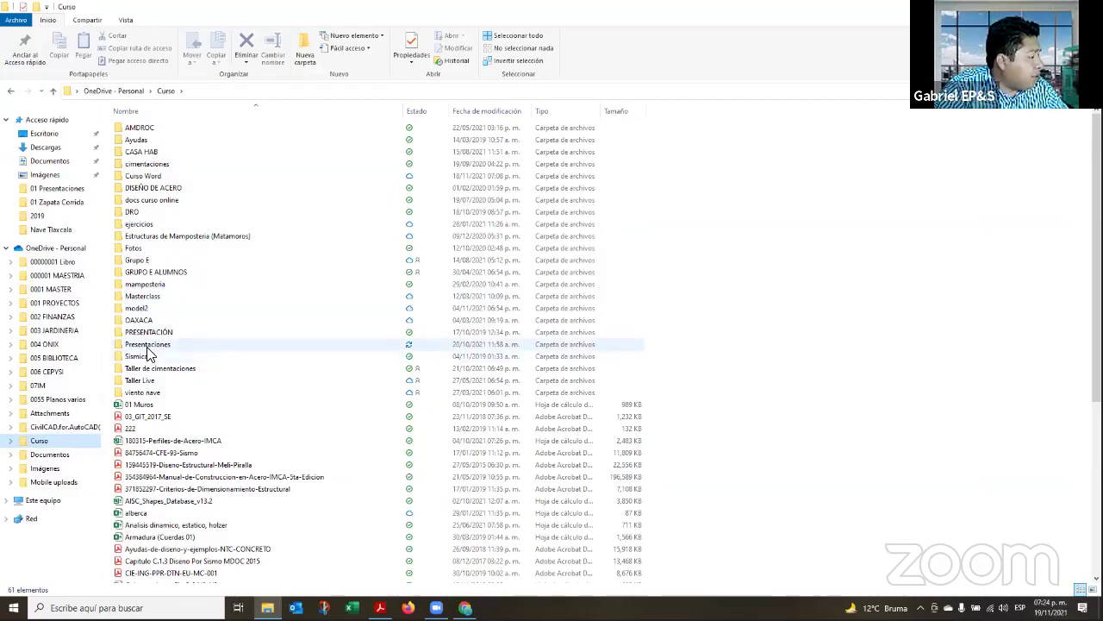
pyautogui.doubleClick(147, 344)
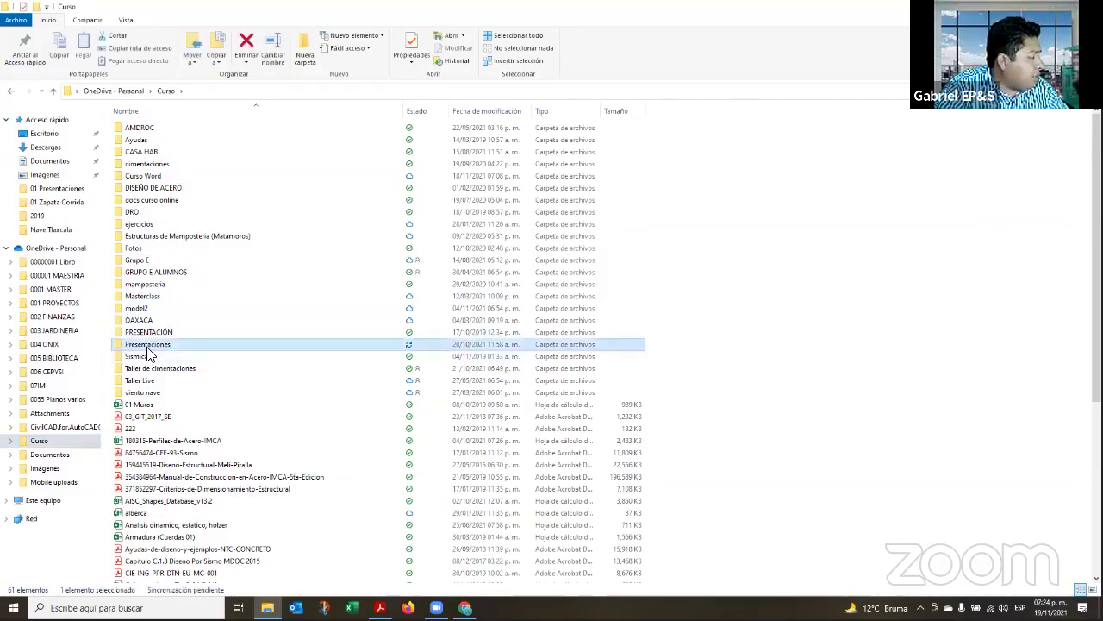
pyautogui.click(53, 90)
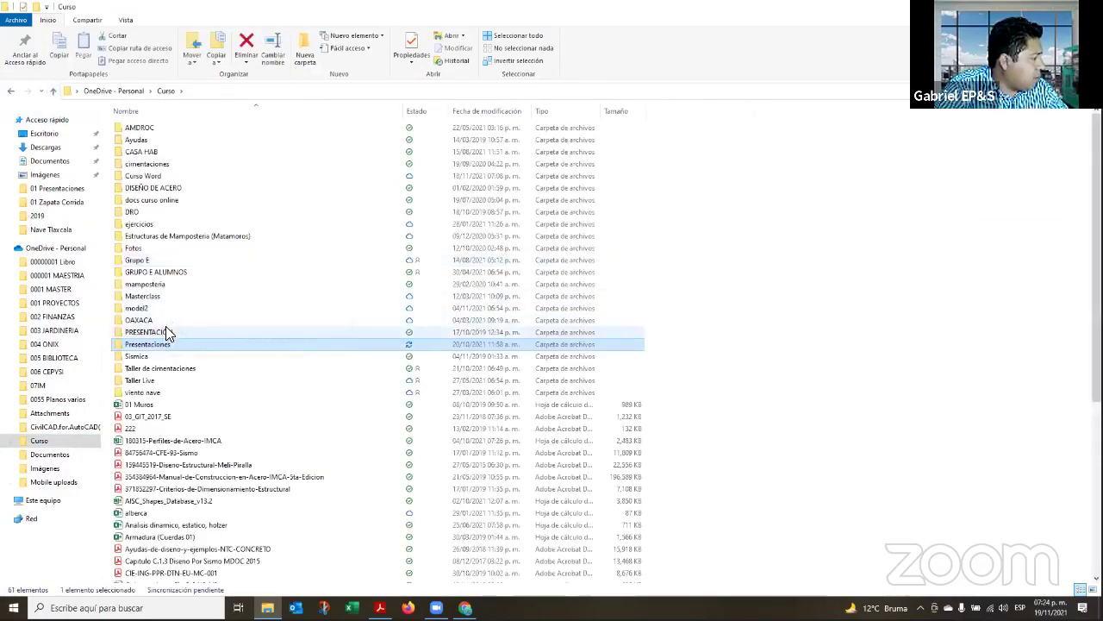
pyautogui.click(166, 332)
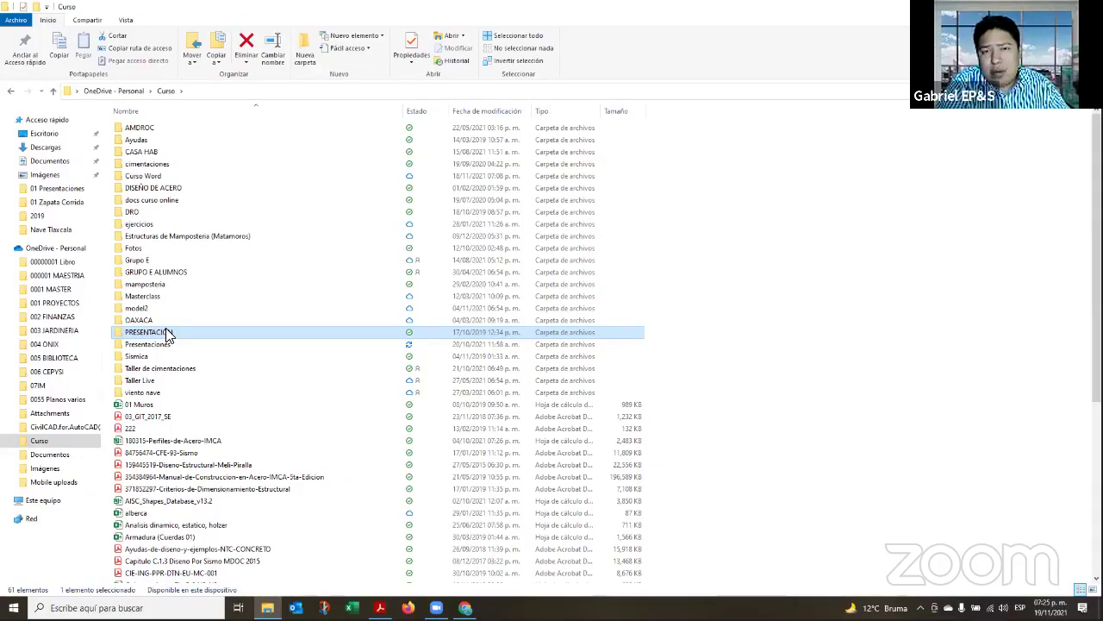
# Open the ON EDIf workbook from Taller de cimentaciones, 03 EJERCICIOS, 03 Estado de Servicio
pyautogui.doubleClick(205, 368)
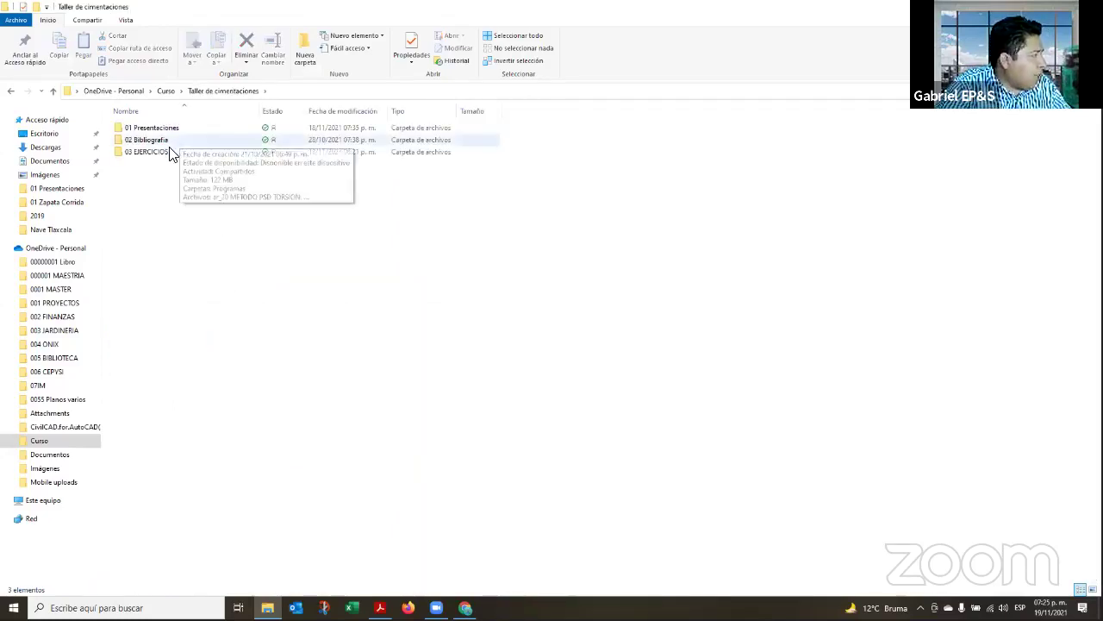
pyautogui.doubleClick(170, 153)
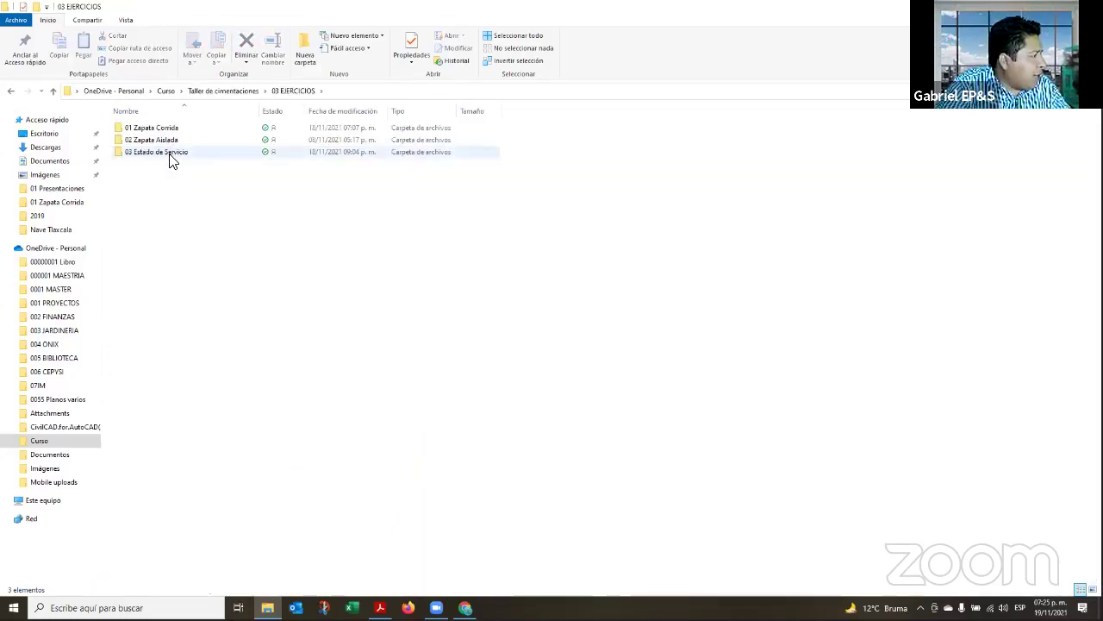
pyautogui.doubleClick(169, 155)
pyautogui.doubleClick(154, 160)
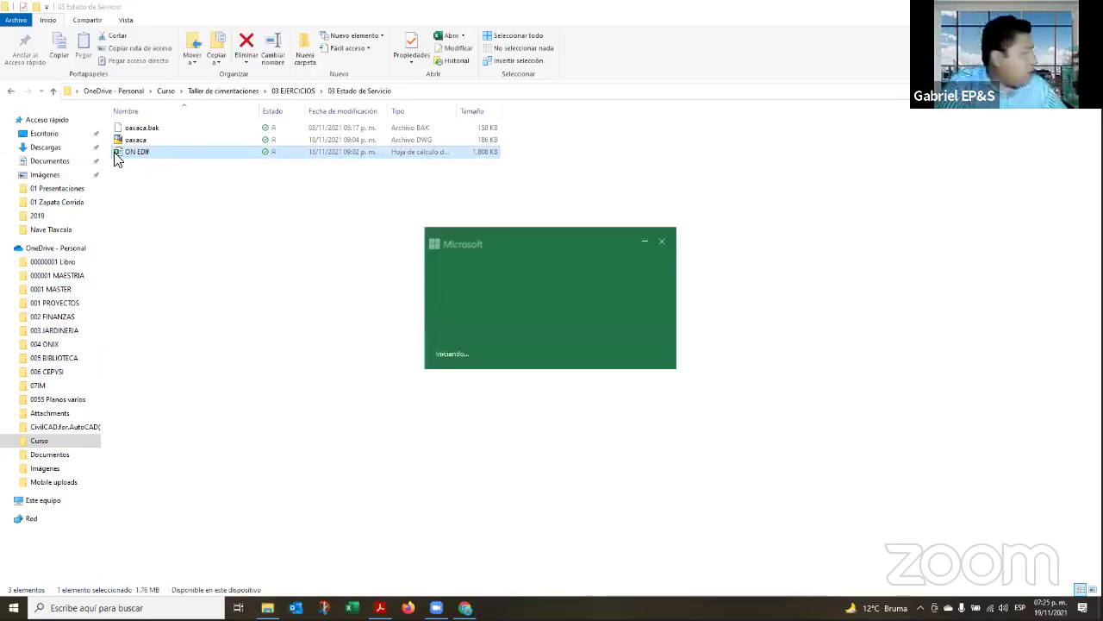
# Open the oaxaca drawing from the 03 Estado de Servicio folder and dismiss the exception message in AutoCAD
pyautogui.click(136, 143)
pyautogui.doubleClick(136, 143)
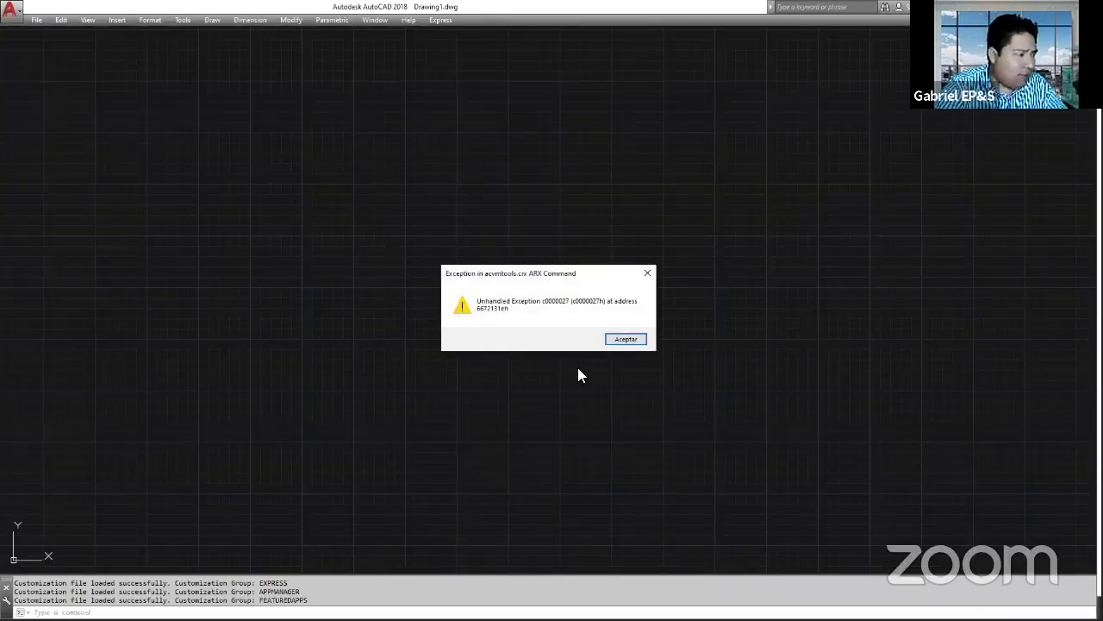
pyautogui.click(626, 338)
pyautogui.click(626, 339)
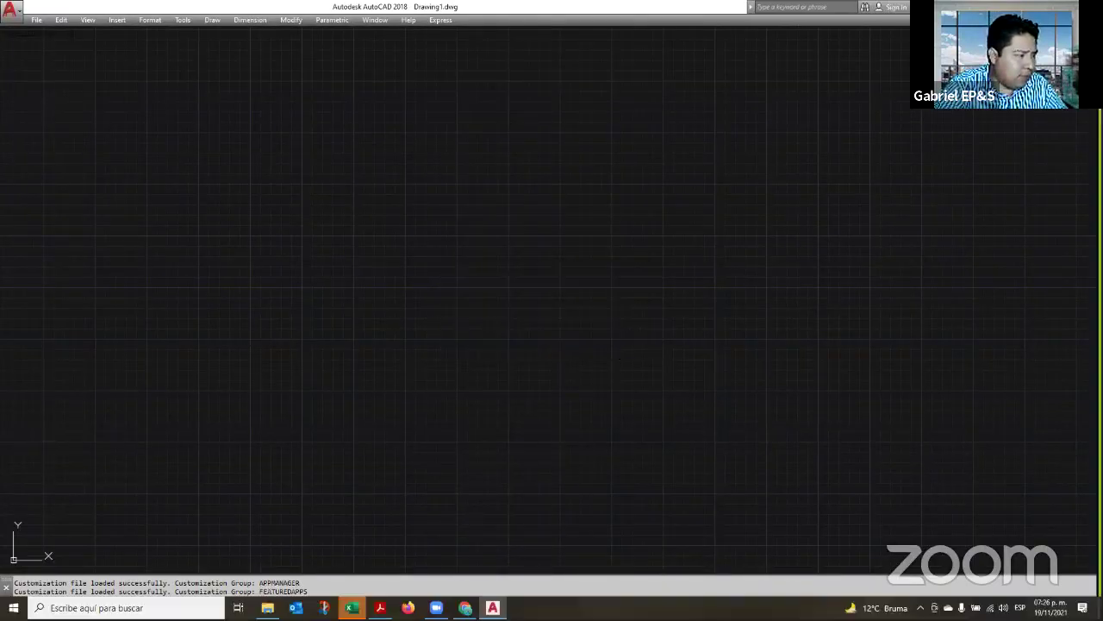
# Switch to the ON EDIf workbook in Excel and examine the vertical, seismic and service load pressures in M29:N31
pyautogui.hotkey('alt', 'Tab')
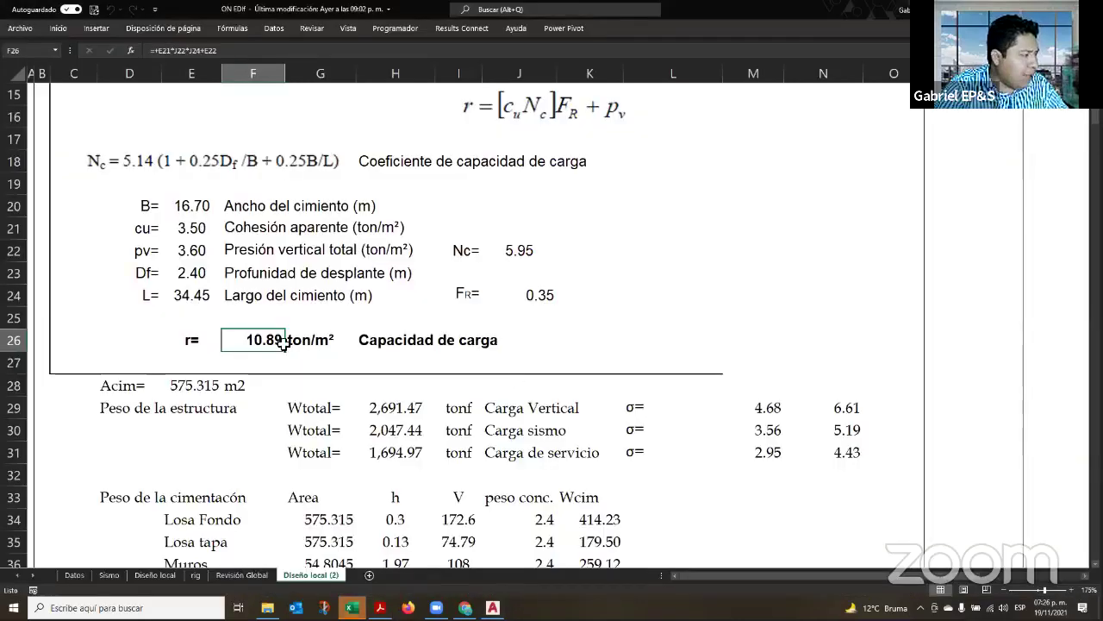
pyautogui.scroll(-3, 778, 267)
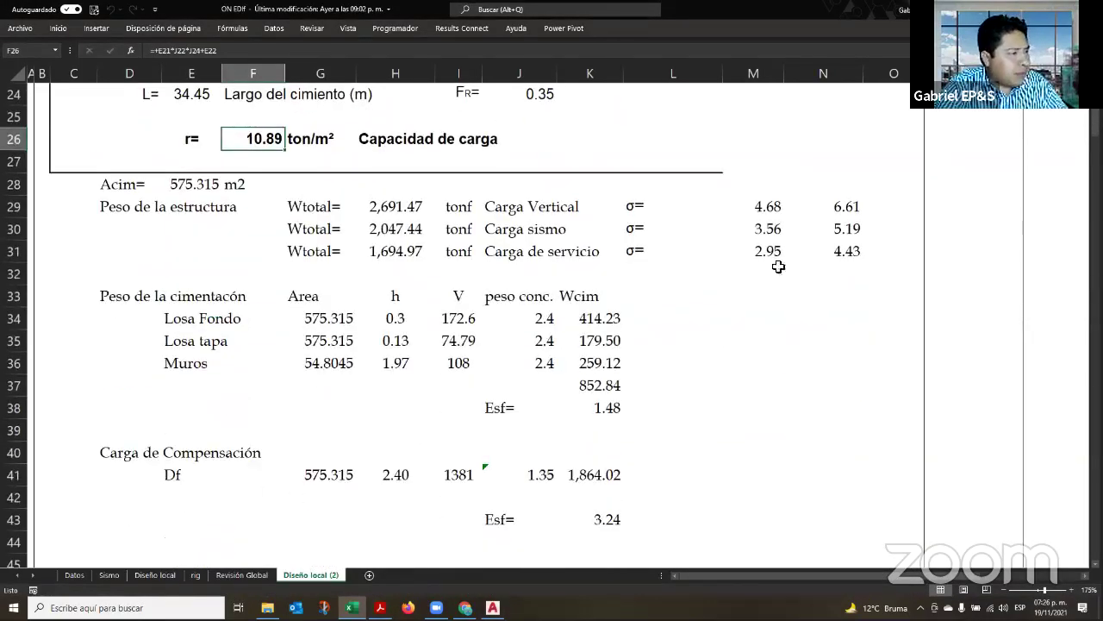
pyautogui.click(779, 207)
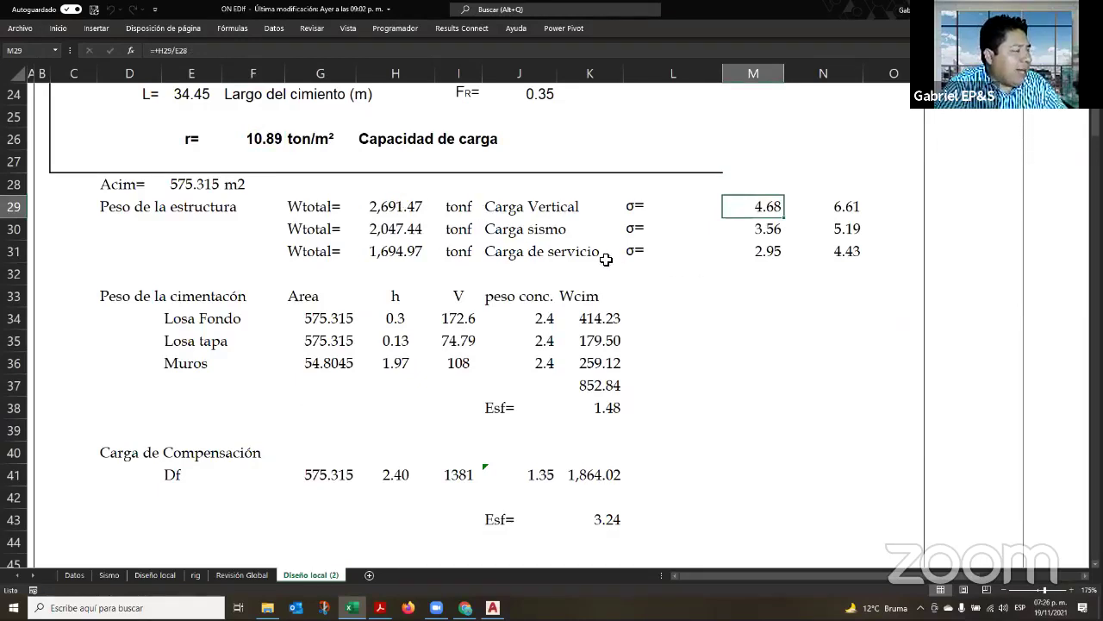
pyautogui.click(843, 212)
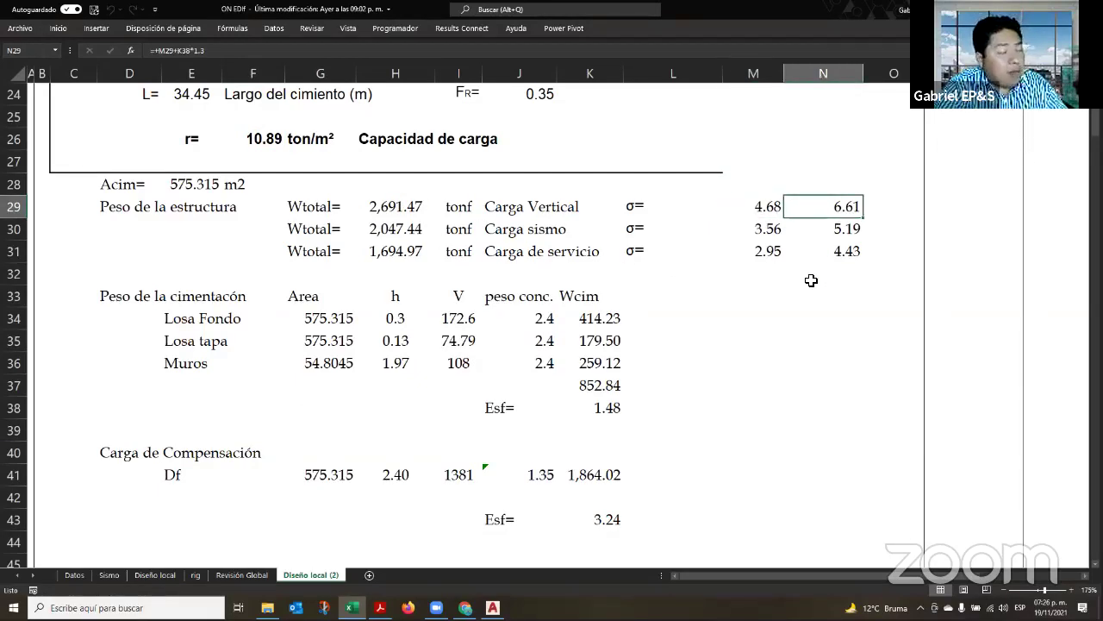
pyautogui.click(771, 231)
pyautogui.click(849, 237)
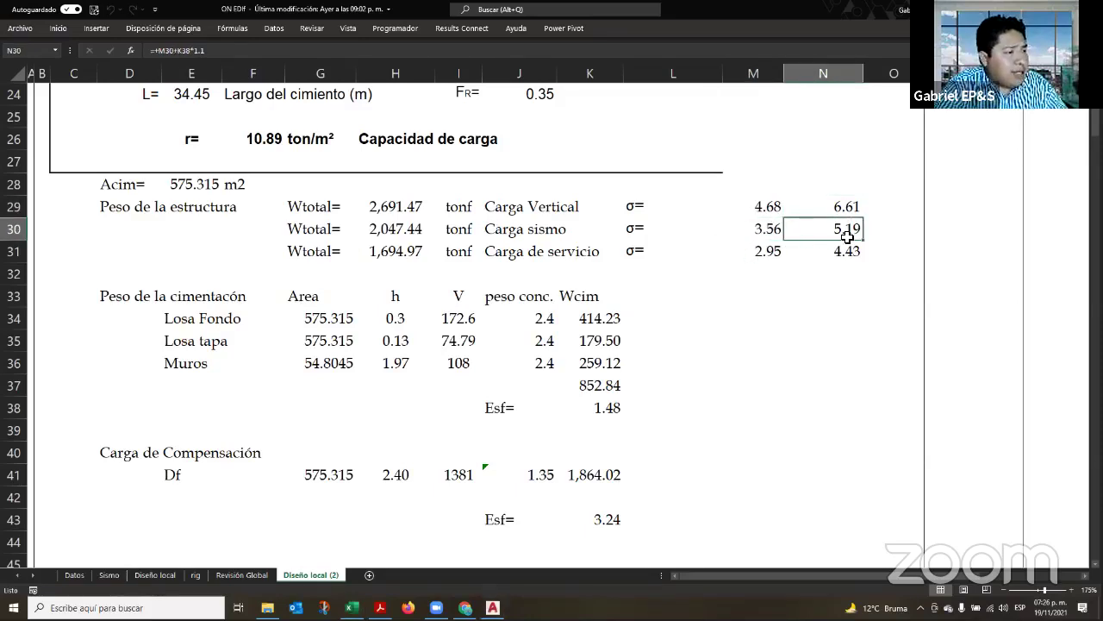
pyautogui.click(763, 252)
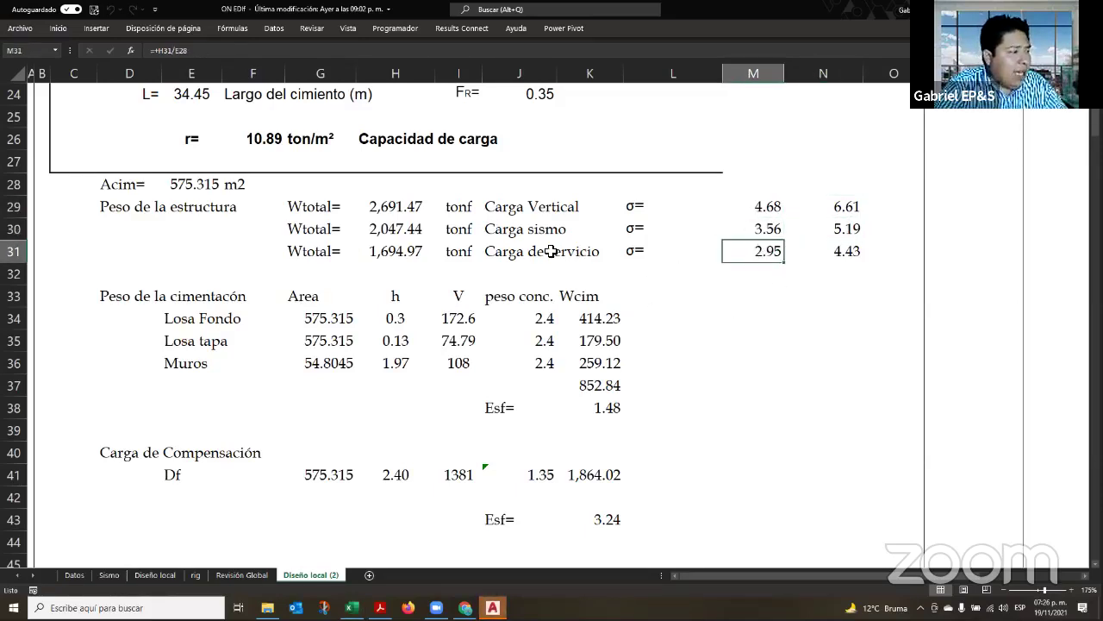
pyautogui.click(842, 257)
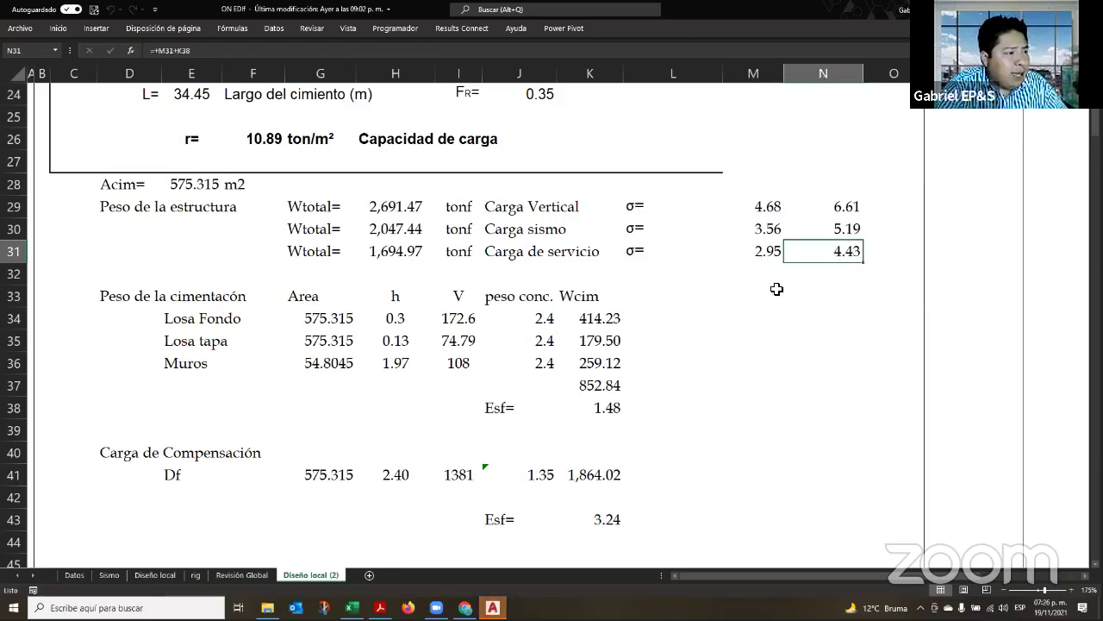
# Examine the Carga de Compensación section and the formula of its Esf stress in K43
pyautogui.scroll(-3, 743, 388)
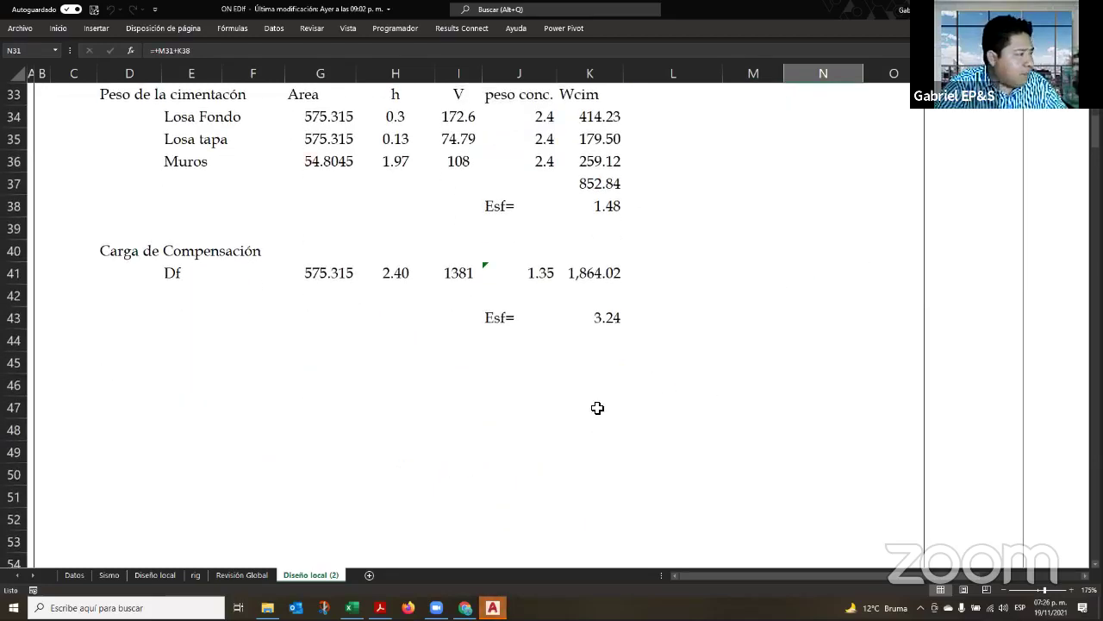
pyautogui.scroll(3, 340, 446)
pyautogui.scroll(-3, 315, 463)
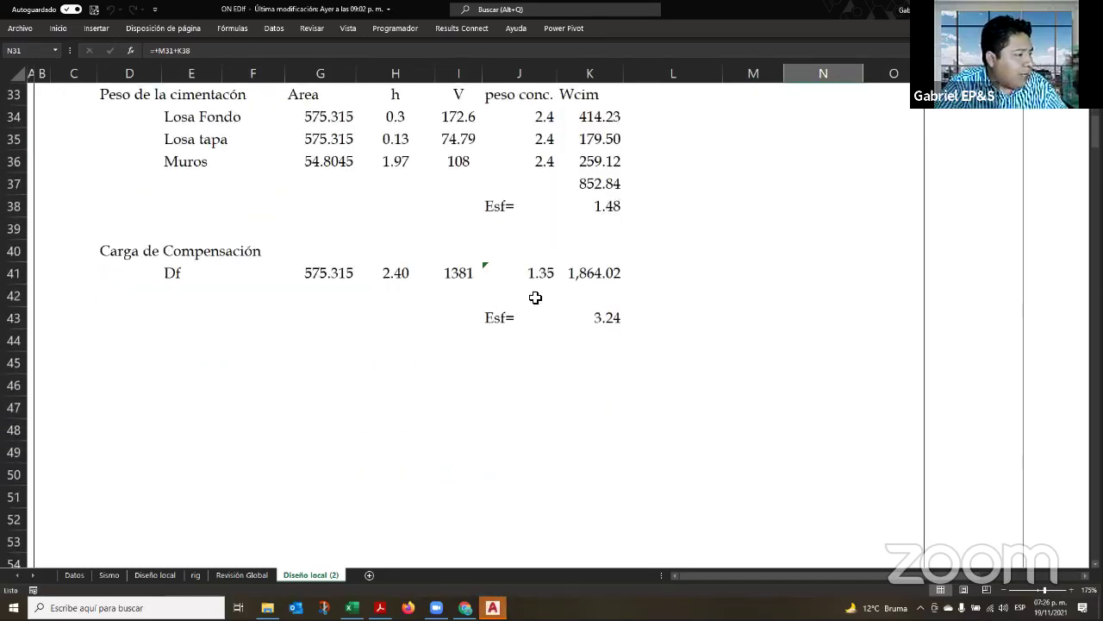
pyautogui.click(608, 321)
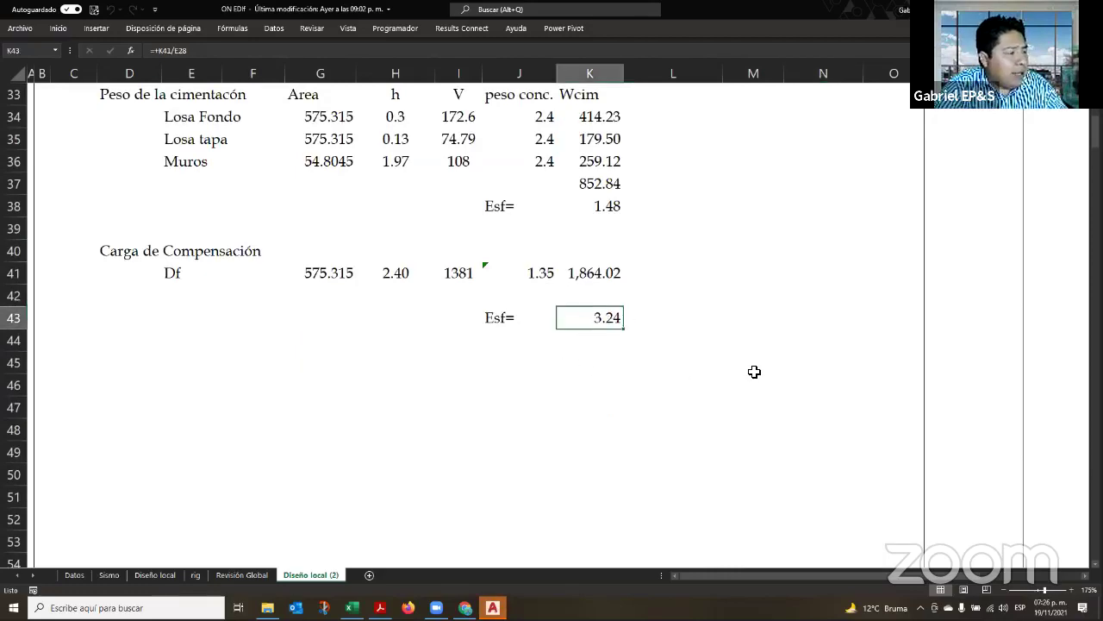
pyautogui.scroll(3, 770, 374)
pyautogui.scroll(-3, 776, 374)
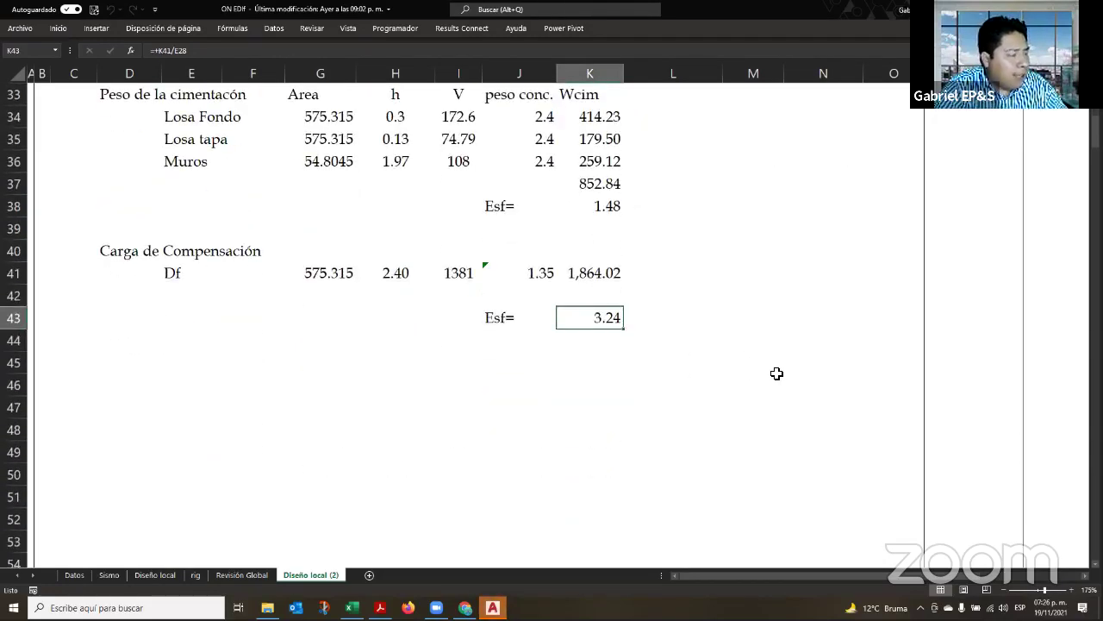
pyautogui.scroll(3, 787, 377)
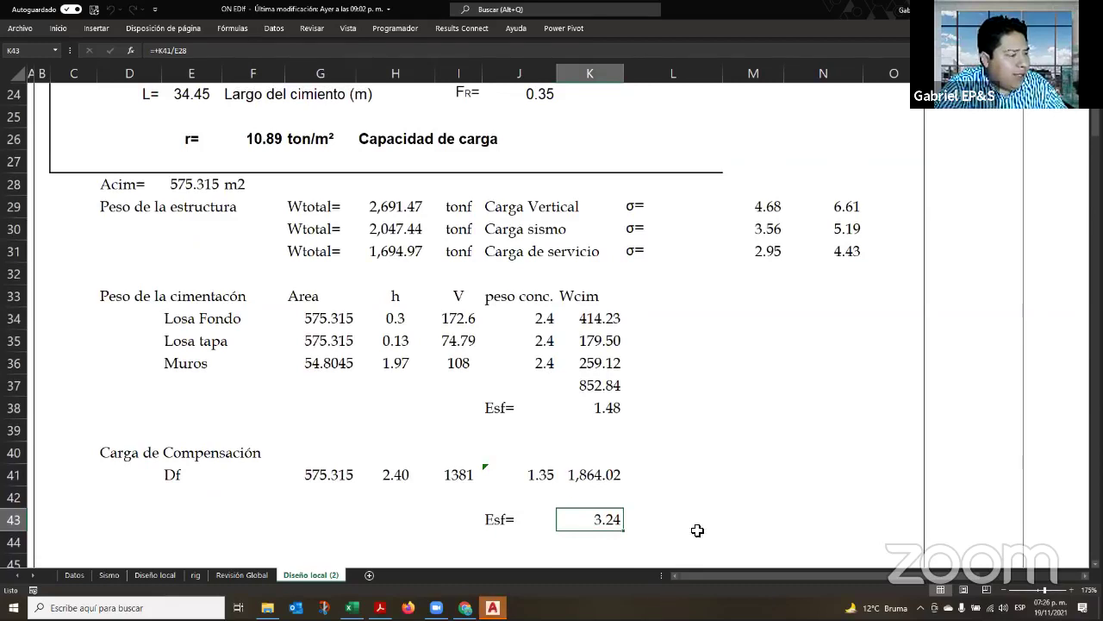
# Review the total service load pressure in N31 and the Capacidad de carga section for cohesive soils with its heading in D12
pyautogui.click(849, 256)
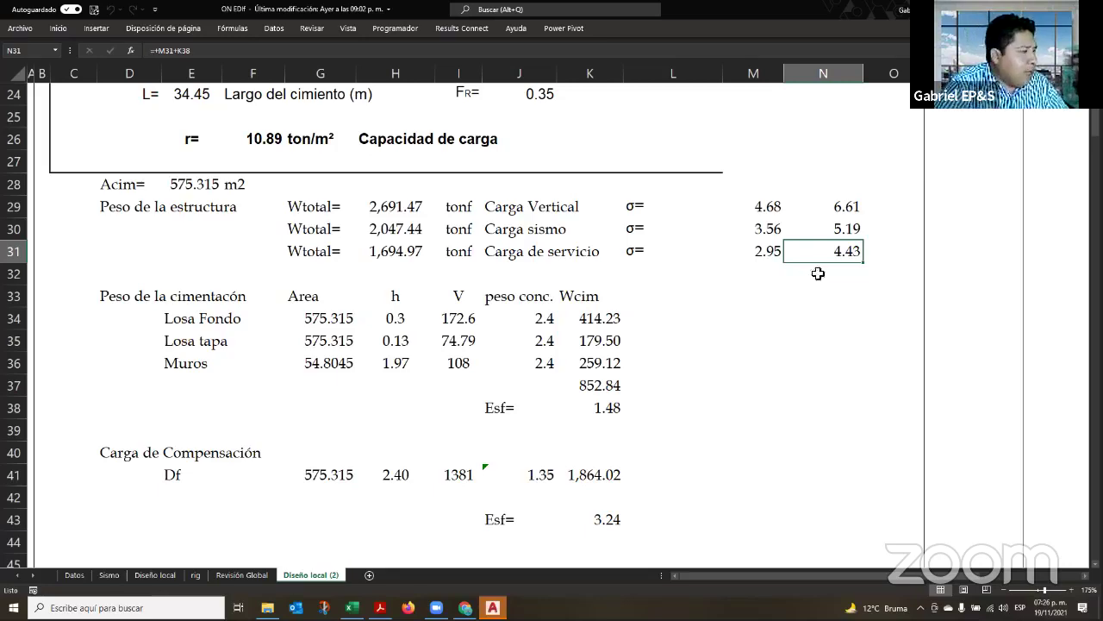
pyautogui.scroll(3, 806, 280)
pyautogui.scroll(-3, 786, 280)
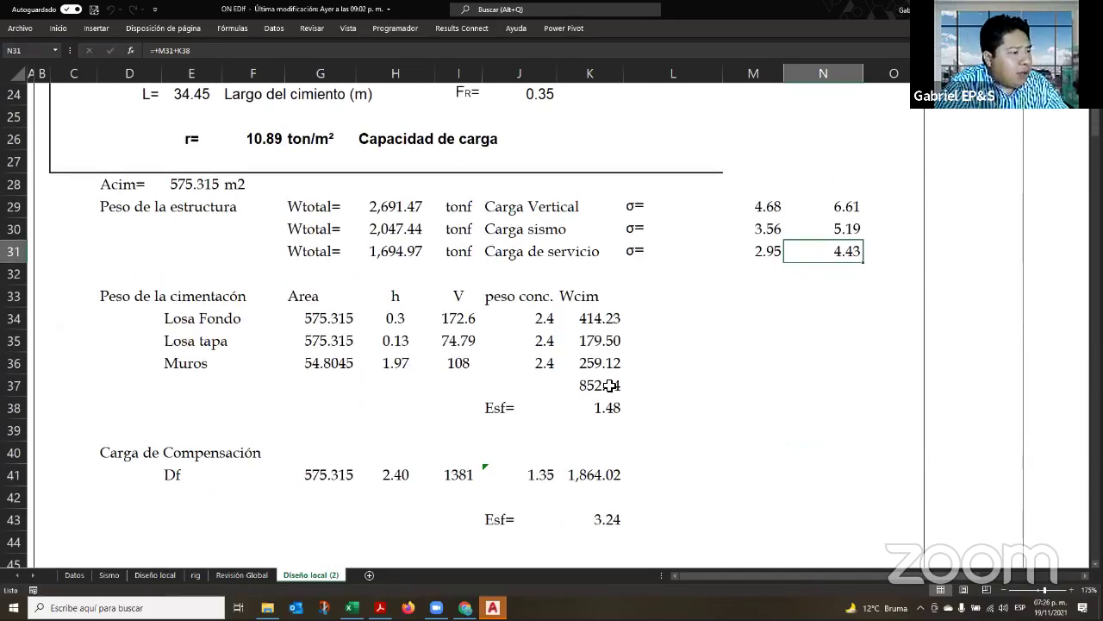
pyautogui.scroll(5, 549, 391)
pyautogui.scroll(-2, 549, 392)
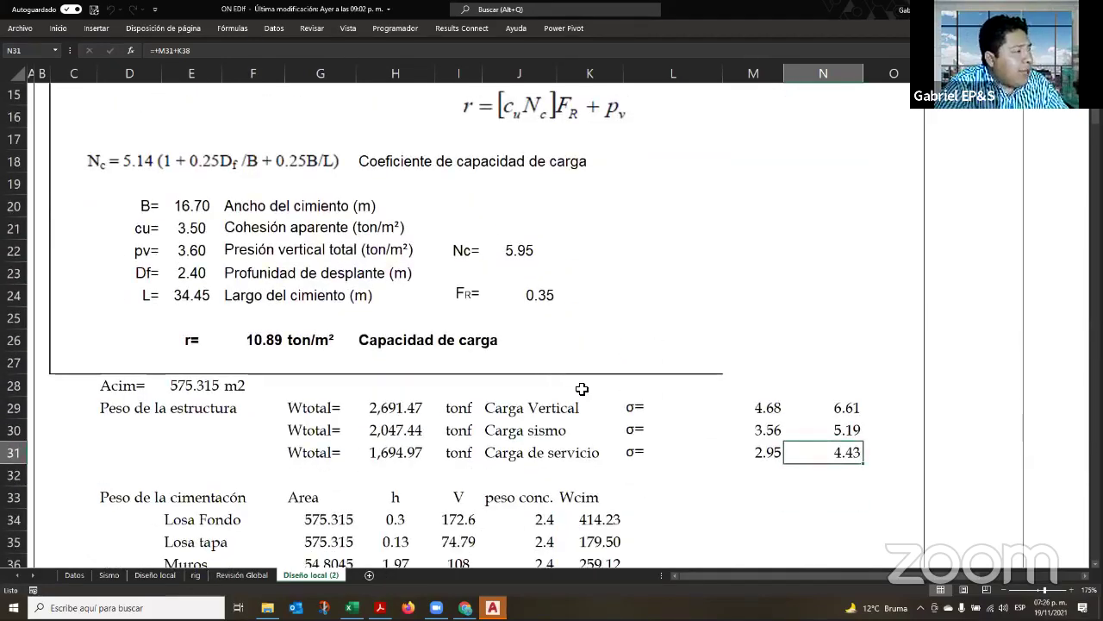
pyautogui.scroll(3, 581, 389)
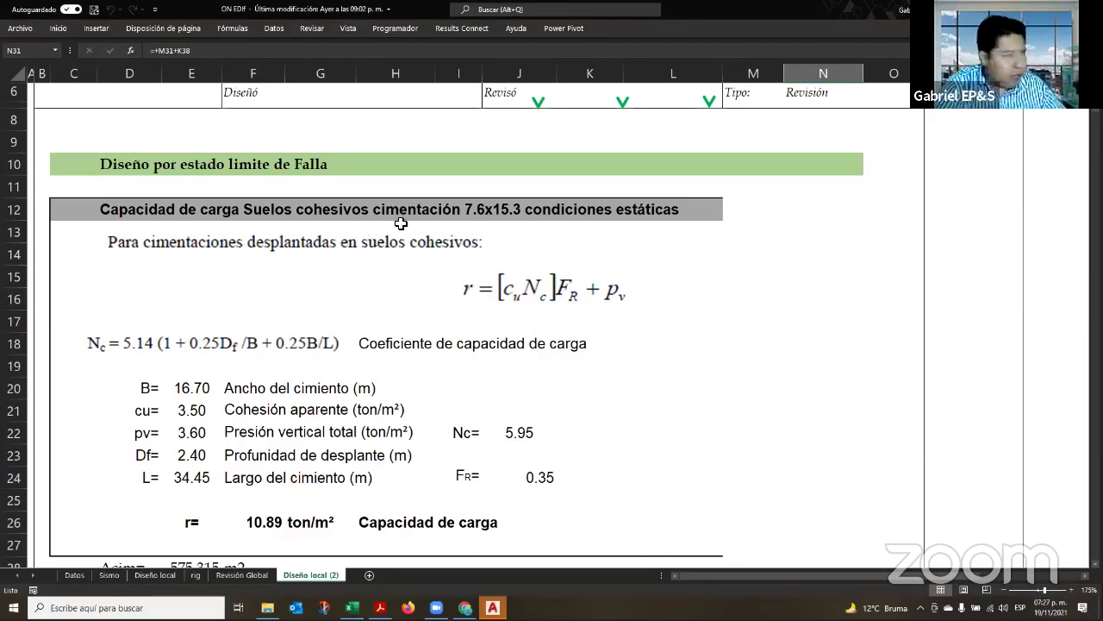
pyautogui.click(148, 211)
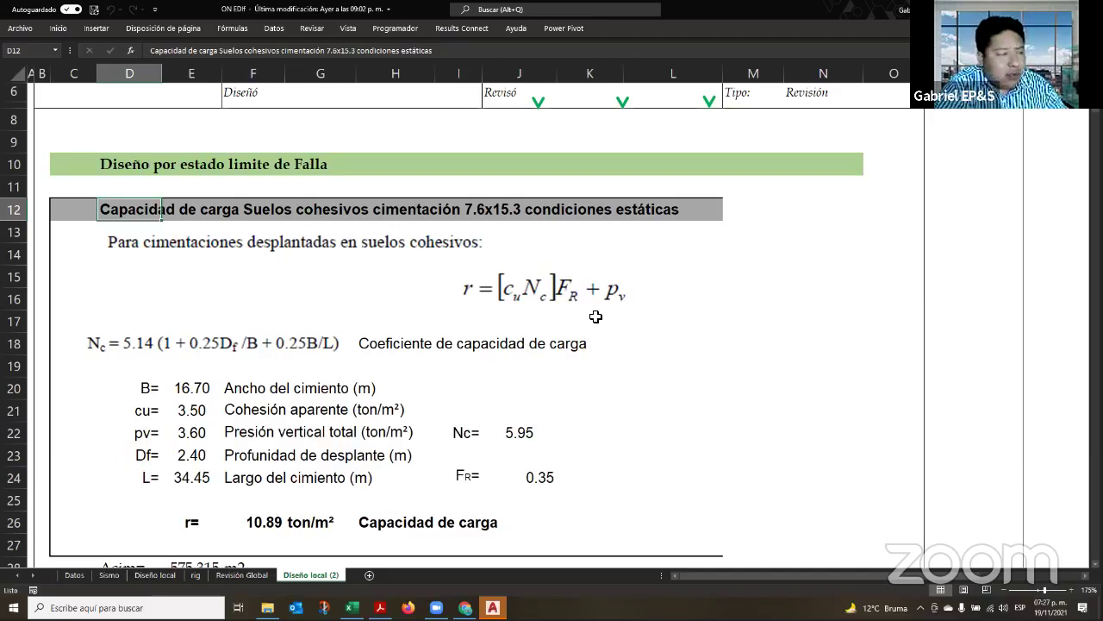
# Switch to the foundation design PDF in Adobe Acrobat Reader and go to the Asentamientos por consolidación slide on page 37
pyautogui.click(492, 607)
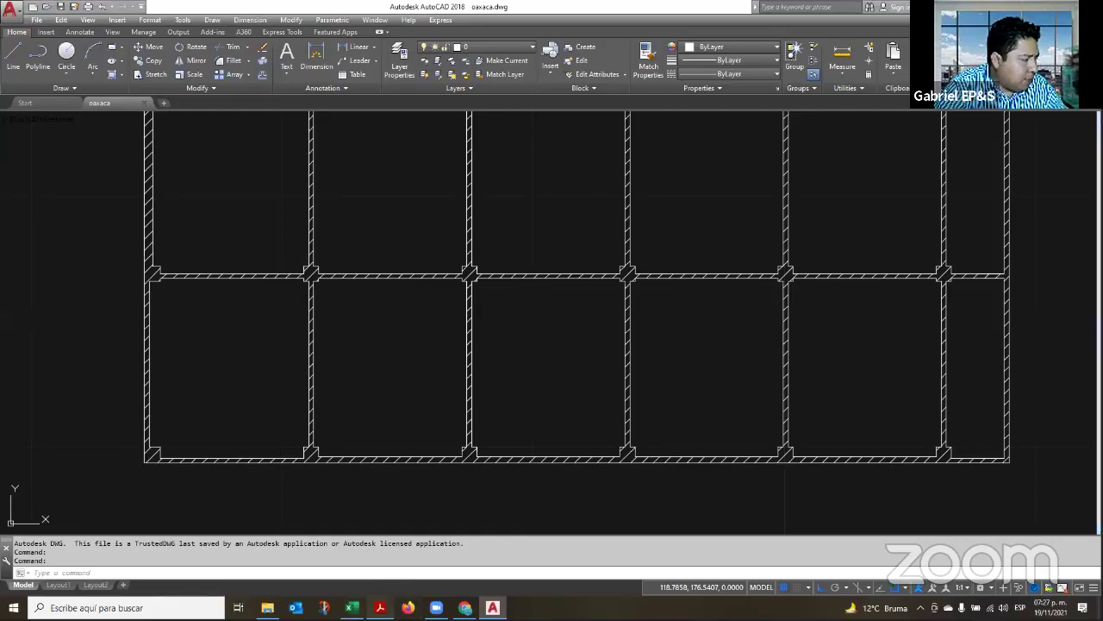
pyautogui.click(379, 608)
pyautogui.scroll(-20, 635, 494)
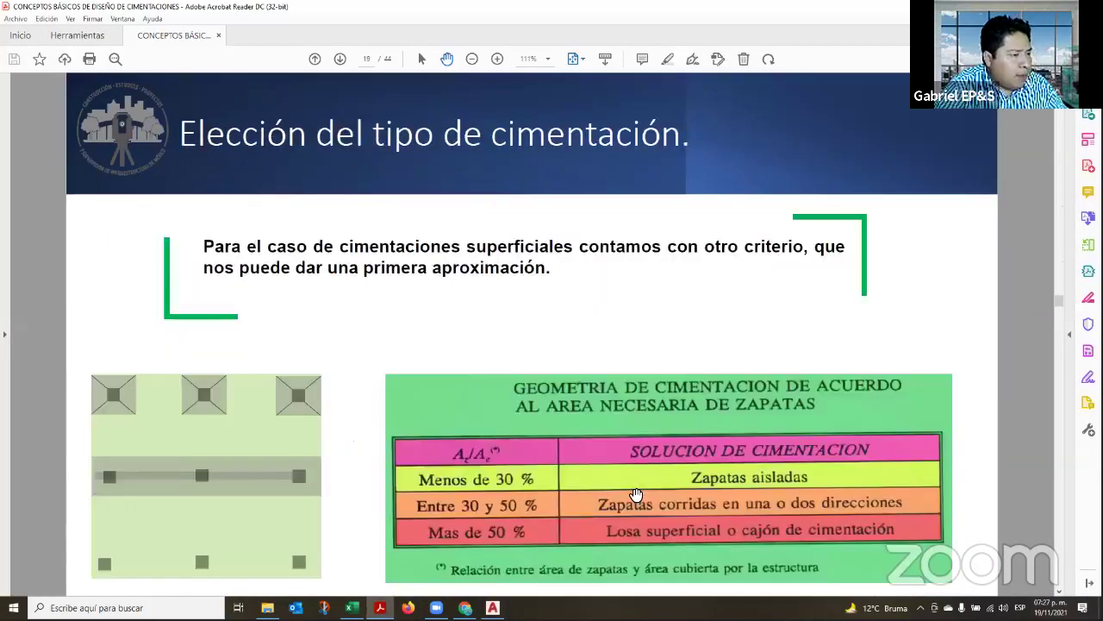
pyautogui.scroll(-8, 635, 494)
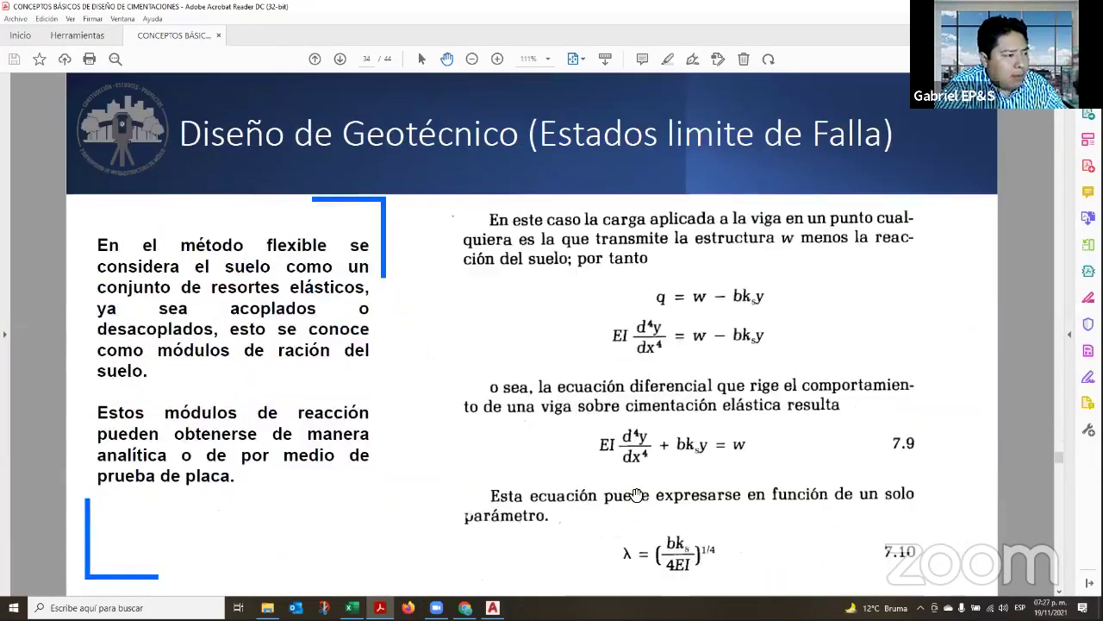
pyautogui.scroll(3, 603, 487)
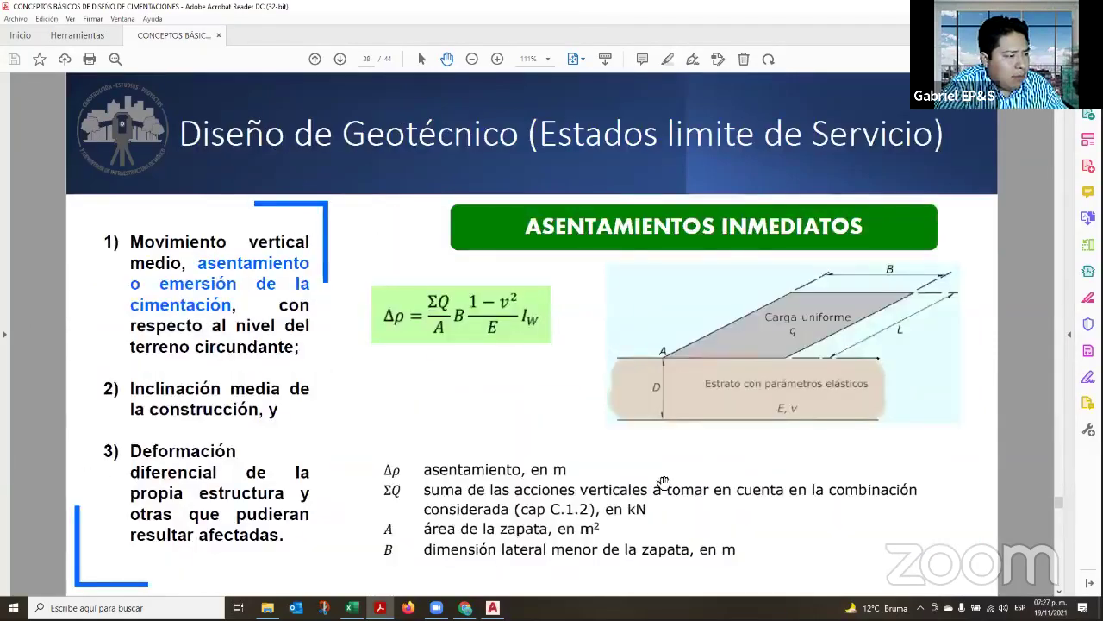
pyautogui.scroll(-1, 690, 388)
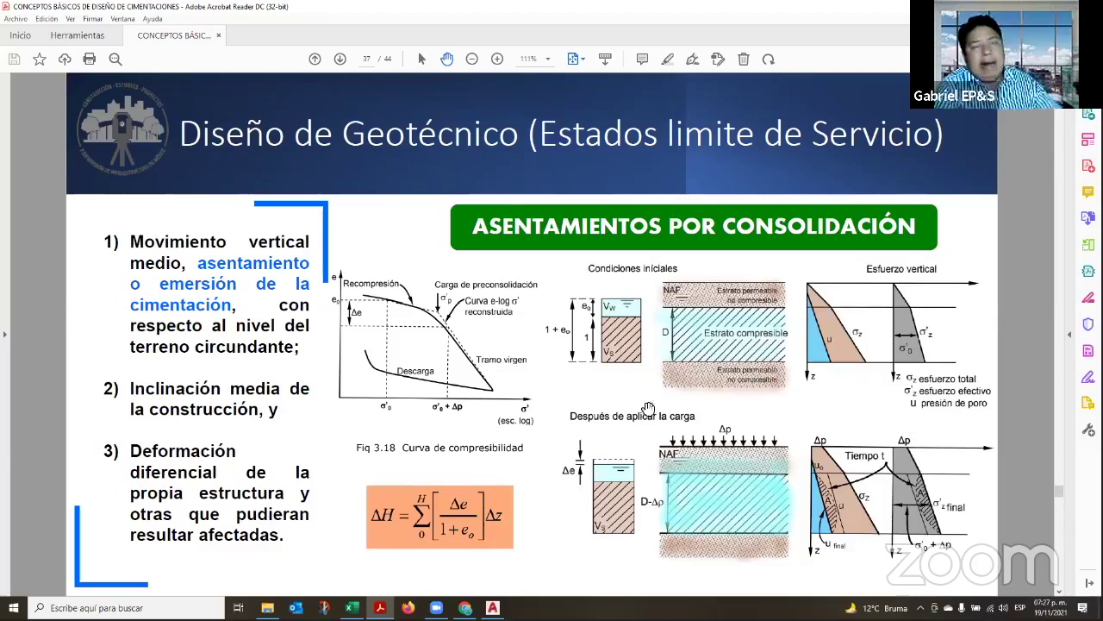
# Return to the ON EDIf workbook in Excel and inspect the foundation width B, cohesion cu and vertical pressure pv inputs
pyautogui.moveTo(352, 608)
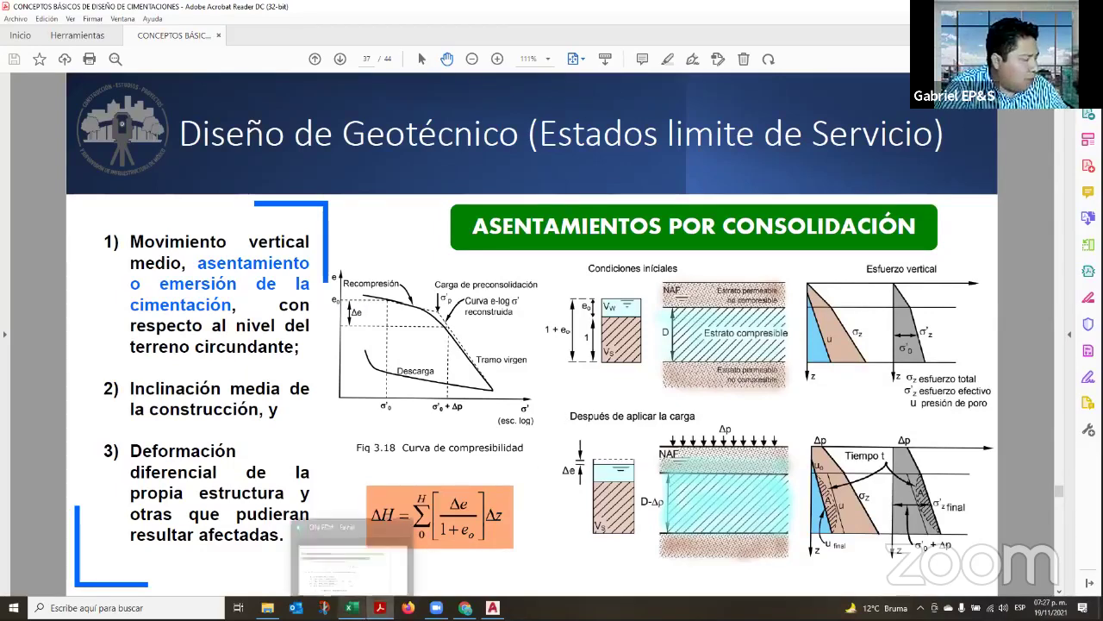
pyautogui.click(375, 559)
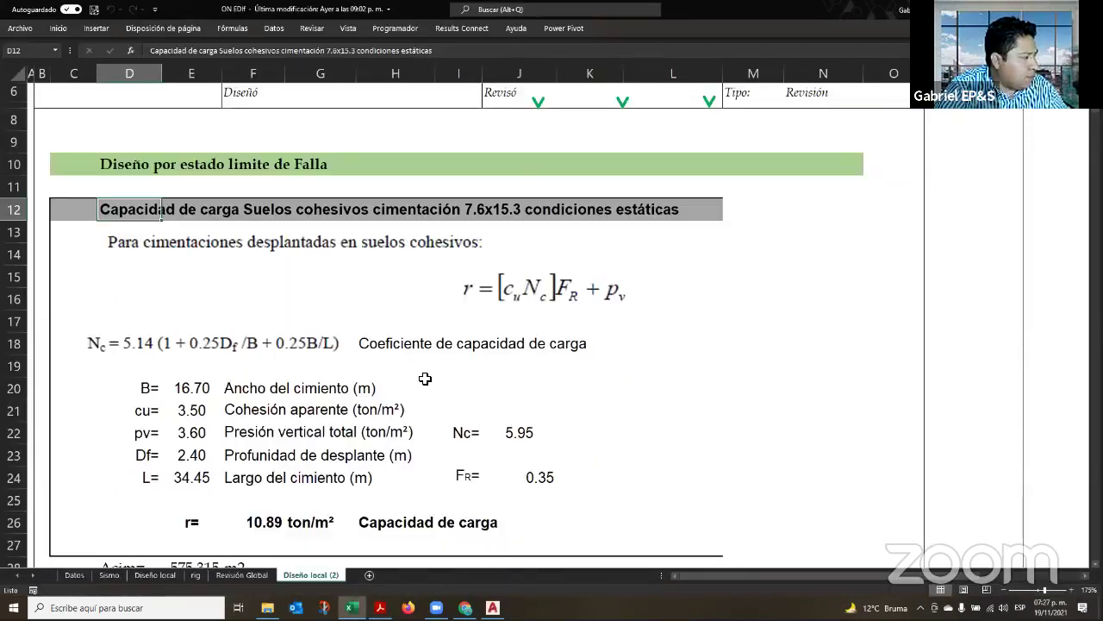
pyautogui.scroll(-3, 423, 378)
pyautogui.click(181, 206)
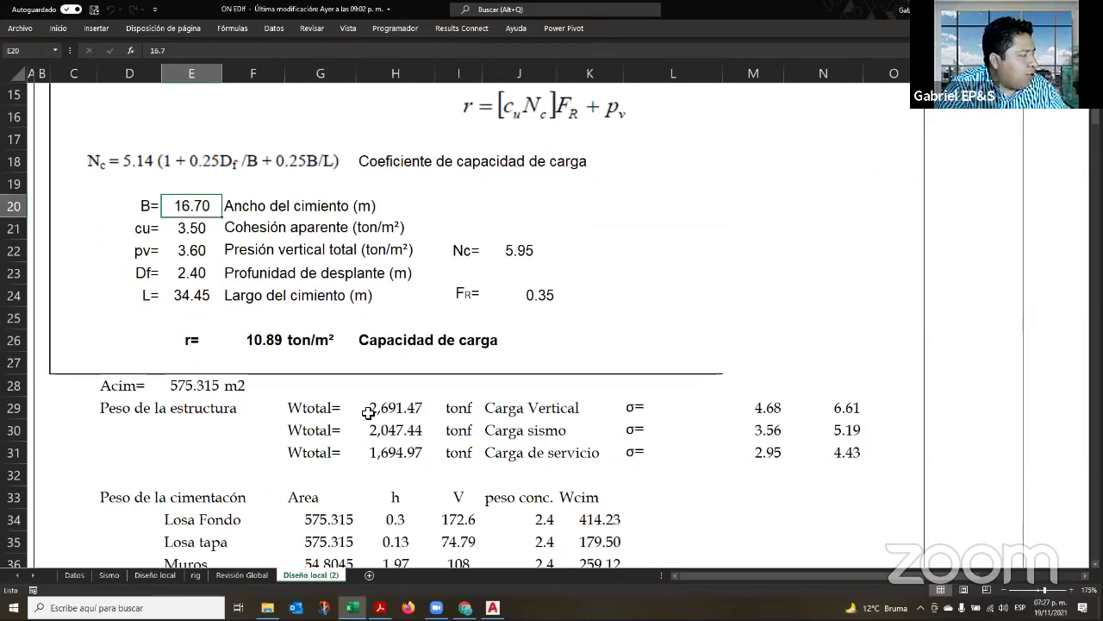
pyautogui.click(196, 227)
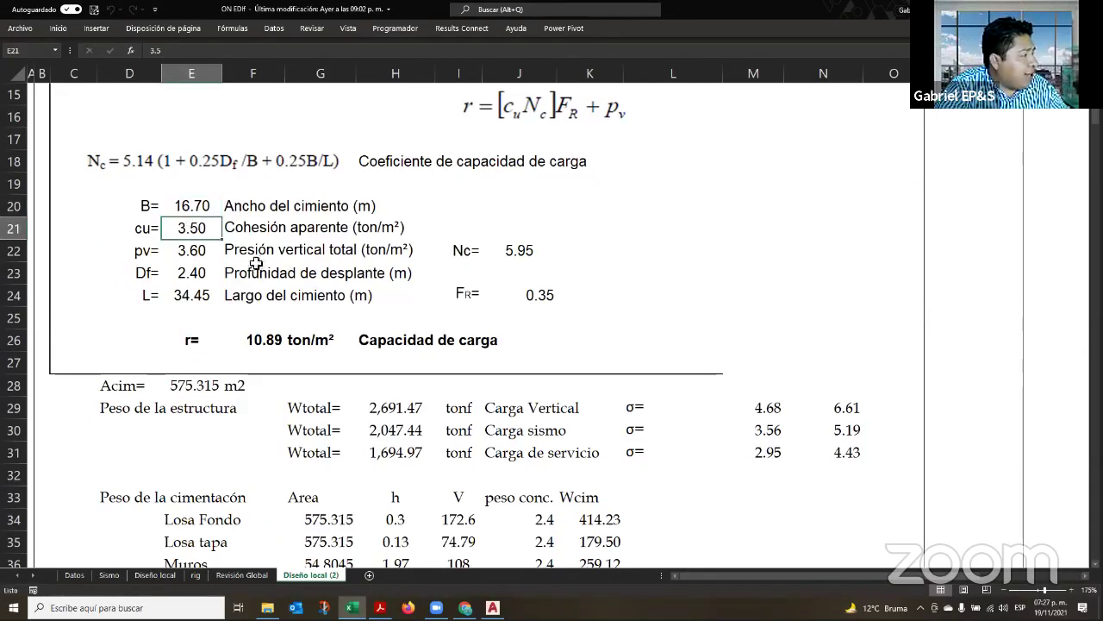
pyautogui.click(179, 253)
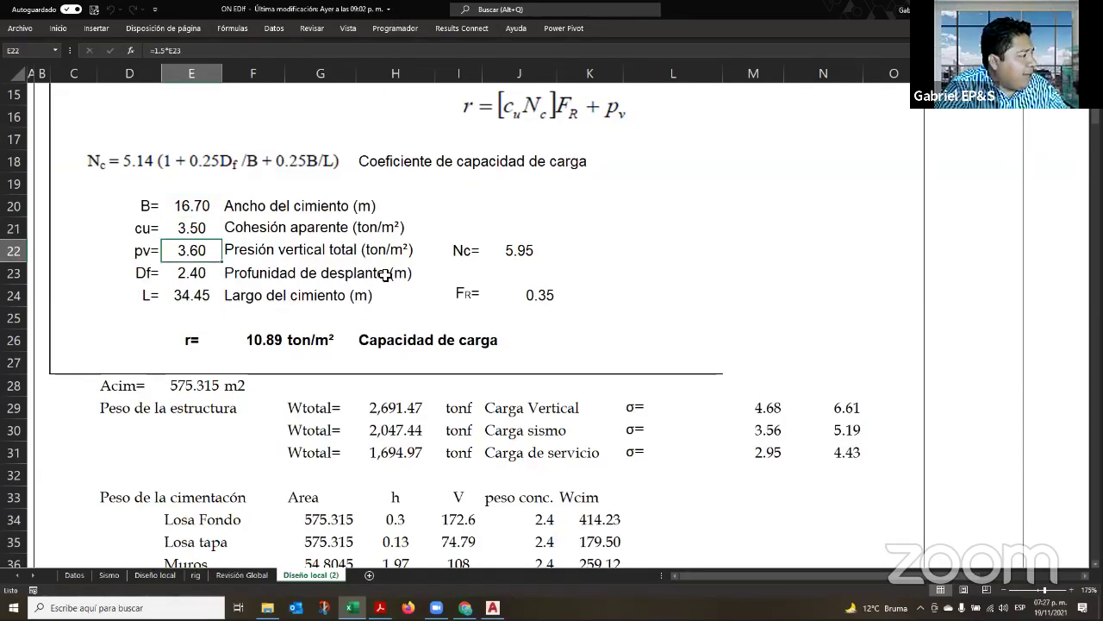
# Inspect the depth Df, vertical pressure pv and length L inputs and the formula of the bearing capacity r in F26
pyautogui.click(197, 274)
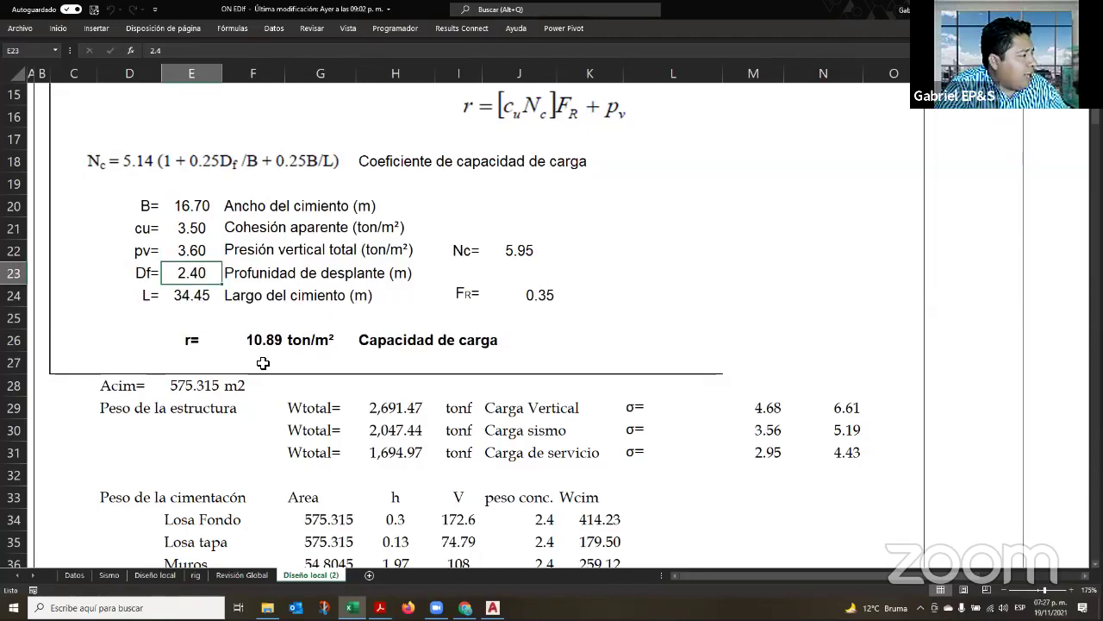
pyautogui.click(191, 257)
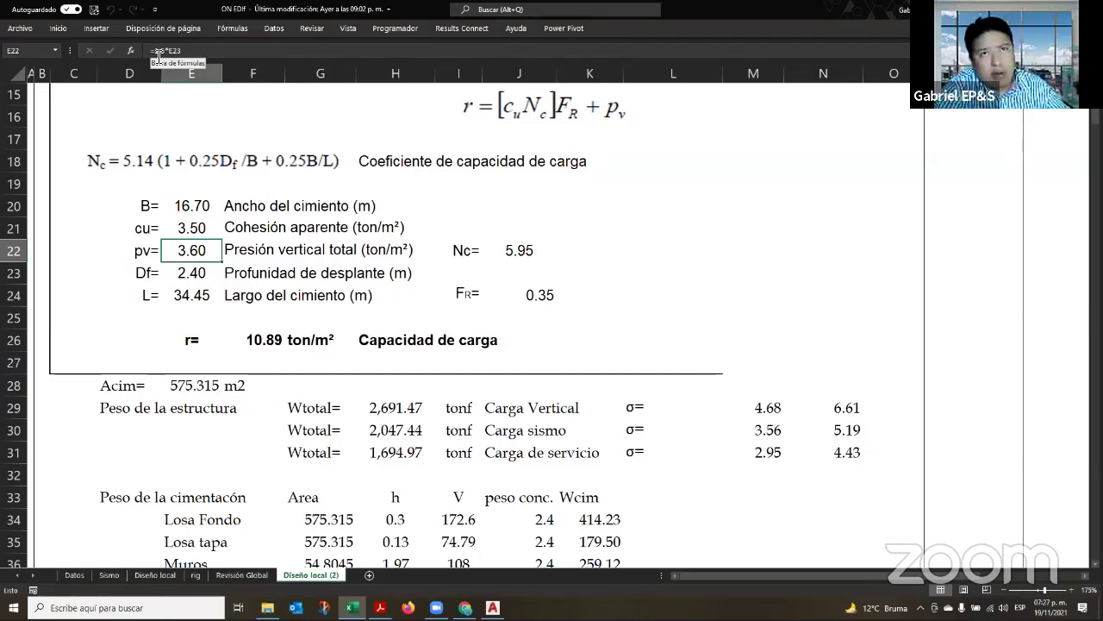
pyautogui.click(192, 295)
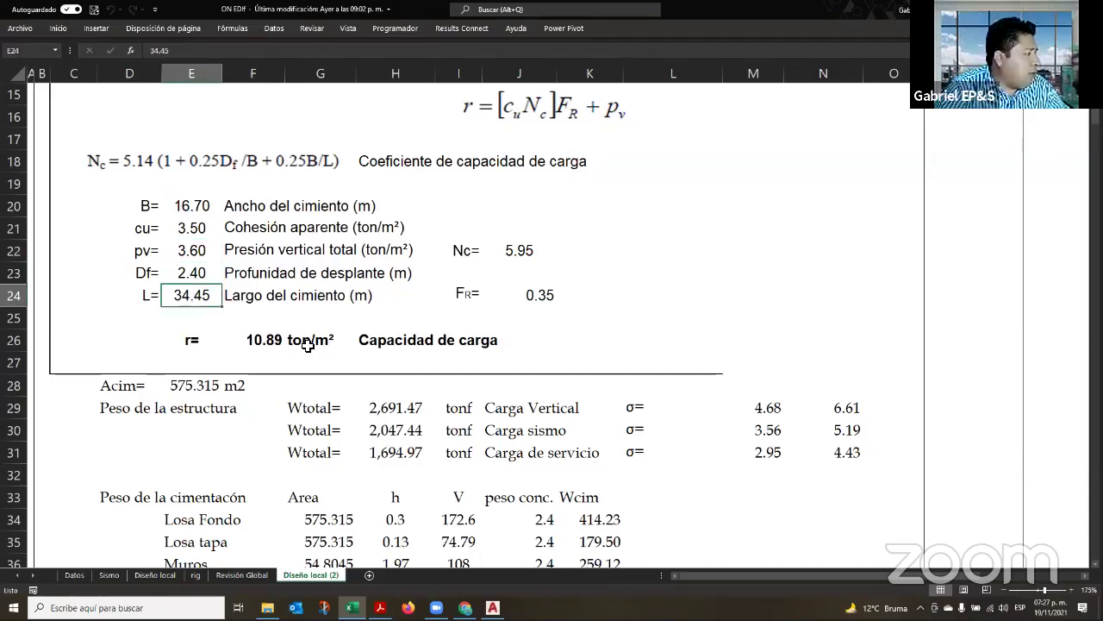
pyautogui.click(254, 339)
# Review the total load pressures in N29:N31 against the foundation weight and Carga de Compensación sections and the bearing capacity in F26
pyautogui.scroll(-3, 712, 366)
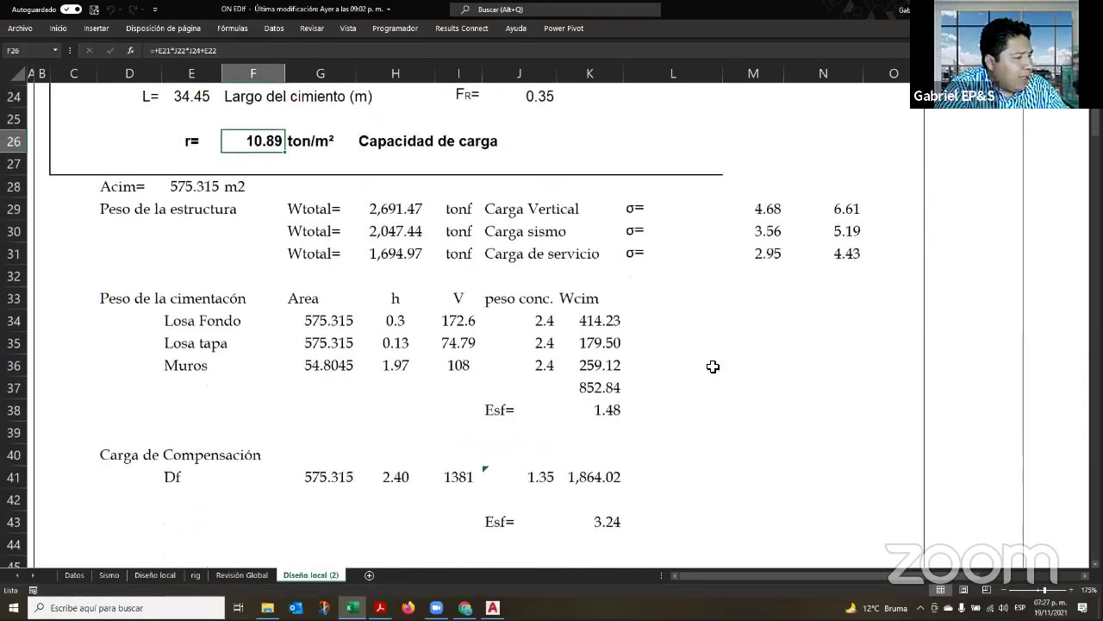
pyautogui.moveTo(849, 210); pyautogui.dragTo(847, 249)
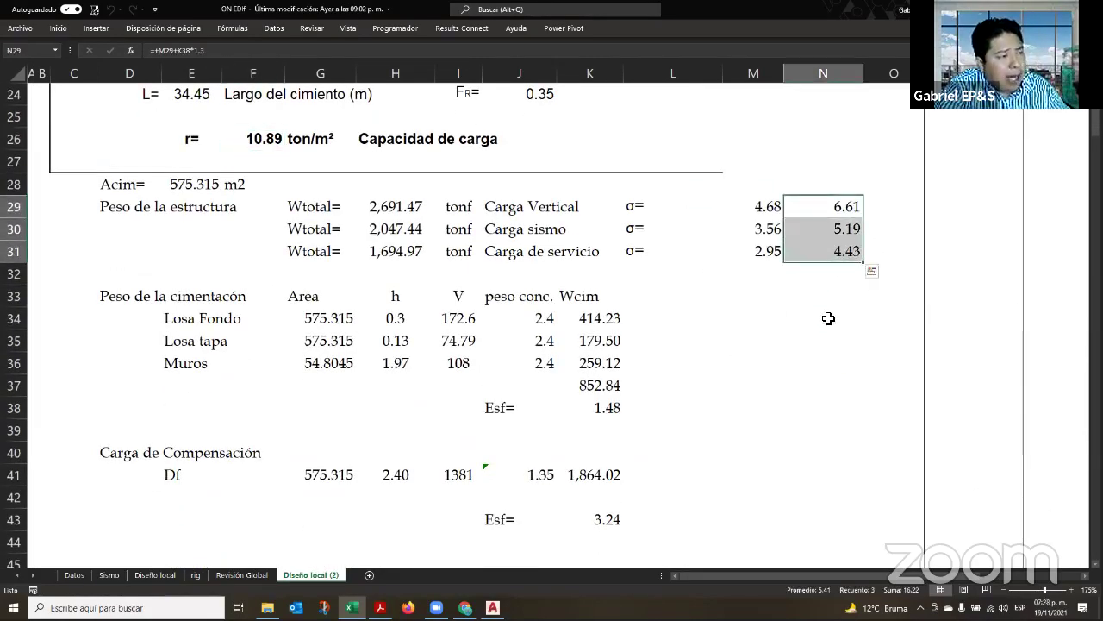
pyautogui.scroll(-3, 850, 322)
pyautogui.scroll(3, 849, 322)
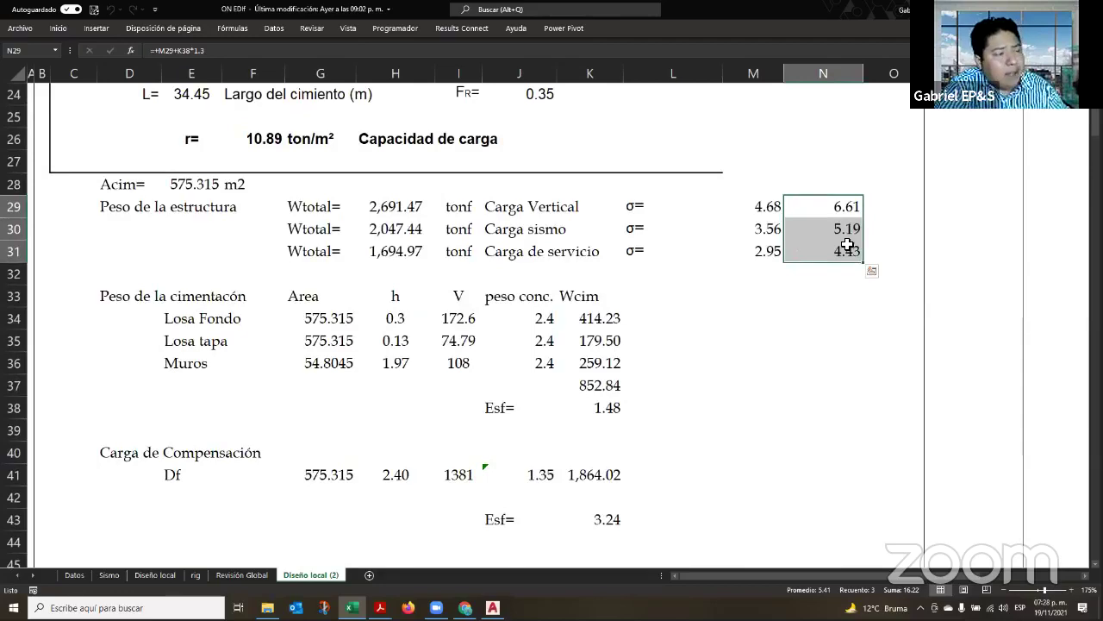
pyautogui.scroll(-3, 835, 377)
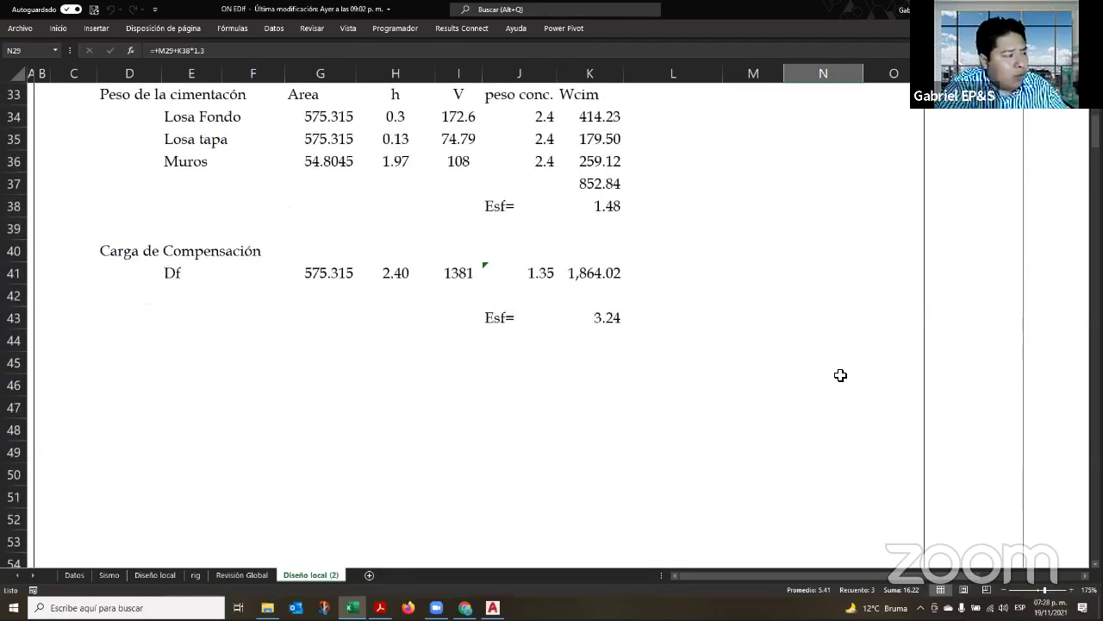
pyautogui.scroll(3, 840, 375)
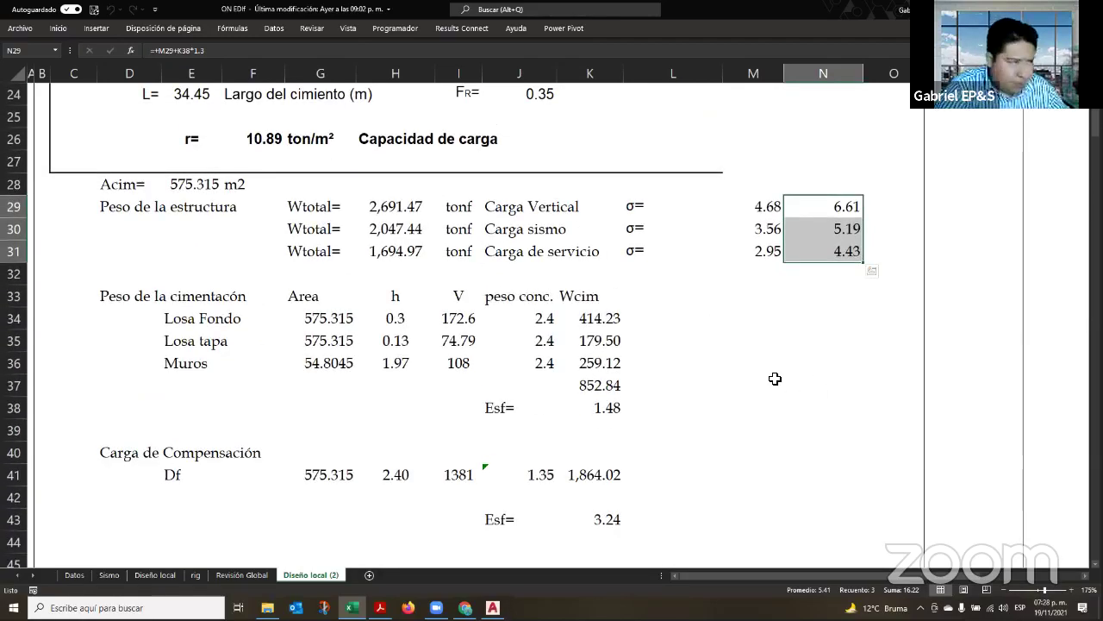
pyautogui.scroll(-3, 774, 378)
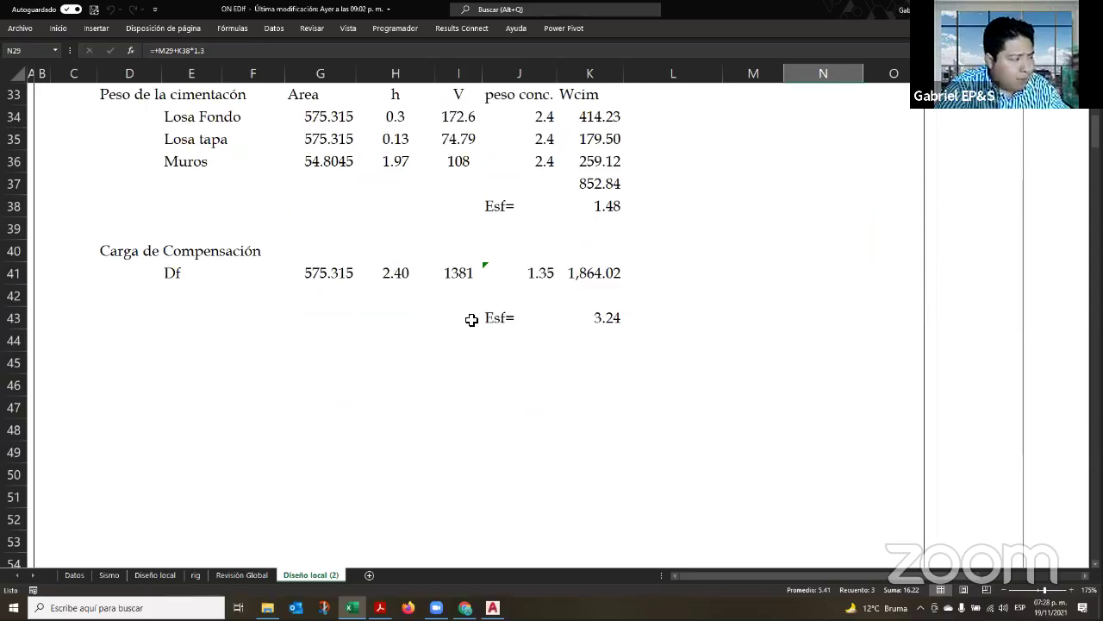
pyautogui.click(471, 320)
pyautogui.scroll(3, 445, 385)
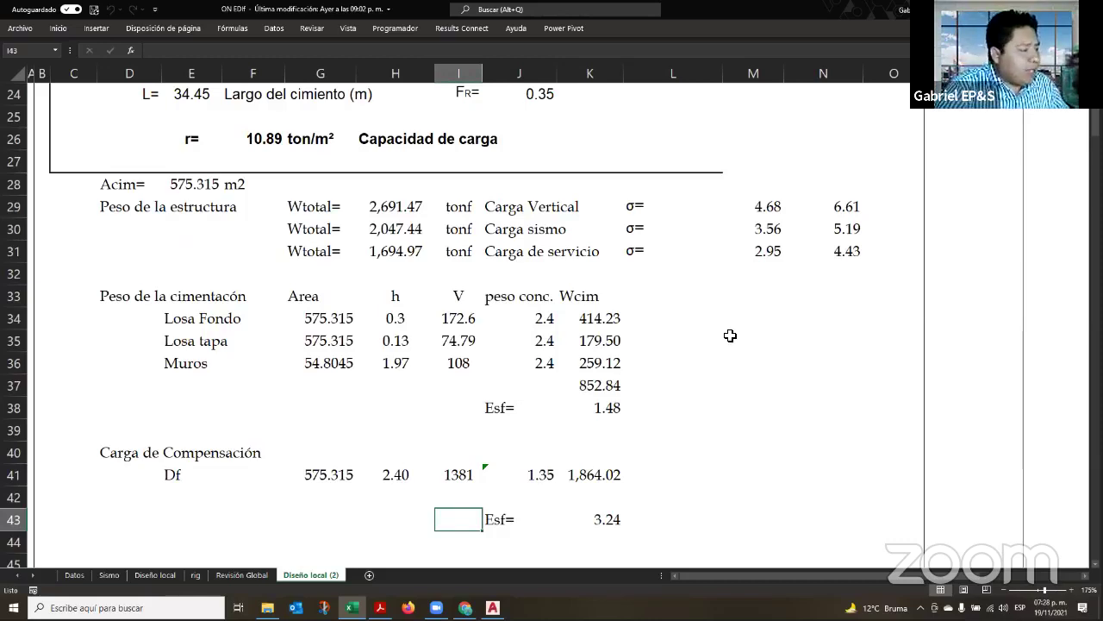
pyautogui.scroll(-3, 730, 336)
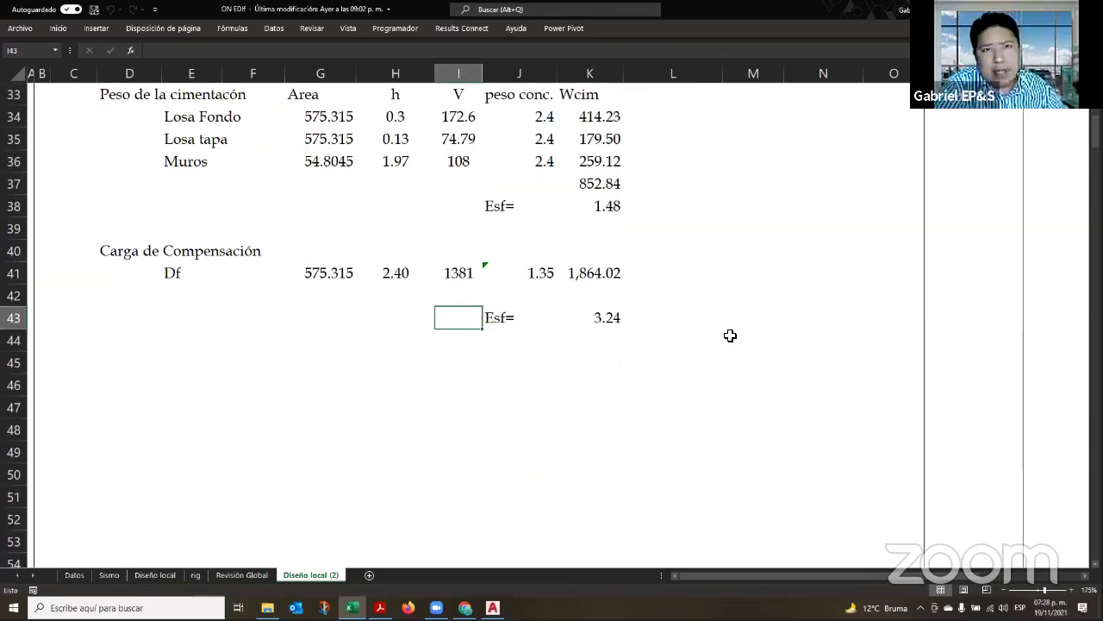
pyautogui.scroll(3, 714, 216)
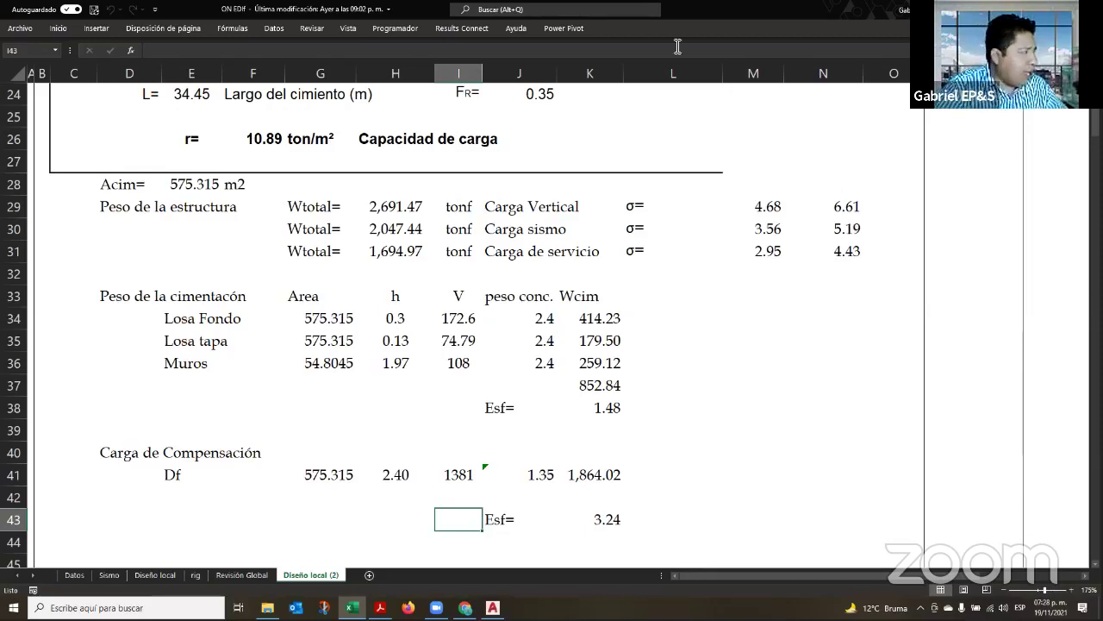
pyautogui.click(270, 135)
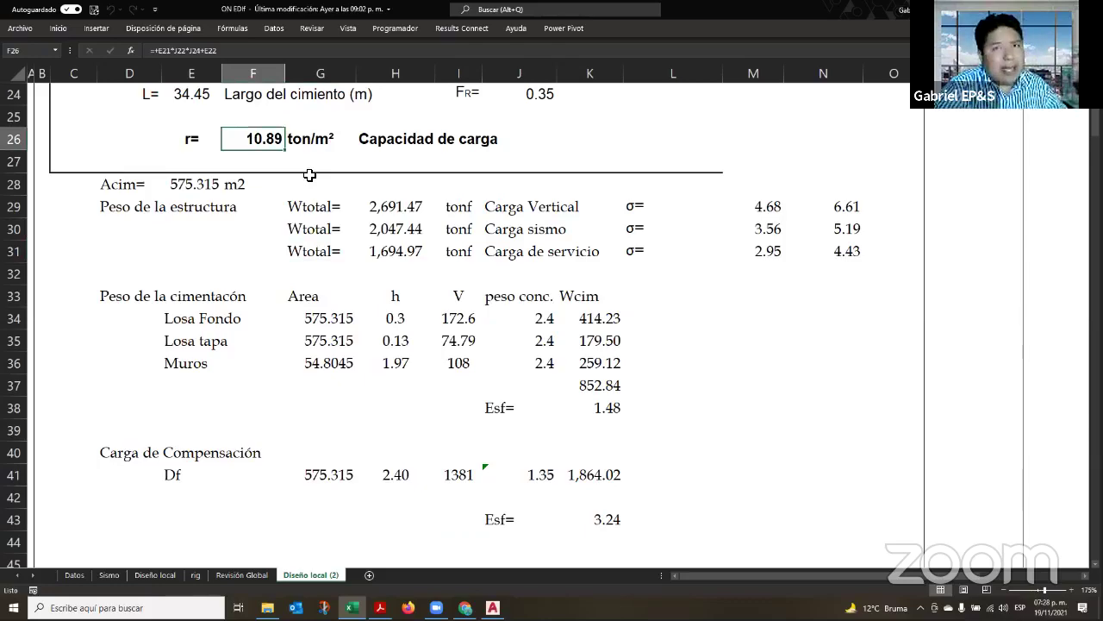
# Open the Diseño local sheet and examine the area, inertias and edge distances under Propiedades de la cimentación in the Sismo Carga Vertical block
pyautogui.click(169, 576)
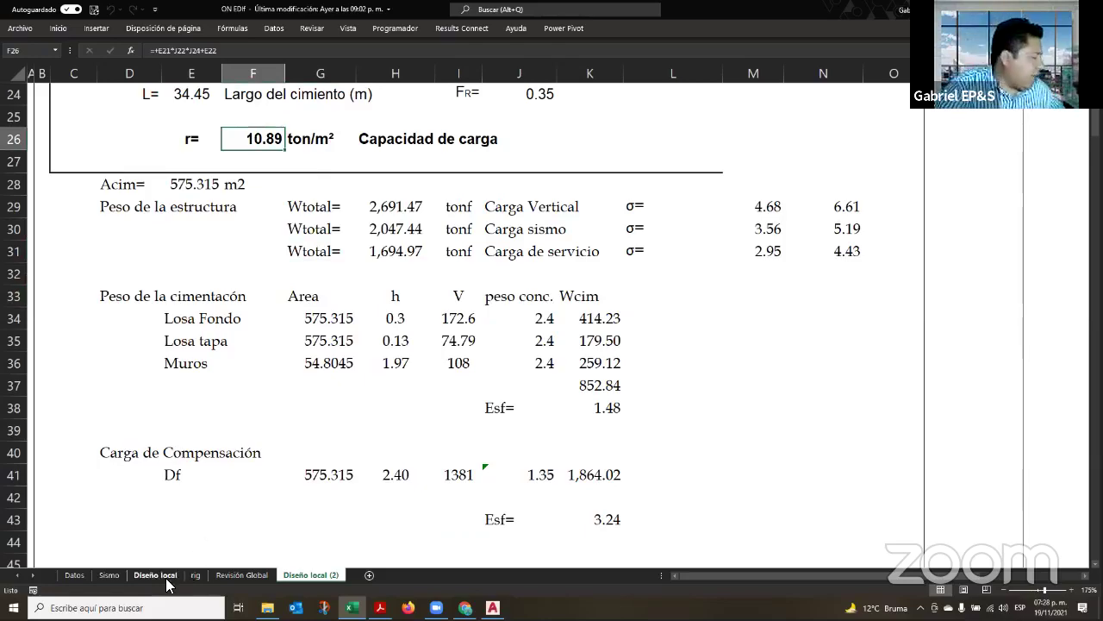
pyautogui.scroll(-12, 388, 441)
pyautogui.scroll(3, 276, 175)
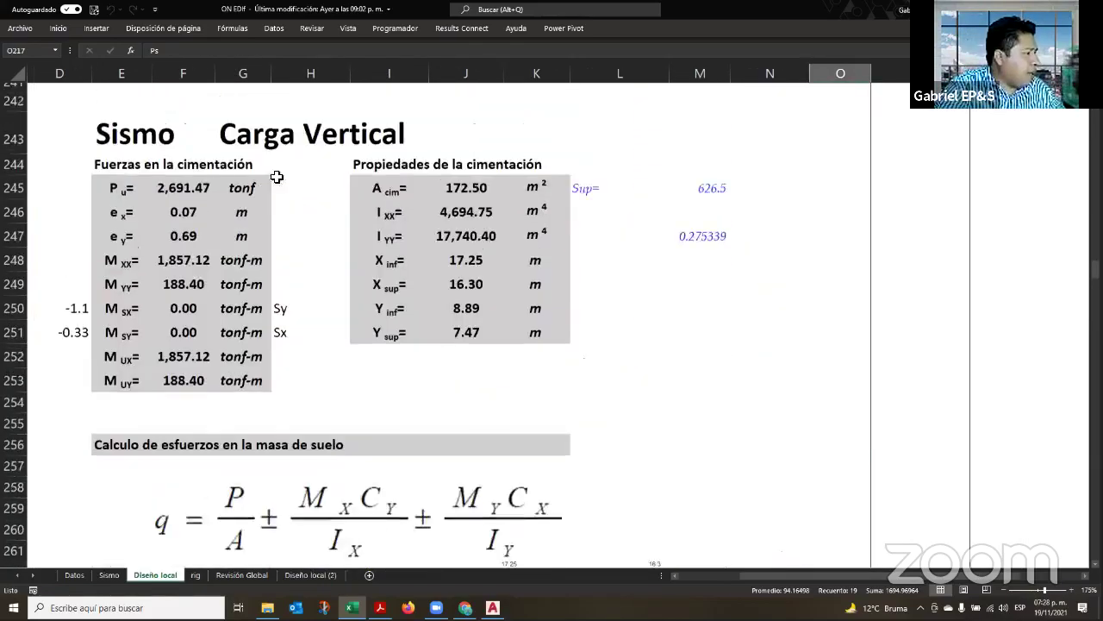
pyautogui.click(472, 197)
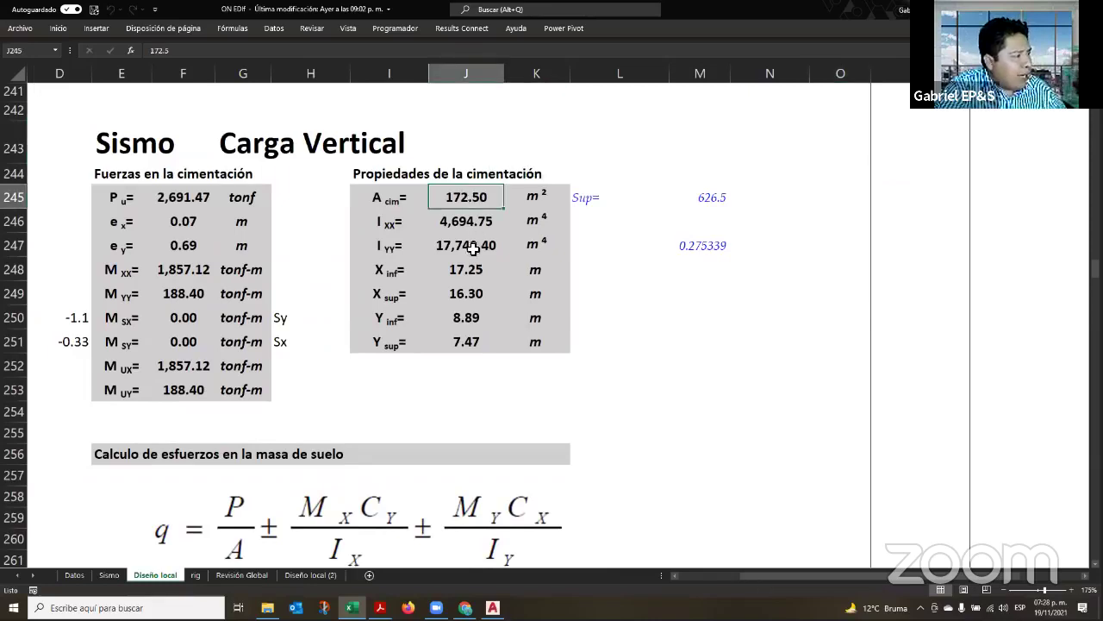
pyautogui.click(474, 219)
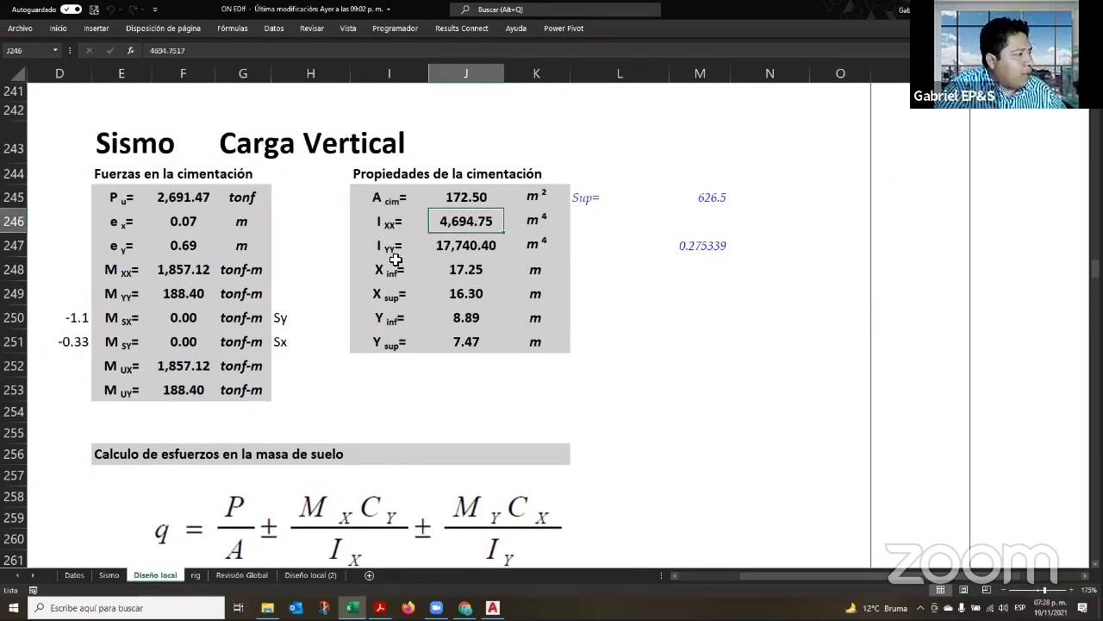
pyautogui.click(482, 250)
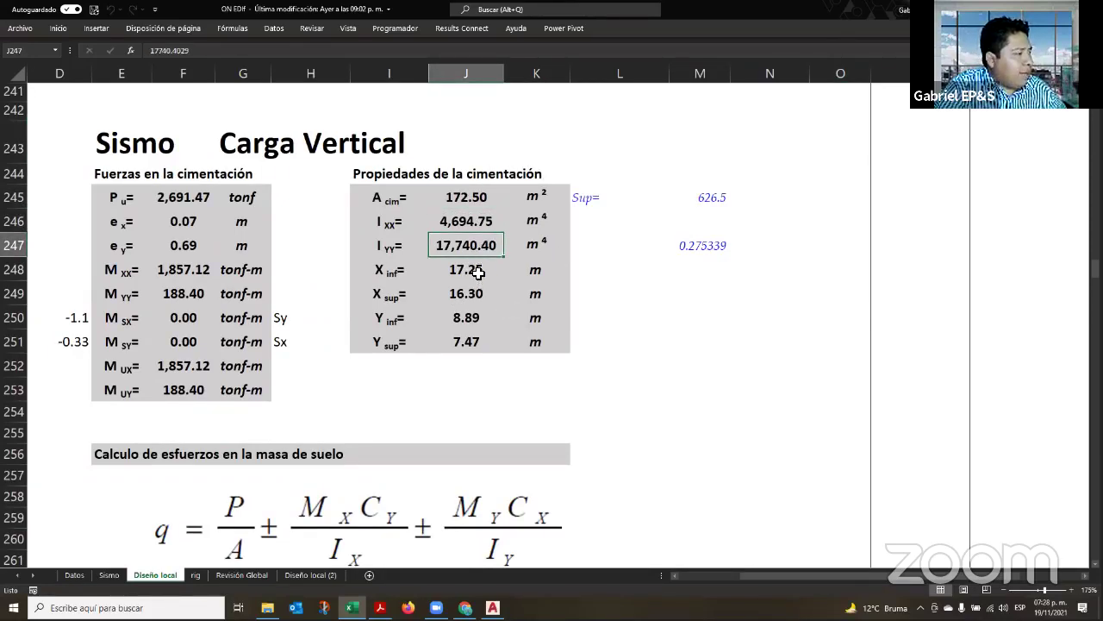
pyautogui.click(478, 276)
pyautogui.click(470, 298)
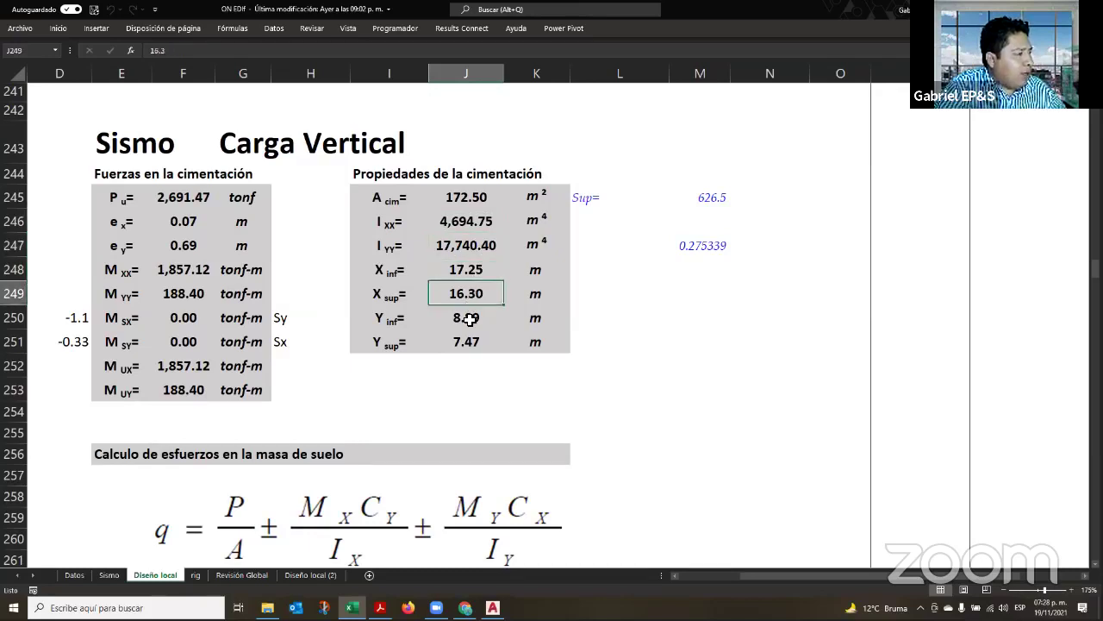
pyautogui.click(470, 319)
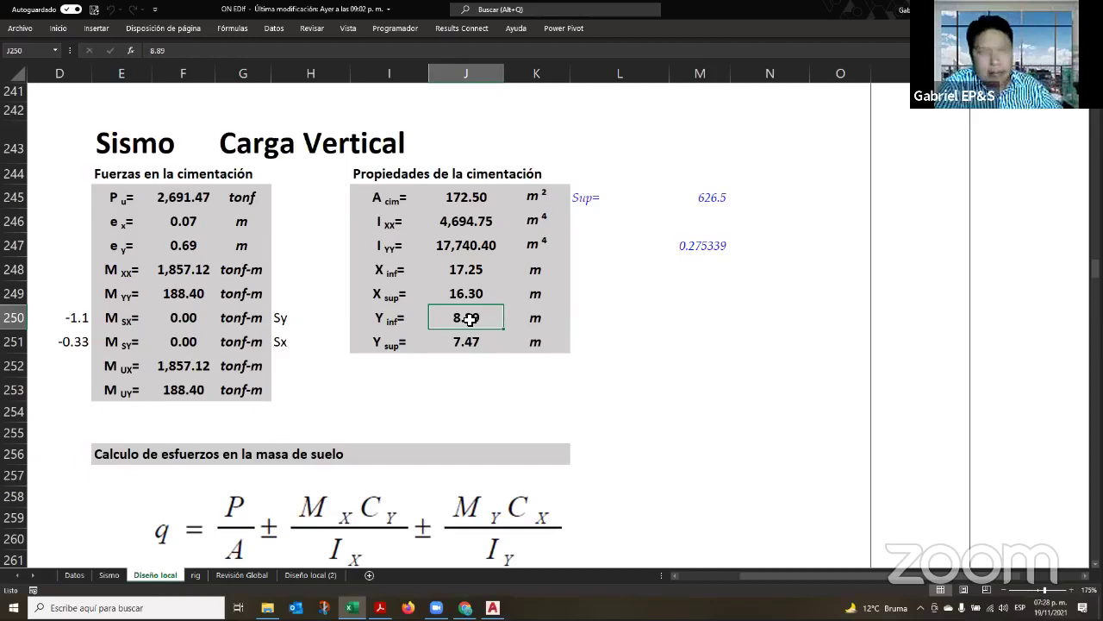
# Examine the eccentricity and moment formulas under Fuerzas en la cimentación, plus the soil stress results and foundation diagram below them
pyautogui.click(180, 226)
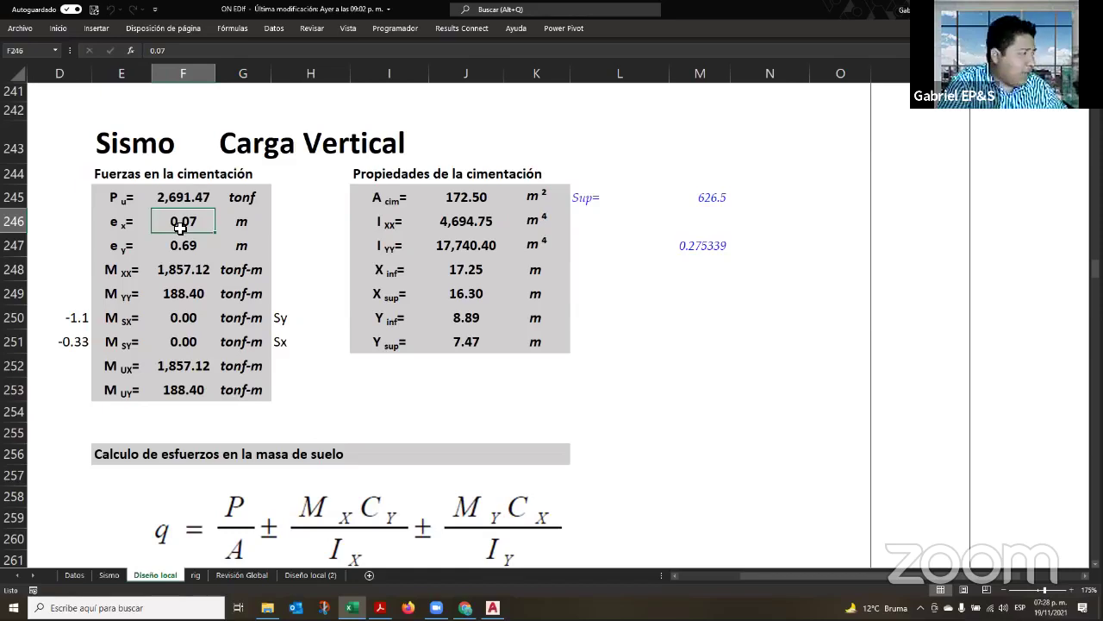
pyautogui.click(205, 271)
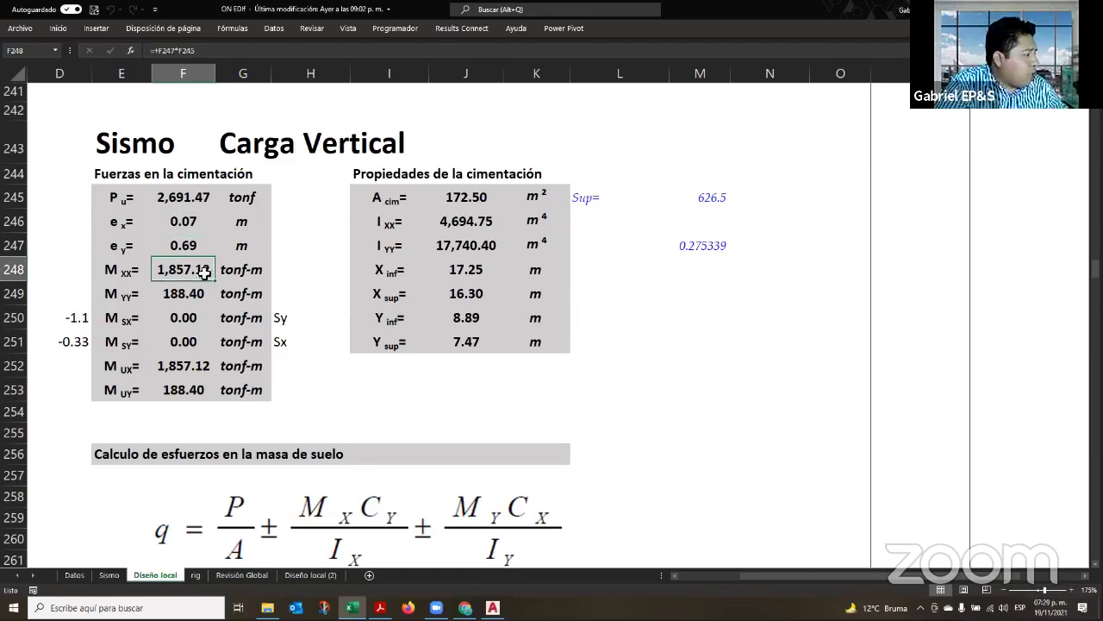
pyautogui.click(190, 291)
pyautogui.click(189, 314)
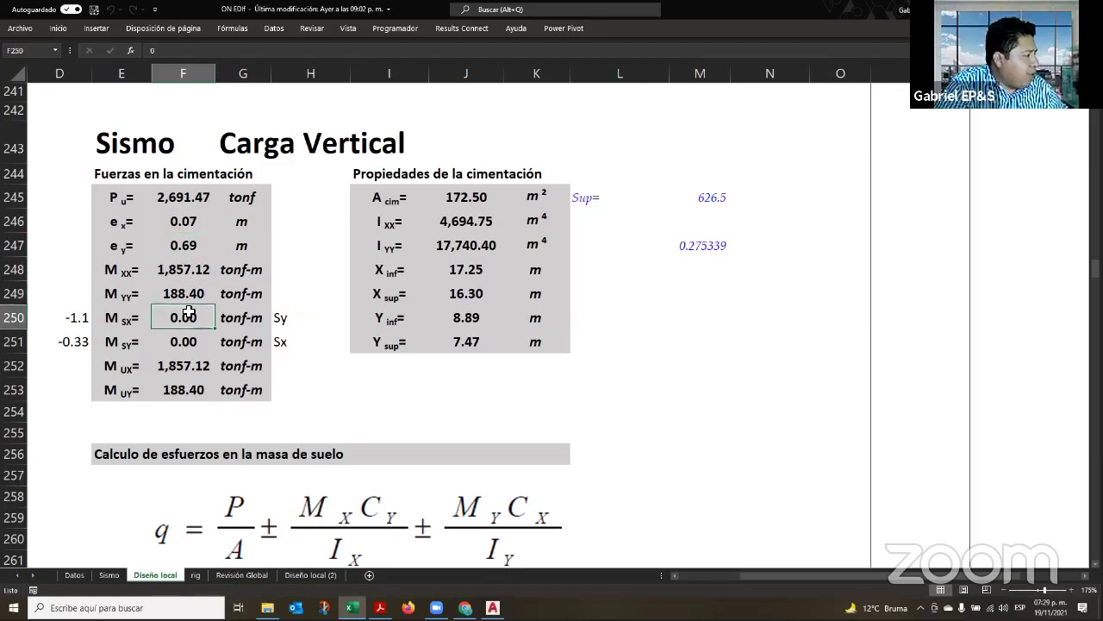
pyautogui.click(181, 340)
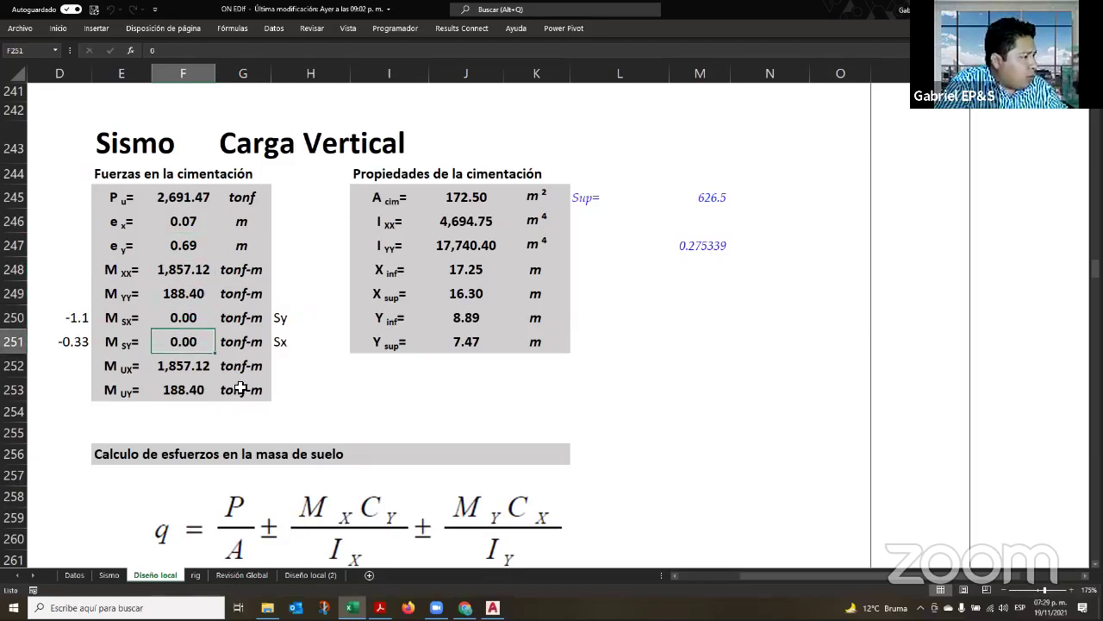
pyautogui.click(192, 367)
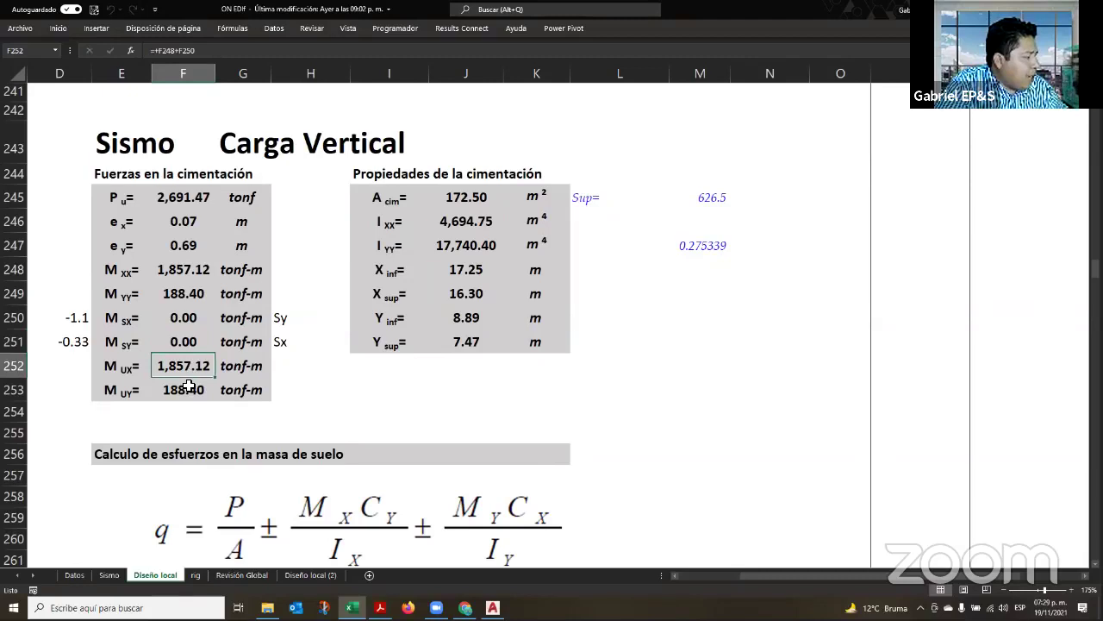
pyautogui.click(189, 385)
pyautogui.scroll(-6, 522, 414)
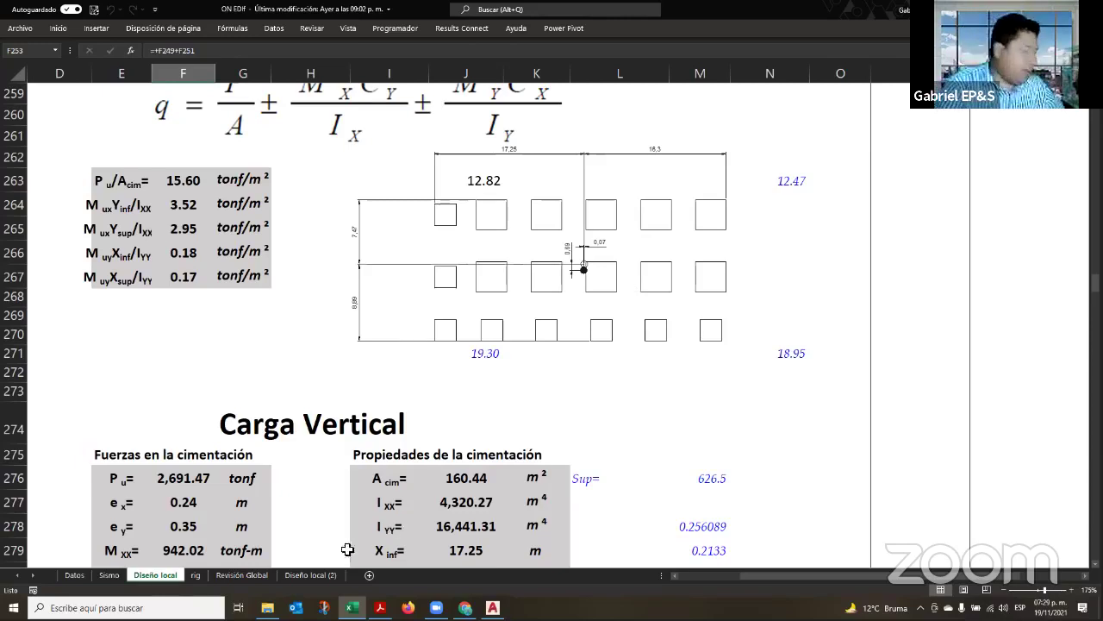
# Return to the Diseño local (2) sheet and copy the green Diseño por estado limite de Falla heading band from row 10 to row 45
pyautogui.click(302, 575)
pyautogui.scroll(-3, 510, 392)
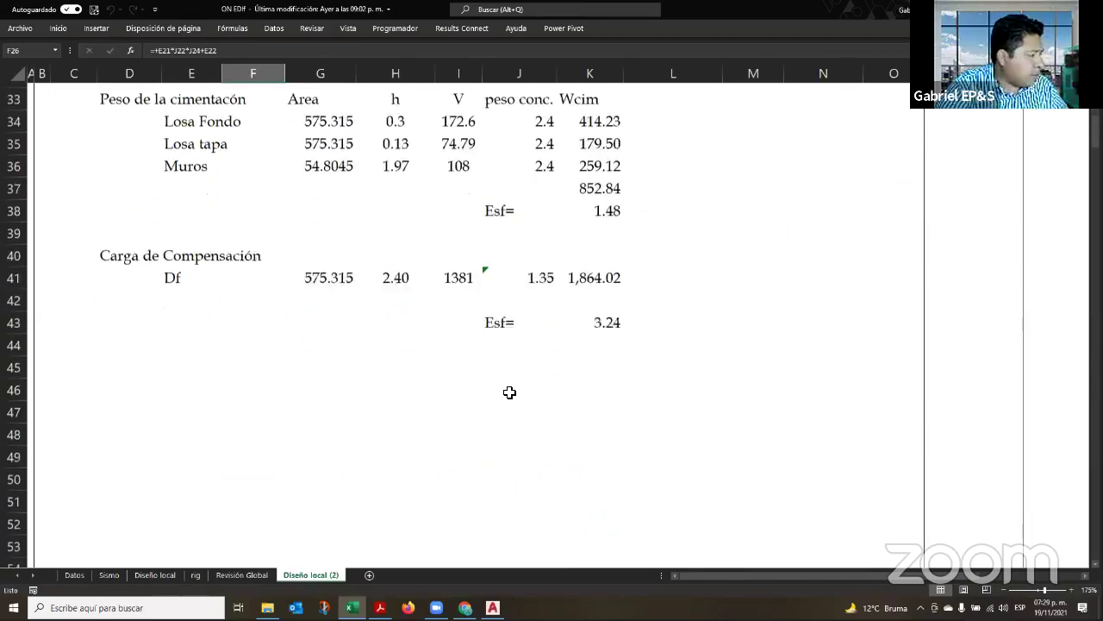
pyautogui.scroll(6, 495, 387)
pyautogui.scroll(3, 470, 385)
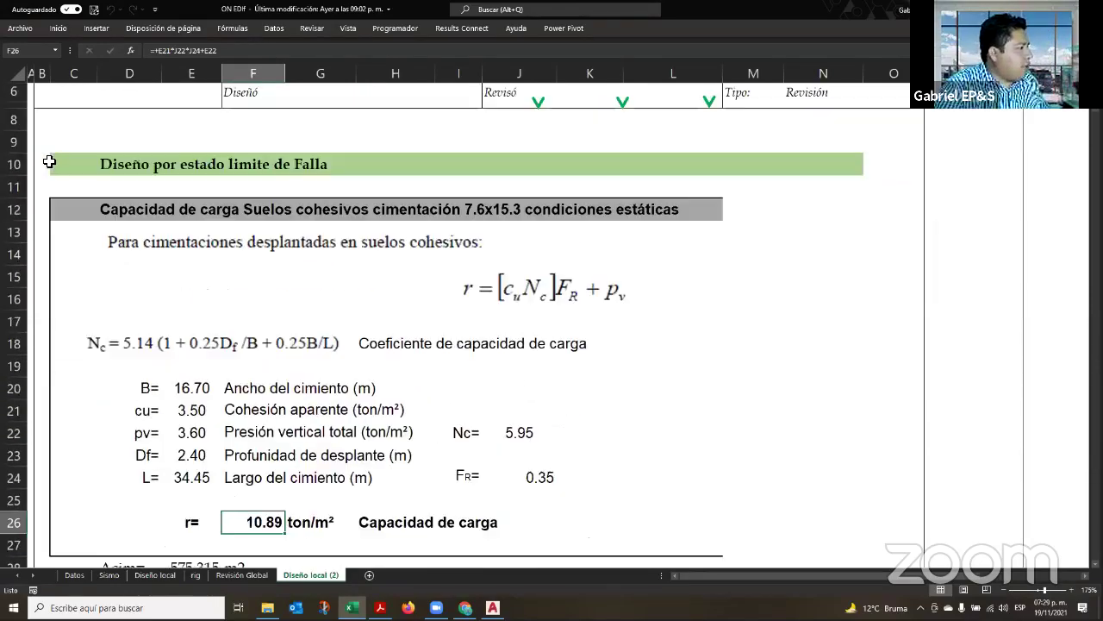
pyautogui.moveTo(57, 161); pyautogui.dragTo(853, 166)
pyautogui.hotkey('ctrl', 'c')
pyautogui.scroll(-6, 546, 370)
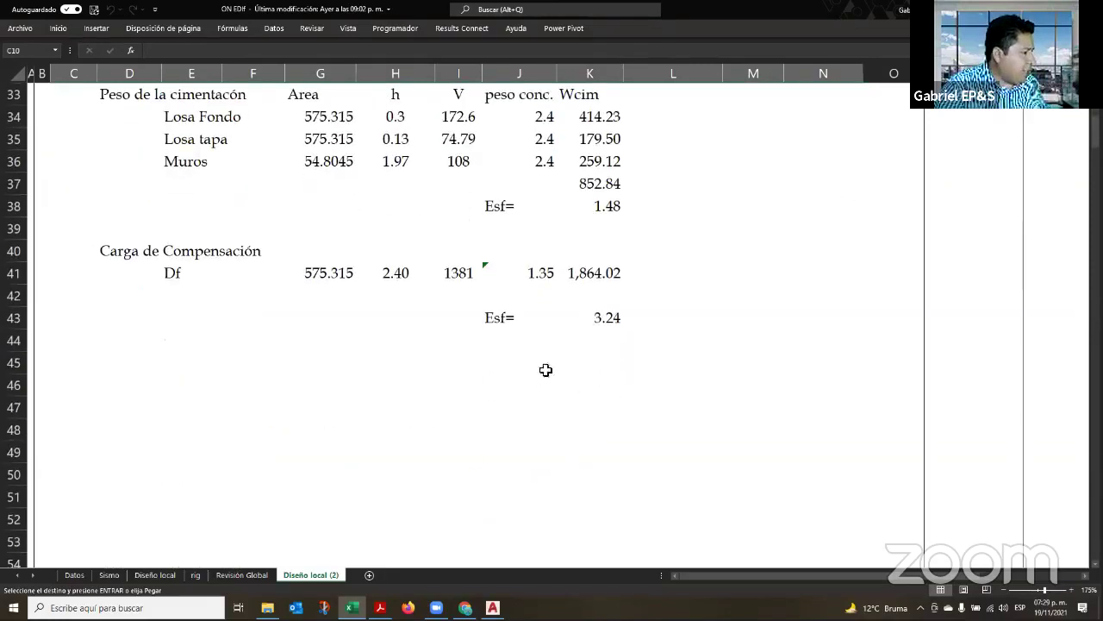
pyautogui.click(89, 361)
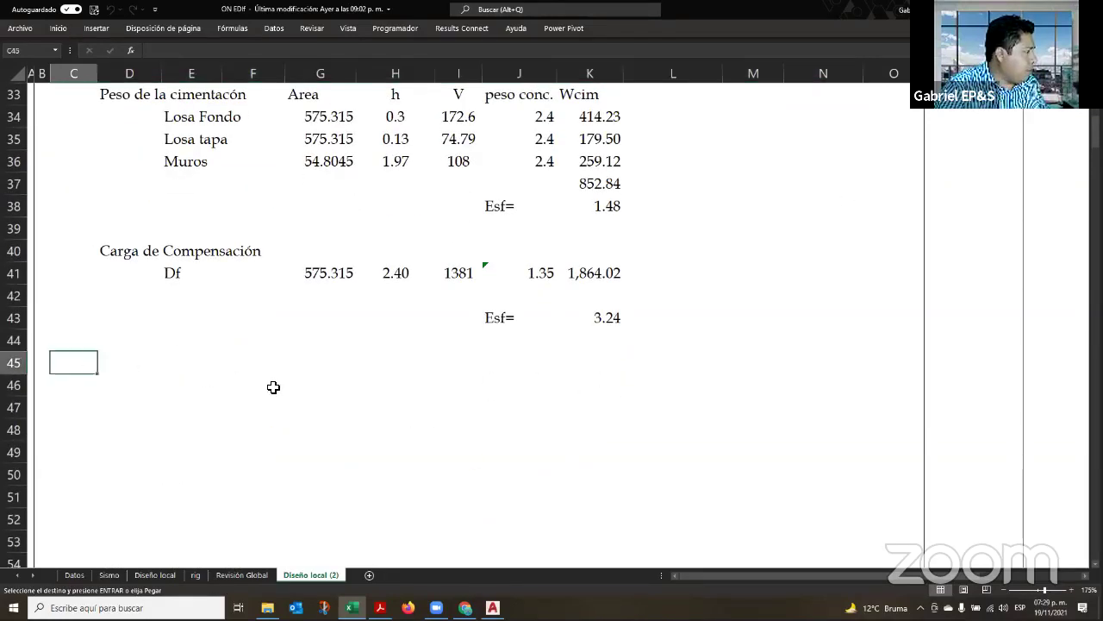
pyautogui.hotkey('ctrl', 'v')
# Change the copied heading in D45 to "Diseño por estado limite de Servicio" and move to D47 below it
pyautogui.click(138, 366)
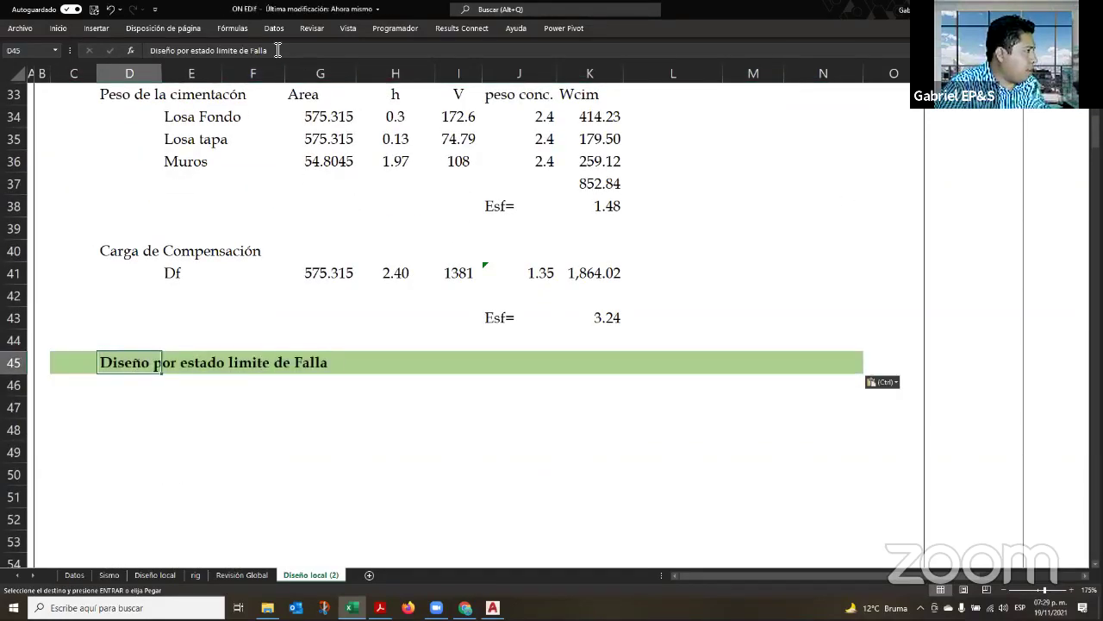
pyautogui.click(249, 50)
pyautogui.press('Delete')
pyautogui.press('Delete')
pyautogui.press('Delete')
pyautogui.press('Delete')
pyautogui.press('Delete')
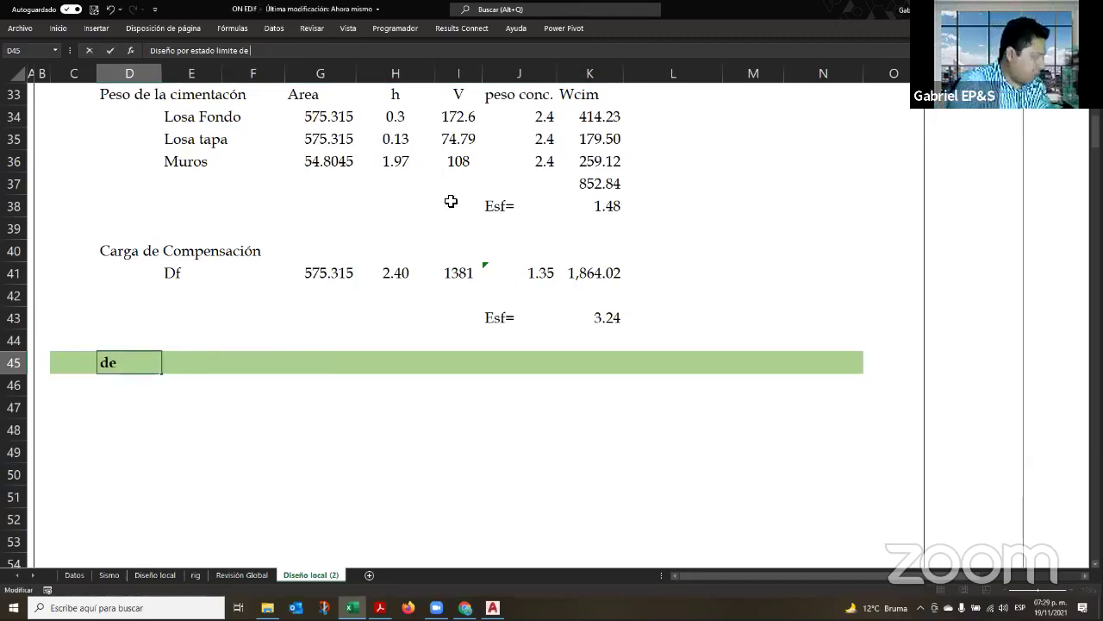
pyautogui.write('Servici')
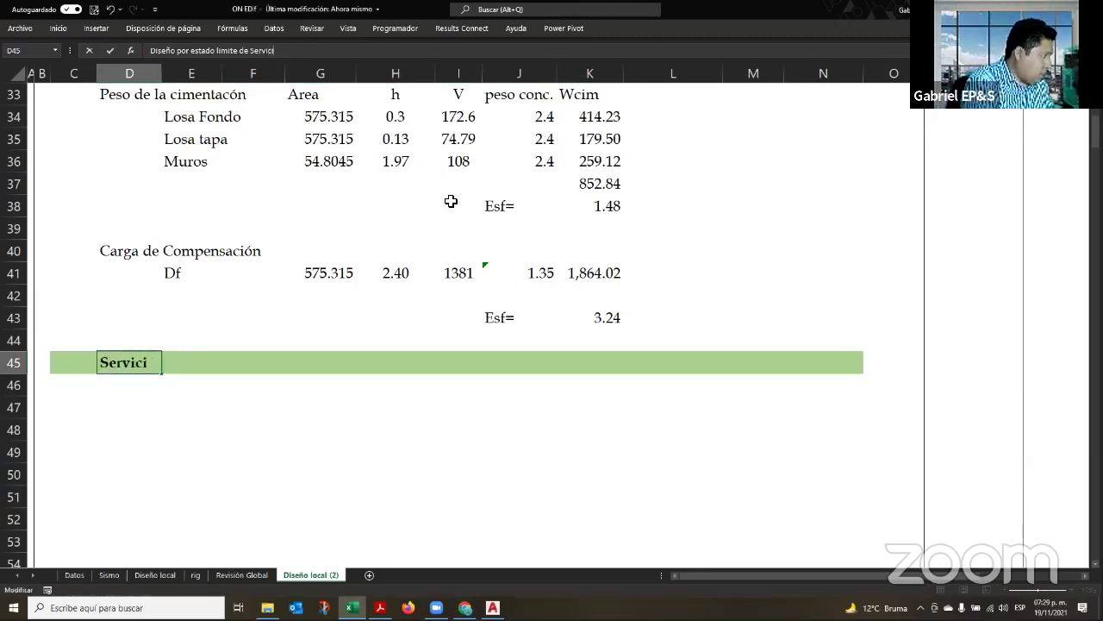
pyautogui.write('o')
pyautogui.press('Return')
pyautogui.press('Return')
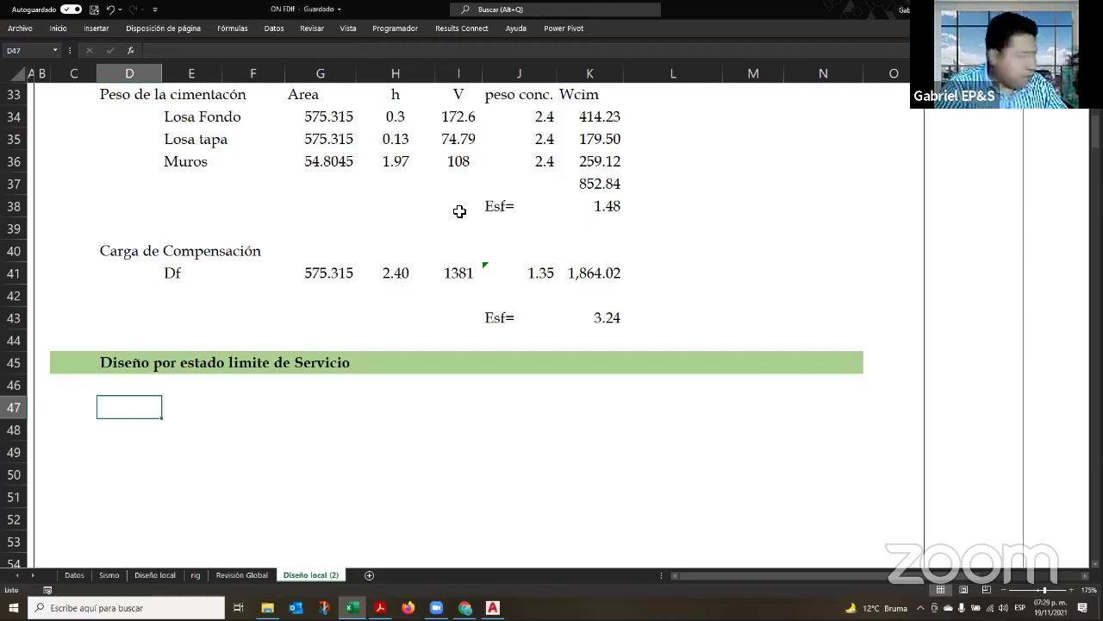
pyautogui.scroll(-3, 394, 413)
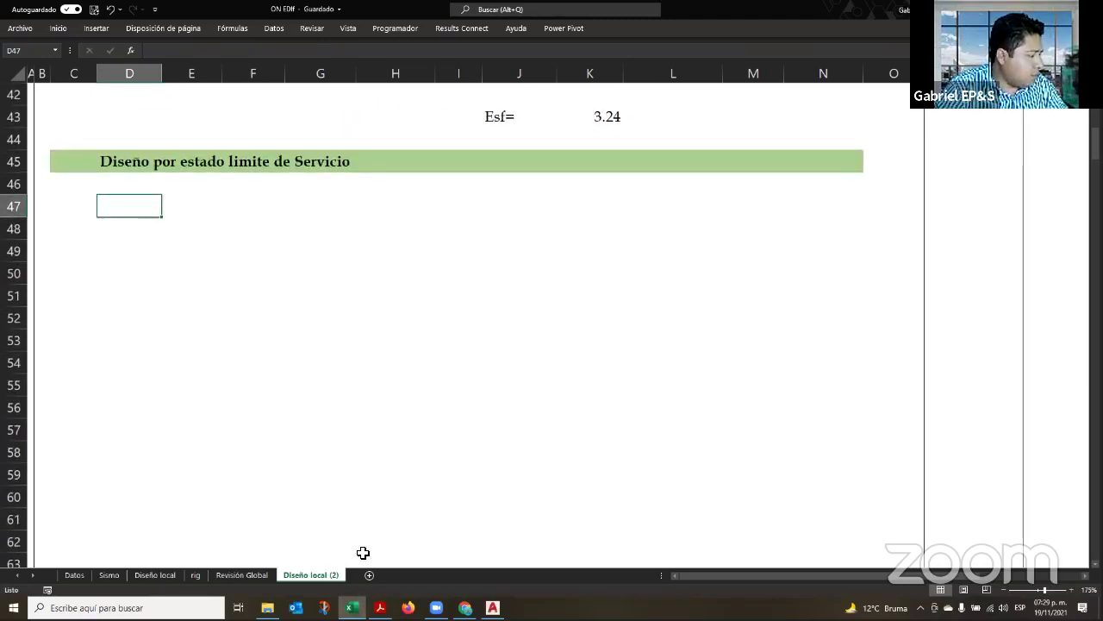
# Switch to the CONCEPTOS BÁSICOS DE DISEÑO DE CIMENTACIONES PDF and view page 36 on immediate and deferred settlements
pyautogui.moveTo(379, 608)
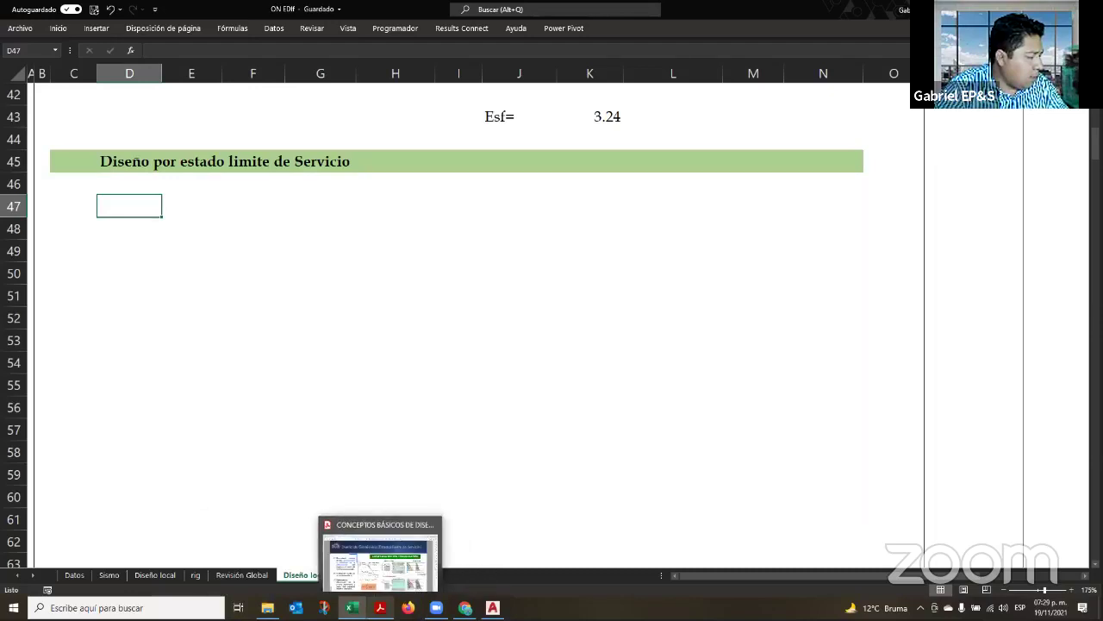
pyautogui.click(394, 569)
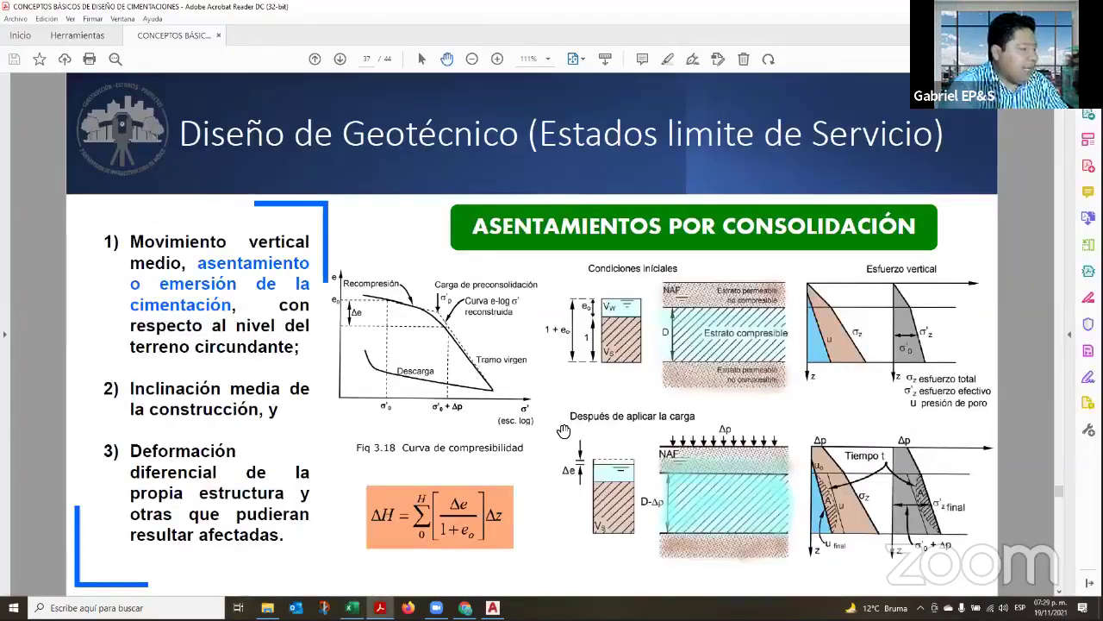
pyautogui.scroll(1, 562, 430)
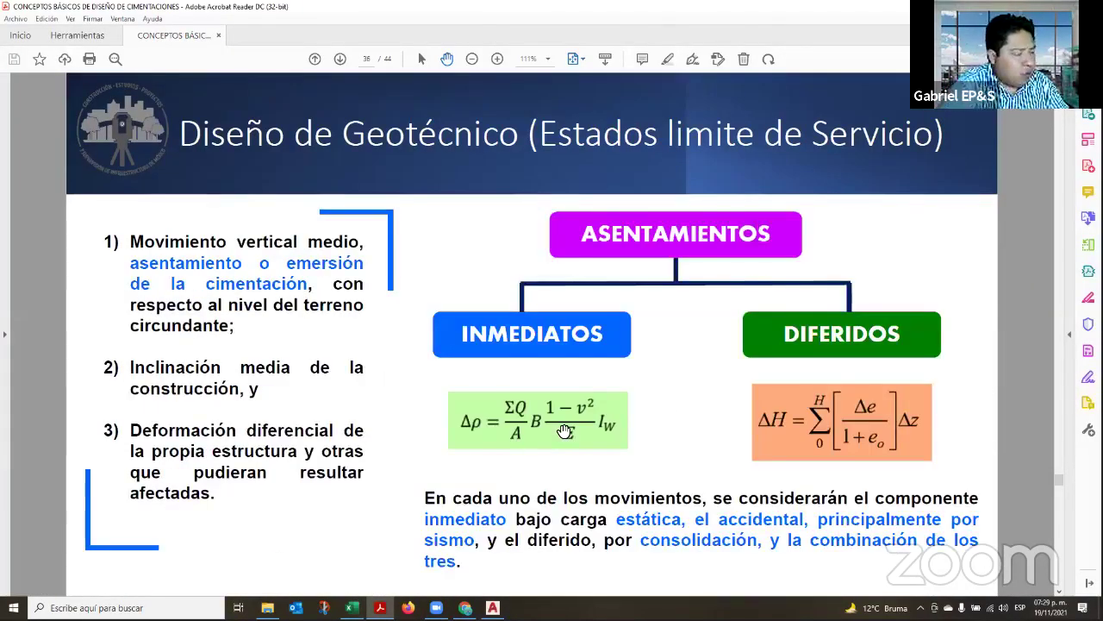
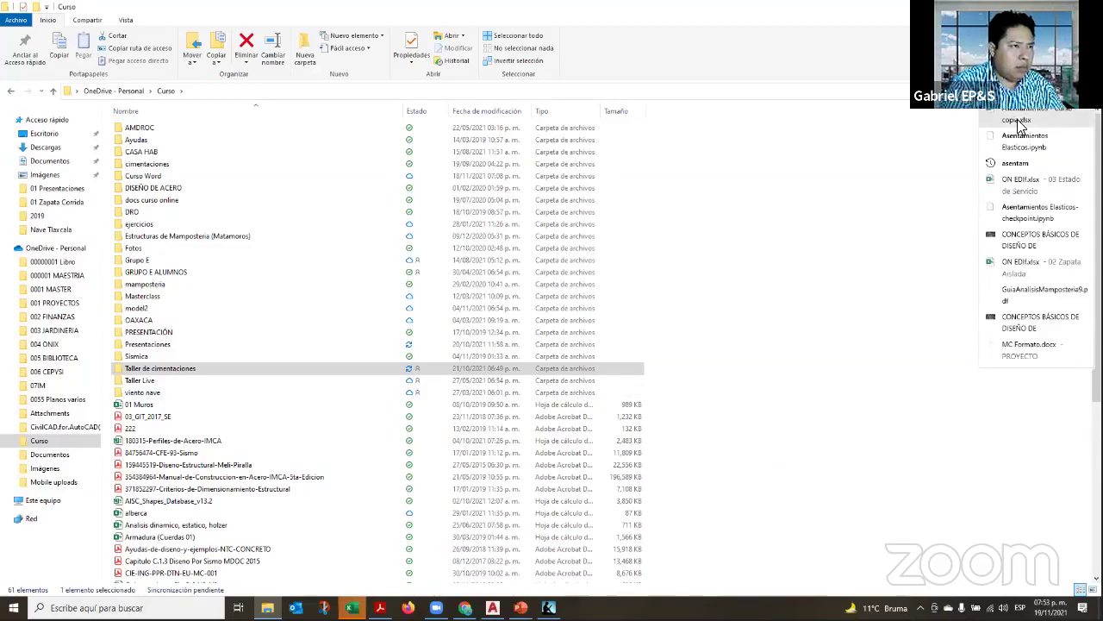
# Search the Curso folder for "asentam" and open the Asentamientos - Curso - copia workbook
pyautogui.click(1019, 121)
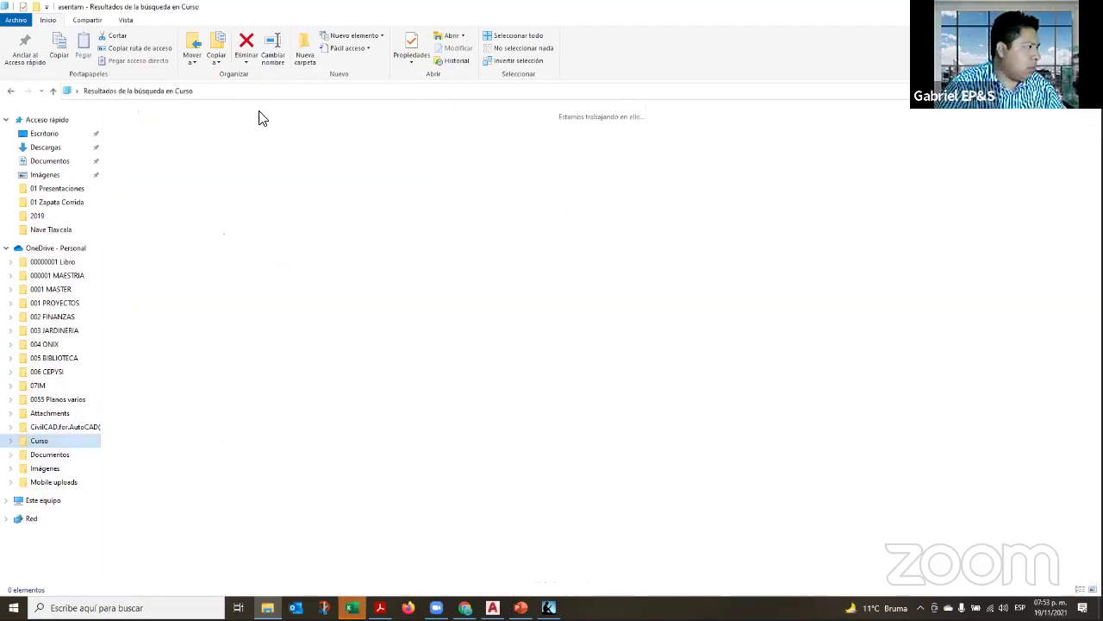
pyautogui.click(256, 120)
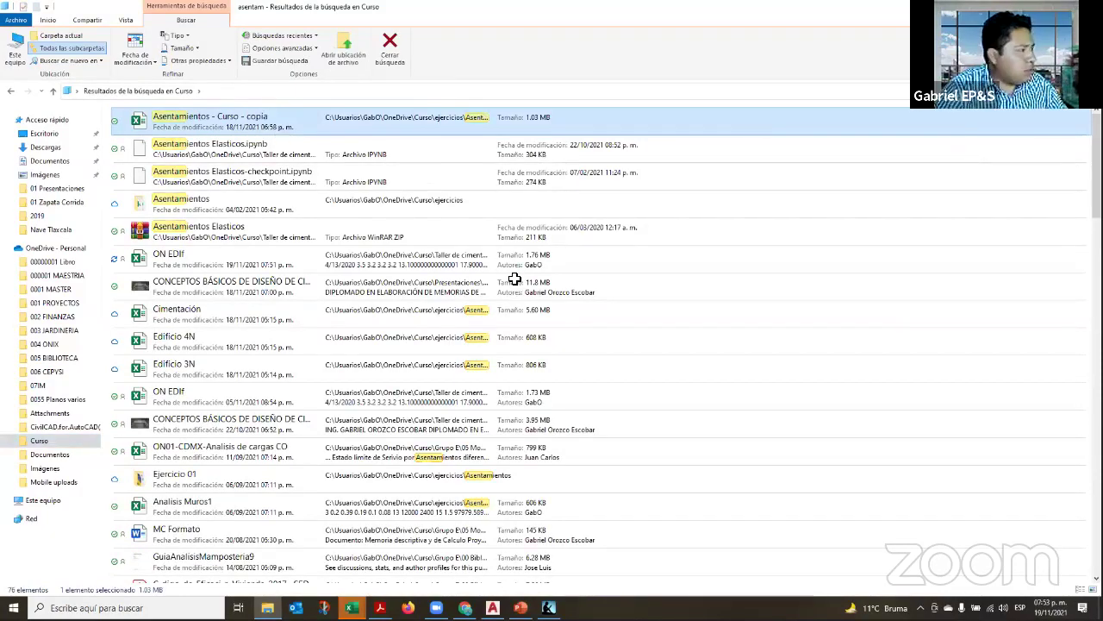
pyautogui.press('Return')
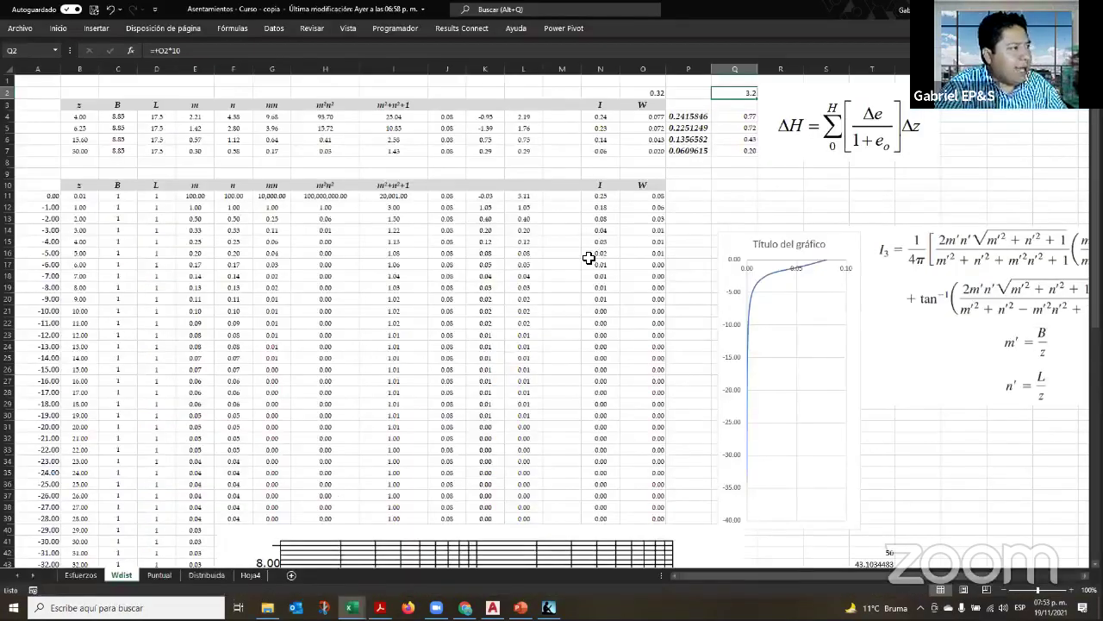
# Copy the influence factor table B3:O7 from the Wdist sheet and paste it at C53 of Diseño local (2) in ON EDIf
pyautogui.moveTo(76, 103); pyautogui.dragTo(413, 139)
pyautogui.moveTo(664, 152); pyautogui.dragTo(639, 155)
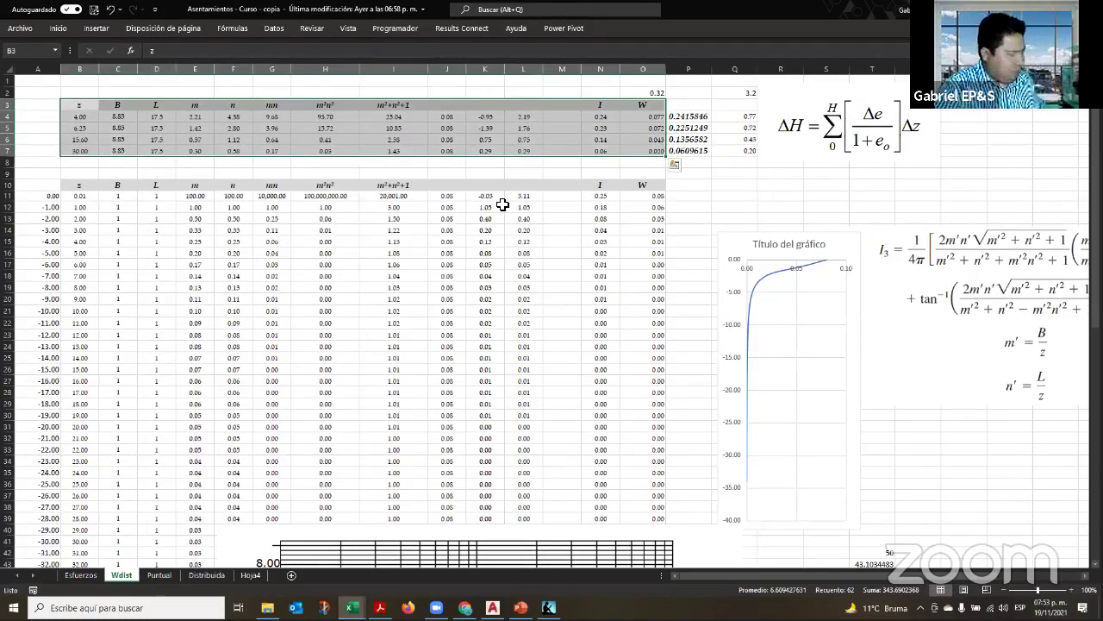
pyautogui.hotkey('ctrl', 'c')
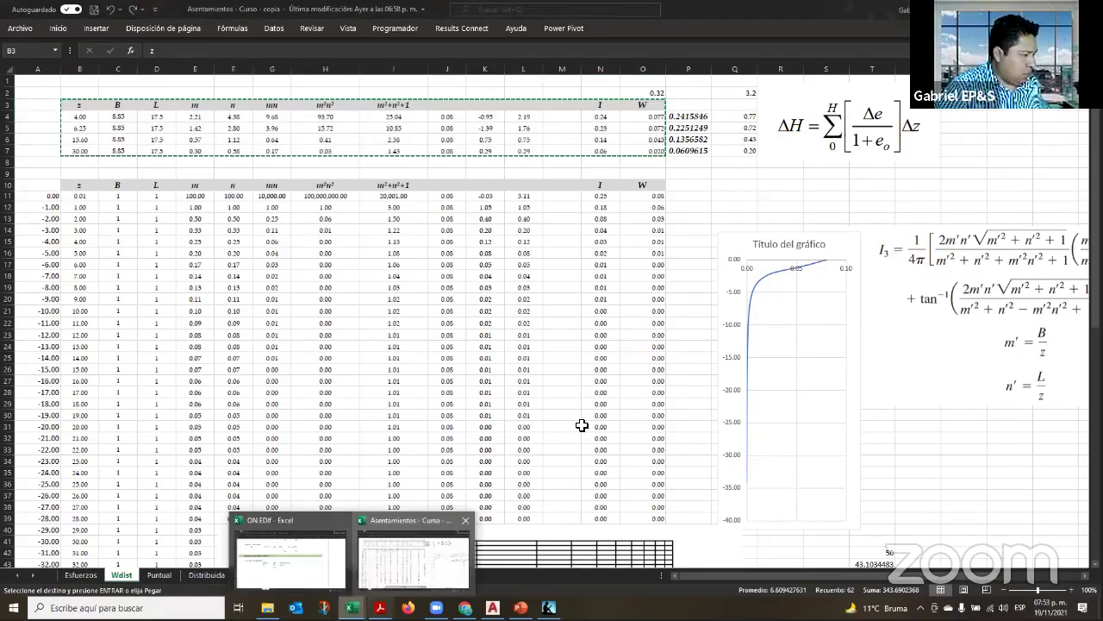
pyautogui.click(313, 571)
pyautogui.scroll(-3, 103, 220)
pyautogui.click(146, 228)
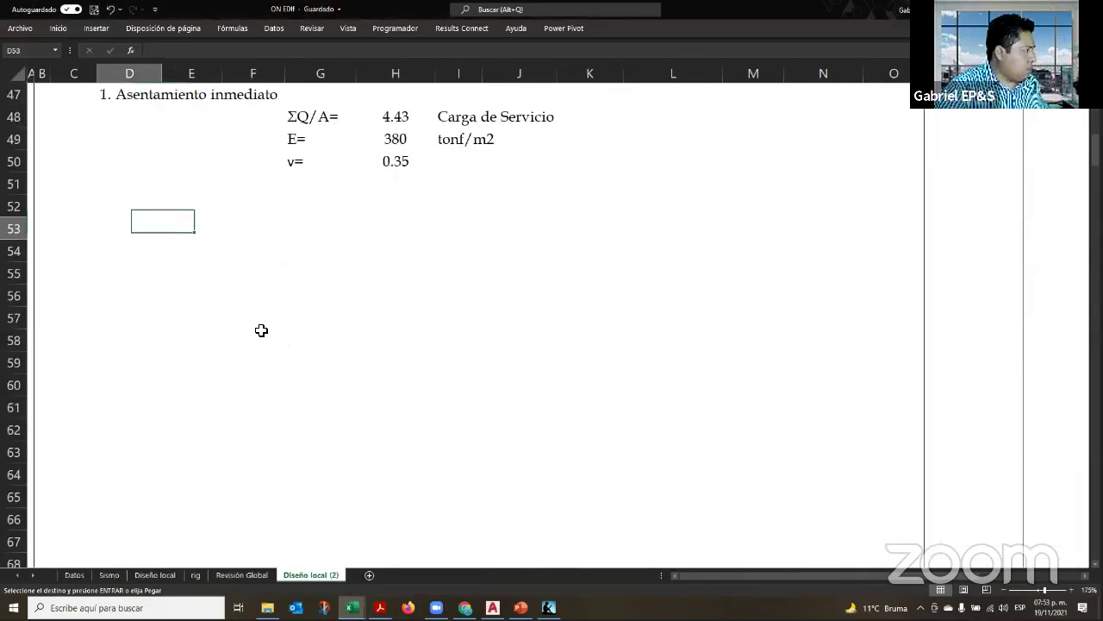
pyautogui.click(86, 226)
pyautogui.hotkey('ctrl', 'v')
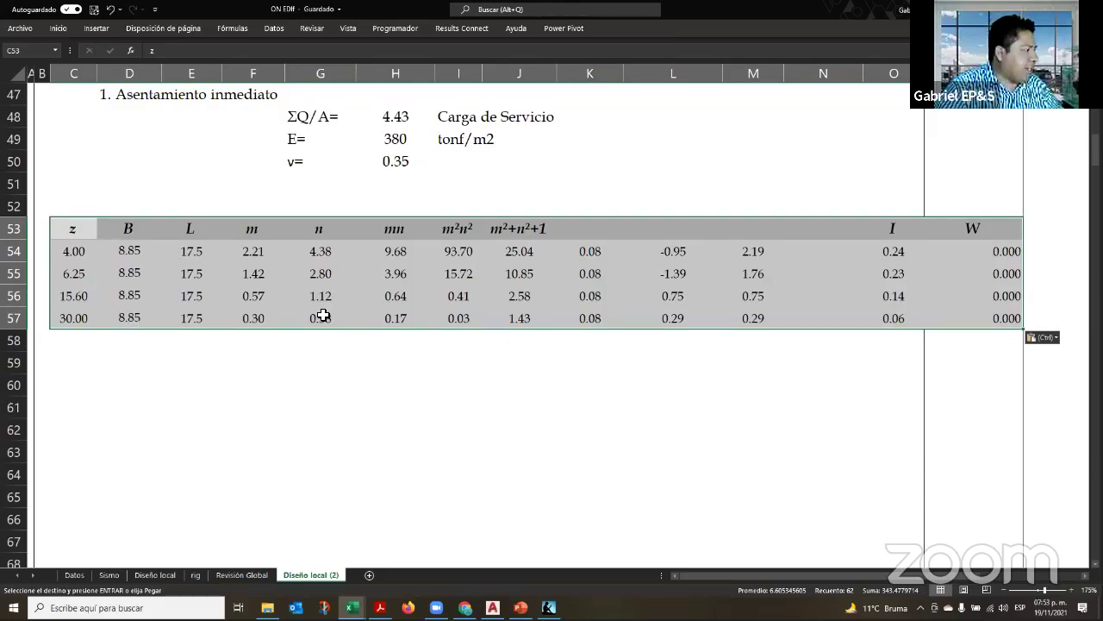
# Examine the z, B, L and m entries in row 54 of the pasted table
pyautogui.click(136, 251)
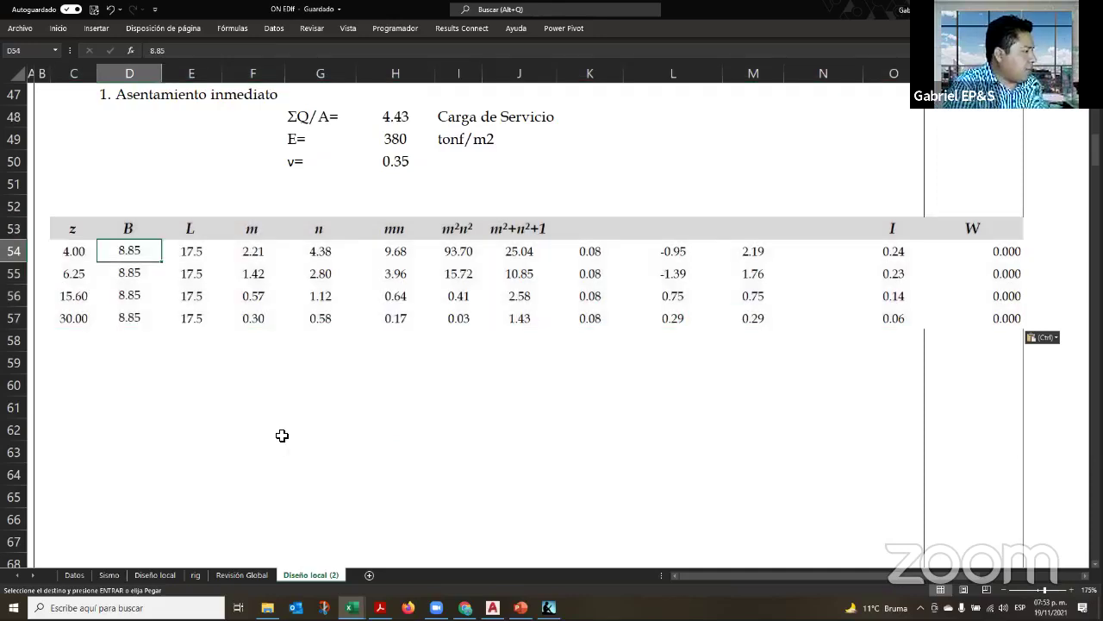
pyautogui.press('Down')
pyautogui.press('Left')
pyautogui.press('Up')
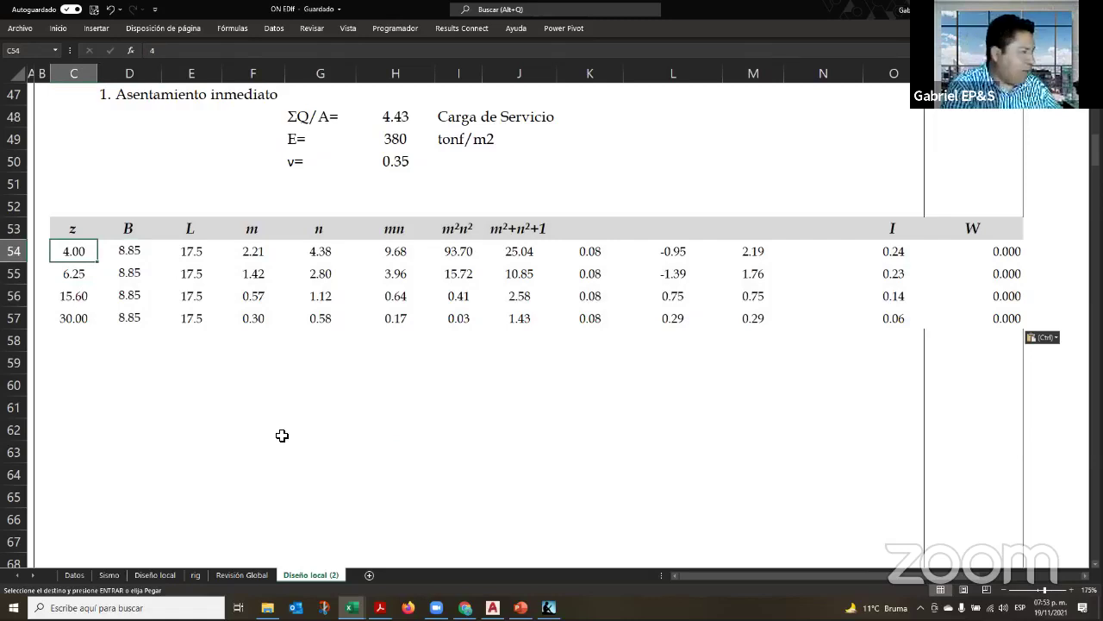
pyautogui.press('Right')
pyautogui.press('Right')
pyautogui.press('Right')
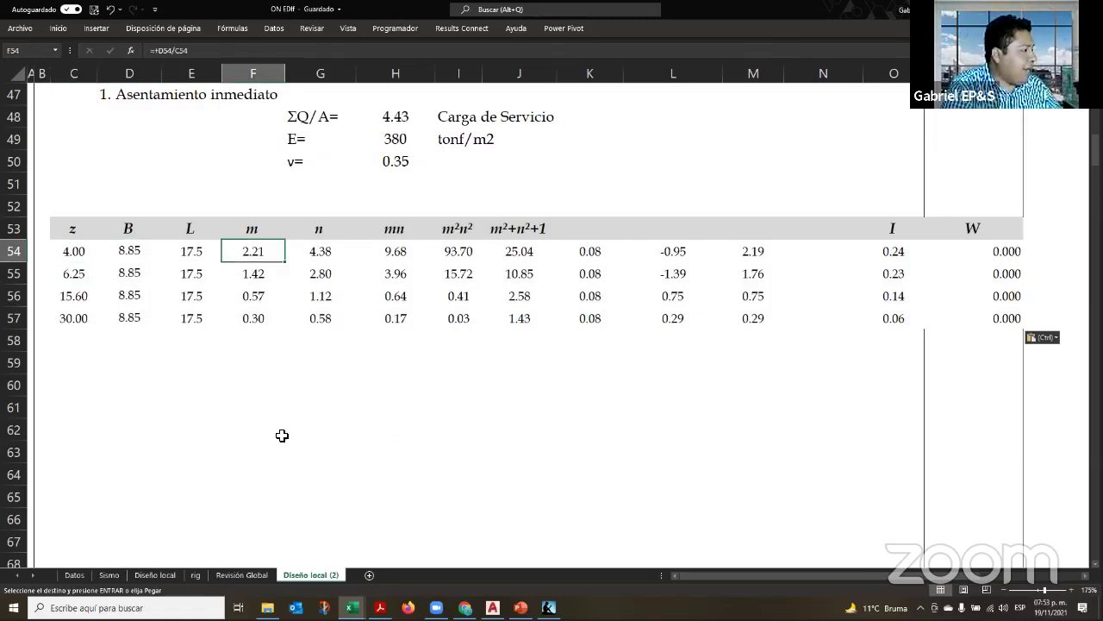
pyautogui.press('Right')
pyautogui.press('Left')
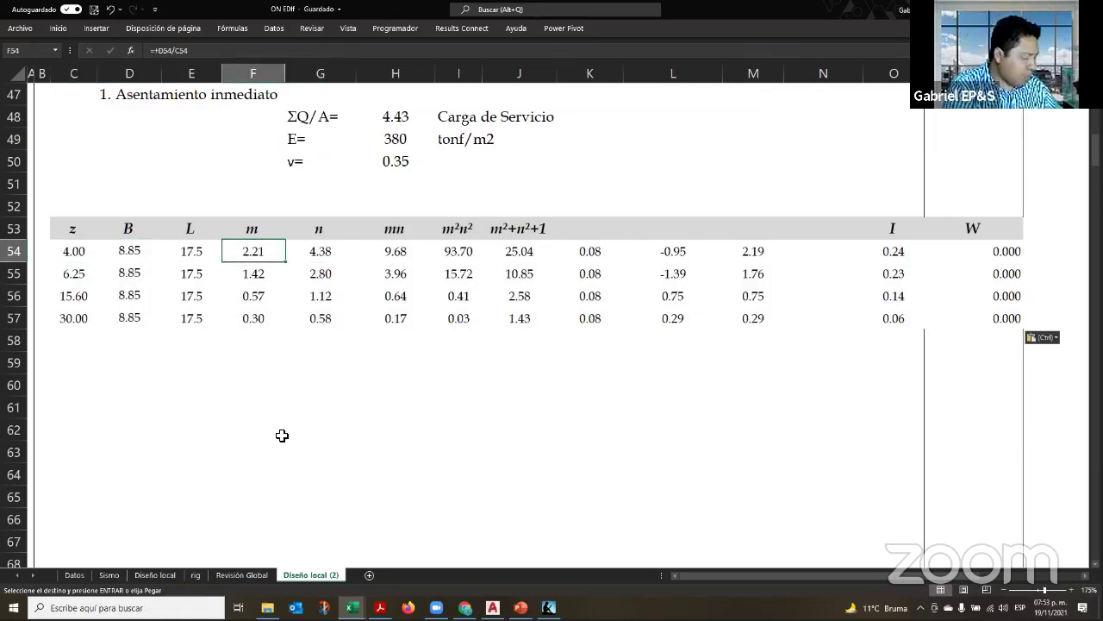
# Set L in E54 to 10 and B in D54 to 5
pyautogui.press('Left')
pyautogui.write('10')
pyautogui.press('Left')
pyautogui.press('Left')
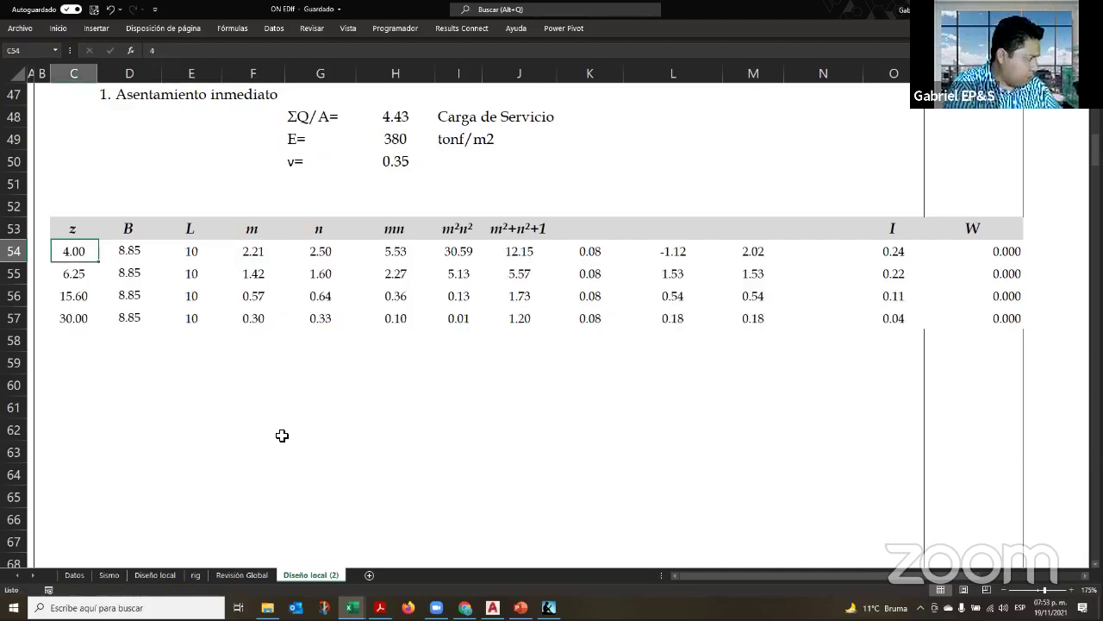
pyautogui.press('Right')
pyautogui.write('5')
pyautogui.press('Return')
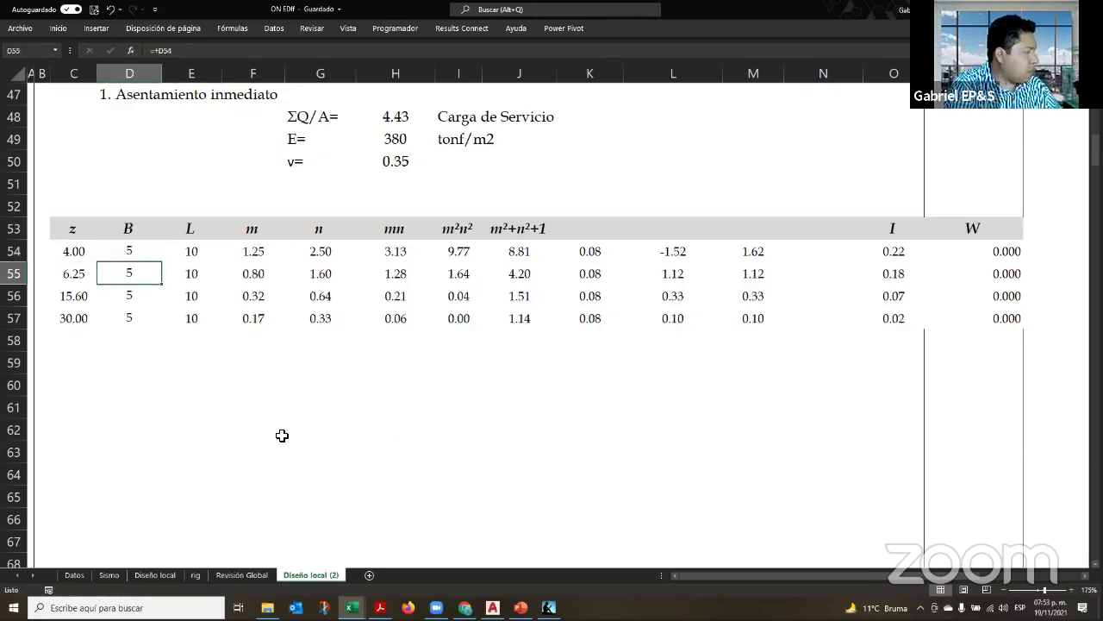
# Examine the row 54 formulas from n and mn through m²+n²+1 to the influence factor I
pyautogui.press('Up')
pyautogui.press('Right')
pyautogui.press('Right')
pyautogui.press('Right')
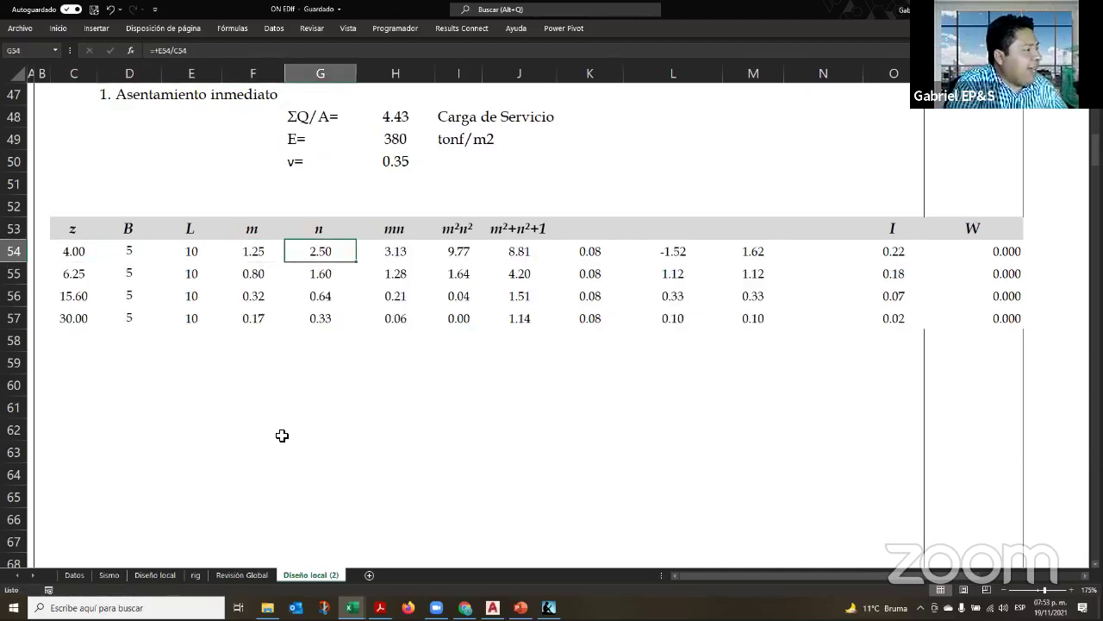
pyautogui.press('Right')
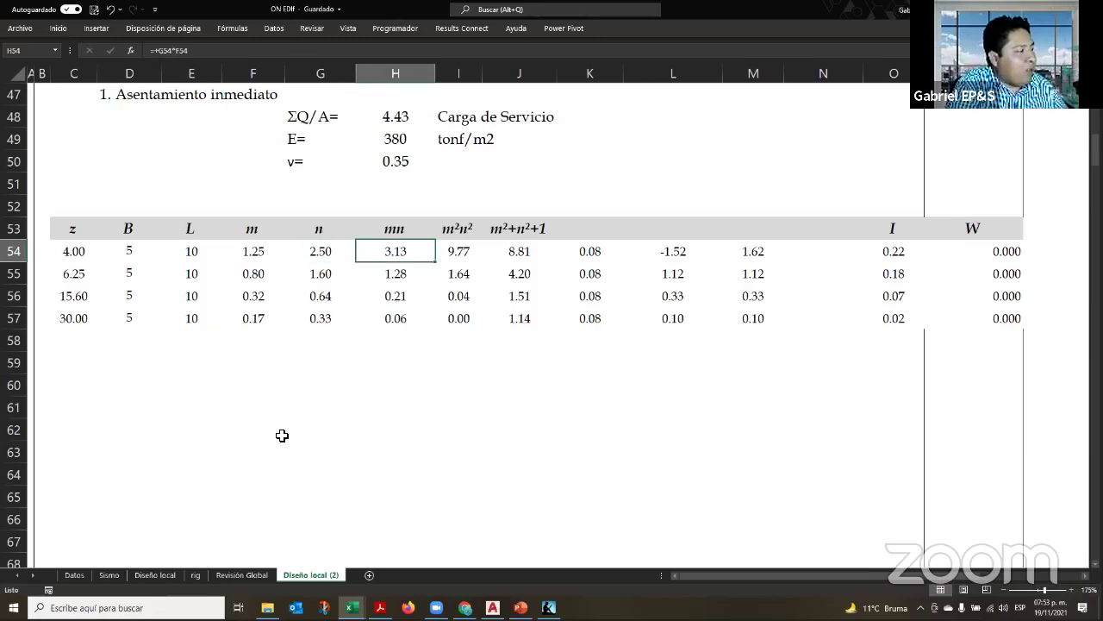
pyautogui.press('Right')
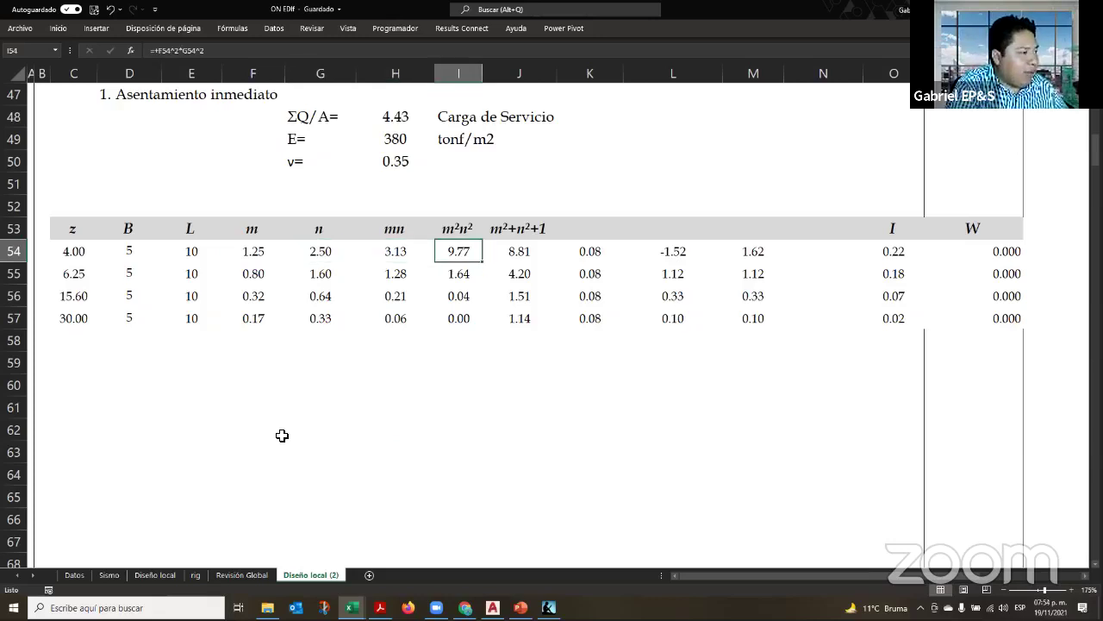
pyautogui.press('Right')
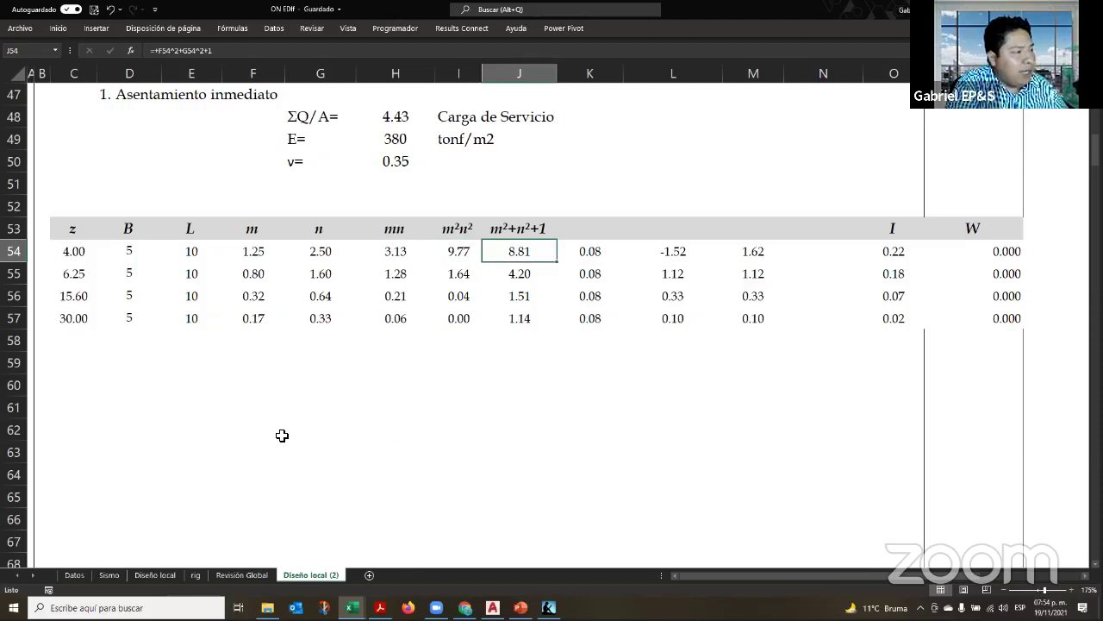
pyautogui.press('Right')
pyautogui.press('Right')
pyautogui.press('Right')
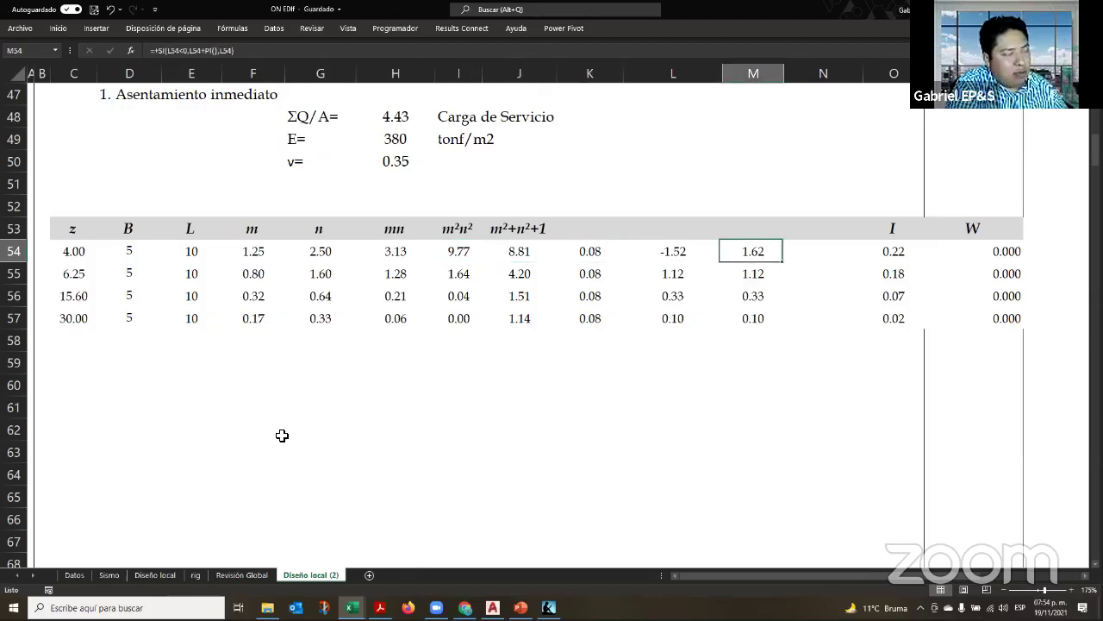
pyautogui.press('Right')
pyautogui.press('Right')
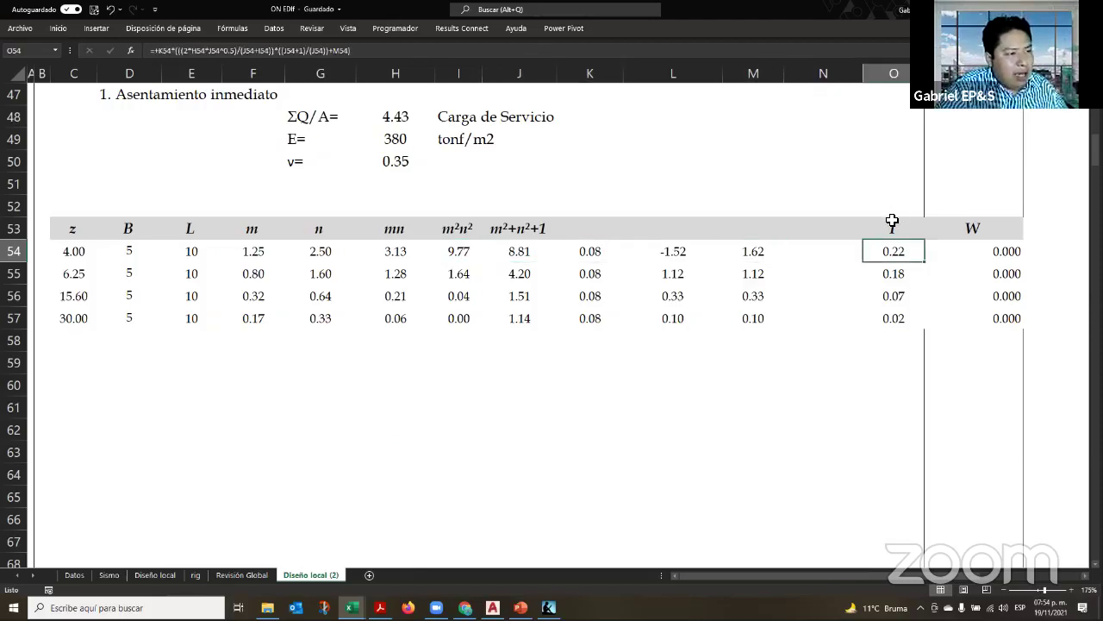
# Move the I and W columns of the table, O53:P57, one column over to N53:O57
pyautogui.moveTo(893, 221); pyautogui.dragTo(966, 312)
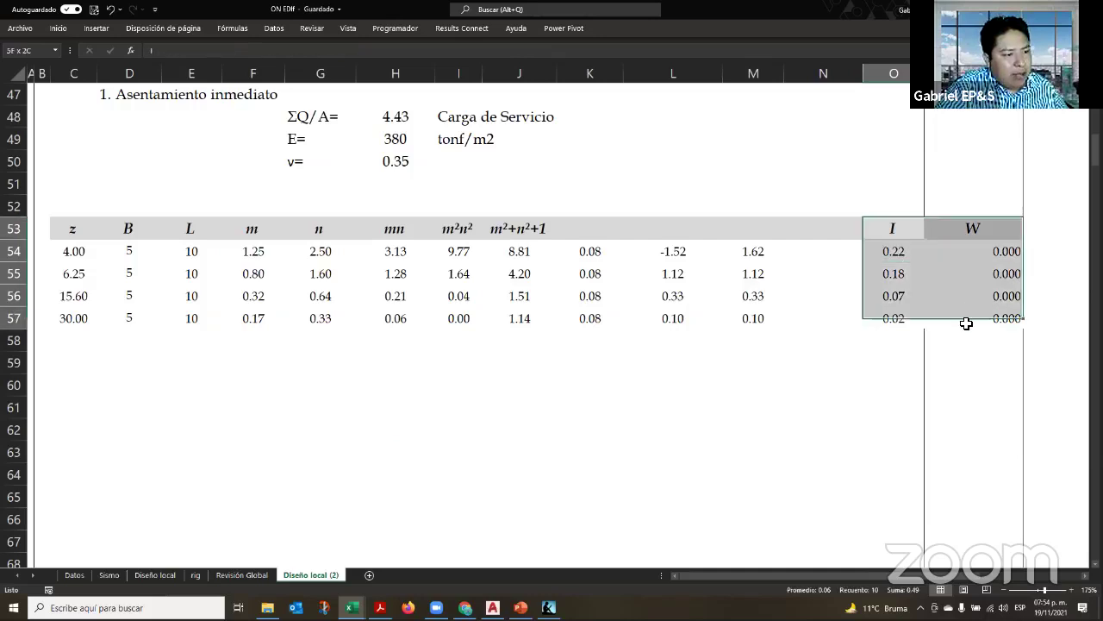
pyautogui.click(968, 333)
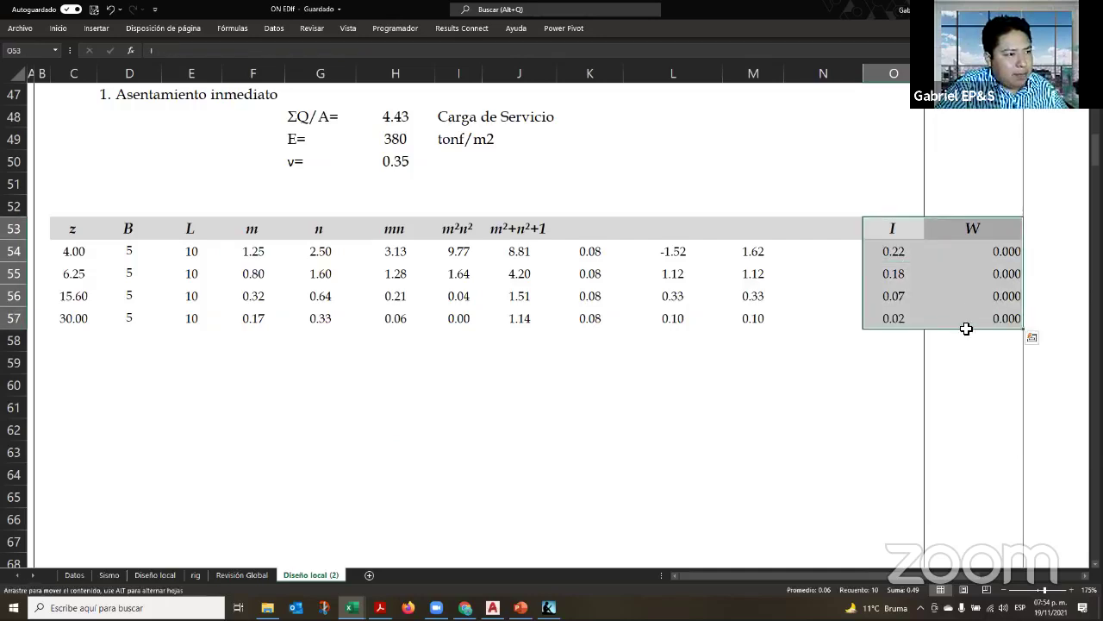
pyautogui.moveTo(916, 214); pyautogui.dragTo(894, 298)
pyautogui.click(894, 385)
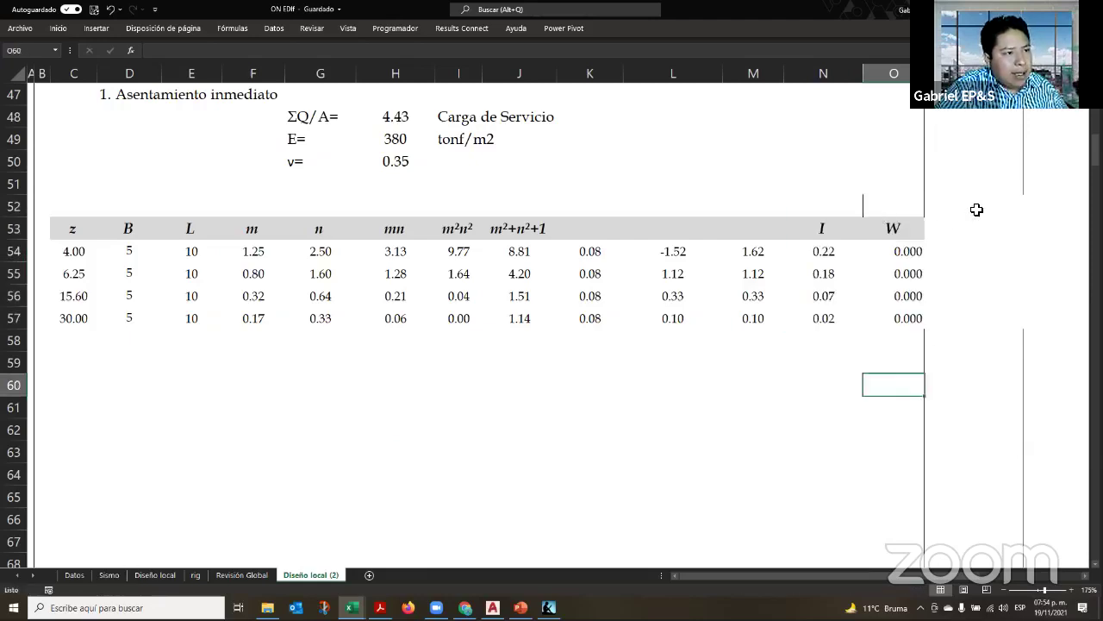
# Copy the formatting of P60 to P53:P57 to restore the vertical border lines beside the table
pyautogui.click(964, 390)
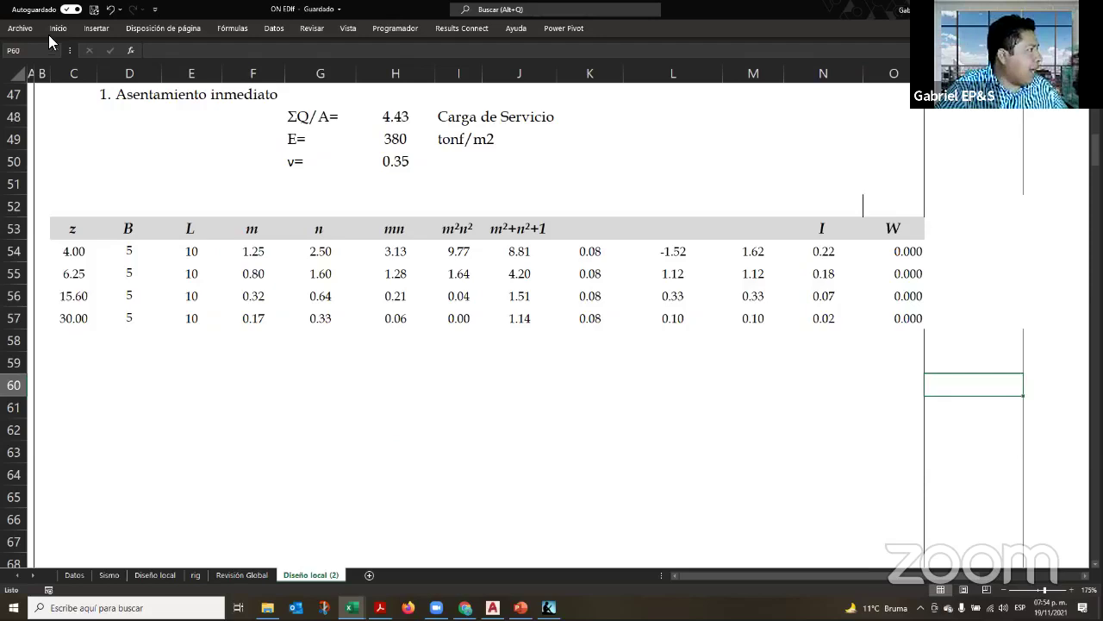
pyautogui.hotkey('alt', 'o')
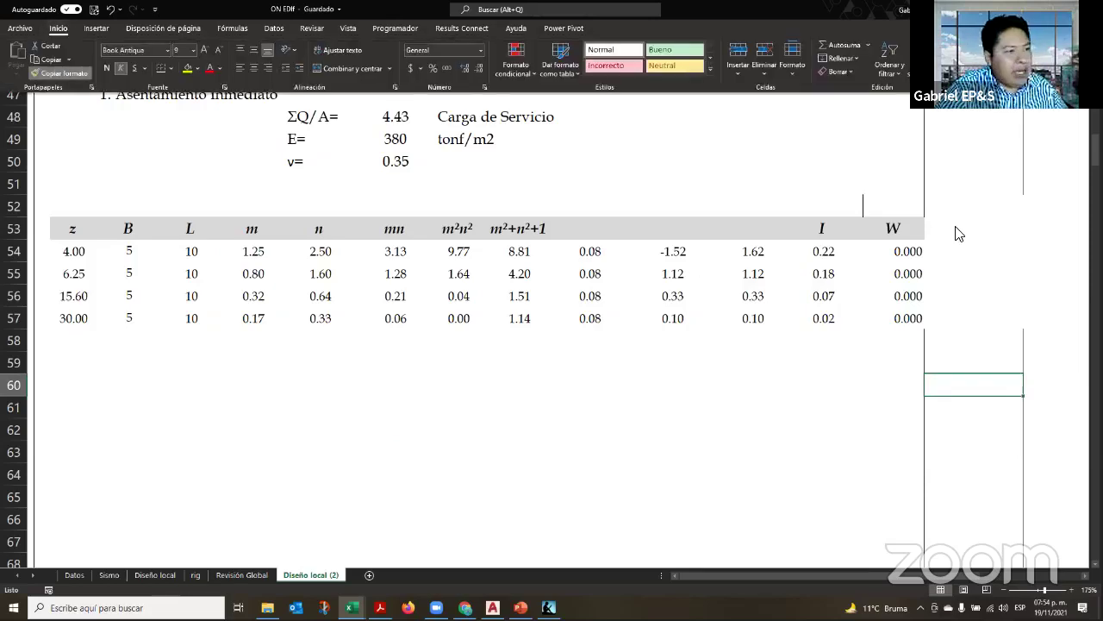
pyautogui.press('c')
pyautogui.press('f')
pyautogui.moveTo(951, 348)
pyautogui.mouseDown()
pyautogui.moveTo(948, 374)
pyautogui.moveTo(921, 218)
pyautogui.mouseUp()
pyautogui.click(911, 203)
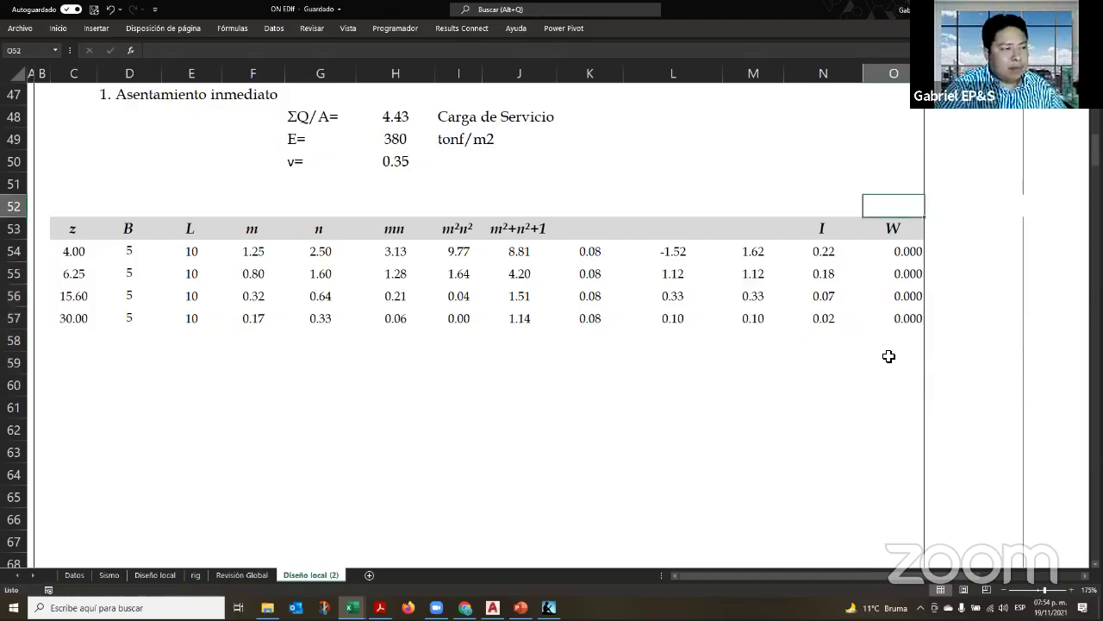
pyautogui.scroll(3, 888, 349)
pyautogui.scroll(-3, 887, 356)
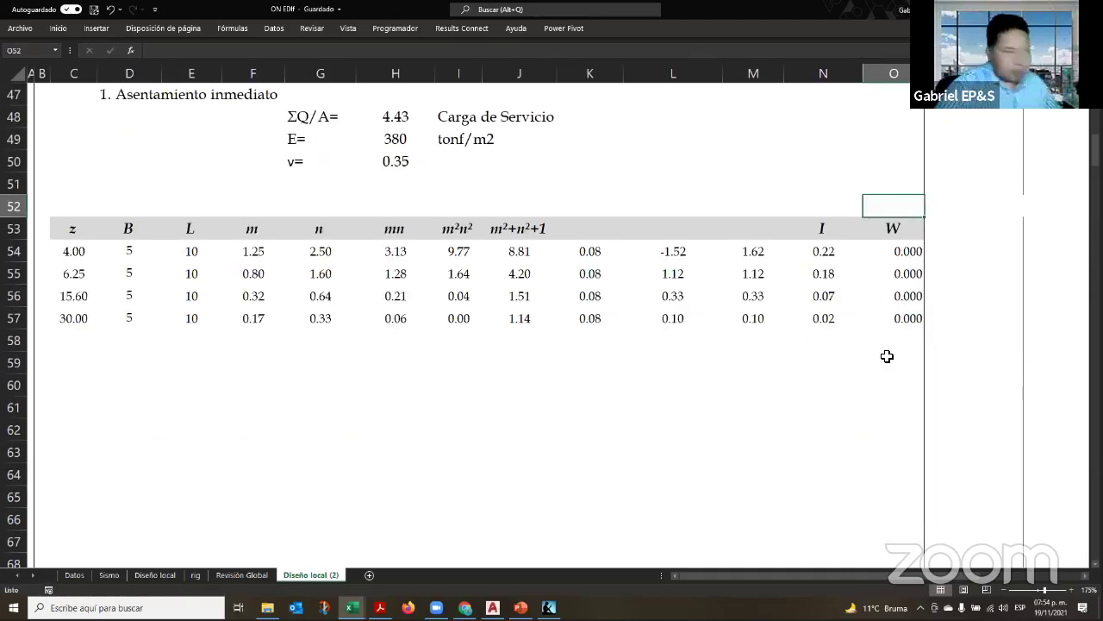
# Set B in D54 and L in E54 to 3.5, and return to the z value in C54
pyautogui.click(94, 251)
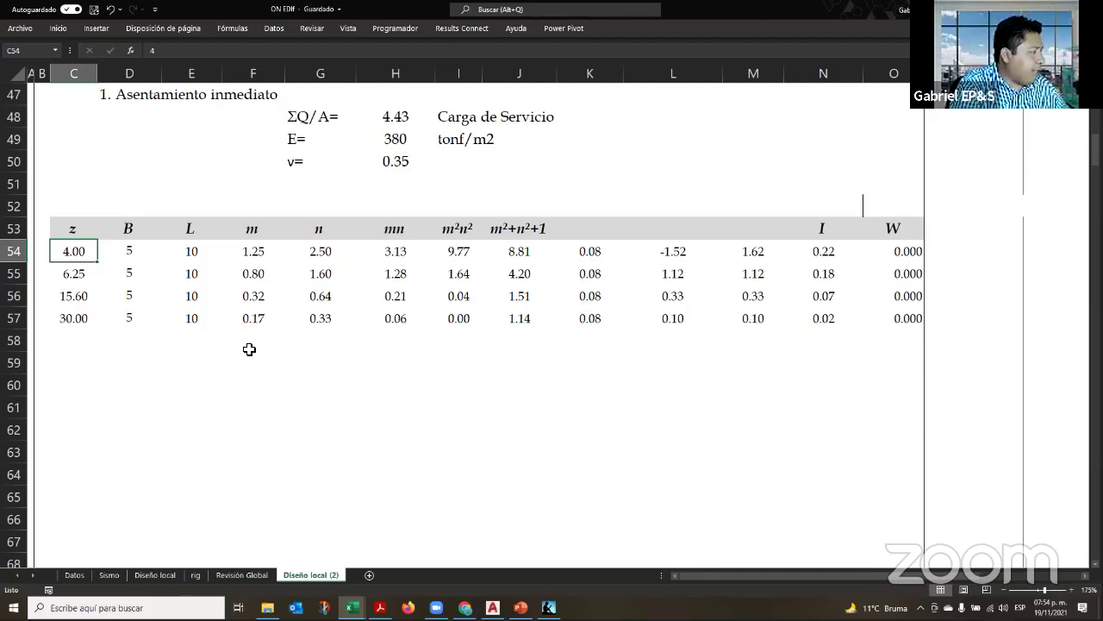
pyautogui.press('Right')
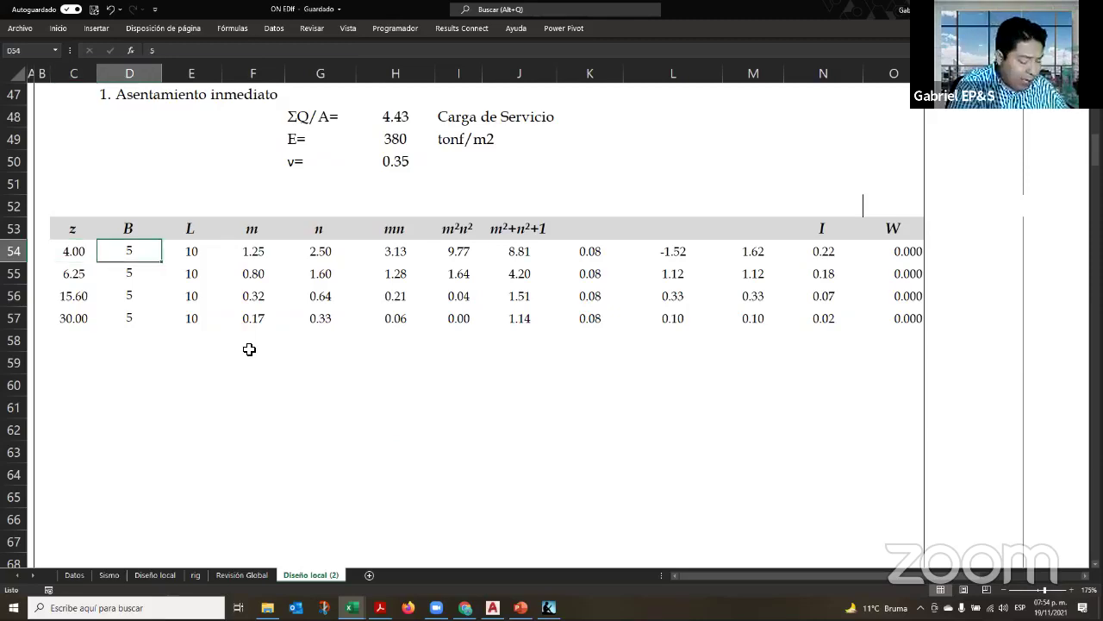
pyautogui.write('3.5')
pyautogui.press('Tab')
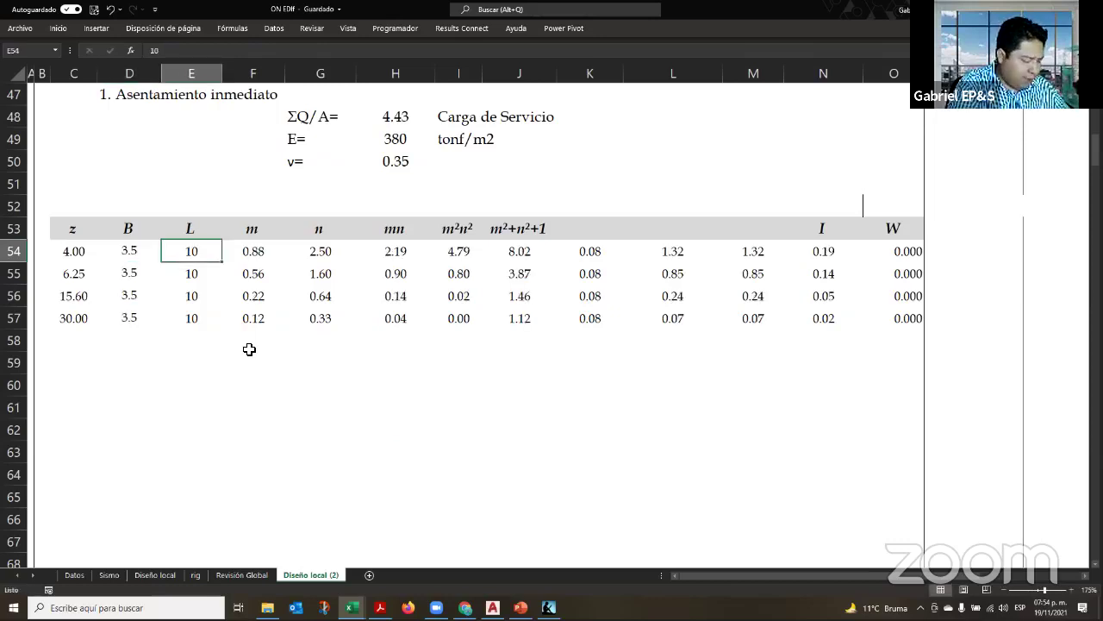
pyautogui.write('3.5')
pyautogui.press('Return')
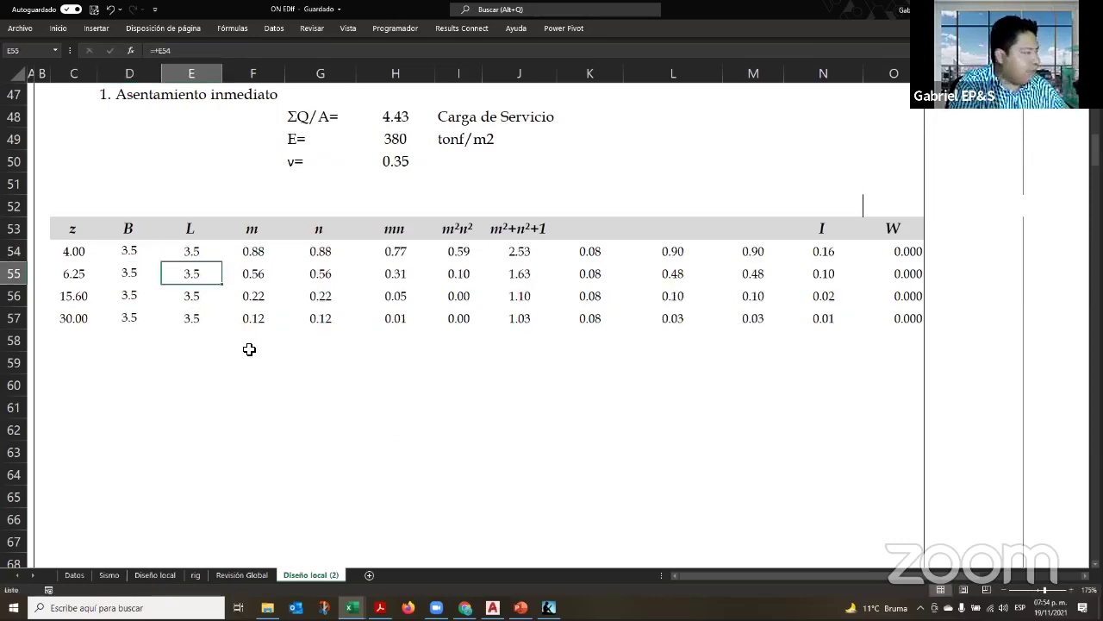
pyautogui.press('Up')
pyautogui.press('Left')
pyautogui.press('Left')
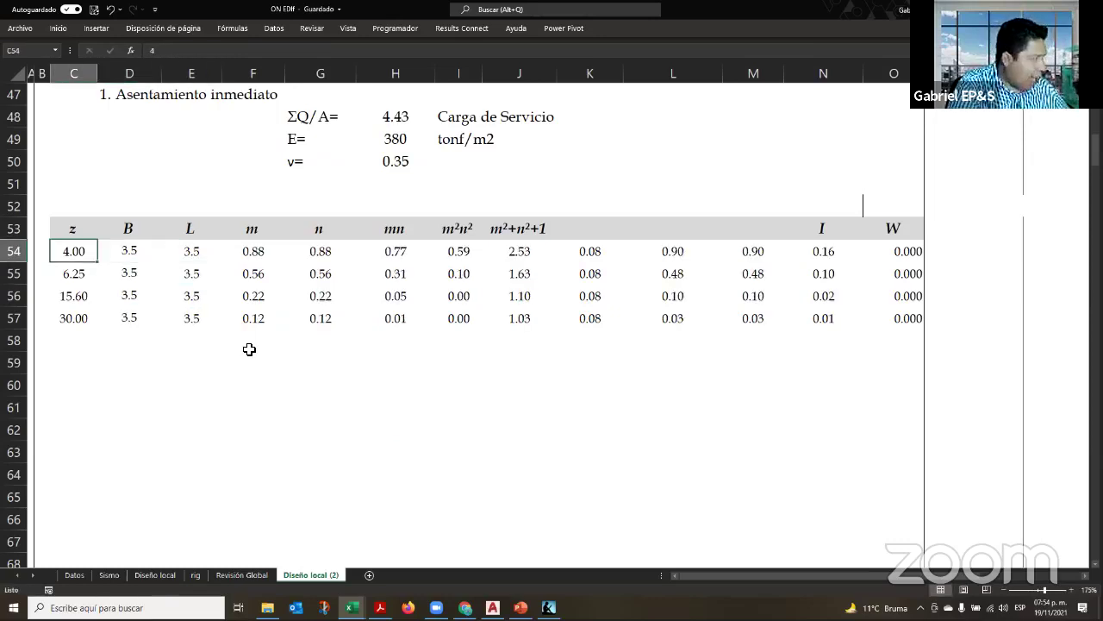
# Set the z depth in C54 to 1
pyautogui.write('1')
pyautogui.press('Return')
pyautogui.press('Right')
pyautogui.press('Right')
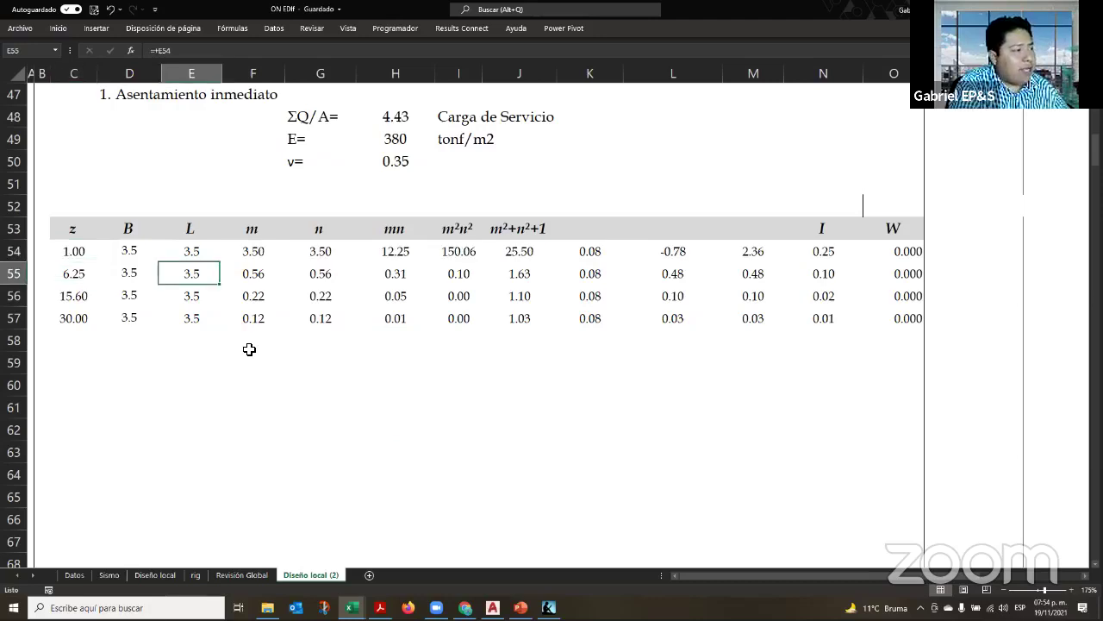
# Examine the row 55 formulas from L through m, n, mn and m²n² to the factor in K55
pyautogui.press('Right')
pyautogui.press('Right')
pyautogui.press('Right')
pyautogui.press('Right')
pyautogui.press('Right')
pyautogui.press('Right')
pyautogui.press('Left')
pyautogui.press('Left')
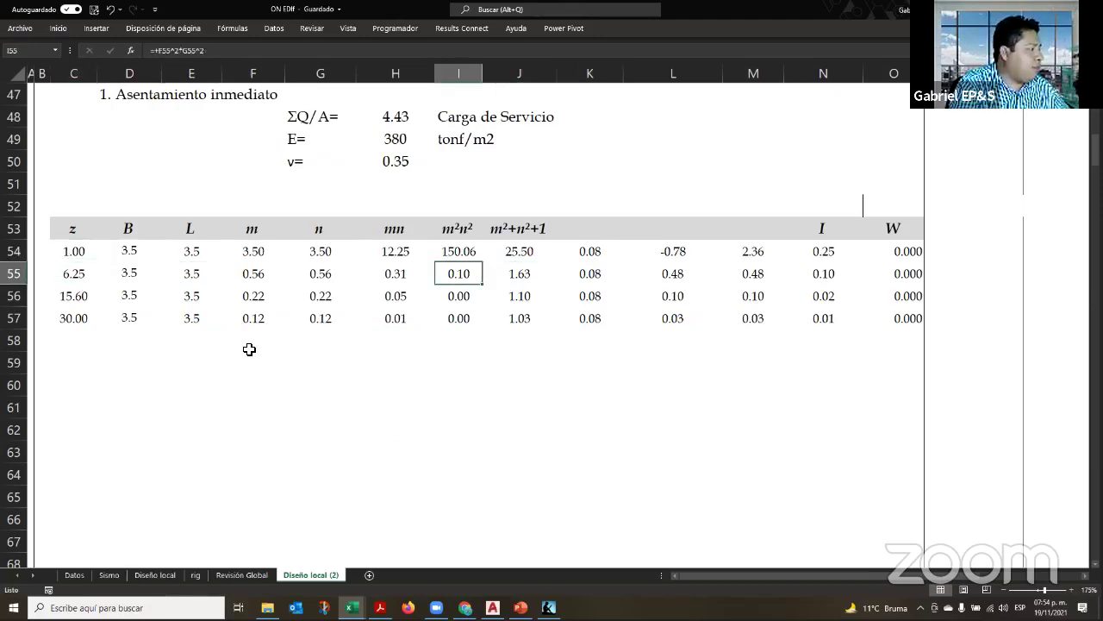
pyautogui.press('Left')
pyautogui.press('Left')
pyautogui.press('Left')
pyautogui.press('Left')
pyautogui.press('Left')
# Enter +3.5/2 as the B value in D54
pyautogui.press('Up')
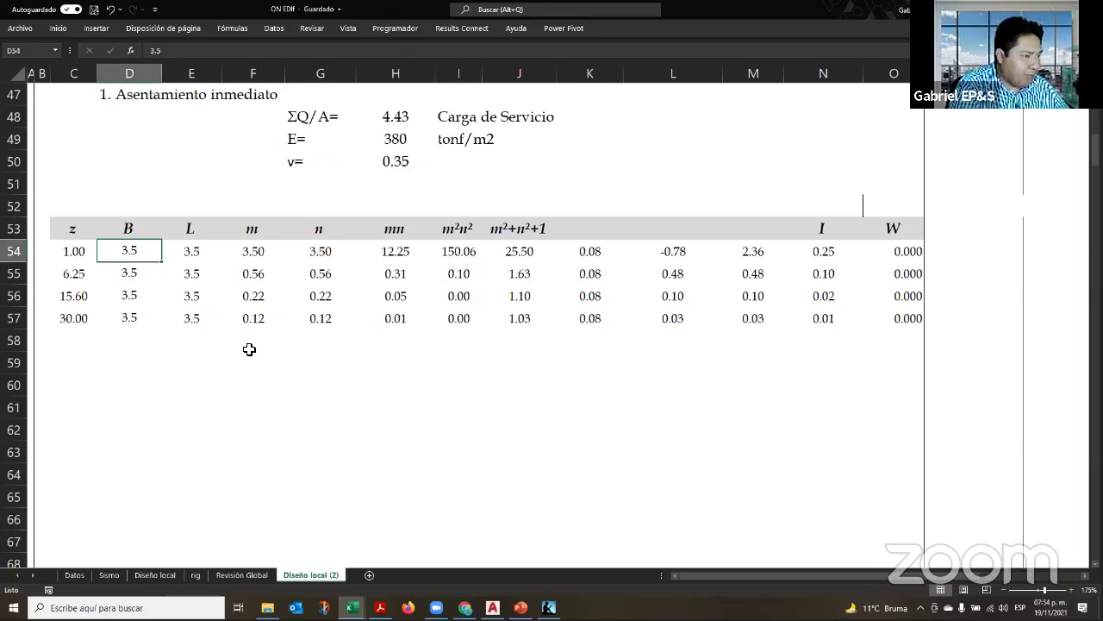
pyautogui.press('Right')
pyautogui.press('Left')
pyautogui.write('+3.')
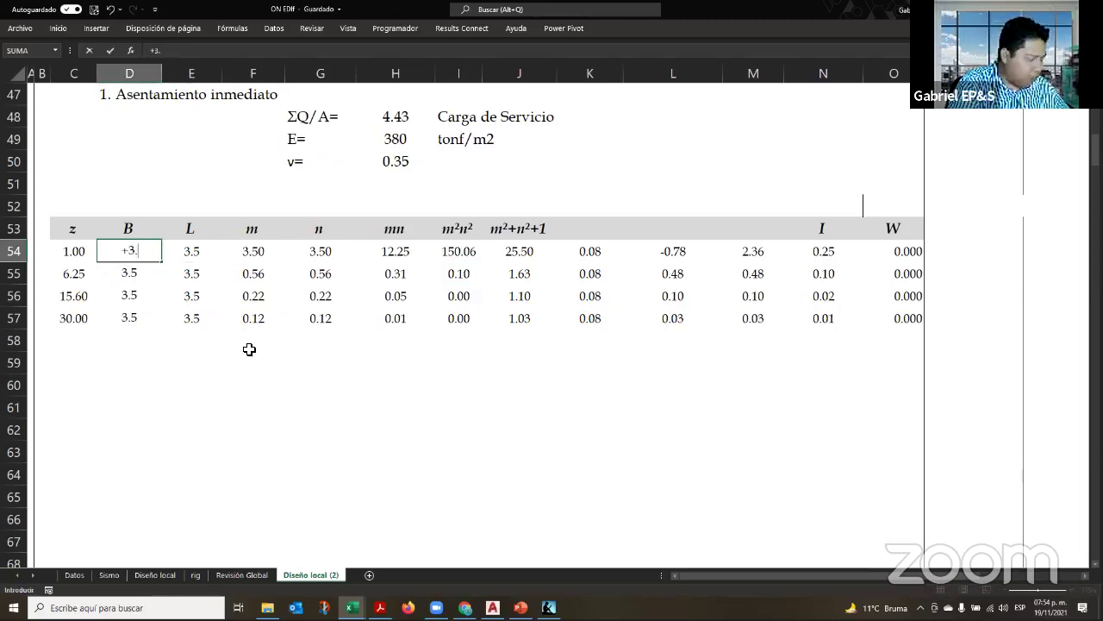
pyautogui.write('5/2')
pyautogui.press('Return')
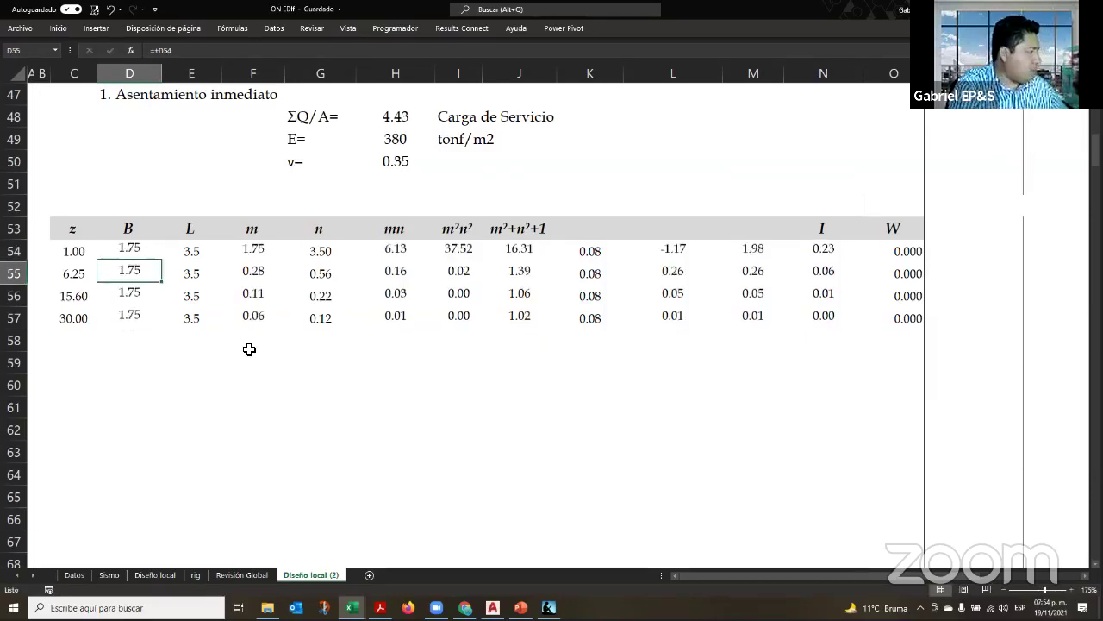
# Enter +3.5/2 as the L value in E54
pyautogui.press('Up')
pyautogui.press('Right')
pyautogui.write('3.')
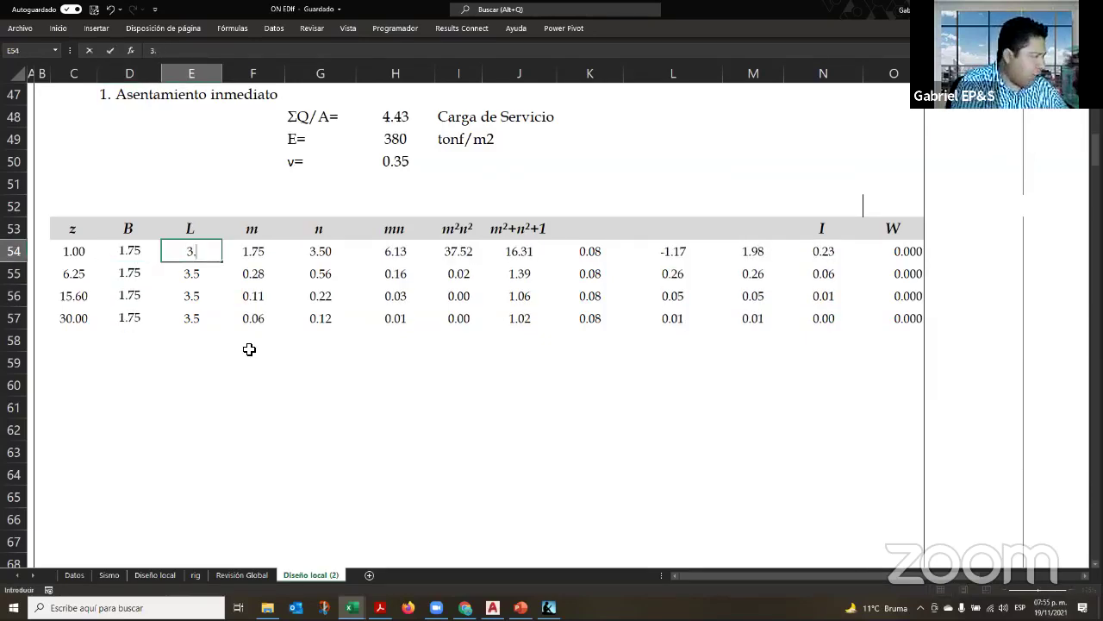
pyautogui.press('BackSpace')
pyautogui.press('BackSpace')
pyautogui.write('+3.5')
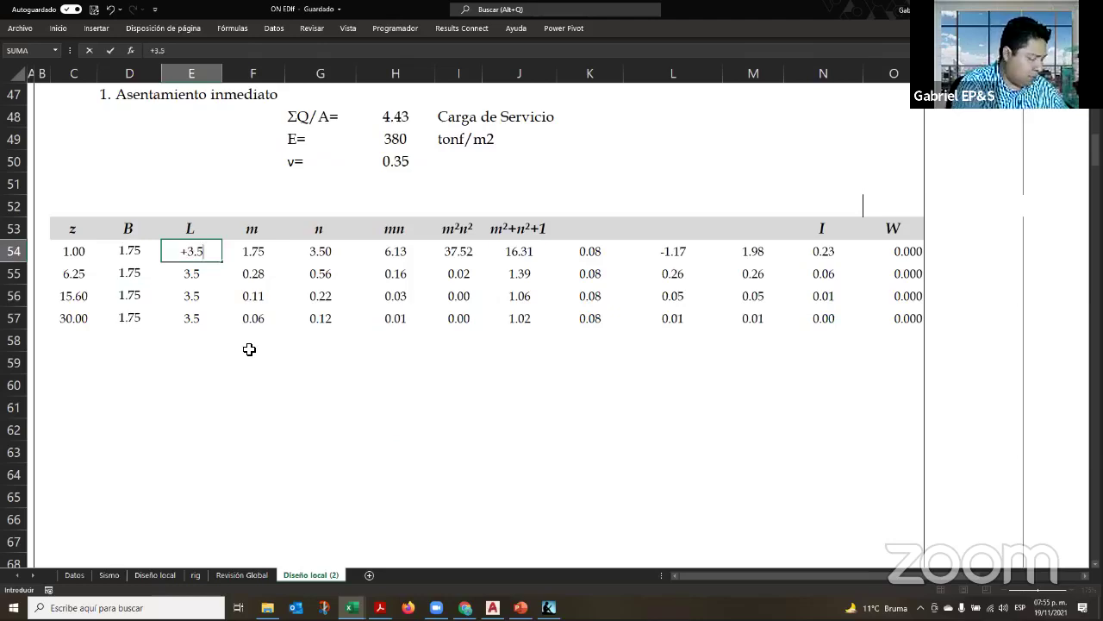
pyautogui.write('/2')
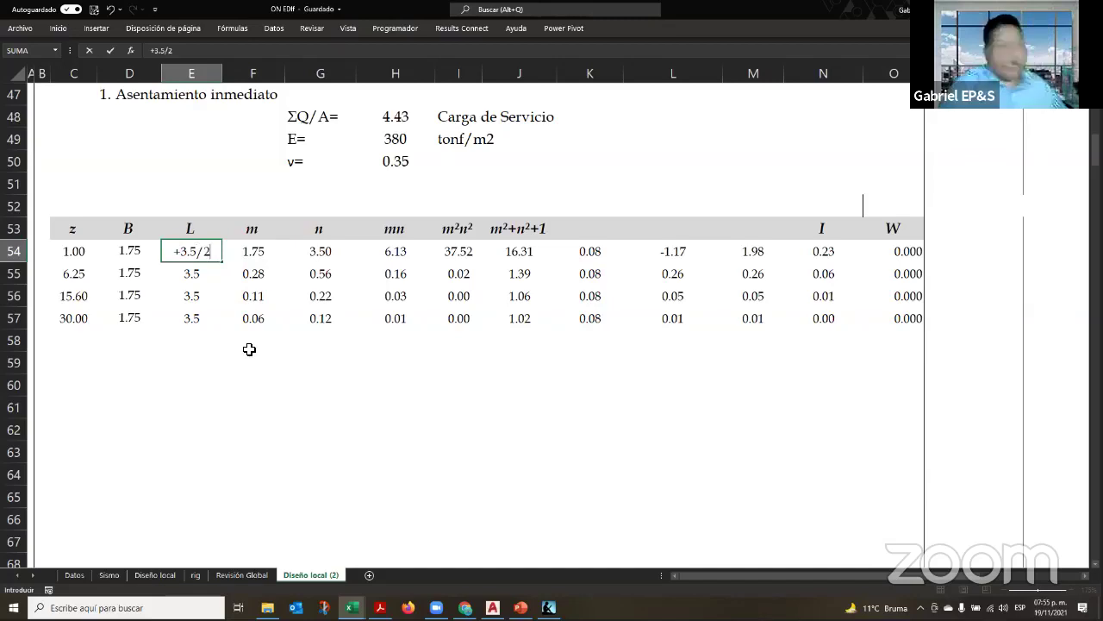
pyautogui.press('Return')
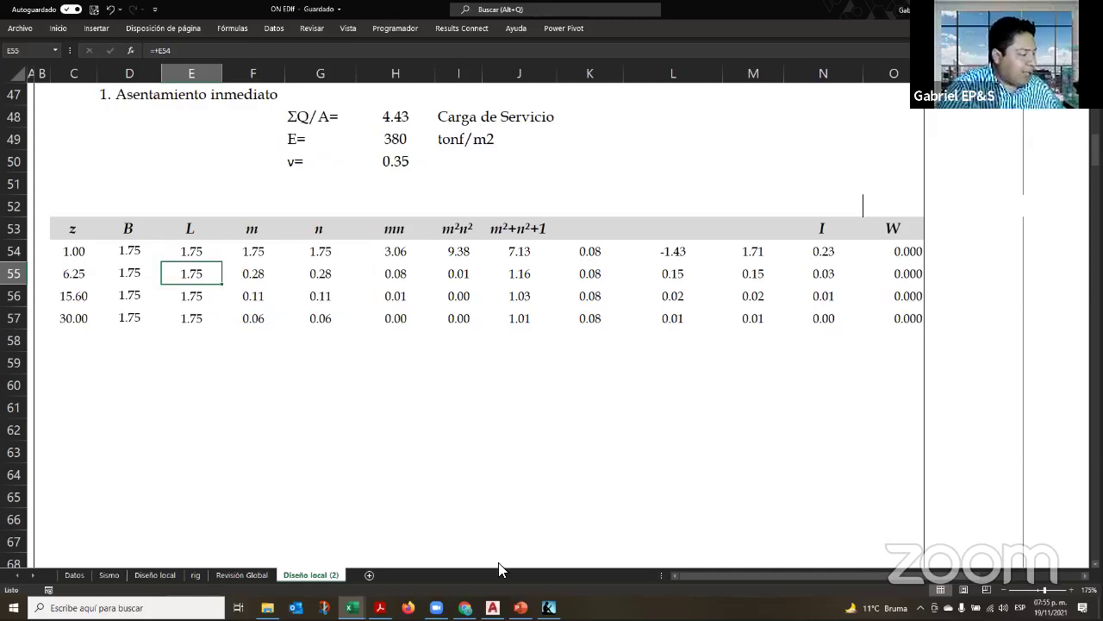
# Switch to AutoCAD and add a vertical linear dimension from a row B footing's lower corner to its horizontal centreline
pyautogui.hotkey('alt', 'Tab')
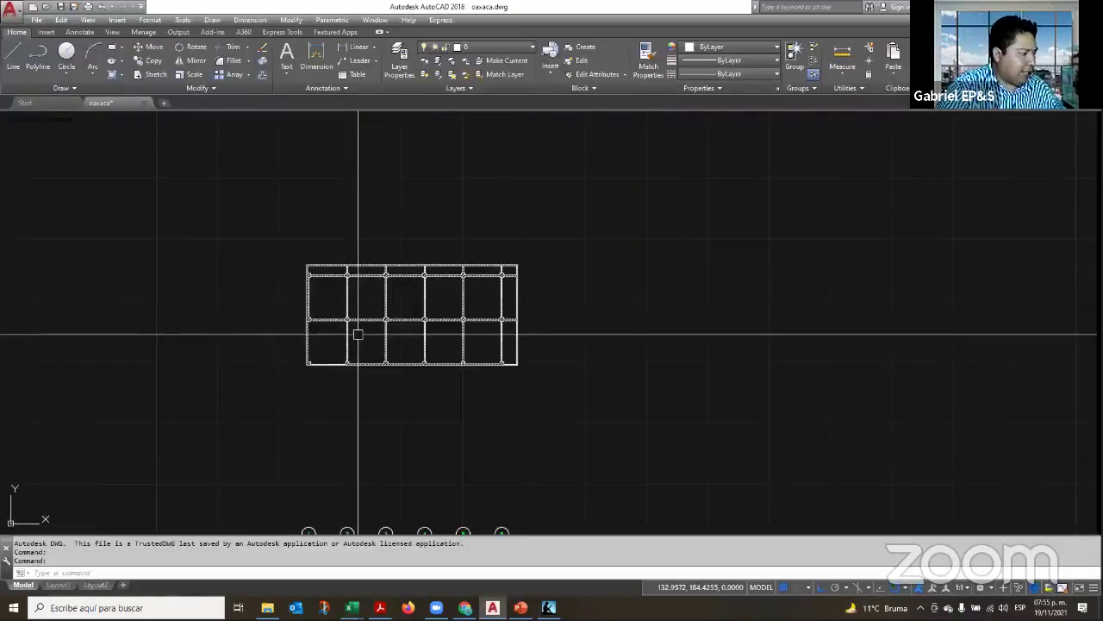
pyautogui.scroll(-3, 494, 460)
pyautogui.scroll(-3, 494, 459)
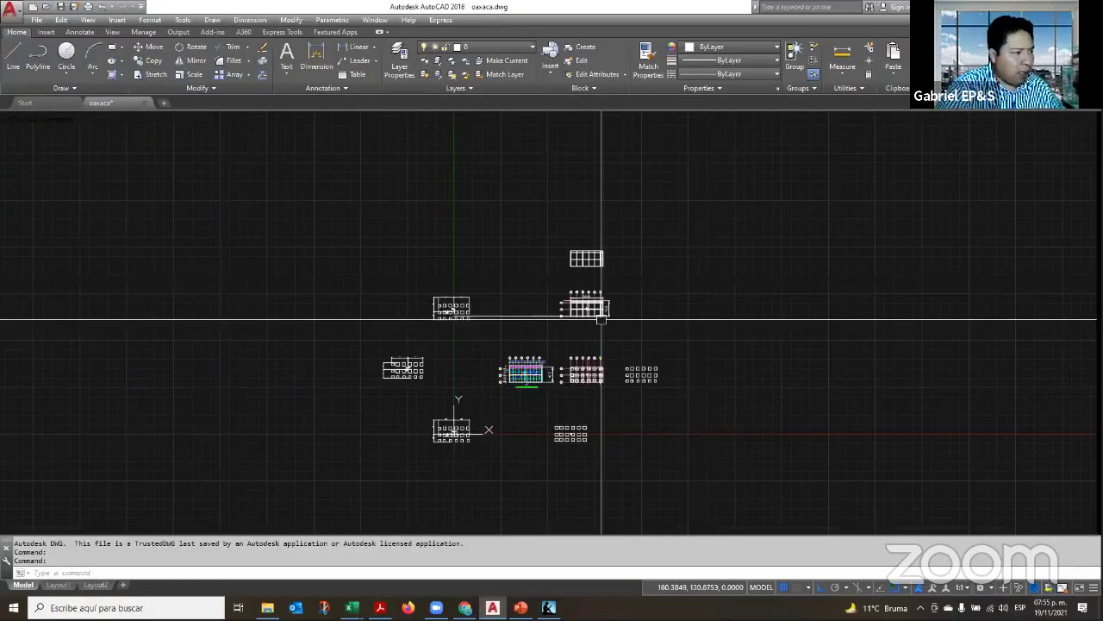
pyautogui.scroll(5, 612, 372)
pyautogui.write('dis')
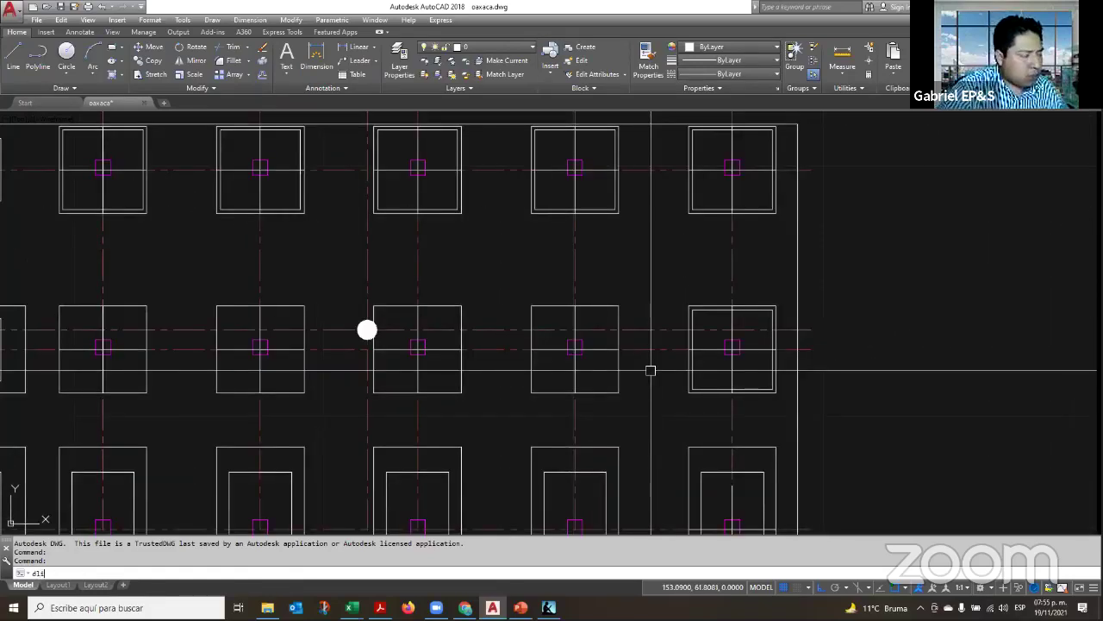
pyautogui.press('Return')
pyautogui.click(618, 392)
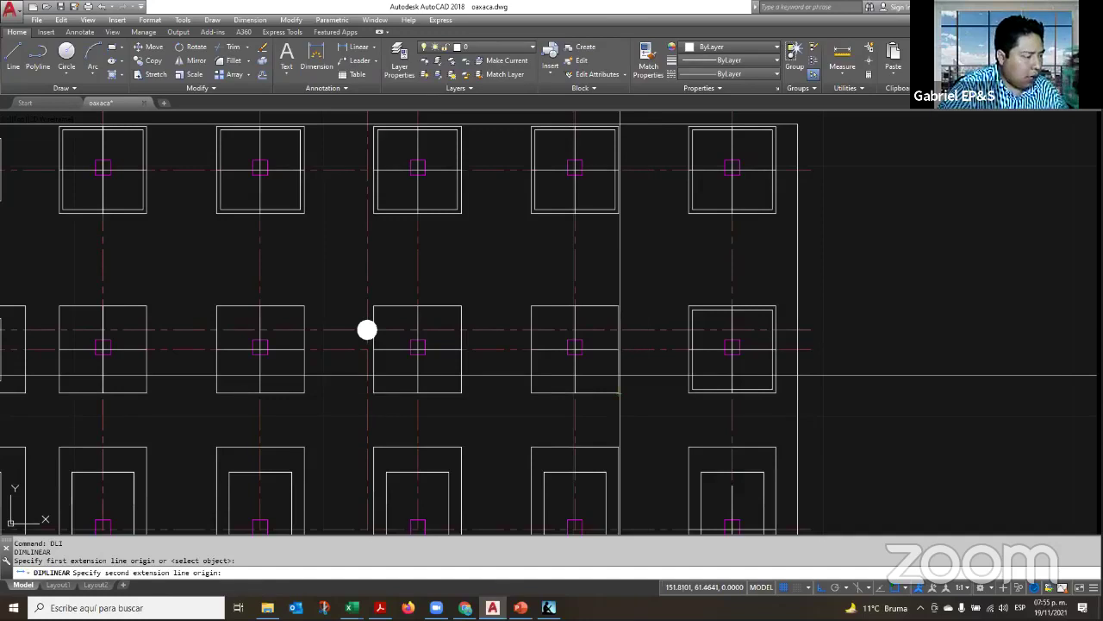
pyautogui.click(624, 347)
pyautogui.click(647, 381)
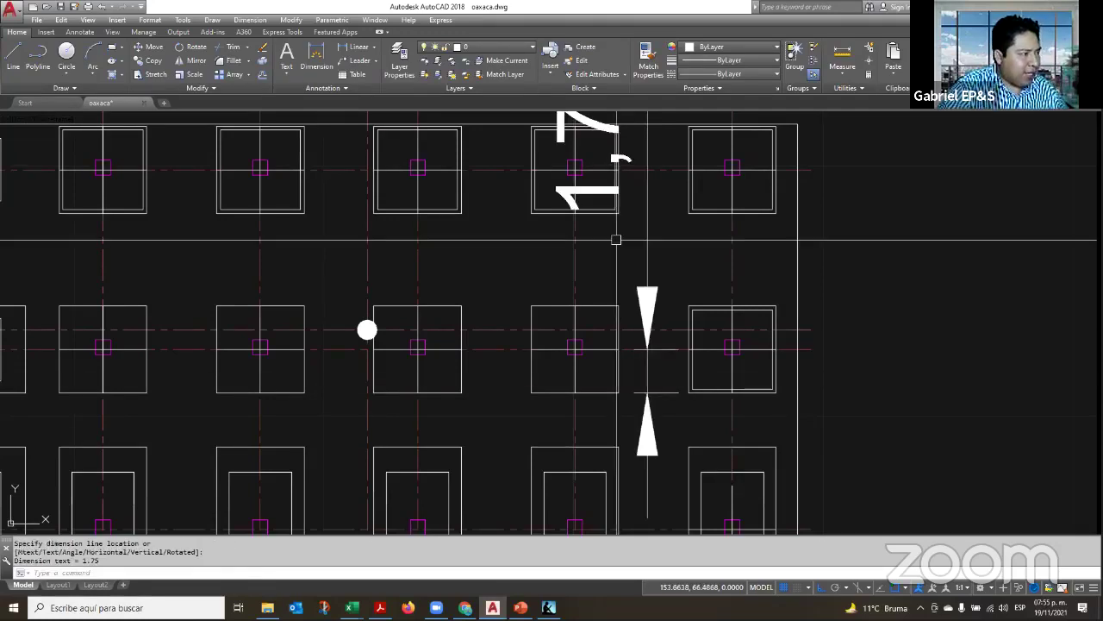
# Erase the linear dimension beside the row B footing
pyautogui.scroll(-2, 617, 240)
pyautogui.click(631, 301)
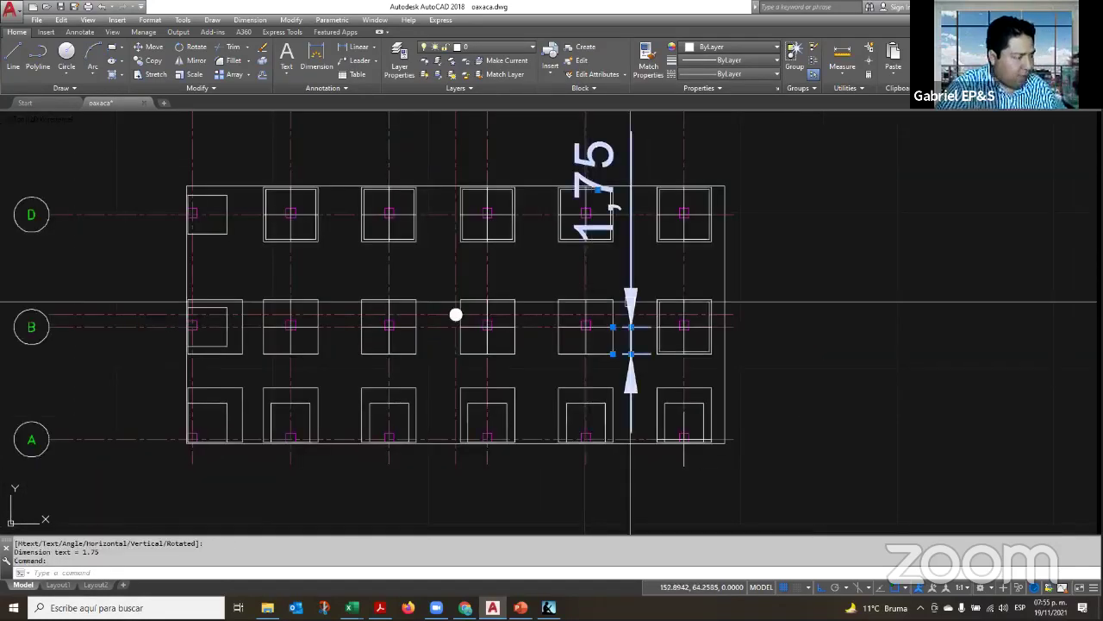
pyautogui.press('Delete')
pyautogui.scroll(4, 455, 314)
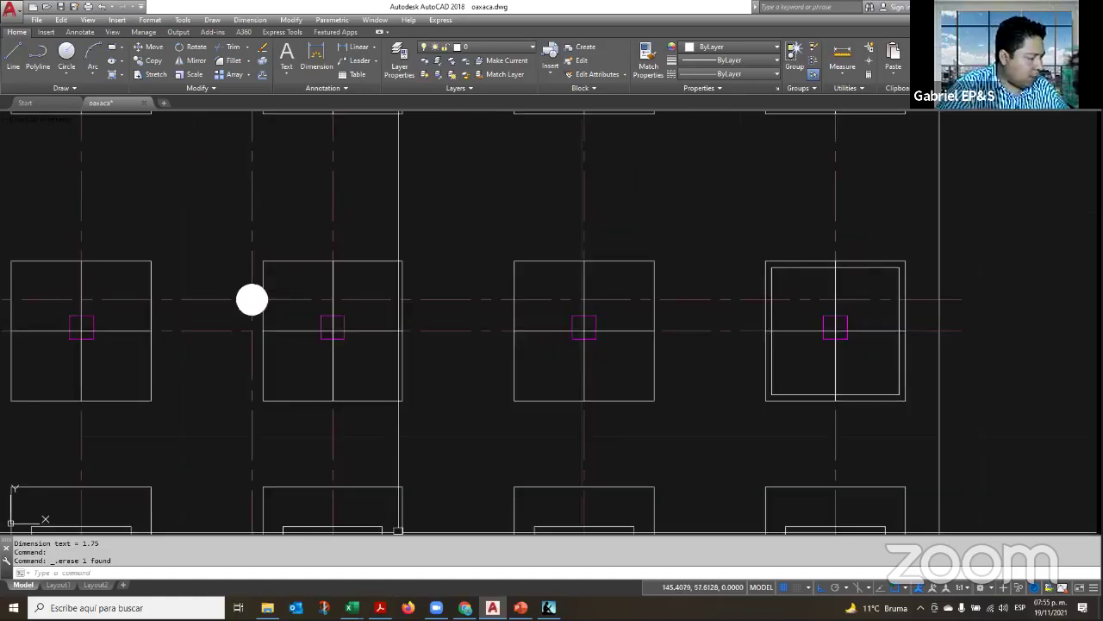
# Return to the ON EDIF workbook in Excel and examine the row 54 formulas between z and the influence factor I
pyautogui.moveTo(351, 606)
pyautogui.click(297, 586)
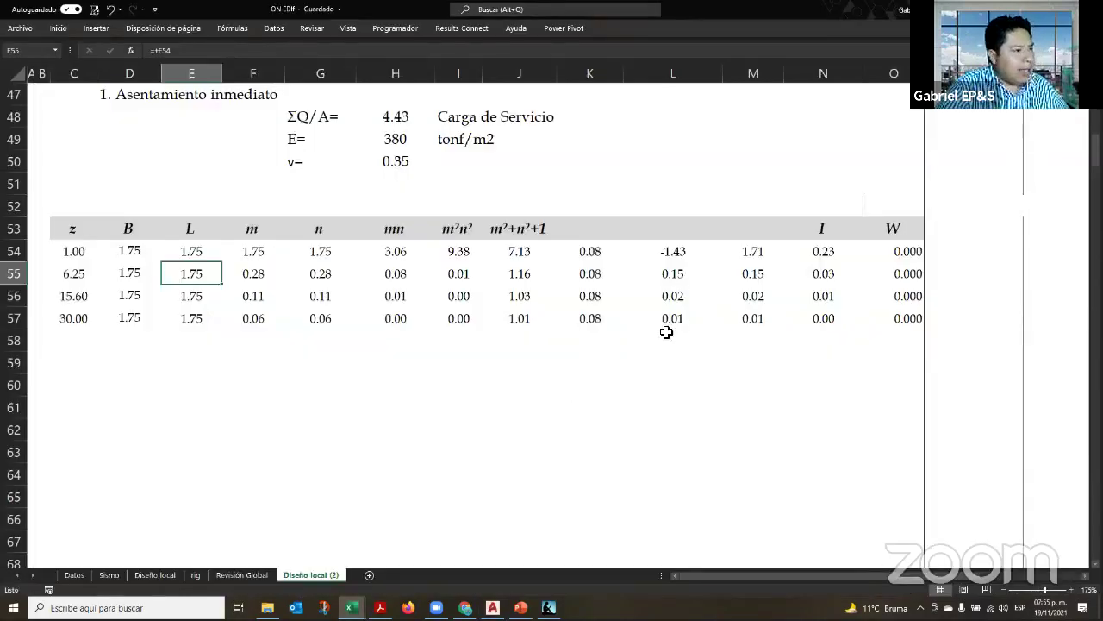
pyautogui.click(820, 248)
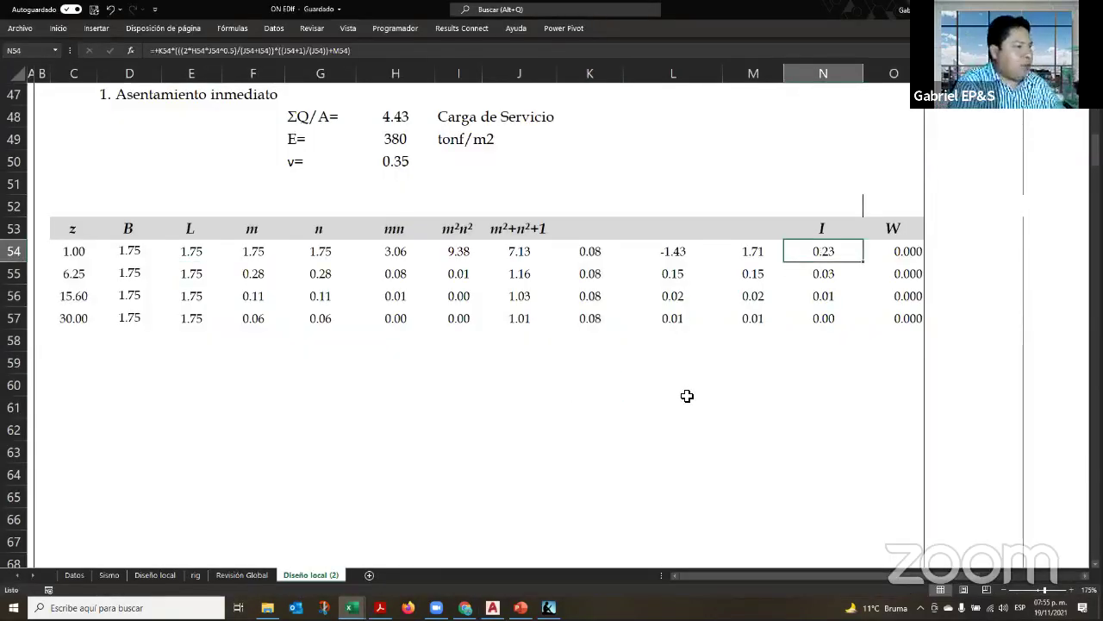
pyautogui.press('Left')
pyautogui.press('Left')
pyautogui.press('Left')
pyautogui.press('Left')
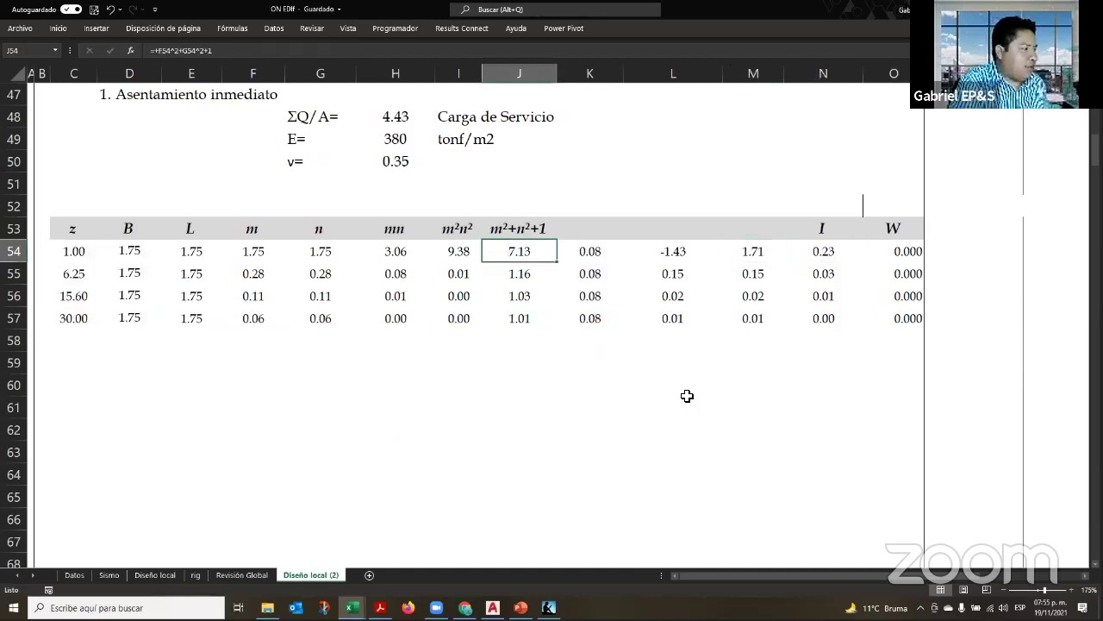
pyautogui.press('Left')
pyautogui.press('Left')
pyautogui.press('Left')
pyautogui.press('Left')
pyautogui.press('Left')
pyautogui.press('Left')
pyautogui.press('Right')
pyautogui.press('Right')
pyautogui.press('Right')
pyautogui.press('Right')
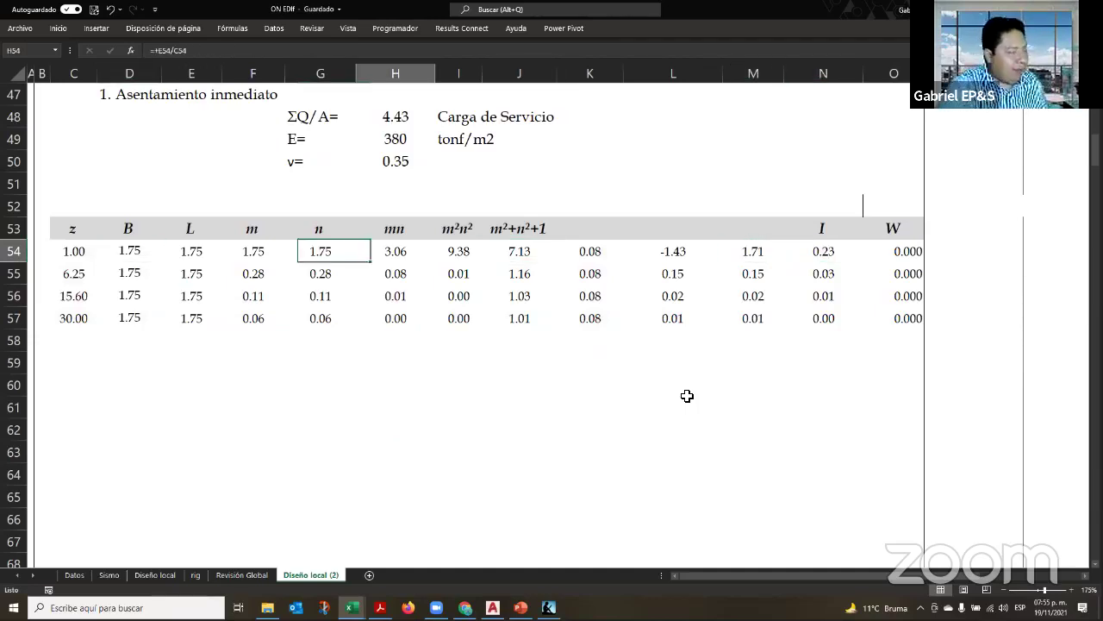
pyautogui.press('Right')
pyautogui.press('Right')
pyautogui.press('Right')
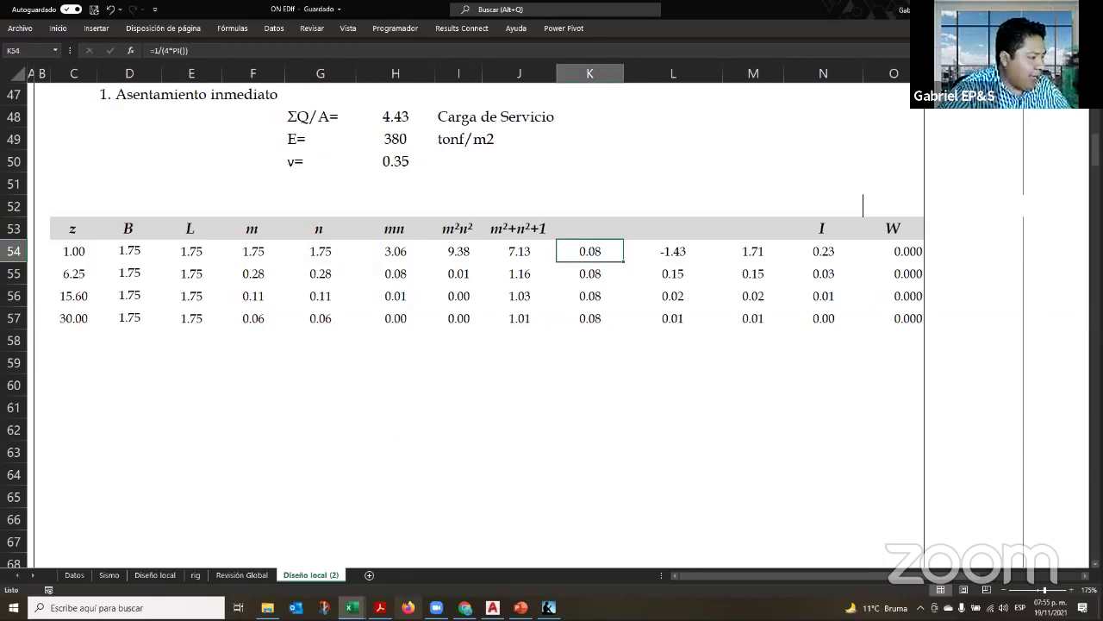
# Switch to the foundation design PDF in Acrobat Reader and show the influence factor equations 8.11 to 8.13 on page 43
pyautogui.hotkey('alt', 'Tab')
pyautogui.scroll(-3, 558, 474)
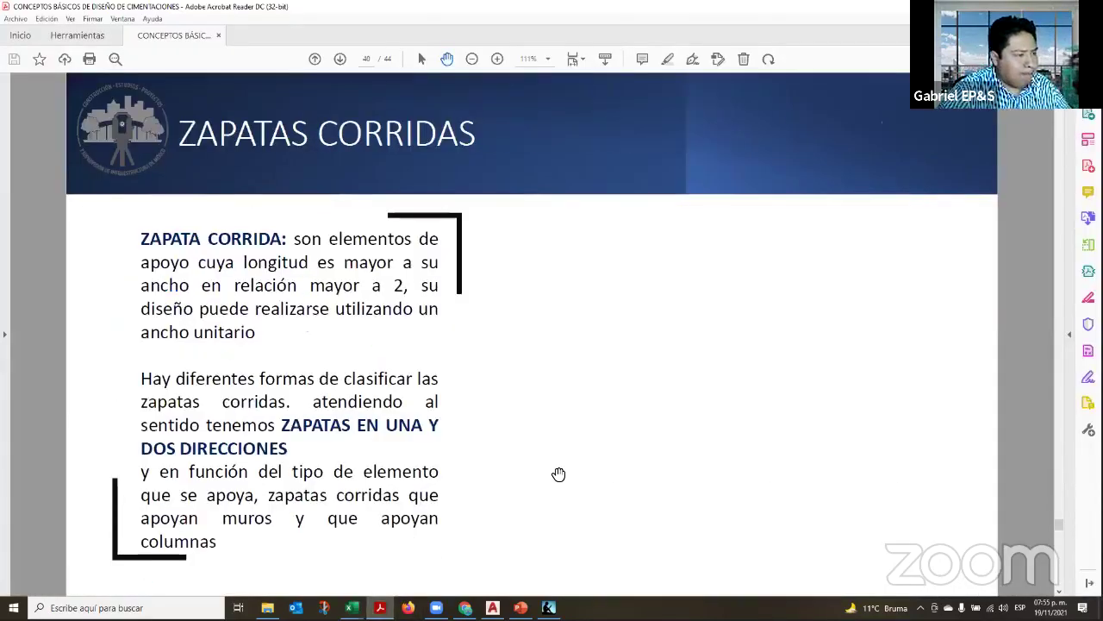
pyautogui.scroll(-3, 613, 463)
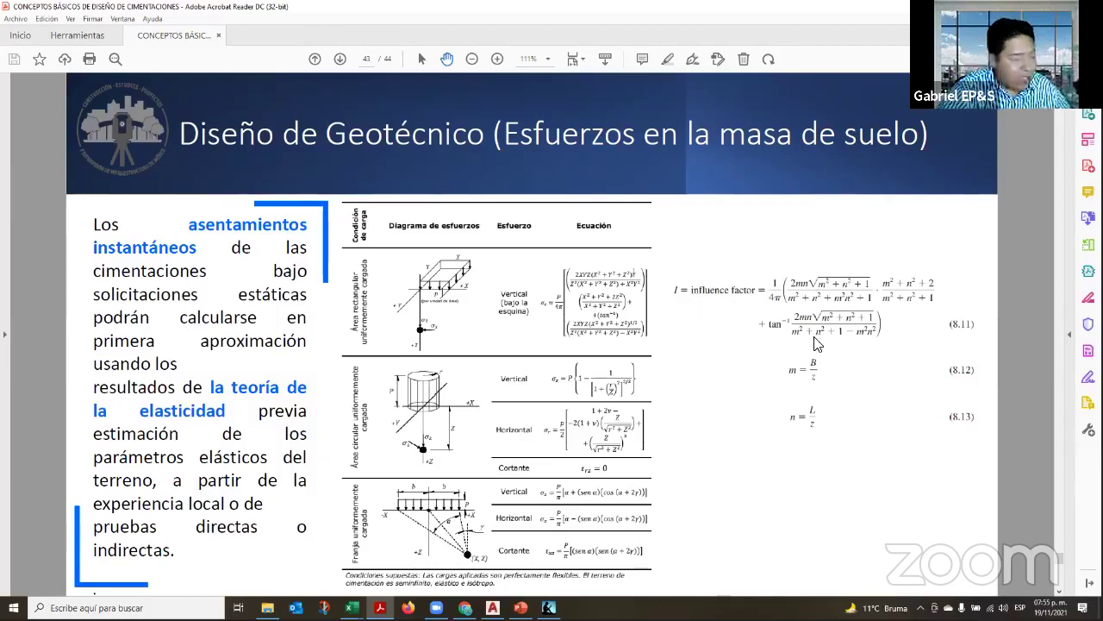
# Return to the ON EDIF workbook in Excel, highlight the intermediate columns F53:M57, and inspect the I formula in N54
pyautogui.moveTo(352, 603)
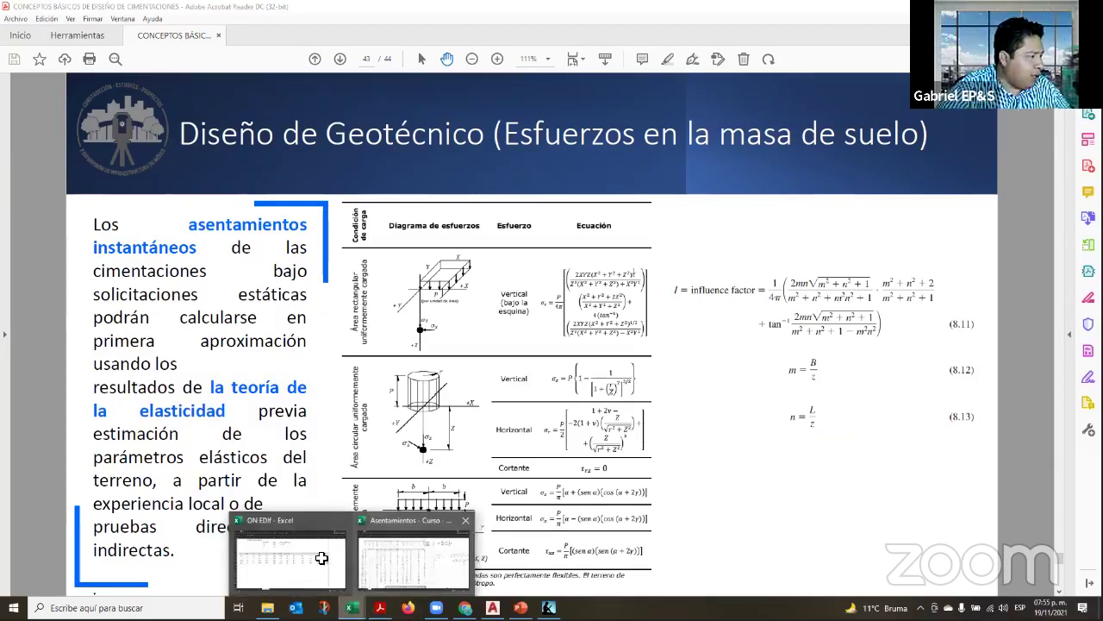
pyautogui.click(323, 562)
pyautogui.moveTo(246, 226); pyautogui.dragTo(768, 301)
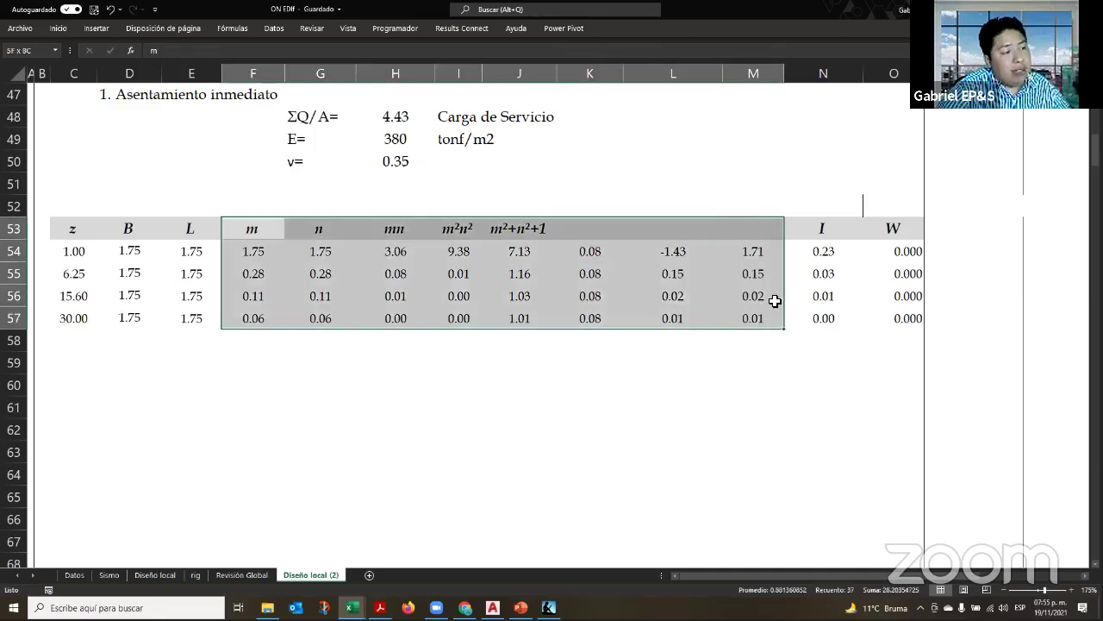
pyautogui.click(833, 253)
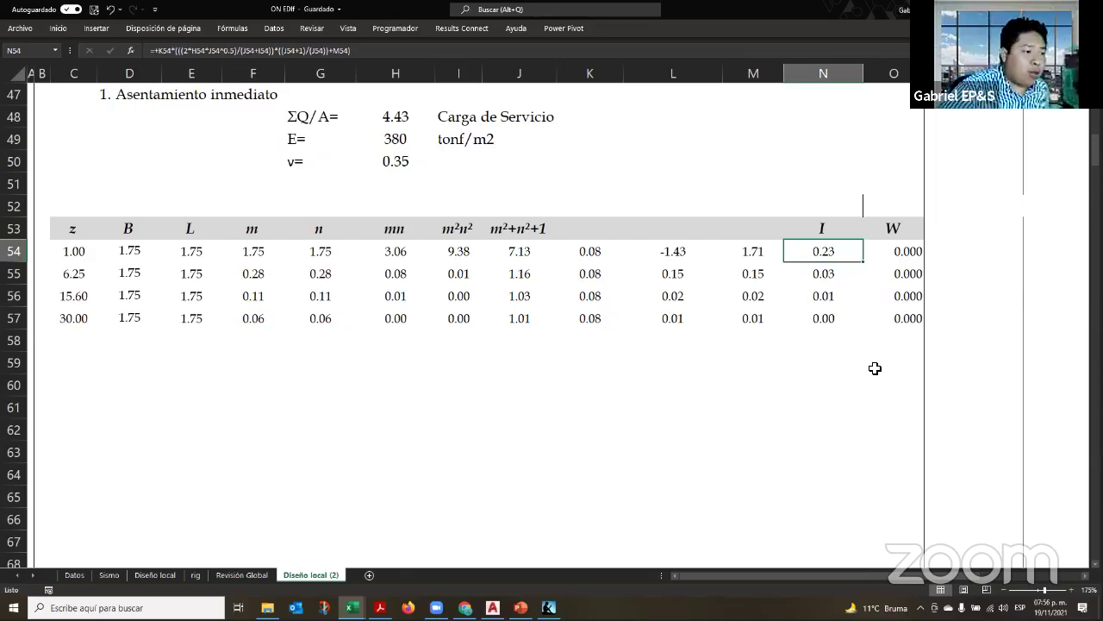
# Total the influence factors I in N59 with =SUMA(N54:N58)
pyautogui.click(819, 347)
pyautogui.press('Return')
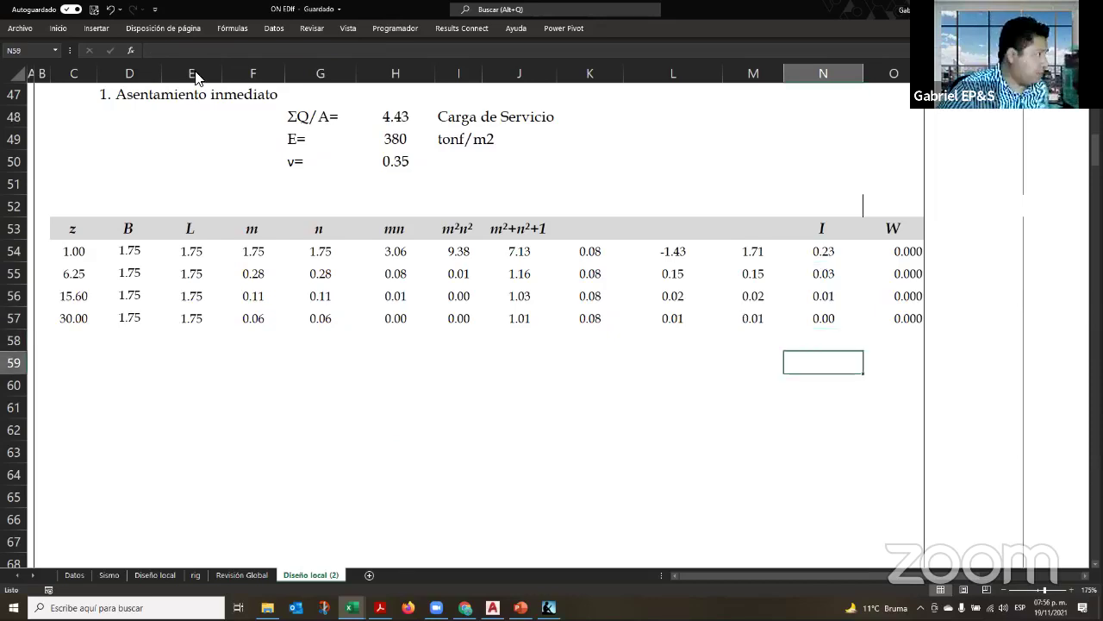
pyautogui.click(48, 27)
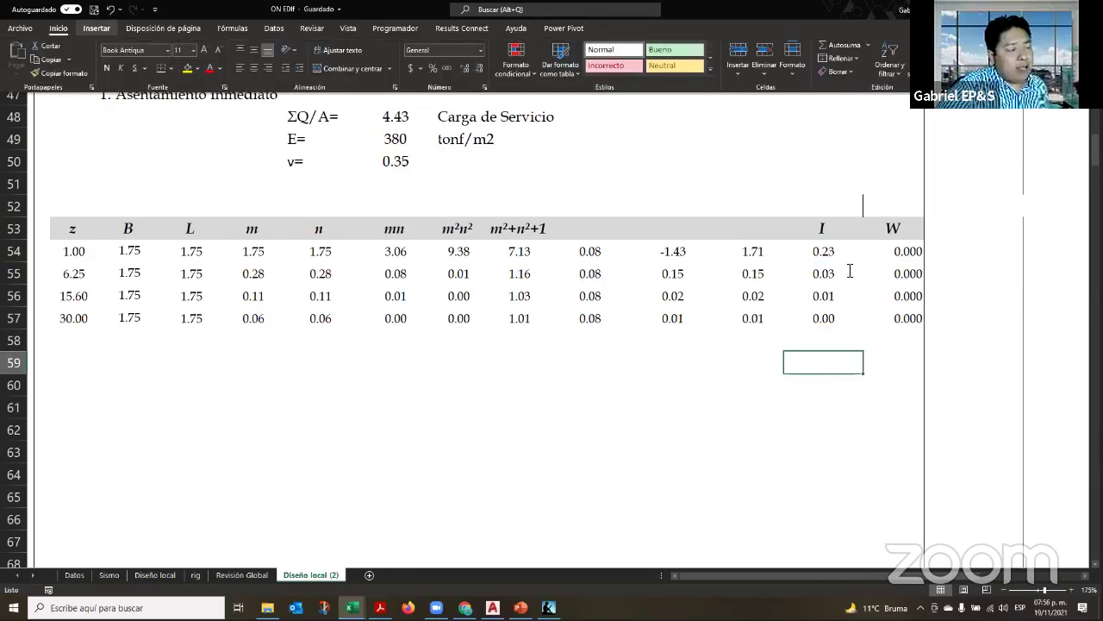
pyautogui.hotkey('alt', '=')
pyautogui.press('Return')
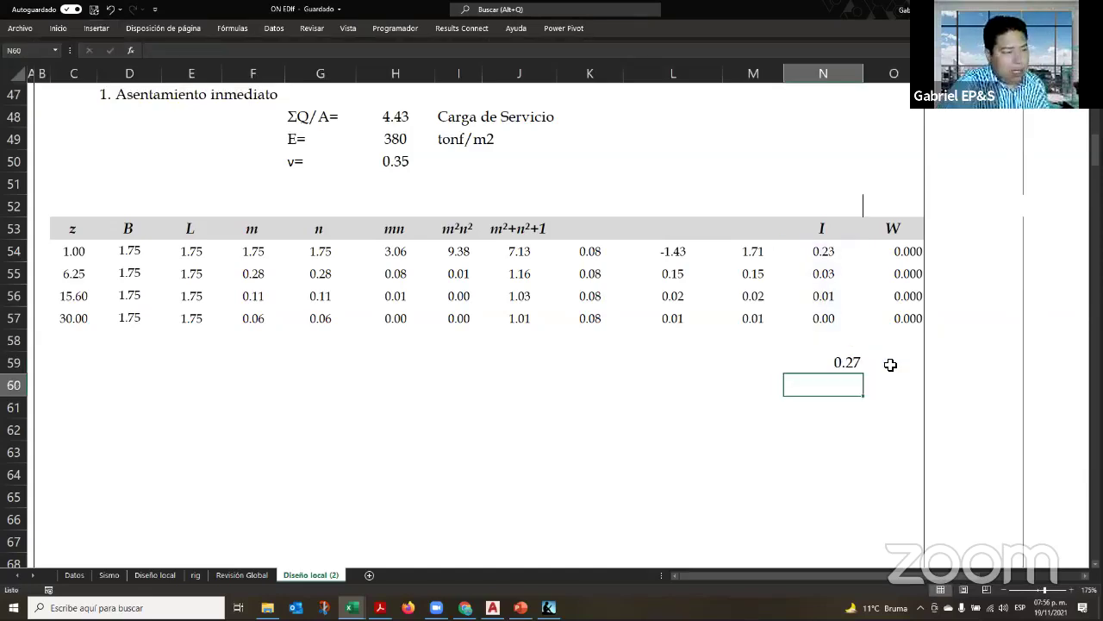
pyautogui.press('Up')
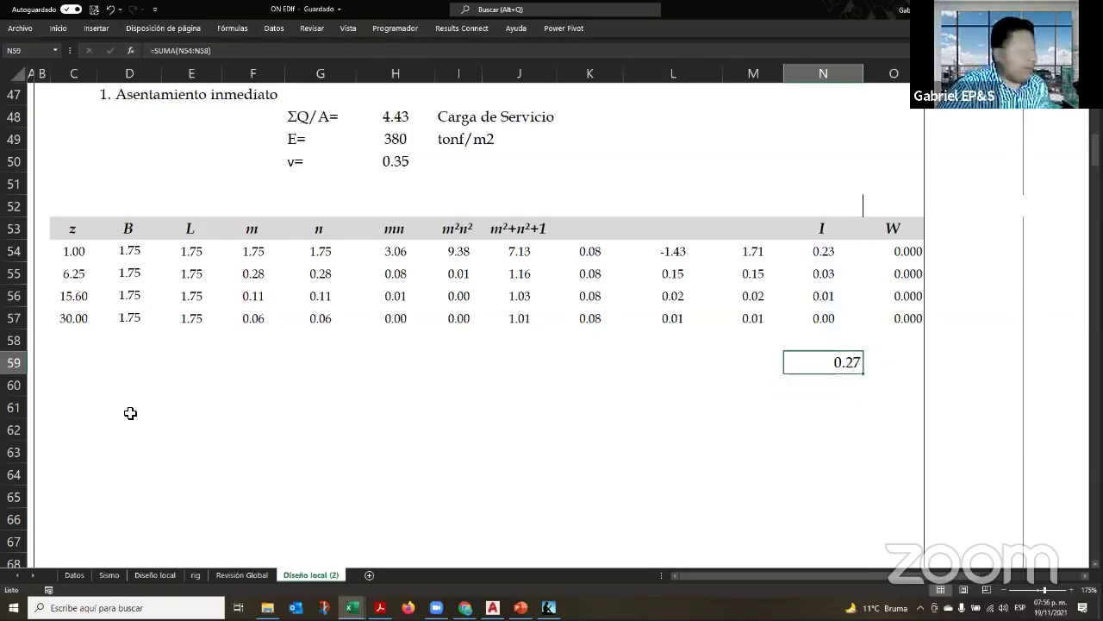
# Set the z depths in C55, C56 and C57 to 1, and return to the total in N59
pyautogui.click(73, 273)
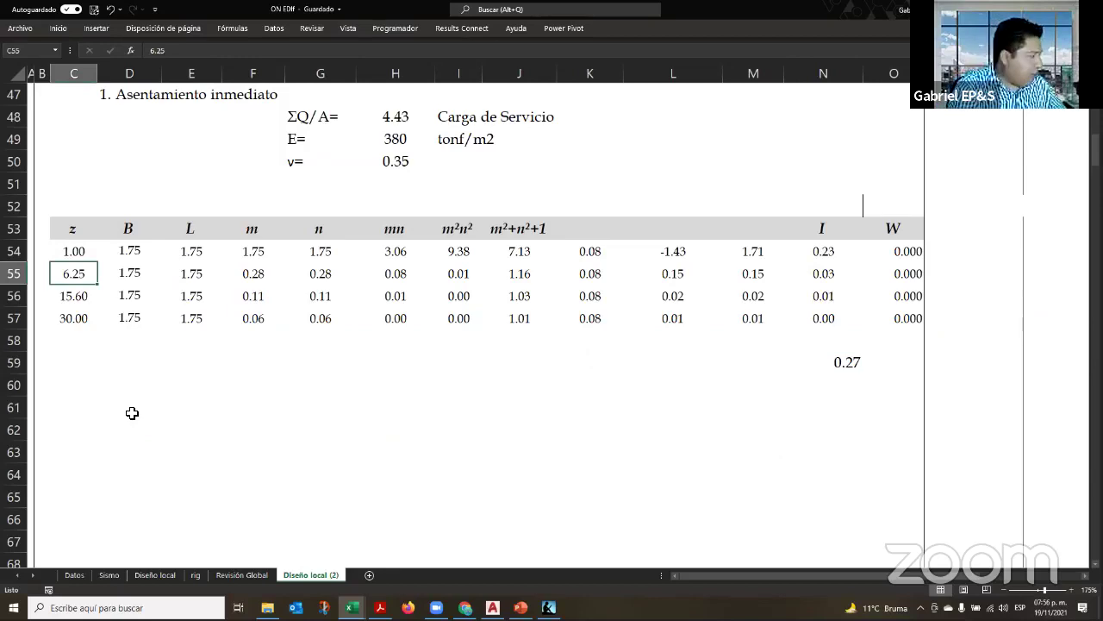
pyautogui.write('1')
pyautogui.press('Return')
pyautogui.write('1')
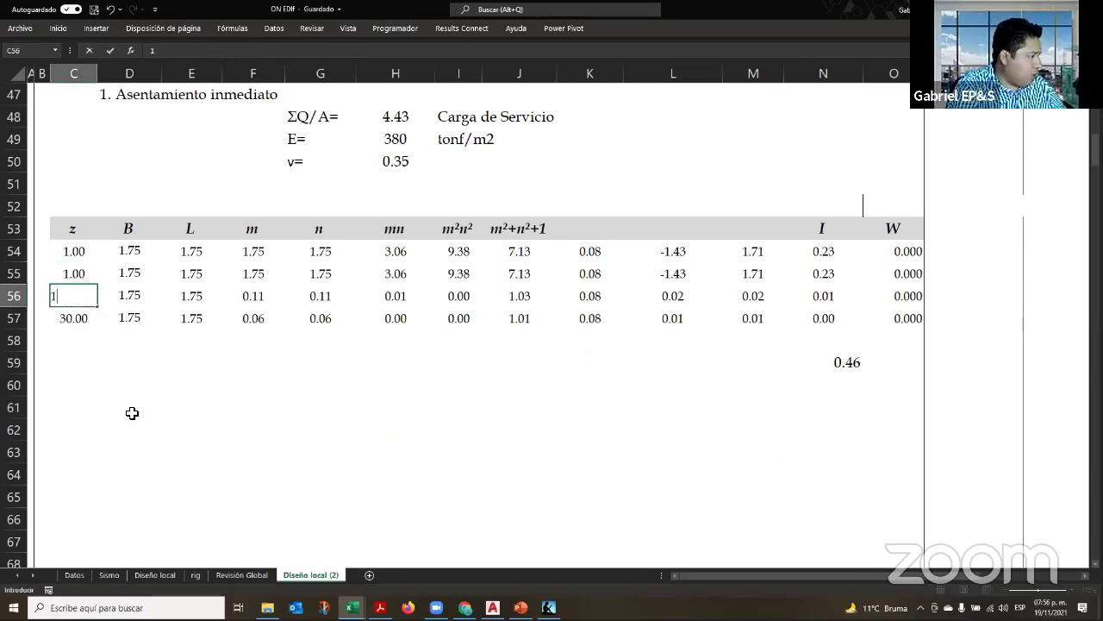
pyautogui.press('Return')
pyautogui.write('1')
pyautogui.press('Return')
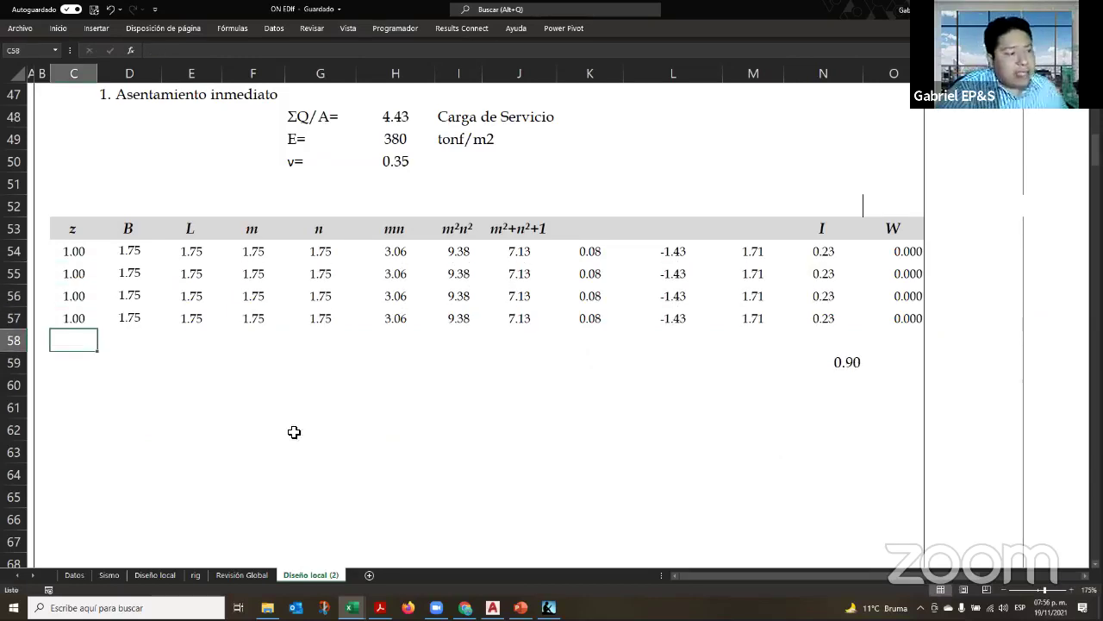
pyautogui.click(830, 359)
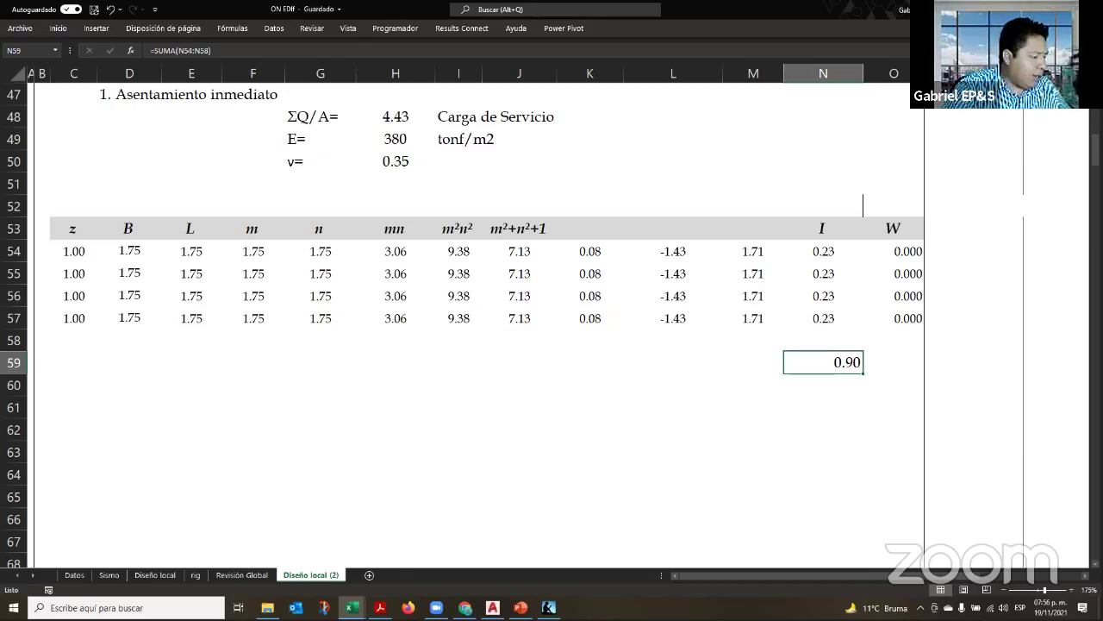
pyautogui.moveTo(436, 607)
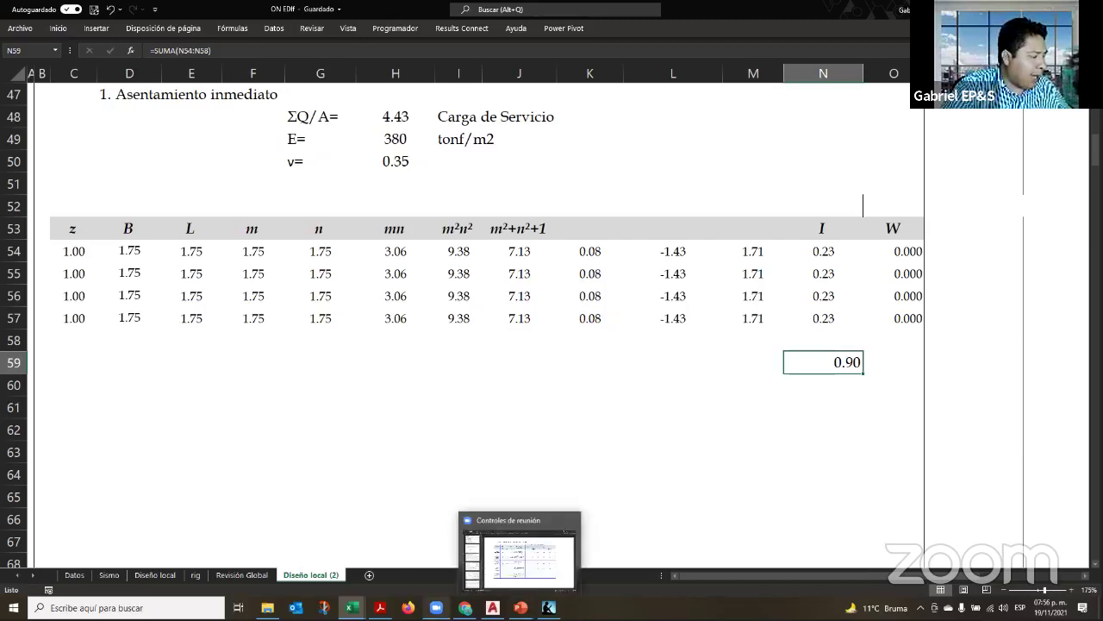
# Switch to the foundation design PDF in Acrobat Reader and show the Diseño de Geotécnico overview on page 23
pyautogui.hotkey('alt', 'Tab')
pyautogui.scroll(-1, 537, 455)
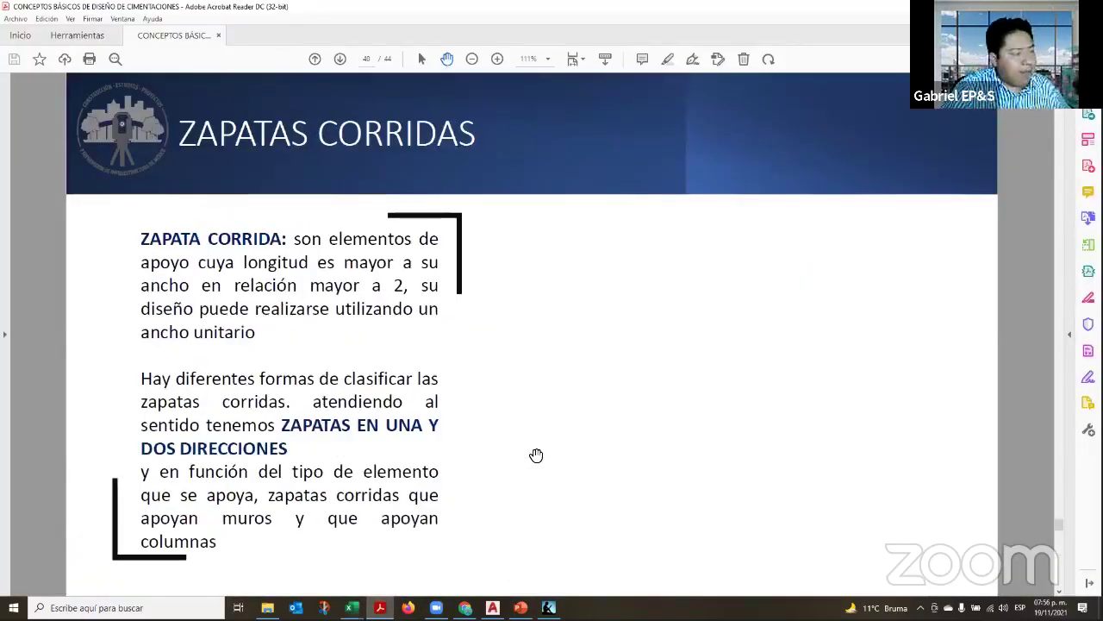
pyautogui.scroll(10, 536, 455)
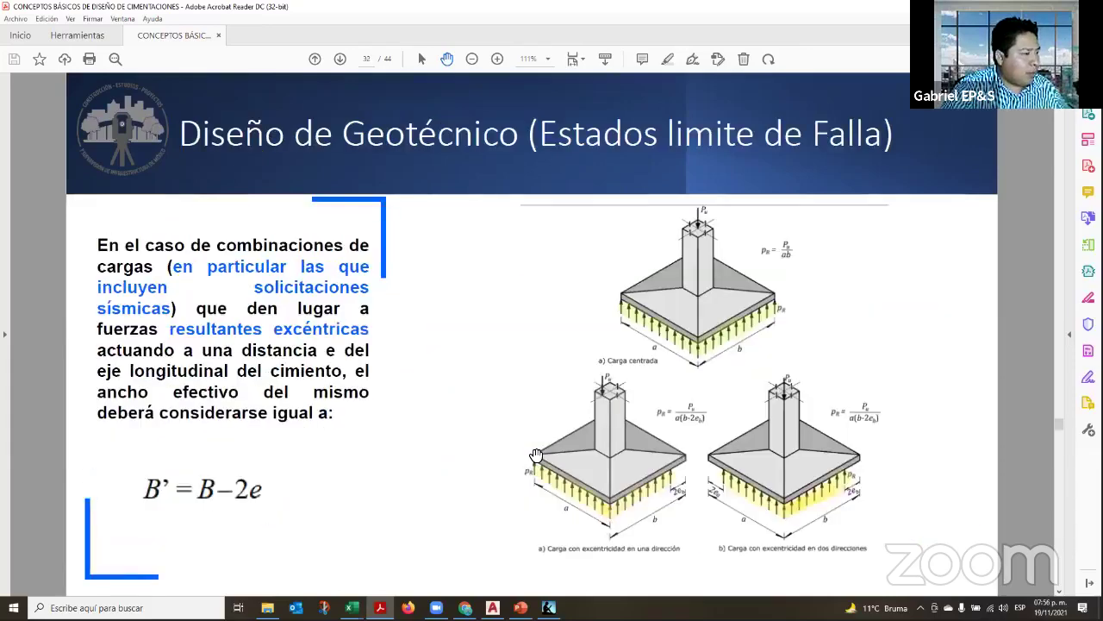
pyautogui.scroll(7, 536, 455)
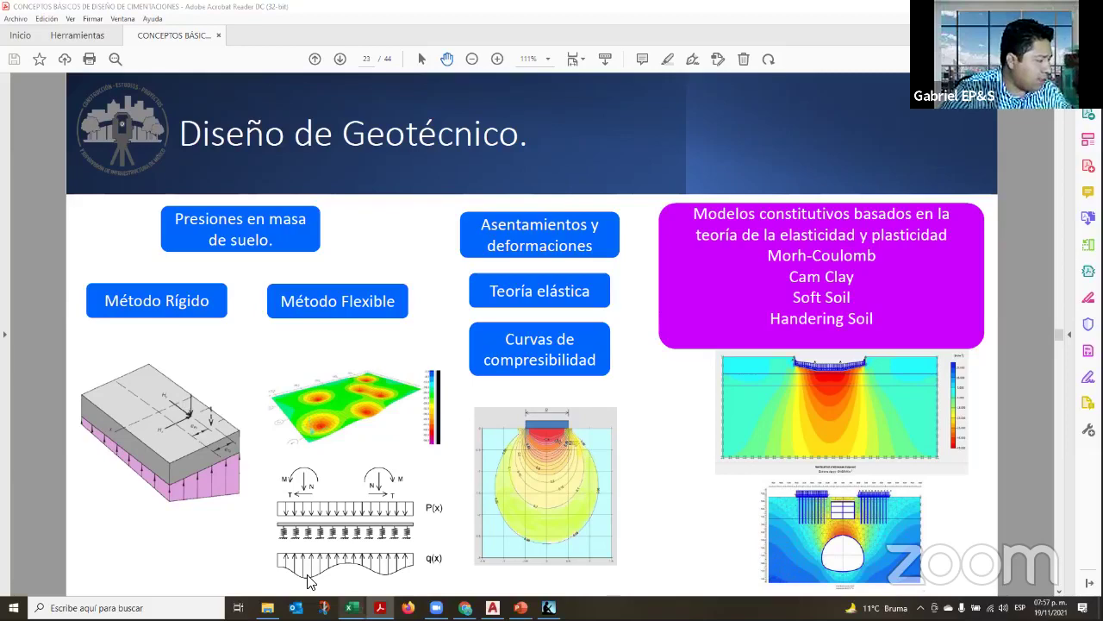
# Return to the ON EDIF workbook in Excel and set the z depths in C54:C57 to 2
pyautogui.click(351, 608)
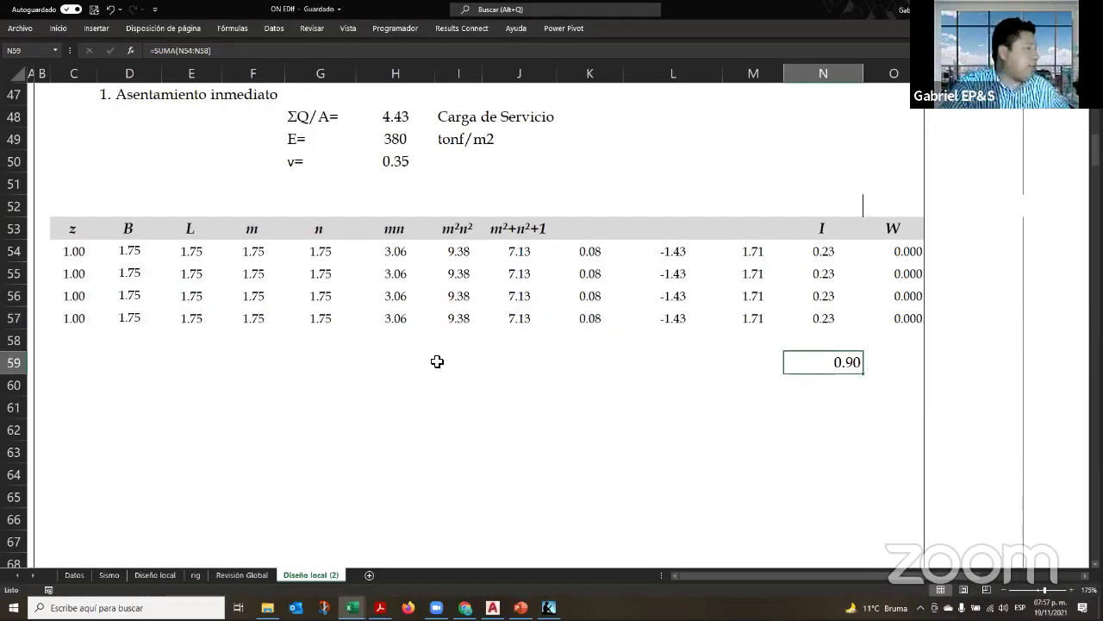
pyautogui.click(84, 255)
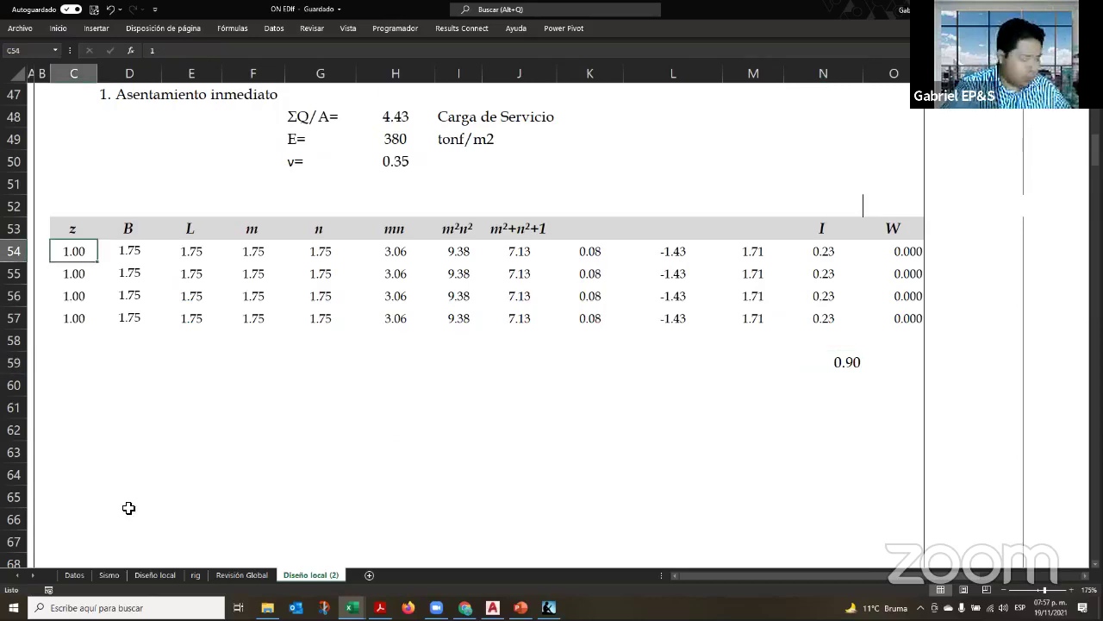
pyautogui.write('2')
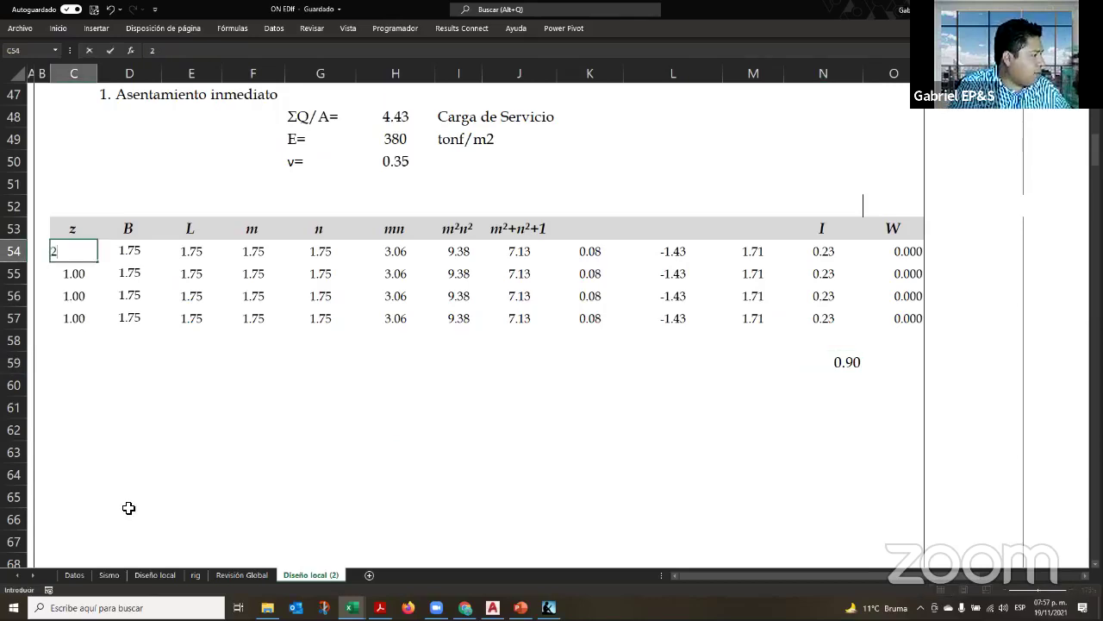
pyautogui.press('Return')
pyautogui.write('2')
pyautogui.press('Return')
pyautogui.write('2')
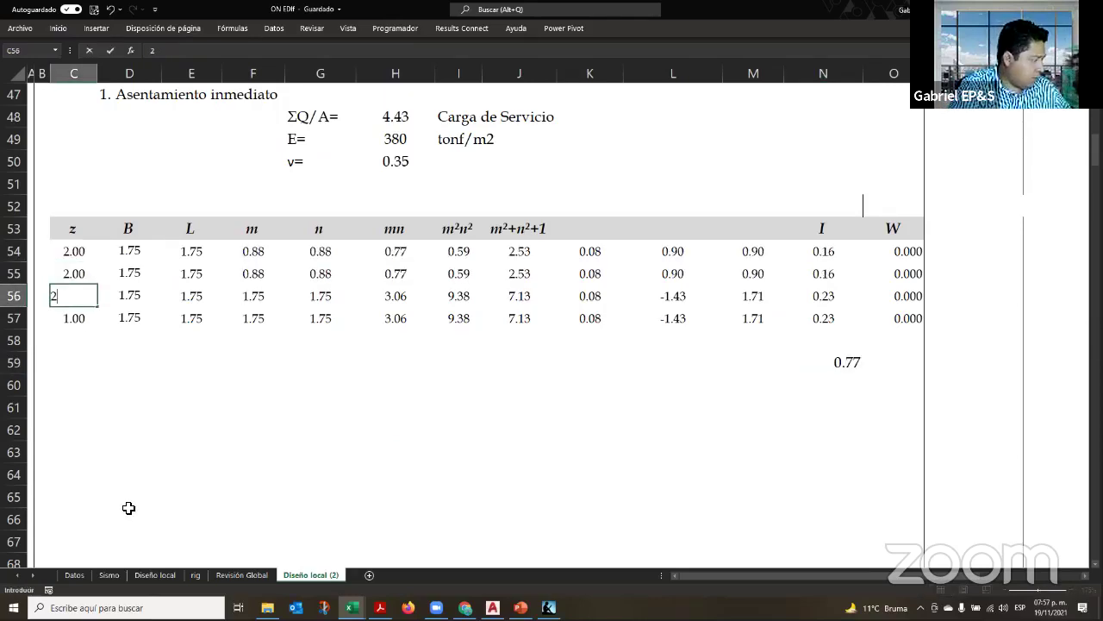
pyautogui.press('Return')
pyautogui.write('2')
pyautogui.press('Return')
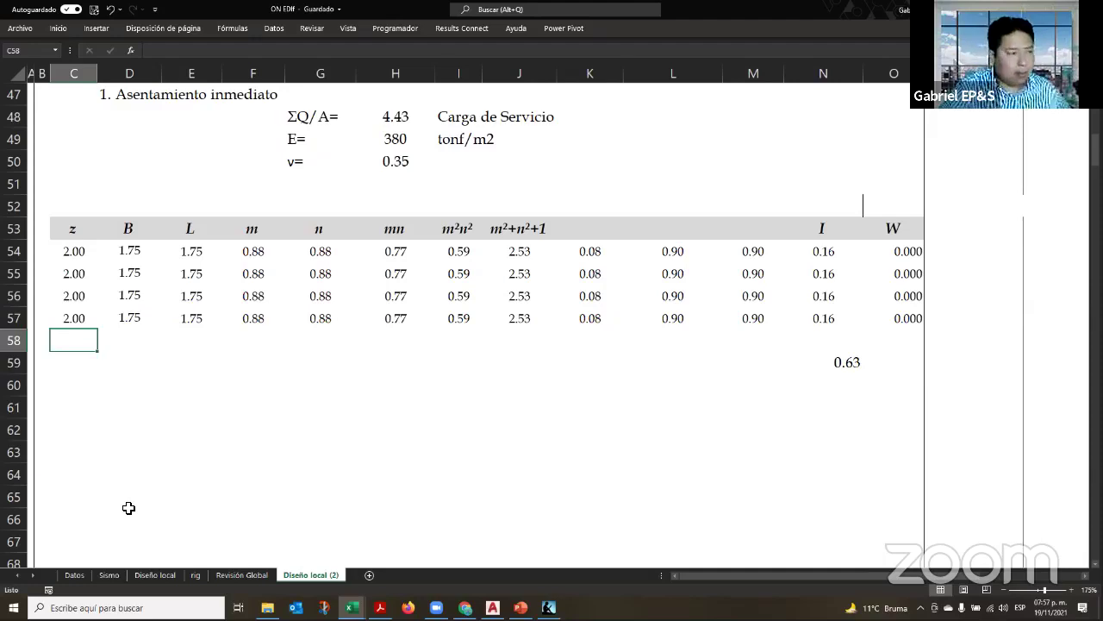
# Look up the Carga Vertical soil stresses on the Diseño local sheet and enter 19.35 in O52 of Diseño local (2)
pyautogui.click(906, 199)
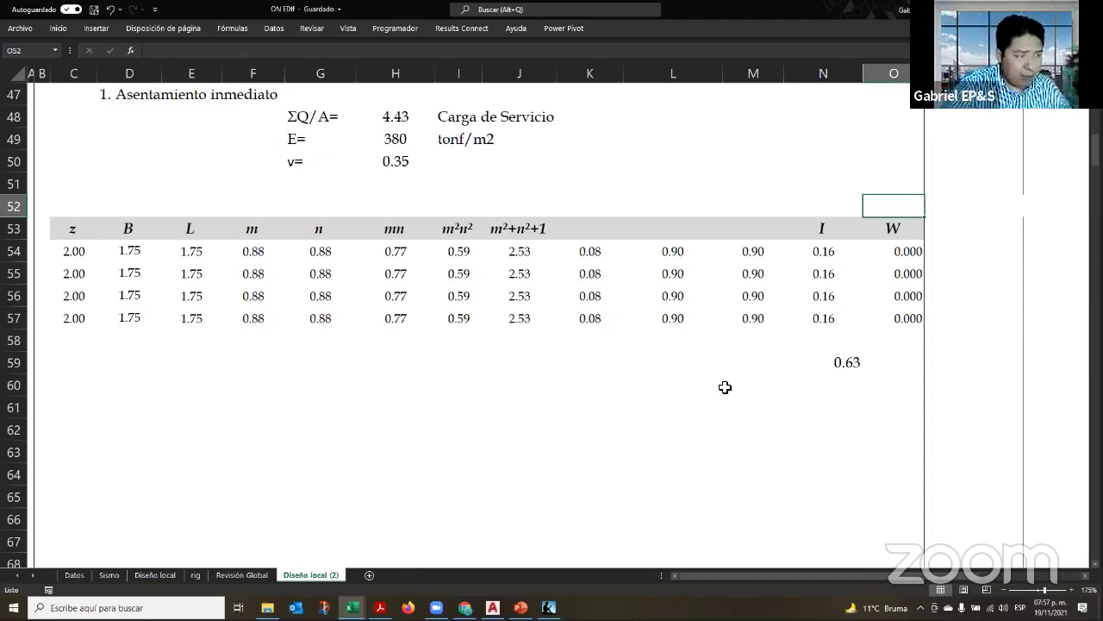
pyautogui.click(907, 360)
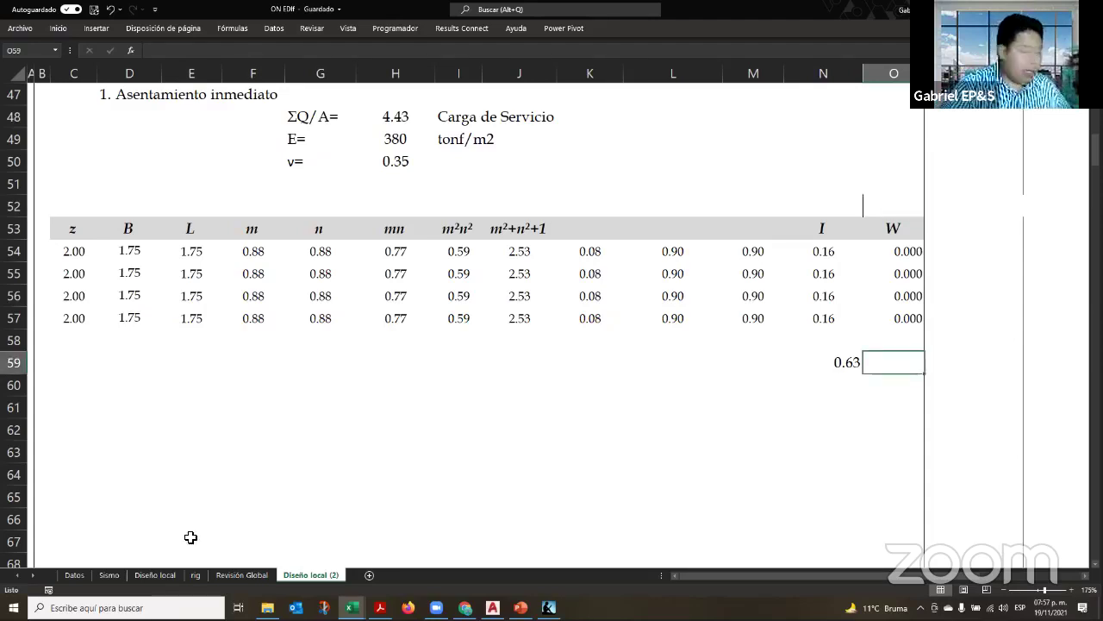
pyautogui.click(904, 198)
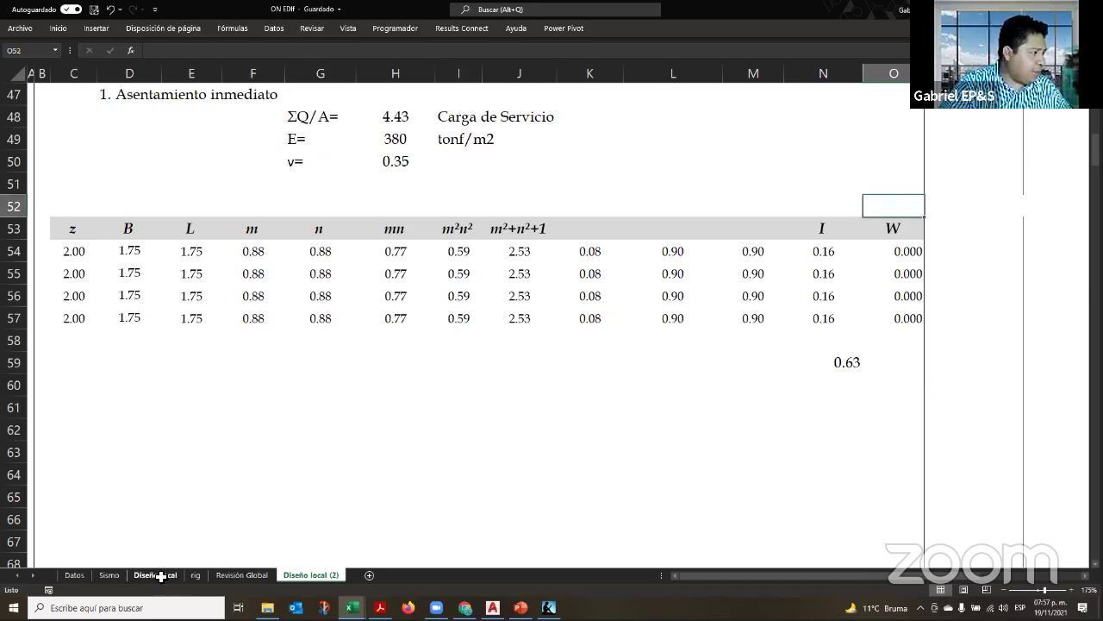
pyautogui.click(151, 574)
pyautogui.scroll(-3, 655, 412)
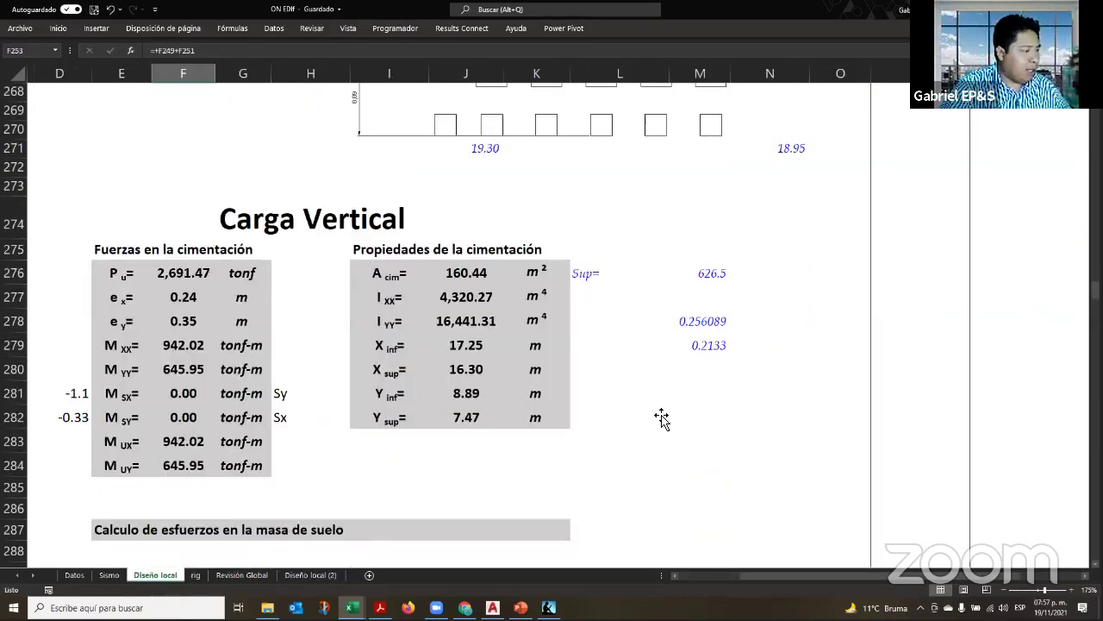
pyautogui.scroll(-7, 659, 415)
pyautogui.scroll(1, 661, 418)
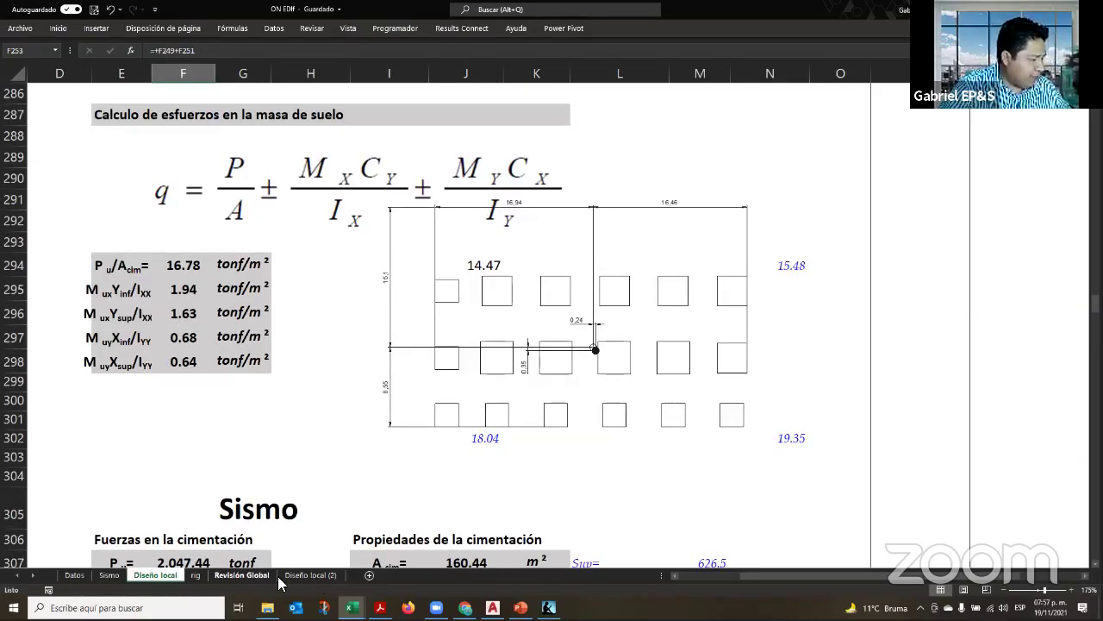
pyautogui.click(329, 576)
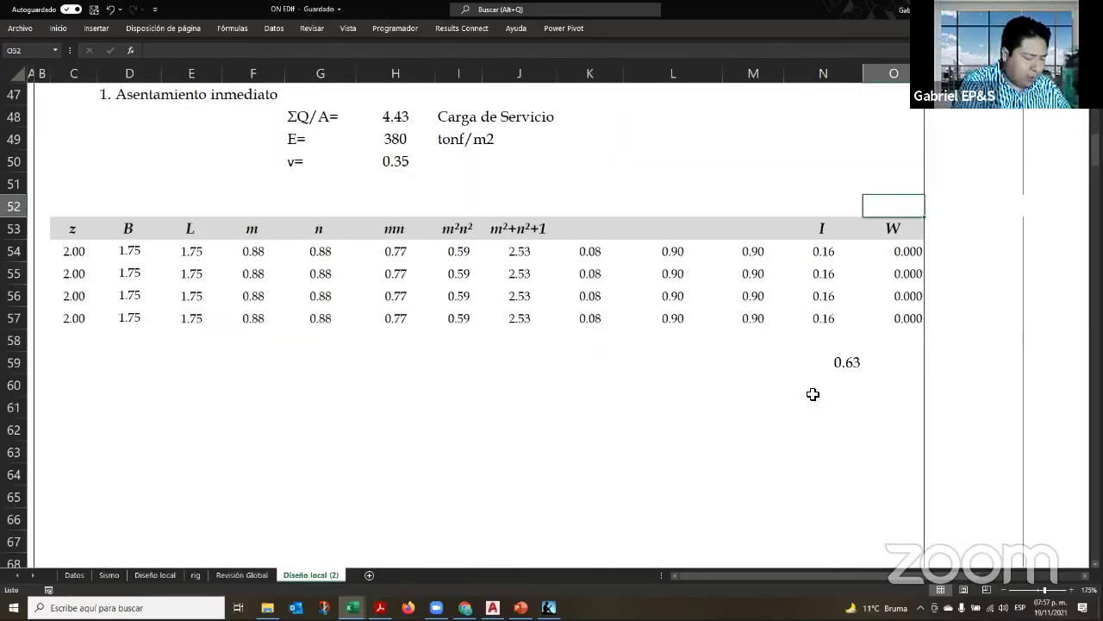
pyautogui.write('19.35')
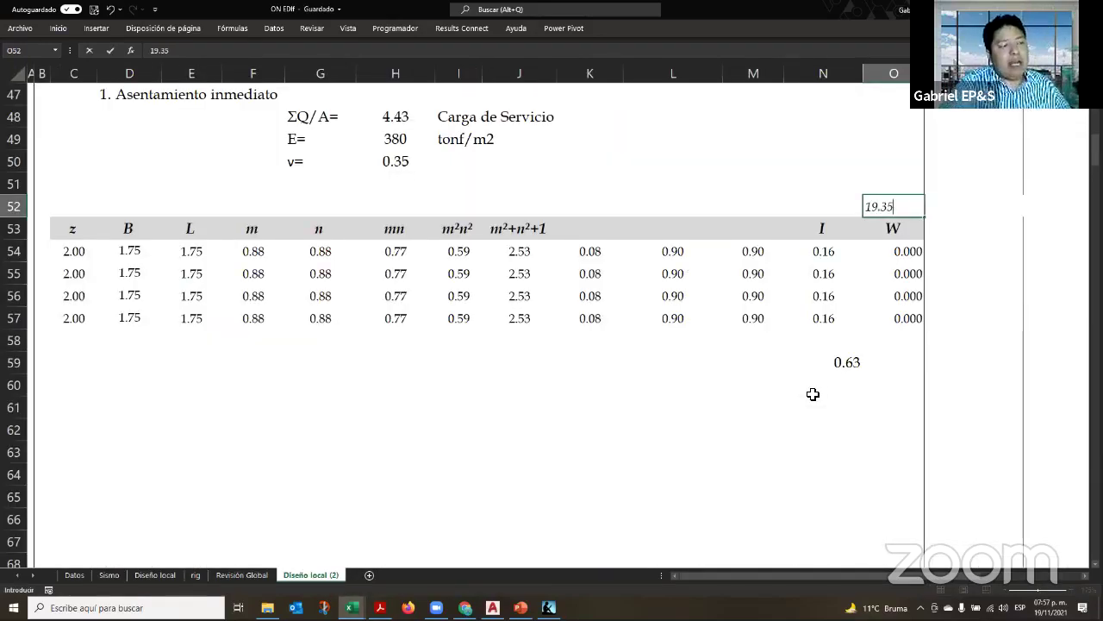
pyautogui.press('Return')
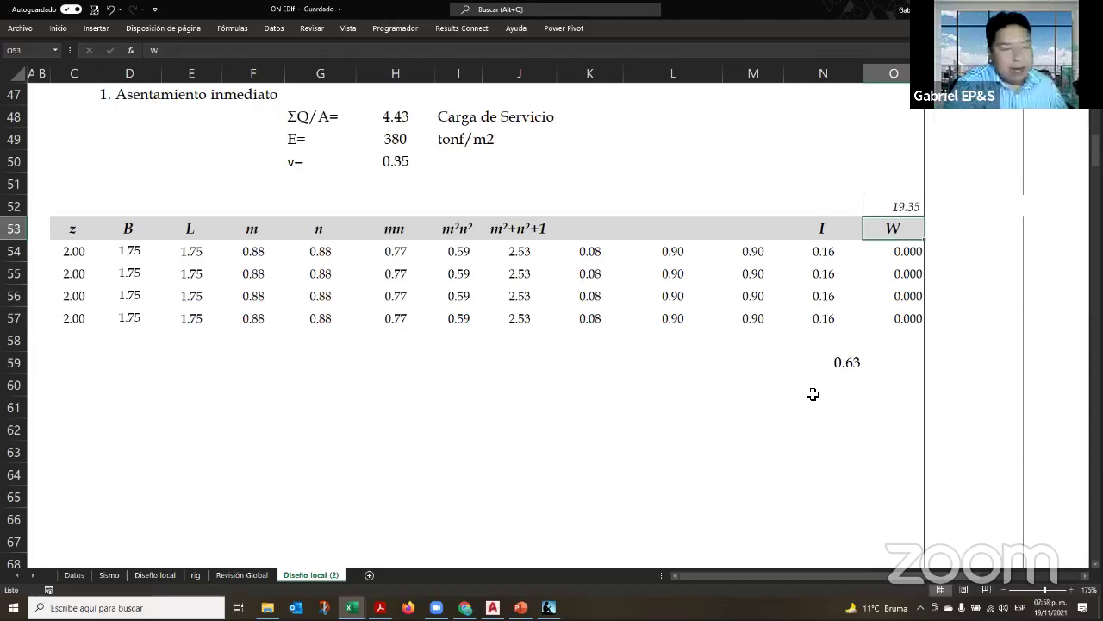
# Calculate W in O54 with =+N54*$O$52, keeping the reference to the stress cell absolute
pyautogui.press('Down')
pyautogui.write('+')
pyautogui.press('Left')
pyautogui.write('*')
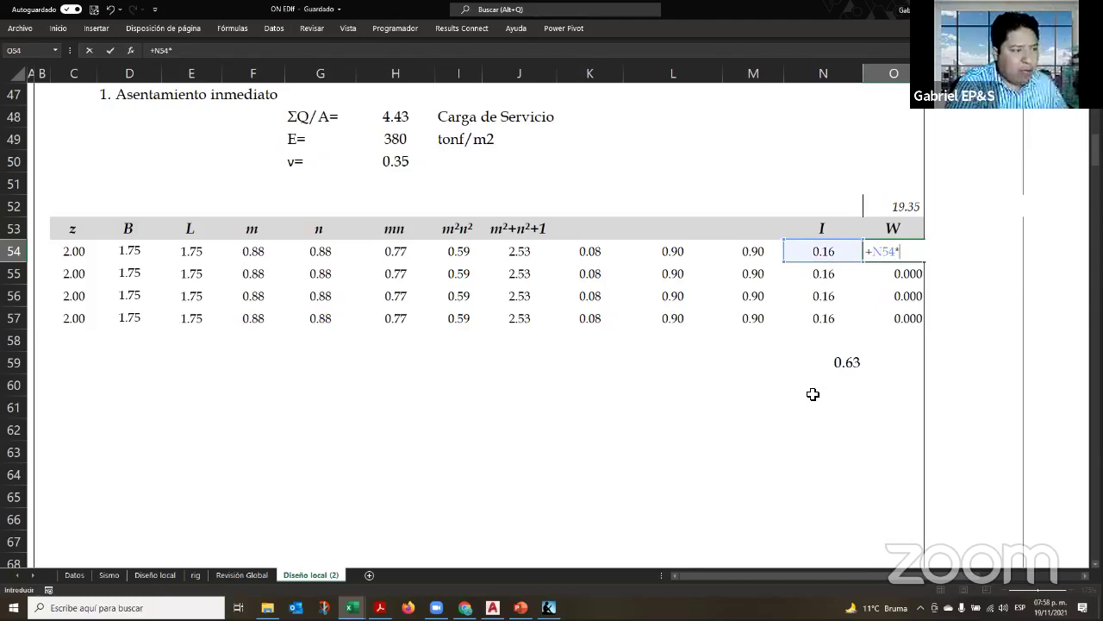
pyautogui.press('Up')
pyautogui.press('Up')
pyautogui.press('F4')
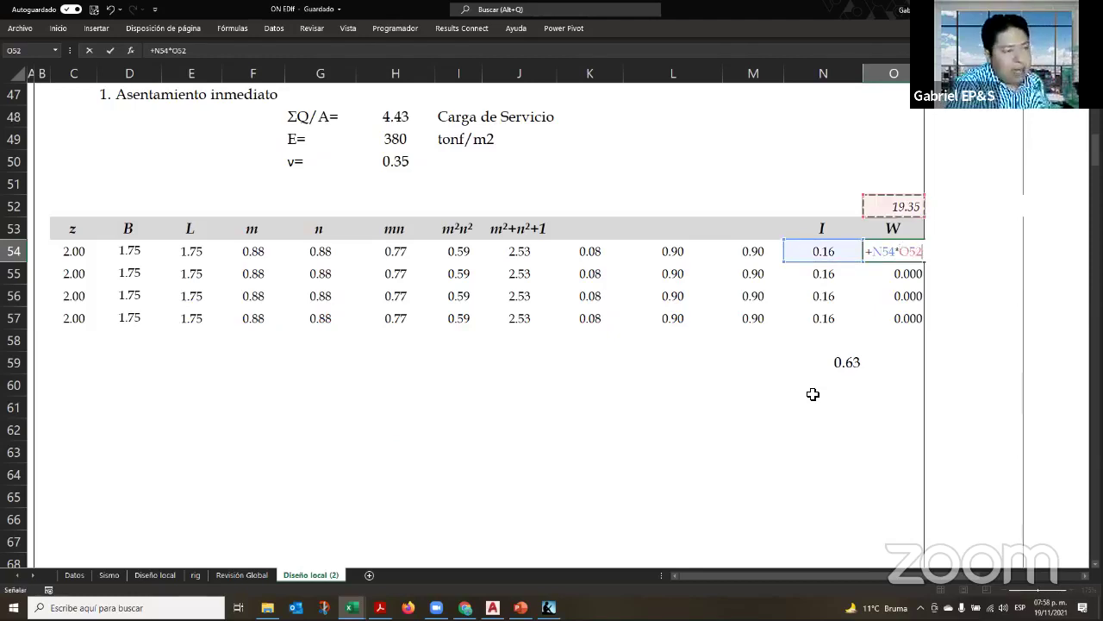
pyautogui.hotkey('ctrl', 'Return')
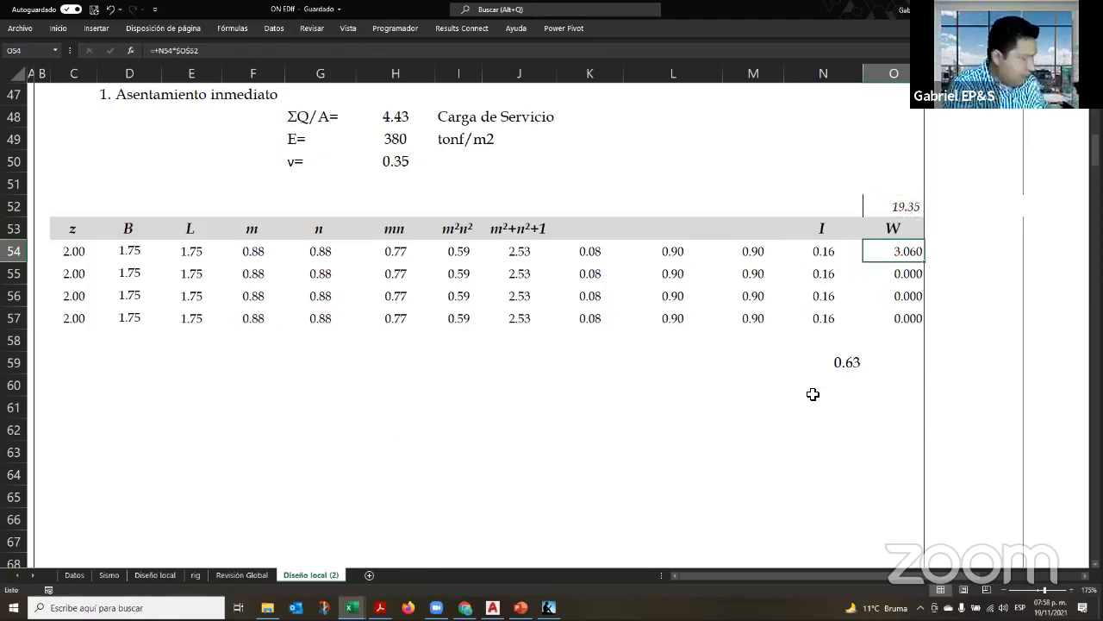
# Copy the W formula from O54 into O55, O56 and O57
pyautogui.hotkey('ctrl', 'c')
pyautogui.press('Down')
pyautogui.hotkey('ctrl', 'v')
pyautogui.press('Down')
pyautogui.hotkey('ctrl', 'v')
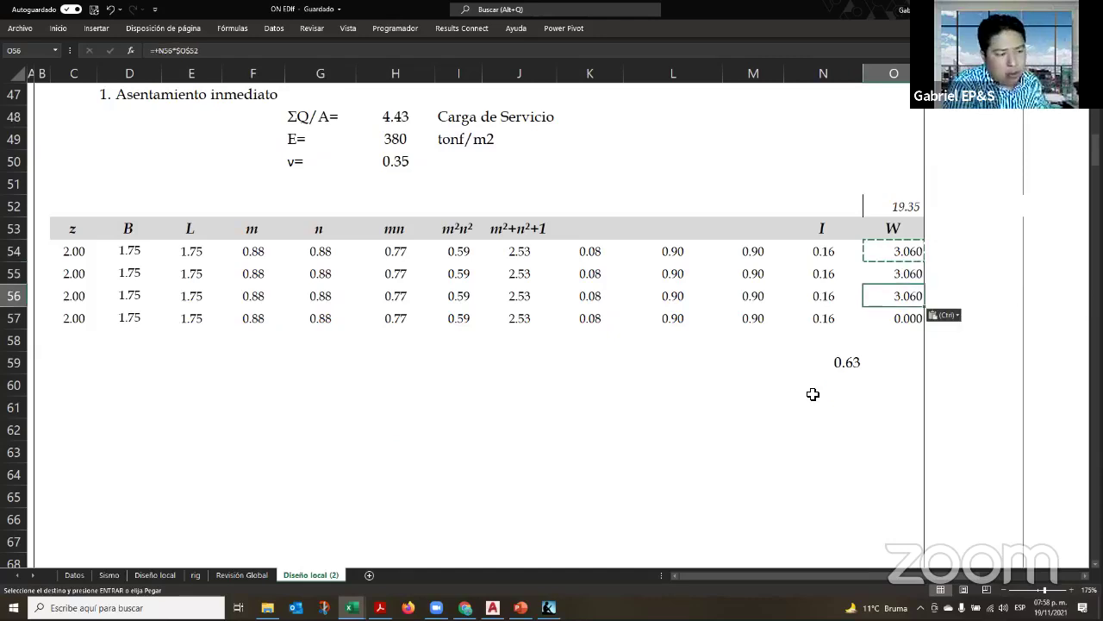
pyautogui.press('Down')
pyautogui.hotkey('ctrl', 'v')
# Copy the sum formula from N59 into O59 to total the W column, and review it against the stress in O52
pyautogui.press('Down')
pyautogui.press('Down')
pyautogui.press('Left')
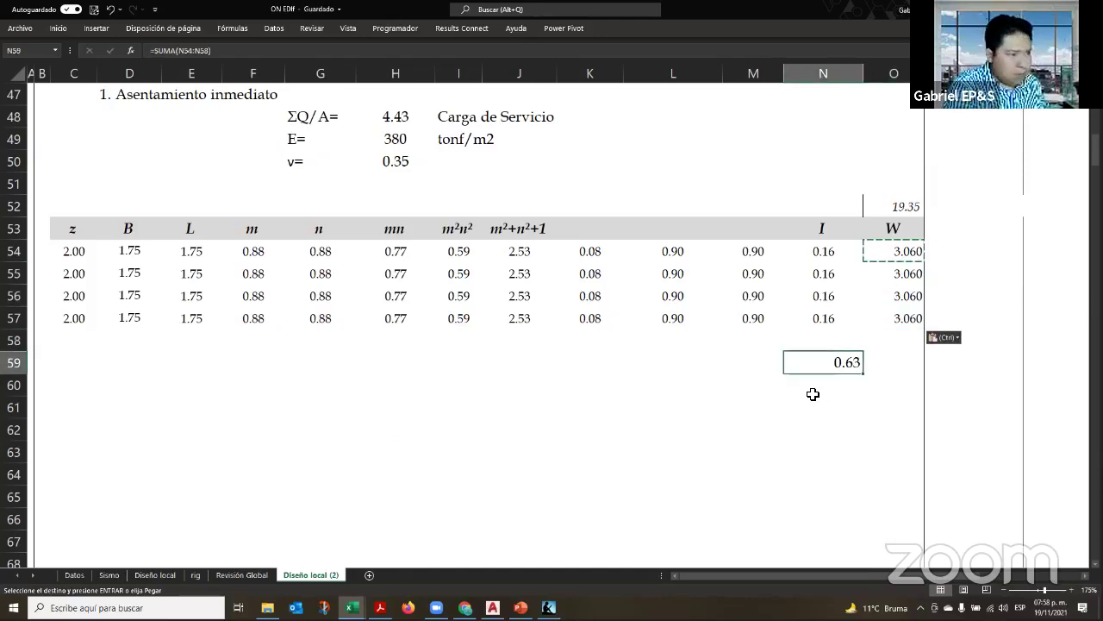
pyautogui.hotkey('ctrl', 'c')
pyautogui.press('Right')
pyautogui.hotkey('ctrl', 'v')
pyautogui.press('Escape')
pyautogui.press('Left')
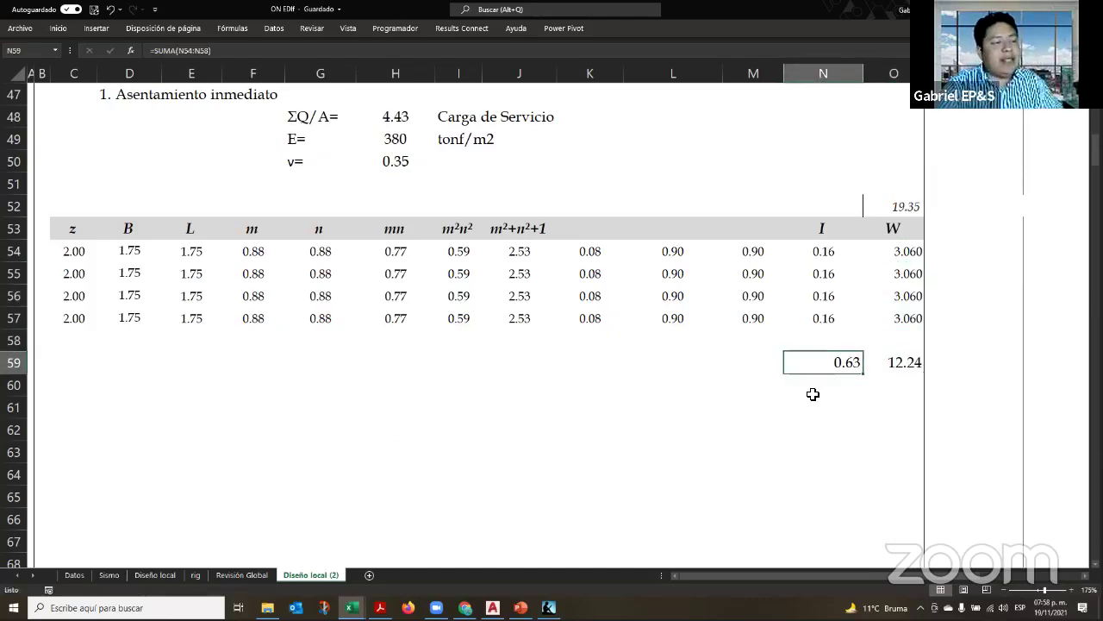
pyautogui.click(899, 200)
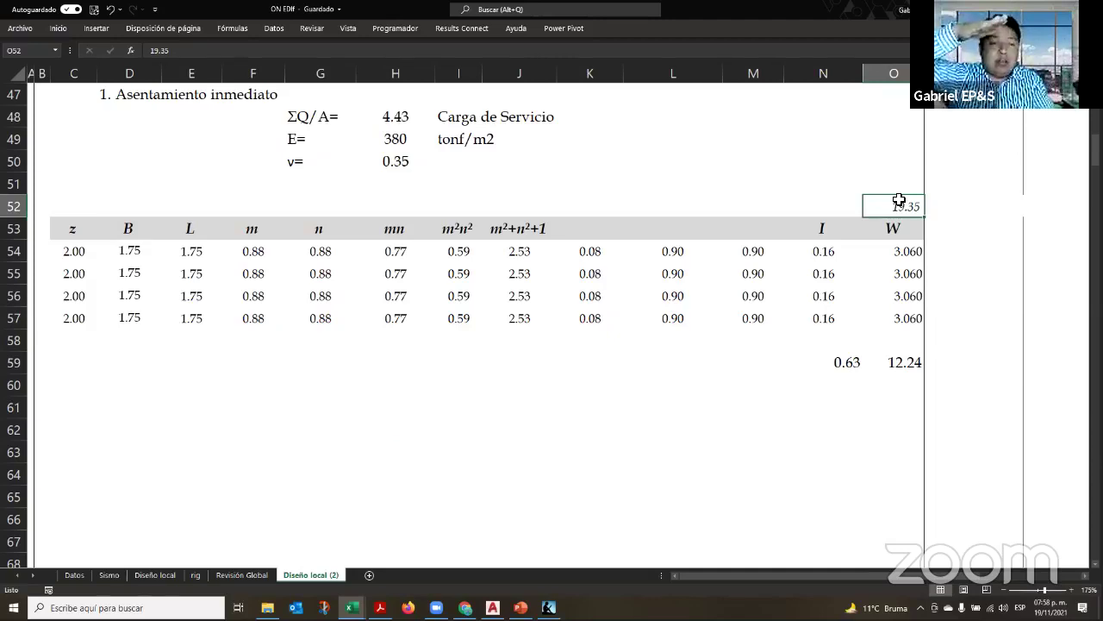
pyautogui.click(891, 364)
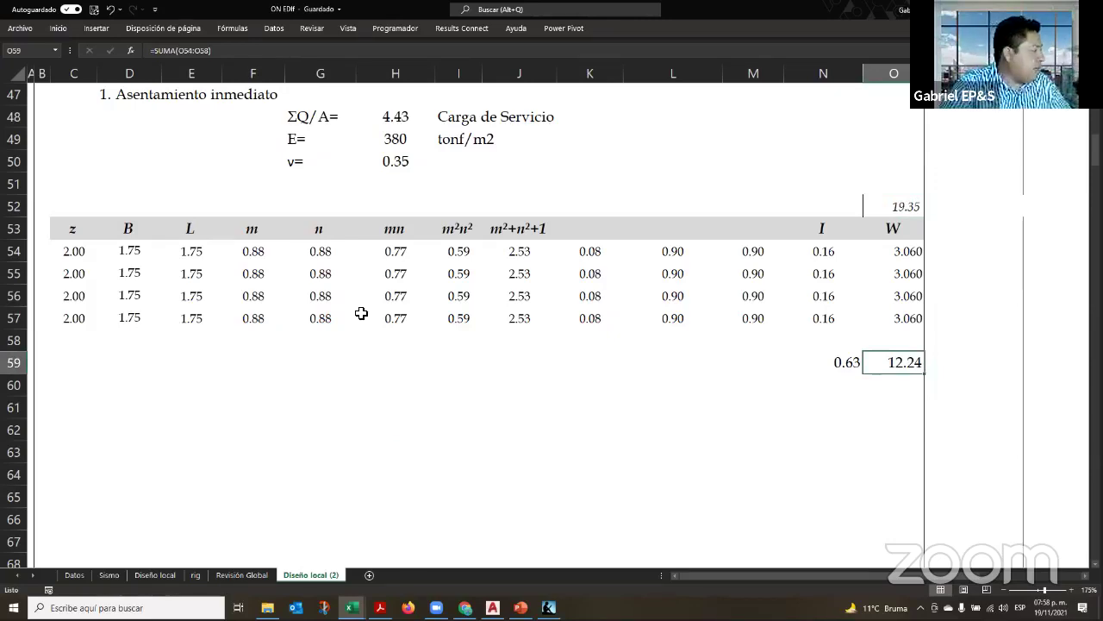
# Set the z depths in C54:C57 to 3
pyautogui.click(75, 260)
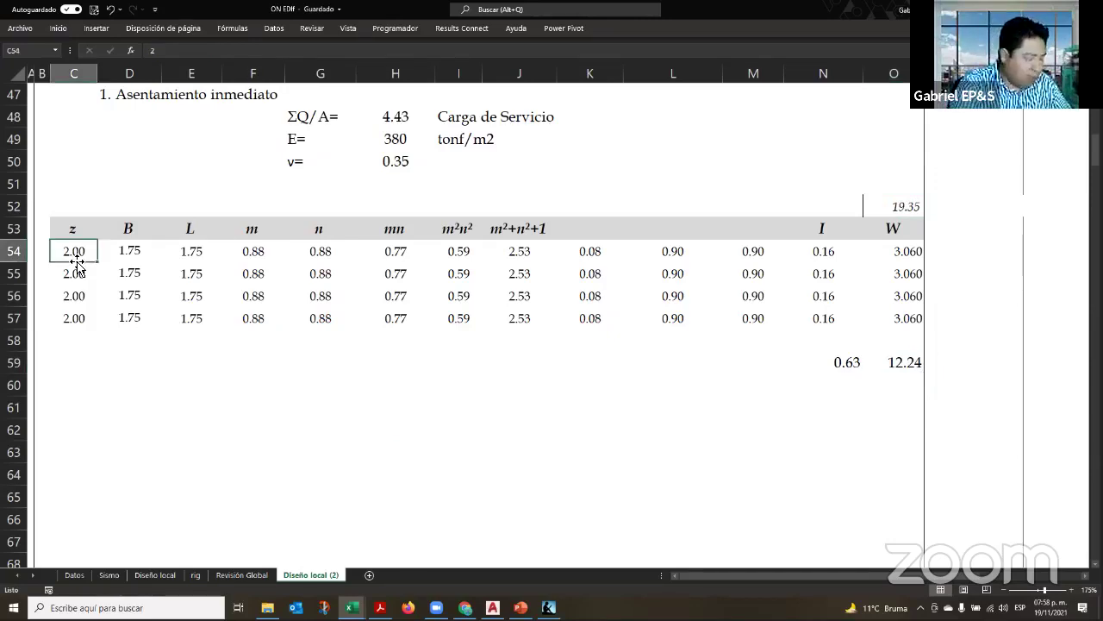
pyautogui.write('3')
pyautogui.press('Return')
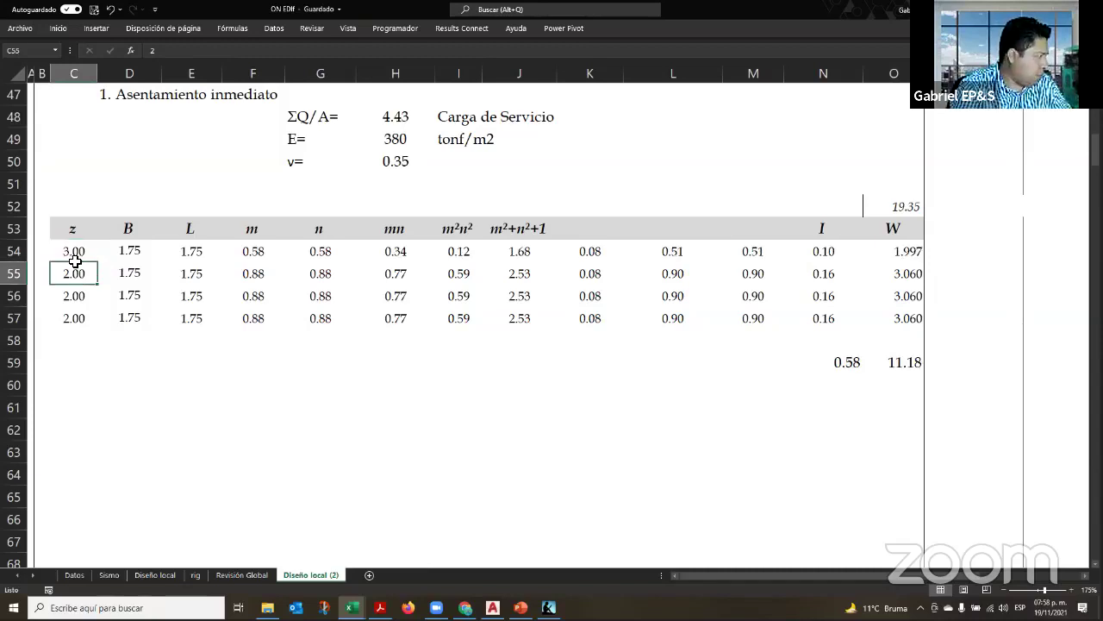
pyautogui.write('3')
pyautogui.press('Return')
pyautogui.write('3')
pyautogui.press('Return')
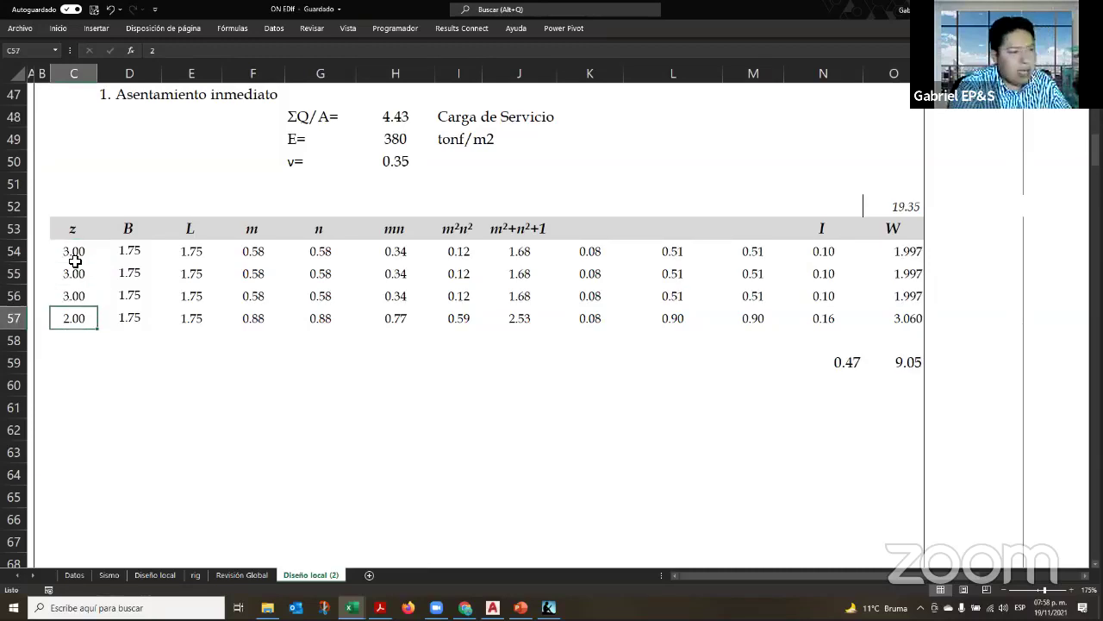
pyautogui.write('3')
pyautogui.press('Return')
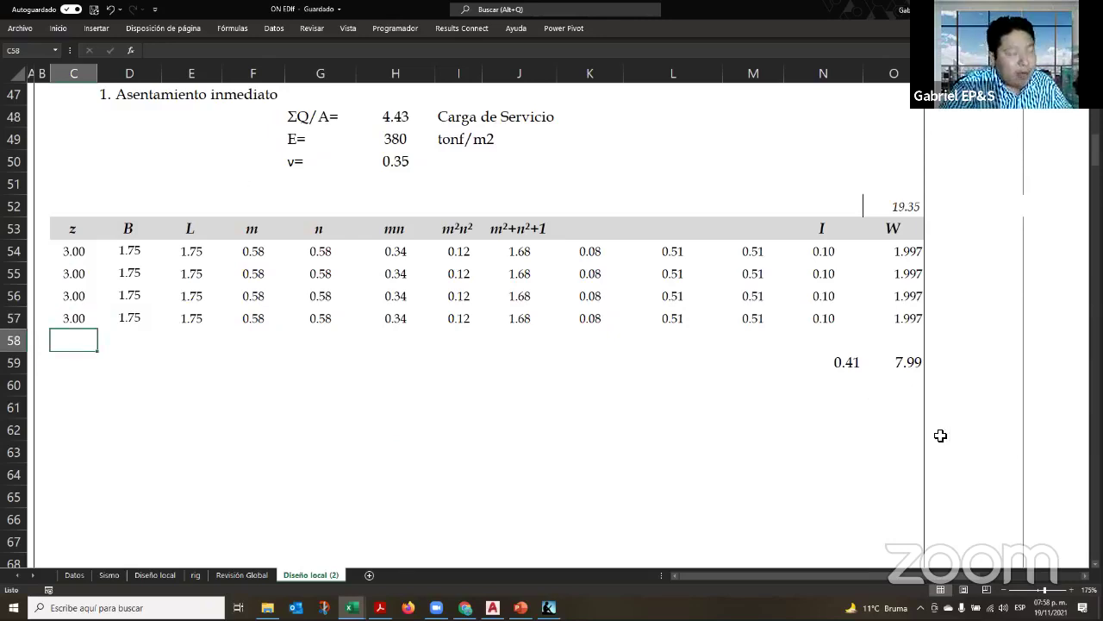
# Calculate the transmitted stress ratio in O60 with =+O59/O52 and format it as a percentage
pyautogui.hotkey('ctrl', 'End')
pyautogui.write('+')
pyautogui.press('Up')
pyautogui.write('/')
pyautogui.click(907, 207)
pyautogui.press('Return')
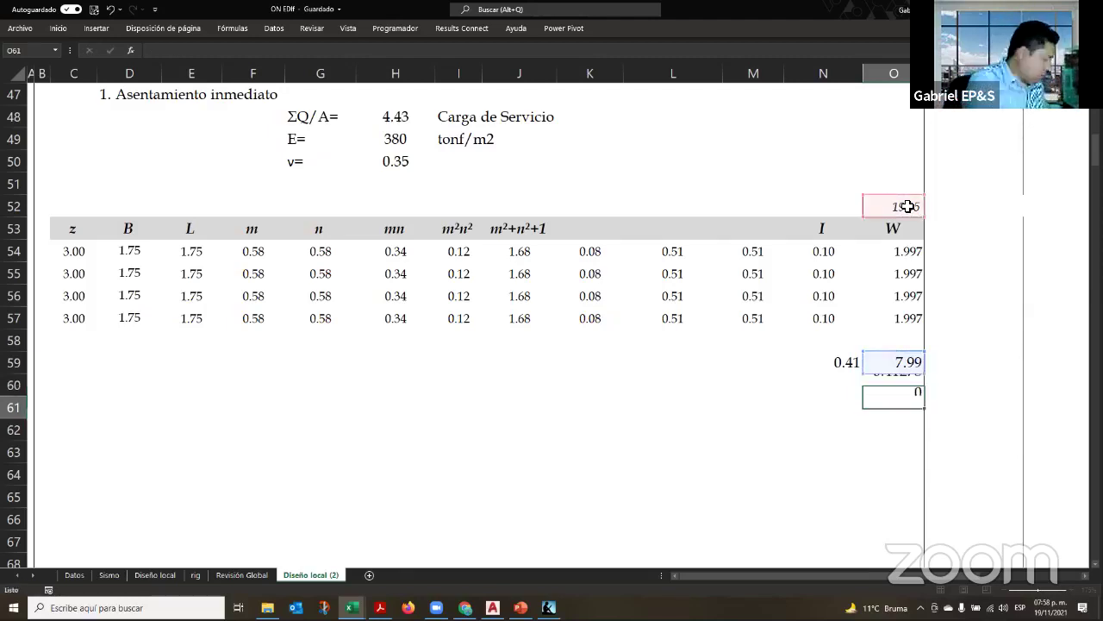
pyautogui.press('Up')
pyautogui.hotkey('ctrl', 'shift', '1')
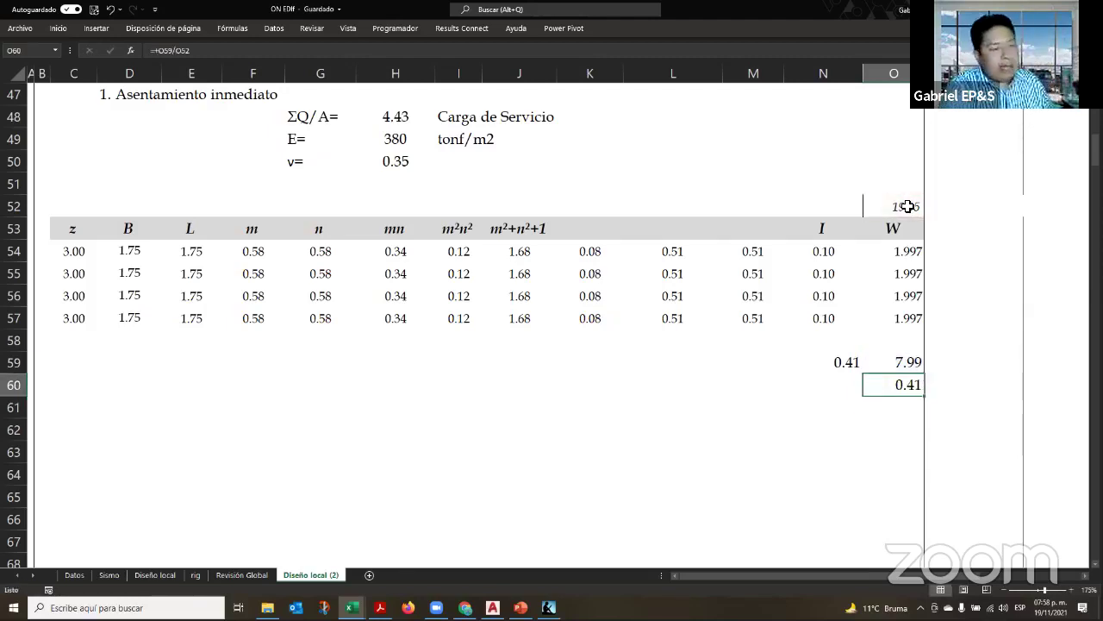
pyautogui.hotkey('ctrl', 'shift', '5')
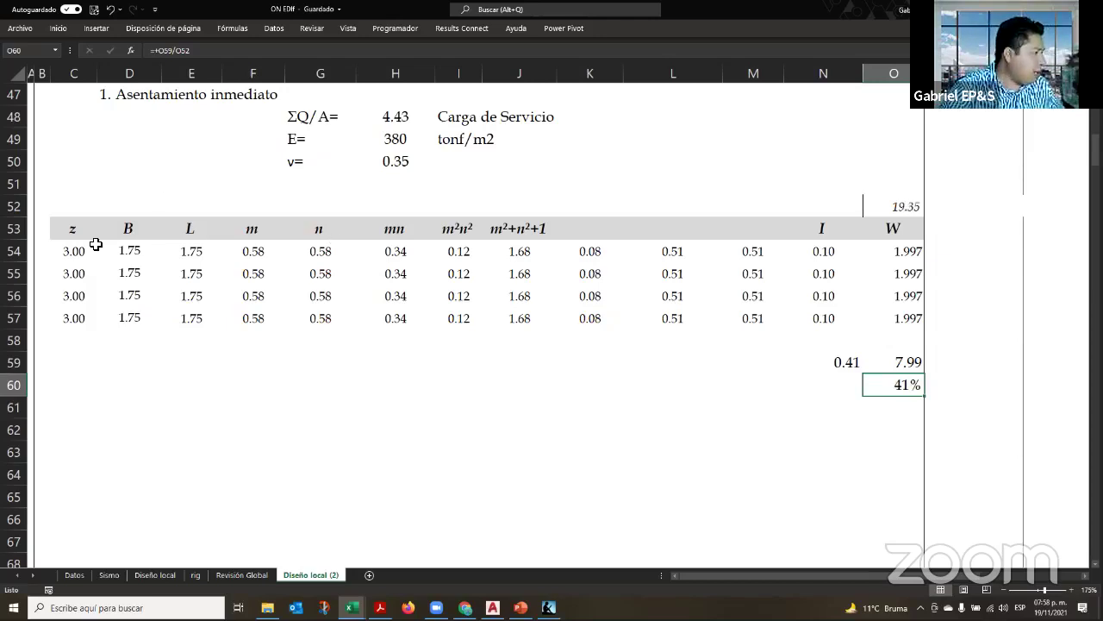
# Set the z depths in C54:C57 to 6 and check the stress ratio in O60
pyautogui.hotkey('ctrl', 'Home')
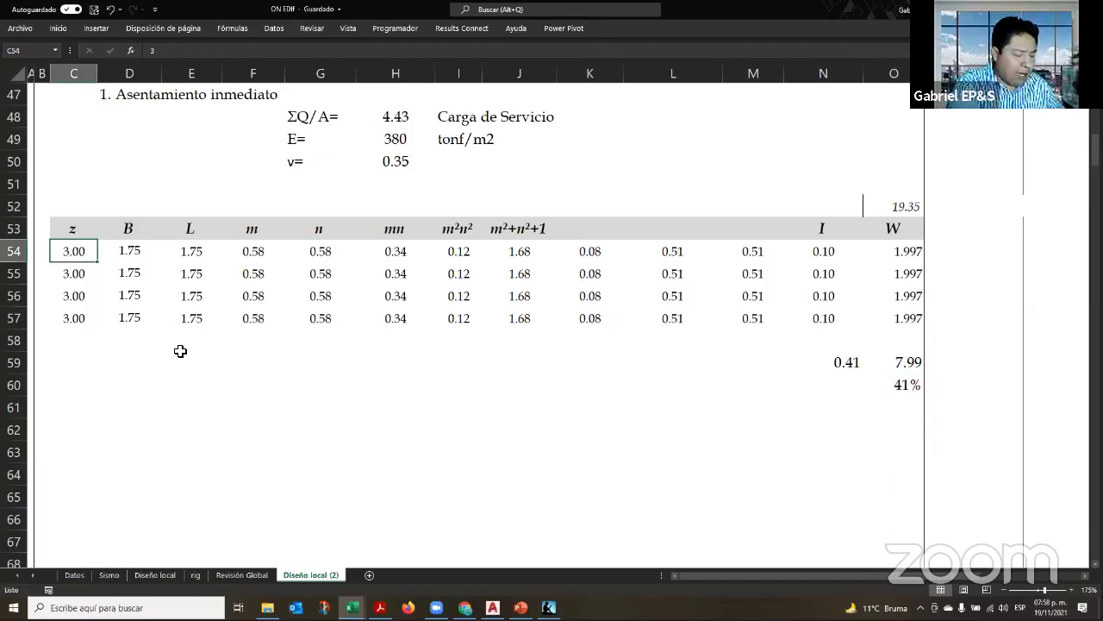
pyautogui.write('6')
pyautogui.press('Return')
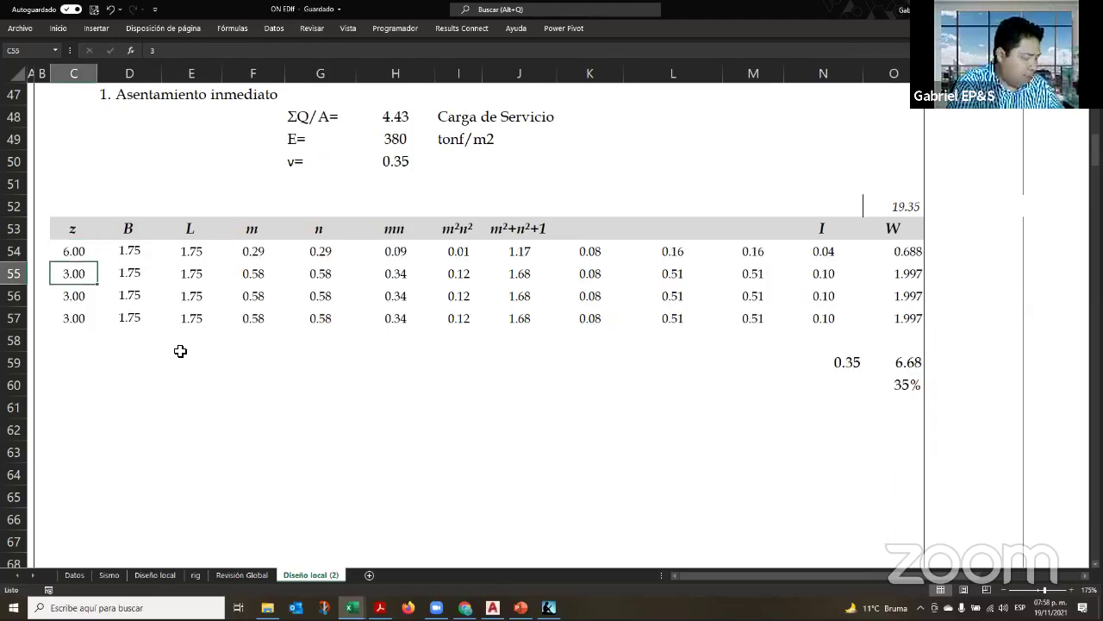
pyautogui.write('6')
pyautogui.press('Return')
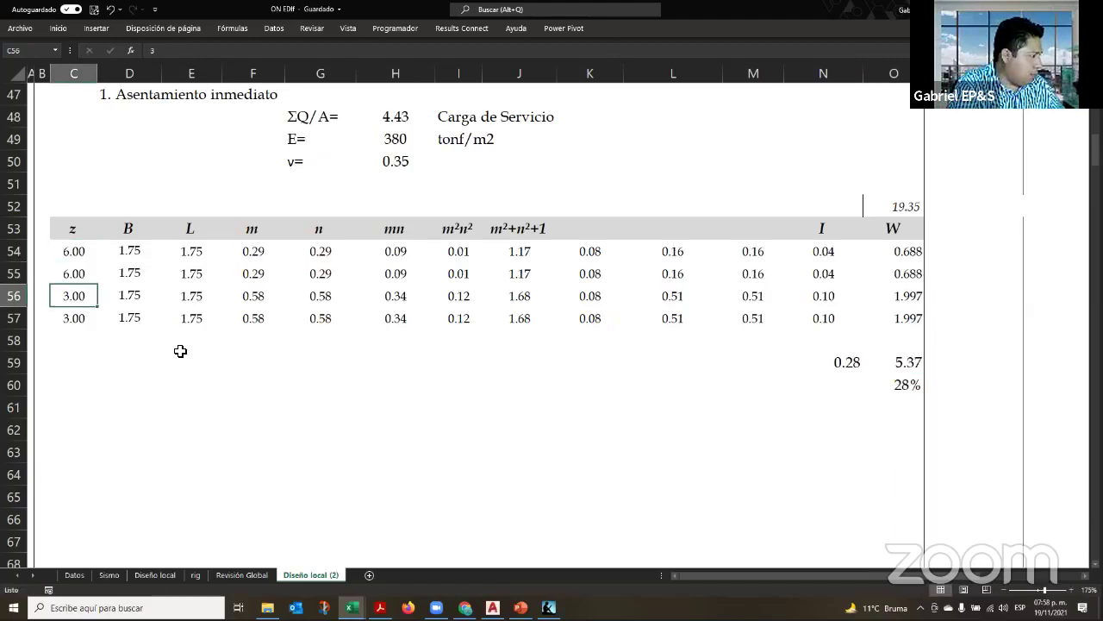
pyautogui.write('5')
pyautogui.press('BackSpace')
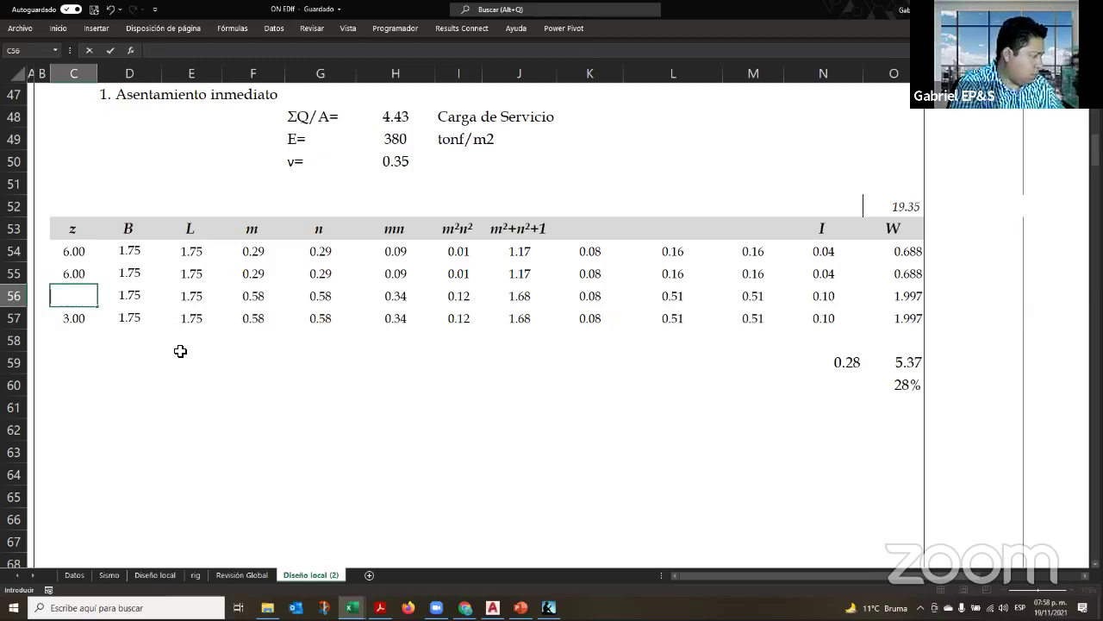
pyautogui.write('6')
pyautogui.press('Return')
pyautogui.write('6')
pyautogui.press('Return')
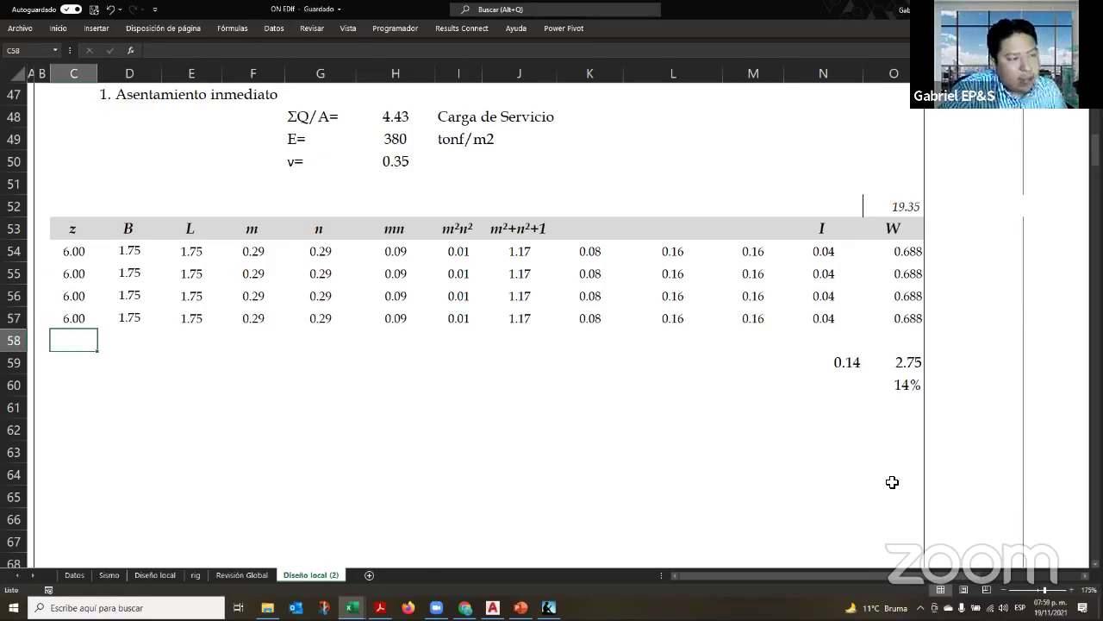
pyautogui.click(892, 384)
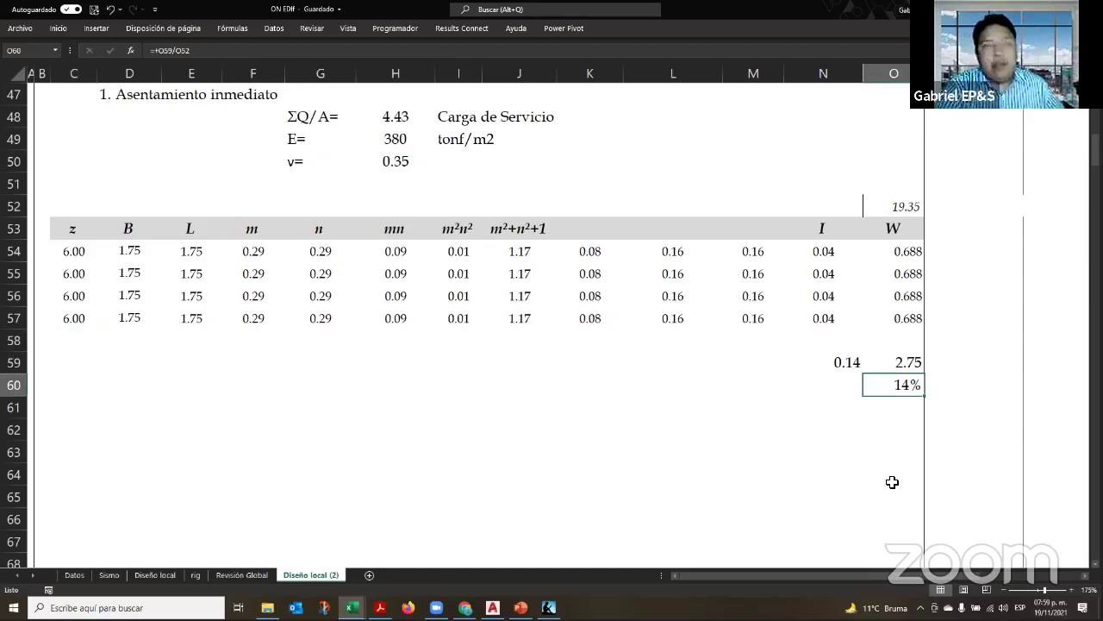
# Set the z depths in C54:C57 to 7 and save the workbook
pyautogui.click(69, 258)
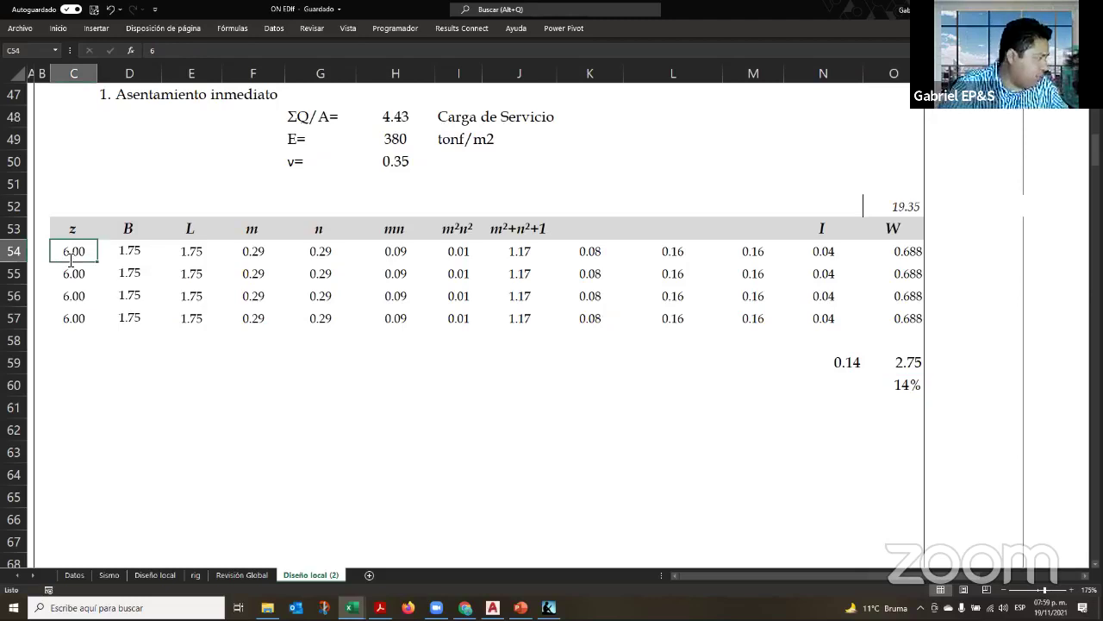
pyautogui.write('7')
pyautogui.press('Return')
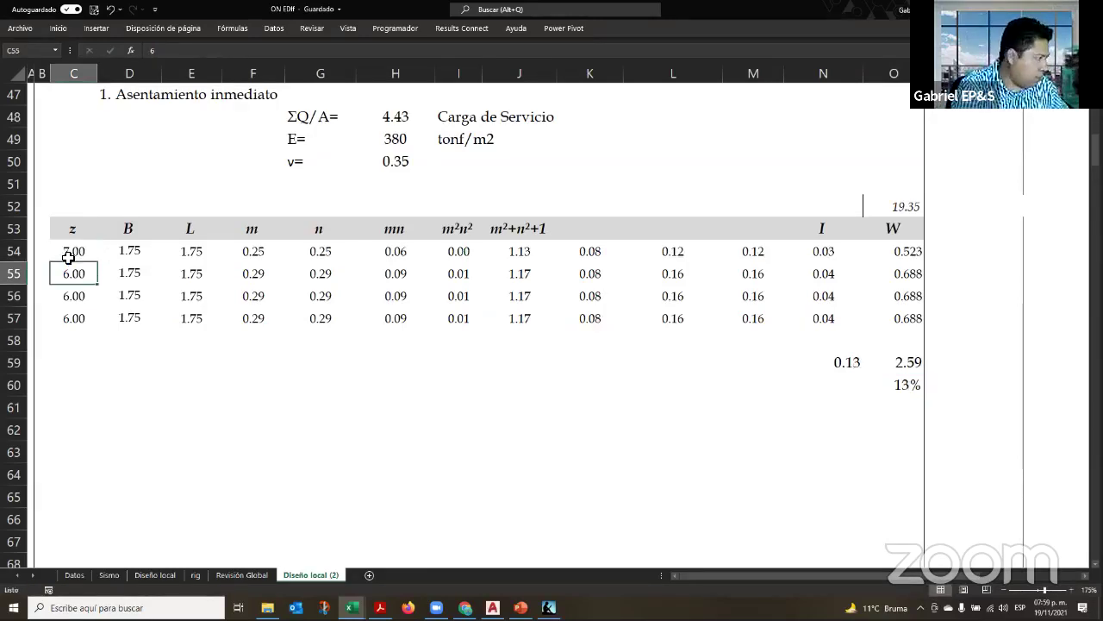
pyautogui.write('7')
pyautogui.press('Return')
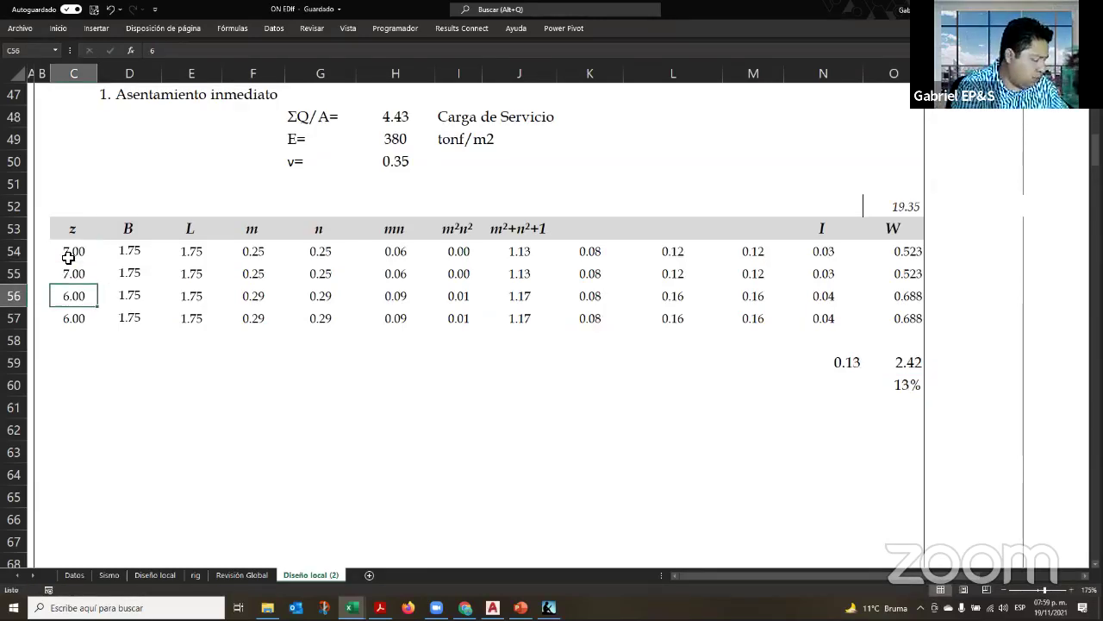
pyautogui.write('7')
pyautogui.press('Return')
pyautogui.write('7')
pyautogui.press('Return')
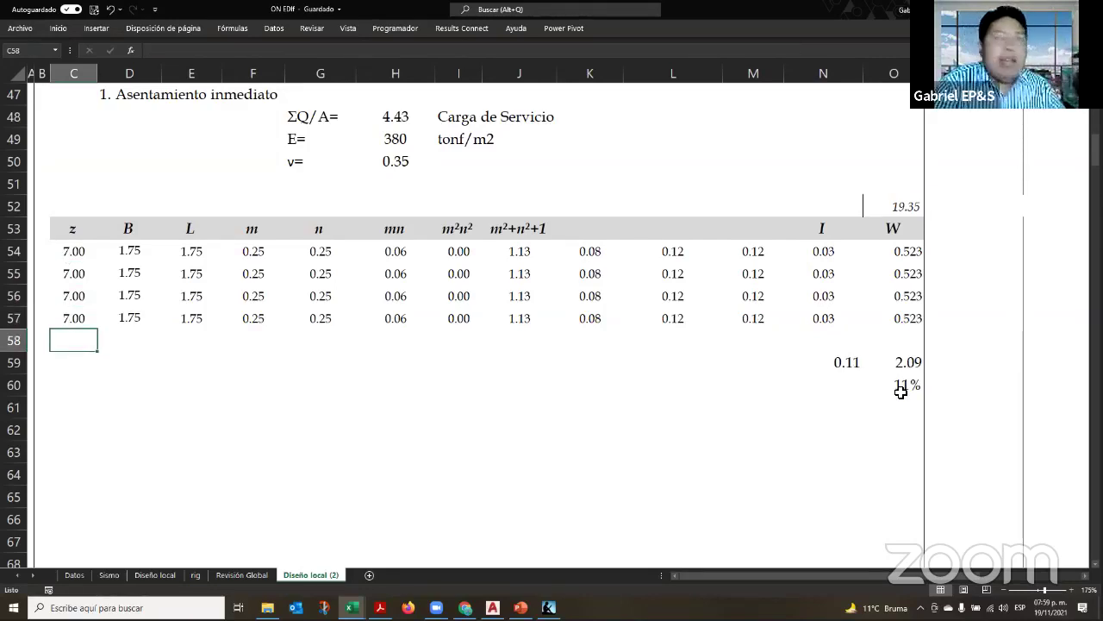
pyautogui.hotkey('ctrl', 's')
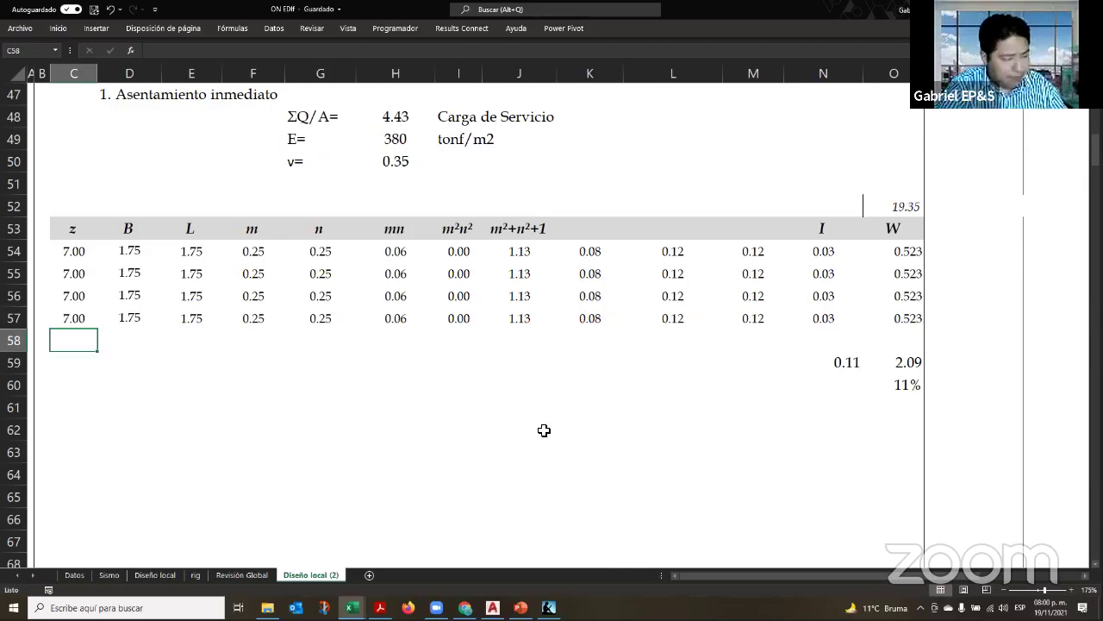
pyautogui.scroll(3, 458, 455)
pyautogui.scroll(-3, 523, 443)
pyautogui.scroll(3, 547, 448)
pyautogui.scroll(1, 552, 443)
pyautogui.scroll(-3, 690, 422)
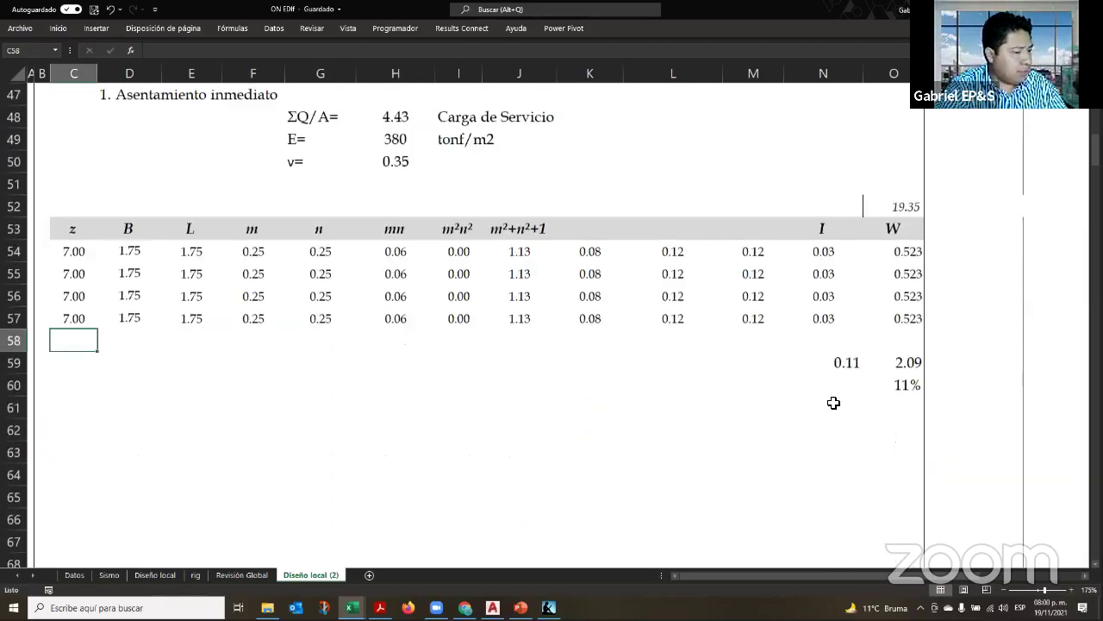
pyautogui.click(801, 402)
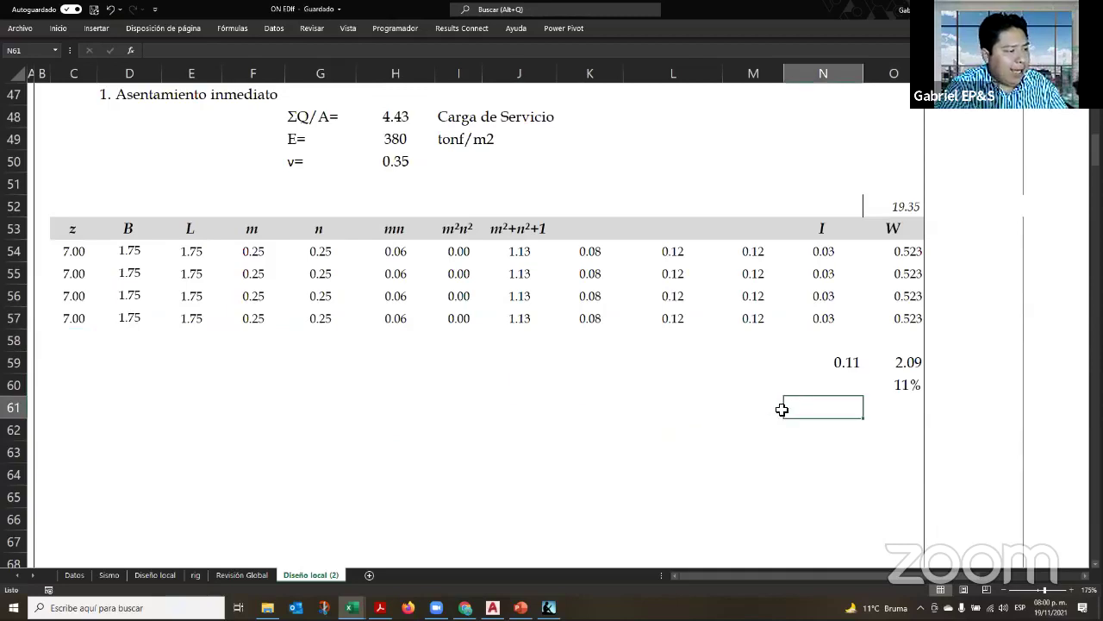
pyautogui.click(685, 411)
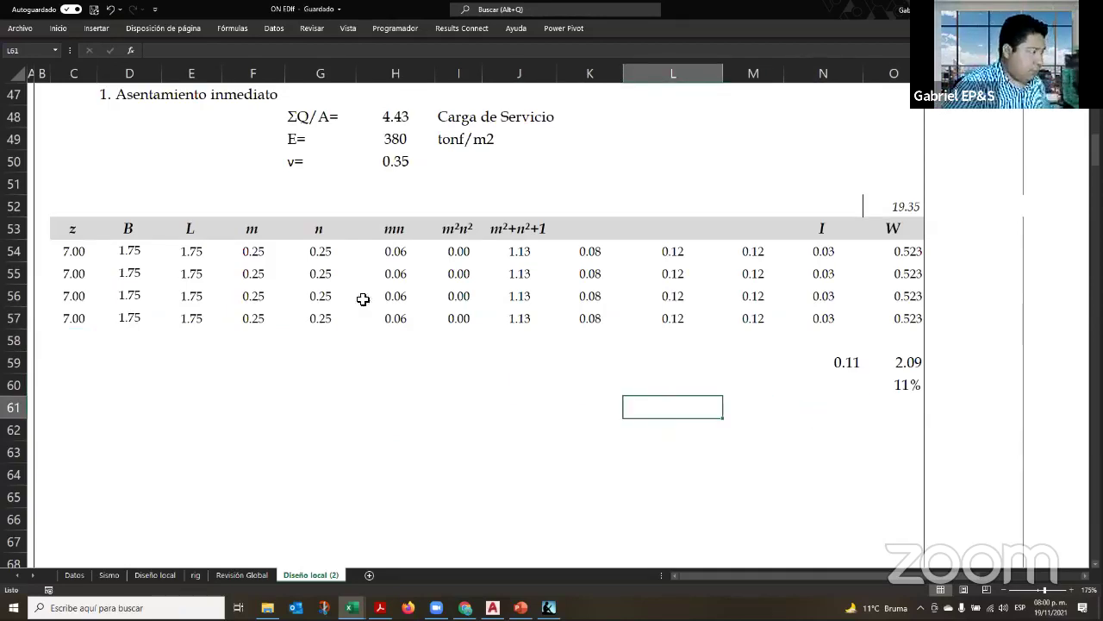
# Copy the E= label from G49 into M61 and change its letter to D
pyautogui.click(311, 139)
pyautogui.hotkey('ctrl', 'c')
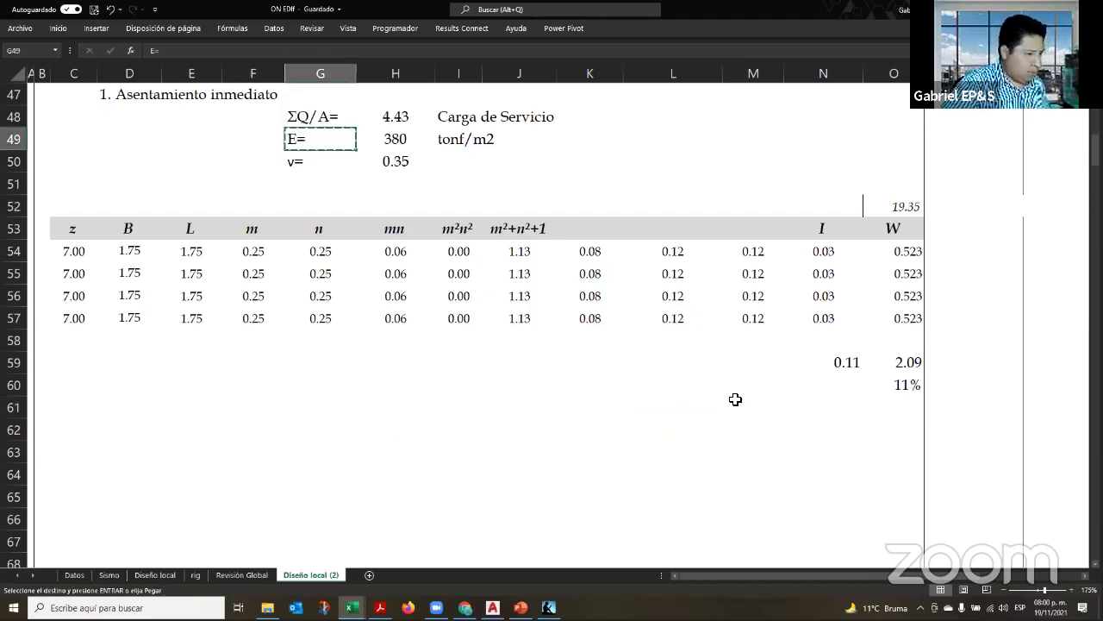
pyautogui.click(733, 406)
pyautogui.hotkey('ctrl', 'v')
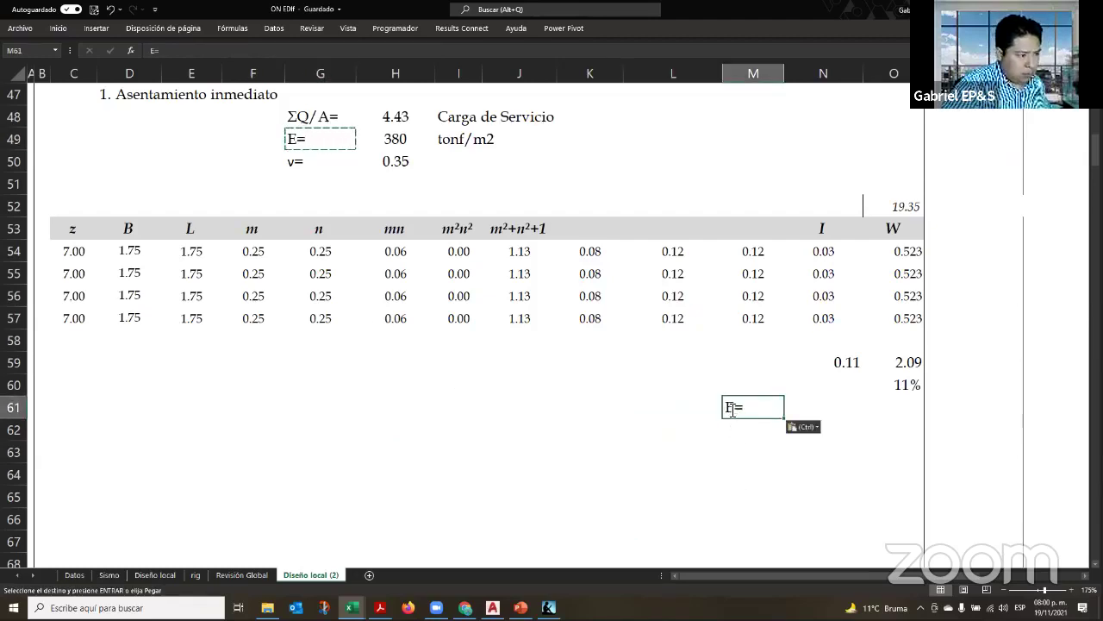
pyautogui.doubleClick(732, 408)
pyautogui.hotkey('shift', 'Left')
pyautogui.write('D')
pyautogui.hotkey('shift', 'Left')
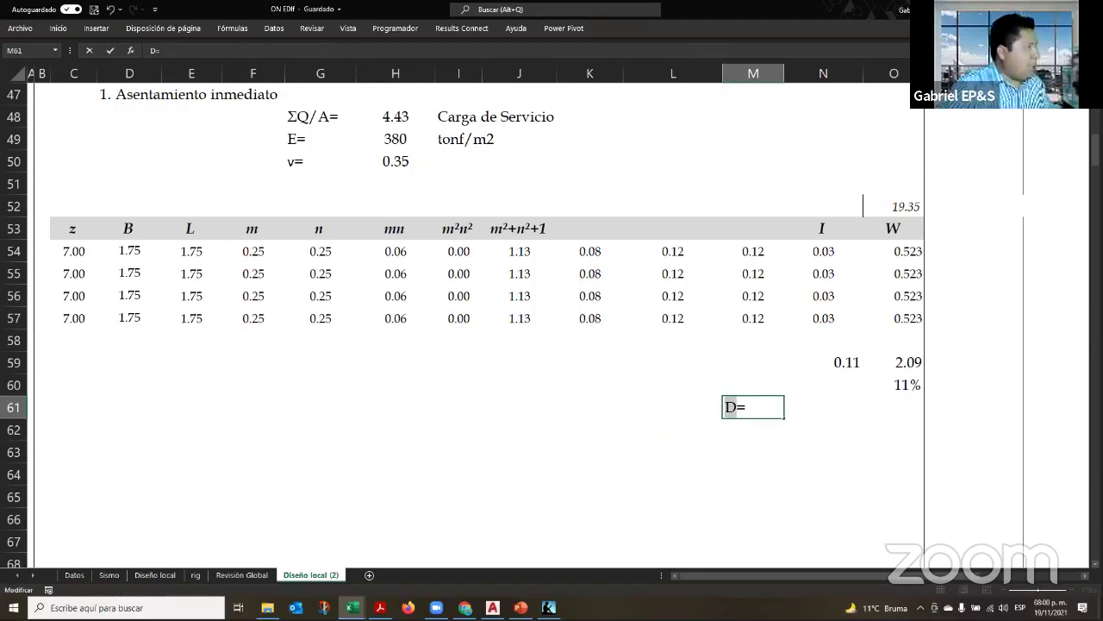
# Replace the D in the M61 label with the Greek capital delta symbol Δ
pyautogui.click(58, 29)
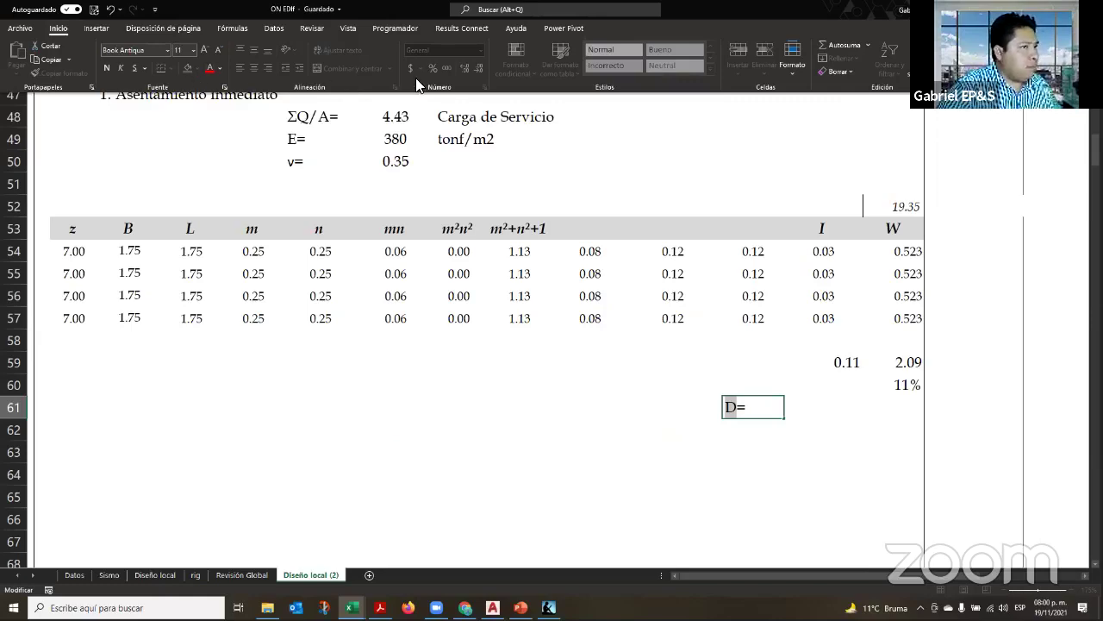
pyautogui.click(86, 29)
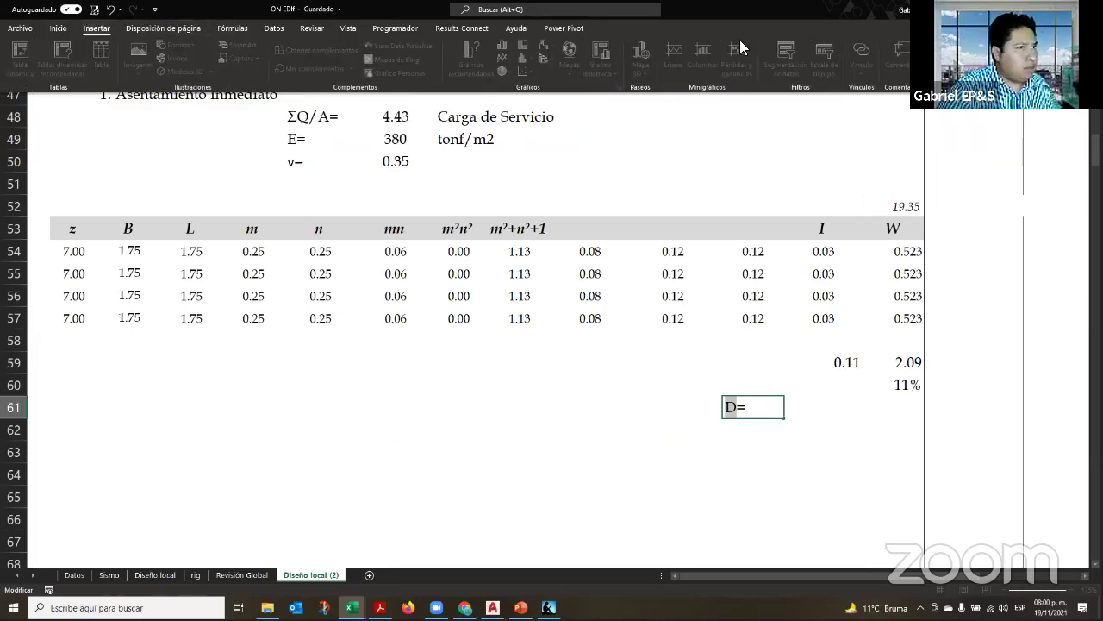
pyautogui.hotkey('alt', 'b')
pyautogui.press('s')
pyautogui.press('m')
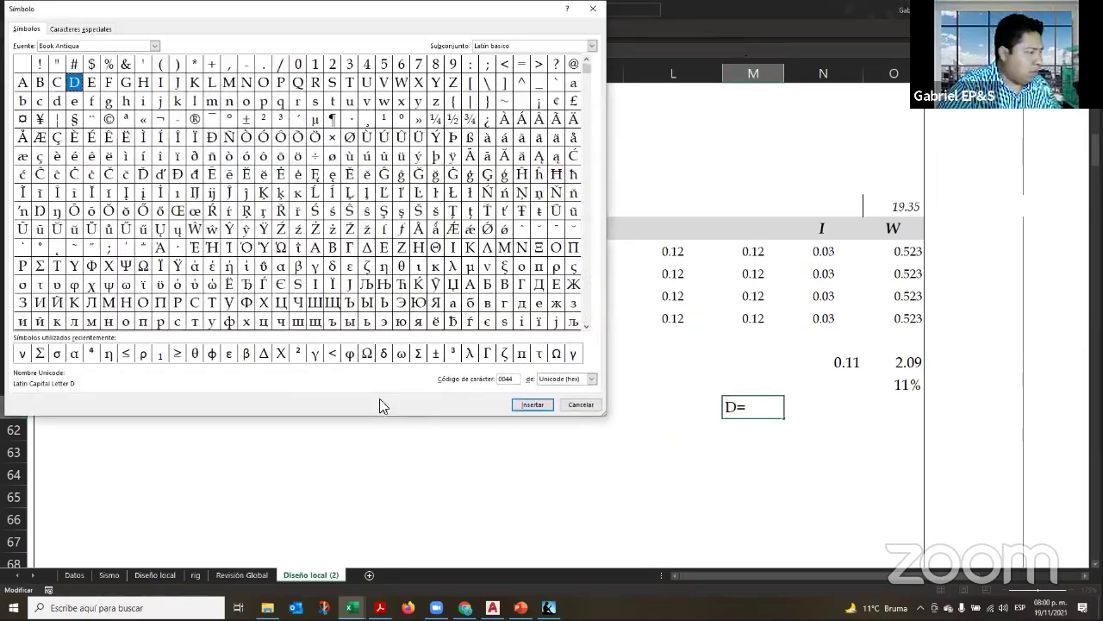
pyautogui.click(263, 352)
pyautogui.click(535, 406)
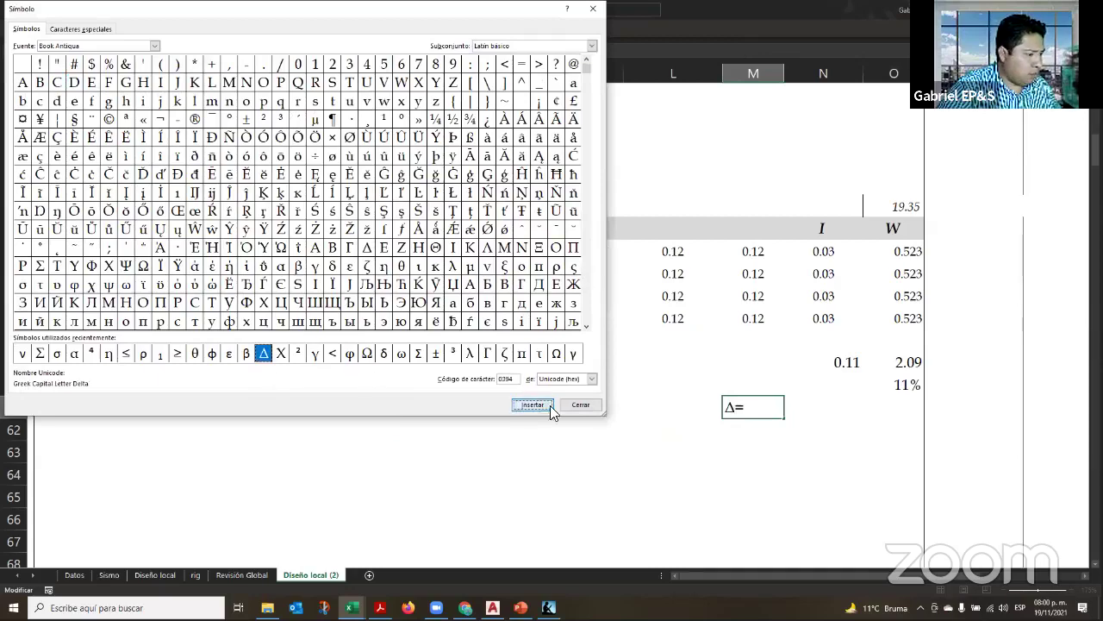
pyautogui.press('Escape')
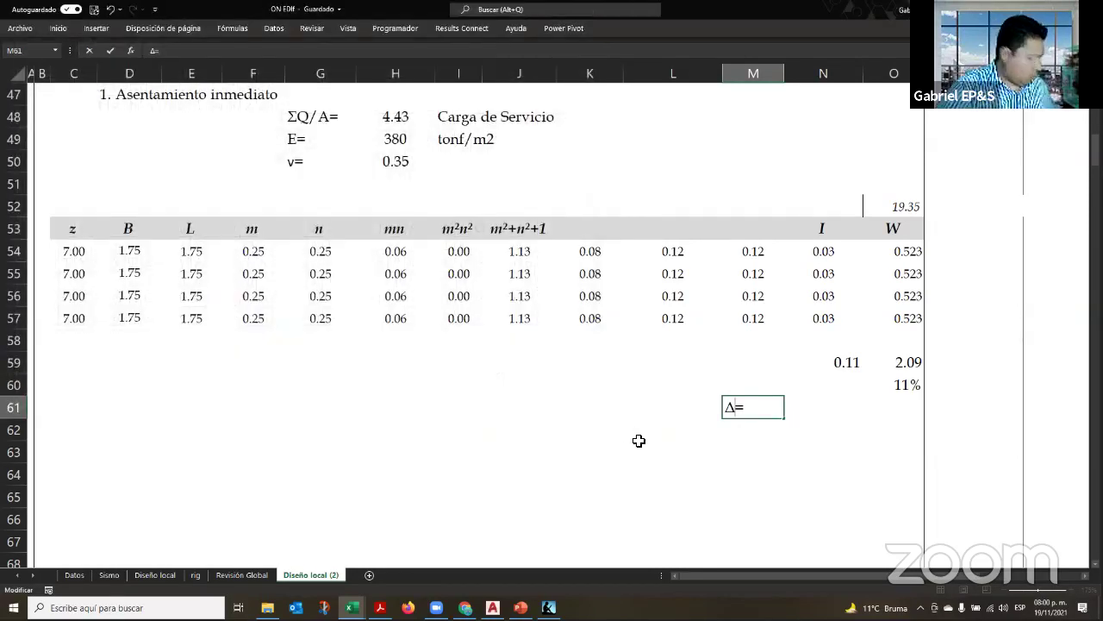
# Add a lowercase z after the delta so the M61 label reads Δz=
pyautogui.write('Z')
pyautogui.hotkey('shift', 'Left')
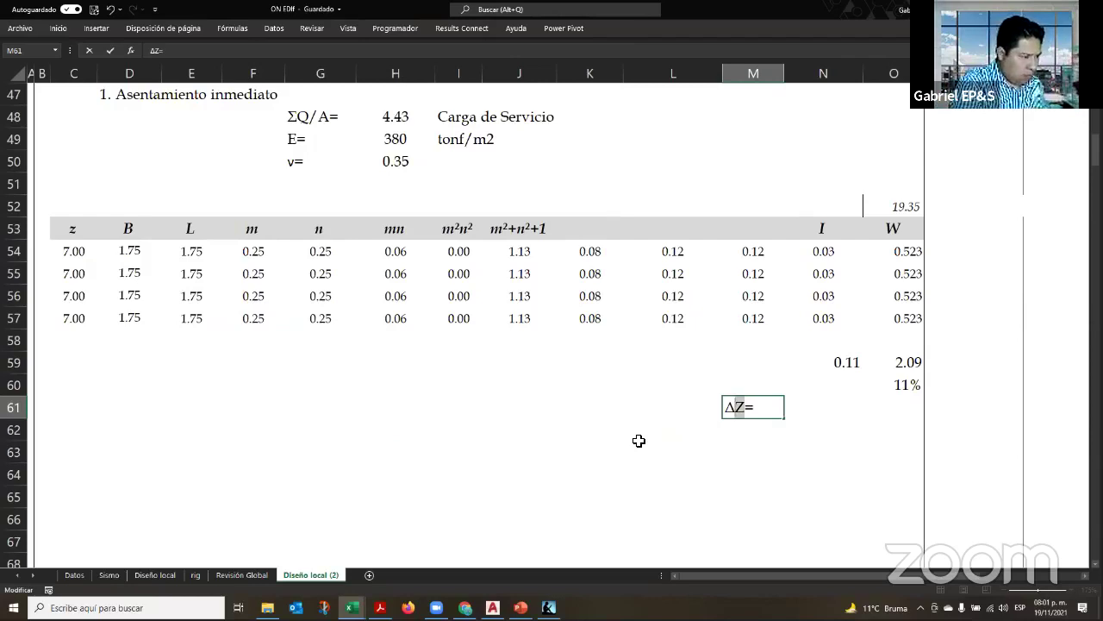
pyautogui.write('z')
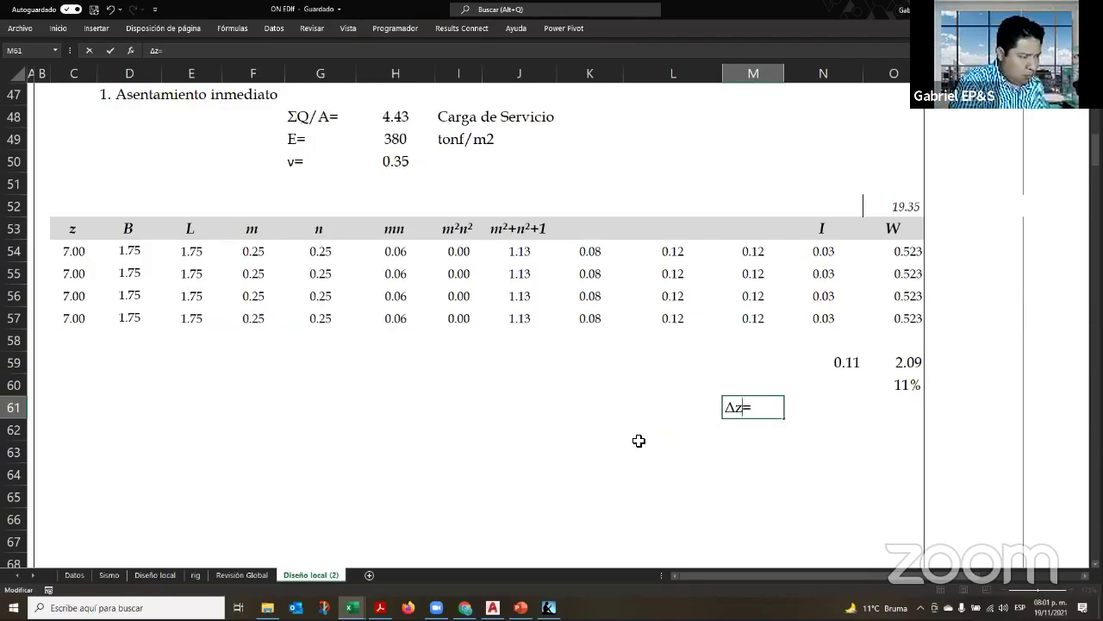
pyautogui.press('Return')
pyautogui.press('Up')
pyautogui.press('Right')
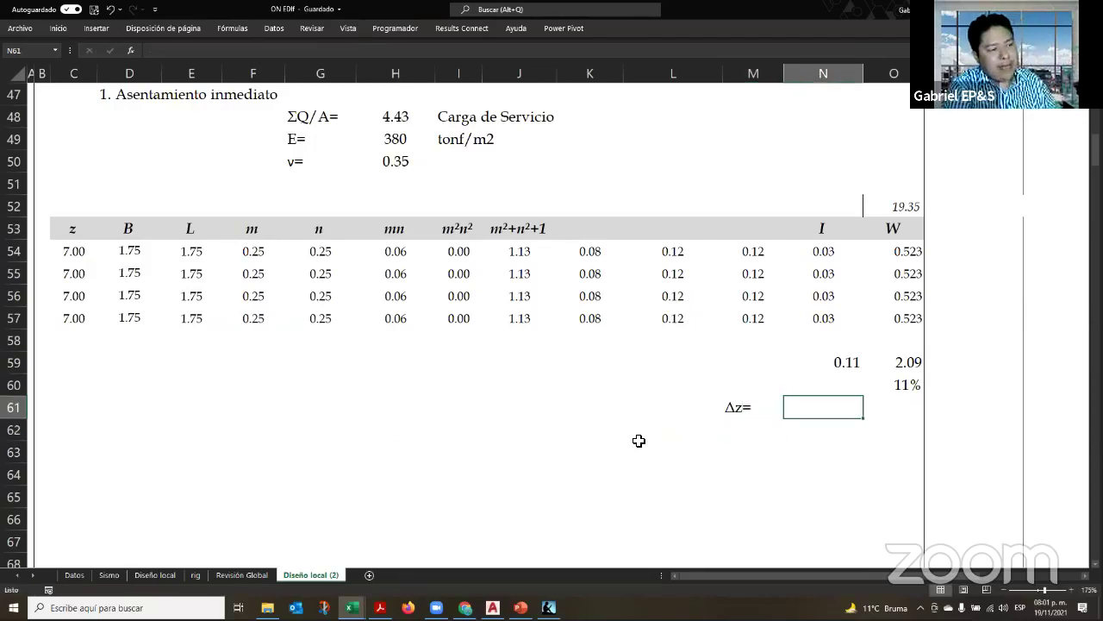
pyautogui.write('+')
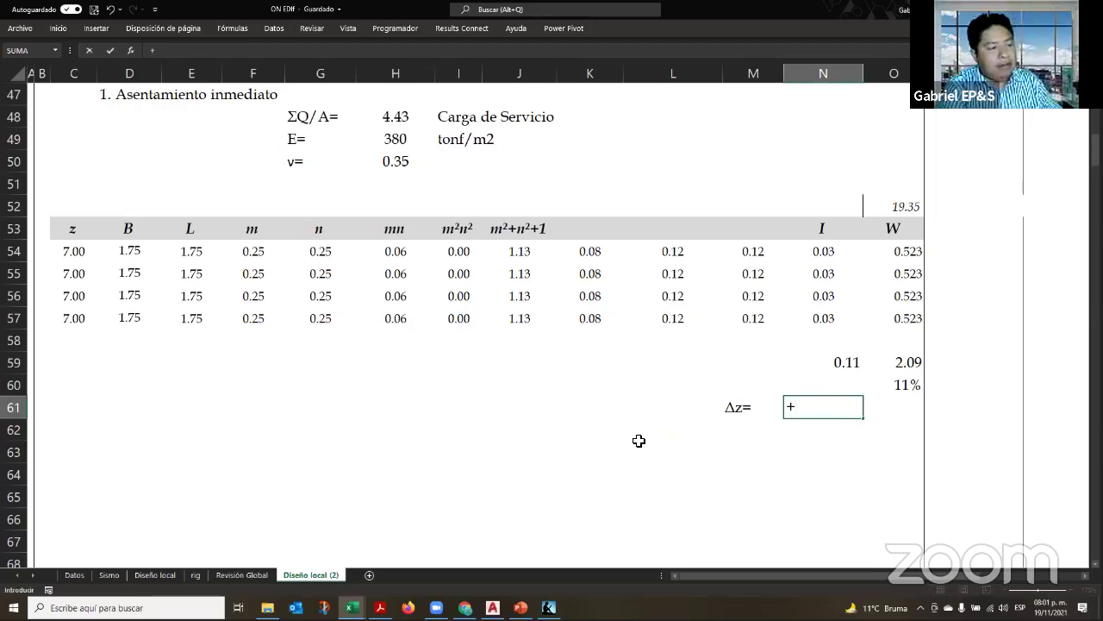
pyautogui.press('Escape')
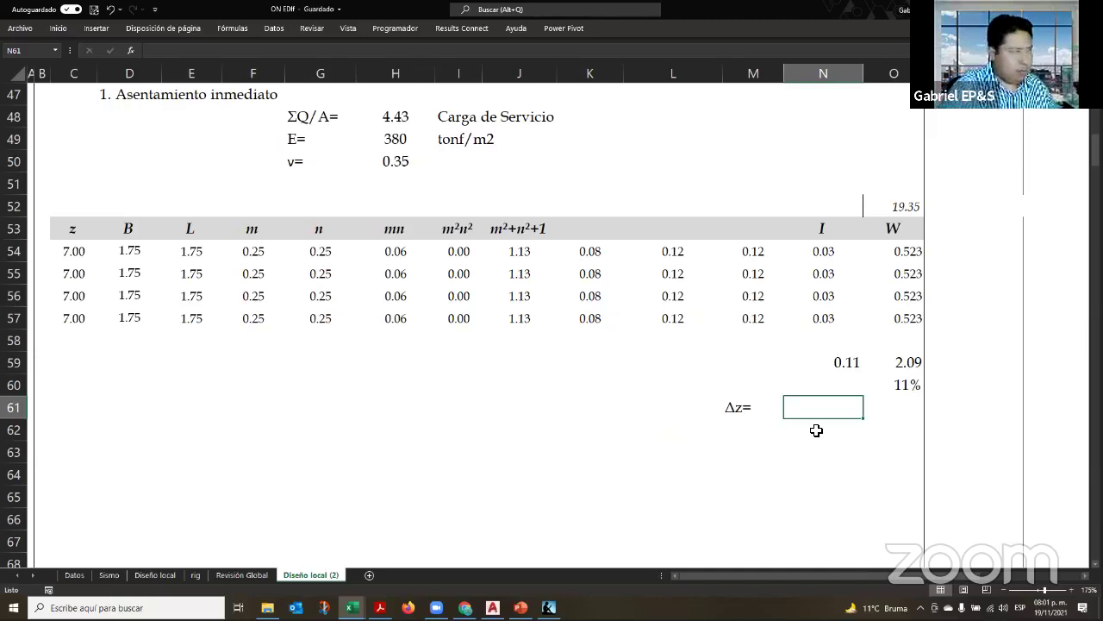
# Switch to the foundation design PDF in Acrobat Reader and snip the Δρ formula from the Asentamientos Inmediatos slide
pyautogui.click(519, 607)
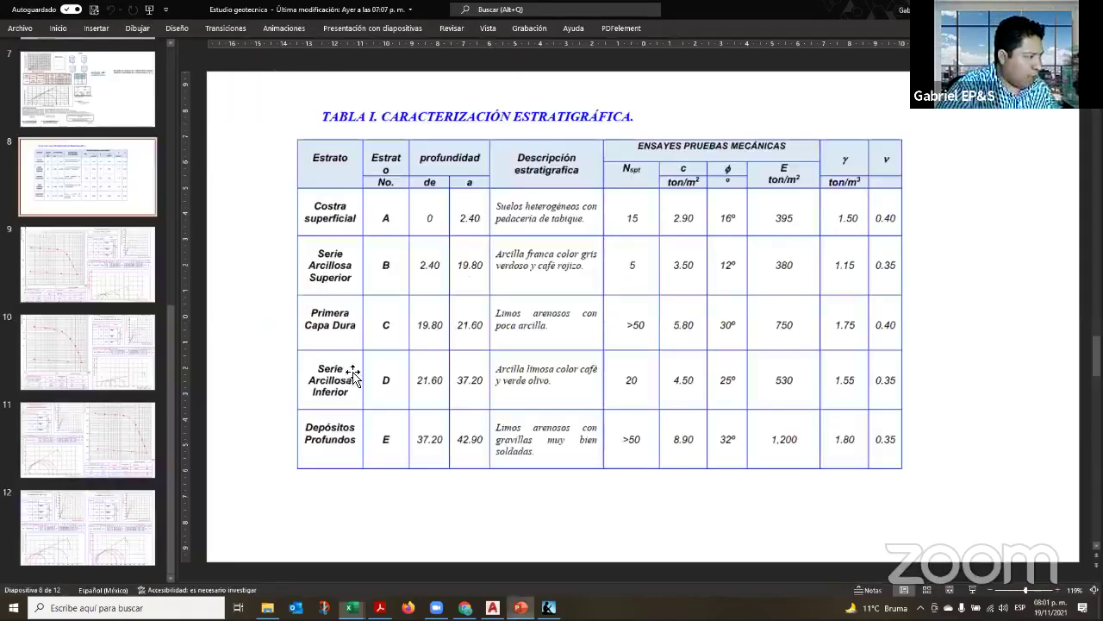
pyautogui.click(379, 606)
pyautogui.scroll(-5, 443, 498)
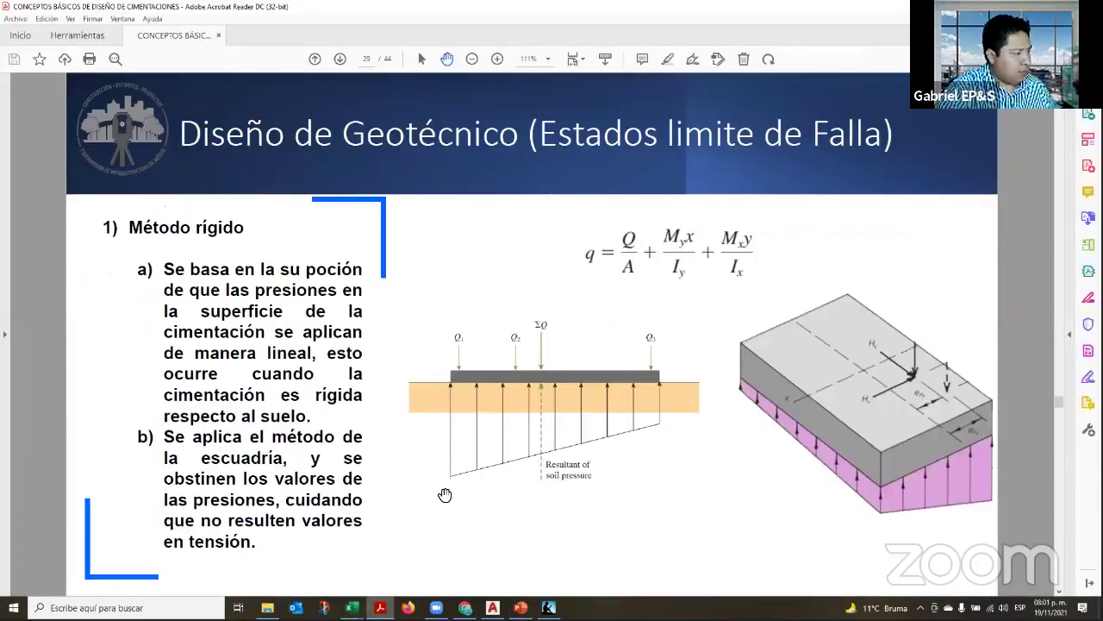
pyautogui.scroll(-6, 444, 494)
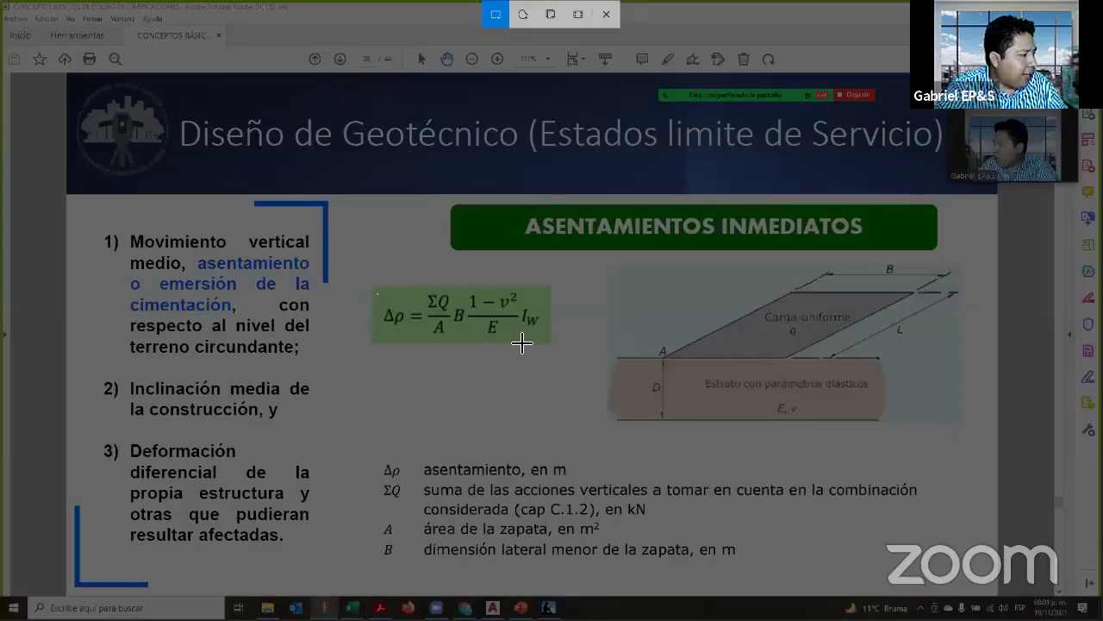
pyautogui.moveTo(521, 343); pyautogui.dragTo(540, 337)
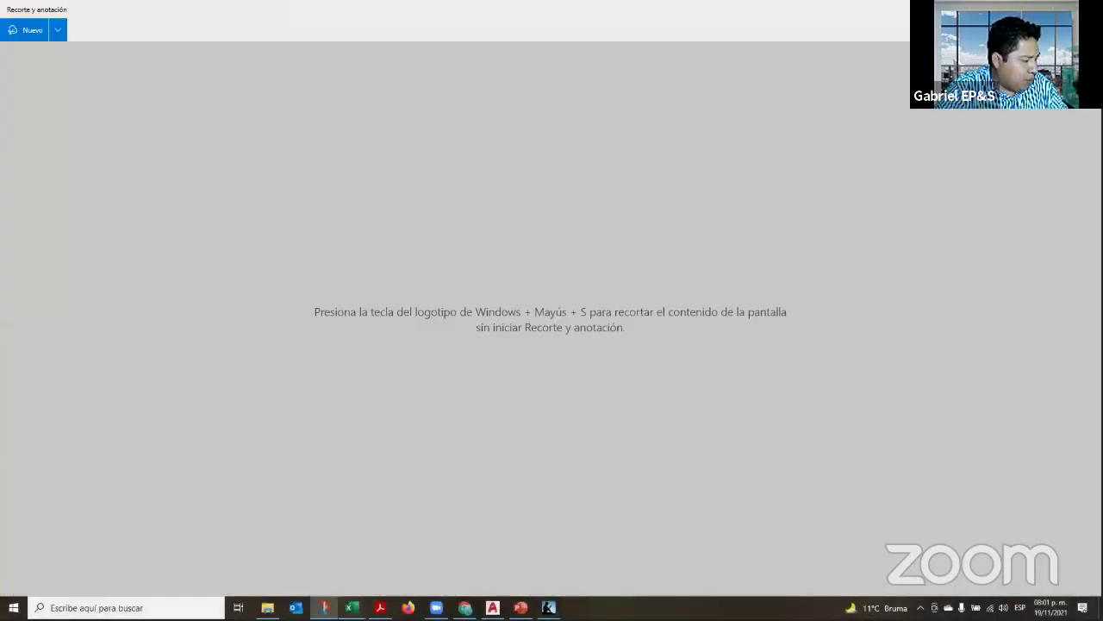
# Return to the Excel workbook, paste the formula image and place it over C59:H63, below the influence table
pyautogui.click(351, 606)
pyautogui.scroll(-3, 598, 333)
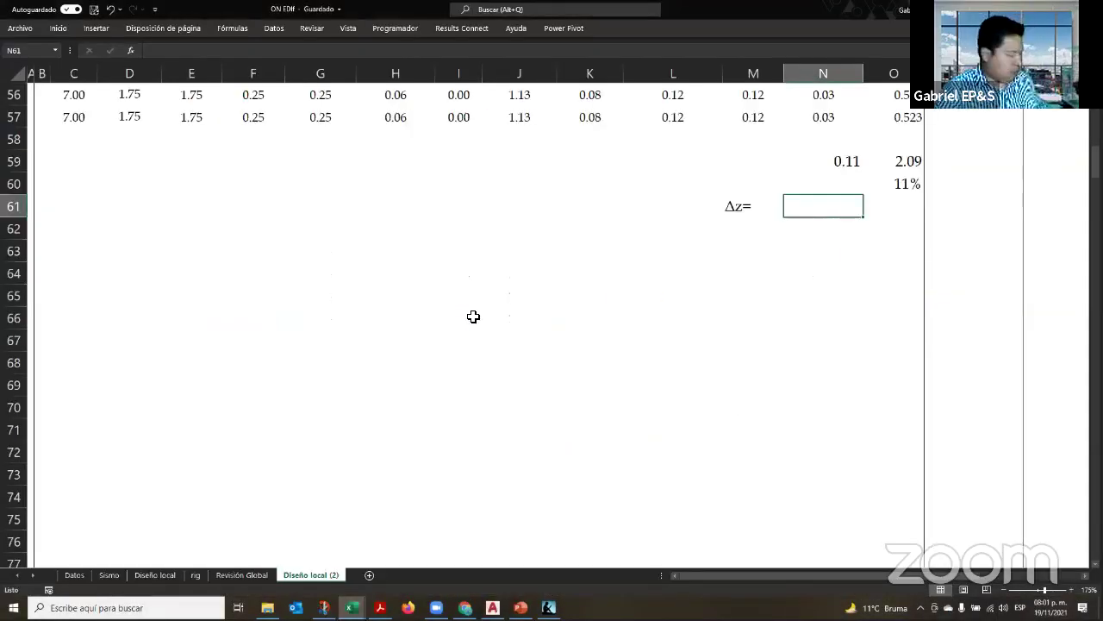
pyautogui.hotkey('ctrl', 'v')
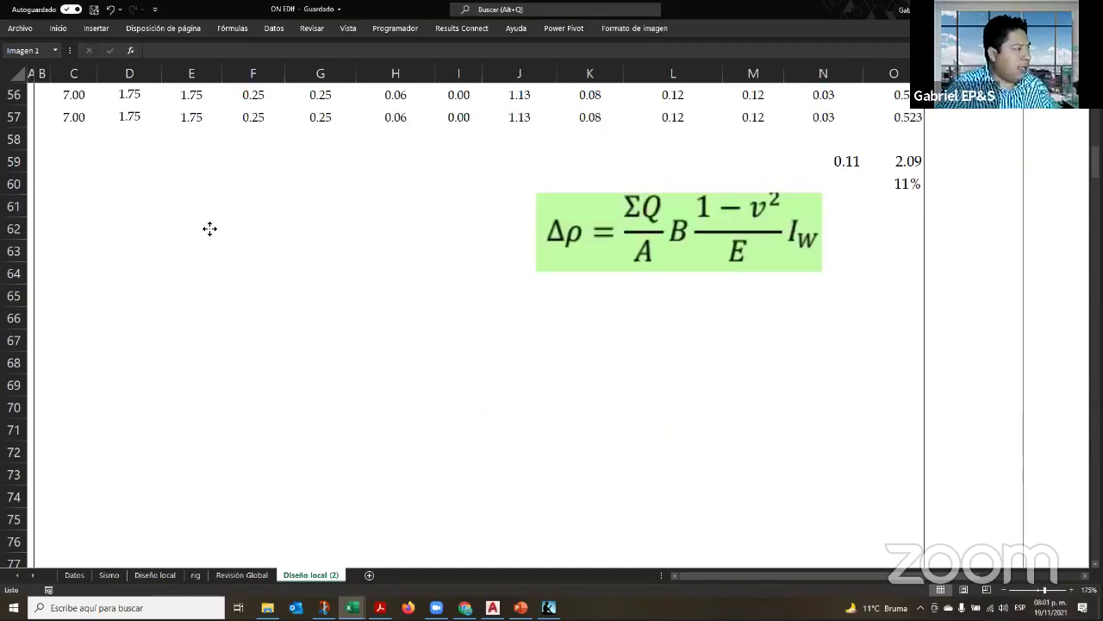
pyautogui.moveTo(215, 251); pyautogui.dragTo(215, 251)
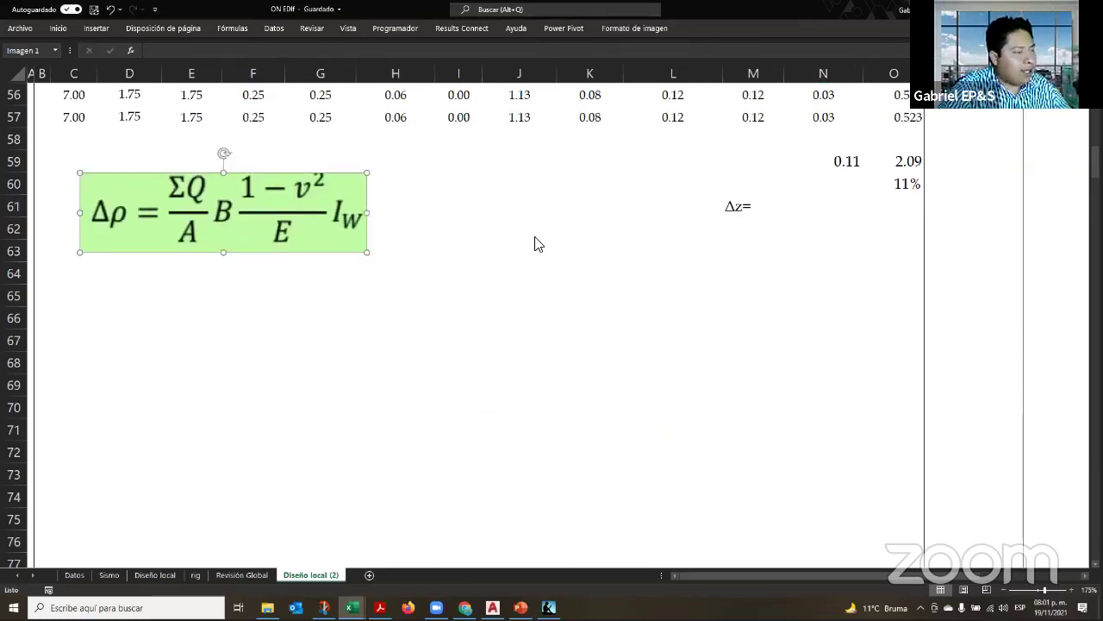
# Handwrite the settlement formula's units over the sheet below Δz: F over L² times L, divided by F over L²
pyautogui.moveTo(498, 305); pyautogui.dragTo(886, 322)
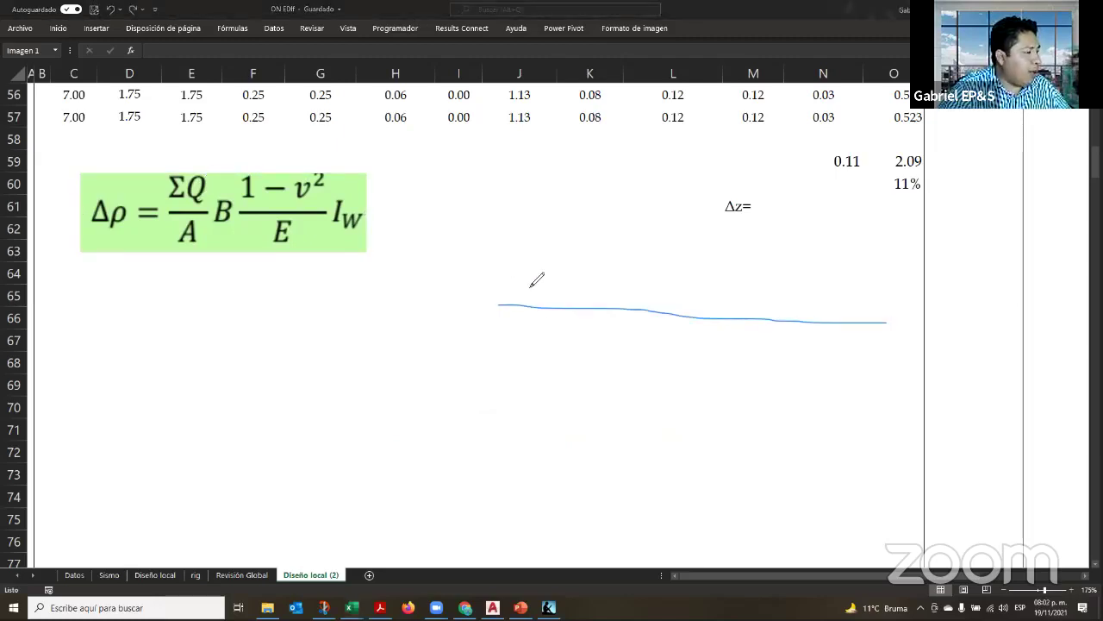
pyautogui.moveTo(523, 267)
pyautogui.mouseDown()
pyautogui.moveTo(524, 307)
pyautogui.moveTo(530, 267)
pyautogui.moveTo(534, 287)
pyautogui.mouseUp()
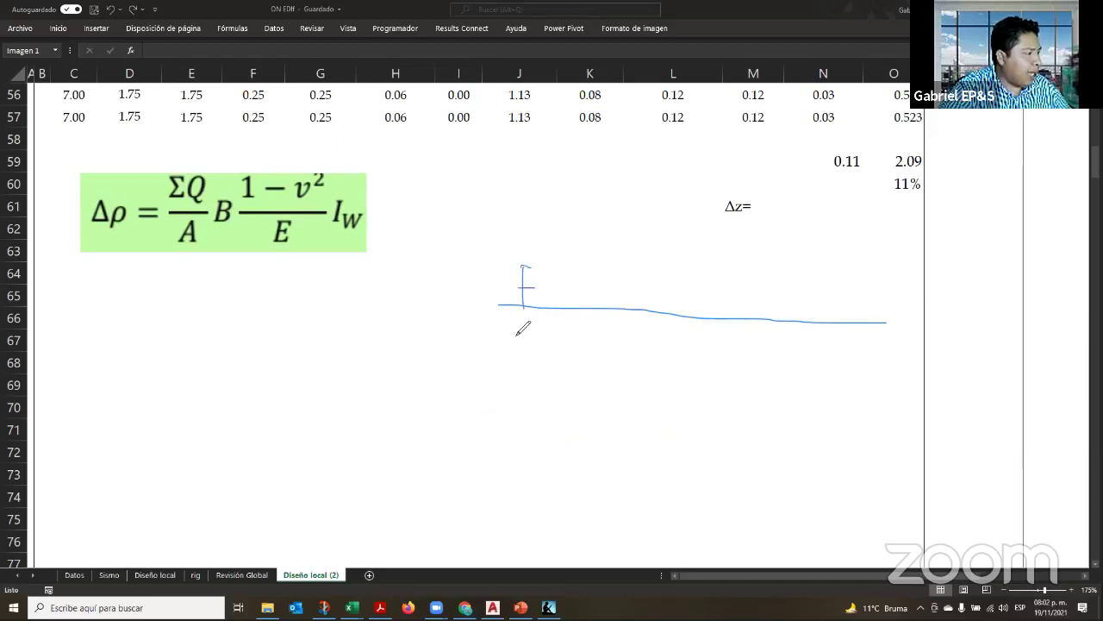
pyautogui.moveTo(516, 329)
pyautogui.mouseDown()
pyautogui.moveTo(515, 360)
pyautogui.moveTo(533, 359)
pyautogui.mouseUp()
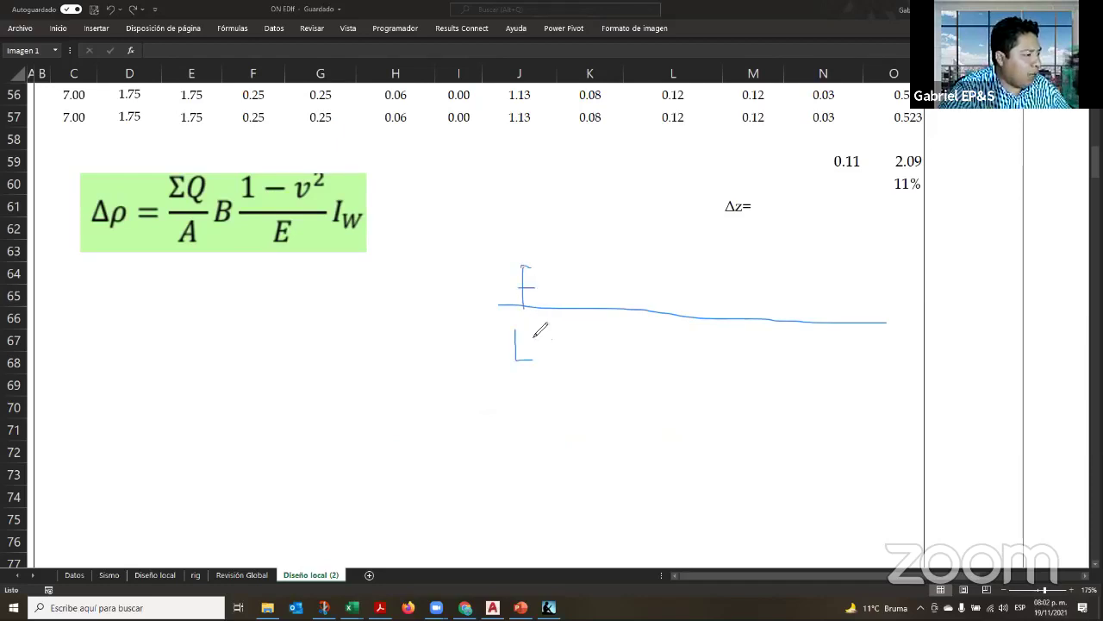
pyautogui.moveTo(529, 322); pyautogui.dragTo(562, 337)
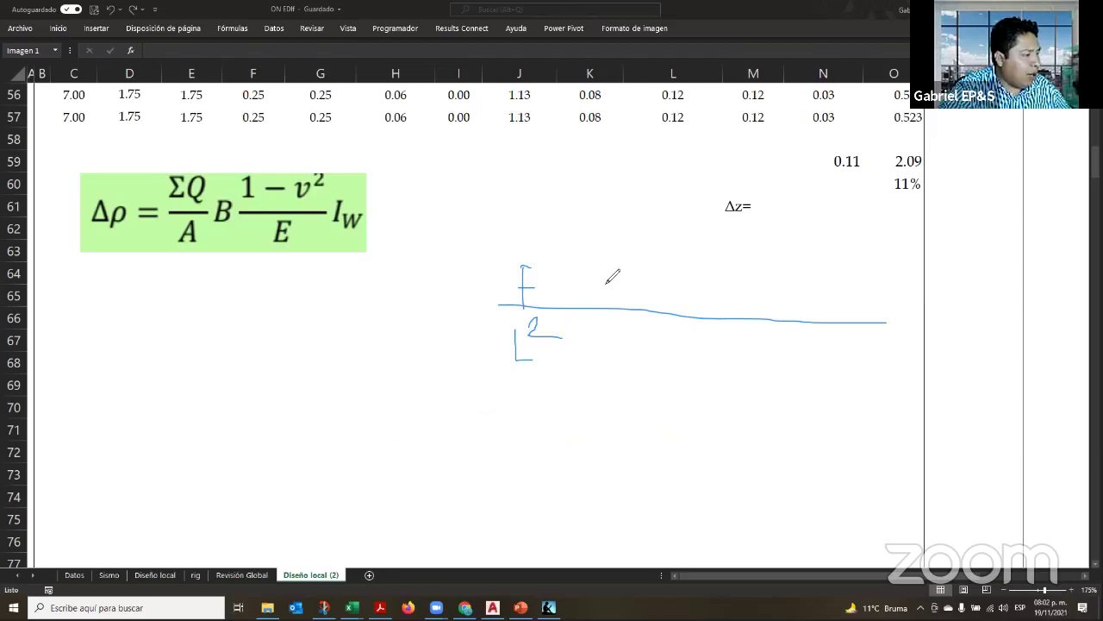
pyautogui.moveTo(605, 273)
pyautogui.mouseDown()
pyautogui.moveTo(605, 301)
pyautogui.moveTo(616, 302)
pyautogui.mouseUp()
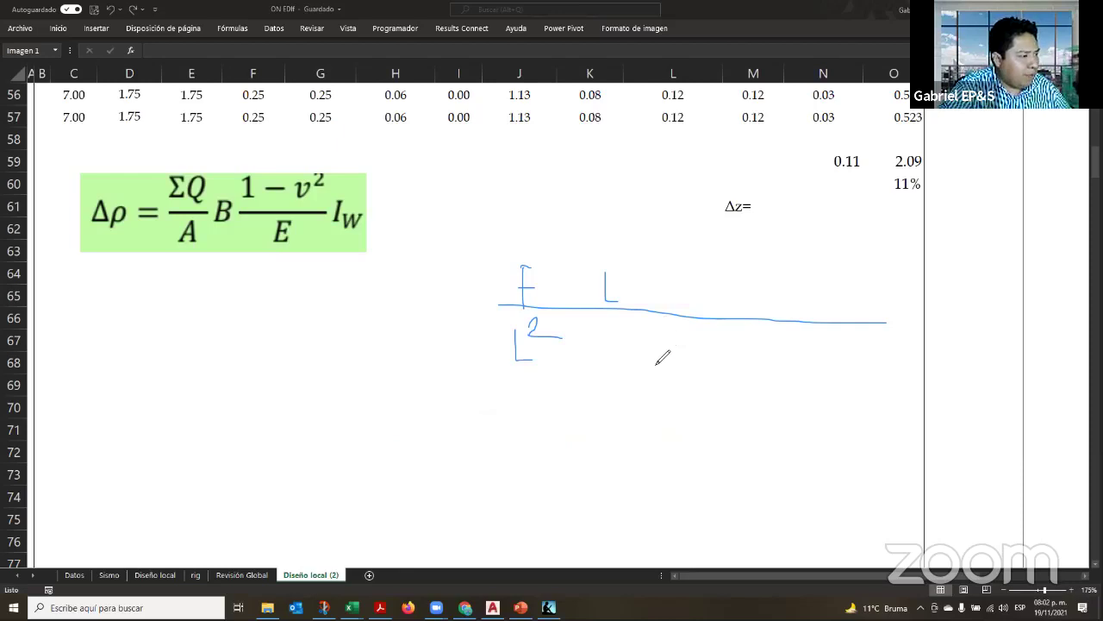
pyautogui.moveTo(652, 326)
pyautogui.mouseDown()
pyautogui.moveTo(652, 355)
pyautogui.moveTo(665, 329)
pyautogui.moveTo(662, 345)
pyautogui.moveTo(681, 368)
pyautogui.moveTo(670, 418)
pyautogui.moveTo(669, 402)
pyautogui.mouseUp()
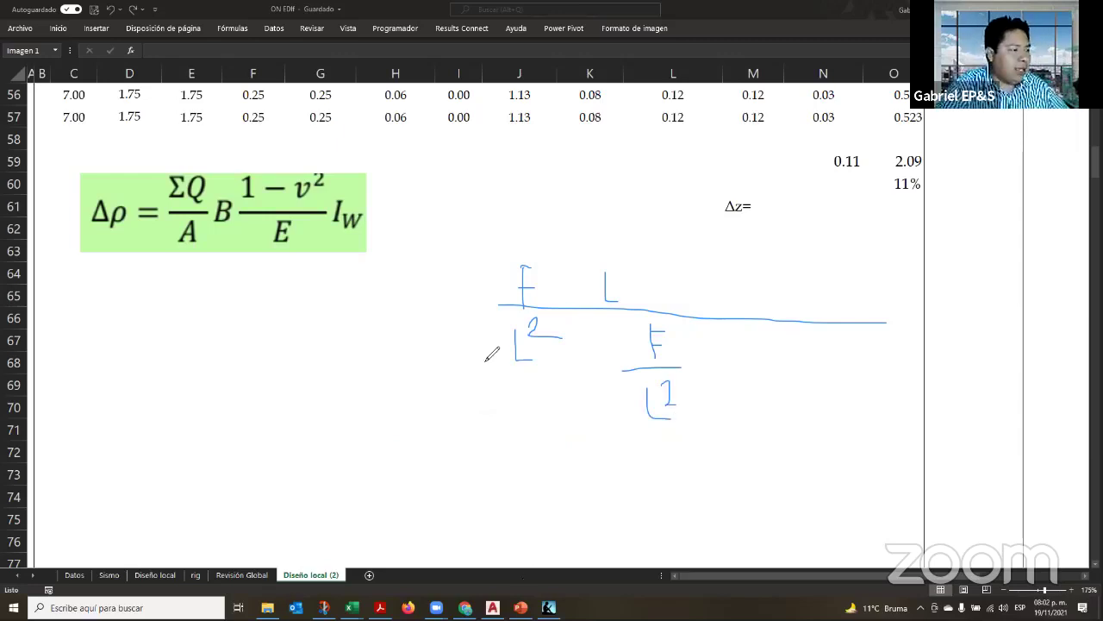
# Strike out the cancelling L² and F terms in the handwritten unit check, erase the annotations and leave drawing mode
pyautogui.moveTo(449, 376); pyautogui.dragTo(567, 318)
pyautogui.moveTo(603, 441); pyautogui.dragTo(714, 383)
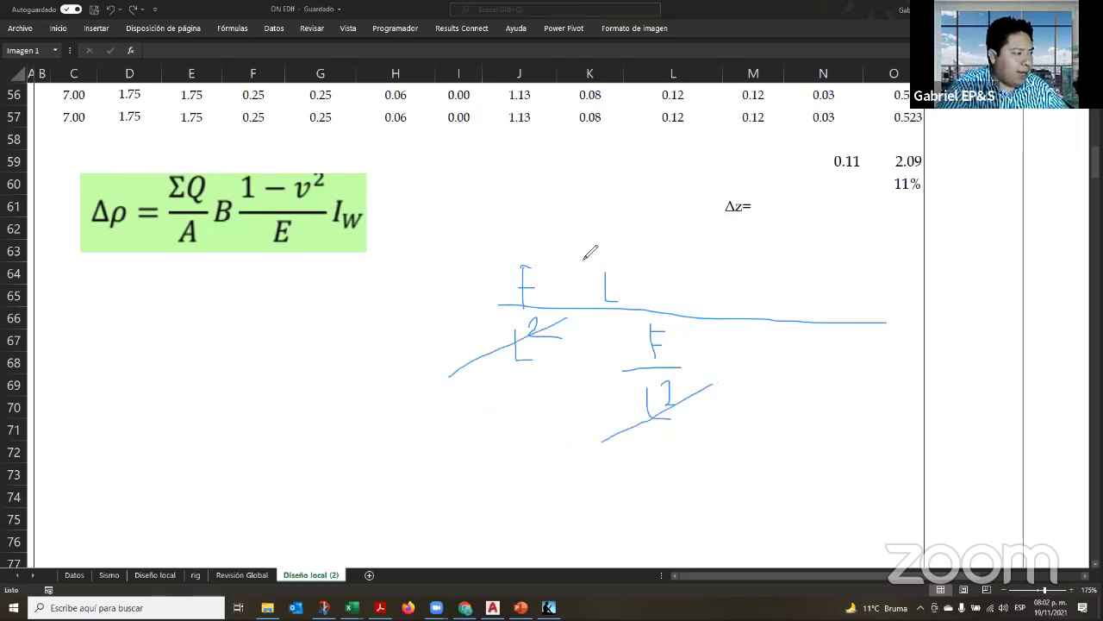
pyautogui.moveTo(495, 303); pyautogui.dragTo(581, 253)
pyautogui.moveTo(592, 379); pyautogui.dragTo(688, 333)
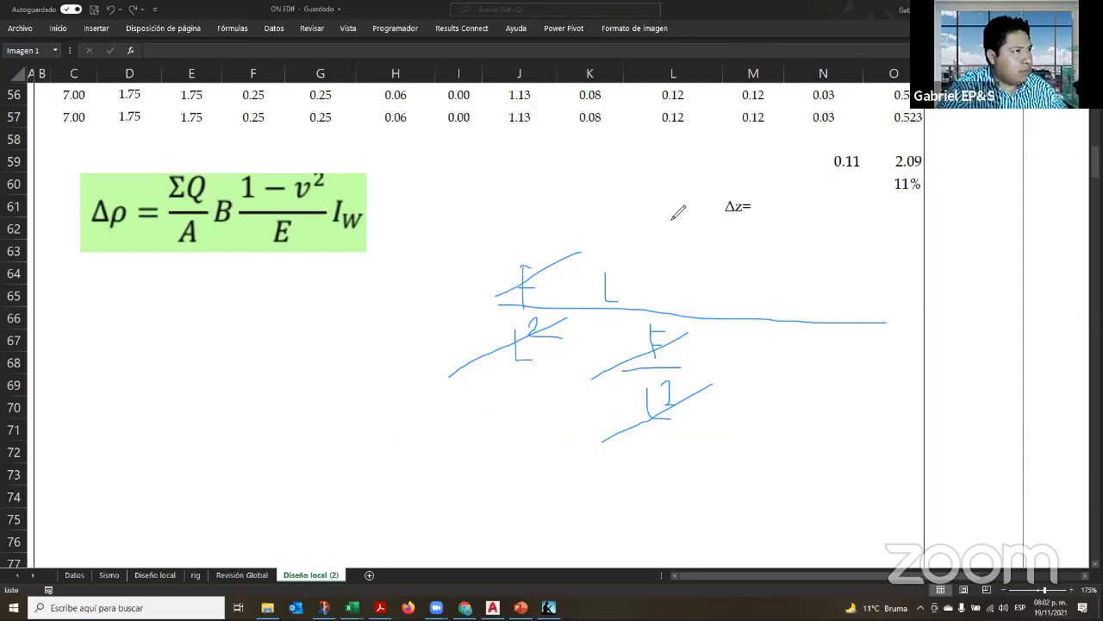
pyautogui.press('e')
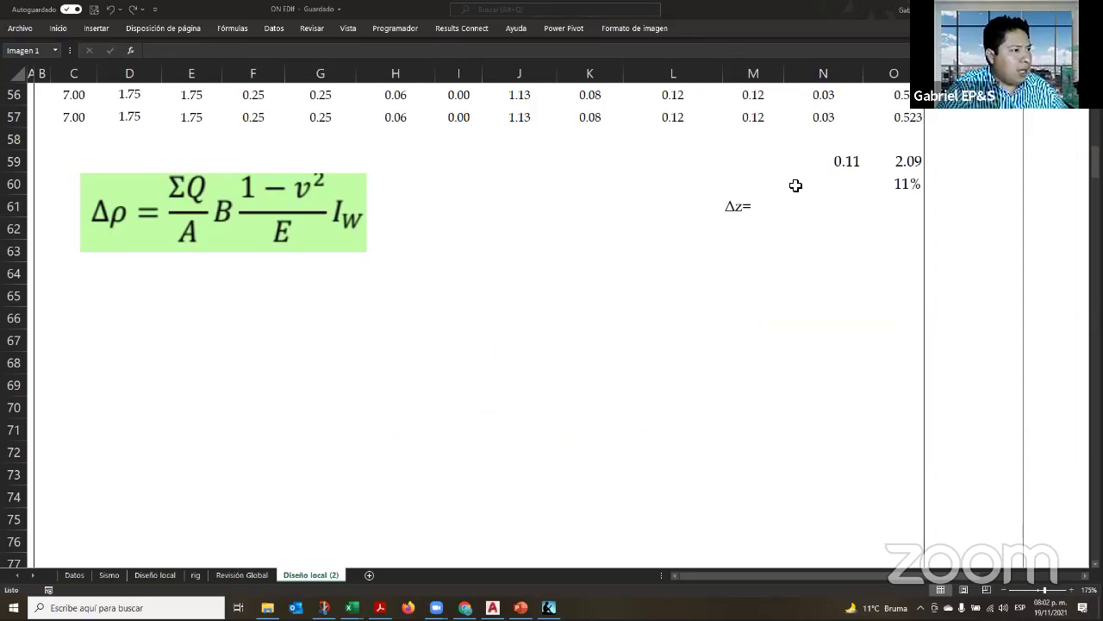
pyautogui.press('Escape')
# Start the Δz formula in N61 with the value in O52 multiplied by 3.5, as +(O52)*3.5*
pyautogui.scroll(3, 598, 239)
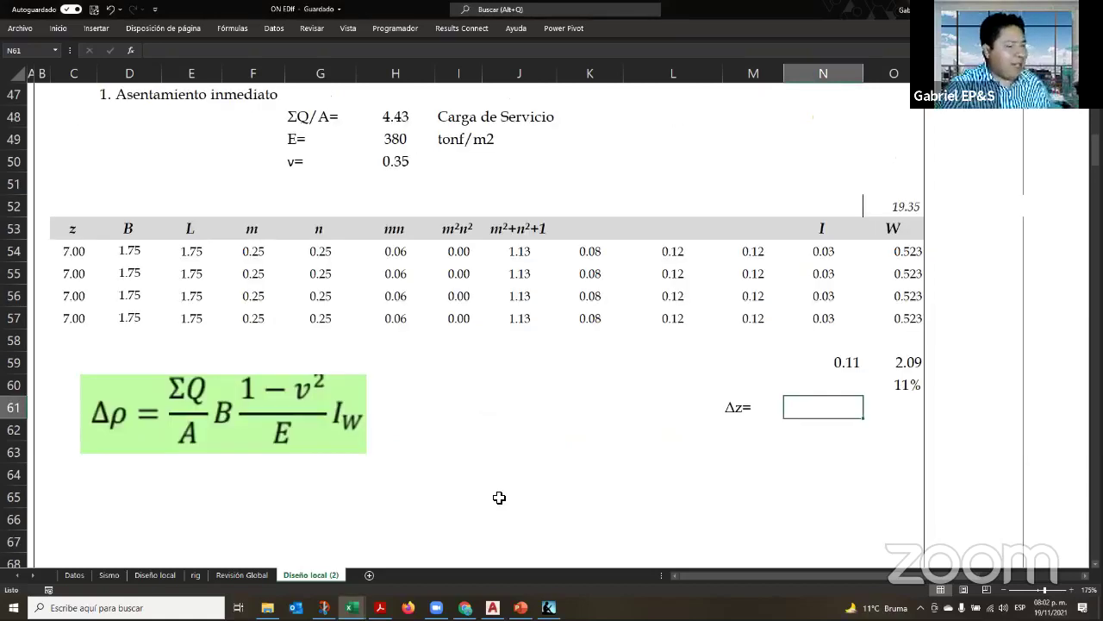
pyautogui.write('+')
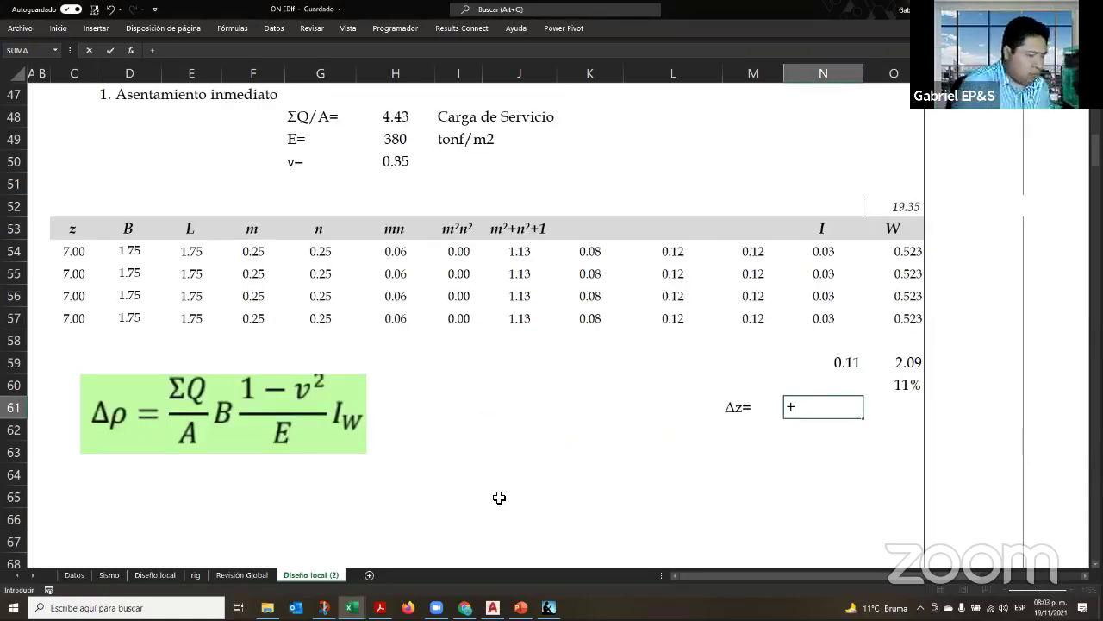
pyautogui.write('(')
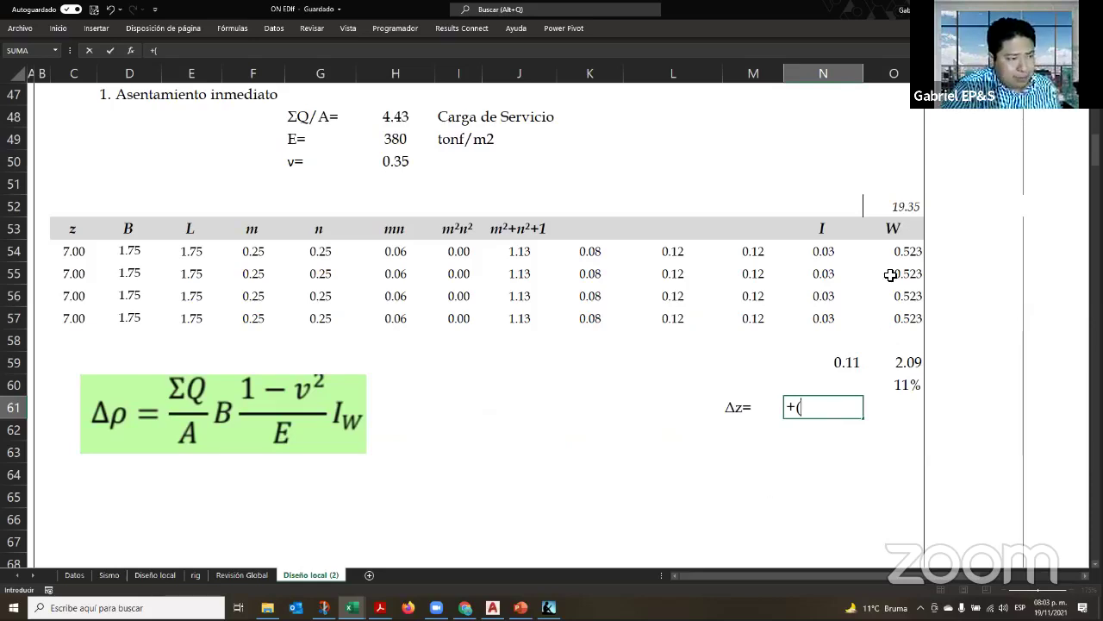
pyautogui.click(907, 207)
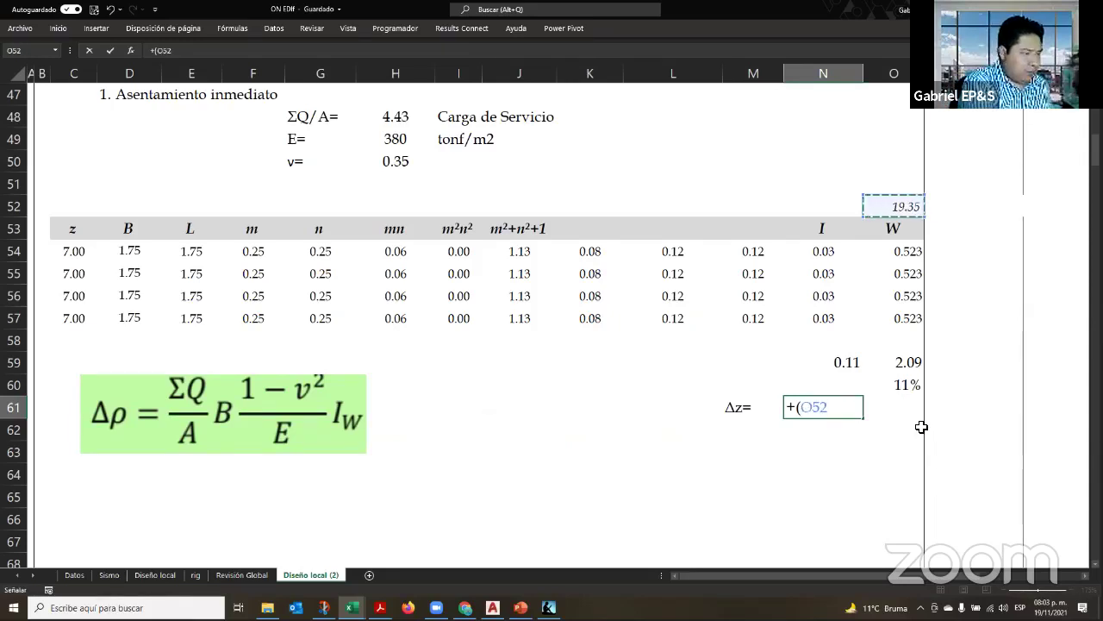
pyautogui.write(')')
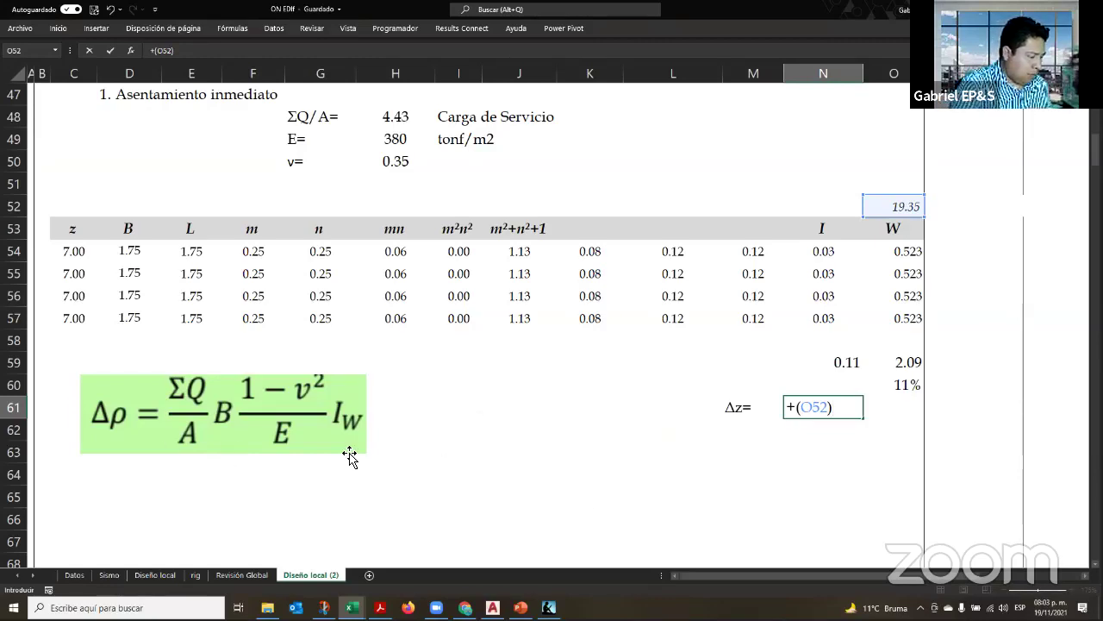
pyautogui.write('*')
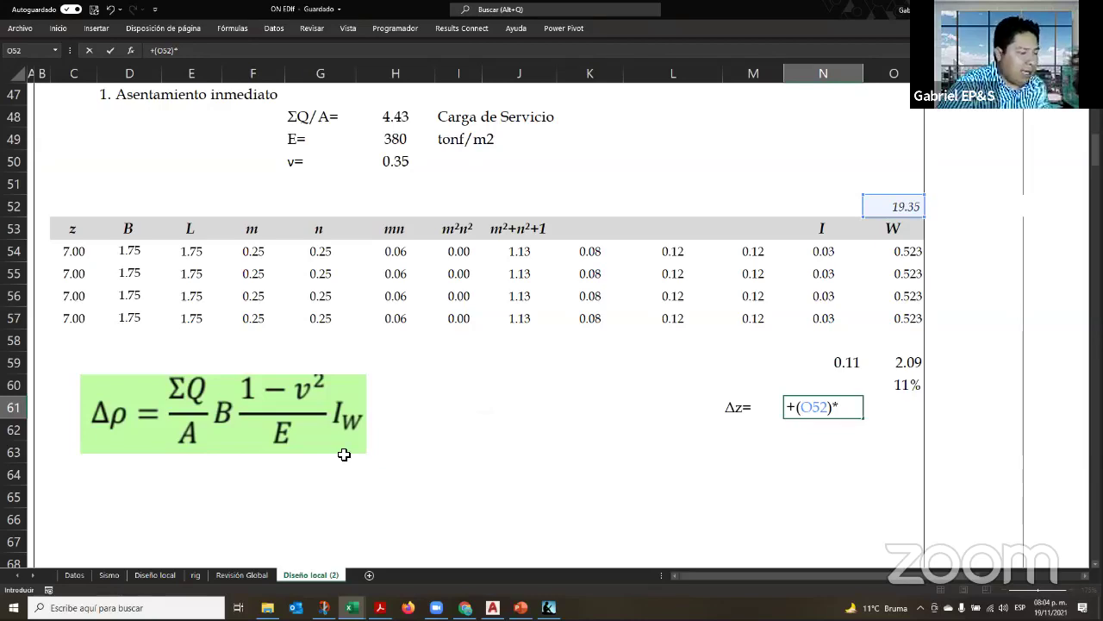
pyautogui.write('3.5')
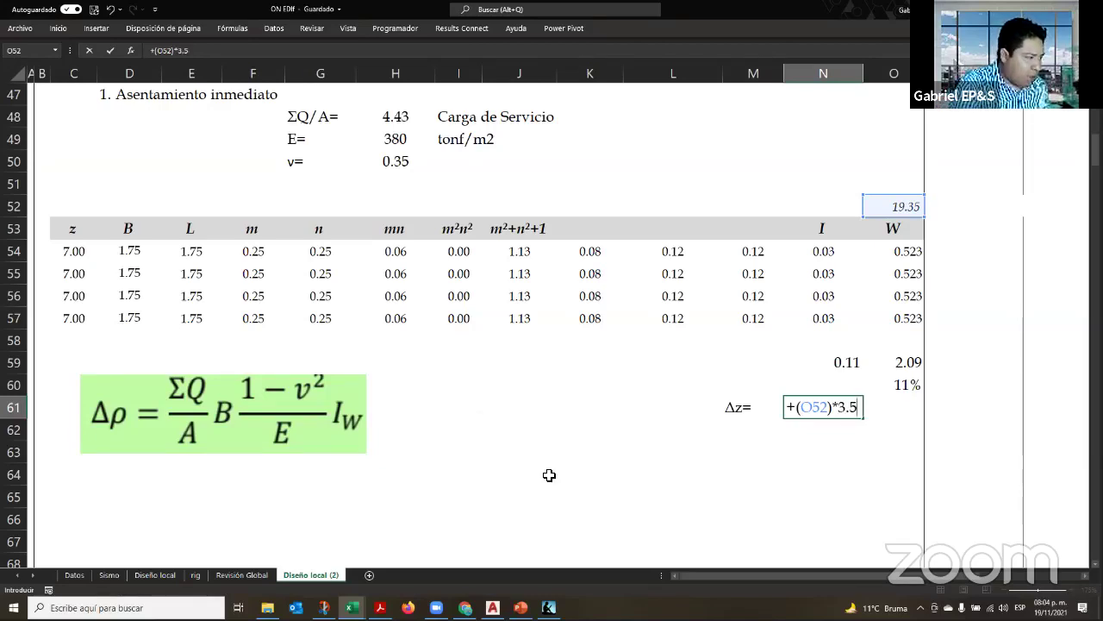
pyautogui.write('(')
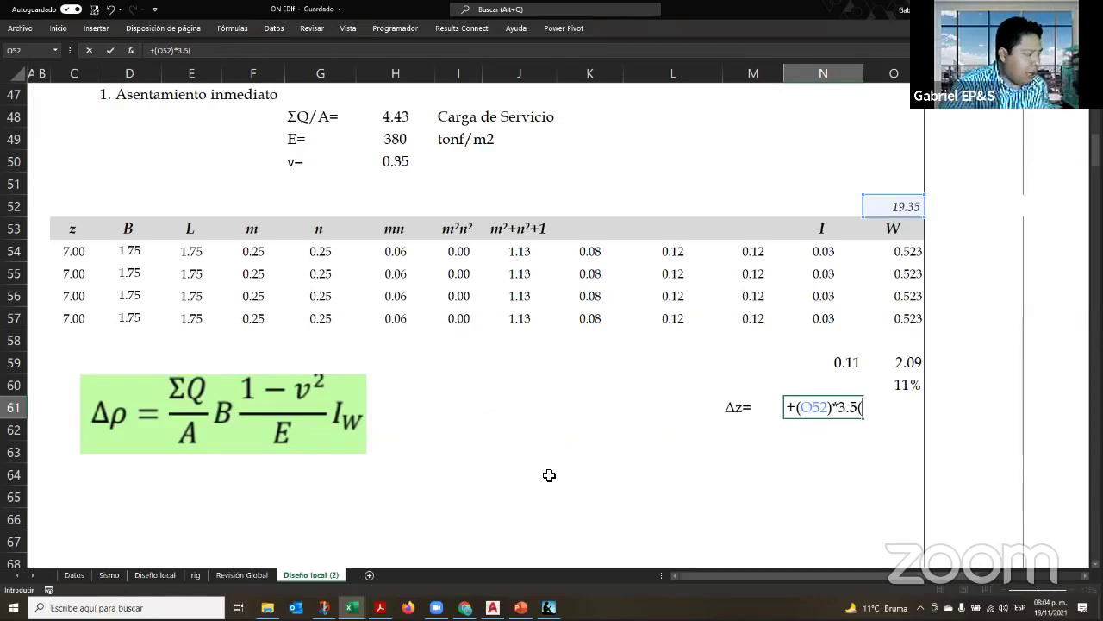
pyautogui.press('BackSpace')
pyautogui.write('*')
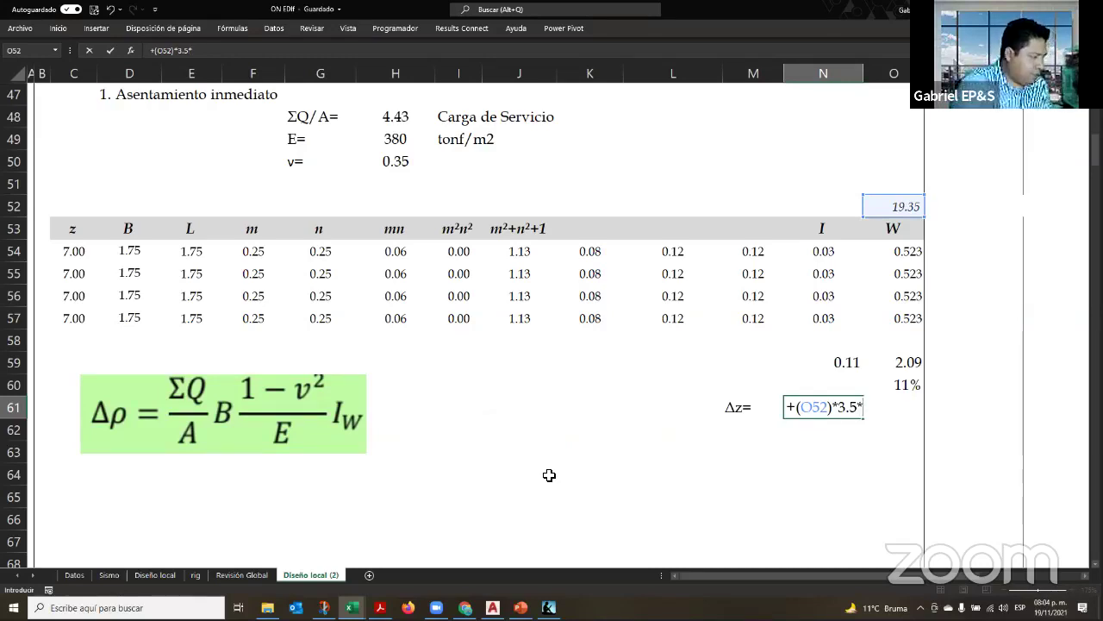
# Add the Poisson factor (1-H50^2) to the Δz formula in N61
pyautogui.write('(1')
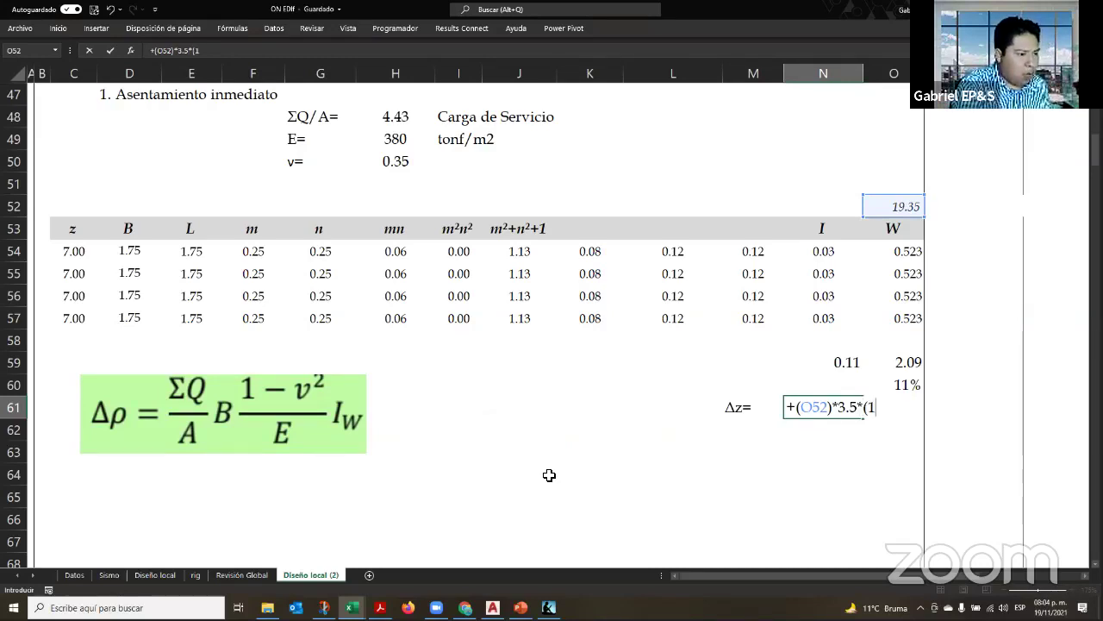
pyautogui.write('-')
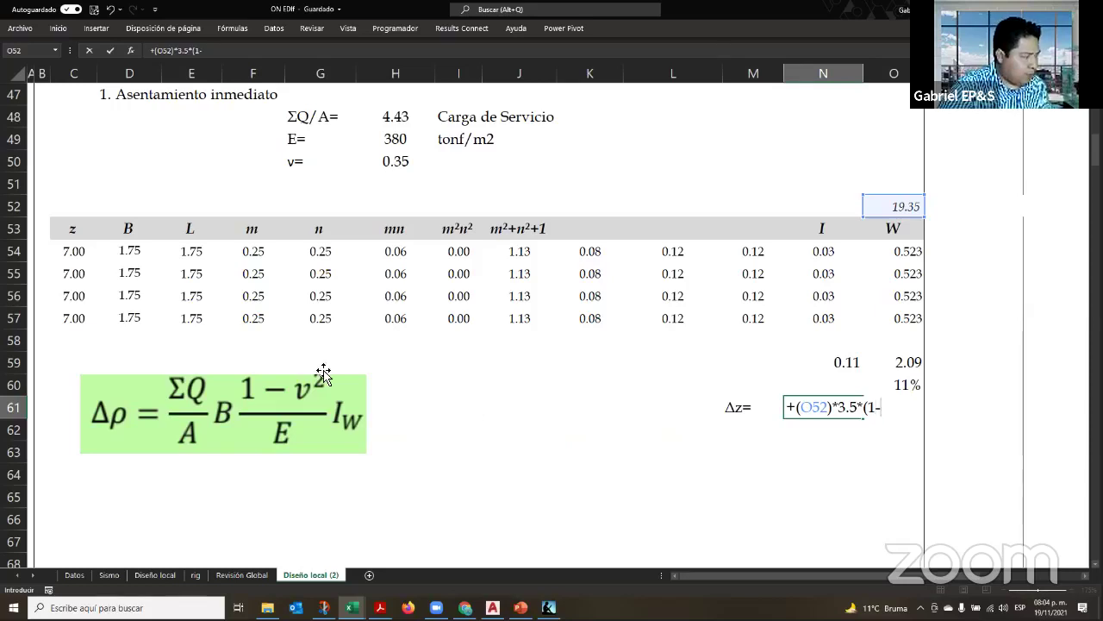
pyautogui.click(396, 163)
pyautogui.write('^2')
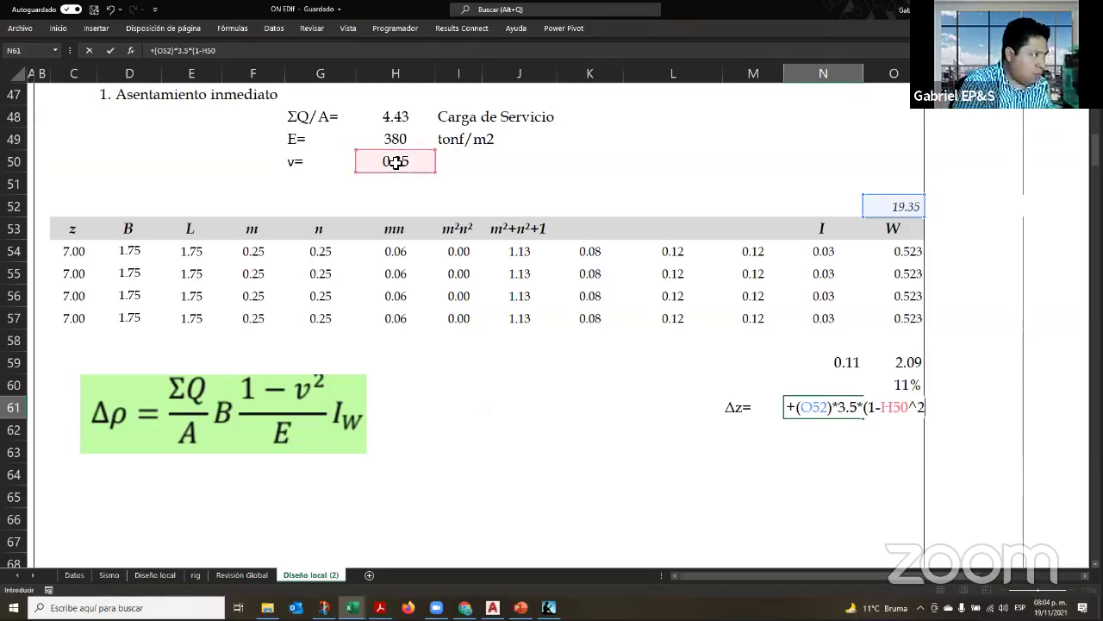
pyautogui.write(')')
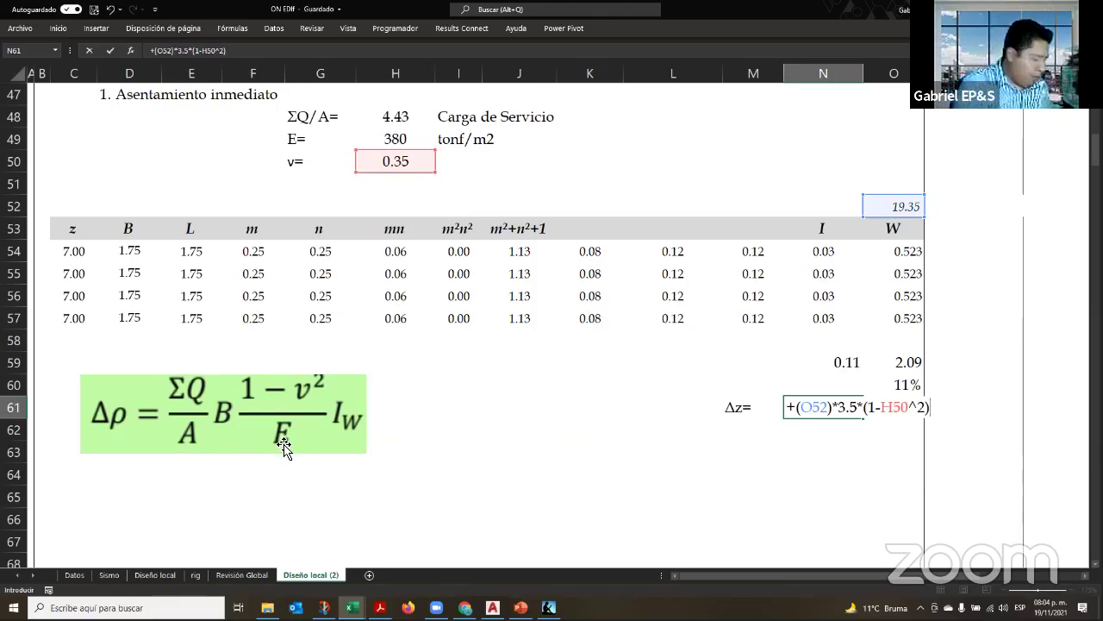
# Divide the N61 formula by the modulus E in H49, multiply it by the influence factor in N59 and enter it
pyautogui.write('/')
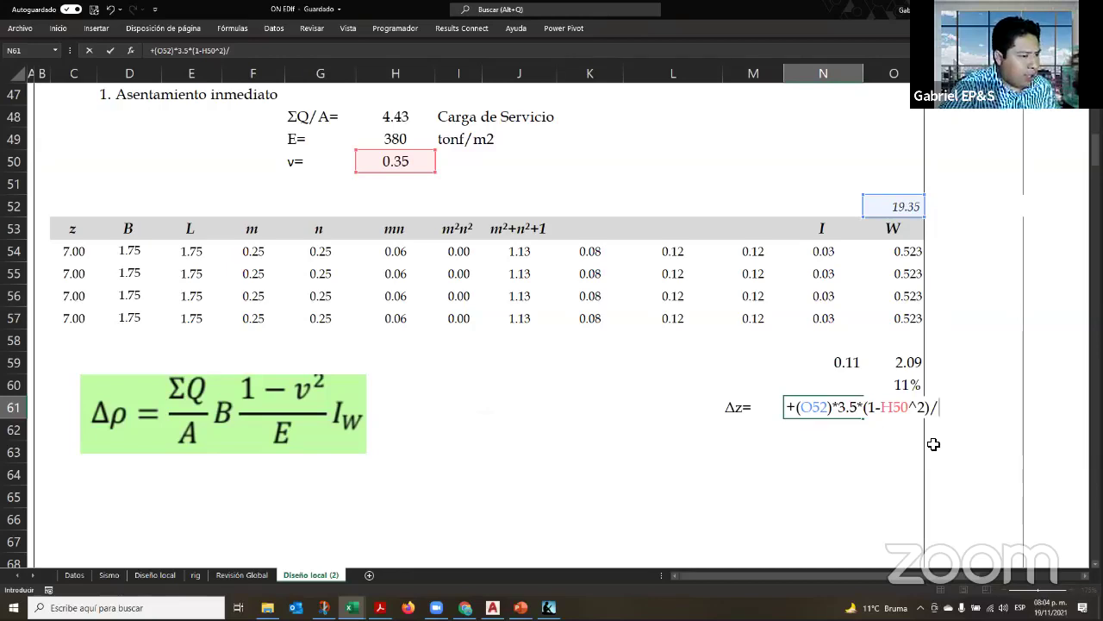
pyautogui.click(402, 140)
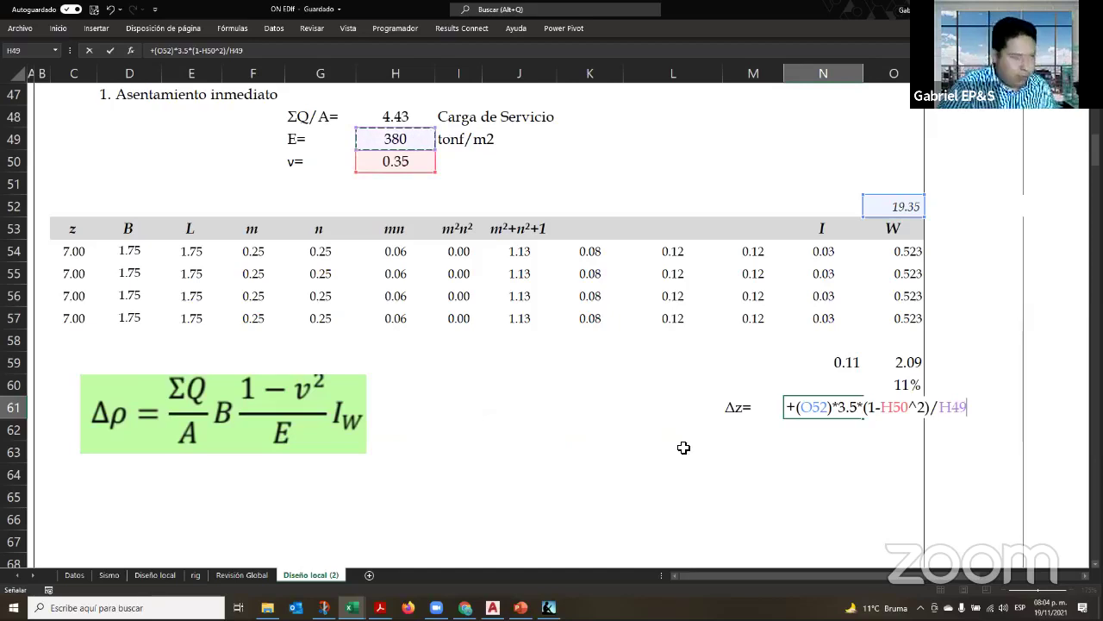
pyautogui.write('*')
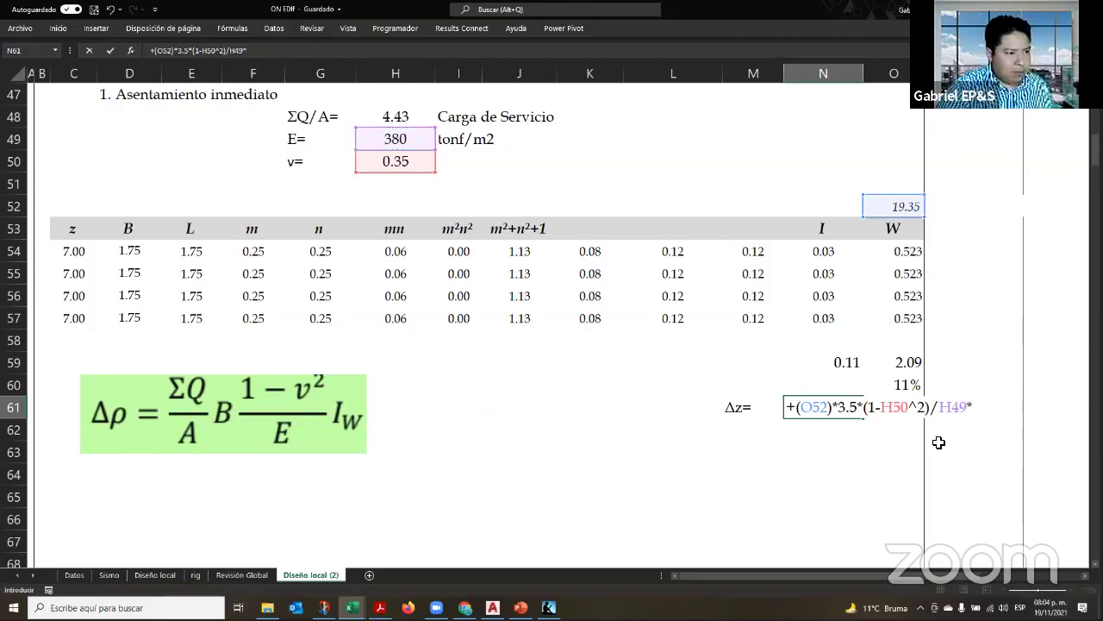
pyautogui.click(852, 362)
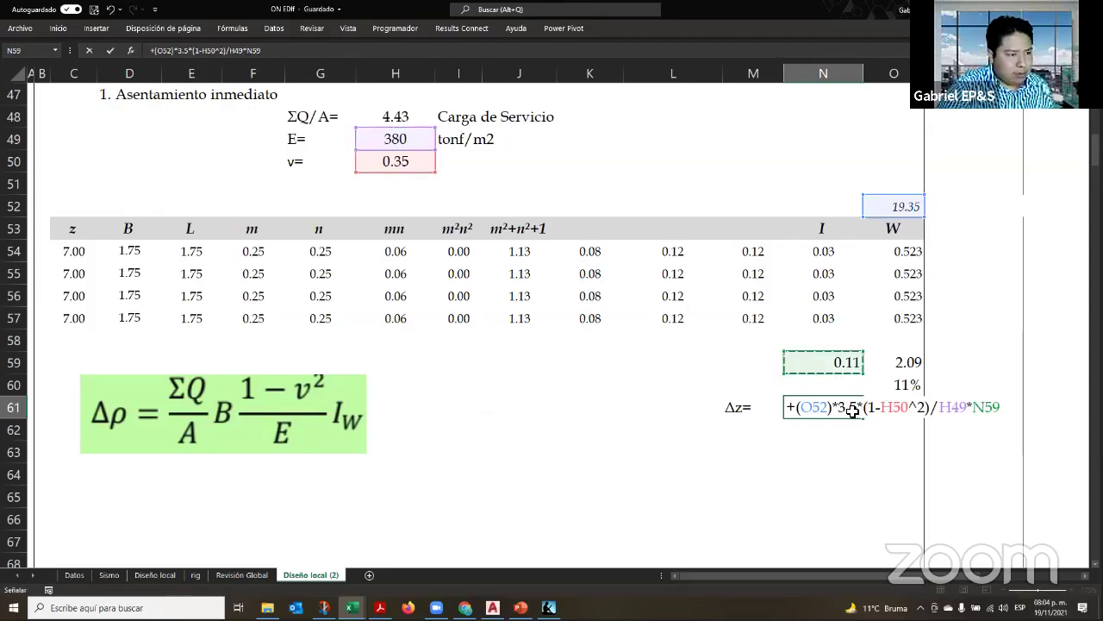
pyautogui.press('Return')
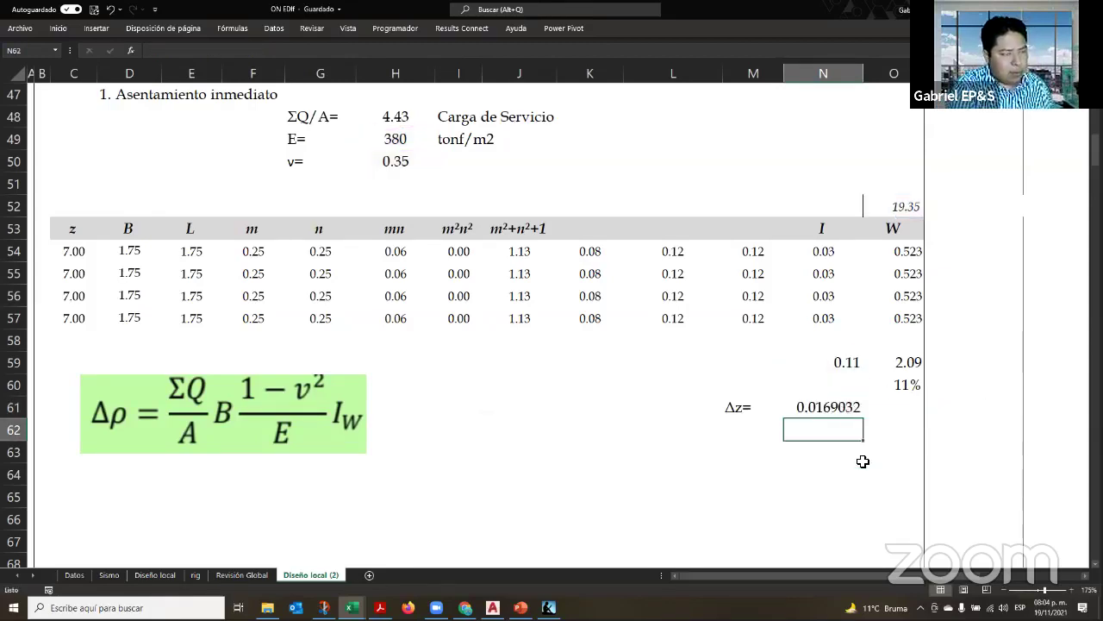
# Review the Δz formula in N61 and check the source values ΣQ/A in H48 and the stress in O52
pyautogui.press('Up')
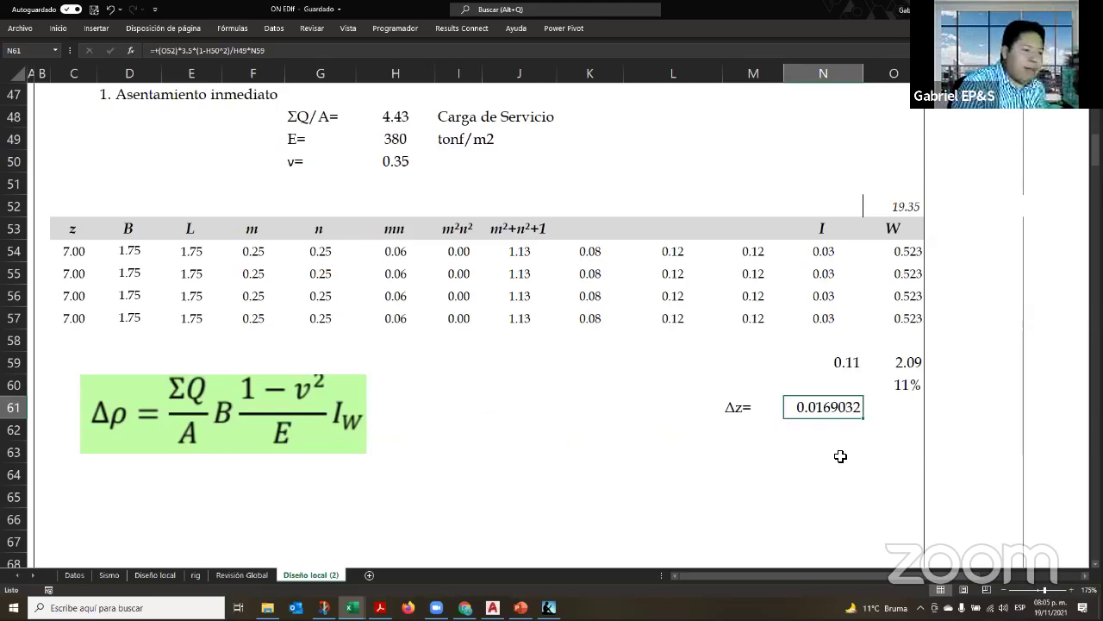
pyautogui.click(396, 116)
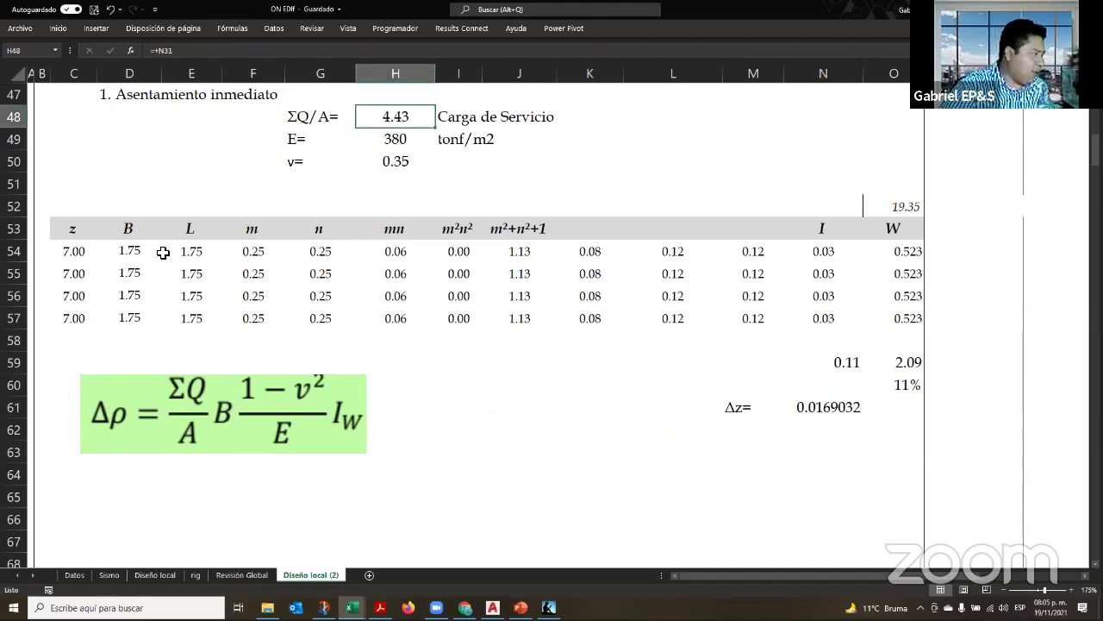
pyautogui.click(899, 209)
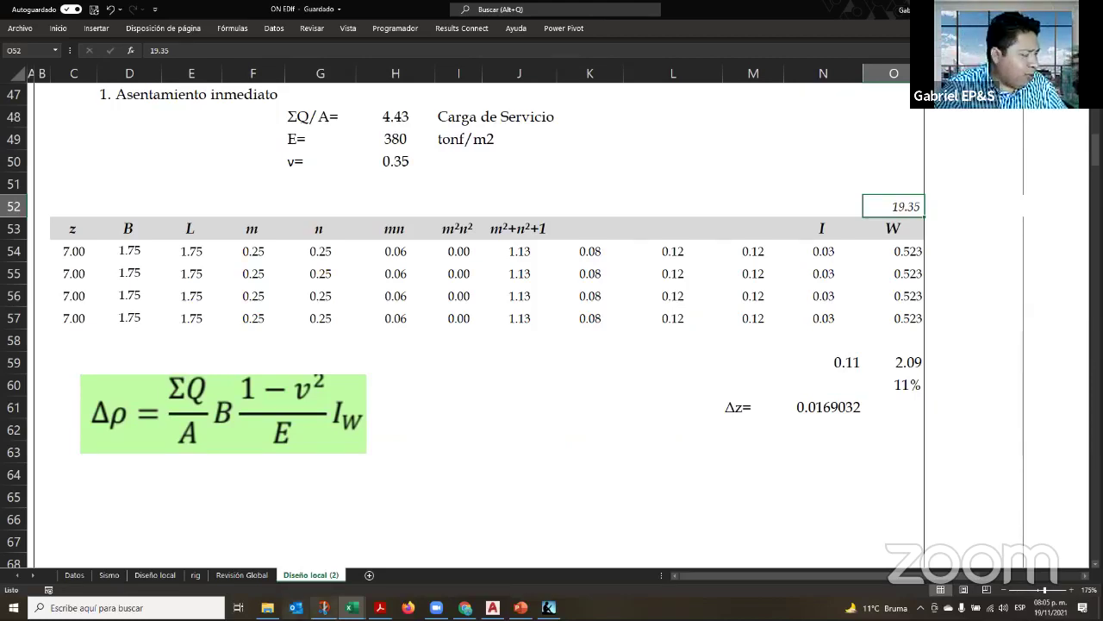
# Switch to the Kindle design manual and review section 3.3.1 Desplazamientos inmediatos with settlement equation 3.27 and its variables
pyautogui.moveTo(492, 607)
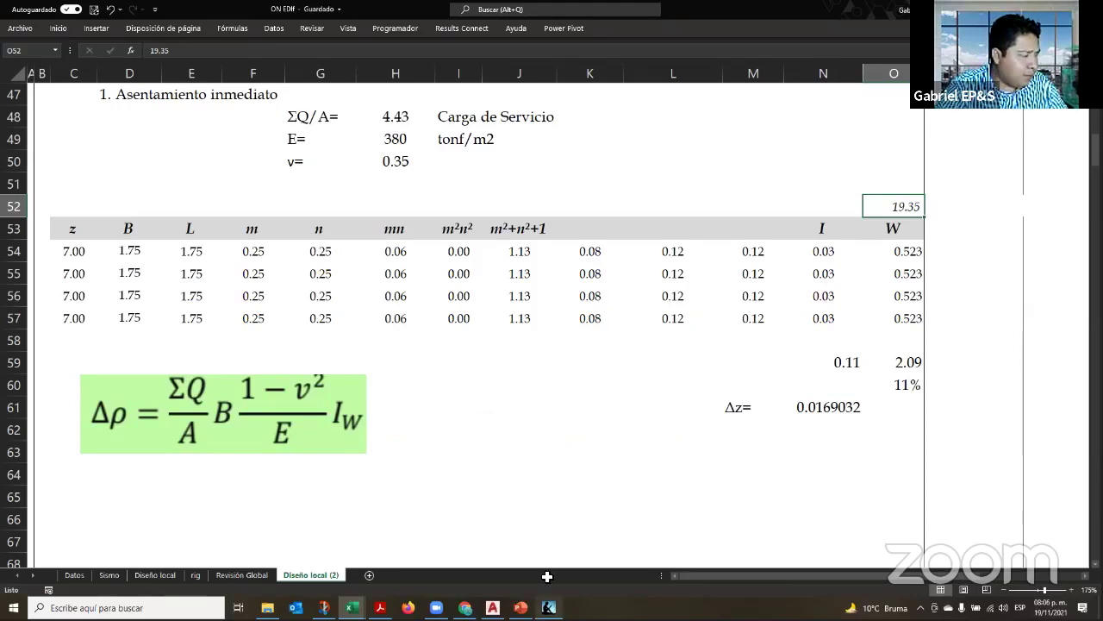
pyautogui.click(502, 476)
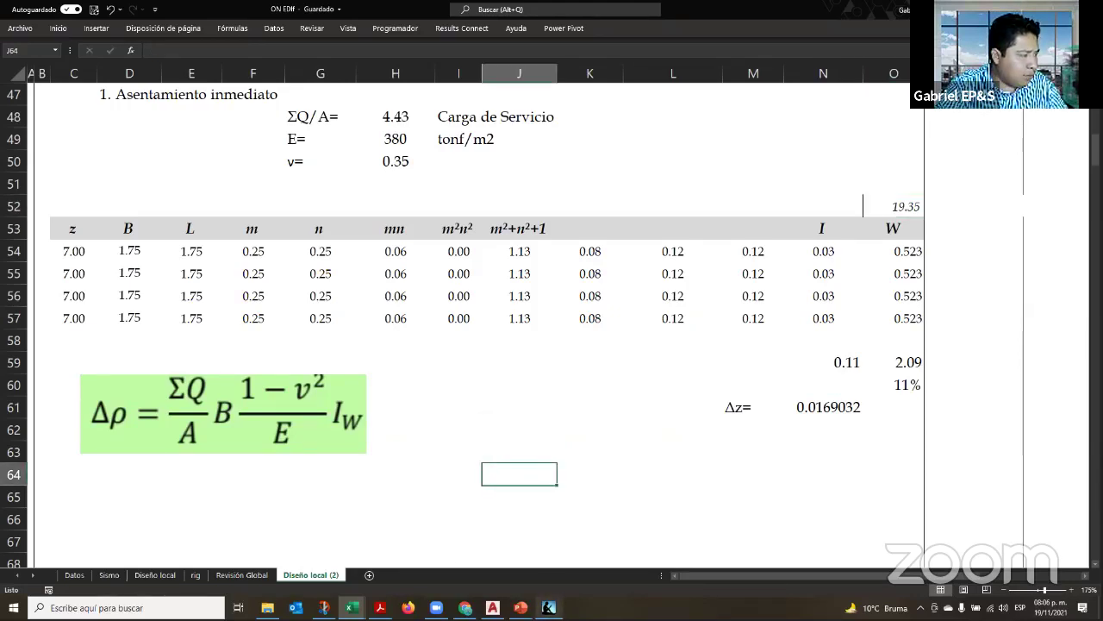
pyautogui.hotkey('alt', 'Tab')
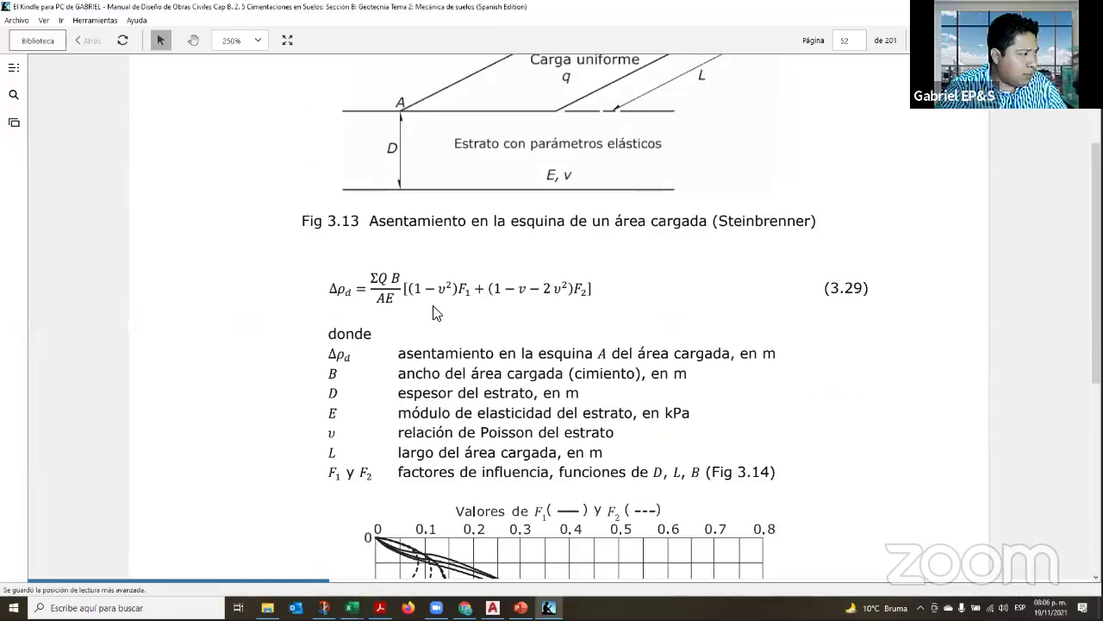
pyautogui.scroll(1, 569, 344)
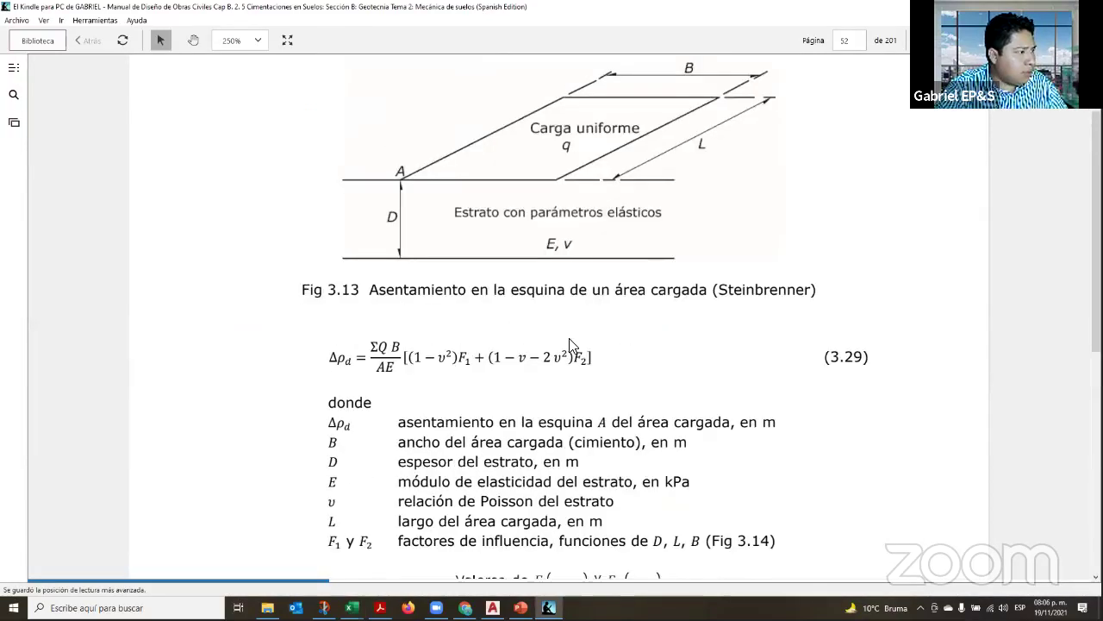
pyautogui.scroll(10, 569, 344)
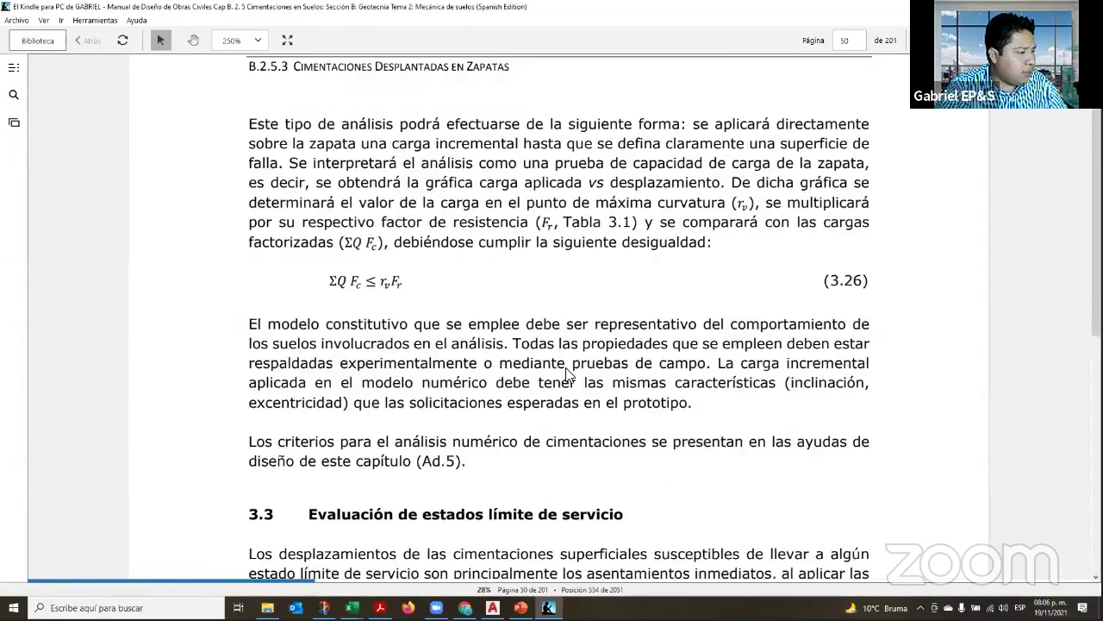
pyautogui.scroll(-2, 566, 373)
pyautogui.scroll(-2, 566, 374)
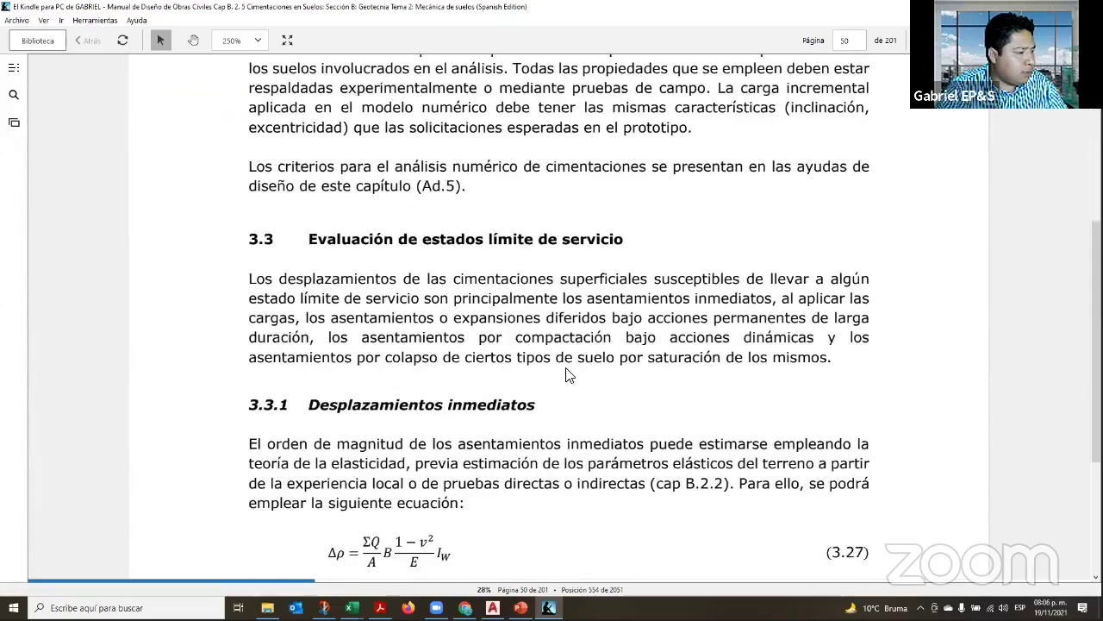
pyautogui.scroll(-1, 566, 373)
pyautogui.scroll(-1, 567, 373)
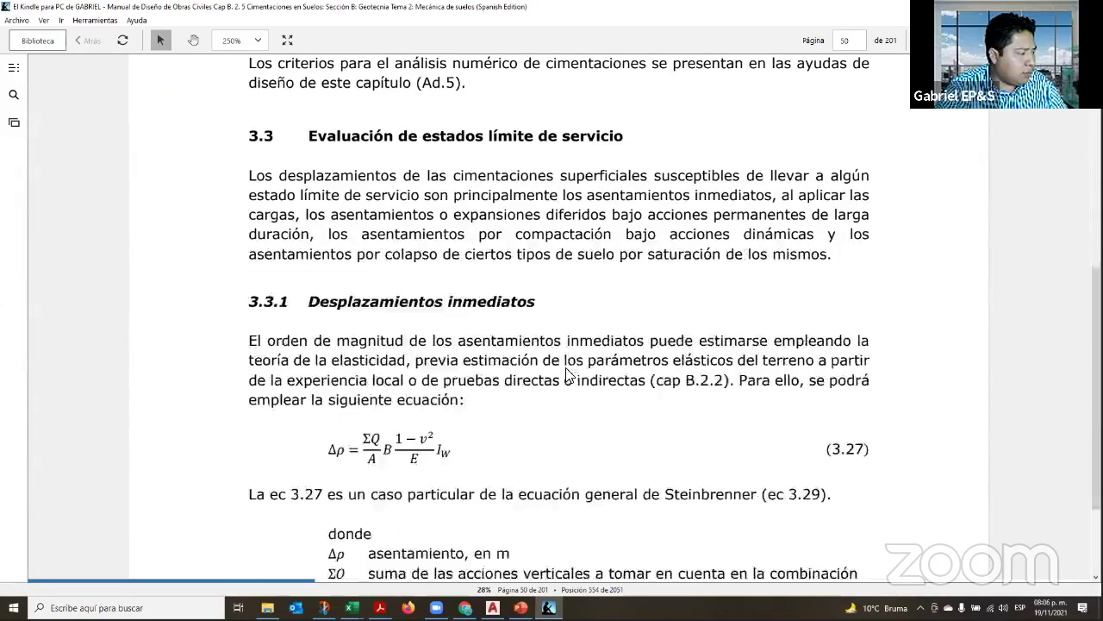
pyautogui.scroll(-2, 534, 374)
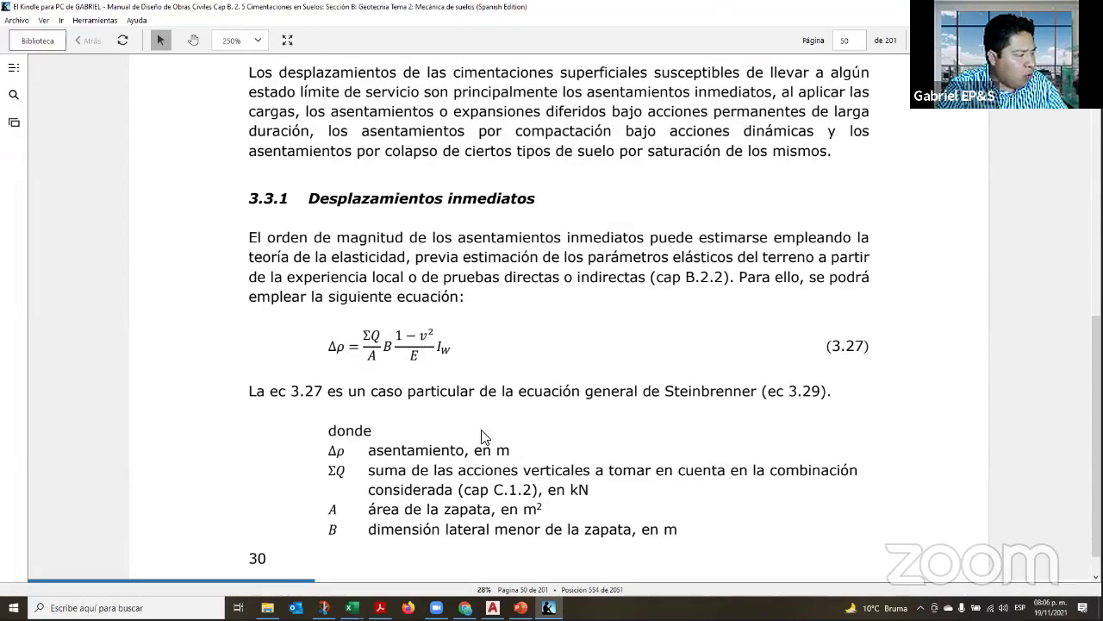
pyautogui.scroll(-1, 483, 437)
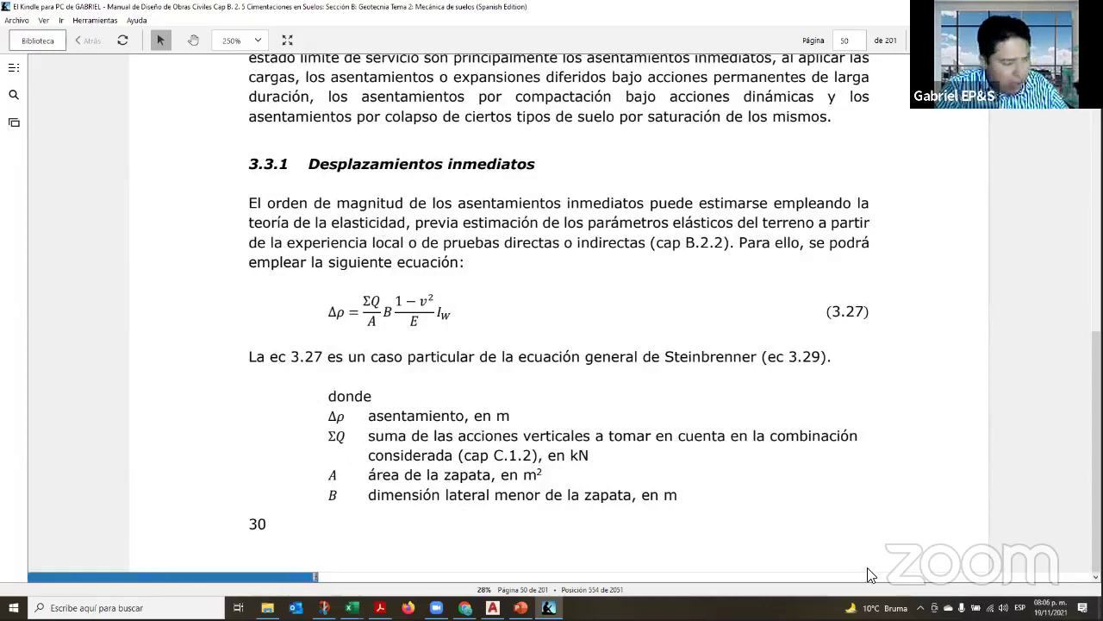
# Return to the ON EDIF workbook, delete the Δρ formula picture and clear the Δz label and result in M61:O62
pyautogui.moveTo(352, 605)
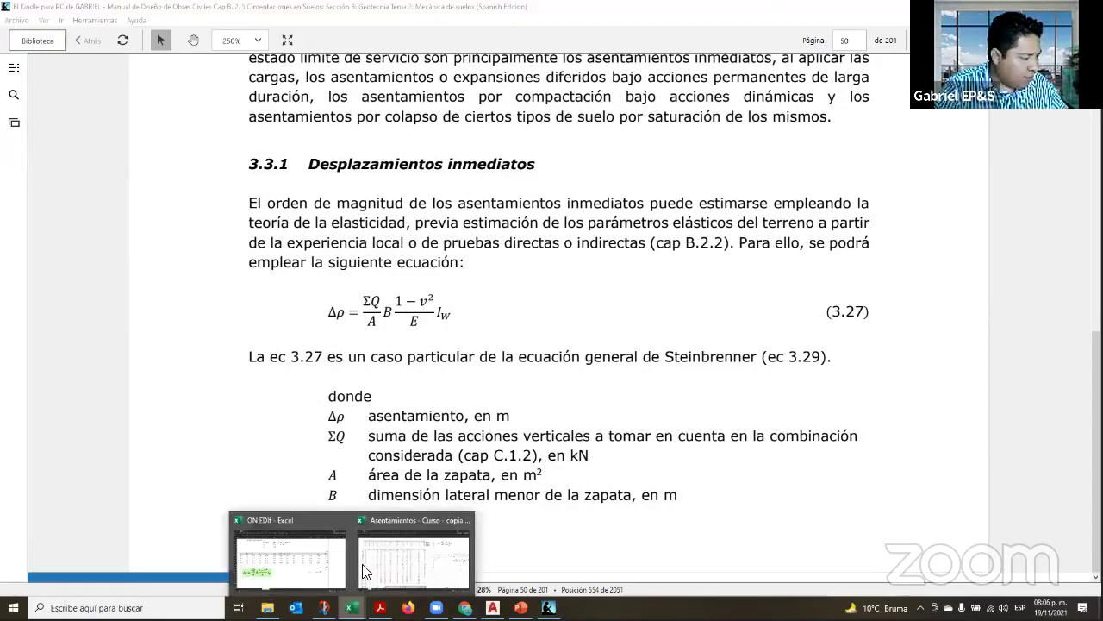
pyautogui.click(309, 578)
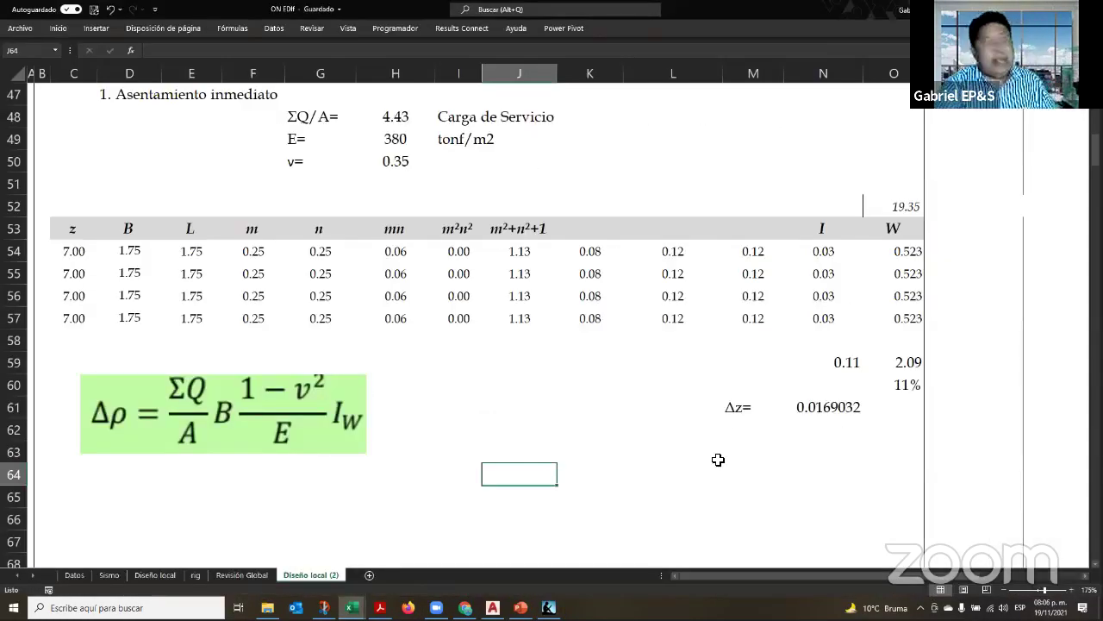
pyautogui.click(245, 394)
pyautogui.press('Delete')
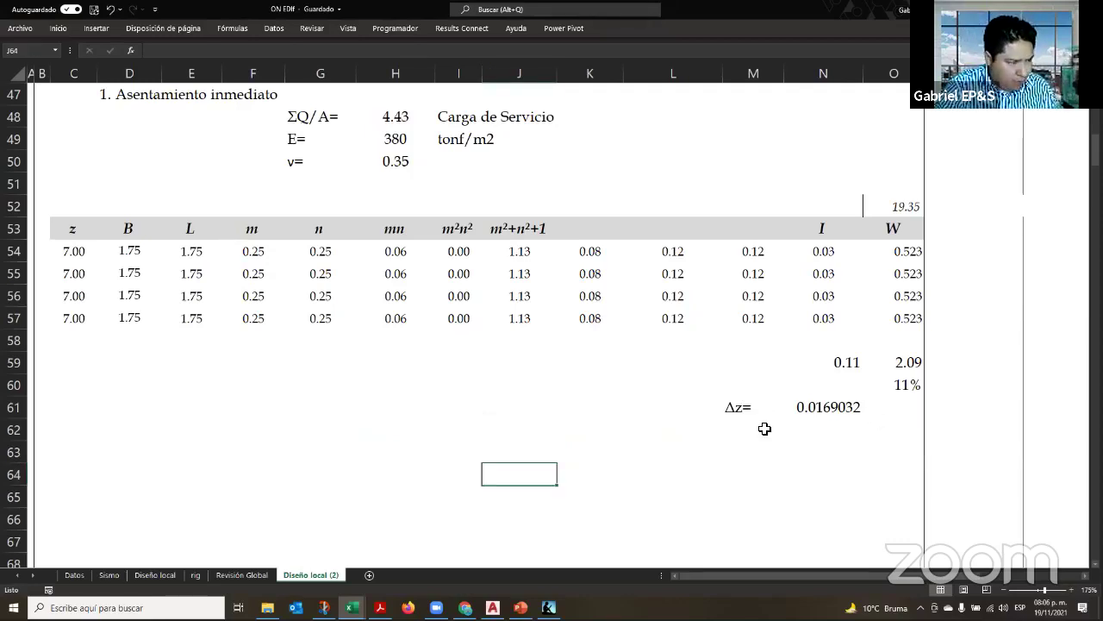
pyautogui.moveTo(888, 407); pyautogui.dragTo(727, 431)
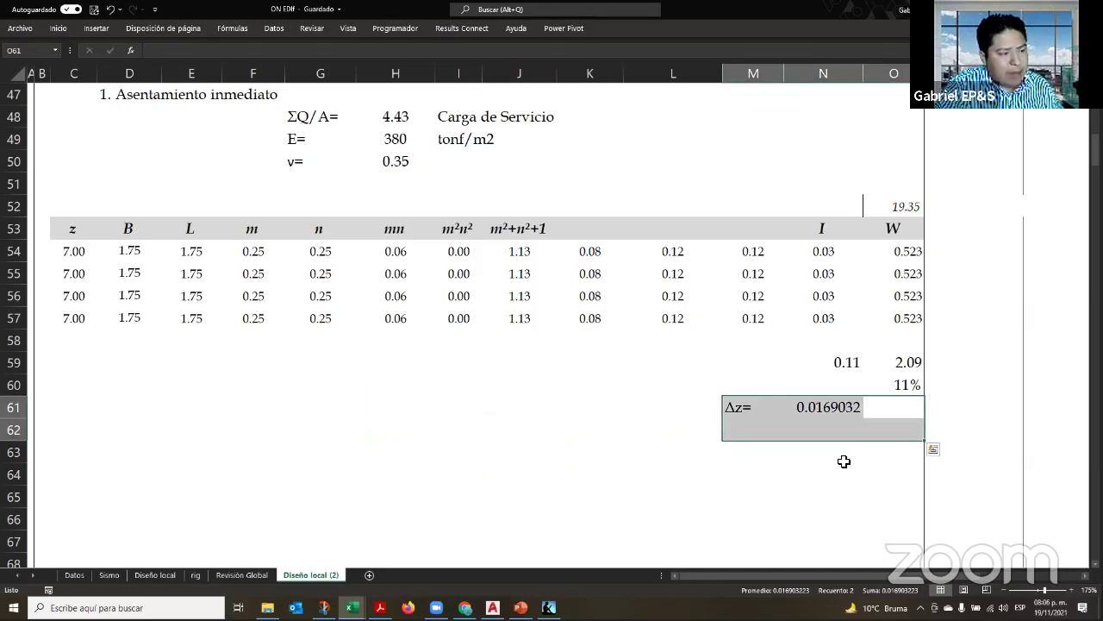
pyautogui.click(758, 473)
# Copy the heading "1. Asentamiento inmediato" from D47 to D63
pyautogui.scroll(3, 462, 461)
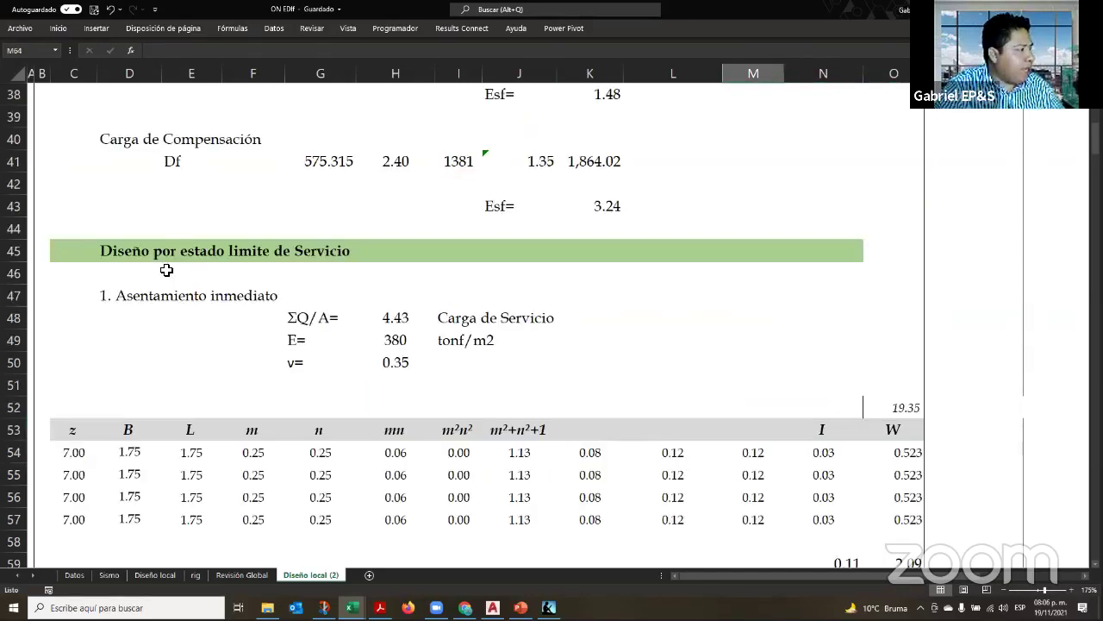
pyautogui.click(112, 297)
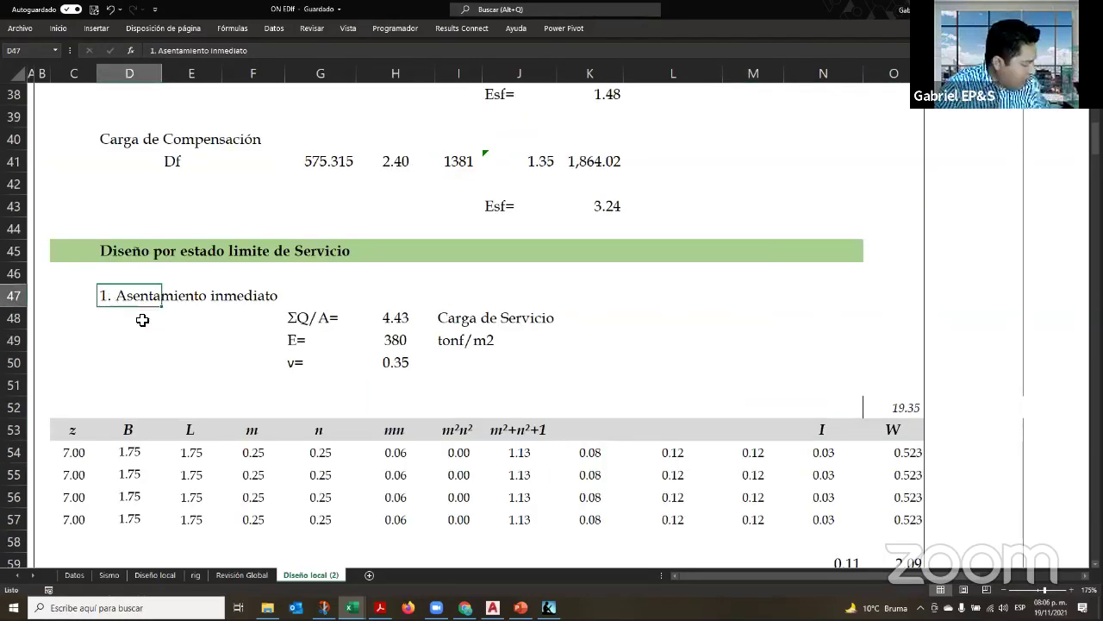
pyautogui.hotkey('ctrl', 'c')
pyautogui.scroll(-6, 151, 301)
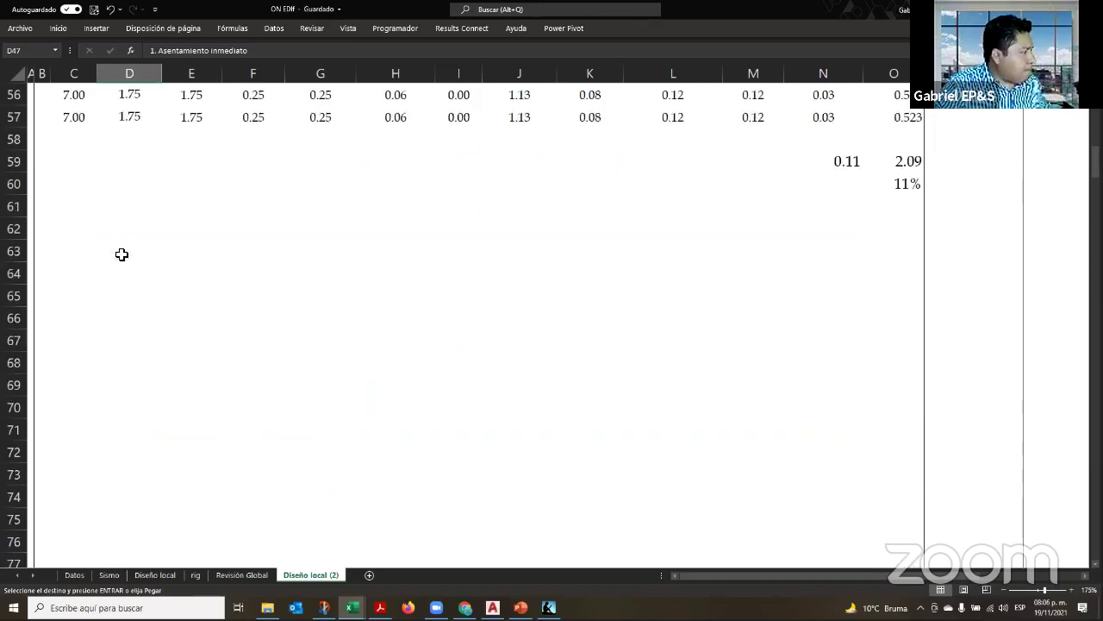
pyautogui.click(129, 250)
pyautogui.hotkey('ctrl', 'v')
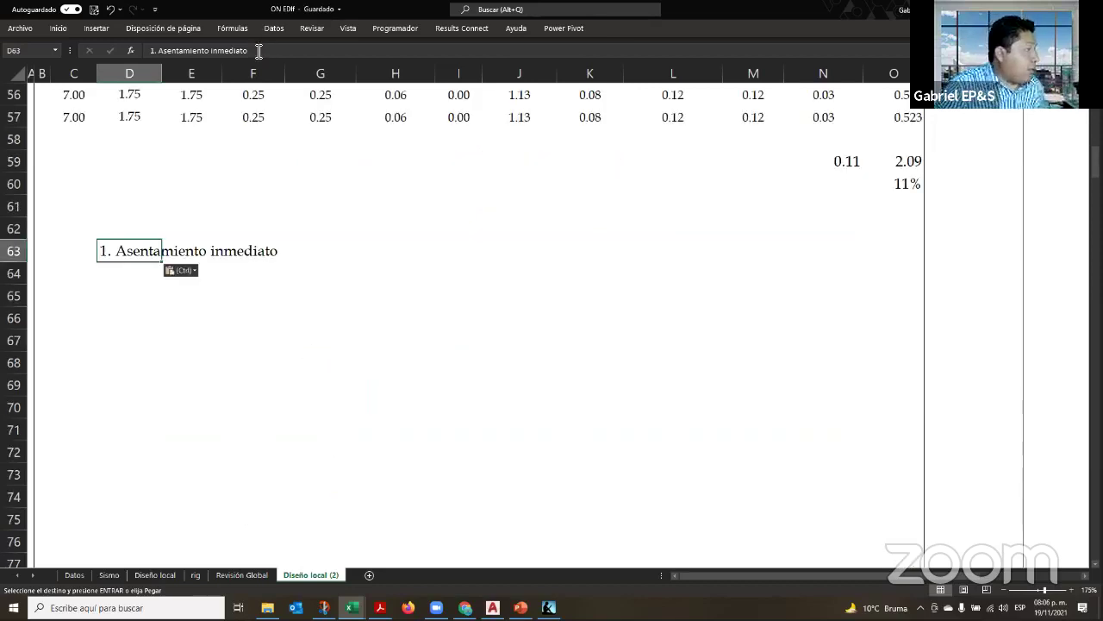
# Change the copied heading in D63 to "1. Asentamientos por consolidación"
pyautogui.write('o')
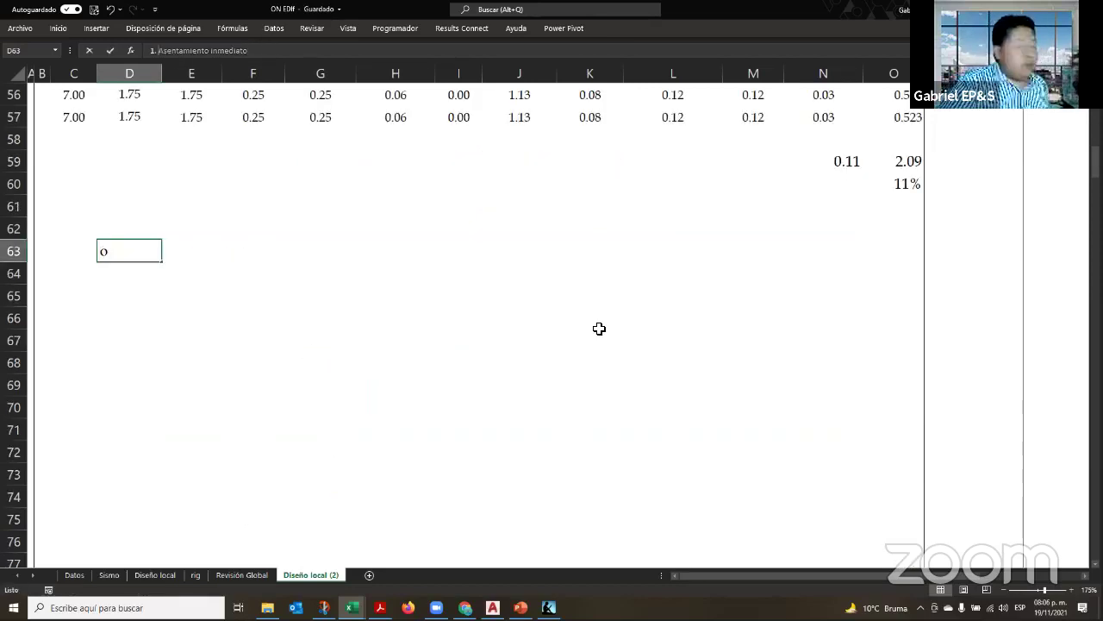
pyautogui.write('. A')
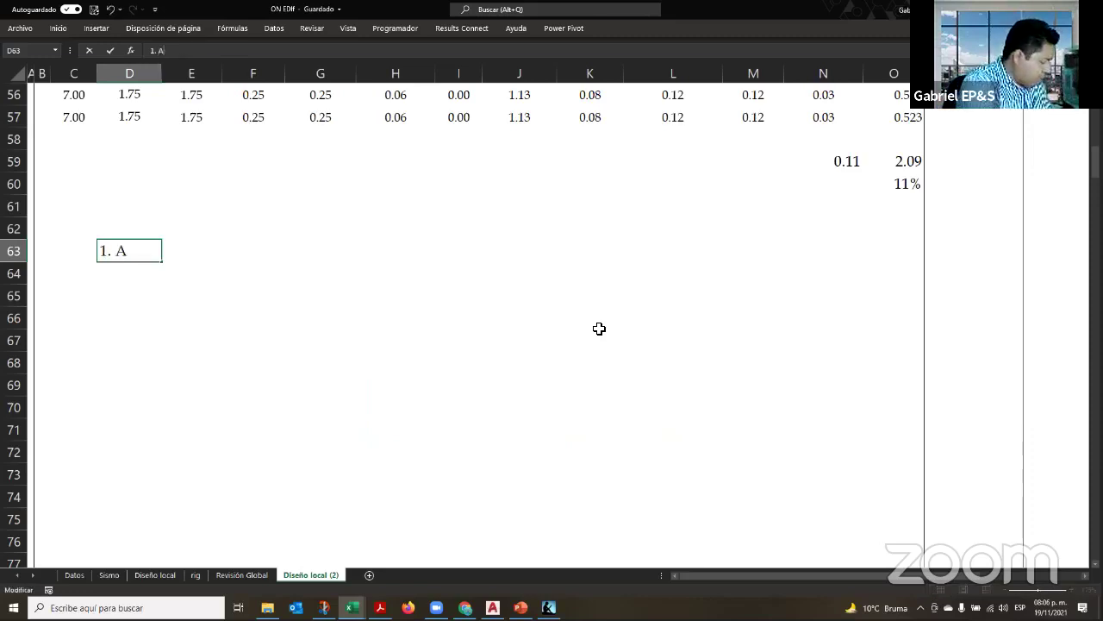
pyautogui.write('sentamientos')
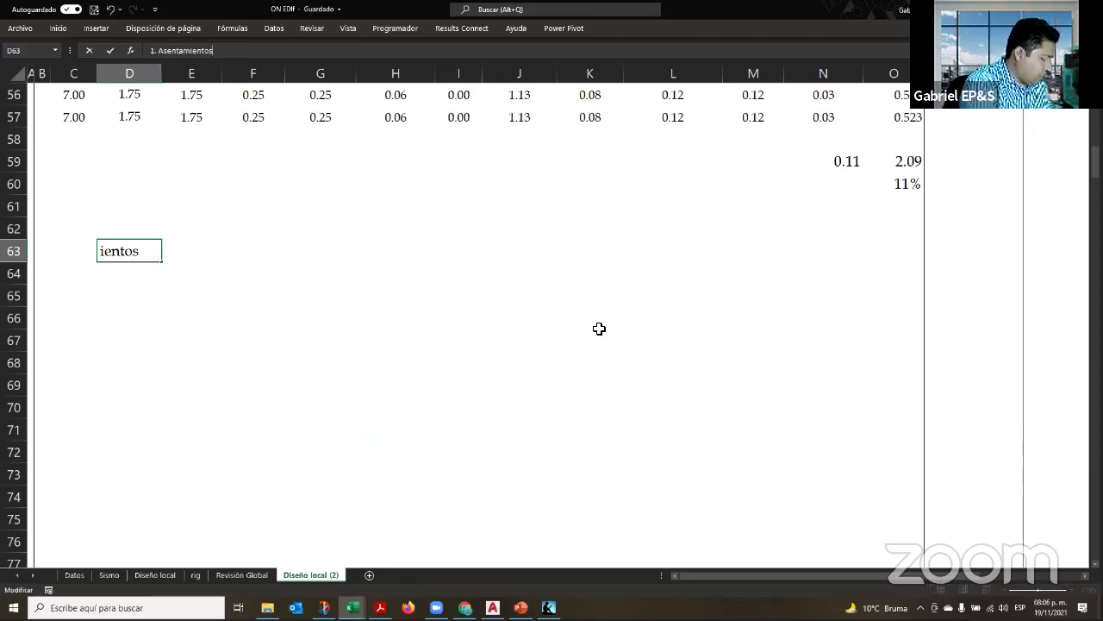
pyautogui.write(' por c')
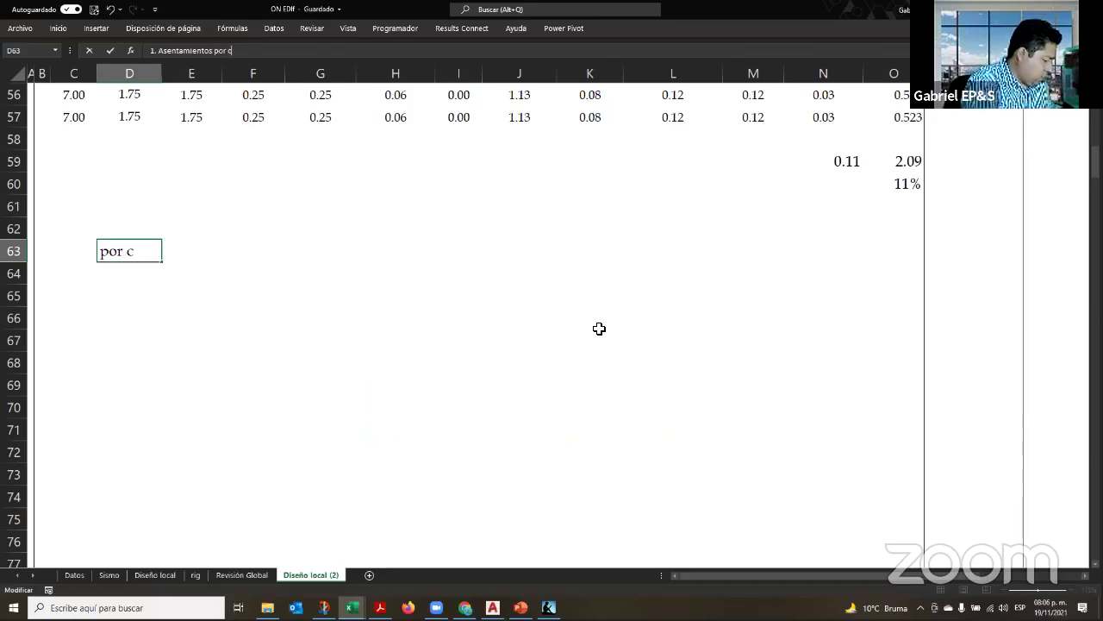
pyautogui.write('onsolidación')
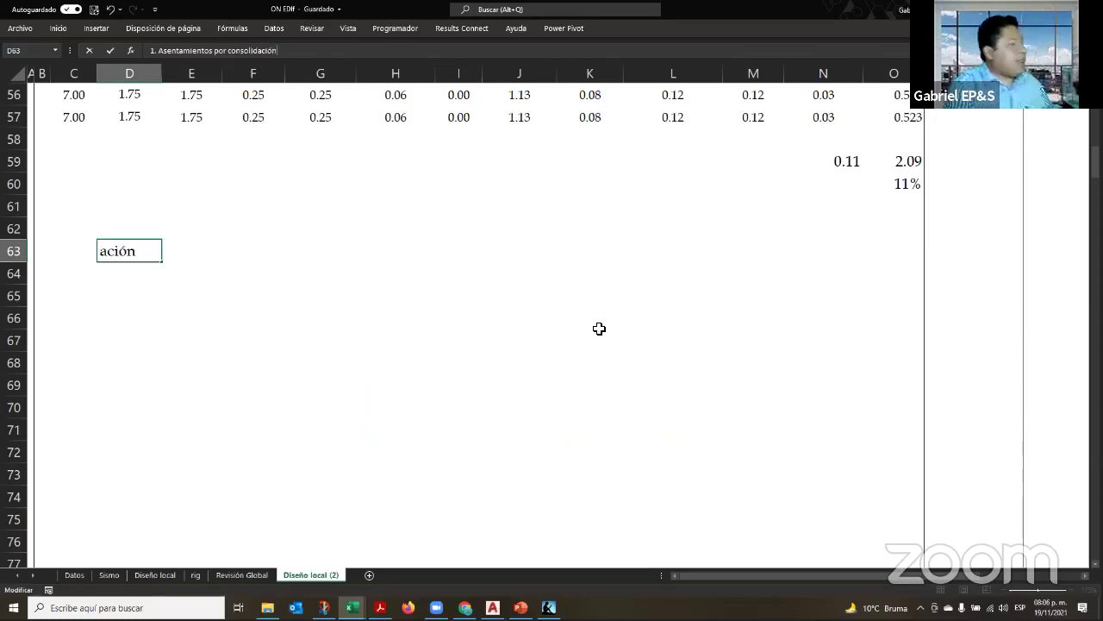
pyautogui.press('Return')
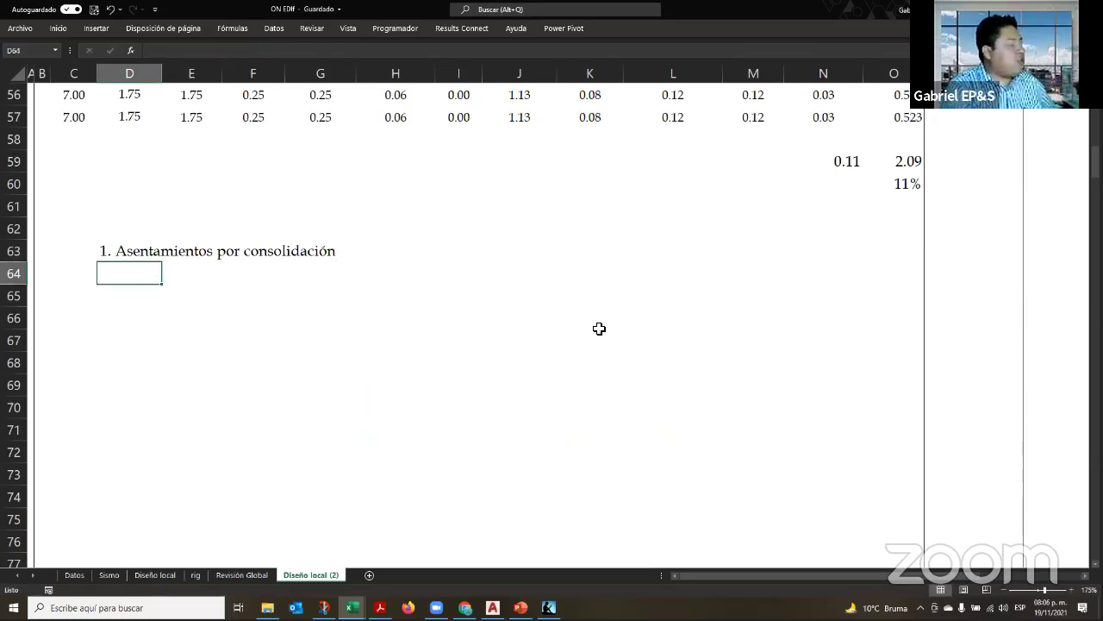
# Enter the first procedure line "1.- Obtener el estado tensional del suelo" in E65
pyautogui.press('Return')
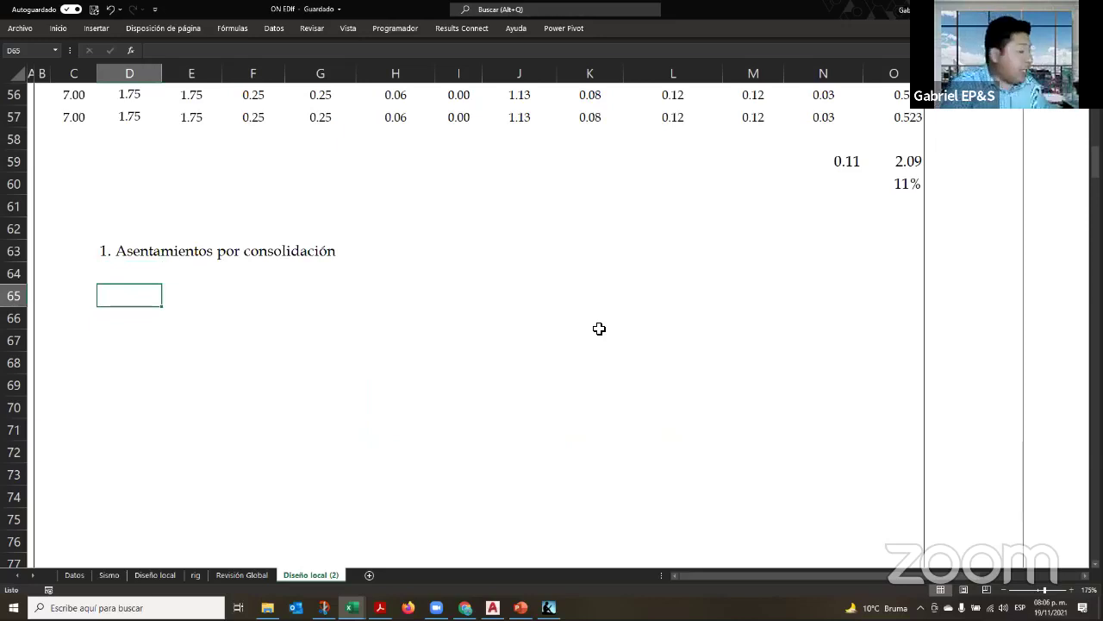
pyautogui.press('Right')
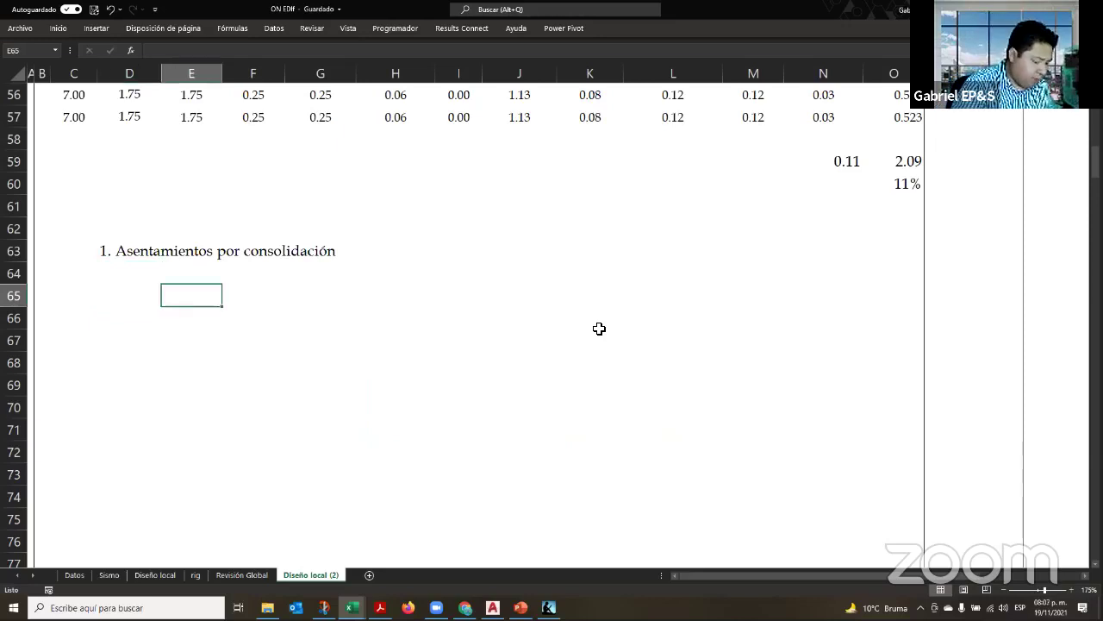
pyautogui.write('1.- ')
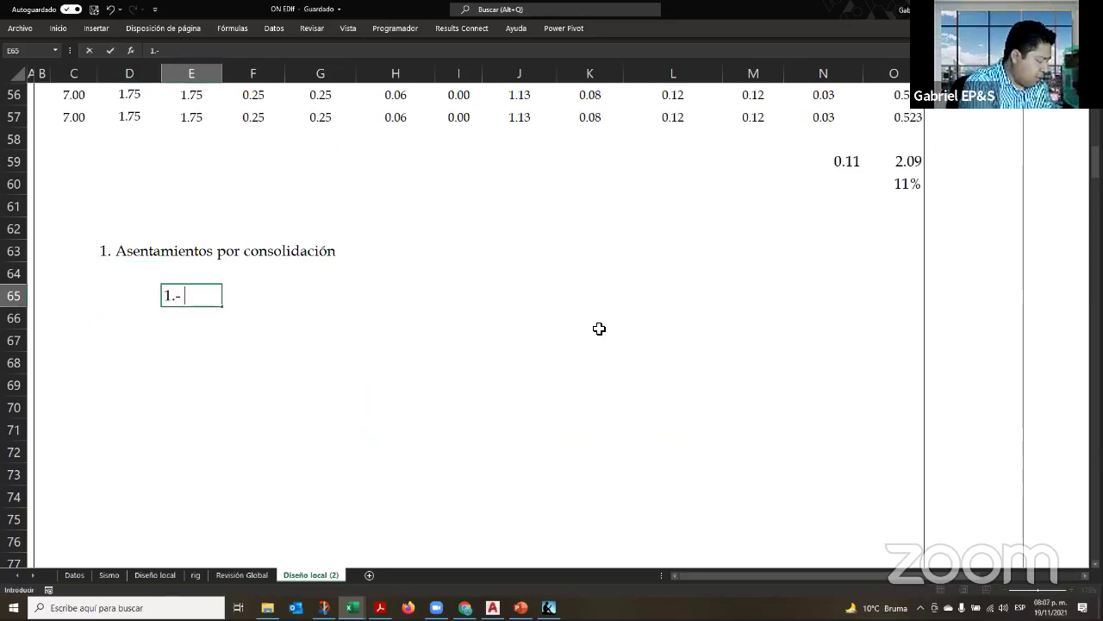
pyautogui.write('Obtener el')
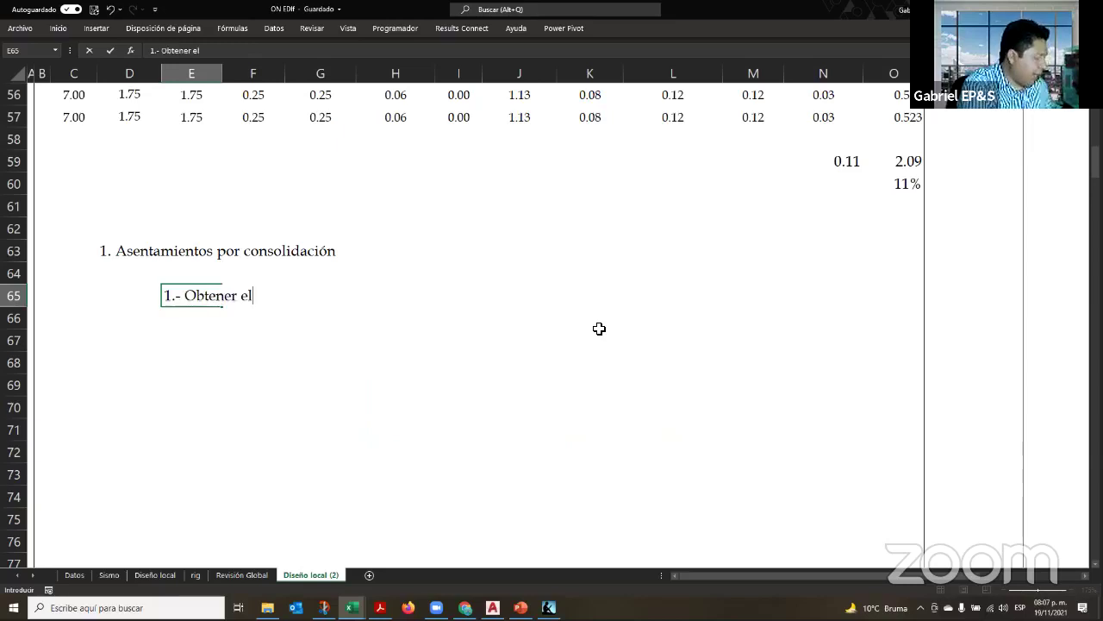
pyautogui.write(' estado te')
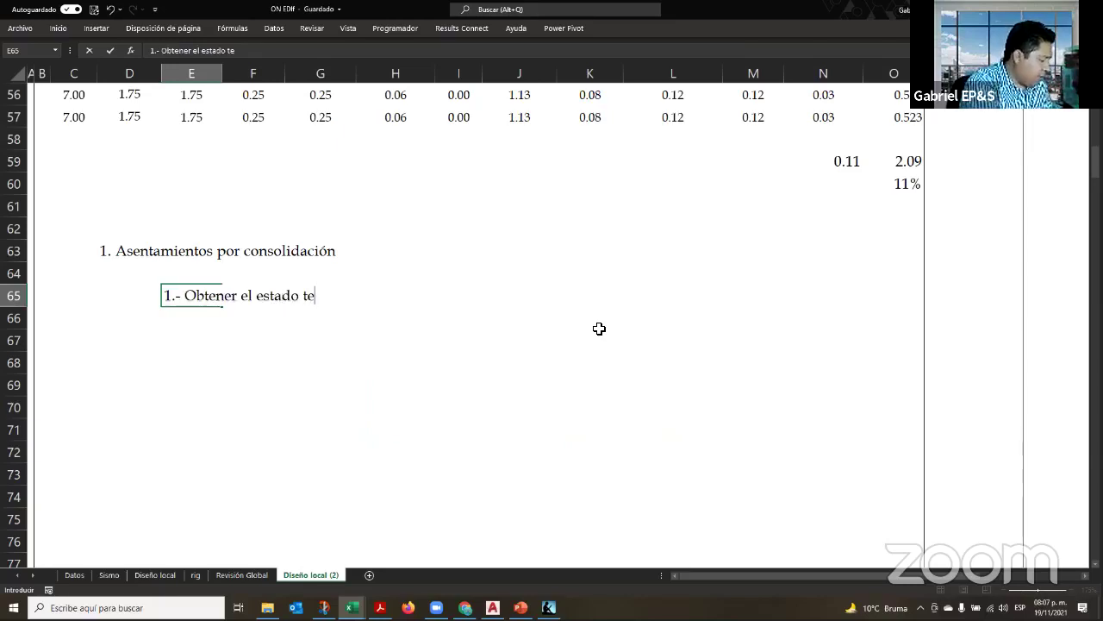
pyautogui.write('nsional')
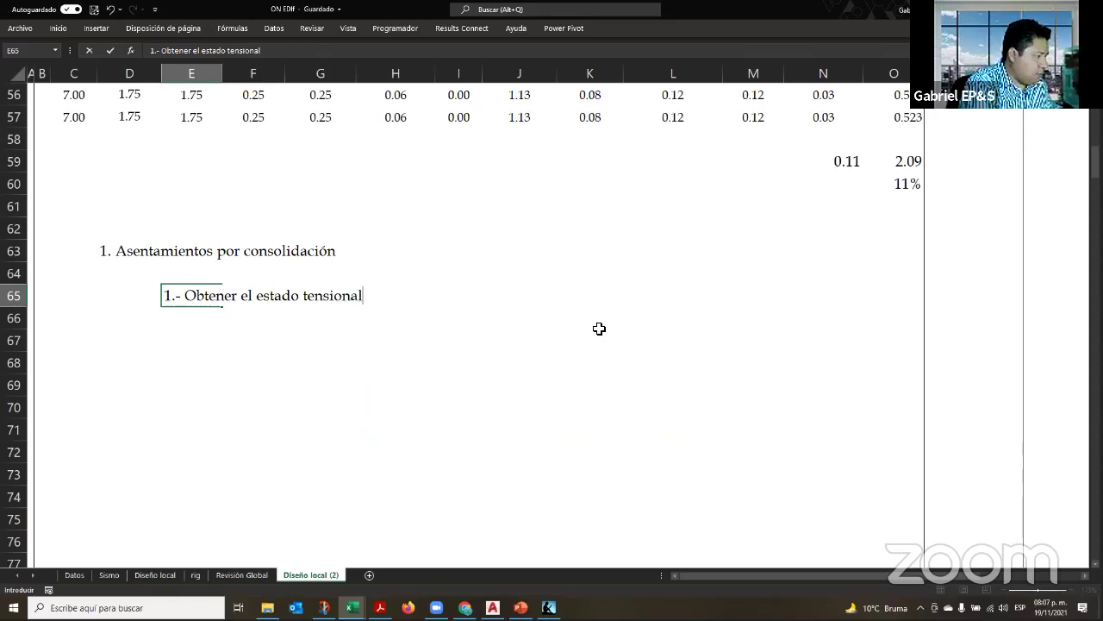
pyautogui.write(' del suelo')
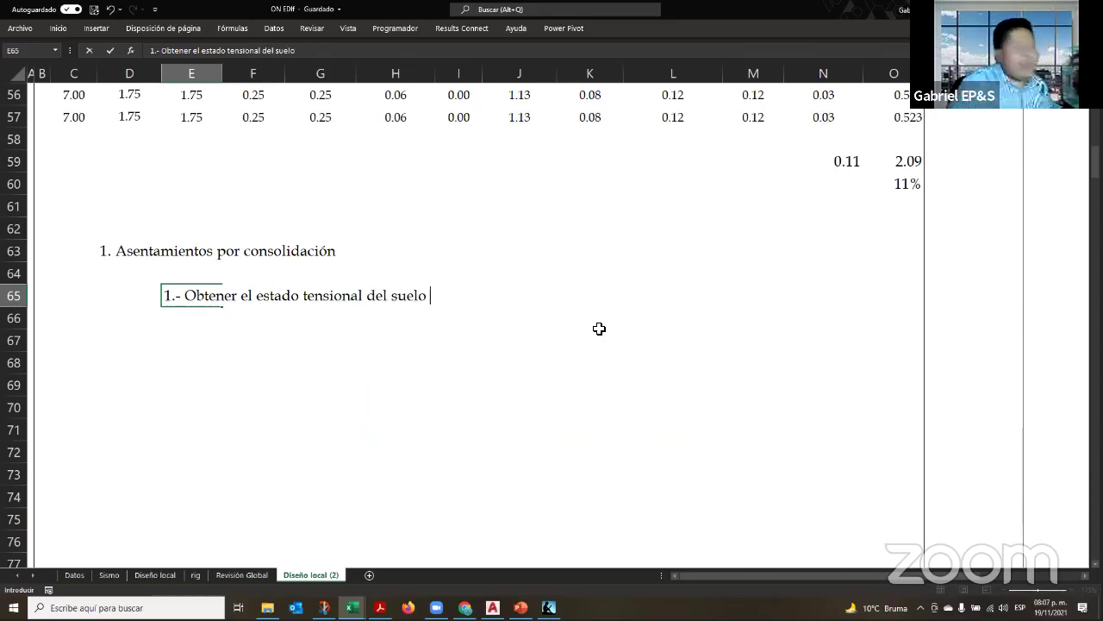
pyautogui.press('Return')
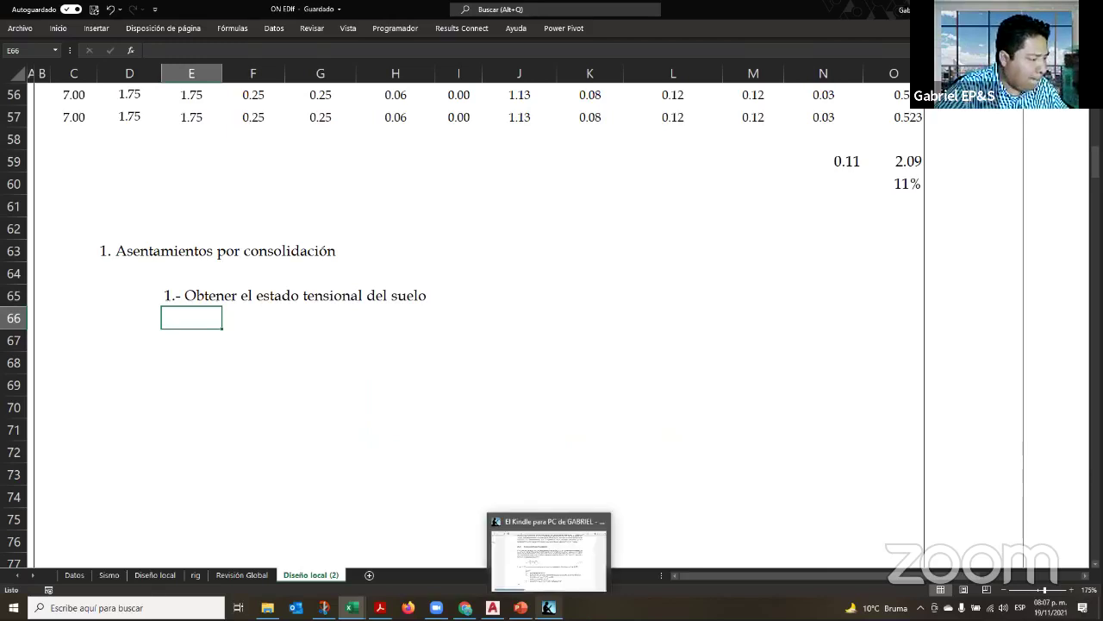
# Look through the Kindle manual and the foundation design slides in Acrobat Reader for the consolidation settlement procedure
pyautogui.click(548, 607)
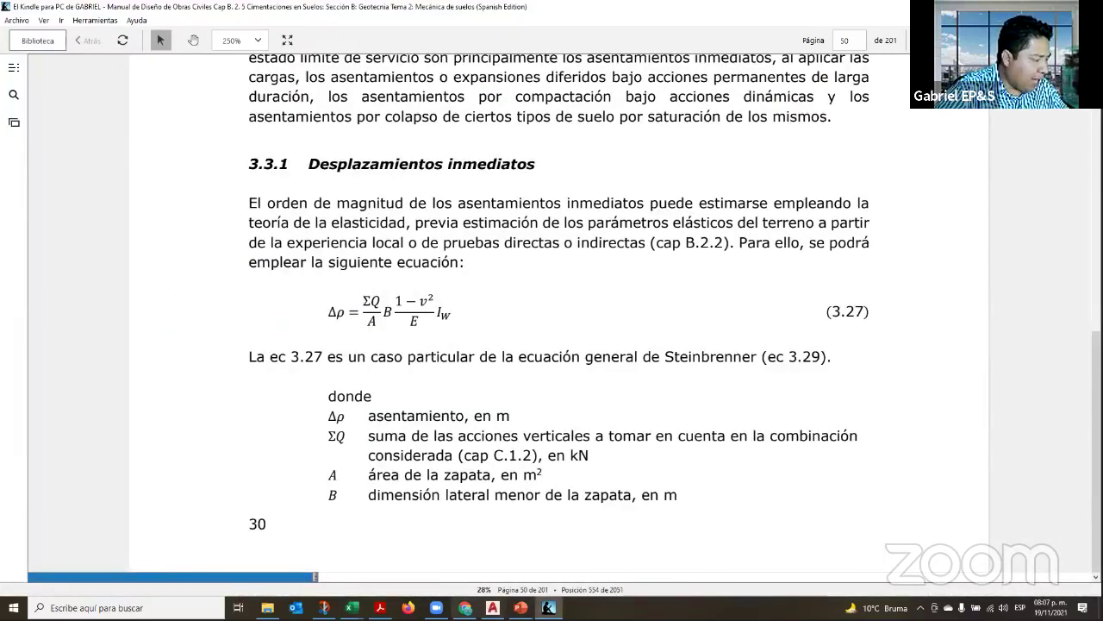
pyautogui.hotkey('alt', 'Tab')
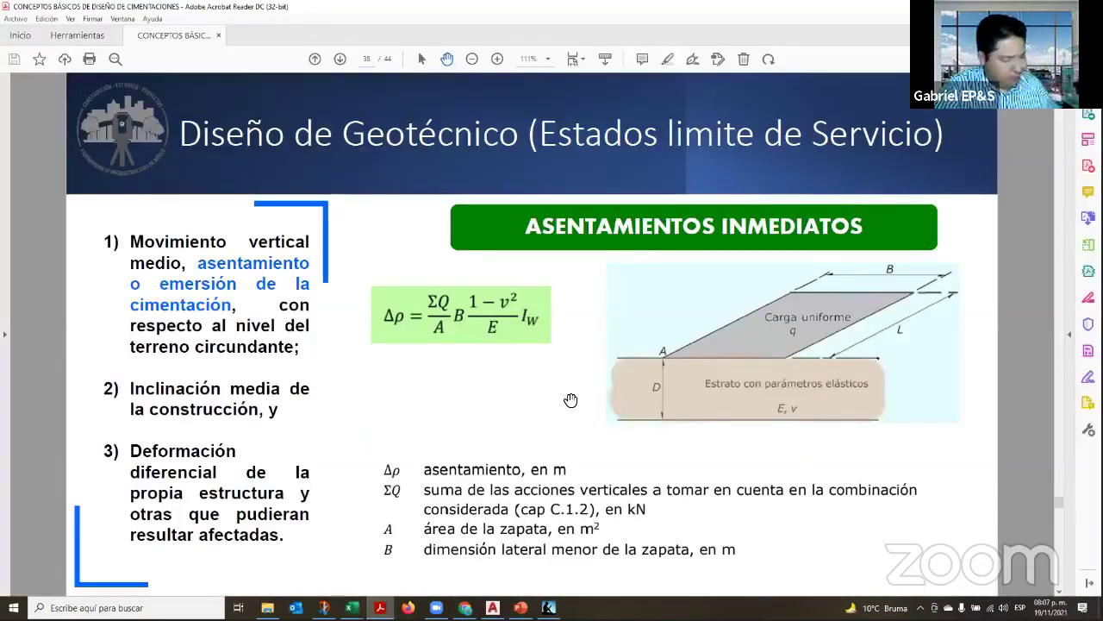
pyautogui.scroll(-2, 570, 400)
pyautogui.scroll(-1, 739, 411)
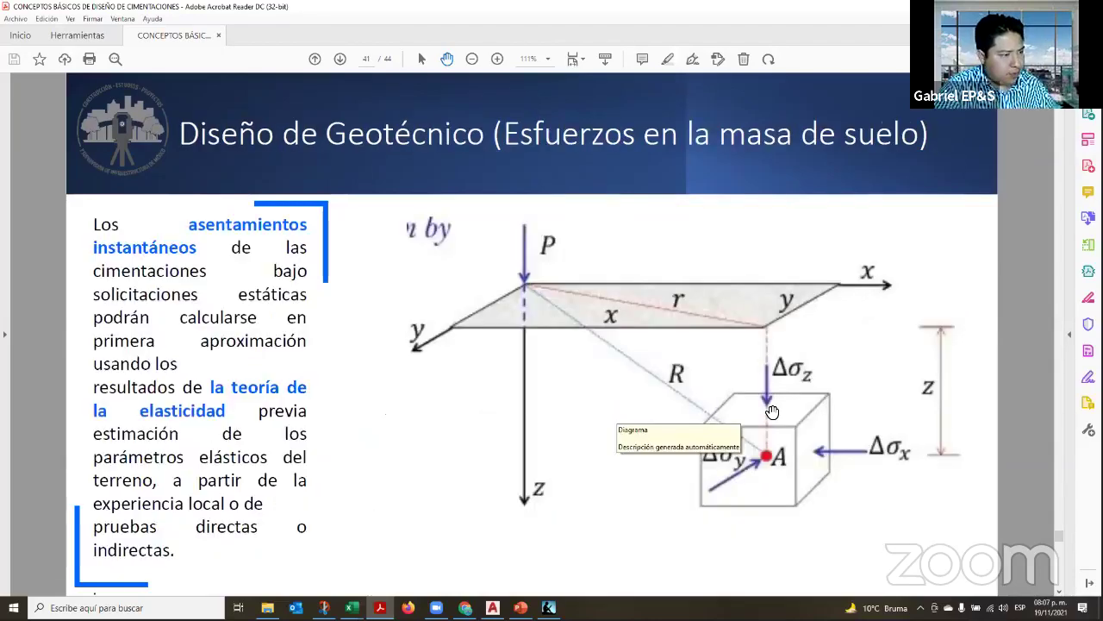
pyautogui.scroll(-1, 818, 407)
pyautogui.scroll(2, 819, 407)
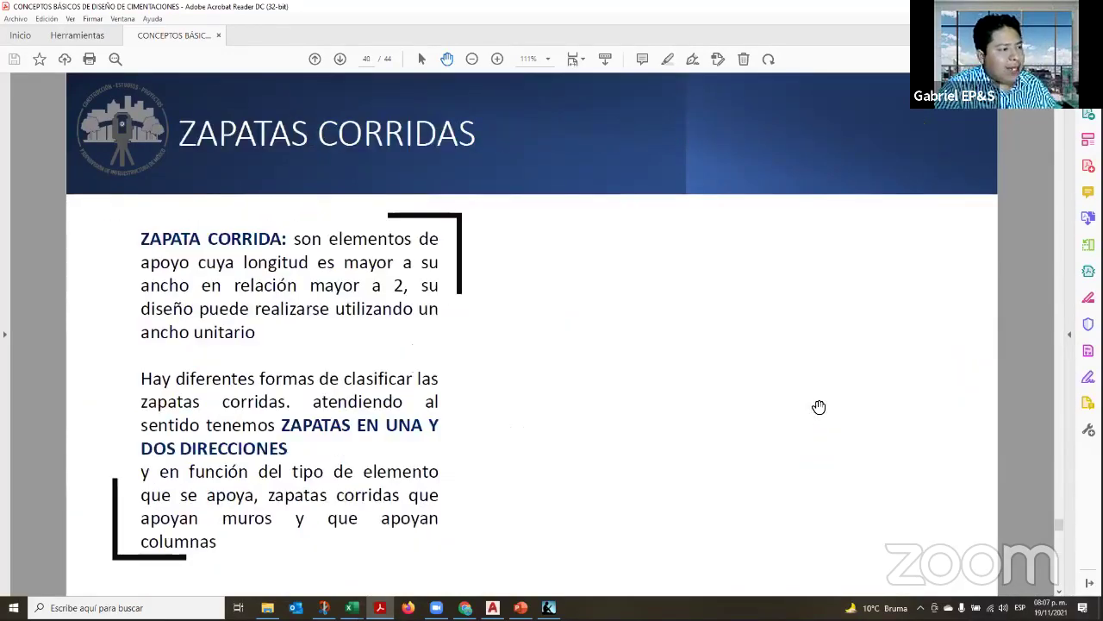
pyautogui.scroll(2, 819, 407)
pyautogui.scroll(1, 896, 345)
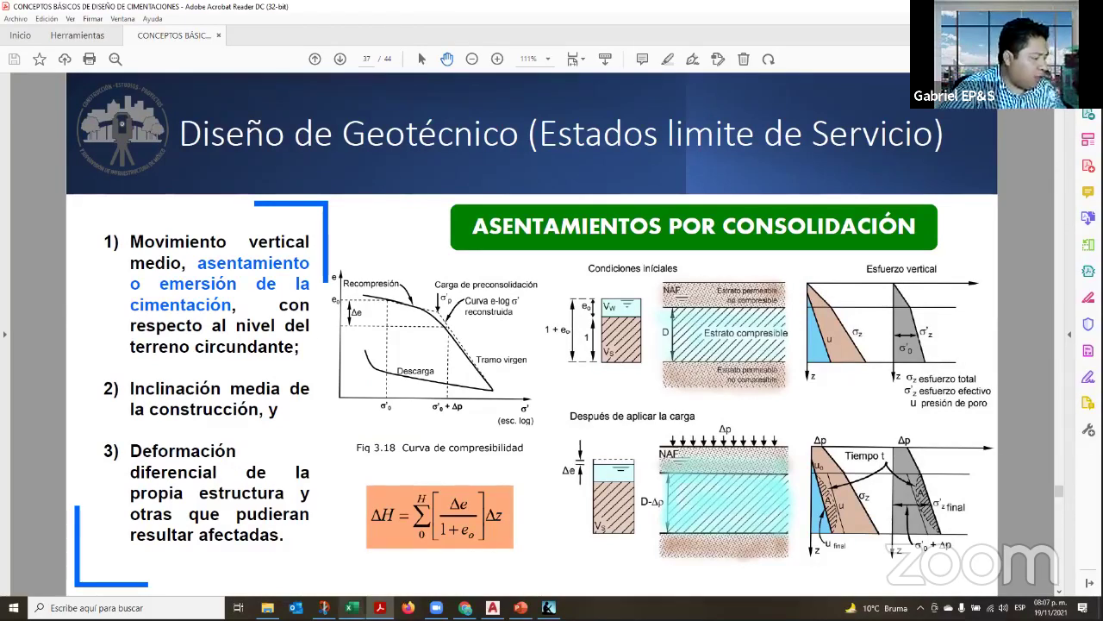
# Return to the ON EDIF workbook and list the soil layer labels A, B, C, D and E in D67:D71
pyautogui.moveTo(352, 607)
pyautogui.click(290, 556)
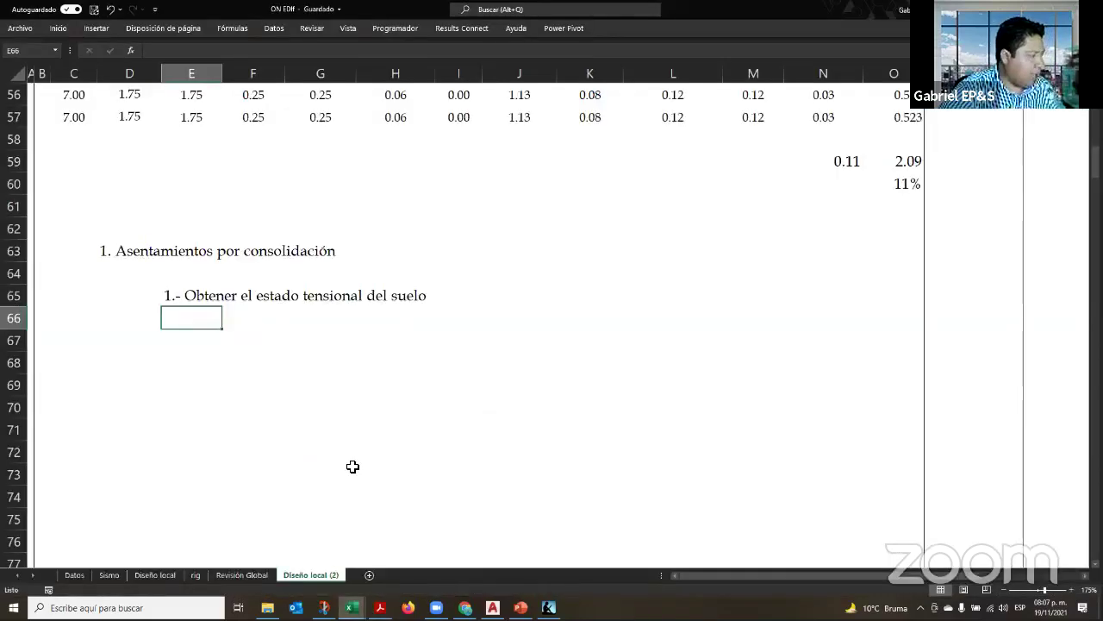
pyautogui.press('Down')
pyautogui.press('Left')
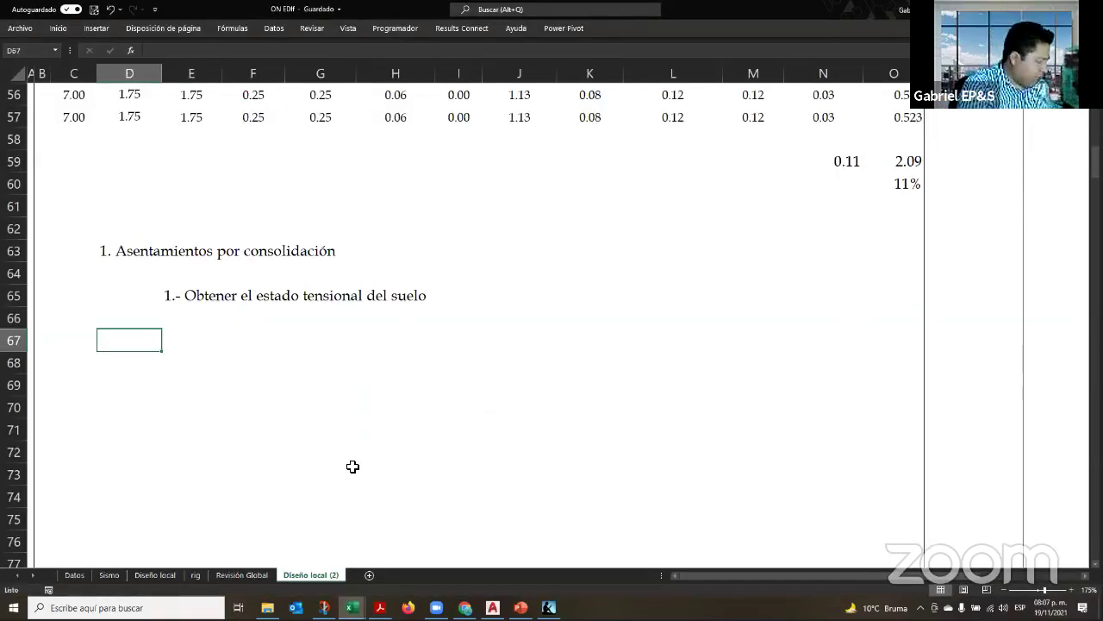
pyautogui.write('A')
pyautogui.press('Return')
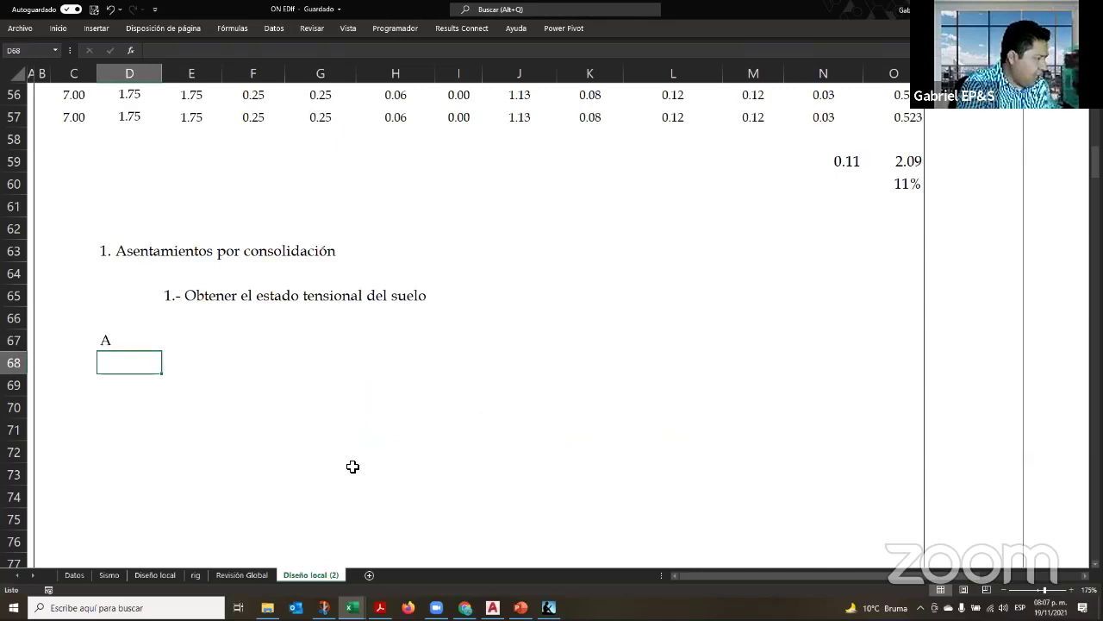
pyautogui.write('B')
pyautogui.press('Return')
pyautogui.write('C')
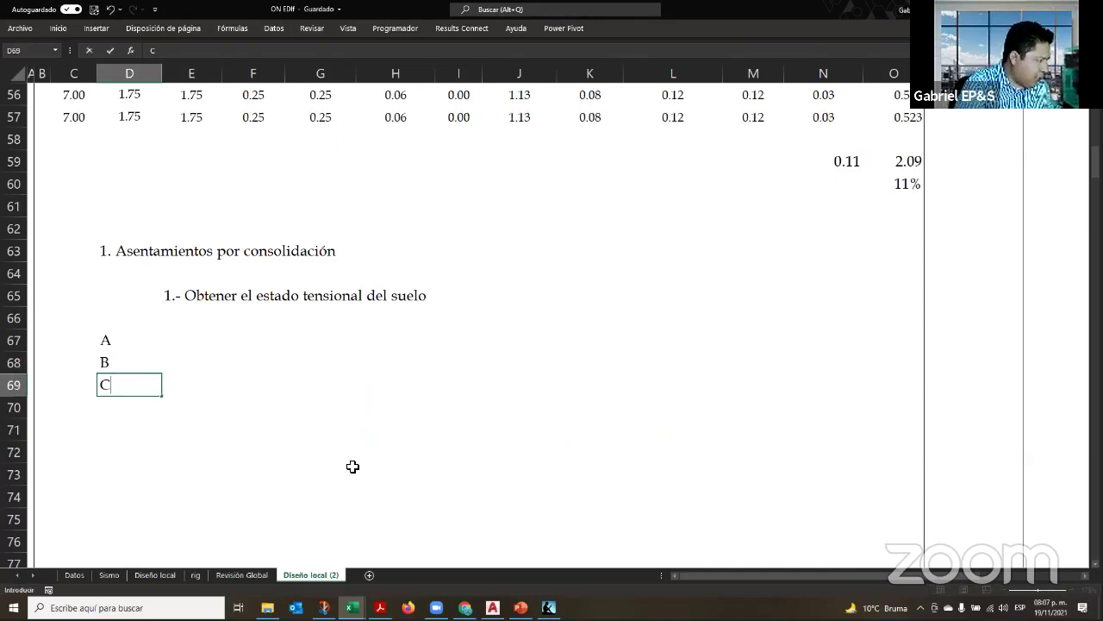
pyautogui.press('Return')
pyautogui.write('D')
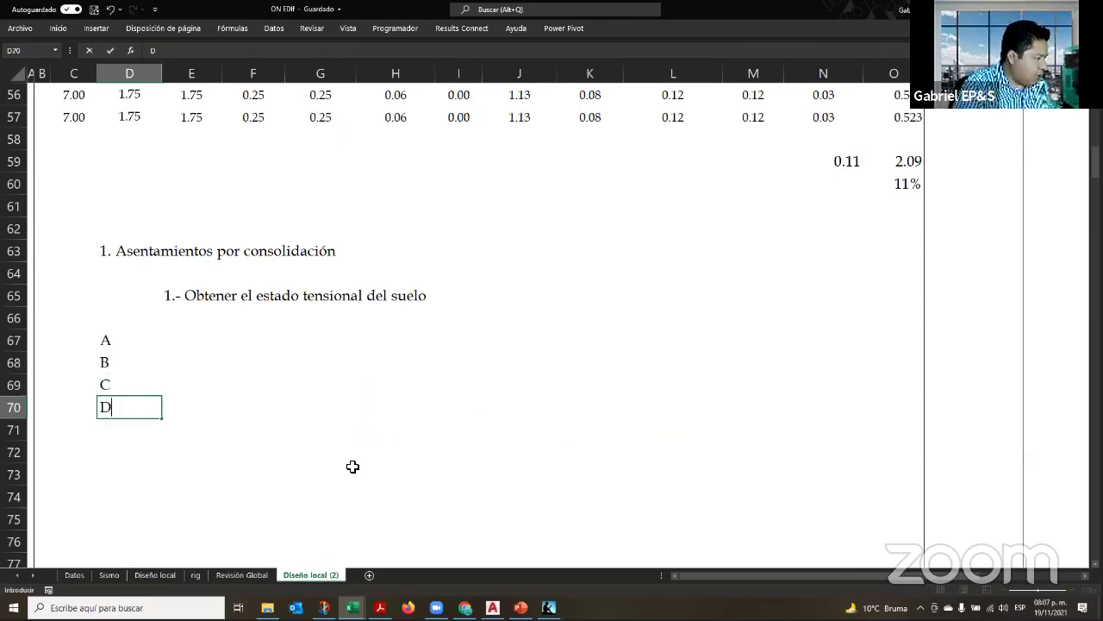
pyautogui.press('Return')
pyautogui.write('E')
pyautogui.press('Return')
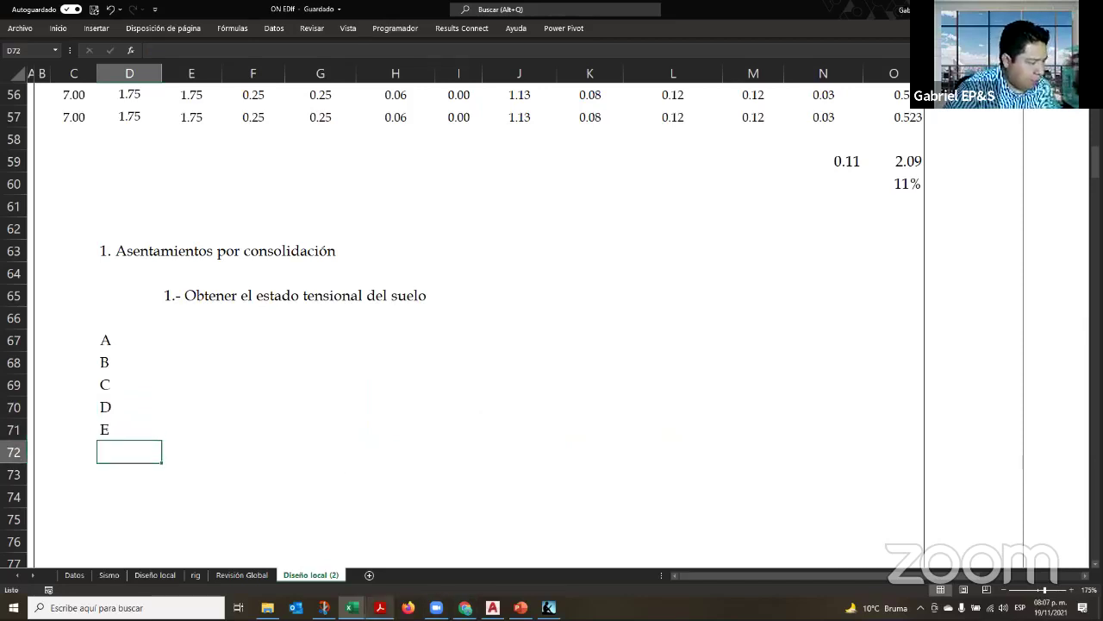
# Consult the stratigraphic table in the Estudio geotecnica presentation, return to the workbook and enter a starting depth of 0 in E66
pyautogui.click(525, 605)
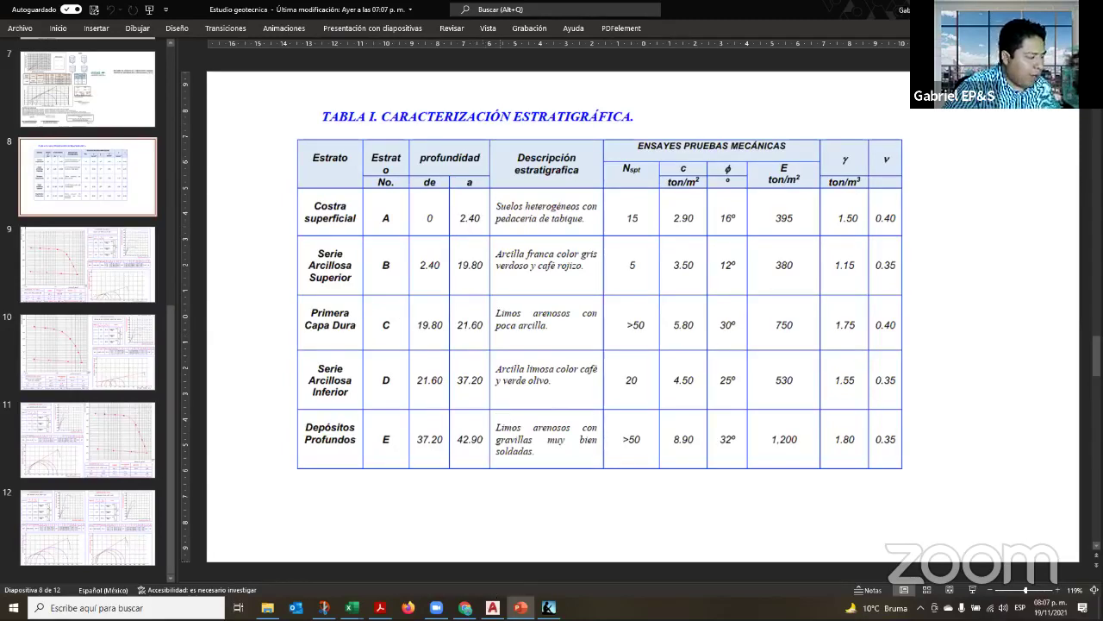
pyautogui.hotkey('alt', 'Tab')
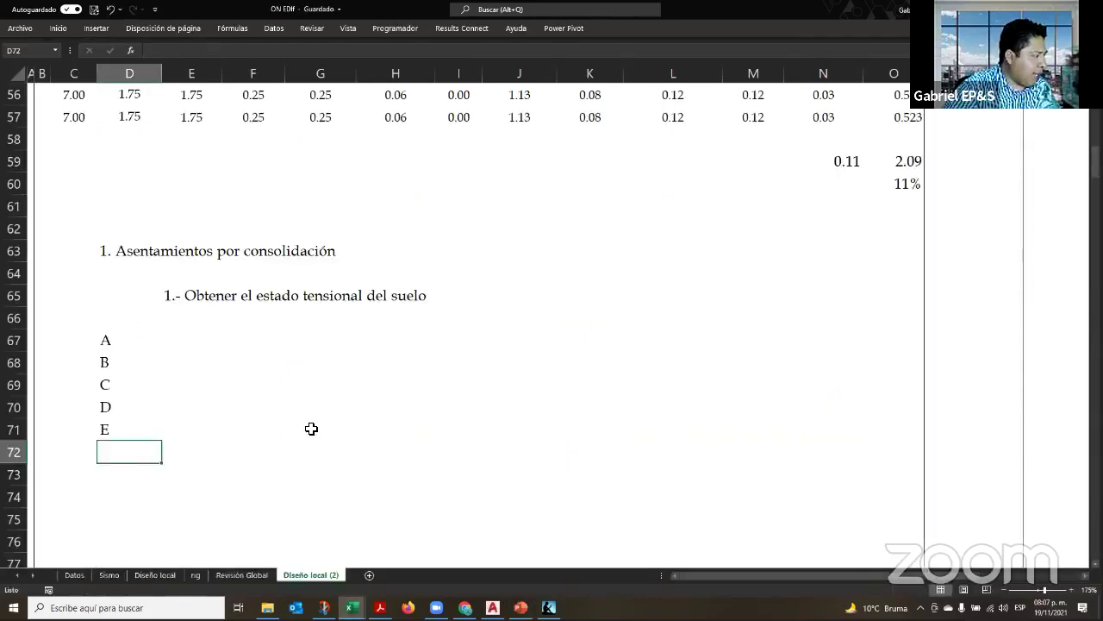
pyautogui.press('Up')
pyautogui.press('Up')
pyautogui.press('Up')
pyautogui.press('Up')
pyautogui.press('Up')
pyautogui.press('Right')
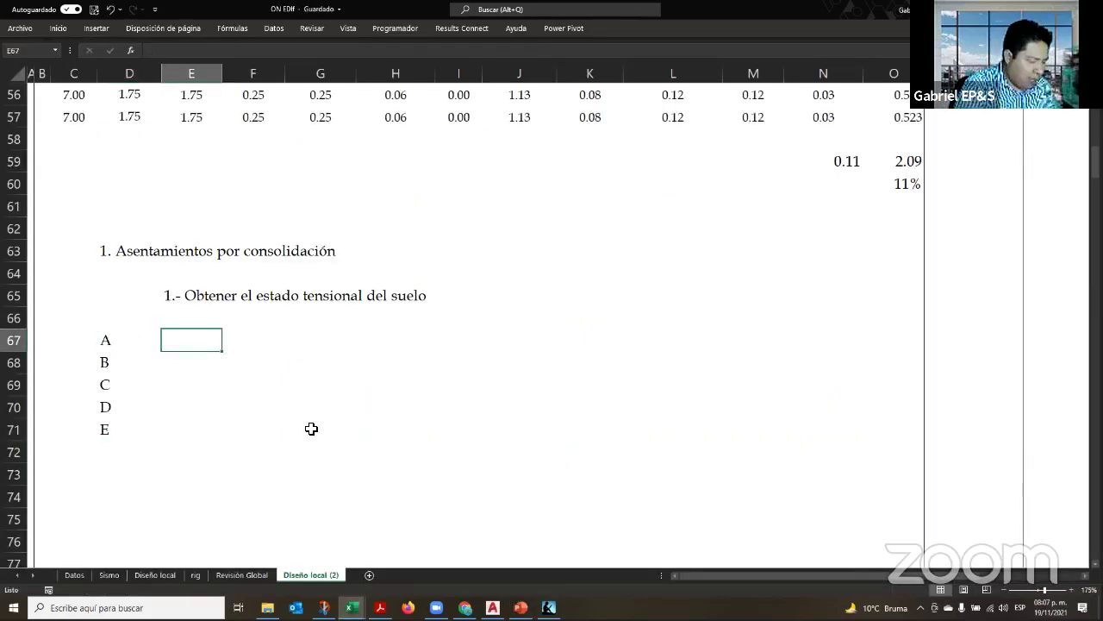
pyautogui.press('Up')
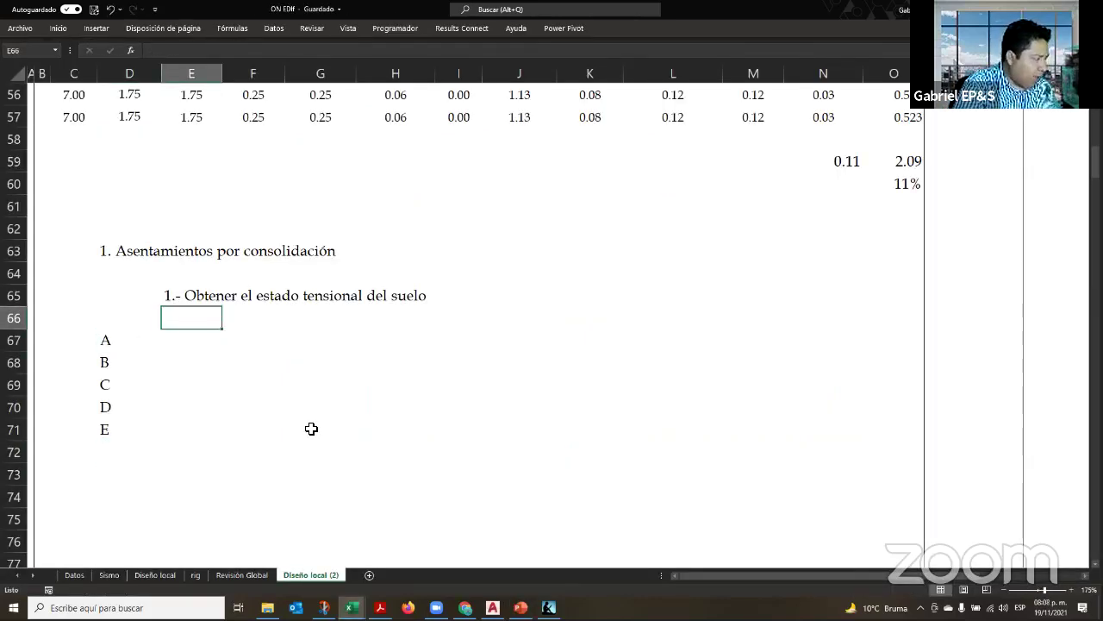
pyautogui.write('0')
pyautogui.press('Return')
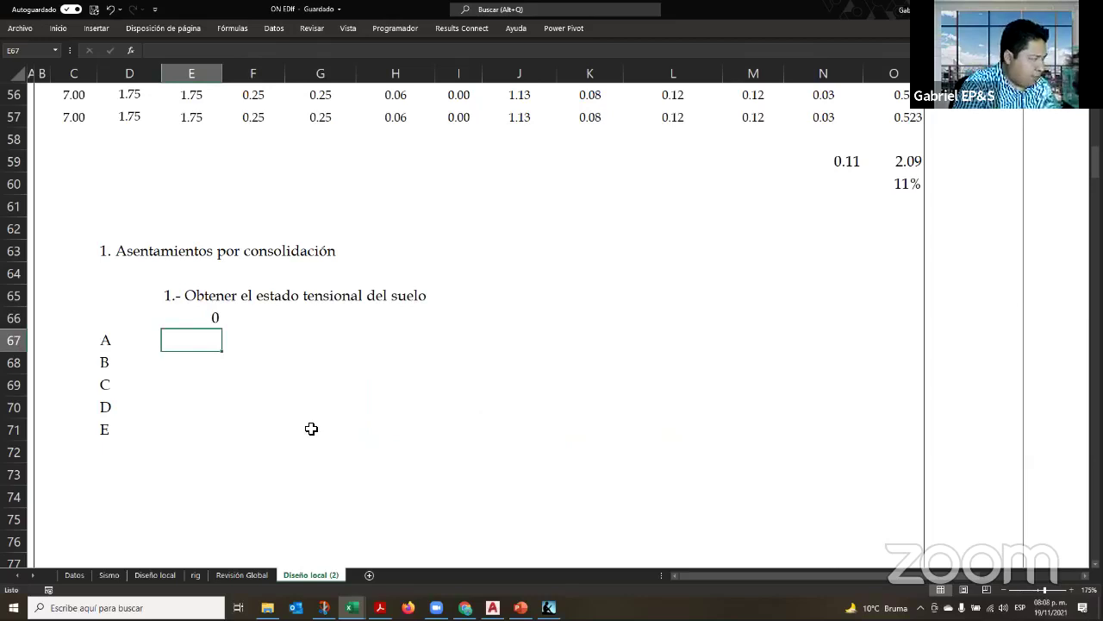
# Enter layer A's depth range, 0 in E67 and 2.4 in F67
pyautogui.write('0')
pyautogui.press('Tab')
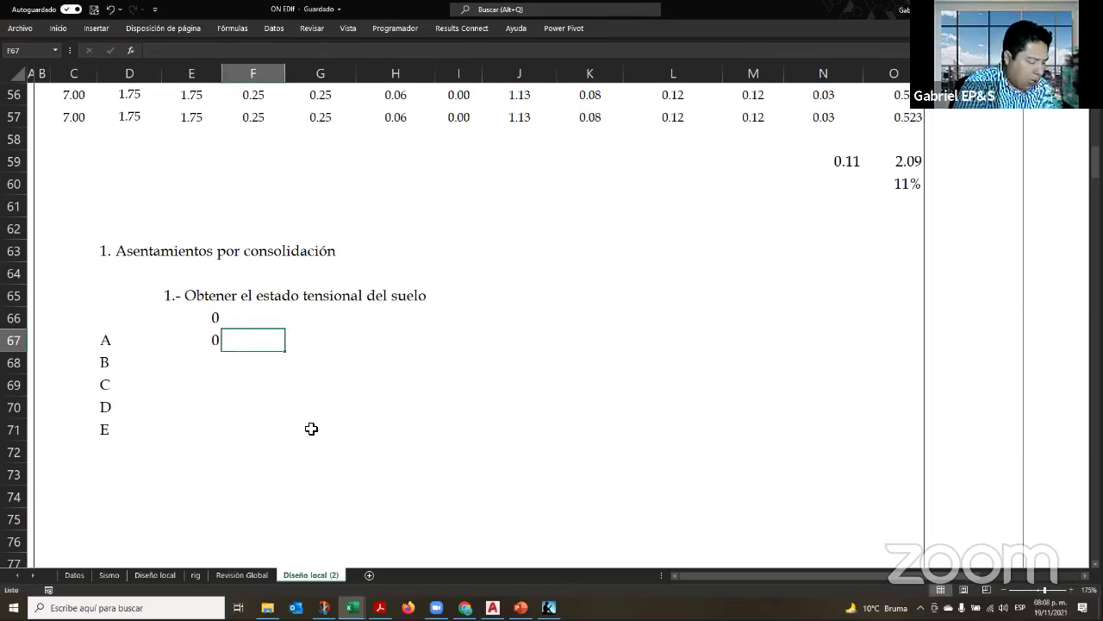
pyautogui.write('2.4')
pyautogui.press('Return')
# Enter layer B's depth range from the stratigraphic table, 2.4 in E68 and 19.8 in F68
pyautogui.press('Left')
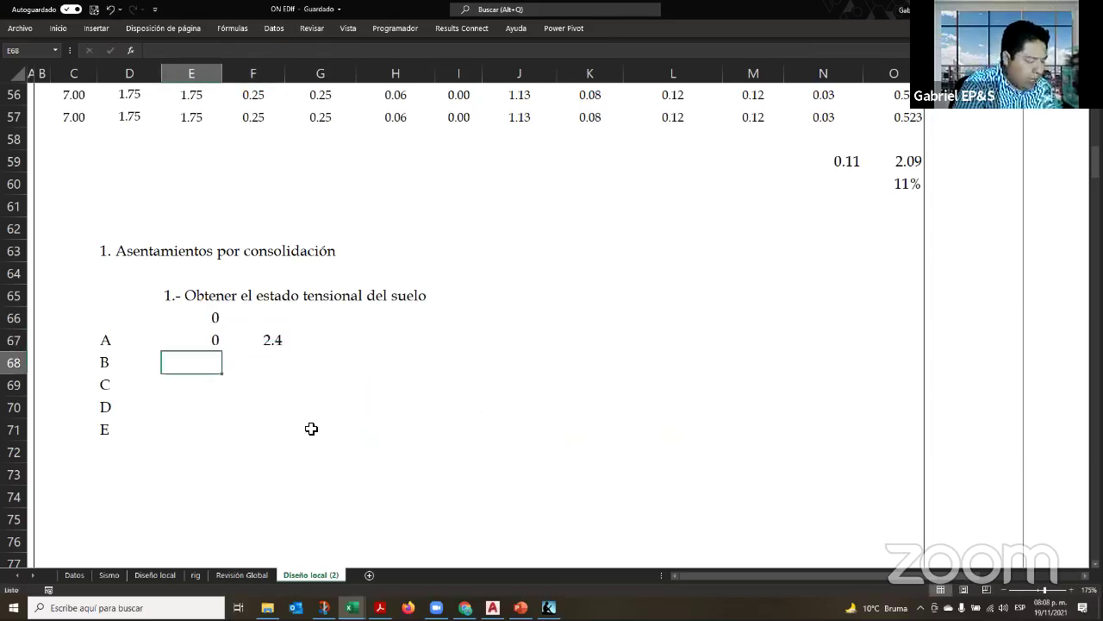
pyautogui.write('2.4')
pyautogui.press('Tab')
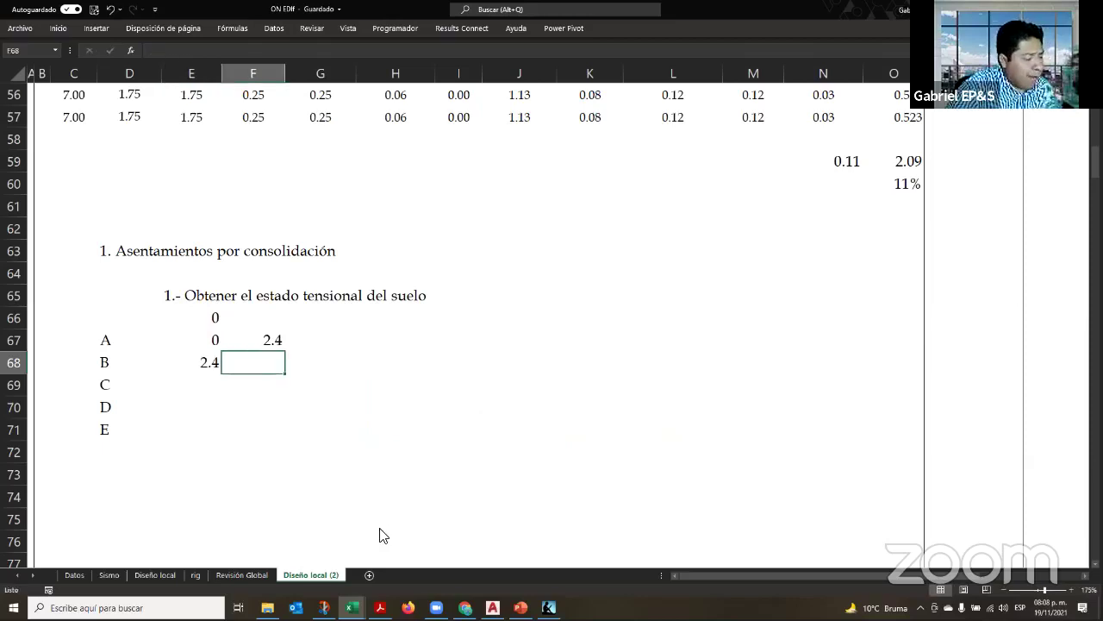
pyautogui.hotkey('alt', 'Tab')
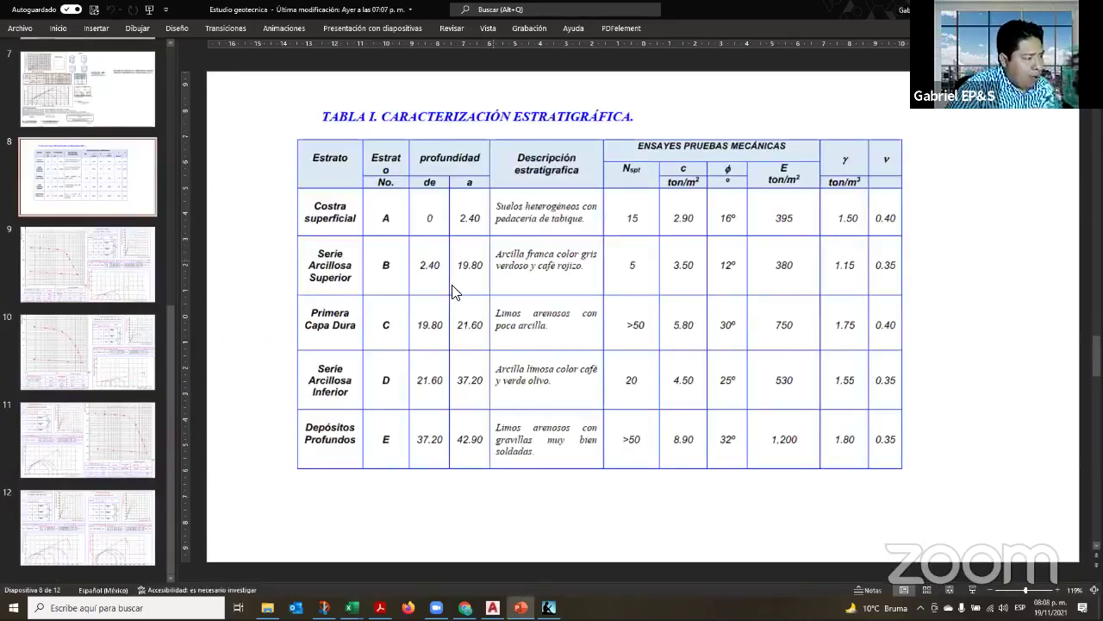
pyautogui.hotkey('alt', 'Tab')
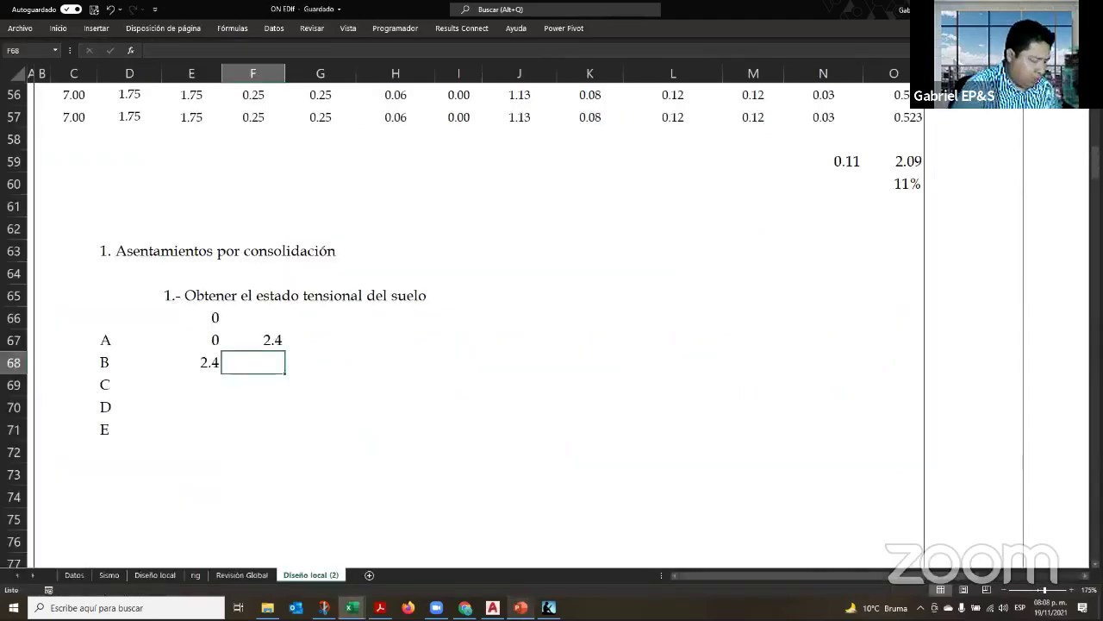
pyautogui.write('19.8')
pyautogui.press('Return')
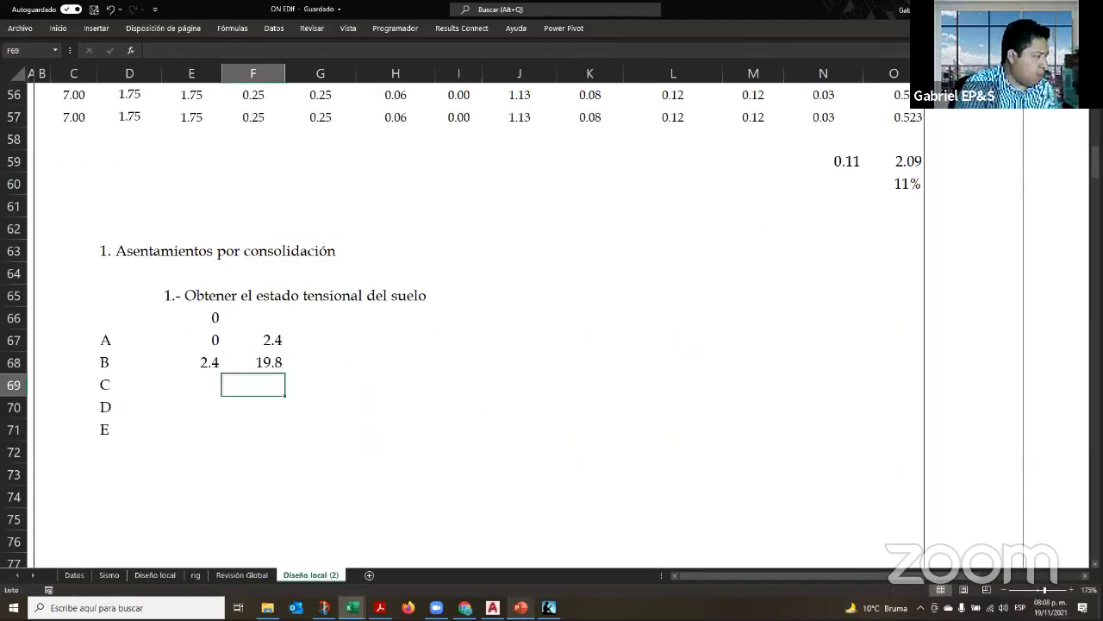
# Enter layer C's depth range from the stratigraphic table, 19.8 in E69 and 21.6 in F69
pyautogui.click(191, 385)
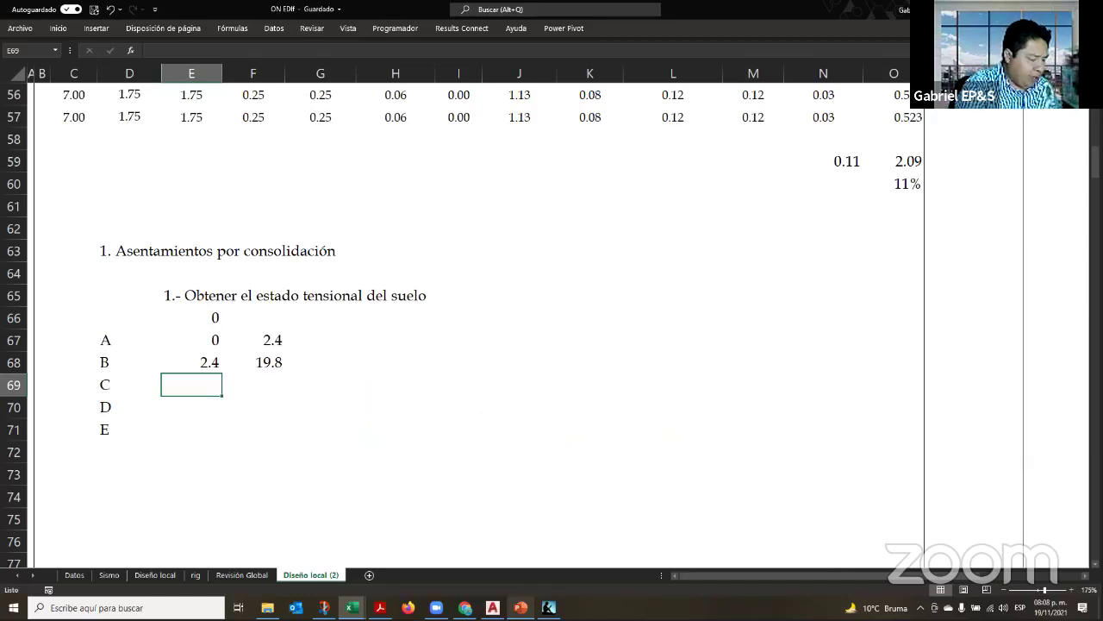
pyautogui.write('19.8')
pyautogui.press('Tab')
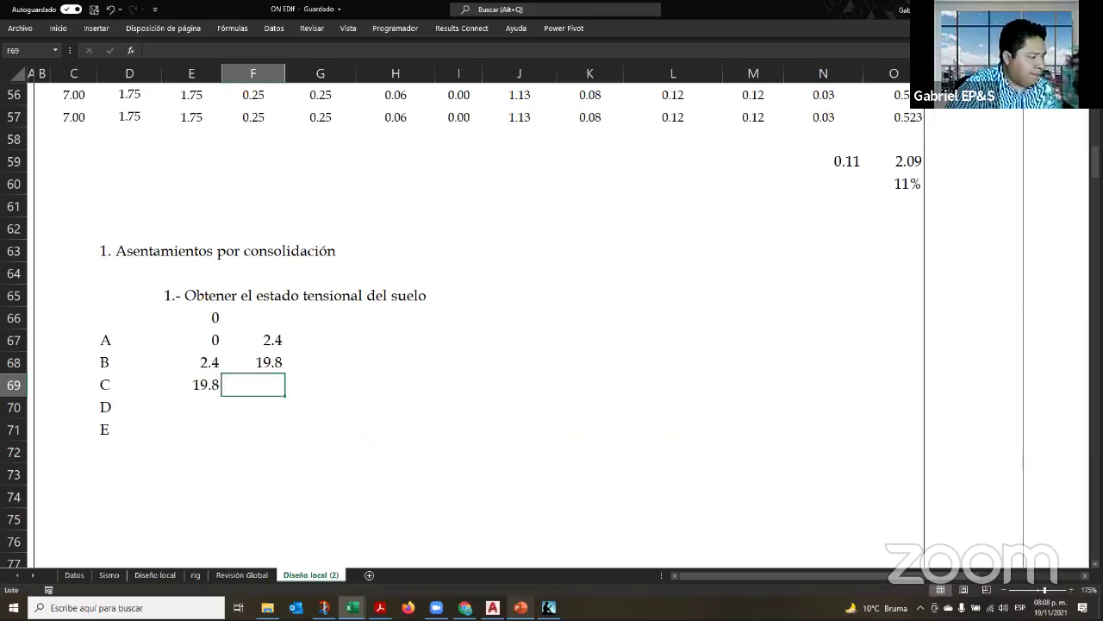
pyautogui.hotkey('alt', 'Tab')
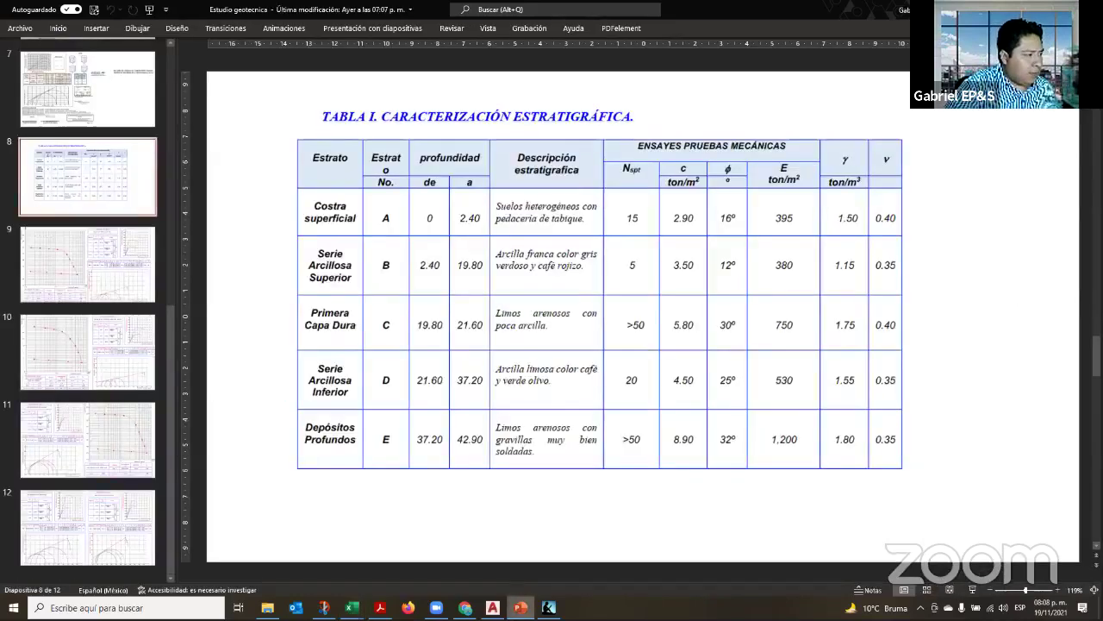
pyautogui.hotkey('alt', 'Tab')
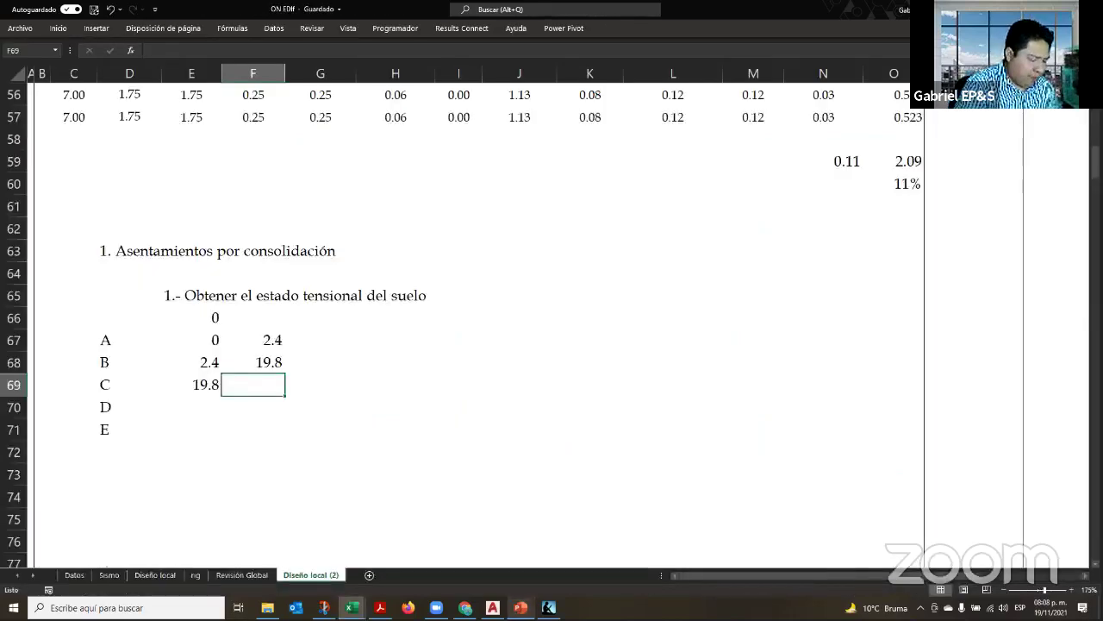
pyautogui.write('21.6')
pyautogui.press('Return')
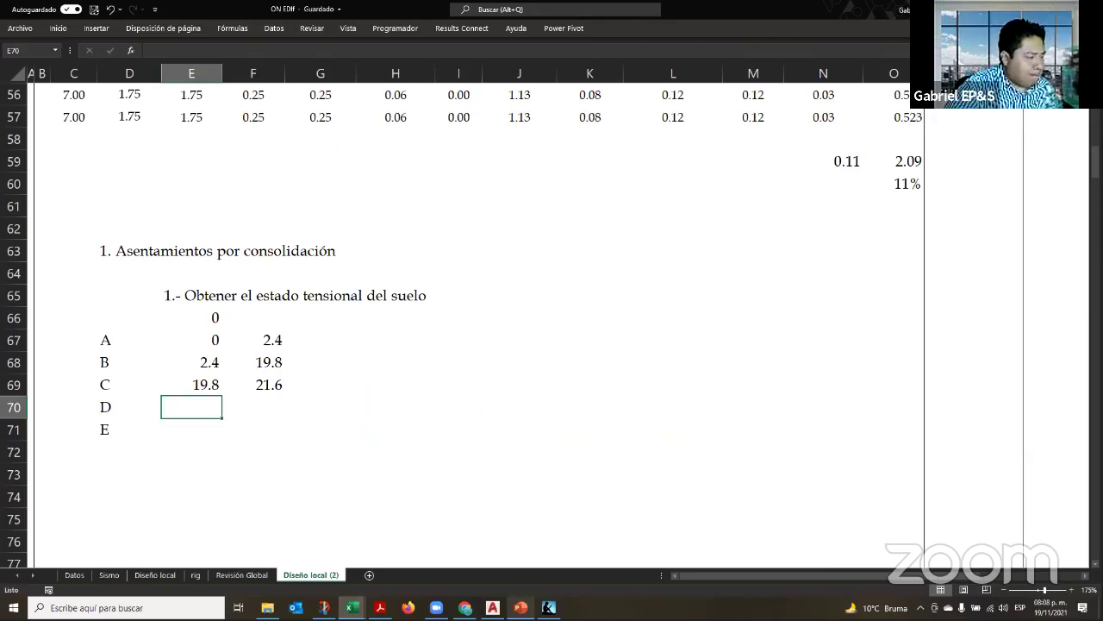
# Enter layer D's lower depth of 37.2 from the stratigraphic table in F70 and link its upper depth in E70 to F69
pyautogui.hotkey('alt', 'Tab')
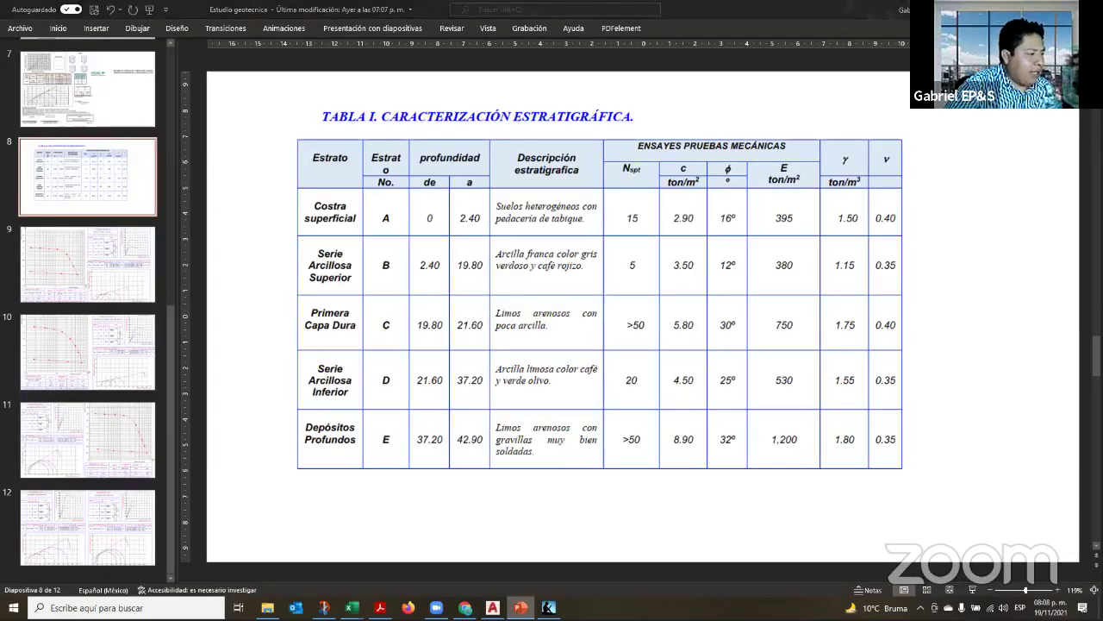
pyautogui.hotkey('alt', 'Tab')
pyautogui.click(253, 407)
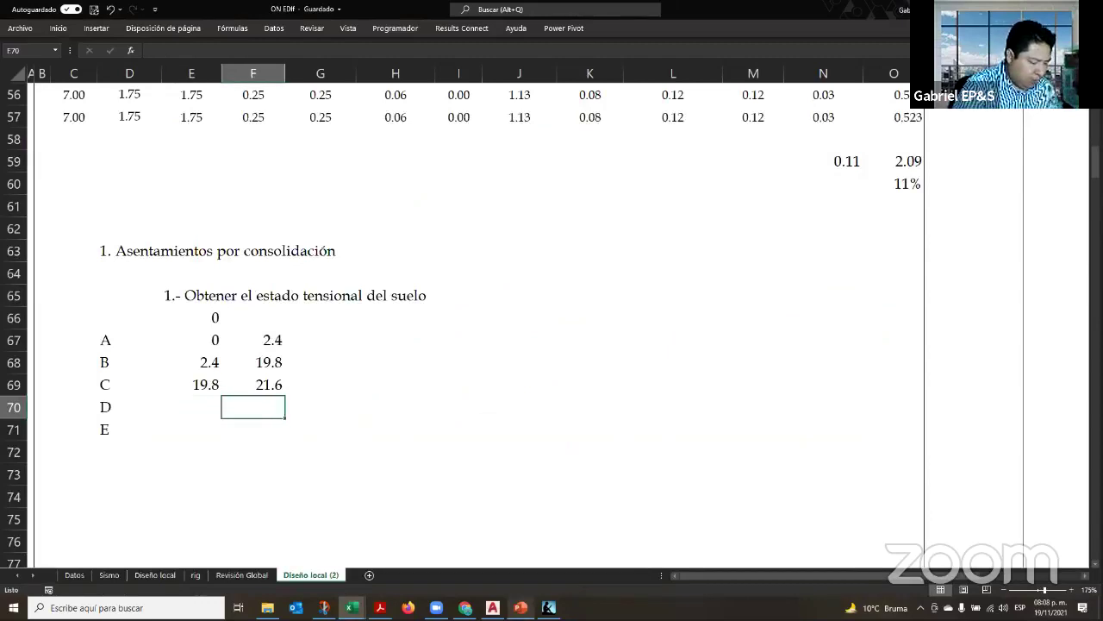
pyautogui.write('37.2')
pyautogui.press('Left')
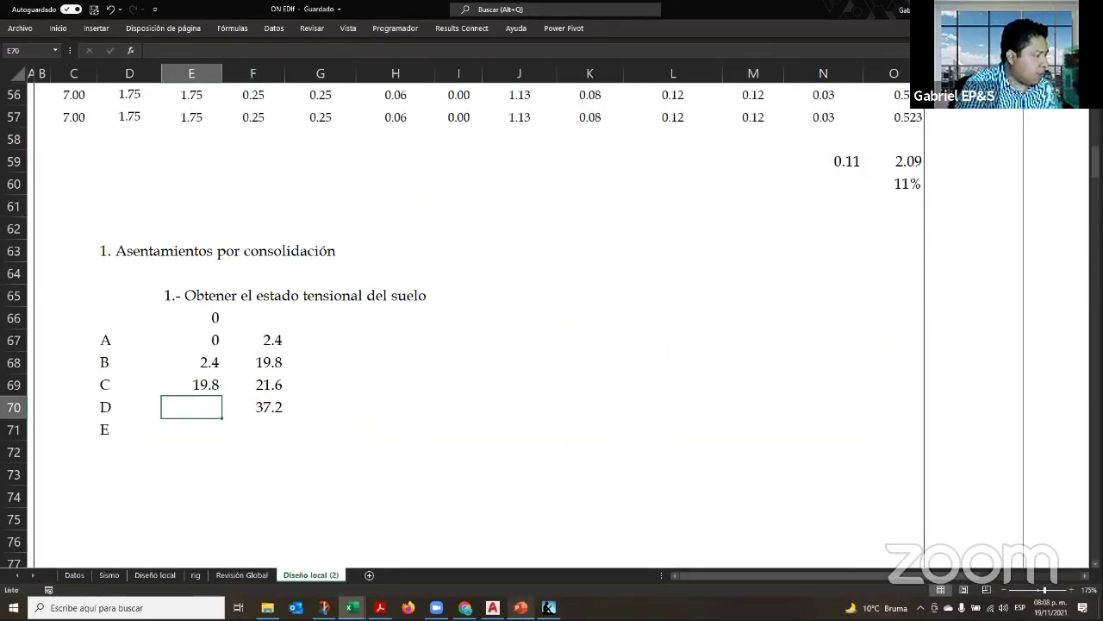
pyautogui.write('+')
pyautogui.press('Up')
pyautogui.press('Right')
pyautogui.press('Return')
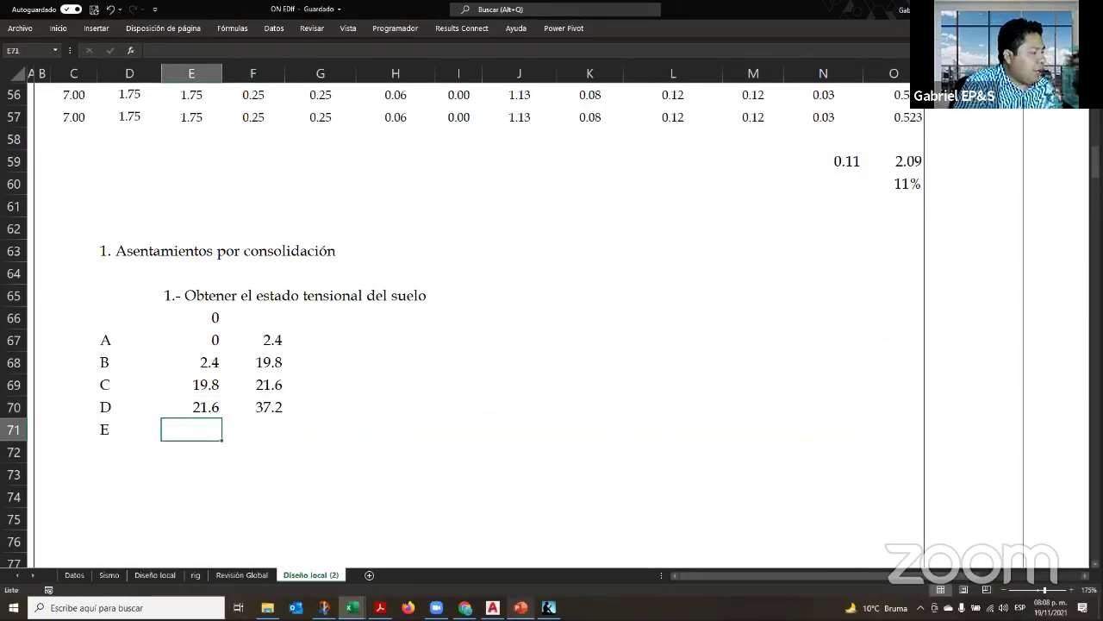
# Link layer E's upper depth in E71 to F70 and enter its lower depth of 42.9 from the stratigraphic table in F71
pyautogui.write('+')
pyautogui.press('Up')
pyautogui.press('Right')
pyautogui.press('Return')
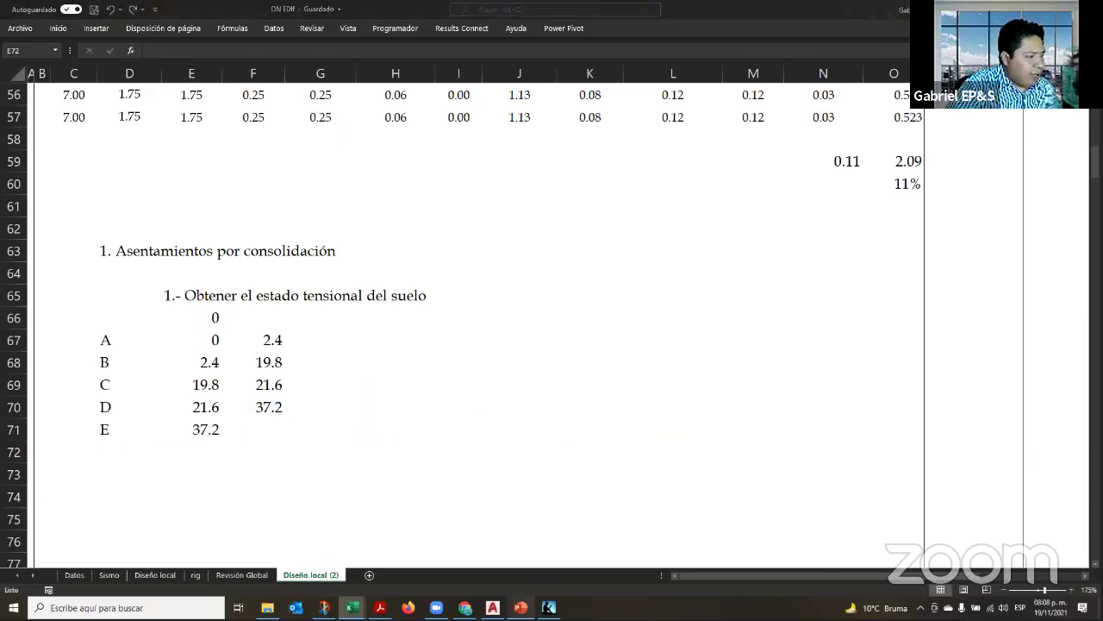
pyautogui.hotkey('alt', 'Tab')
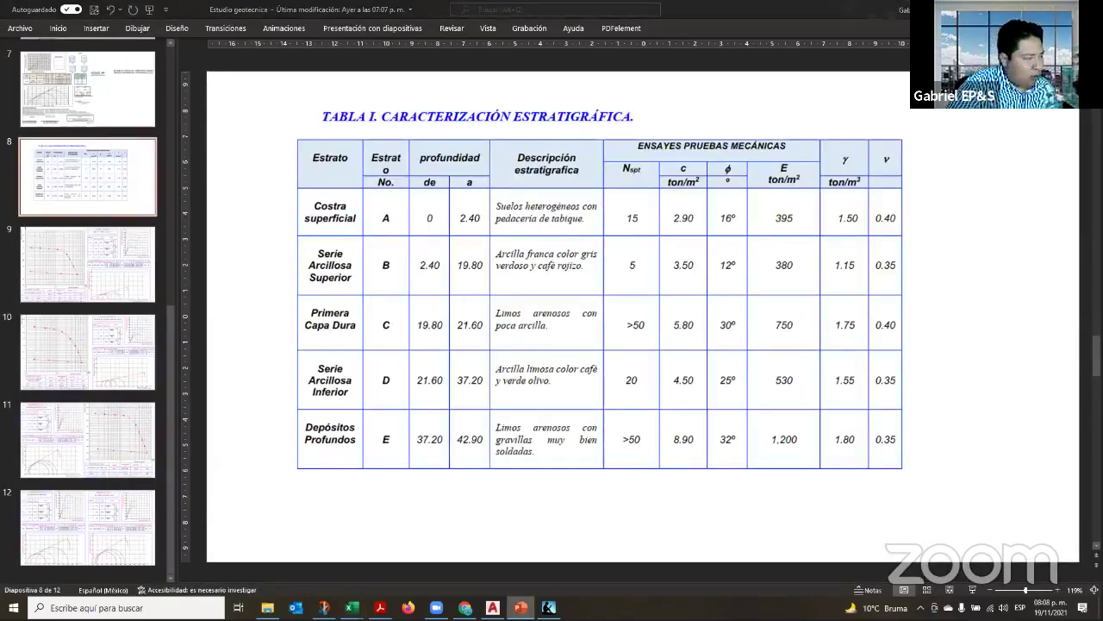
pyautogui.hotkey('alt', 'Tab')
pyautogui.click(254, 429)
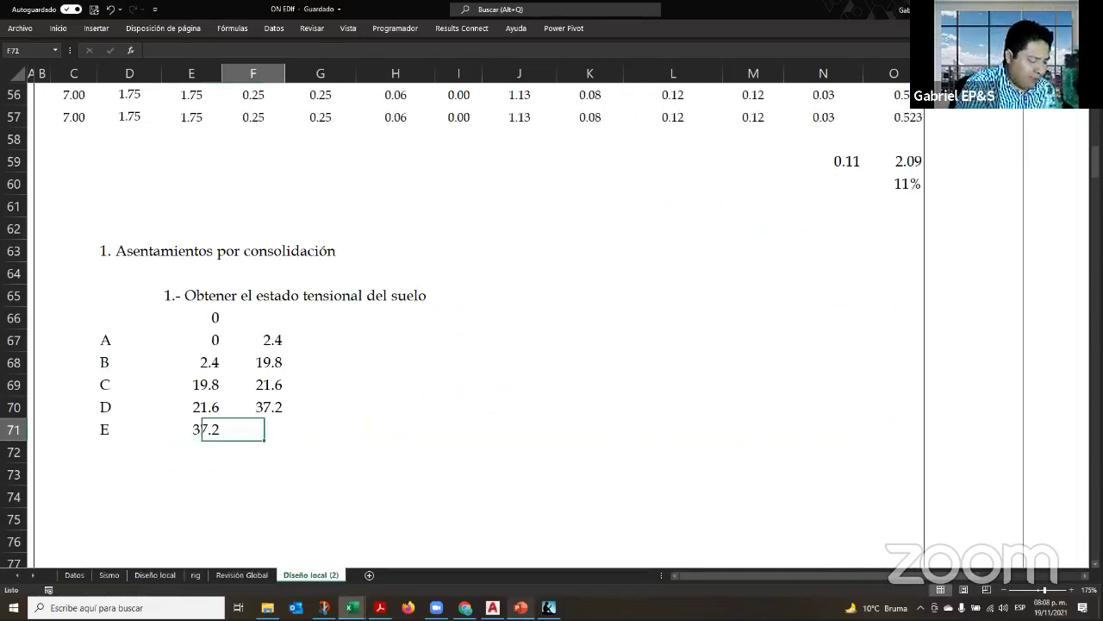
pyautogui.write('42.9')
pyautogui.press('Return')
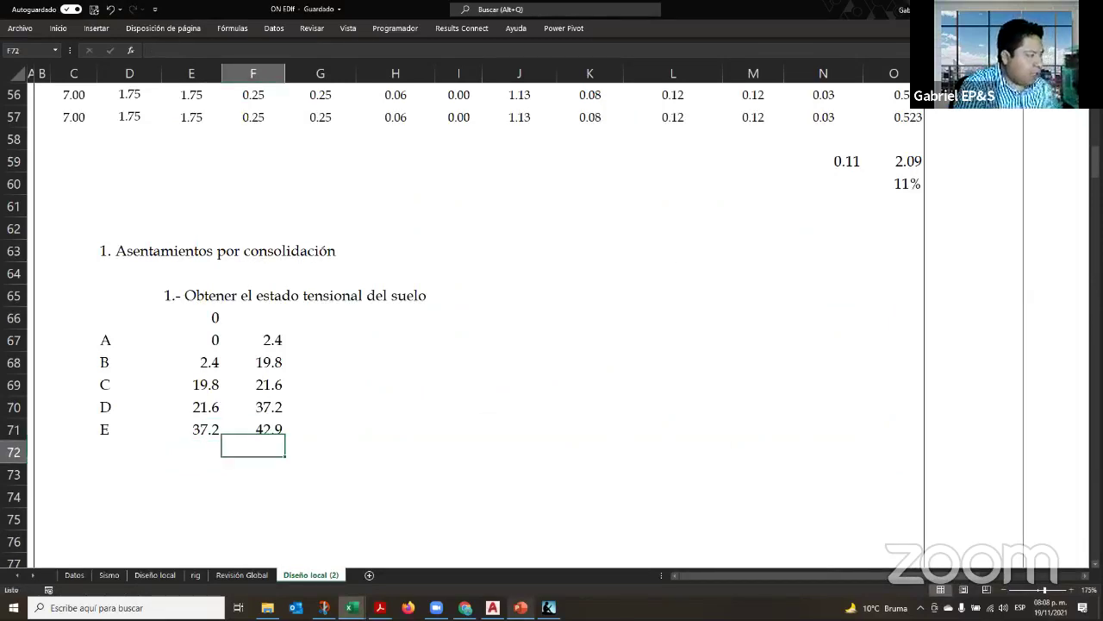
# Calculate layer A's thickness in G67 as lower depth minus upper depth with +F67-E67
pyautogui.press('Up')
pyautogui.press('Up')
pyautogui.press('Up')
pyautogui.press('Up')
pyautogui.press('Up')
pyautogui.press('Right')
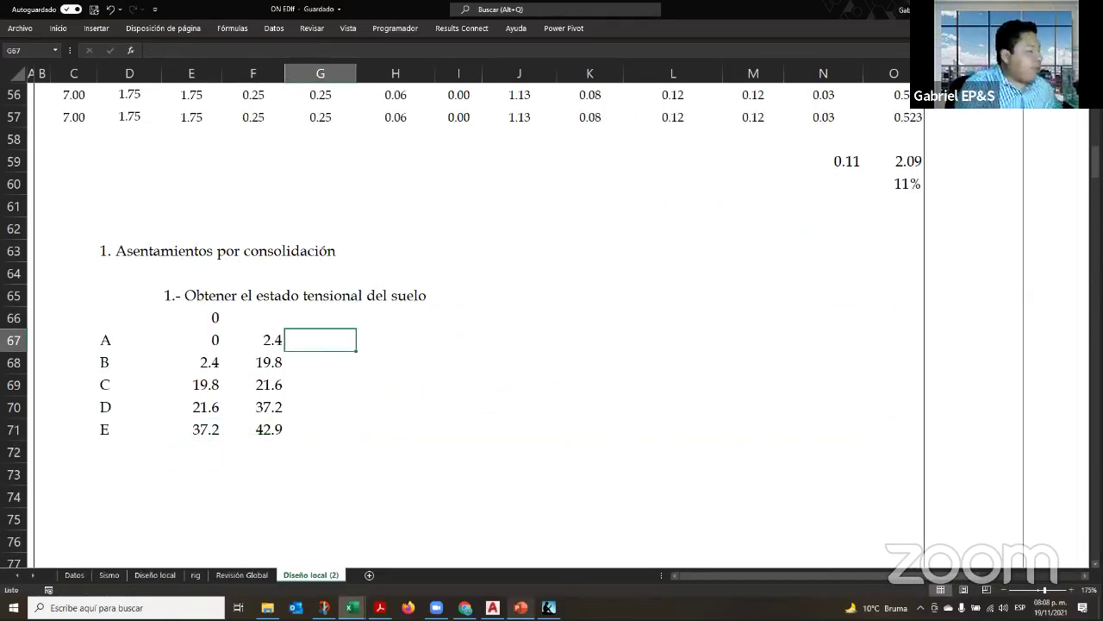
pyautogui.write('+')
pyautogui.press('Left')
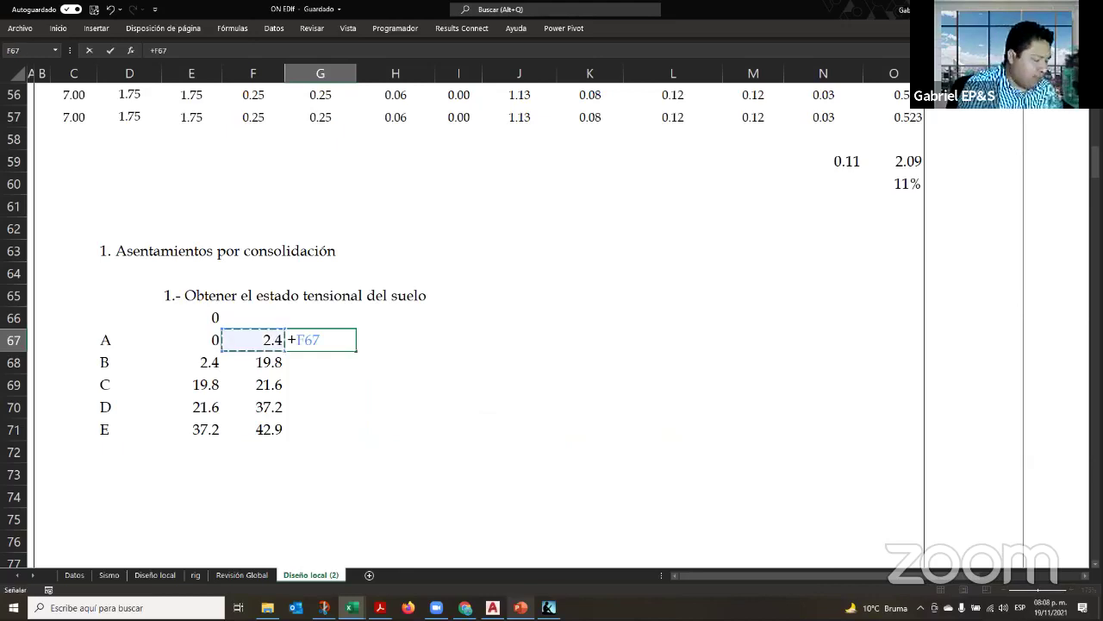
pyautogui.write('-')
pyautogui.press('Left')
pyautogui.press('Left')
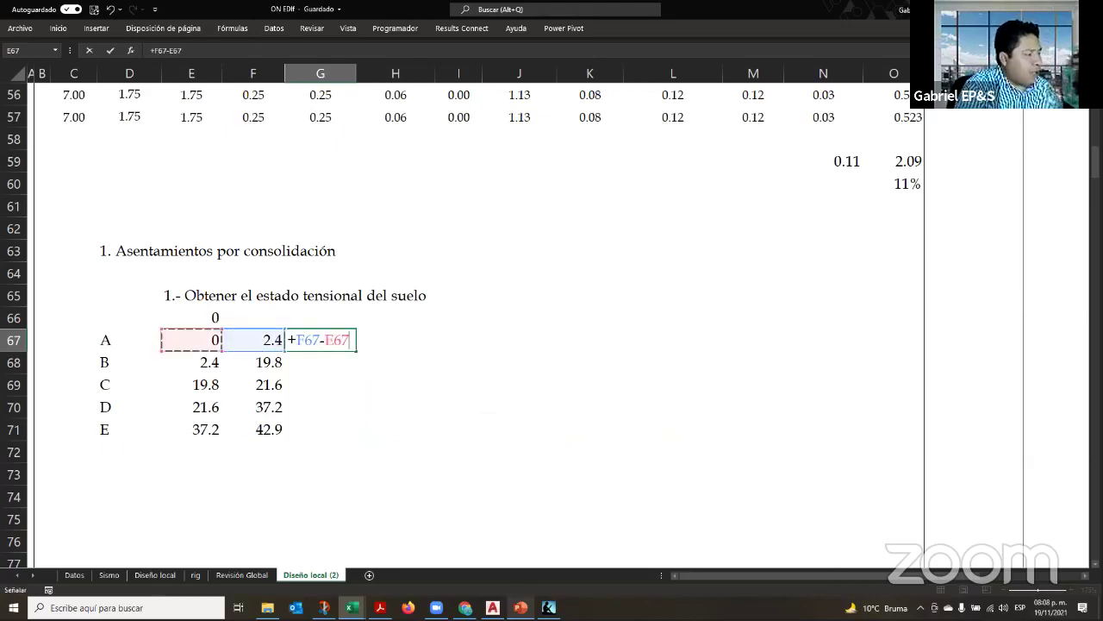
pyautogui.hotkey('ctrl', 'Return')
# Copy the thickness formula from G67 to layer B's cell G68
pyautogui.hotkey('ctrl', 'c')
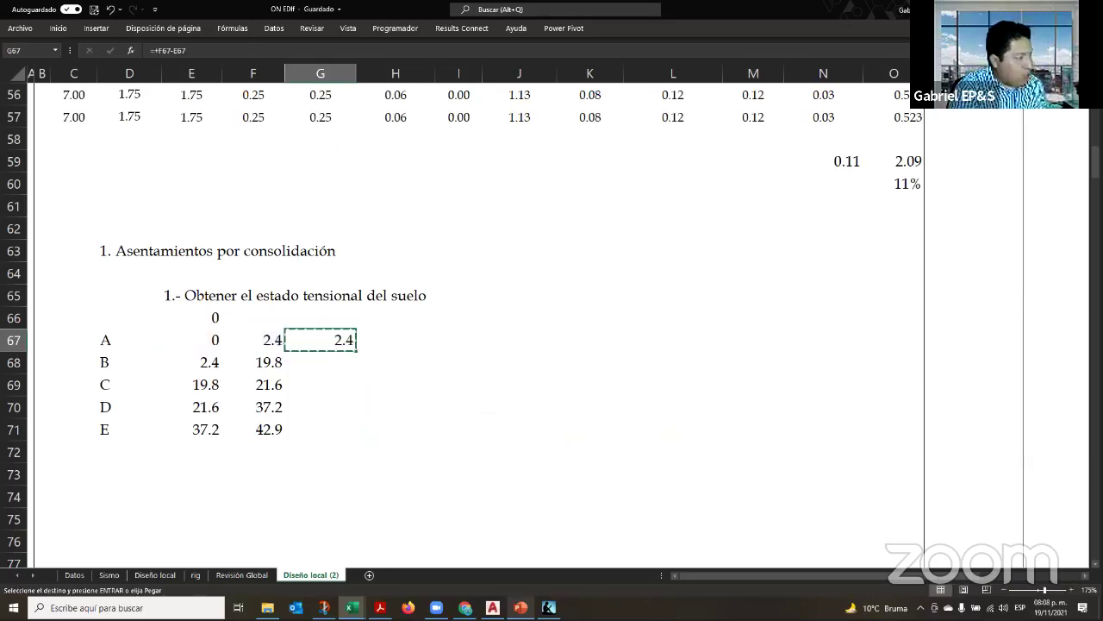
pyautogui.press('Down')
pyautogui.hotkey('ctrl', 'v')
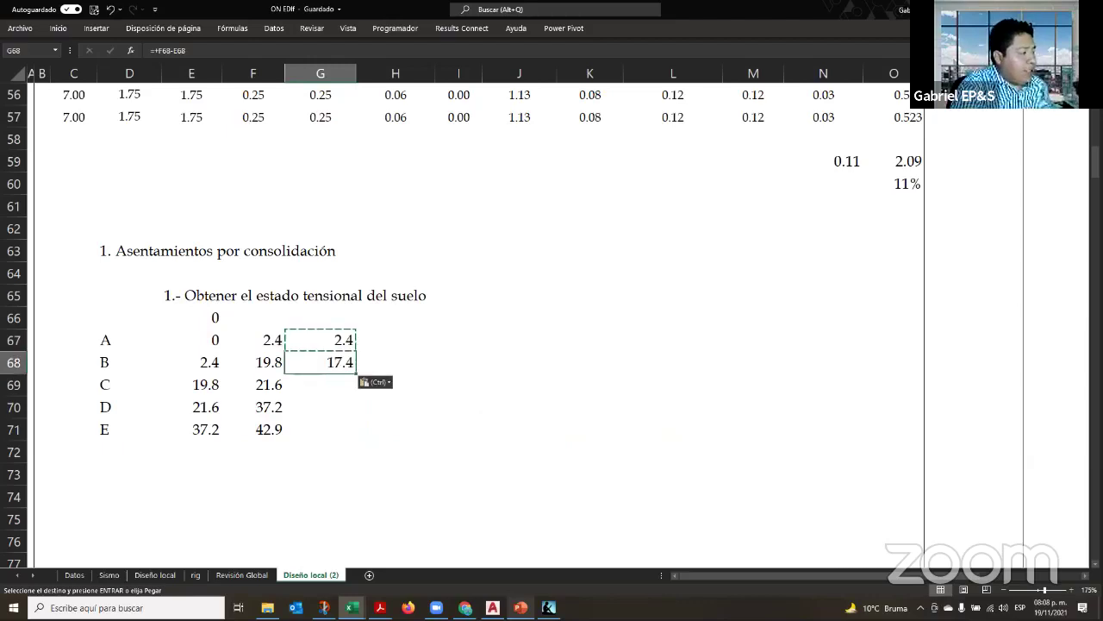
# Enter the column header D in G66 above the layer thicknesses and center it
pyautogui.click(319, 340)
pyautogui.click(319, 317)
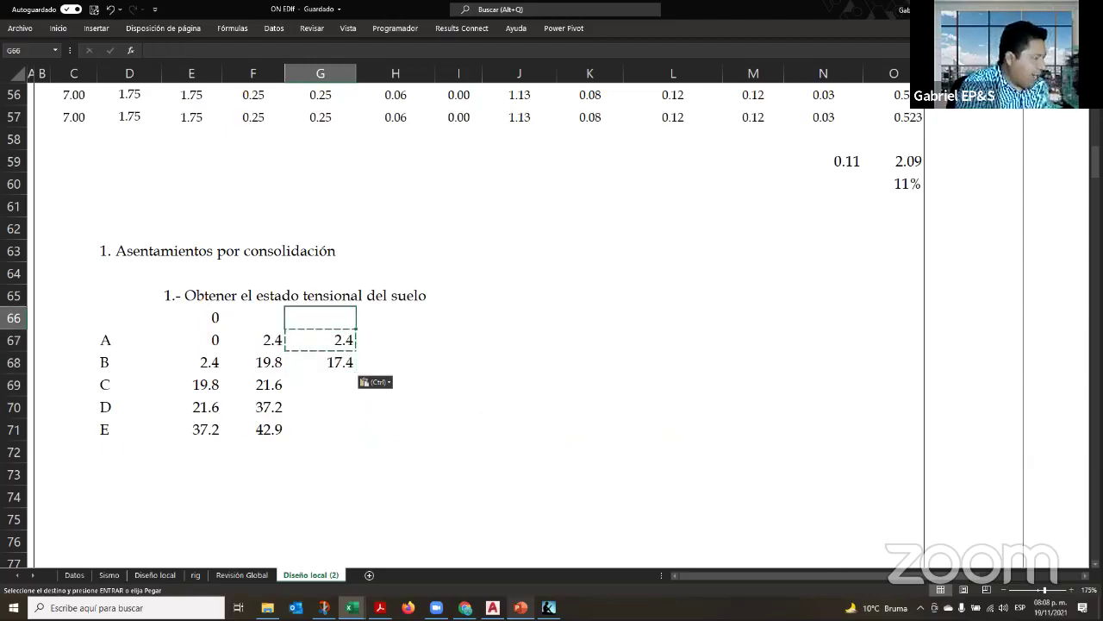
pyautogui.write('D')
pyautogui.hotkey('ctrl', 'Return')
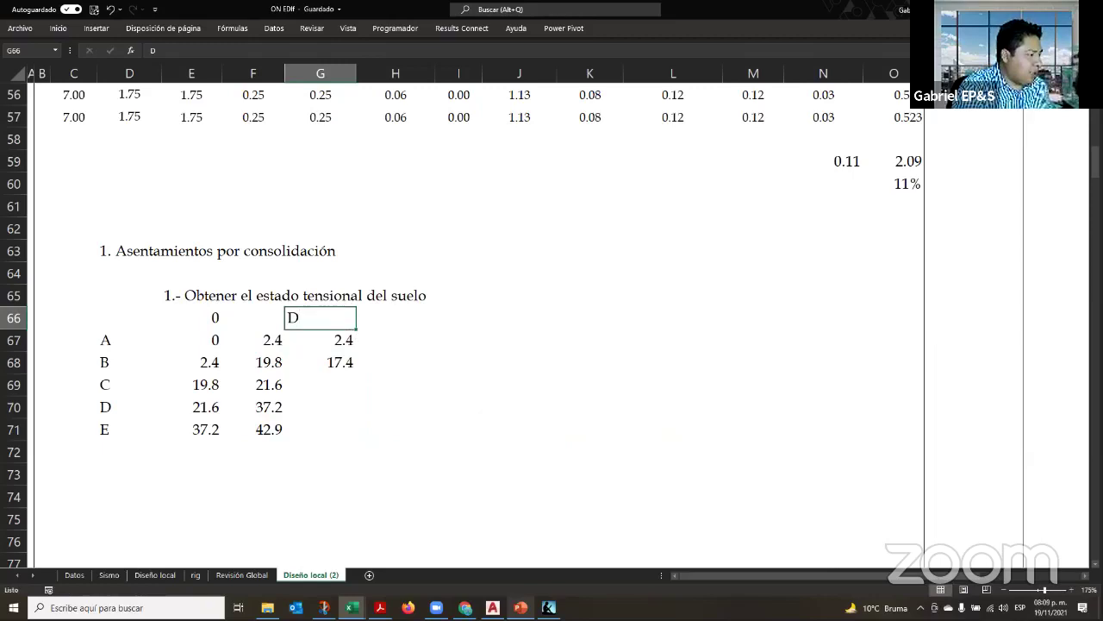
pyautogui.click(320, 362)
pyautogui.click(320, 384)
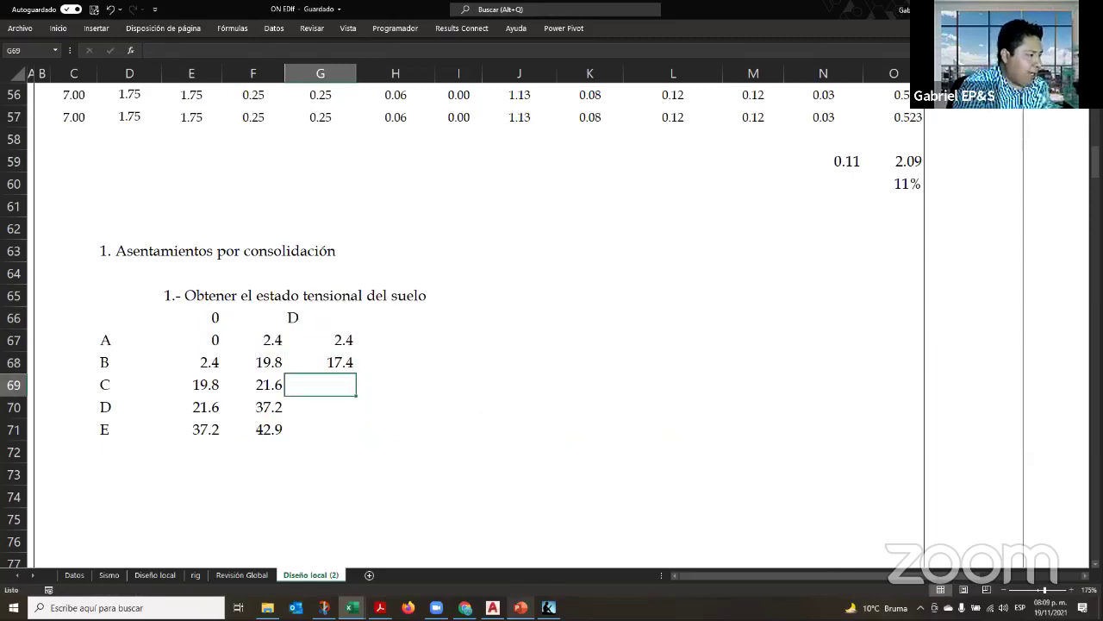
pyautogui.click(319, 340)
pyautogui.press('Up')
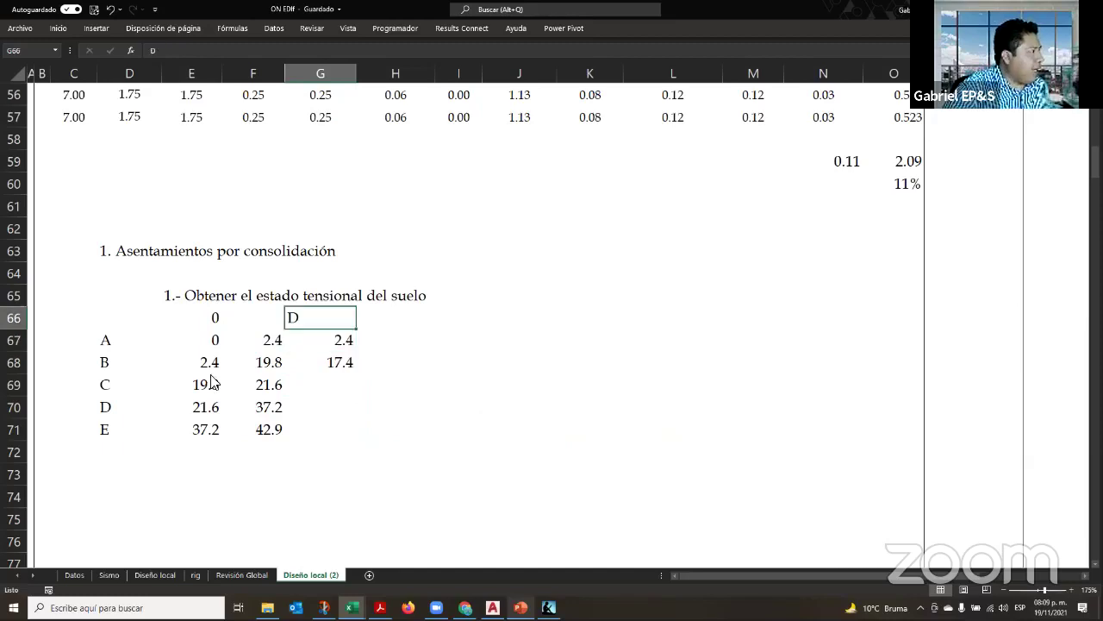
pyautogui.click(58, 27)
pyautogui.click(253, 68)
# Copy the thickness formula from G68 into G69, G70 and G71 for layers C, D and E
pyautogui.click(349, 375)
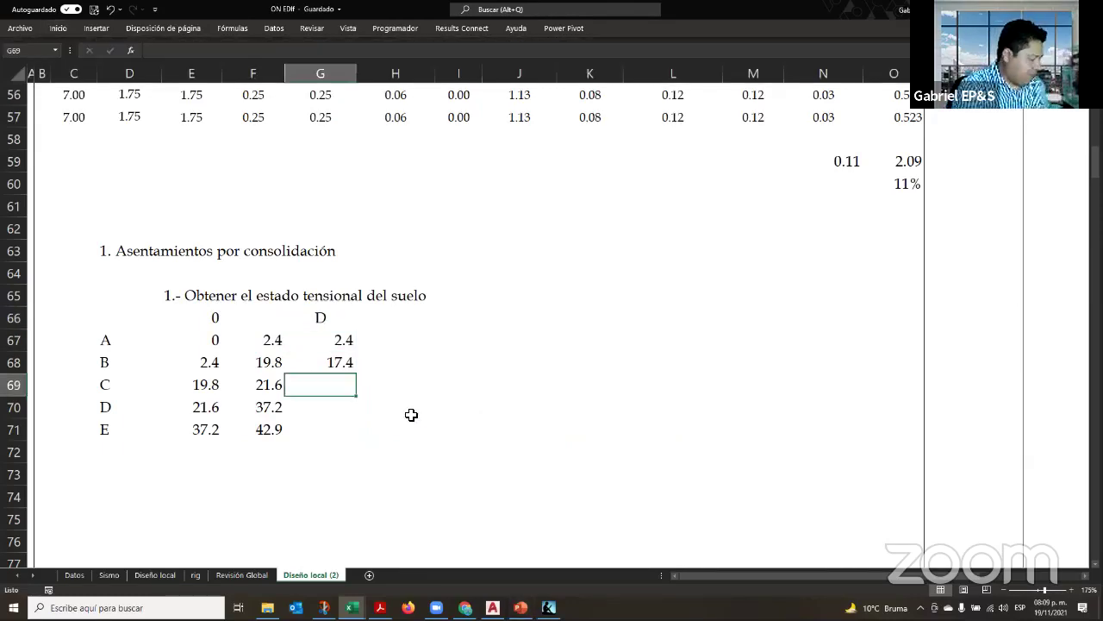
pyautogui.press('Up')
pyautogui.hotkey('ctrl', 'c')
pyautogui.press('Down')
pyautogui.hotkey('ctrl', 'v')
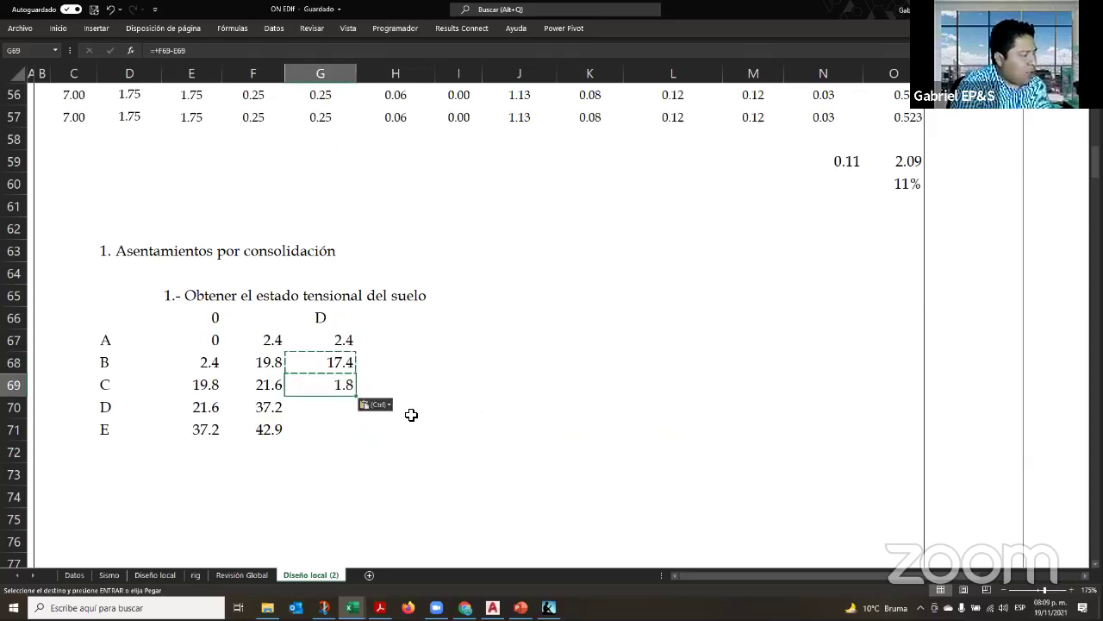
pyautogui.press('Down')
pyautogui.hotkey('ctrl', 'v')
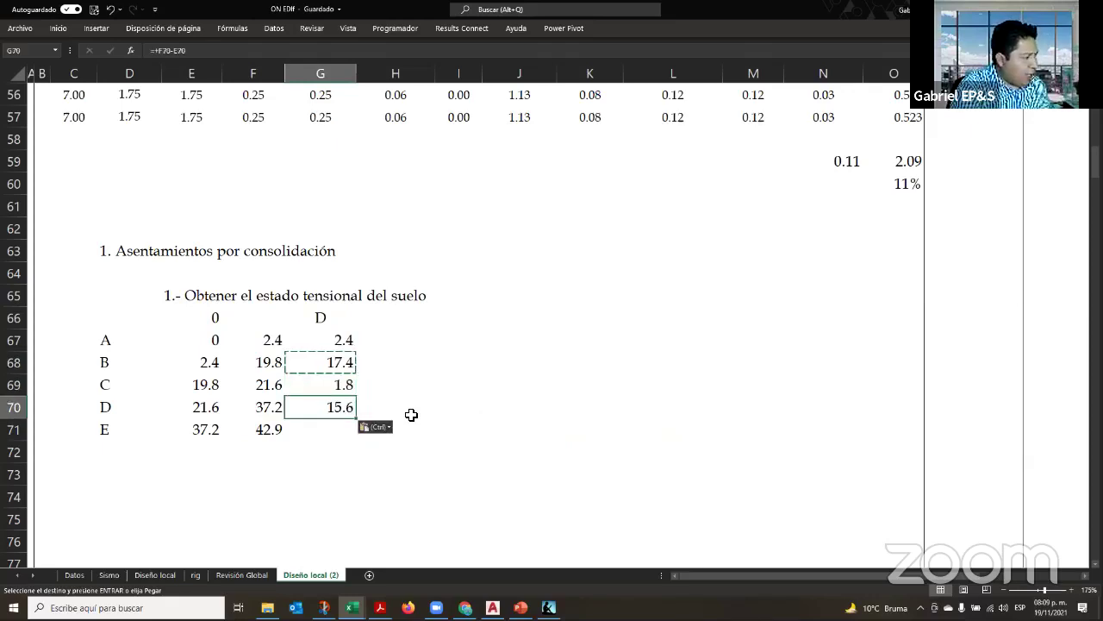
pyautogui.press('Down')
pyautogui.hotkey('ctrl', 'v')
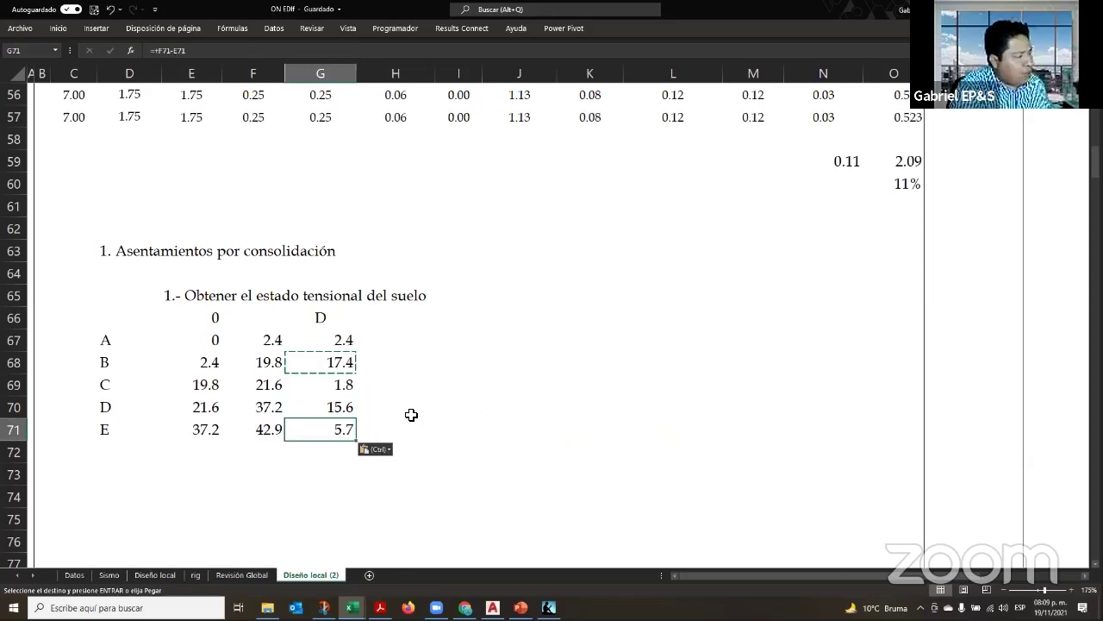
pyautogui.press('Escape')
# Enter the column header Z in H66 beside the thickness header
pyautogui.click(411, 414)
pyautogui.press('Up')
pyautogui.press('Up')
pyautogui.press('Up')
pyautogui.press('Up')
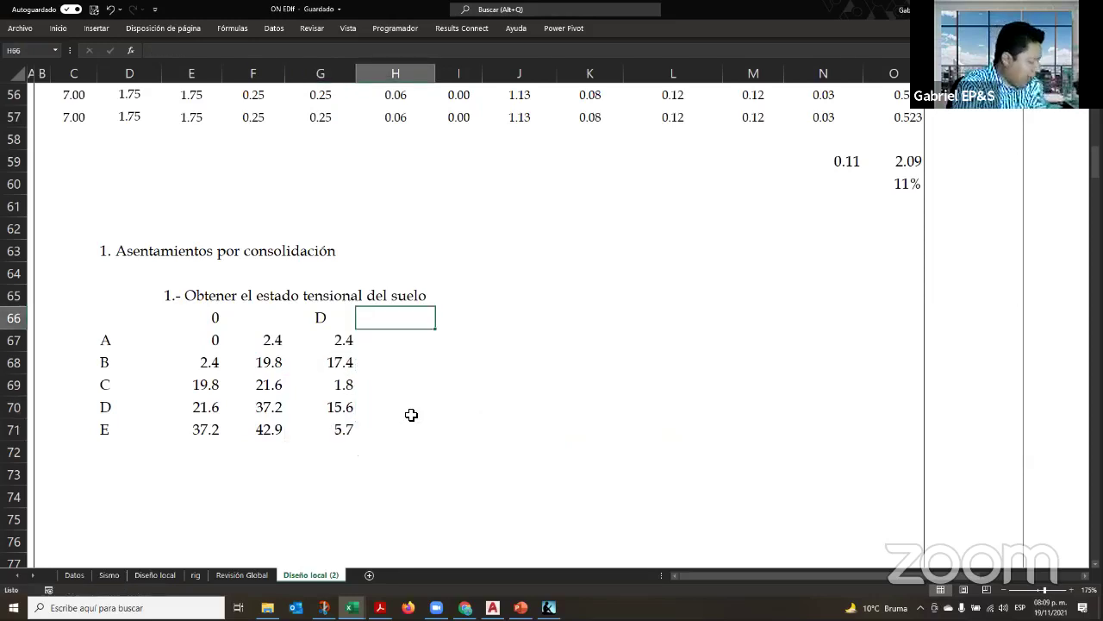
pyautogui.write('Z')
pyautogui.press('Return')
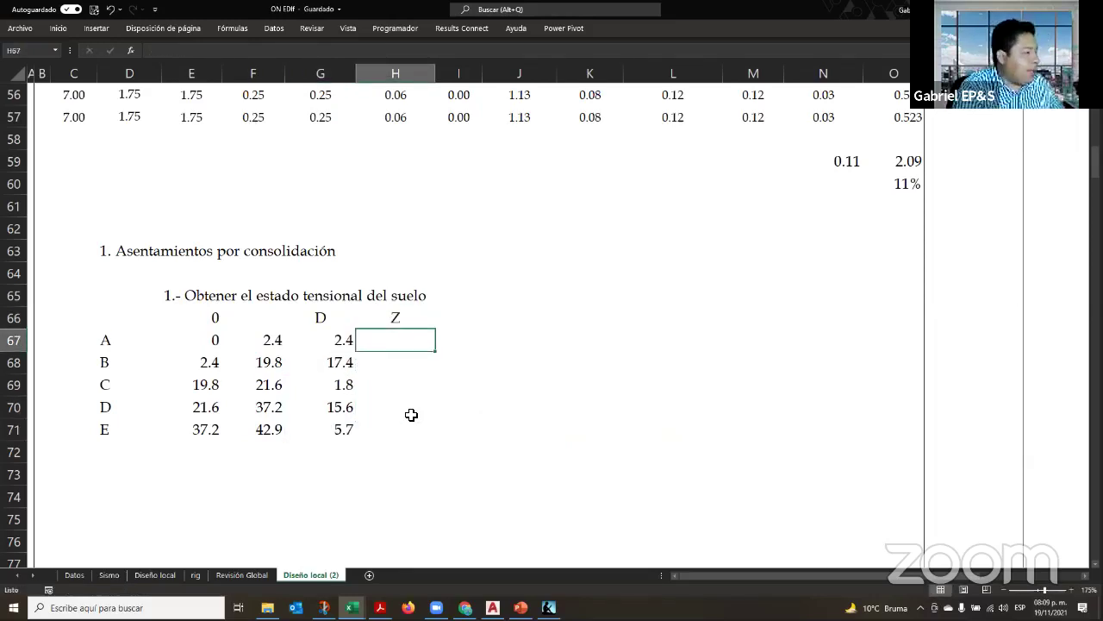
# Clear the stray 0 from E66 and insert a blank row above layer A
pyautogui.press('Up')
pyautogui.press('Left')
pyautogui.press('Left')
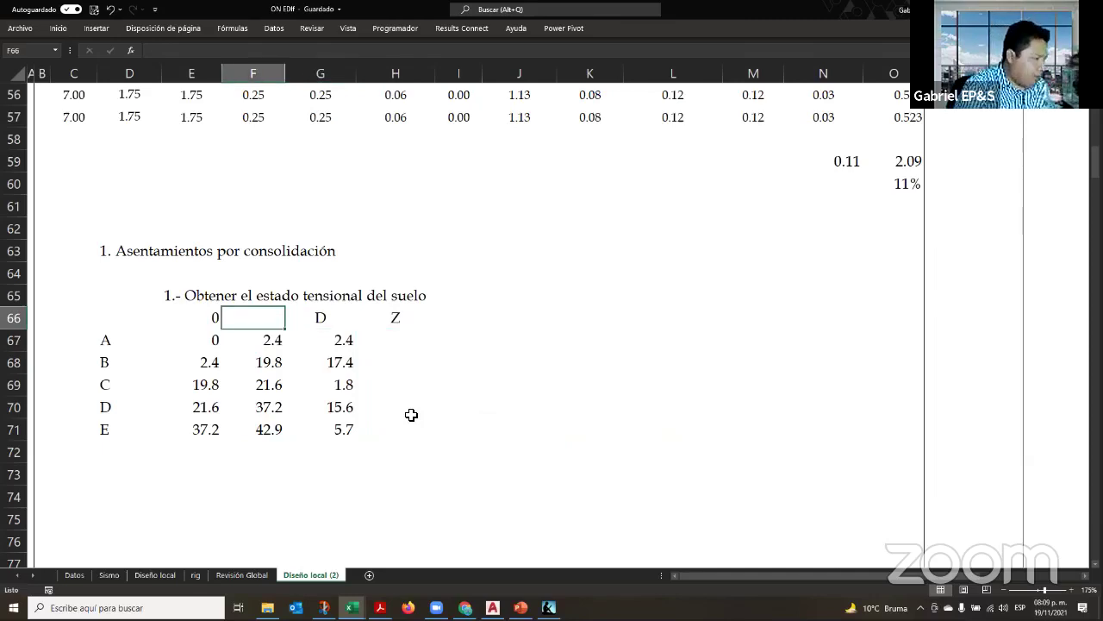
pyautogui.press('Left')
pyautogui.press('Delete')
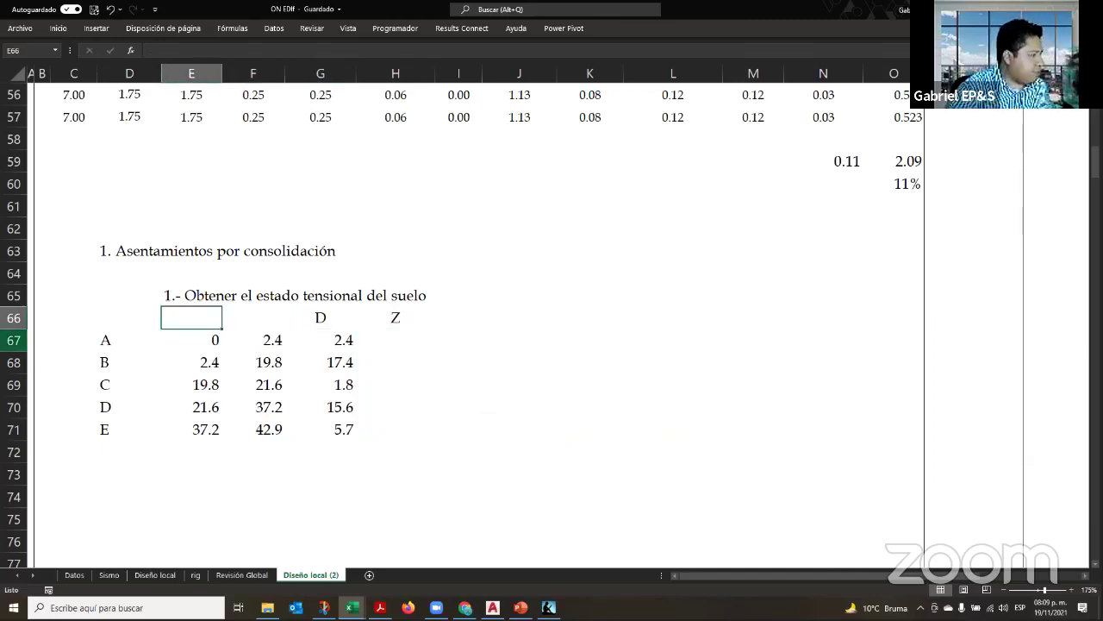
pyautogui.click(14, 339)
pyautogui.hotkey('ctrl', '+')
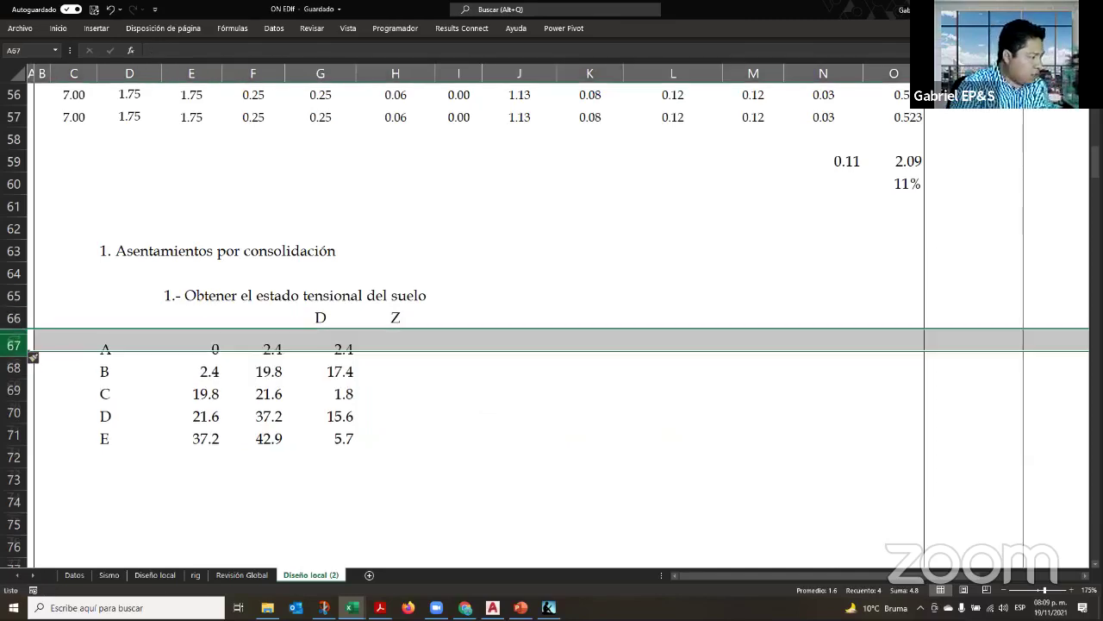
# Enter the Z elevations 0 in H67 for the surface and -2.4 in H68 for layer A
pyautogui.click(41, 340)
pyautogui.press('Right')
pyautogui.press('Right')
pyautogui.press('Right')
pyautogui.press('Right')
pyautogui.press('Right')
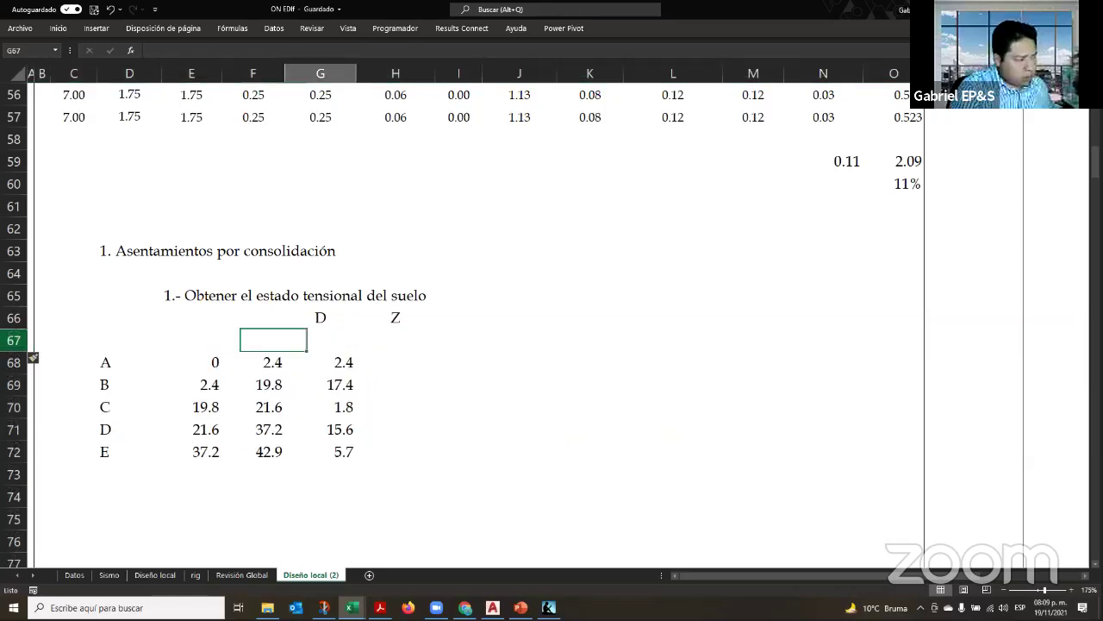
pyautogui.press('Right')
pyautogui.write('0')
pyautogui.press('Return')
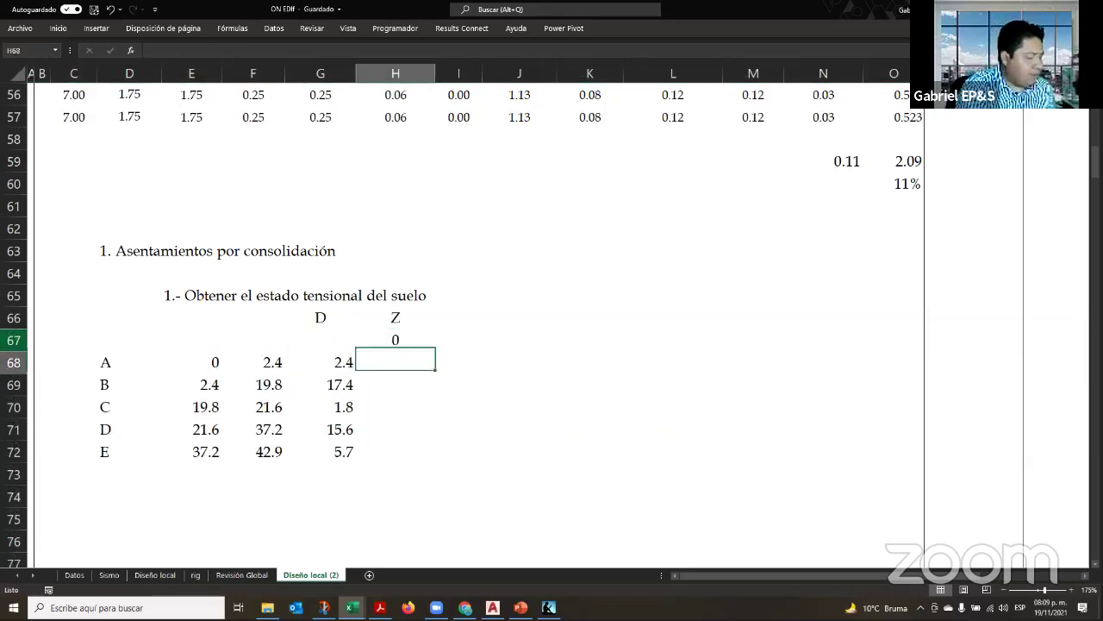
pyautogui.write('-')
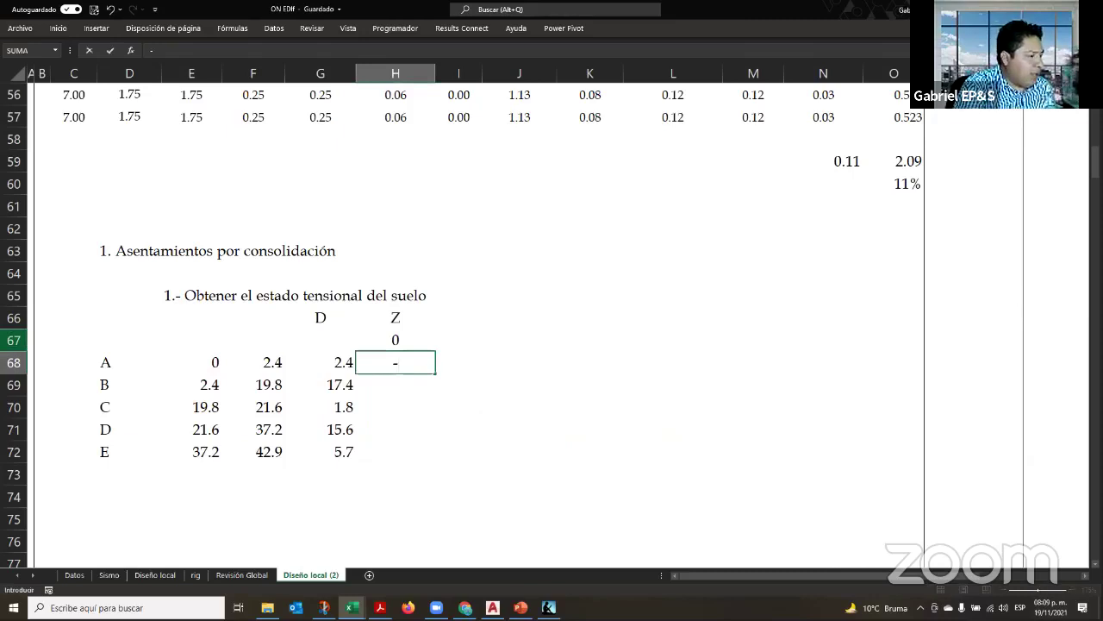
pyautogui.write('2.4')
pyautogui.press('Return')
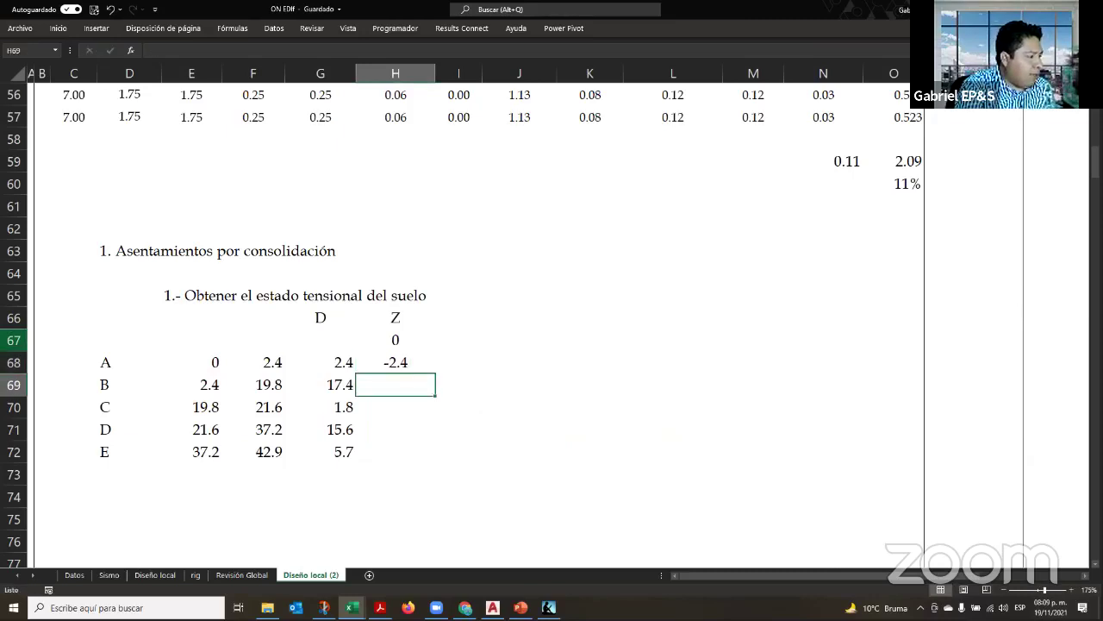
# Link the Z elevations of layers B and C to their negative lower depths, -F69 in H69 and -F70 in H70
pyautogui.write('-')
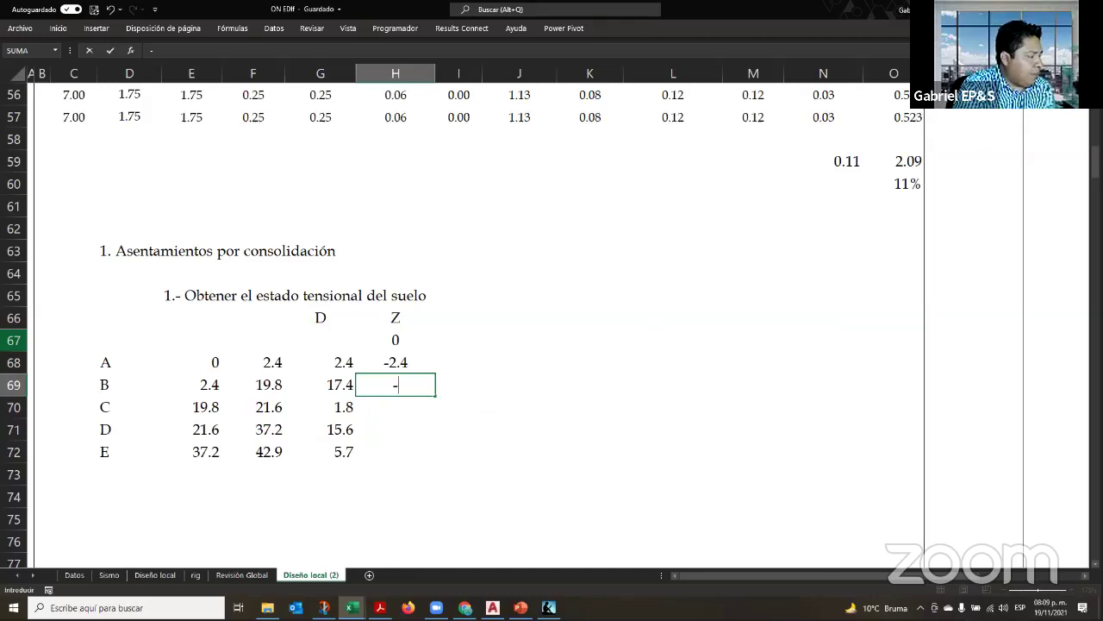
pyautogui.click(254, 384)
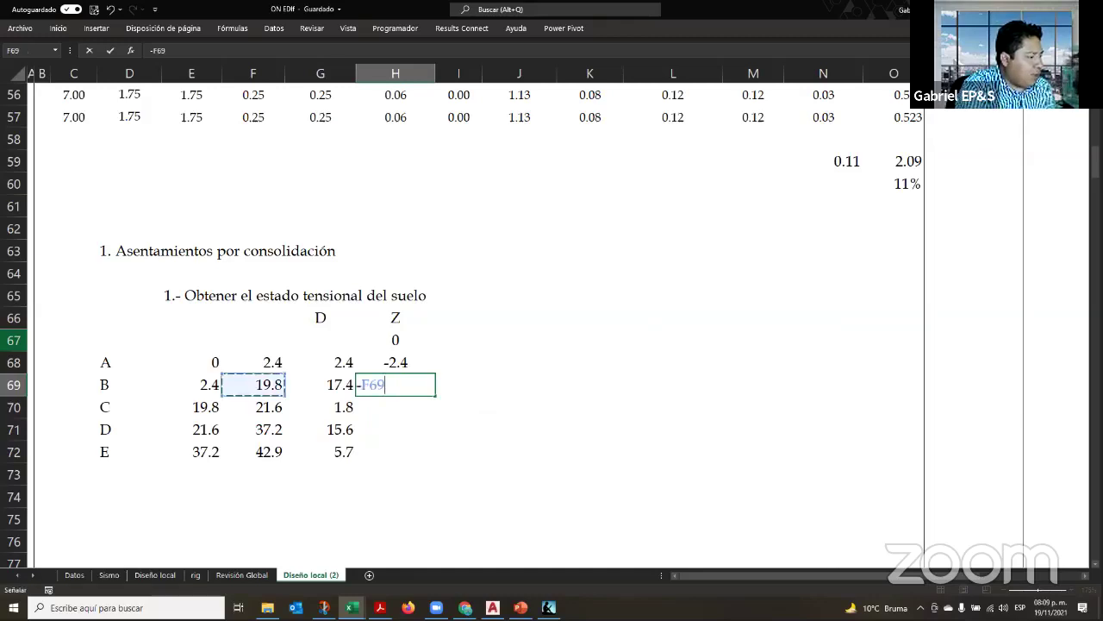
pyautogui.press('Return')
pyautogui.write('-')
pyautogui.press('Left')
pyautogui.press('Left')
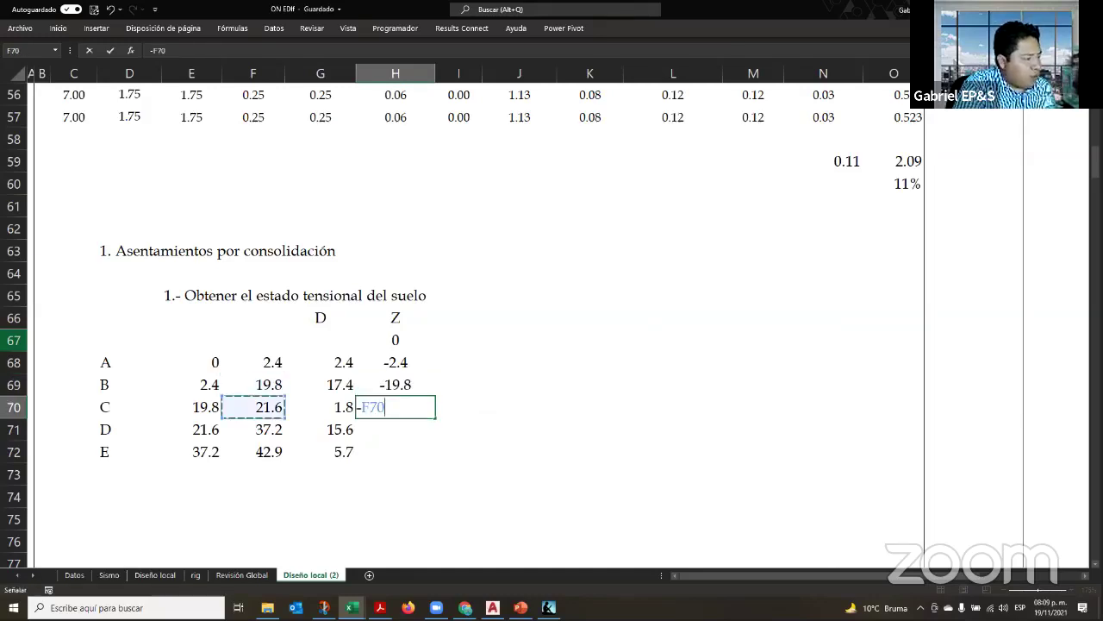
pyautogui.press('Return')
# Enter the Z elevations -37.2 in H71 for layer D and -42.9 in H72 for layer E
pyautogui.write('-')
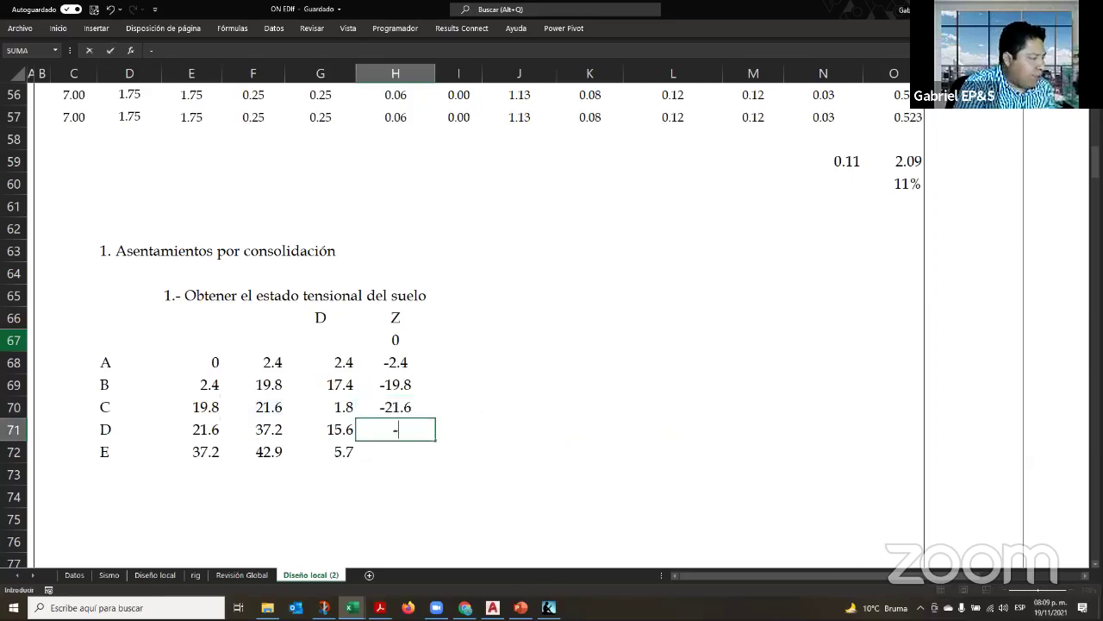
pyautogui.write('37')
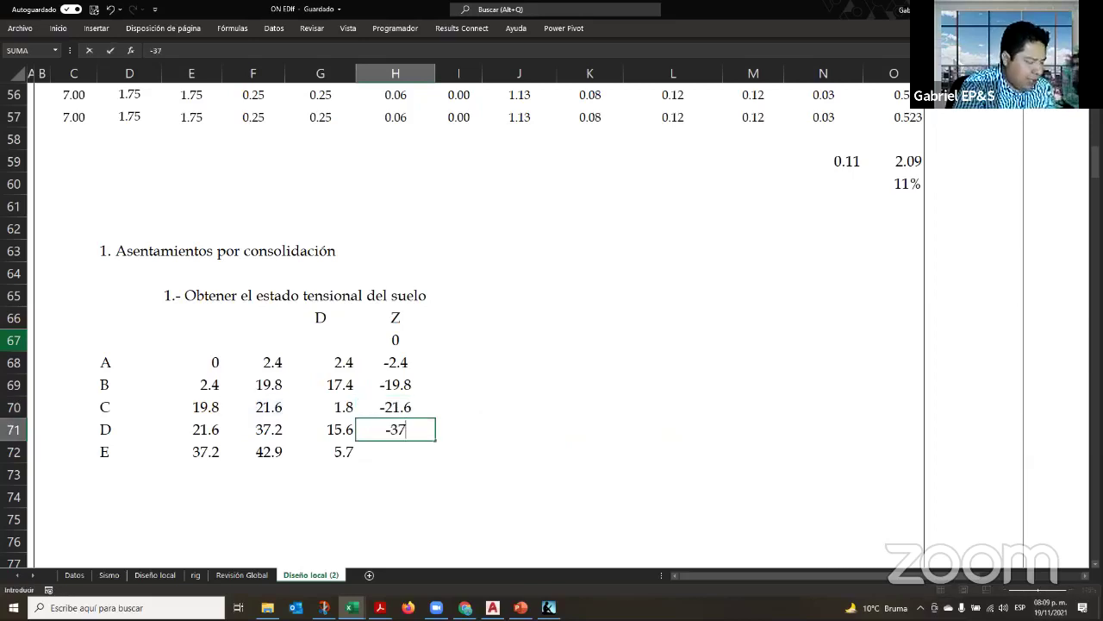
pyautogui.write('.2')
pyautogui.press('Return')
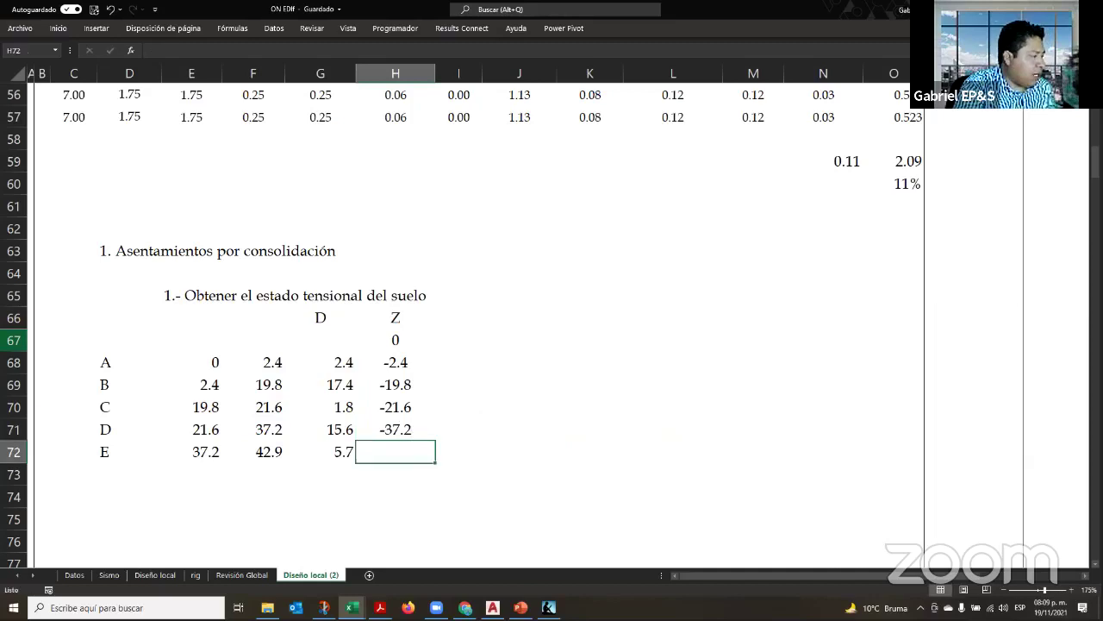
pyautogui.write('-')
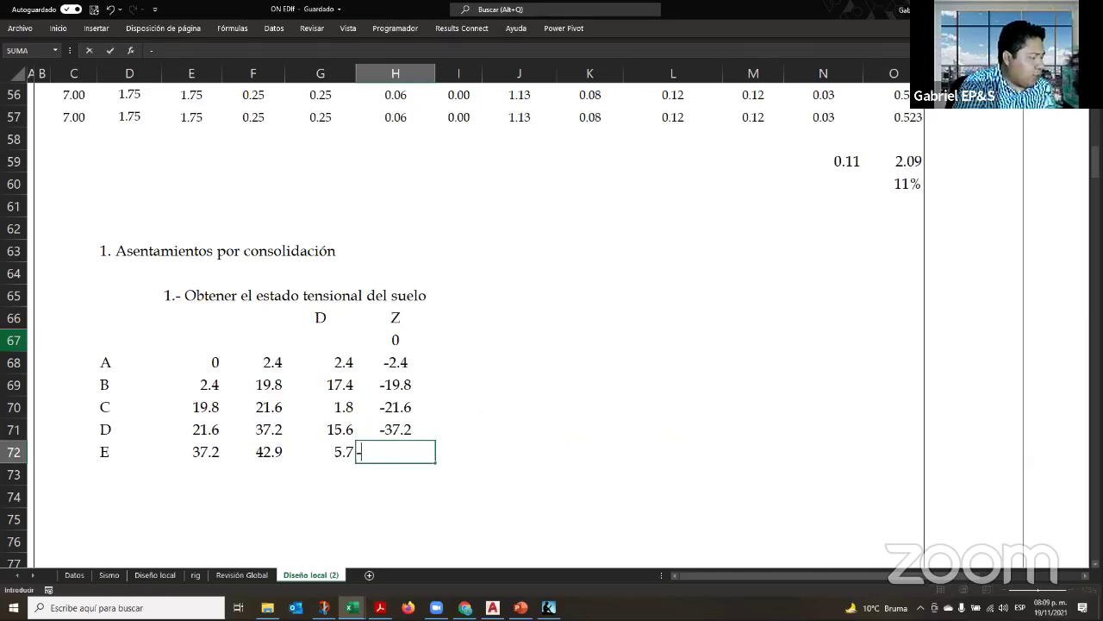
pyautogui.write('42.')
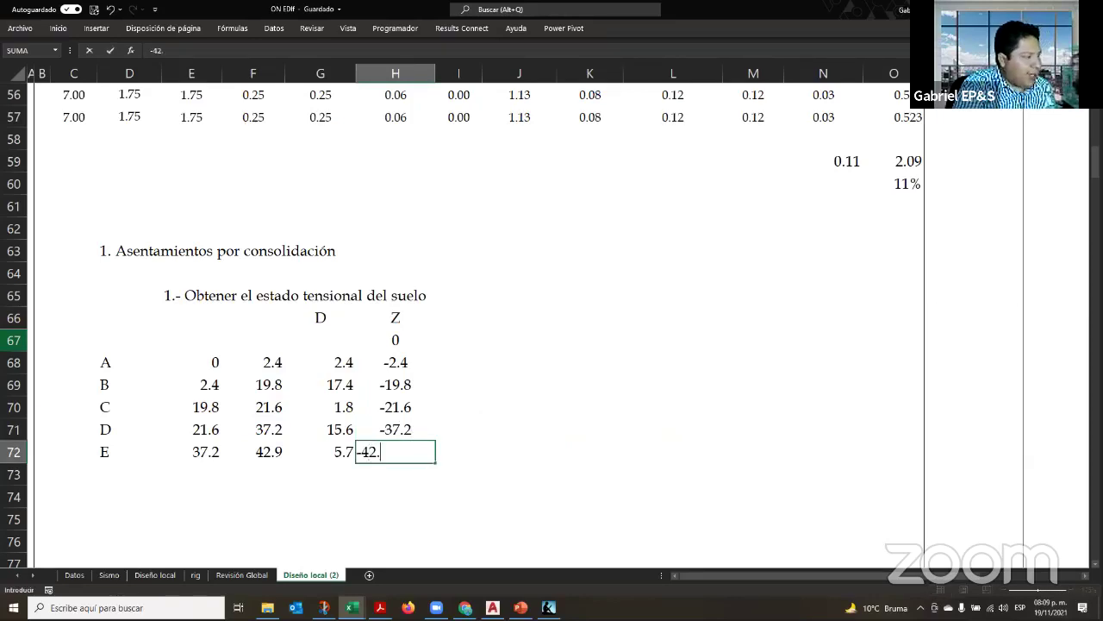
pyautogui.write('9')
pyautogui.press('Return')
# Enter the column header "peso vol" in I66 and switch to the stratigraphic table in the PowerPoint geotechnical study
pyautogui.click(395, 340)
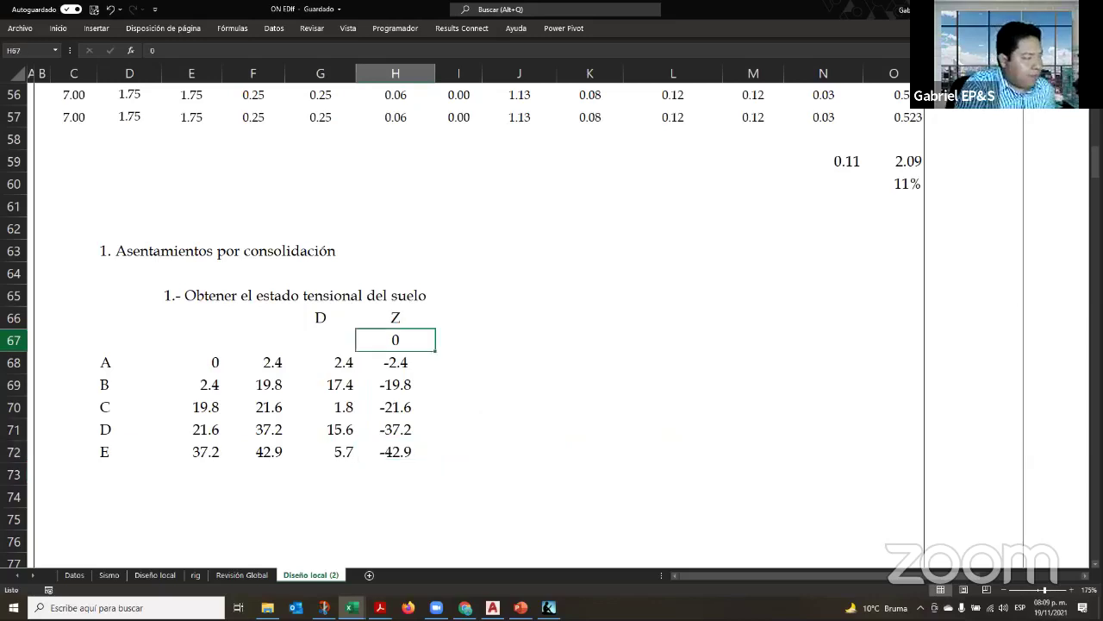
pyautogui.click(458, 317)
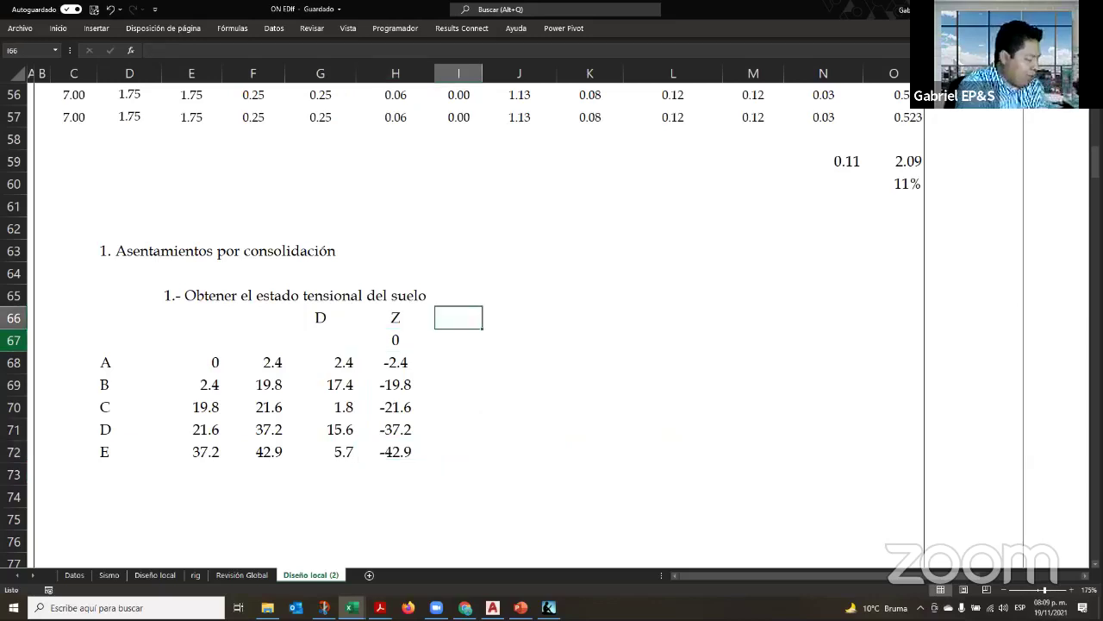
pyautogui.write('peso vol')
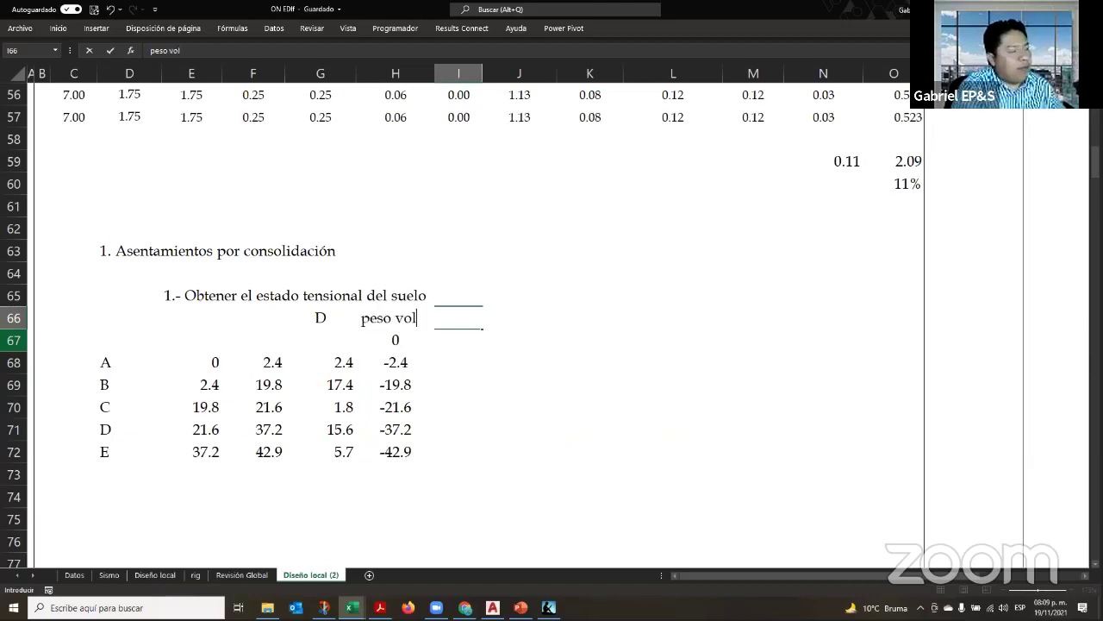
pyautogui.press('Return')
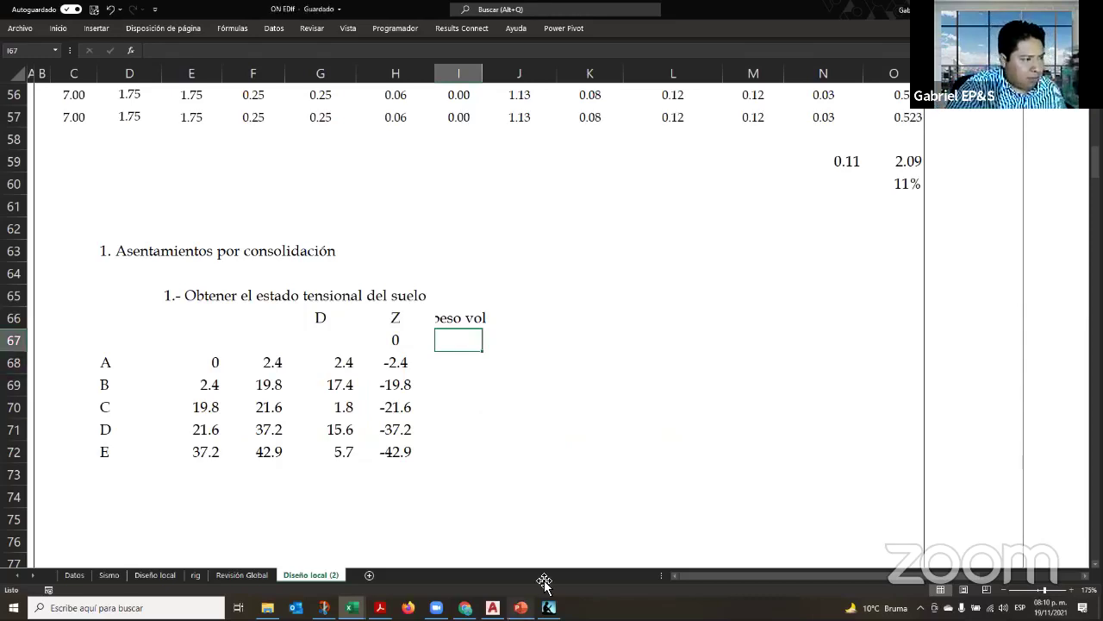
pyautogui.hotkey('alt', 'Tab')
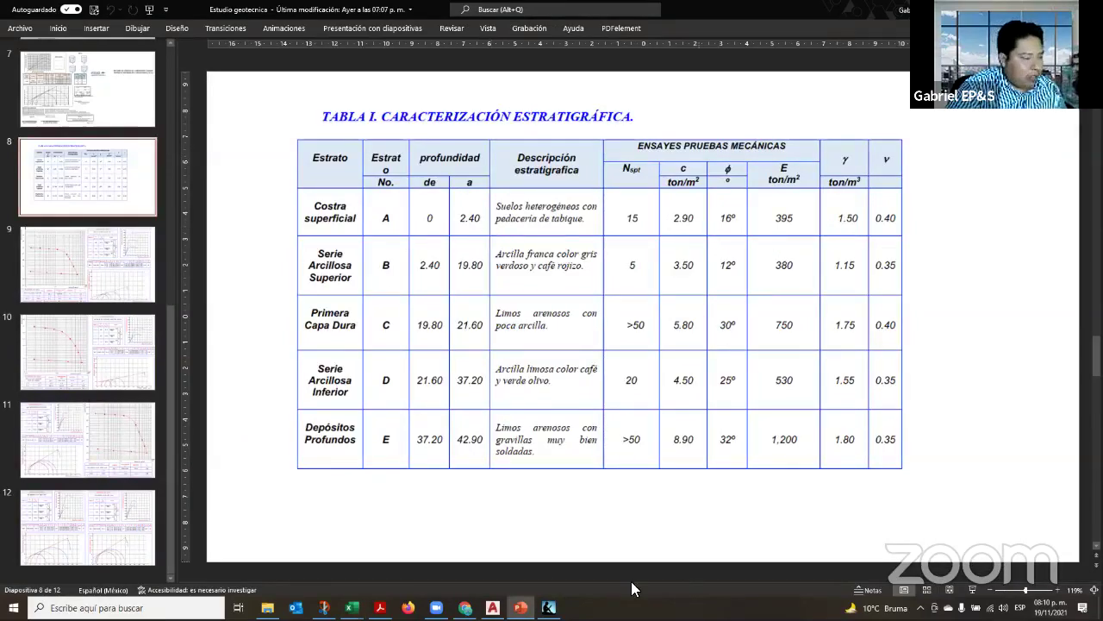
# Switch back to the Excel workbook and enter the unit weights 1.5 in I67, 1.15 in I68 and 1.75 in I69
pyautogui.hotkey('alt', 'Tab')
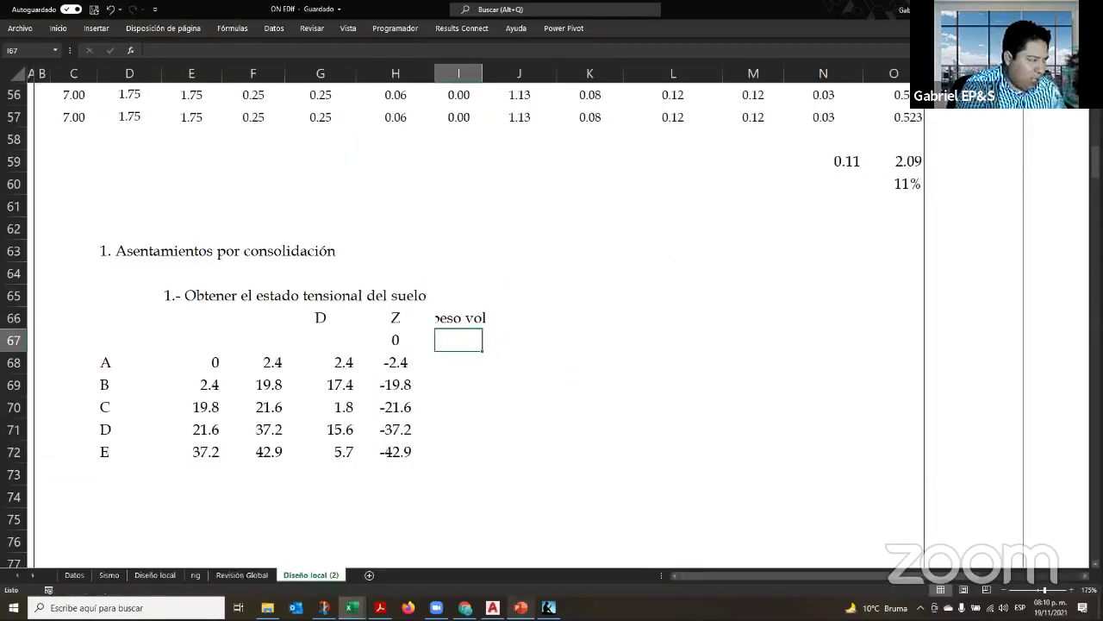
pyautogui.write('1.15')
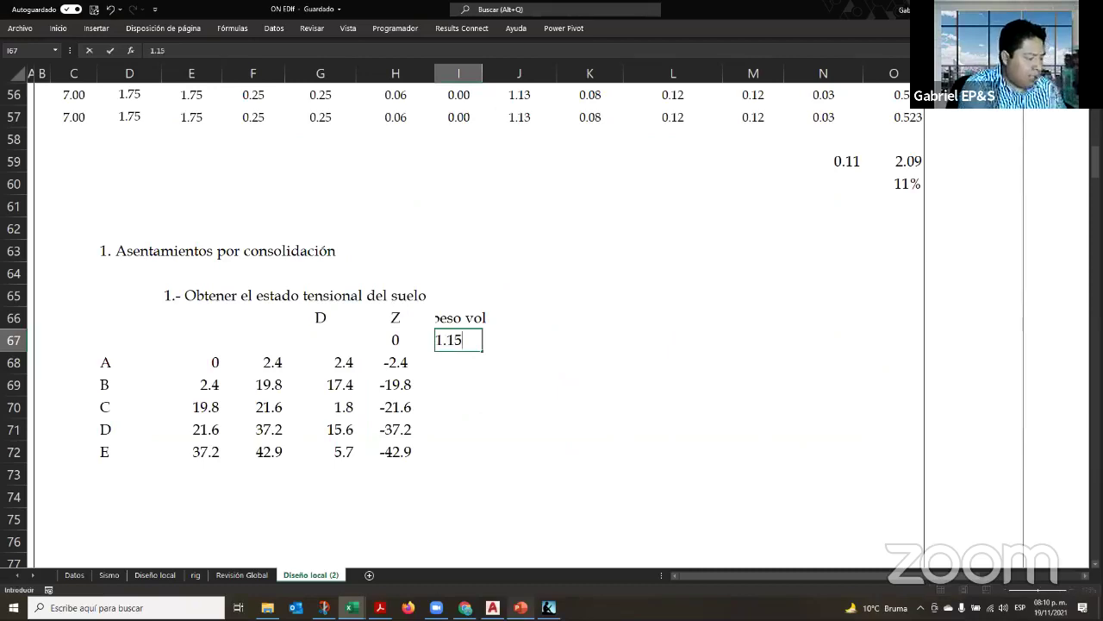
pyautogui.press('BackSpace')
pyautogui.press('BackSpace')
pyautogui.write('5')
pyautogui.press('Return')
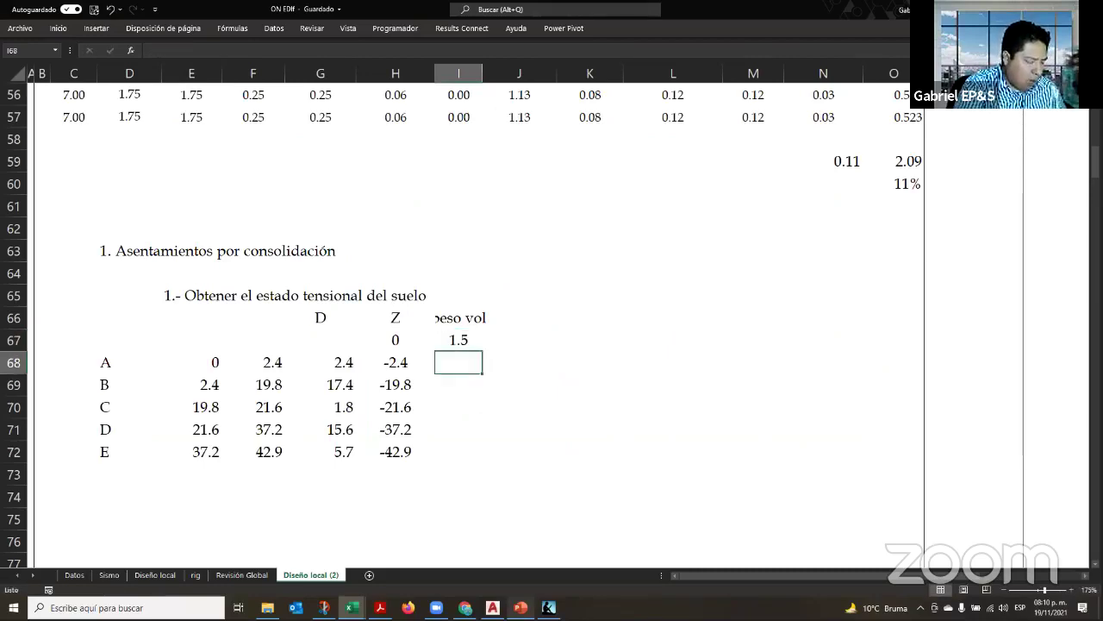
pyautogui.write('1.15')
pyautogui.press('Return')
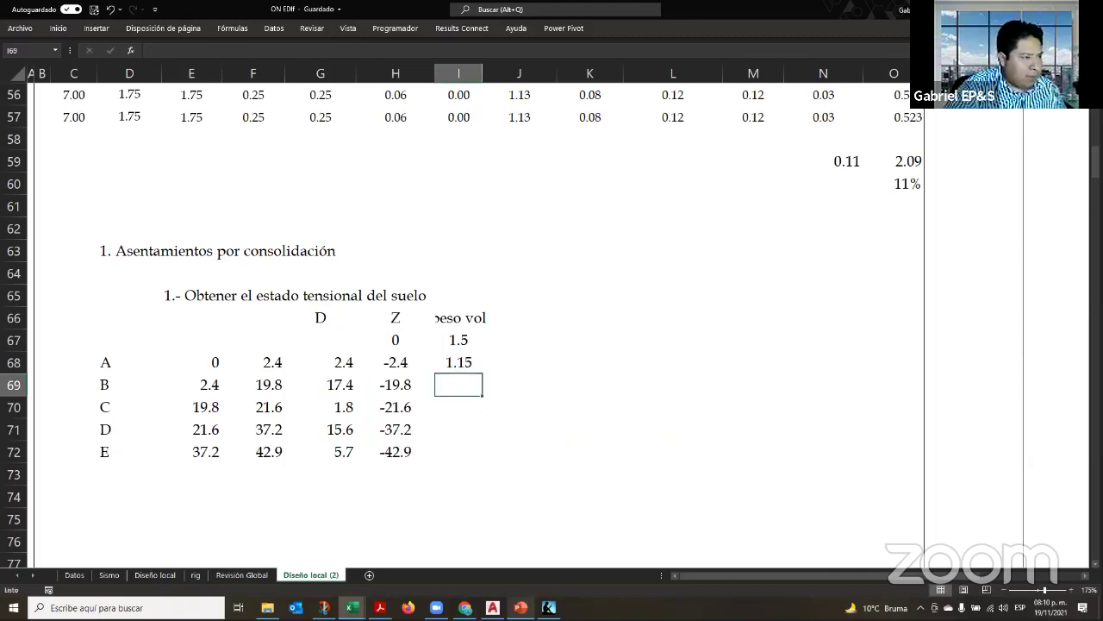
pyautogui.hotkey('alt', 'Tab')
pyautogui.hotkey('alt', 'Tab')
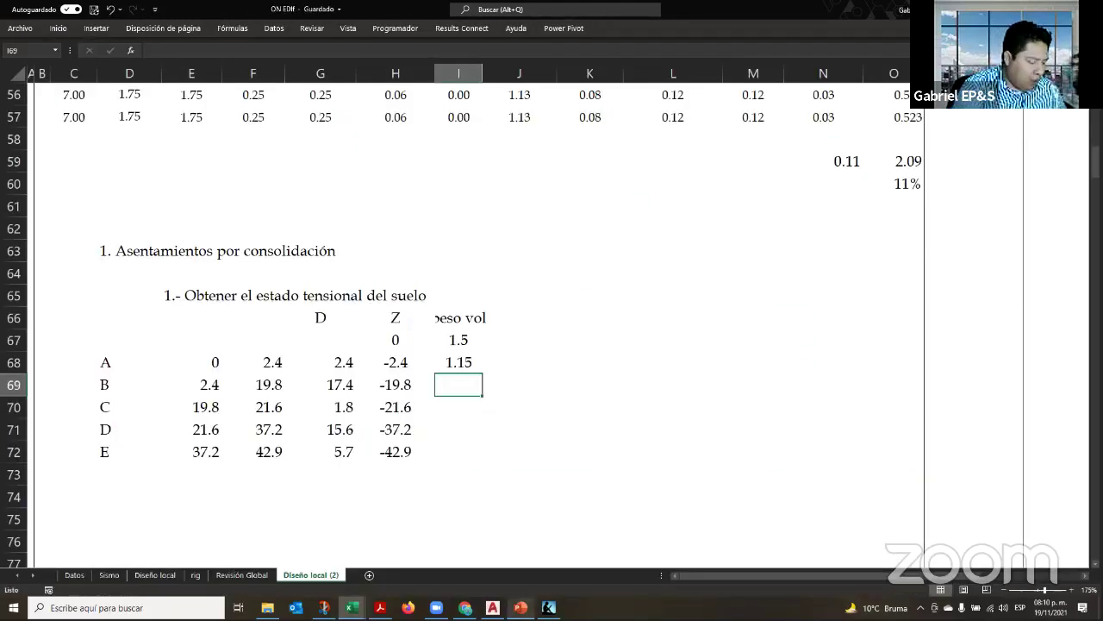
pyautogui.write('1.75')
pyautogui.press('Return')
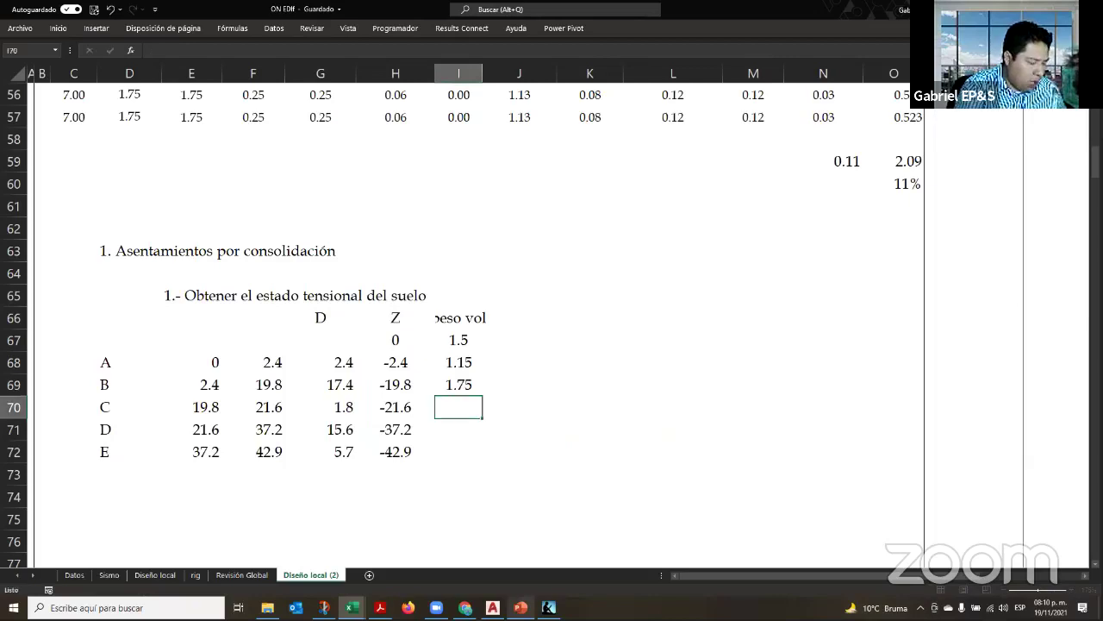
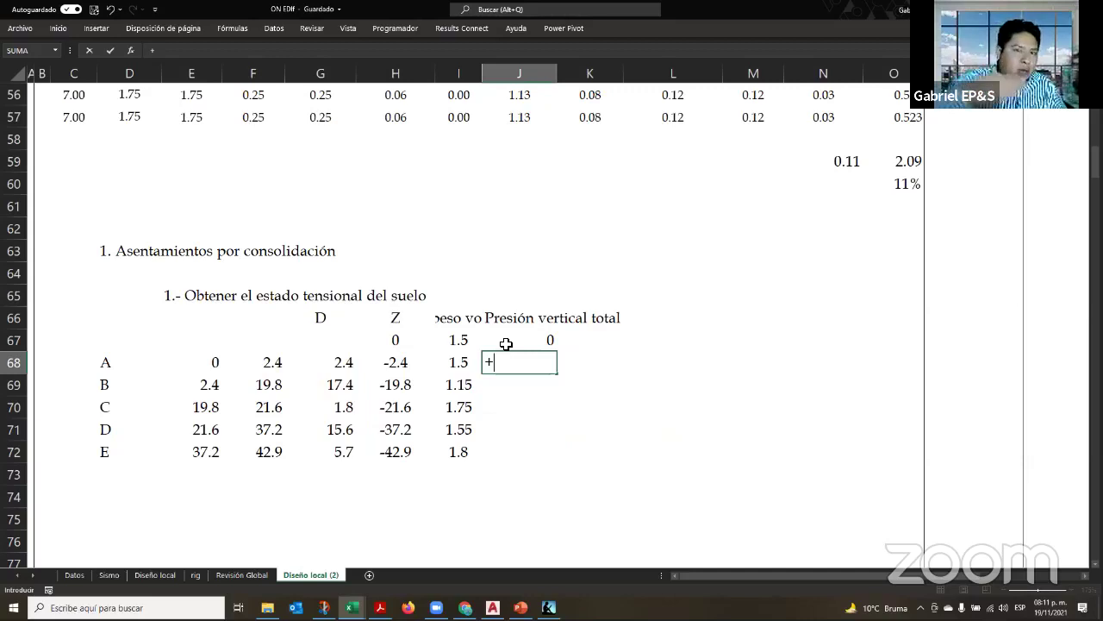
# Calculate layer A's total vertical pressure in J68 as unit weight times thickness, +I68*G68
pyautogui.write('+')
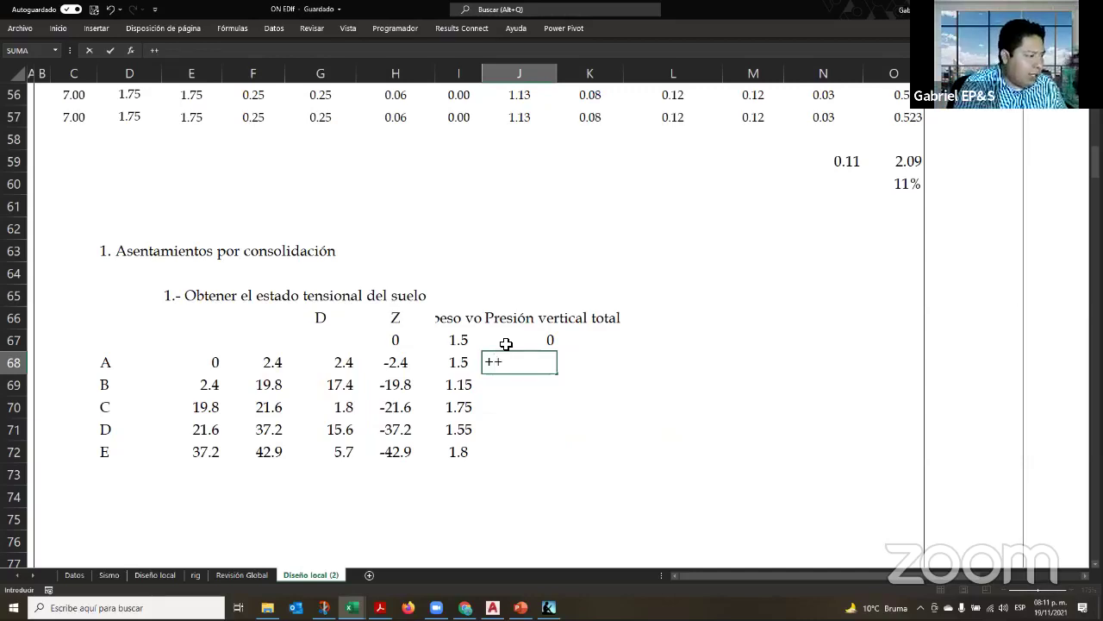
pyautogui.press('BackSpace')
pyautogui.press('Left')
pyautogui.write('*')
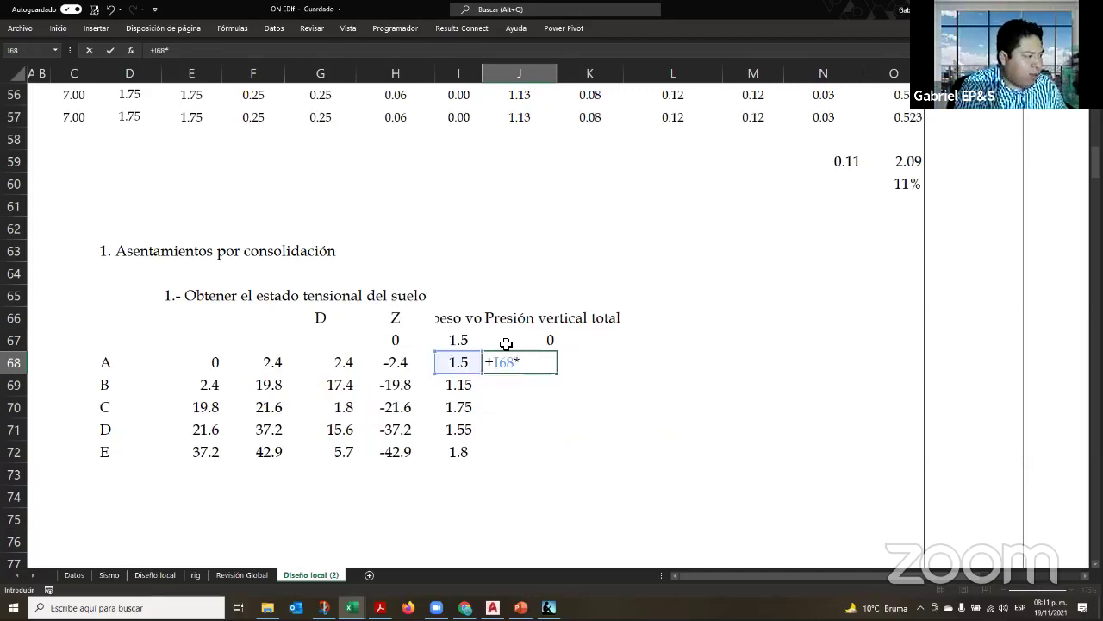
pyautogui.press('Left')
pyautogui.press('Left')
pyautogui.press('Left')
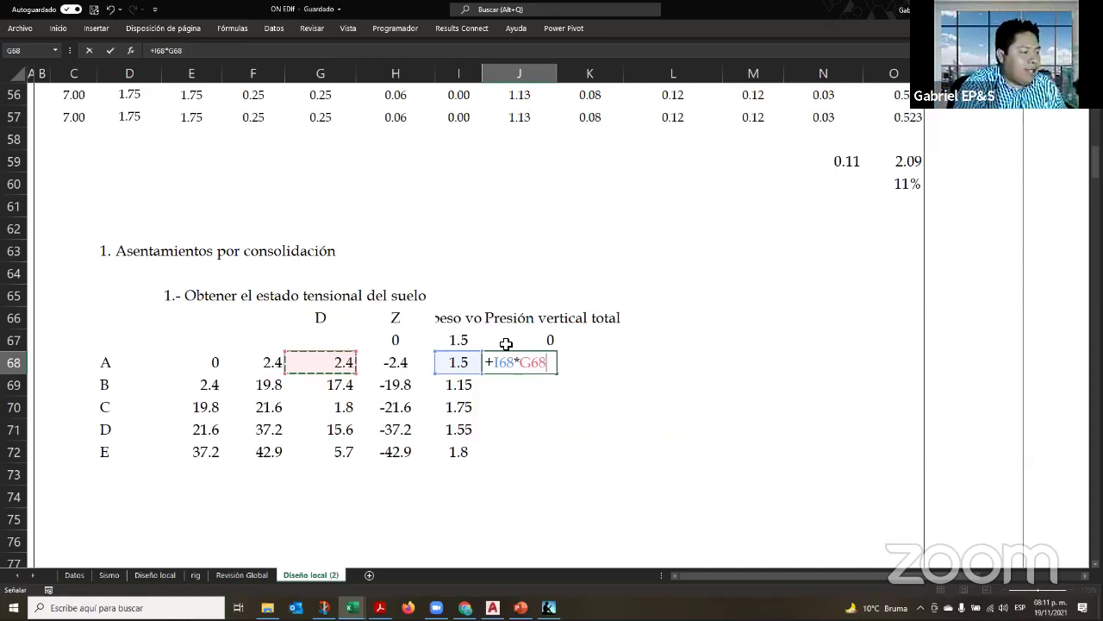
pyautogui.hotkey('ctrl', 'Return')
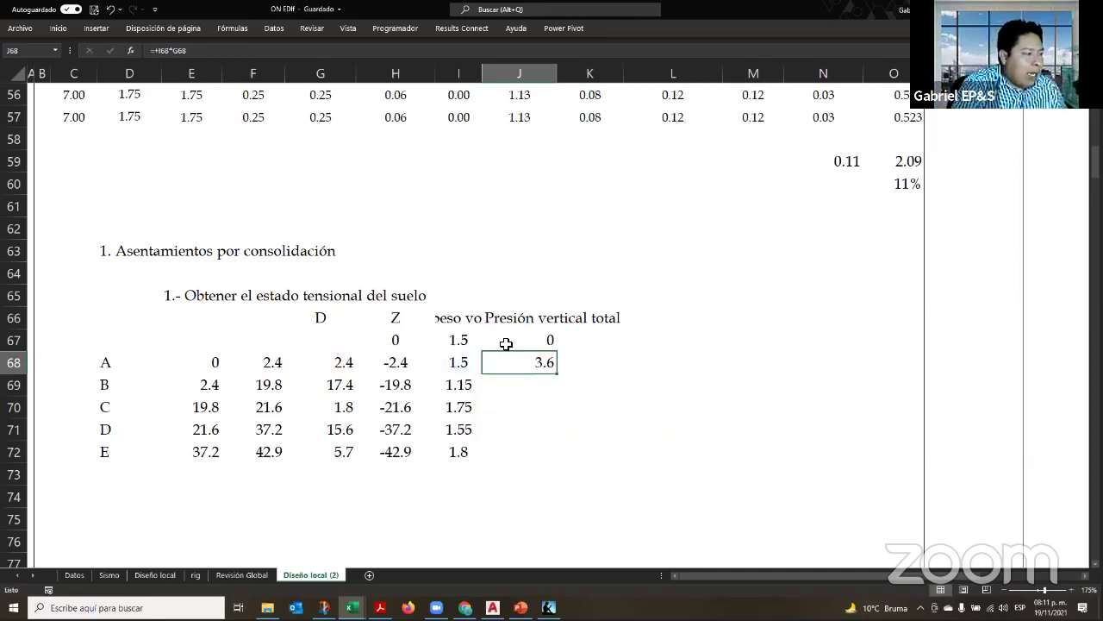
# Calculate layer B's total vertical pressure in J69 as +(G69*I69)+J68, consulting the stratigraphic table in PowerPoint while building the formula
pyautogui.press('Down')
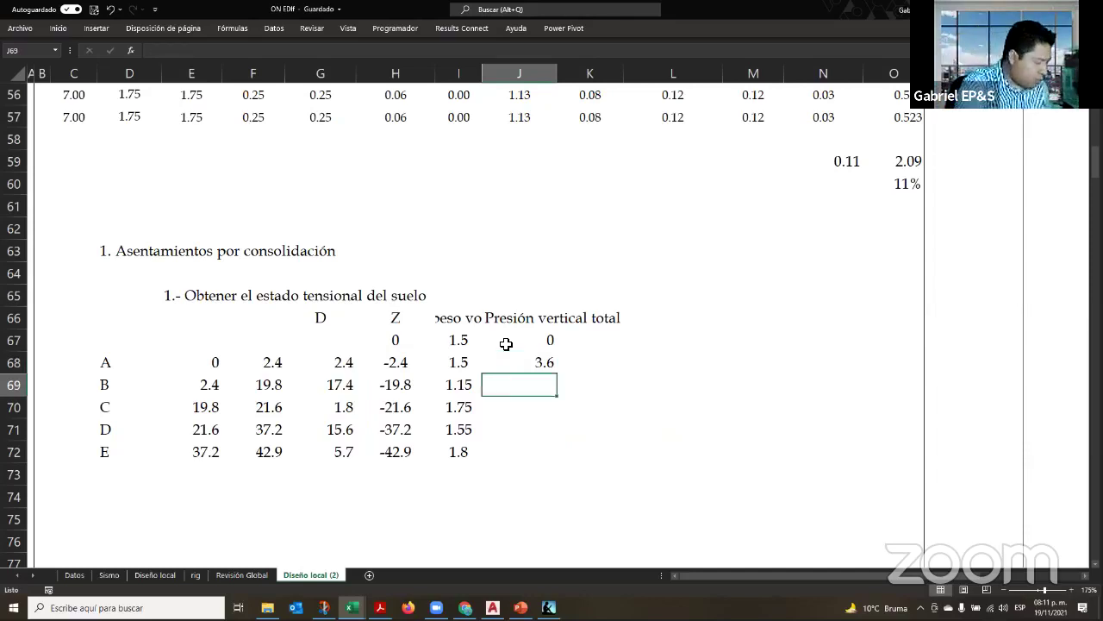
pyautogui.write('+(')
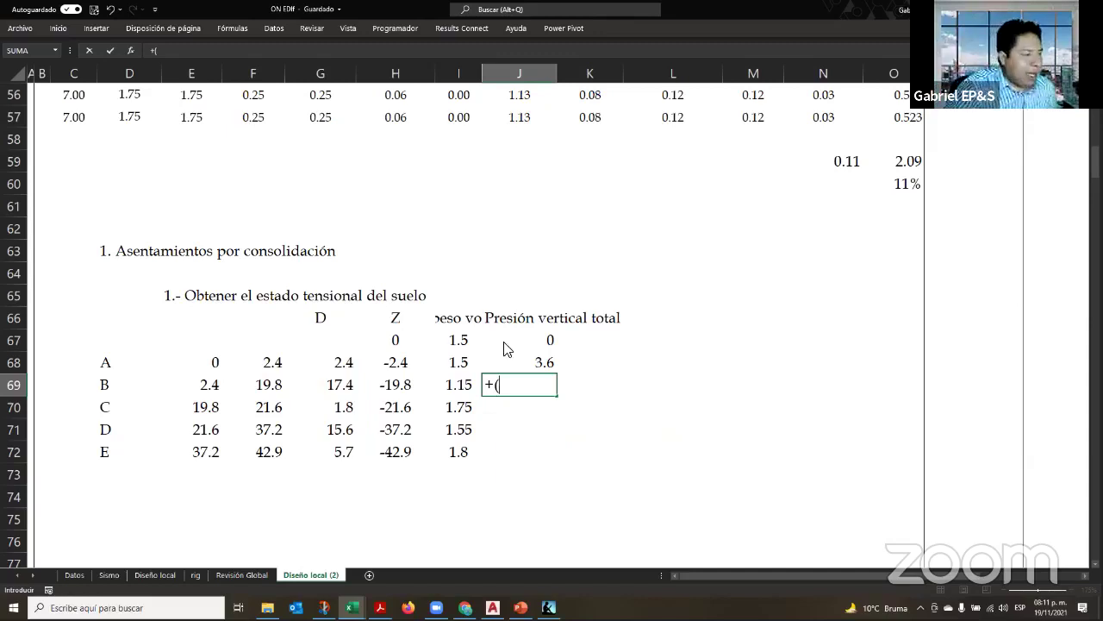
pyautogui.hotkey('alt', 'Tab')
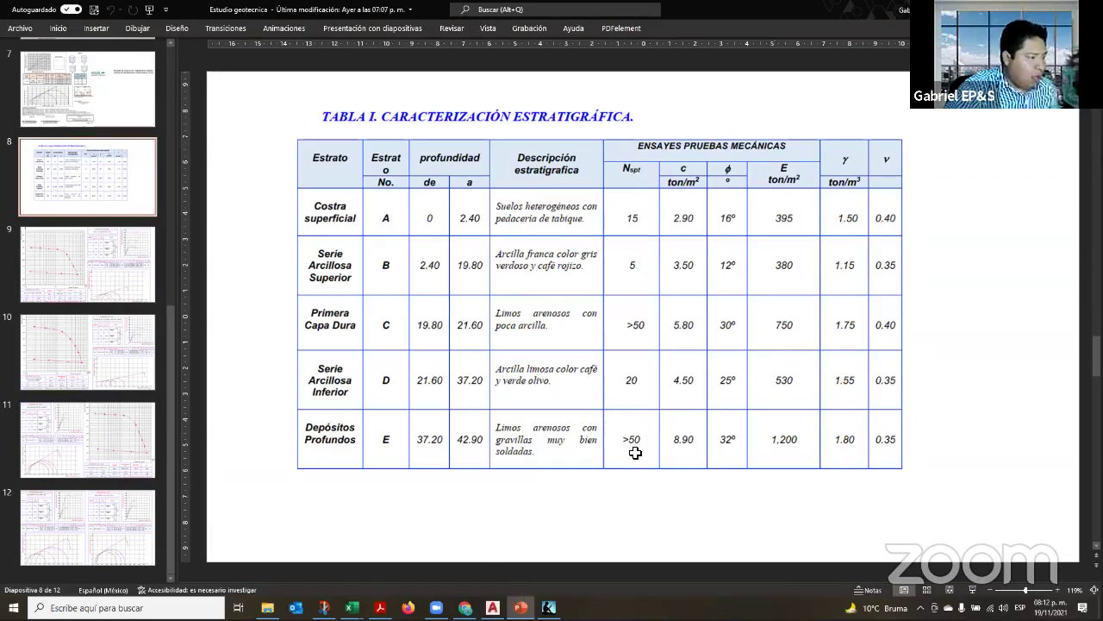
pyautogui.hotkey('alt', 'Tab')
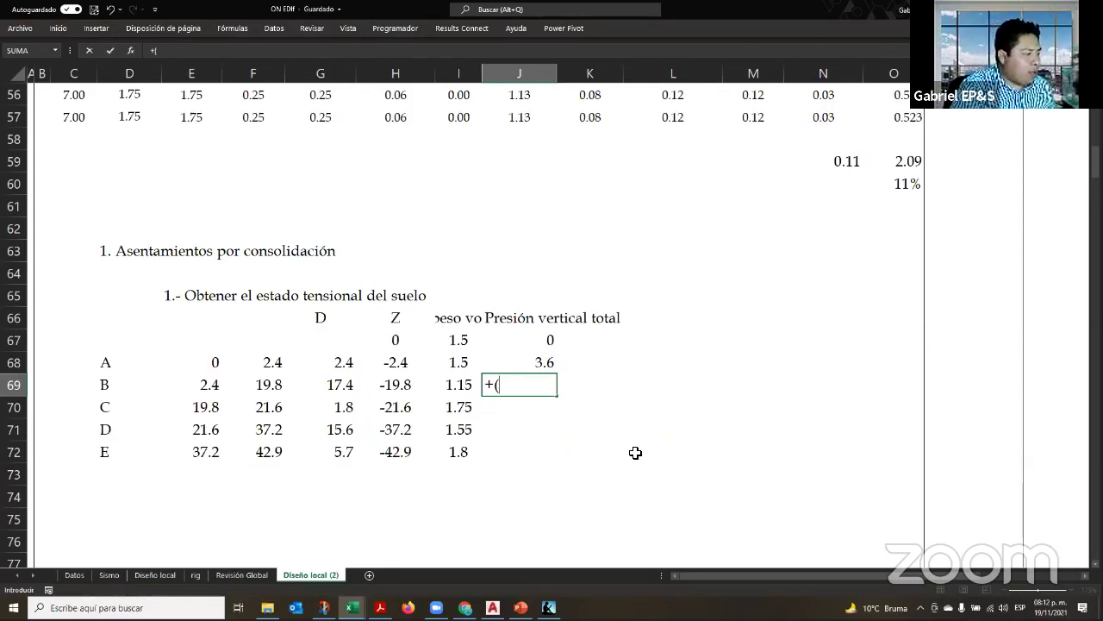
pyautogui.press('Left')
pyautogui.press('Left')
pyautogui.press('Left')
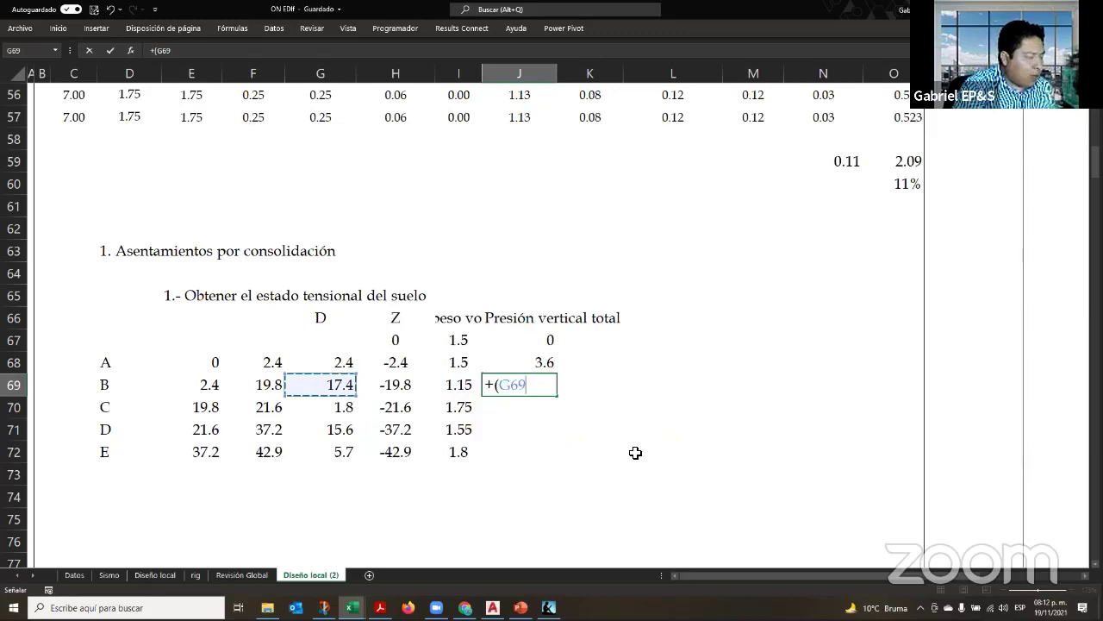
pyautogui.write('*')
pyautogui.press('Left')
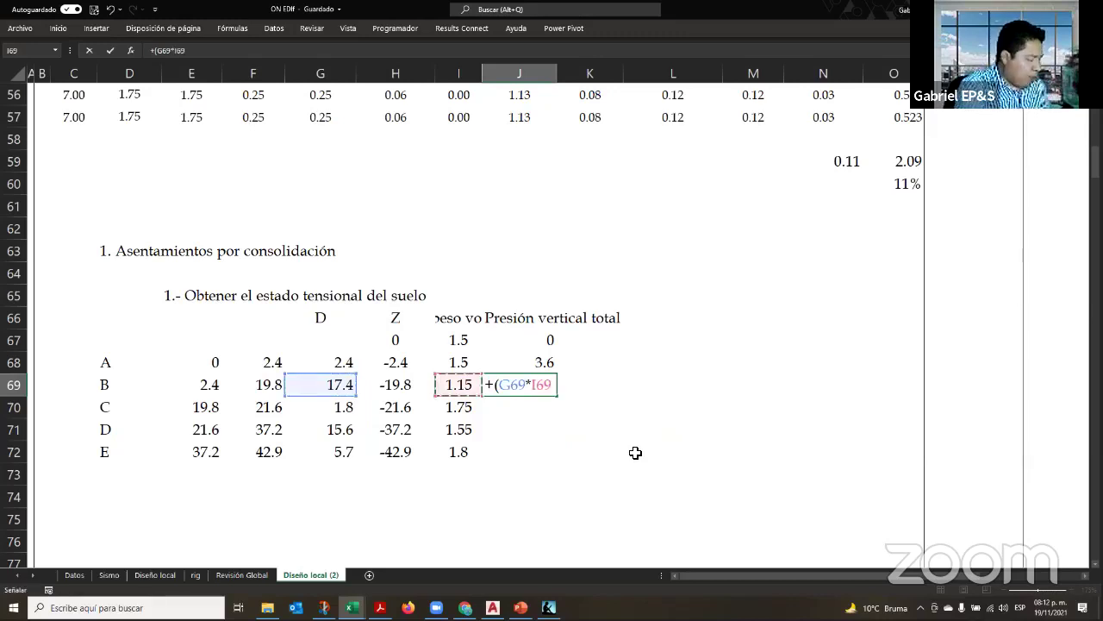
pyautogui.write(')')
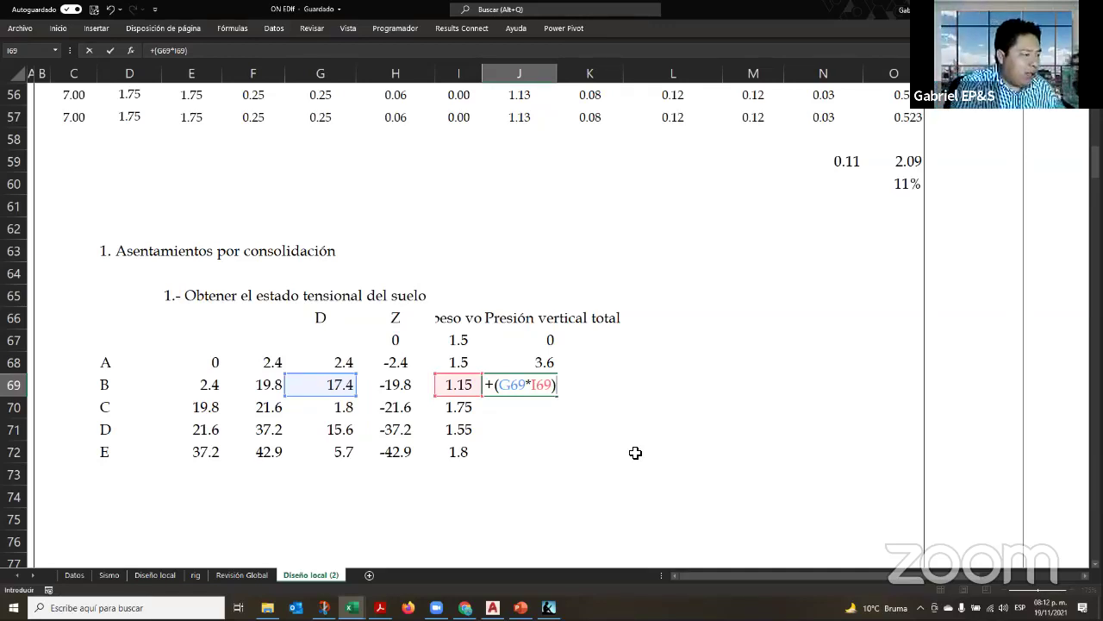
pyautogui.write('+')
pyautogui.press('Up')
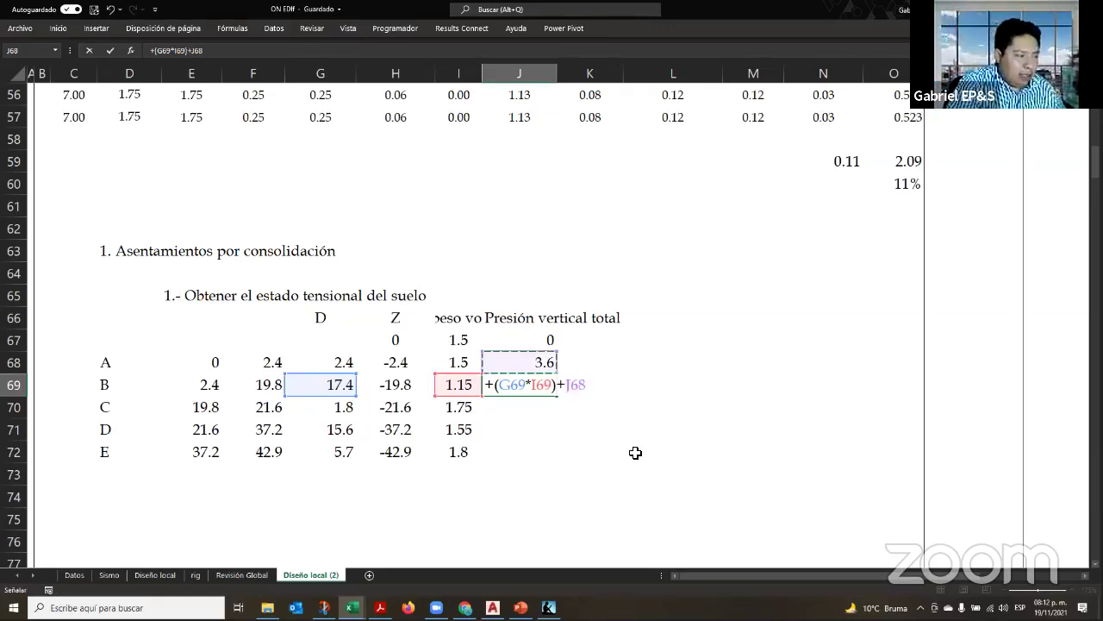
pyautogui.press('Return')
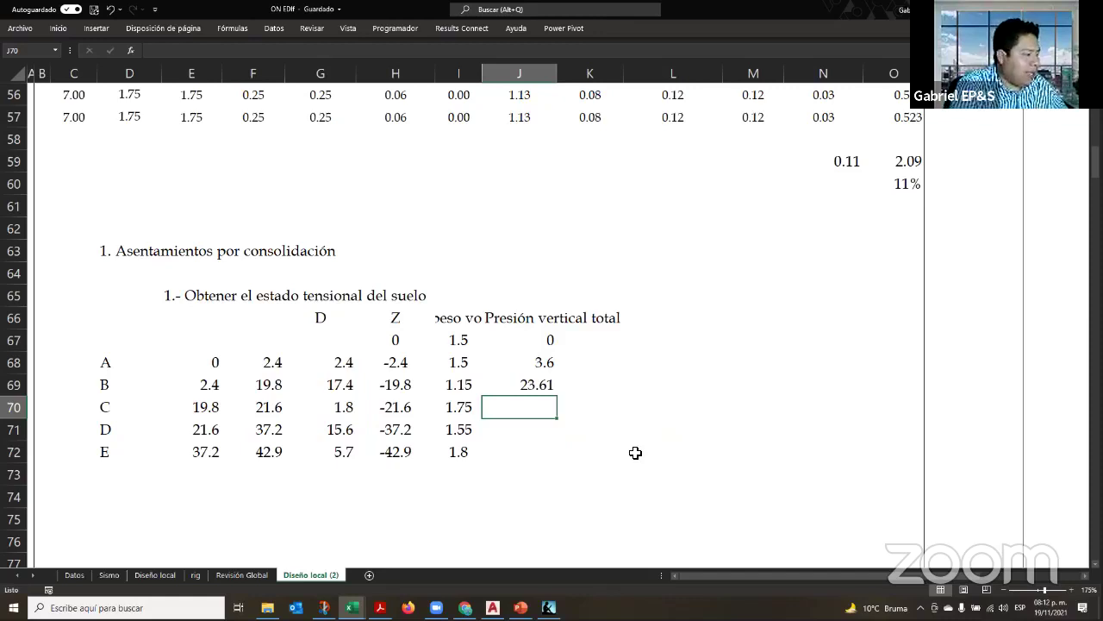
# Calculate layer C's total vertical pressure in J70 with +I70*G70+J69, adding the pressure from layer B
pyautogui.write('+')
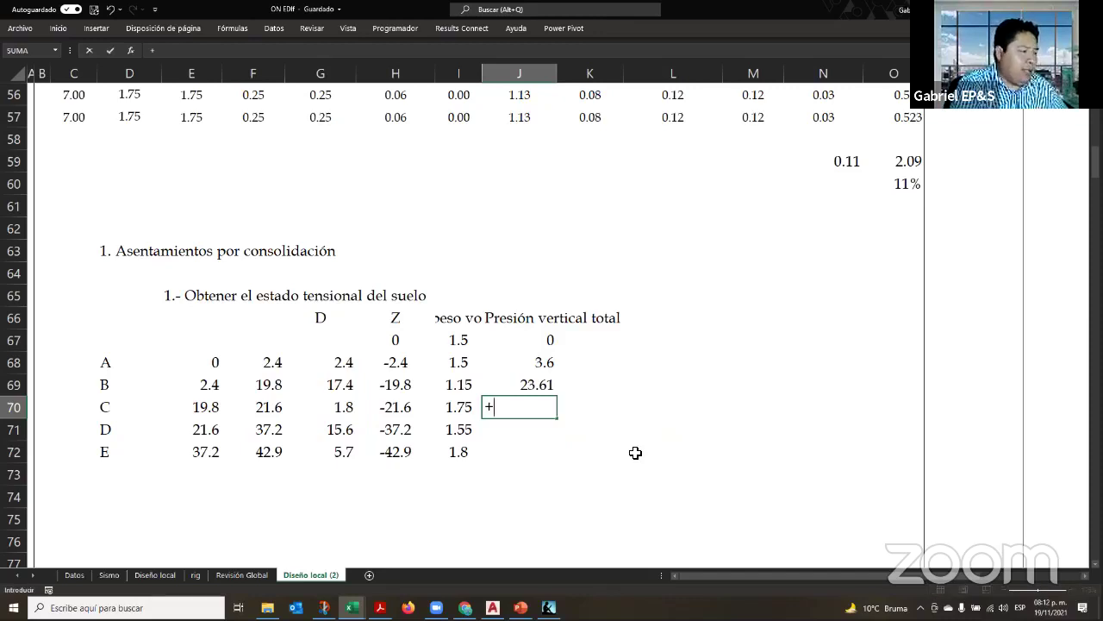
pyautogui.press('Left')
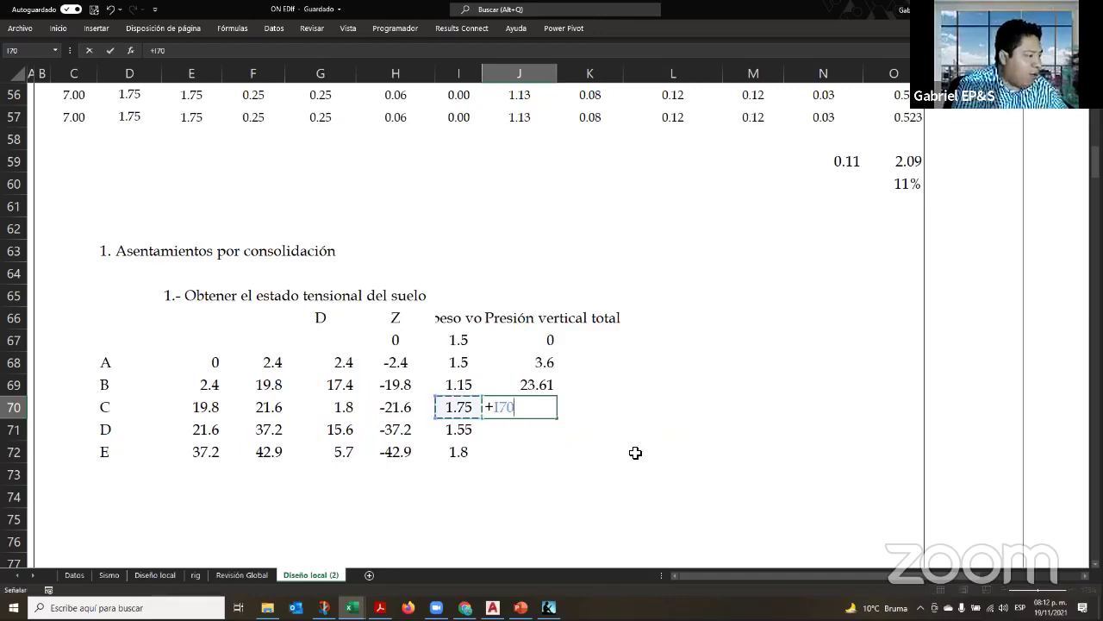
pyautogui.write('*')
pyautogui.press('Left')
pyautogui.press('Left')
pyautogui.press('Left')
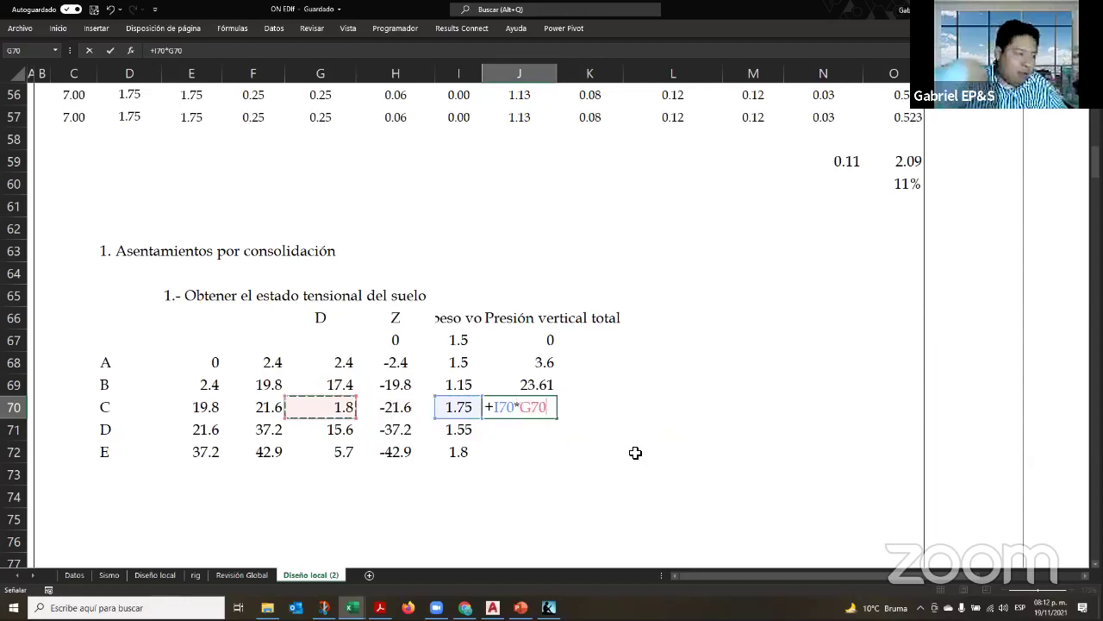
pyautogui.write('+')
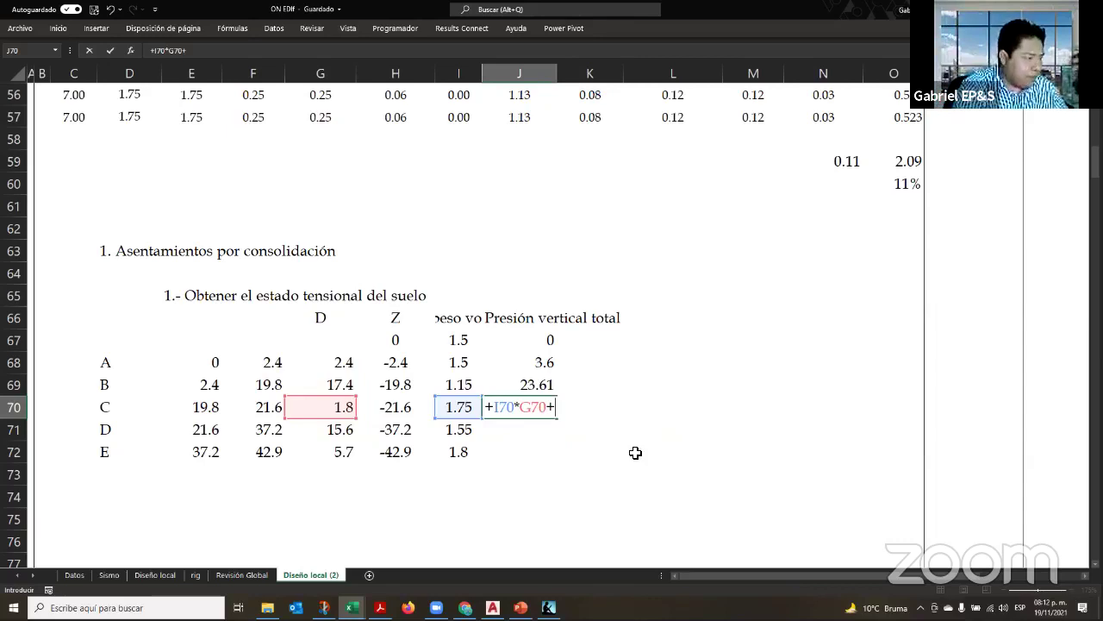
pyautogui.press('Up')
pyautogui.press('Return')
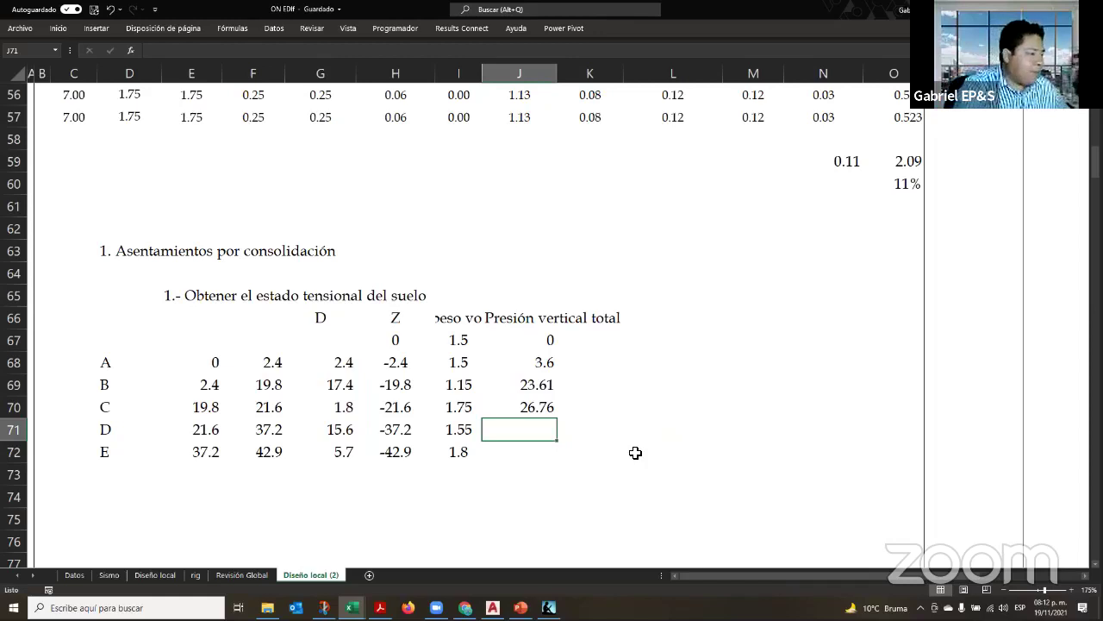
# Calculate layer D's total vertical pressure in J71 with +I71*G71+J70, adding the pressure from layer C
pyautogui.write('+')
pyautogui.press('Left')
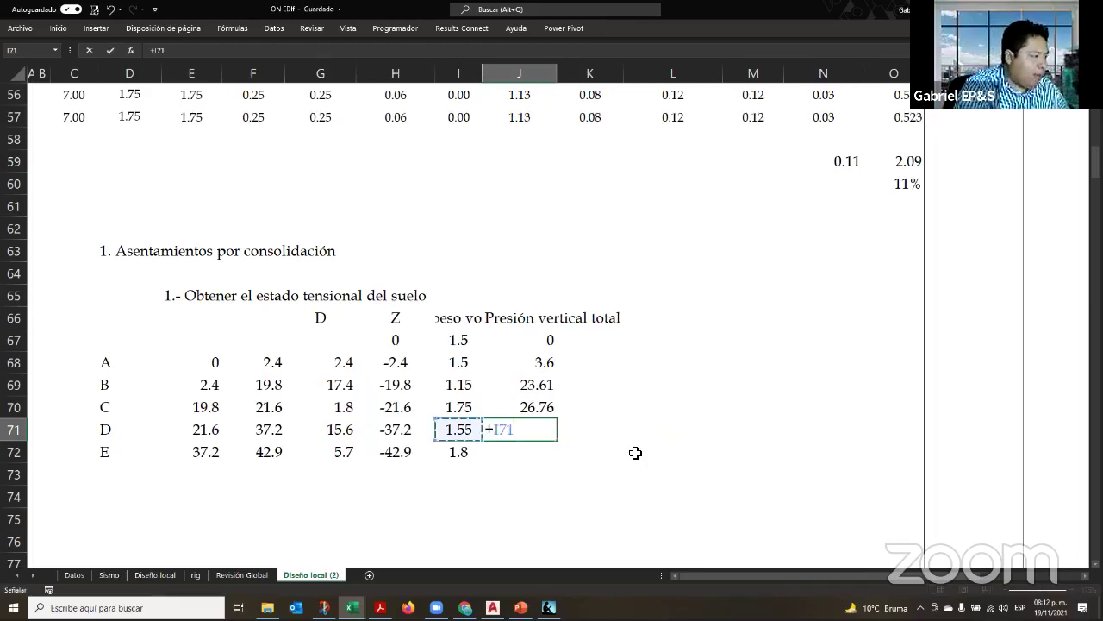
pyautogui.write('*')
pyautogui.press('Left')
pyautogui.press('Left')
pyautogui.press('Left')
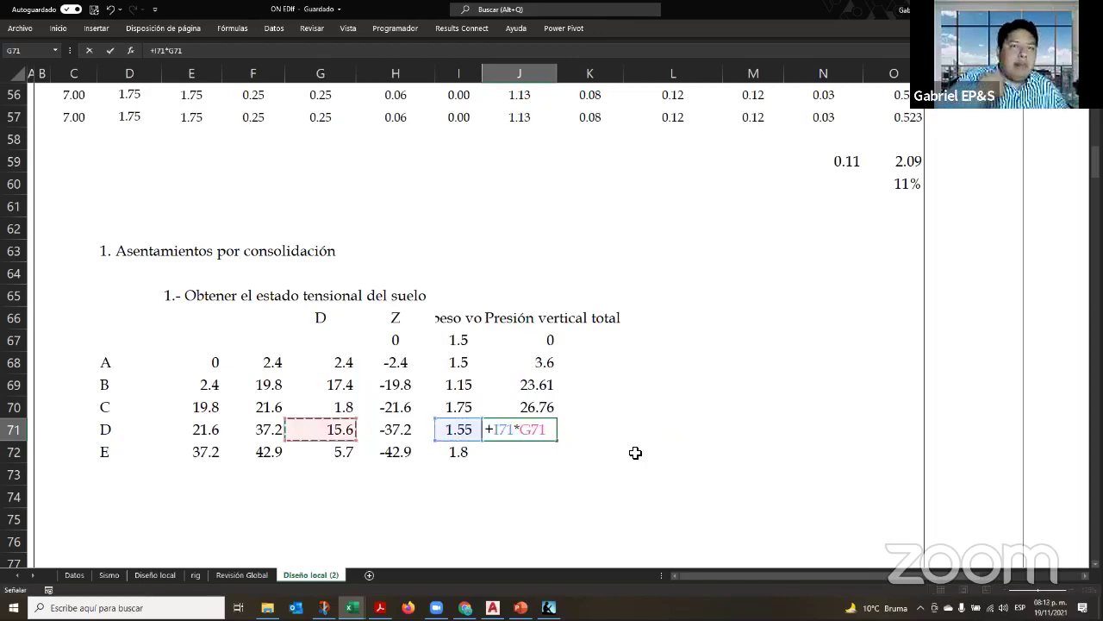
pyautogui.write('+')
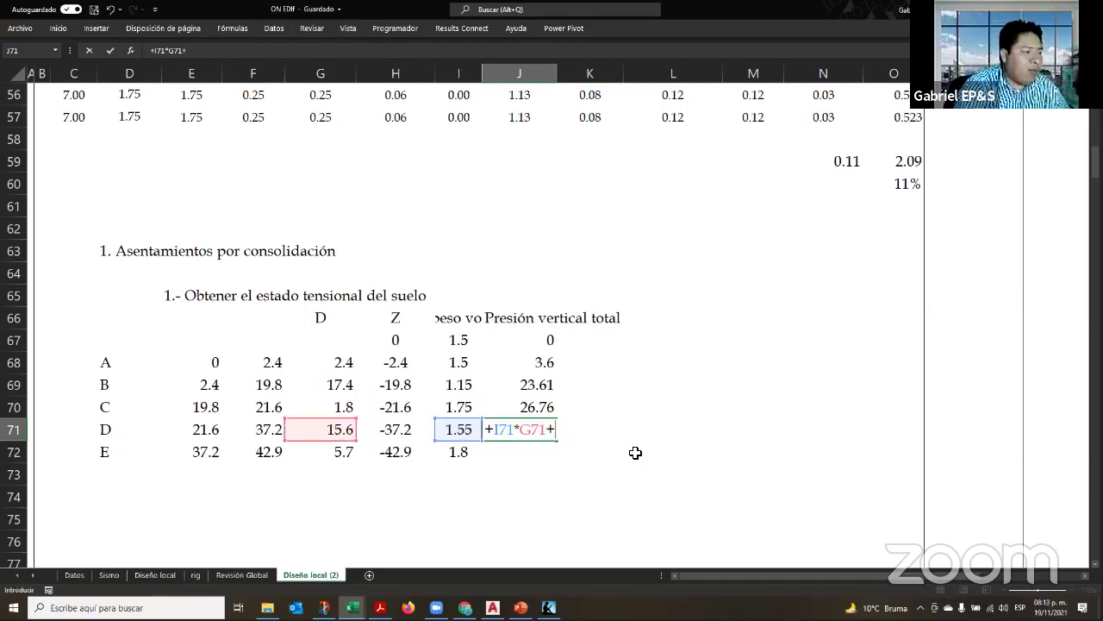
pyautogui.press('Up')
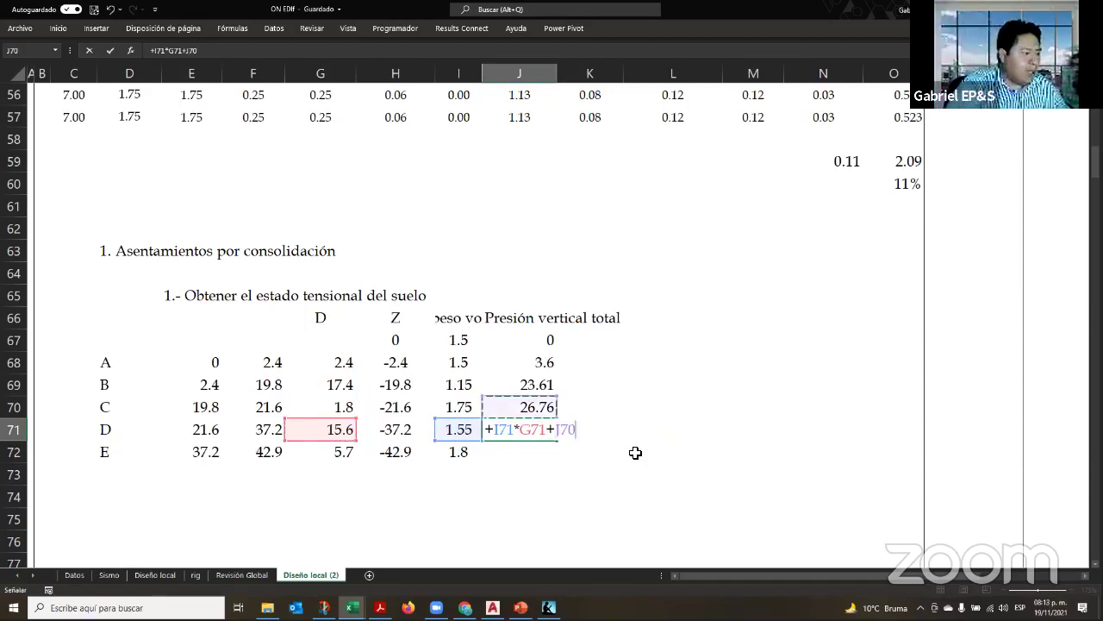
pyautogui.press('Return')
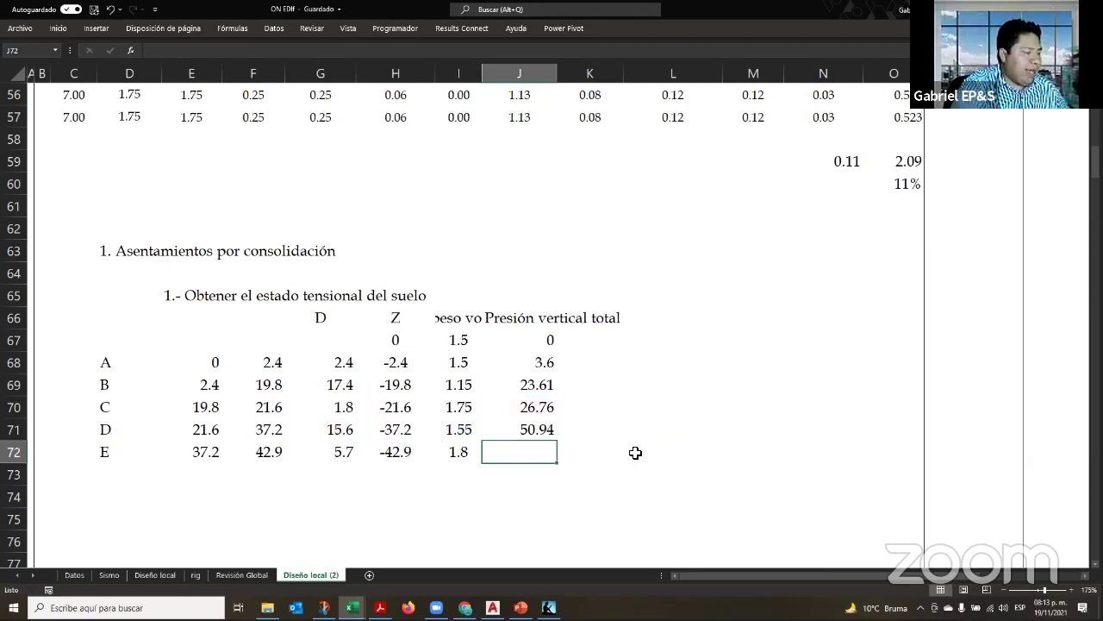
# Calculate layer E's total vertical pressure in J72 with +I72*G72+J71, adding the pressure from layer D
pyautogui.write('+')
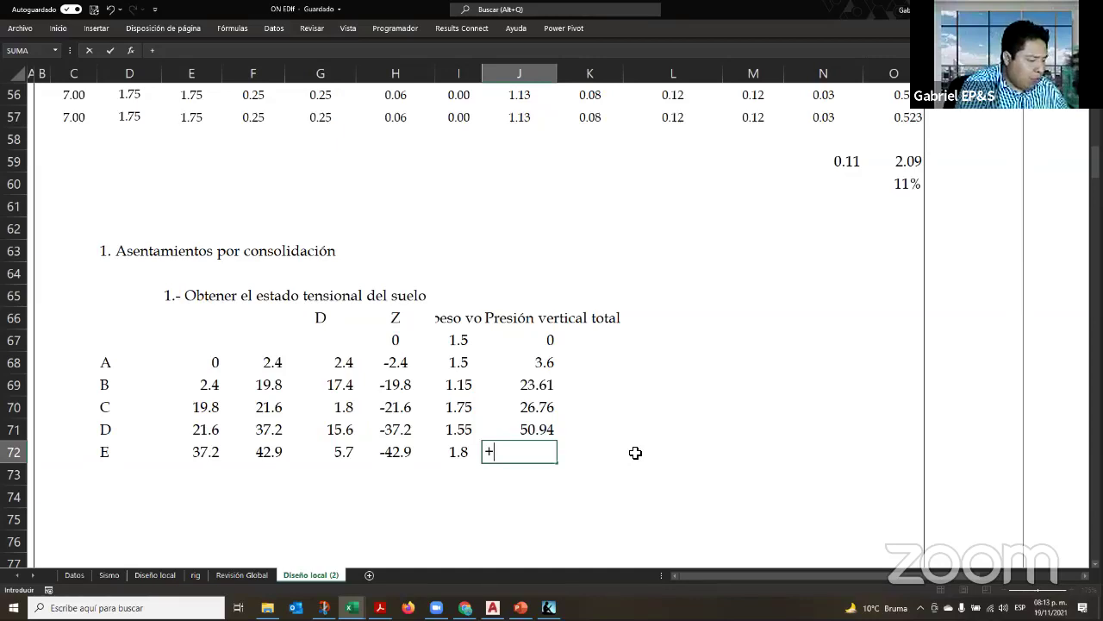
pyautogui.press('Left')
pyautogui.write('*')
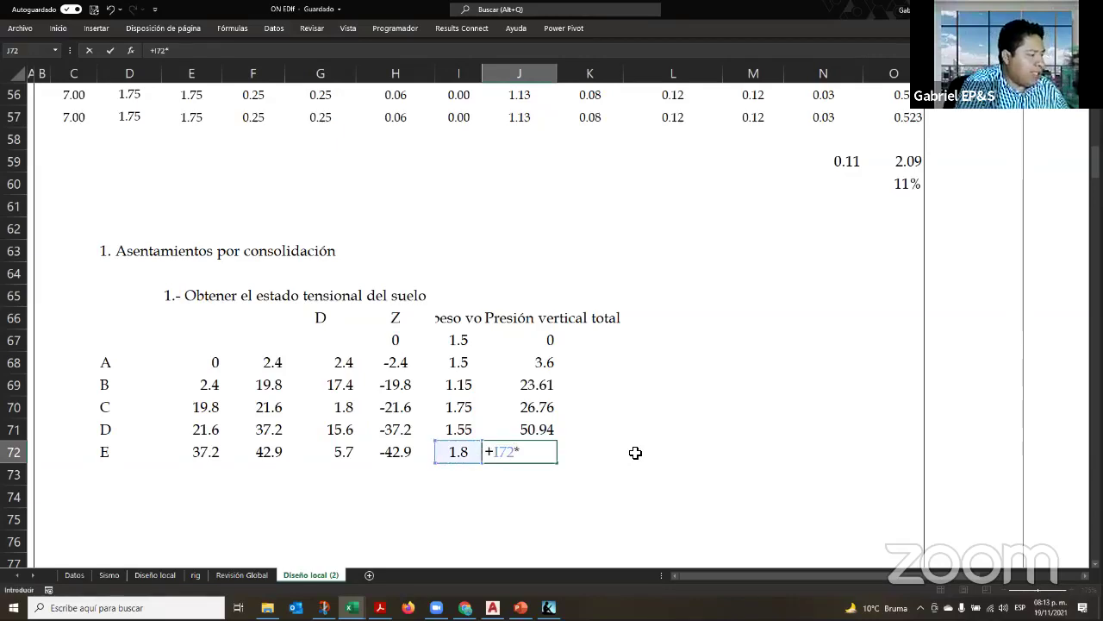
pyautogui.press('Left')
pyautogui.press('Left')
pyautogui.press('Left')
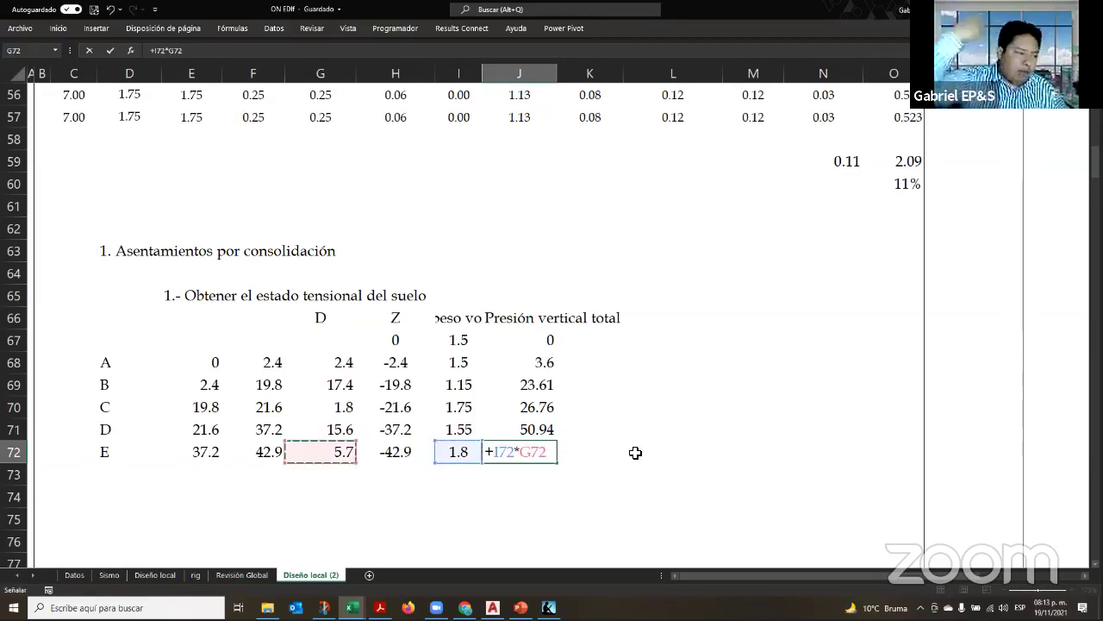
pyautogui.write('+')
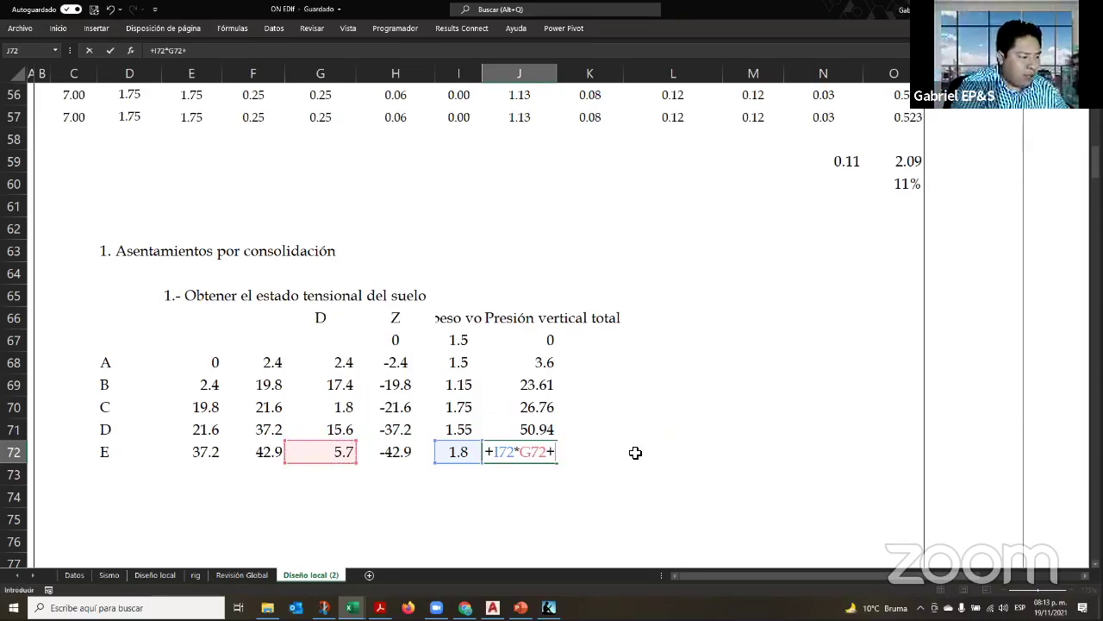
pyautogui.press('Up')
pyautogui.press('Return')
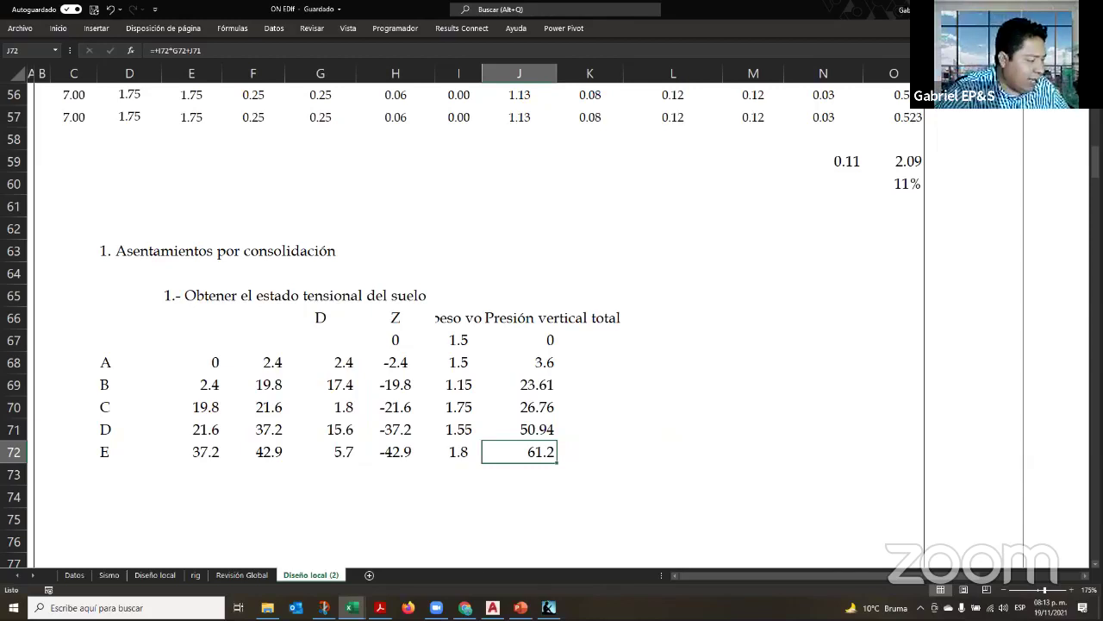
# Consult the consolidation settlement slide in Adobe Reader, return to the workbook in Excel and enter the column heading "Presión de poro" in K66
pyautogui.hotkey('alt', 'Tab')
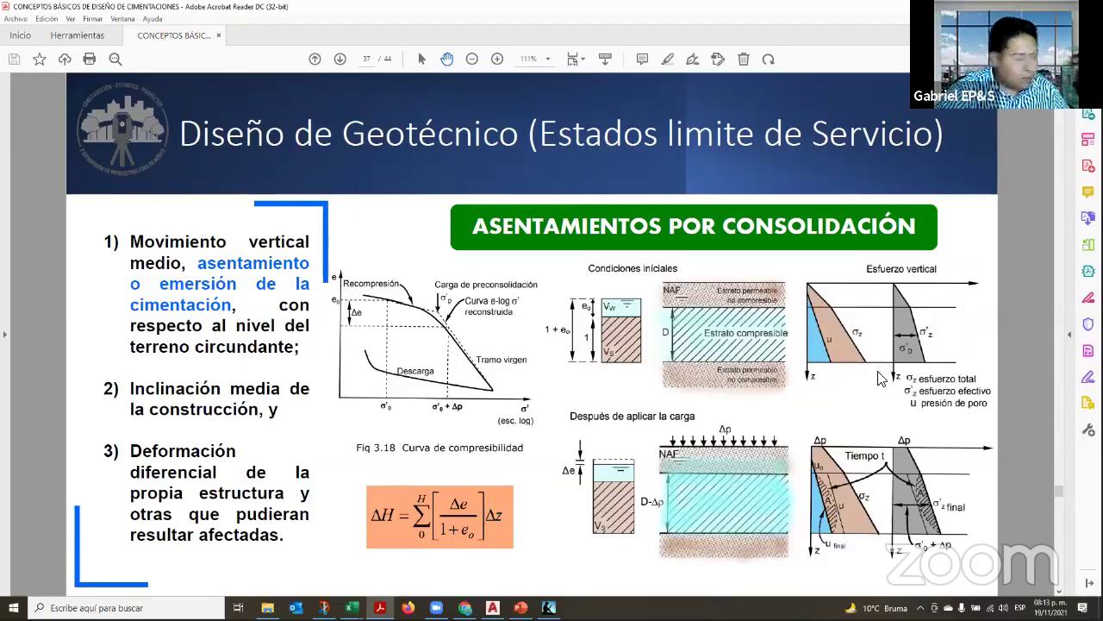
pyautogui.hotkey('alt', 'Tab')
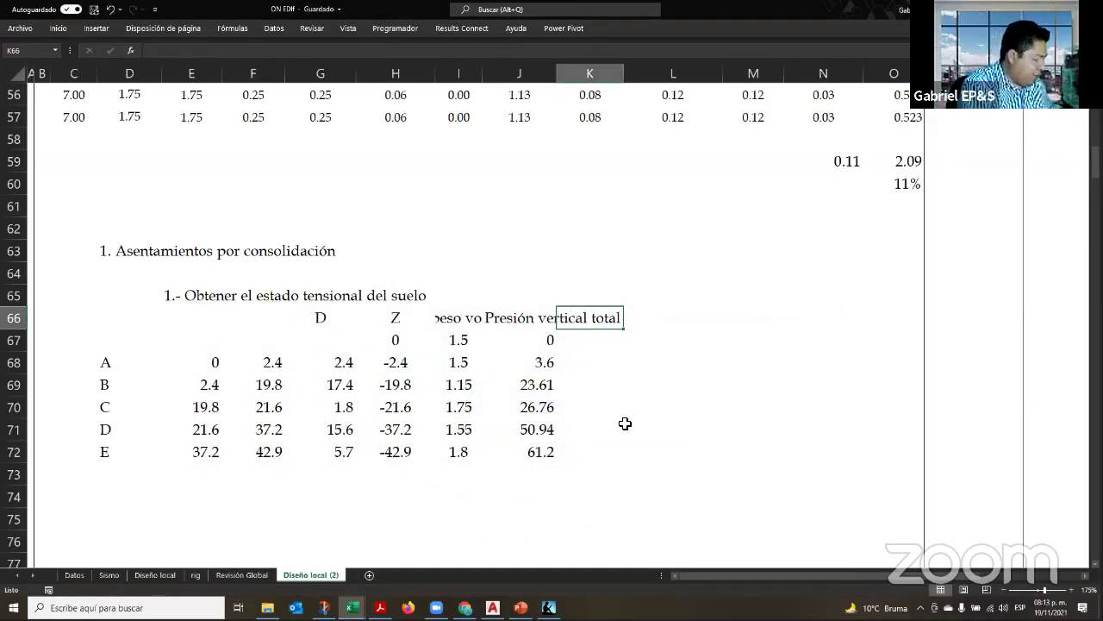
pyautogui.write('Pres')
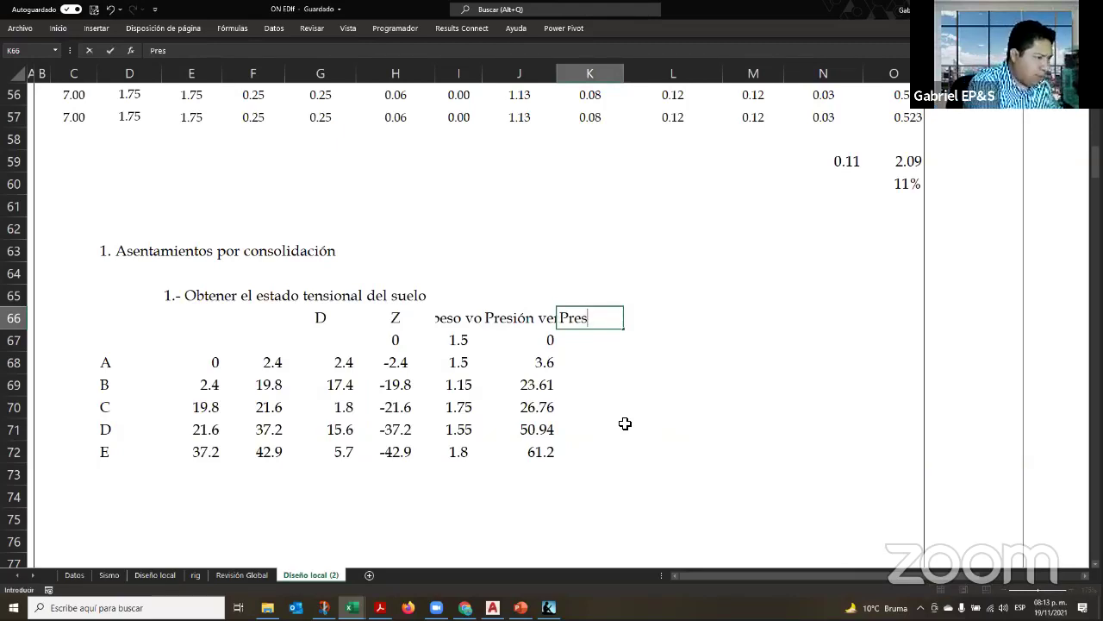
pyautogui.write('ion')
pyautogui.press('BackSpace')
pyautogui.press('BackSpace')
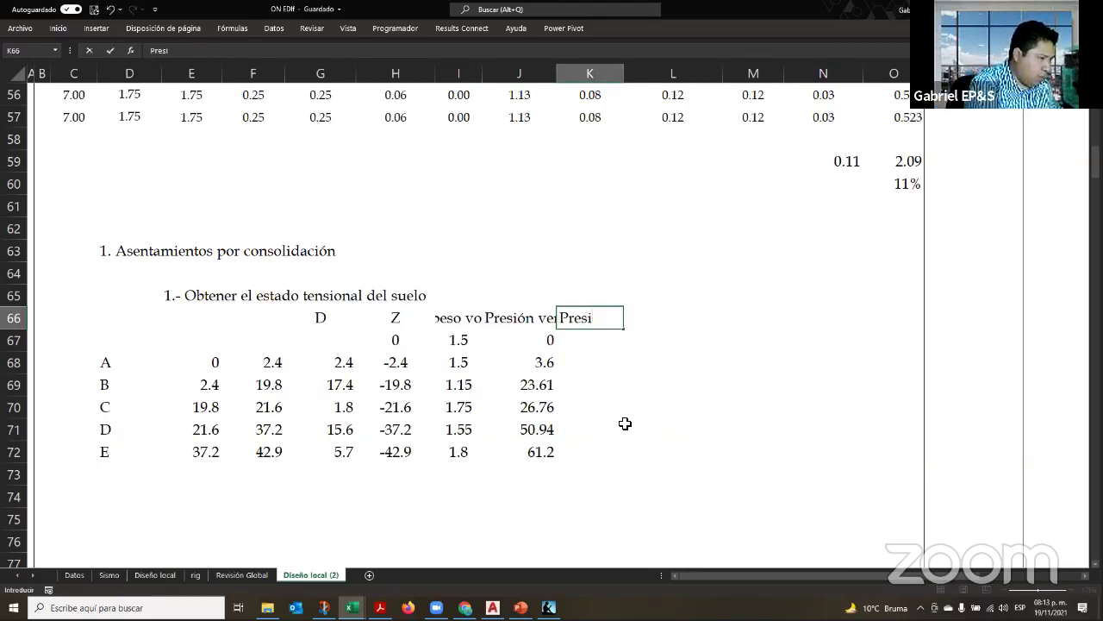
pyautogui.write('ón de p')
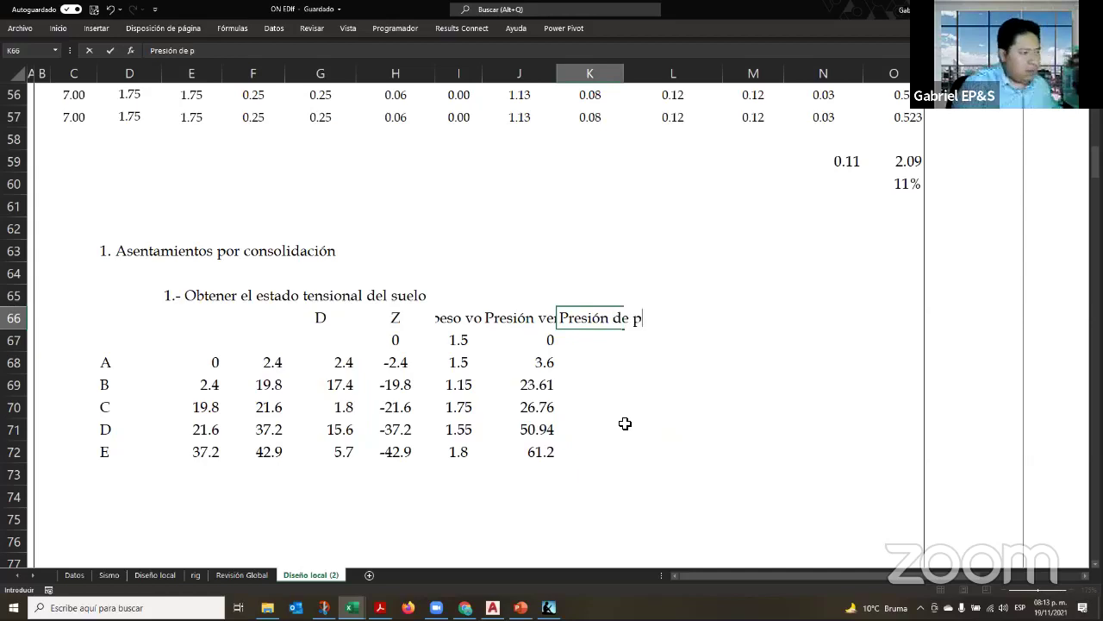
pyautogui.write('oso')
pyautogui.press('BackSpace')
pyautogui.press('BackSpace')
pyautogui.write('r')
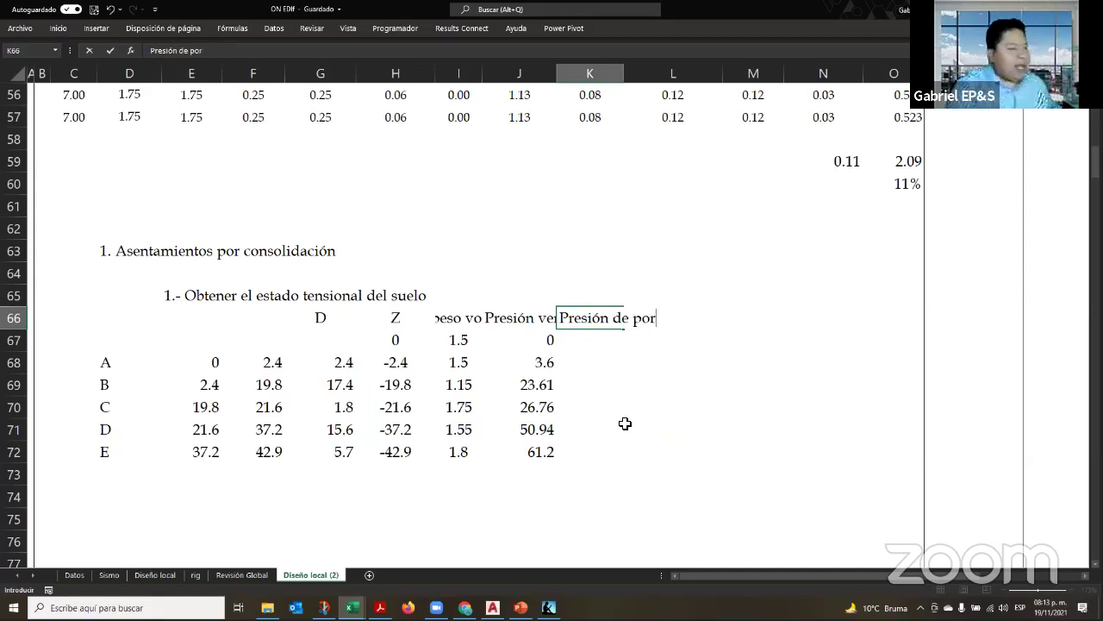
pyautogui.write('o')
pyautogui.press('Return')
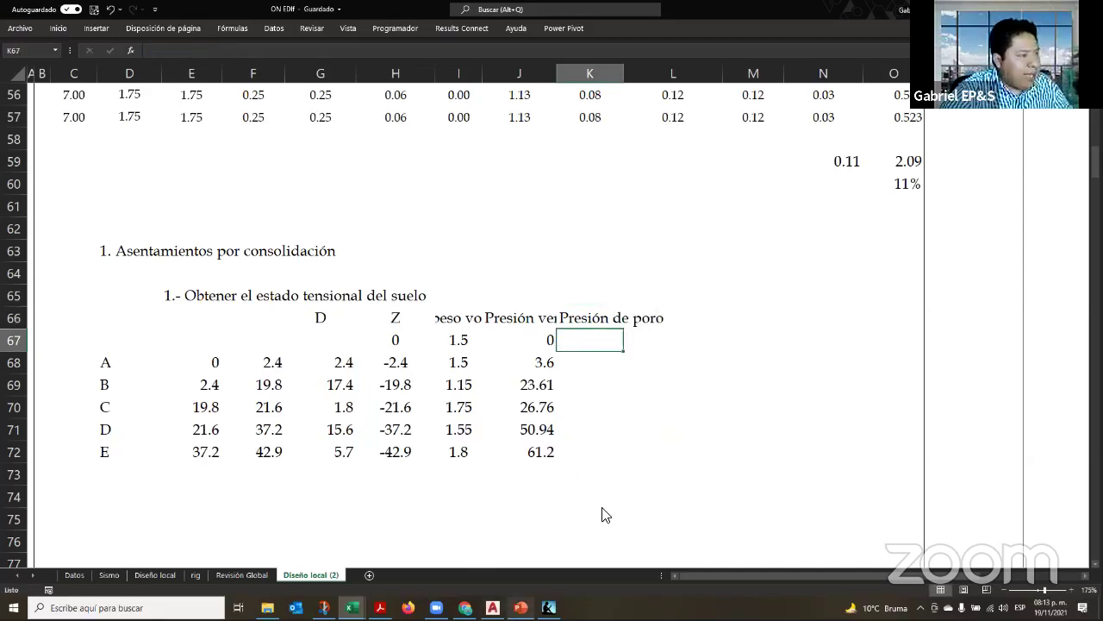
# Check the stratigraphic table in PowerPoint, return to the Excel workbook and enter a surface pore pressure of 0 in K67
pyautogui.hotkey('alt', 'Tab')
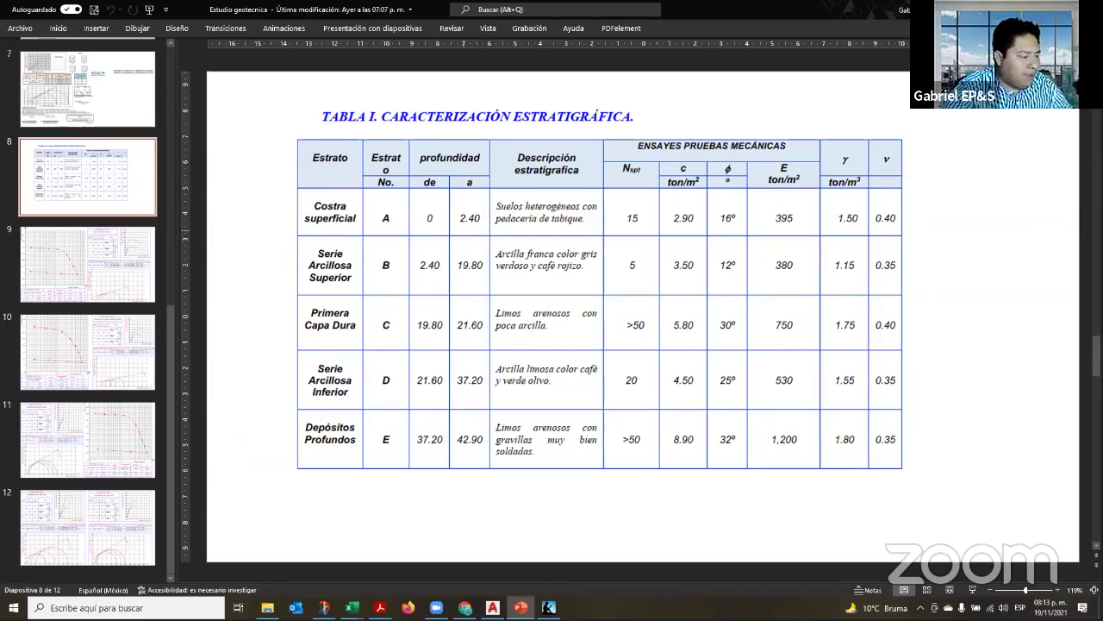
pyautogui.moveTo(520, 607)
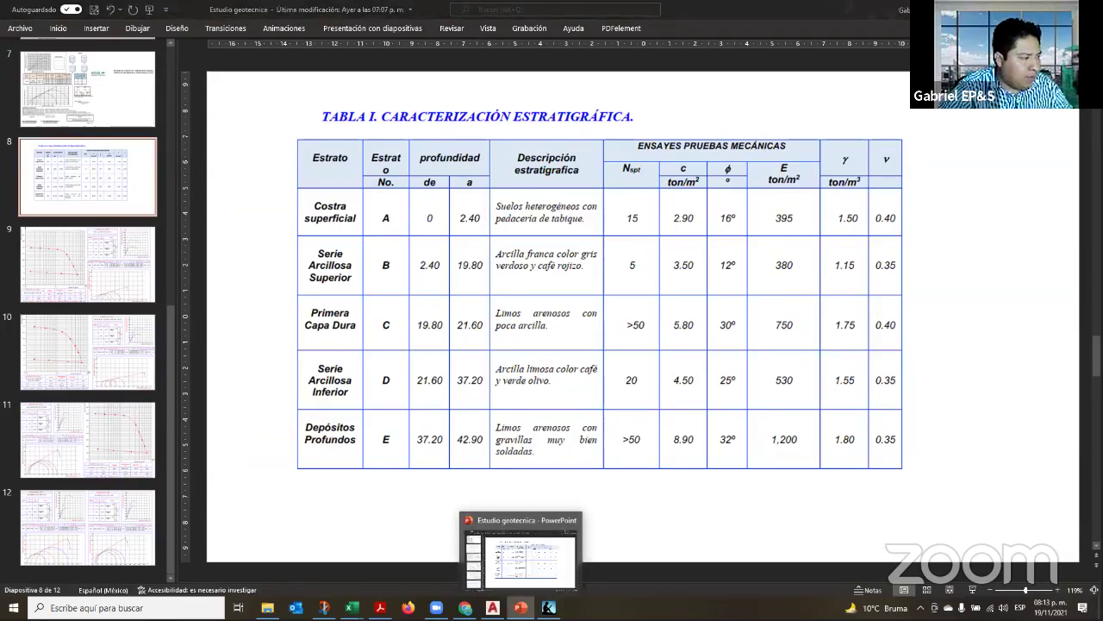
pyautogui.click(351, 606)
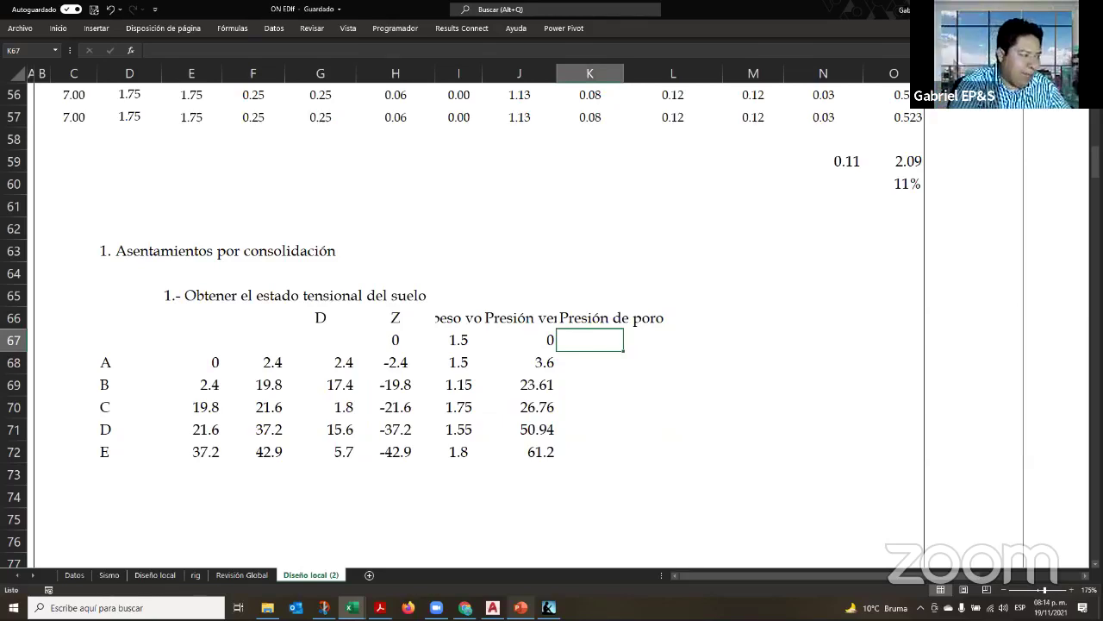
pyautogui.write('0')
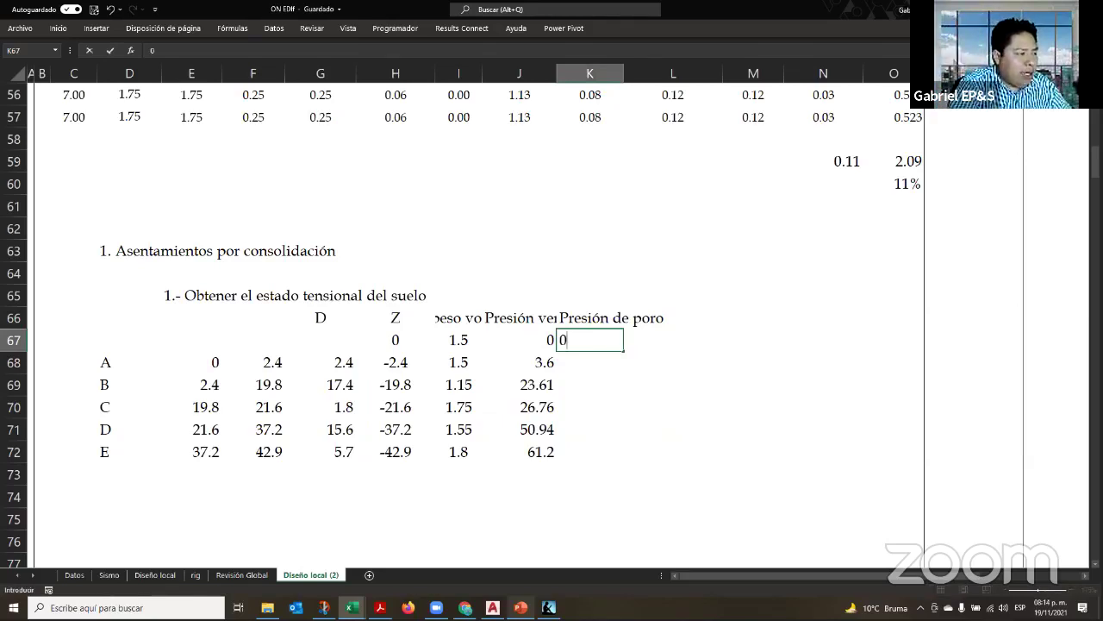
pyautogui.press('Return')
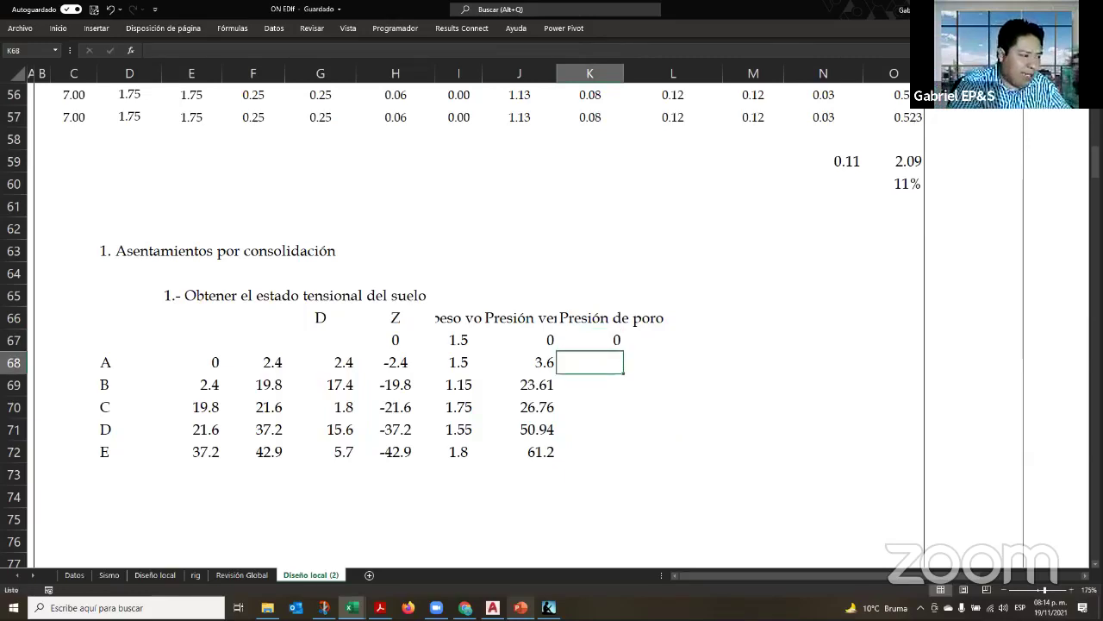
# Enter a Presión de poro of 0 for layer A in K68 and the formula +G69 for layer B in K69
pyautogui.write('0')
pyautogui.press('Return')
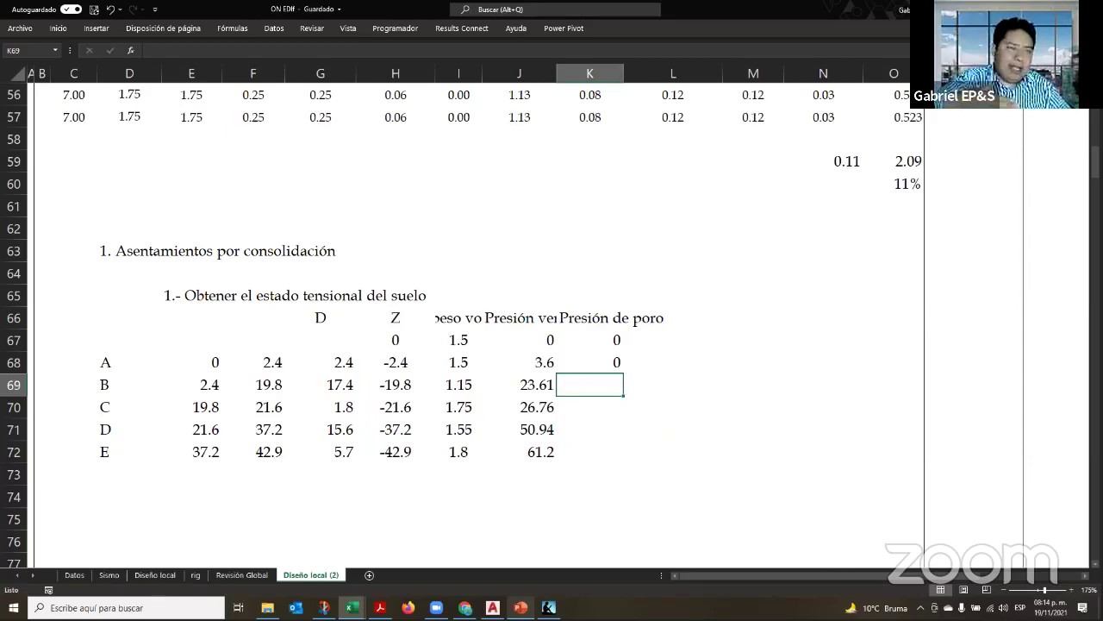
pyautogui.write('+')
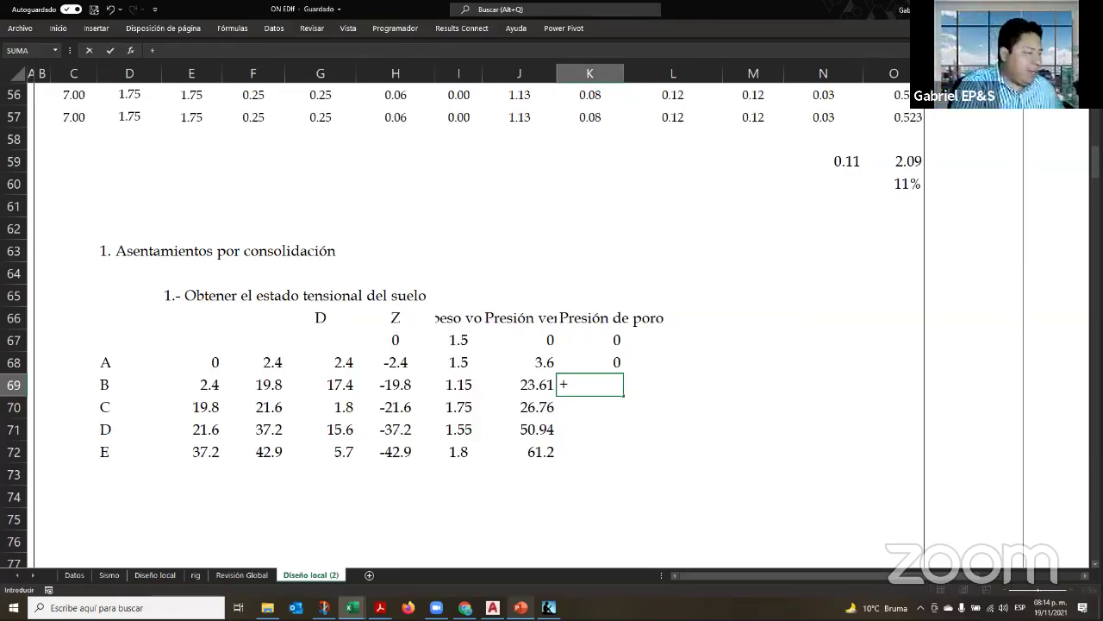
pyautogui.click(327, 384)
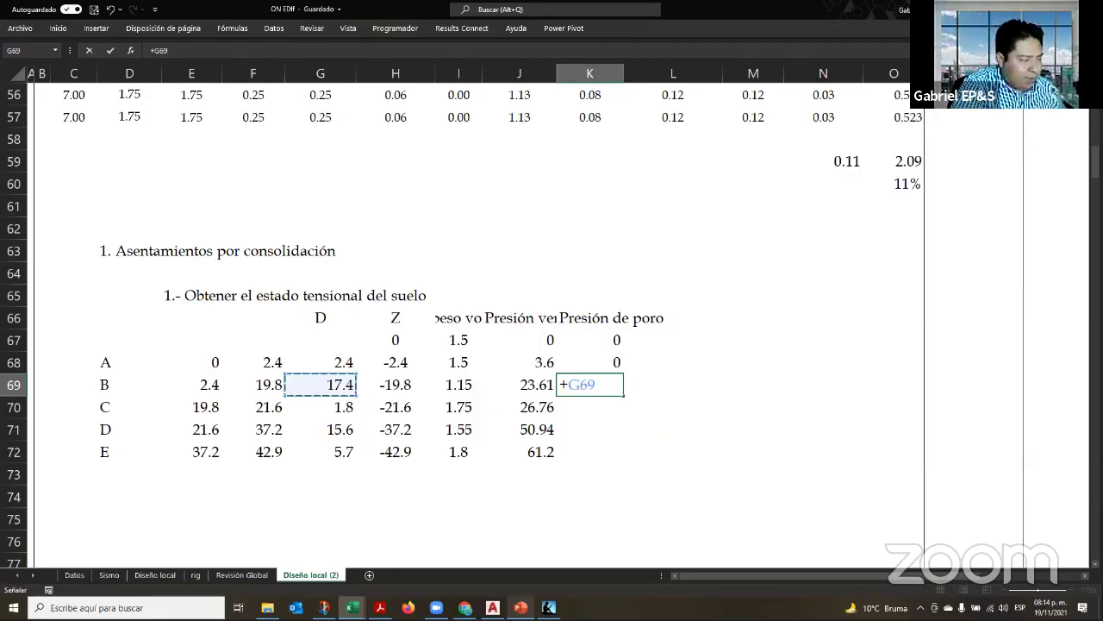
pyautogui.press('Return')
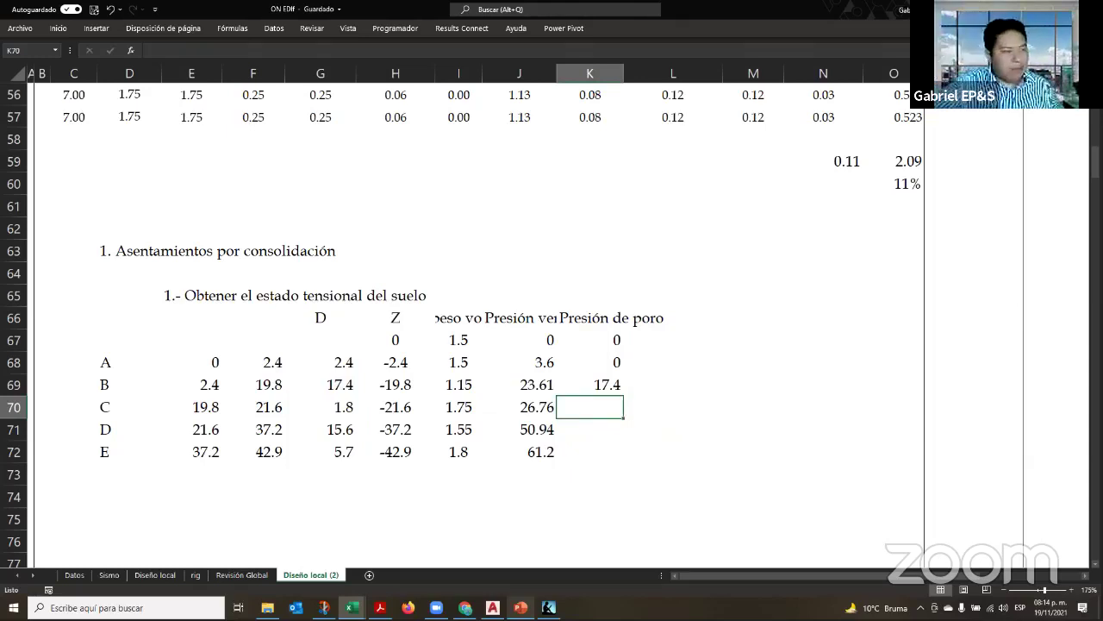
# Calculate layer C's Presión de poro in K70 with the formula +G70+K69
pyautogui.write('+')
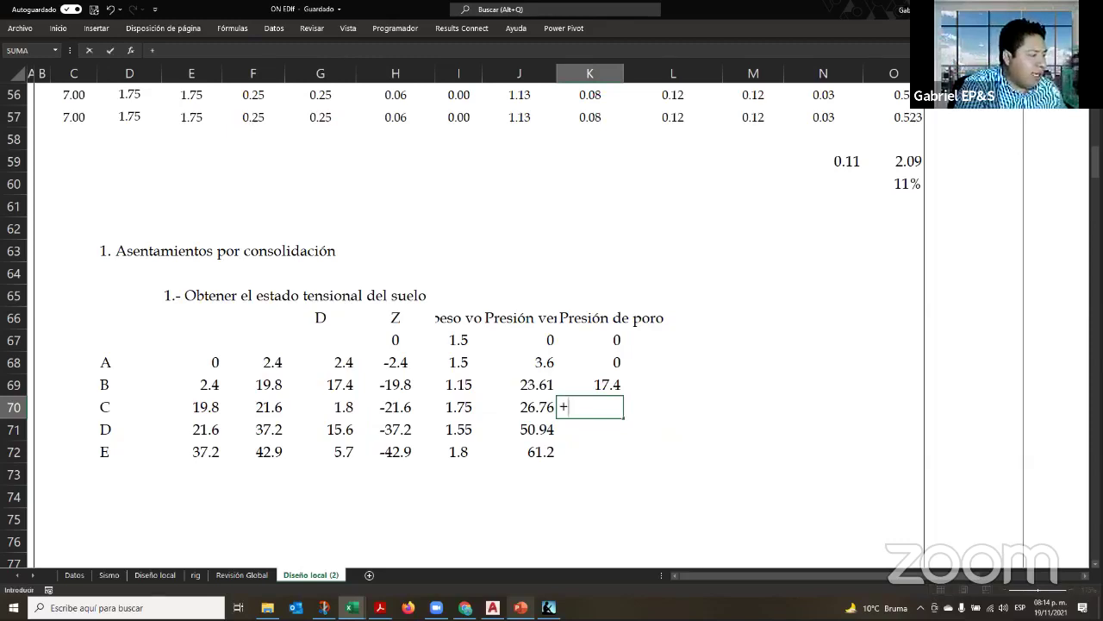
pyautogui.click(396, 407)
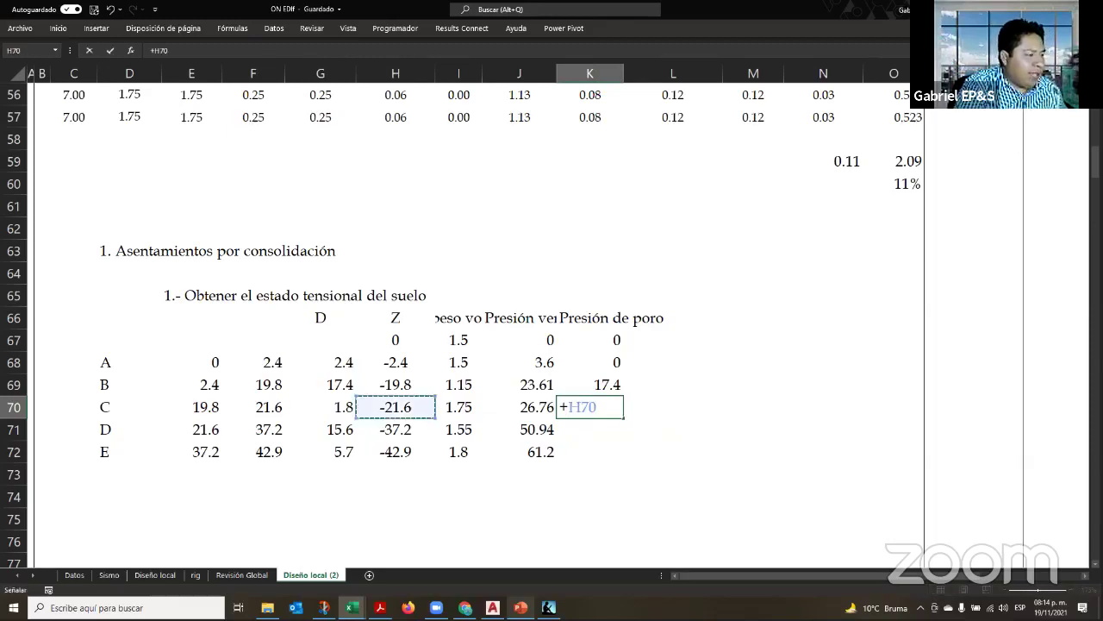
pyautogui.press('Left')
pyautogui.write('+')
pyautogui.press('Up')
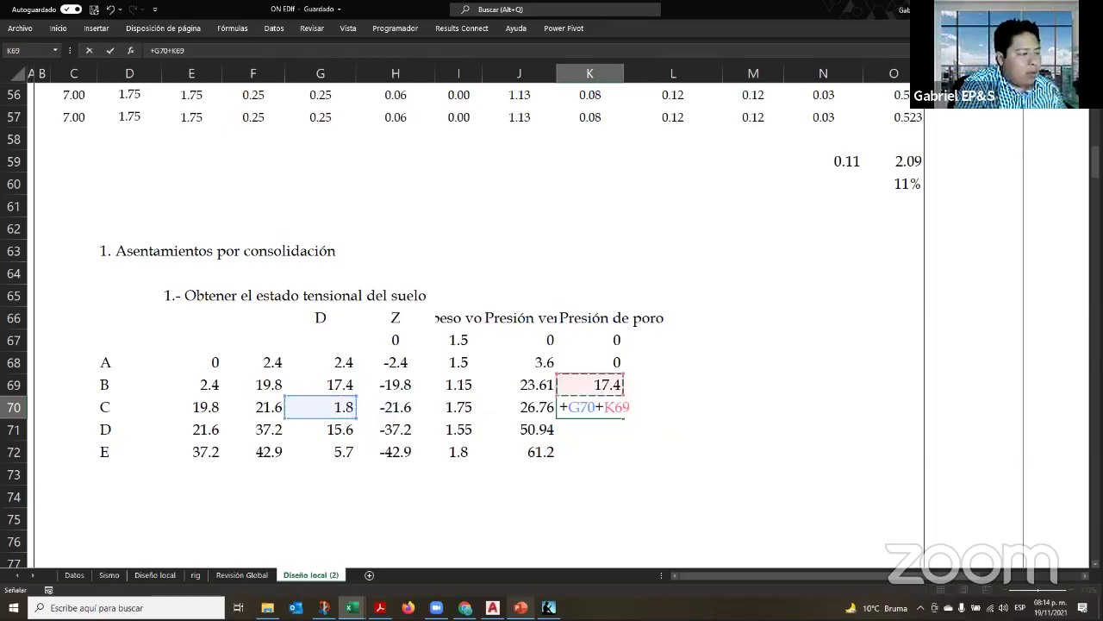
pyautogui.press('Return')
# Calculate layer D's Presión de poro in K71 with the formula +G71+K70
pyautogui.write('+')
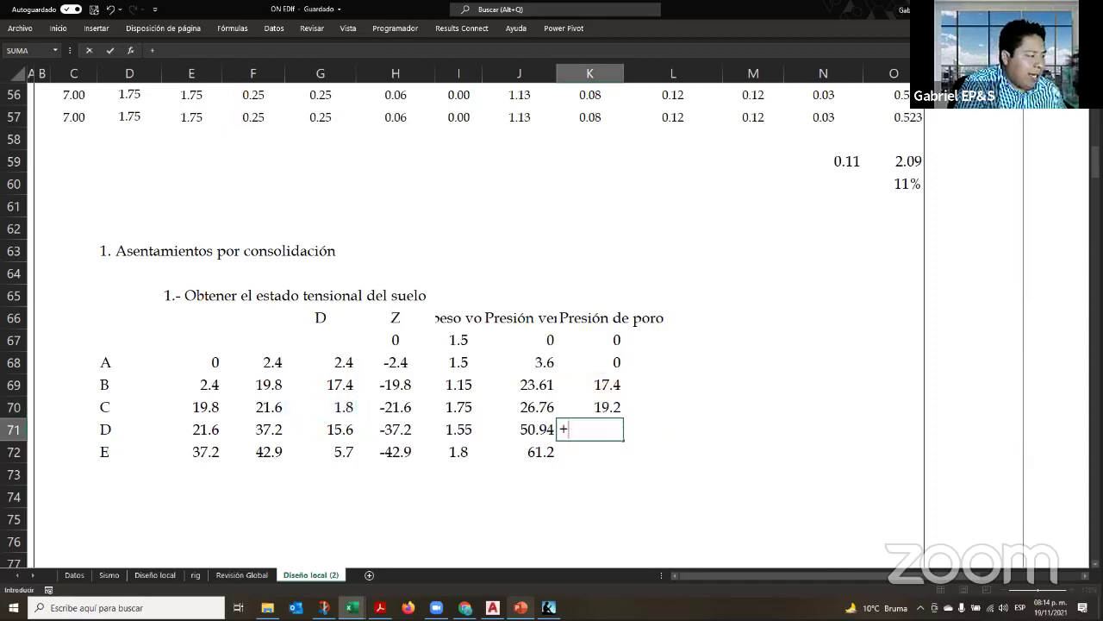
pyautogui.press('Left')
pyautogui.press('Left')
pyautogui.press('Left')
pyautogui.press('Left')
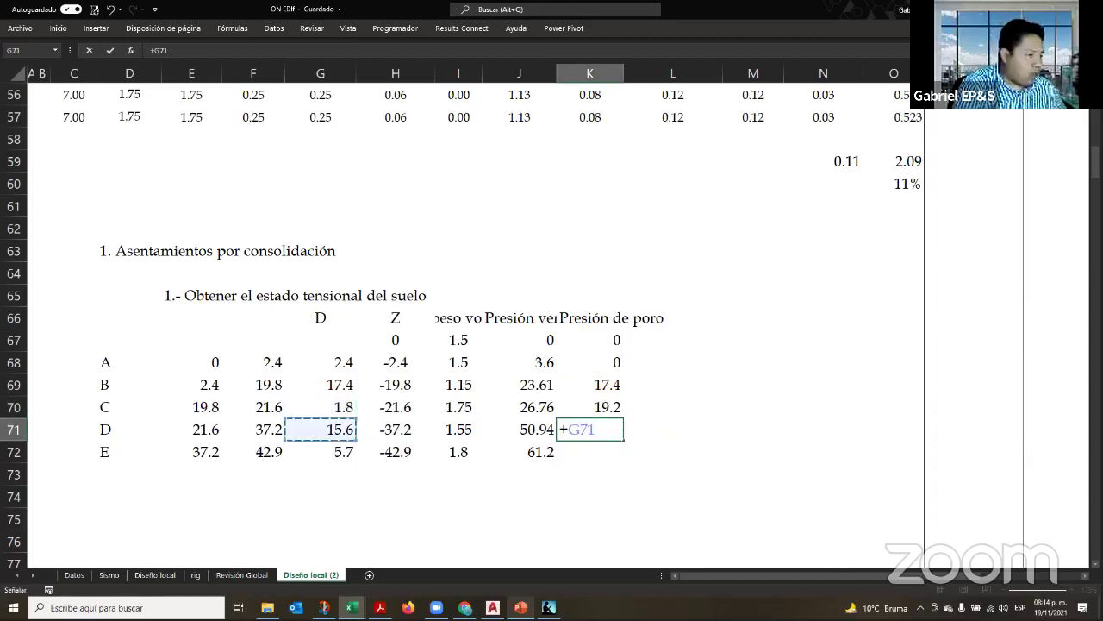
pyautogui.write('+')
pyautogui.press('Up')
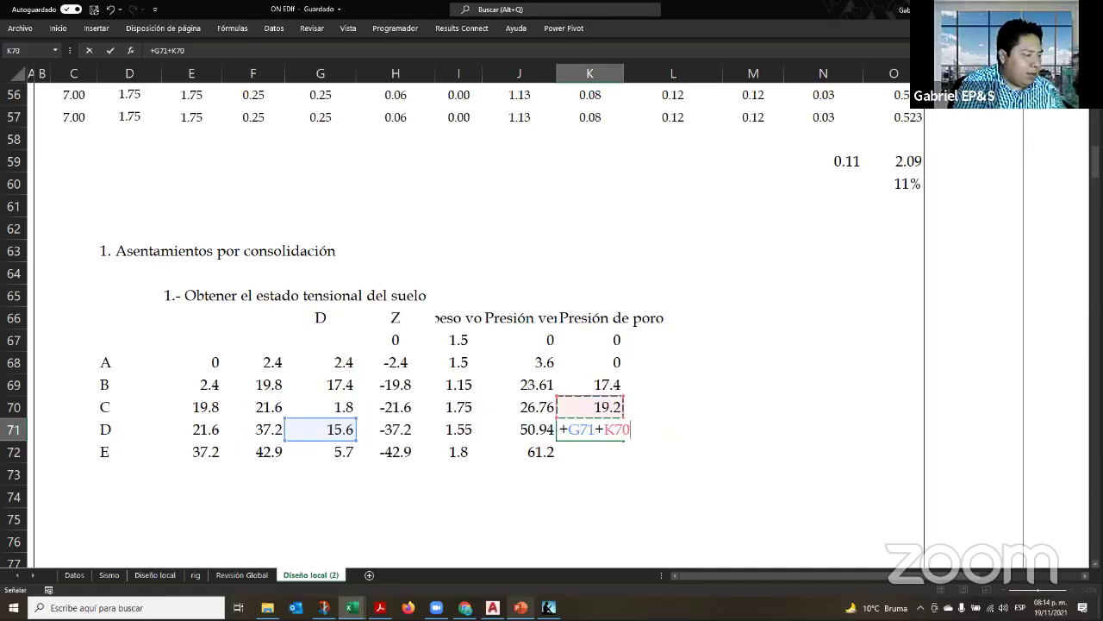
pyautogui.press('Return')
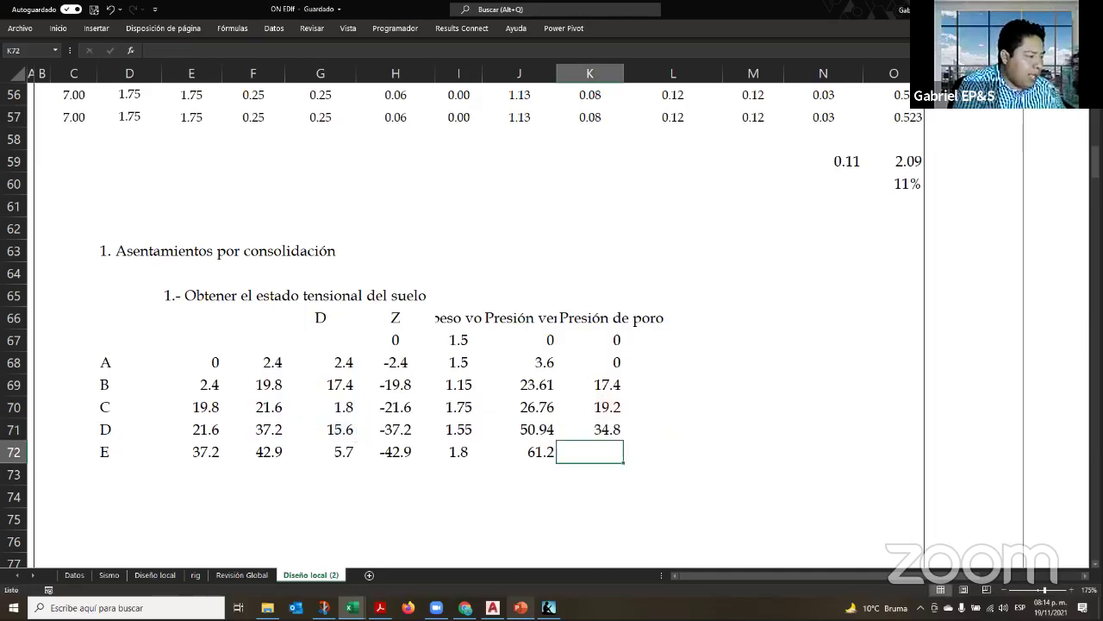
# Calculate layer E's Presión de poro in K72 with the formula +G72+K71
pyautogui.write('+')
pyautogui.press('Left')
pyautogui.press('Left')
pyautogui.press('Left')
pyautogui.press('Left')
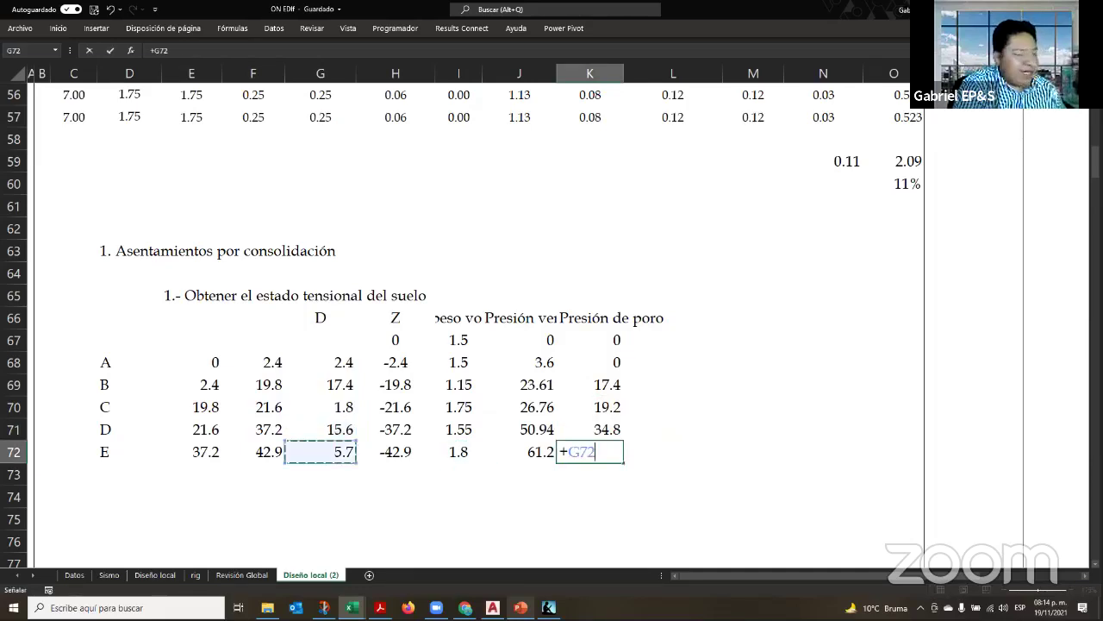
pyautogui.write('+')
pyautogui.press('Up')
pyautogui.press('Return')
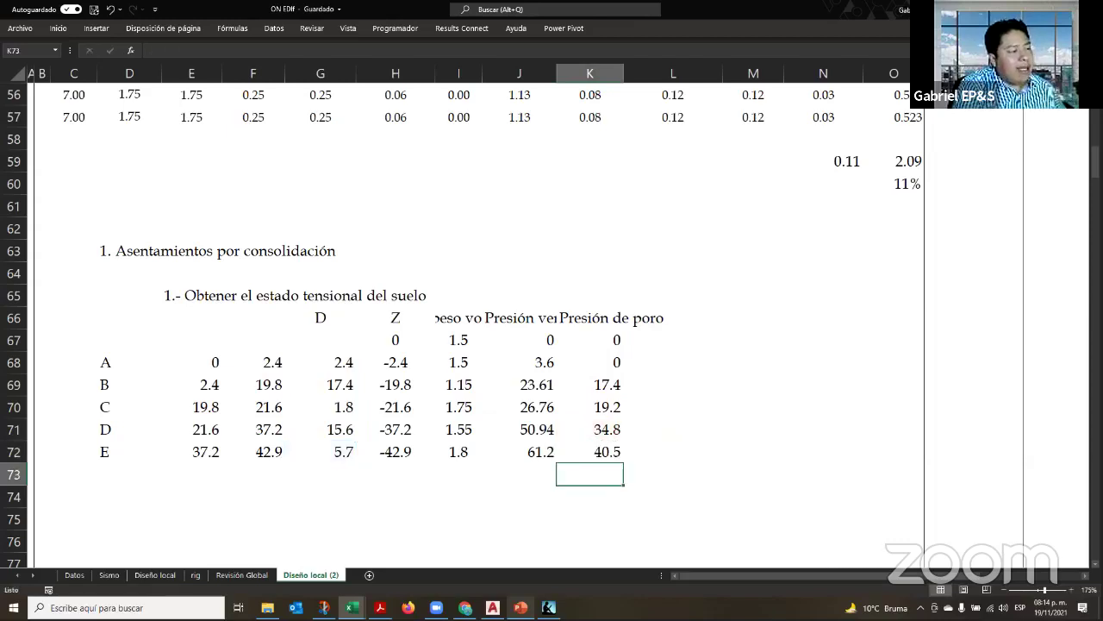
# Consult the Asentamientos por consolidación slide in Adobe Acrobat Reader for the vertical stress diagrams, and return to the Excel worksheet
pyautogui.click(589, 362)
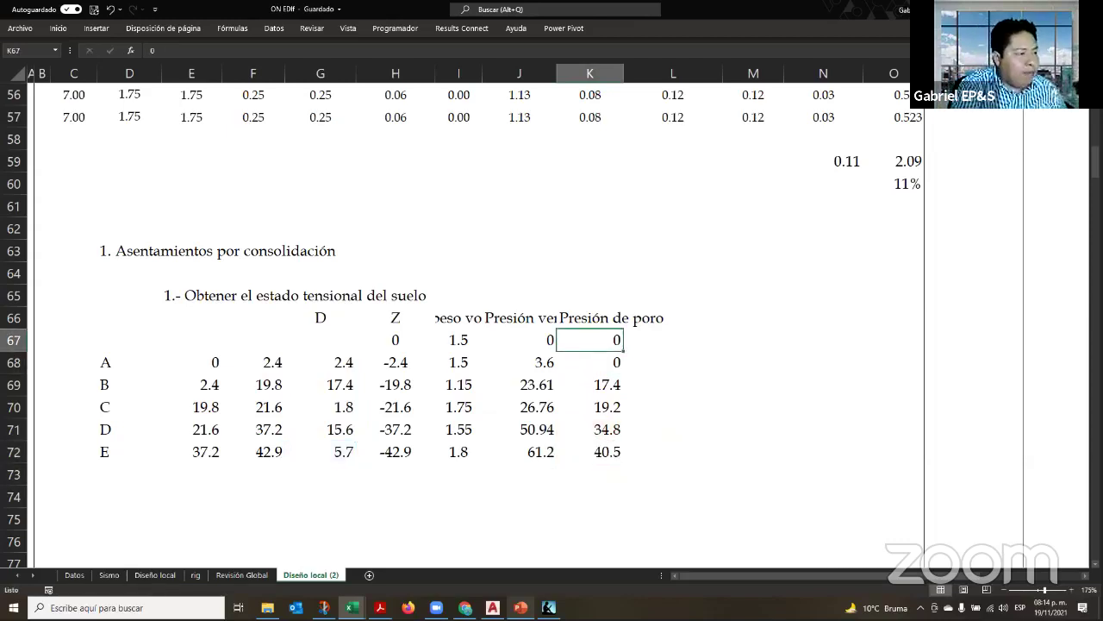
pyautogui.click(672, 317)
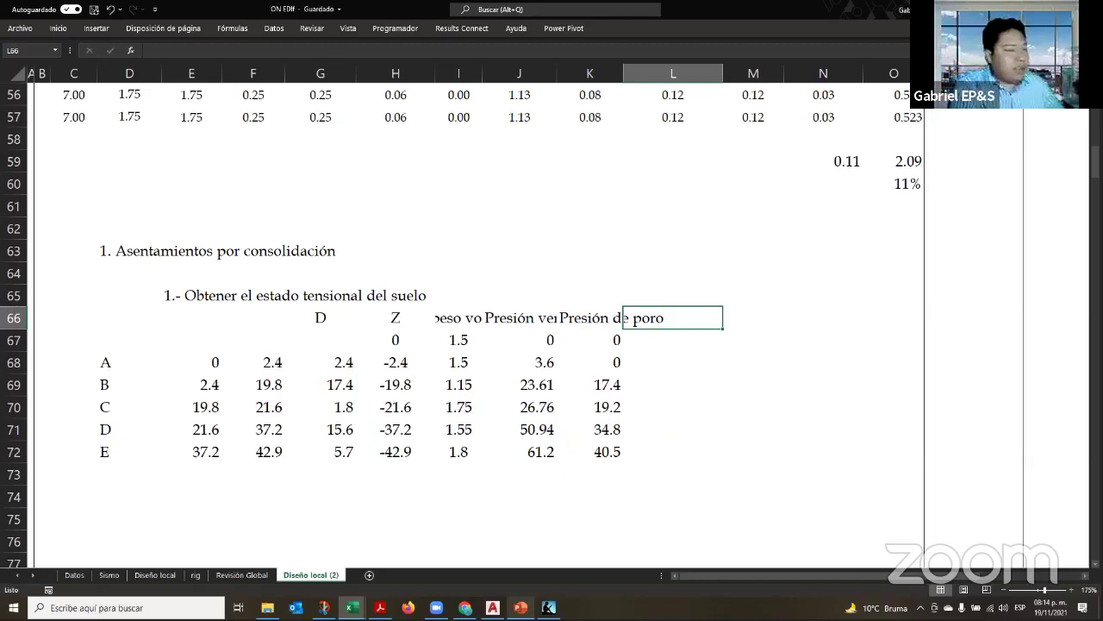
pyautogui.click(672, 339)
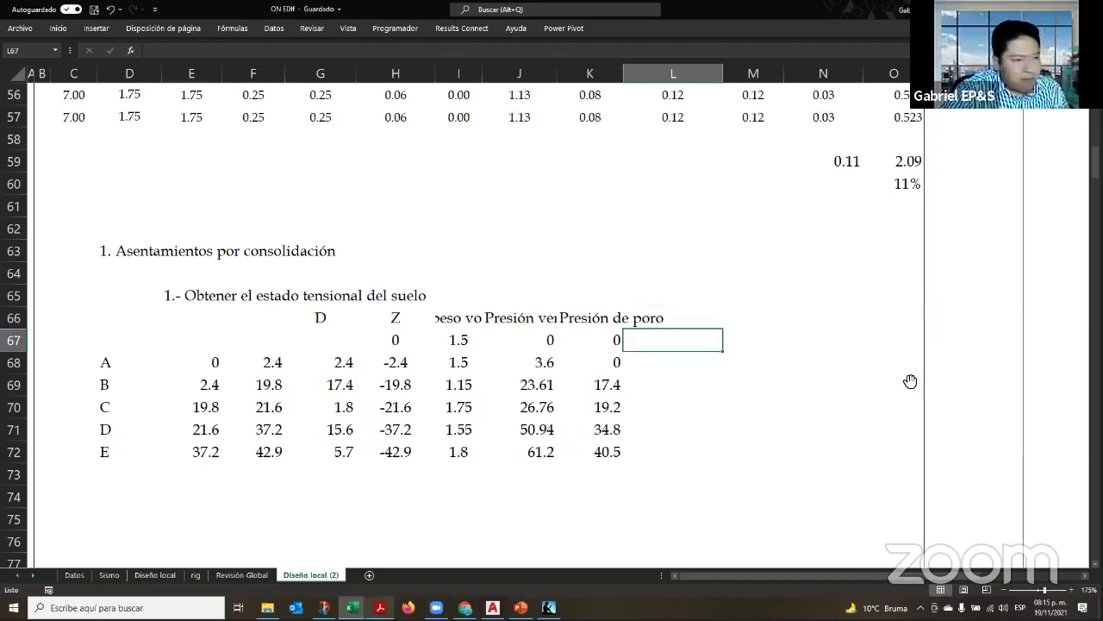
pyautogui.hotkey('alt', 'Tab')
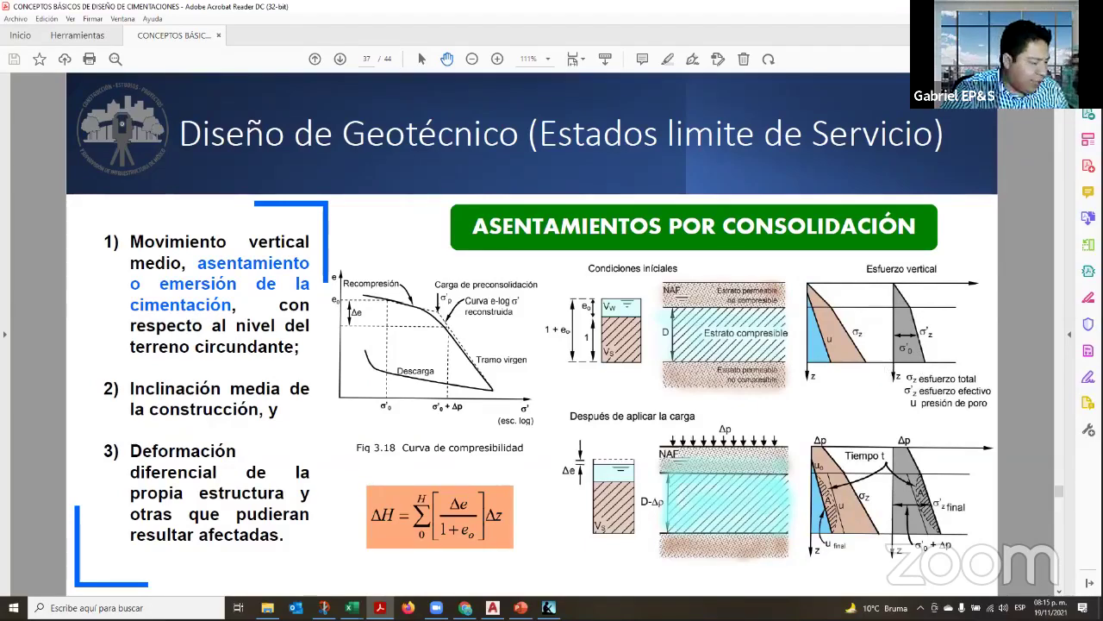
pyautogui.hotkey('alt', 'Tab')
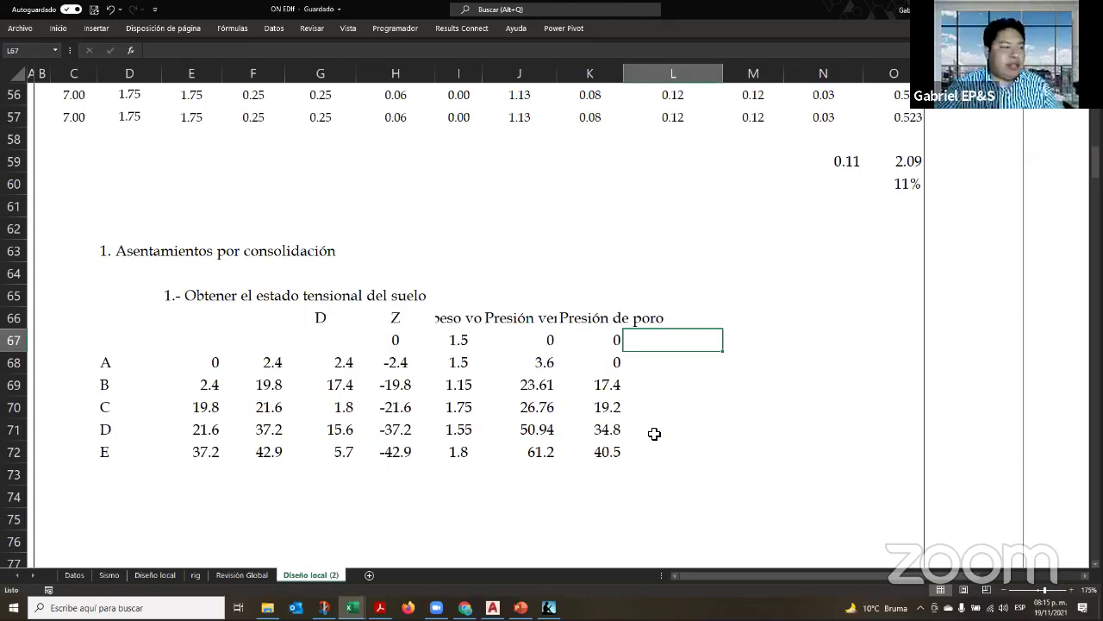
# Subtract the pore pressure from the vertical pressure in L67 with the formula +J67-K67
pyautogui.write('+')
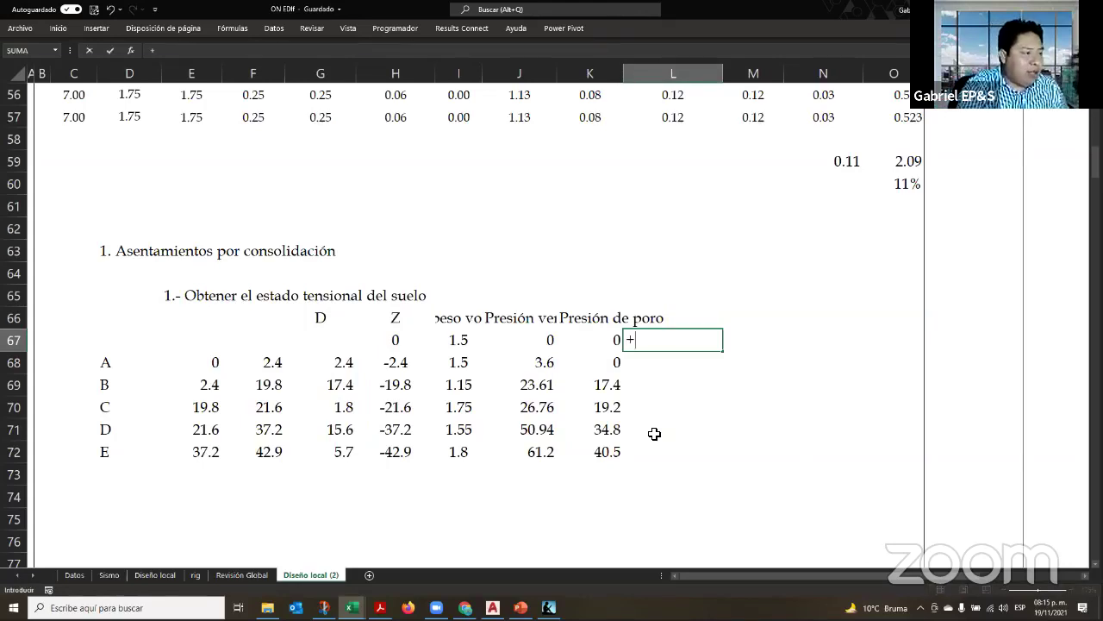
pyautogui.press('Left')
pyautogui.press('Left')
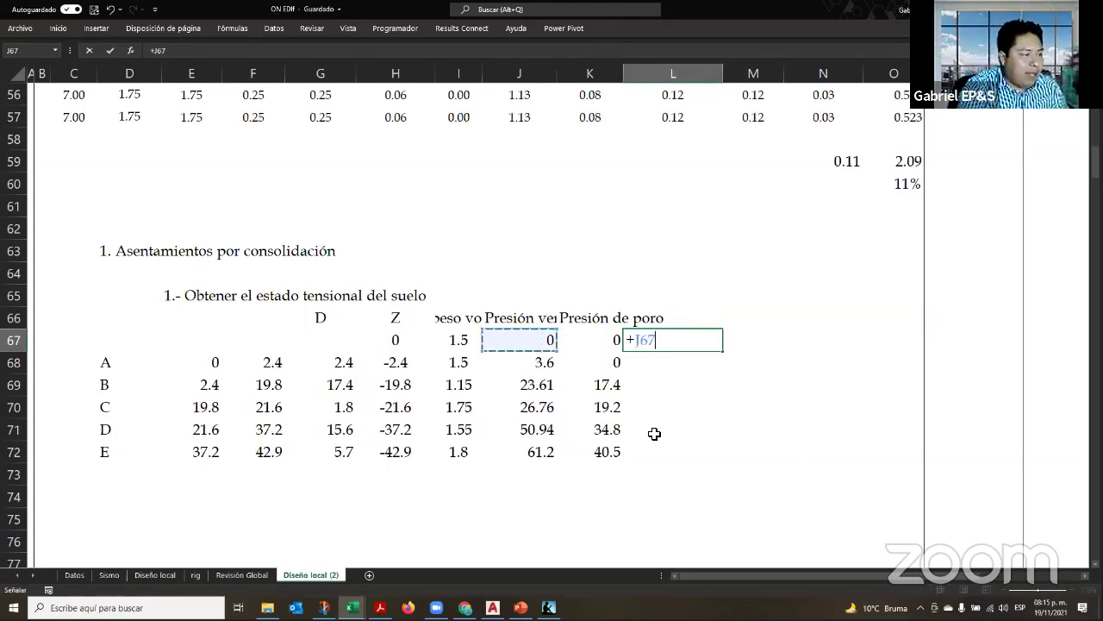
pyautogui.write('-')
pyautogui.press('Left')
pyautogui.press('Return')
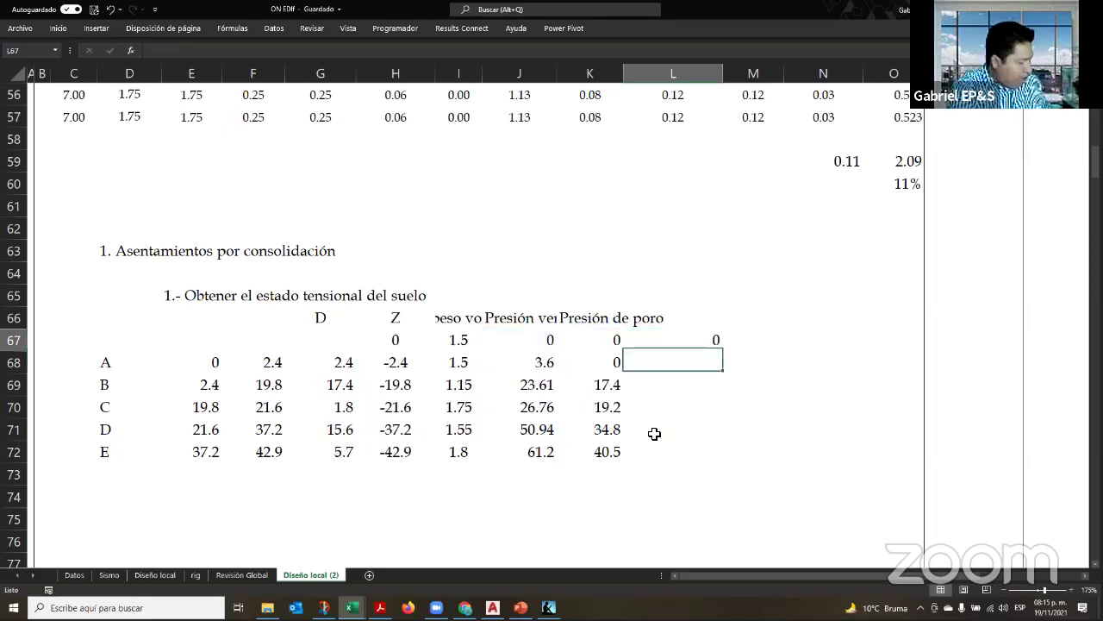
# Copy the pressure difference formula from L67 down through L68:L72 for layers A to E
pyautogui.press('Up')
pyautogui.hotkey('ctrl', 'c')
pyautogui.press('Down')
pyautogui.hotkey('ctrl', 'v')
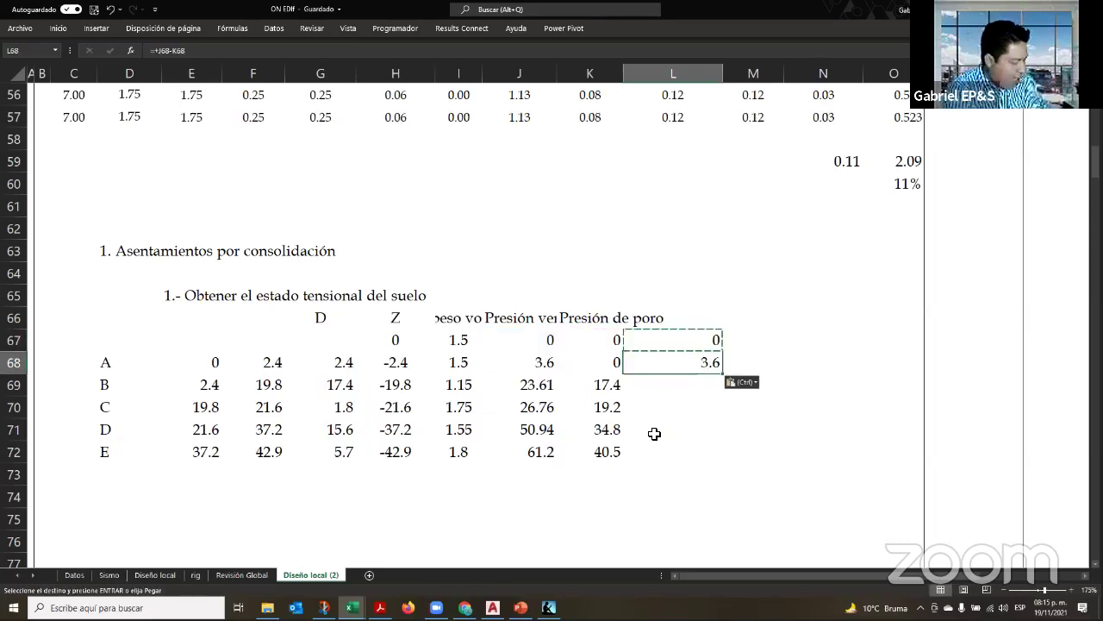
pyautogui.hotkey('ctrl', 'c')
pyautogui.press('Down')
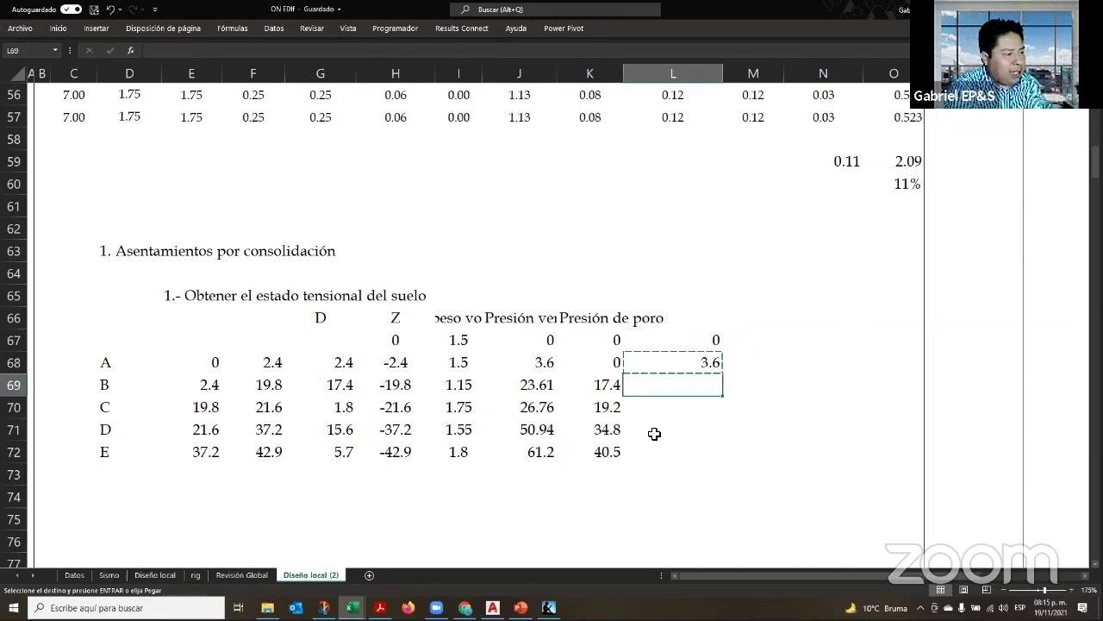
pyautogui.hotkey('ctrl', 'v')
pyautogui.press('Down')
pyautogui.hotkey('ctrl', 'v')
pyautogui.press('Down')
pyautogui.hotkey('ctrl', 'v')
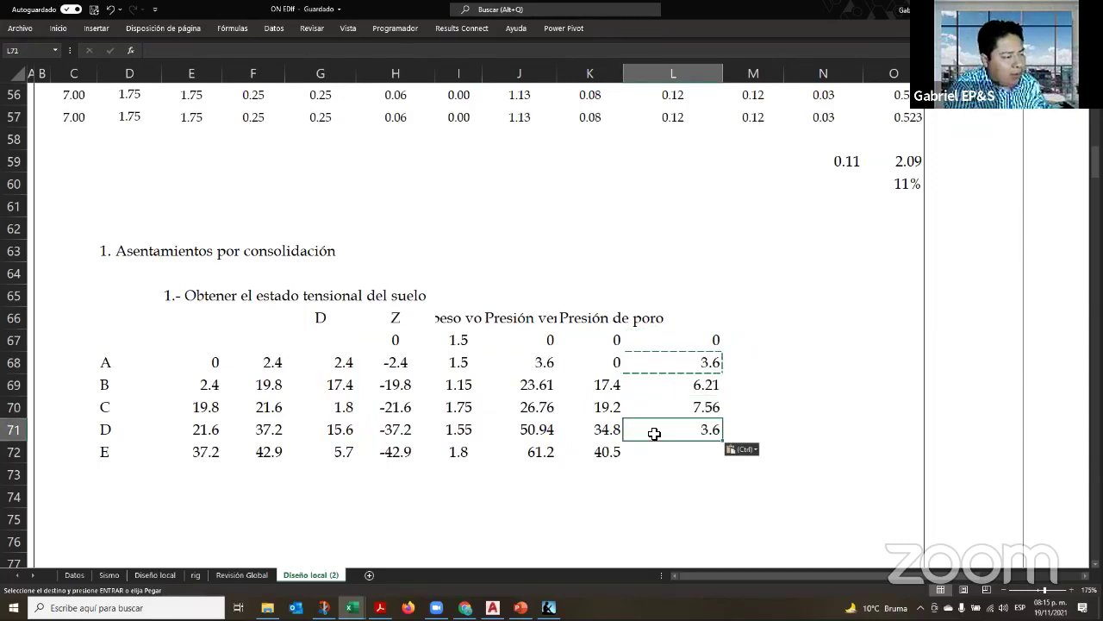
pyautogui.press('Down')
pyautogui.hotkey('ctrl', 'v')
pyautogui.press('Escape')
pyautogui.press('Right')
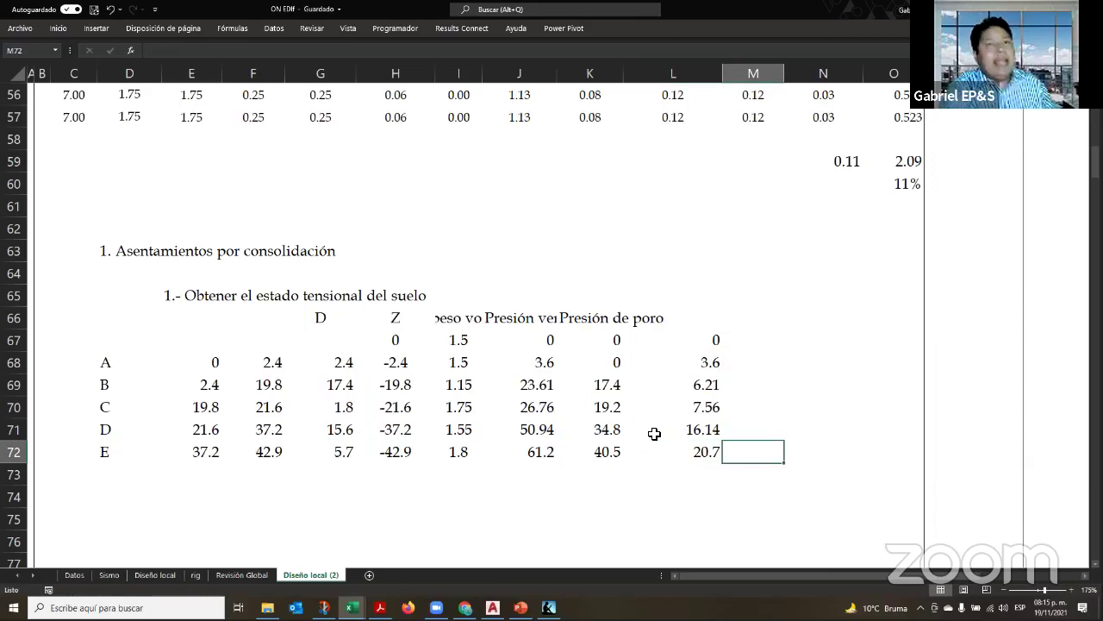
pyautogui.press('Left')
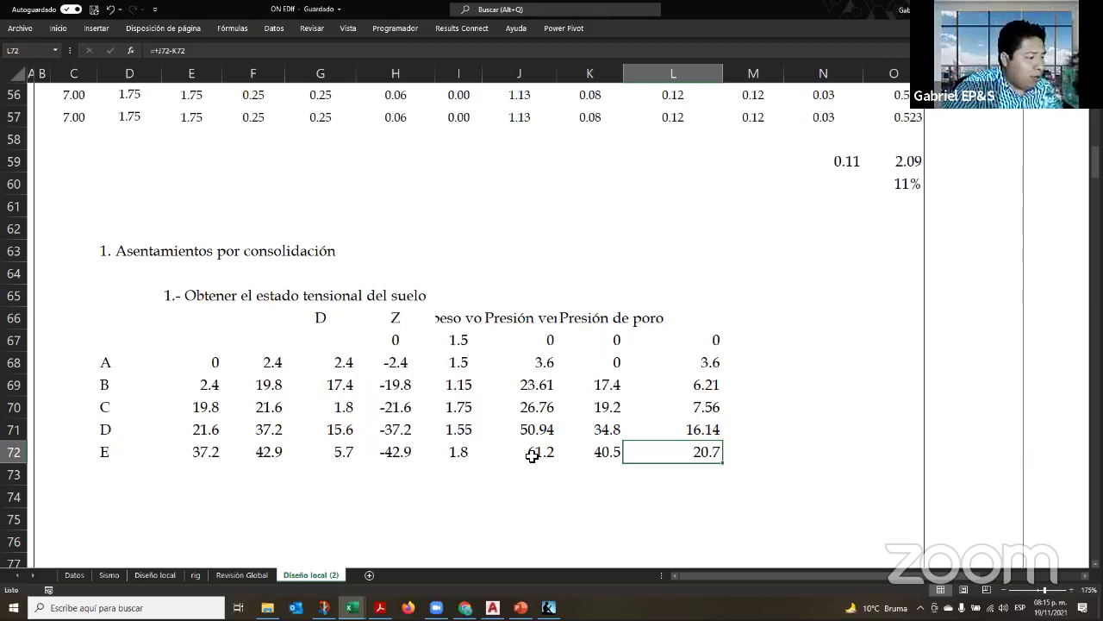
# Insert an X Y scatter chart of the vertical pressures in J67:J72 and move it to the right, clear of columns C to H
pyautogui.moveTo(519, 339); pyautogui.dragTo(531, 453)
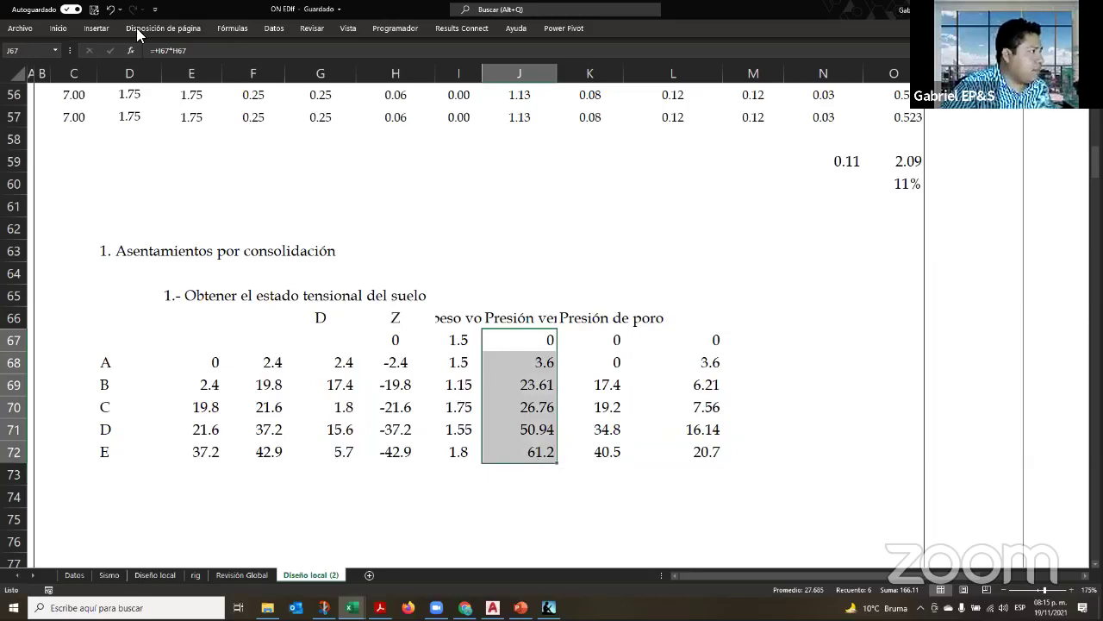
pyautogui.click(95, 28)
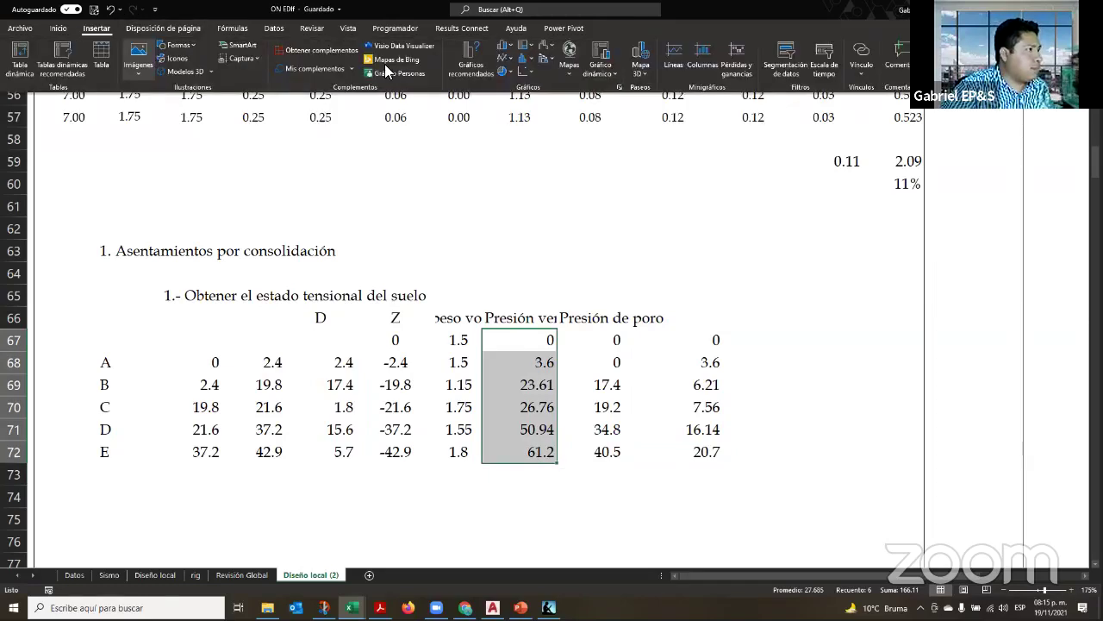
pyautogui.click(471, 60)
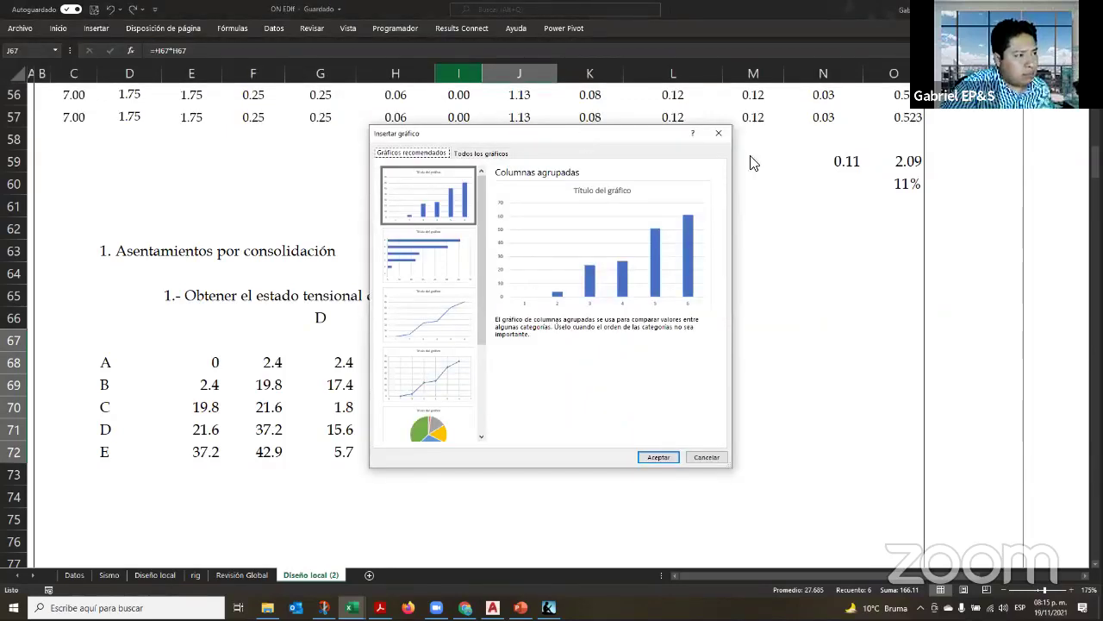
pyautogui.hotkey('ctrl', 'Tab')
pyautogui.click(671, 273)
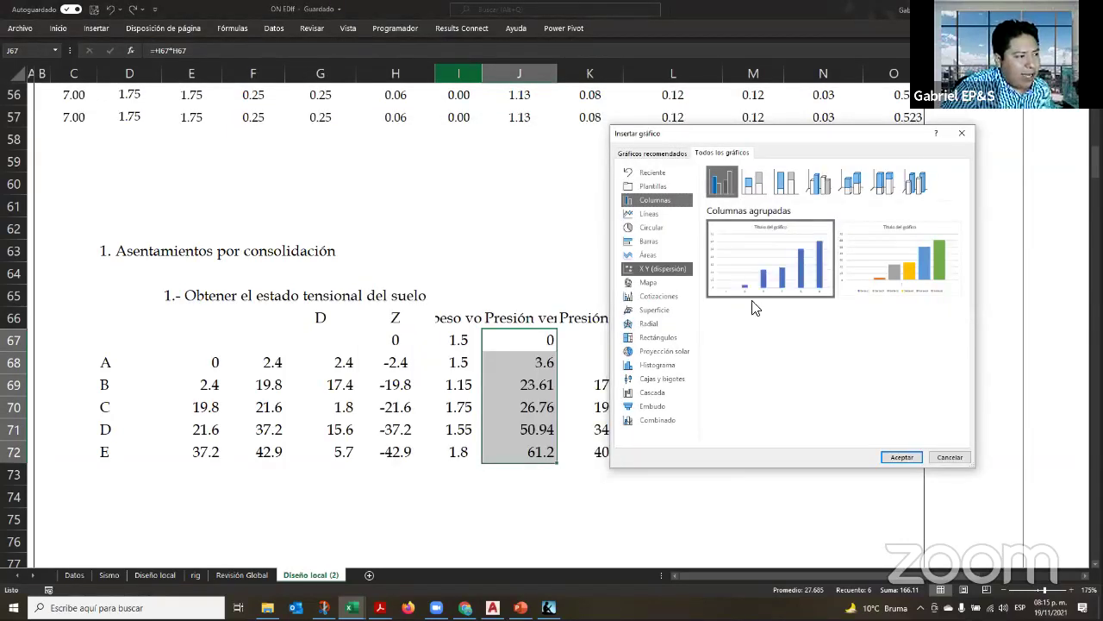
pyautogui.click(902, 457)
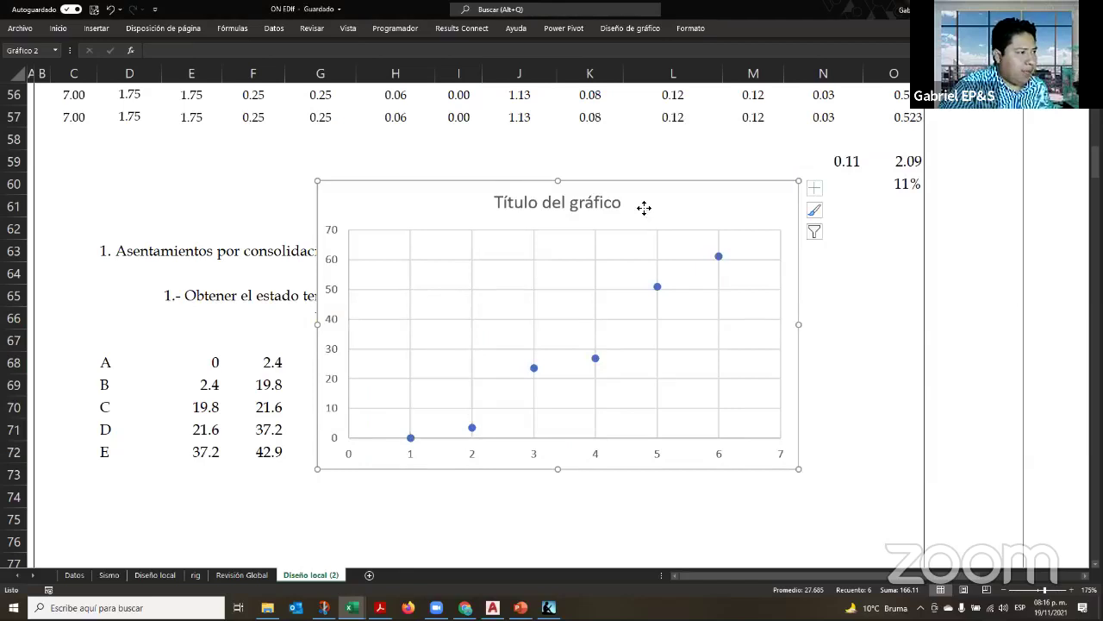
pyautogui.moveTo(644, 208); pyautogui.dragTo(793, 237)
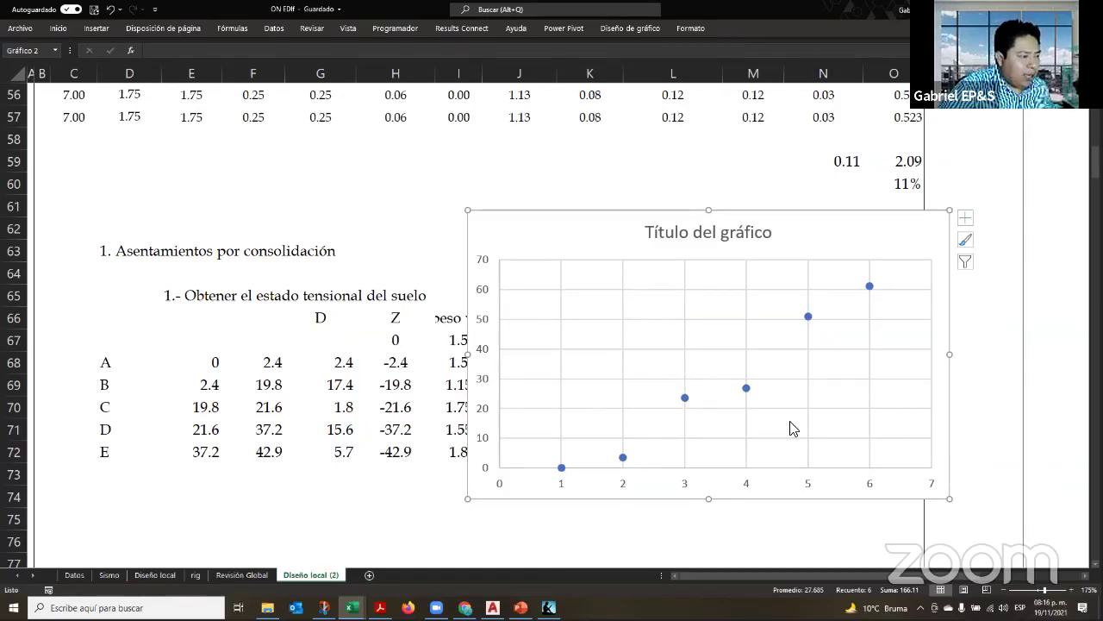
# Open the scatter chart's data source and rename its existing series as Presión total
pyautogui.rightClick(654, 361)
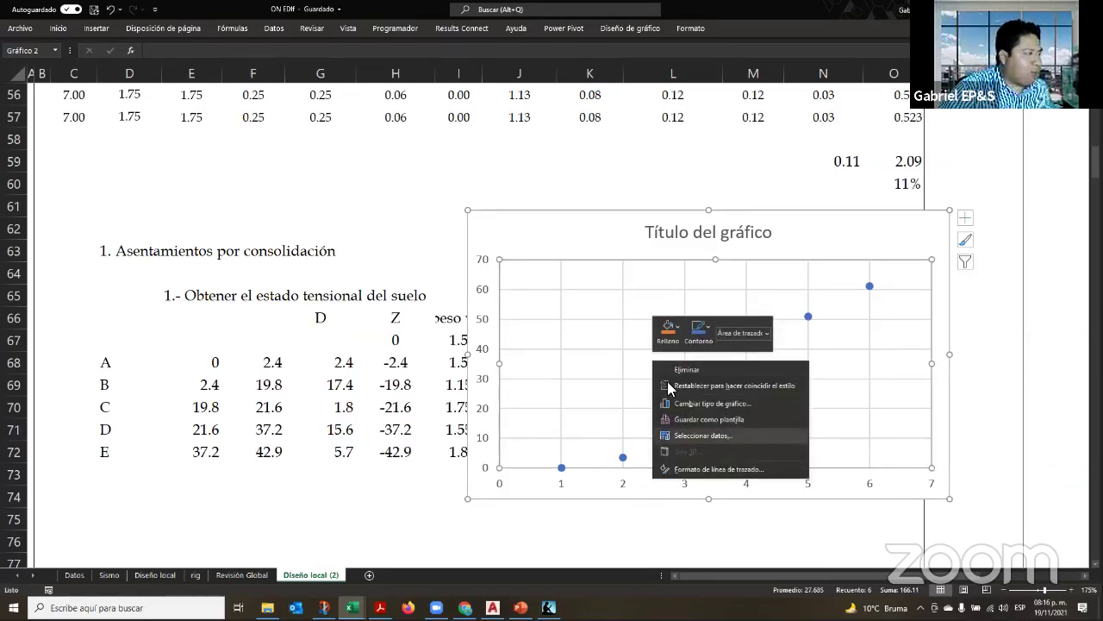
pyautogui.click(700, 435)
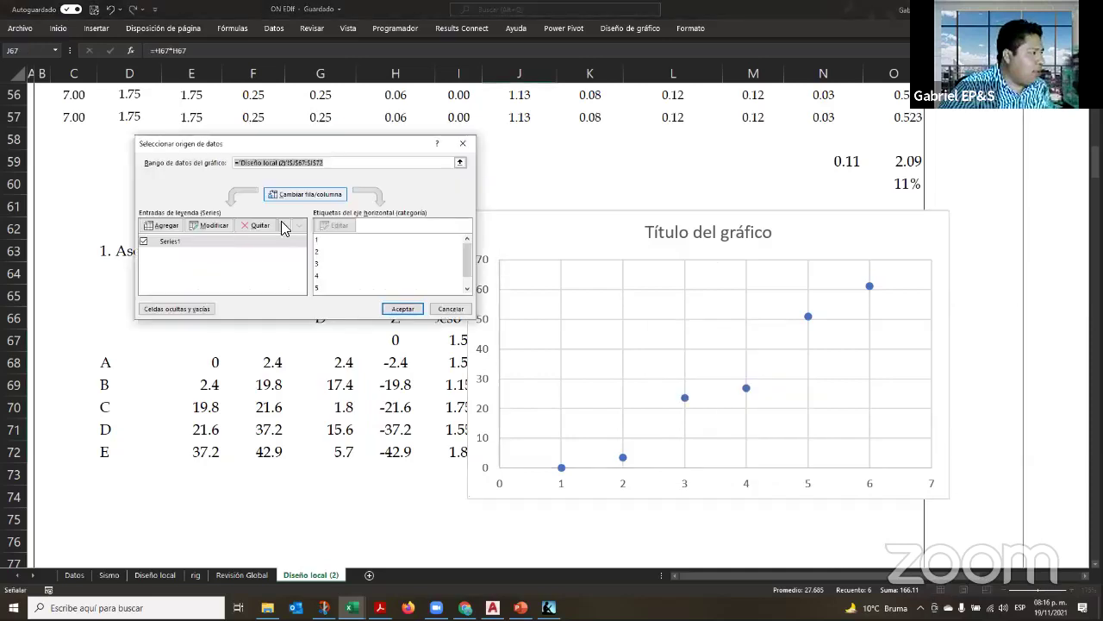
pyautogui.click(210, 228)
pyautogui.moveTo(325, 188); pyautogui.dragTo(542, 218)
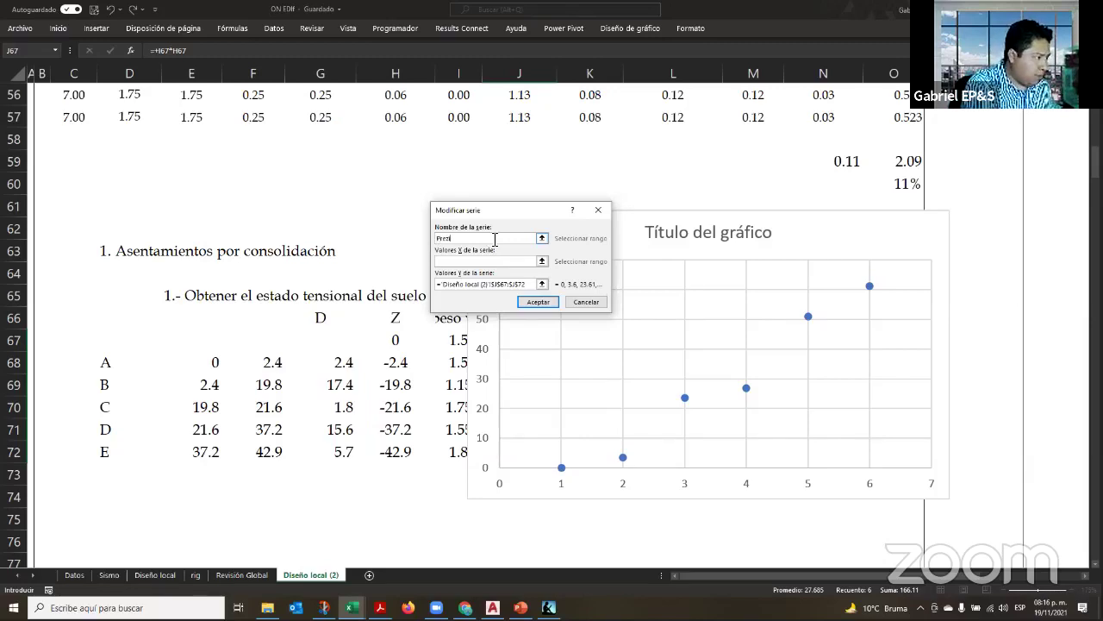
pyautogui.write('Presi')
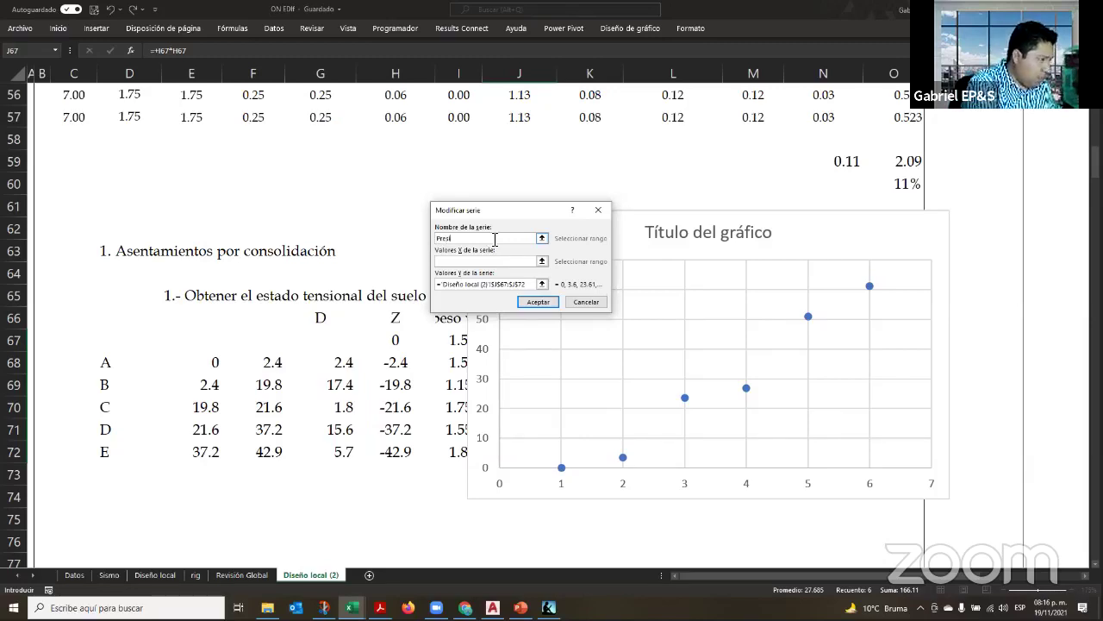
pyautogui.write('ón tot')
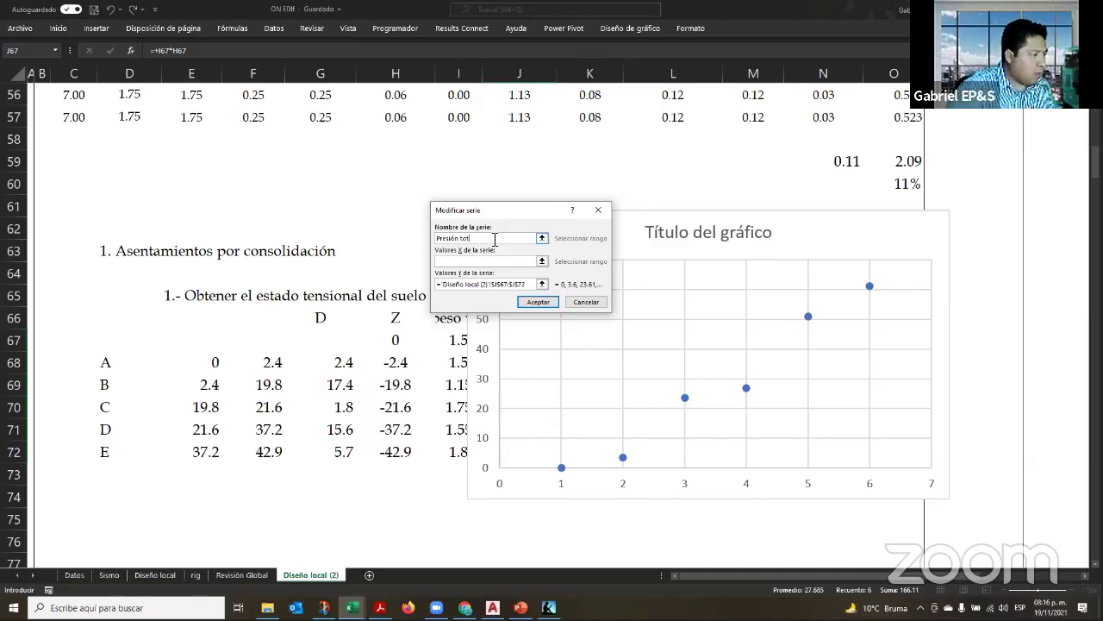
pyautogui.write('al')
# Set the X values of the Presión total series to the vertical pressures in J67:J72
pyautogui.click(542, 261)
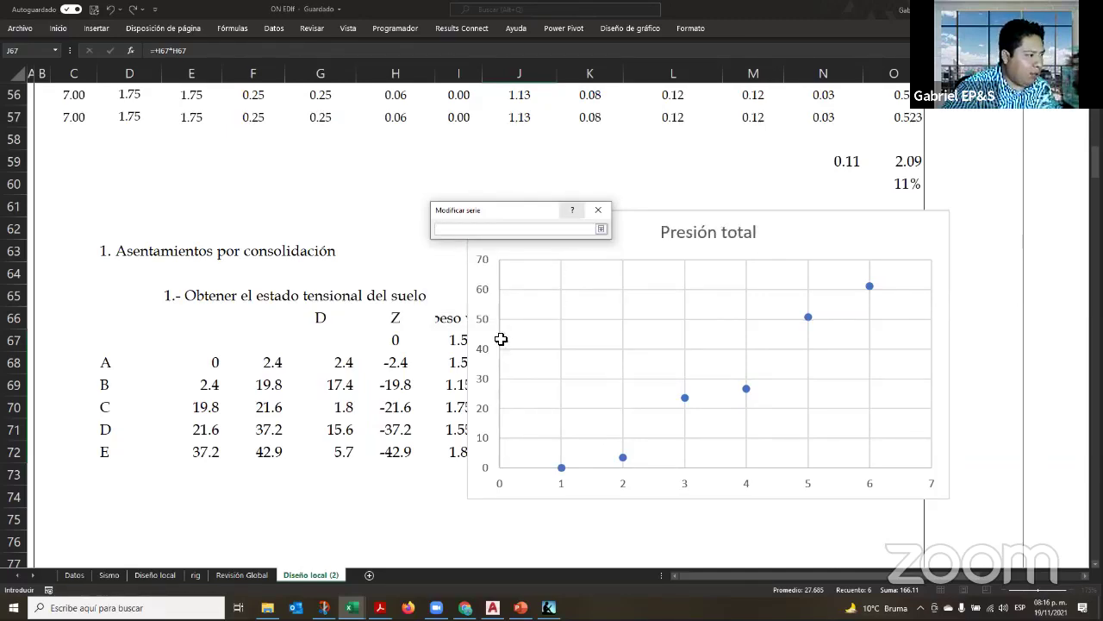
pyautogui.click(457, 341)
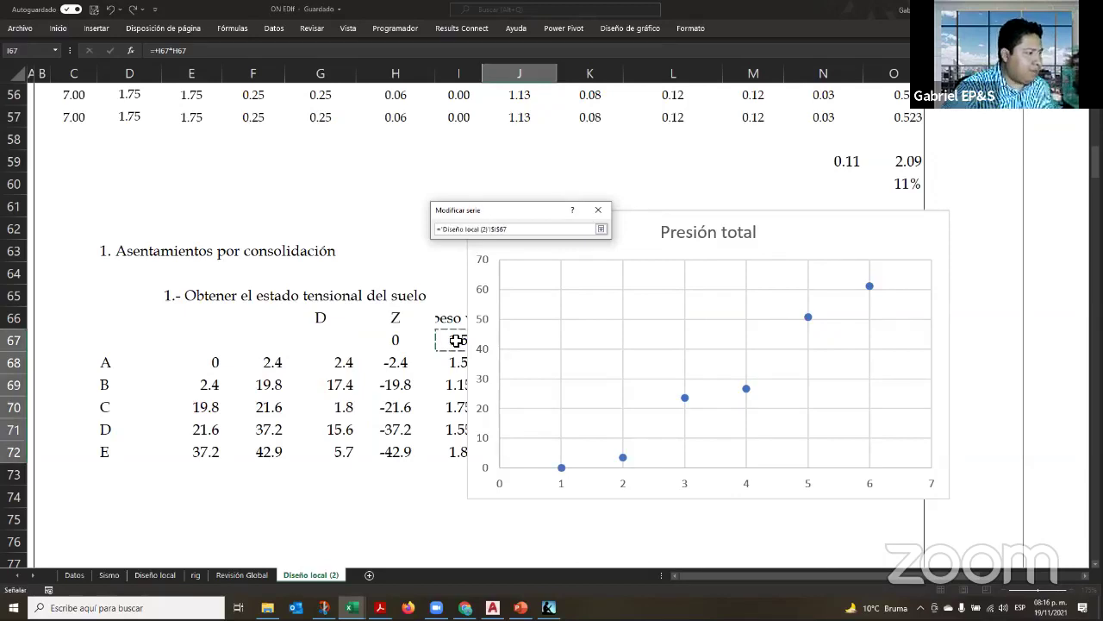
pyautogui.press('Right')
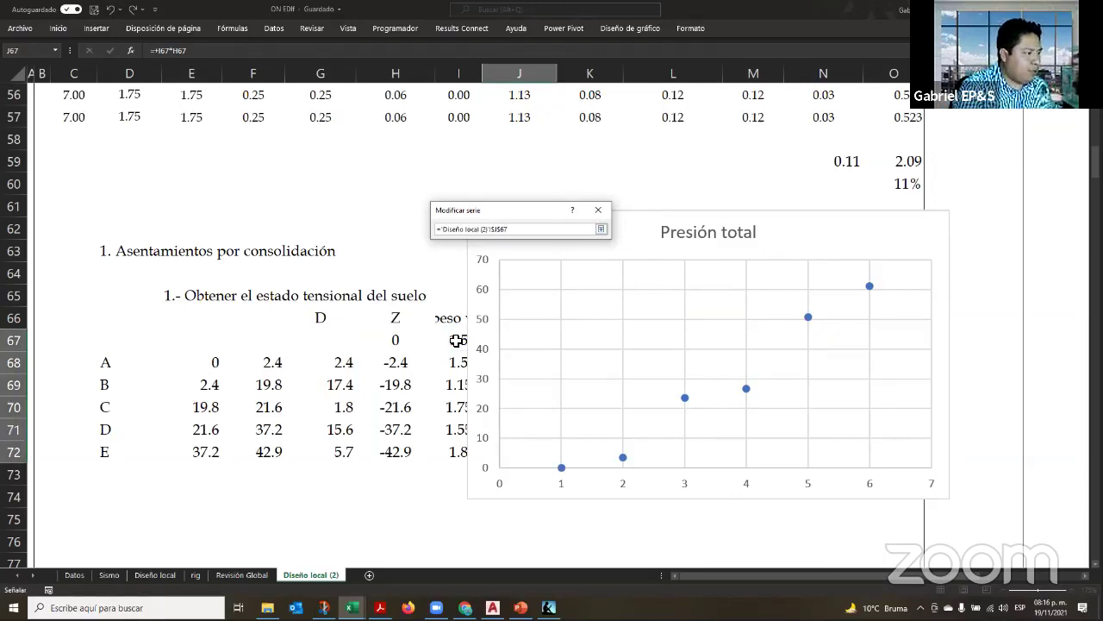
pyautogui.hotkey('shift', 'Down')
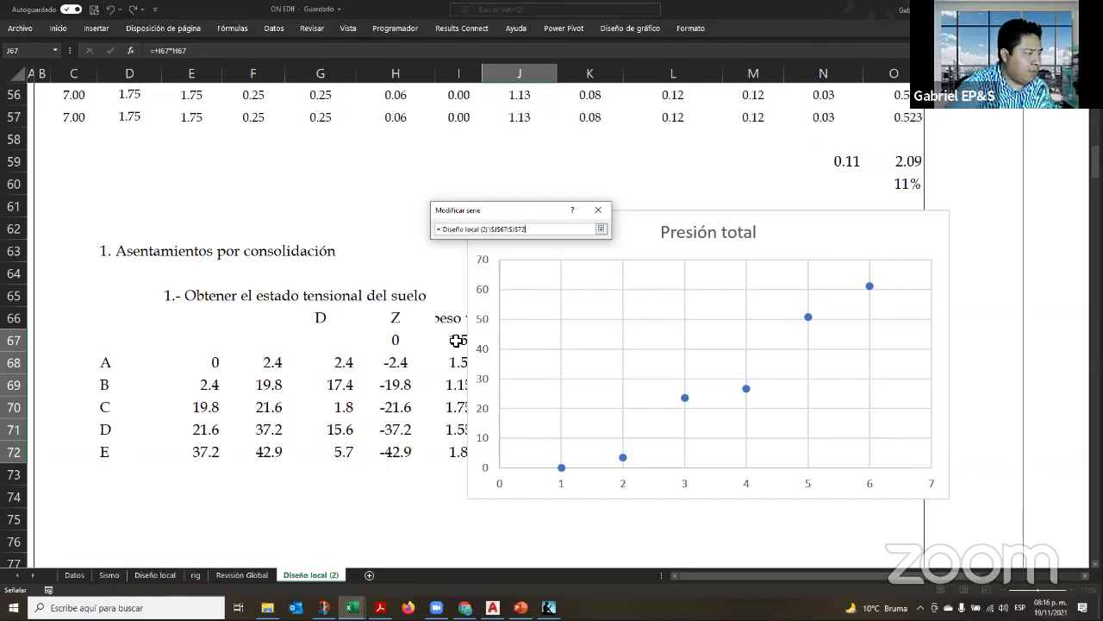
pyautogui.hotkey('shift', 'Down')
pyautogui.hotkey('shift', 'Down')
pyautogui.hotkey('shift', 'Up')
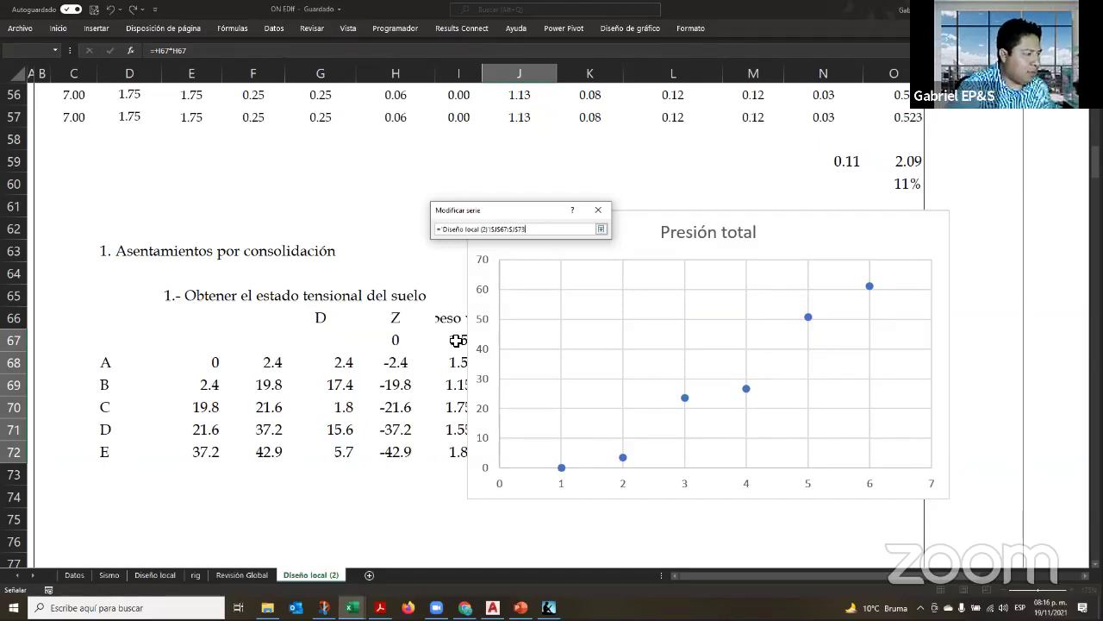
pyautogui.hotkey('shift', 'Up')
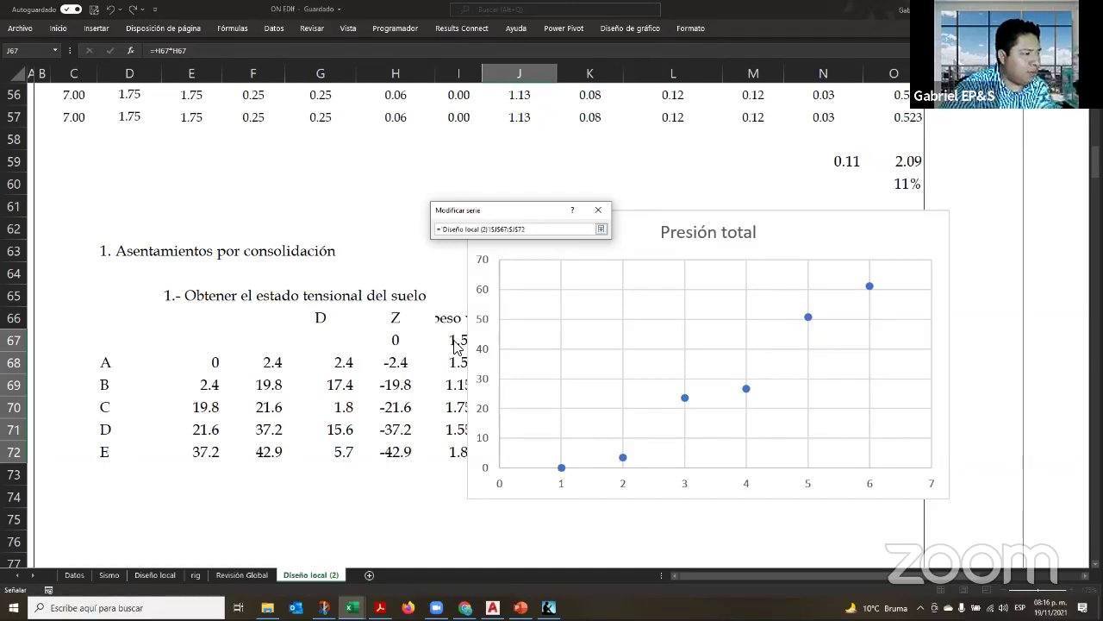
pyautogui.click(601, 229)
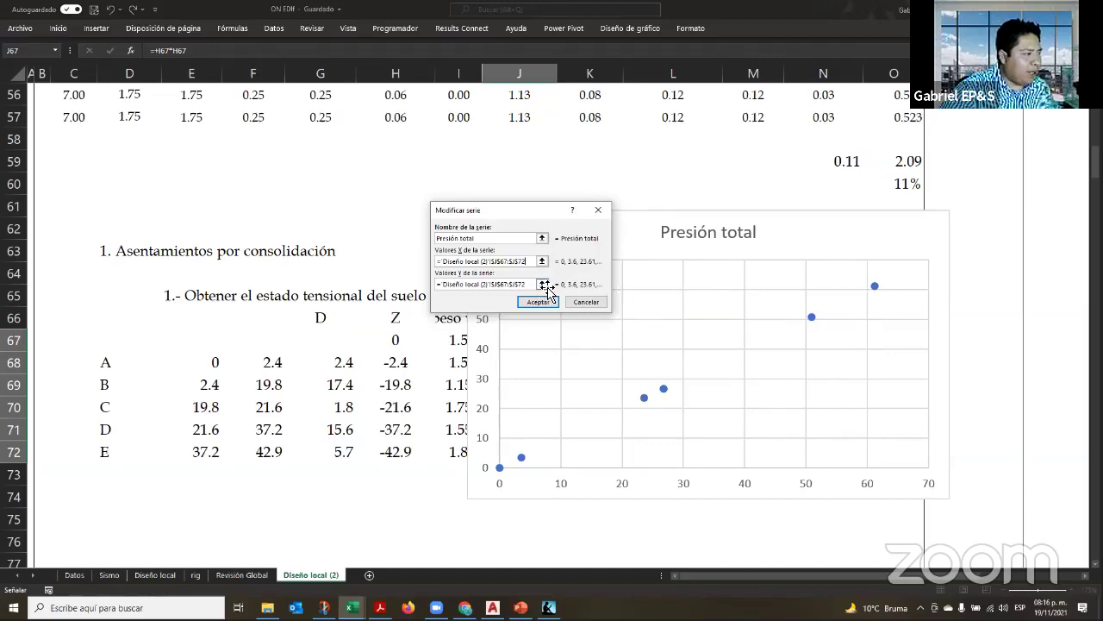
# Set the Y values of the Presión total series to the Z depths in H67:H72 and accept the series changes
pyautogui.click(545, 285)
pyautogui.moveTo(401, 348); pyautogui.dragTo(394, 449)
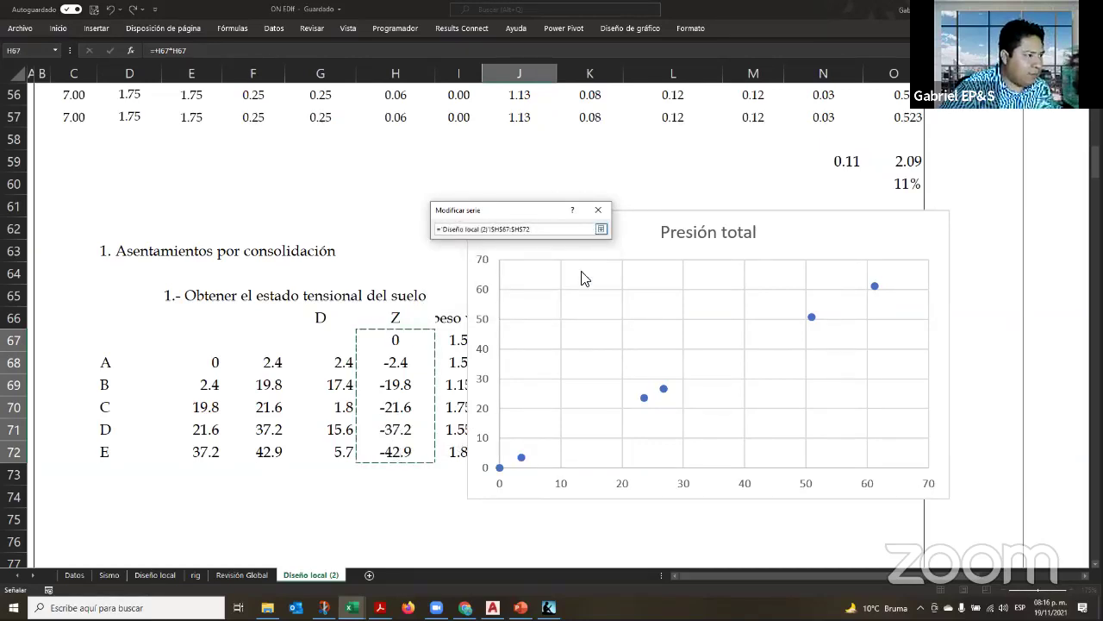
pyautogui.click(601, 230)
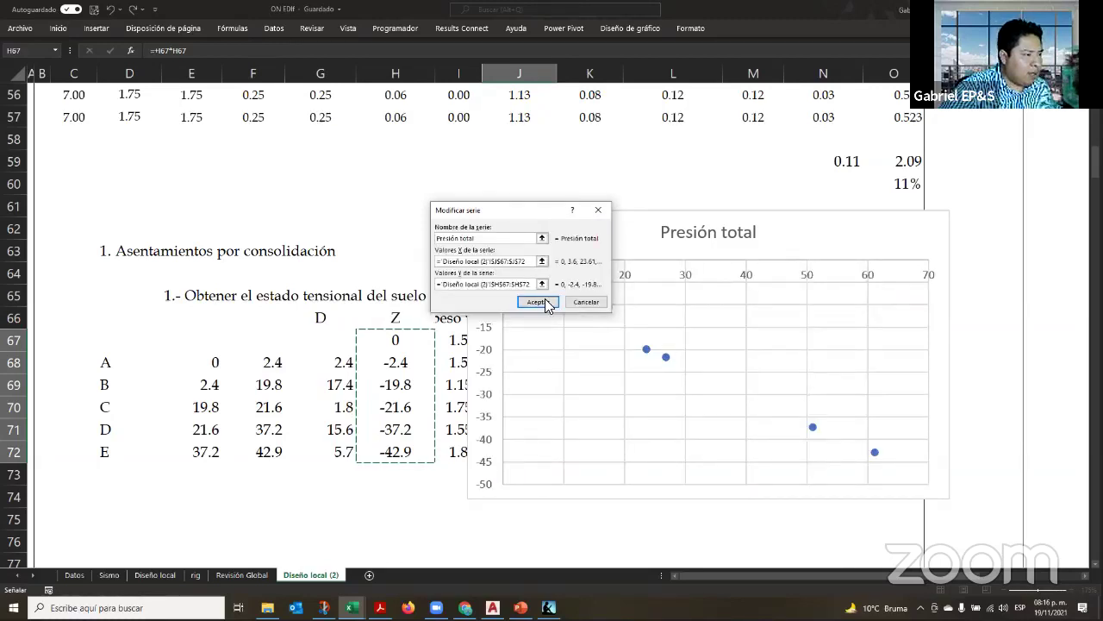
pyautogui.click(545, 302)
pyautogui.moveTo(815, 227); pyautogui.dragTo(944, 256)
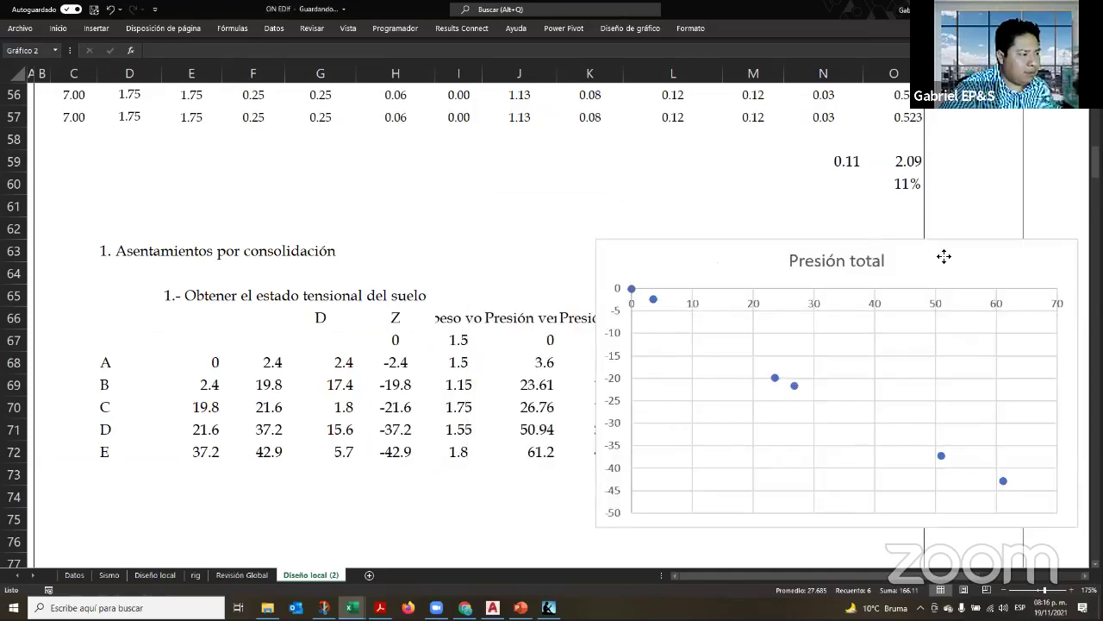
pyautogui.click(951, 361)
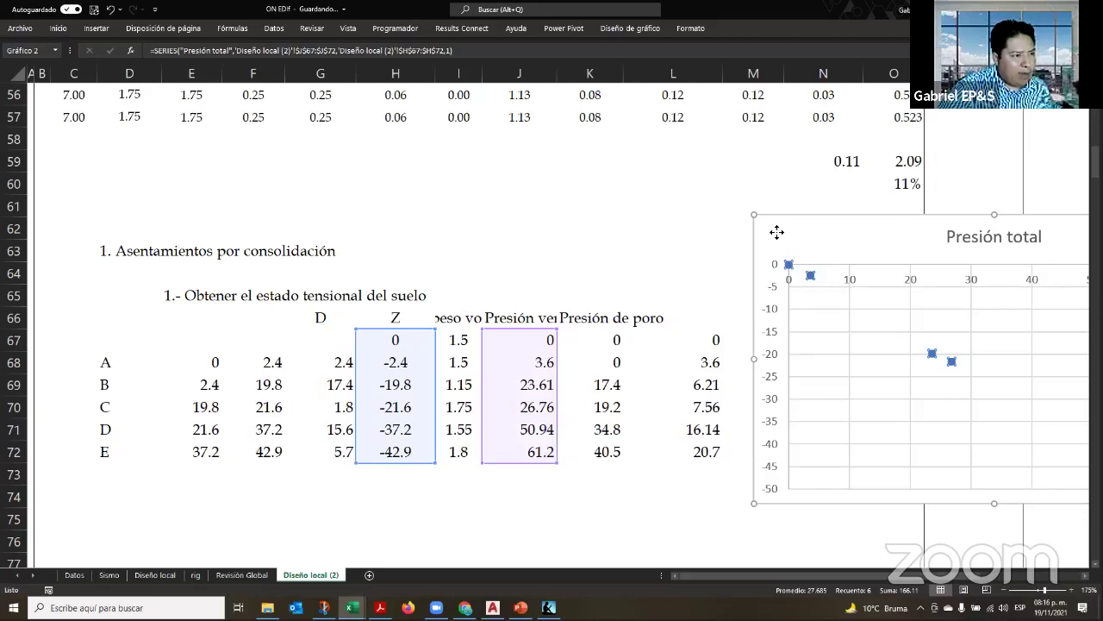
pyautogui.moveTo(777, 232); pyautogui.dragTo(551, 210)
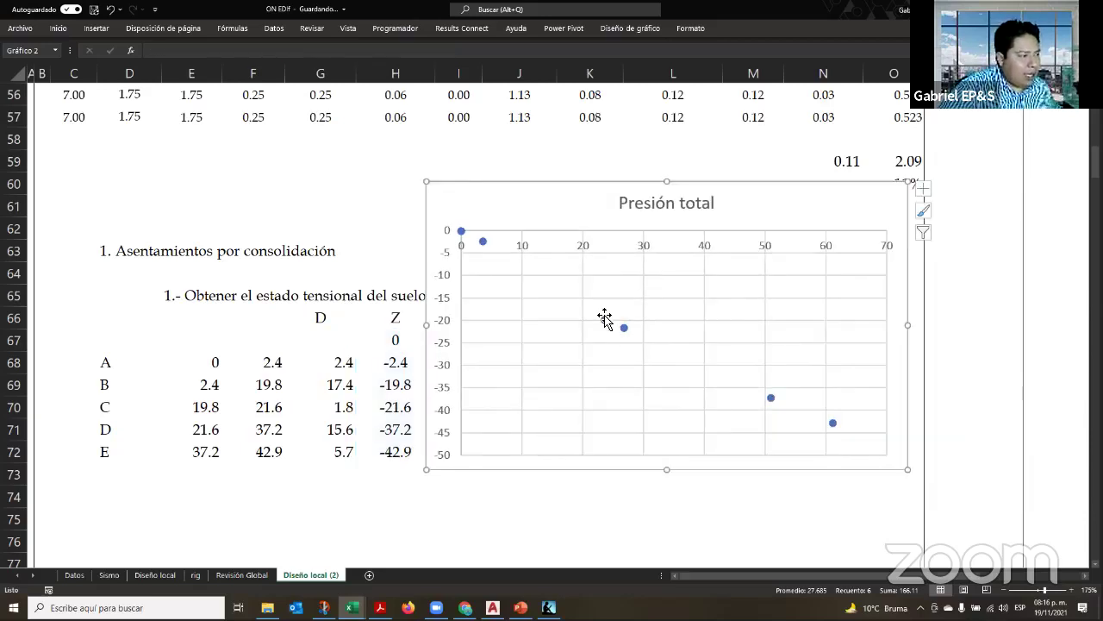
# Join the points of the Presión total series with a red outline 1½ pt thick
pyautogui.click(604, 318)
pyautogui.click(605, 320)
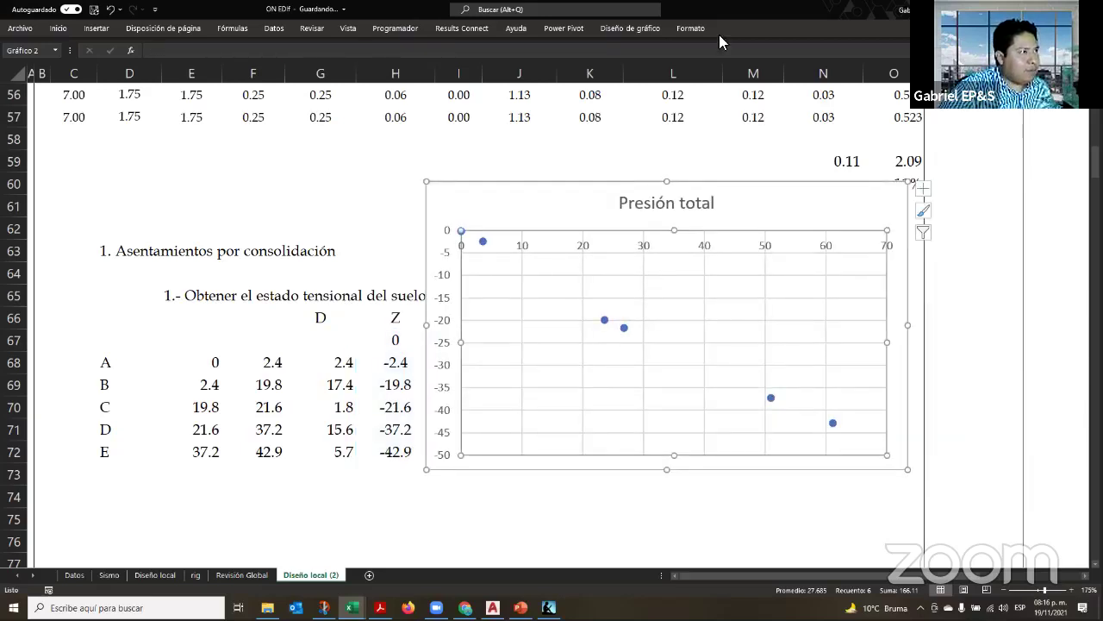
pyautogui.click(685, 30)
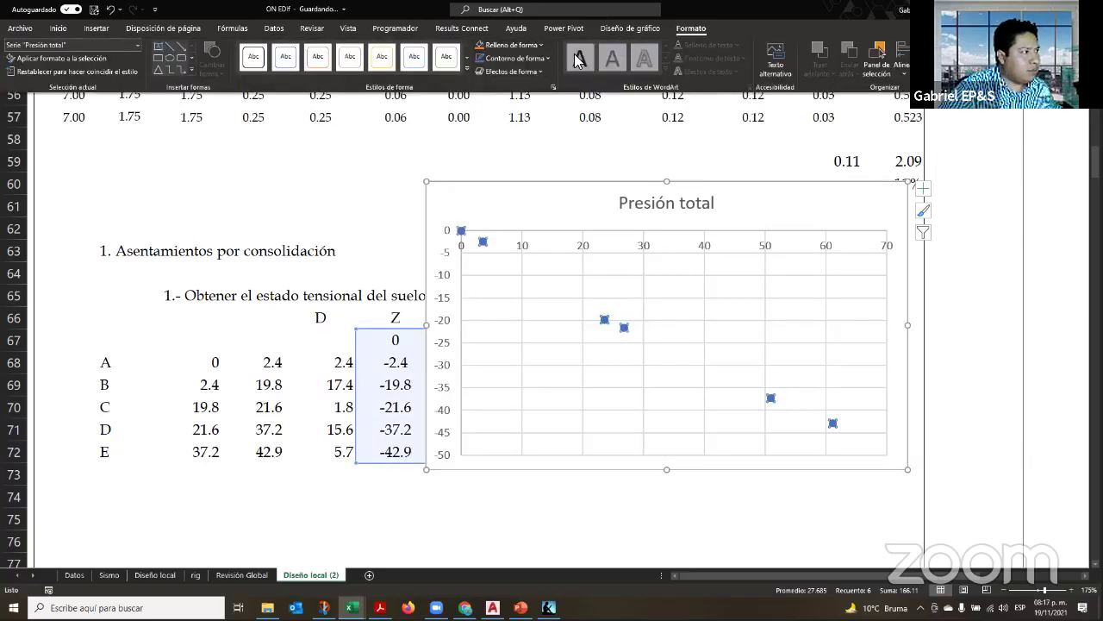
pyautogui.click(515, 57)
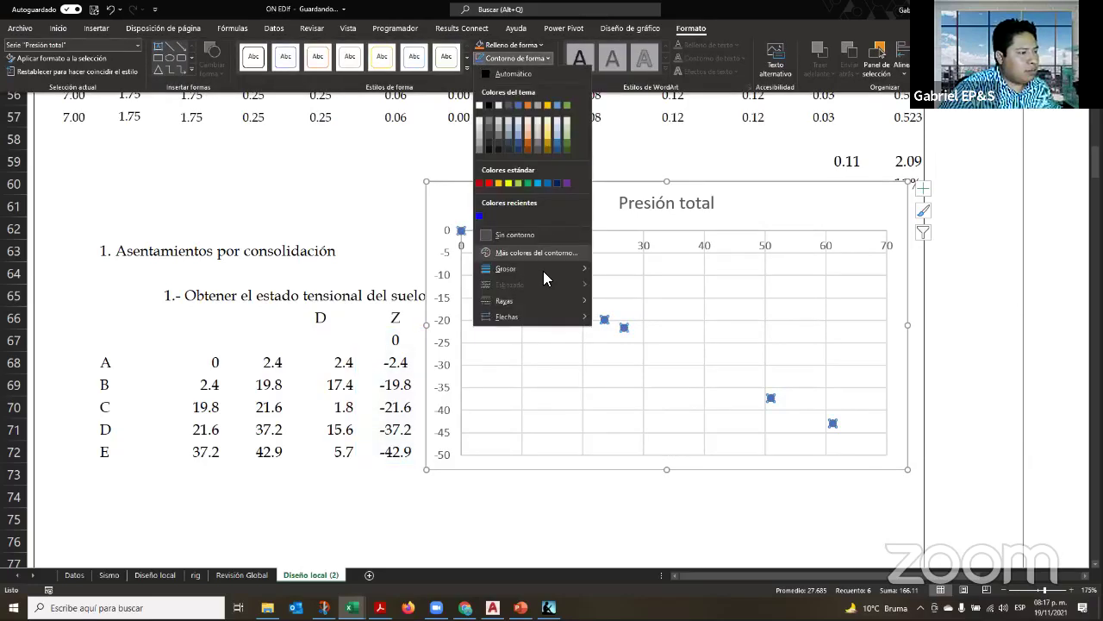
pyautogui.moveTo(544, 273)
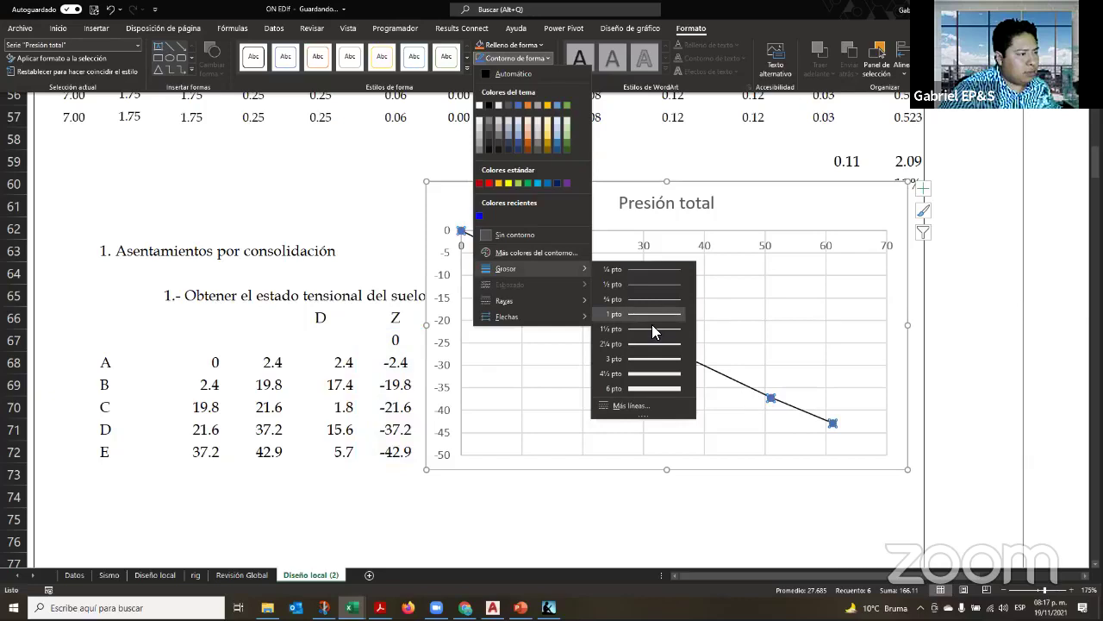
pyautogui.click(652, 328)
pyautogui.click(548, 56)
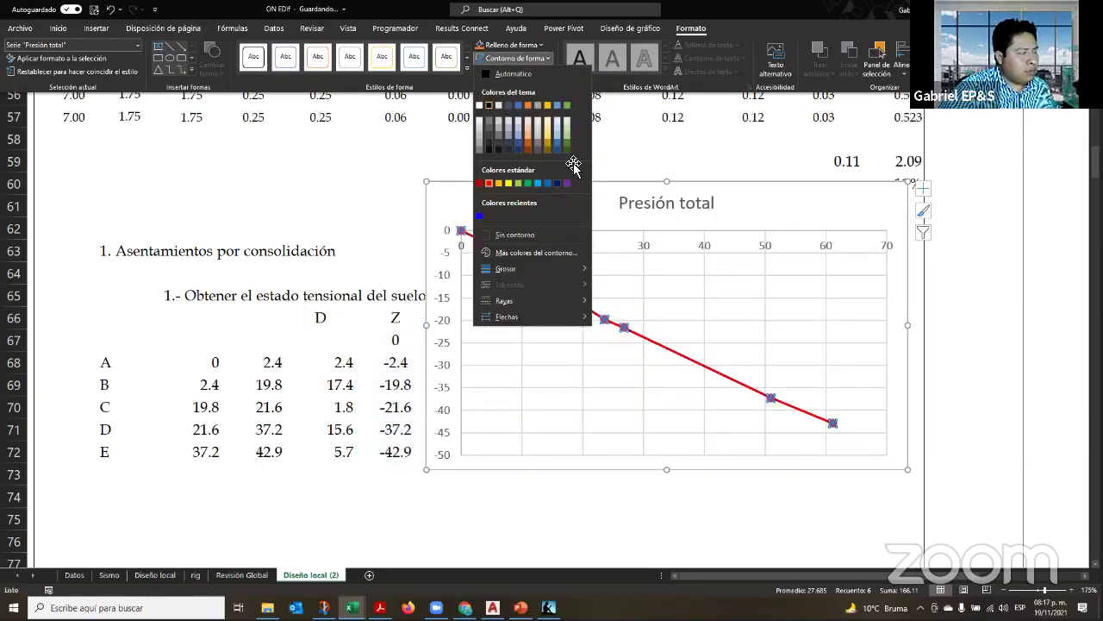
pyautogui.click(617, 267)
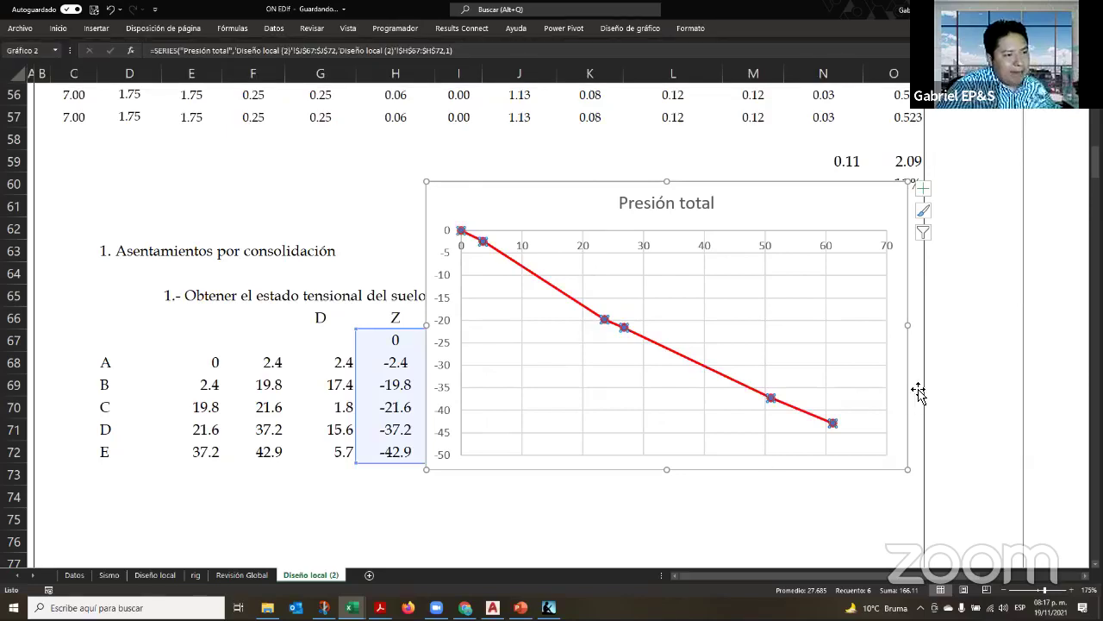
# Narrow the Presión total chart and place it to the right of the pressure table, clear of column L
pyautogui.click(911, 328)
pyautogui.moveTo(911, 328); pyautogui.dragTo(695, 338)
pyautogui.moveTo(651, 202); pyautogui.dragTo(978, 252)
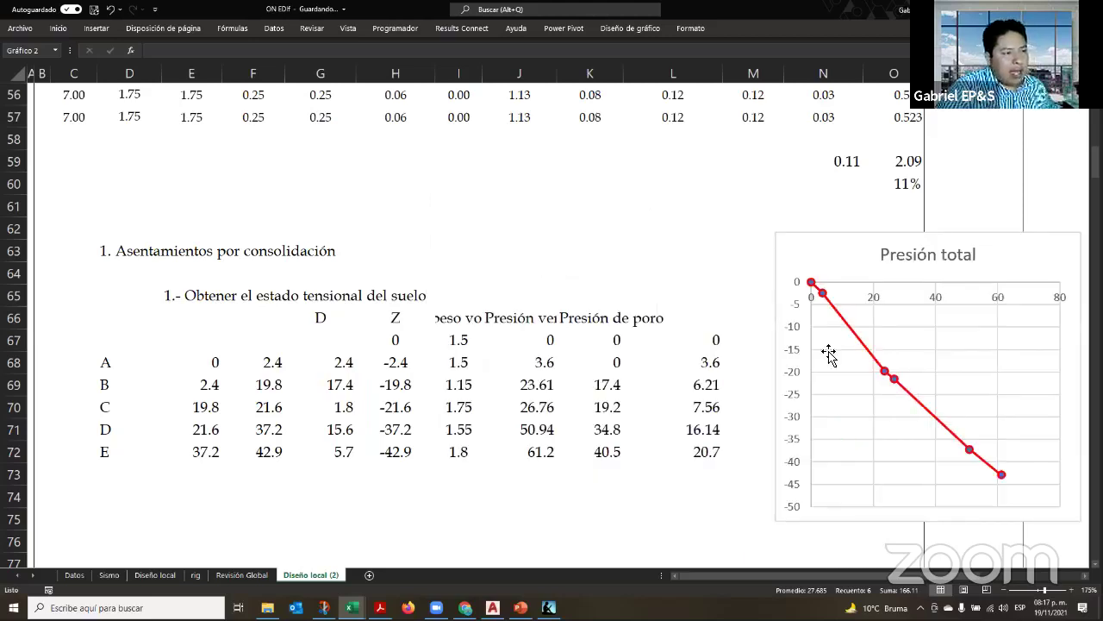
# Duplicate the Presión total series twice in the chart and point the copies' X values to K67:K72 and L67:L72
pyautogui.click(840, 338)
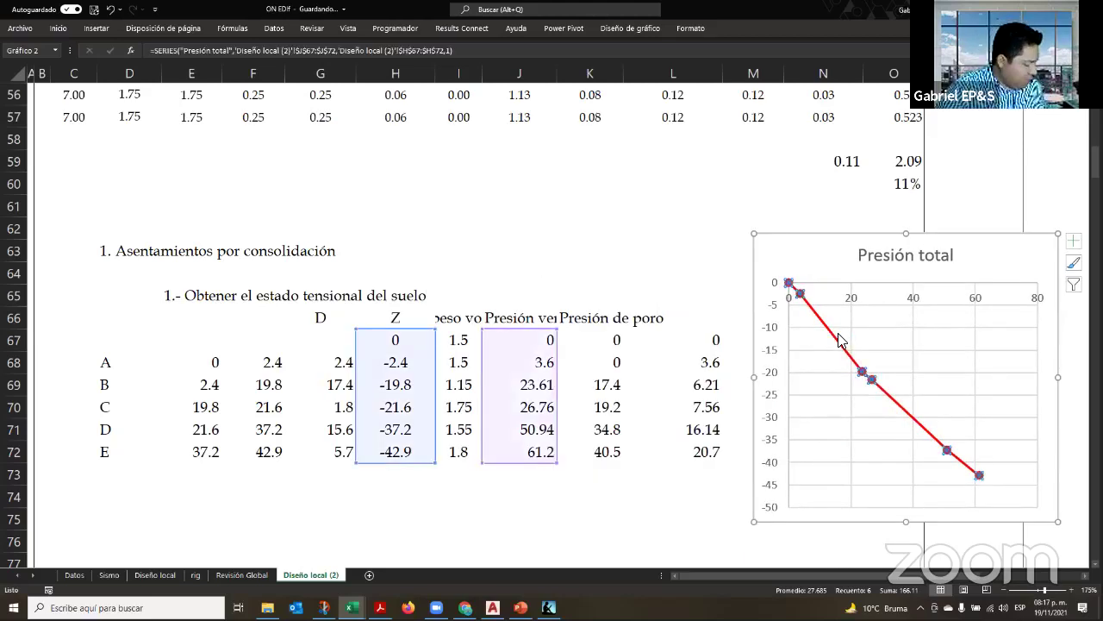
pyautogui.press('Delete')
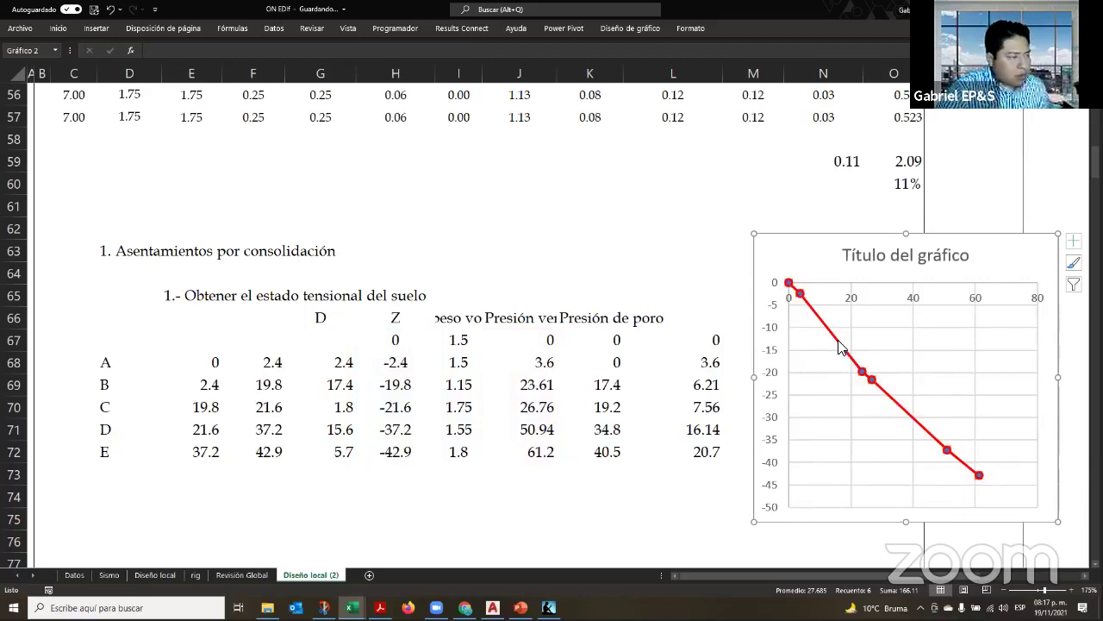
pyautogui.click(840, 346)
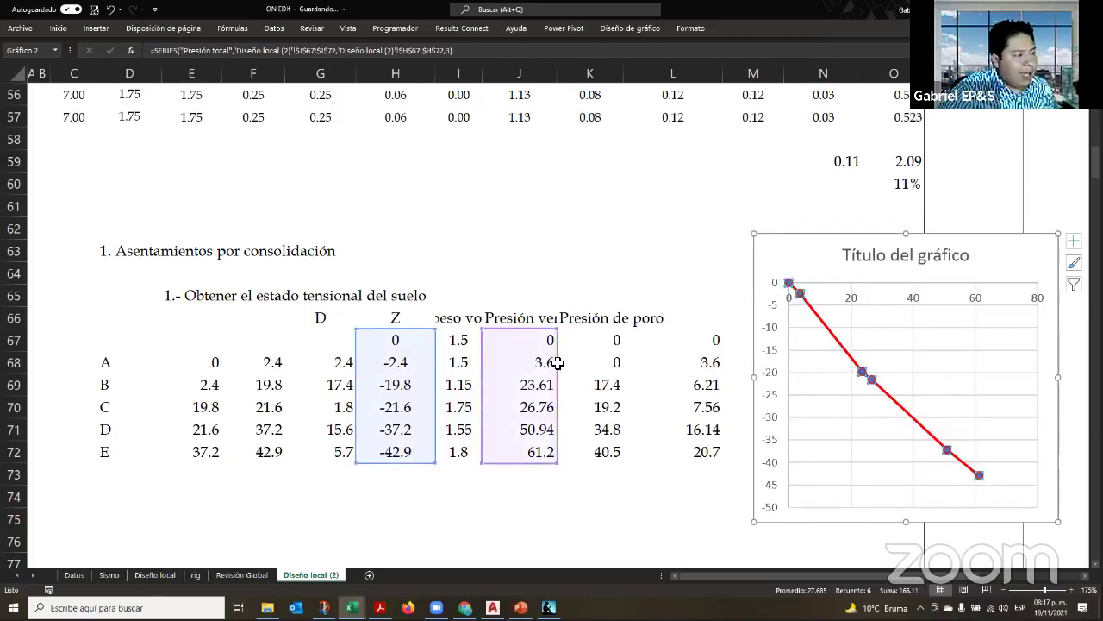
pyautogui.moveTo(557, 363); pyautogui.dragTo(596, 365)
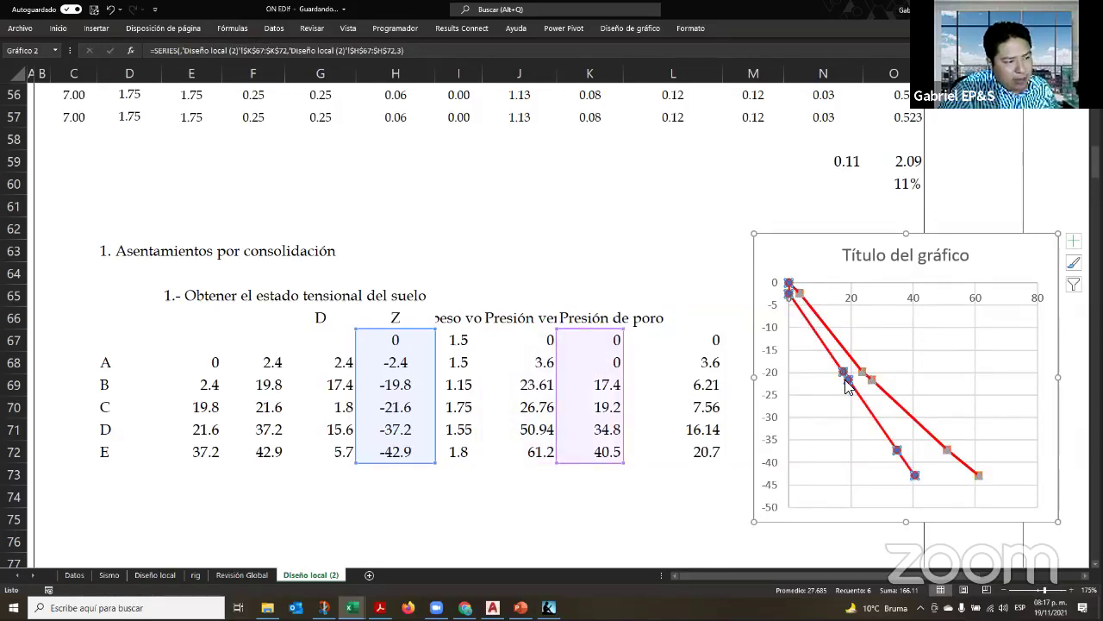
pyautogui.click(887, 396)
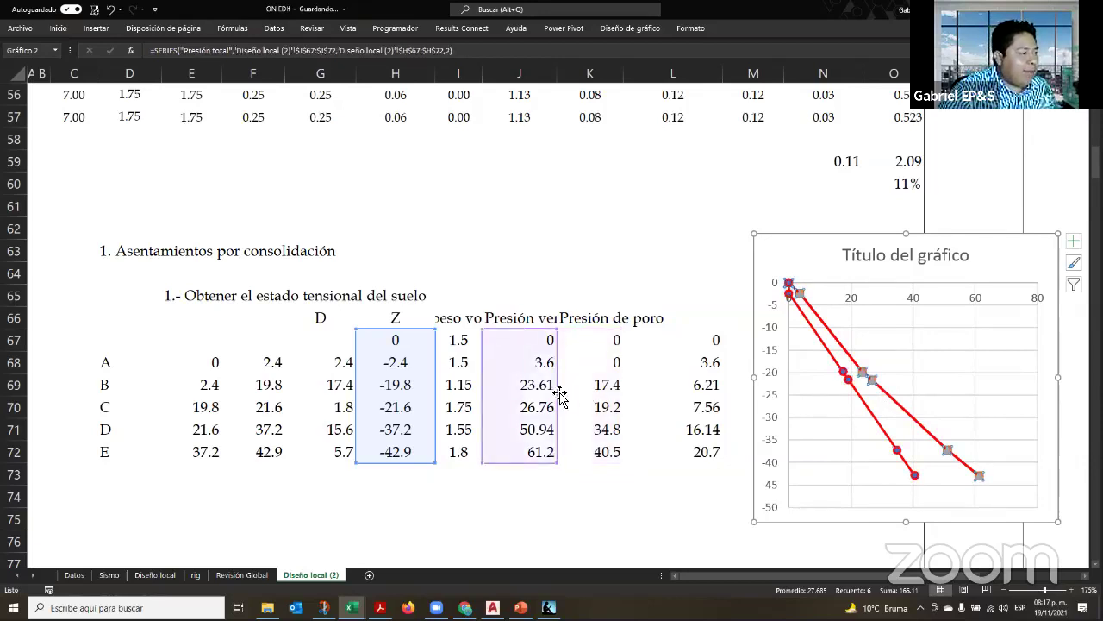
pyautogui.moveTo(556, 394); pyautogui.dragTo(675, 395)
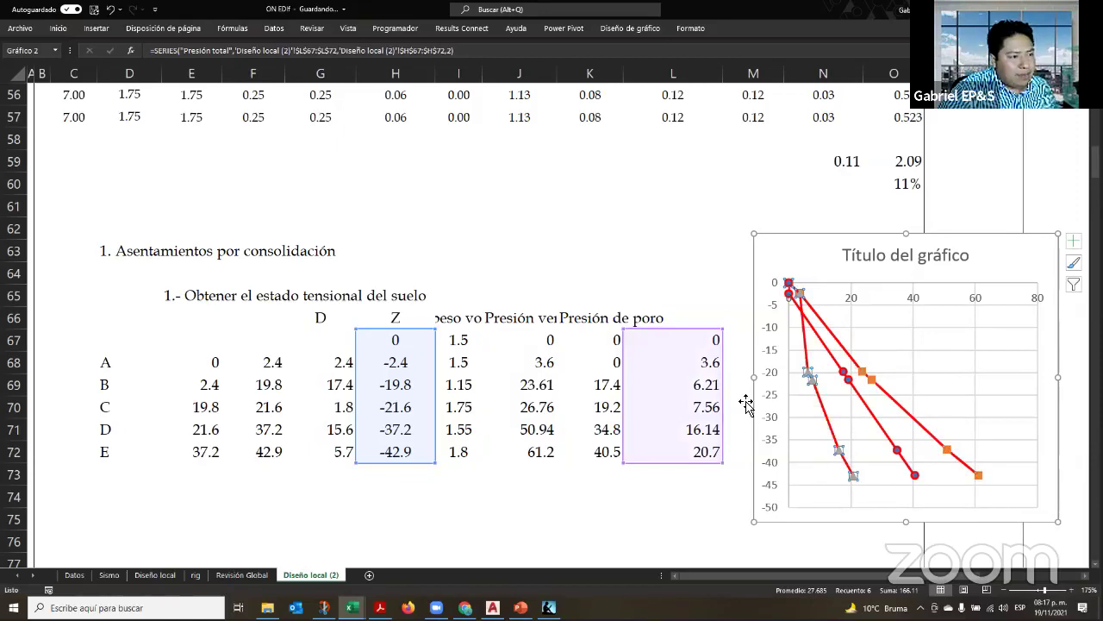
# Change the outline of the pore pressure series from K67:K72 to the standard blue colour
pyautogui.click(897, 409)
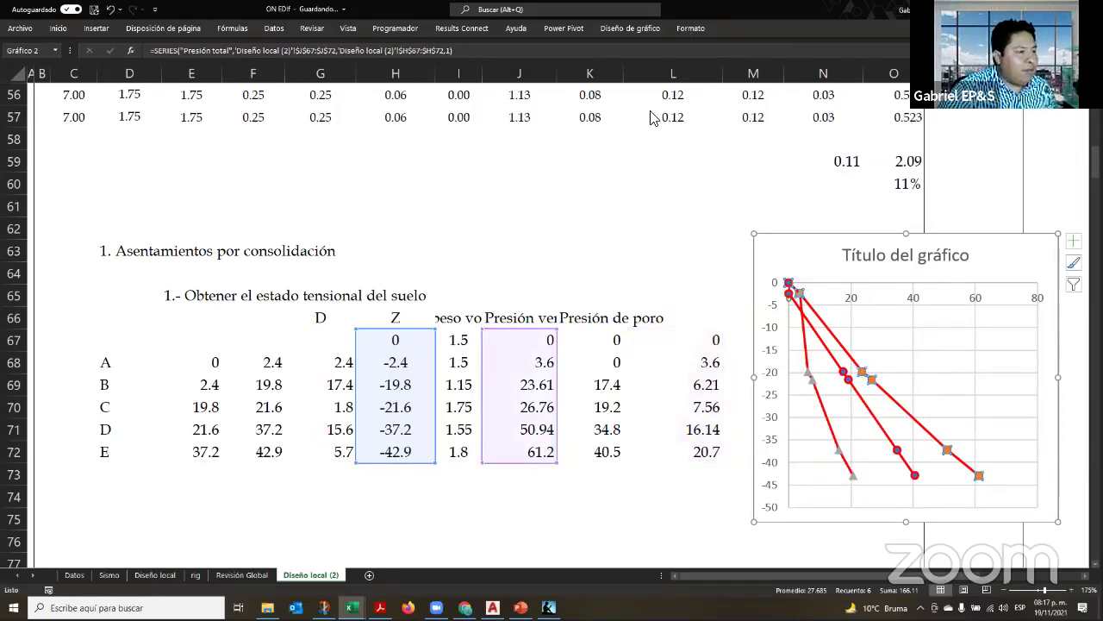
pyautogui.click(869, 412)
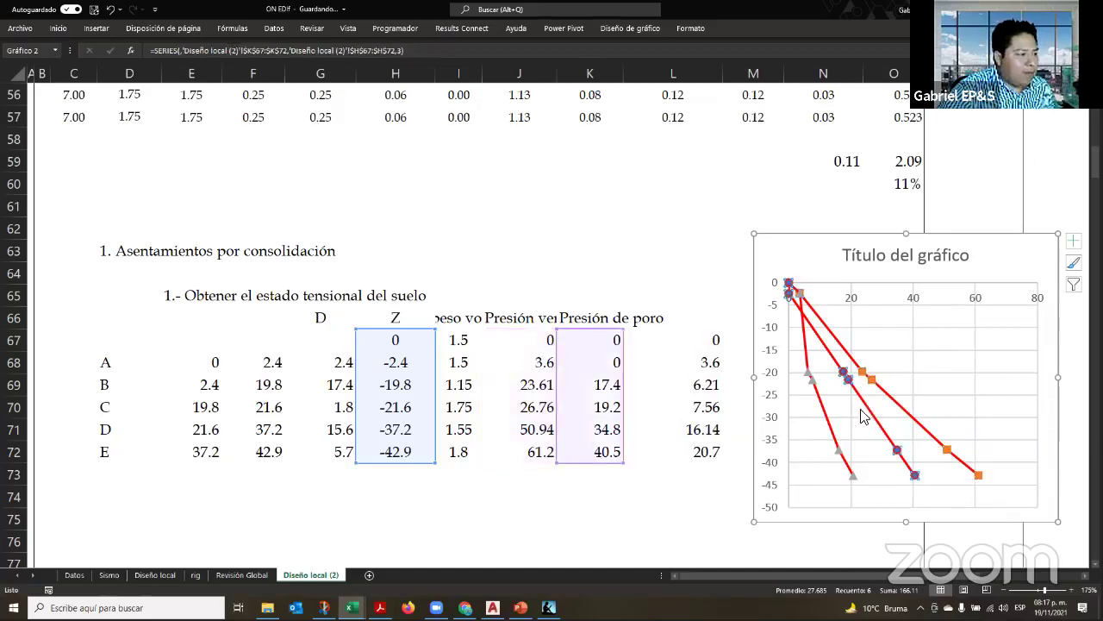
pyautogui.click(685, 30)
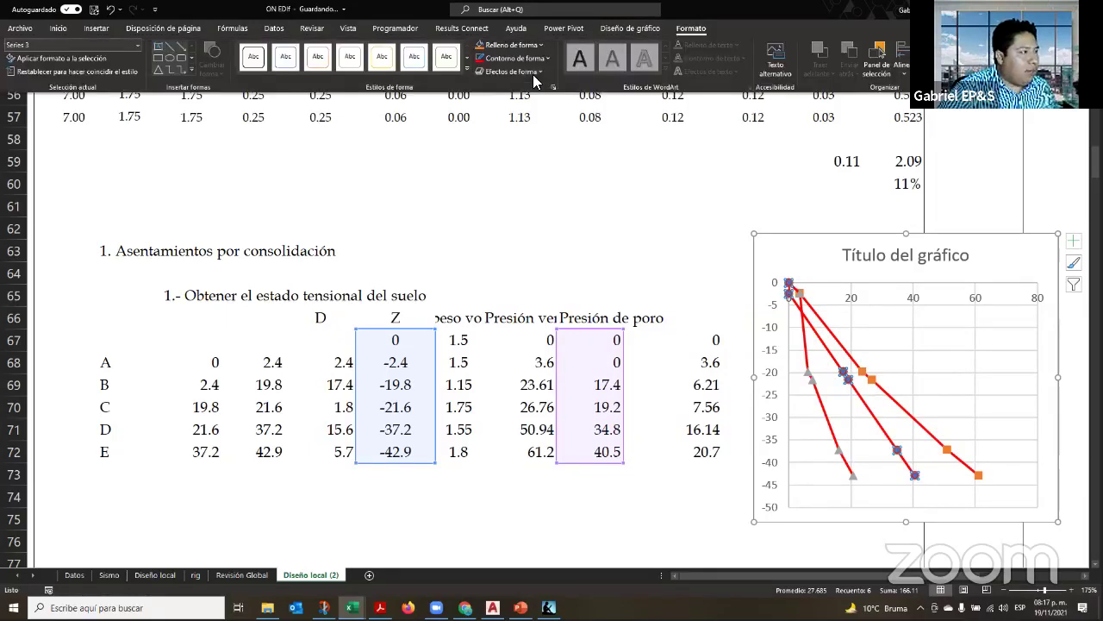
pyautogui.click(516, 57)
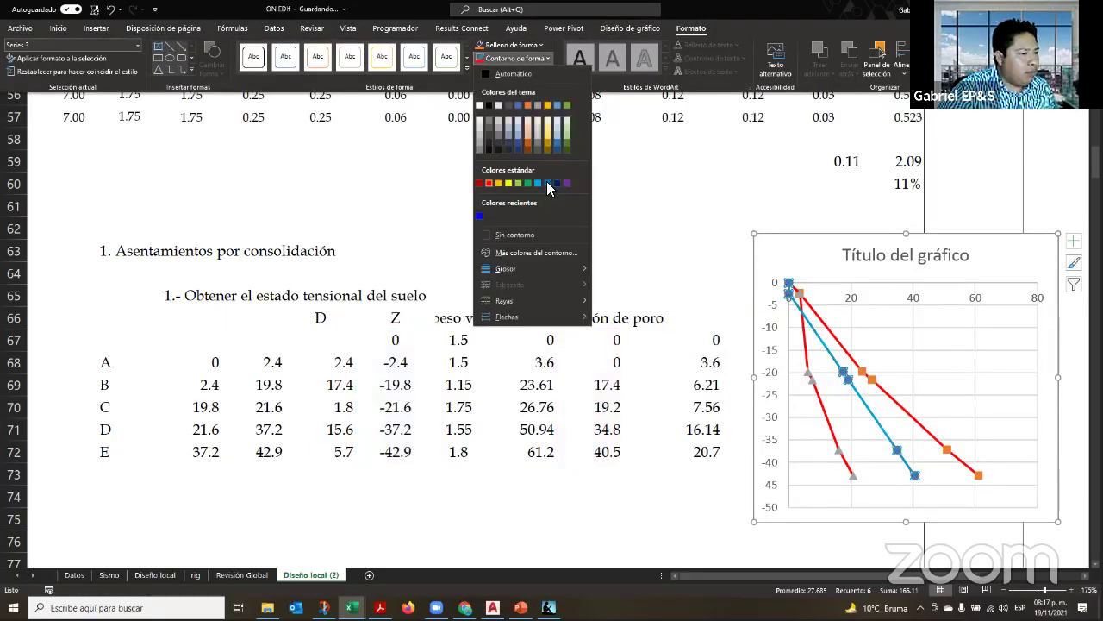
pyautogui.click(549, 185)
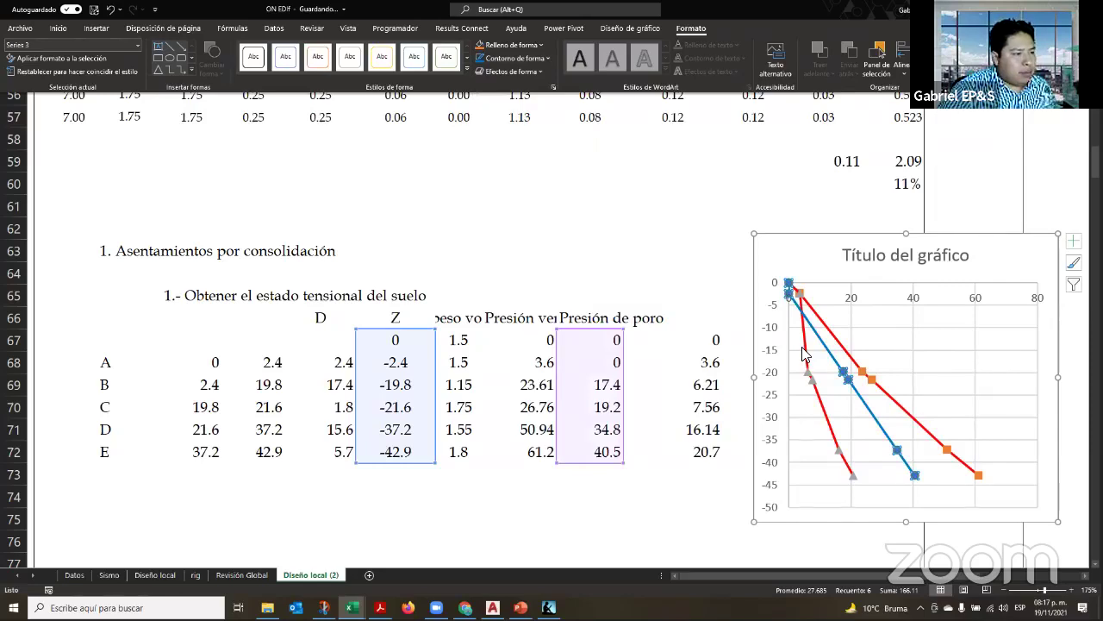
# Change the outline of the effective pressure series from L67:L72 to green
pyautogui.click(802, 353)
pyautogui.click(803, 355)
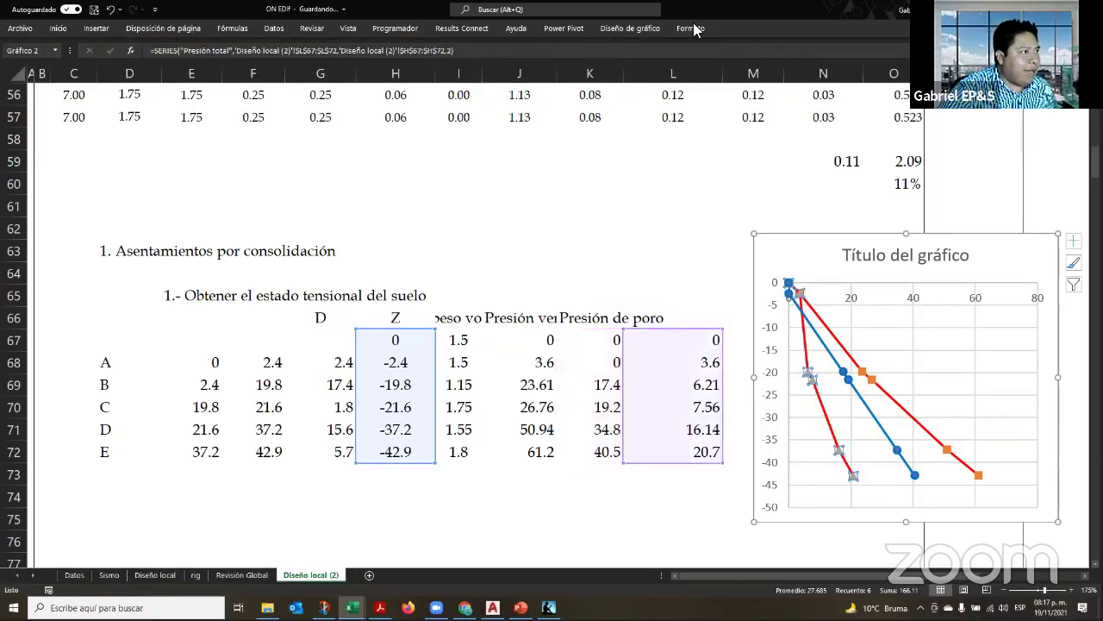
pyautogui.click(691, 29)
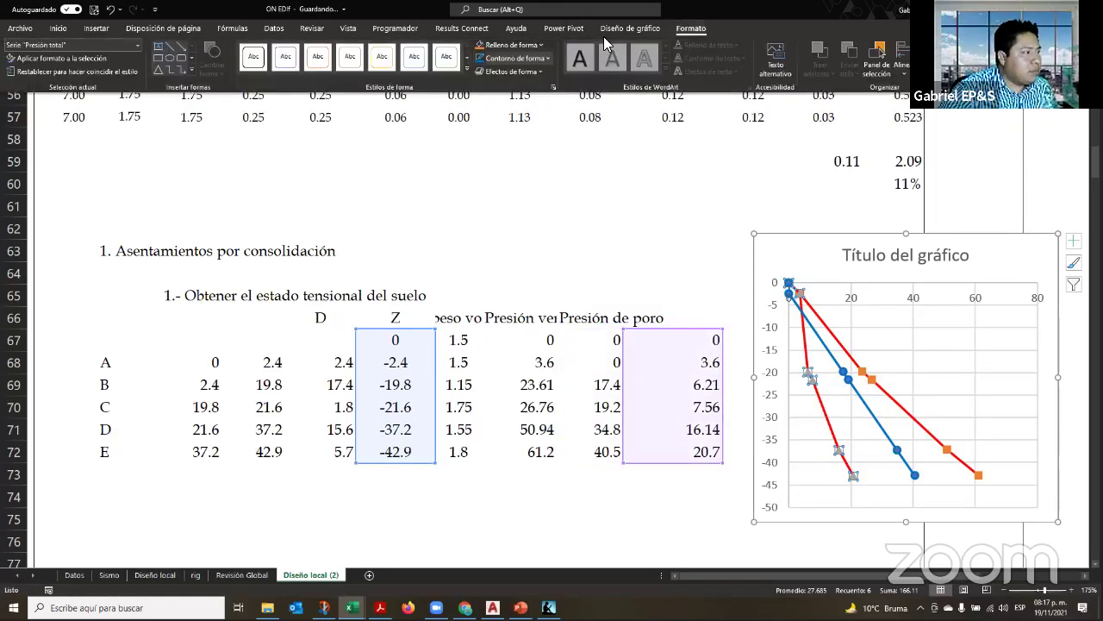
pyautogui.click(529, 190)
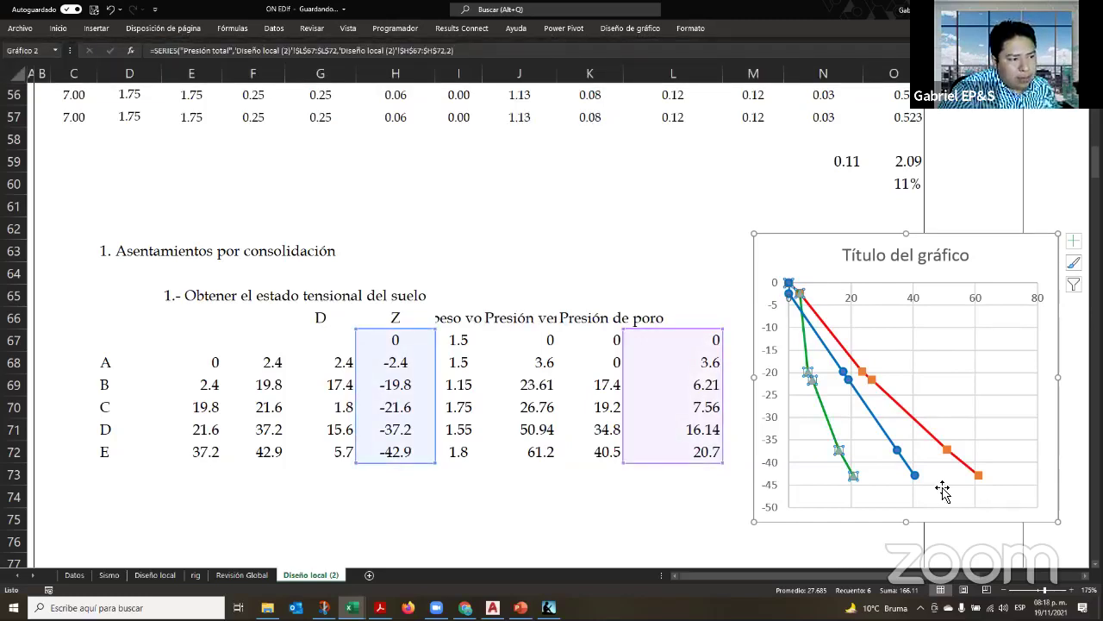
pyautogui.click(871, 483)
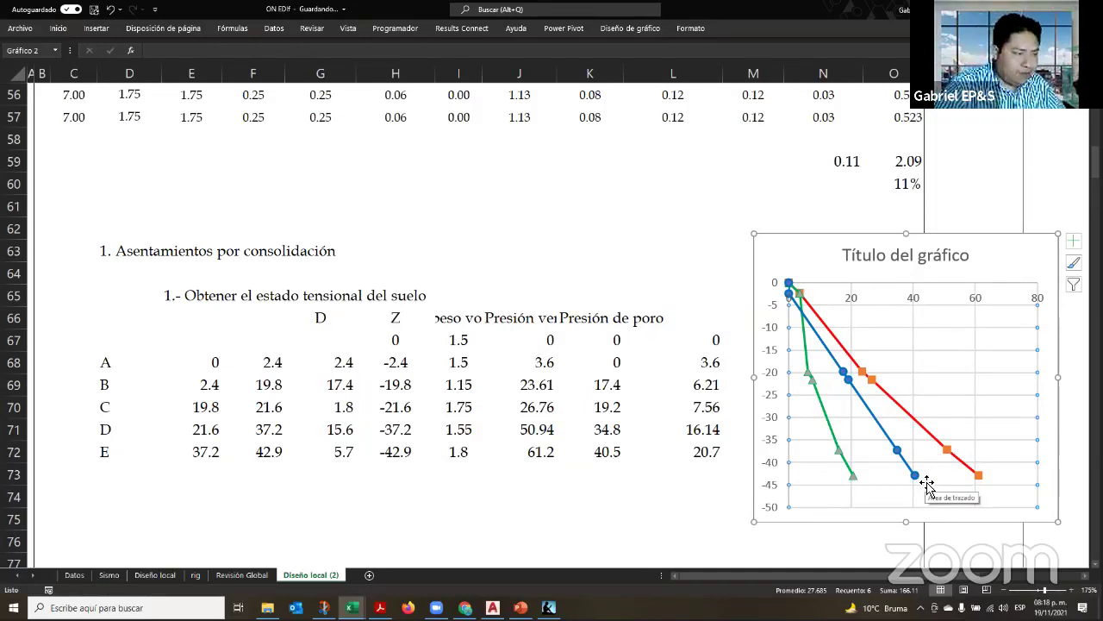
pyautogui.click(662, 323)
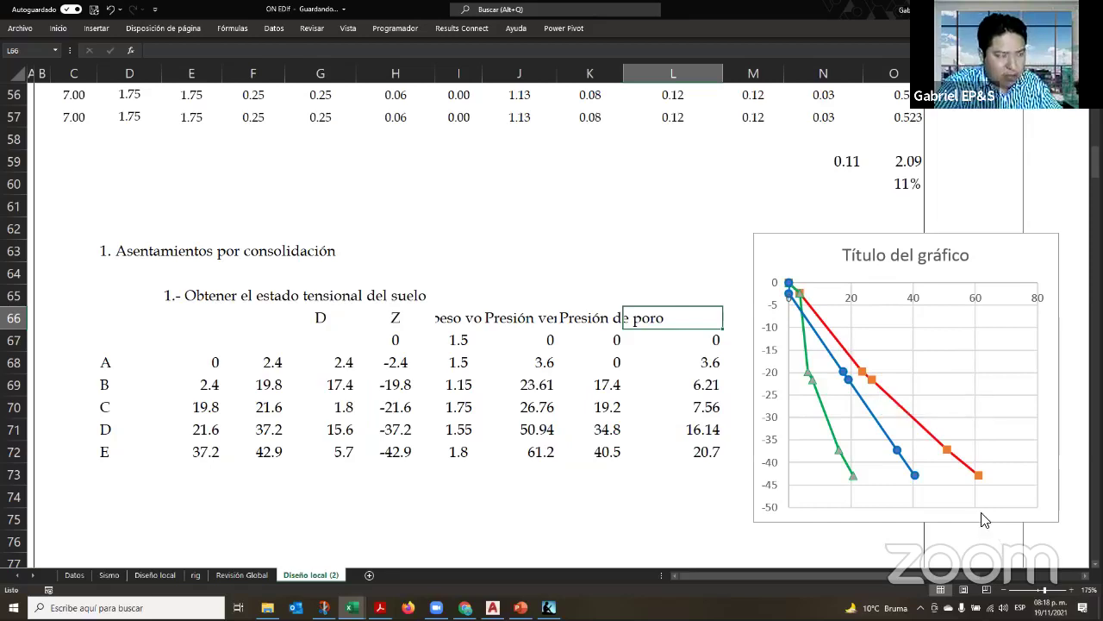
# Replace the chart's placeholder title with "Presiones verticales"
pyautogui.click(955, 258)
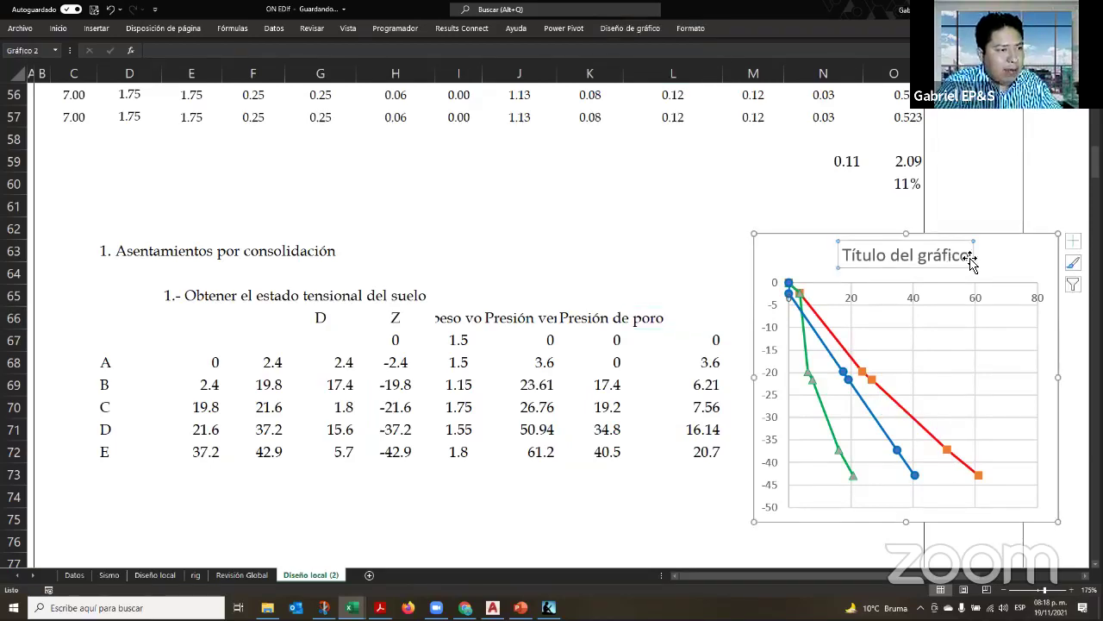
pyautogui.click(971, 261)
pyautogui.keyDown('shift'); pyautogui.click(833, 259); pyautogui.keyUp('shift')
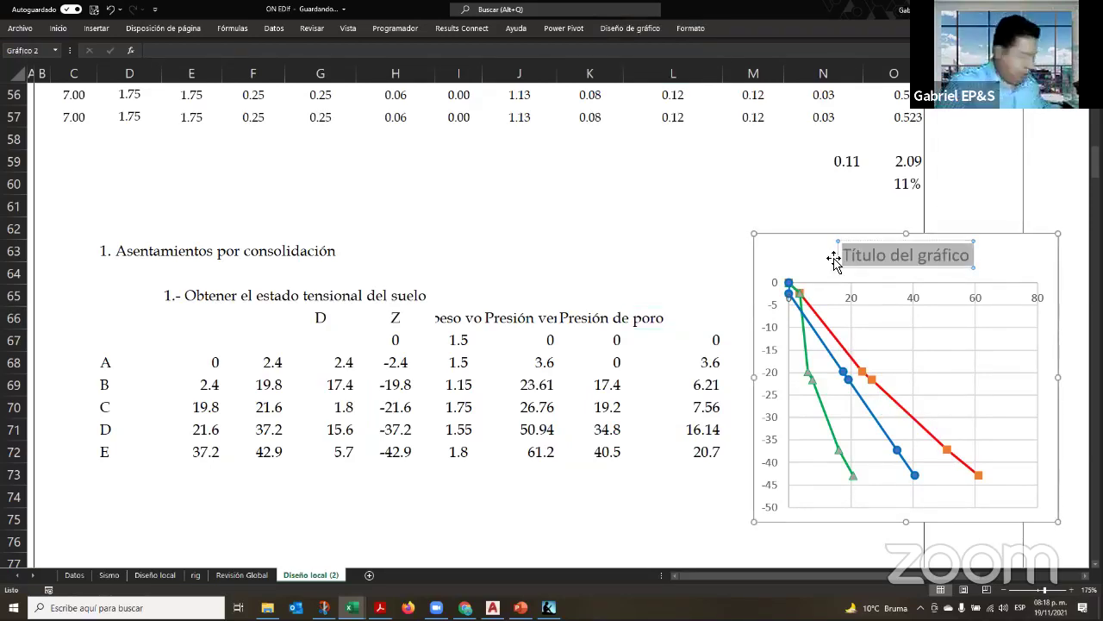
pyautogui.write('Presi')
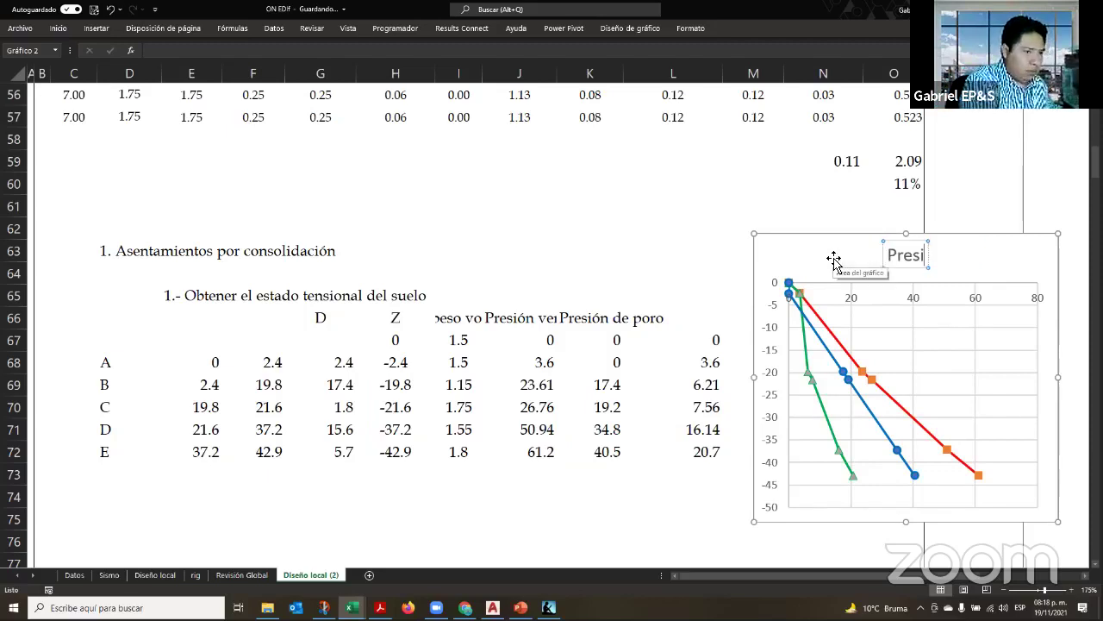
pyautogui.write('ones vert')
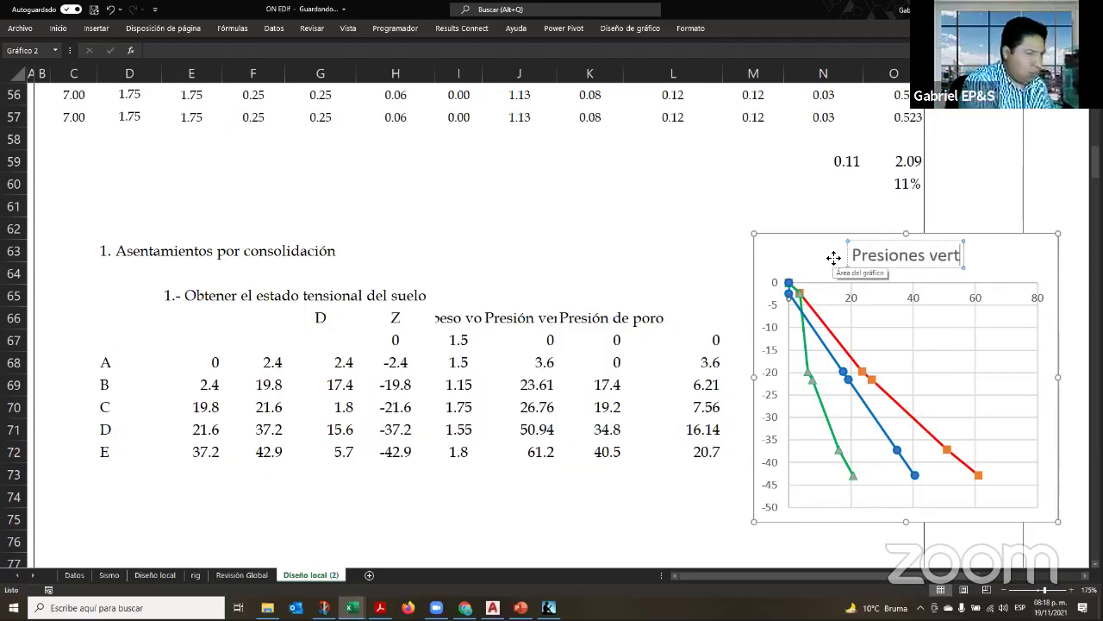
pyautogui.write('icales')
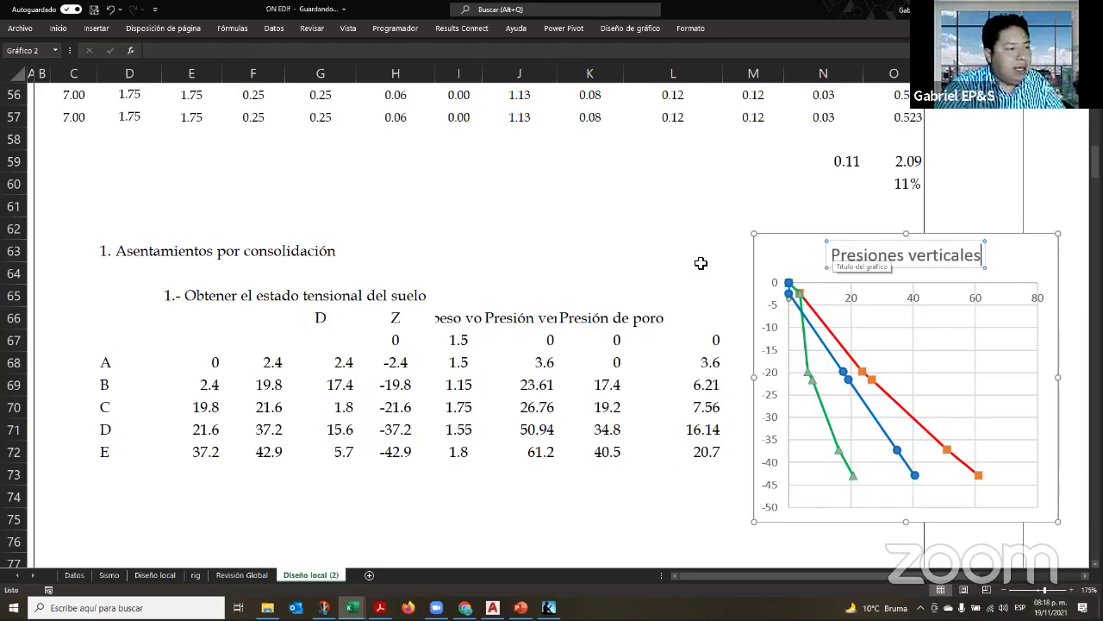
pyautogui.click(590, 226)
# Narrow the Presiones verticales chart to about 70% of its width, keeping its left edge beside the pressure table
pyautogui.scroll(-3, 793, 242)
pyautogui.scroll(3, 957, 354)
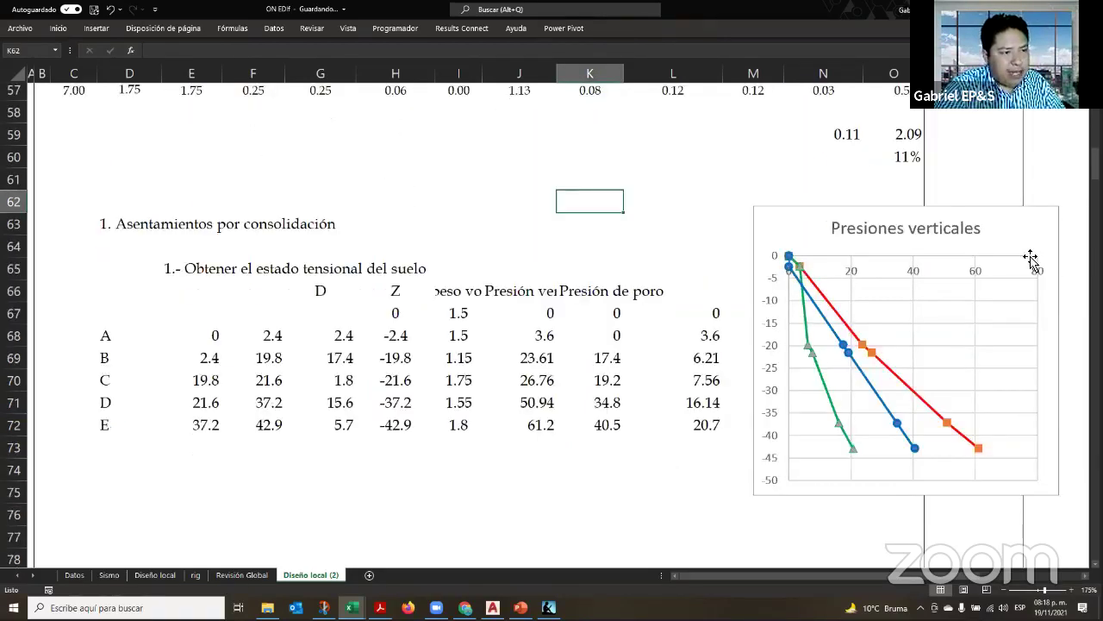
pyautogui.scroll(1, 1043, 301)
pyautogui.click(1059, 381)
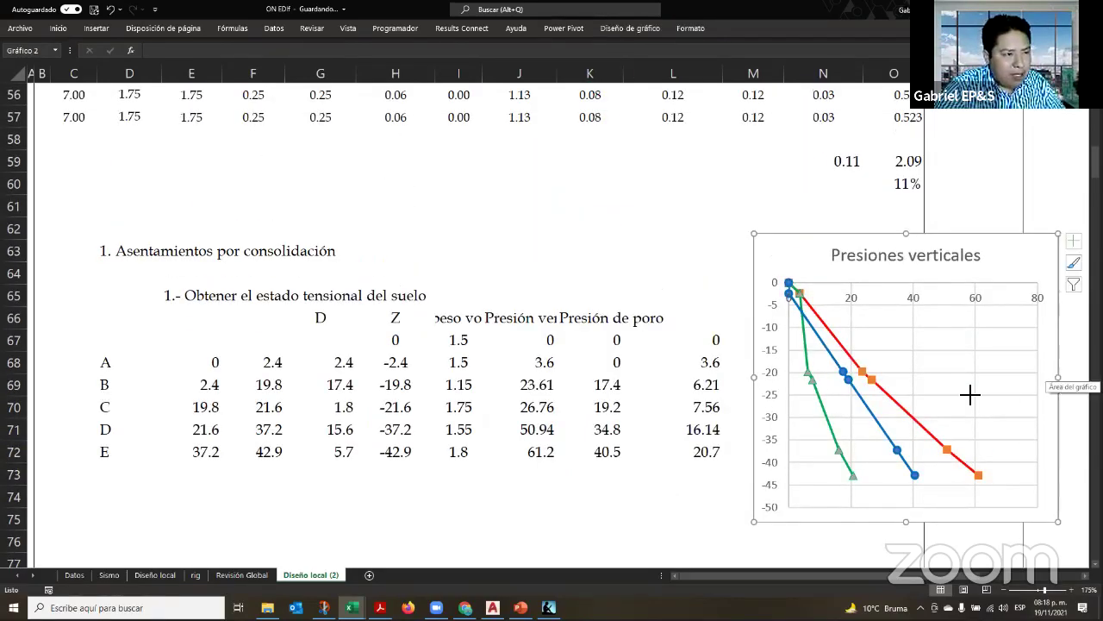
pyautogui.click(818, 249)
pyautogui.click(916, 256)
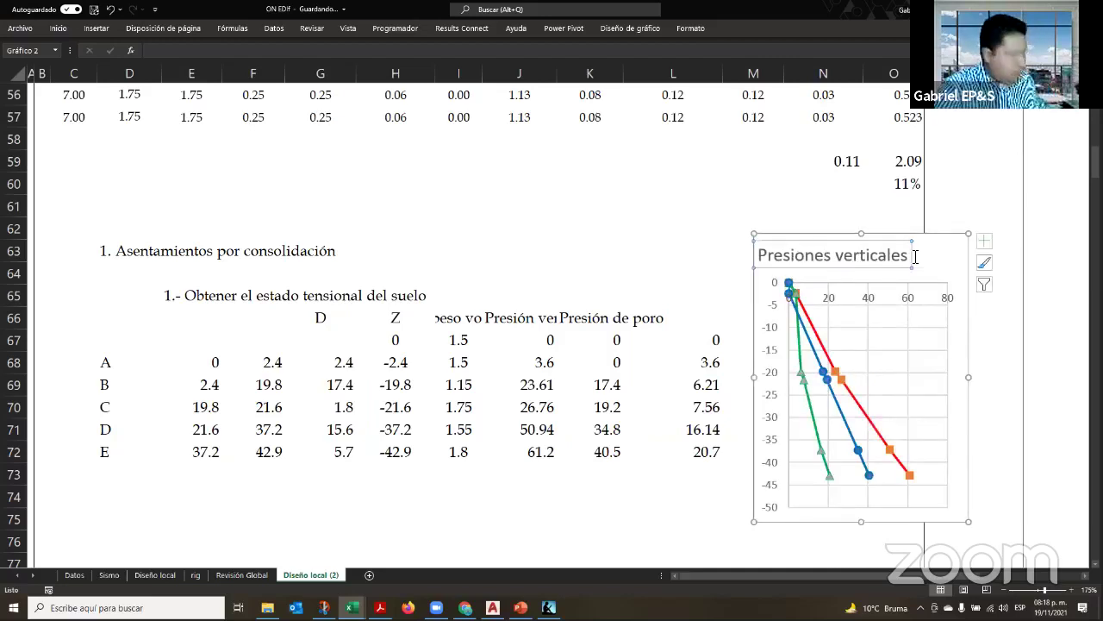
pyautogui.click(711, 204)
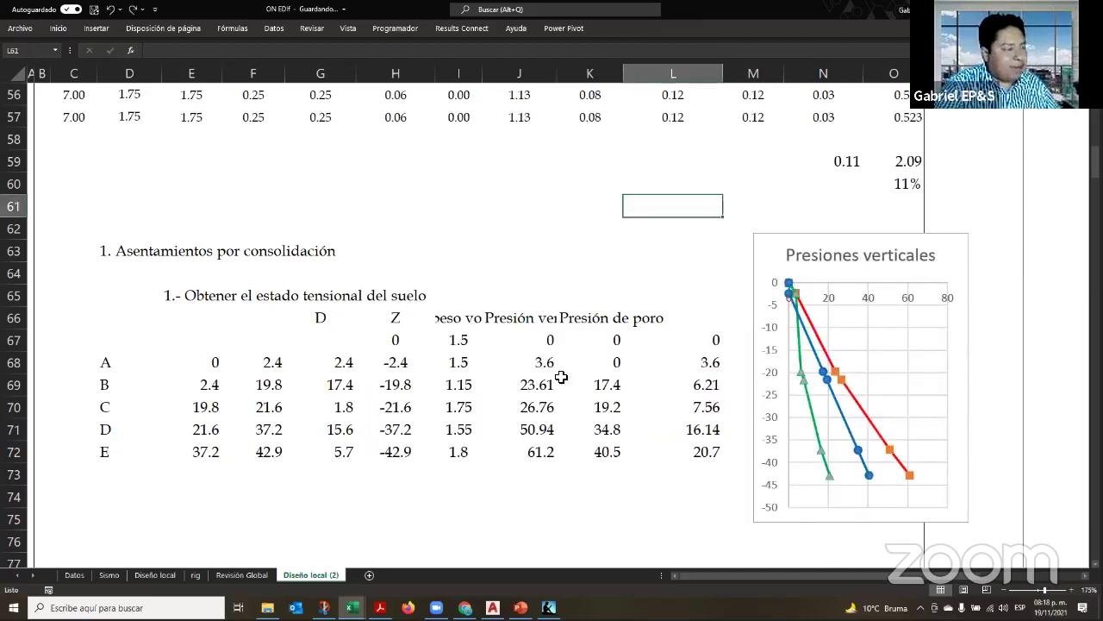
# Copy the immediate settlement table C53:O60, including its totals, and paste it below the pressure table starting at C75
pyautogui.scroll(-3, 552, 377)
pyautogui.scroll(6, 658, 325)
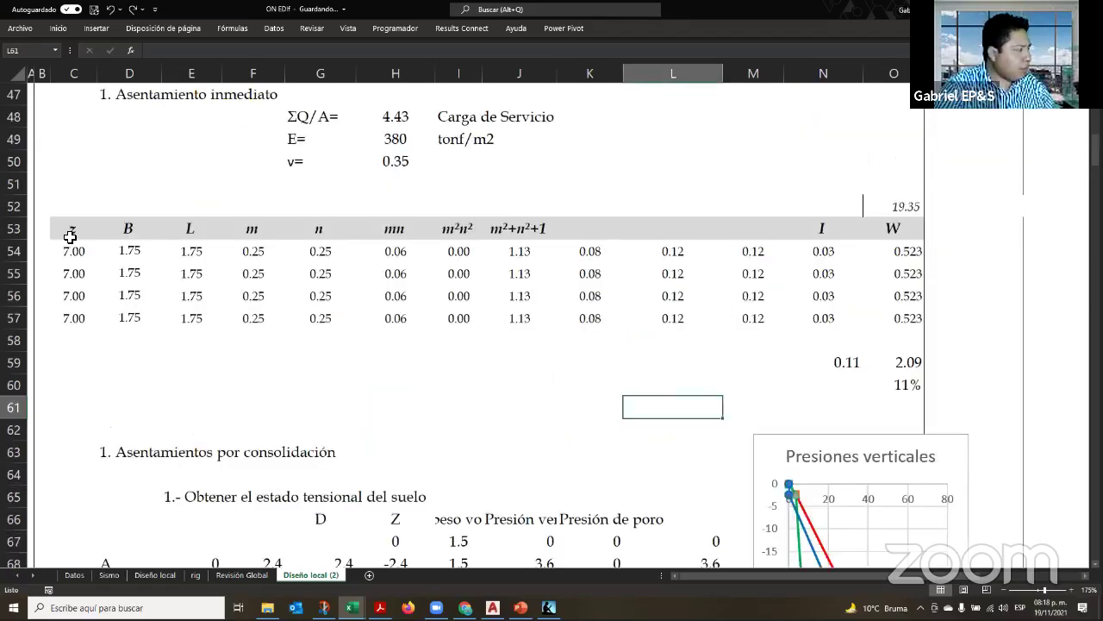
pyautogui.scroll(3, 155, 256)
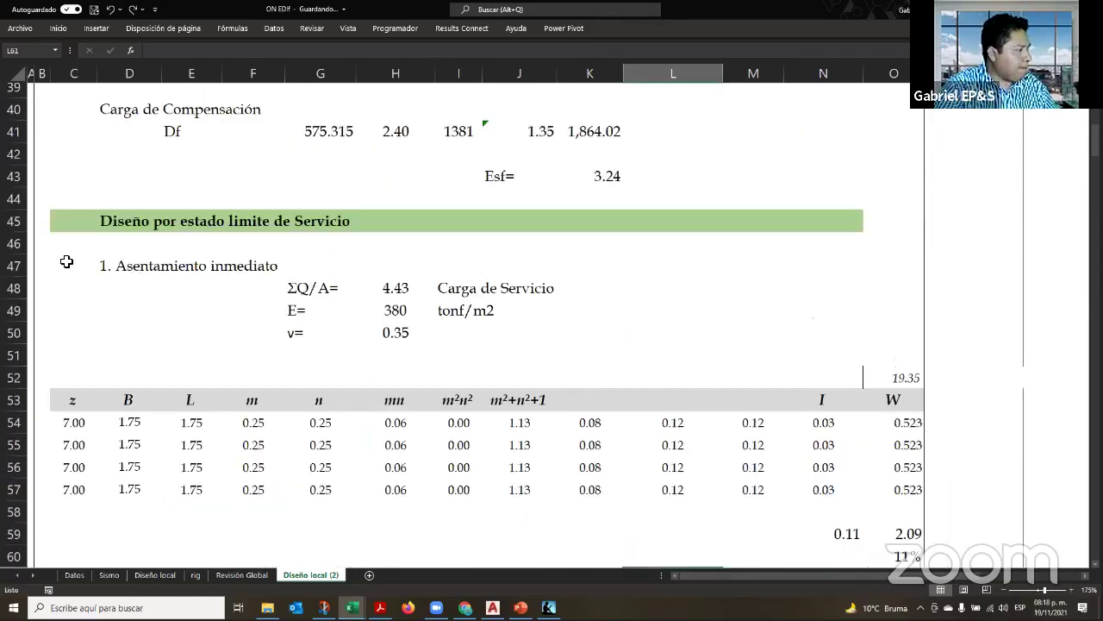
pyautogui.scroll(-3, 66, 261)
pyautogui.moveTo(74, 227)
pyautogui.mouseDown()
pyautogui.moveTo(554, 389)
pyautogui.moveTo(889, 392)
pyautogui.mouseUp()
pyautogui.hotkey('ctrl', 'c')
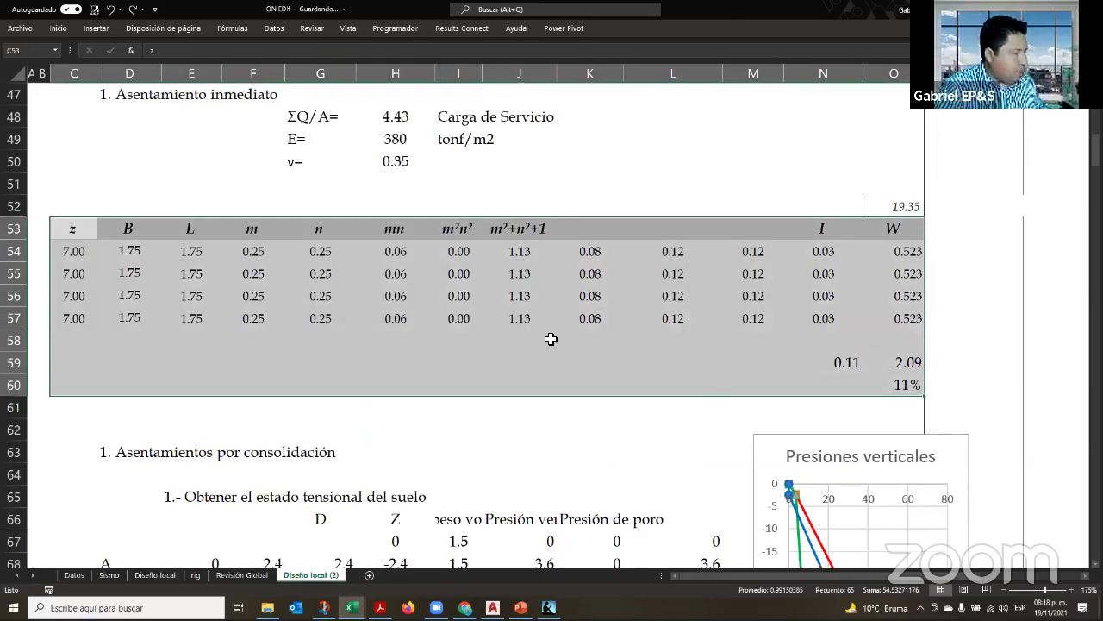
pyautogui.scroll(-6, 546, 337)
pyautogui.click(94, 316)
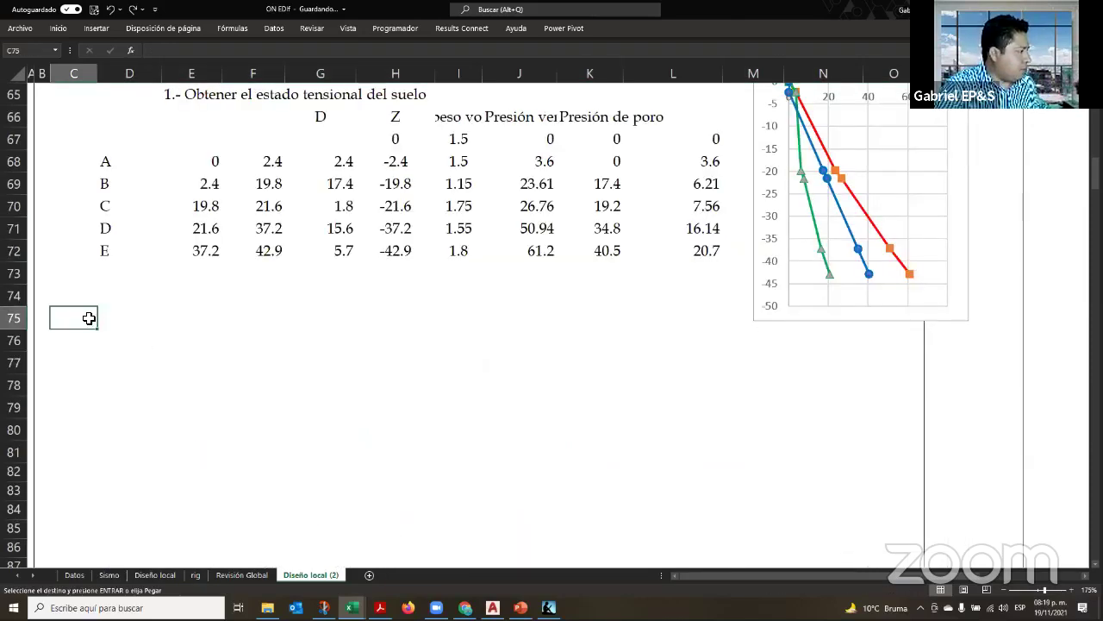
pyautogui.hotkey('ctrl', 'v')
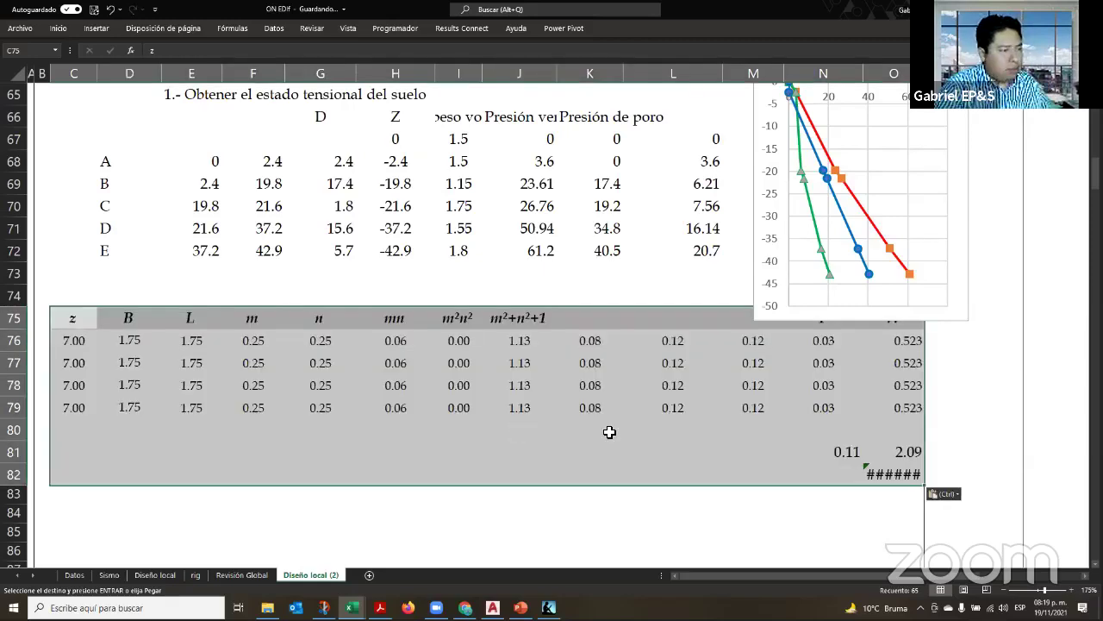
# Shorten the Presiones verticales chart from below so it ends above the pasted table's header in row 75
pyautogui.click(867, 328)
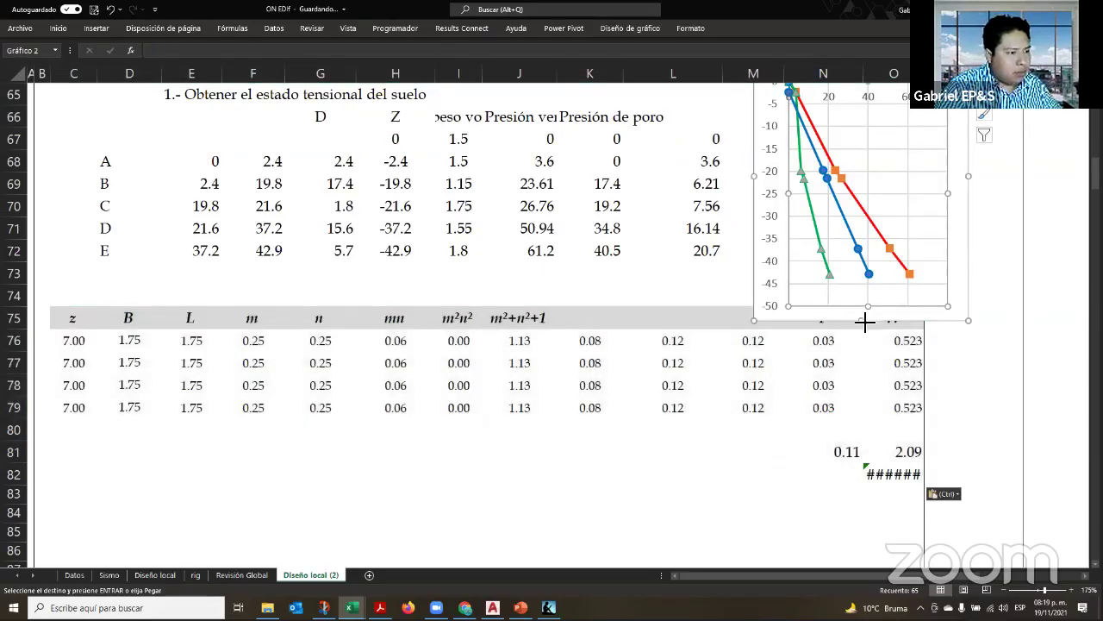
pyautogui.click(866, 314)
pyautogui.moveTo(861, 320); pyautogui.dragTo(861, 290)
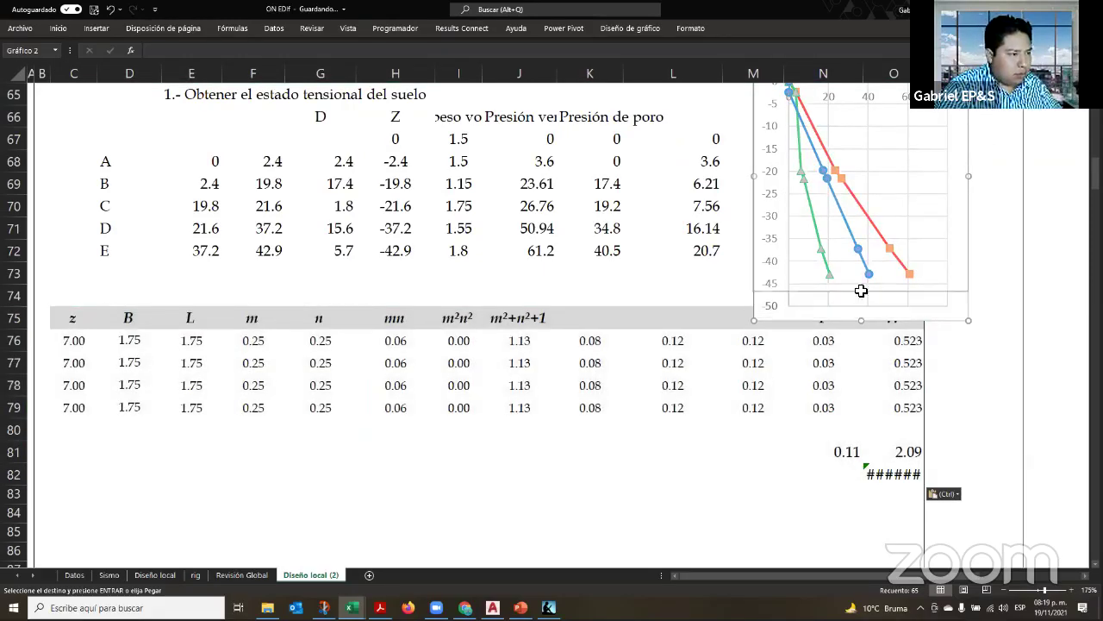
pyautogui.click(776, 387)
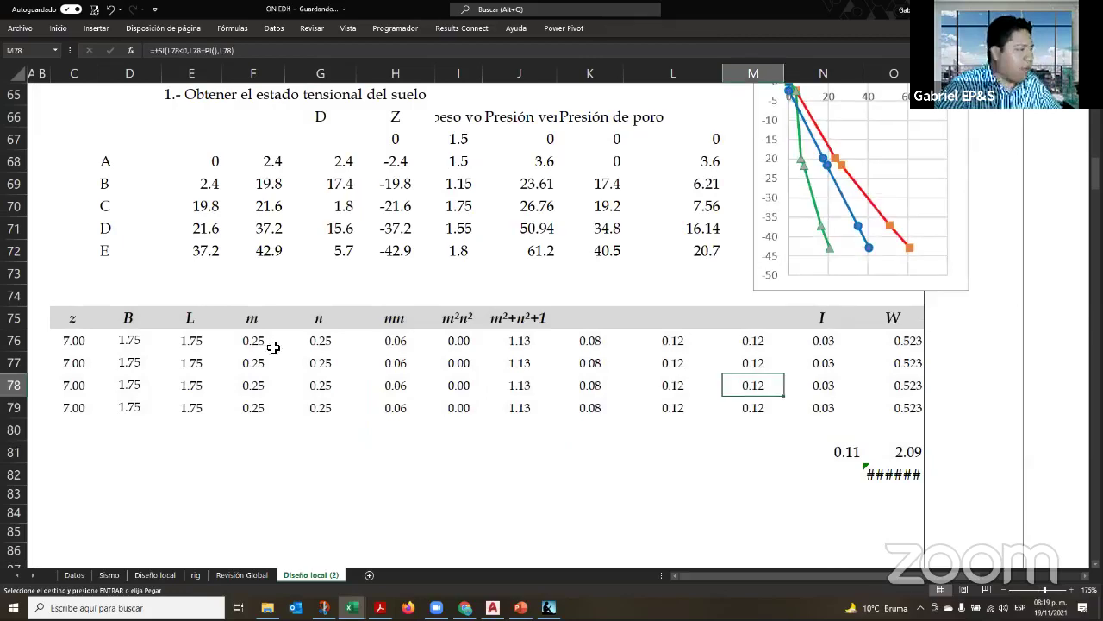
# Switch to AutoCAD, read the overall length and width dimensioned on the building's axis plan, and return to Excel
pyautogui.click(129, 340)
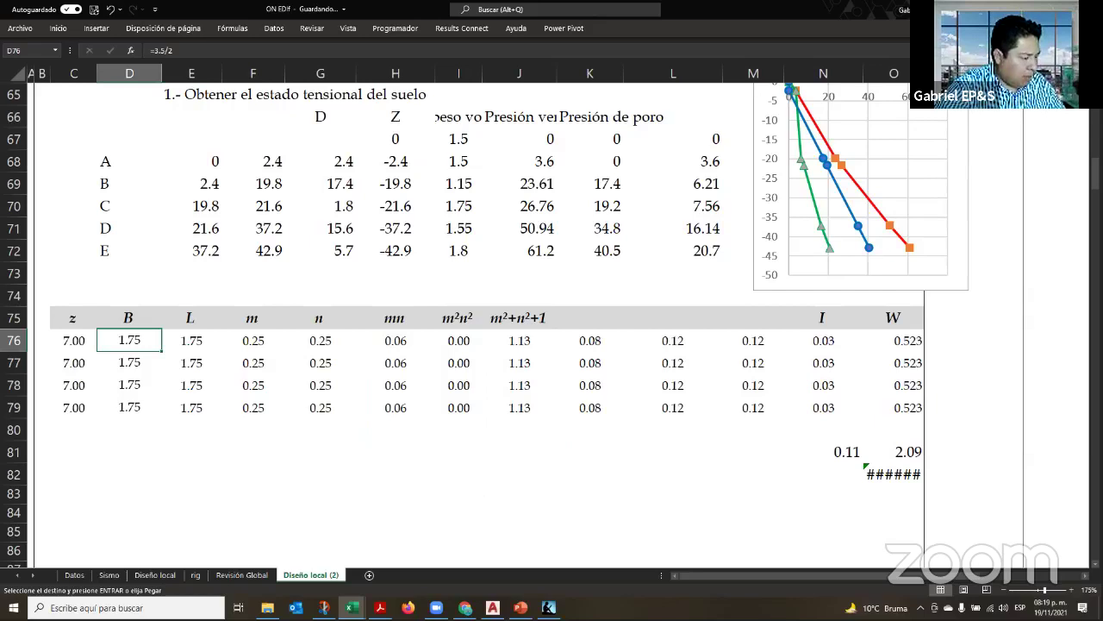
pyautogui.hotkey('alt', 'Tab')
pyautogui.scroll(-10, 252, 299)
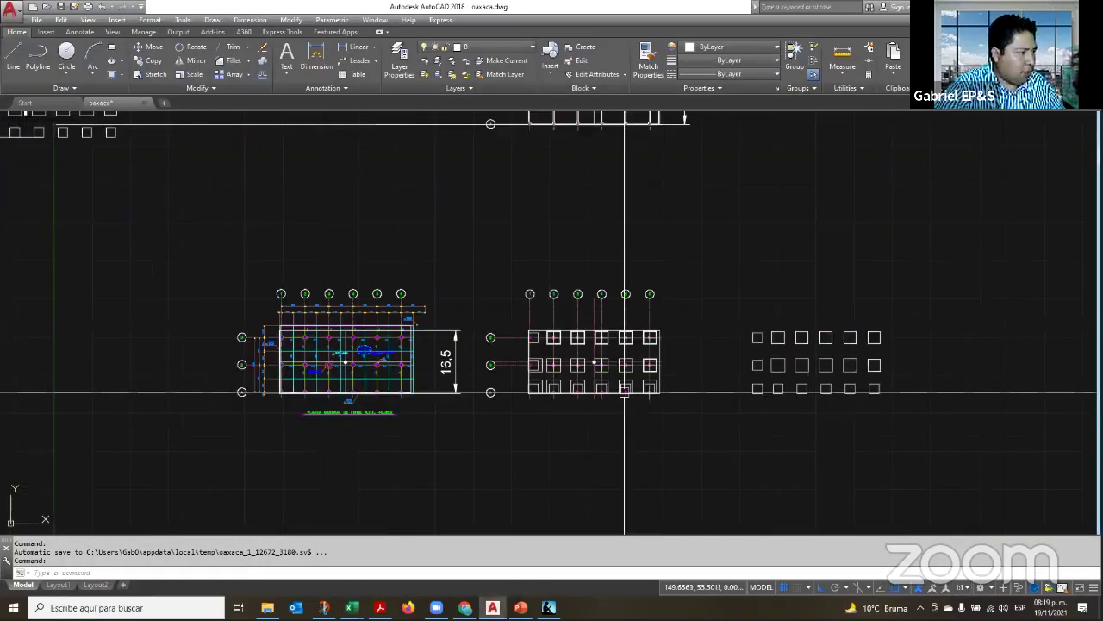
pyautogui.scroll(6, 461, 295)
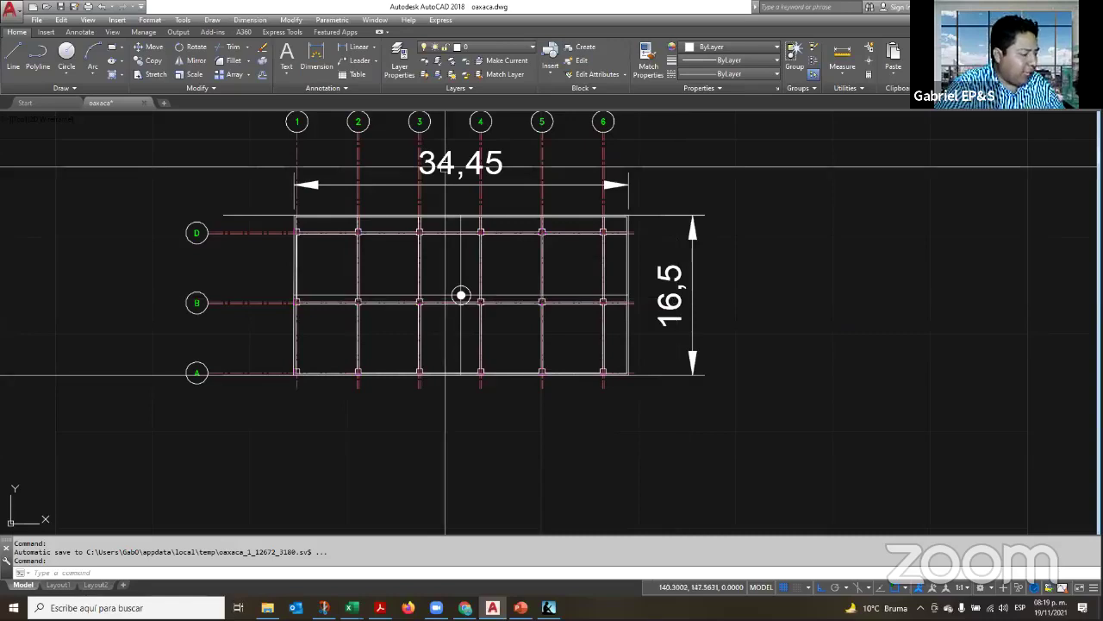
pyautogui.hotkey('alt', 'Tab')
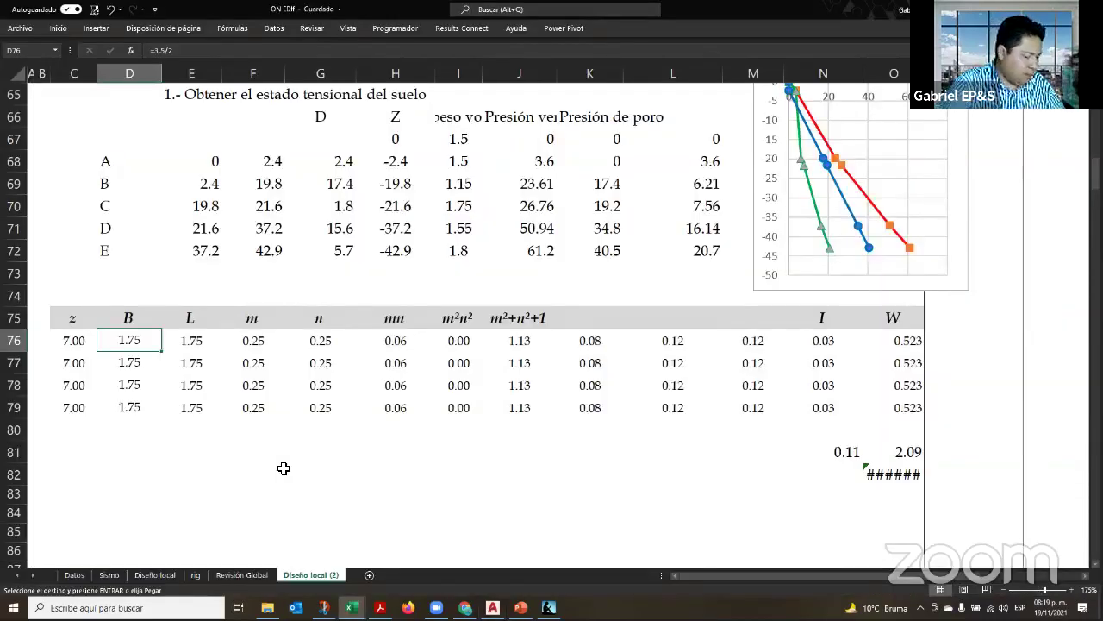
# Set the first B value of the pasted table, in D76, to the formula +16.5/2
pyautogui.write('16')
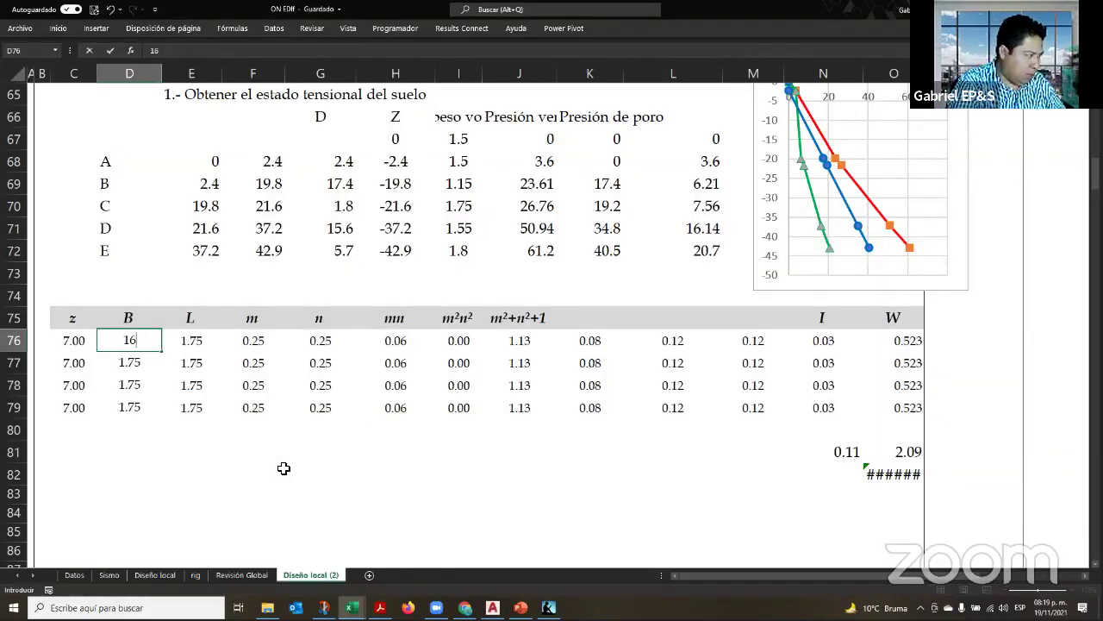
pyautogui.write('.5')
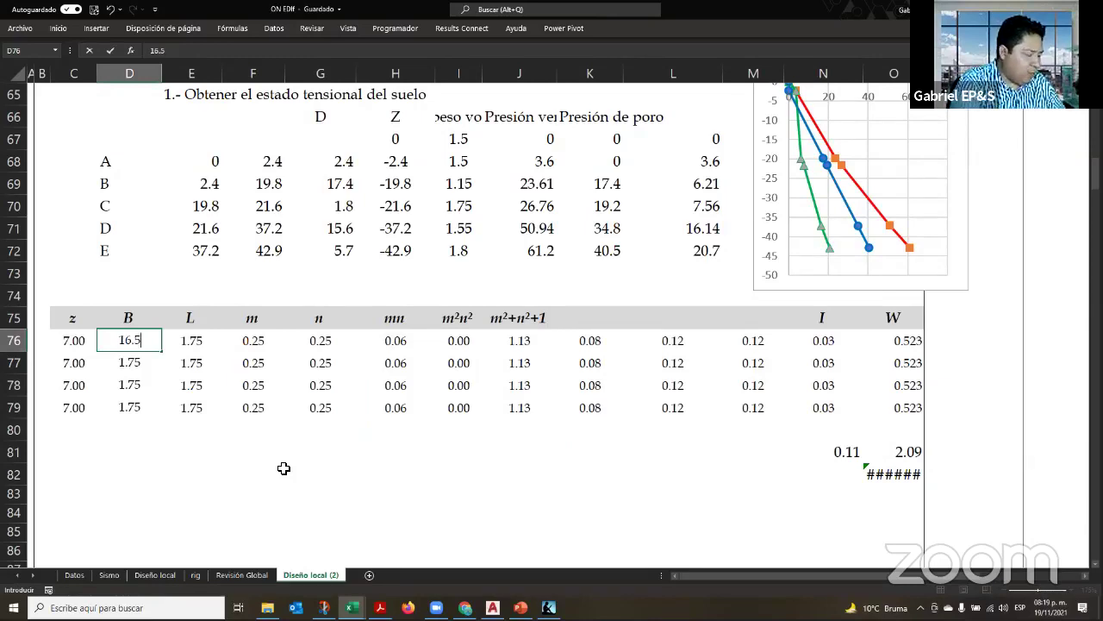
pyautogui.press('BackSpace')
pyautogui.press('BackSpace')
pyautogui.press('BackSpace')
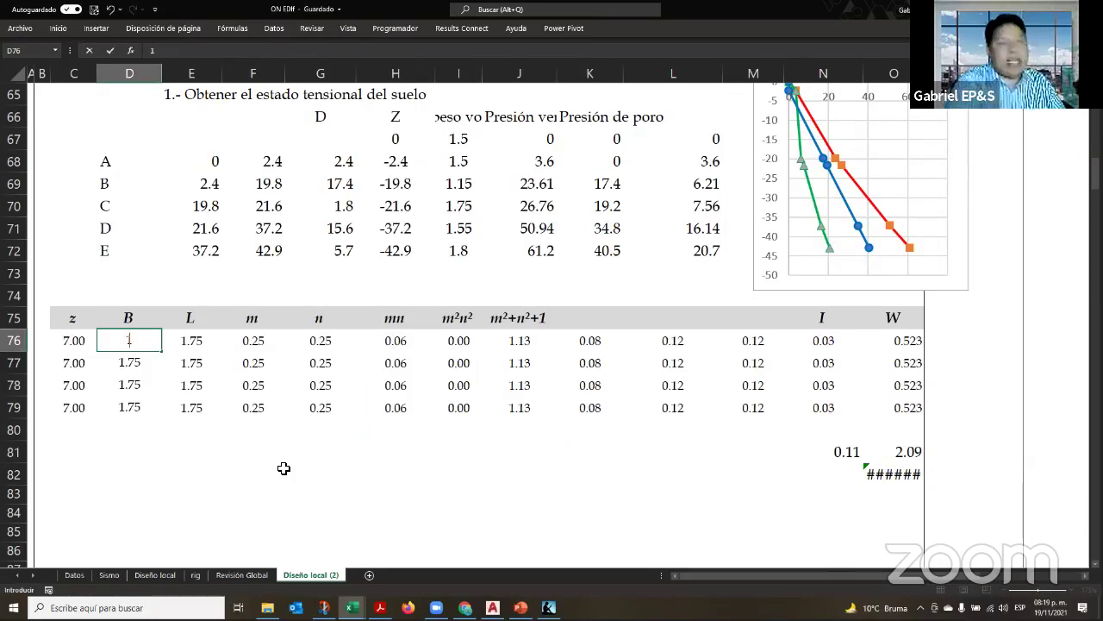
pyautogui.write('+')
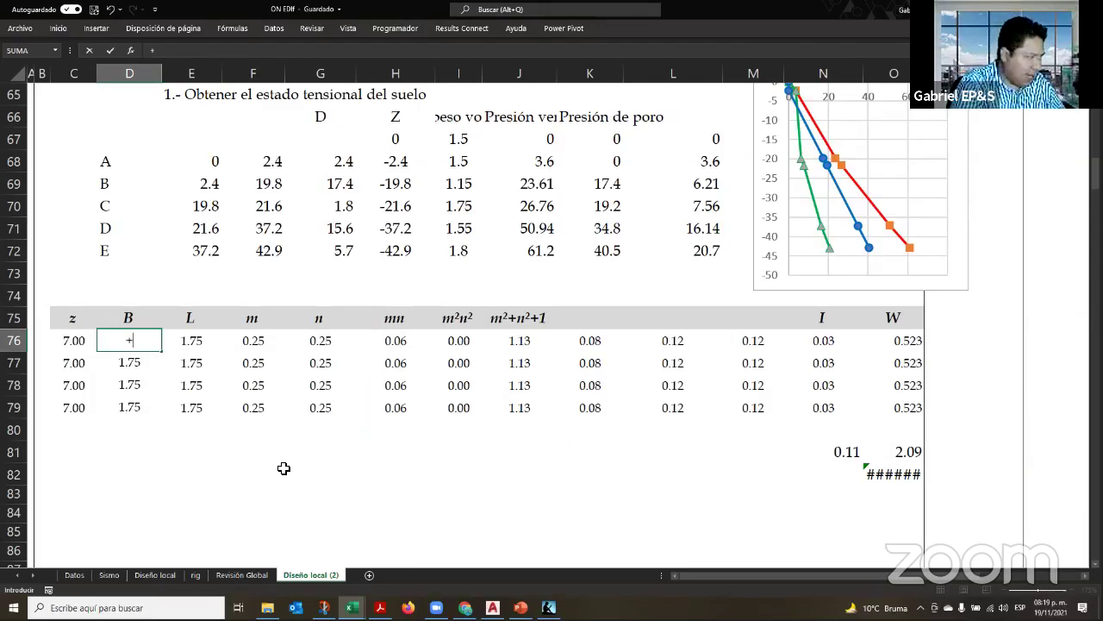
pyautogui.write('16.5/')
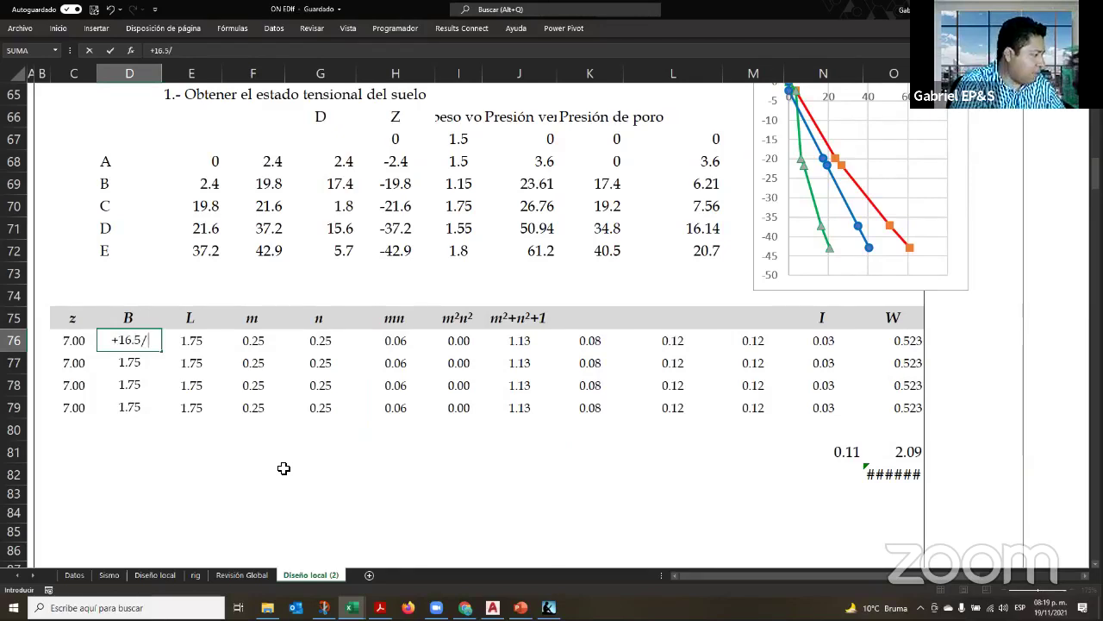
pyautogui.write('2')
pyautogui.press('Return')
pyautogui.press('Up')
# Set the first L value of the pasted table, in E76, to a formula dividing 34.5 by 2
pyautogui.press('Right')
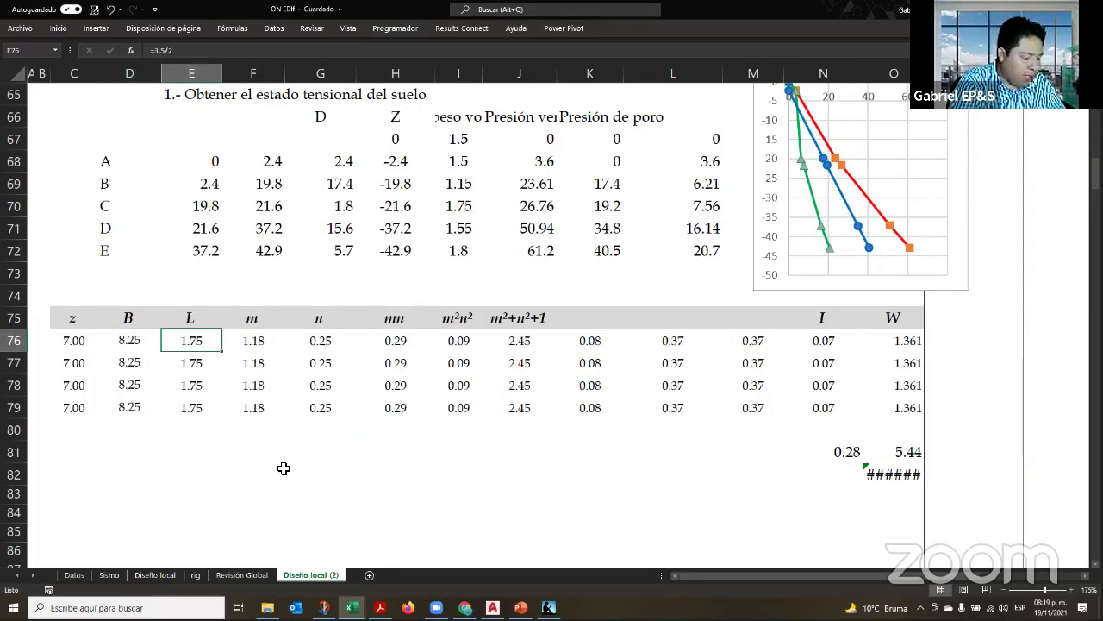
pyautogui.write('3')
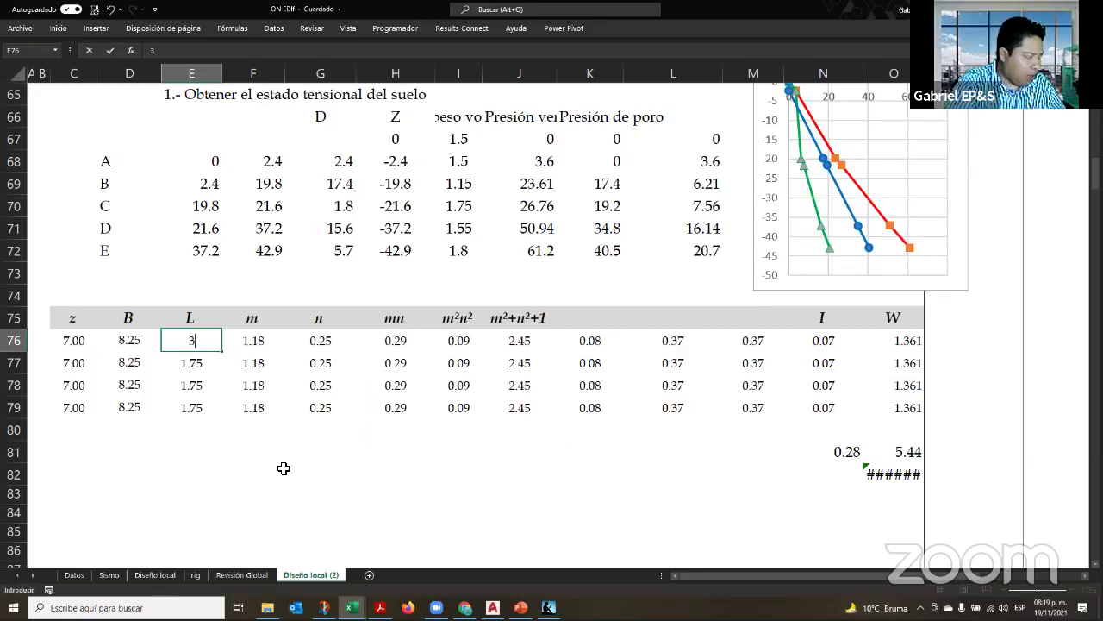
pyautogui.write('4.5')
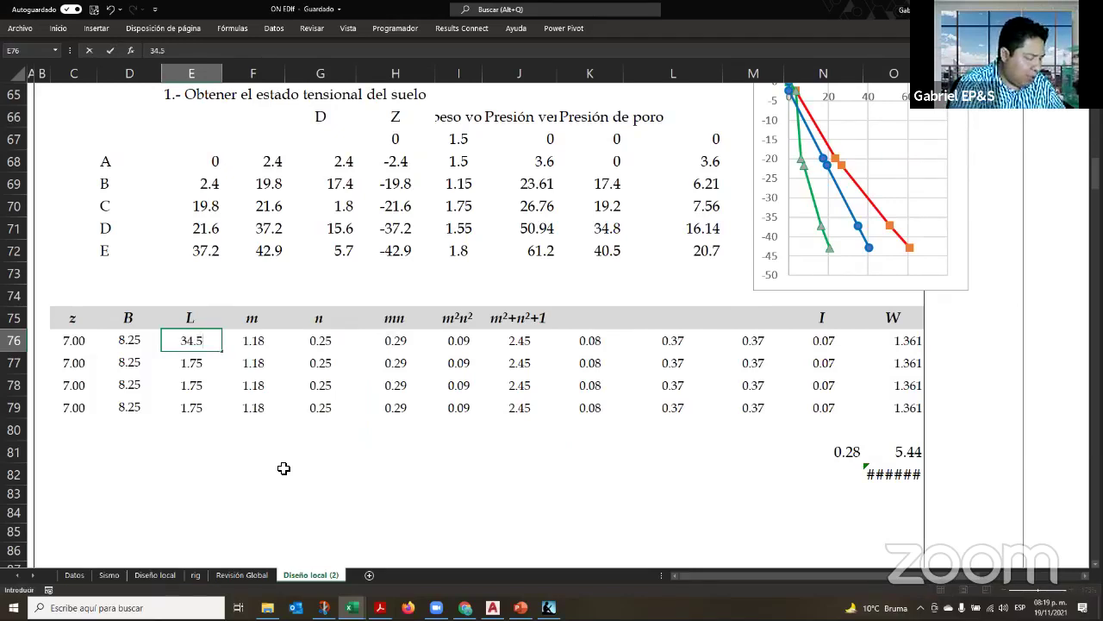
pyautogui.write('/2')
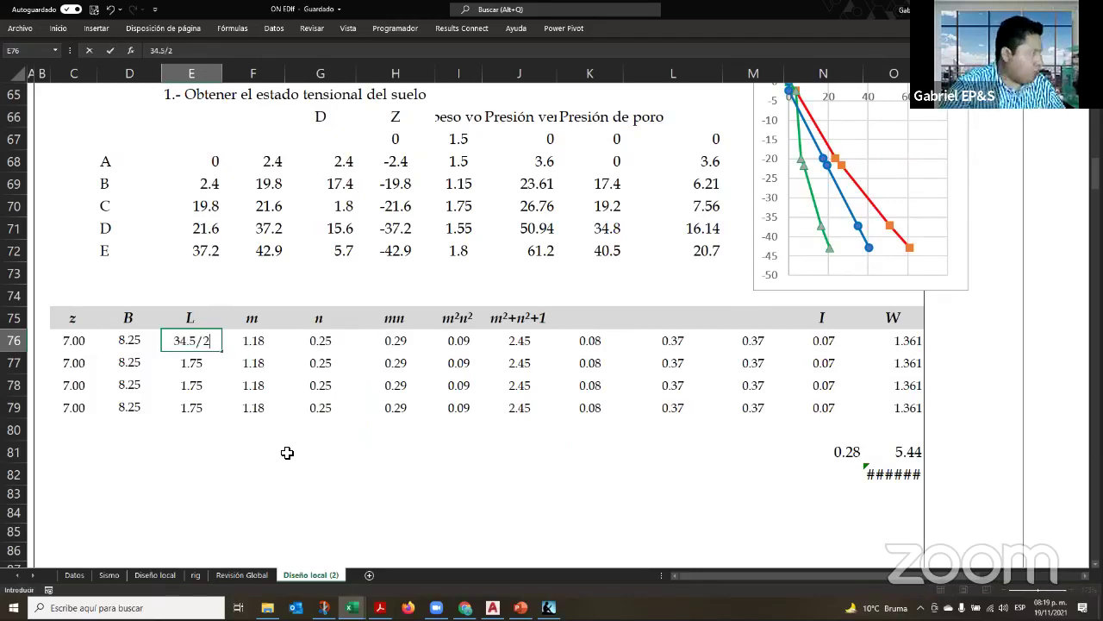
pyautogui.click(152, 50)
pyautogui.press('Return')
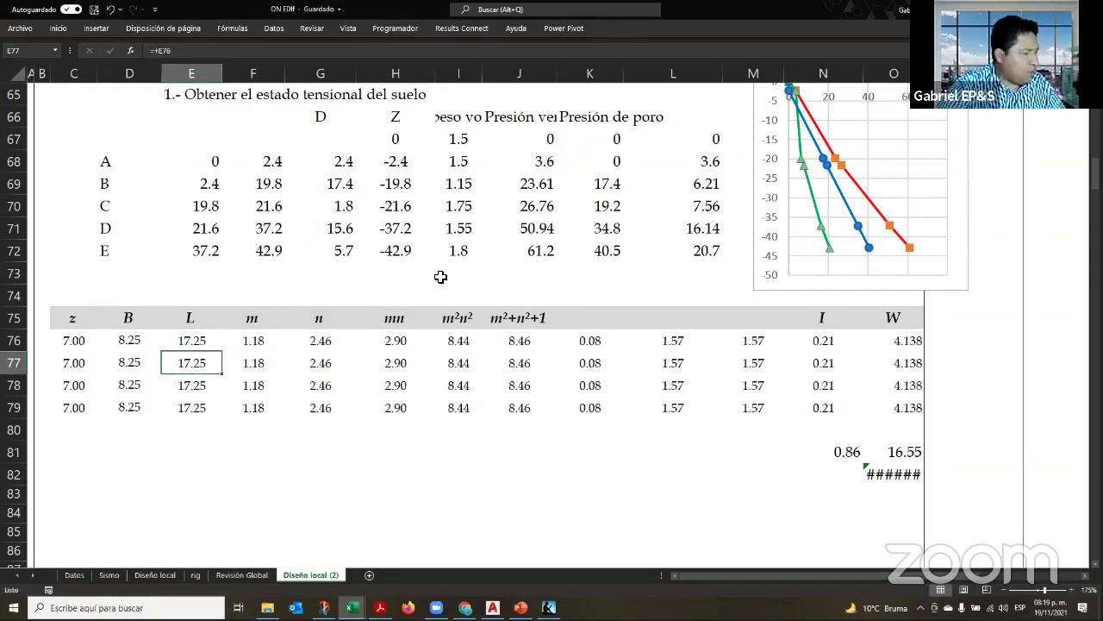
# Trace the formula in O82 to its divisor cell O74 and widen column O so the ratio fits
pyautogui.click(897, 473)
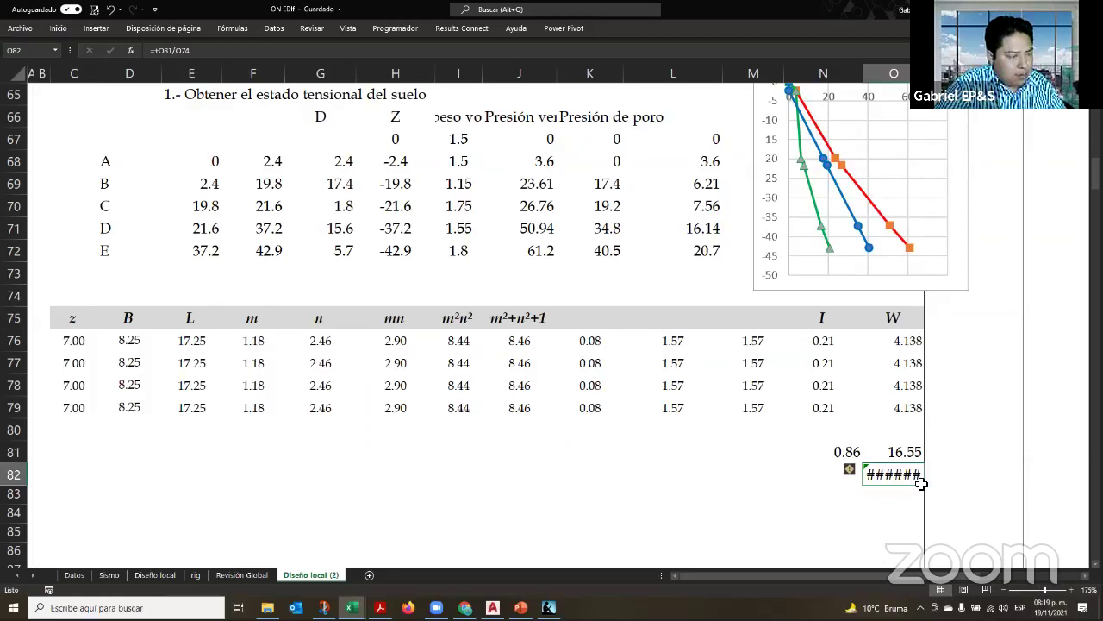
pyautogui.doubleClick(921, 484)
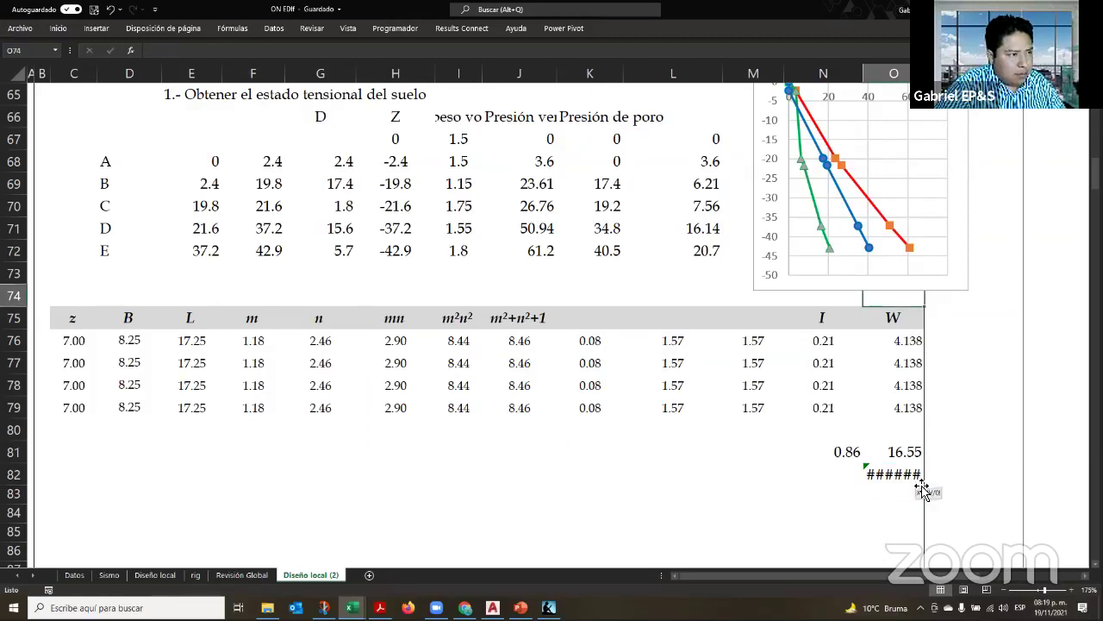
pyautogui.scroll(9, 921, 490)
pyautogui.scroll(-9, 921, 489)
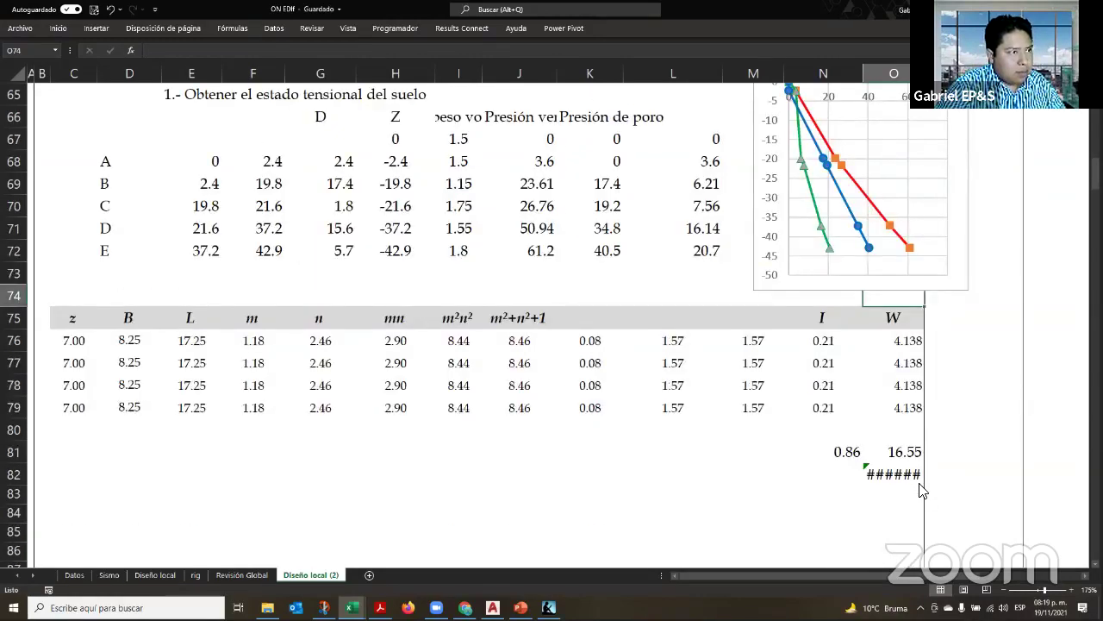
pyautogui.click(896, 474)
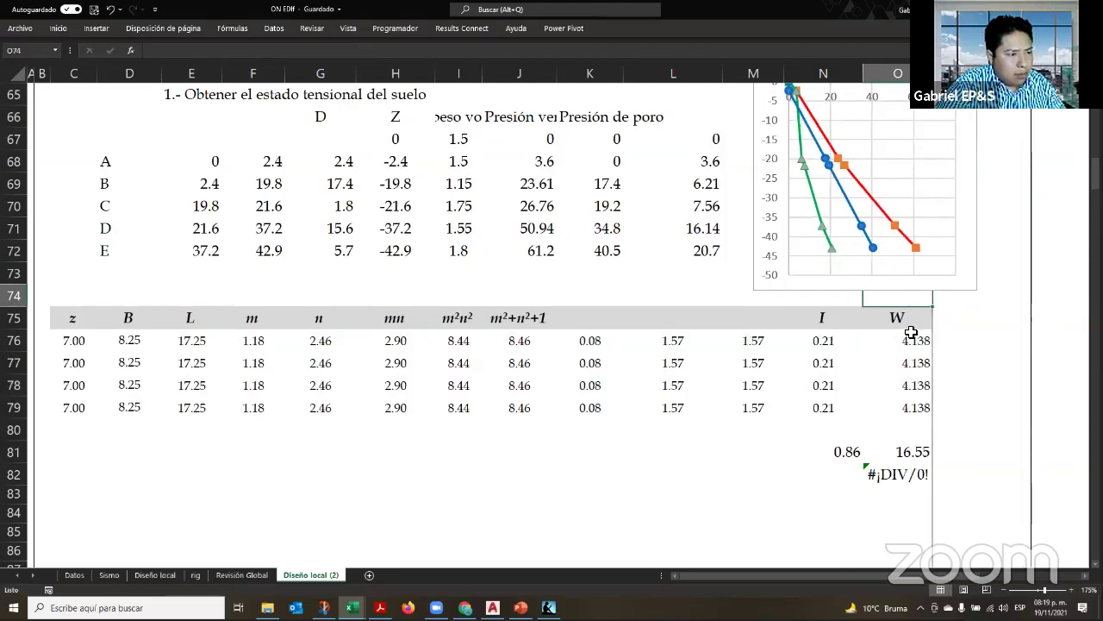
# Set O74 above the W column to the service load stress minus the compensation stress, with the formula +N31-K43
pyautogui.click(911, 299)
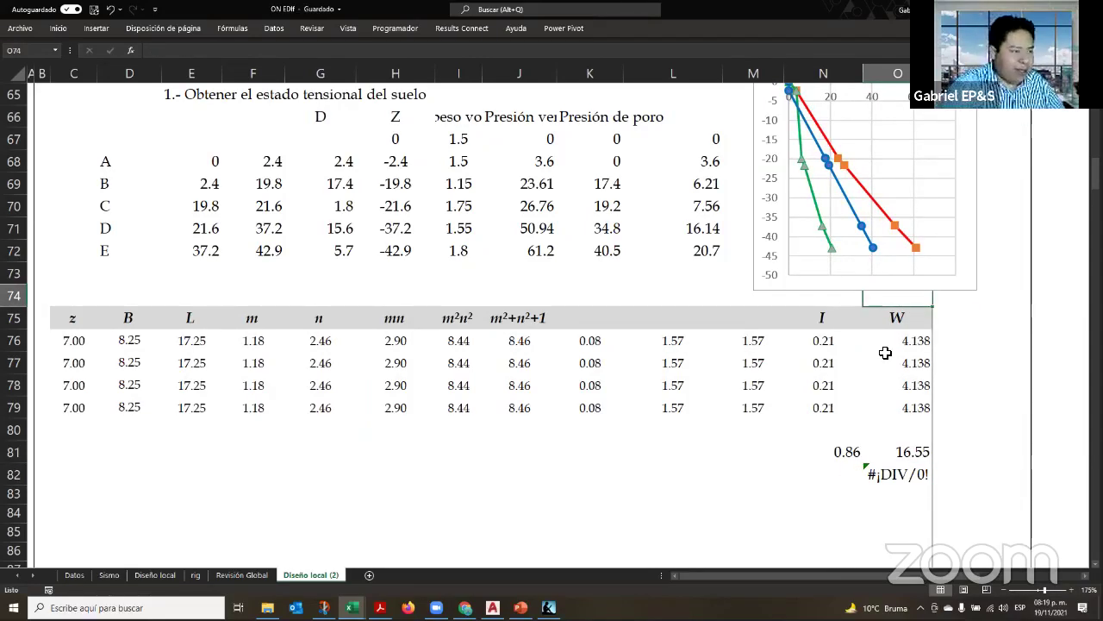
pyautogui.write('+')
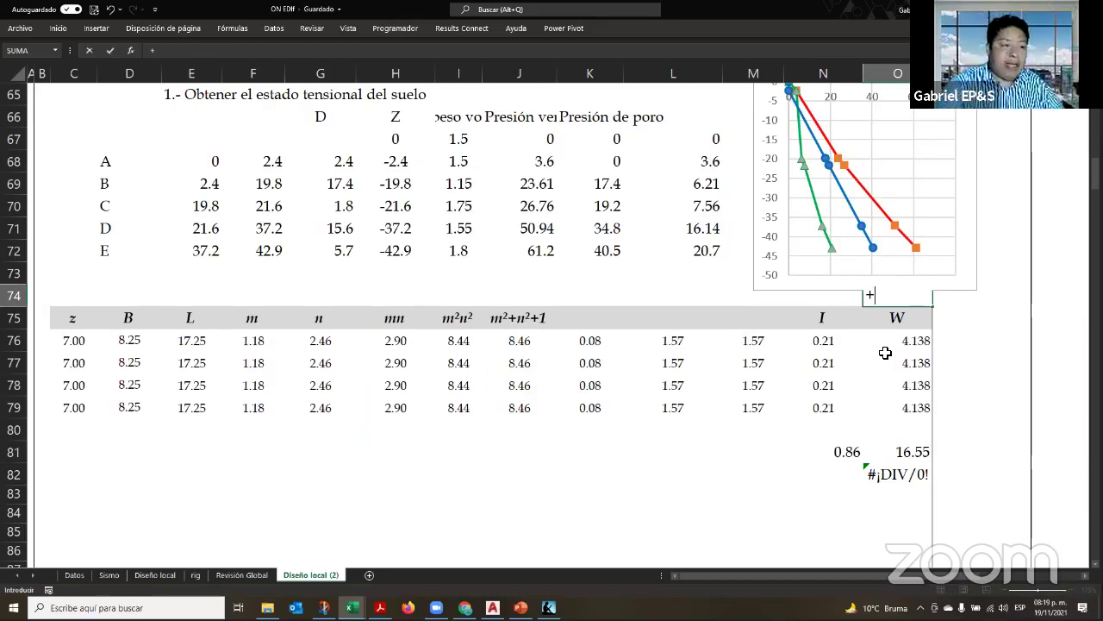
pyautogui.scroll(11, 881, 352)
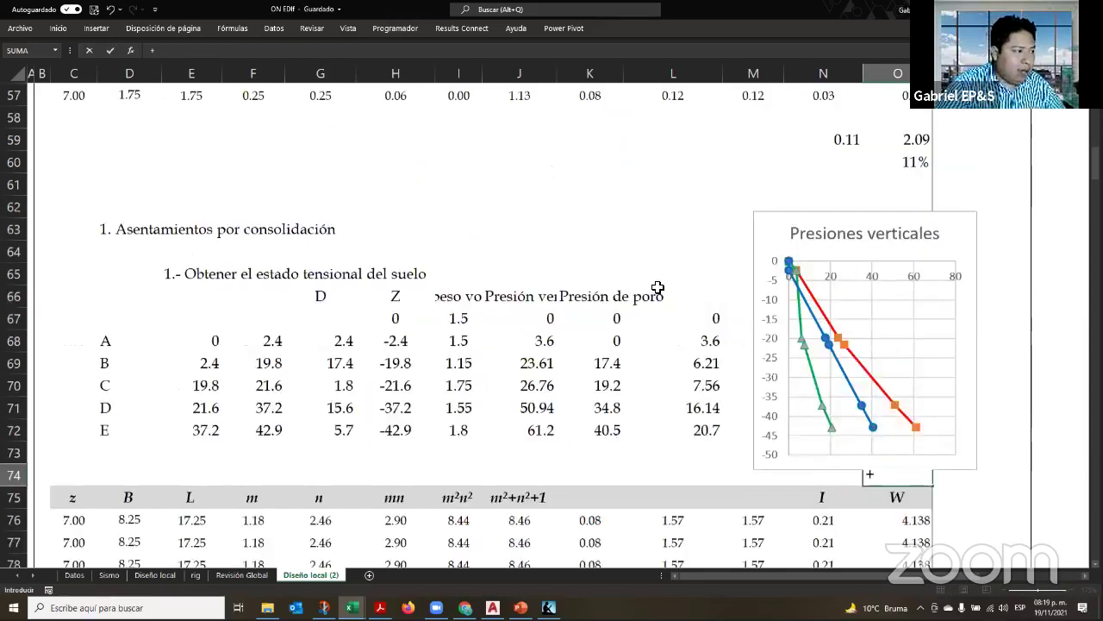
pyautogui.scroll(2, 776, 362)
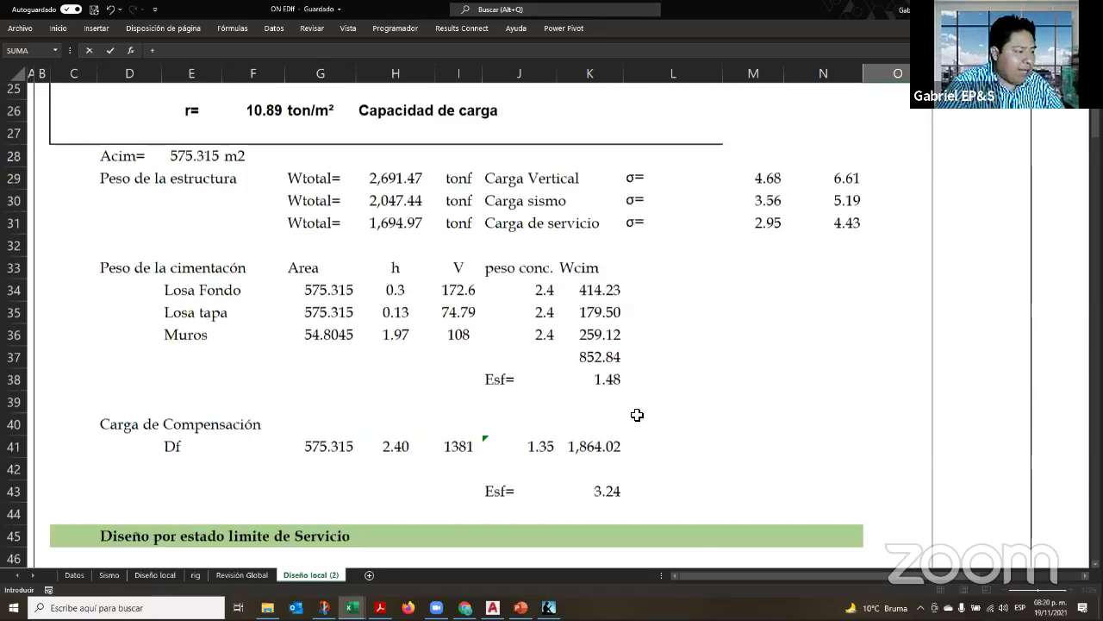
pyautogui.scroll(-1, 631, 410)
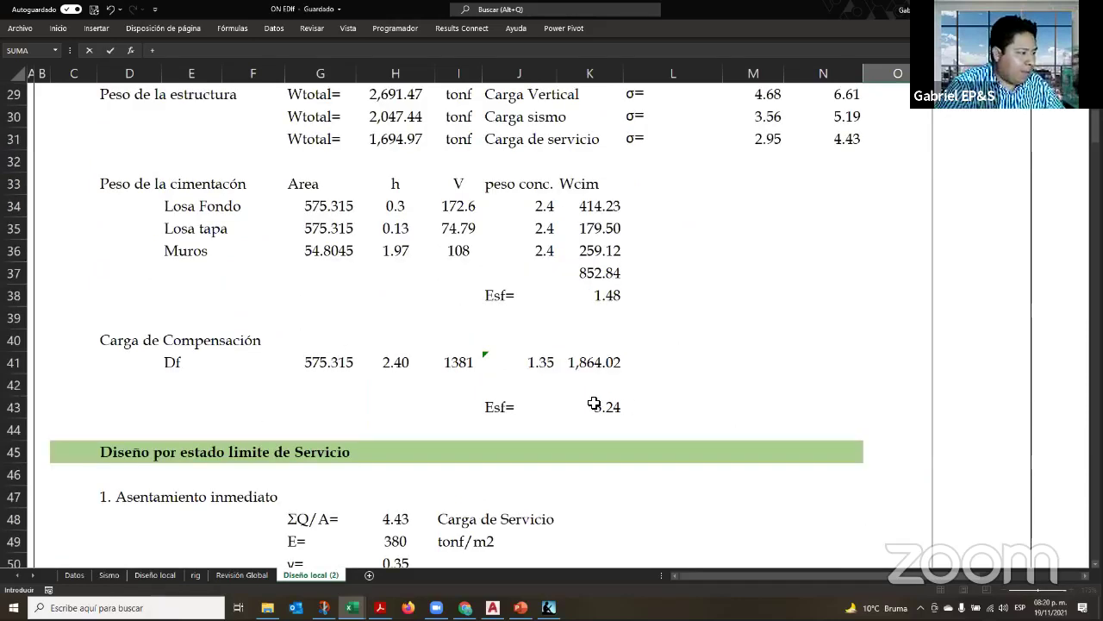
pyautogui.scroll(1, 482, 354)
pyautogui.scroll(2, 852, 349)
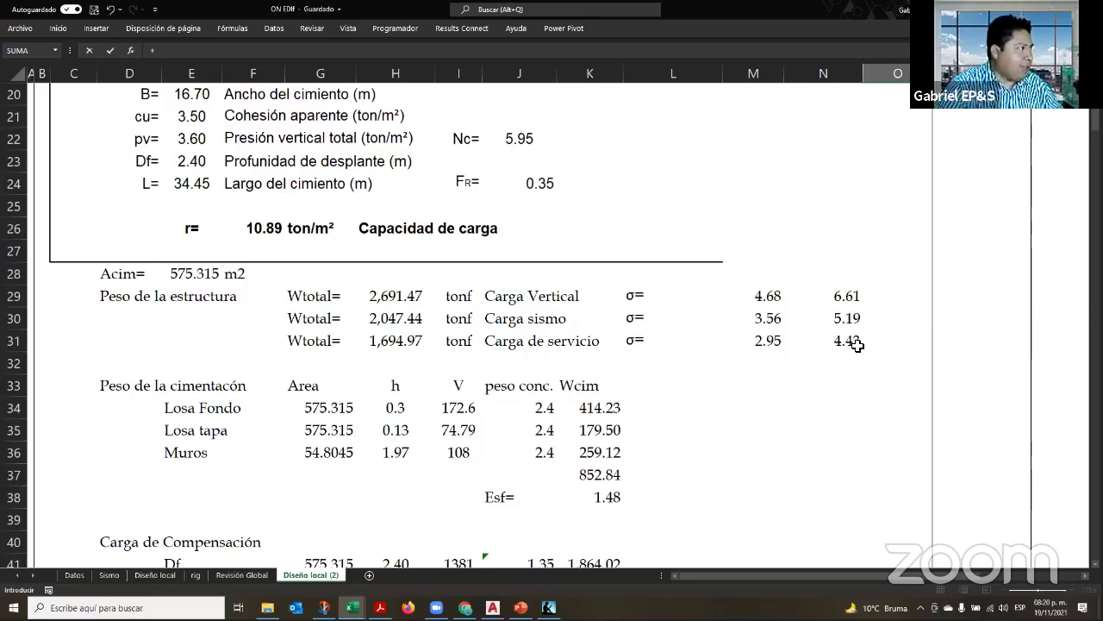
pyautogui.click(856, 343)
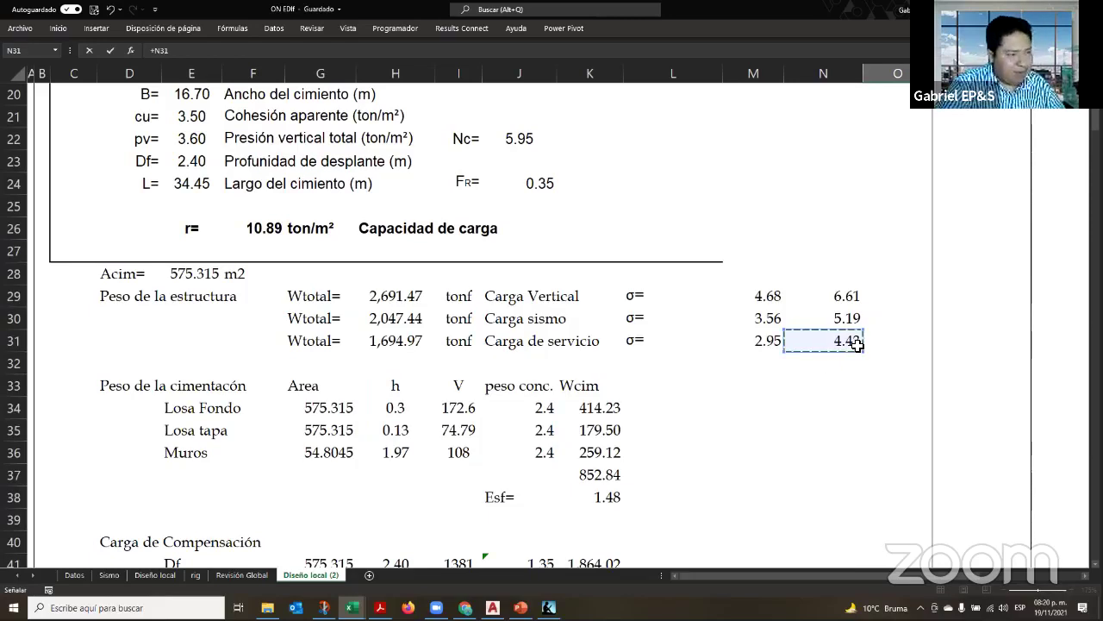
pyautogui.write('-')
pyautogui.scroll(-1, 670, 221)
pyautogui.scroll(-5, 599, 214)
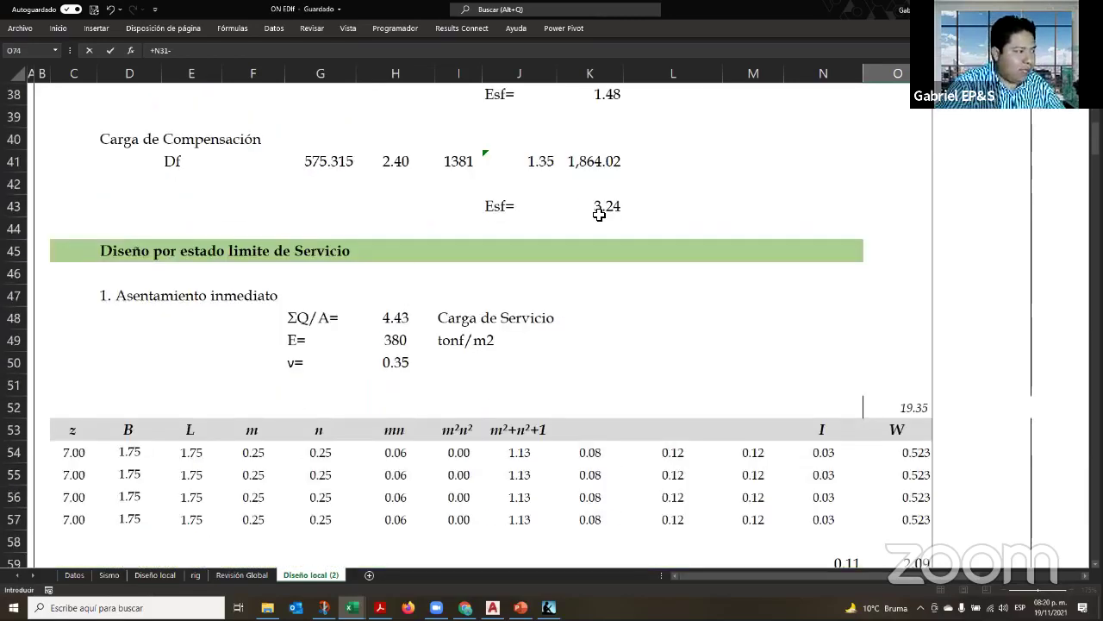
pyautogui.click(596, 214)
pyautogui.scroll(3, 611, 405)
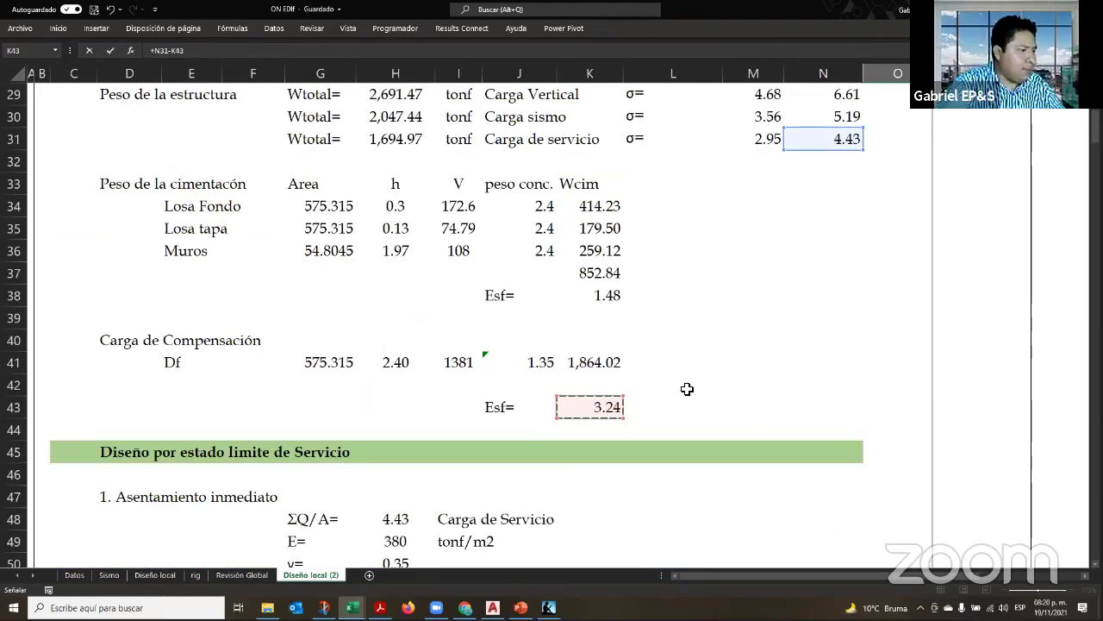
pyautogui.press('Escape')
pyautogui.scroll(-9, 862, 539)
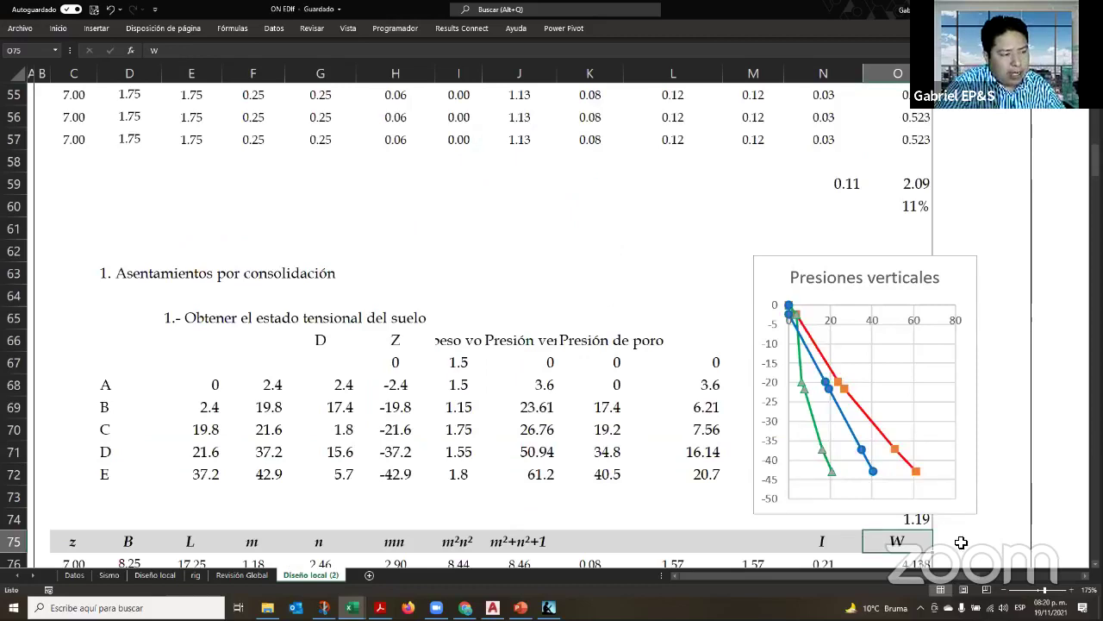
pyautogui.scroll(-3, 956, 540)
pyautogui.click(929, 339)
pyautogui.click(924, 319)
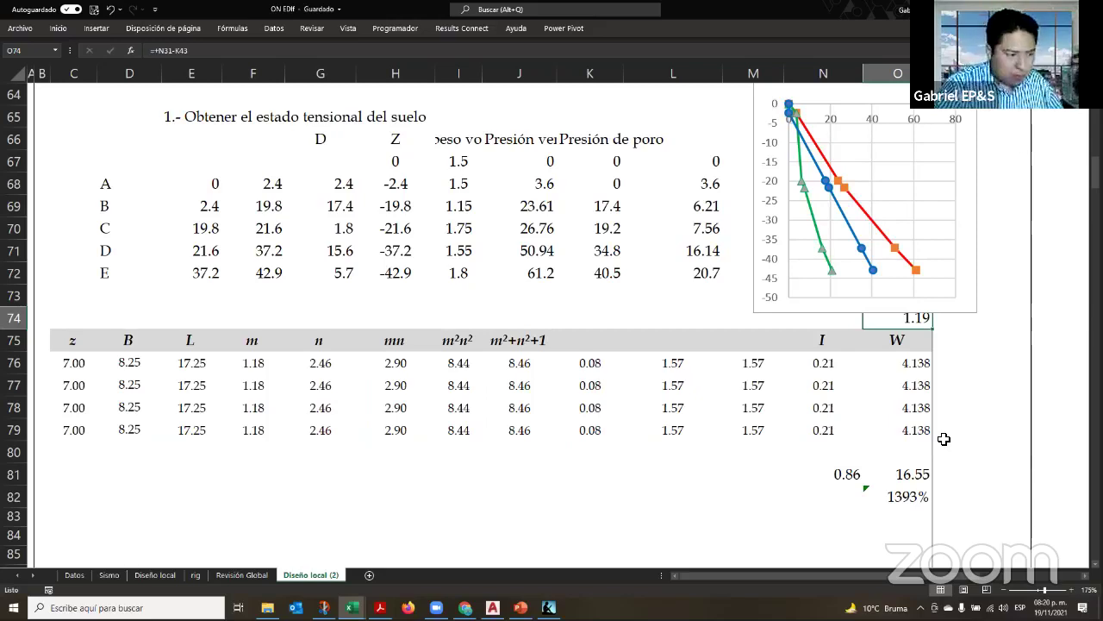
# Select the first z value in C76, consult the stratigraphic characterization table in the PowerPoint geotechnical study, and return to Excel
pyautogui.click(851, 480)
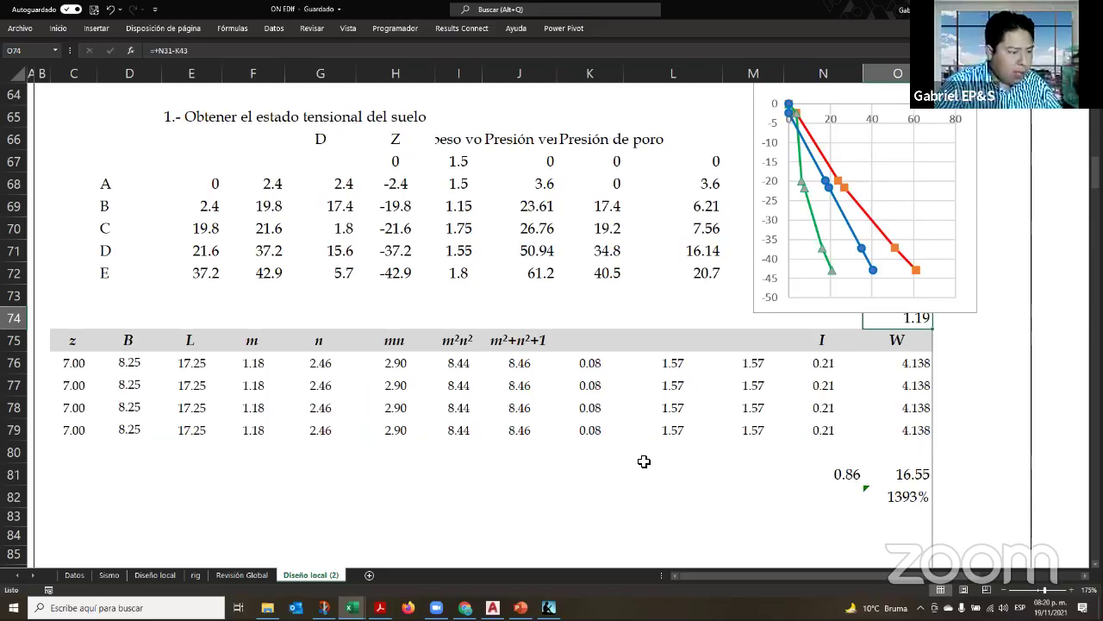
pyautogui.click(101, 370)
pyautogui.click(84, 364)
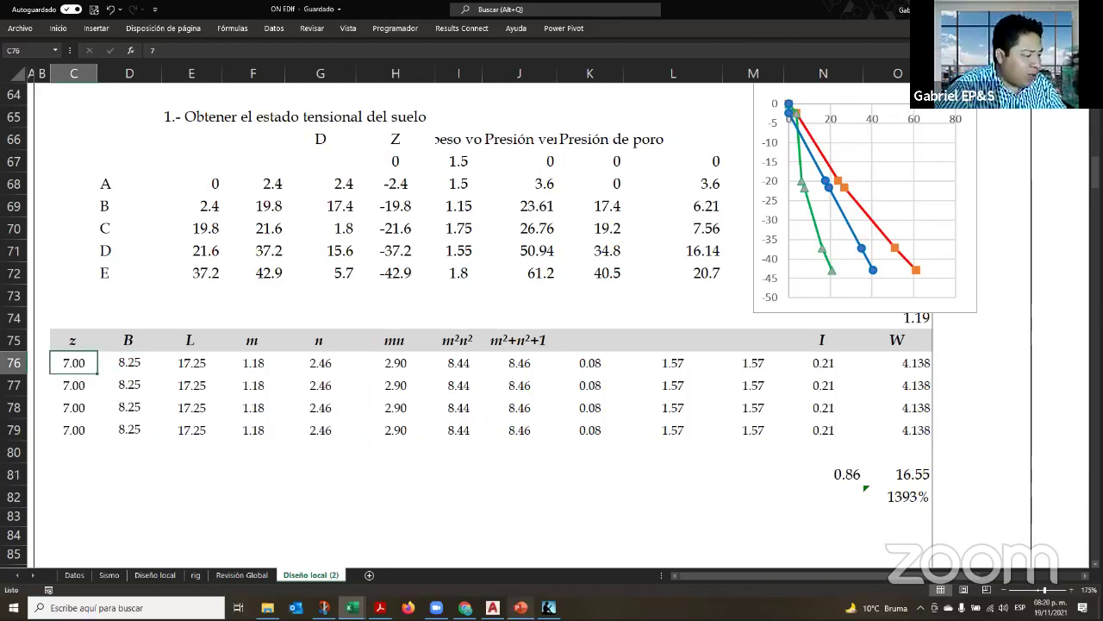
pyautogui.moveTo(549, 606)
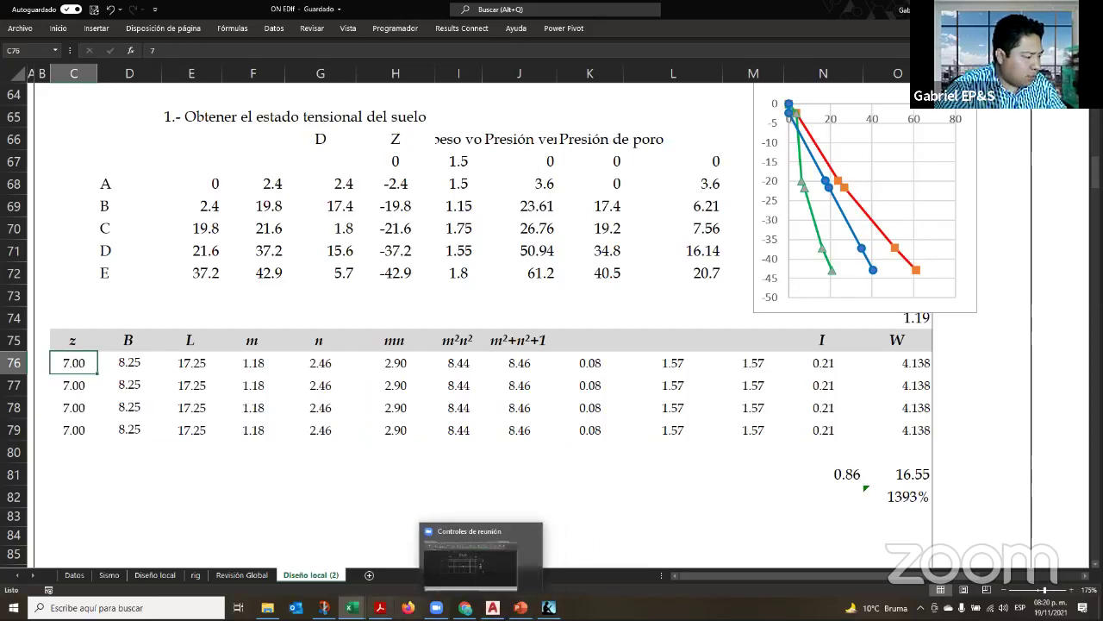
pyautogui.moveTo(380, 606)
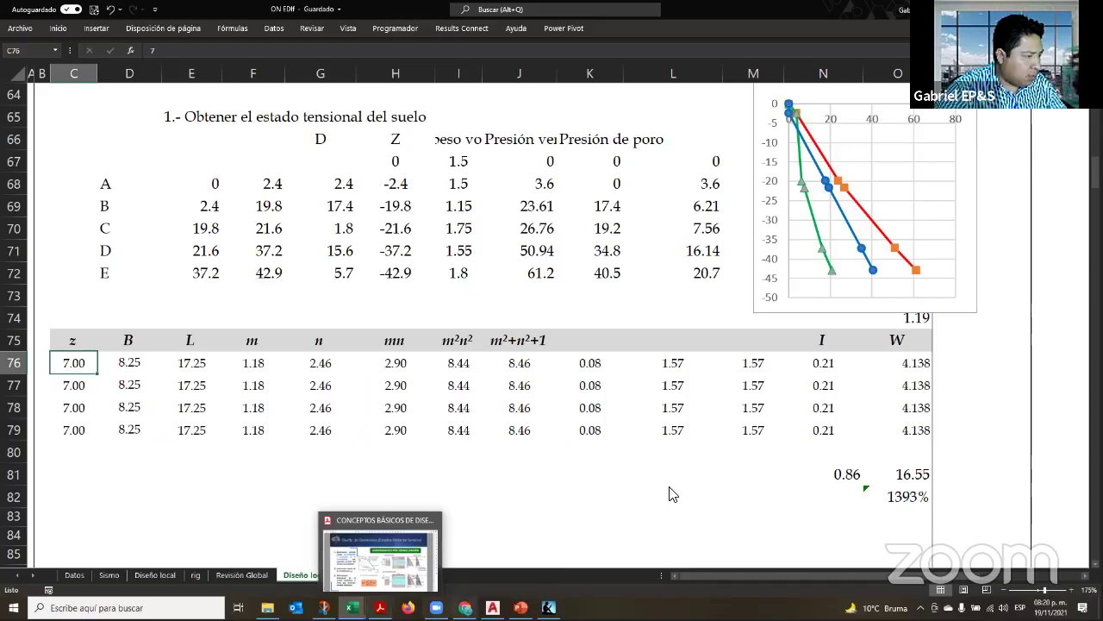
pyautogui.hotkey('alt', 'Tab')
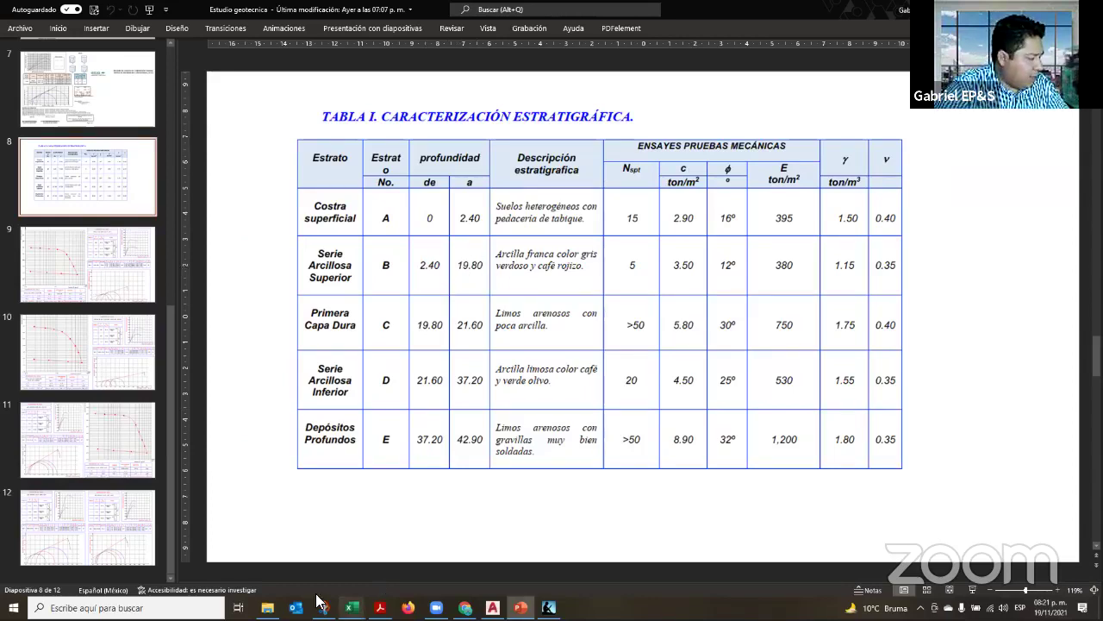
pyautogui.click(352, 607)
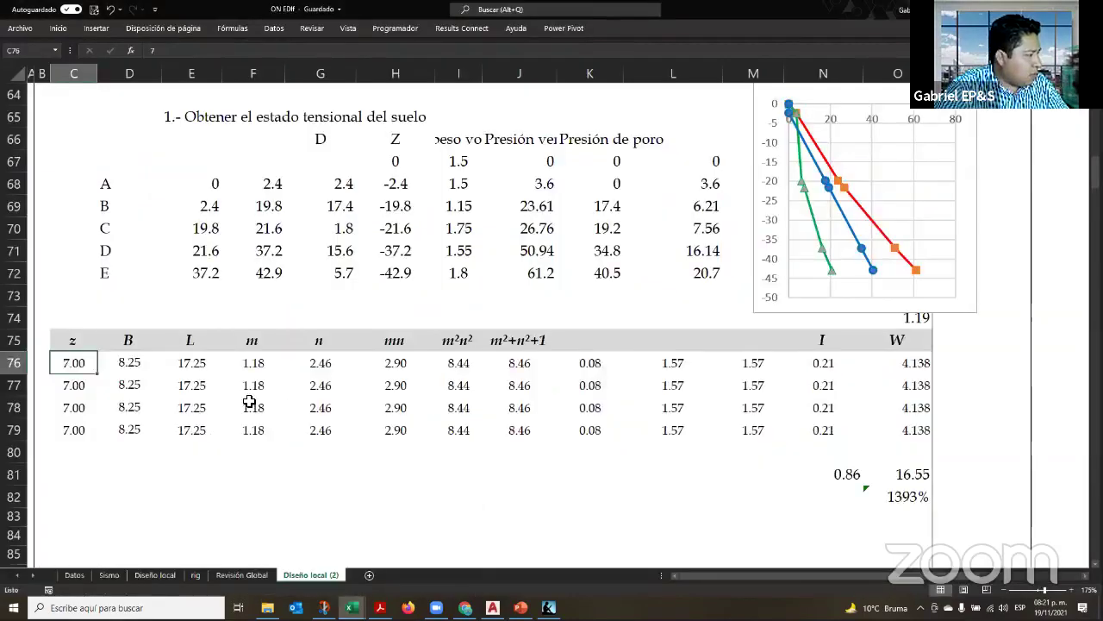
# Examine the thicknesses of strata A to D in column D of the pressure table, G68:G71, and the blank row below
pyautogui.click(342, 189)
pyautogui.press('Down')
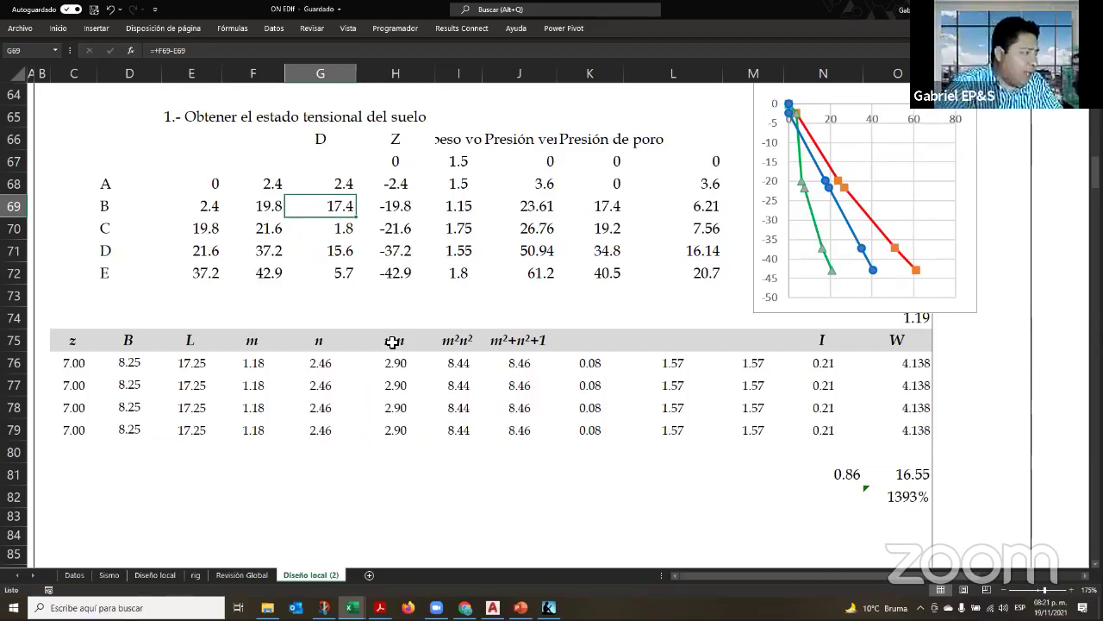
pyautogui.press('Down')
pyautogui.press('Down')
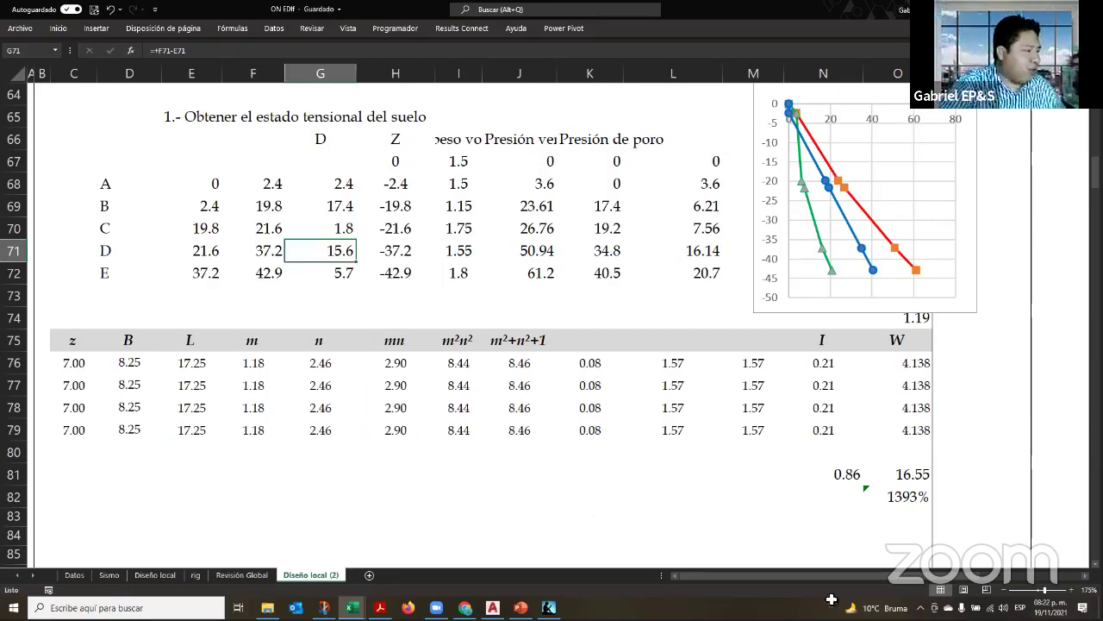
pyautogui.click(336, 211)
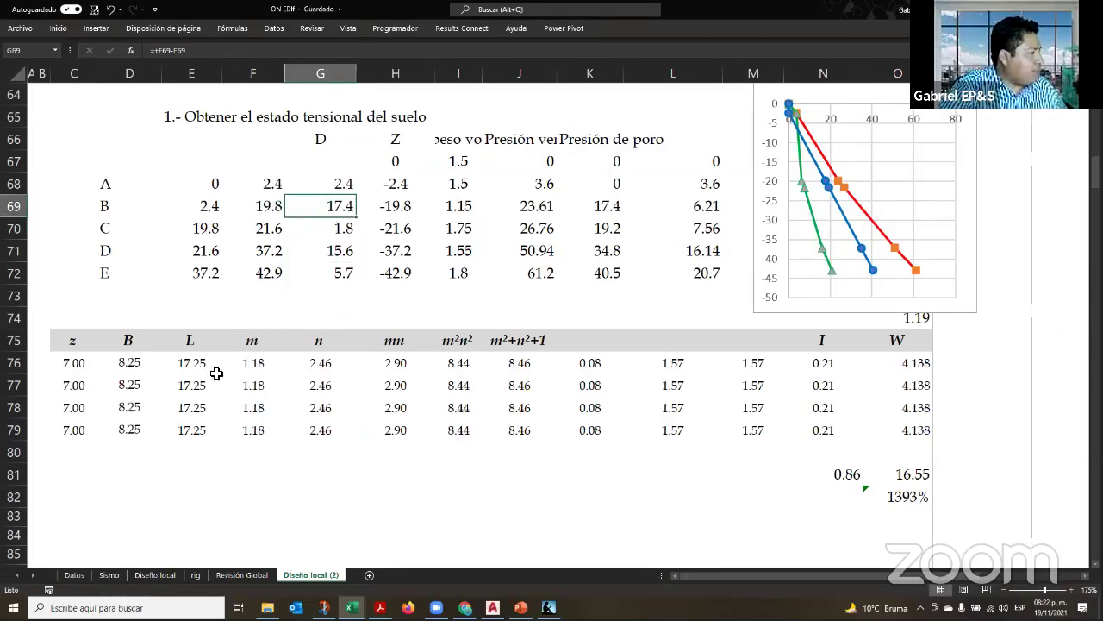
pyautogui.click(324, 301)
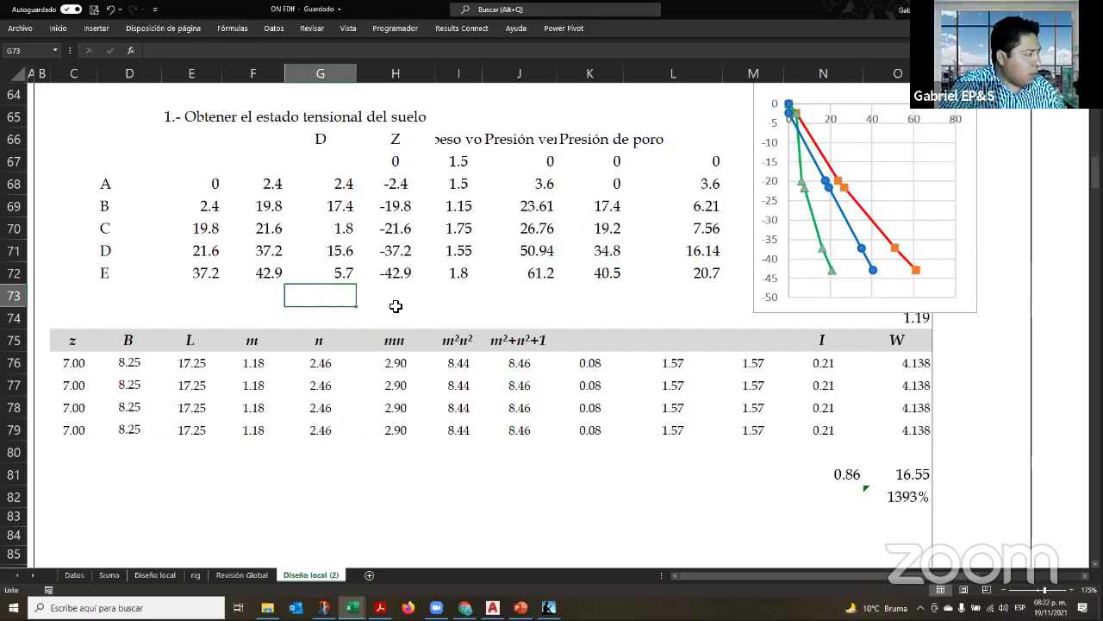
pyautogui.click(444, 296)
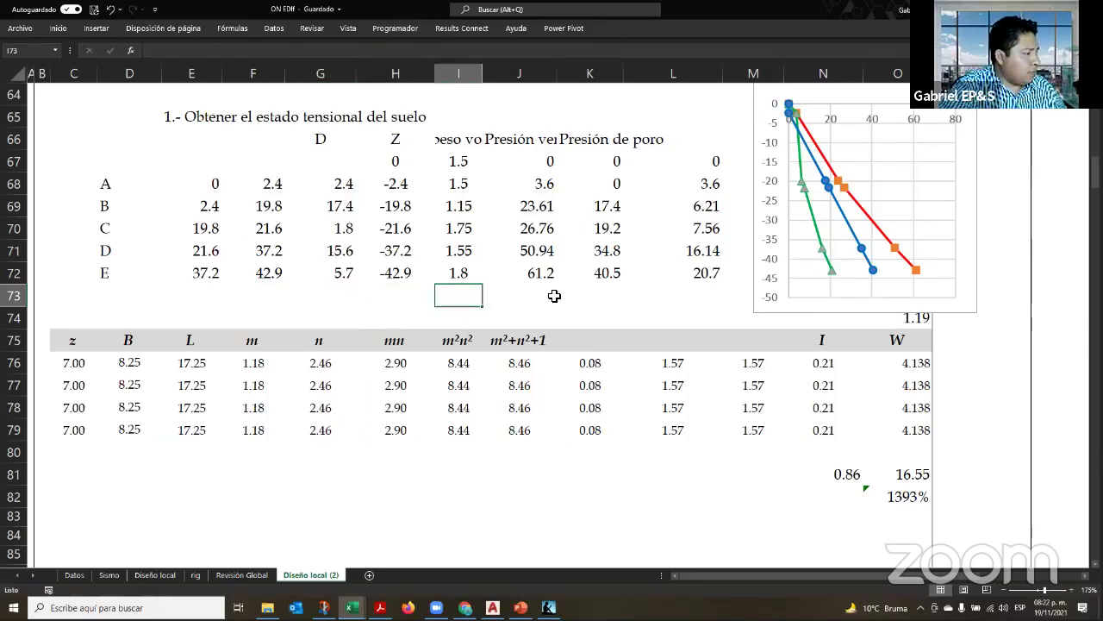
pyautogui.click(551, 296)
pyautogui.click(343, 302)
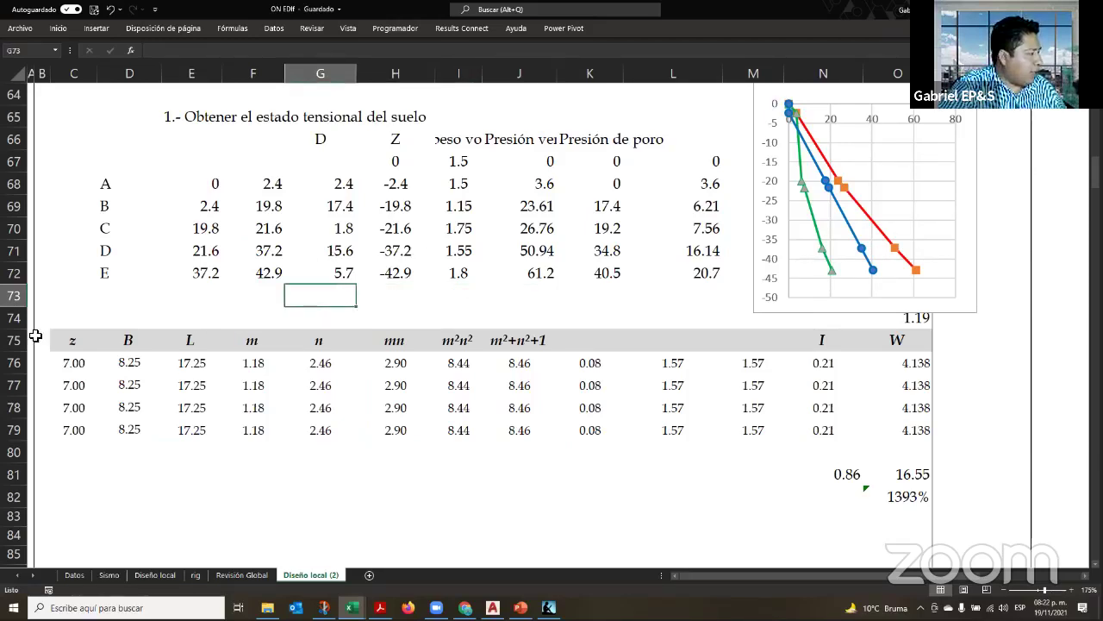
# Insert a blank row at row 74, above the stress influence table, and select E74
pyautogui.click(126, 321)
pyautogui.click(16, 317)
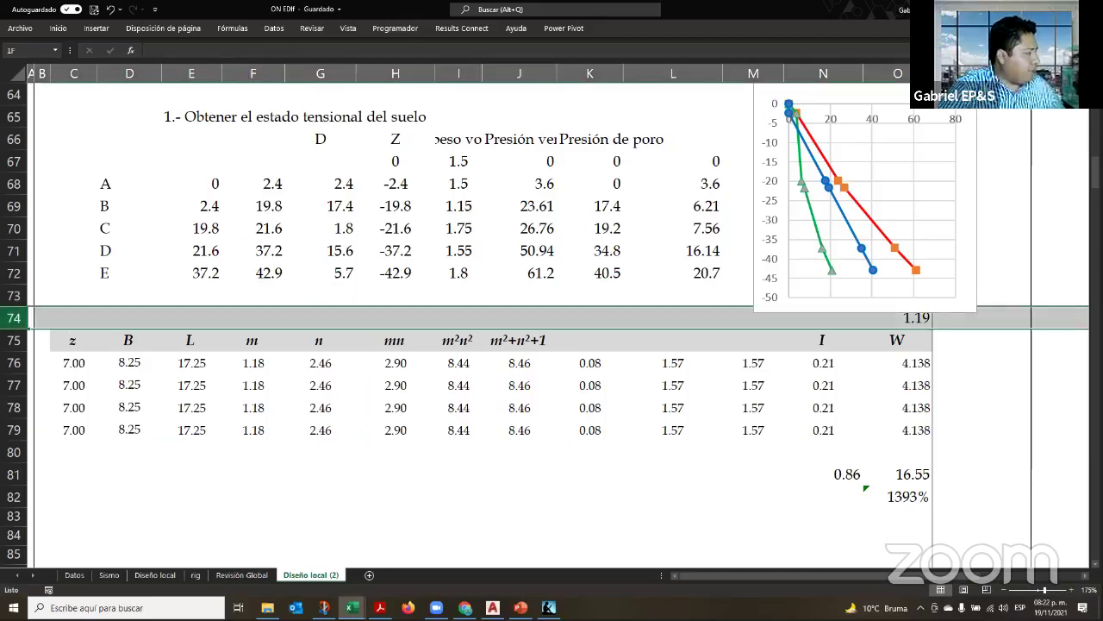
pyautogui.hotkey('ctrl', '+')
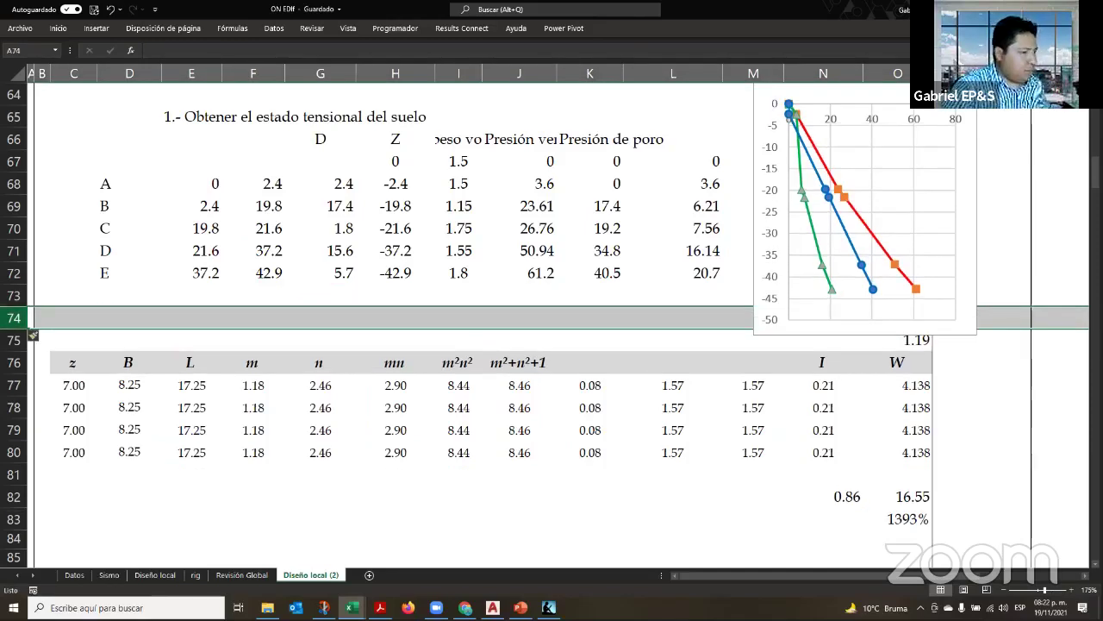
pyautogui.click(973, 333)
pyautogui.click(207, 315)
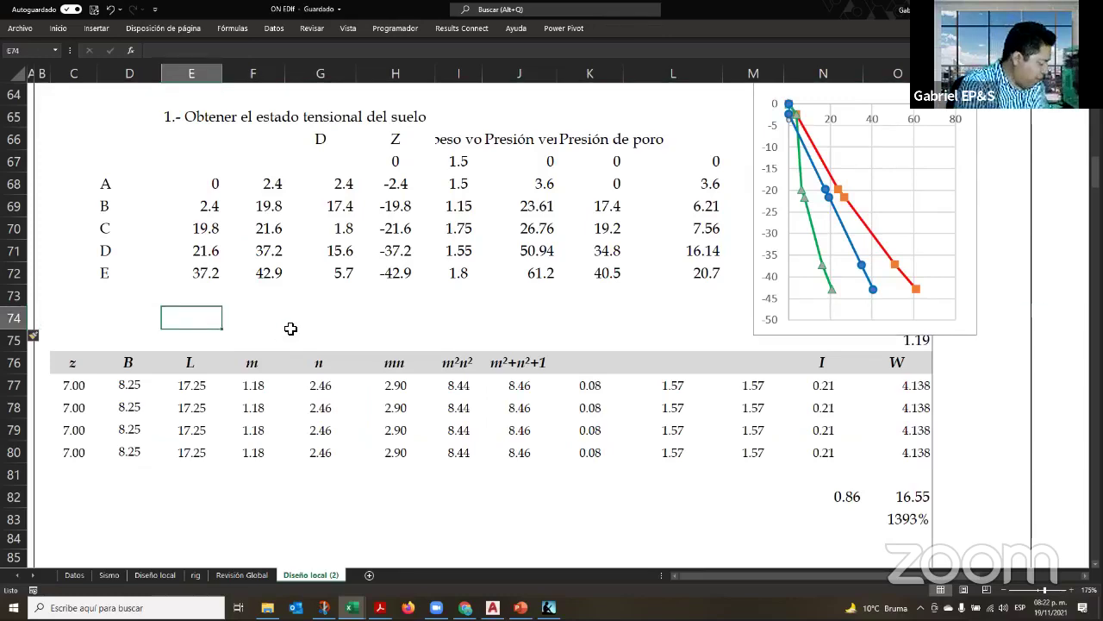
# Label E74 as "Z=" and calculate the depth to the middle of stratum B in F74 with the formula +G68+G69/2
pyautogui.write('Z=')
pyautogui.press('Tab')
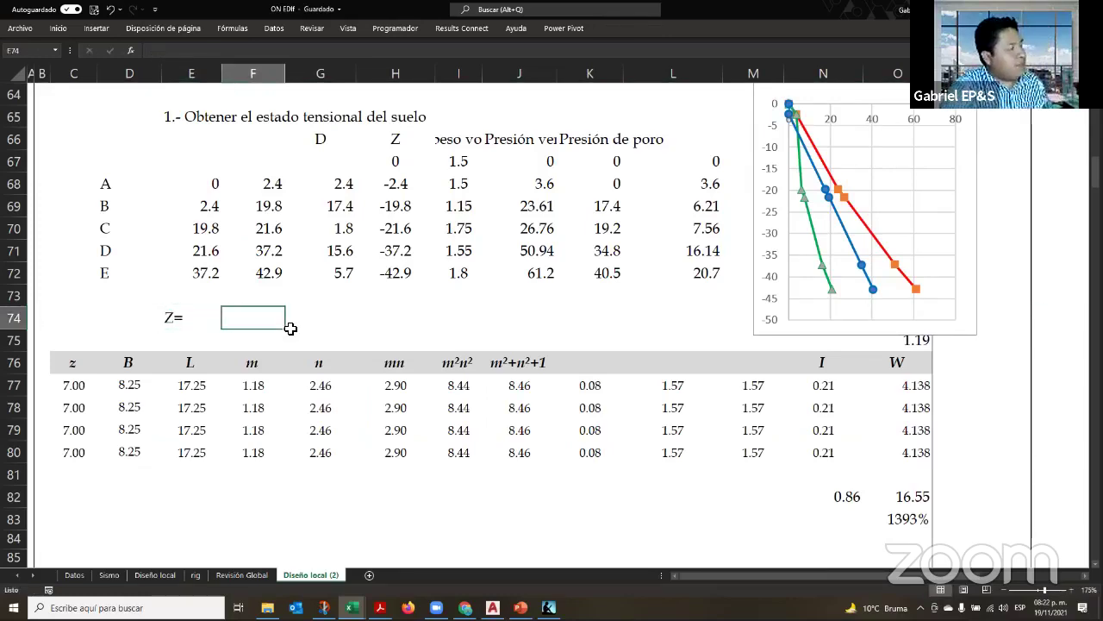
pyautogui.write('+')
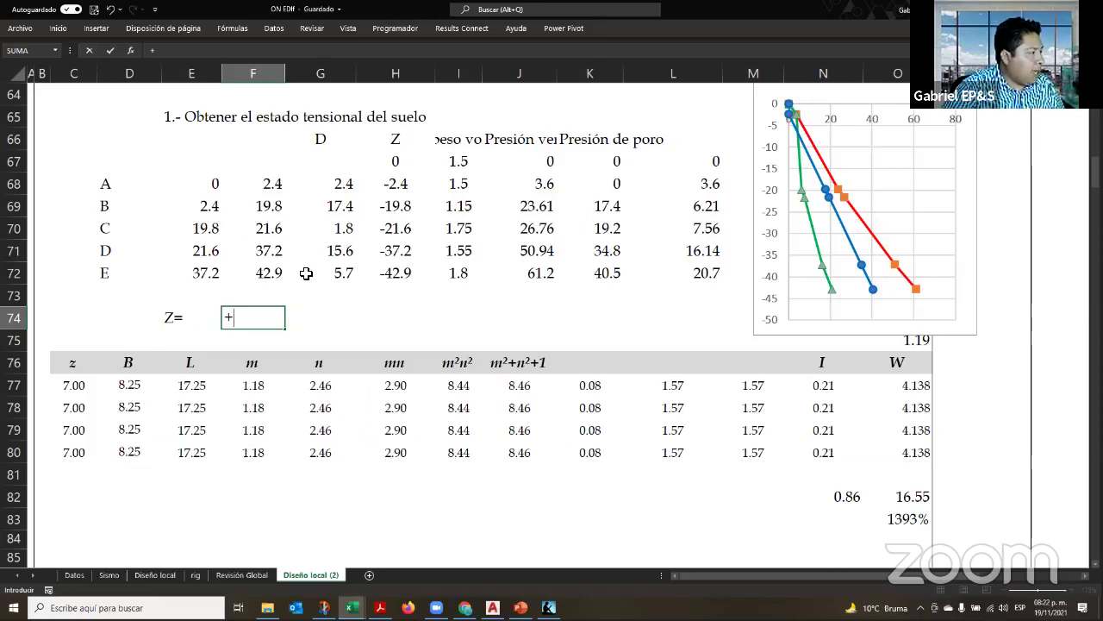
pyautogui.click(336, 186)
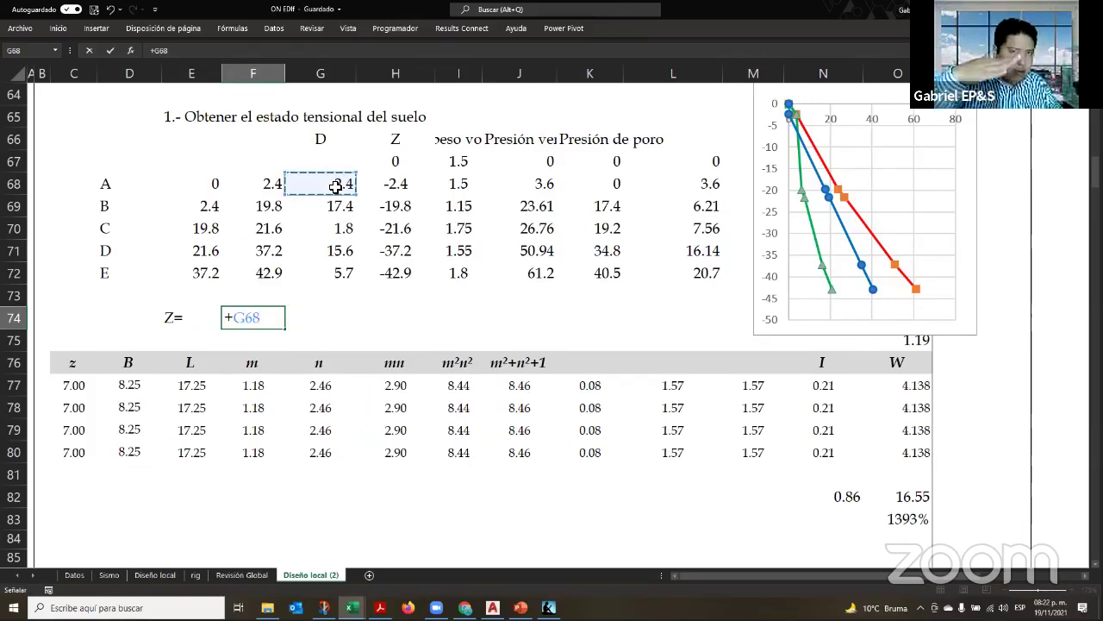
pyautogui.write('+')
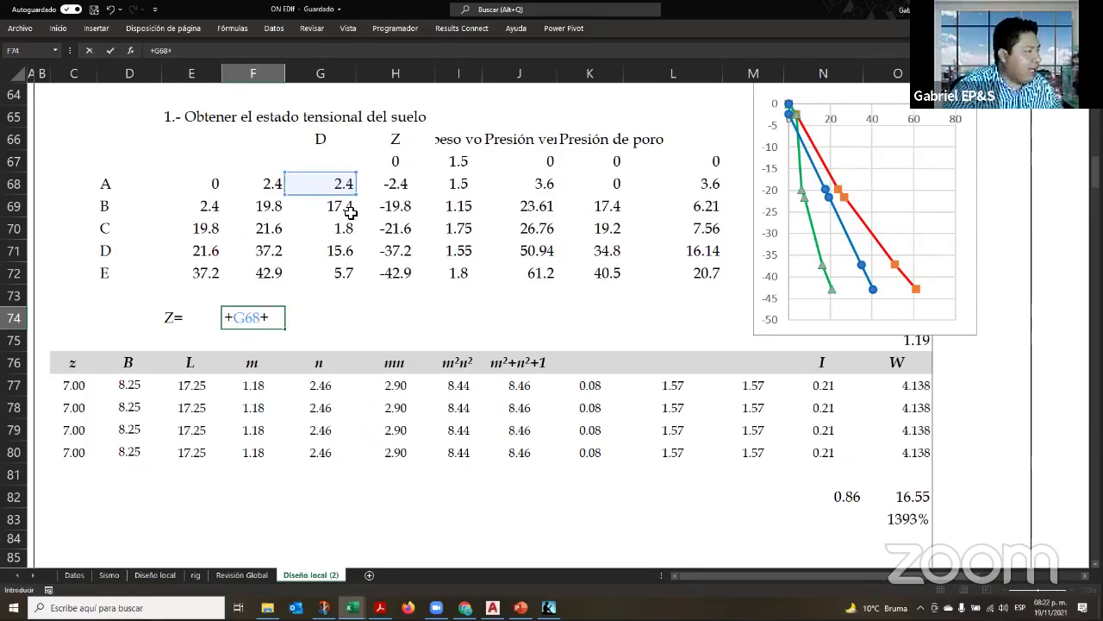
pyautogui.click(349, 210)
pyautogui.write('/2')
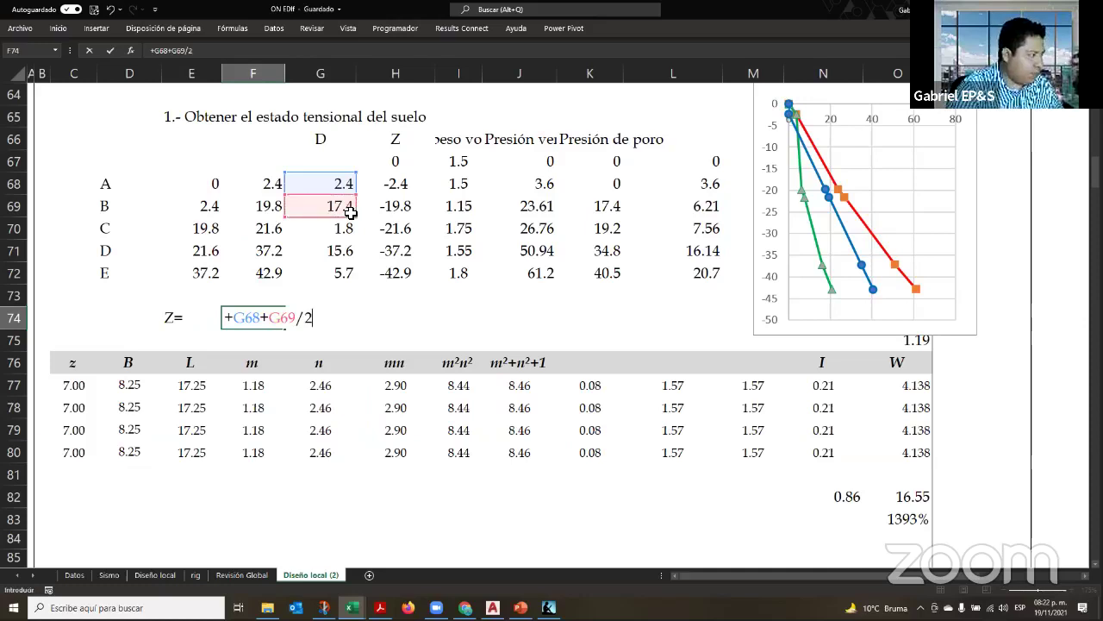
pyautogui.hotkey('ctrl', 'Return')
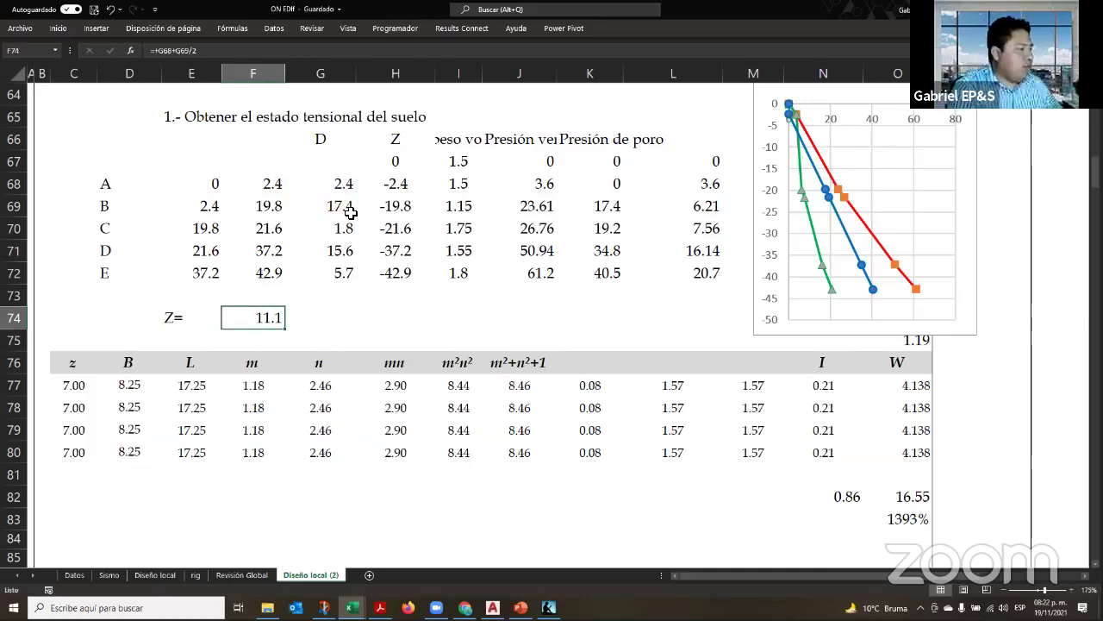
# Calculate the total stress at that depth in H74 with the formula +J68+F74*I69, and format it to two decimals
pyautogui.press('Right')
pyautogui.press('Right')
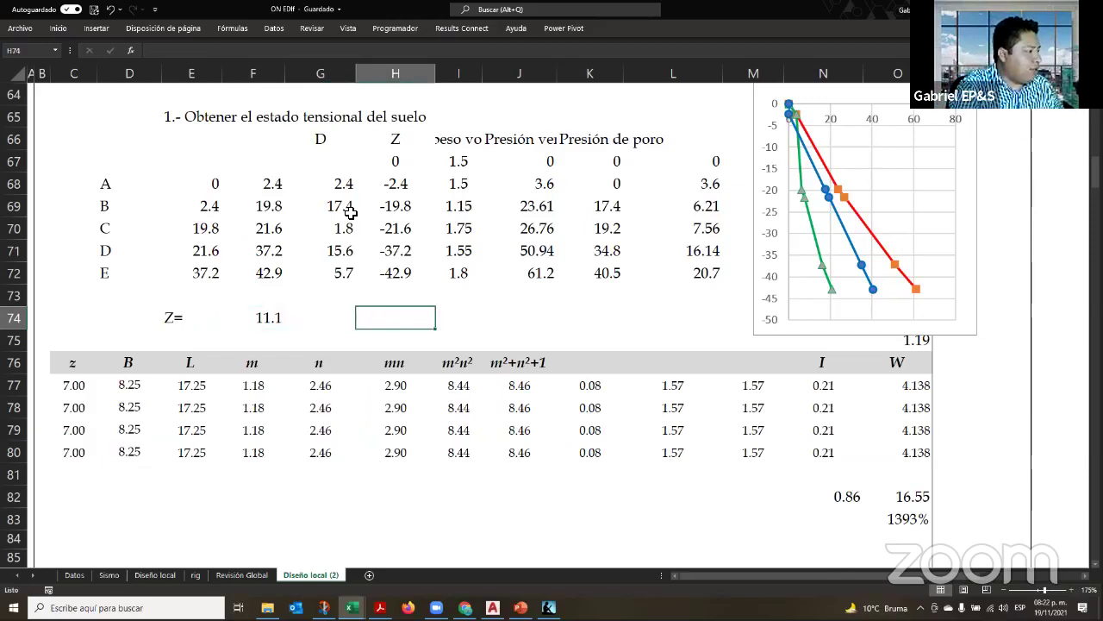
pyautogui.write('+')
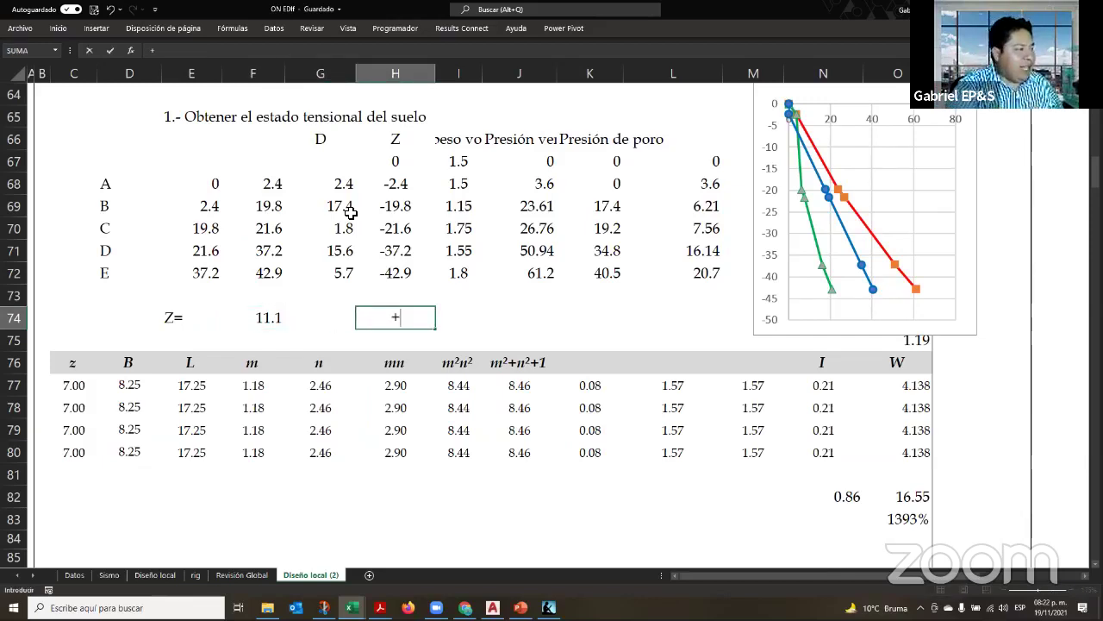
pyautogui.click(523, 189)
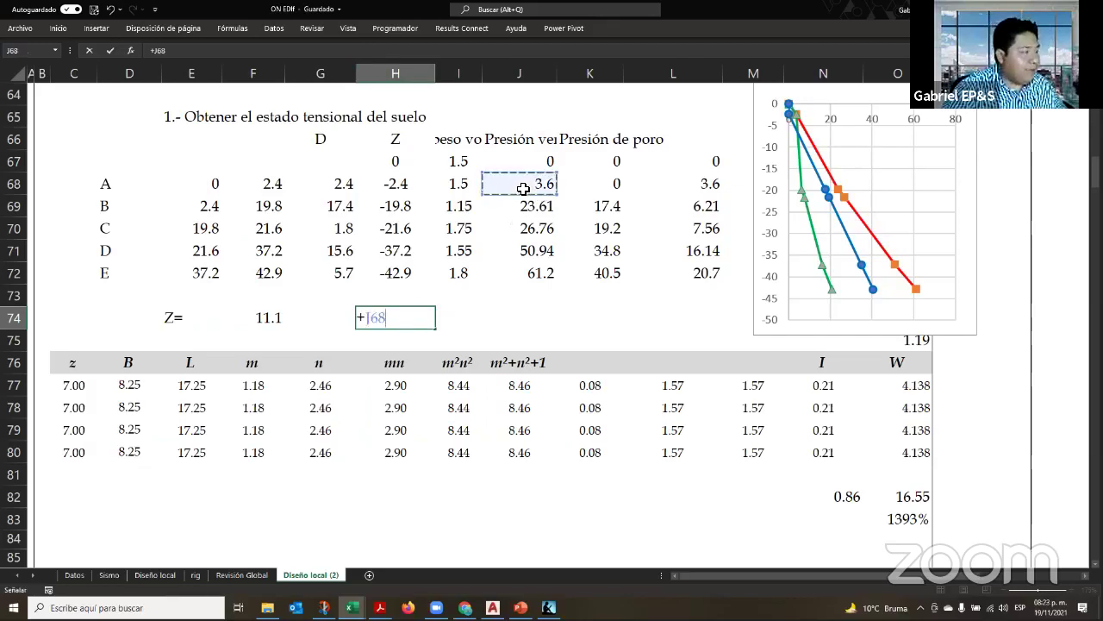
pyautogui.write('+')
pyautogui.press('Left')
pyautogui.press('Left')
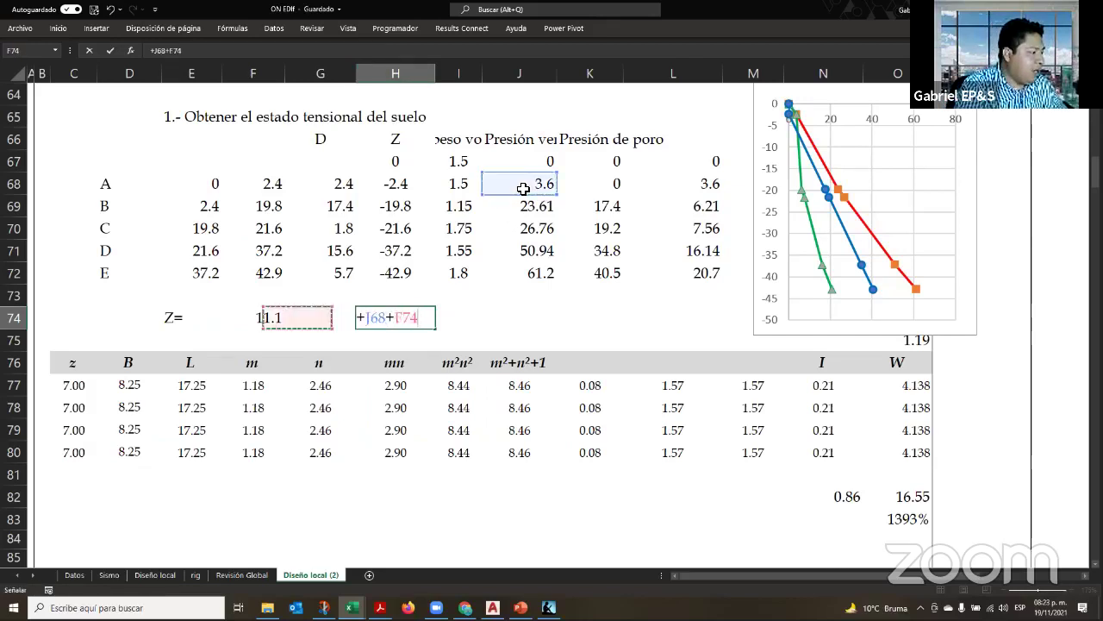
pyautogui.write('*')
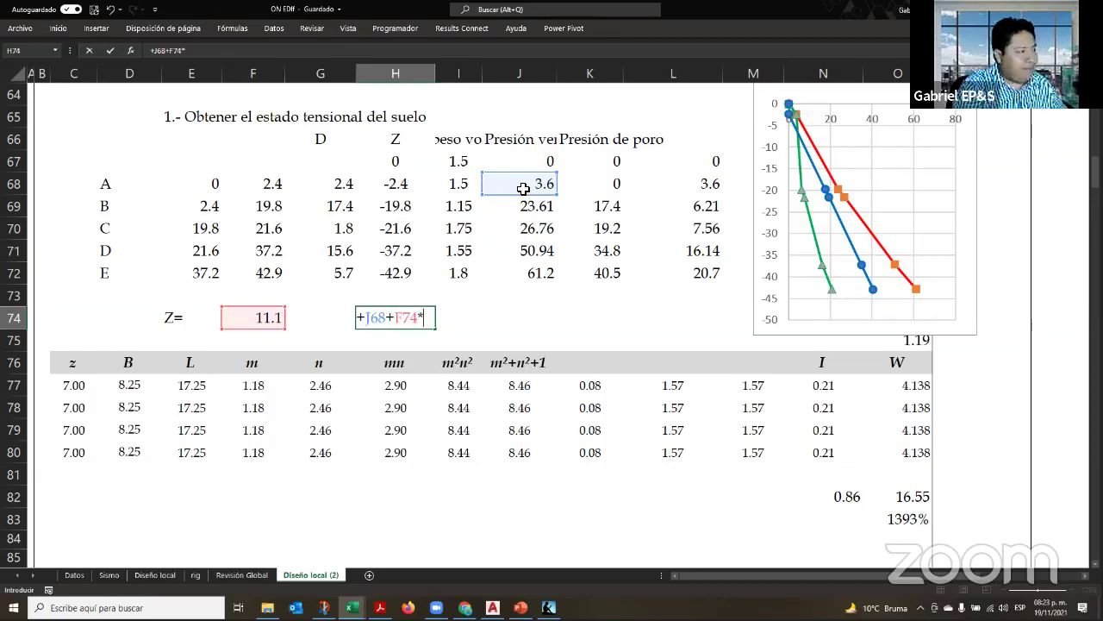
pyautogui.press('Up')
pyautogui.press('Up')
pyautogui.press('Up')
pyautogui.press('Up')
pyautogui.press('Up')
pyautogui.press('Right')
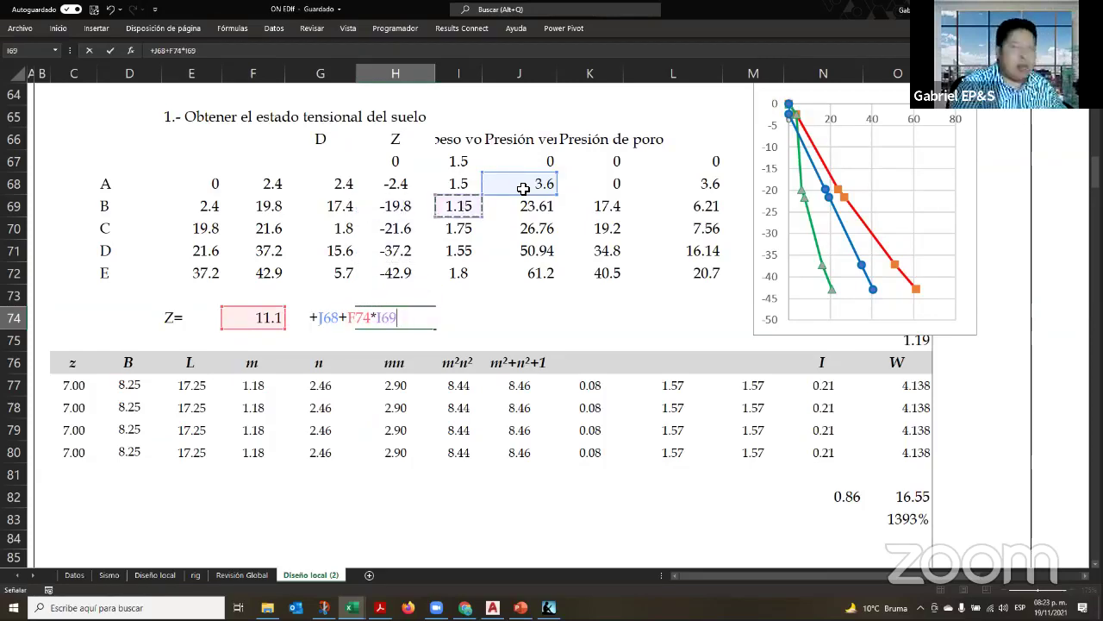
pyautogui.press('Return')
pyautogui.press('Up')
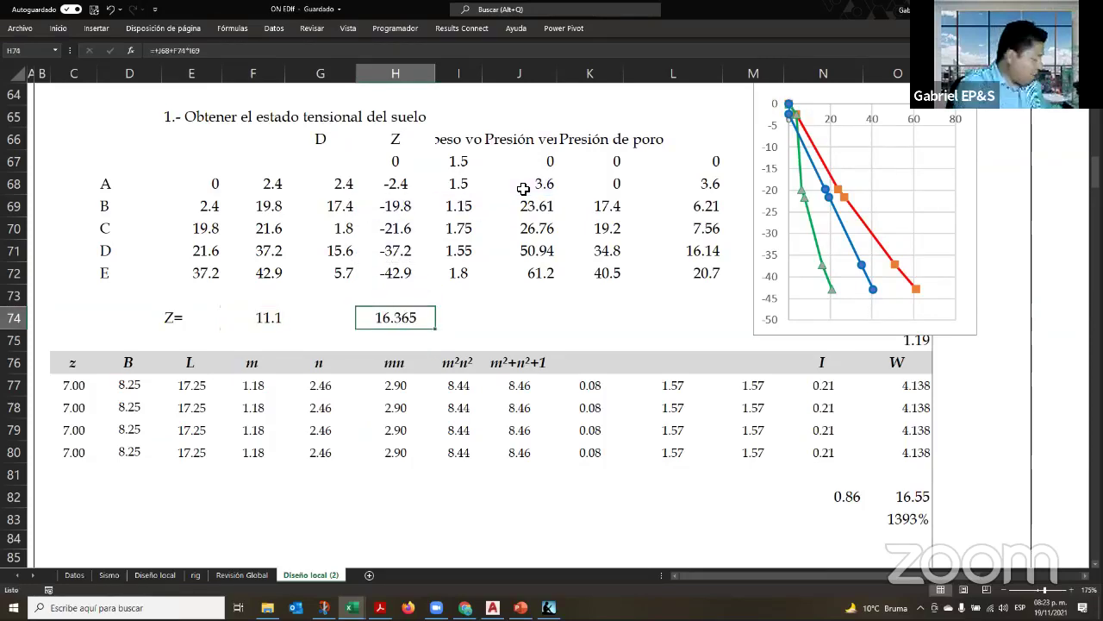
pyautogui.hotkey('ctrl', 'shift', '1')
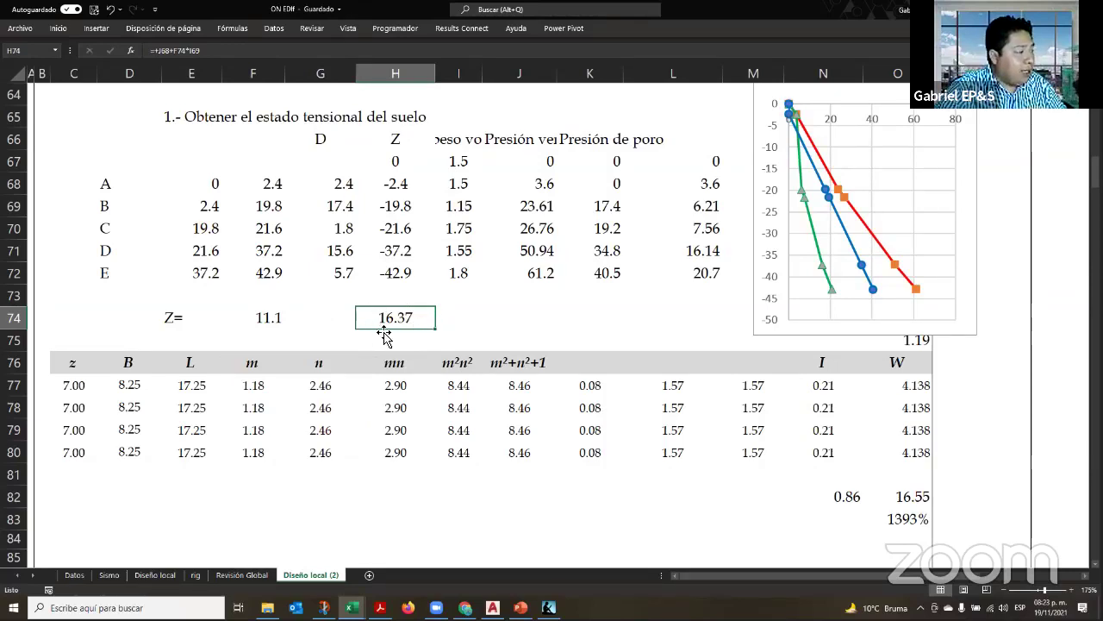
# Enter the headings "Esf total", "Poro" and "Efec" in H73:J73
pyautogui.press('Up')
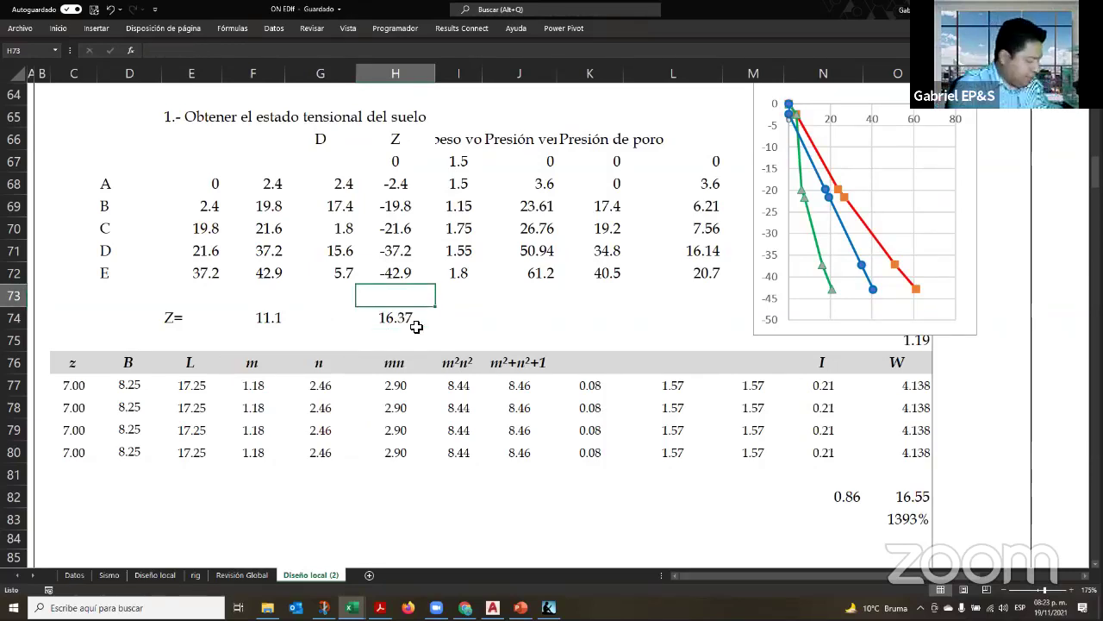
pyautogui.write('Es')
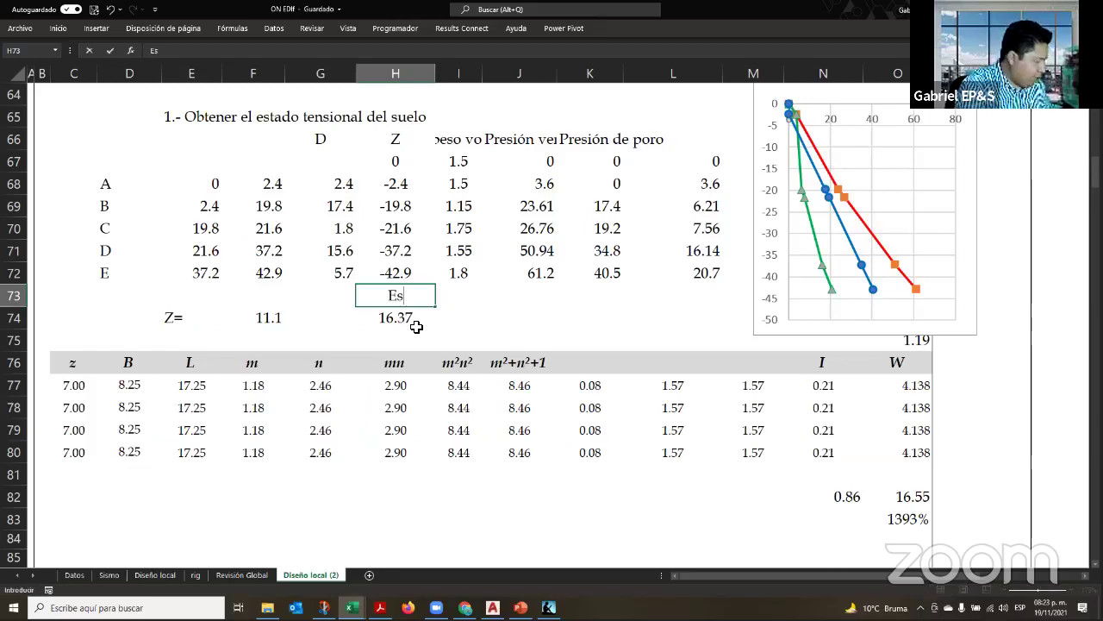
pyautogui.write('f total')
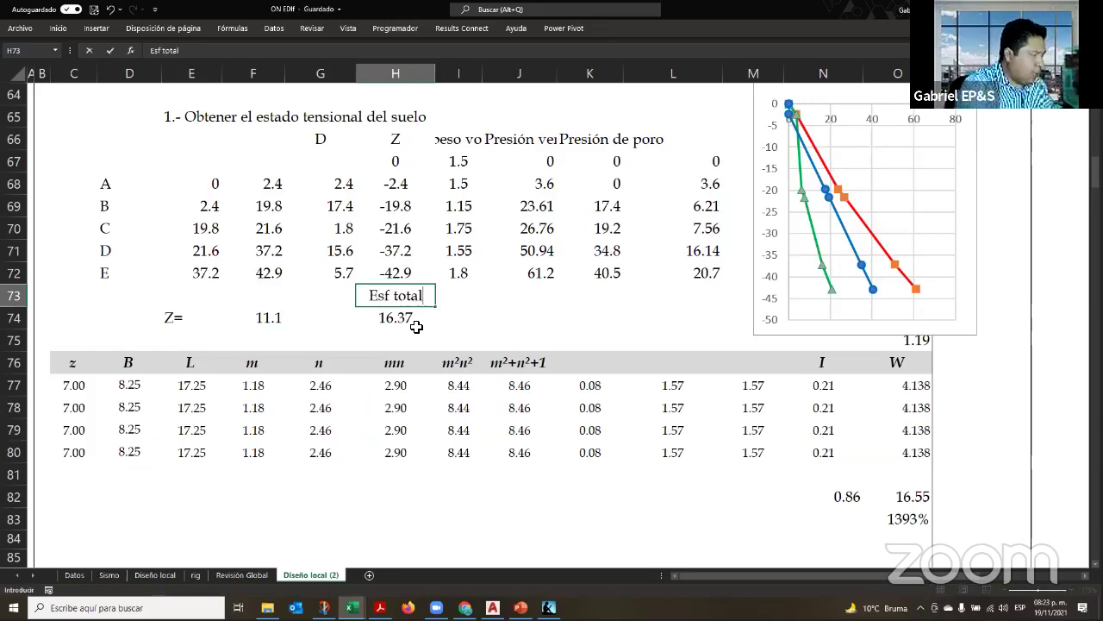
pyautogui.press('Tab')
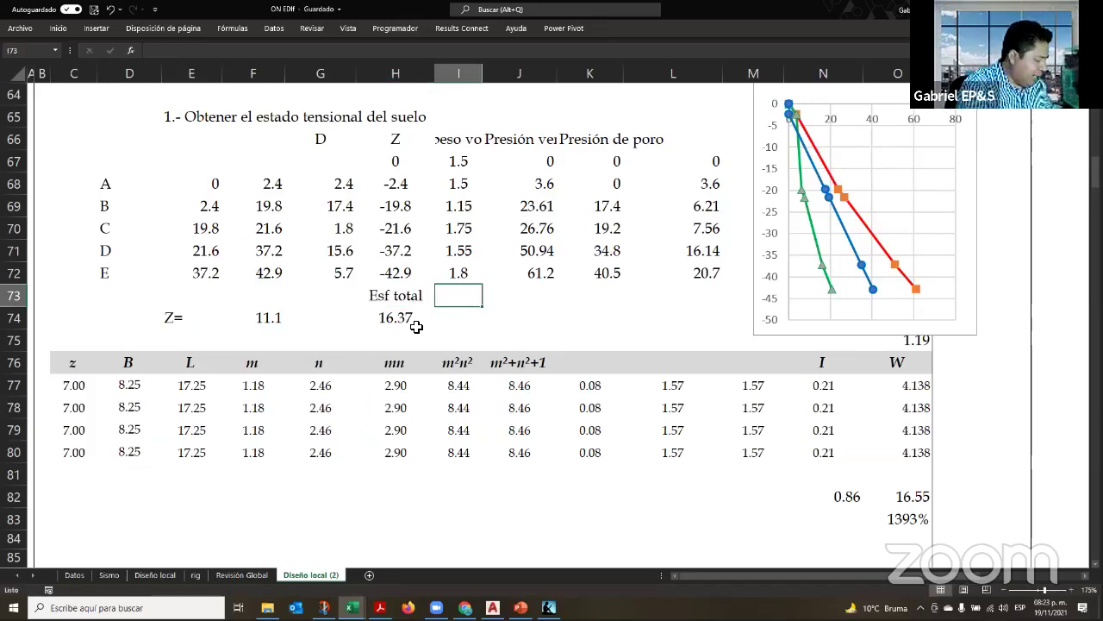
pyautogui.write('Poro')
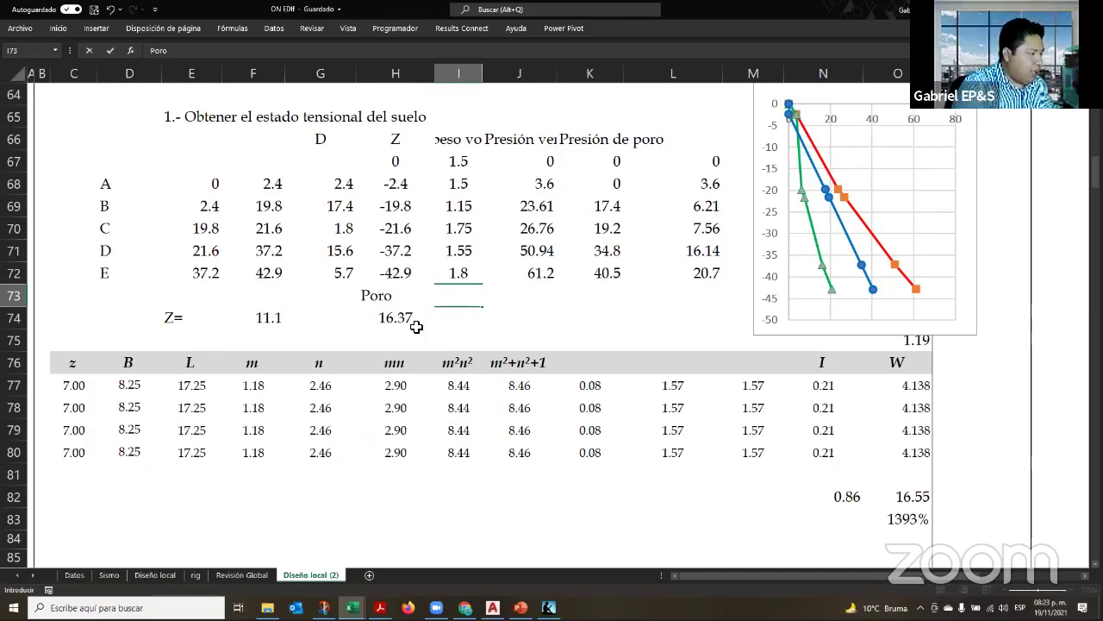
pyautogui.press('Tab')
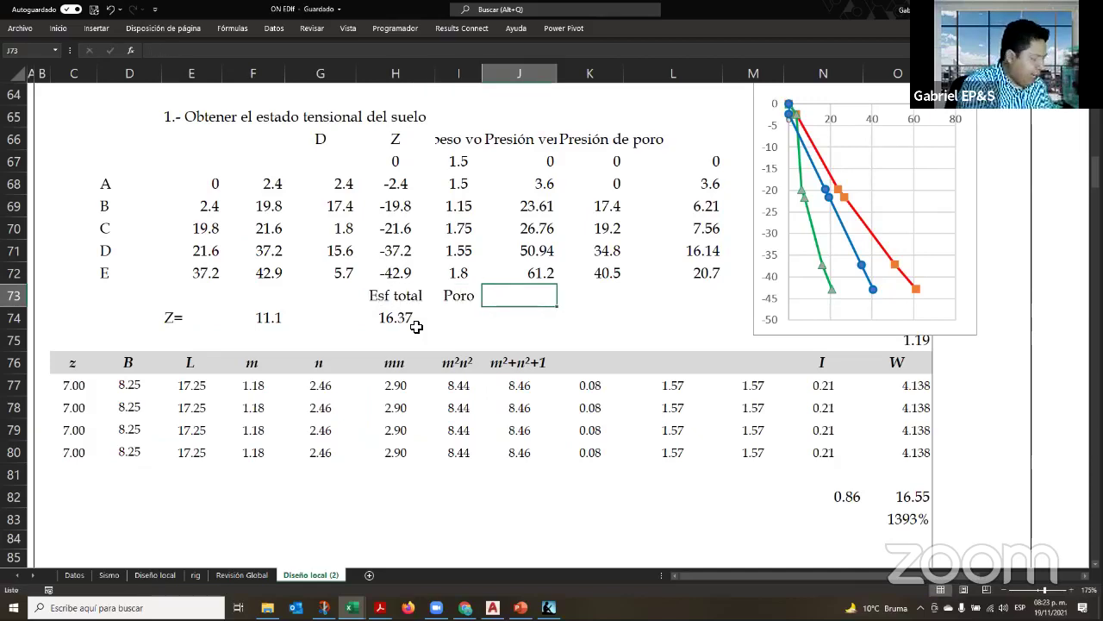
pyautogui.write('Efec')
pyautogui.press('Return')
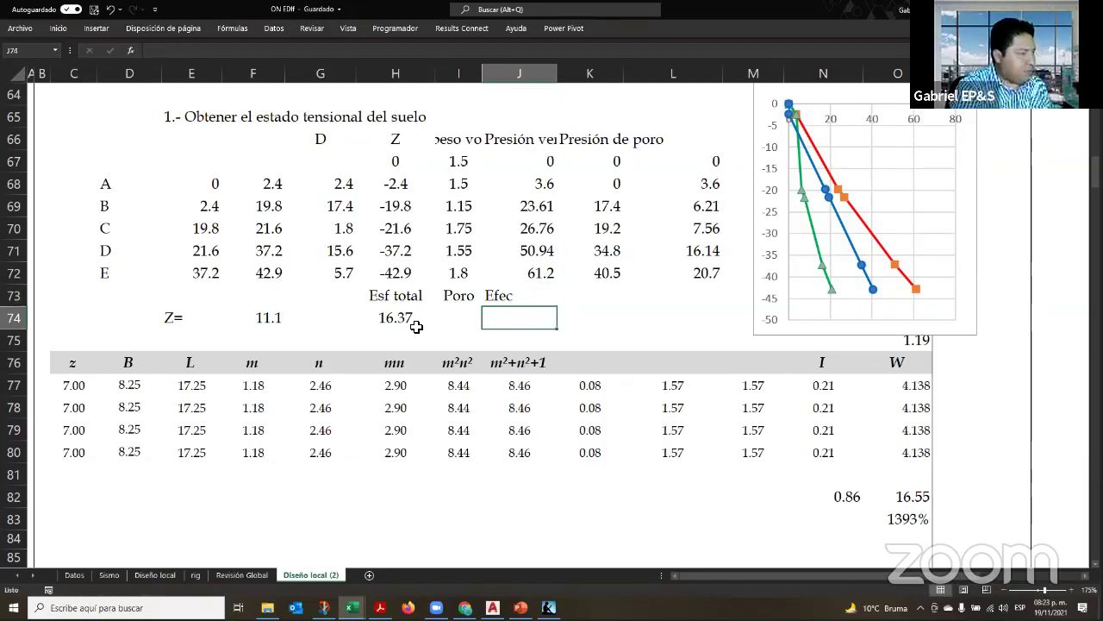
# Set the pore pressure in I74, under Poro, equal to the depth in F74
pyautogui.press('Left')
pyautogui.click(416, 326)
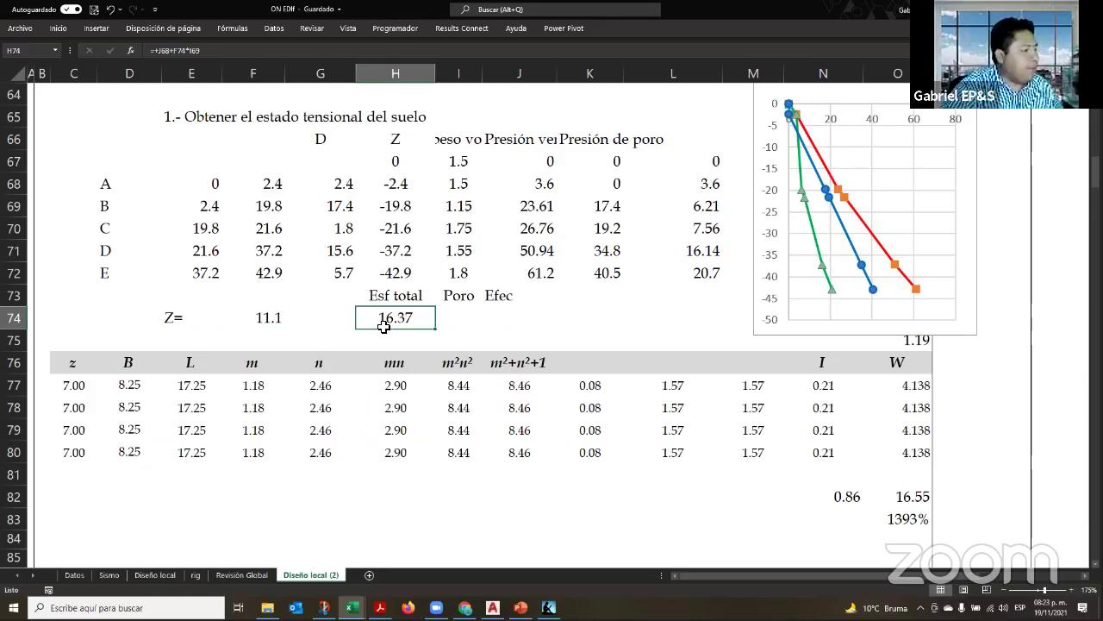
pyautogui.click(457, 321)
pyautogui.write('+')
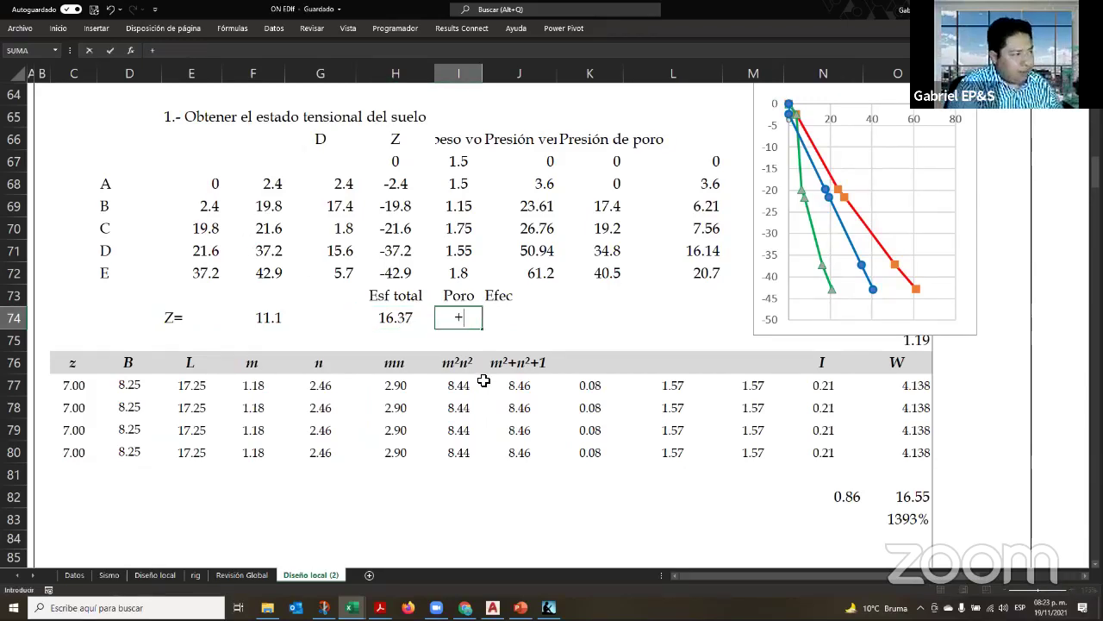
pyautogui.click(265, 317)
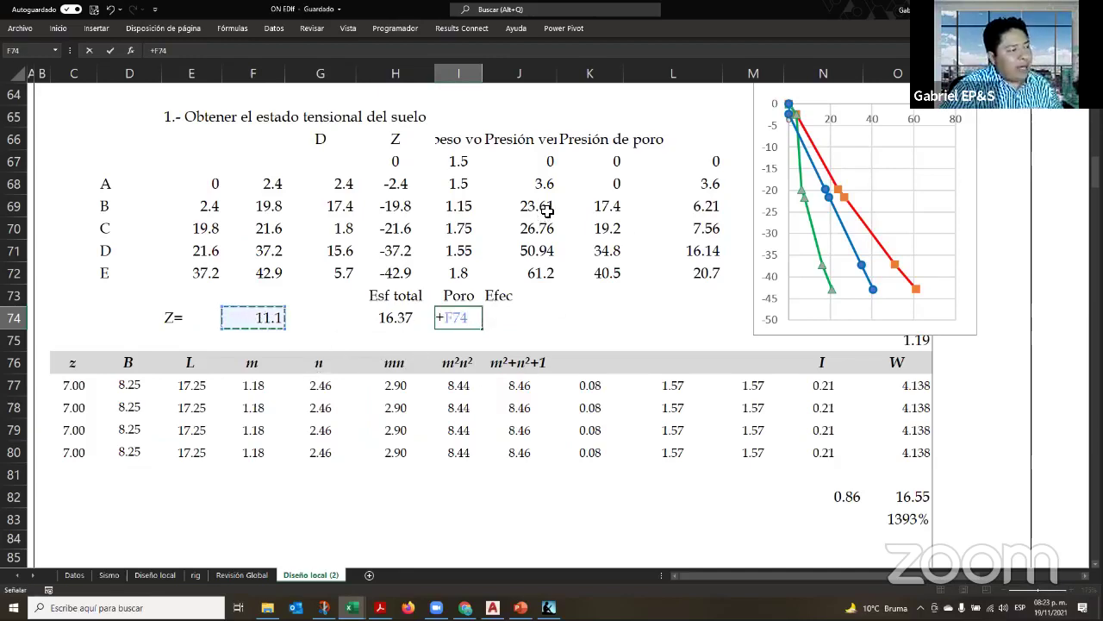
pyautogui.press('Return')
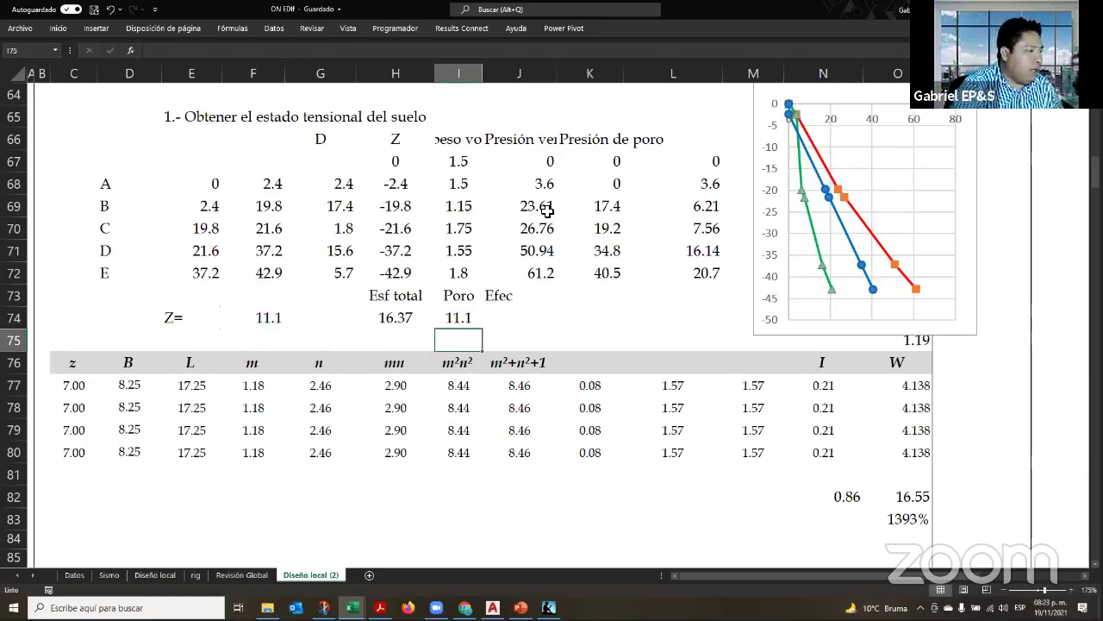
# Calculate the effective stress in J74 as total stress minus pore pressure, with the formula +H74-I74
pyautogui.press('Up')
pyautogui.press('Right')
pyautogui.write('+')
pyautogui.press('Left')
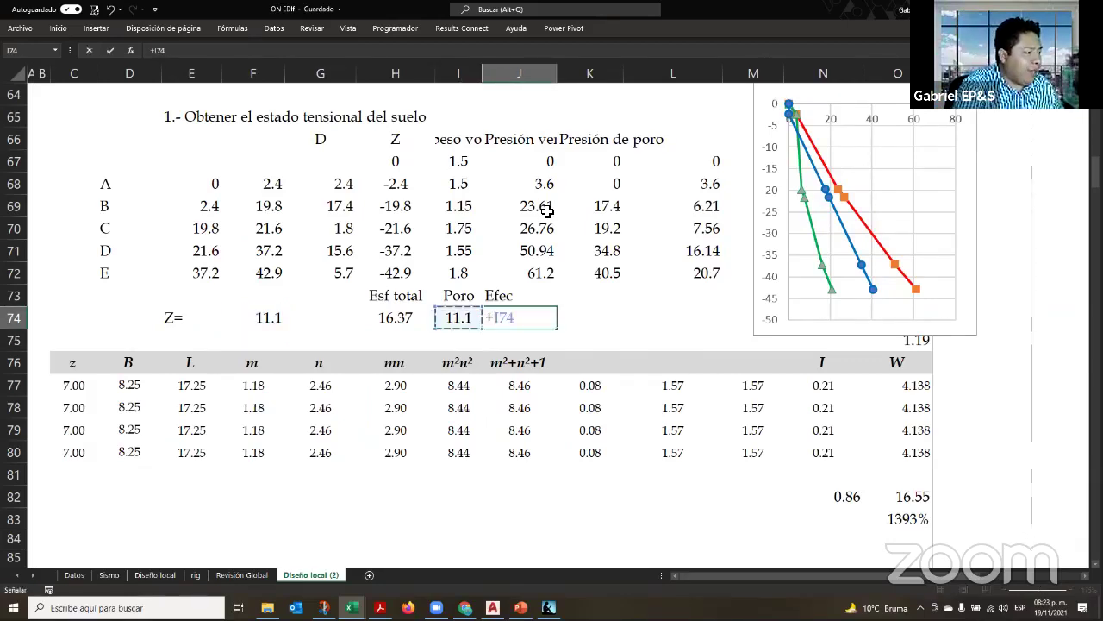
pyautogui.press('Left')
pyautogui.write('-')
pyautogui.press('Left')
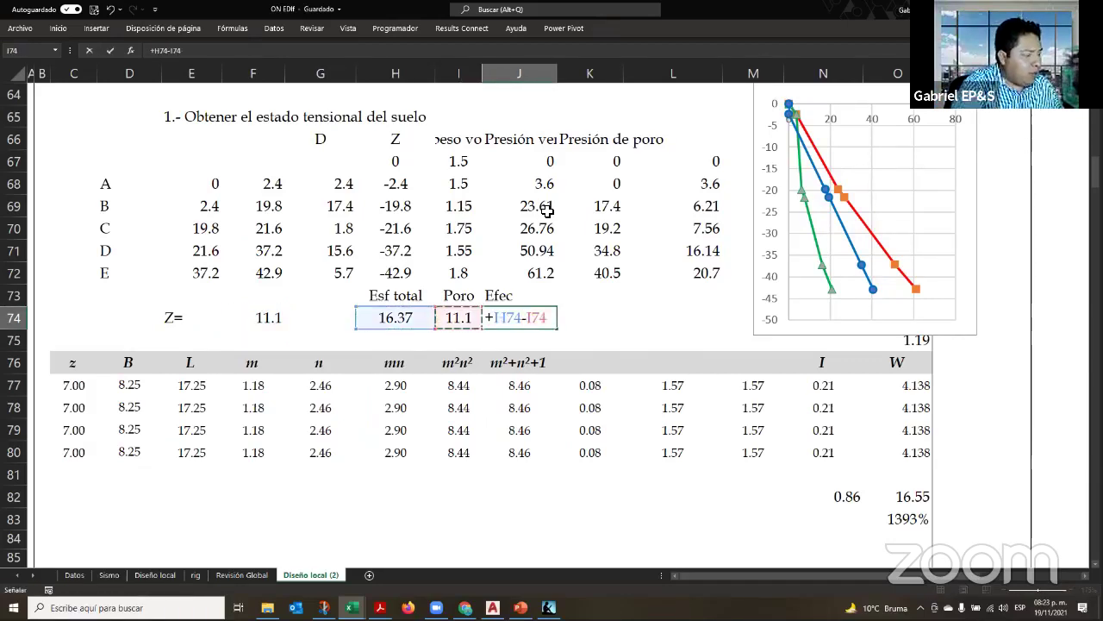
pyautogui.press('Return')
pyautogui.press('Up')
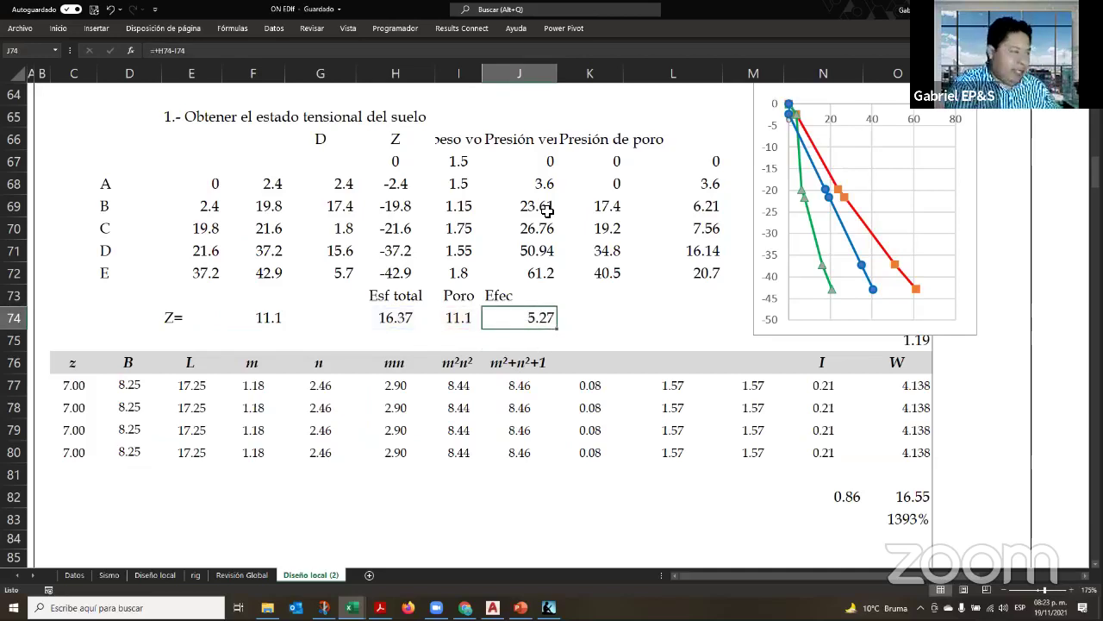
# Link the first z value of the stress influence table, C77, to the calculated depth in F74
pyautogui.press('Down')
pyautogui.press('Down')
pyautogui.press('Down')
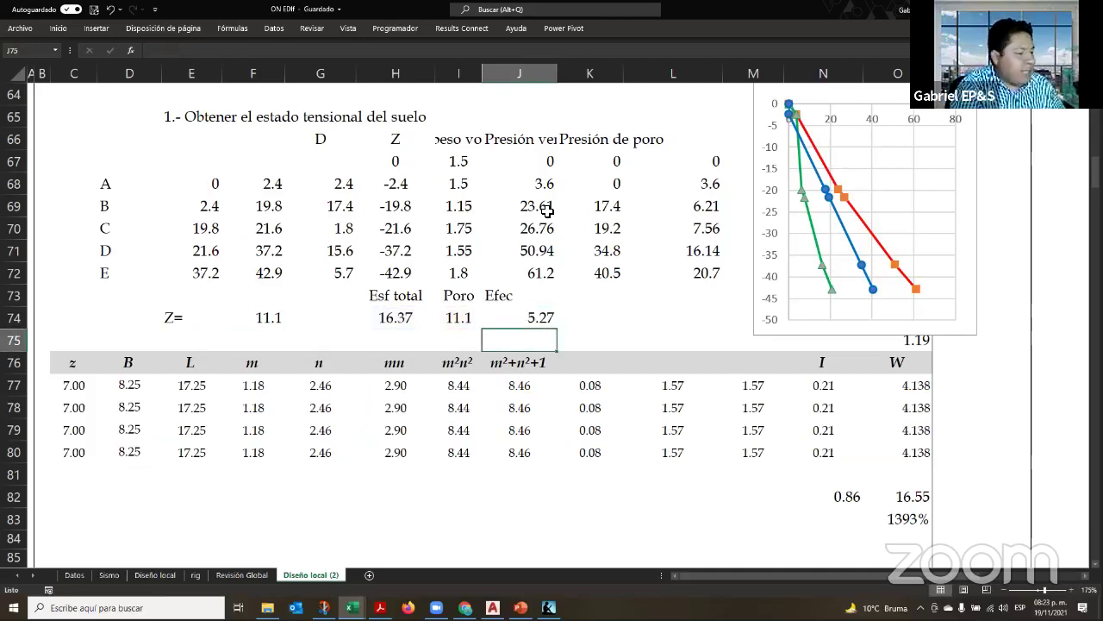
pyautogui.press('Left')
pyautogui.press('Left')
pyautogui.press('Left')
pyautogui.press('Left')
pyautogui.press('Left')
pyautogui.press('Left')
pyautogui.press('Left')
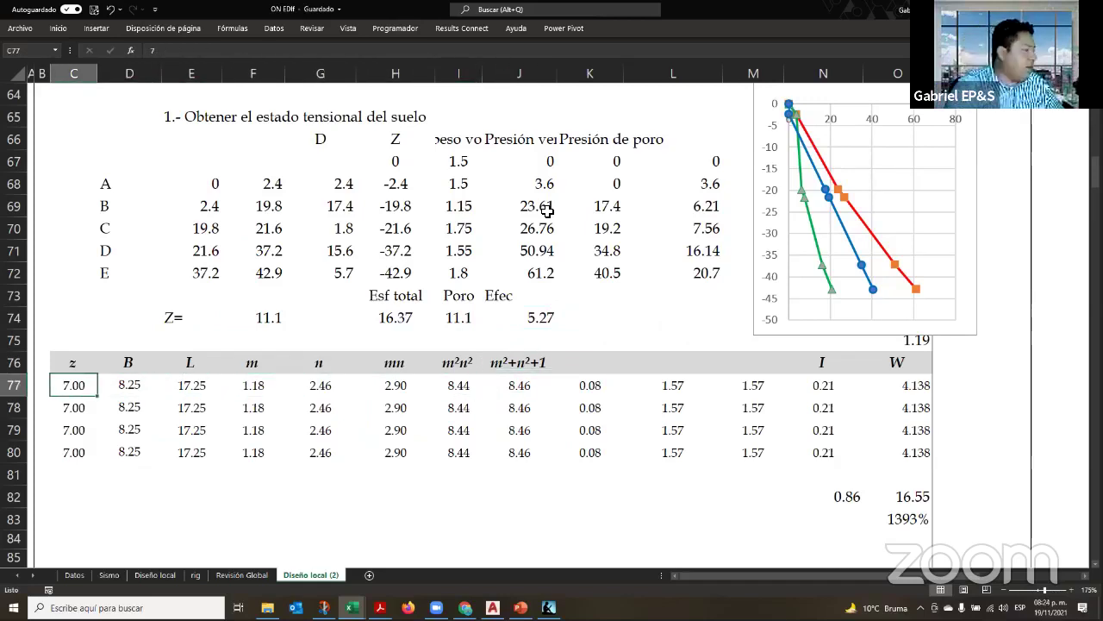
pyautogui.write('+')
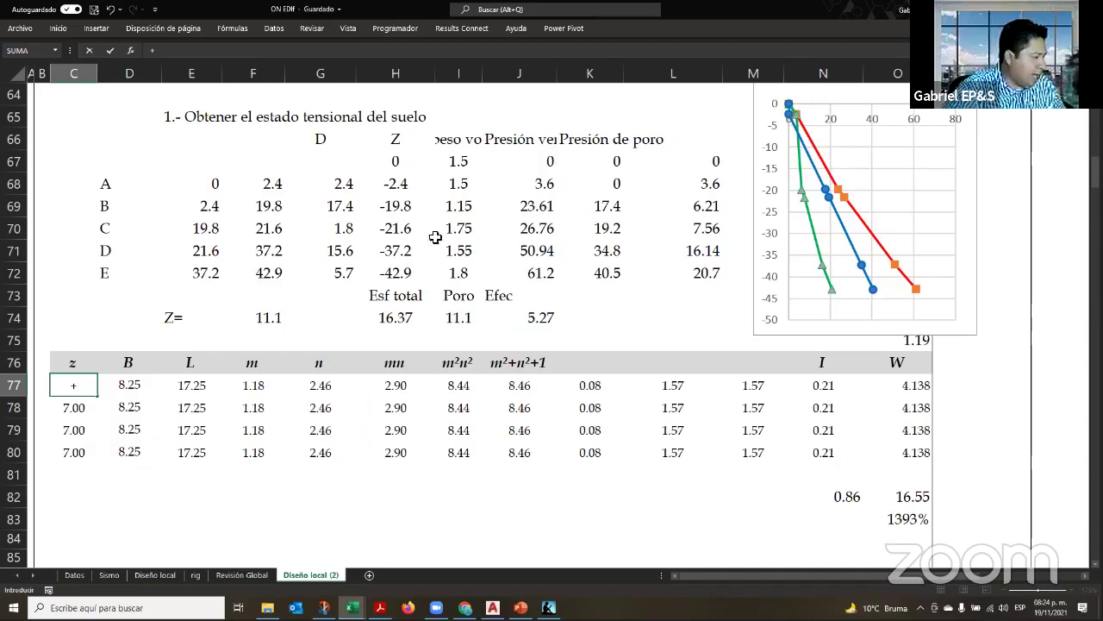
pyautogui.click(269, 319)
pyautogui.press('Return')
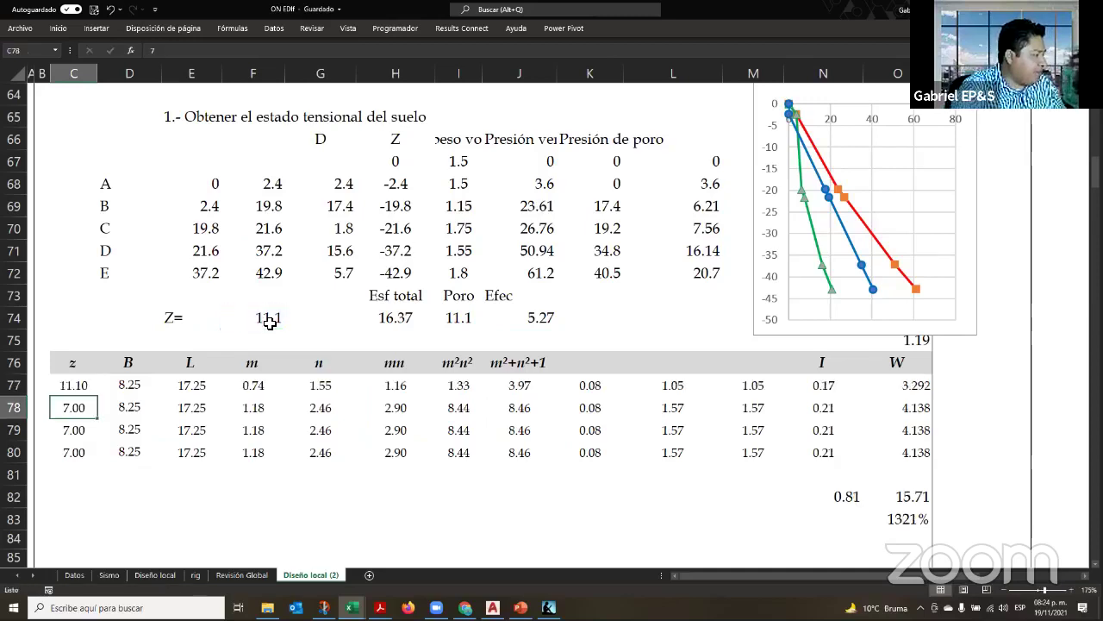
# Set each remaining z value in C78:C80 equal to the cell directly above it
pyautogui.write('+')
pyautogui.press('Up')
pyautogui.press('Return')
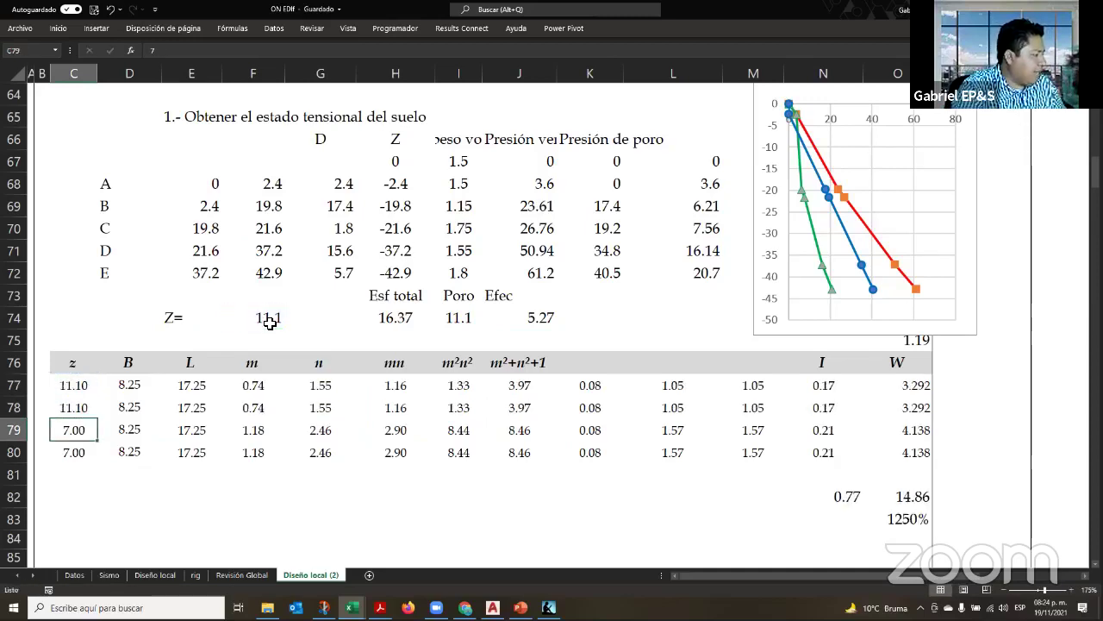
pyautogui.write('+')
pyautogui.press('Up')
pyautogui.press('Return')
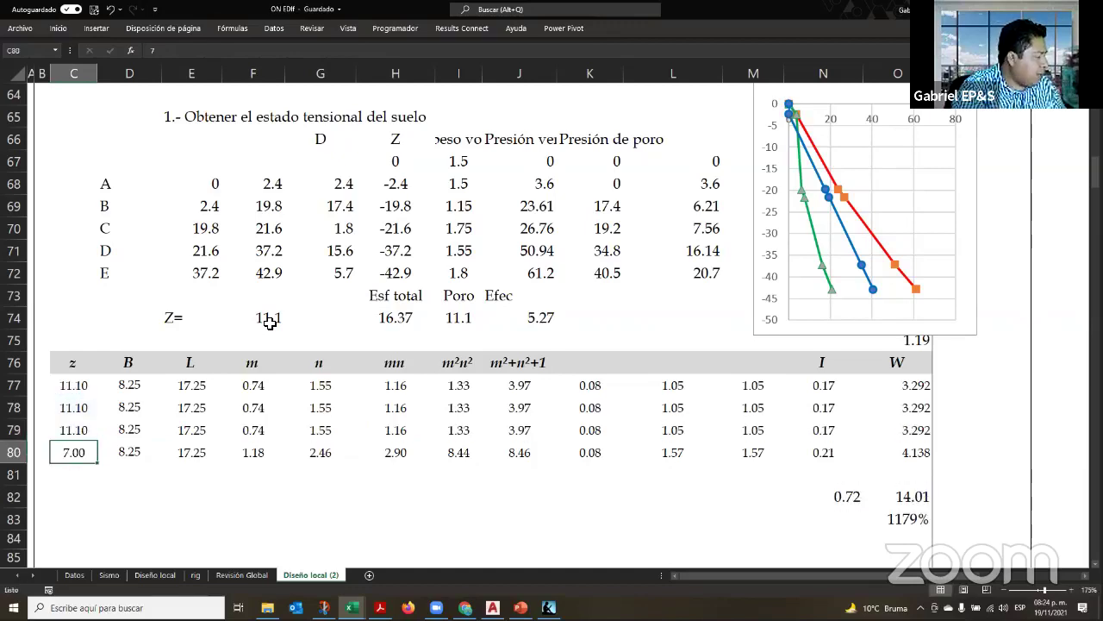
pyautogui.write('+')
pyautogui.press('Up')
pyautogui.press('Return')
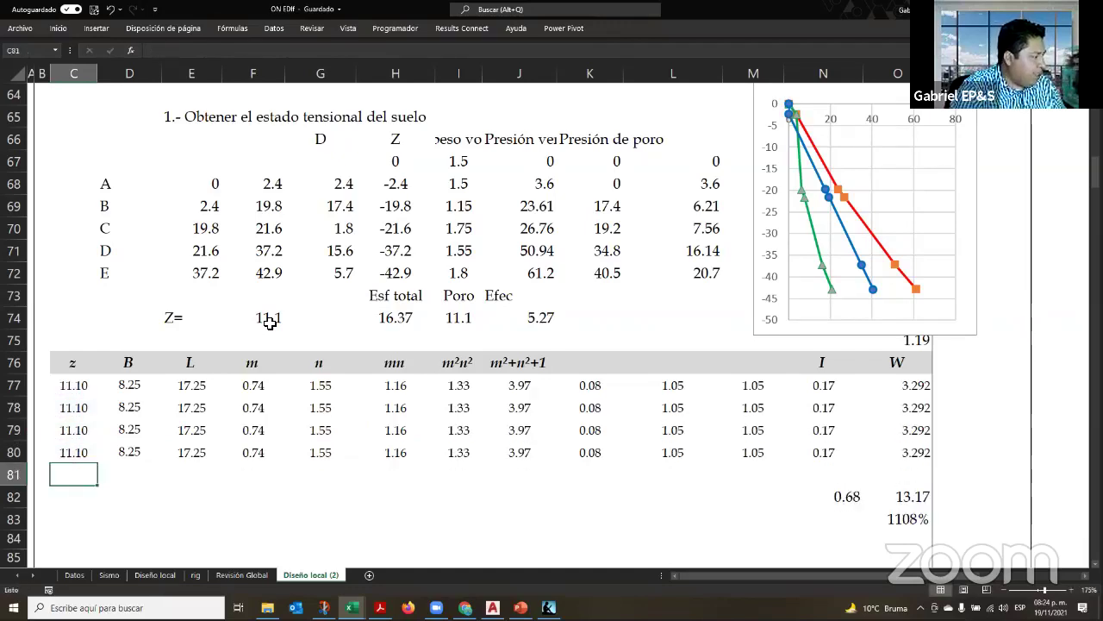
# Clear the percentage formula in O83, below the W total of the consolidation influence table
pyautogui.press('Up')
pyautogui.press('Right')
pyautogui.press('Right')
pyautogui.press('Right')
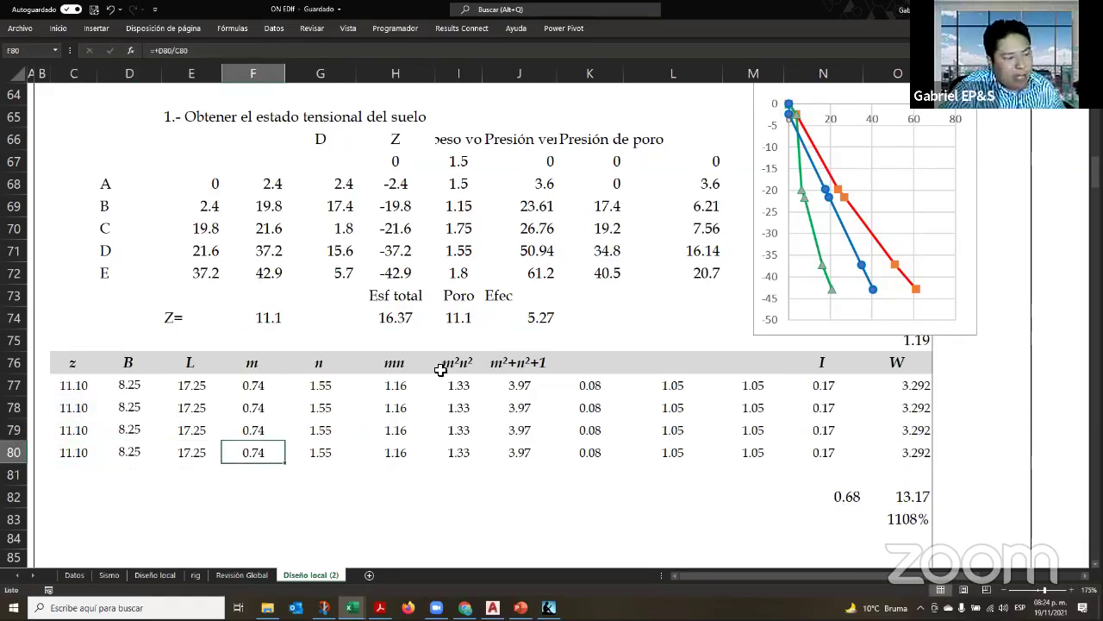
pyautogui.click(915, 518)
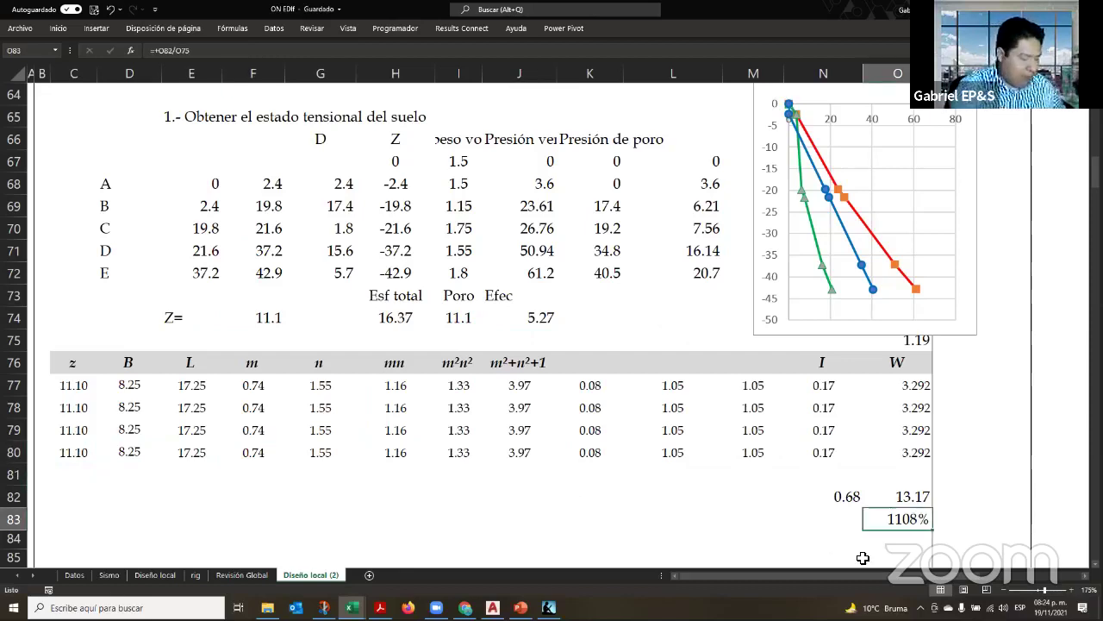
pyautogui.press('Up')
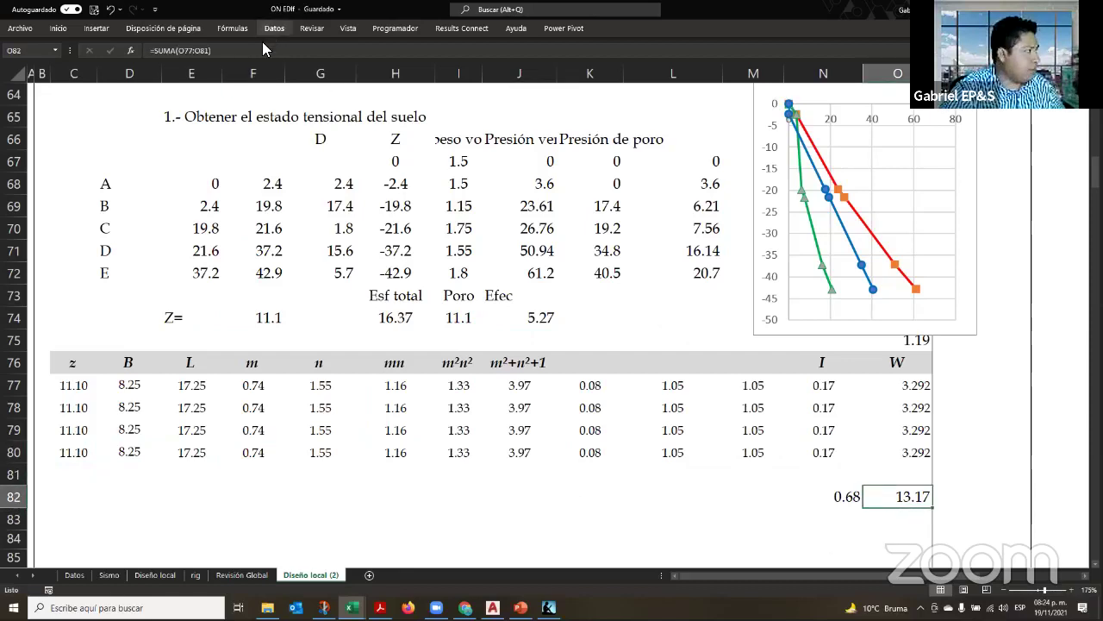
# Repoint the W formula in O77 to the stress in O75, making it =+N77*$O$75
pyautogui.press('F2')
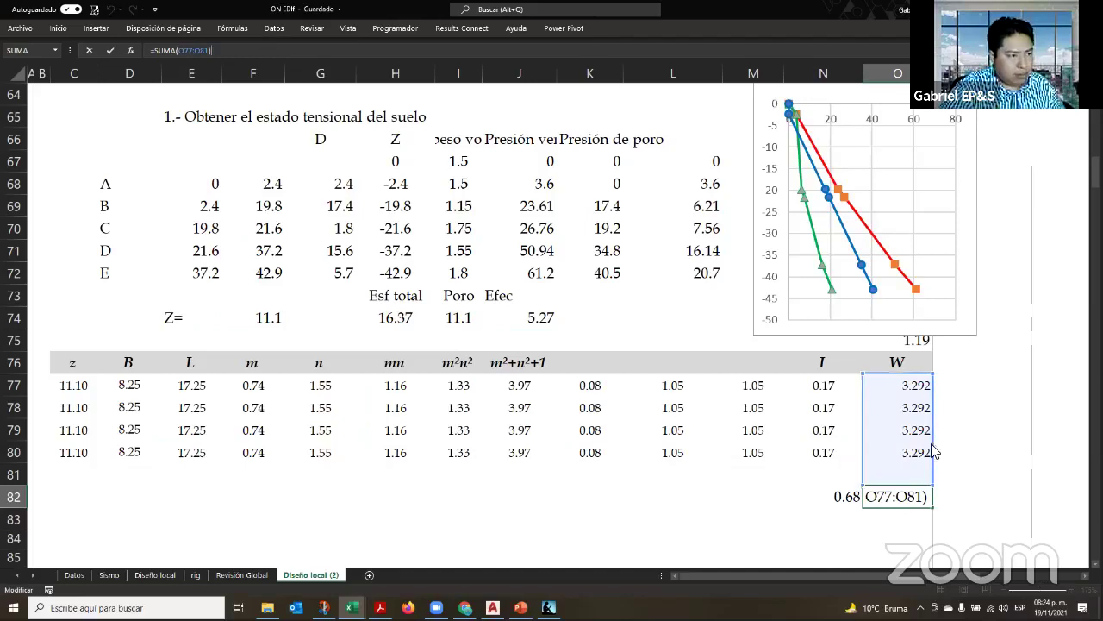
pyautogui.click(905, 386)
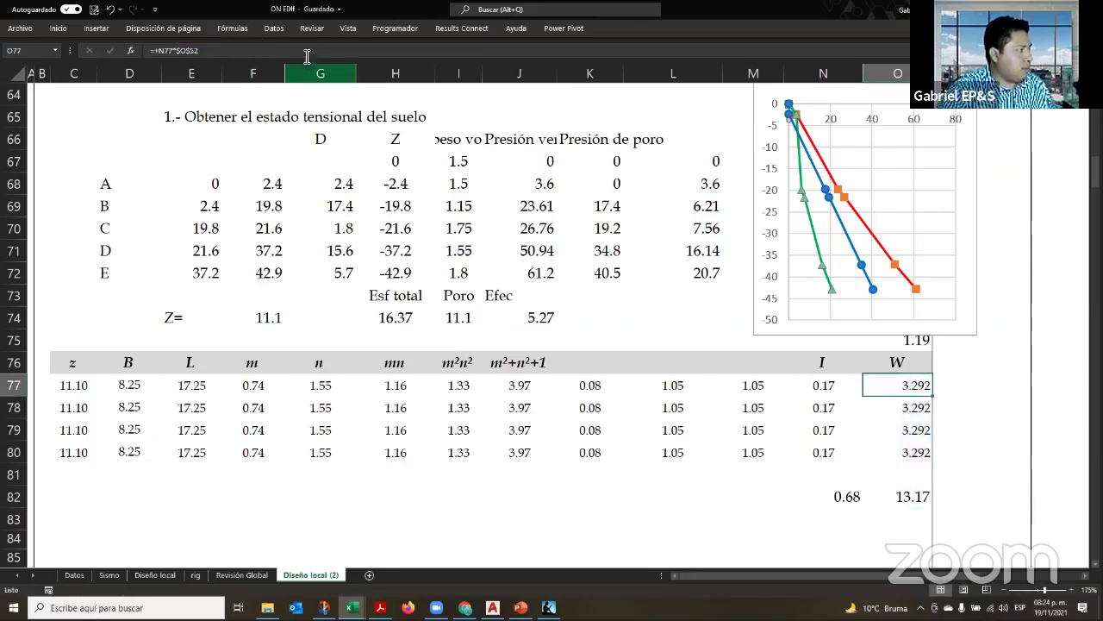
pyautogui.press('F2')
pyautogui.scroll(6, 723, 347)
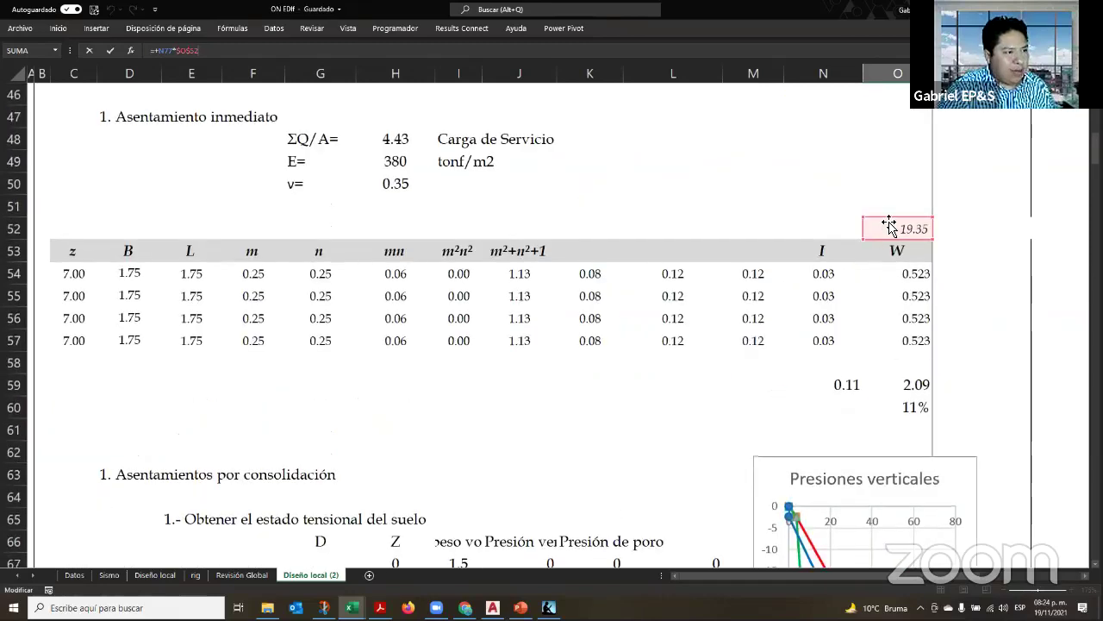
pyautogui.moveTo(888, 223); pyautogui.dragTo(867, 514)
pyautogui.scroll(-5, 866, 514)
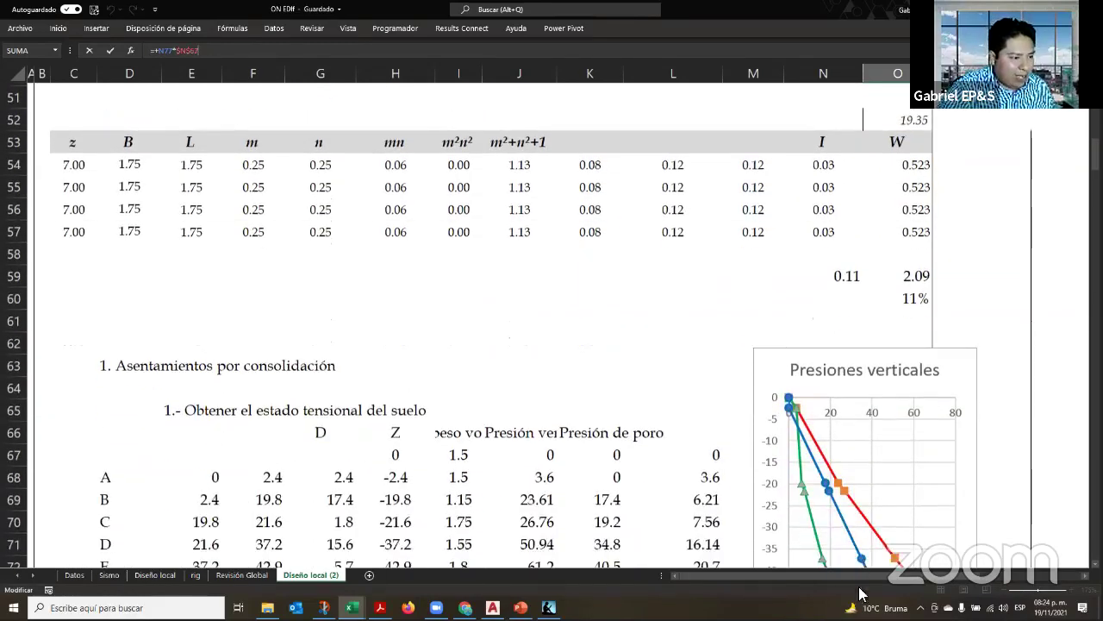
pyautogui.moveTo(912, 413); pyautogui.dragTo(913, 414)
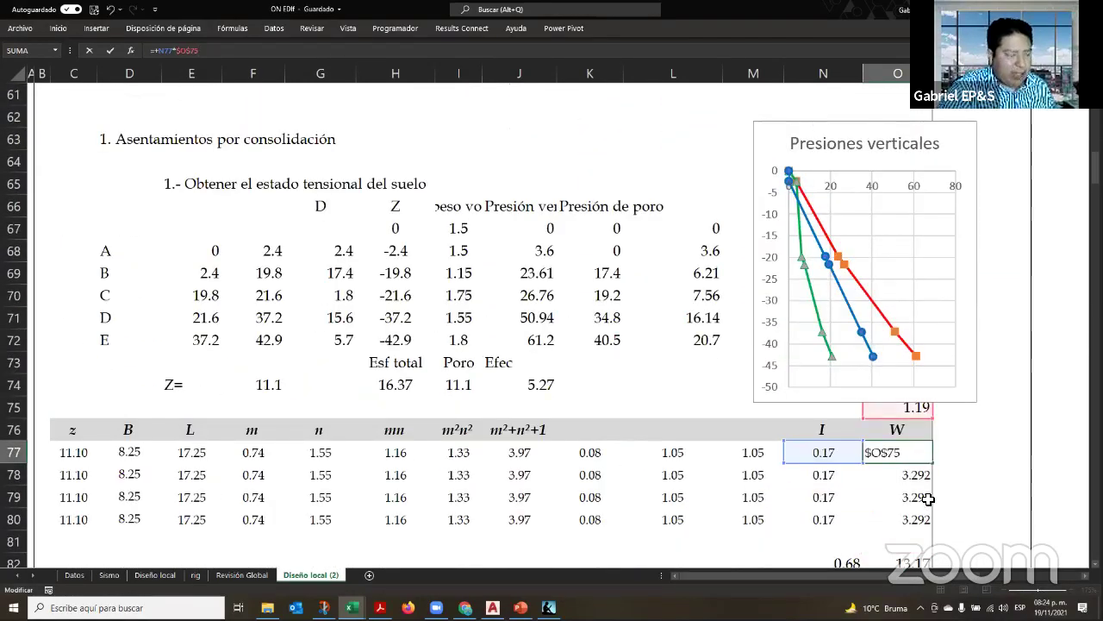
pyautogui.press('Return')
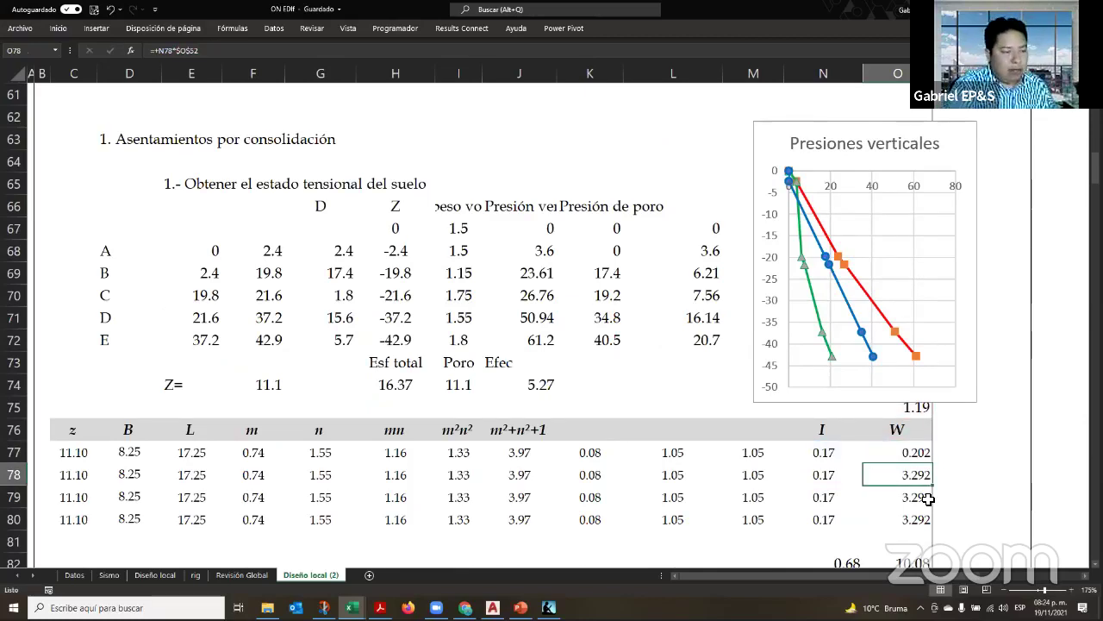
# Change the W formula in O78 to reference the same stress cell, making it =+N78*$O$75
pyautogui.click(314, 50)
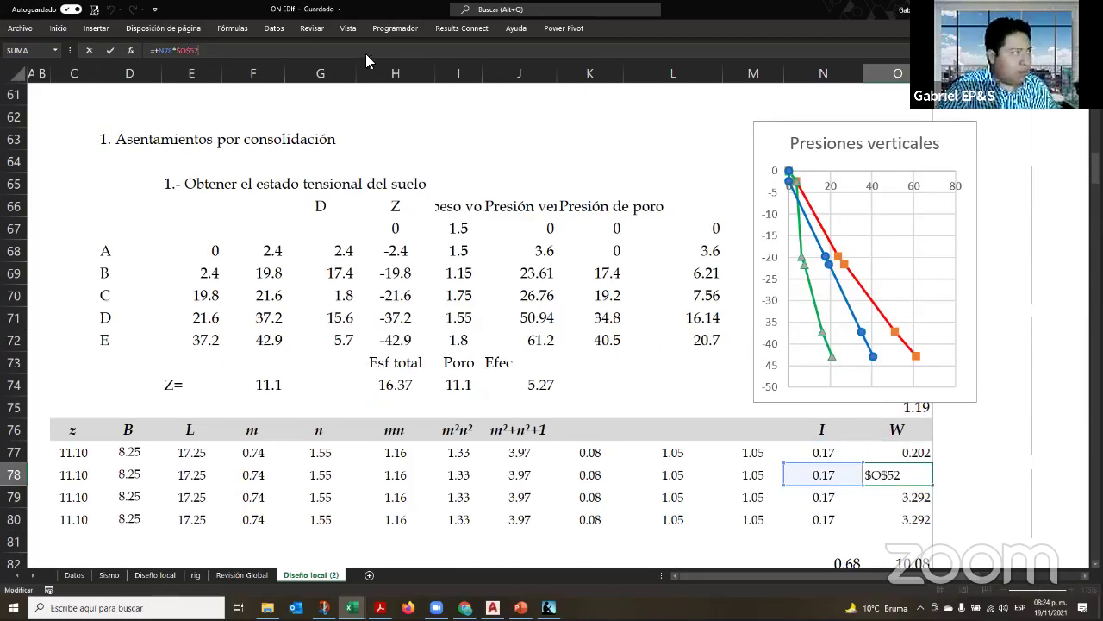
pyautogui.scroll(-3, 862, 458)
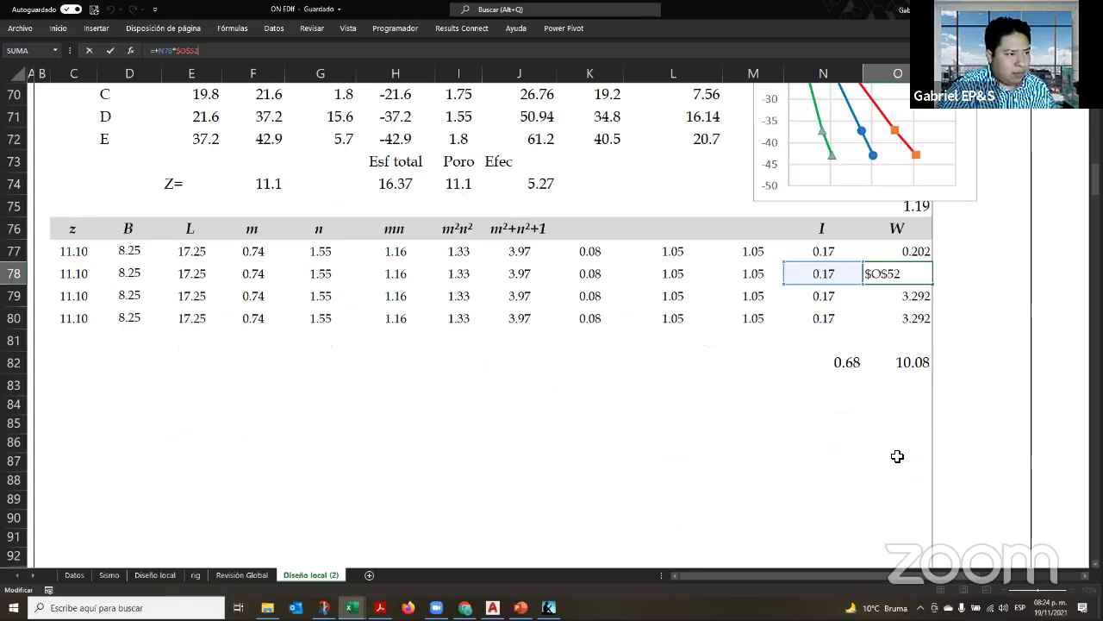
pyautogui.scroll(3, 887, 456)
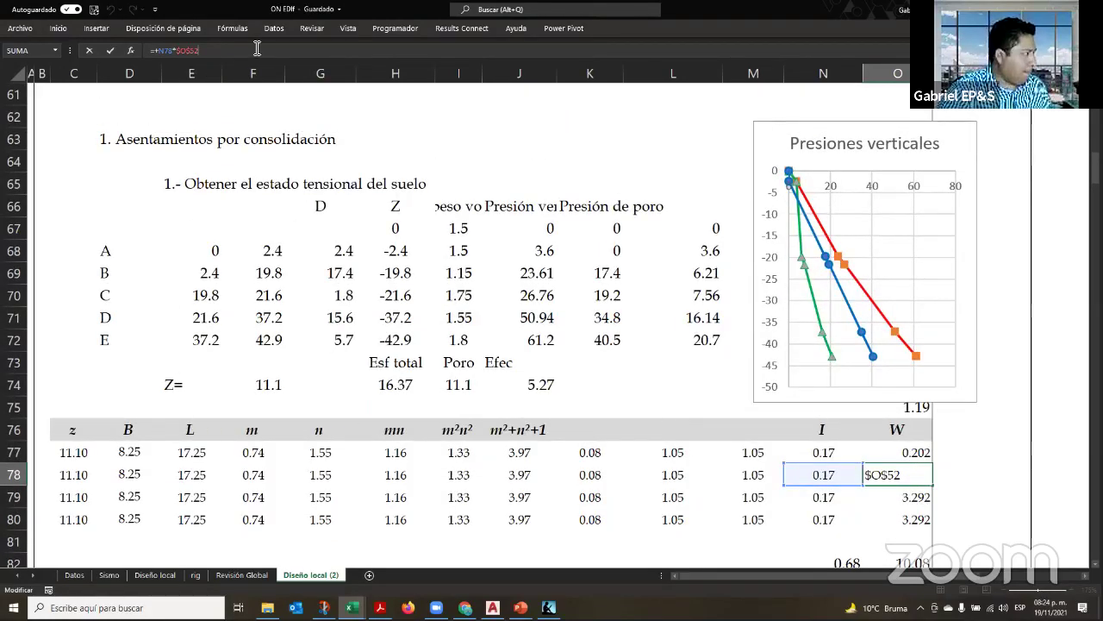
pyautogui.press('BackSpace')
pyautogui.press('BackSpace')
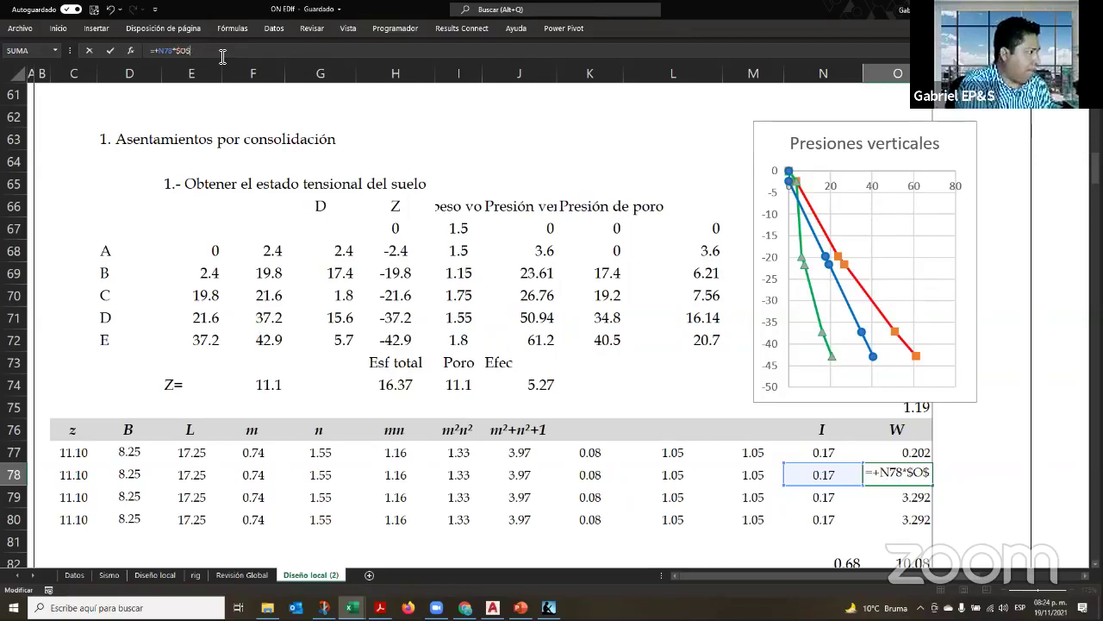
pyautogui.write('75')
pyautogui.press('Return')
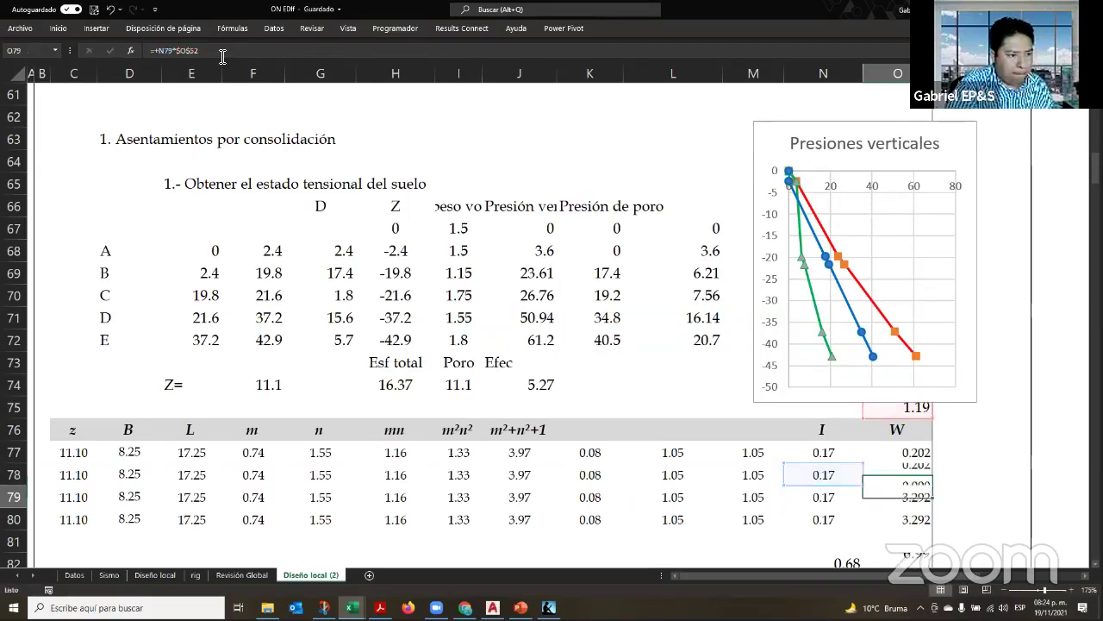
# Correct the last two W formulas to =+N79*$O$75 in O79 and =+N80*$O$75 in O80
pyautogui.click(223, 56)
pyautogui.press('BackSpace')
pyautogui.press('BackSpace')
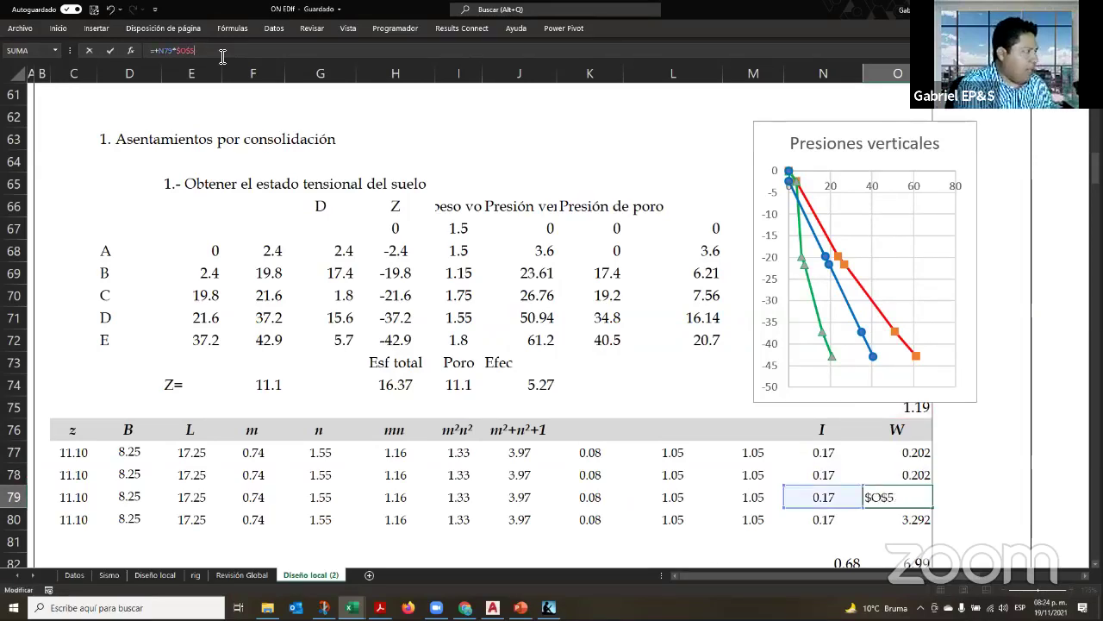
pyautogui.write('75')
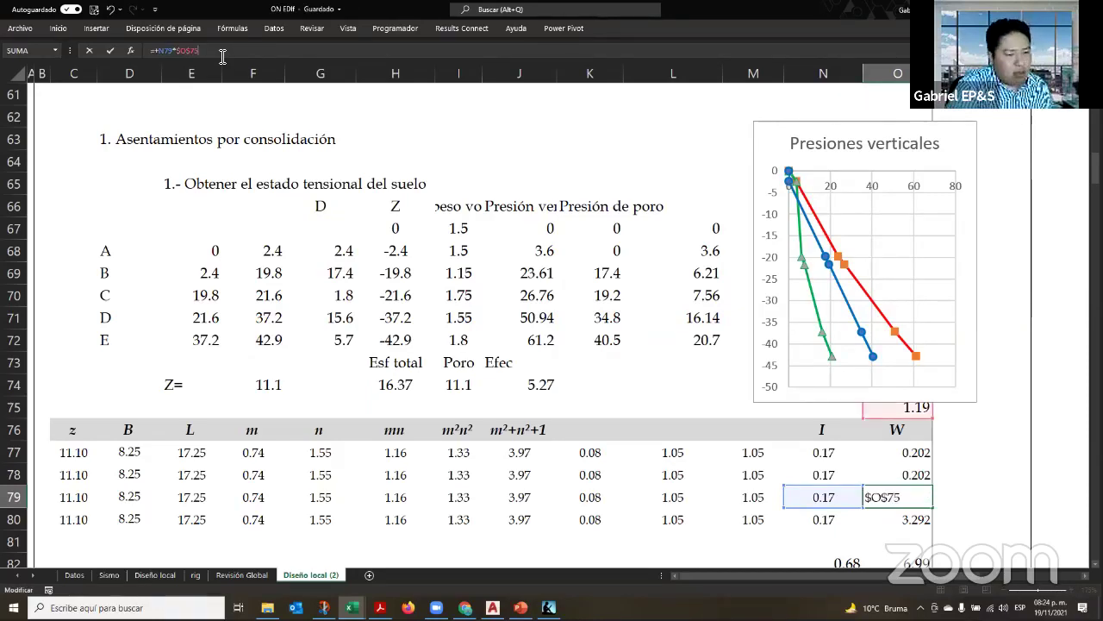
pyautogui.press('Return')
pyautogui.click(222, 56)
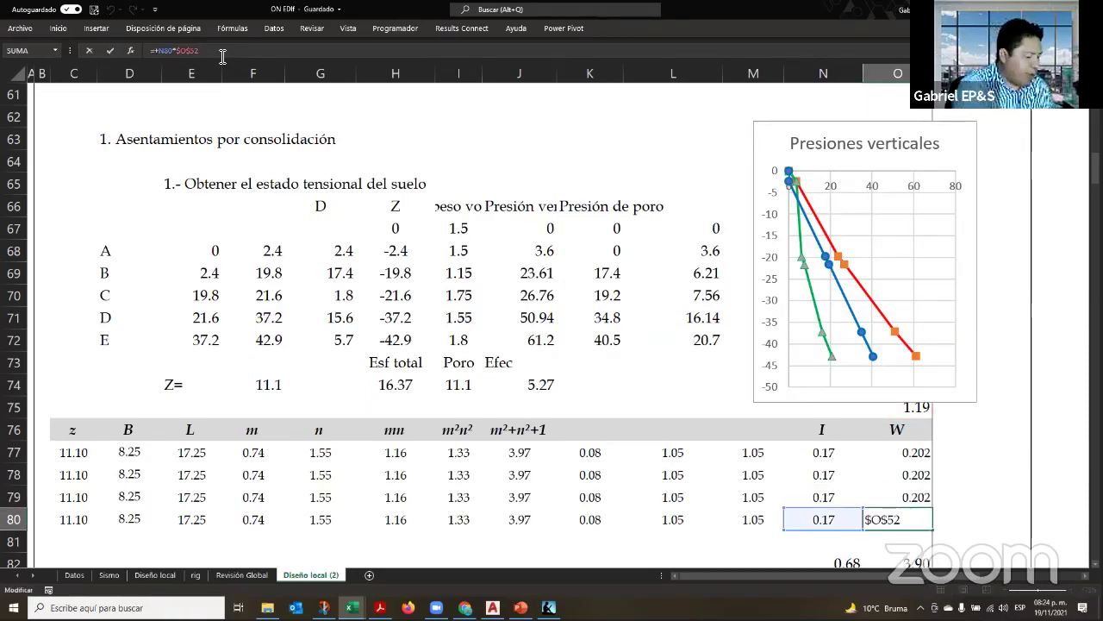
pyautogui.press('BackSpace')
pyautogui.press('BackSpace')
pyautogui.write('75')
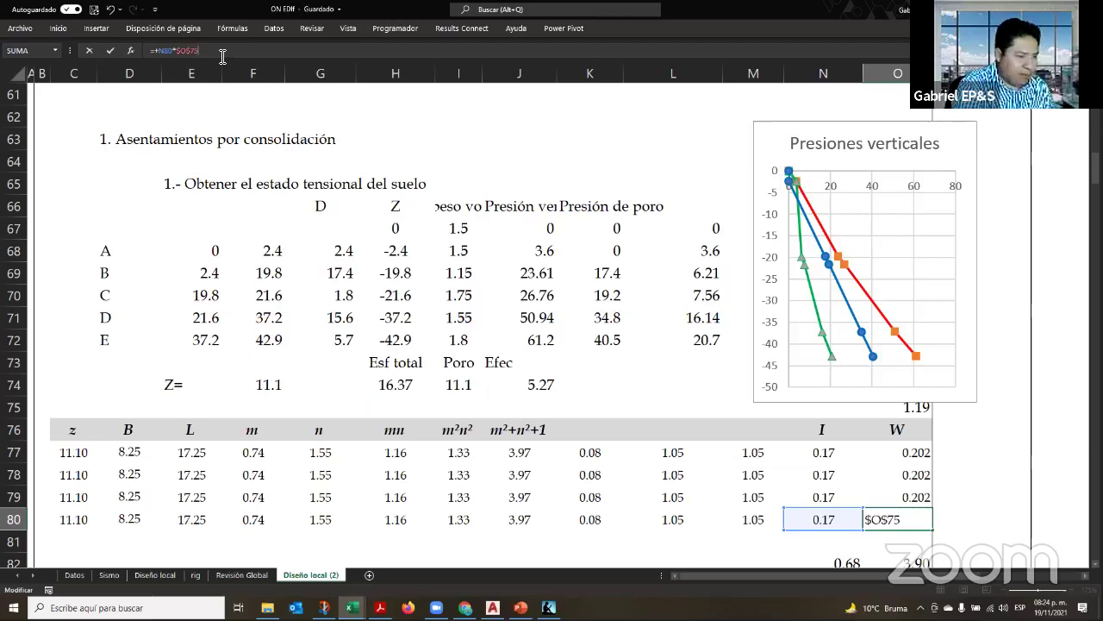
pyautogui.press('Return')
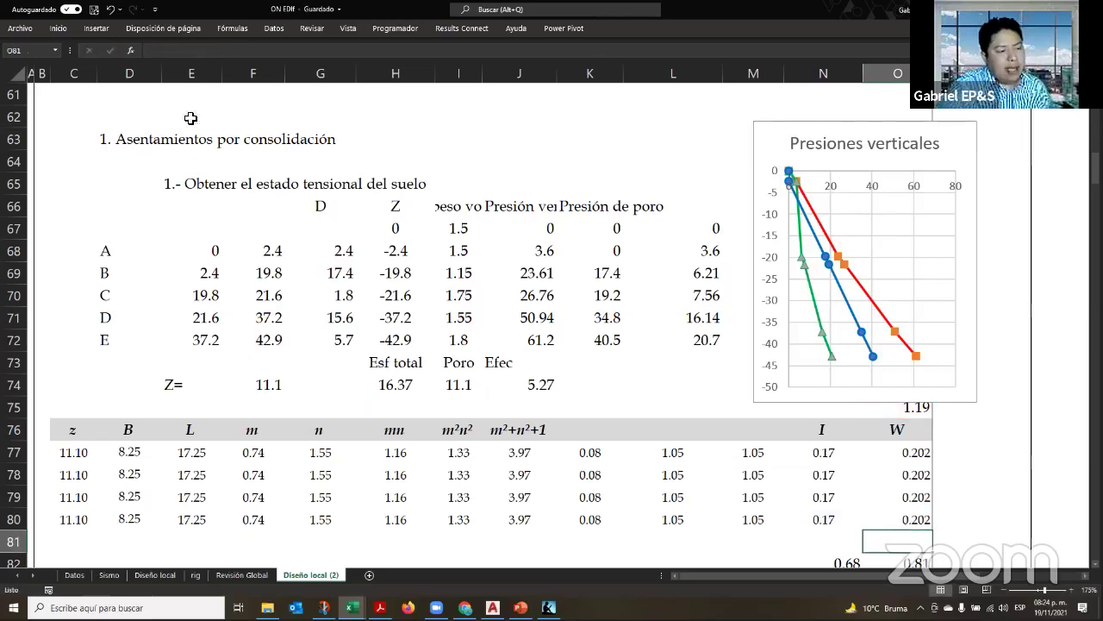
# Calculate the fraction of stress transmitted in O83 by dividing the W total by the applied stress, with the formula +O82/O75
pyautogui.scroll(-3, 483, 287)
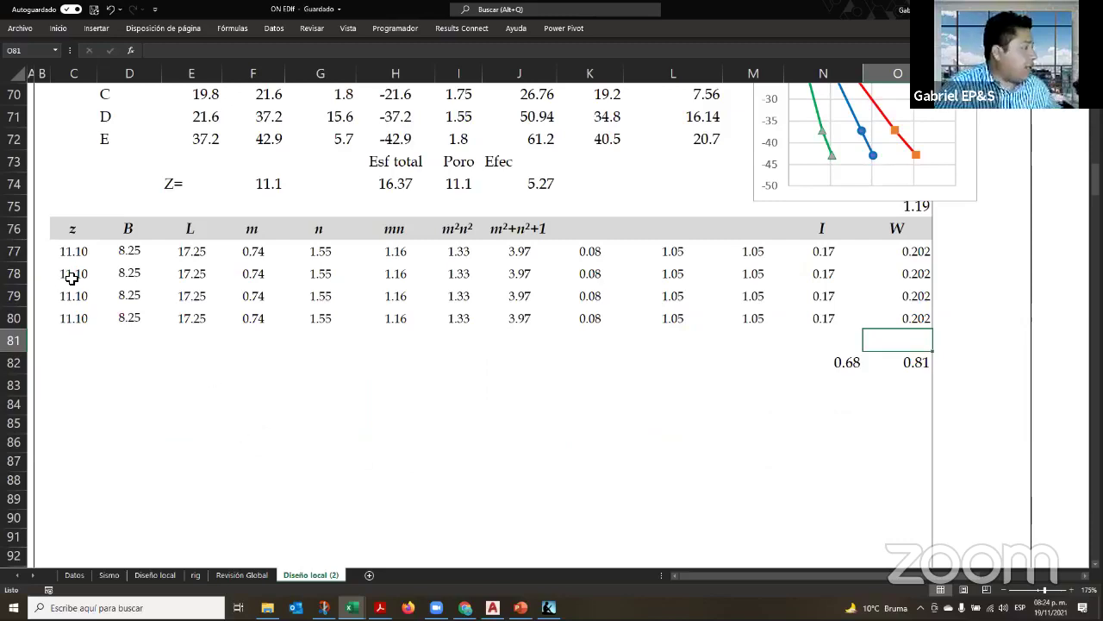
pyautogui.click(926, 210)
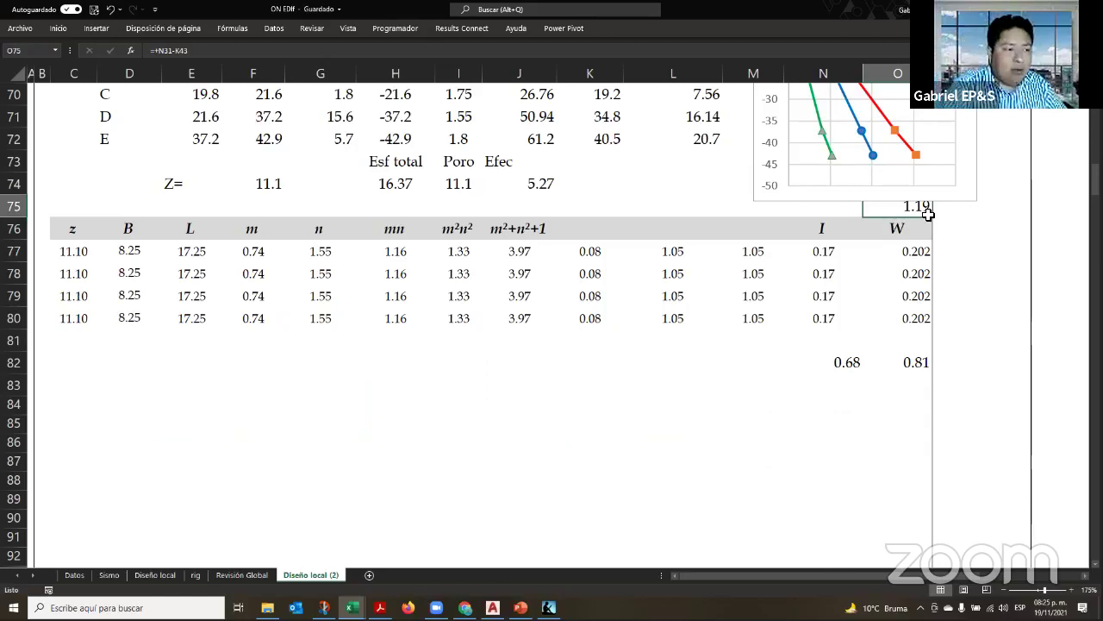
pyautogui.click(923, 364)
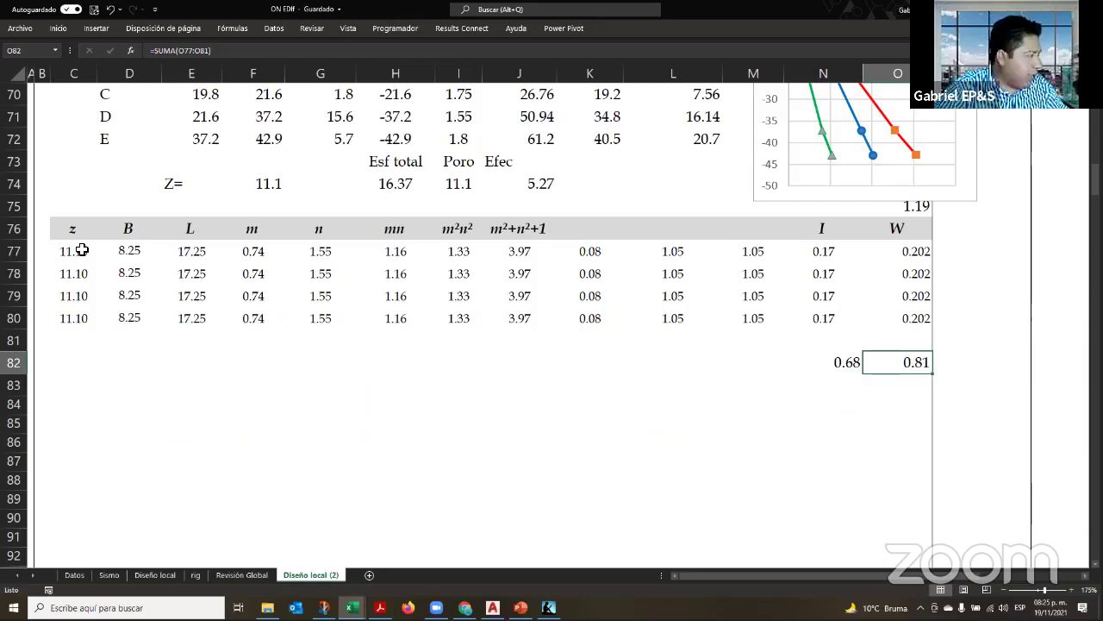
pyautogui.click(904, 394)
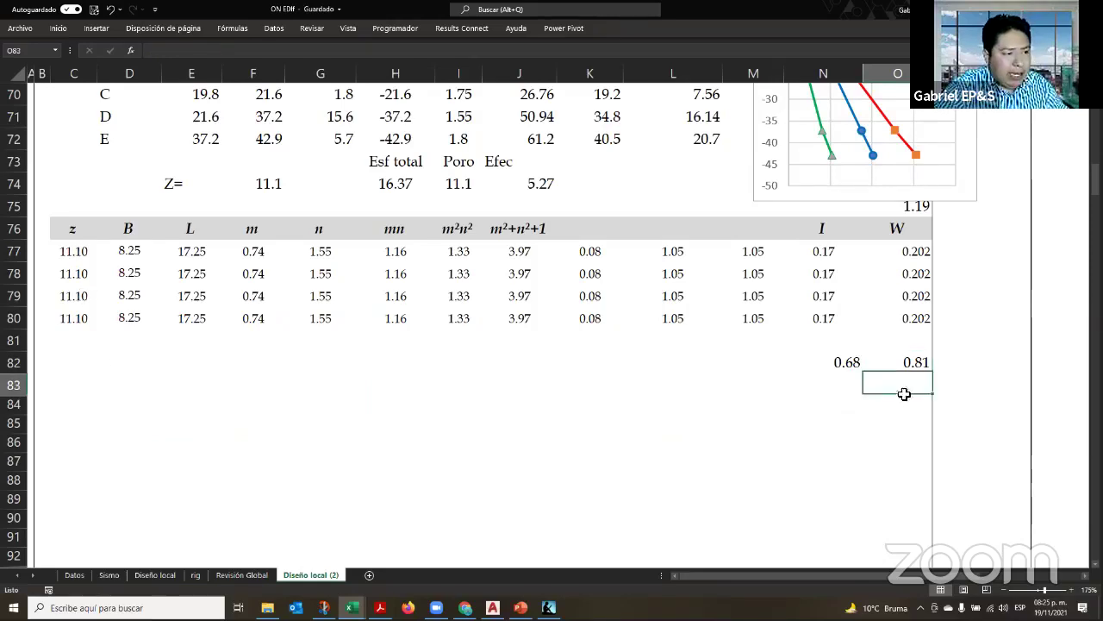
pyautogui.write('+')
pyautogui.press('Up')
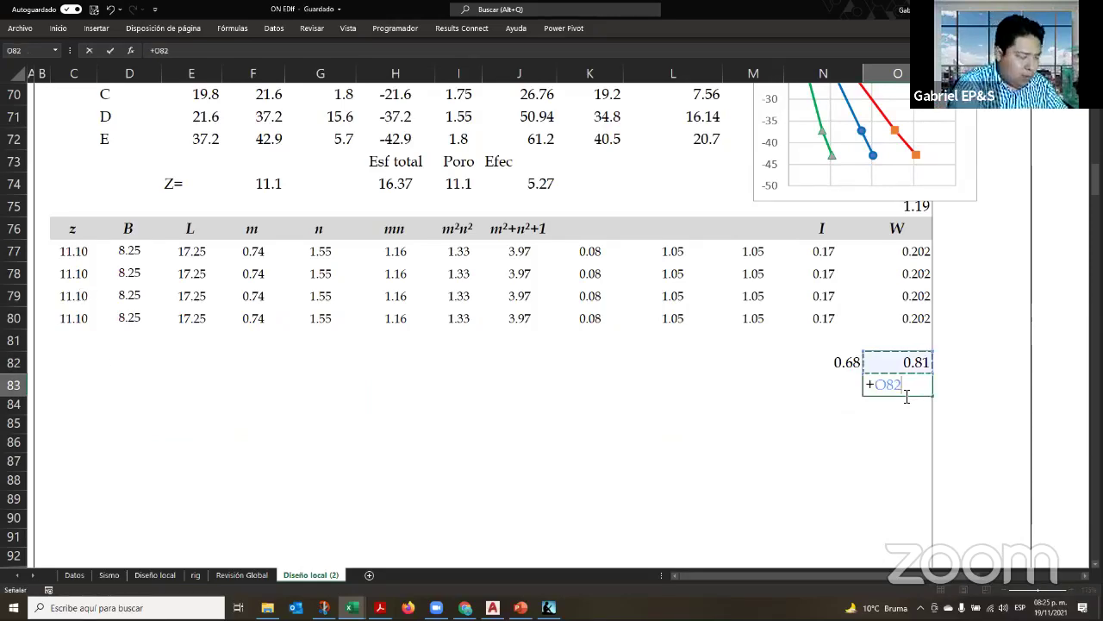
pyautogui.write('/')
pyautogui.click(899, 199)
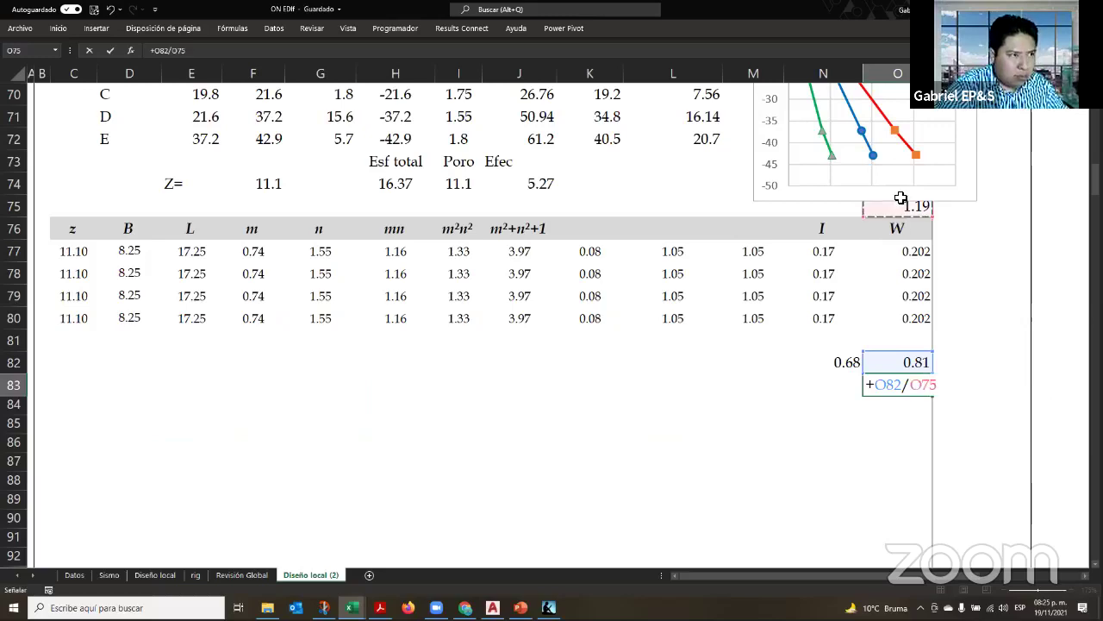
pyautogui.press('Return')
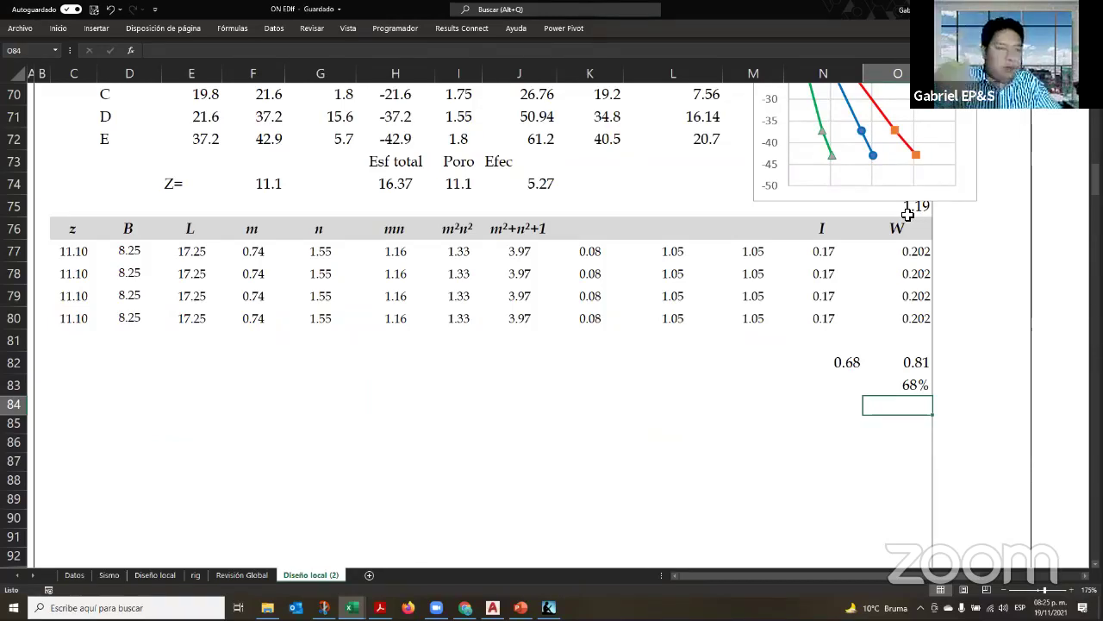
pyautogui.click(918, 387)
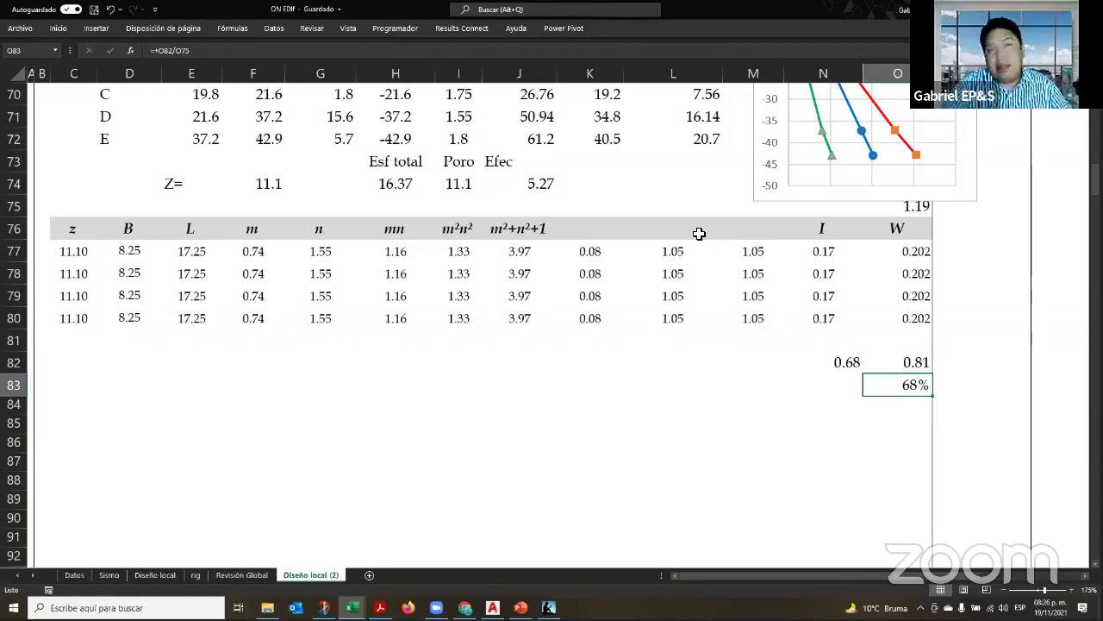
pyautogui.scroll(9, 699, 233)
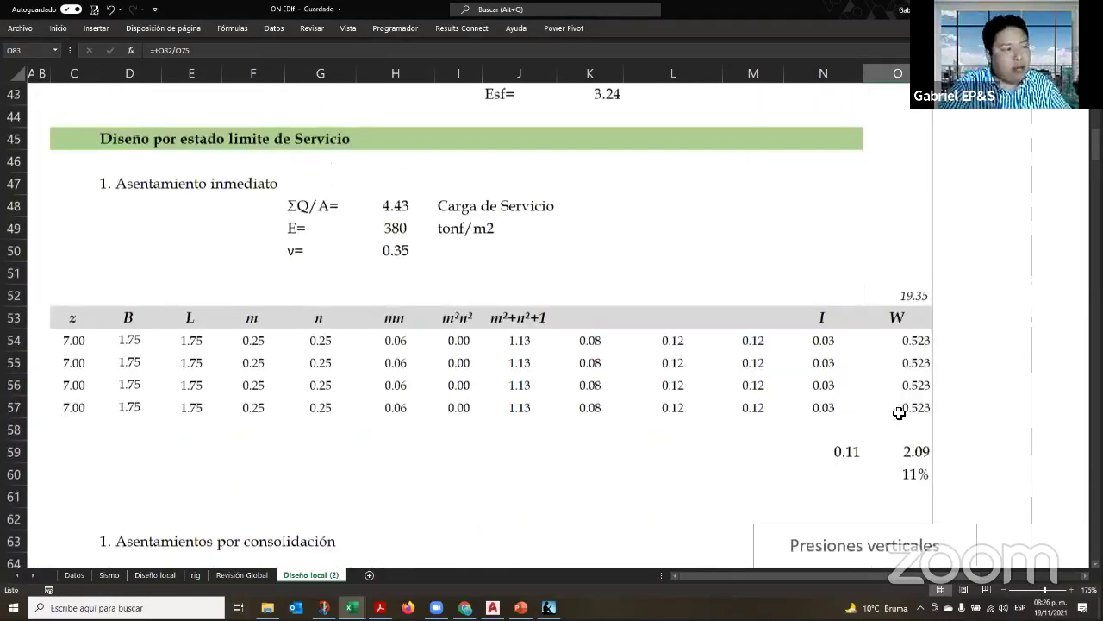
pyautogui.scroll(-12, 906, 451)
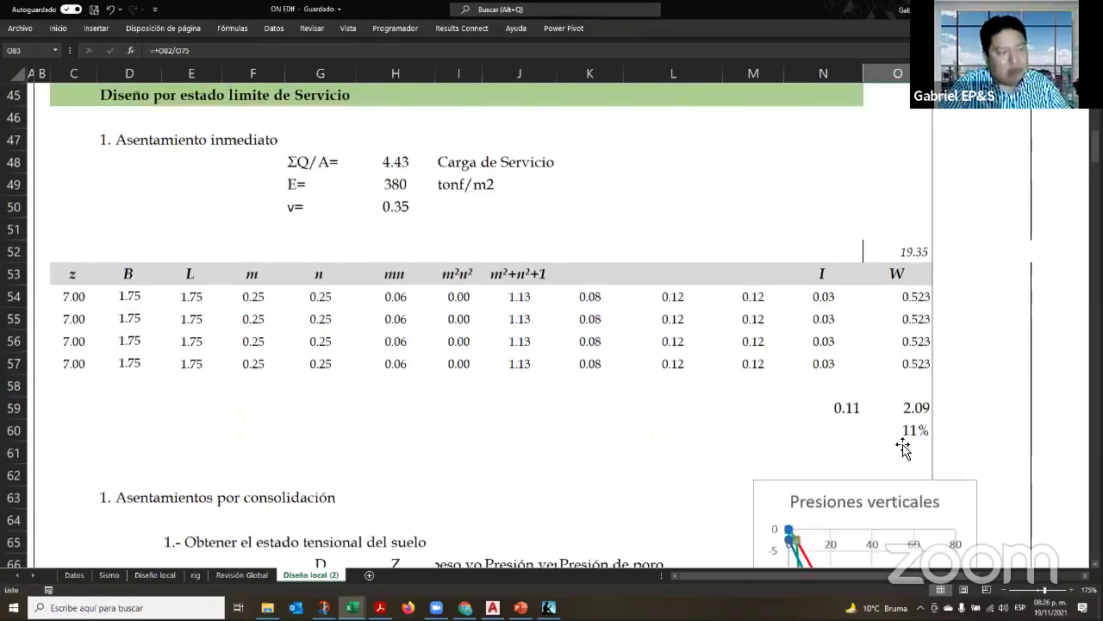
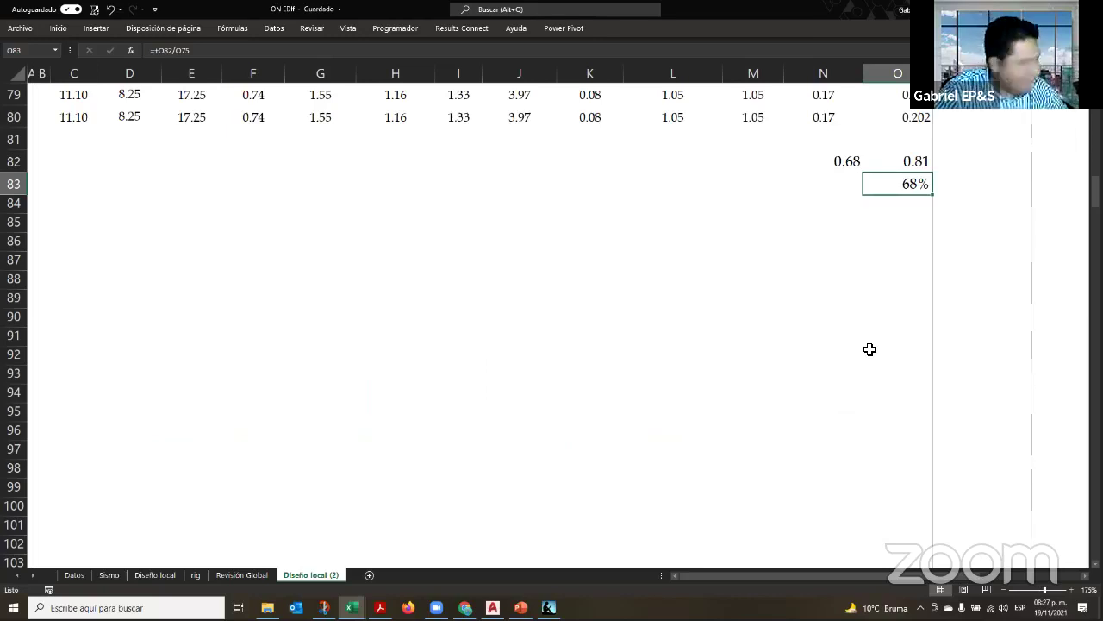
pyautogui.scroll(3, 544, 327)
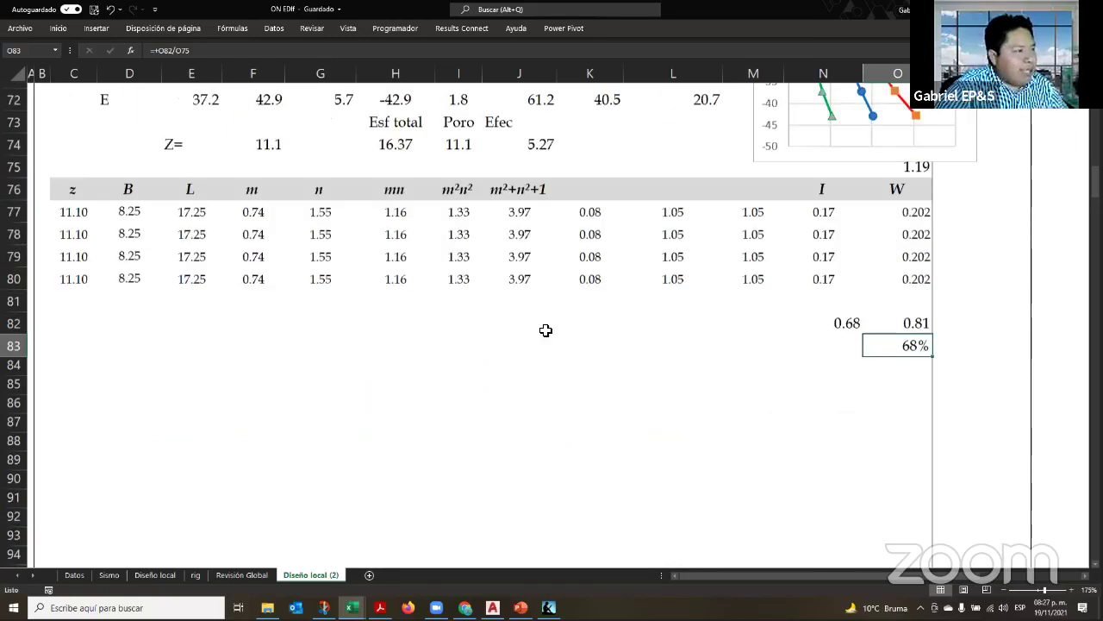
pyautogui.scroll(1, 580, 344)
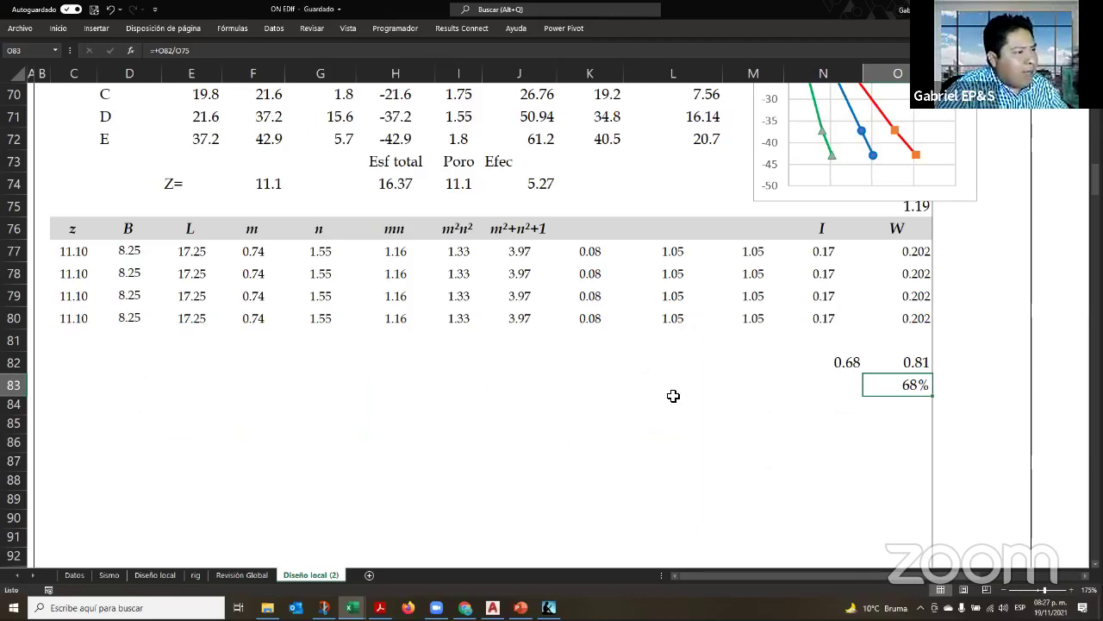
pyautogui.scroll(-3, 608, 513)
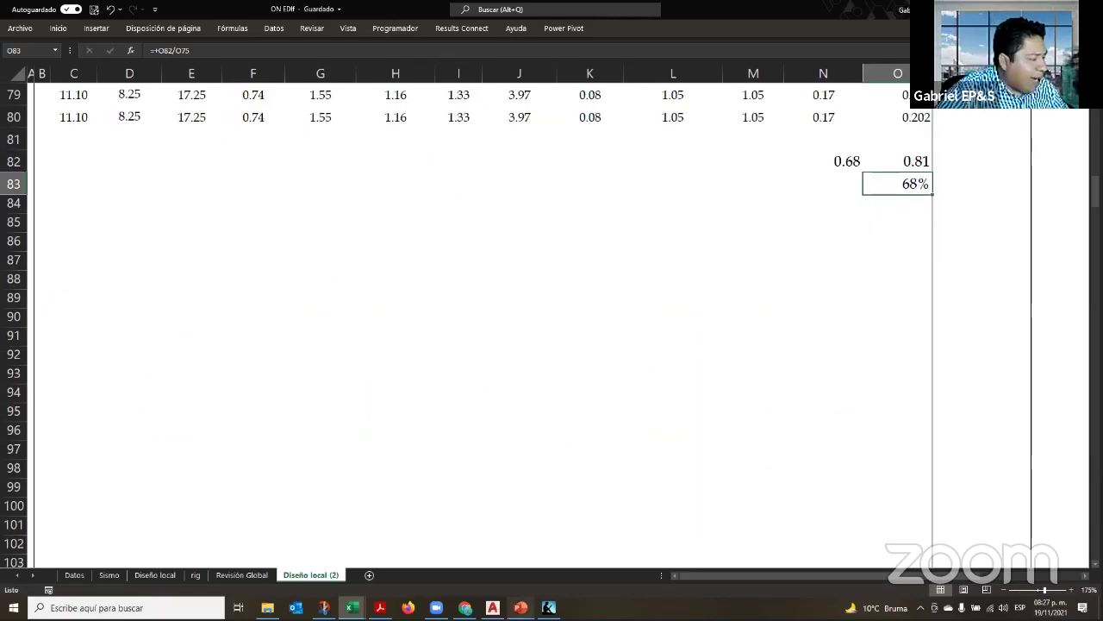
# Switch to the geotechnical study presentation in PowerPoint and open slide 10 with the consolidation curve for sample TSH-2
pyautogui.hotkey('alt', 'Tab')
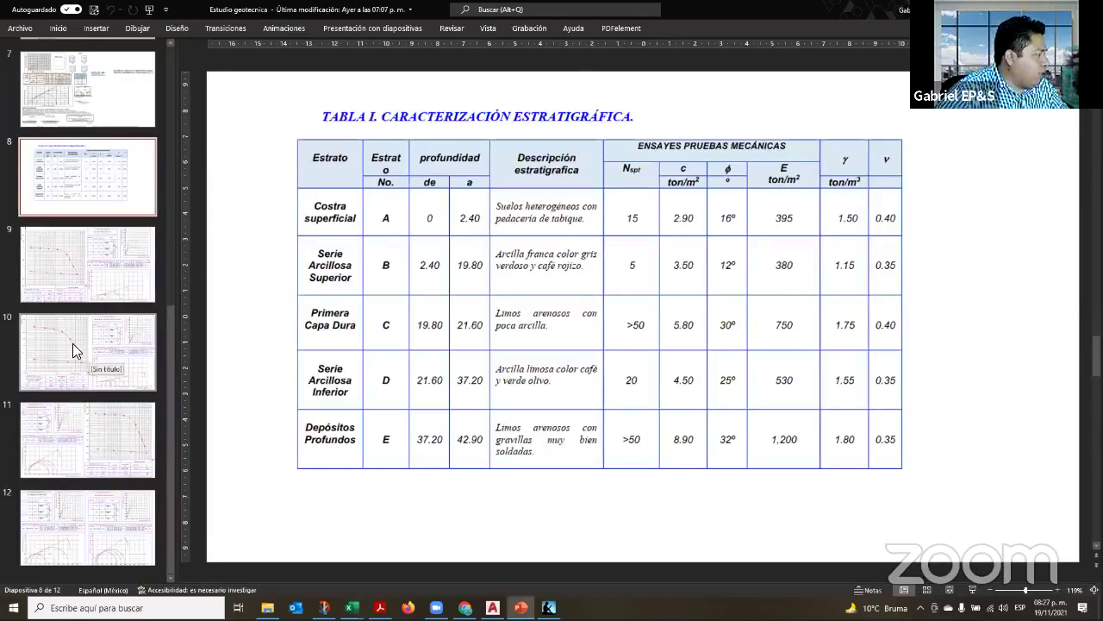
pyautogui.click(83, 350)
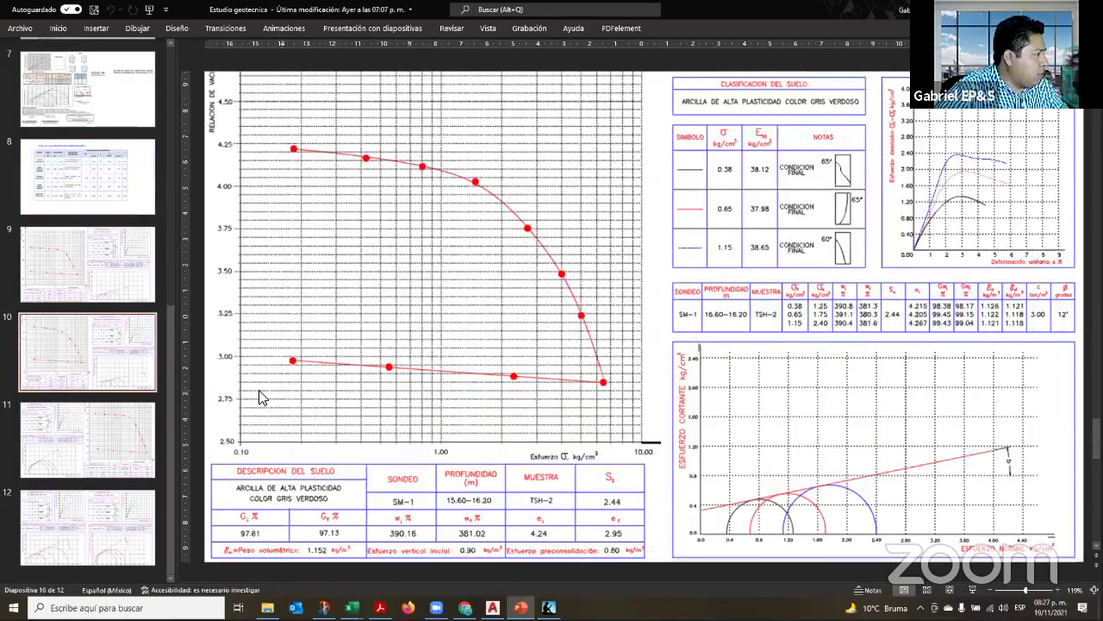
# Copy the TS-1 consolidation curve picture from slide 9 and paste it into the Excel sheet Diseño local (2), below the stress table
pyautogui.scroll(1, 461, 291)
pyautogui.click(500, 269)
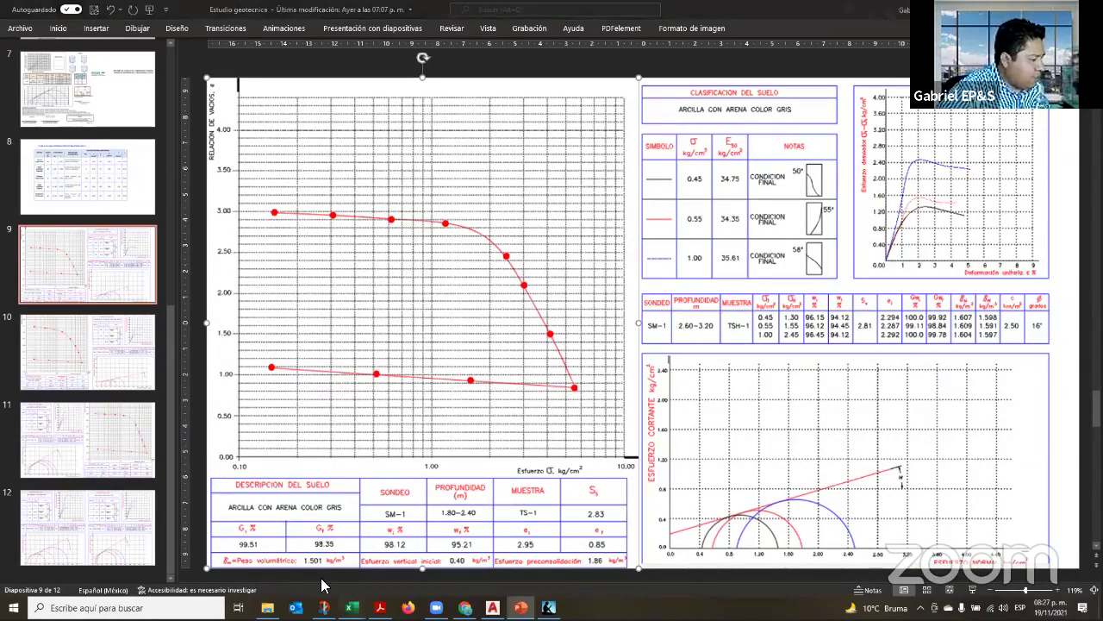
pyautogui.hotkey('alt', 'Tab')
pyautogui.click(443, 393)
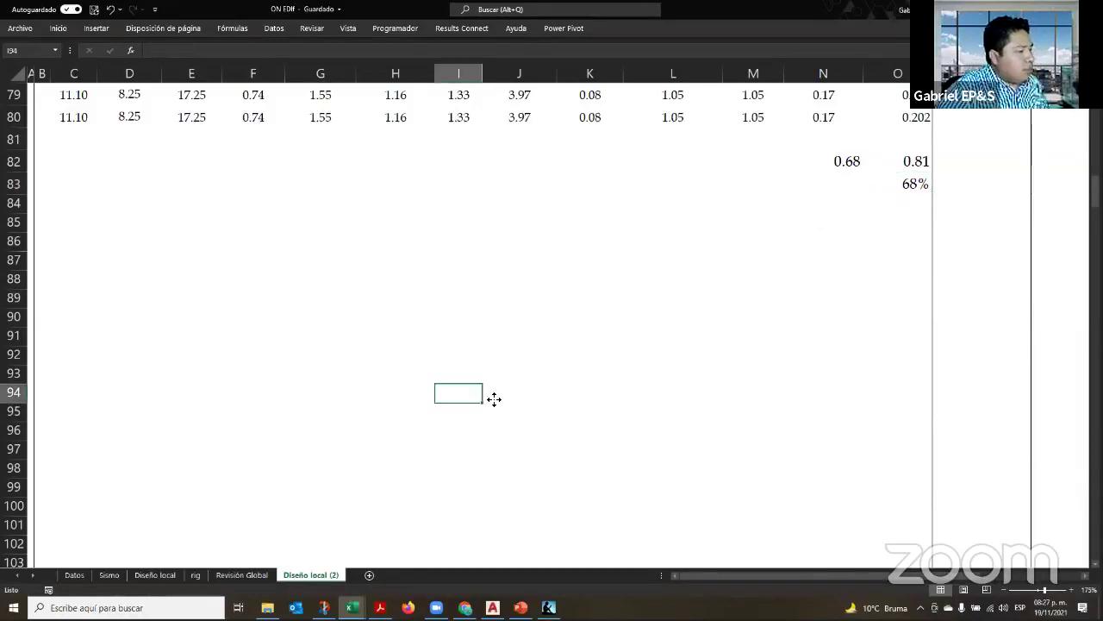
pyautogui.hotkey('ctrl', 'v')
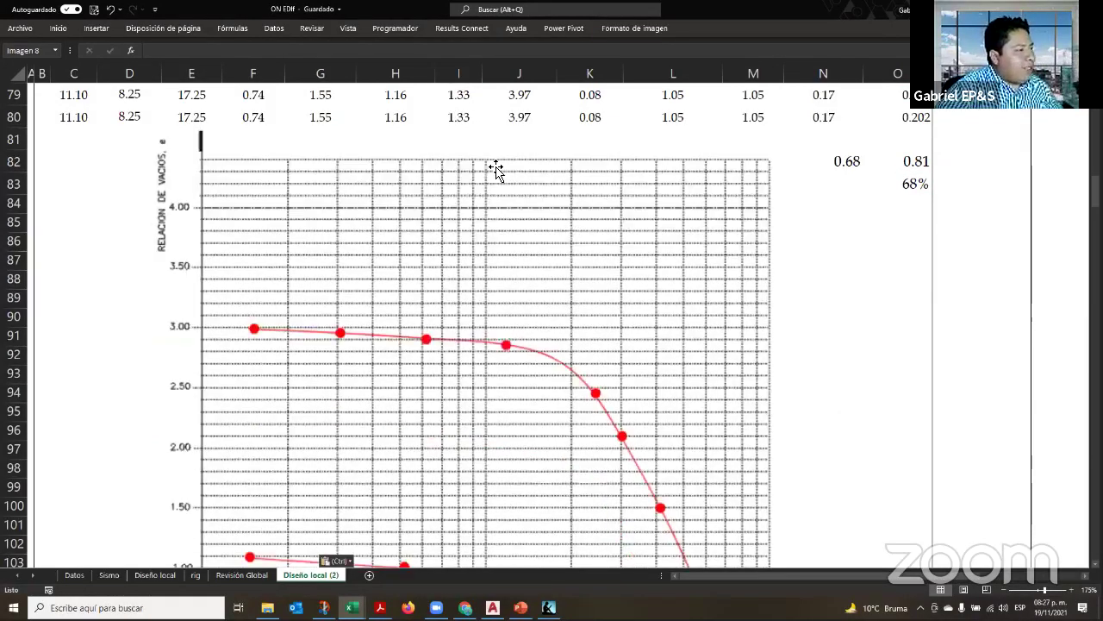
pyautogui.scroll(-3, 580, 360)
pyautogui.scroll(-3, 684, 418)
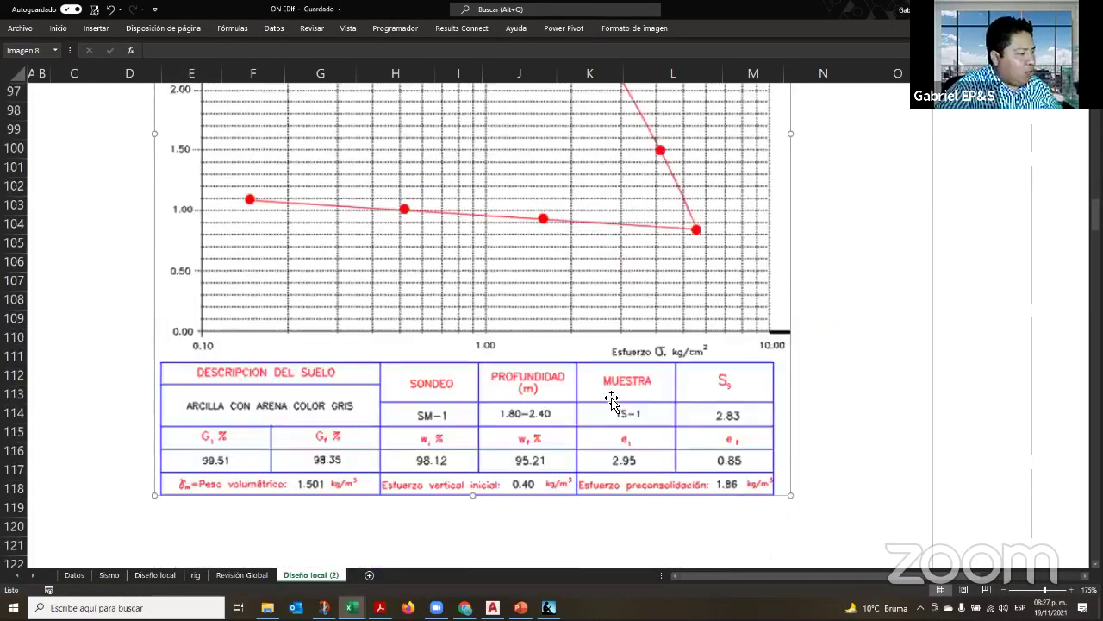
pyautogui.scroll(3, 729, 365)
pyautogui.scroll(3, 741, 403)
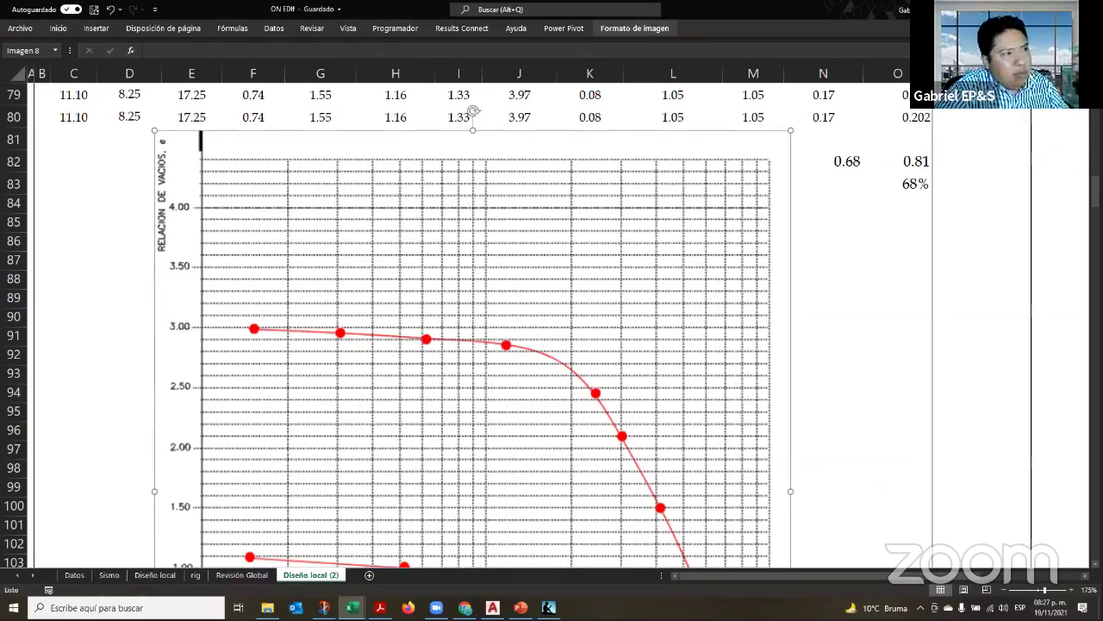
pyautogui.click(635, 28)
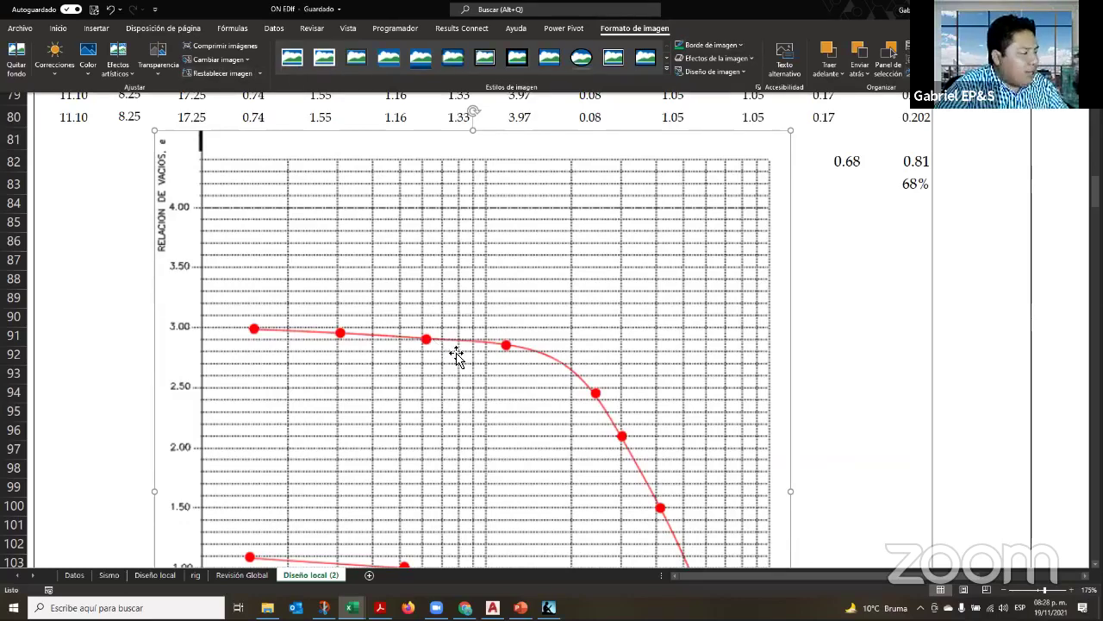
pyautogui.scroll(-3, 322, 375)
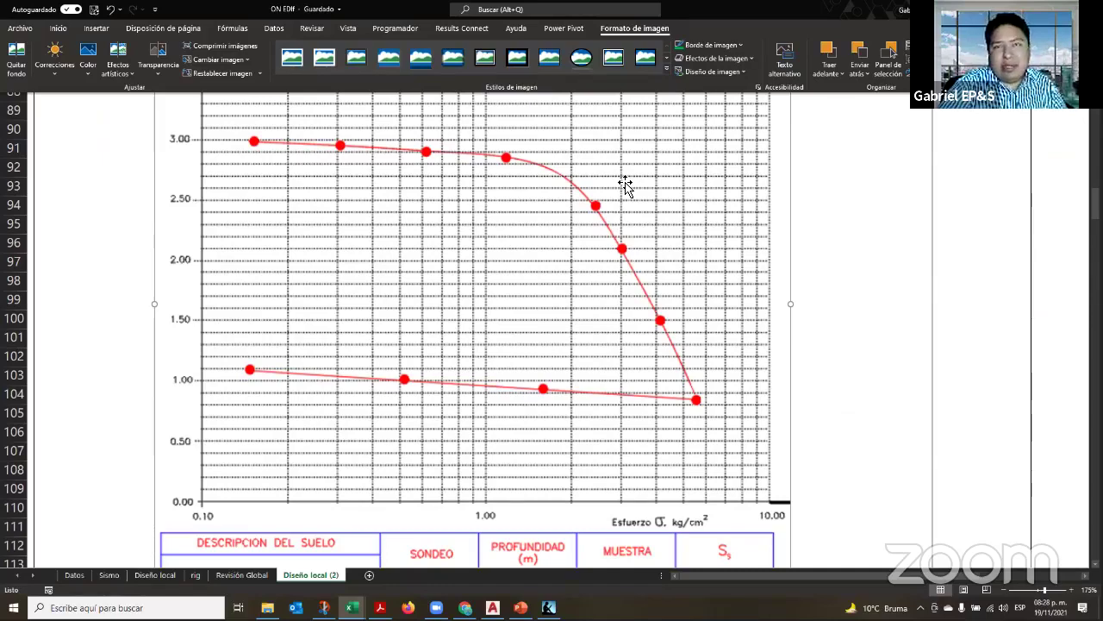
pyautogui.scroll(3, 626, 187)
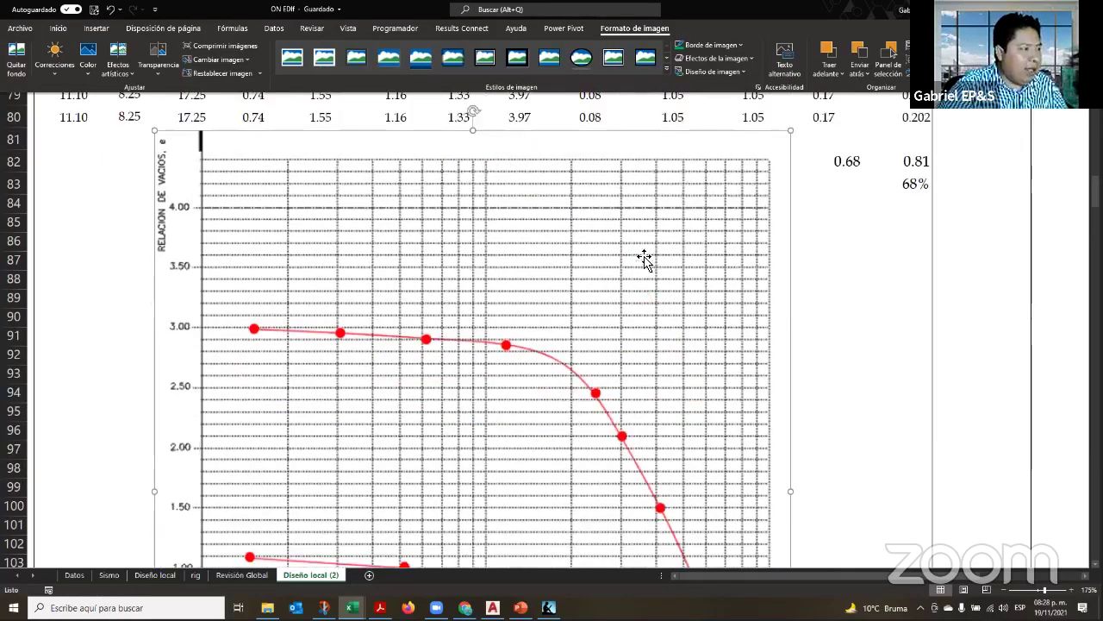
pyautogui.scroll(6, 649, 272)
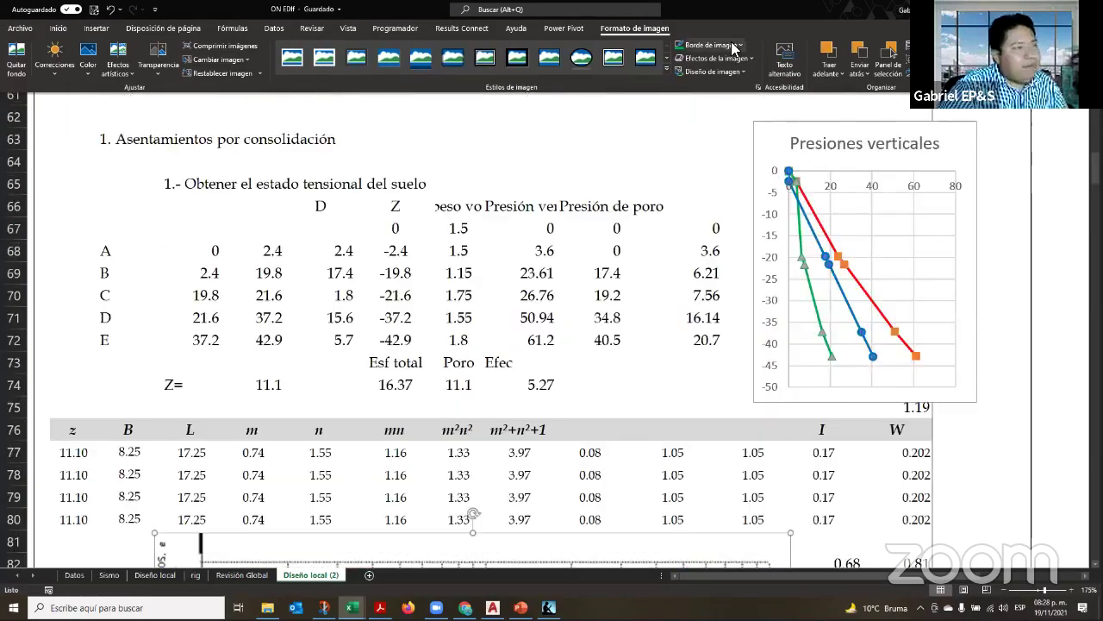
pyautogui.click(734, 46)
pyautogui.moveTo(736, 253)
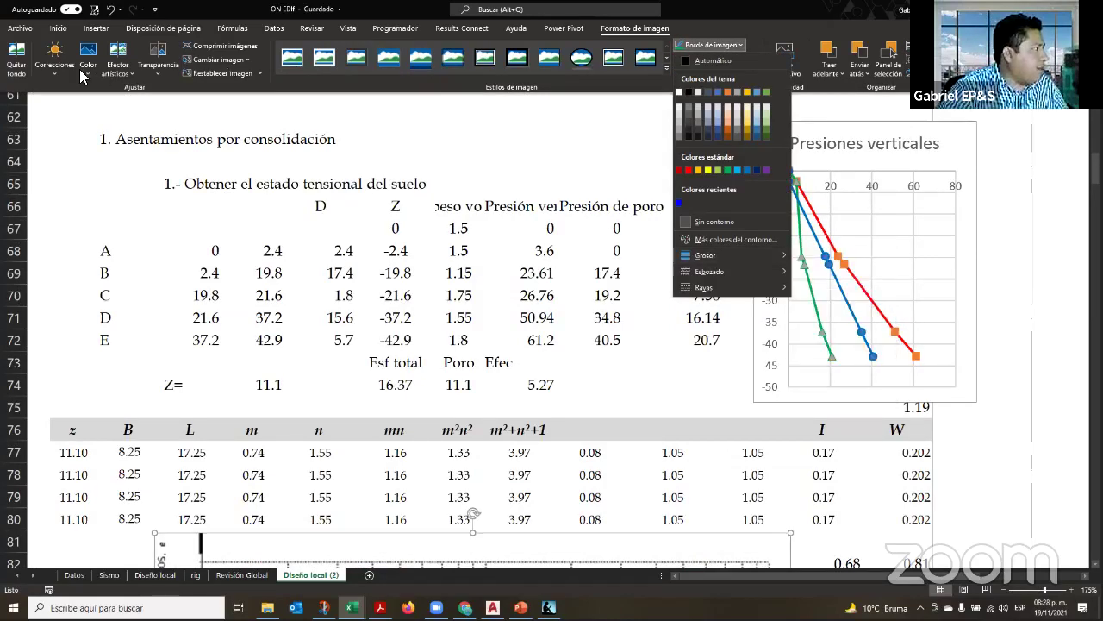
pyautogui.click(85, 76)
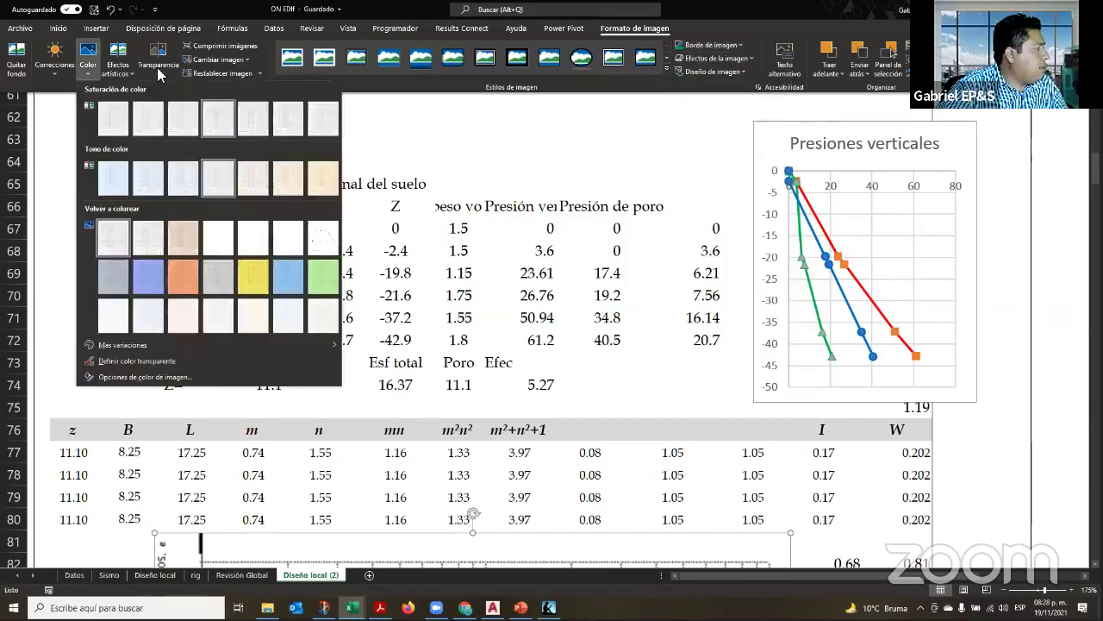
pyautogui.click(158, 67)
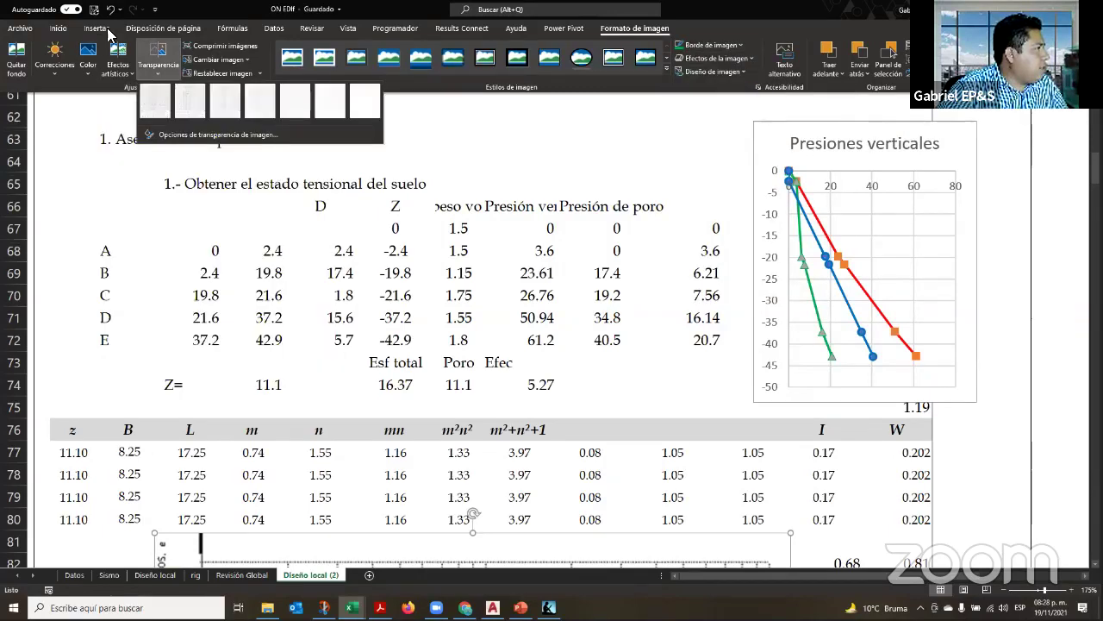
# Draw a straight line along the stress axis of the pasted curve, from 1.00 to 10.00 kg/cm²
pyautogui.scroll(10, 138, 72)
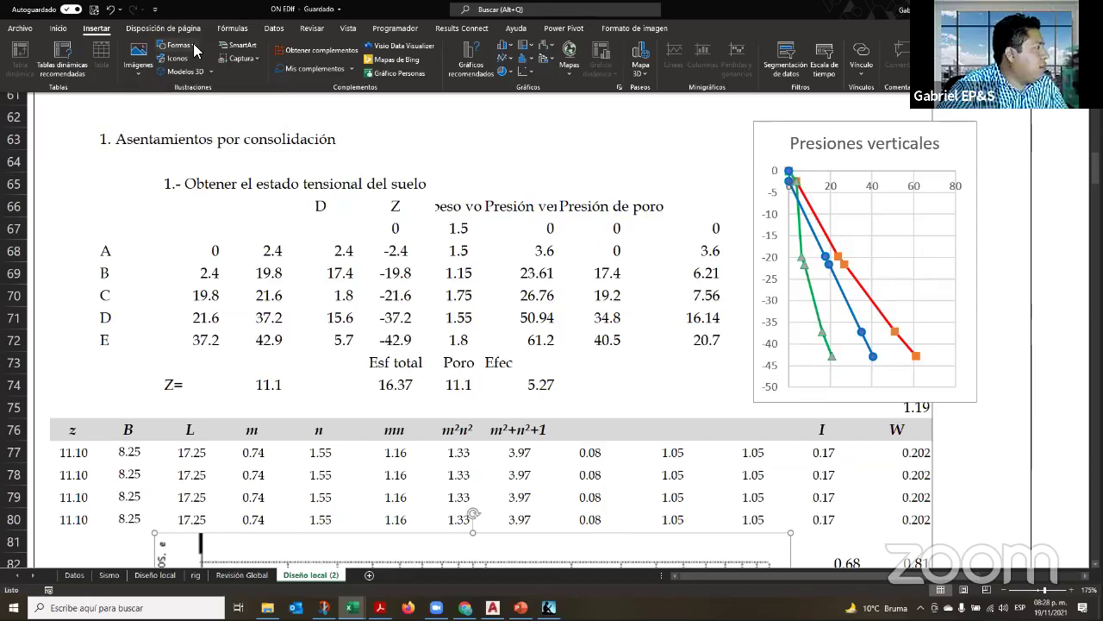
pyautogui.click(193, 43)
pyautogui.click(178, 79)
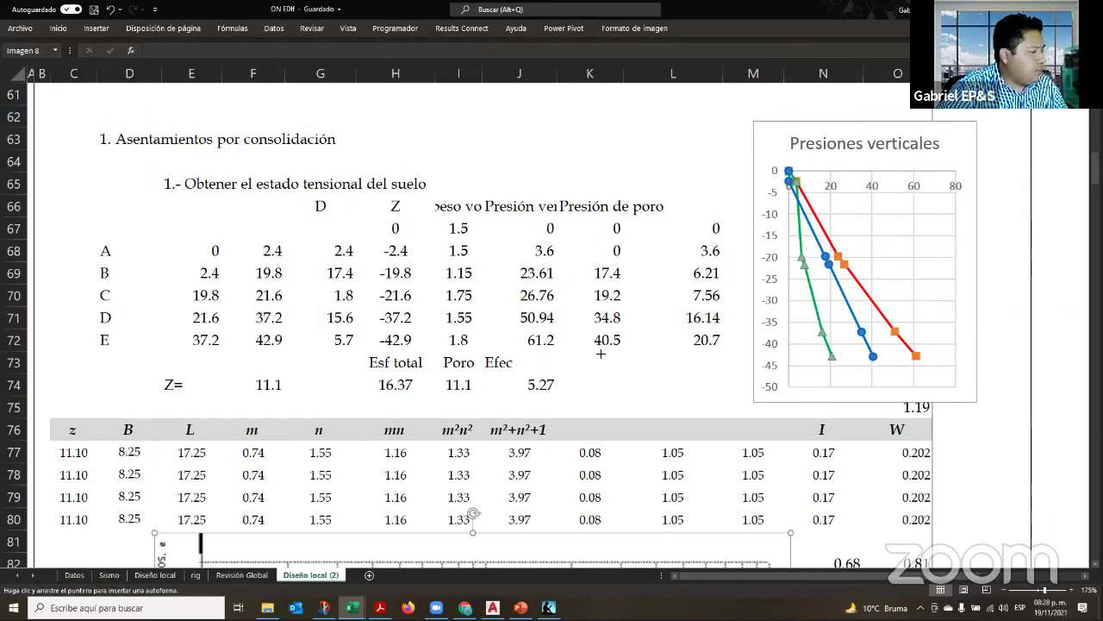
pyautogui.scroll(-15, 591, 352)
pyautogui.scroll(6, 509, 539)
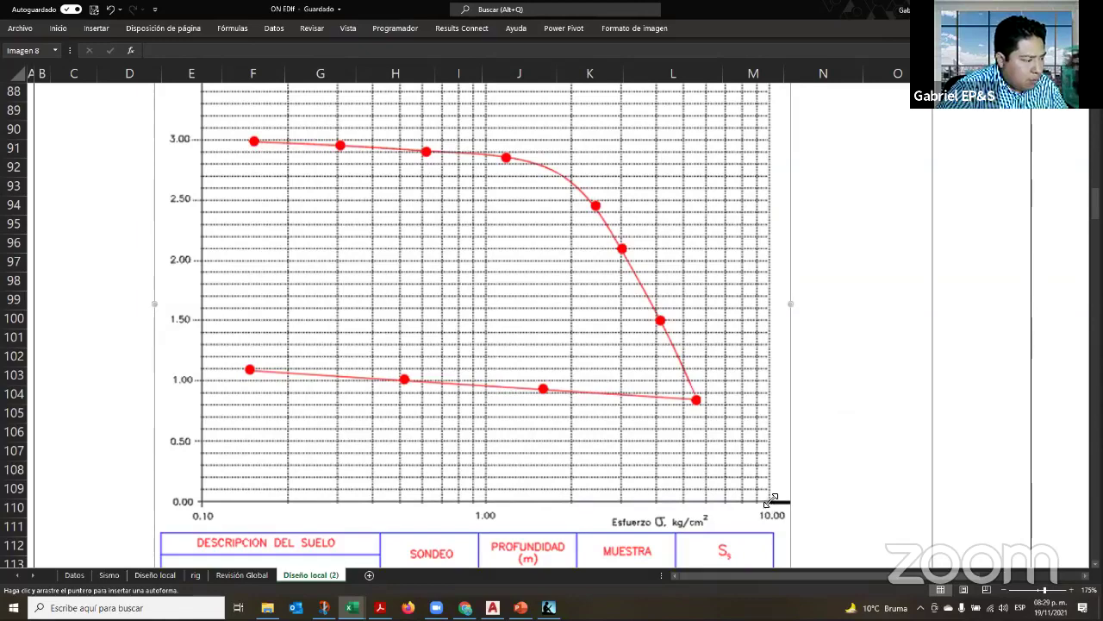
pyautogui.moveTo(772, 500); pyautogui.dragTo(738, 497)
# Format the line on the stress axis with a 2¼ pt weight and red colour
pyautogui.click(647, 32)
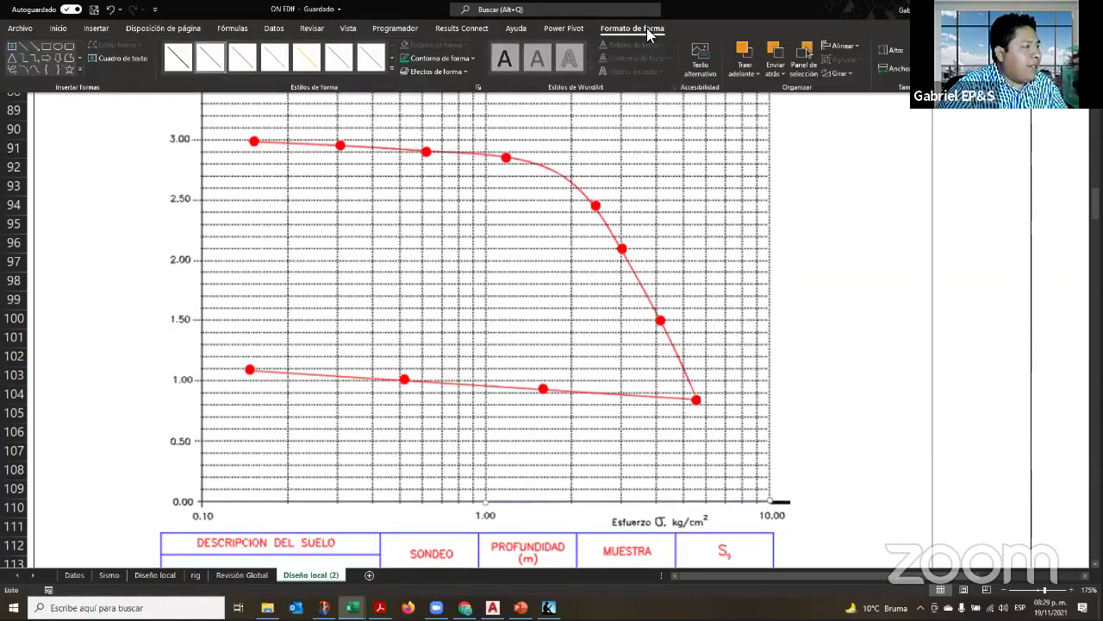
pyautogui.click(440, 58)
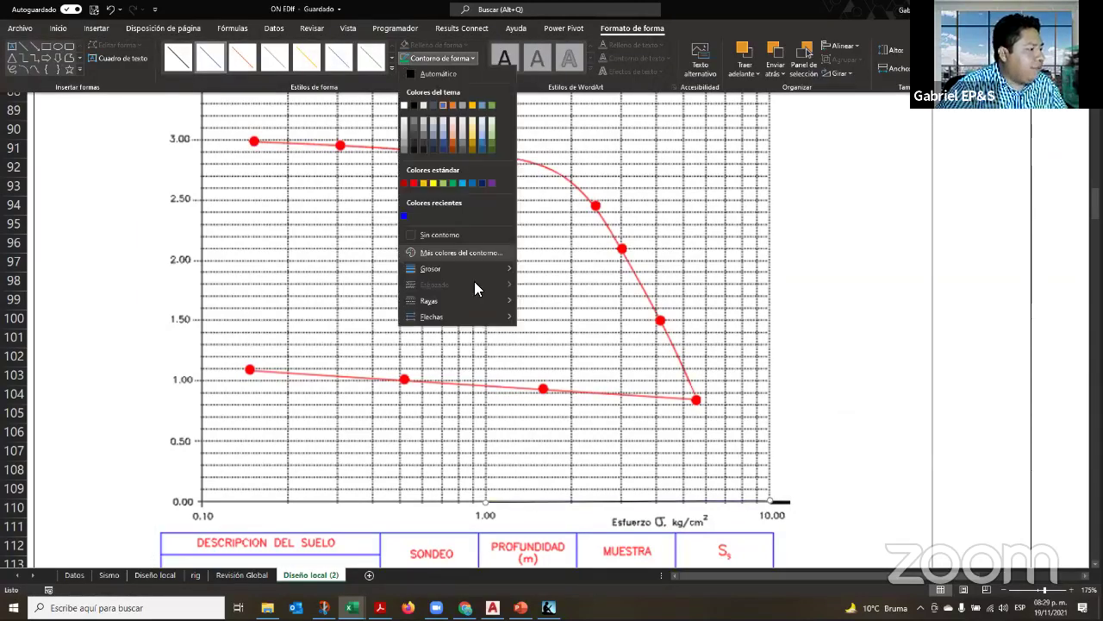
pyautogui.moveTo(487, 274)
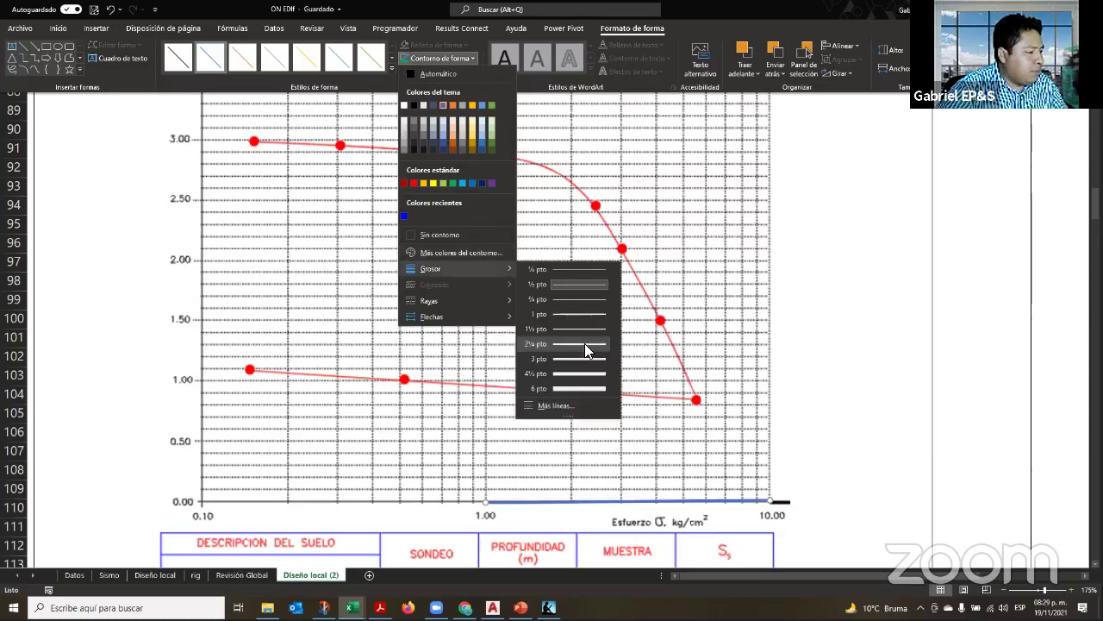
pyautogui.click(414, 183)
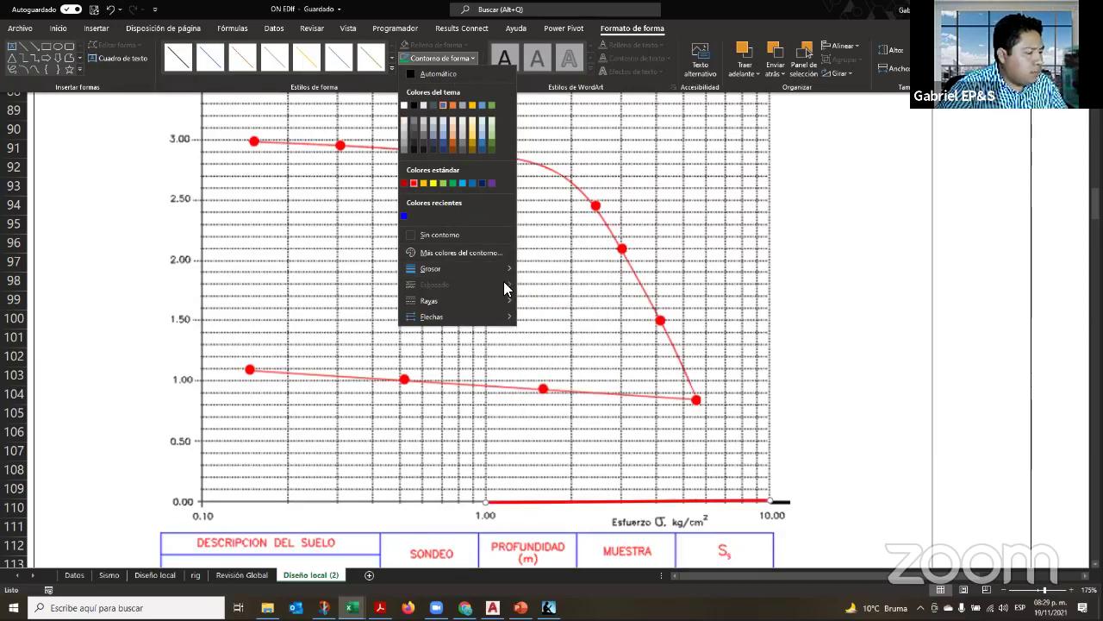
pyautogui.scroll(-3, 724, 385)
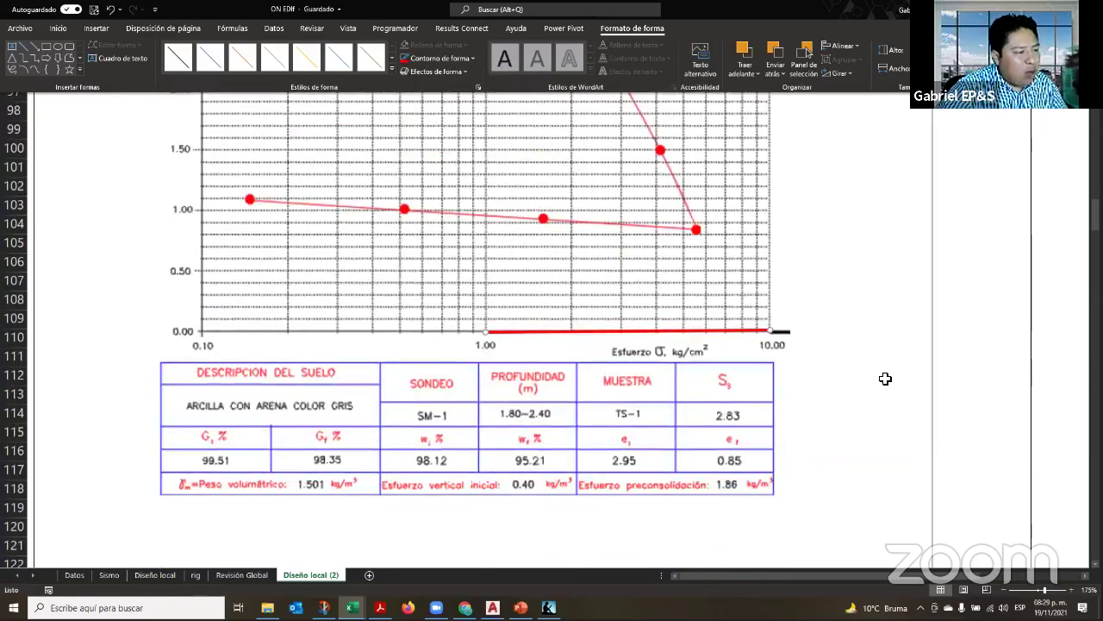
pyautogui.click(873, 383)
# Move the red line above the stress axis, to a void ratio of about 0.25, and level it horizontally
pyautogui.click(697, 331)
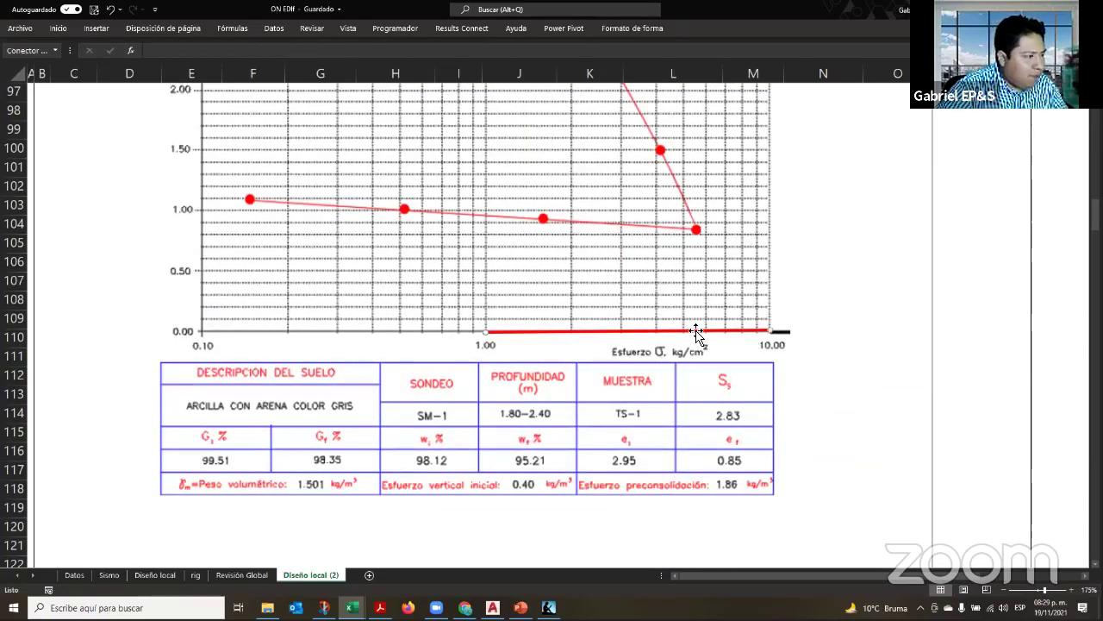
pyautogui.moveTo(699, 318); pyautogui.dragTo(697, 301)
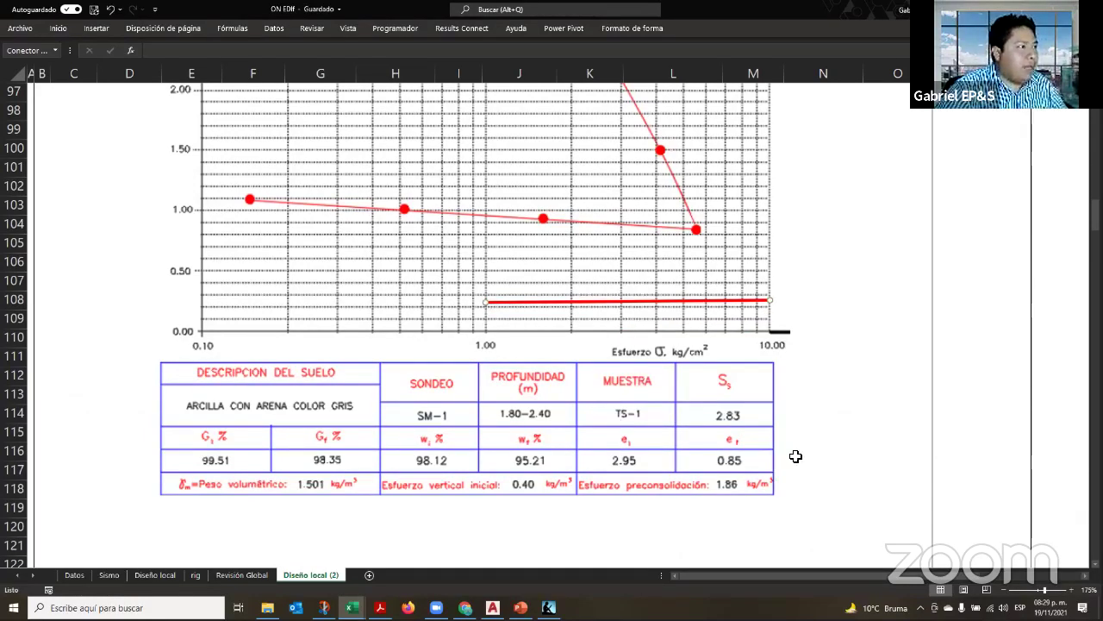
pyautogui.click(635, 28)
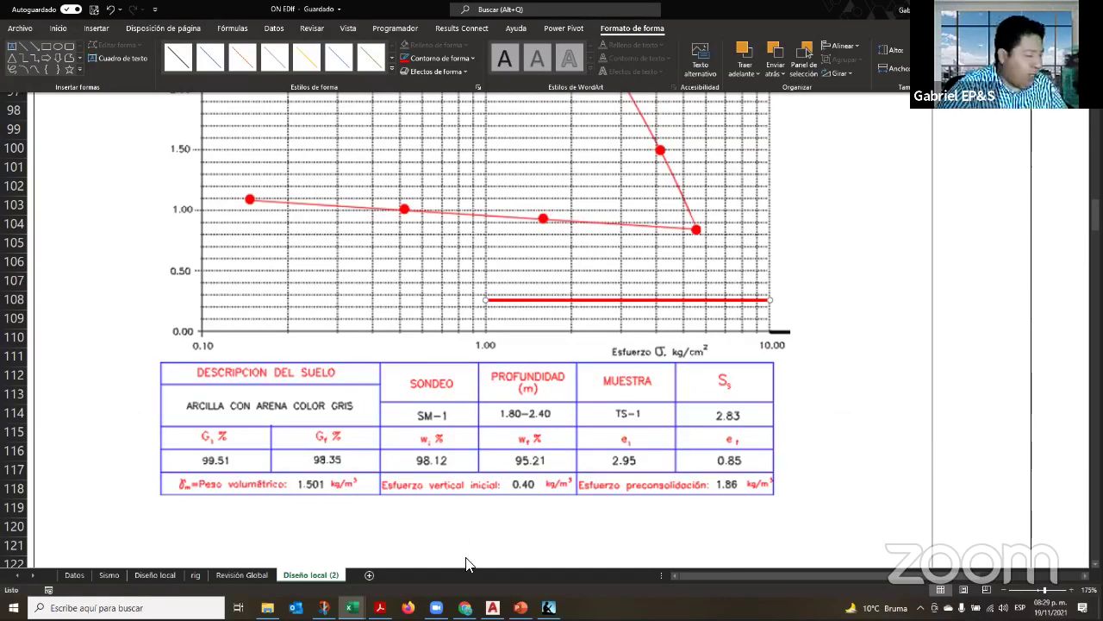
# Below the curve's data table, enter 1 in J120 and 7.5 in K120
pyautogui.click(484, 527)
pyautogui.scroll(-3, 560, 517)
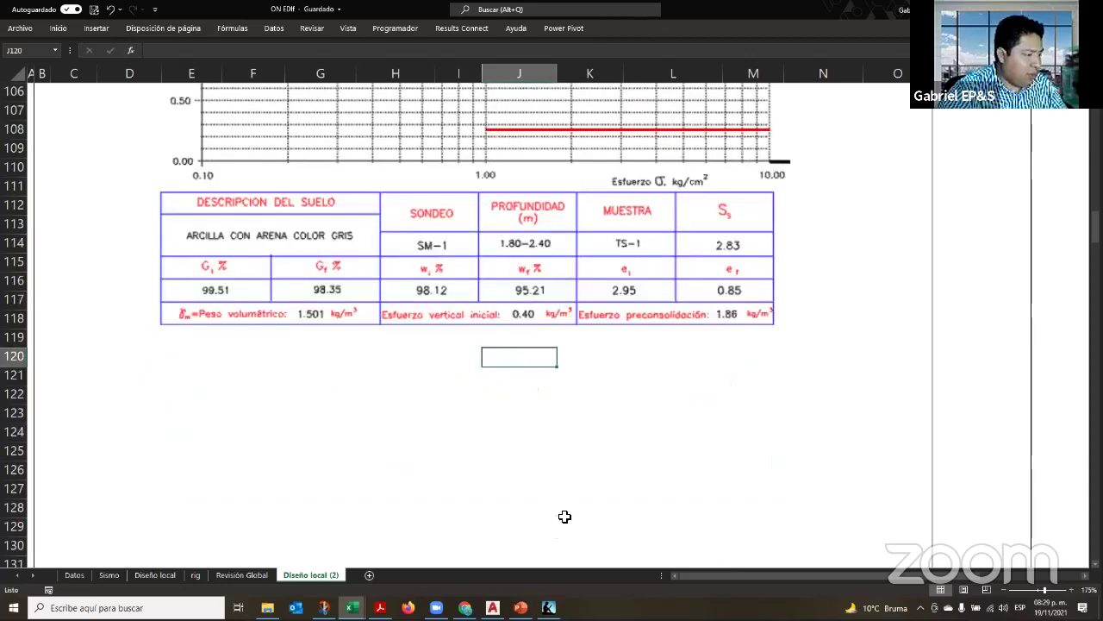
pyautogui.write('1')
pyautogui.press('Tab')
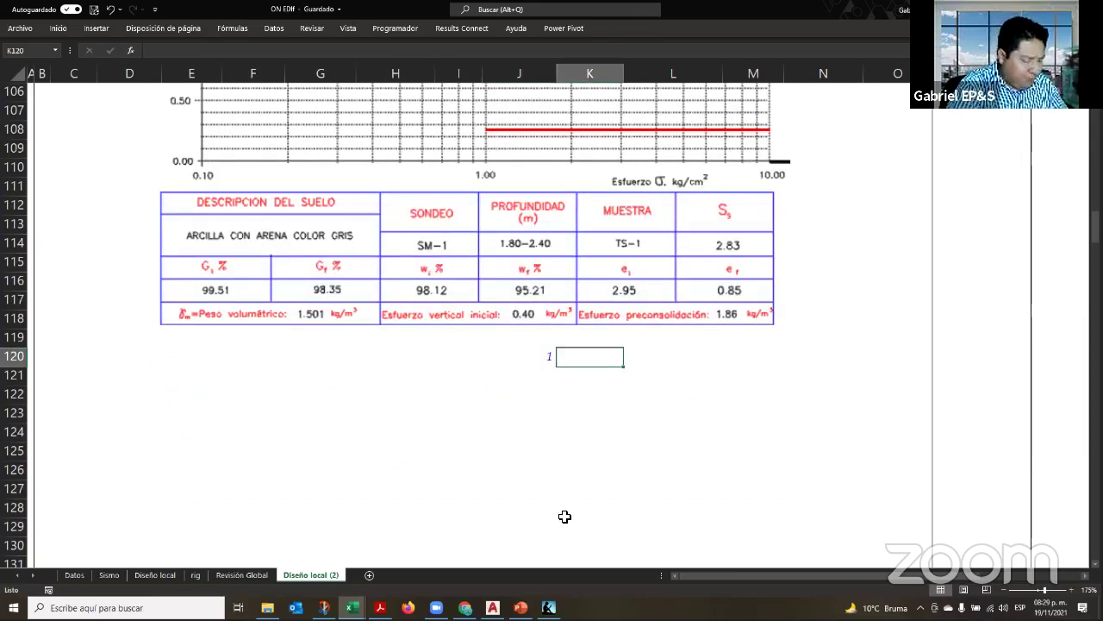
pyautogui.write('7.5')
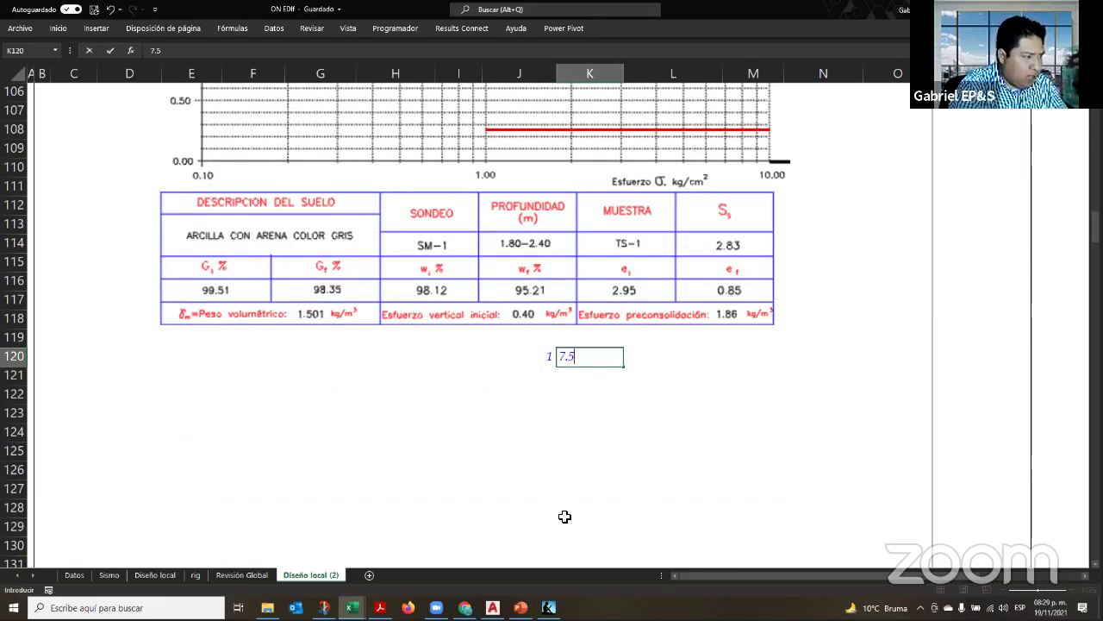
pyautogui.press('Return')
pyautogui.press('Left')
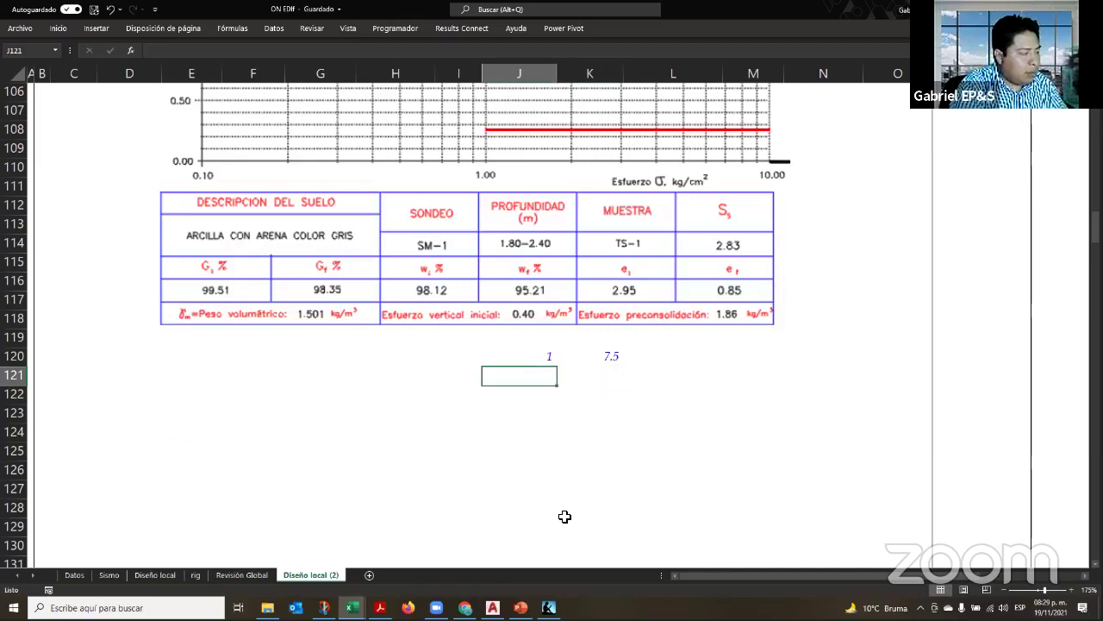
# In I121, enter the effective stress from J74 divided by 10 and format it with two decimals
pyautogui.press('Left')
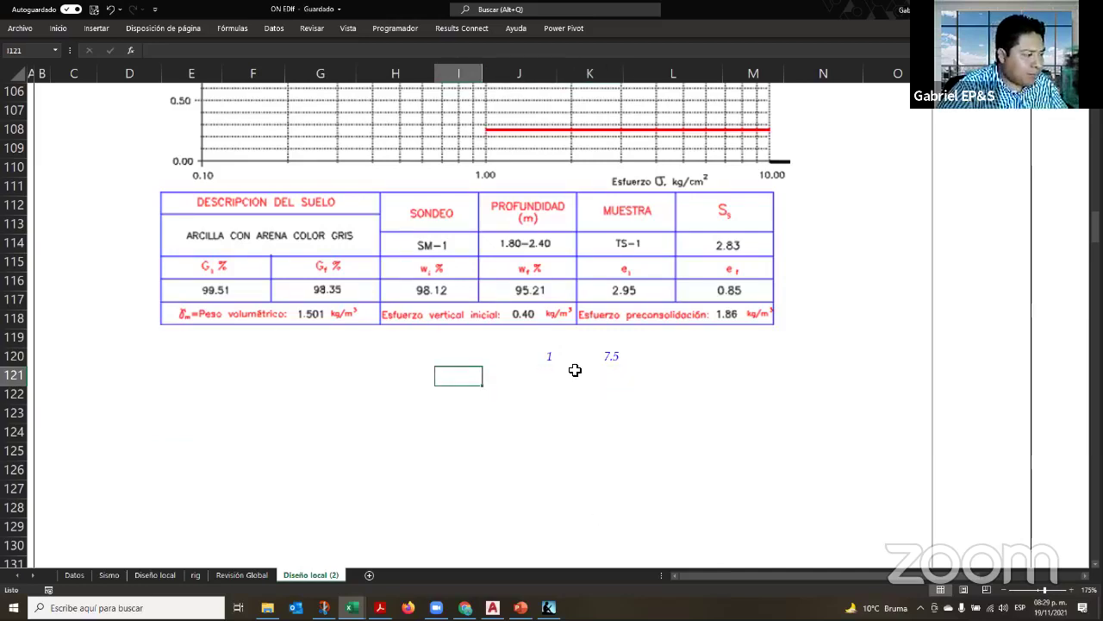
pyautogui.press('Right')
pyautogui.press('Right')
pyautogui.click(499, 383)
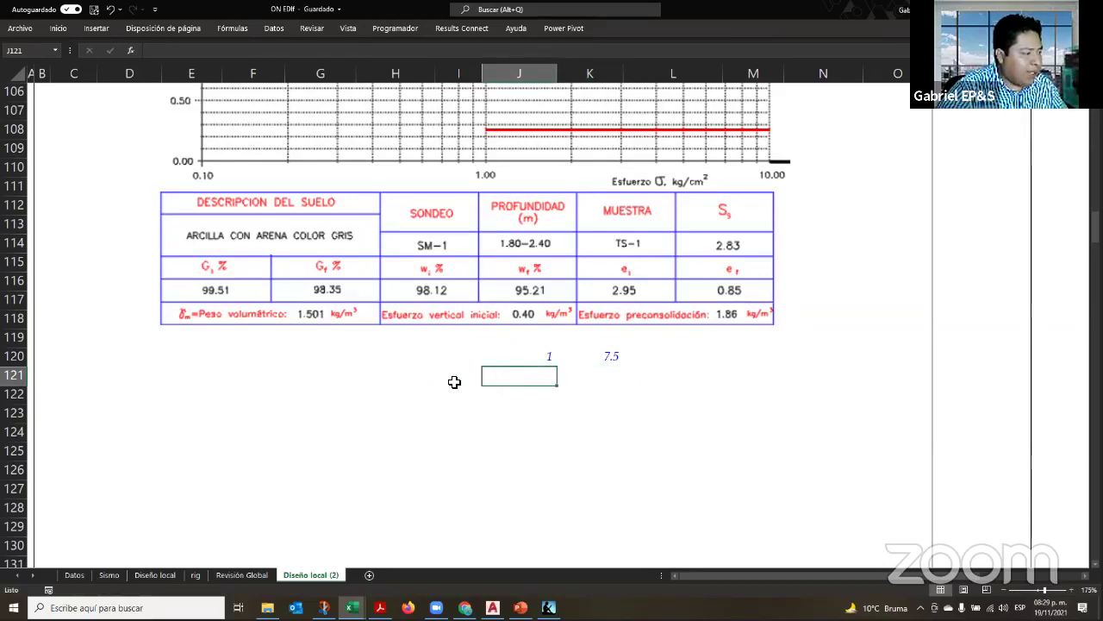
pyautogui.press('Left')
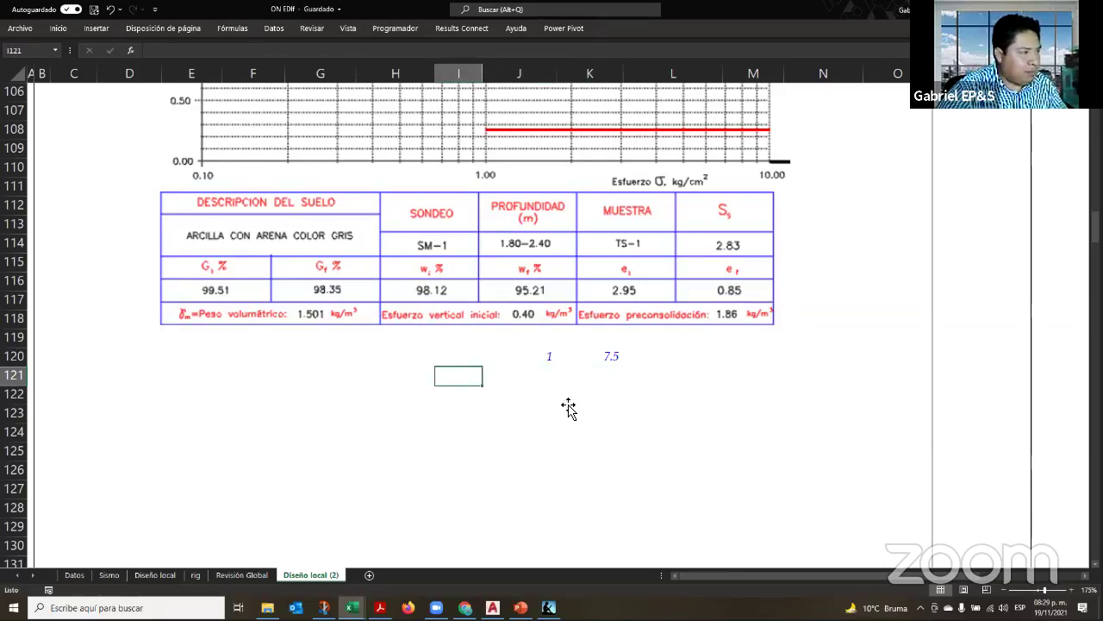
pyautogui.scroll(5, 674, 428)
pyautogui.scroll(-2, 636, 425)
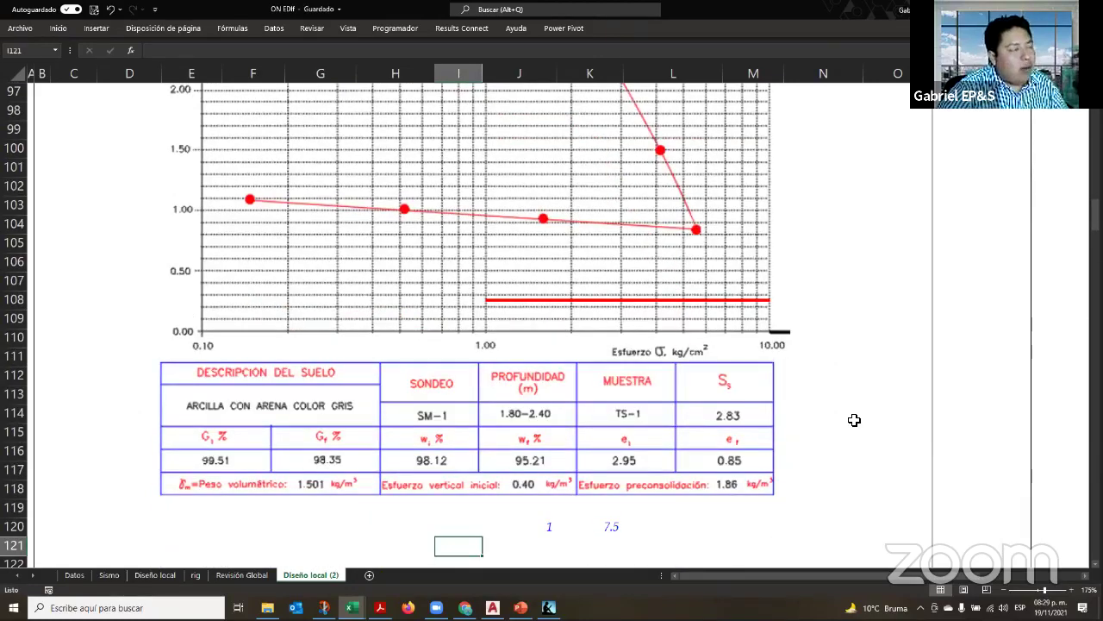
pyautogui.scroll(6, 854, 419)
pyautogui.scroll(3, 854, 420)
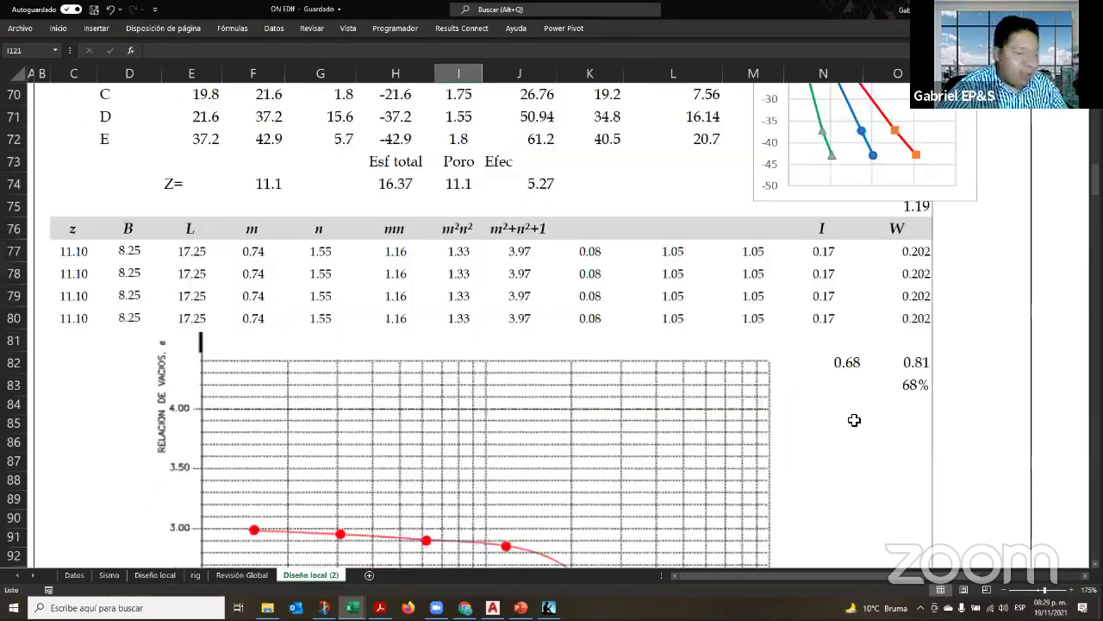
pyautogui.write('++')
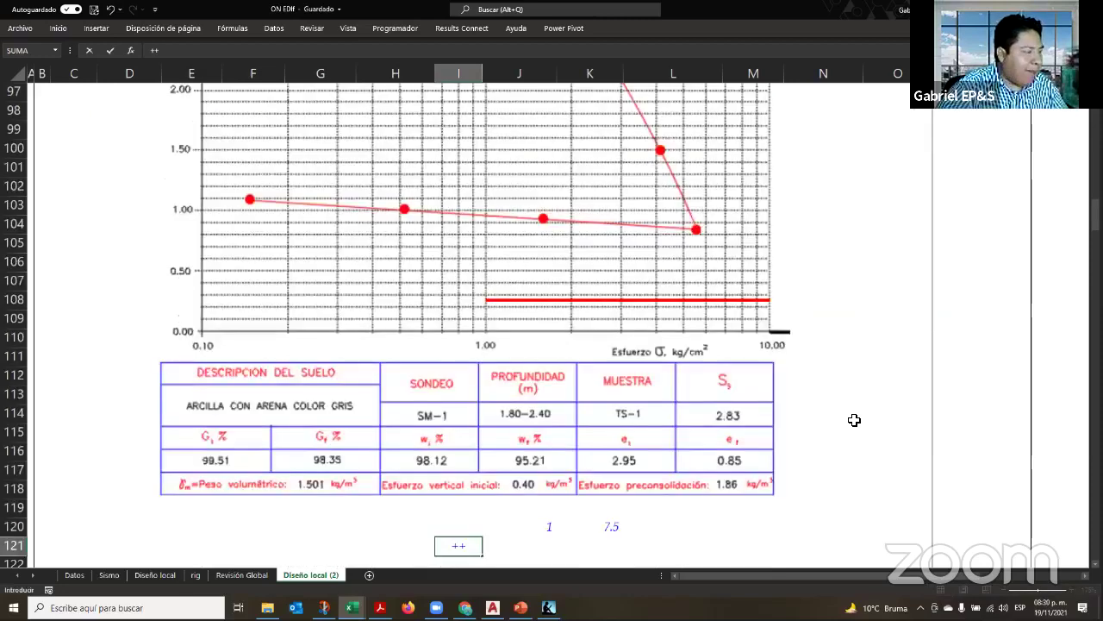
pyautogui.scroll(3, 854, 420)
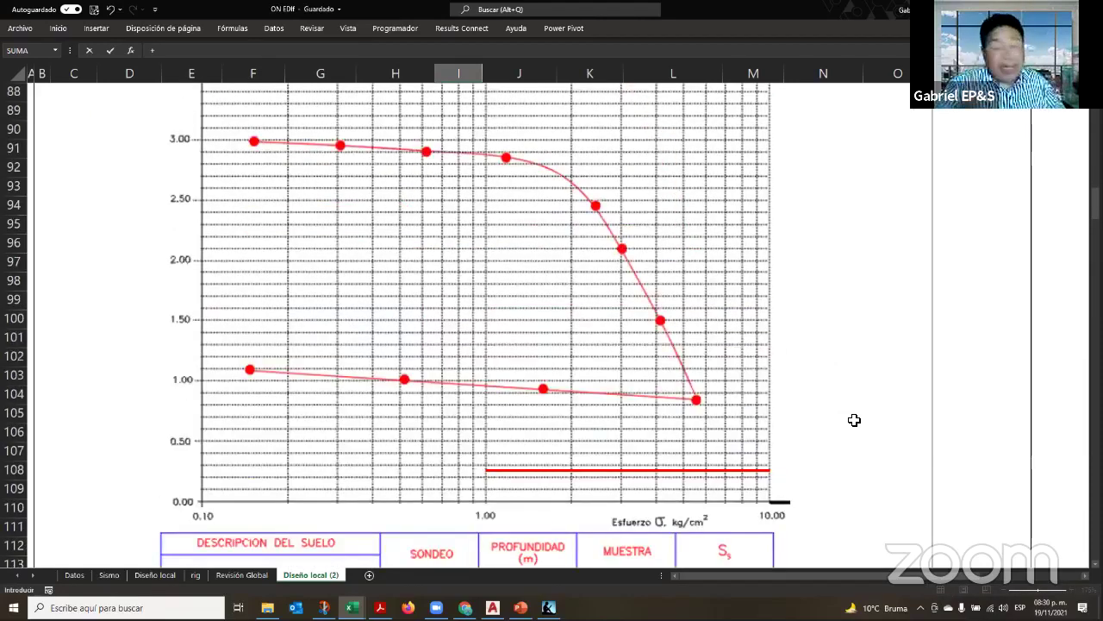
pyautogui.scroll(2, 876, 330)
pyautogui.scroll(4, 423, 182)
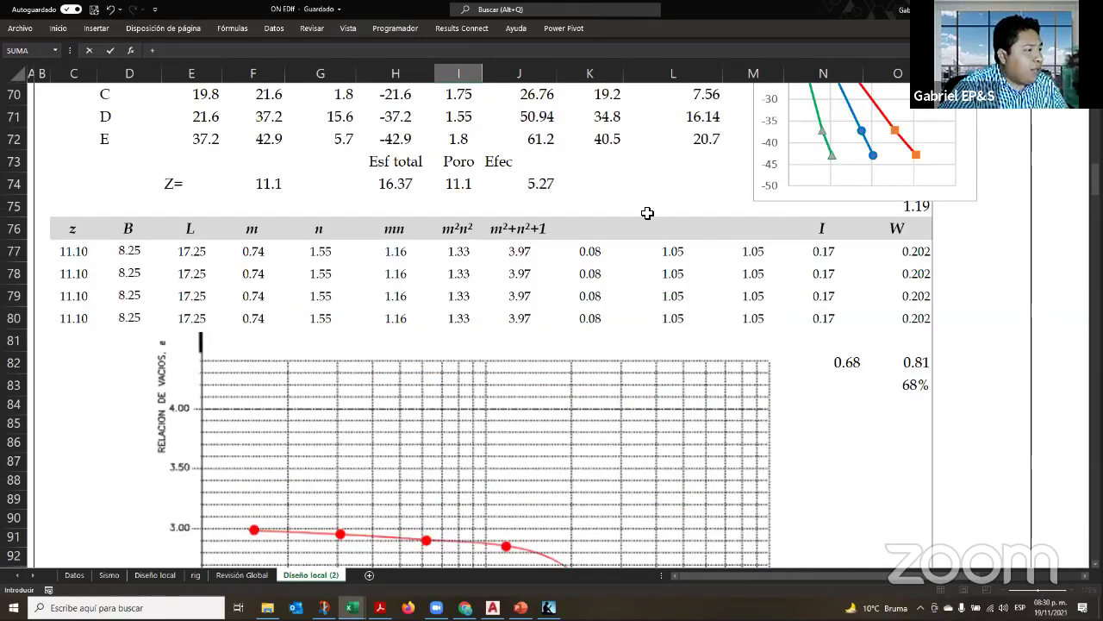
pyautogui.press('Up')
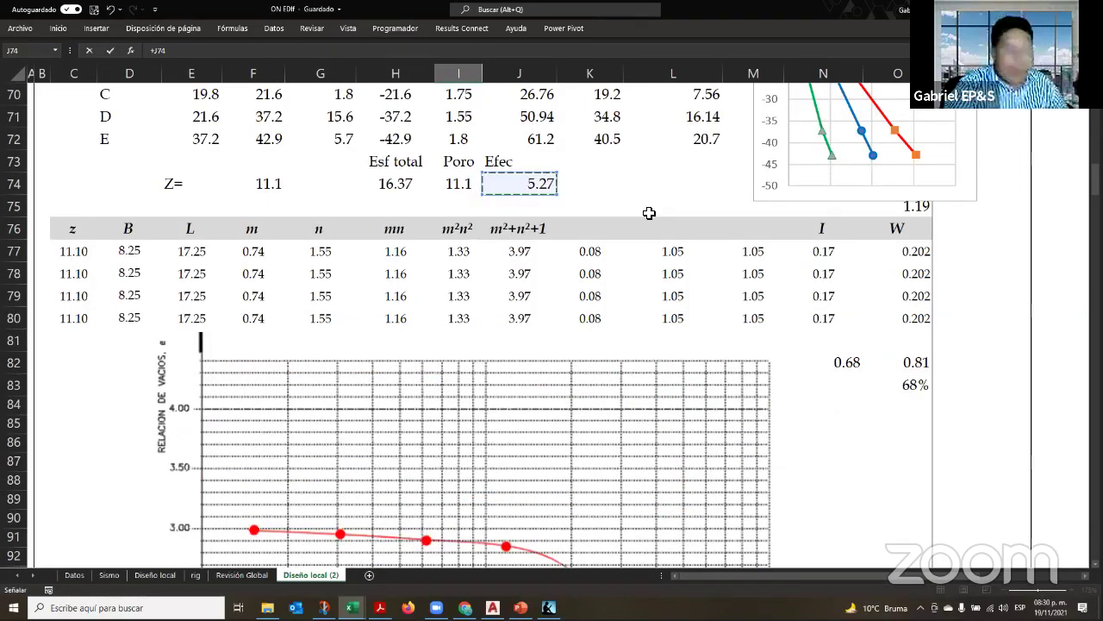
pyautogui.write('/10')
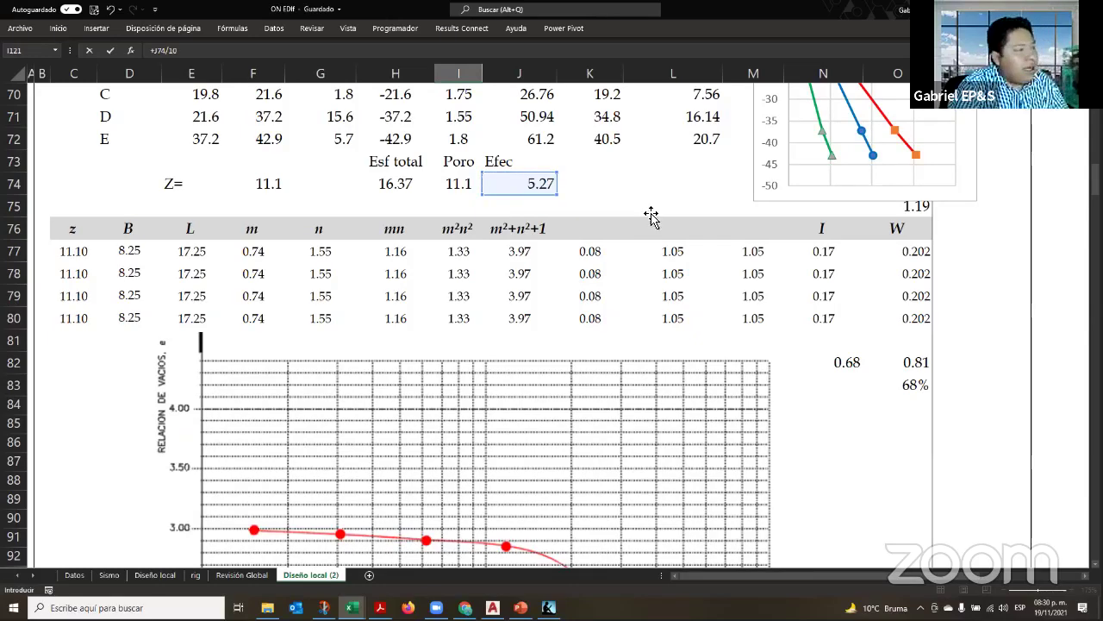
pyautogui.press('Return')
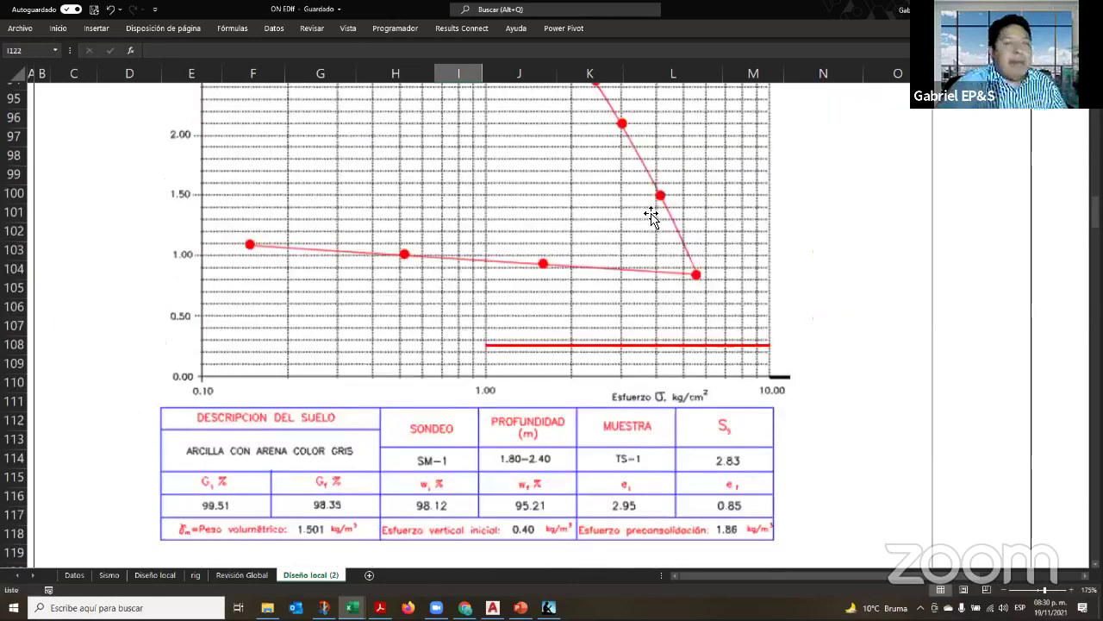
pyautogui.press('Up')
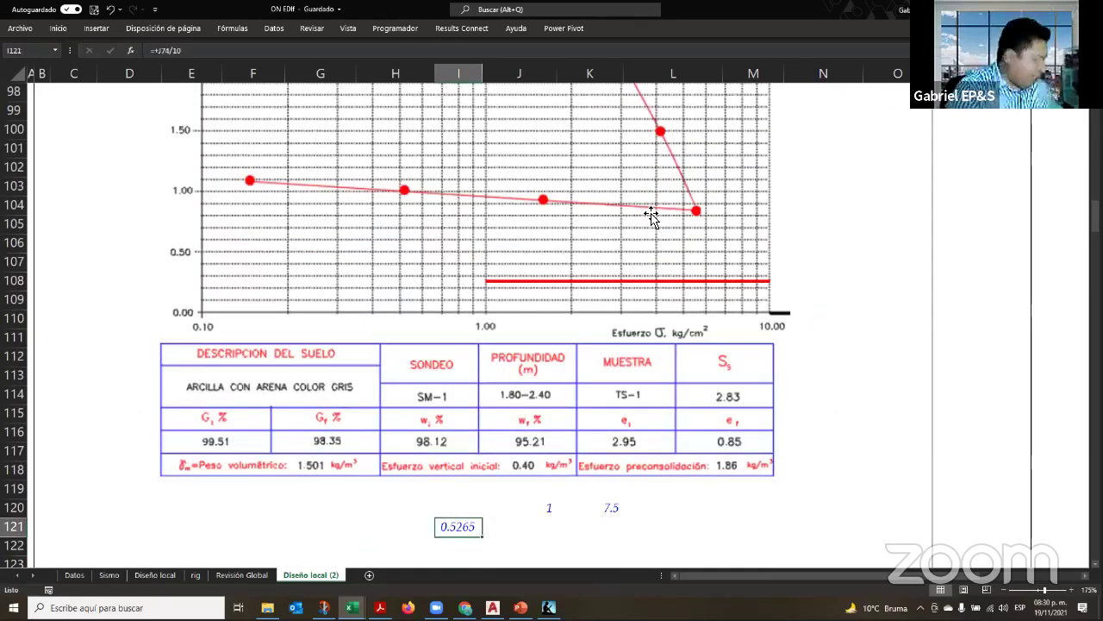
pyautogui.hotkey('ctrl', 'shift', '1')
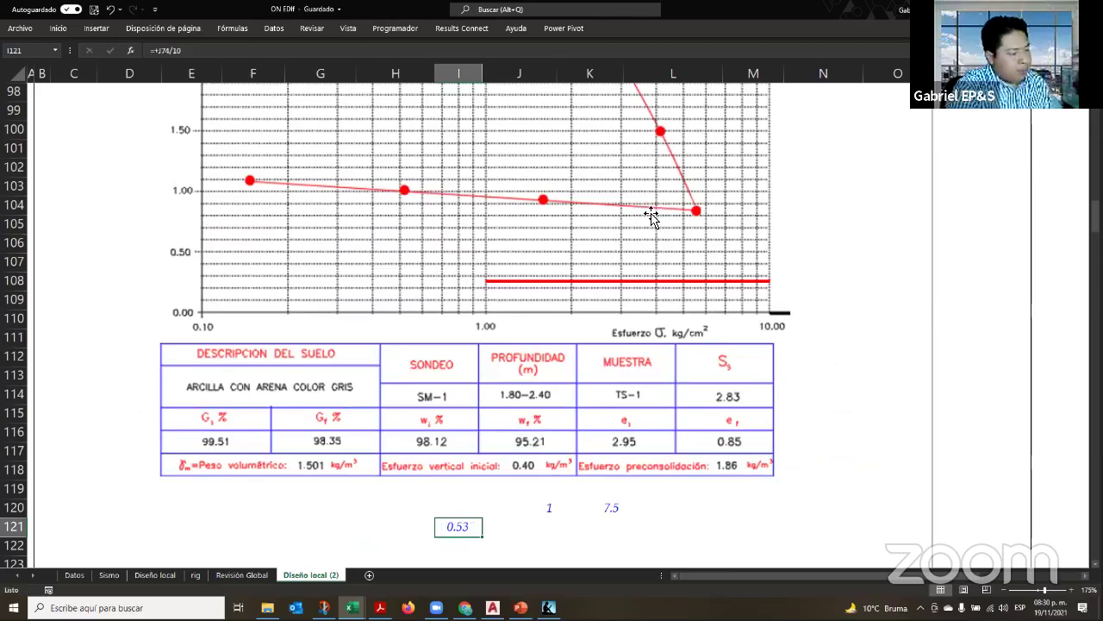
# Move the values 1 and 7.5 from J120:K120 one column over to K120:L120
pyautogui.press('Right')
pyautogui.press('Right')
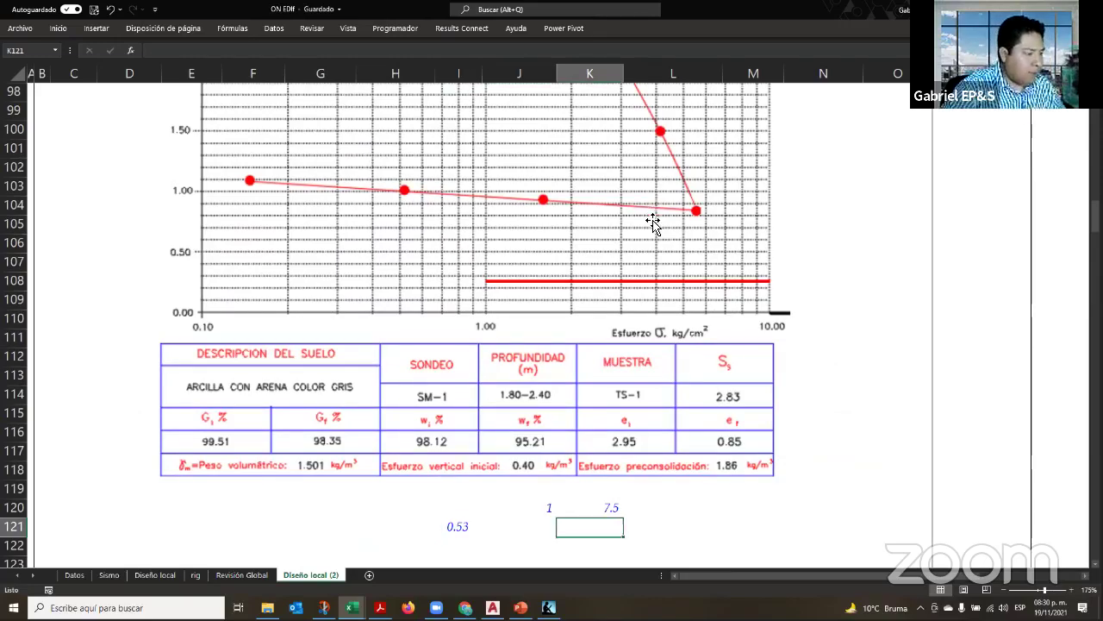
pyautogui.scroll(-3, 540, 365)
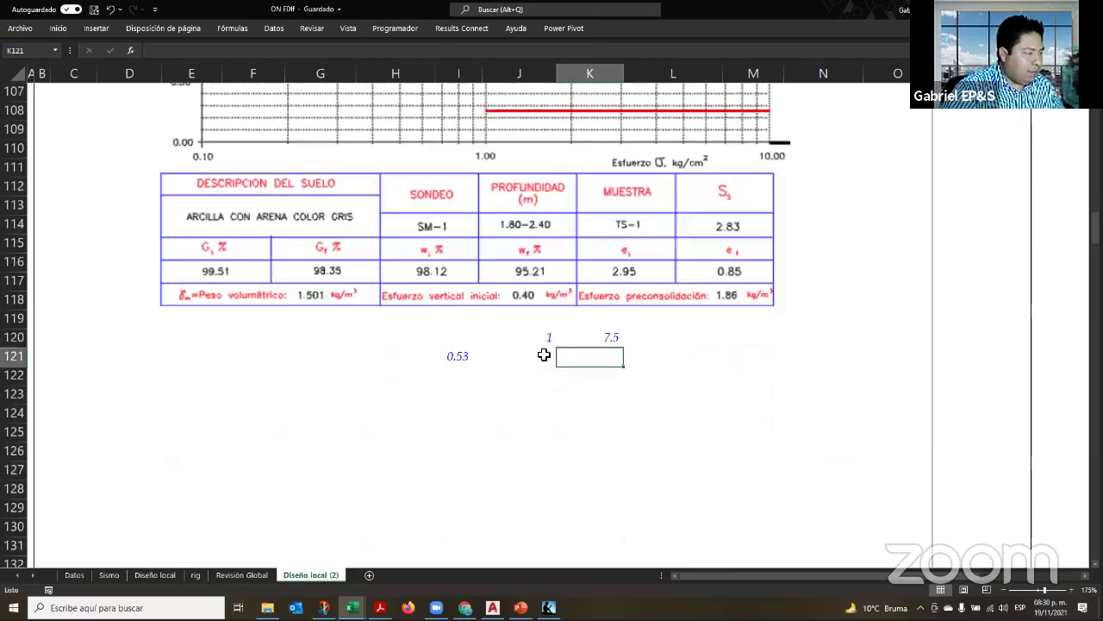
pyautogui.press('Left')
pyautogui.press('Up')
pyautogui.hotkey('shift', 'Right')
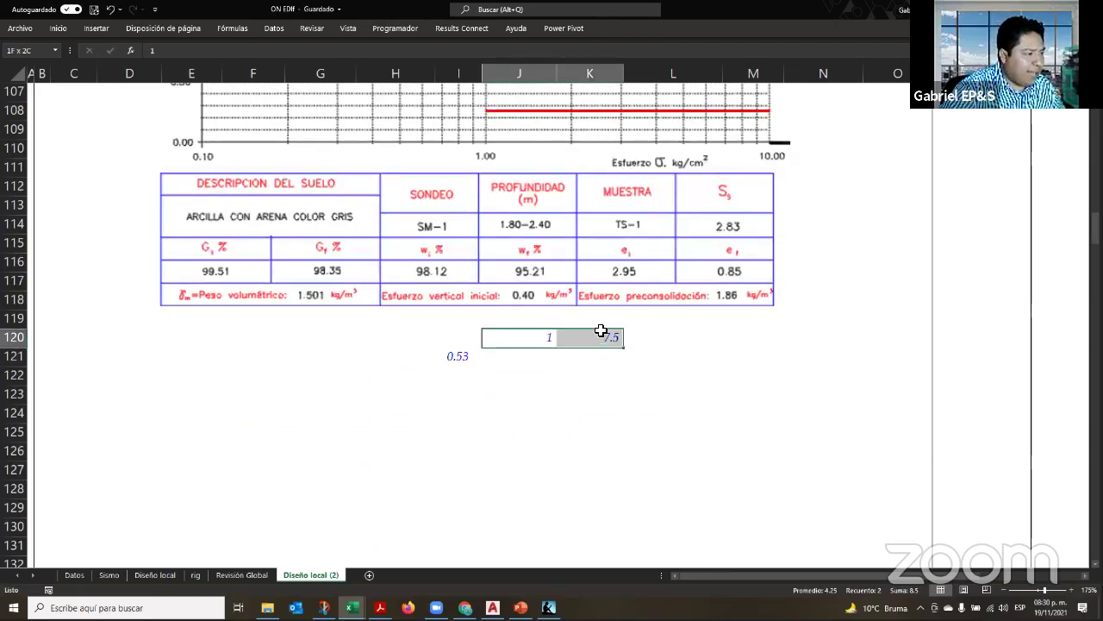
pyautogui.moveTo(623, 336); pyautogui.dragTo(694, 338)
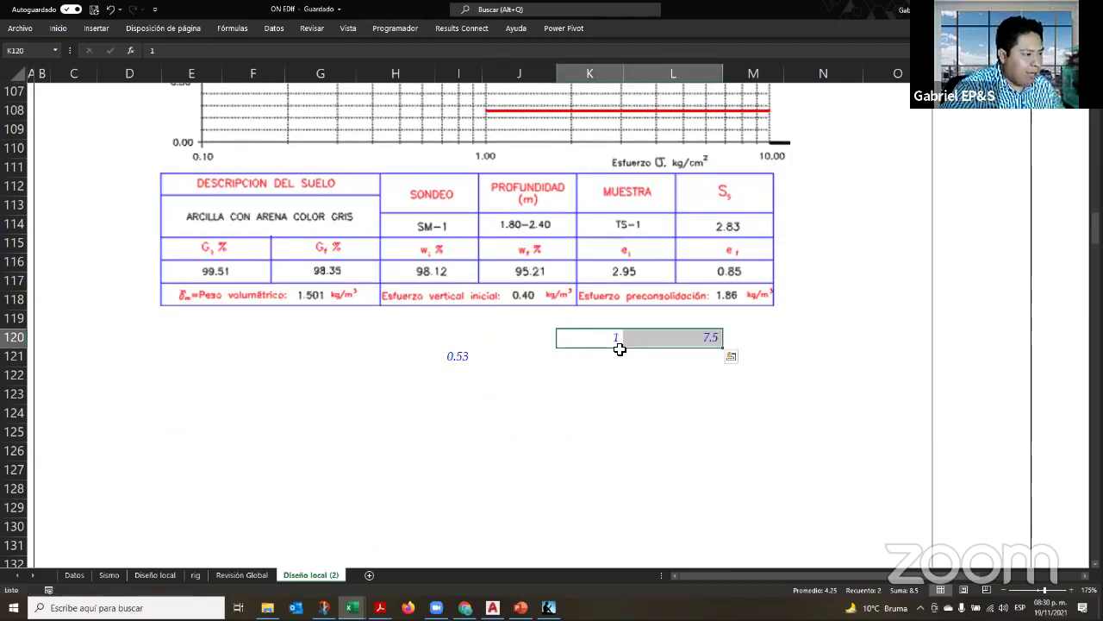
# Enter the heading Escala in K119, above the scale value 1
pyautogui.press('Up')
pyautogui.write('Esca')
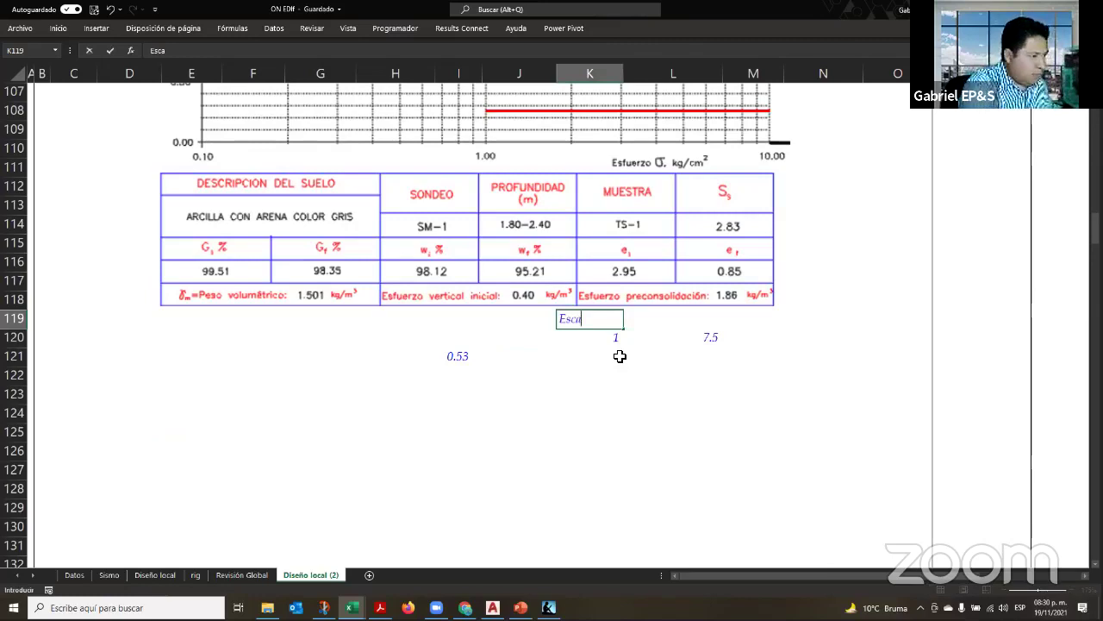
pyautogui.write('la')
pyautogui.press('Return')
# In K121, calculate the base-10 logarithm of the summed stresses with LOG10(I121+J121)
pyautogui.click(619, 356)
pyautogui.write('+')
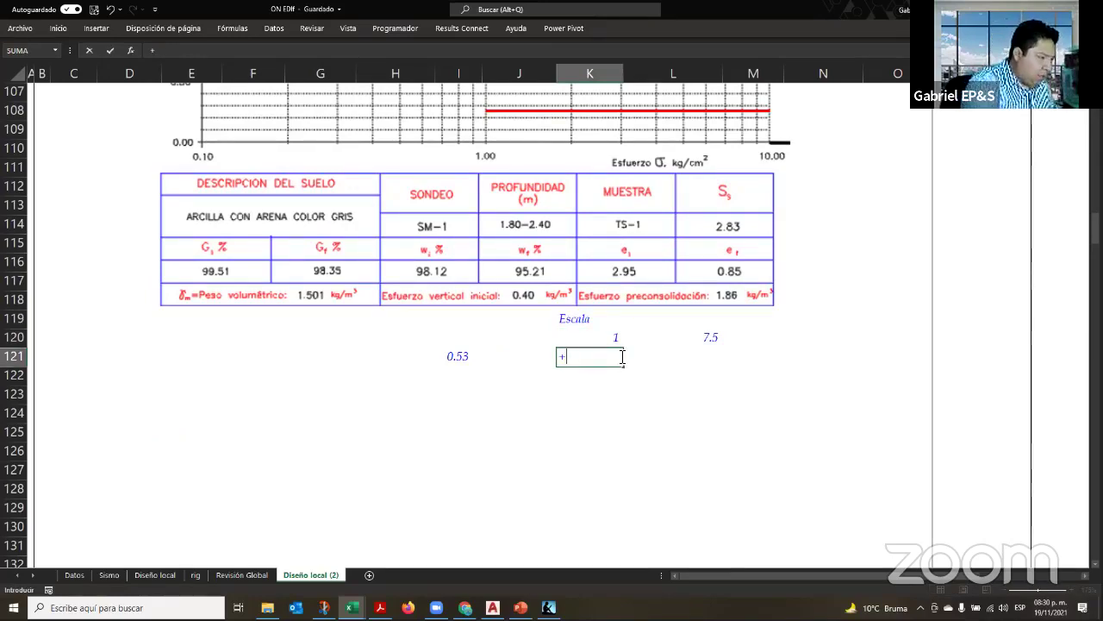
pyautogui.write('log')
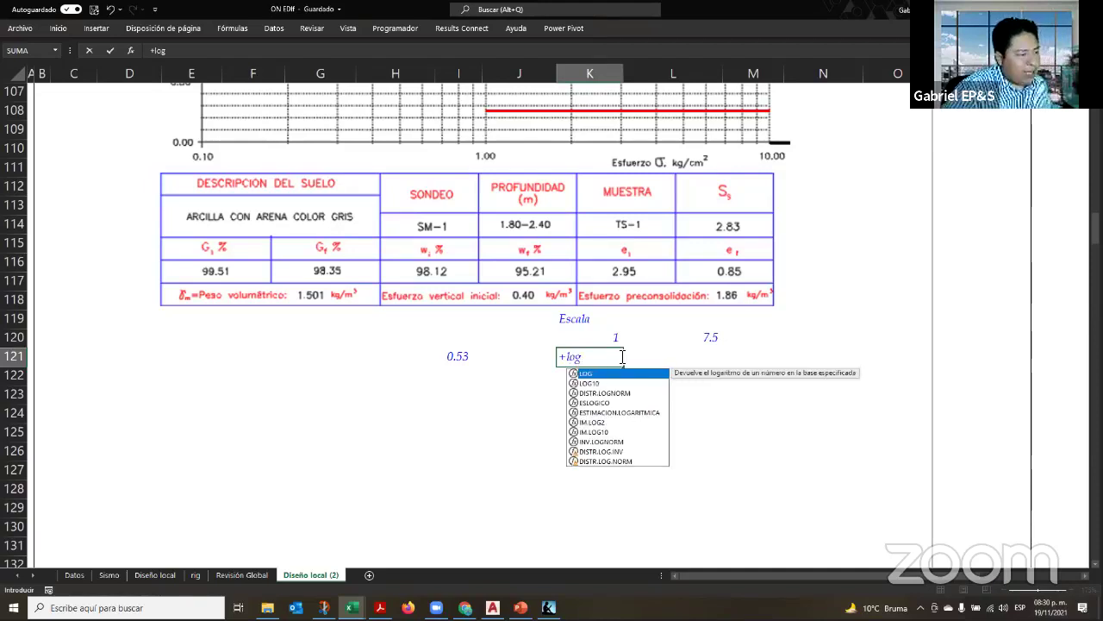
pyautogui.doubleClick(621, 382)
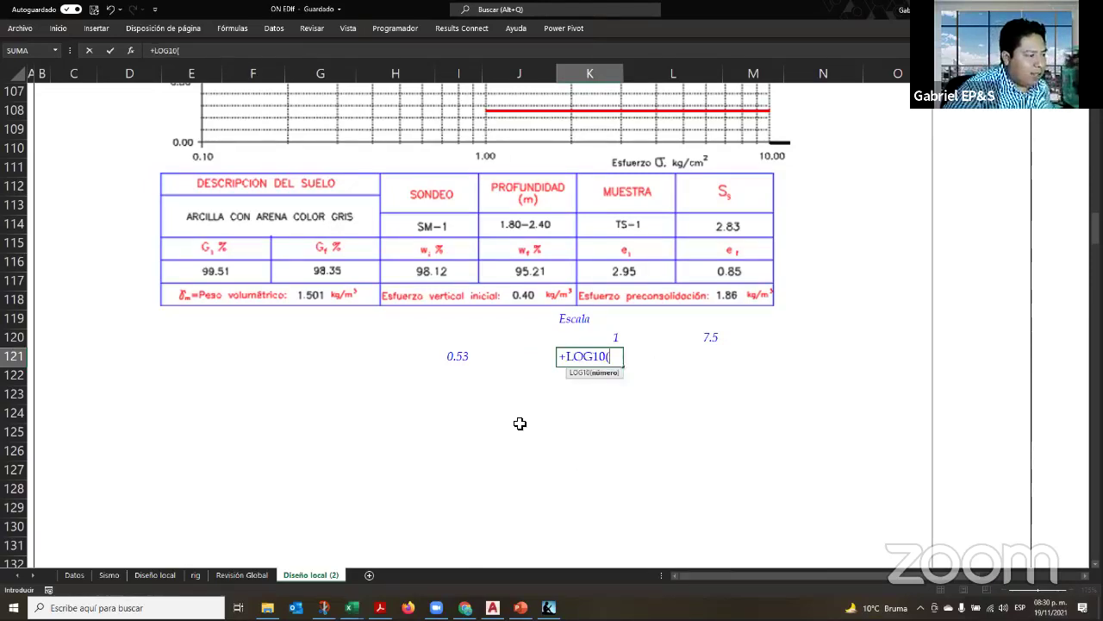
pyautogui.click(453, 357)
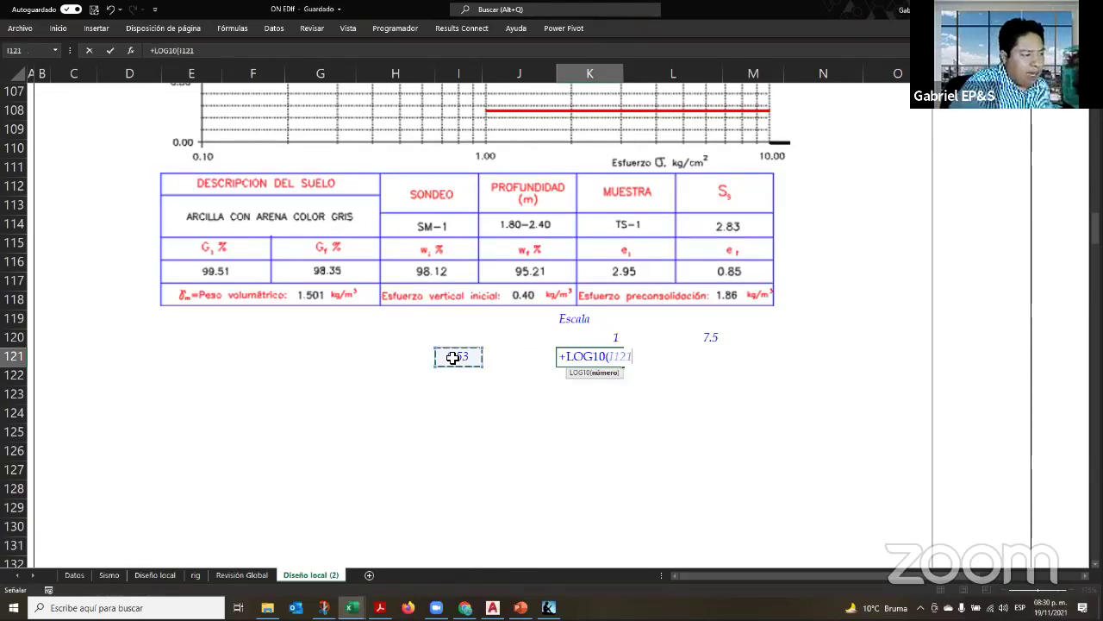
pyautogui.write('+')
pyautogui.click(498, 365)
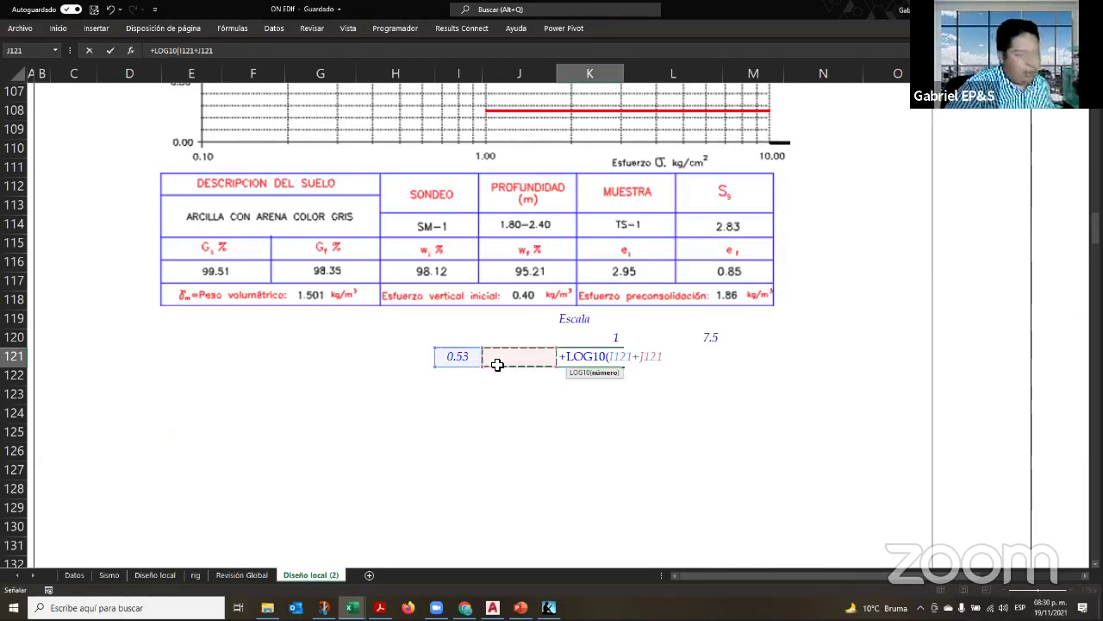
pyautogui.write(')')
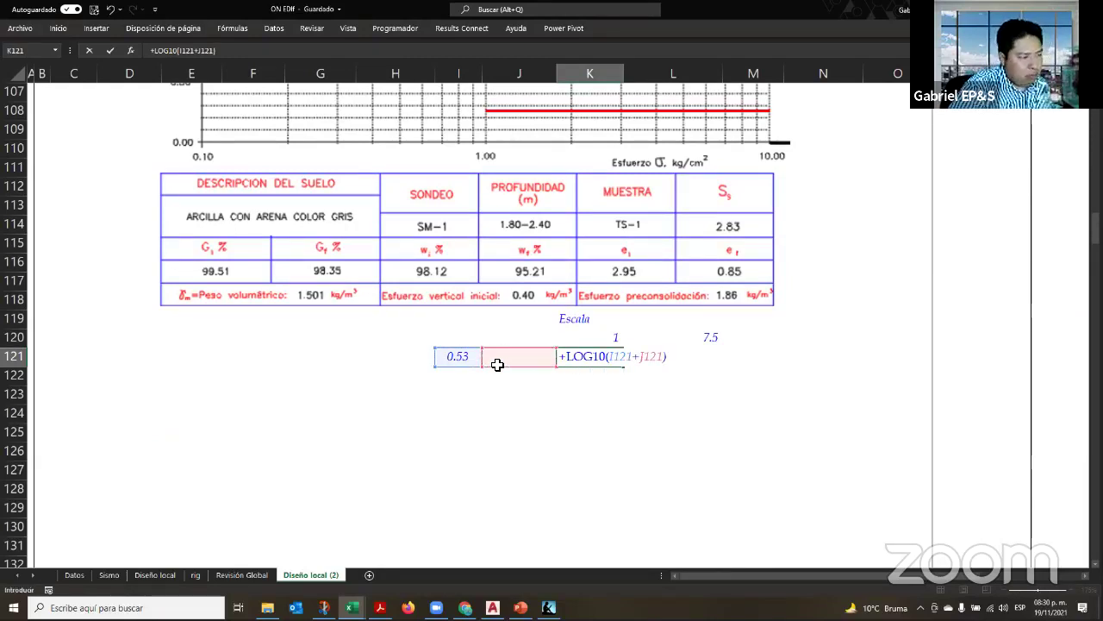
pyautogui.hotkey('ctrl', 'Return')
# Remove the division by 10 from the stress formula in I121, leaving only the reference to J74
pyautogui.click(497, 365)
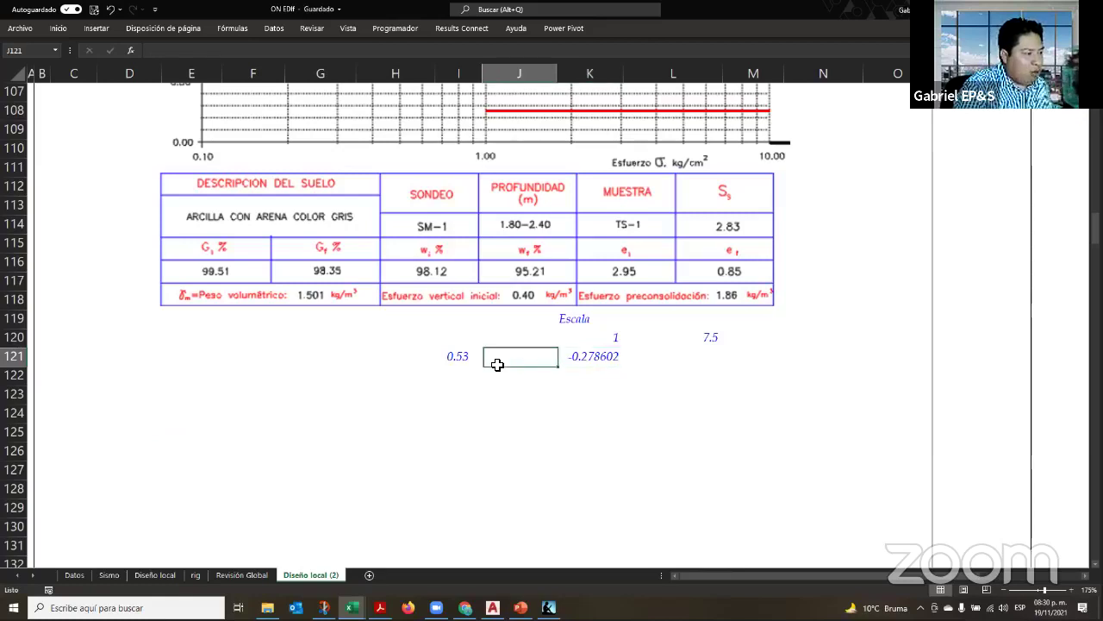
pyautogui.press('Left')
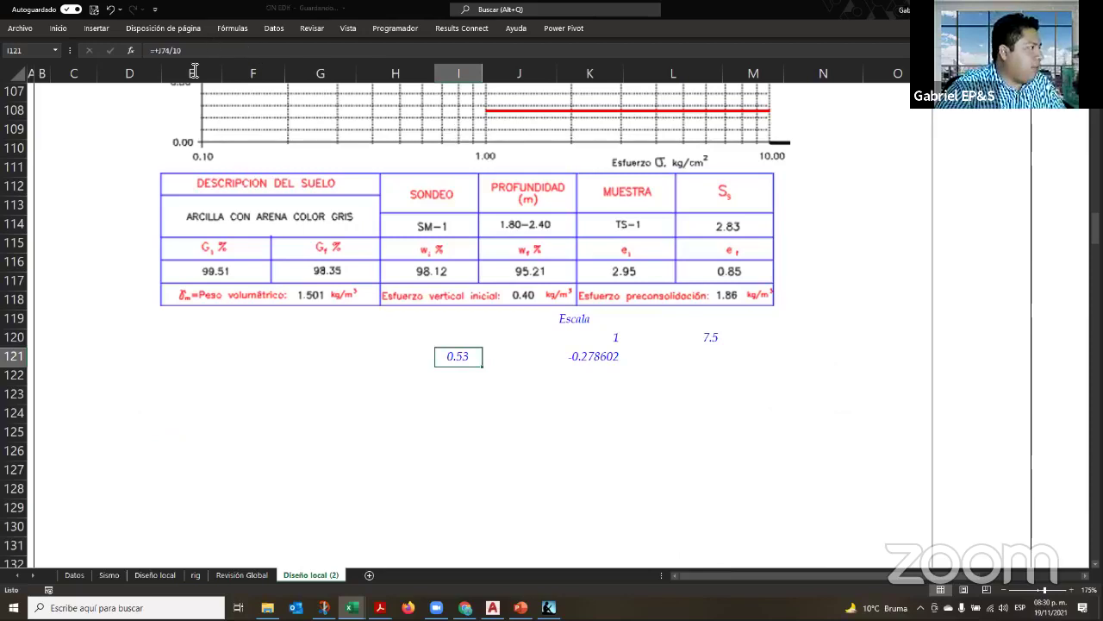
pyautogui.click(242, 52)
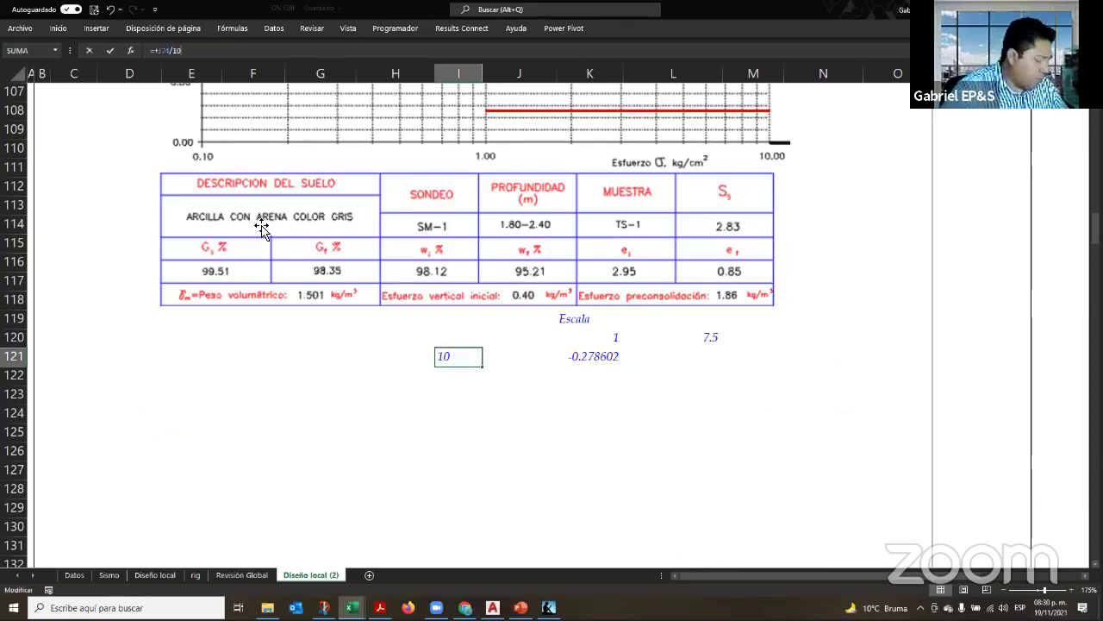
pyautogui.press('BackSpace')
pyautogui.press('BackSpace')
pyautogui.press('BackSpace')
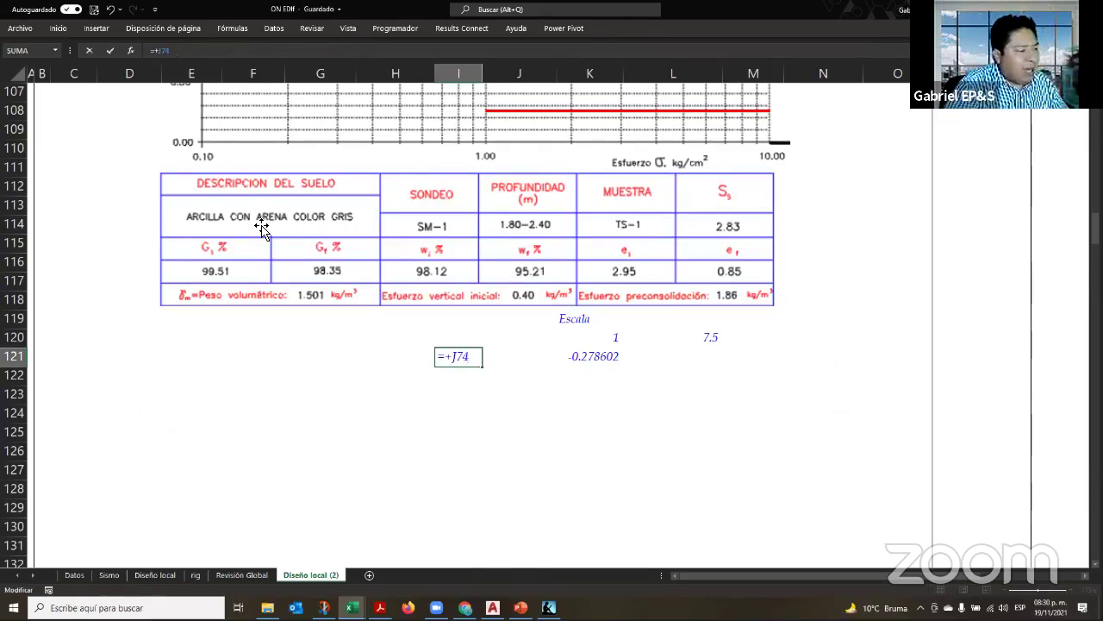
pyautogui.press('Return')
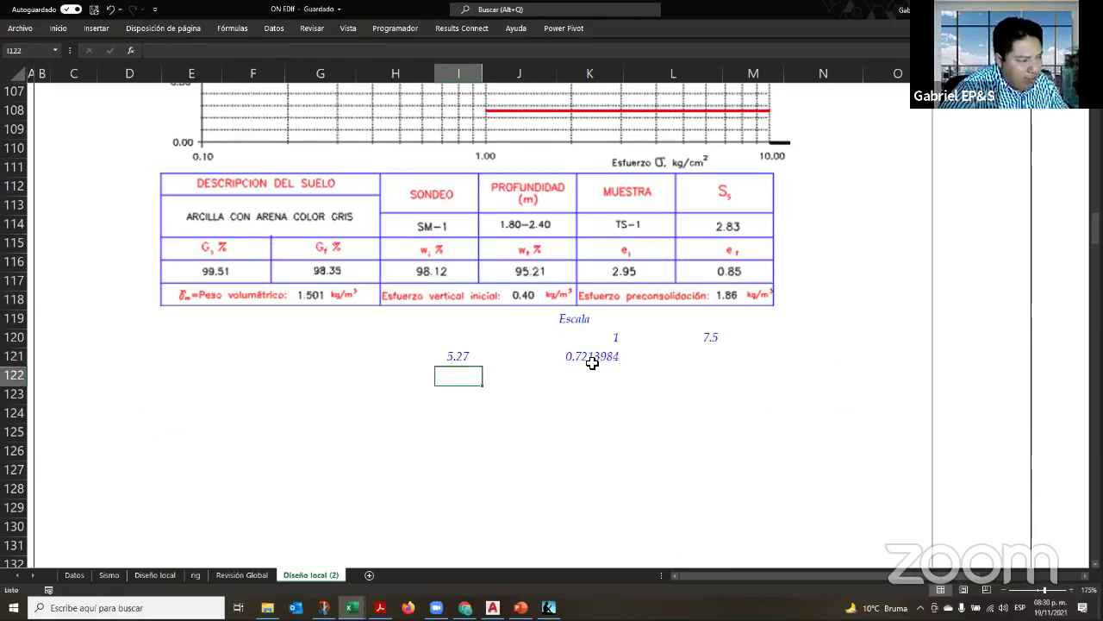
# Format the logarithm in K121 as a number with two decimals
pyautogui.press('Up')
pyautogui.press('Right')
pyautogui.press('Right')
pyautogui.hotkey('ctrl', 'shift', '1')
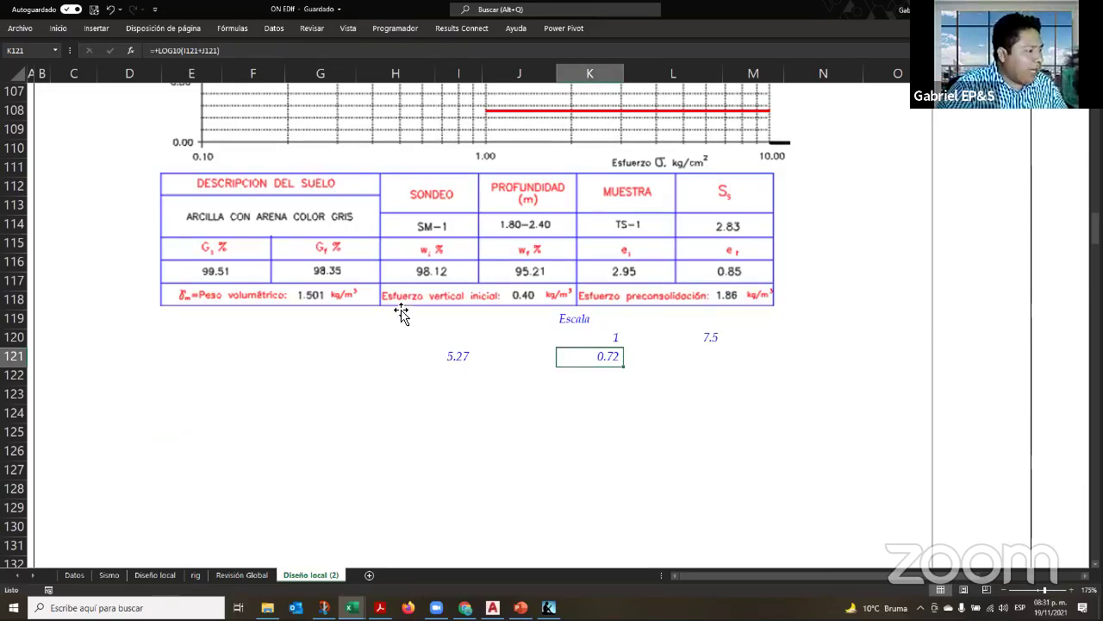
pyautogui.scroll(3, 647, 327)
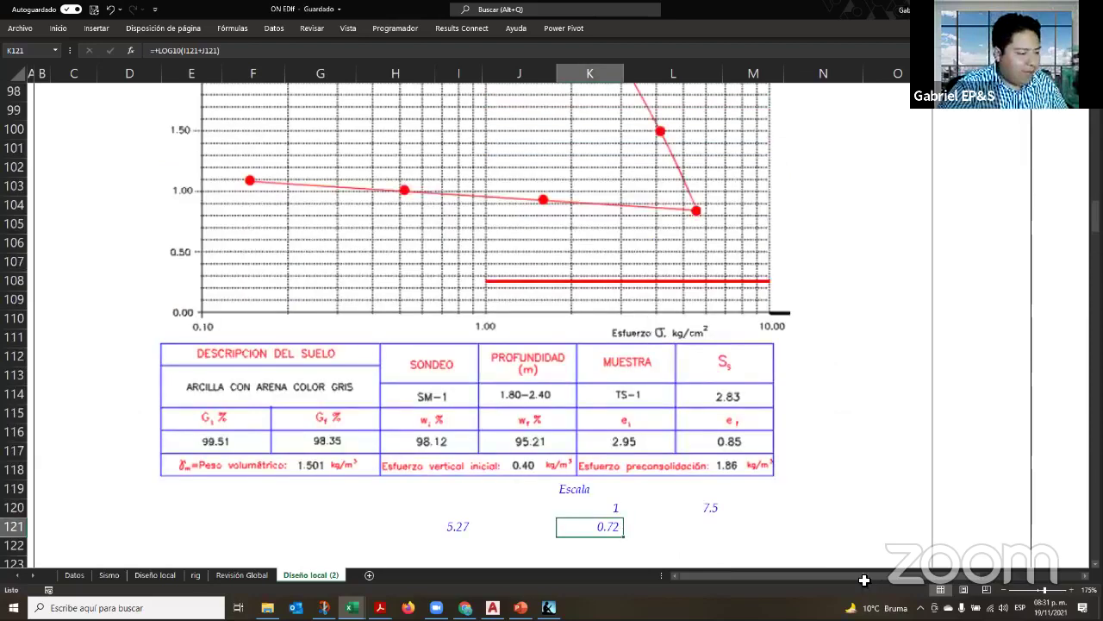
pyautogui.scroll(-3, 566, 379)
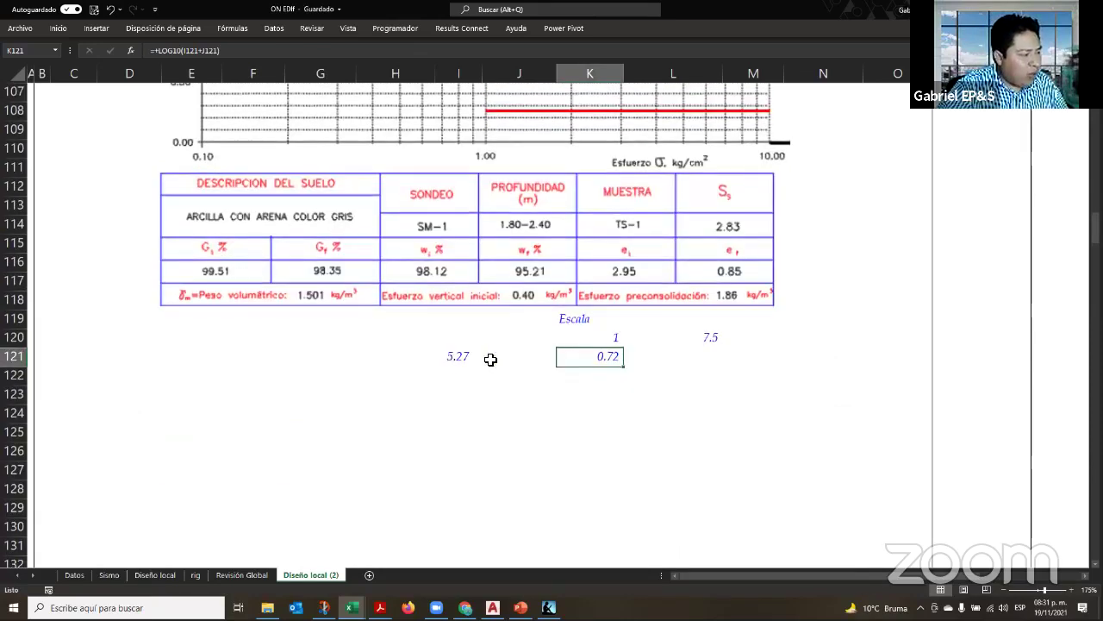
pyautogui.press('Left')
pyautogui.press('Left')
pyautogui.press('Right')
pyautogui.press('Right')
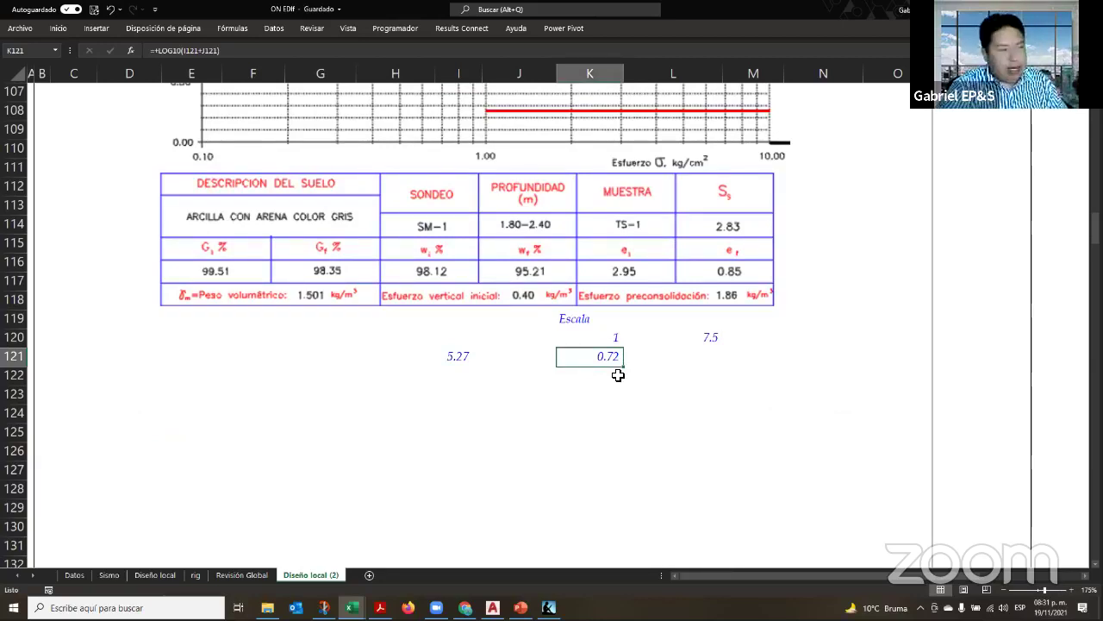
pyautogui.click(613, 342)
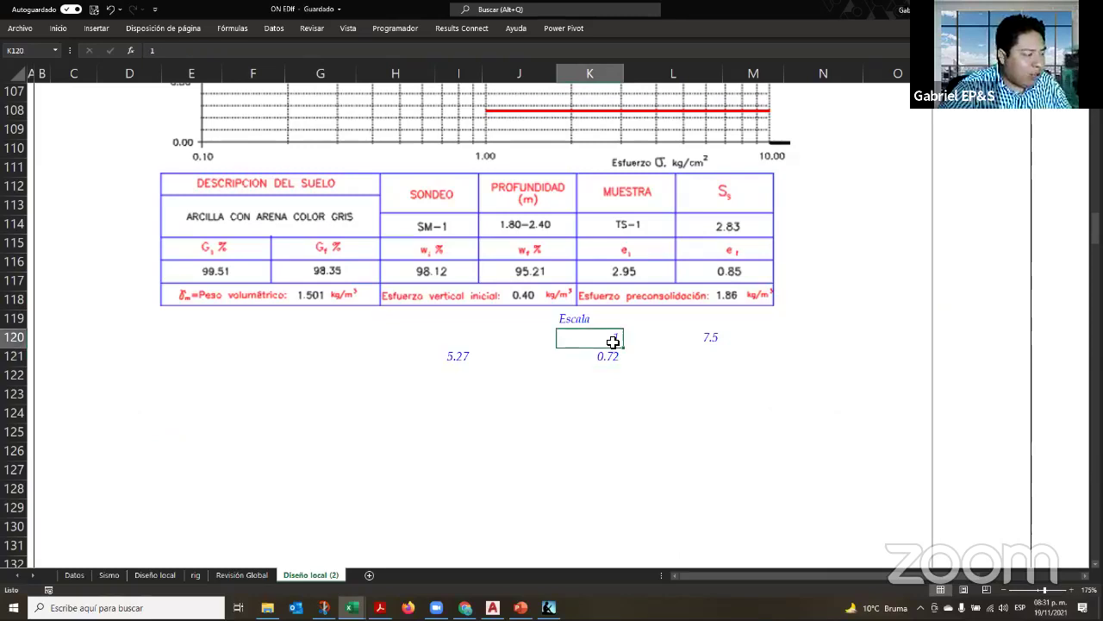
pyautogui.press('Right')
pyautogui.press('Right')
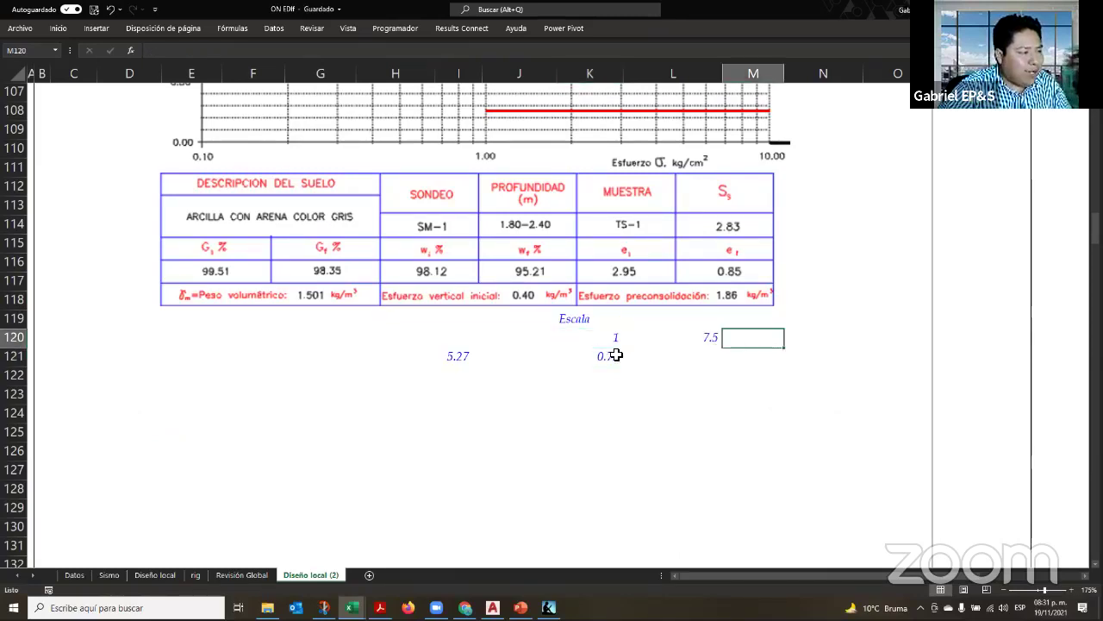
# In L121, multiply the logarithm in K121 by the scale length in L120 and format the result with two decimals
pyautogui.click(733, 350)
pyautogui.click(715, 359)
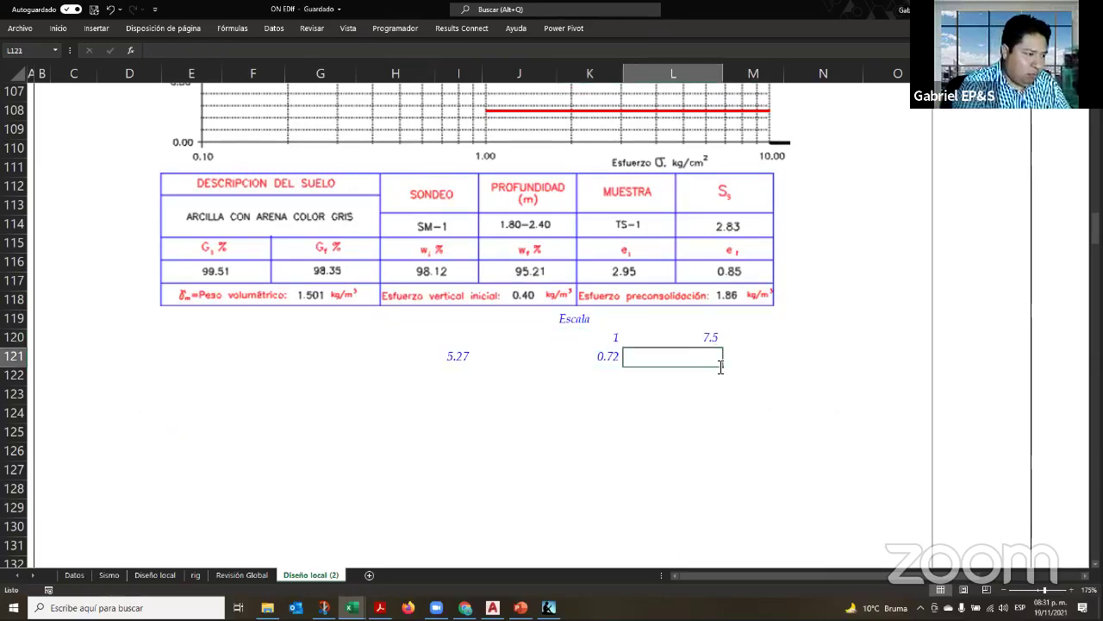
pyautogui.write('+')
pyautogui.press('Left')
pyautogui.write('*')
pyautogui.press('Up')
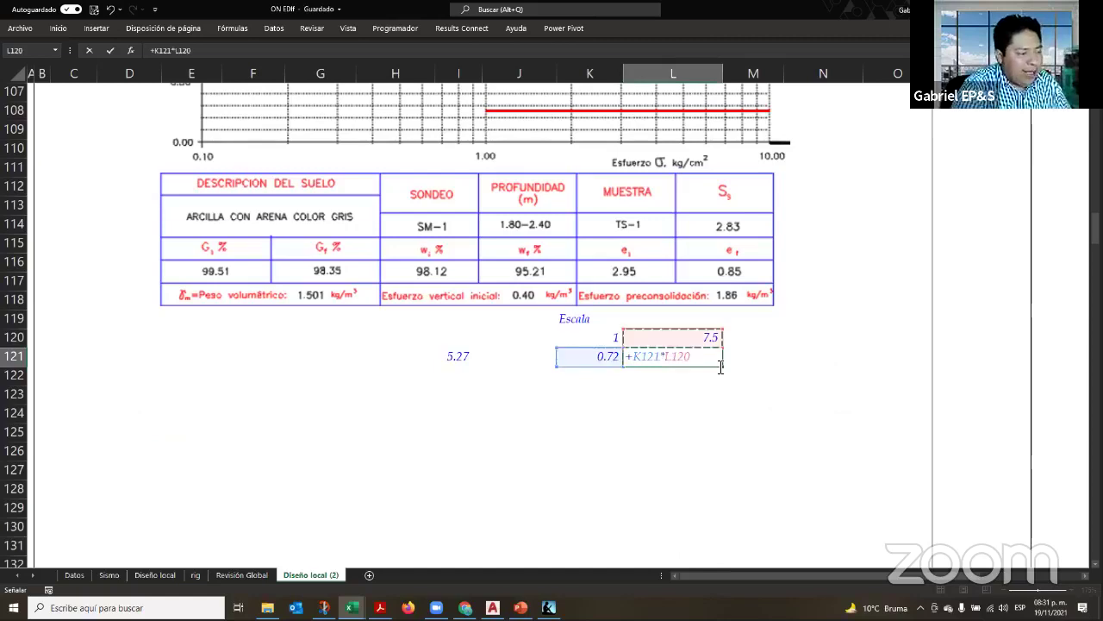
pyautogui.press('Return')
pyautogui.press('Up')
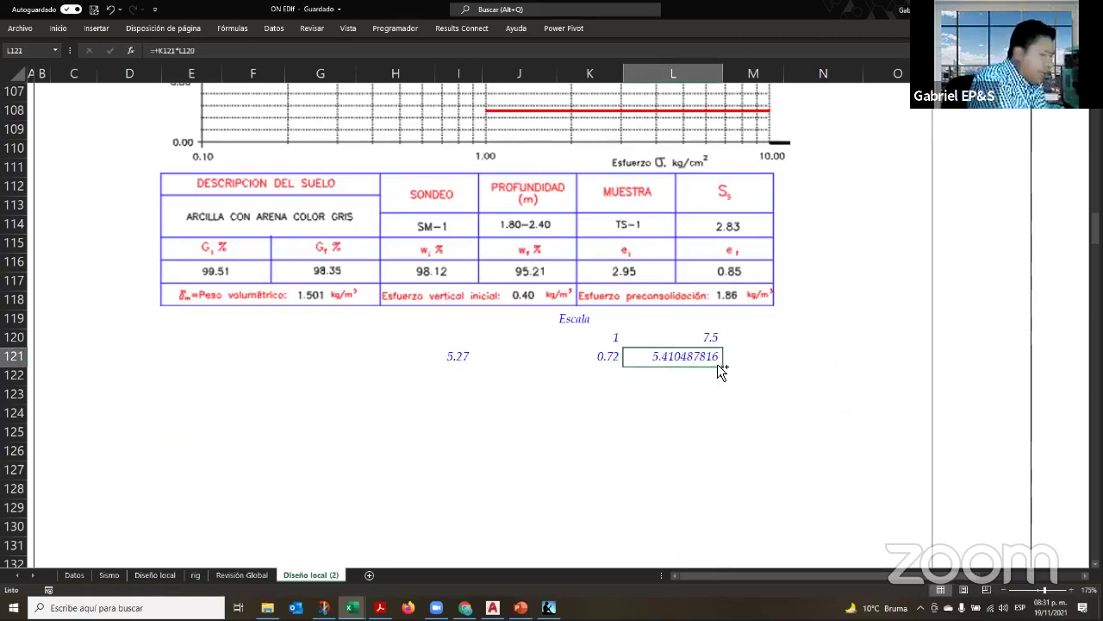
pyautogui.hotkey('ctrl', 'shift', '1')
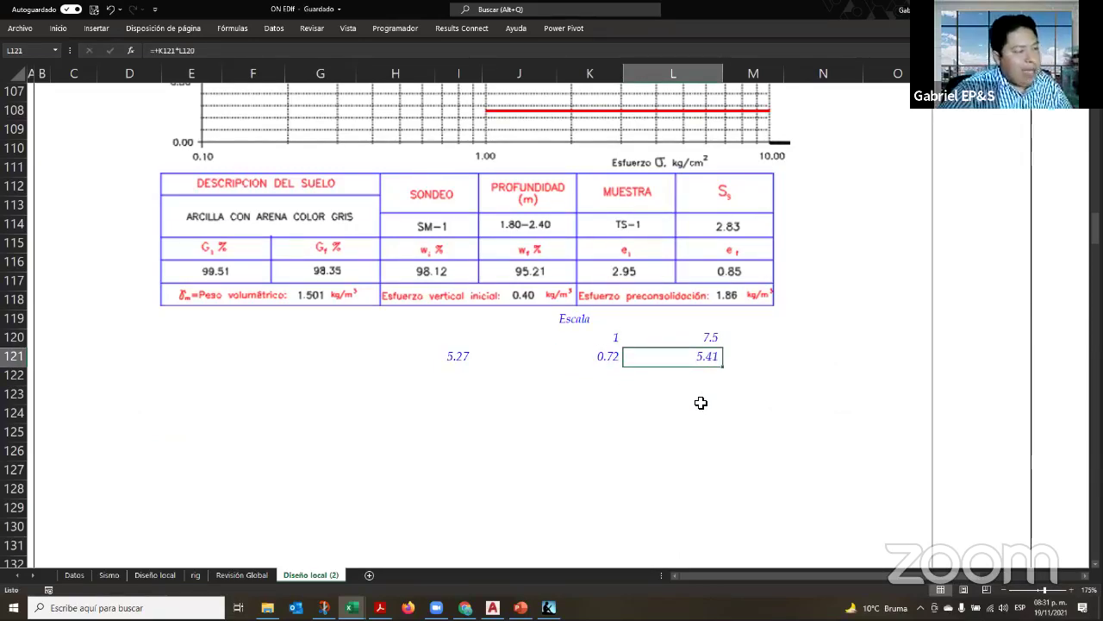
# Duplicate the red reference line, place the copy below the calculation rows and shorten it to the scaled distance in L121
pyautogui.click(625, 111)
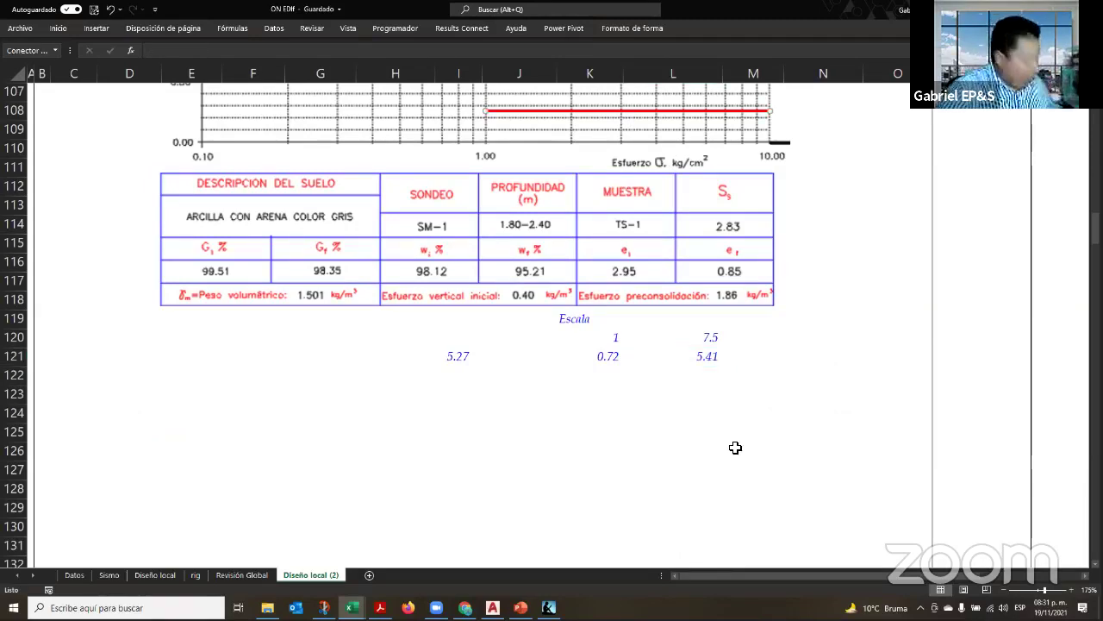
pyautogui.hotkey('ctrl', 'v')
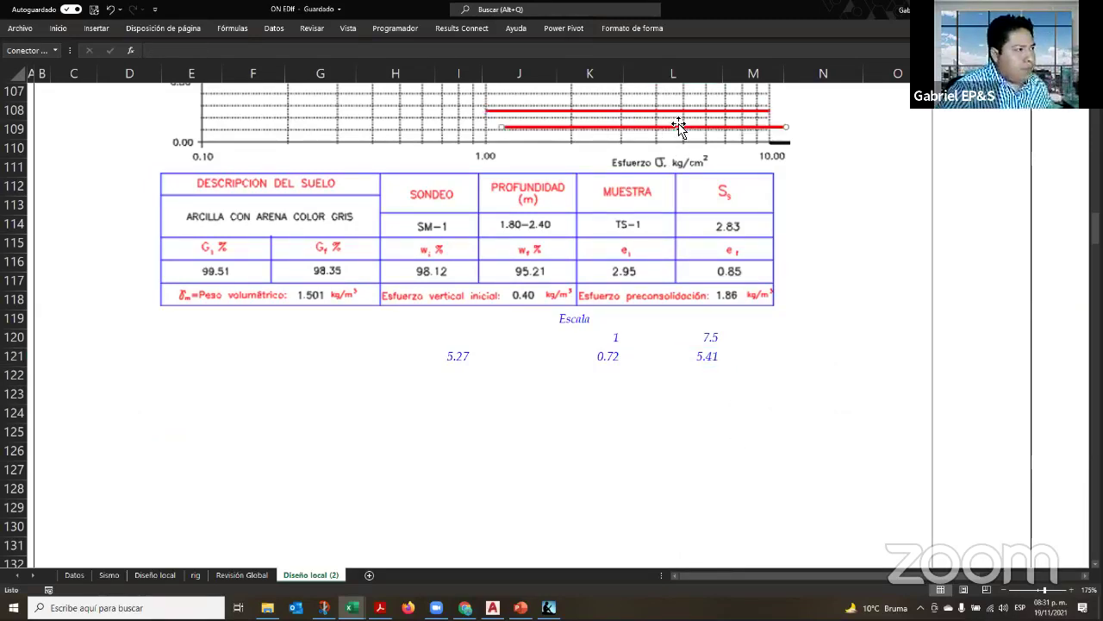
pyautogui.moveTo(681, 394); pyautogui.dragTo(699, 393)
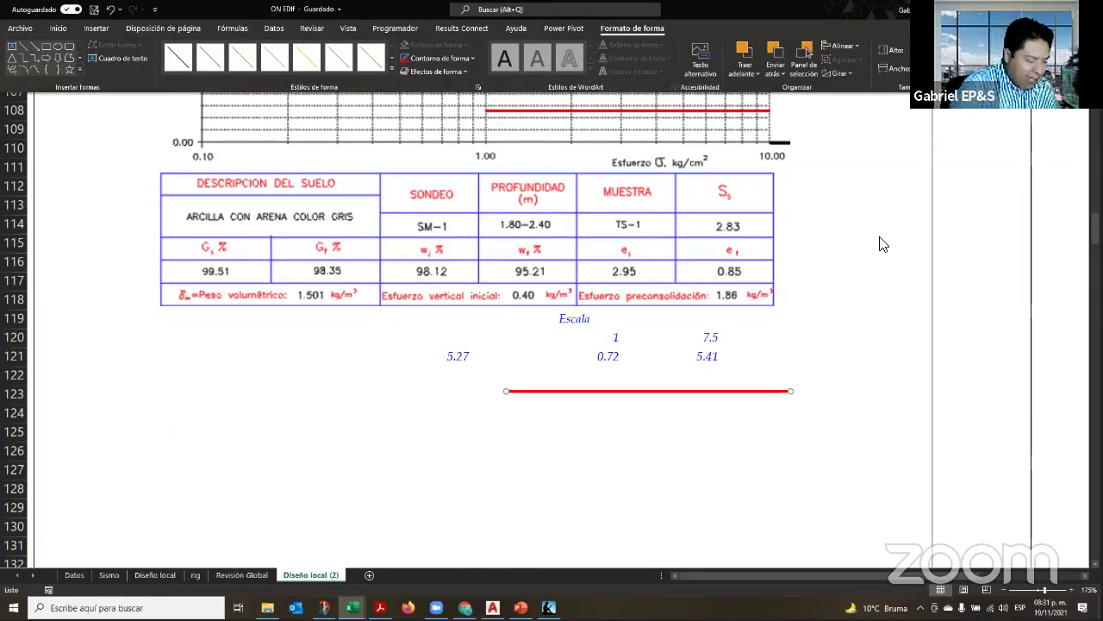
pyautogui.click(655, 452)
# Enter the unit label tonf in I120, above the stress value
pyautogui.click(457, 356)
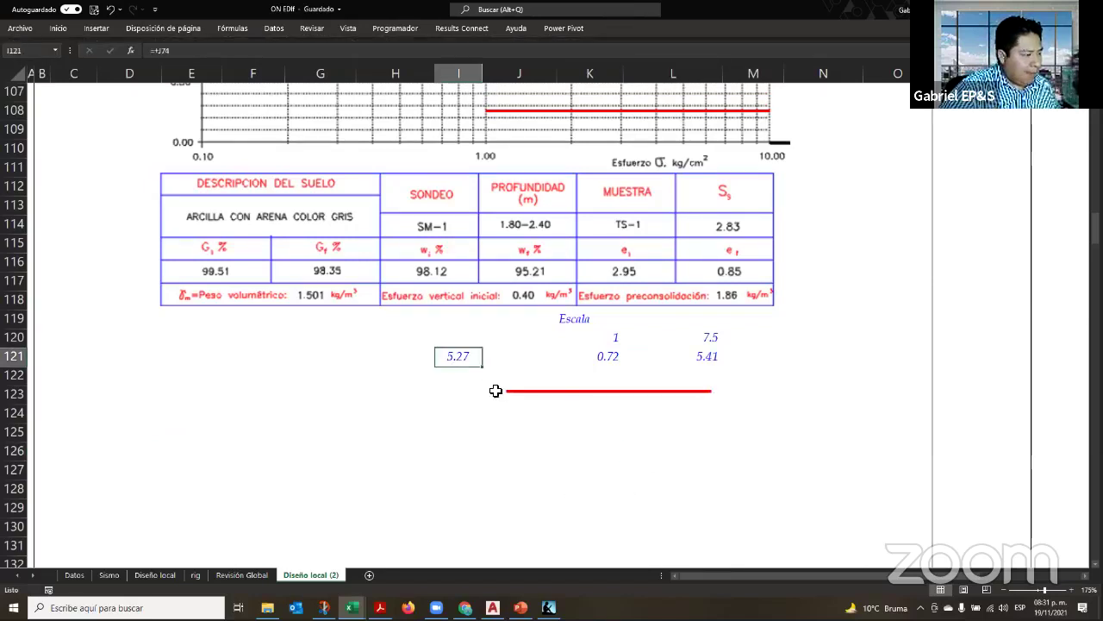
pyautogui.click(468, 340)
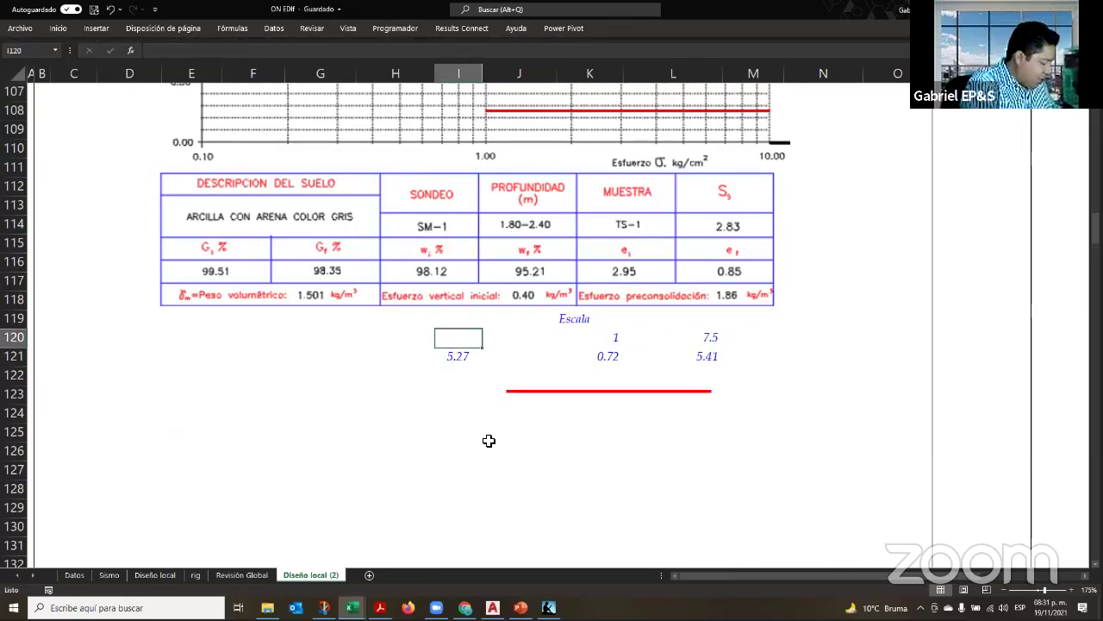
pyautogui.write('tonf')
pyautogui.press('Return')
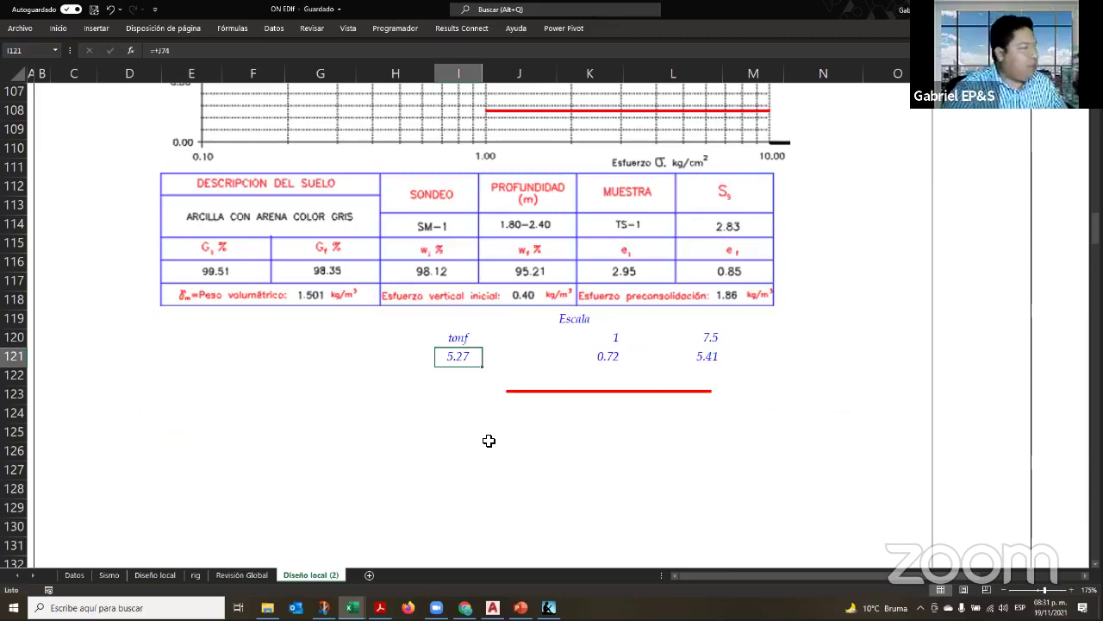
# Move the shortened red line onto the chart's stress axis so that it starts at 0.10
pyautogui.scroll(2, 489, 440)
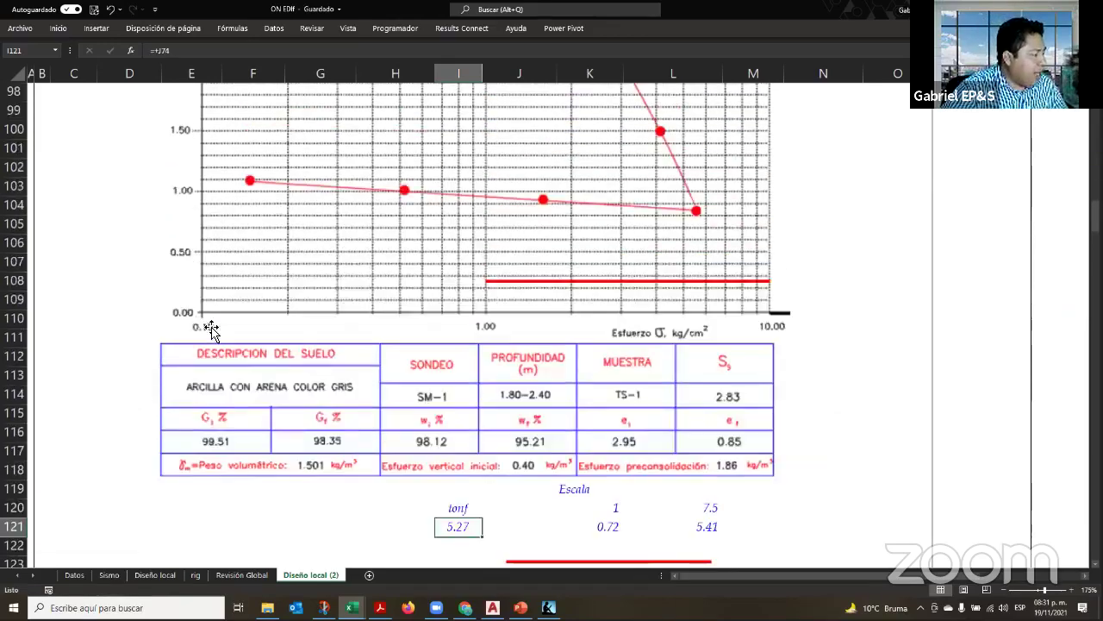
pyautogui.scroll(2, 209, 327)
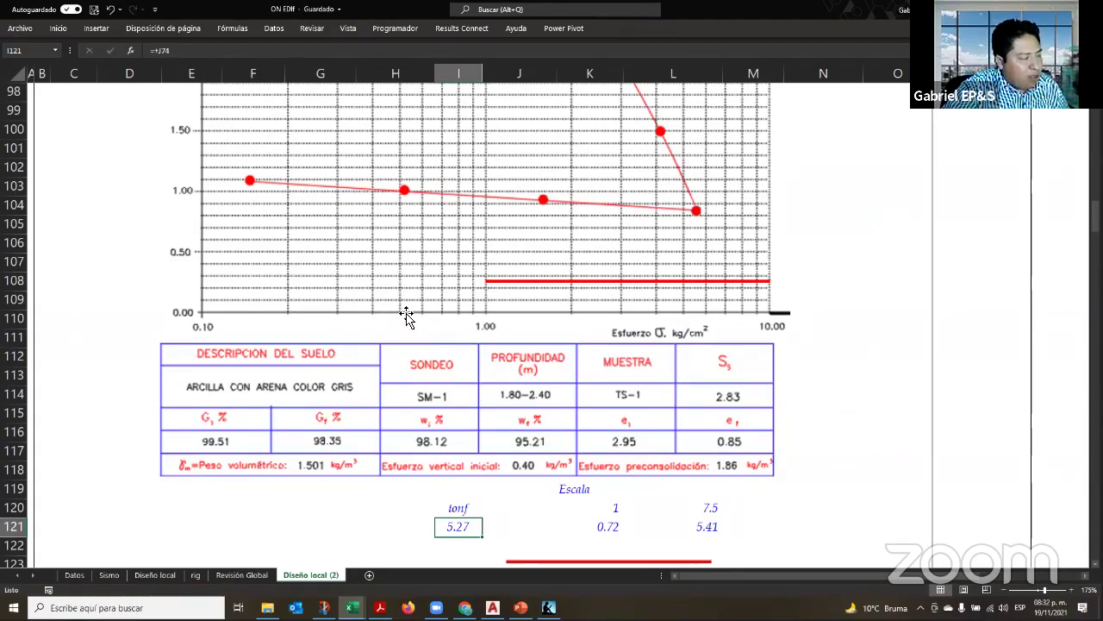
pyautogui.scroll(-3, 557, 399)
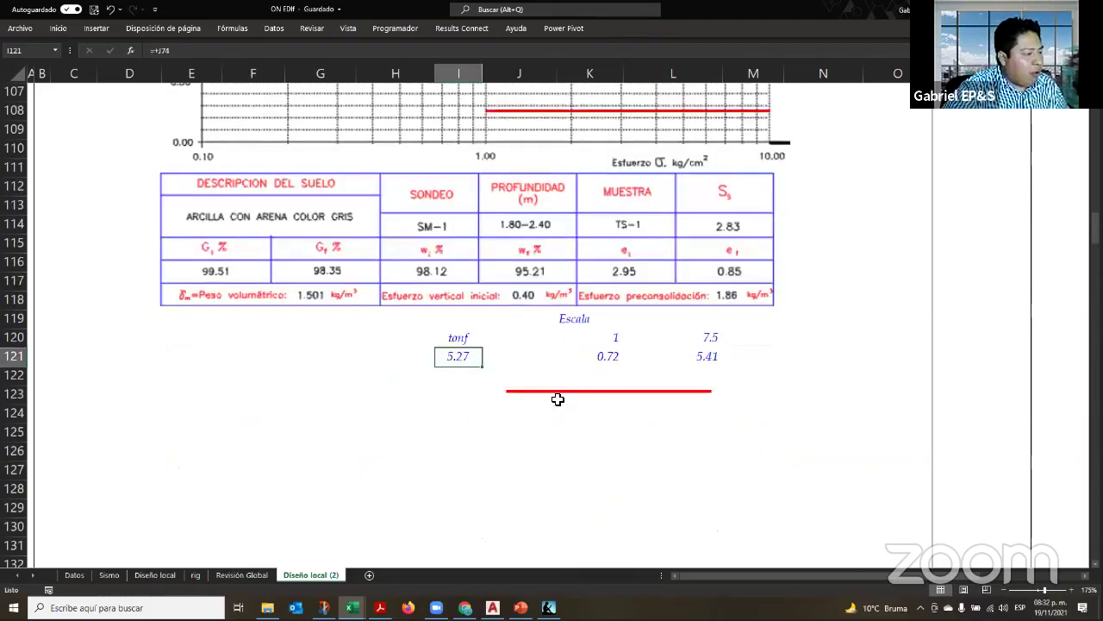
pyautogui.moveTo(558, 394); pyautogui.dragTo(337, 201)
pyautogui.moveTo(272, 151); pyautogui.dragTo(256, 144)
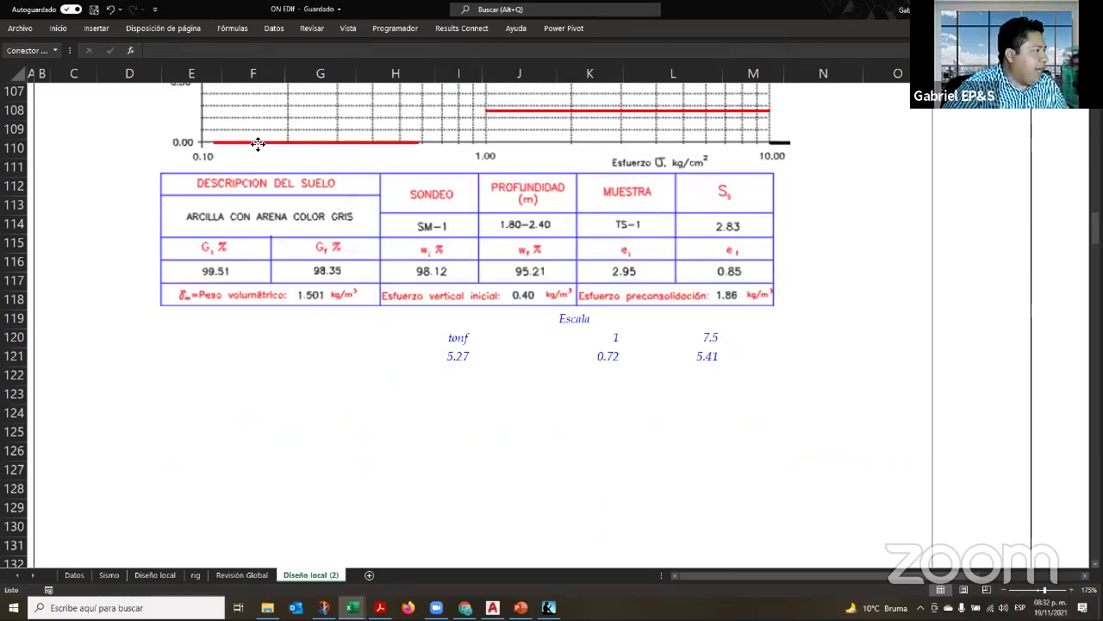
pyautogui.click(255, 145)
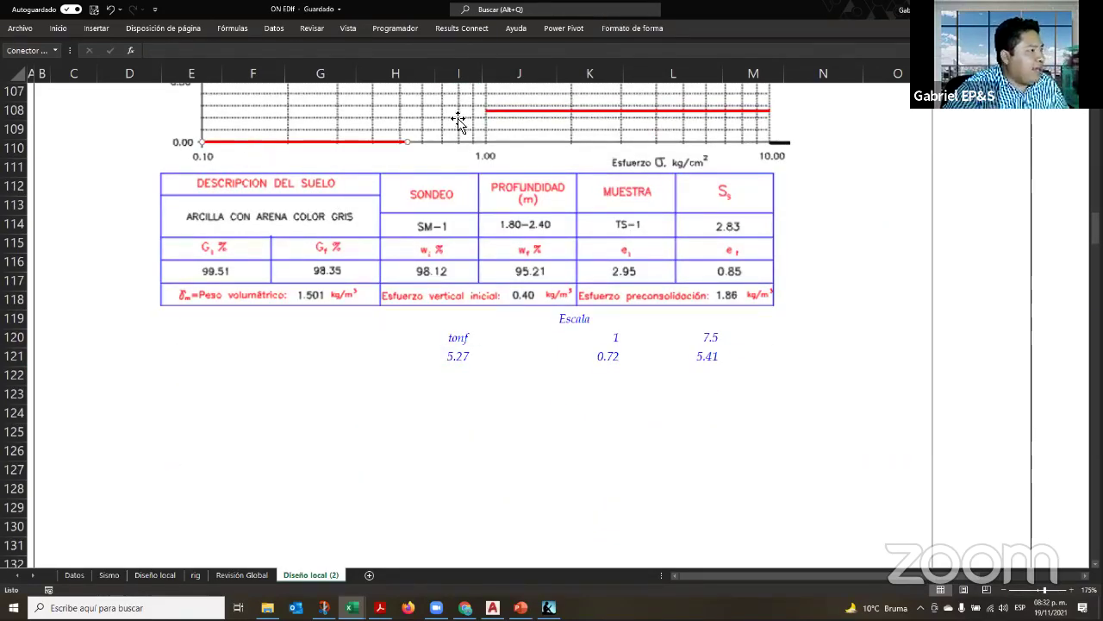
# Compare the placed line with the scale values and check the size of the reference line spanning 1.00 to 10.00
pyautogui.scroll(3, 409, 294)
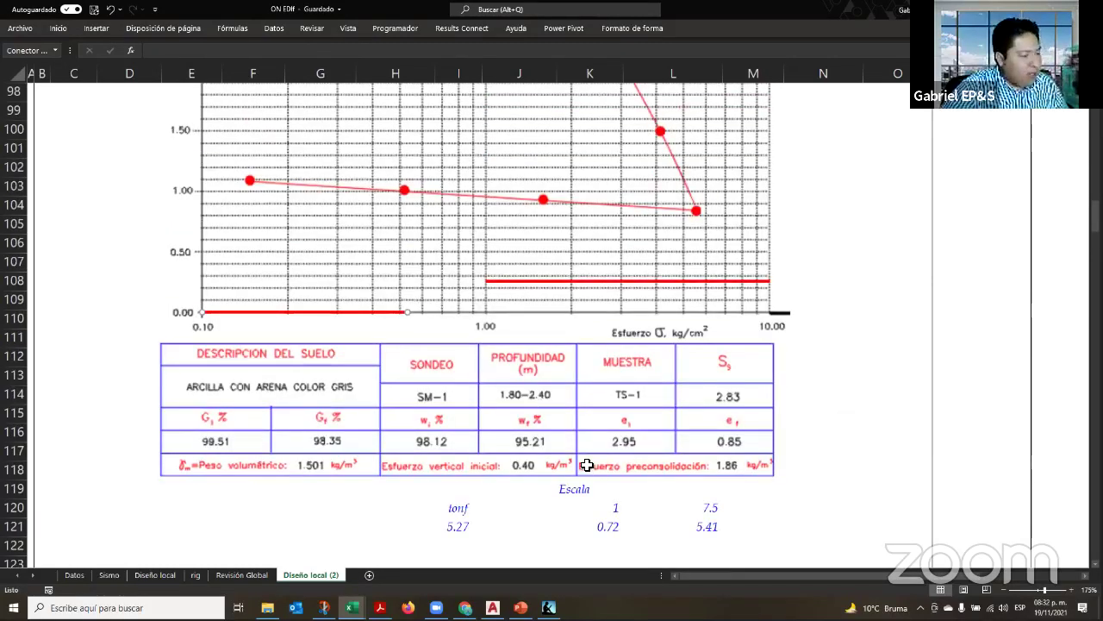
pyautogui.scroll(-3, 605, 362)
pyautogui.click(623, 339)
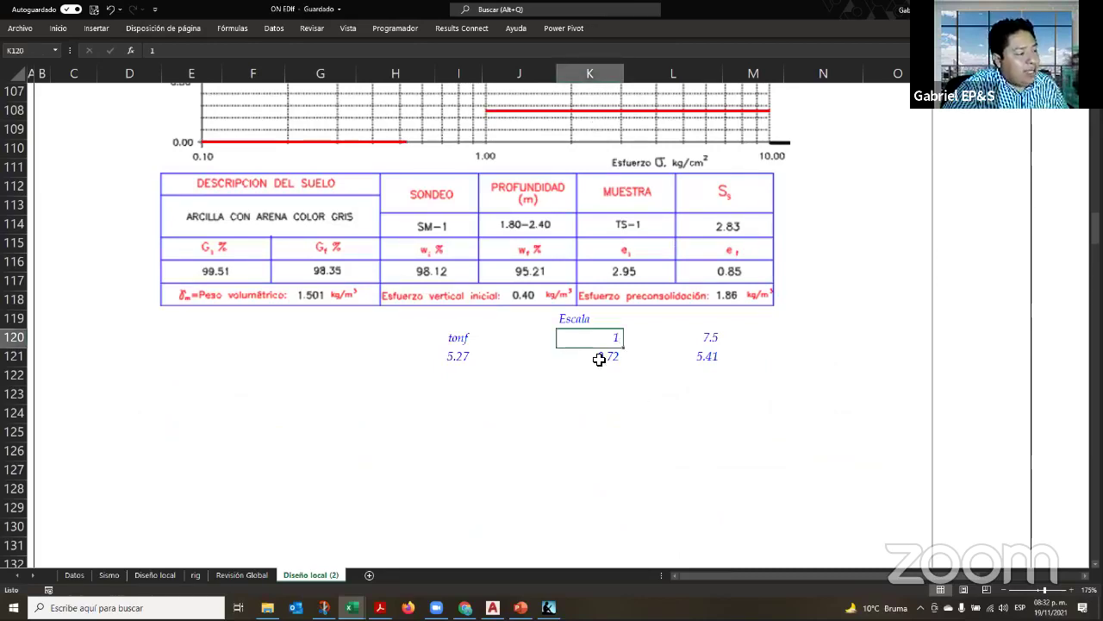
pyautogui.scroll(1, 598, 353)
pyautogui.scroll(2, 777, 313)
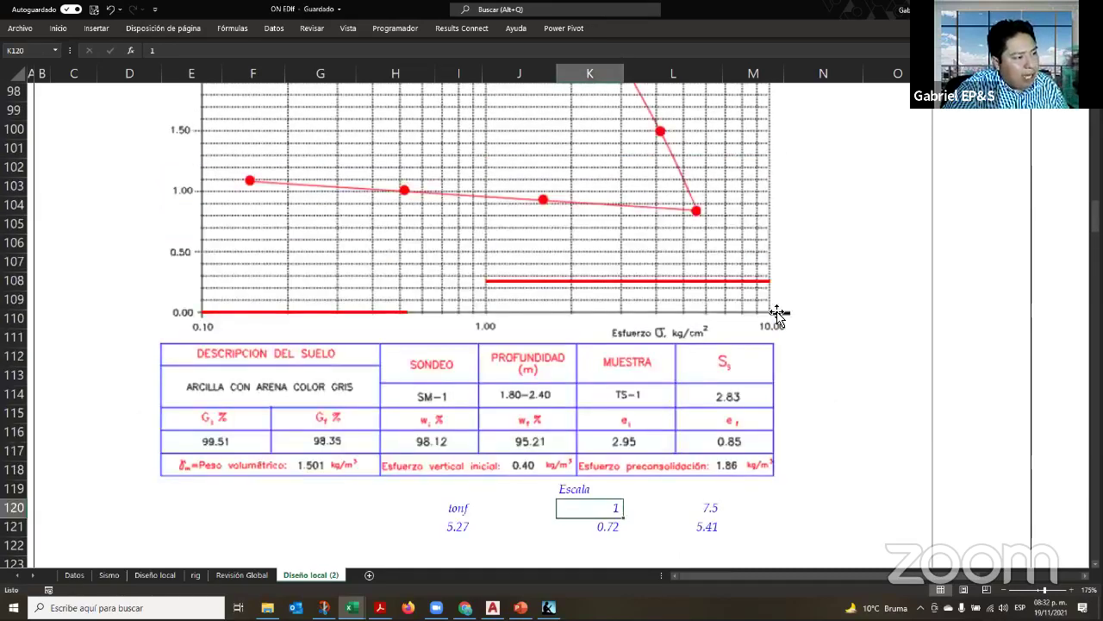
pyautogui.click(705, 279)
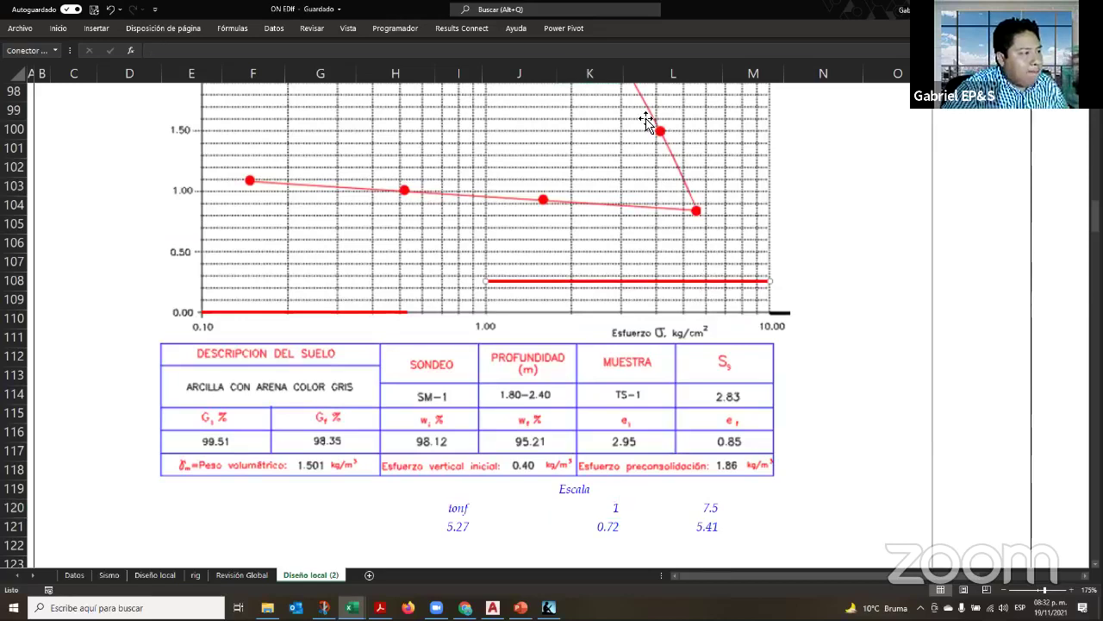
pyautogui.click(653, 30)
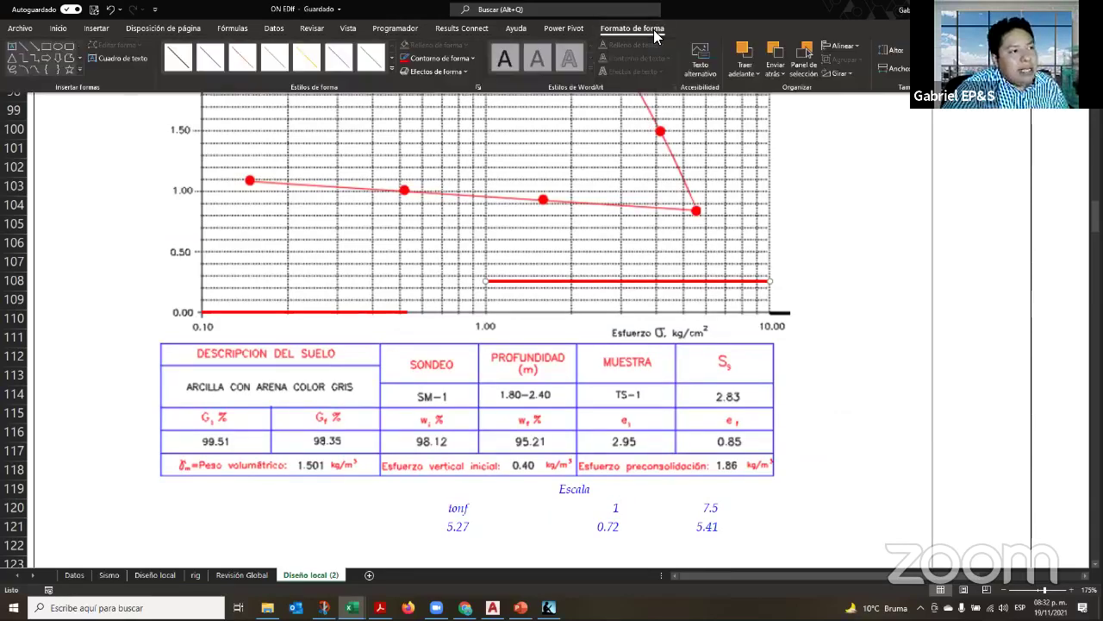
pyautogui.click(683, 510)
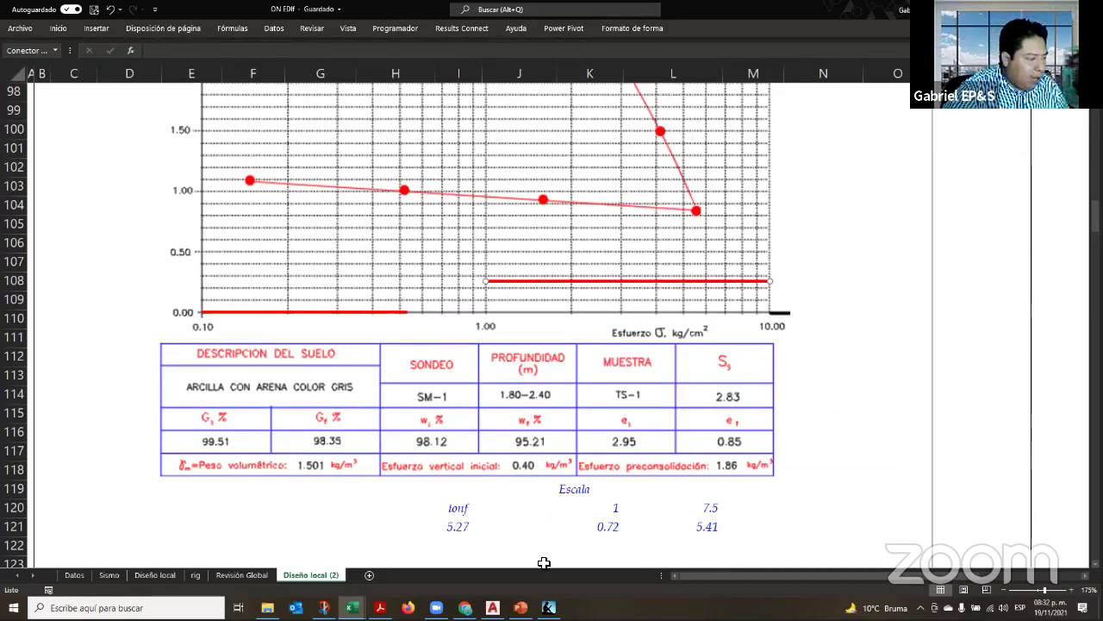
# Review the stress, logarithm, scale and scaled distance cells in rows 120 and 121 together with their formulas
pyautogui.press('Down')
pyautogui.press('Left')
pyautogui.press('Left')
pyautogui.press('Left')
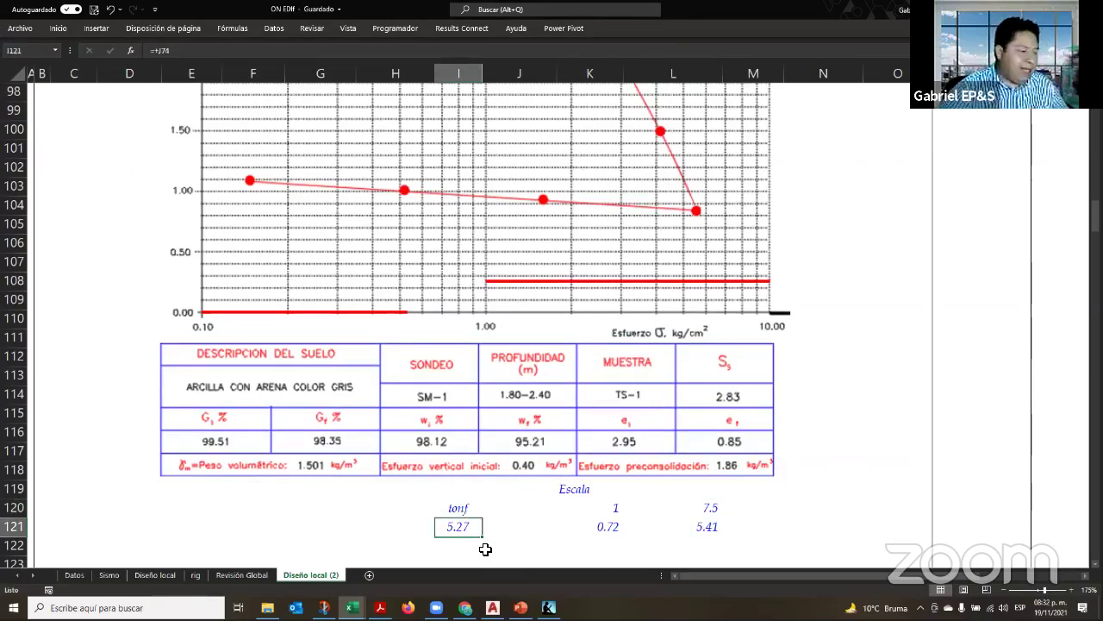
pyautogui.press('Right')
pyautogui.press('Right')
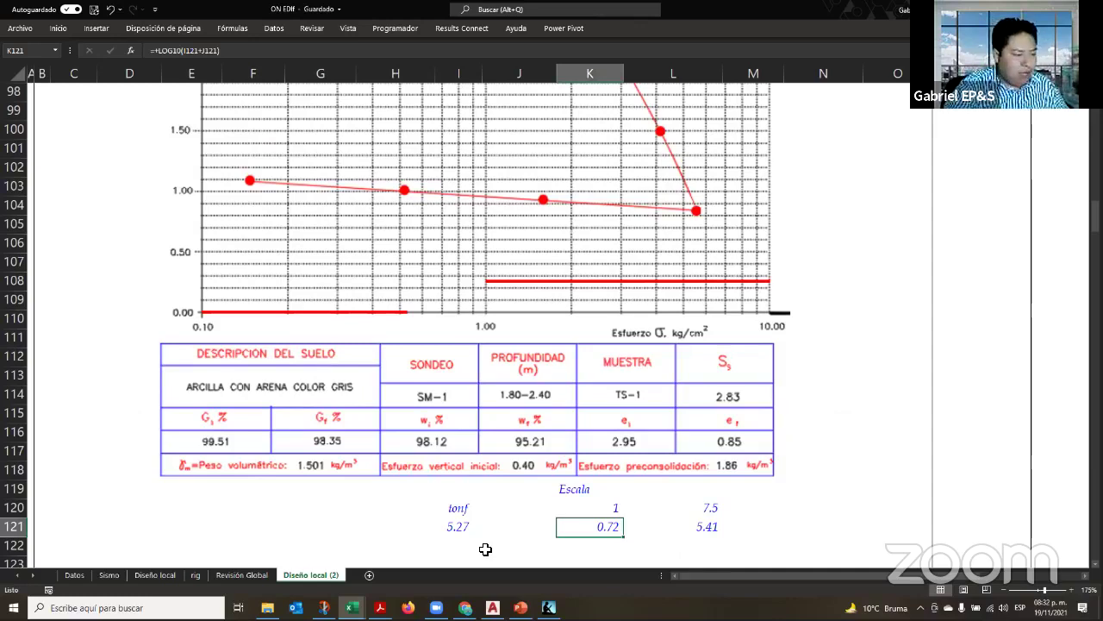
pyautogui.press('Up')
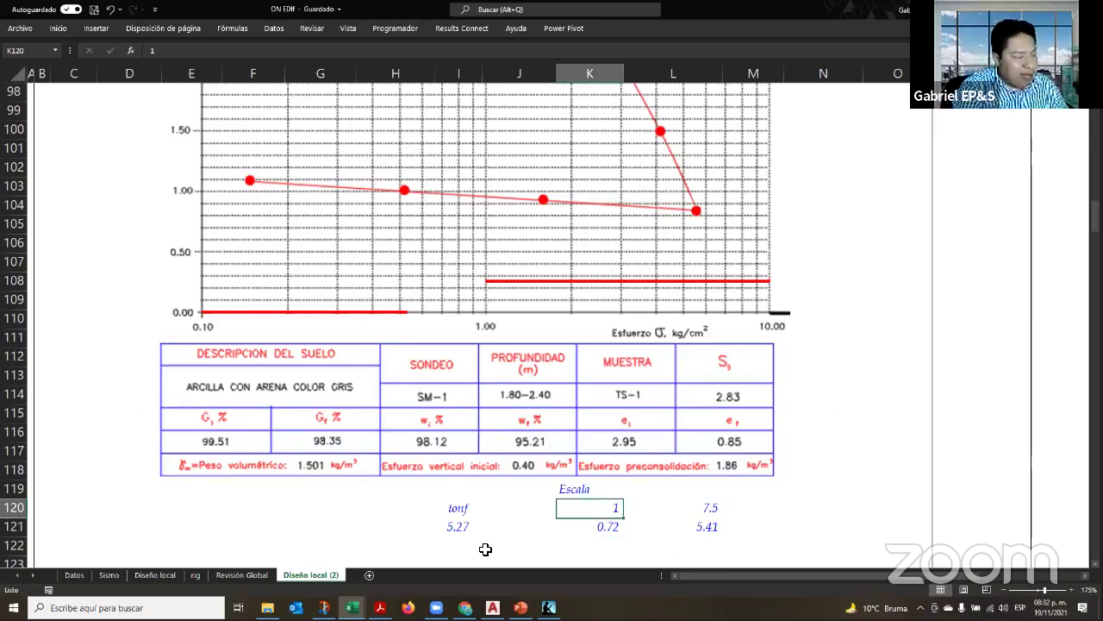
pyautogui.press('Right')
pyautogui.press('Right')
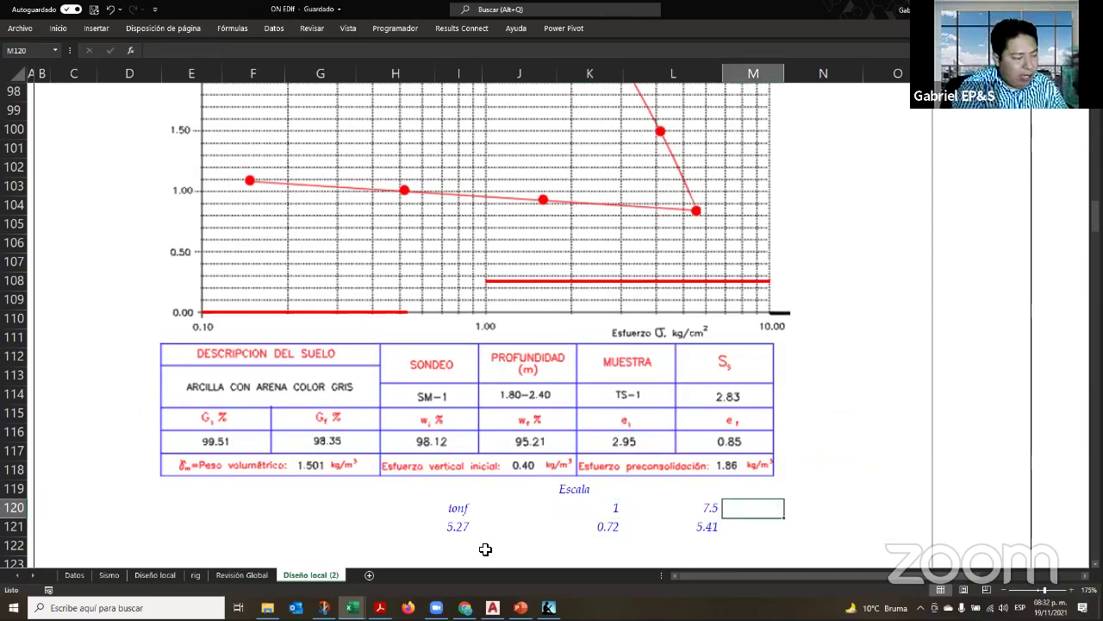
pyautogui.press('Down')
pyautogui.press('Left')
pyautogui.press('Left')
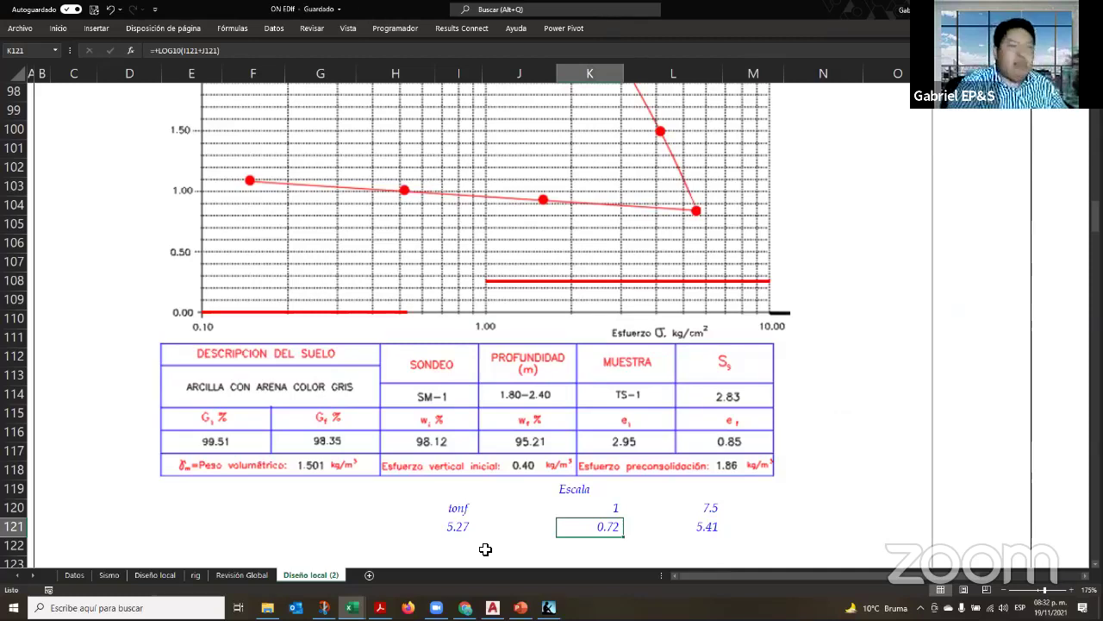
pyautogui.press('Right')
pyautogui.press('Right')
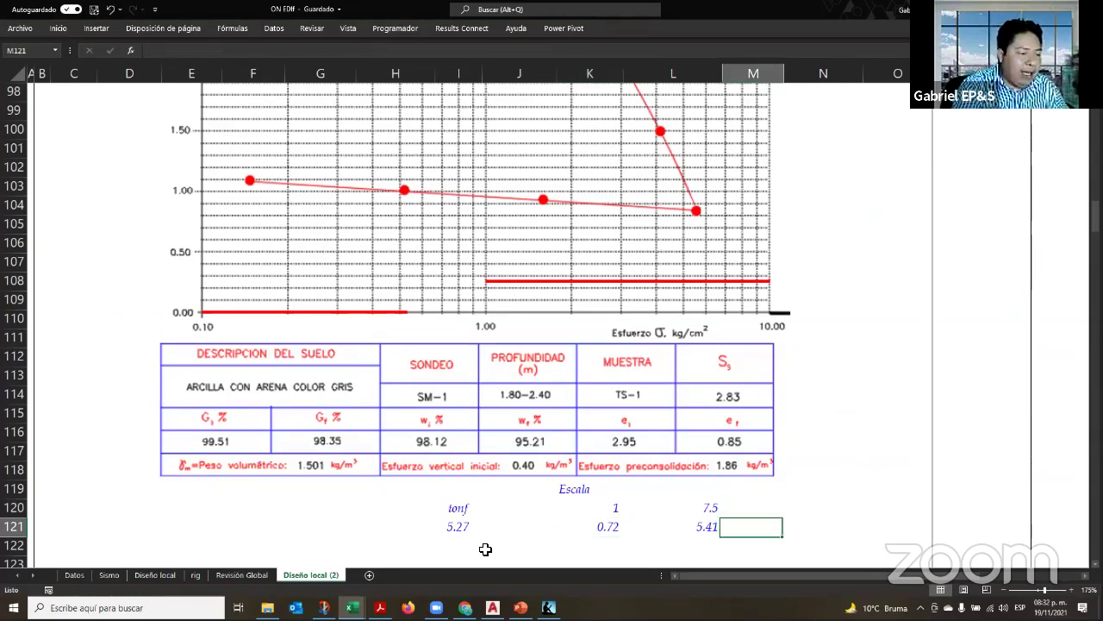
pyautogui.press('Left')
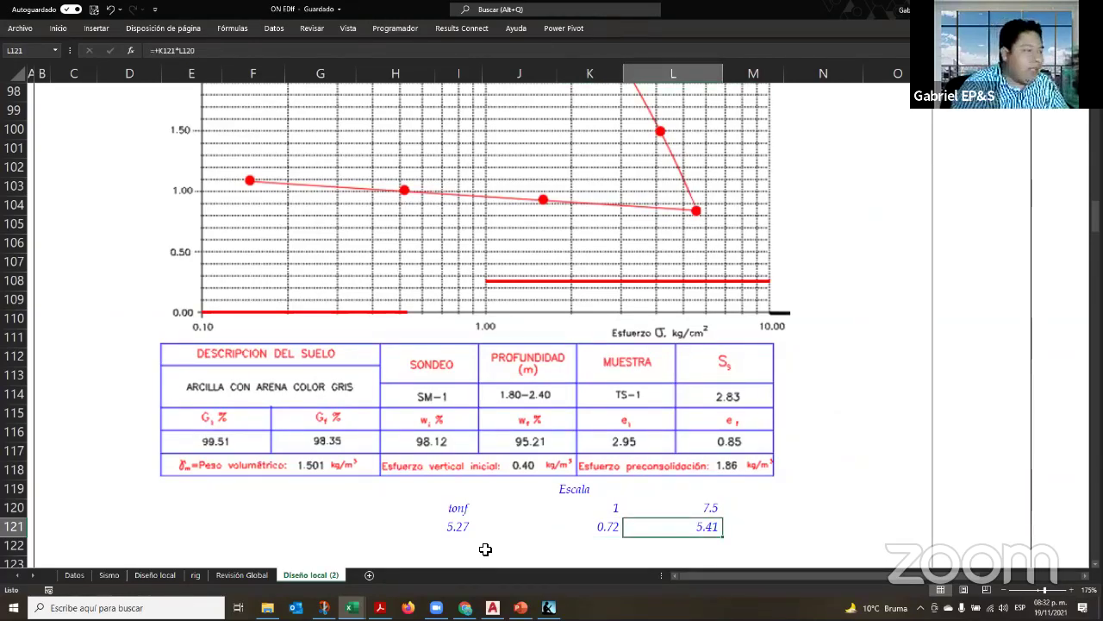
# Check the size of the short red line on the stress axis in its shape format settings
pyautogui.click(343, 313)
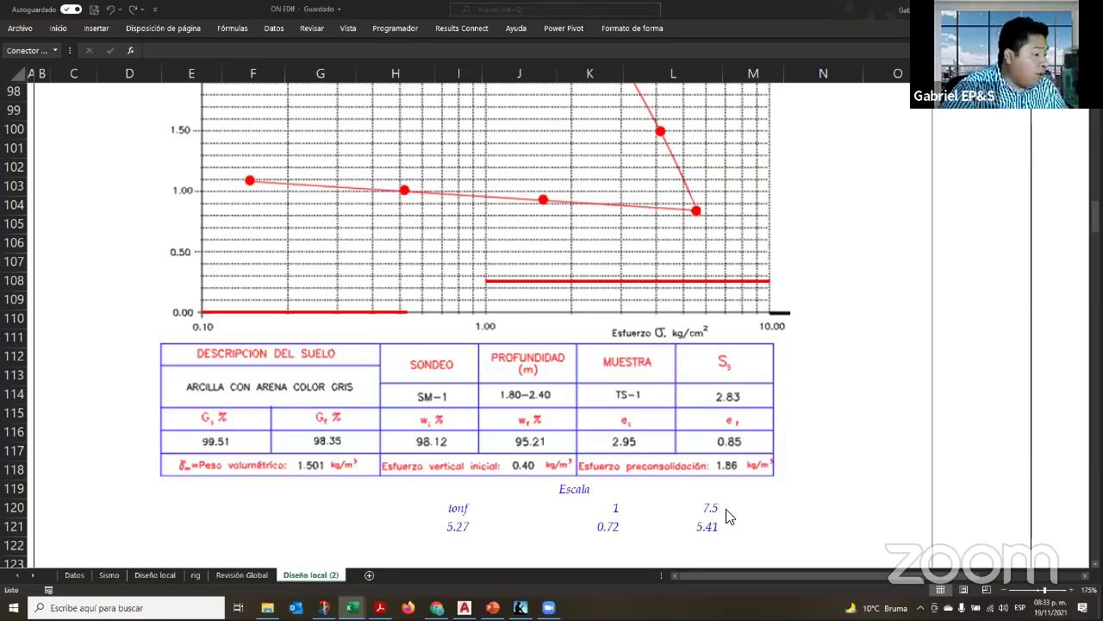
pyautogui.click(365, 313)
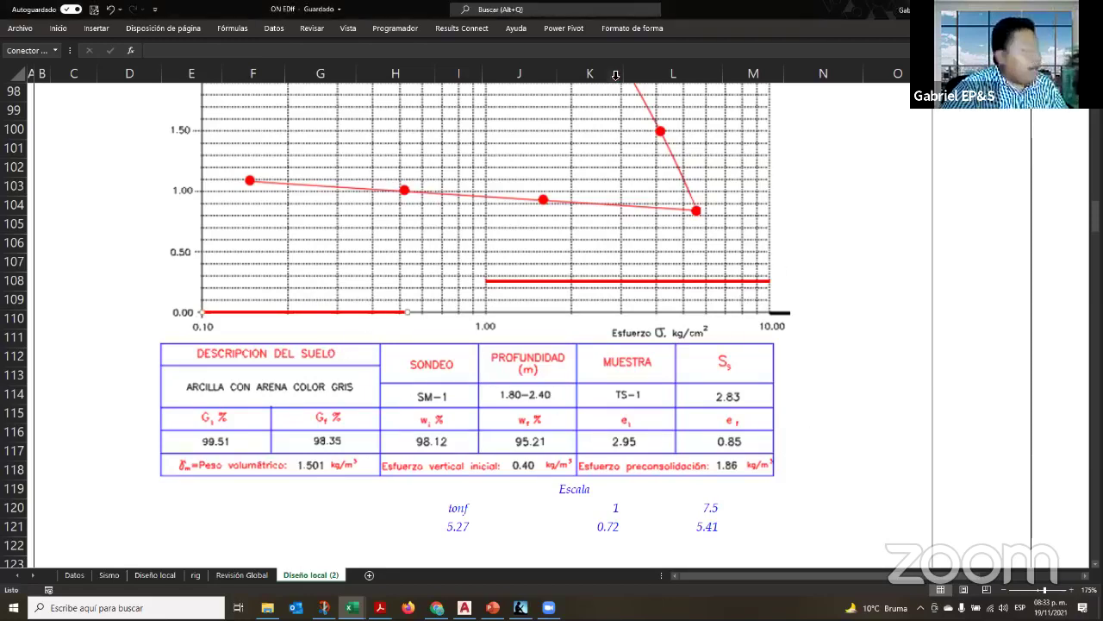
pyautogui.click(631, 29)
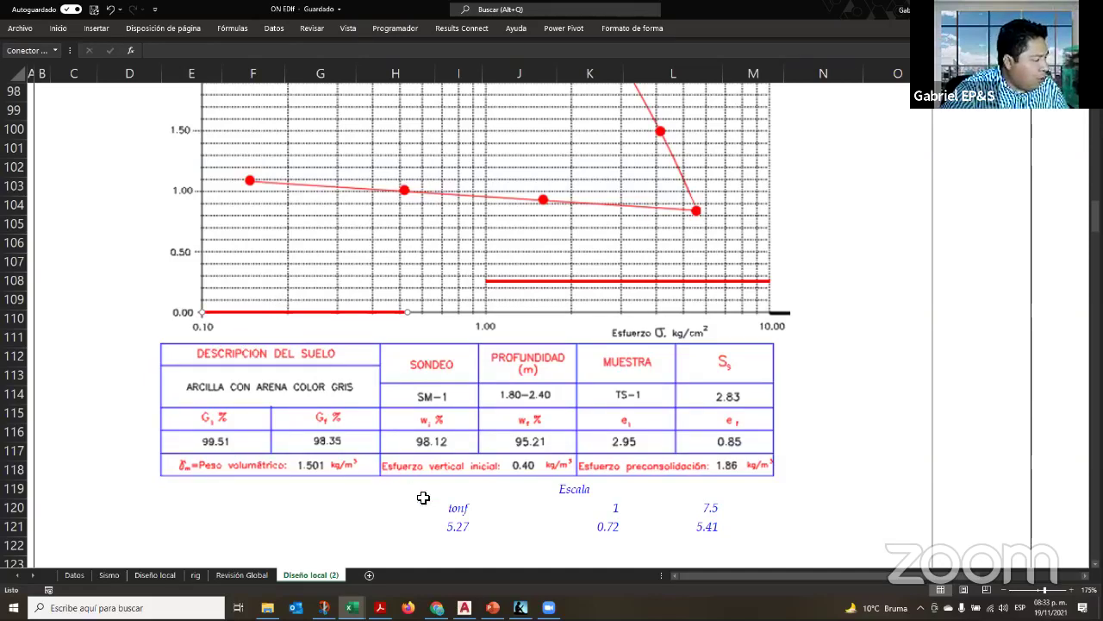
# In I122, convert the stress by dividing I121 by 10
pyautogui.click(459, 548)
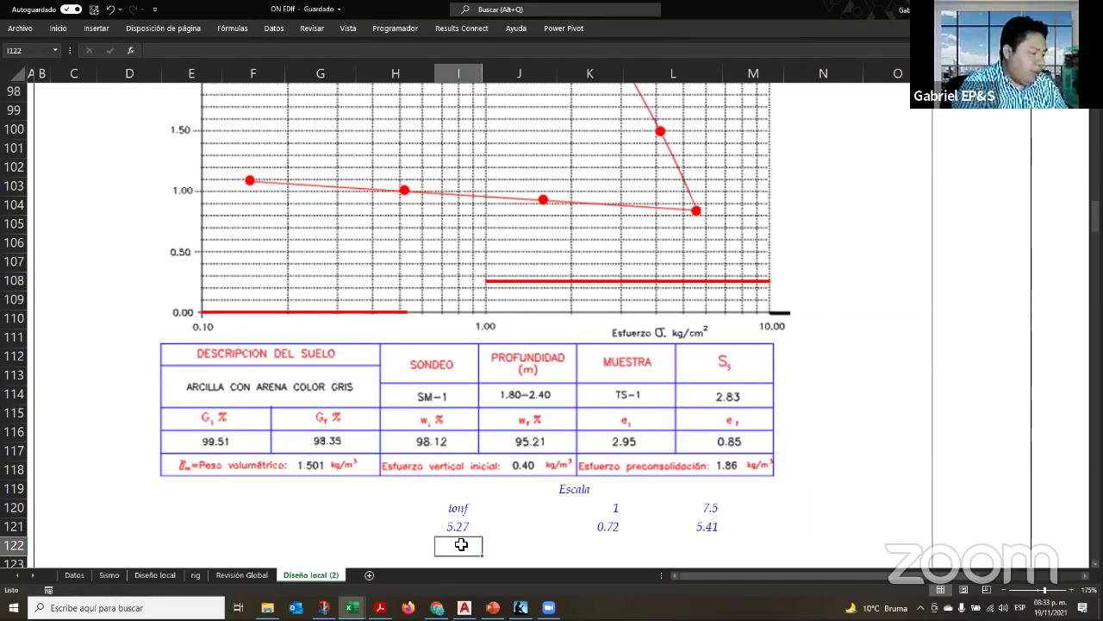
pyautogui.write('+')
pyautogui.press('Up')
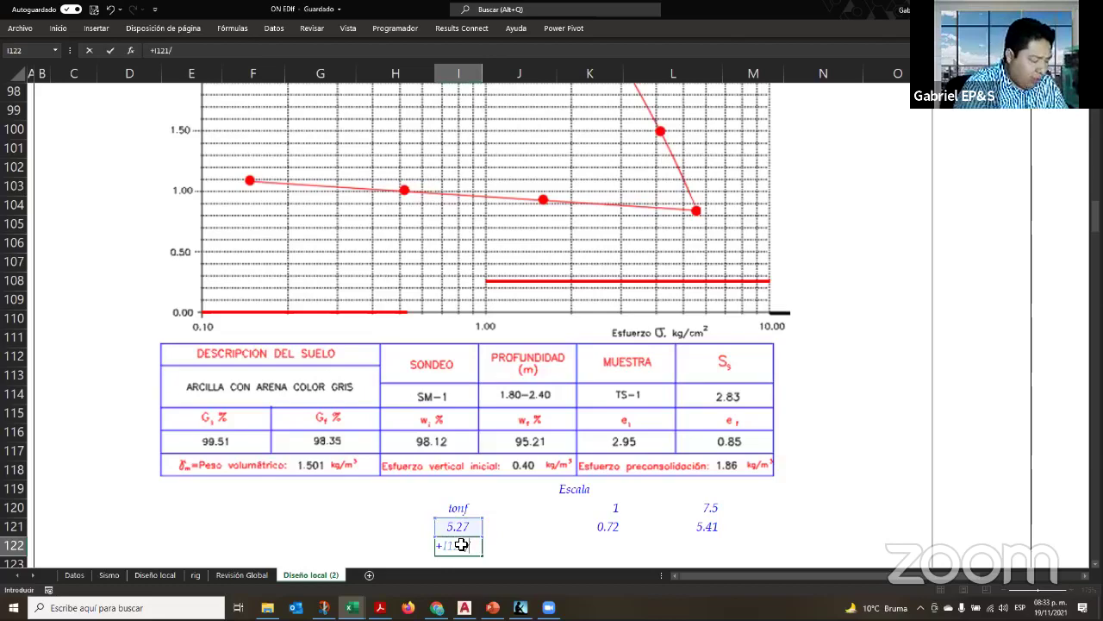
pyautogui.write('/10')
pyautogui.press('Return')
pyautogui.press('Up')
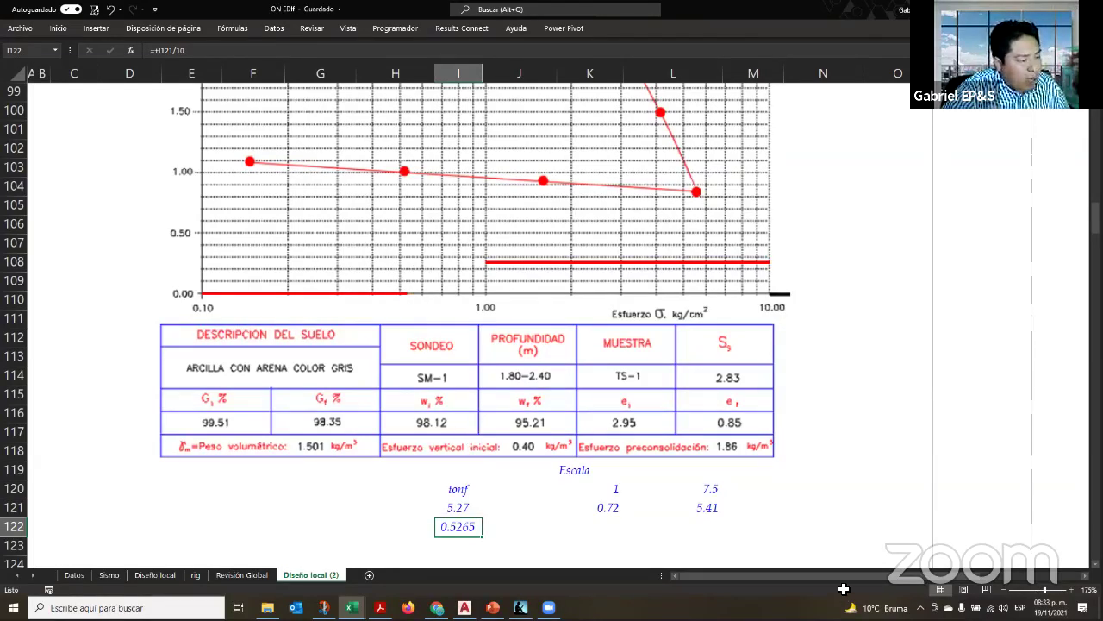
# Copy the red reference line and turn the copy into a vertical line from the short stress line's end up to the upper curve
pyautogui.click(596, 261)
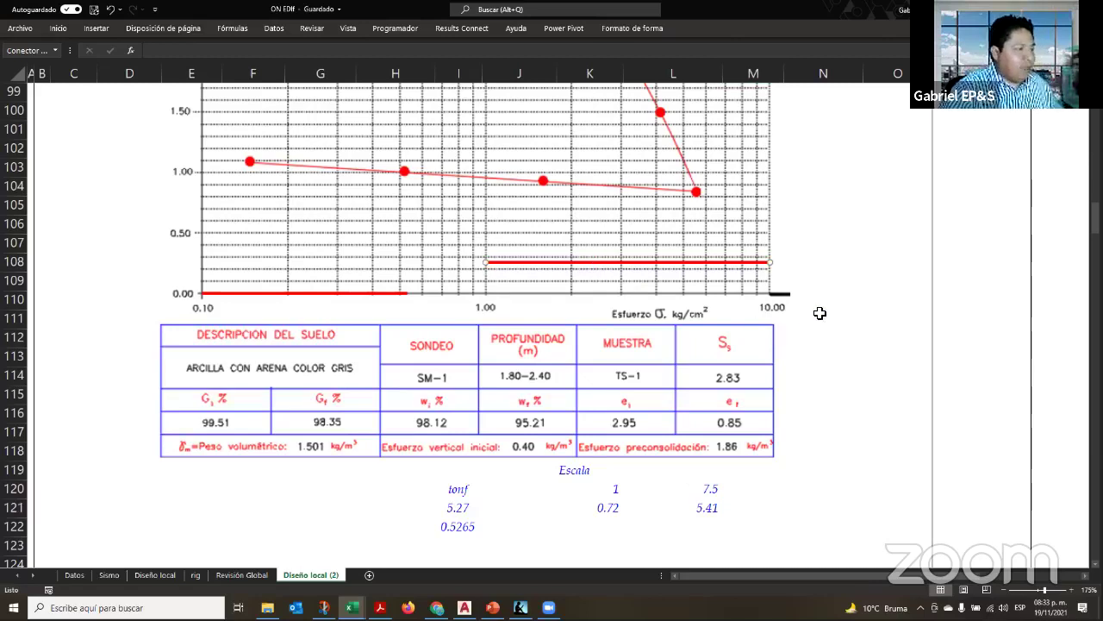
pyautogui.moveTo(729, 261); pyautogui.dragTo(410, 125)
pyautogui.scroll(3, 431, 264)
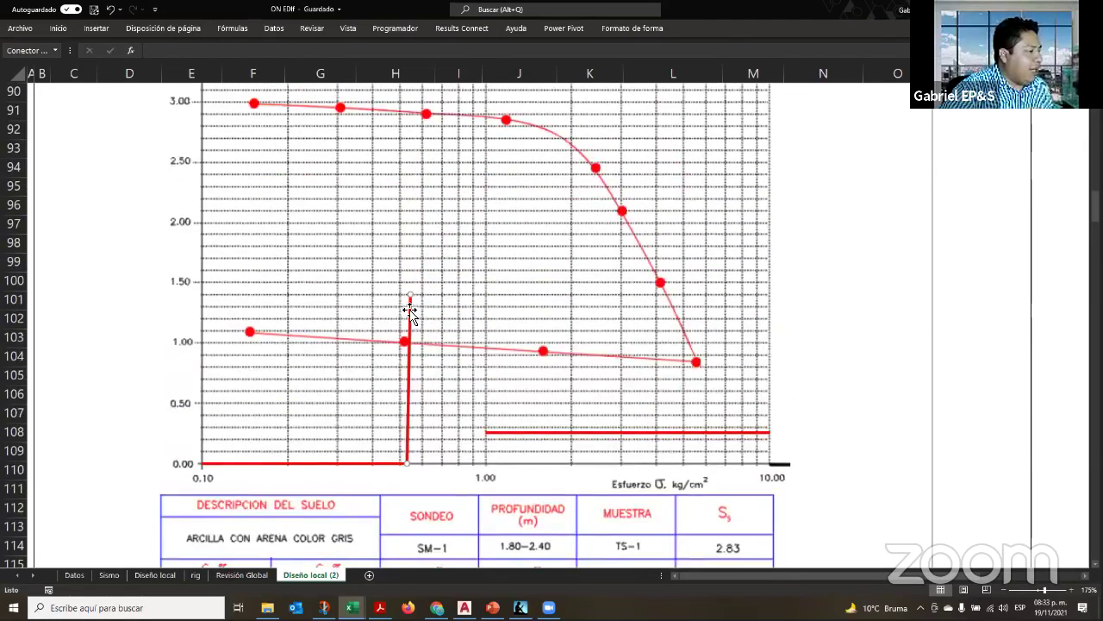
pyautogui.moveTo(410, 295); pyautogui.dragTo(409, 112)
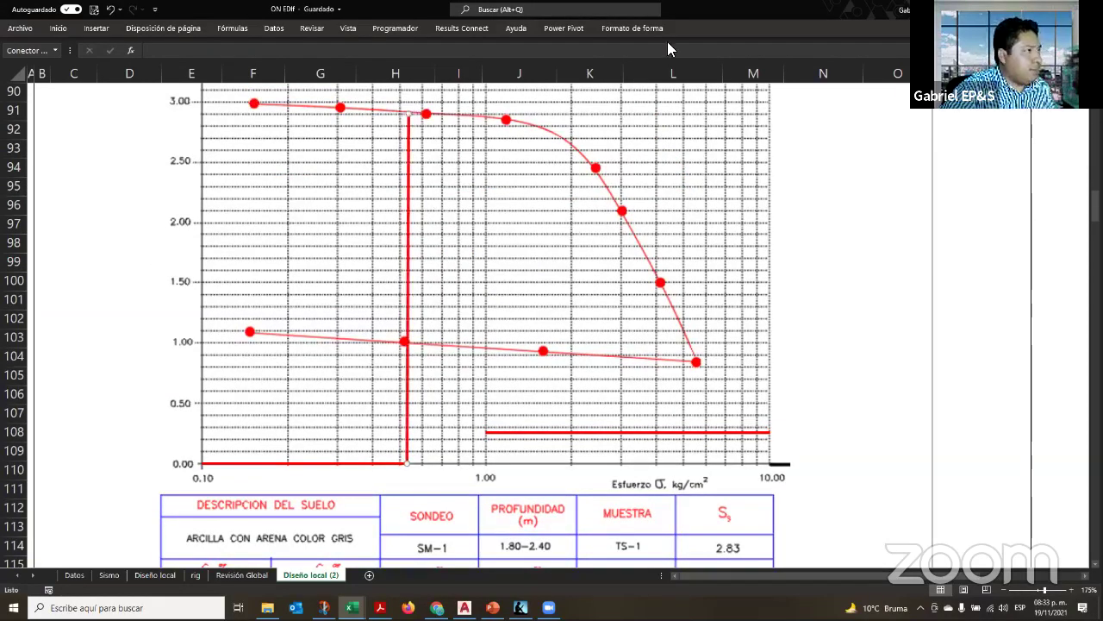
pyautogui.click(631, 29)
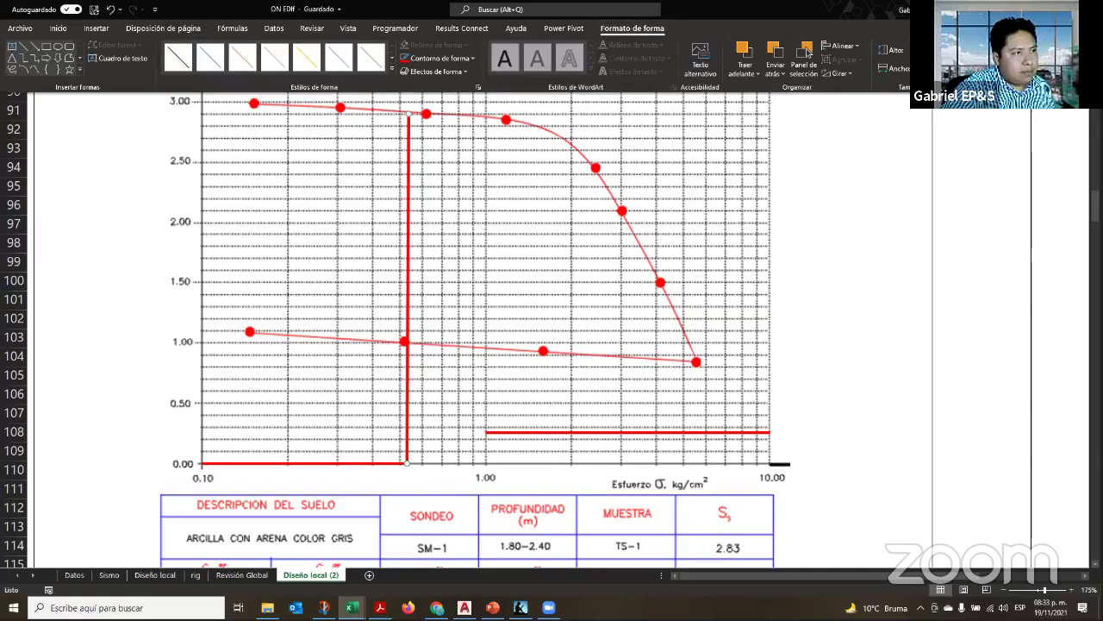
pyautogui.press('Left')
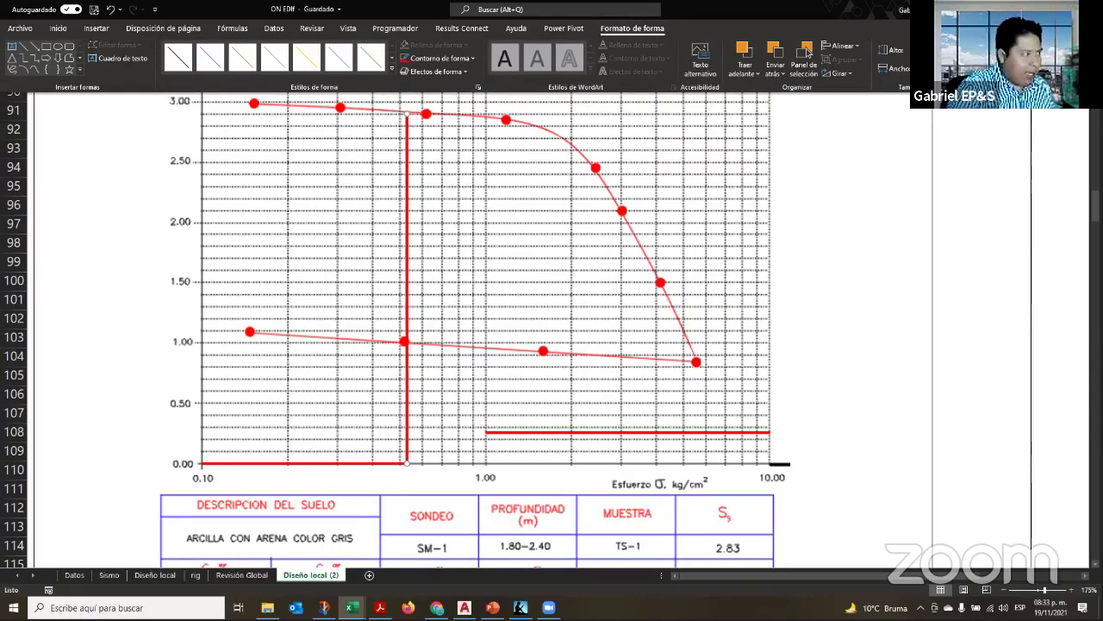
# Adjust the vertical line's upper end to meet the upper curve and make the line exactly vertical
pyautogui.click(817, 282)
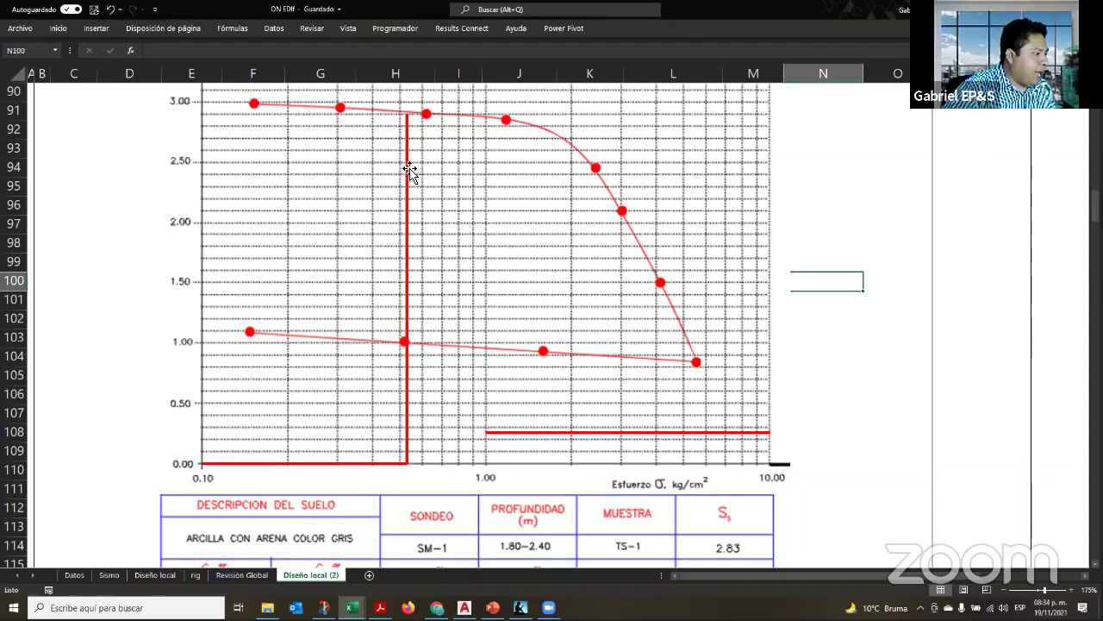
pyautogui.click(407, 198)
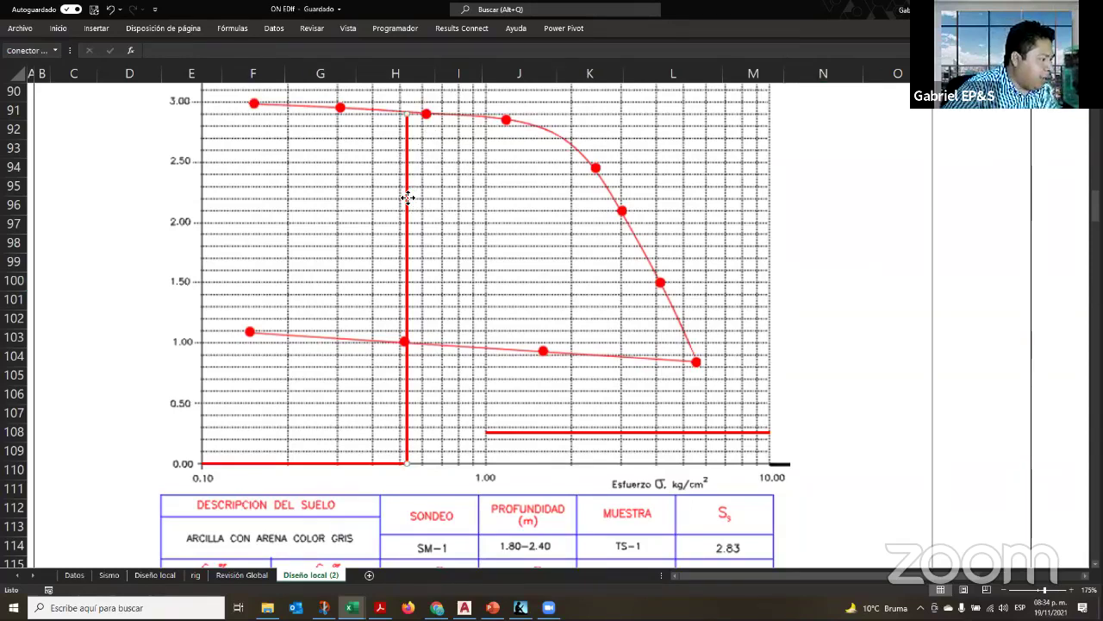
pyautogui.moveTo(407, 197); pyautogui.dragTo(410, 115)
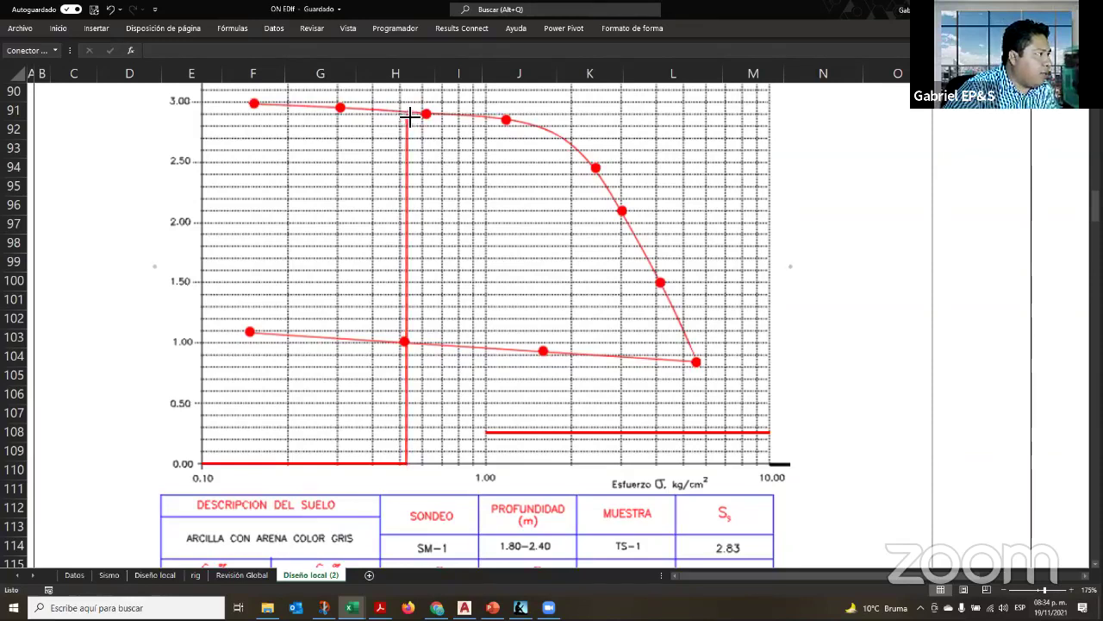
pyautogui.click(879, 365)
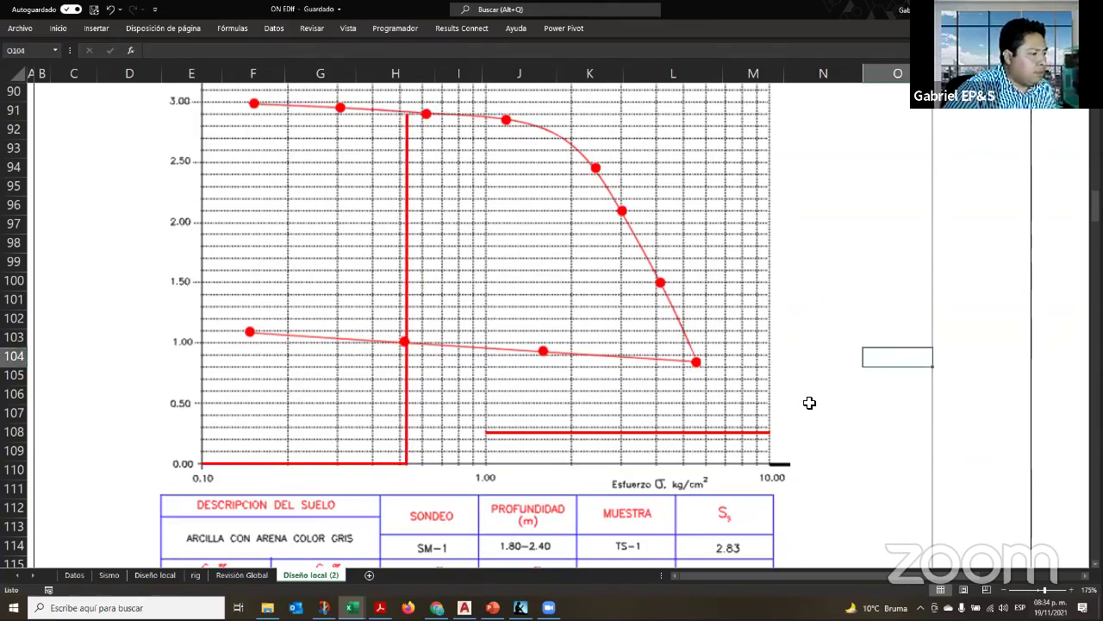
pyautogui.click(409, 175)
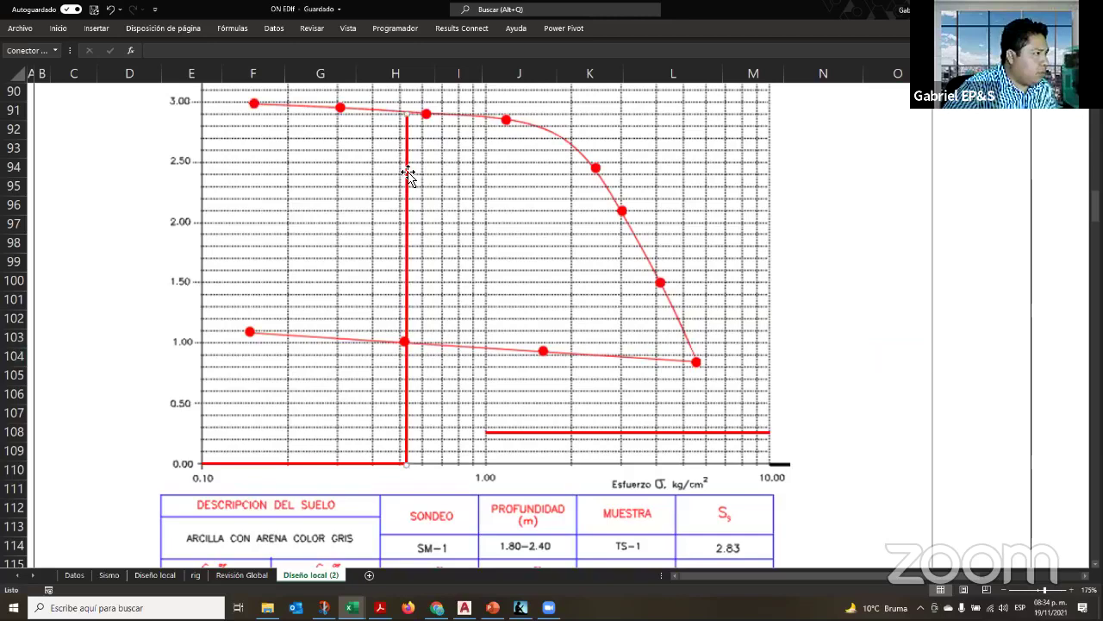
pyautogui.click(632, 27)
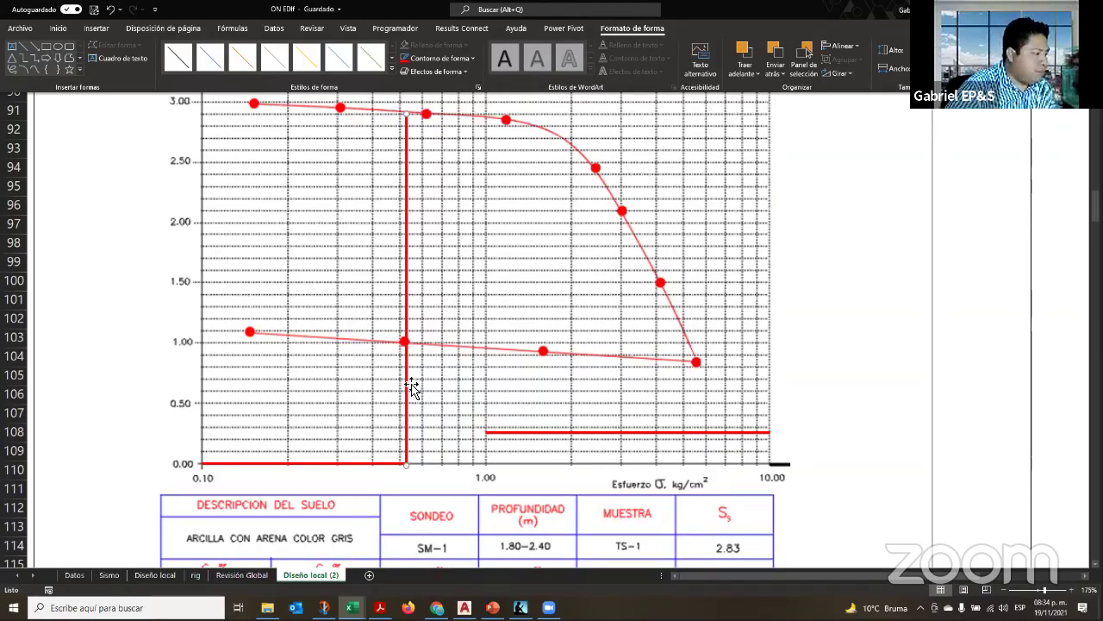
# Nudge the vertical line into alignment and raise the horizontal red line from the stress axis to the vertical's intersection with the upper curve
pyautogui.click(405, 310)
pyautogui.click(409, 308)
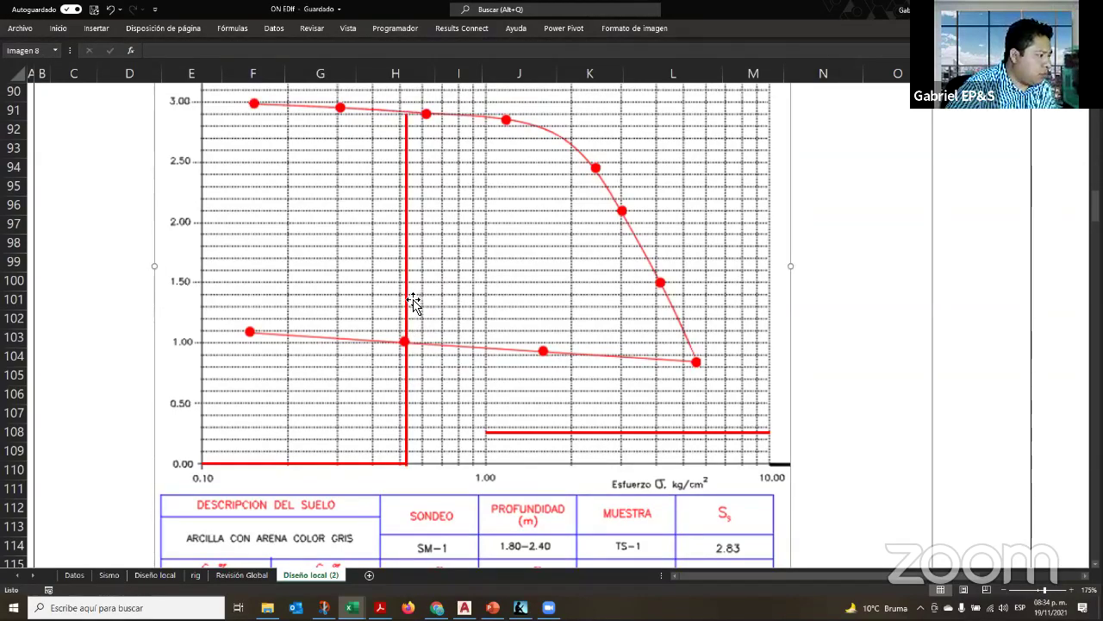
pyautogui.click(406, 298)
pyautogui.moveTo(406, 295); pyautogui.dragTo(409, 294)
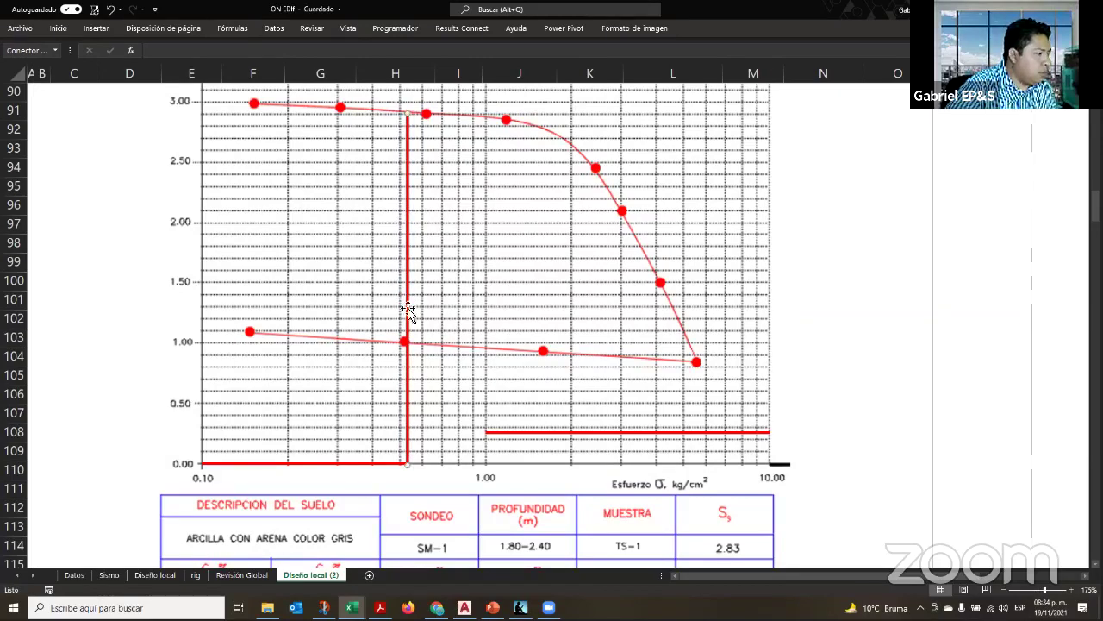
pyautogui.click(364, 478)
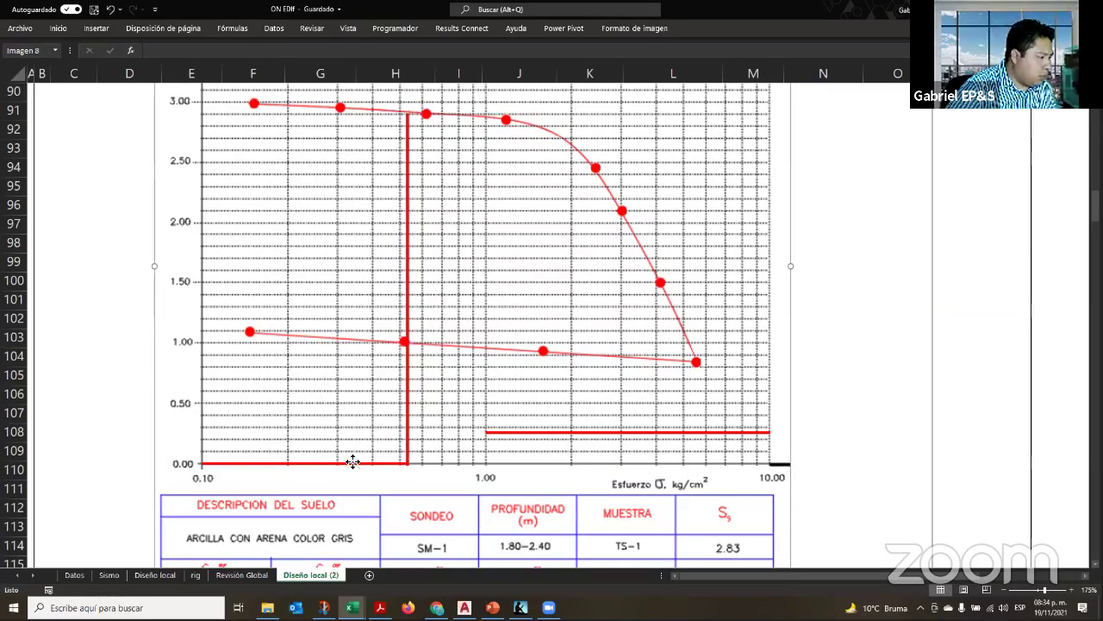
pyautogui.moveTo(353, 462); pyautogui.dragTo(351, 113)
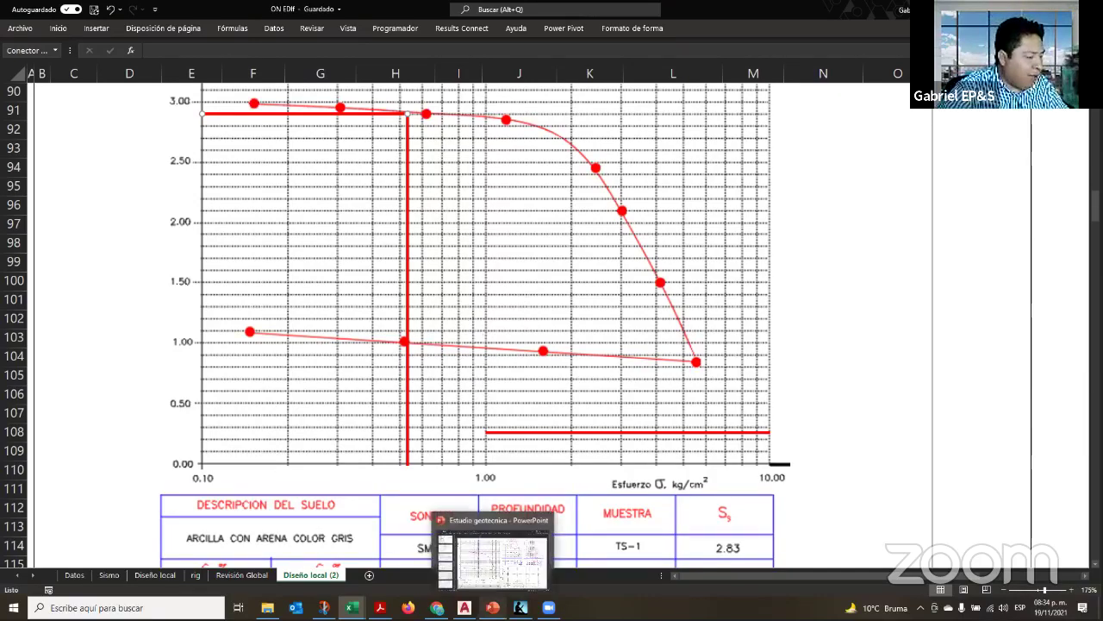
# Consult the consolidation settlement slide in Acrobat Reader and return to the scale cells below the curve in Excel
pyautogui.moveTo(379, 607)
pyautogui.click(384, 558)
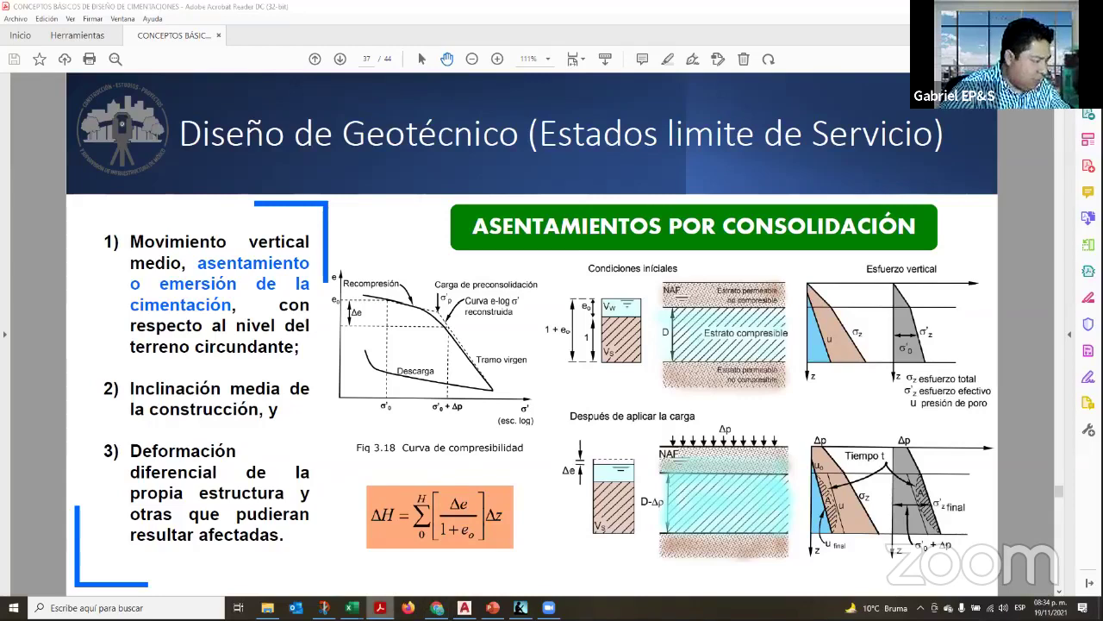
pyautogui.click(350, 607)
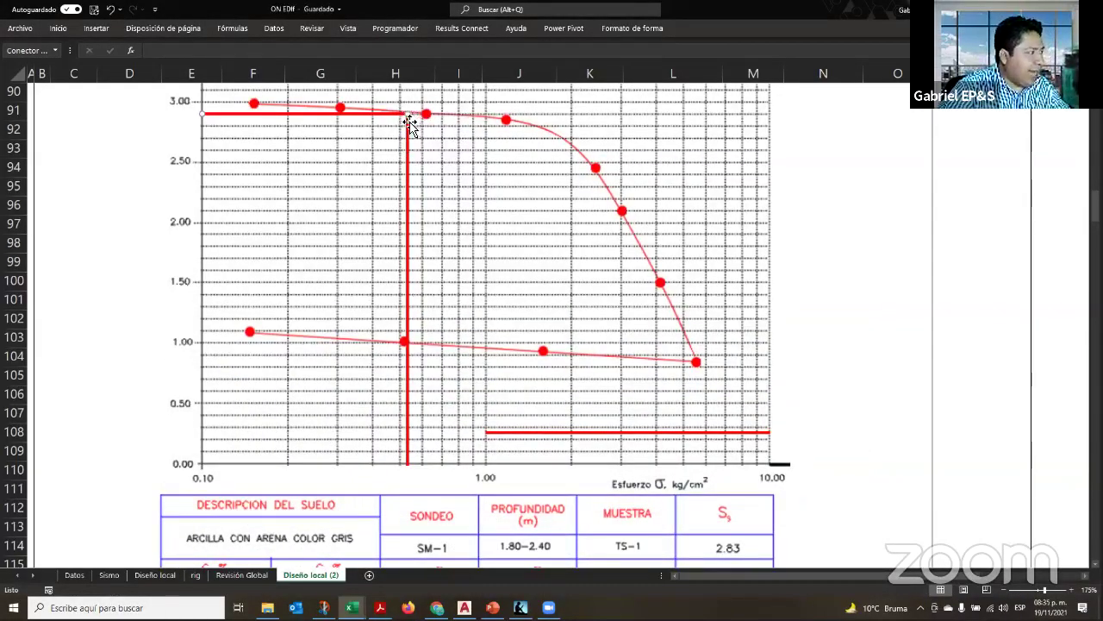
pyautogui.scroll(-3, 418, 492)
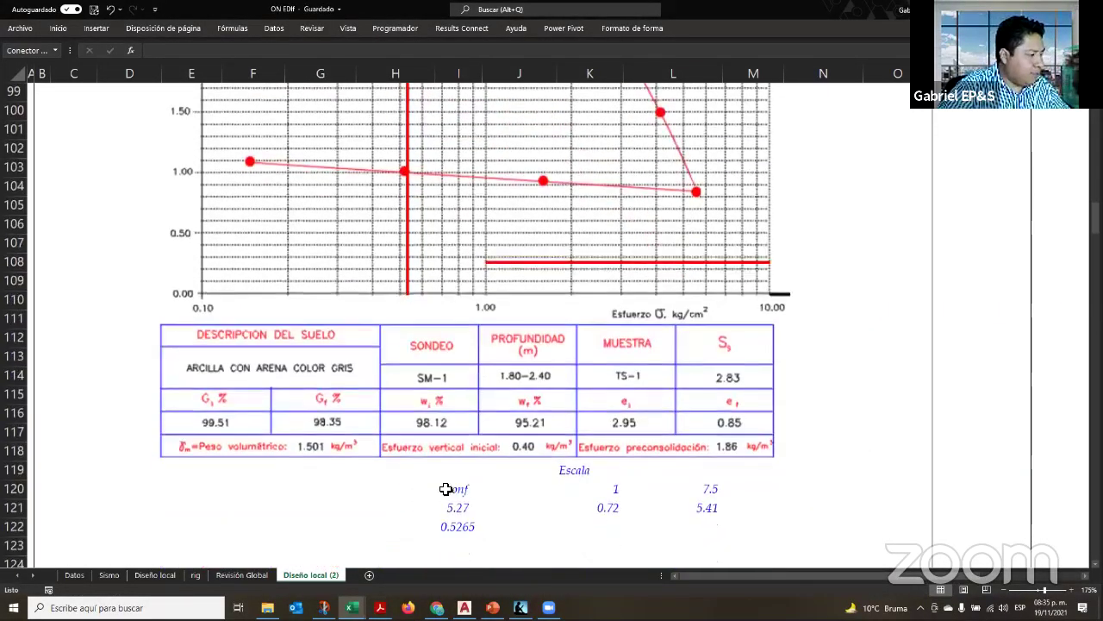
pyautogui.click(576, 512)
pyautogui.click(204, 491)
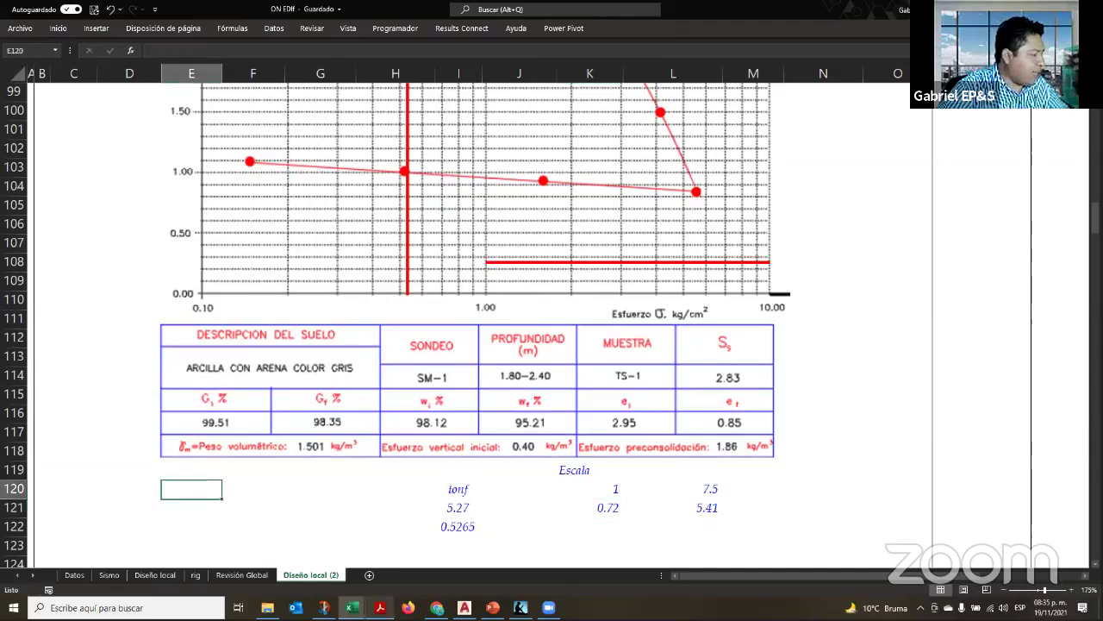
pyautogui.moveTo(380, 607)
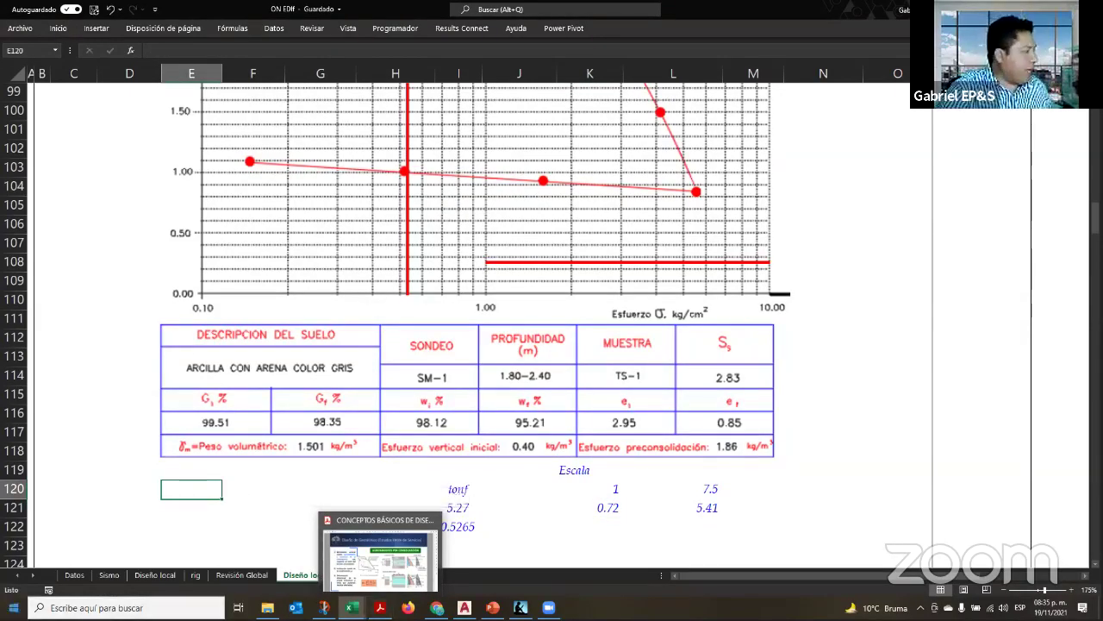
# Copy the red reference line and shape it into a short vertical line beside the void ratio axis, roughly between 0.50 and 1.00
pyautogui.click(517, 262)
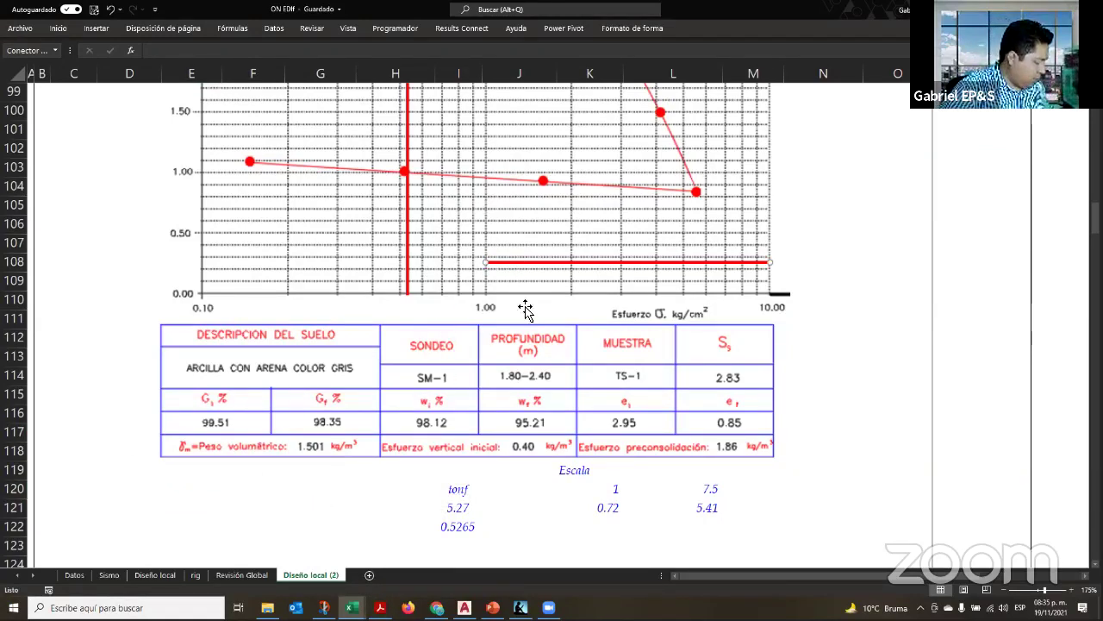
pyautogui.moveTo(555, 262); pyautogui.dragTo(523, 266)
pyautogui.moveTo(241, 269)
pyautogui.mouseDown()
pyautogui.moveTo(267, 224)
pyautogui.moveTo(232, 195)
pyautogui.mouseUp()
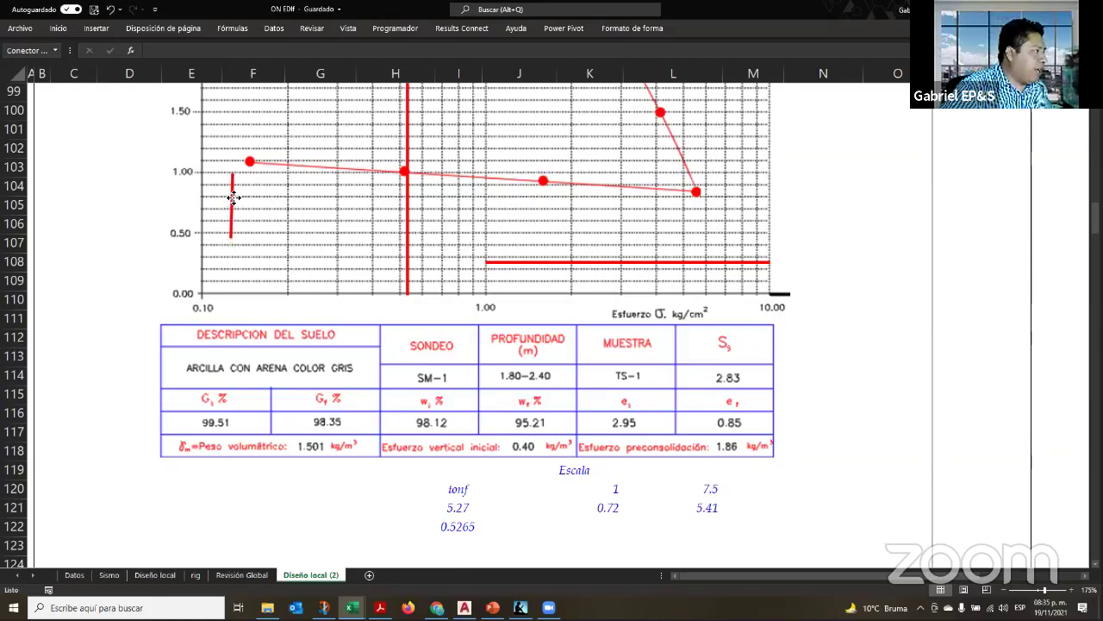
pyautogui.click(656, 31)
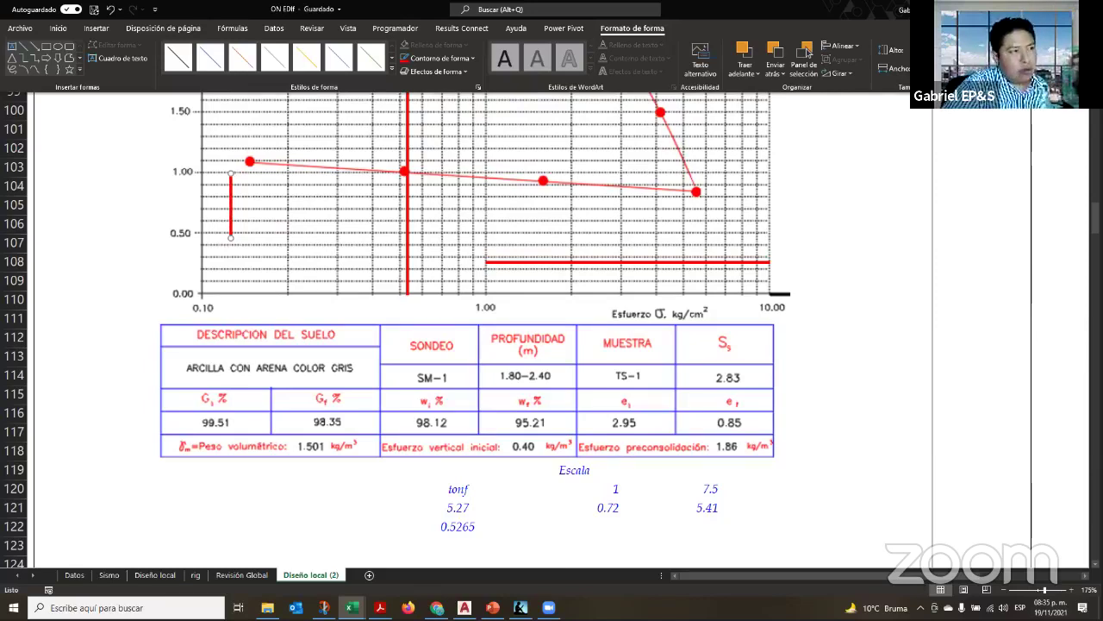
pyautogui.click(231, 218)
pyautogui.moveTo(231, 215); pyautogui.dragTo(229, 174)
pyautogui.click(633, 28)
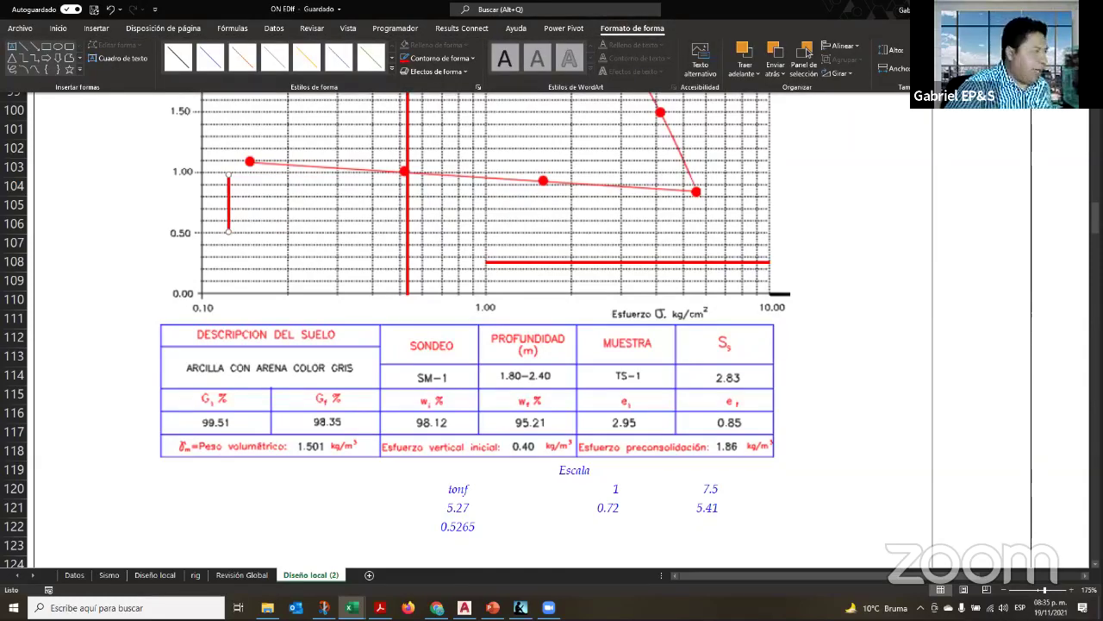
# Fit the short vertical line's ends to the 0.50 and 1.00 marks of the void ratio axis and straighten it
pyautogui.click(135, 239)
pyautogui.click(135, 192)
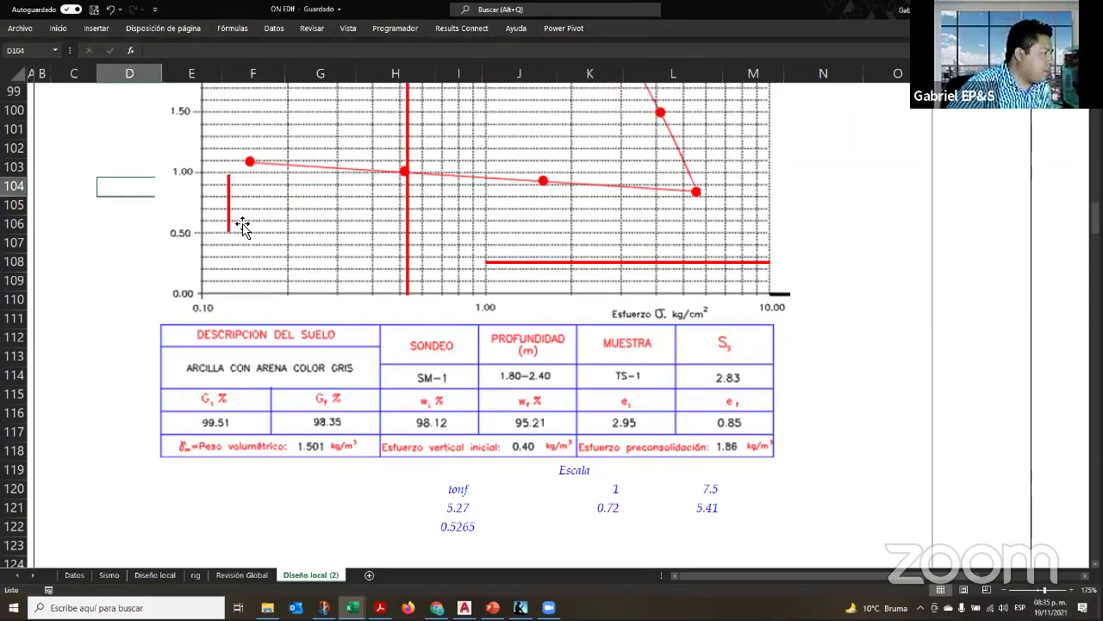
pyautogui.moveTo(230, 213); pyautogui.dragTo(227, 214)
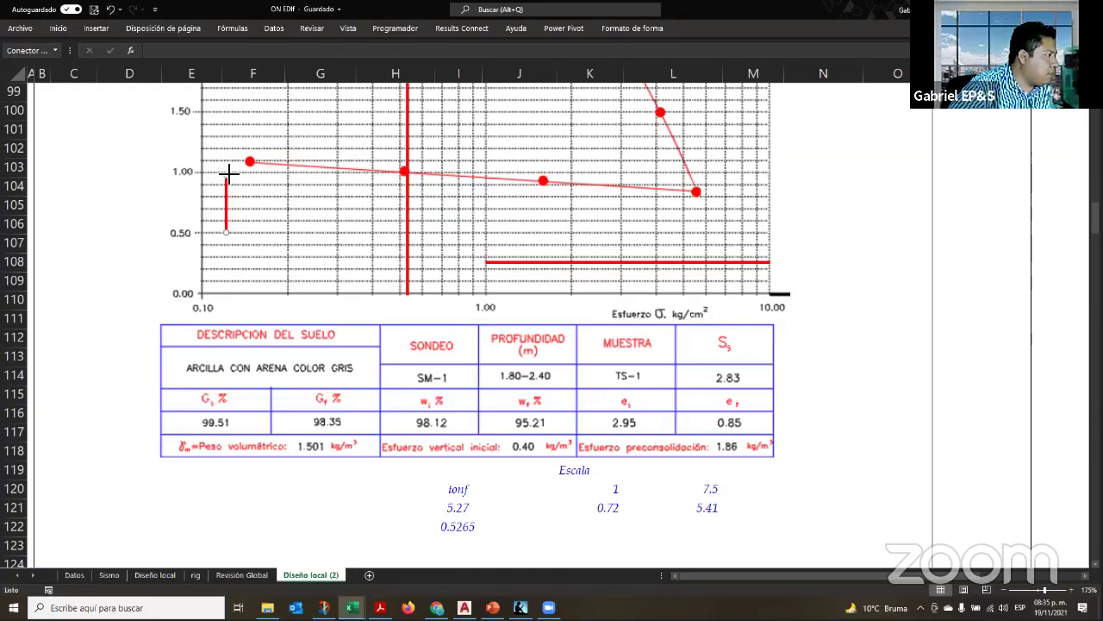
pyautogui.click(228, 173)
pyautogui.click(229, 177)
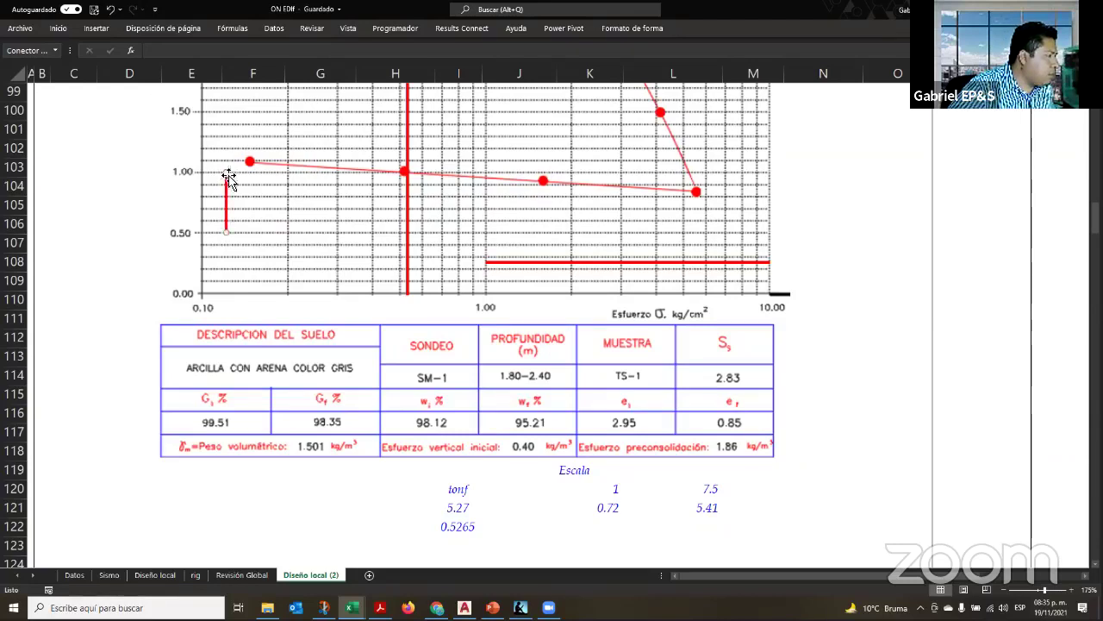
pyautogui.click(634, 29)
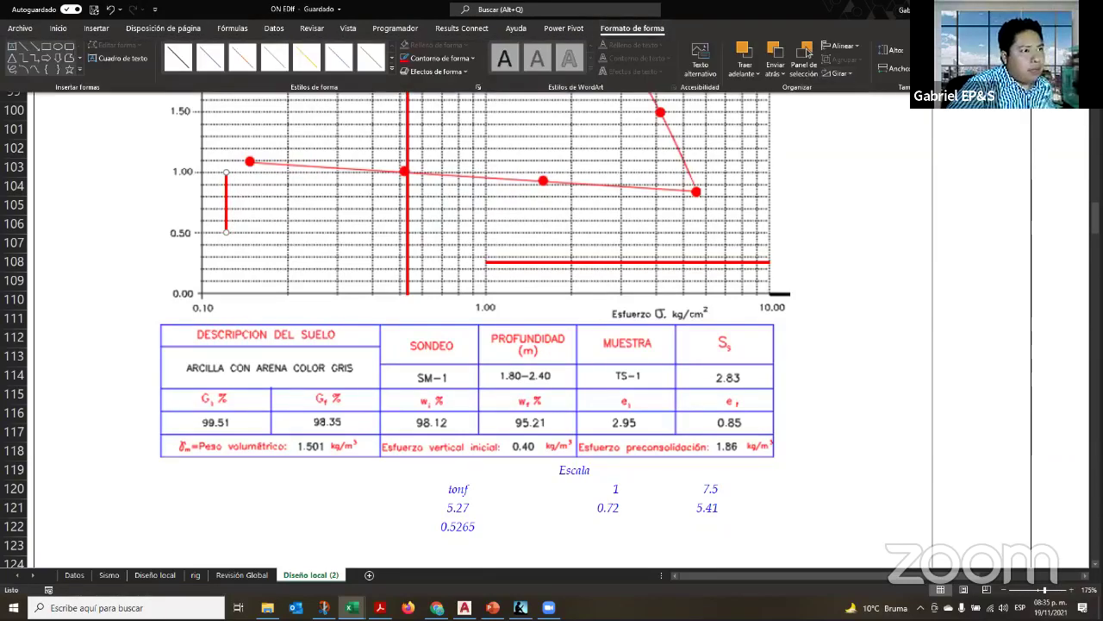
# In E120, compute the void ratio interval spanned by the short vertical line as +1-.5
pyautogui.click(198, 494)
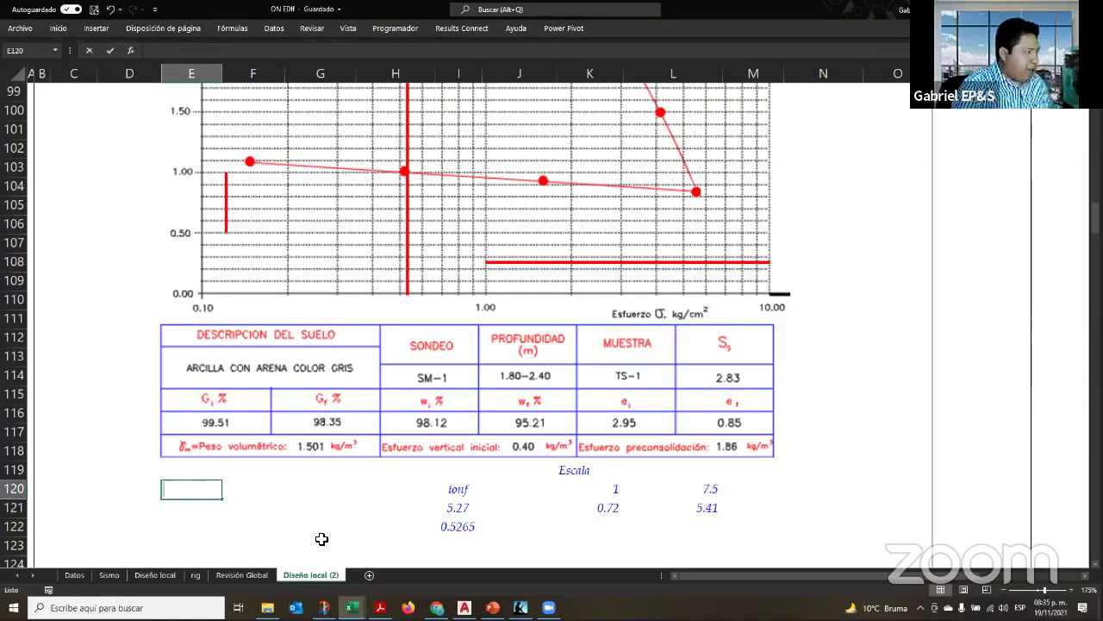
pyautogui.write('+1-.5')
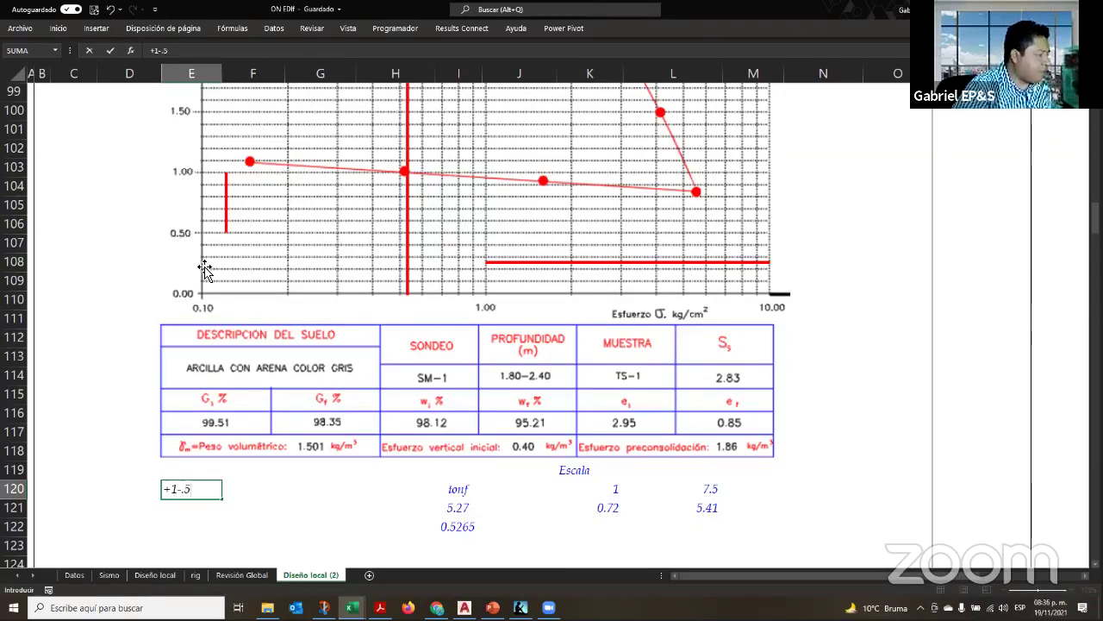
pyautogui.press('Return')
pyautogui.press('Up')
pyautogui.press('Right')
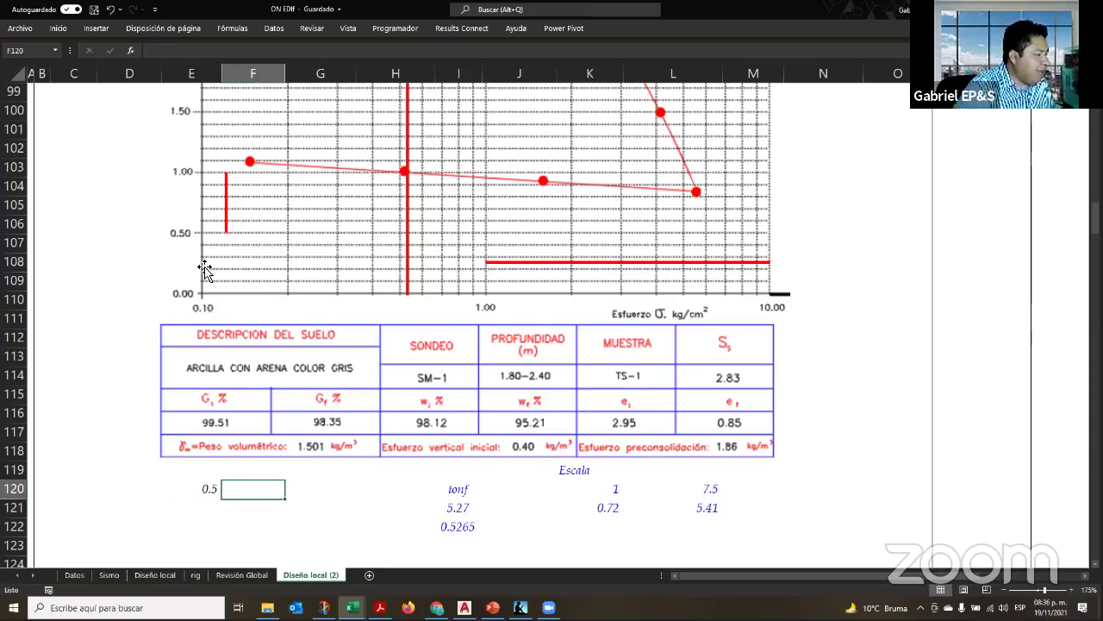
# Check the short vertical line's height in its shape format settings and enter 1.59 in F120
pyautogui.click(228, 206)
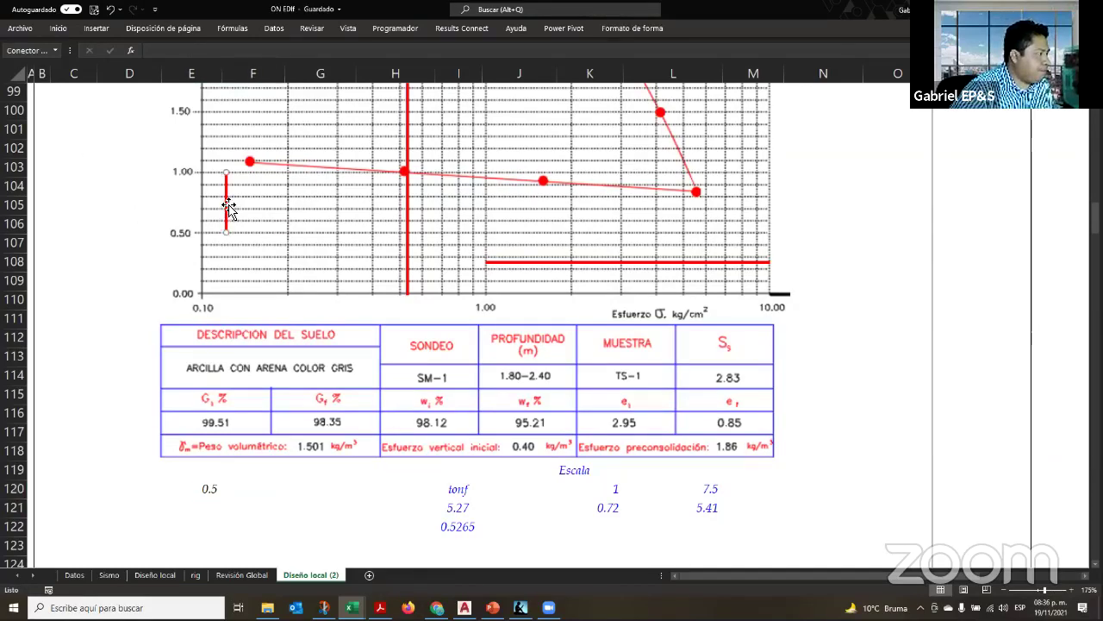
pyautogui.click(650, 30)
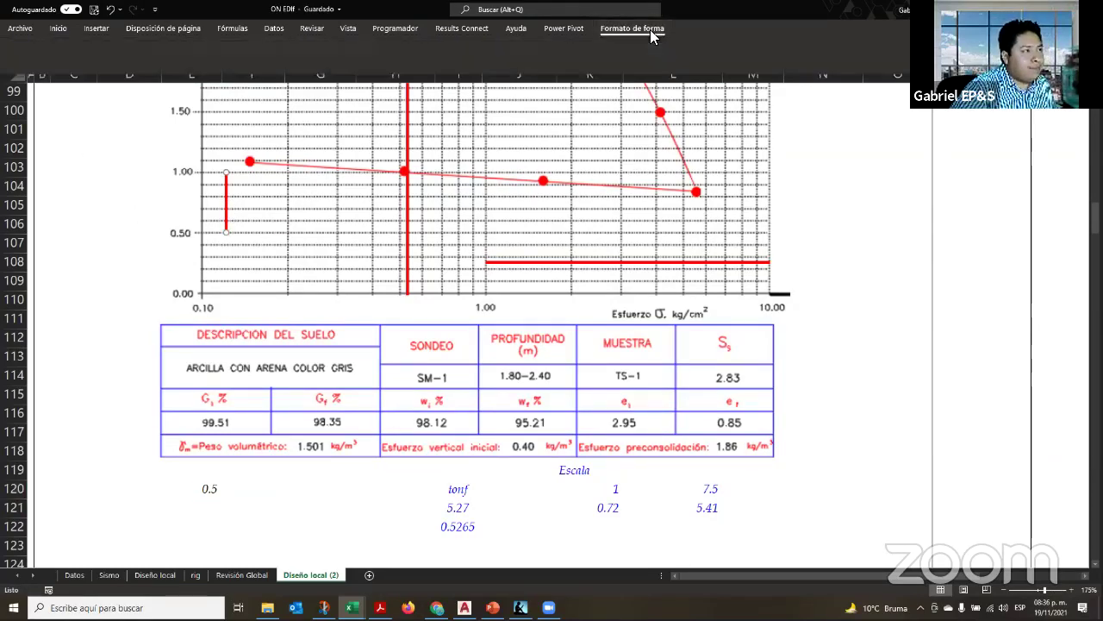
pyautogui.click(254, 485)
pyautogui.write('1.59')
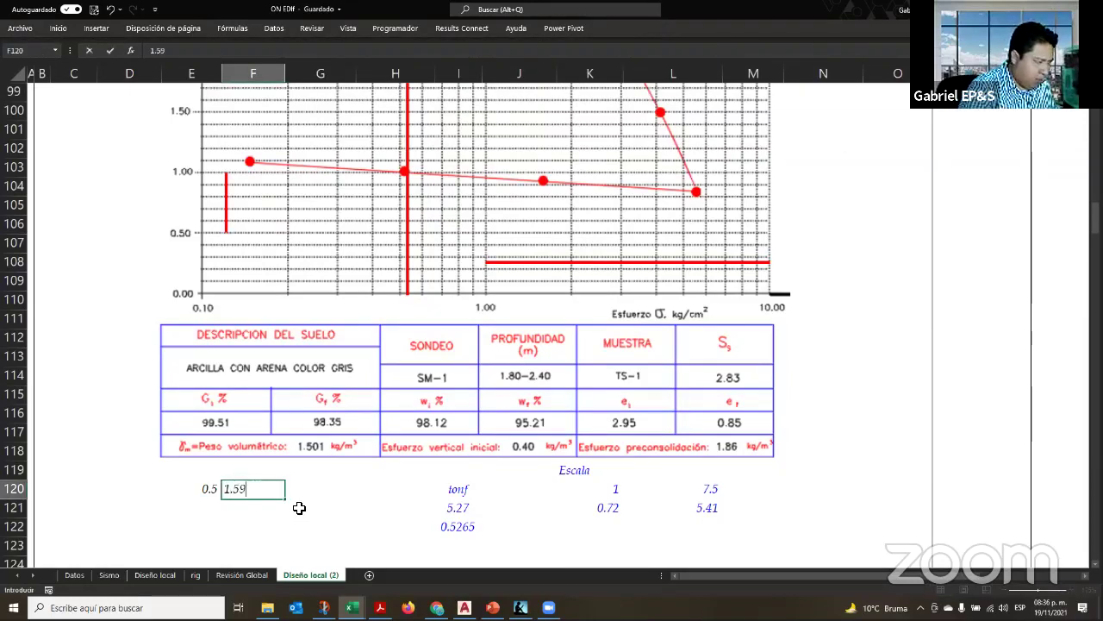
pyautogui.press('Return')
pyautogui.press('Left')
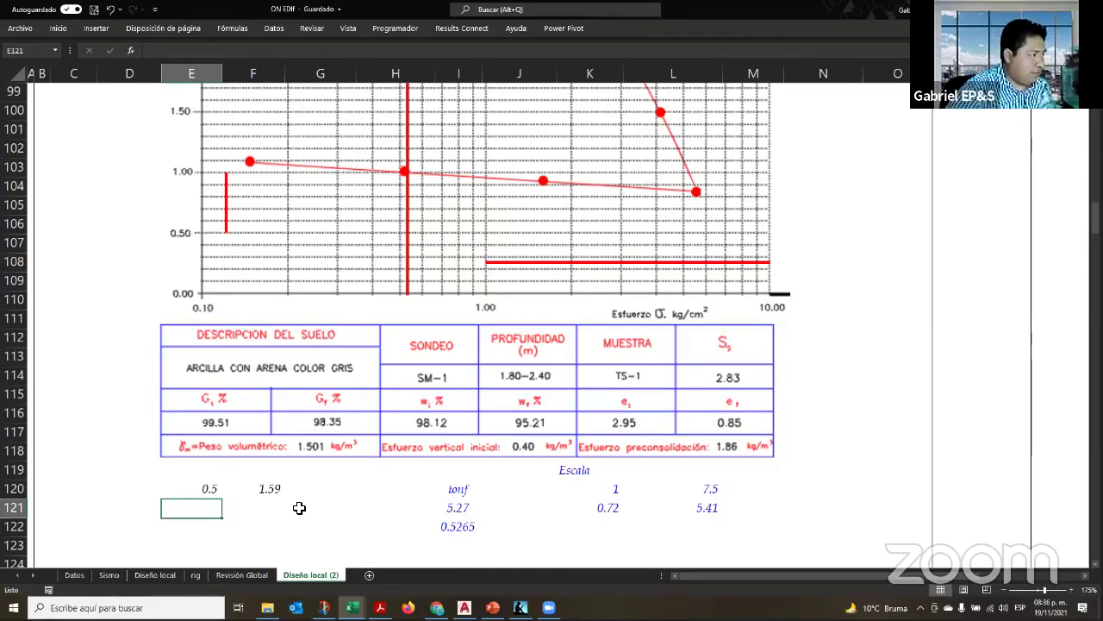
# Check the tall vertical line's height in its shape format settings and enter 9.29 in F121
pyautogui.scroll(3, 299, 508)
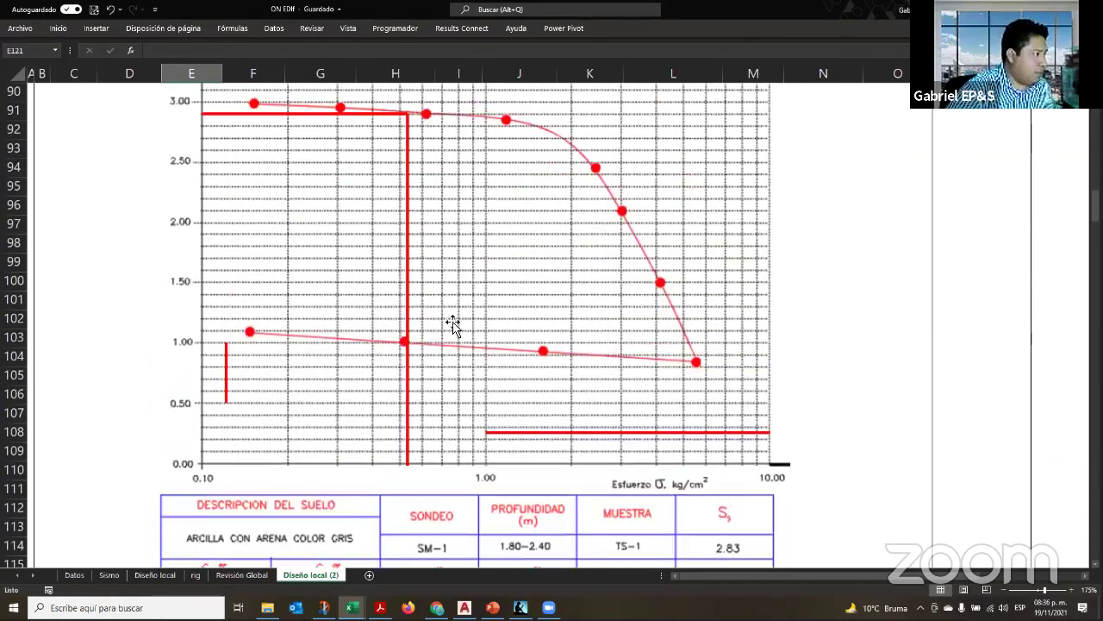
pyautogui.click(408, 206)
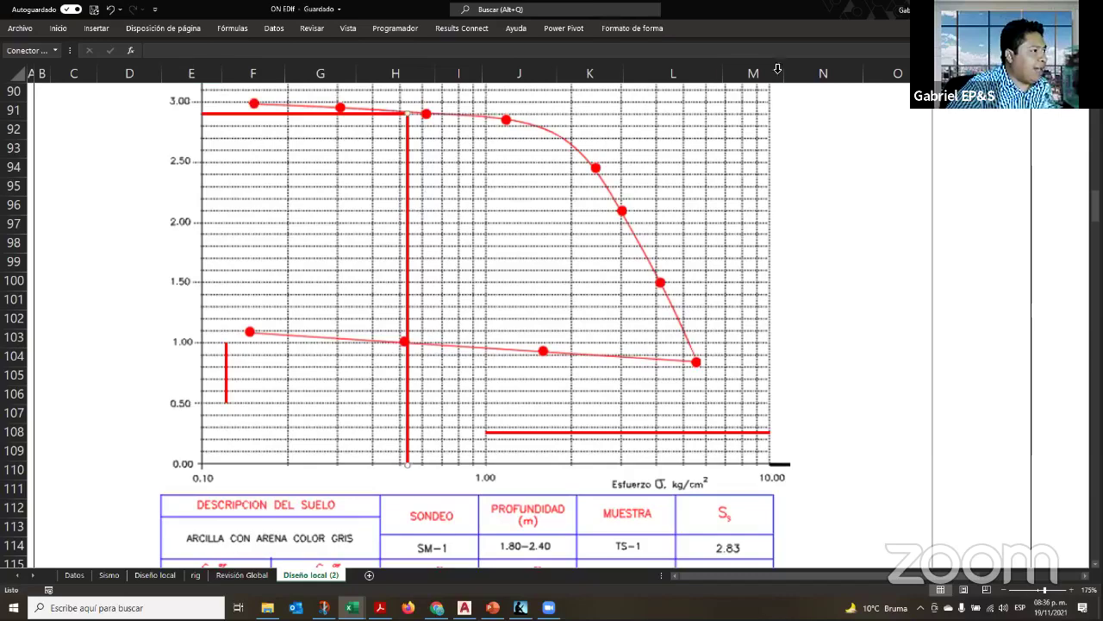
pyautogui.click(638, 29)
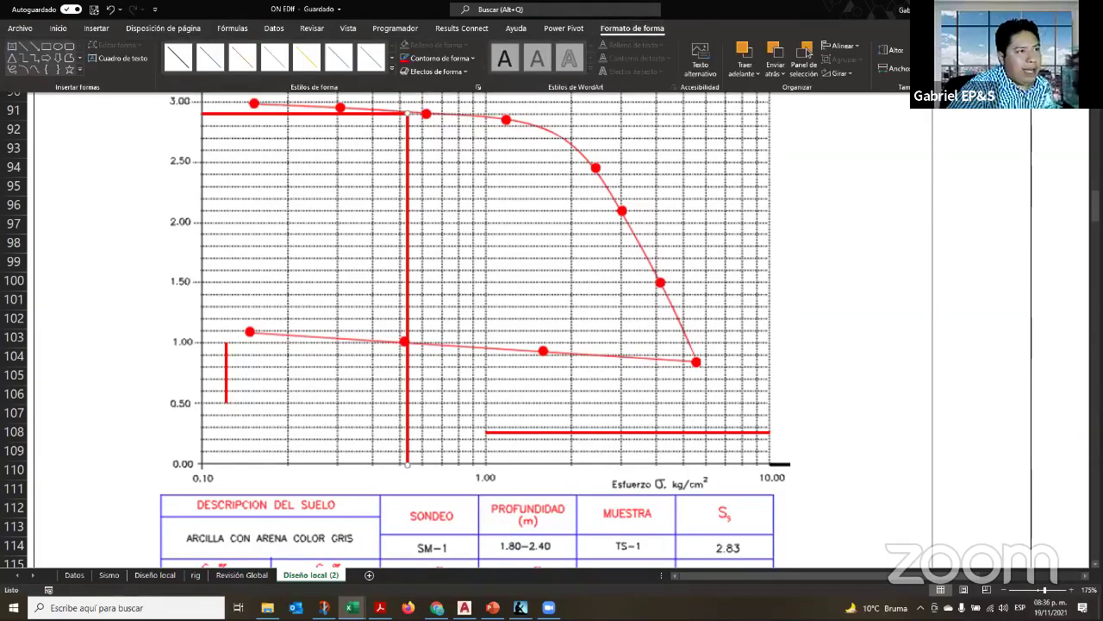
pyautogui.scroll(-6, 406, 451)
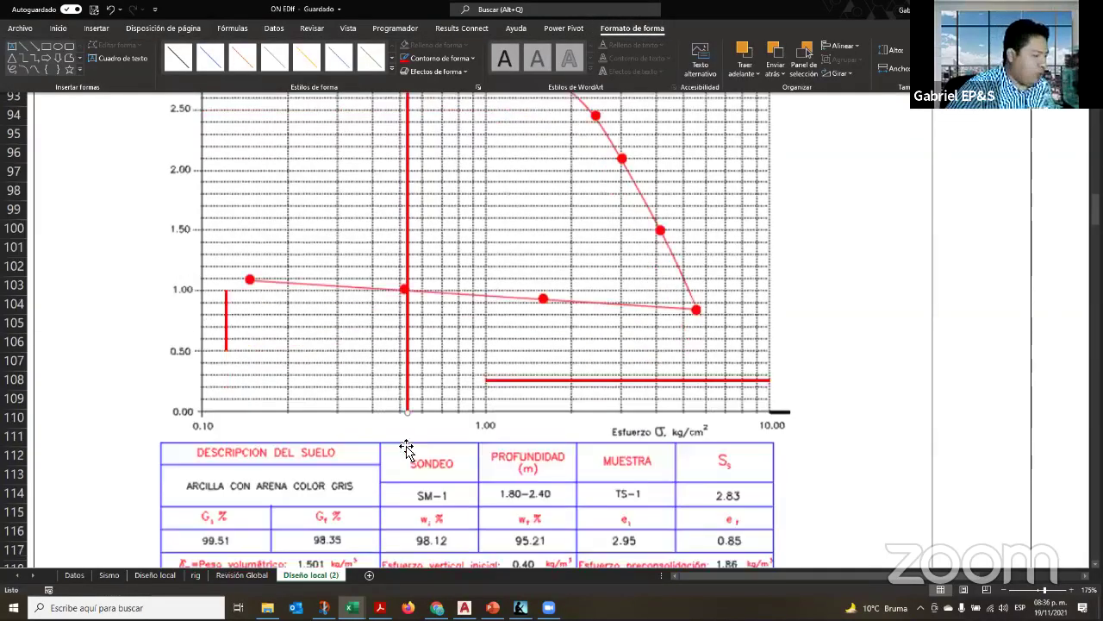
pyautogui.click(271, 338)
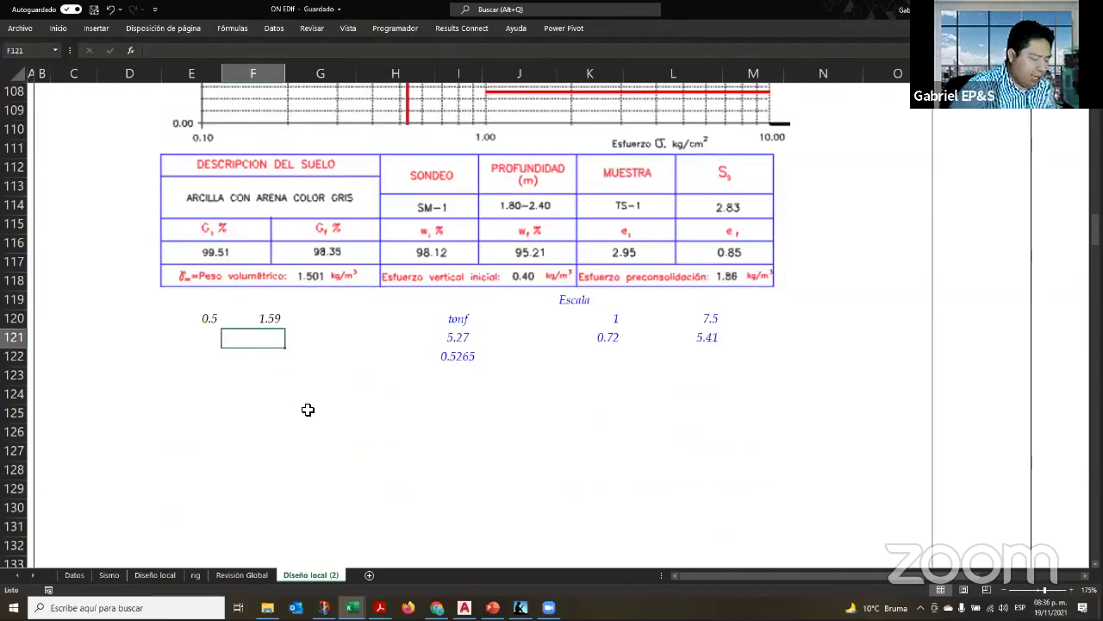
pyautogui.write('9.29')
pyautogui.press('Return')
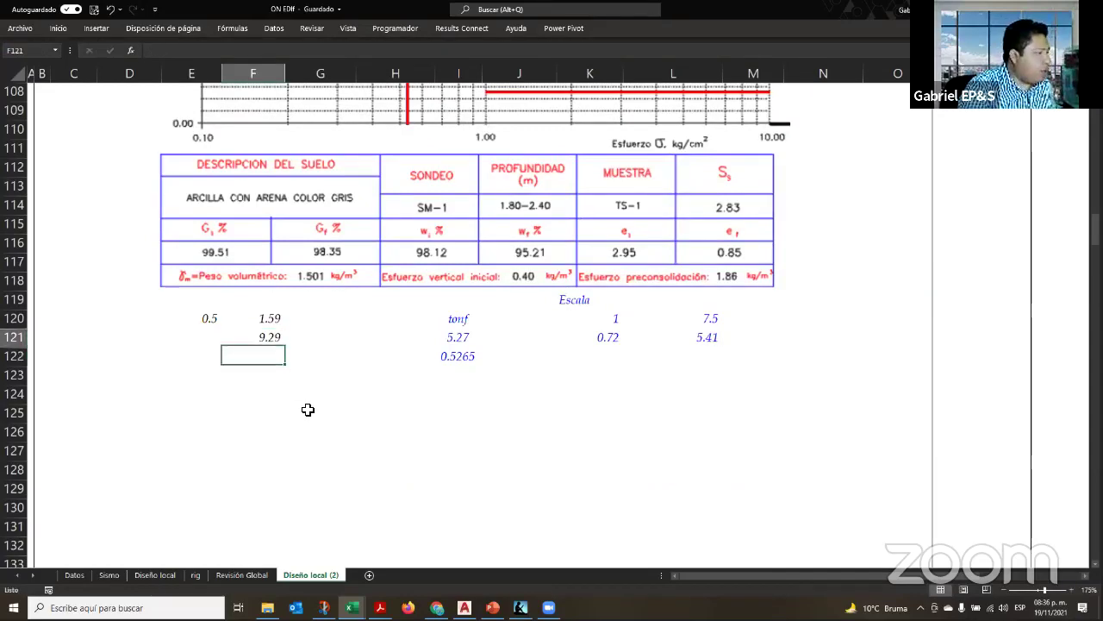
pyautogui.press('Up')
pyautogui.press('Left')
pyautogui.write('+')
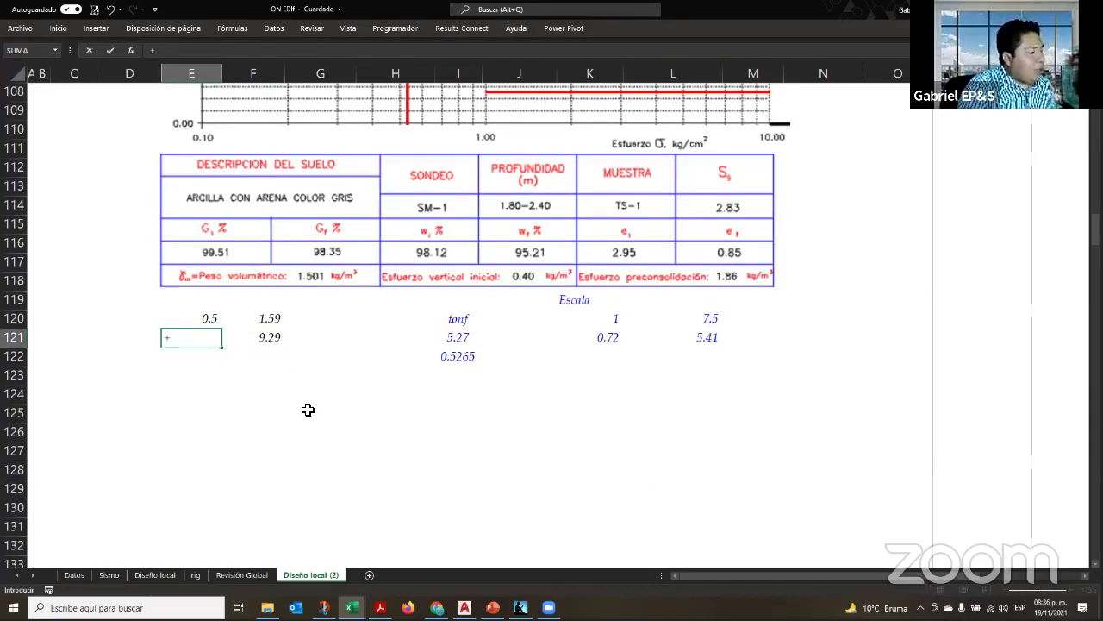
pyautogui.press('Right')
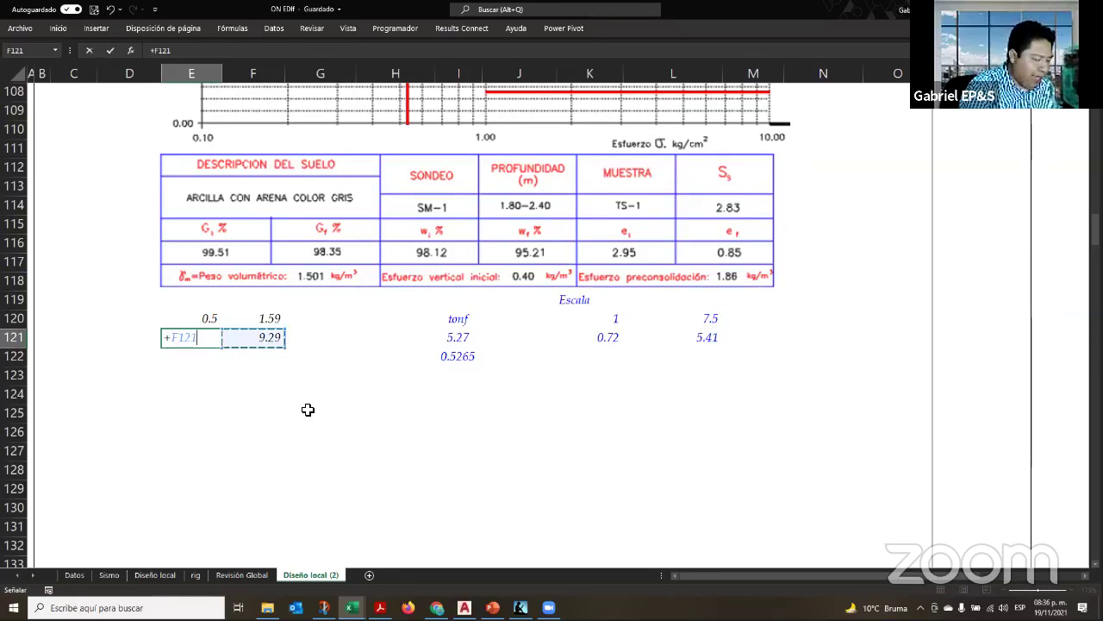
pyautogui.write('*')
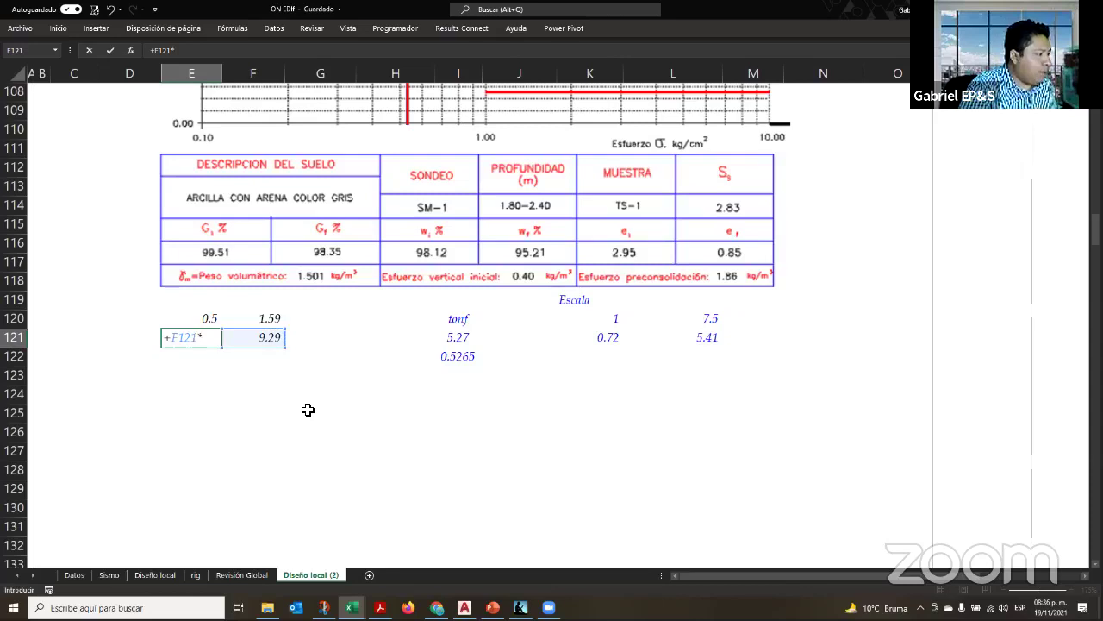
pyautogui.press('Up')
pyautogui.press('Right')
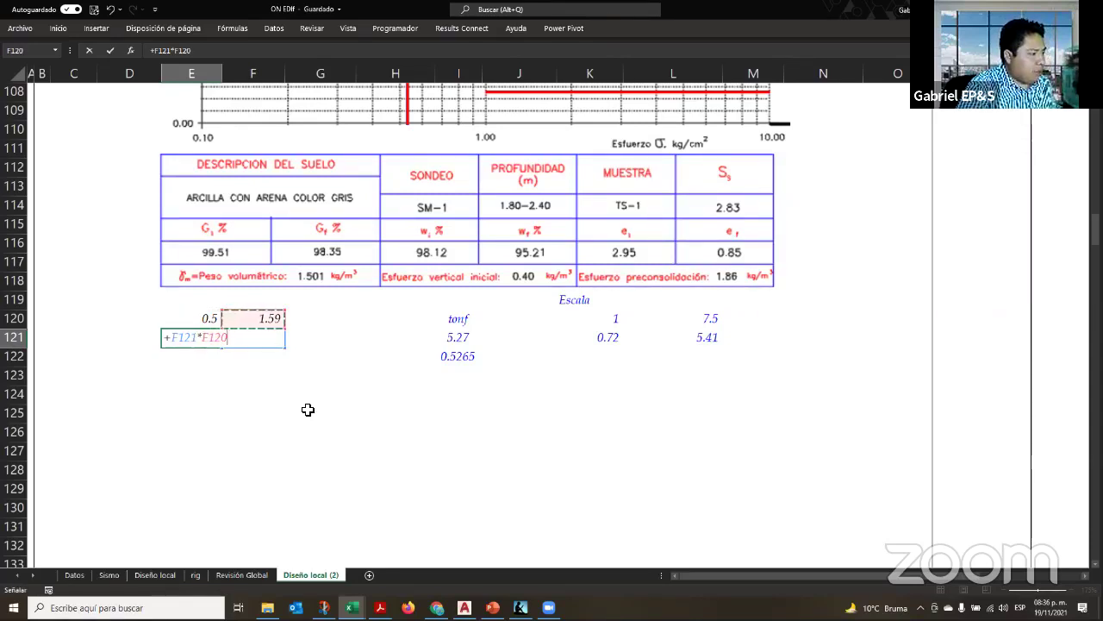
pyautogui.press('Escape')
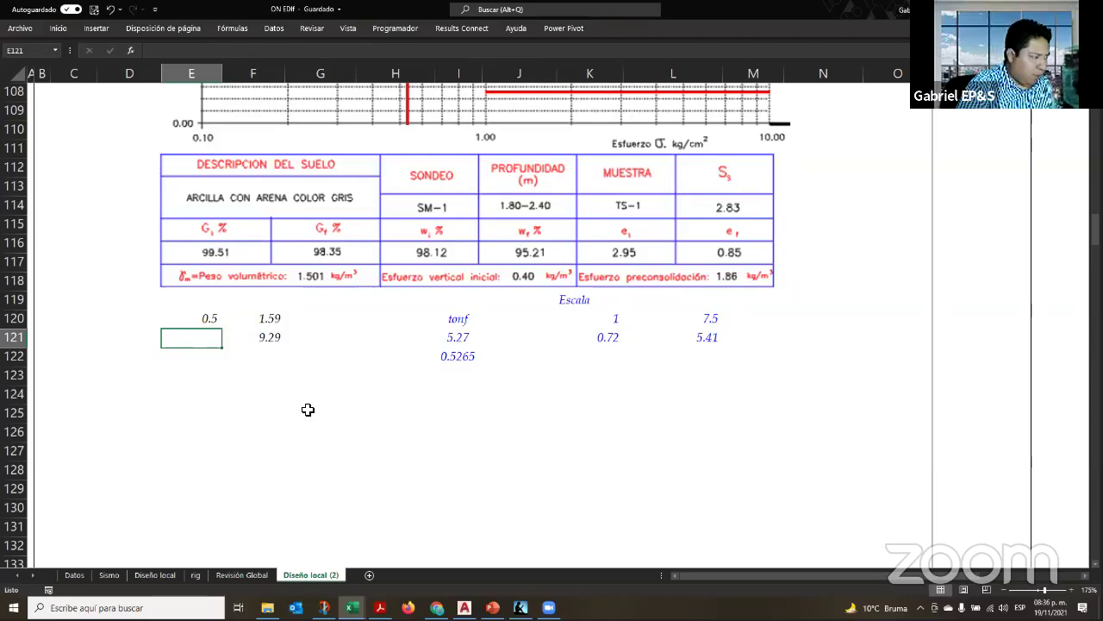
# In E121, divide the tall line's height by the short line's height as +F121/F120 and format the result with two decimals
pyautogui.write('+')
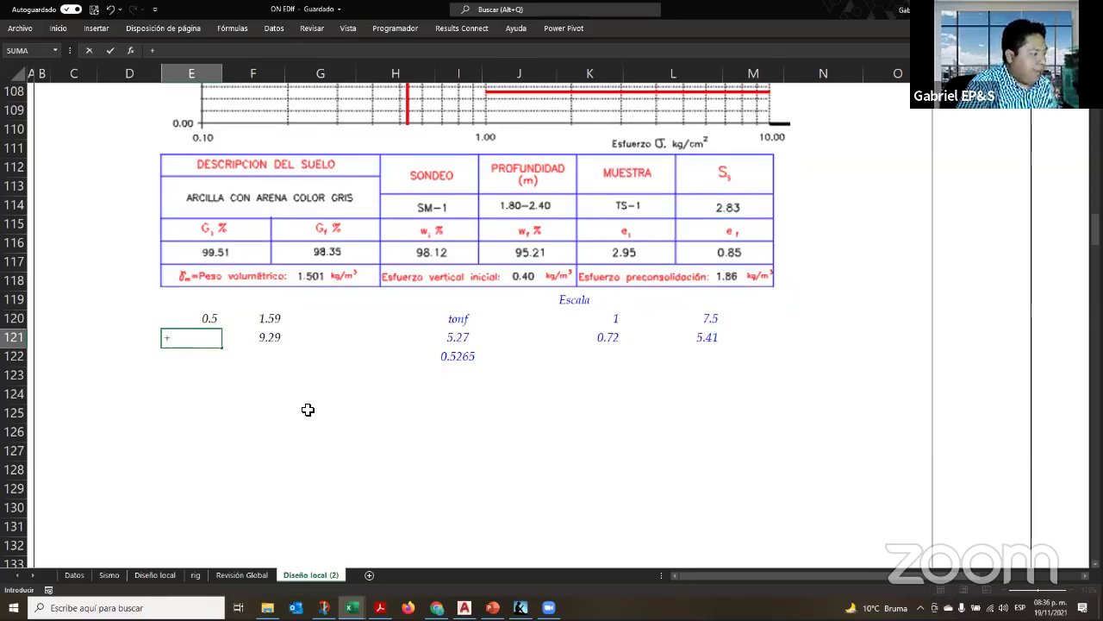
pyautogui.press('Right')
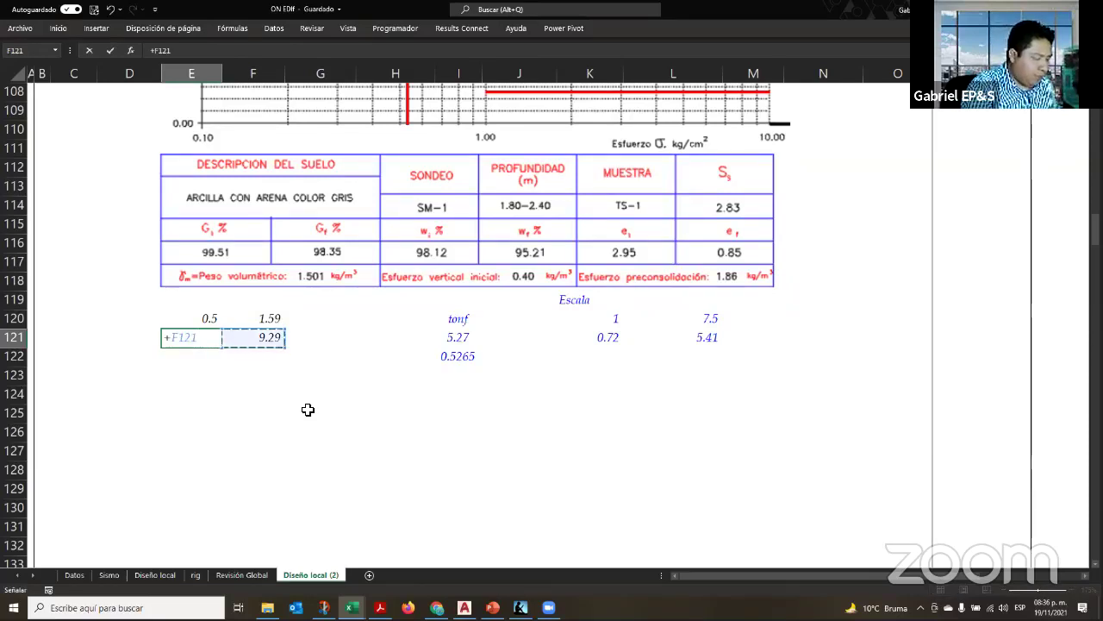
pyautogui.write('/')
pyautogui.press('Up')
pyautogui.press('Right')
pyautogui.press('Return')
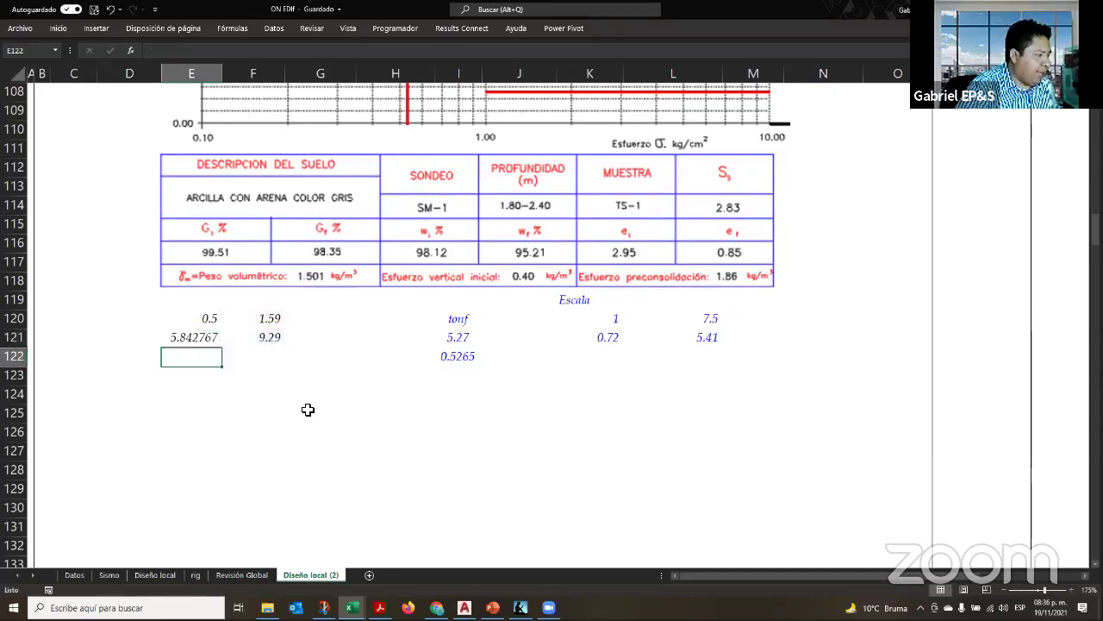
pyautogui.press('Up')
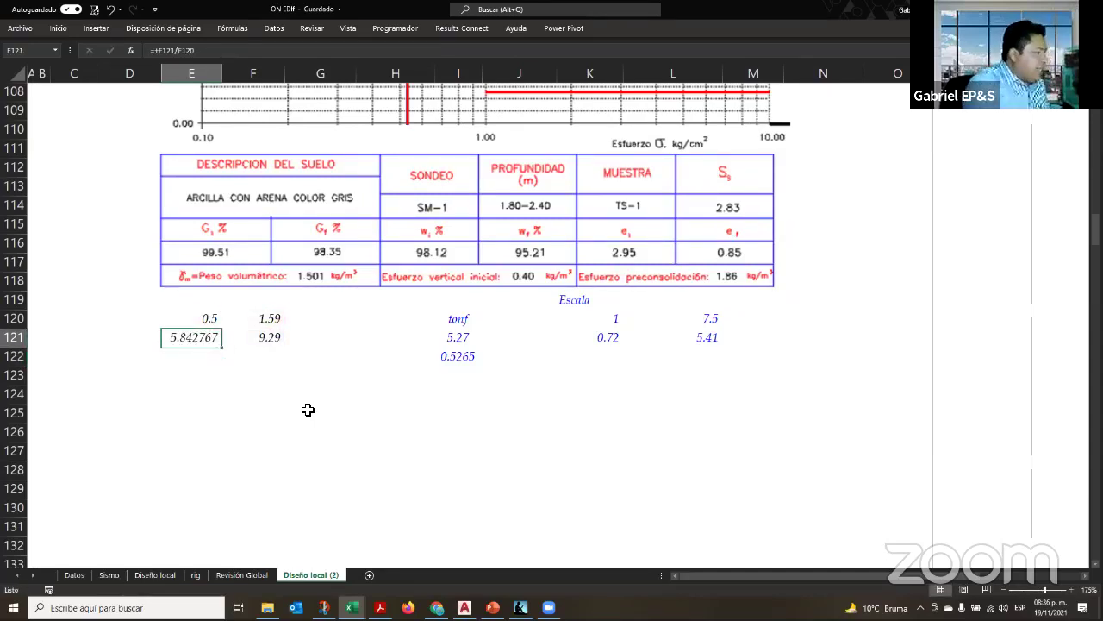
pyautogui.hotkey('ctrl', 'shift', '1')
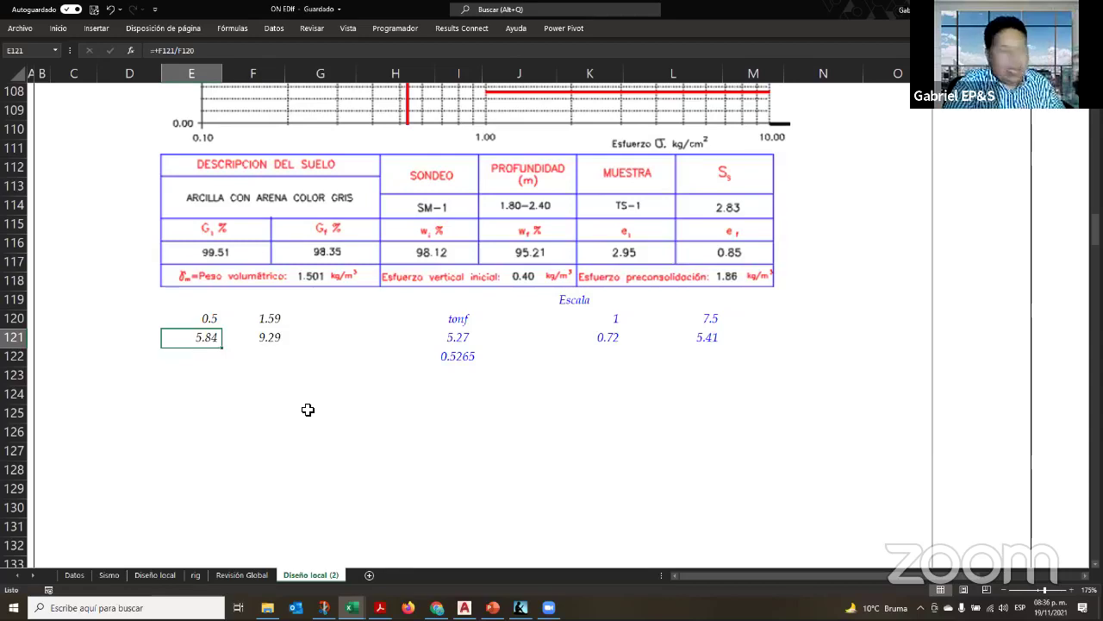
# Review the reference lines against the void ratio axis and recheck the short vertical line's size in its shape format settings
pyautogui.scroll(6, 408, 387)
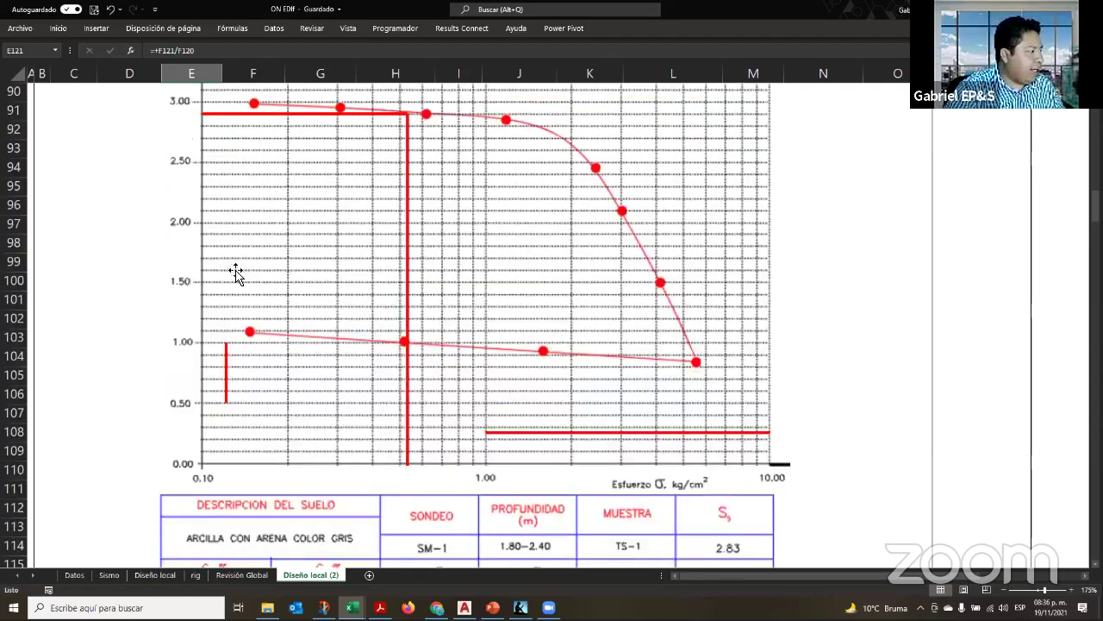
pyautogui.scroll(3, 199, 388)
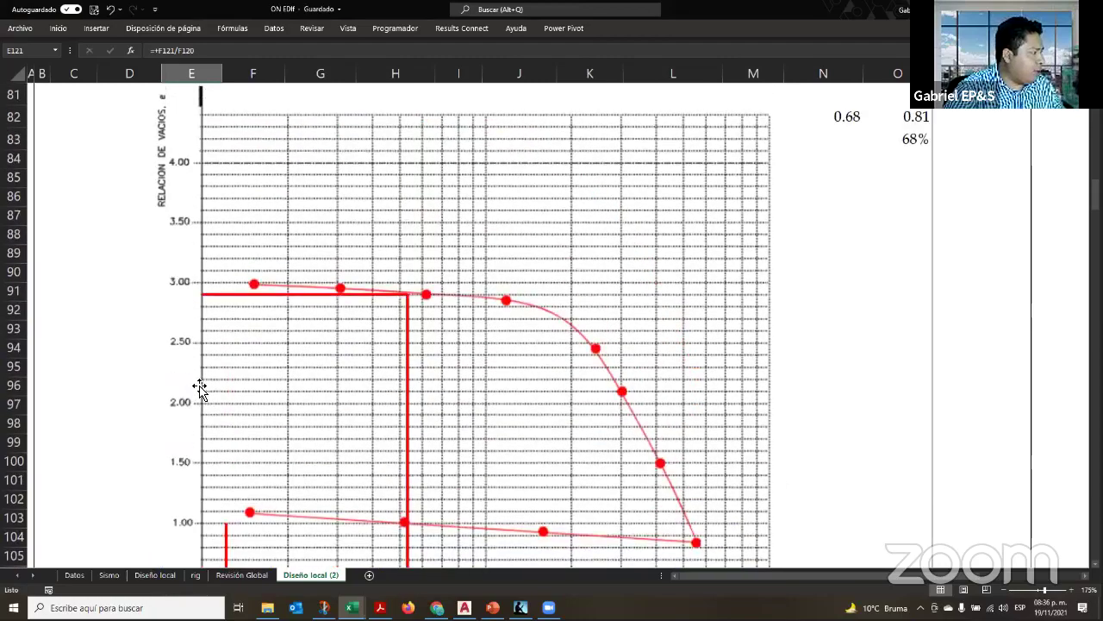
pyautogui.scroll(-3, 199, 314)
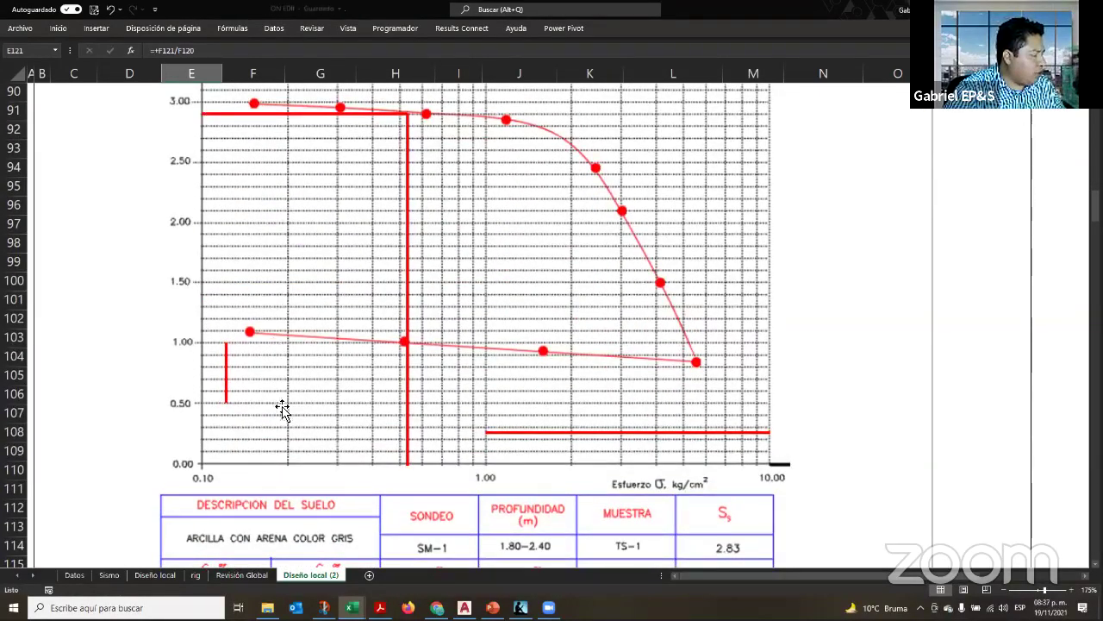
pyautogui.scroll(-3, 279, 406)
pyautogui.click(276, 508)
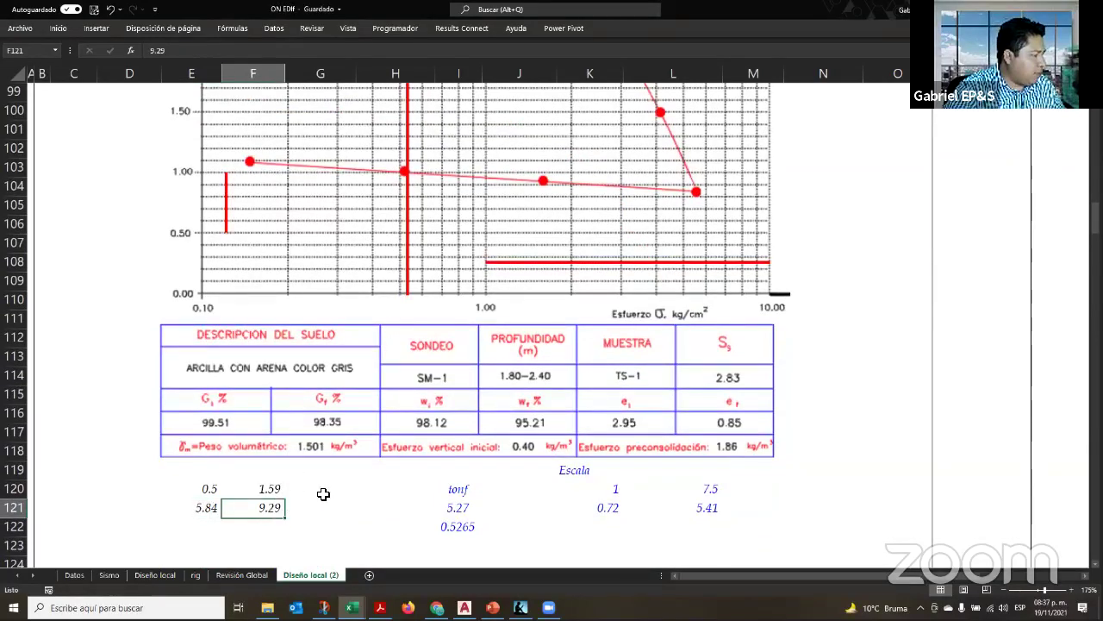
pyautogui.scroll(3, 221, 293)
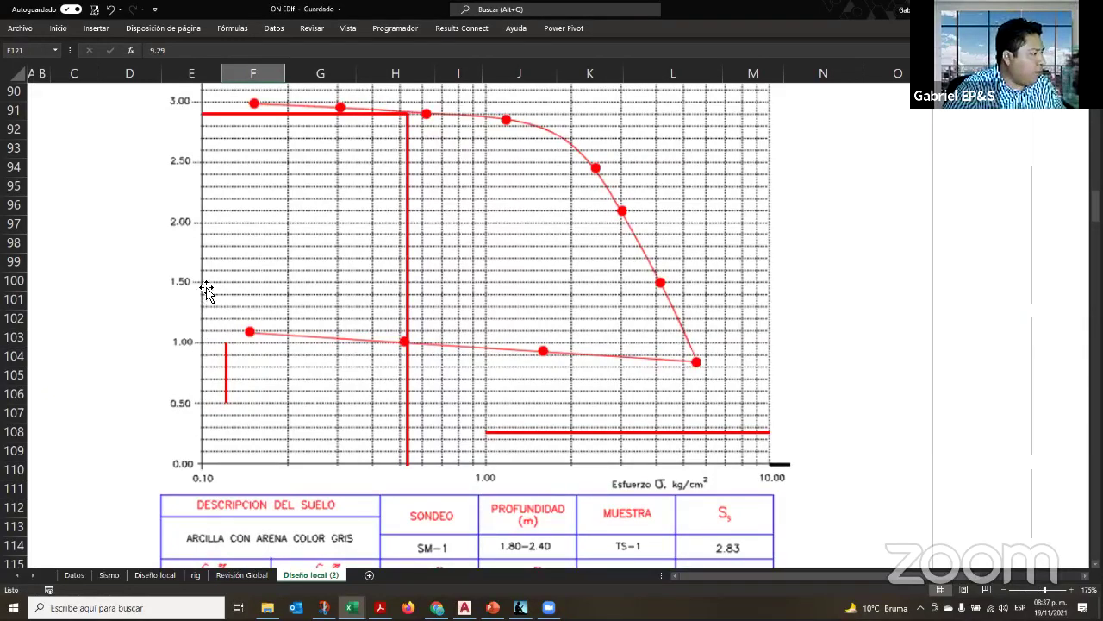
pyautogui.click(407, 202)
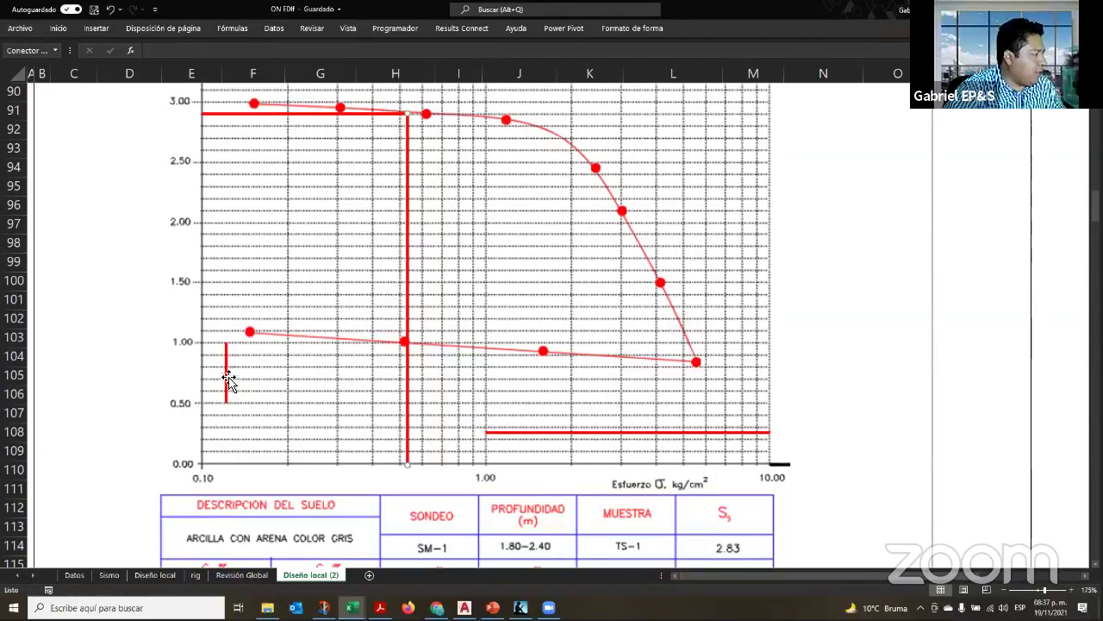
pyautogui.click(228, 380)
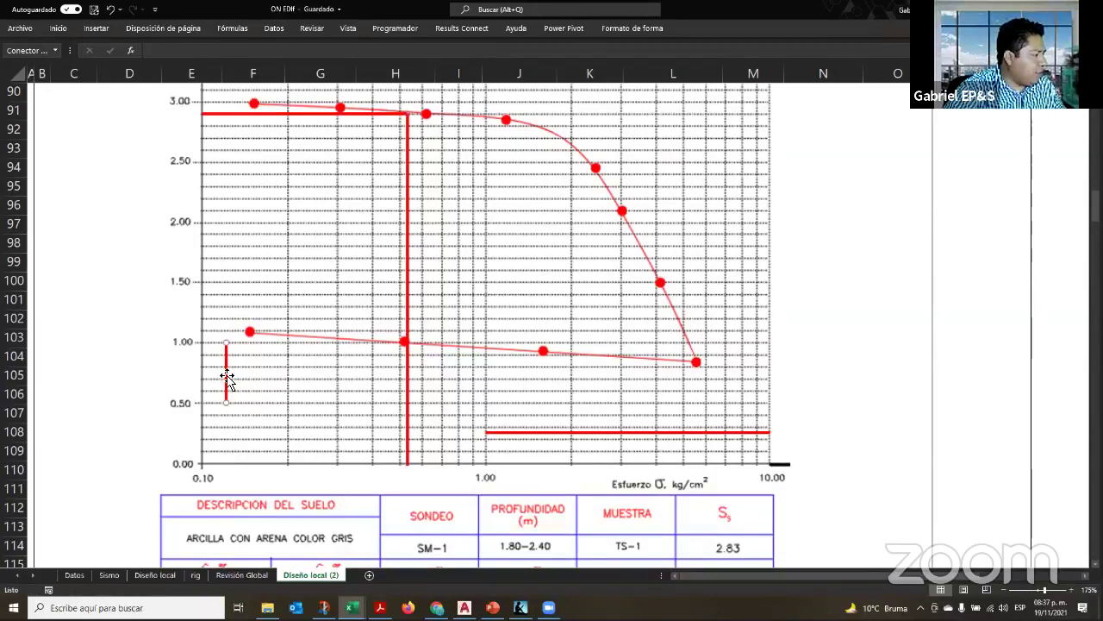
pyautogui.click(636, 28)
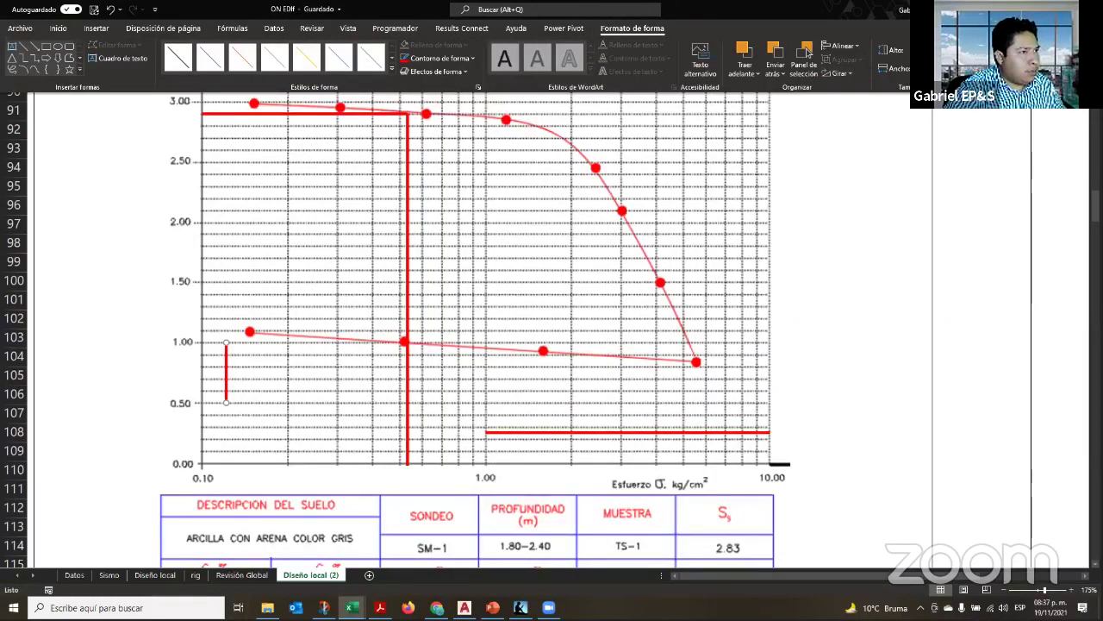
pyautogui.click(264, 532)
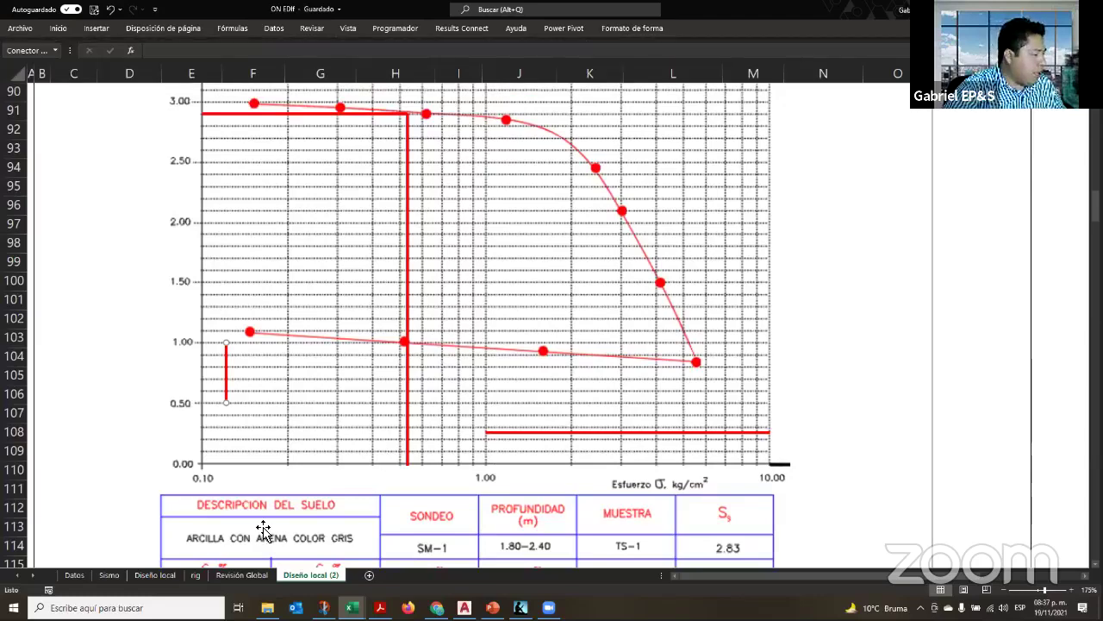
# Extend the E121 formula to =+F121/F120*E120 to scale by the void ratio interval, and compare it with the chart's horizontal line
pyautogui.scroll(-3, 264, 532)
pyautogui.click(215, 508)
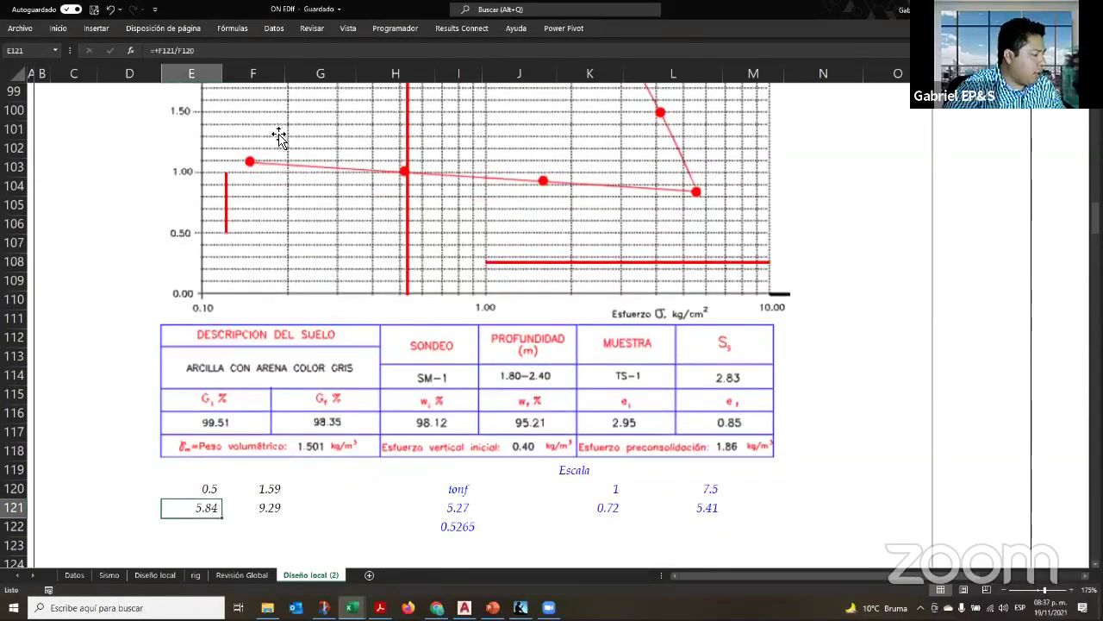
pyautogui.click(257, 61)
pyautogui.write('*')
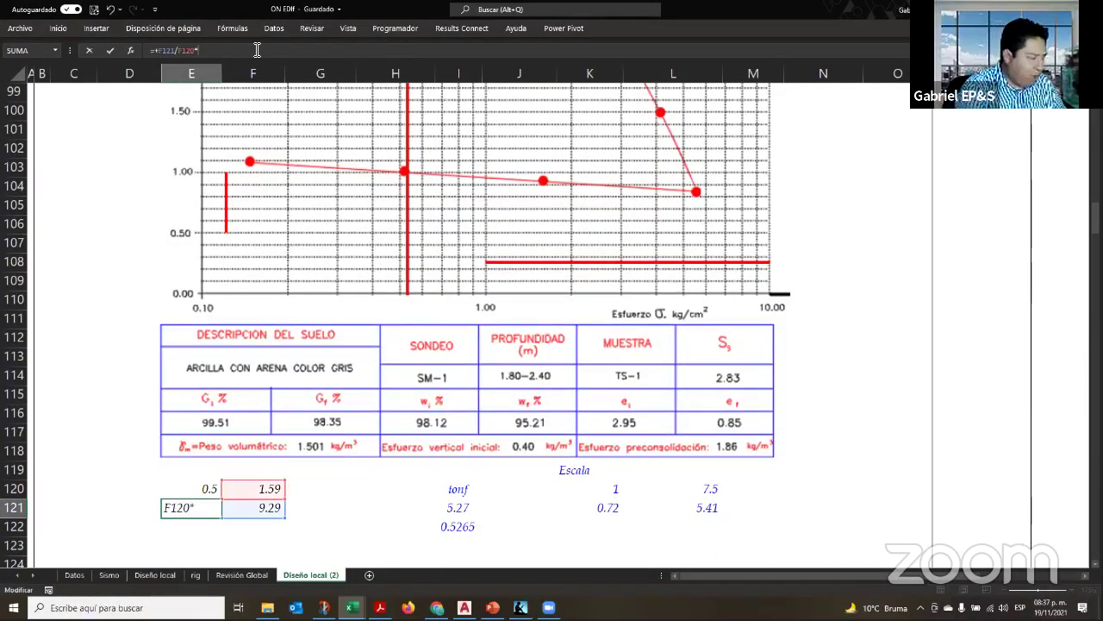
pyautogui.click(172, 489)
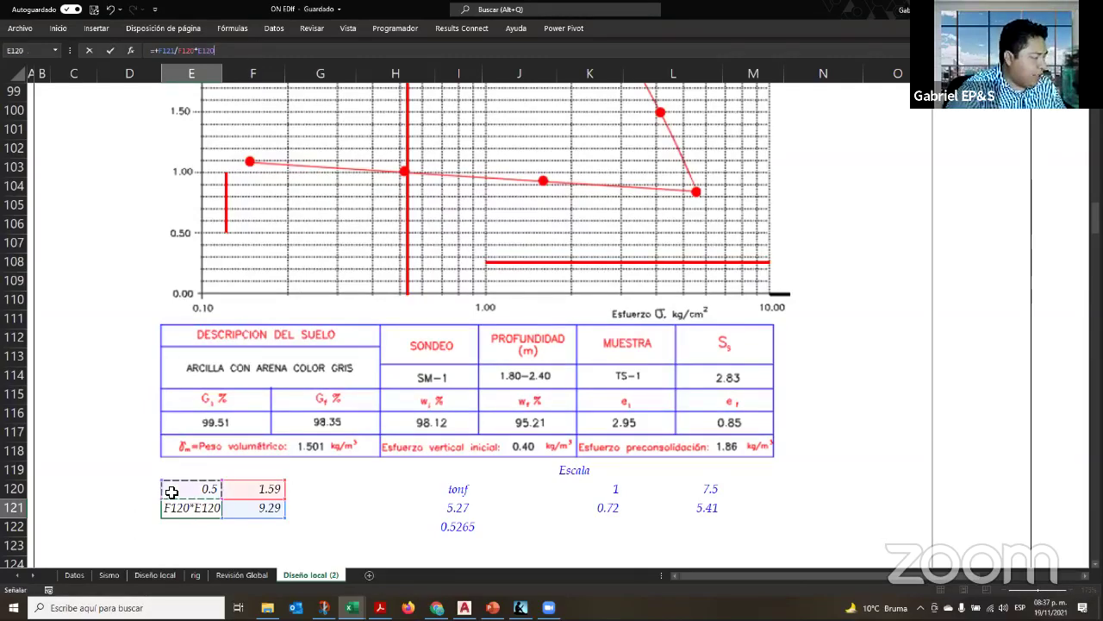
pyautogui.press('Return')
pyautogui.press('Up')
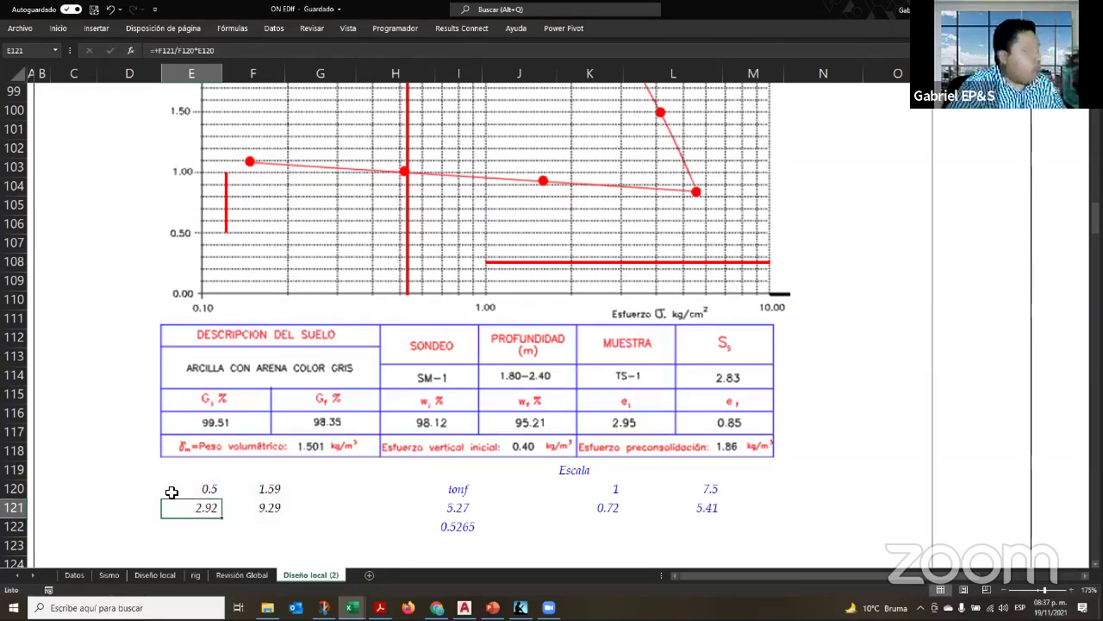
pyautogui.scroll(6, 253, 261)
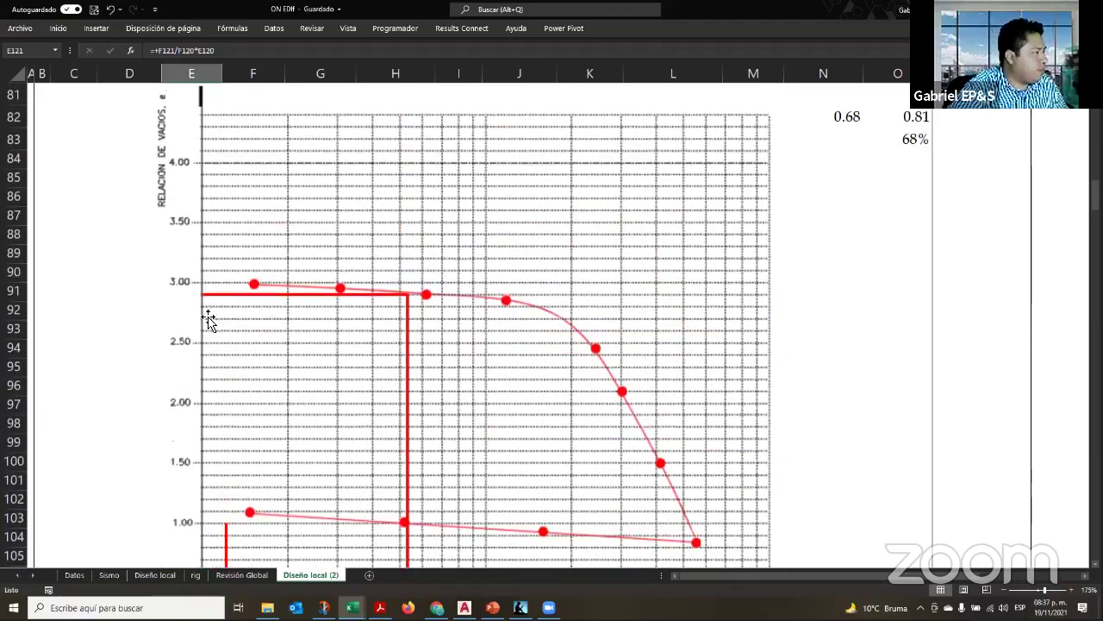
pyautogui.scroll(-9, 271, 320)
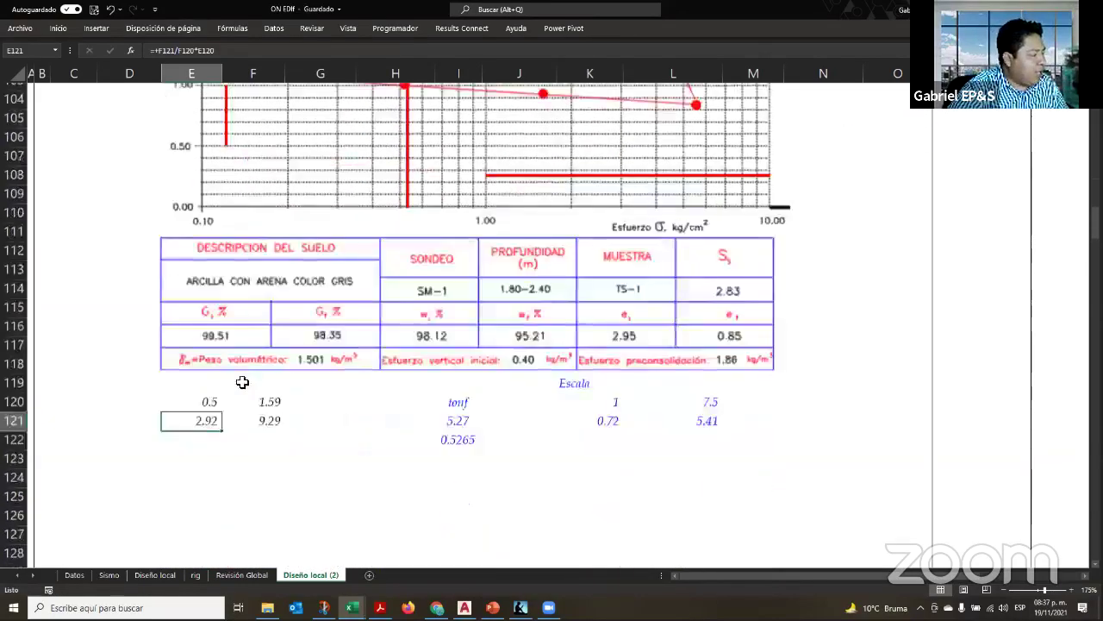
# Label cell I124 below the scale calculations as "e0="
pyautogui.press('Down')
pyautogui.click(473, 399)
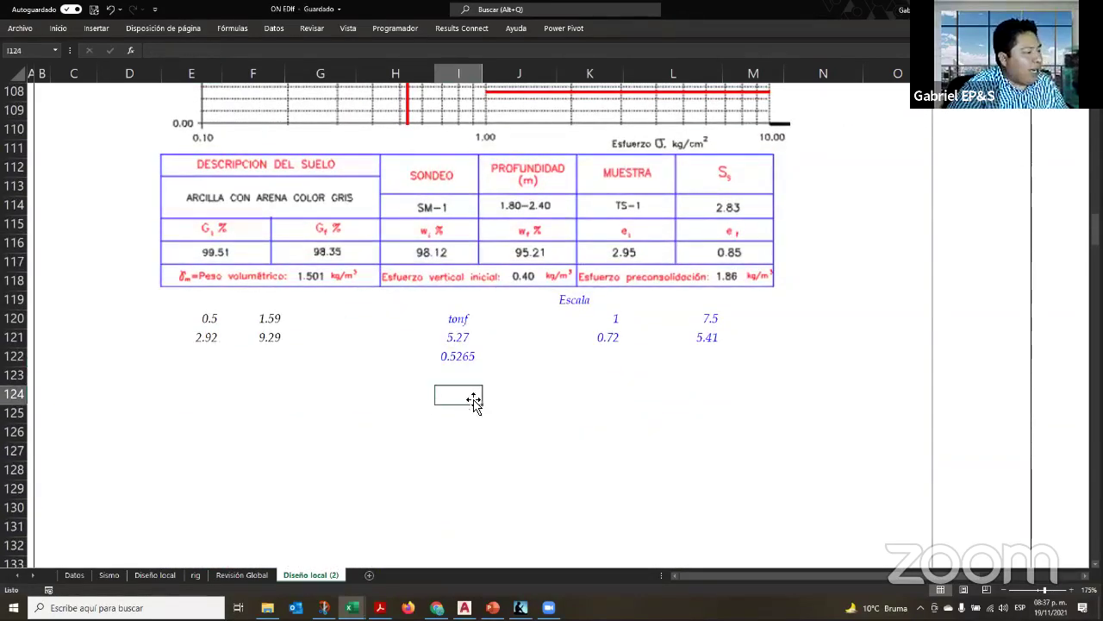
pyautogui.scroll(8, 474, 403)
pyautogui.scroll(3, 473, 400)
pyautogui.scroll(-13, 474, 402)
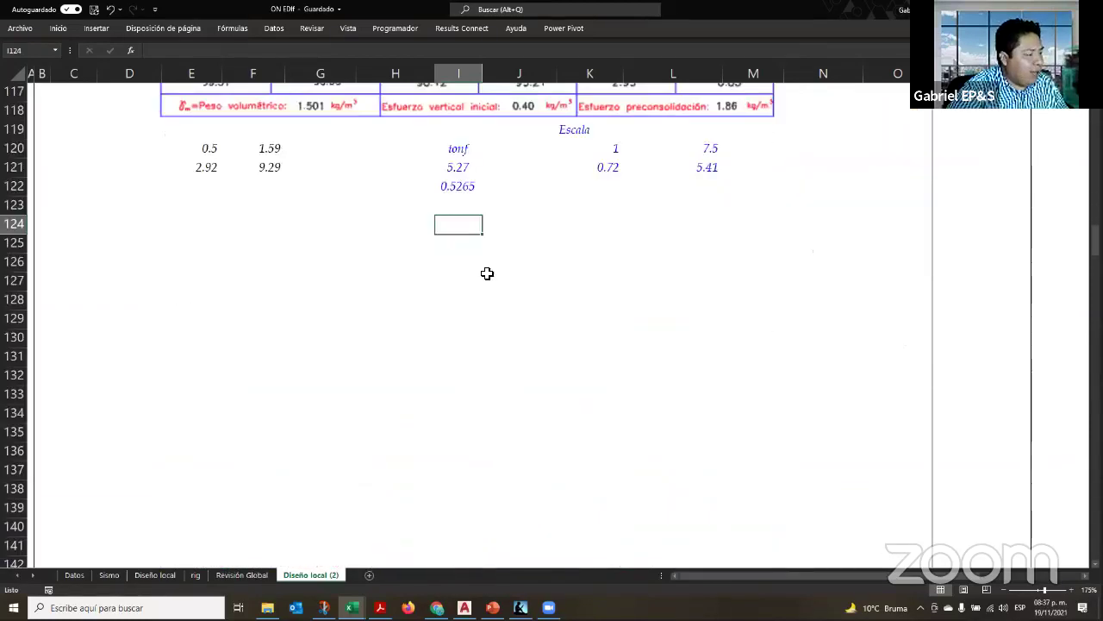
pyautogui.write('e')
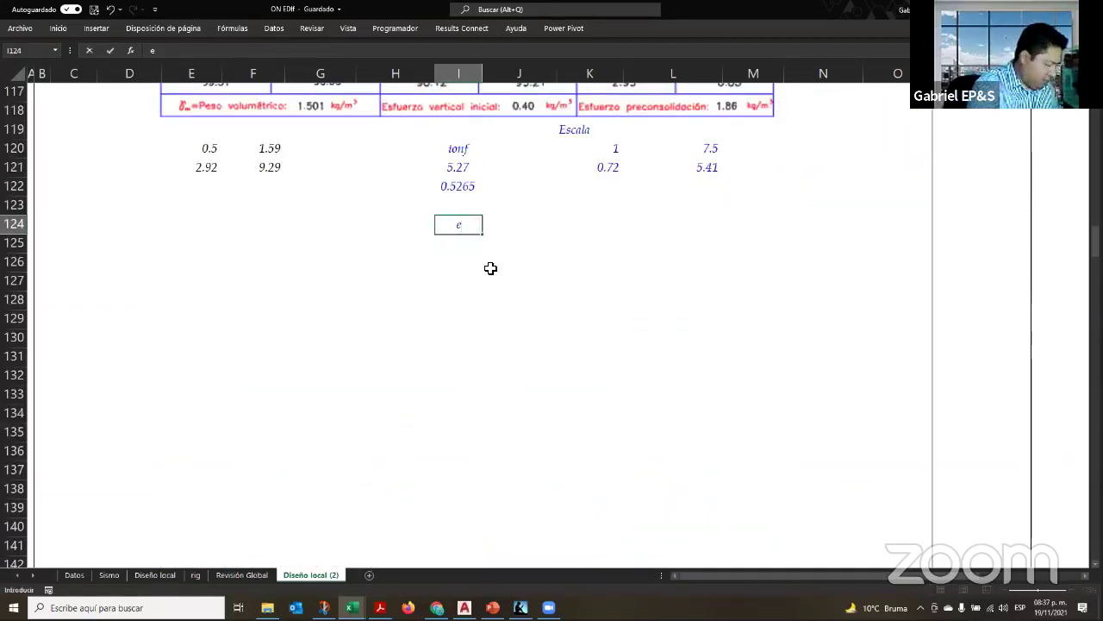
pyautogui.write('0=')
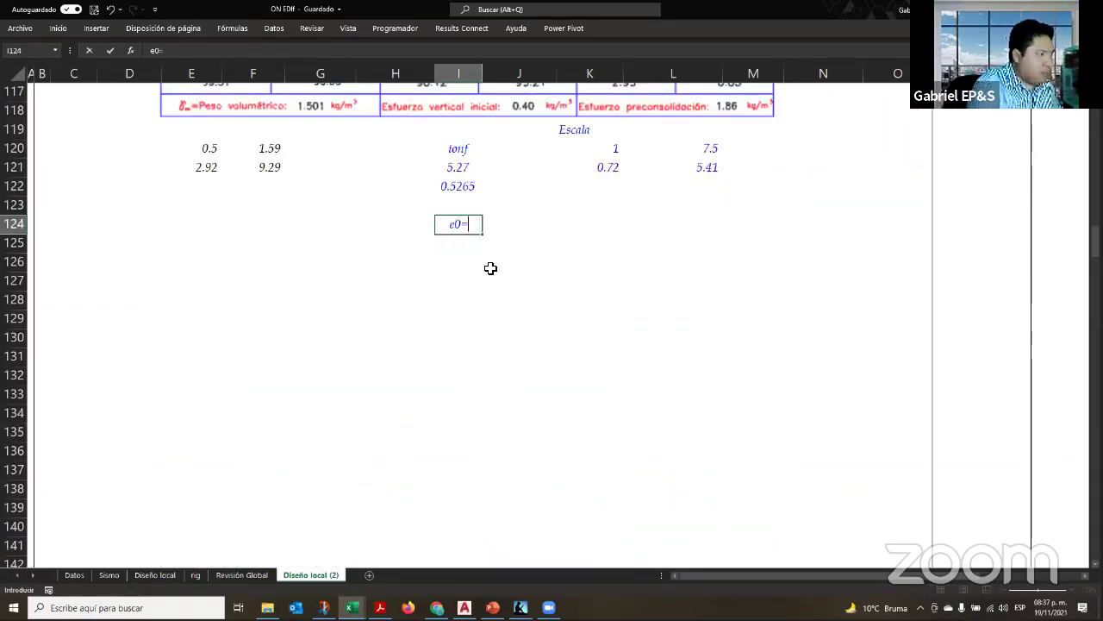
pyautogui.press('Tab')
# Copy the void ratio calculated in E121 and paste it as a value only into J124
pyautogui.write('+')
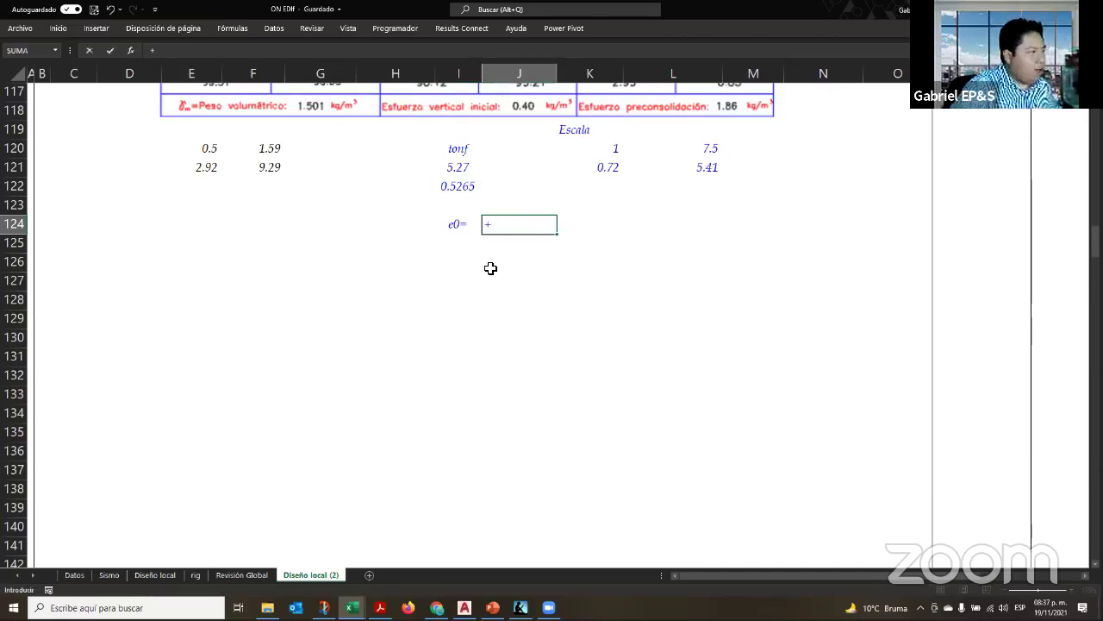
pyautogui.press('Escape')
pyautogui.click(202, 166)
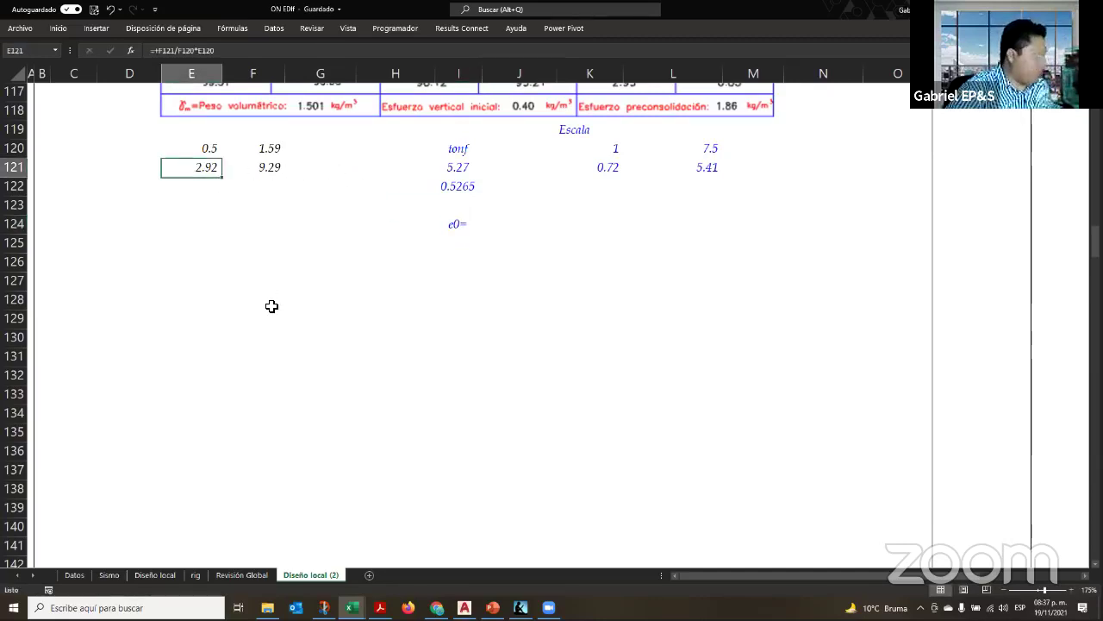
pyautogui.hotkey('ctrl', 'c')
pyautogui.click(512, 225)
pyautogui.rightClick(512, 225)
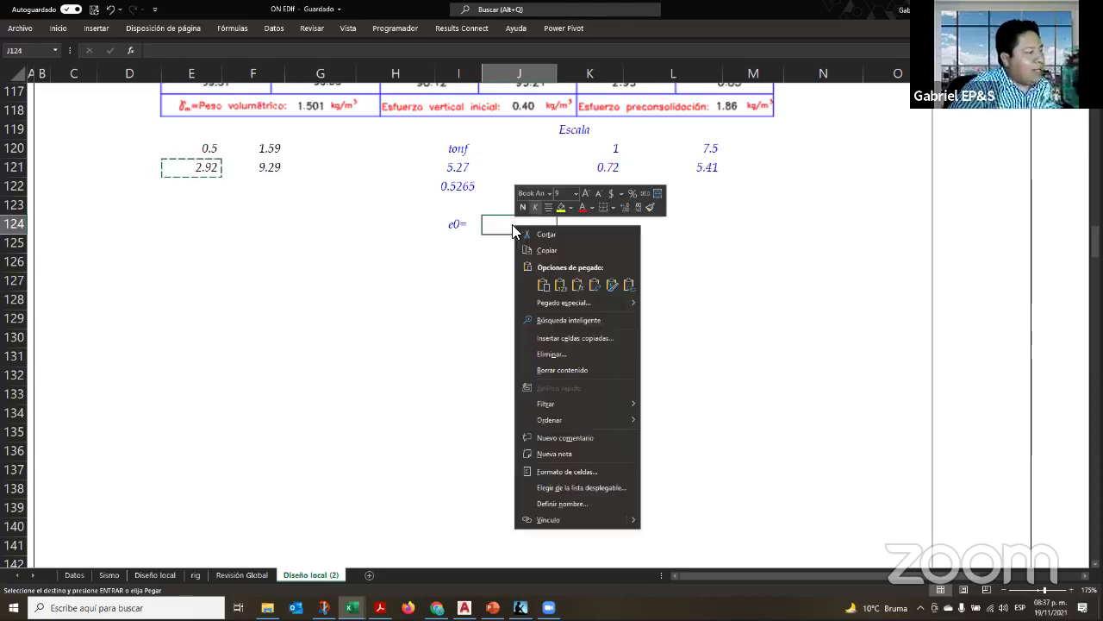
pyautogui.click(560, 285)
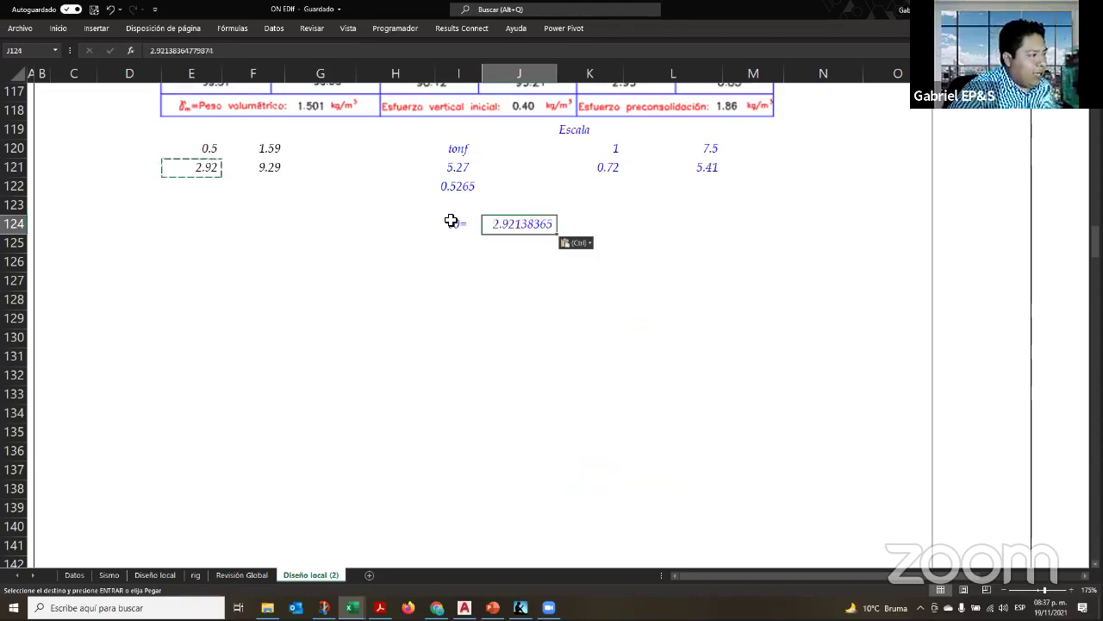
# Format the 0 in the I124 label "e0=" as a subscript
pyautogui.doubleClick(450, 223)
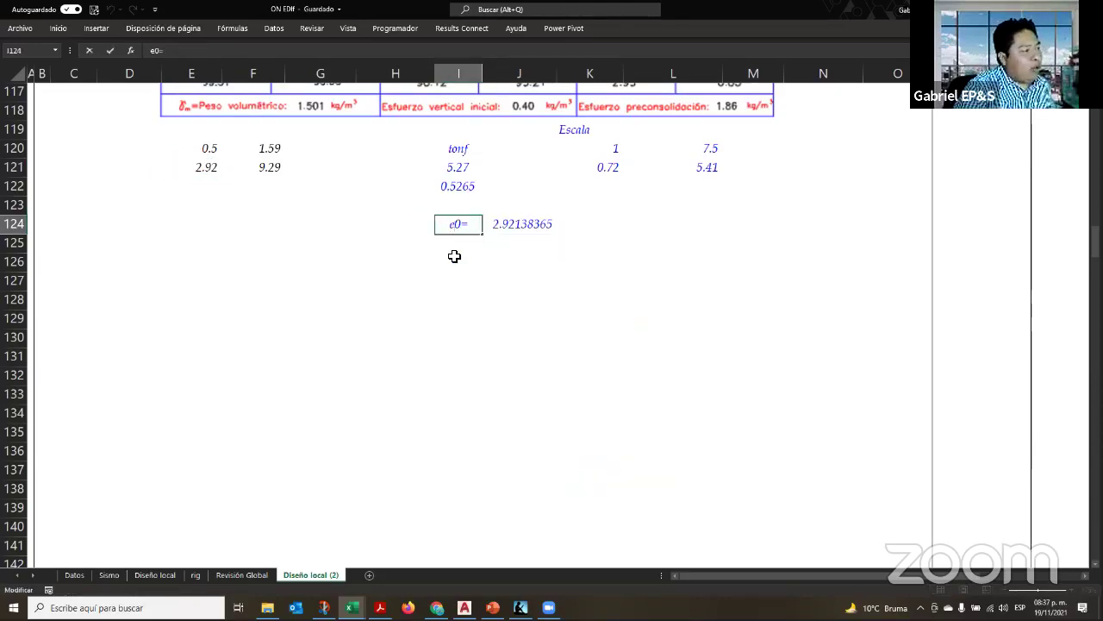
pyautogui.rightClick(454, 256)
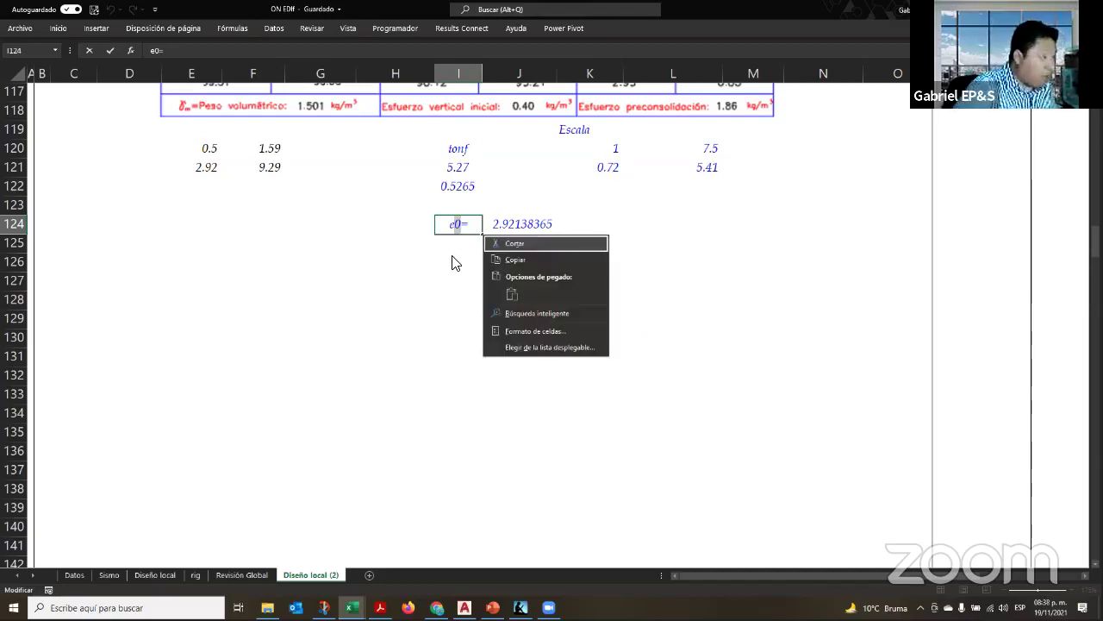
pyautogui.press('Escape')
pyautogui.hotkey('ctrl', '1')
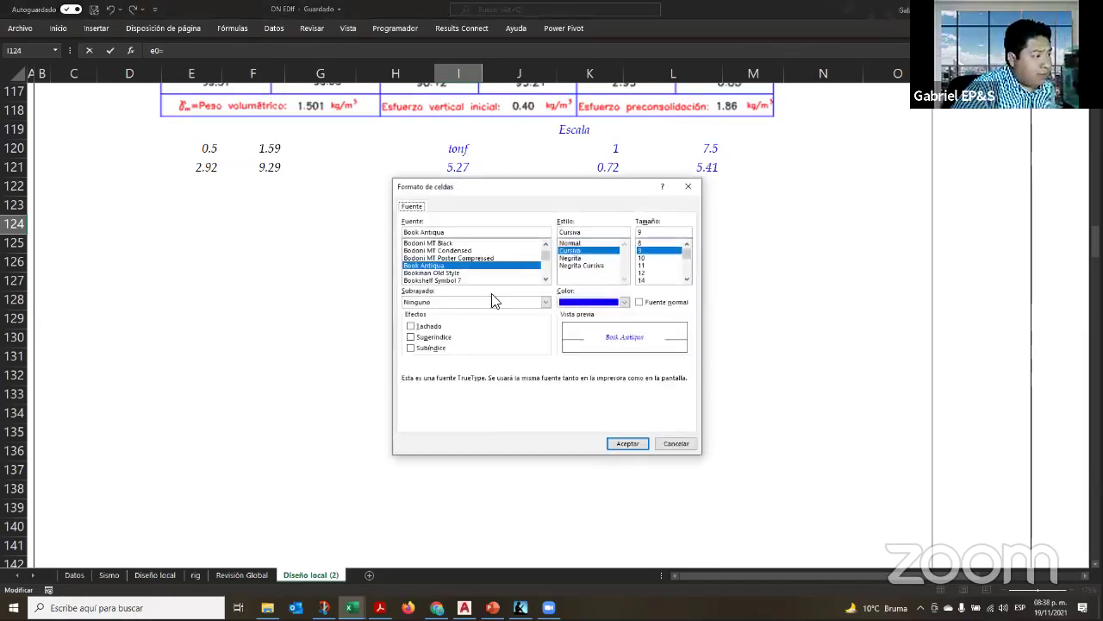
pyautogui.click(432, 349)
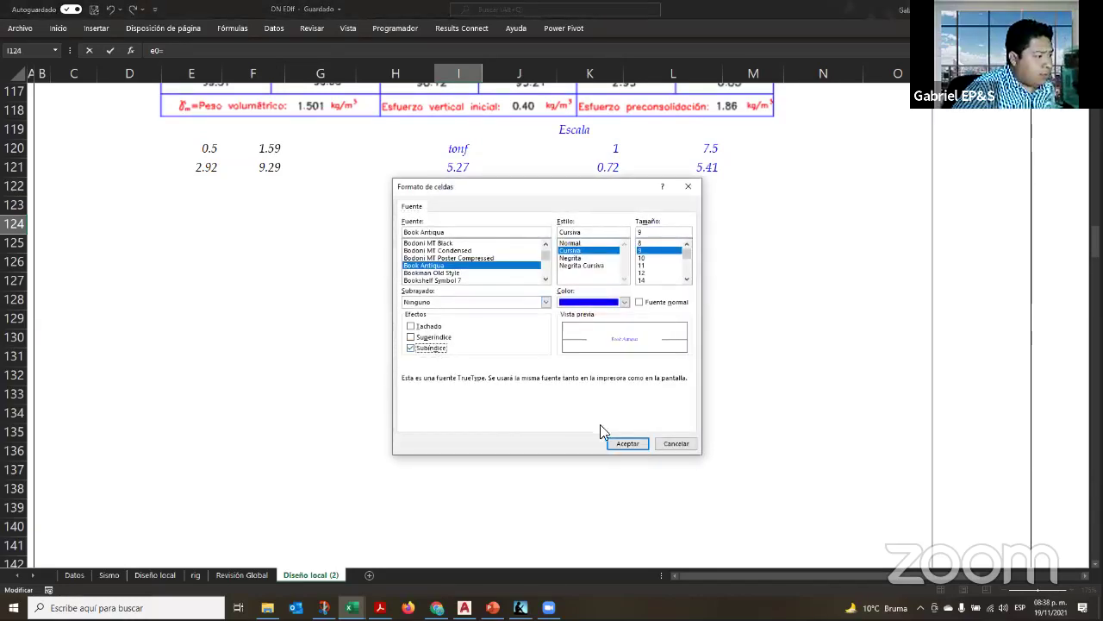
pyautogui.click(623, 444)
pyautogui.click(619, 400)
# Add the unit "cm" in M120 beside the 7.5 scale length
pyautogui.scroll(3, 556, 366)
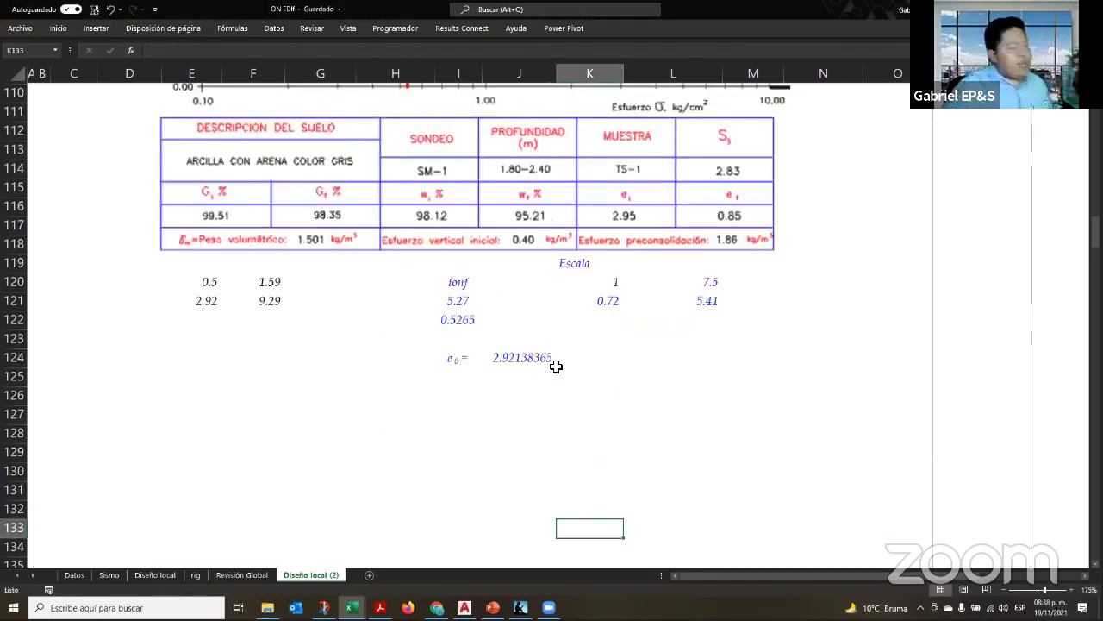
pyautogui.scroll(6, 556, 366)
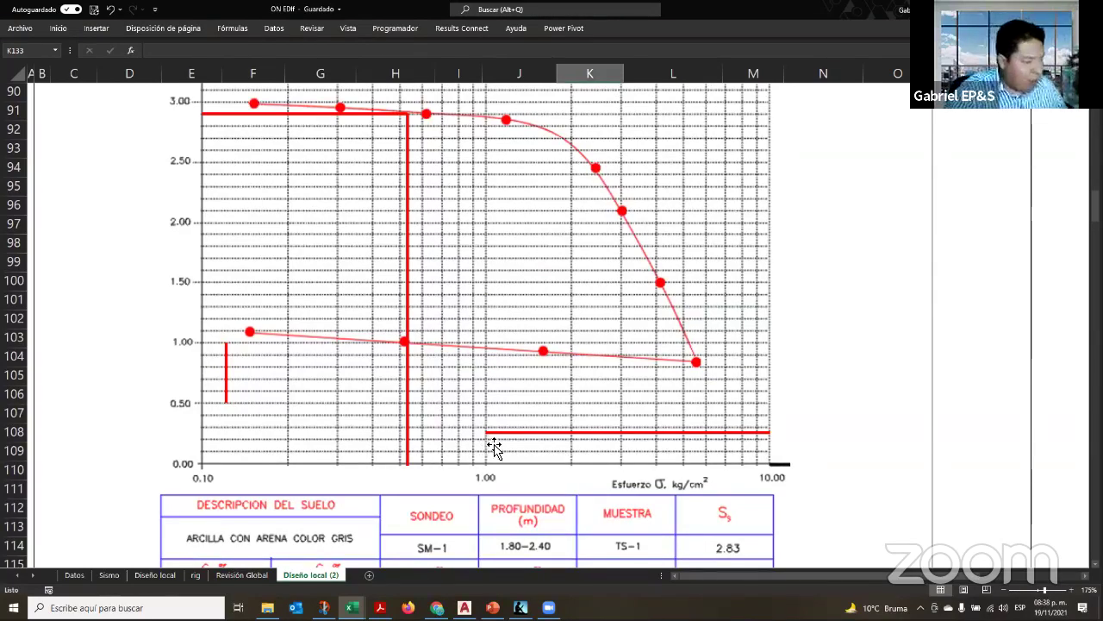
pyautogui.scroll(-3, 664, 389)
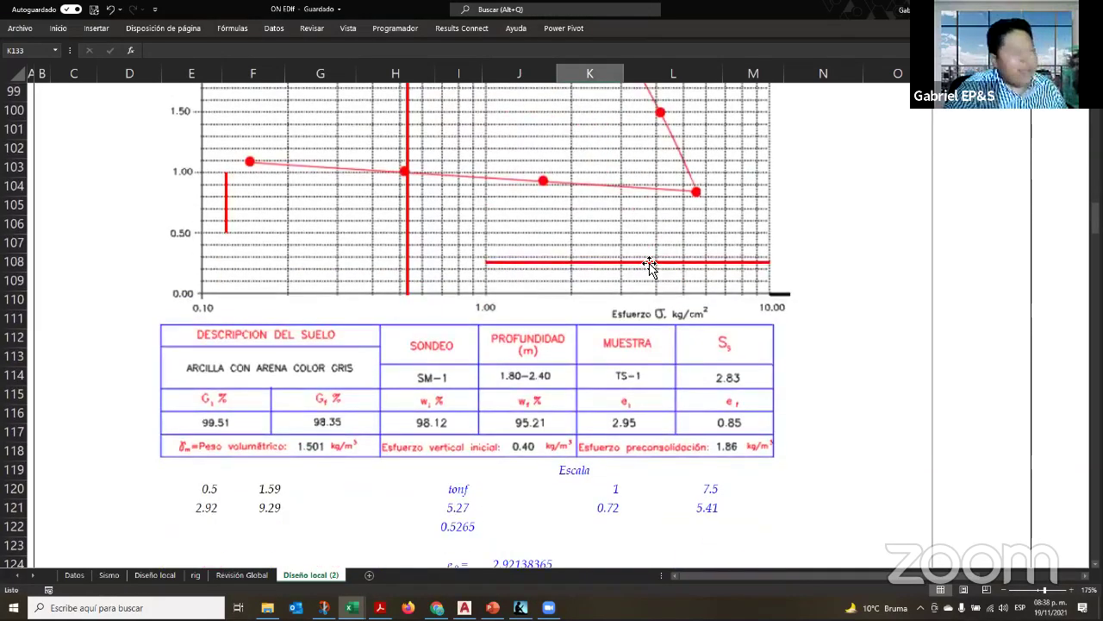
pyautogui.click(707, 488)
pyautogui.click(750, 489)
pyautogui.write('c')
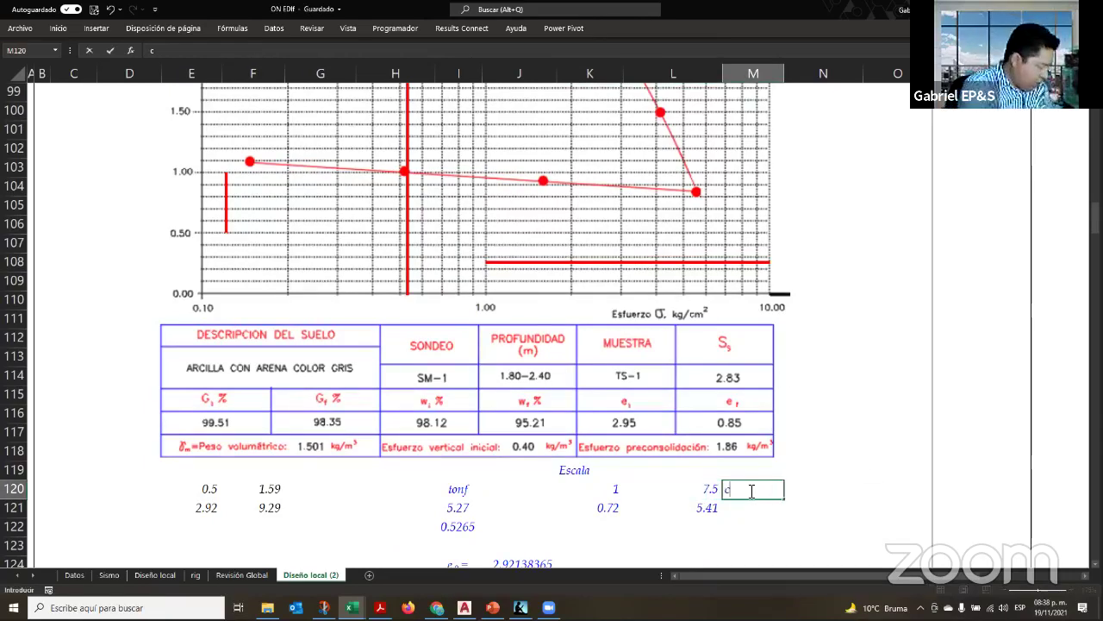
pyautogui.press('Return')
# Review the stress reference in I121 and the logarithm formula in K121 of the scale calculation
pyautogui.press('Left')
pyautogui.press('Left')
pyautogui.press('Left')
pyautogui.press('Left')
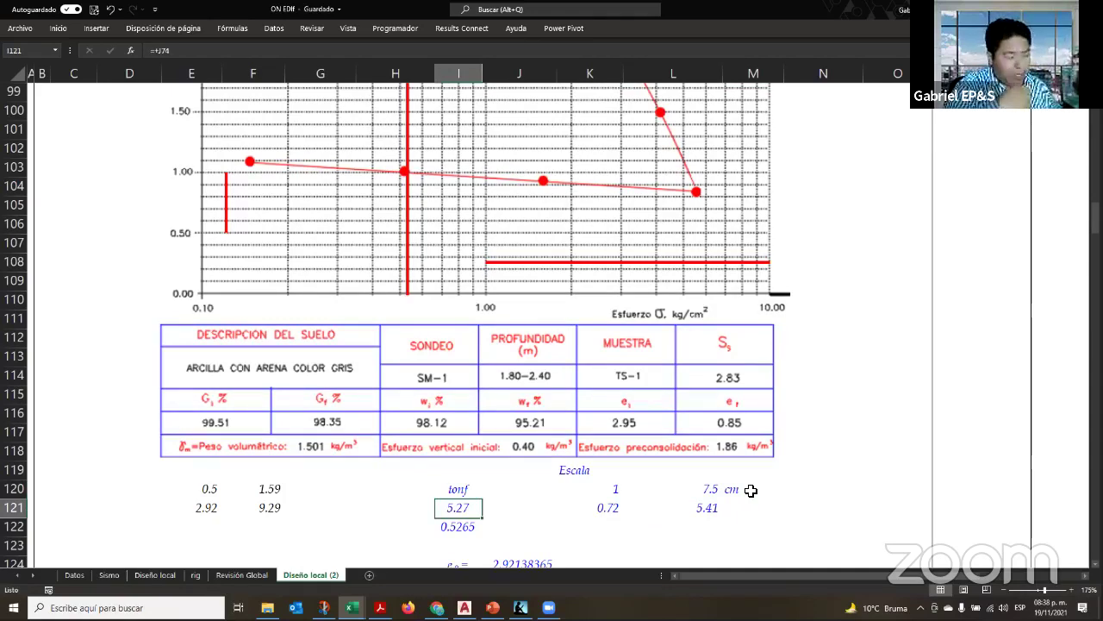
pyautogui.press('Right')
pyautogui.press('Right')
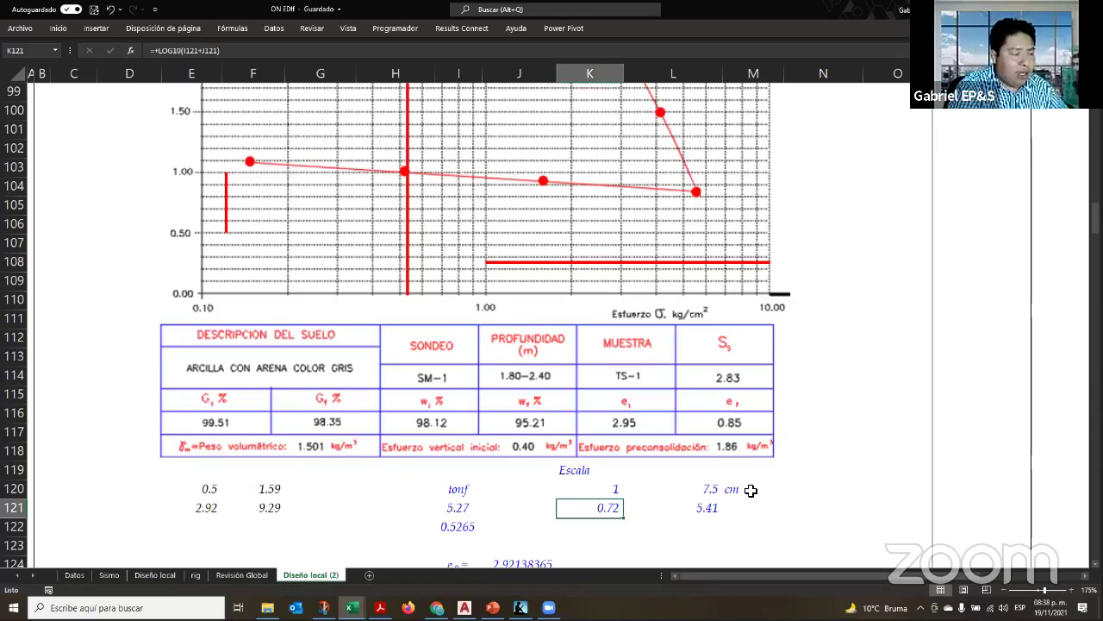
# Examine the logarithmic scale calculation in cells K120 to M121 and compare it with the compressibility curve above
pyautogui.press('Up')
pyautogui.press('Right')
pyautogui.press('Right')
pyautogui.press('Left')
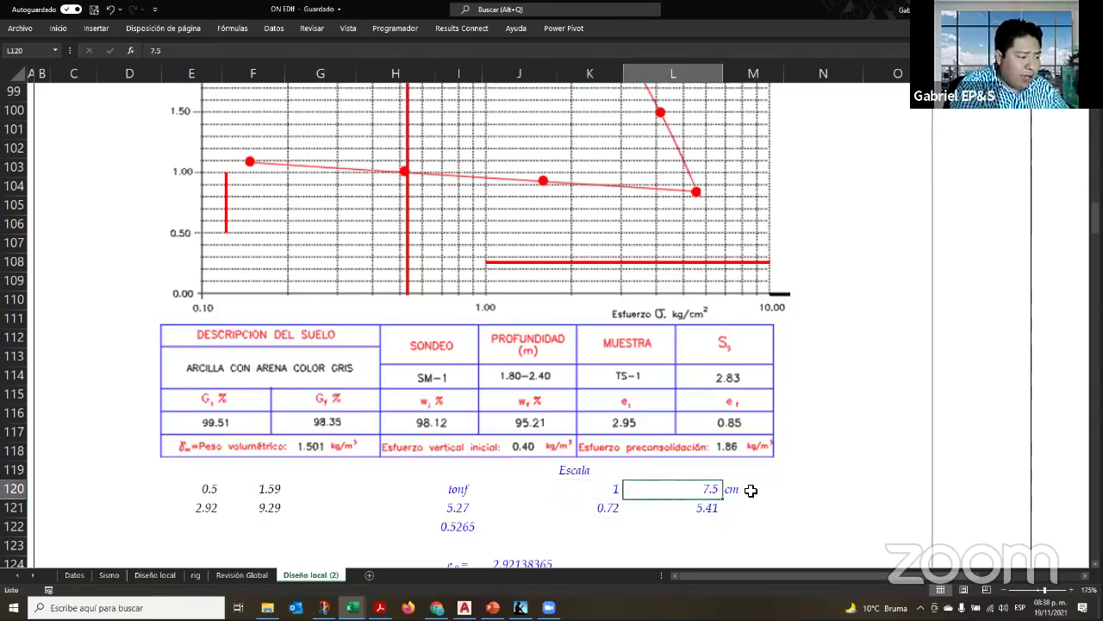
pyautogui.press('Left')
pyautogui.press('Down')
pyautogui.press('Right')
pyautogui.press('Right')
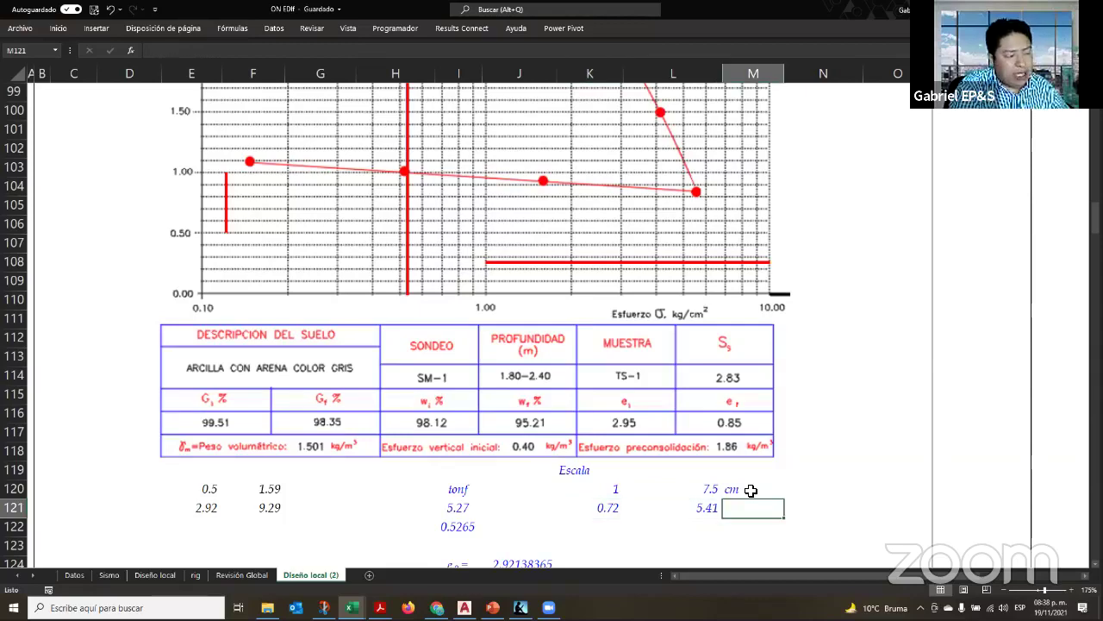
pyautogui.press('Left')
pyautogui.scroll(3, 480, 271)
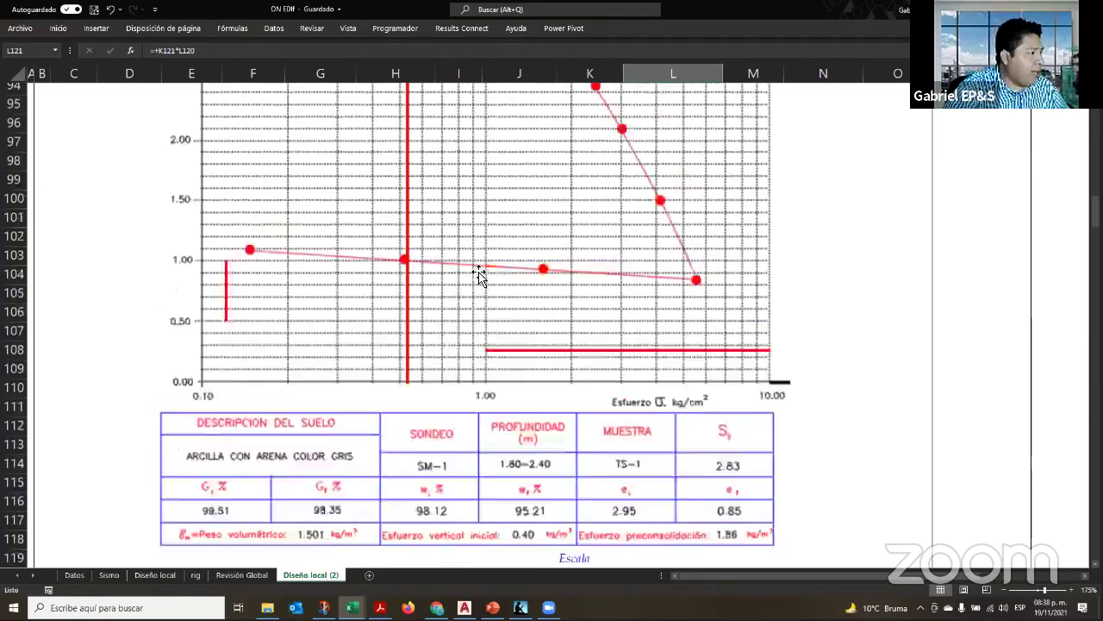
# Check the shape format settings of the horizontal red line that marks the initial void ratio on the curve
pyautogui.click(323, 114)
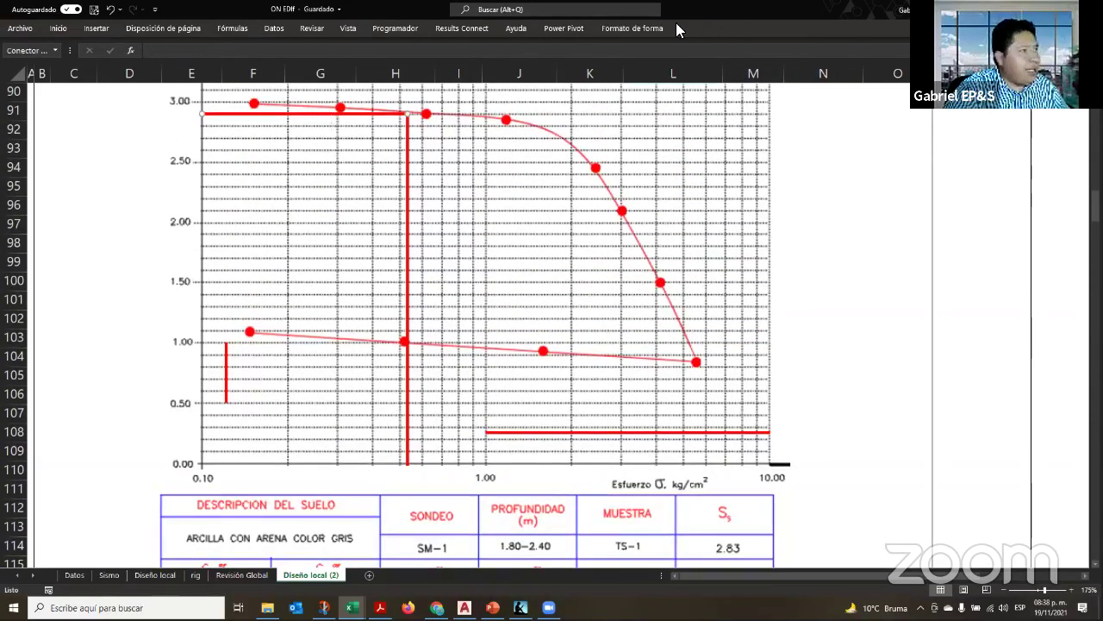
pyautogui.click(636, 27)
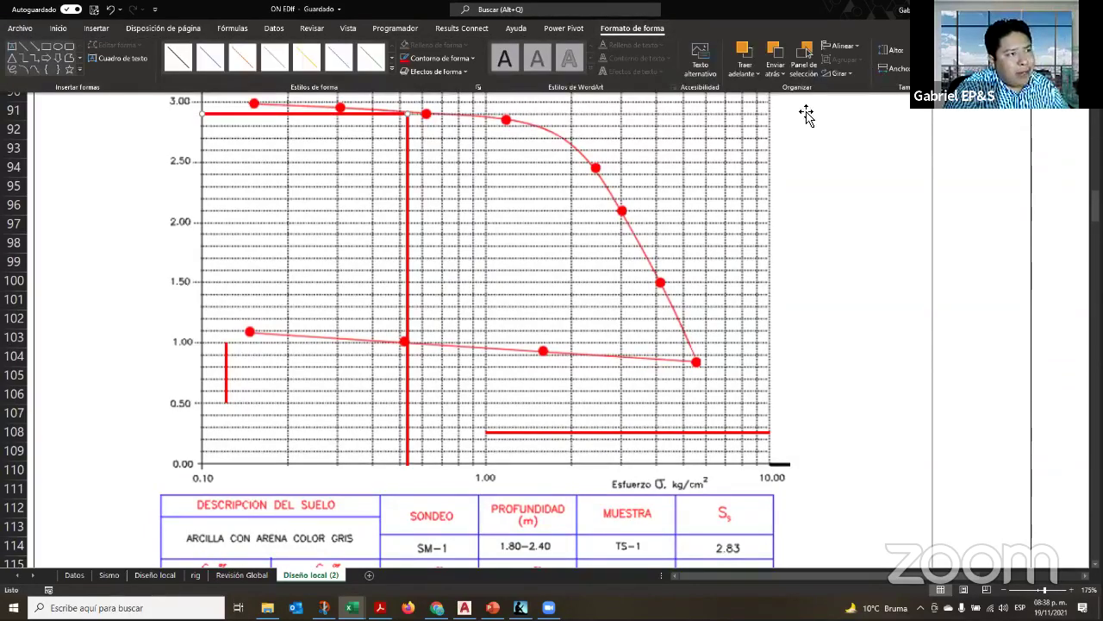
pyautogui.press('Escape')
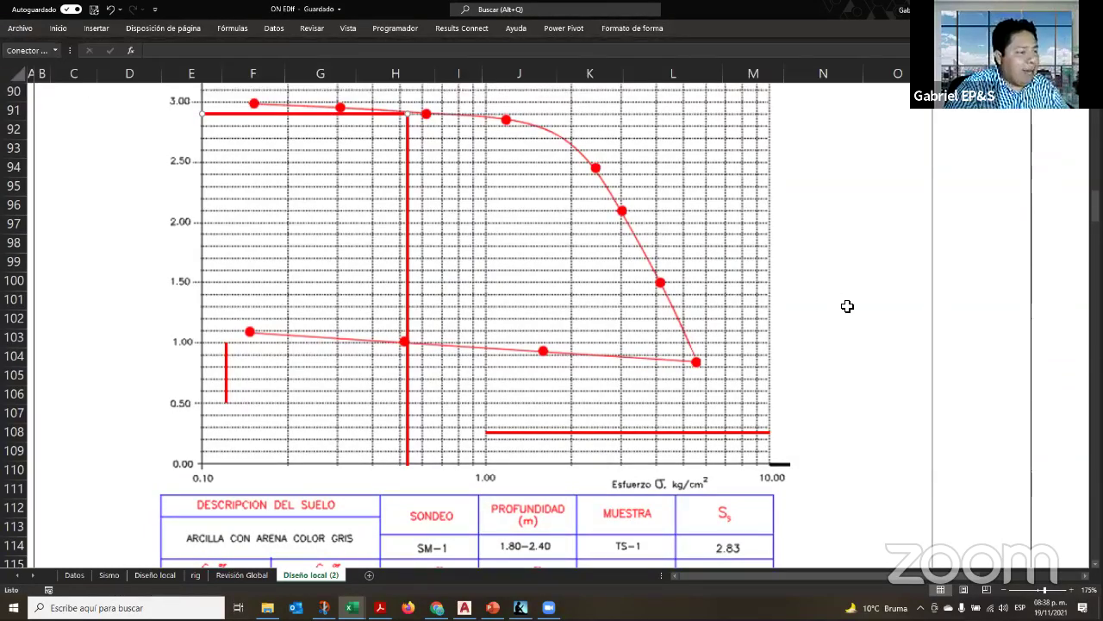
# Format the initial void ratio in J124 and the converted stress in I122 with two decimal places
pyautogui.scroll(-6, 579, 443)
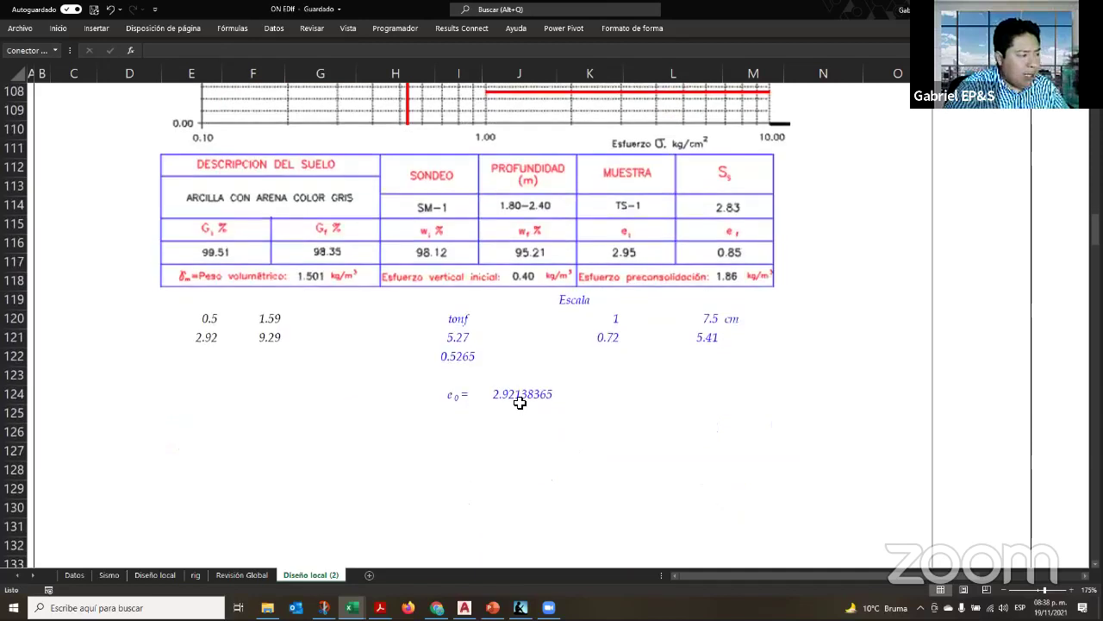
pyautogui.click(520, 403)
pyautogui.hotkey('ctrl', 'shift', '1')
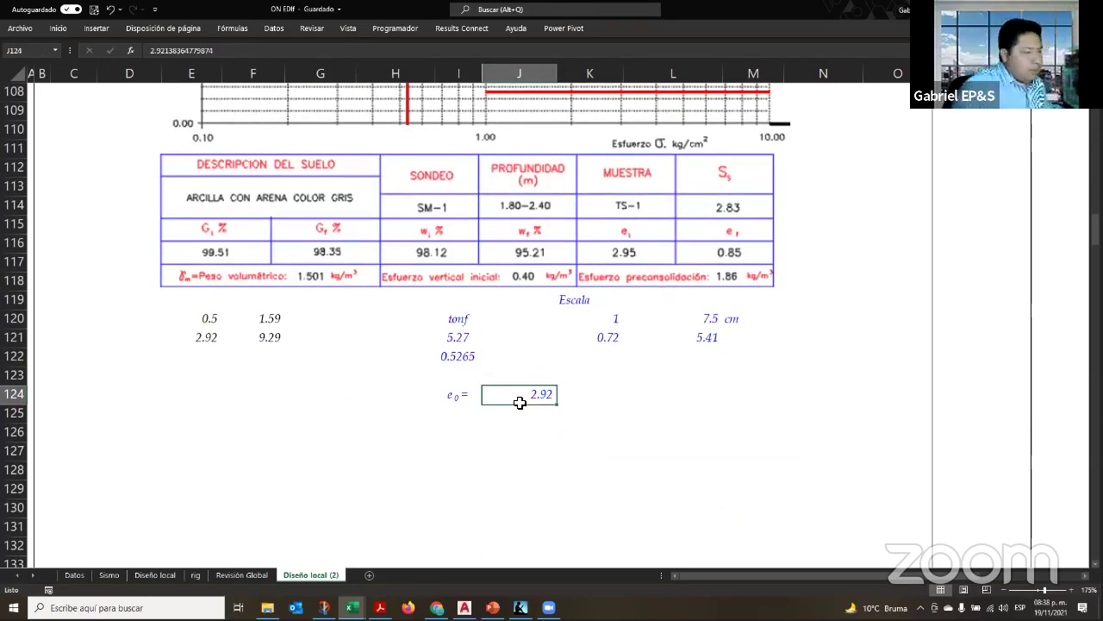
pyautogui.click(699, 336)
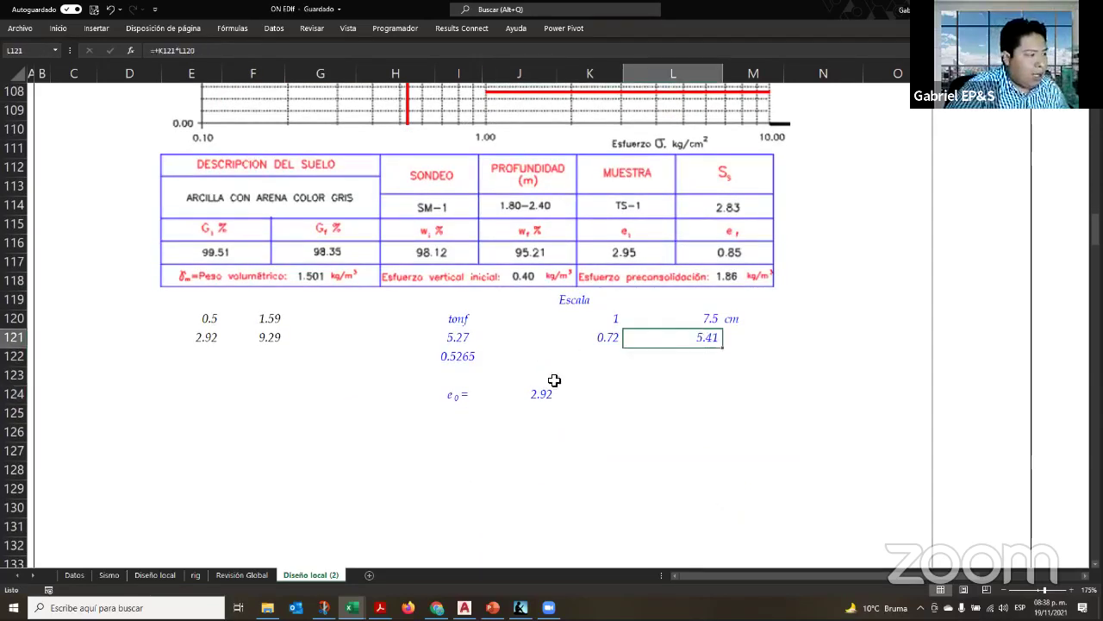
pyautogui.click(472, 360)
pyautogui.hotkey('ctrl', 'shift', '1')
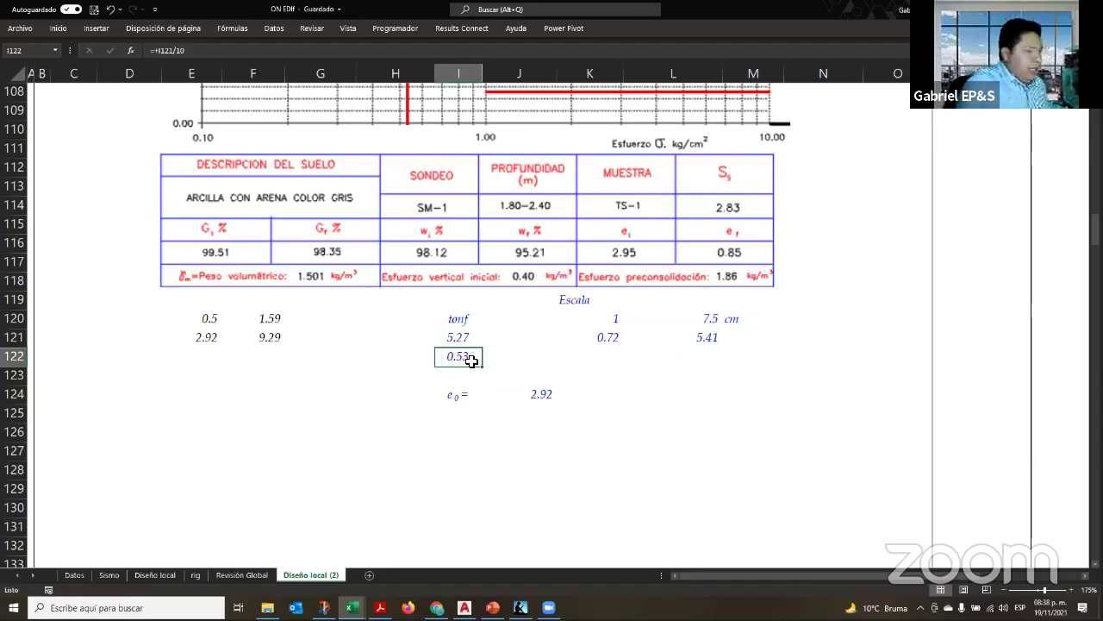
# Review the void ratio scaling in E120:F121 against the curve's axis and vertical line, and the e0 value in J124
pyautogui.scroll(3, 471, 360)
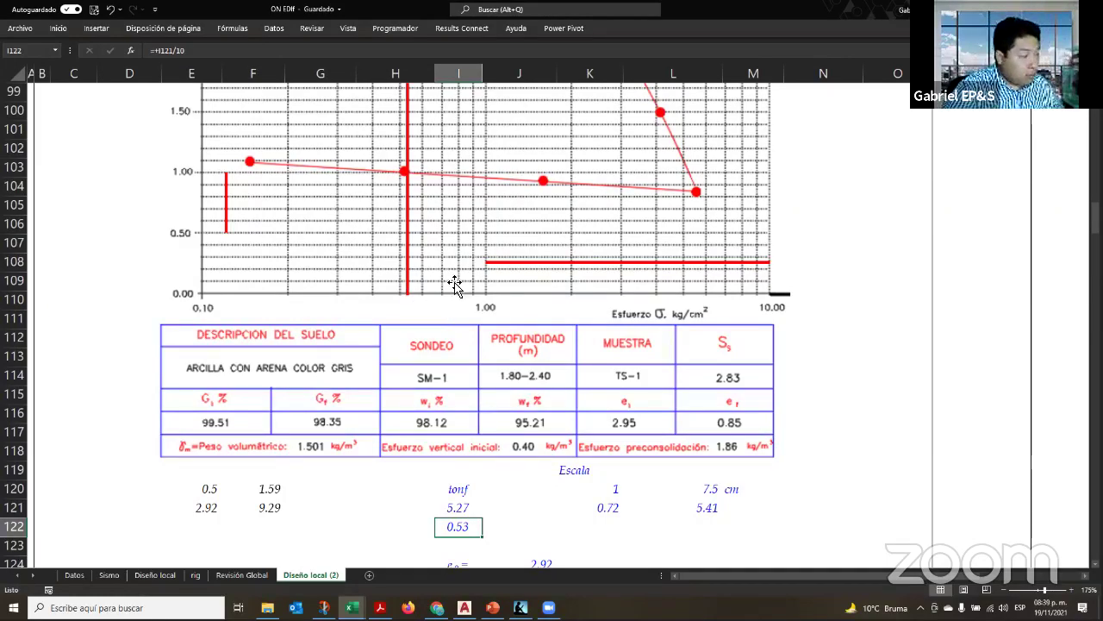
pyautogui.scroll(-3, 306, 315)
pyautogui.click(266, 339)
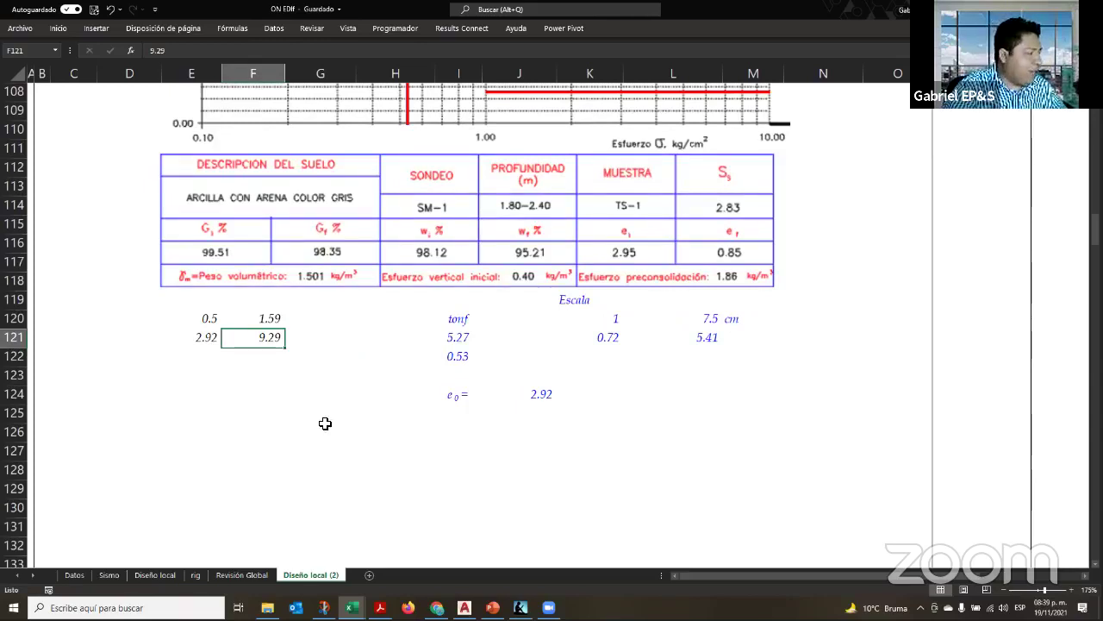
pyautogui.scroll(3, 323, 426)
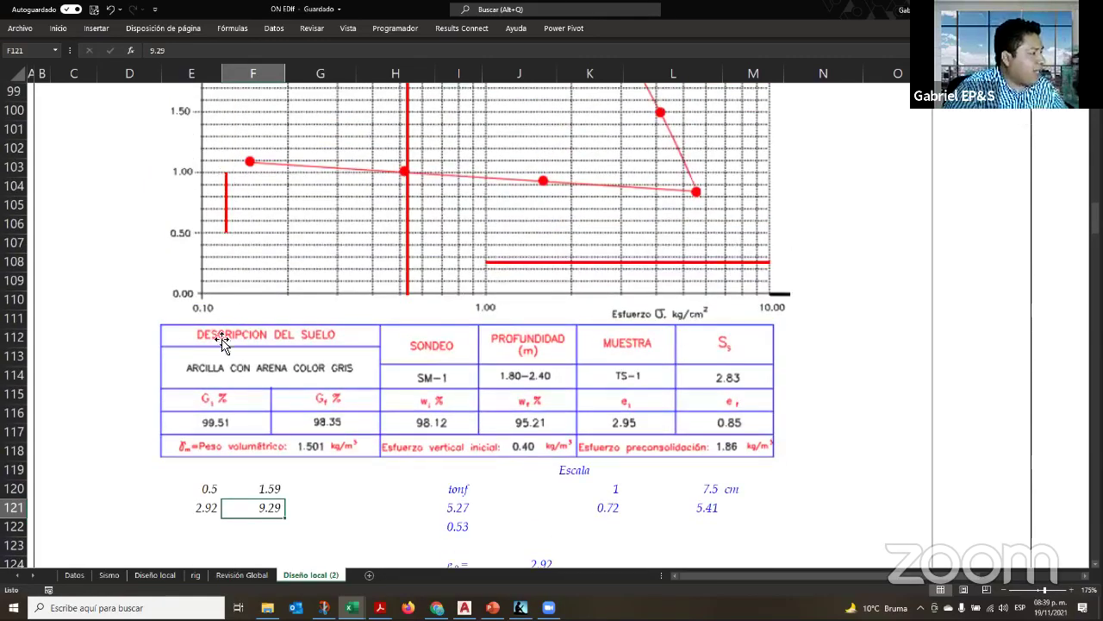
pyautogui.click(207, 487)
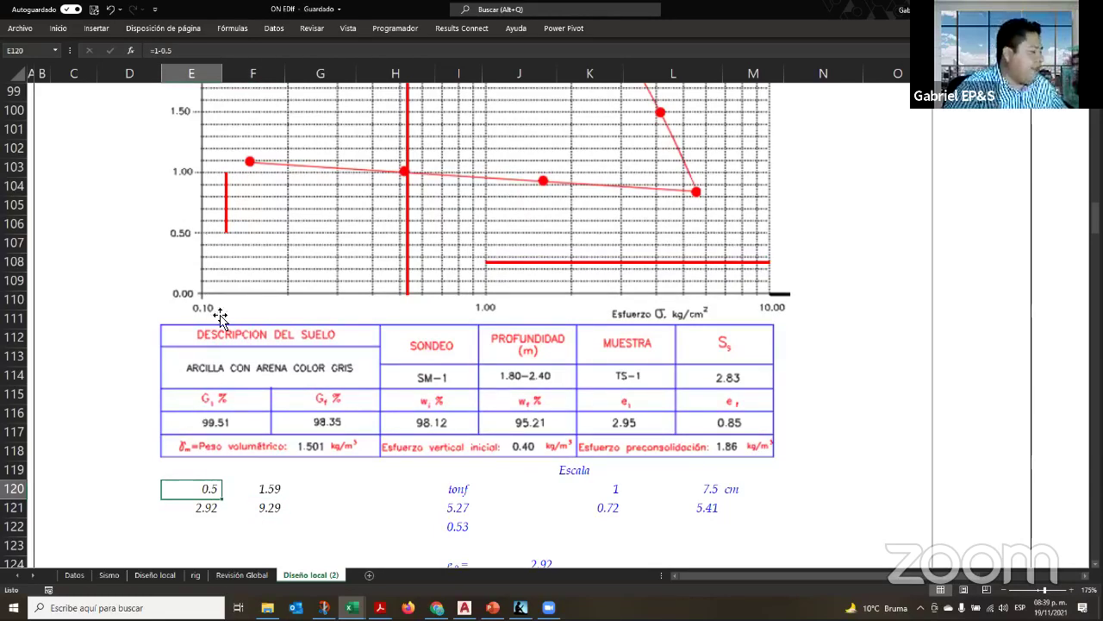
pyautogui.click(276, 487)
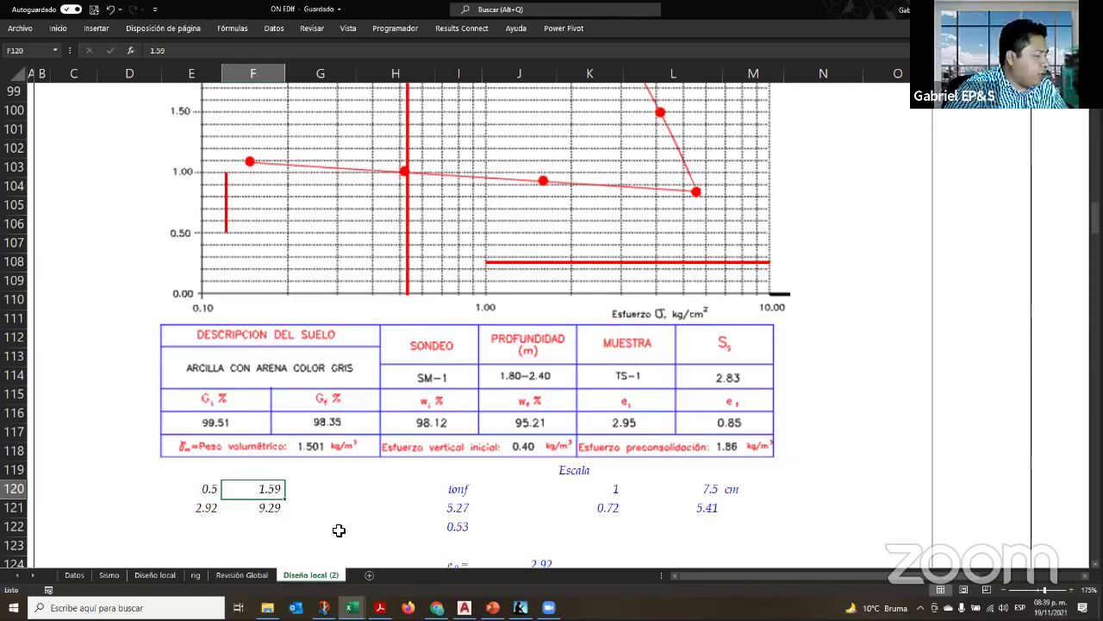
pyautogui.click(276, 508)
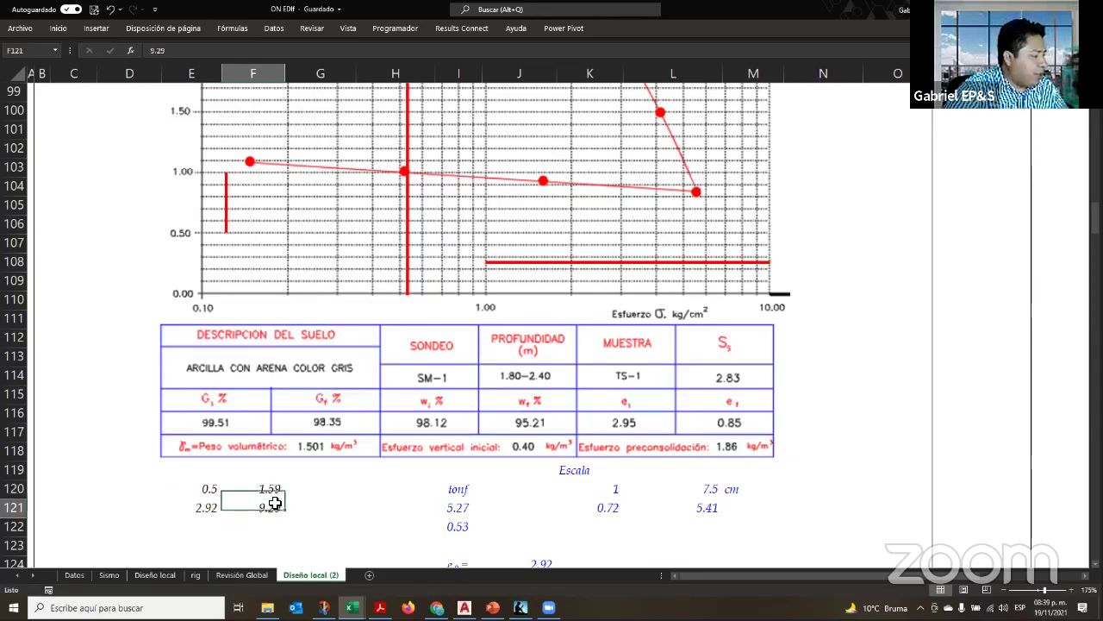
pyautogui.click(411, 211)
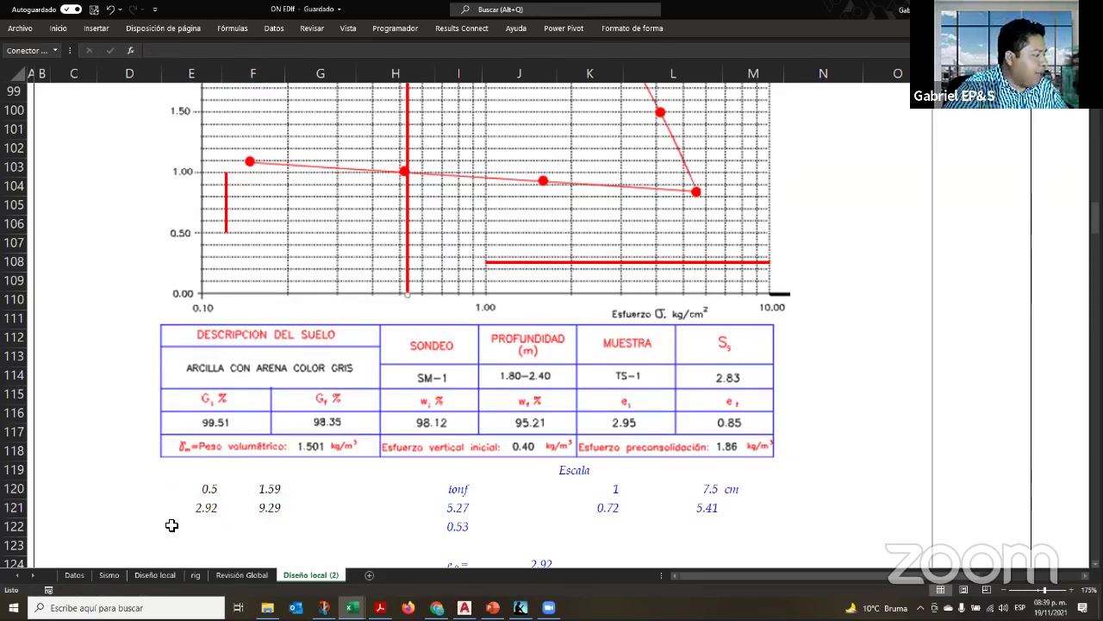
pyautogui.click(193, 509)
pyautogui.scroll(-3, 462, 475)
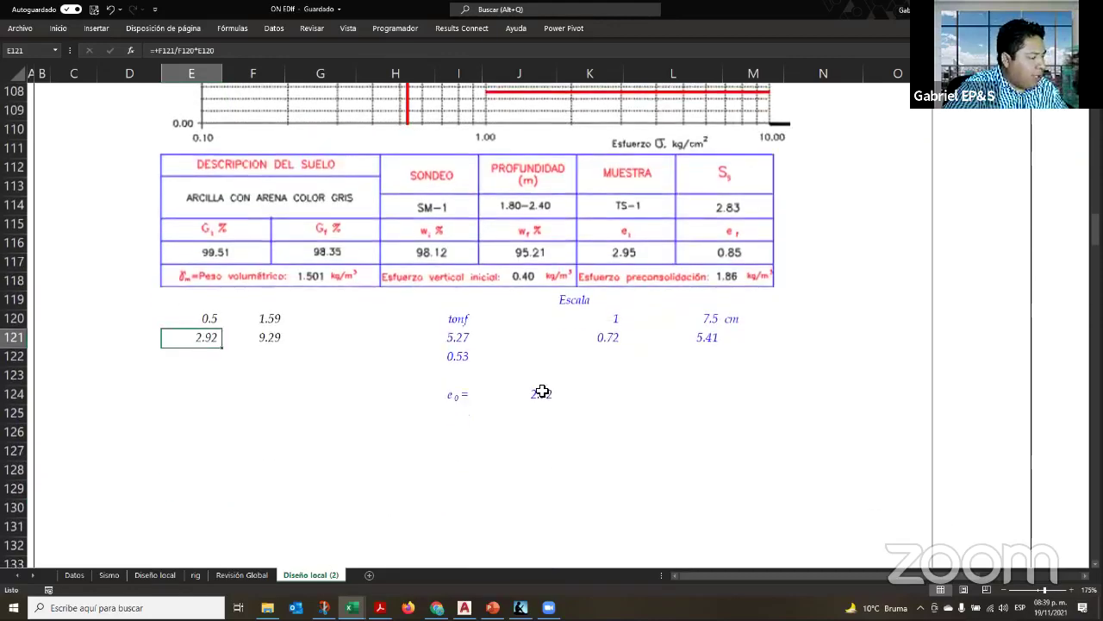
pyautogui.click(530, 394)
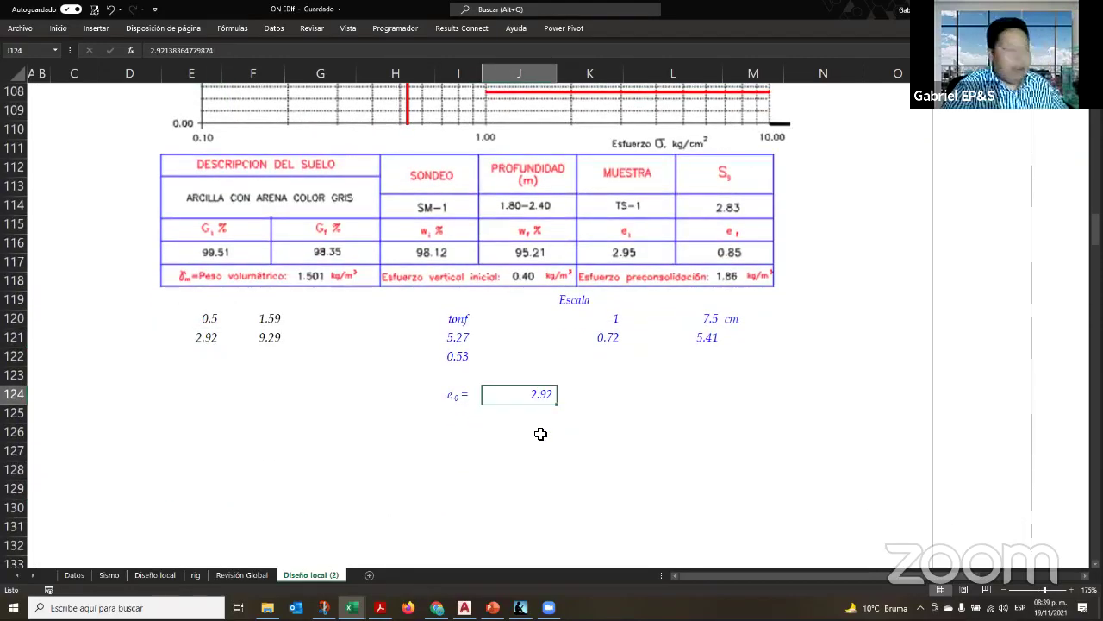
# Copy the e0= label from I124 into I125 and change its subscript to i
pyautogui.click(458, 410)
pyautogui.press('Up')
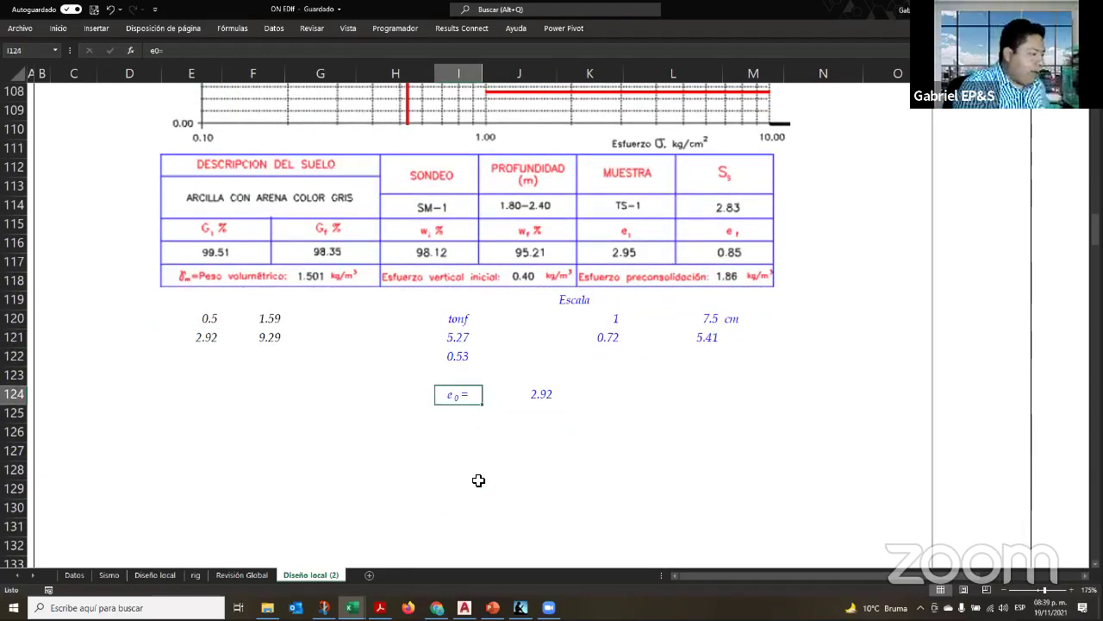
pyautogui.hotkey('ctrl', 'c')
pyautogui.press('Down')
pyautogui.hotkey('ctrl', 'v')
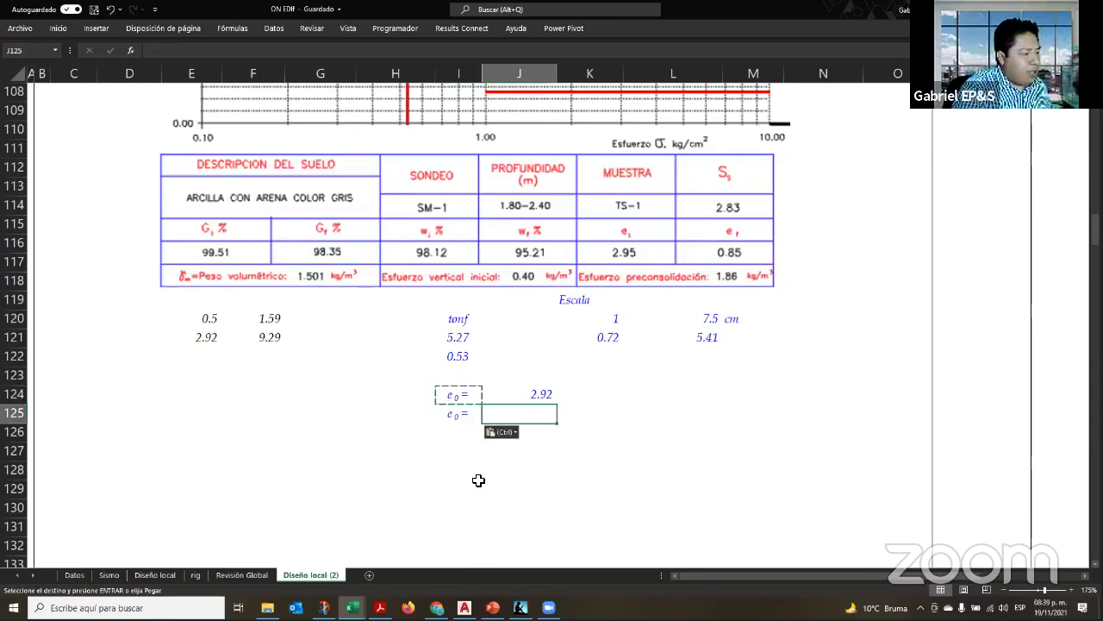
pyautogui.press('F2')
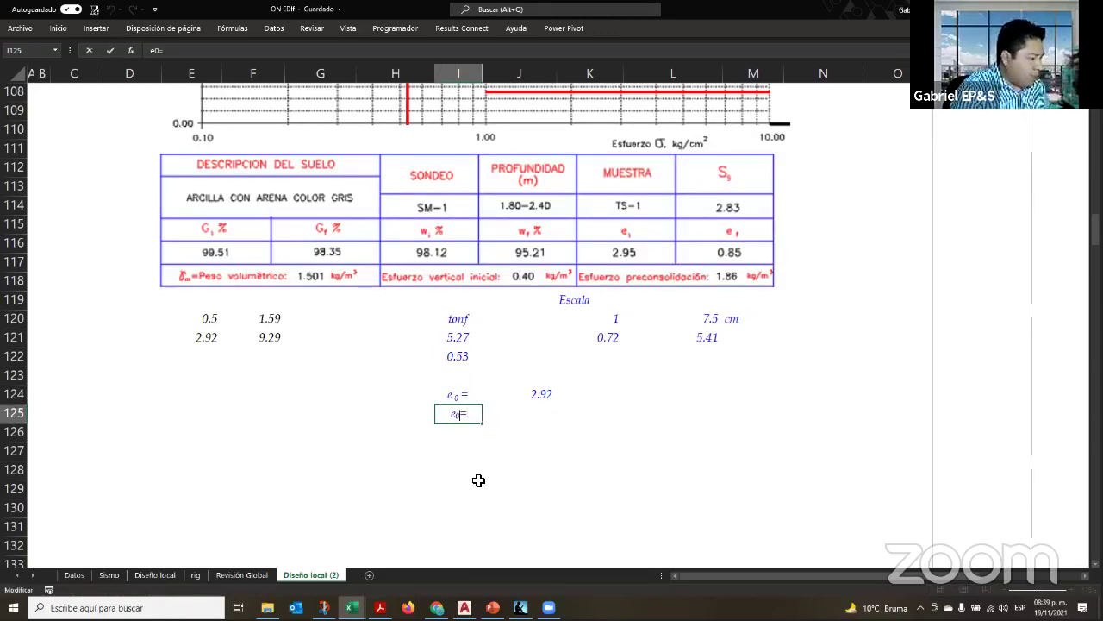
pyautogui.write('i')
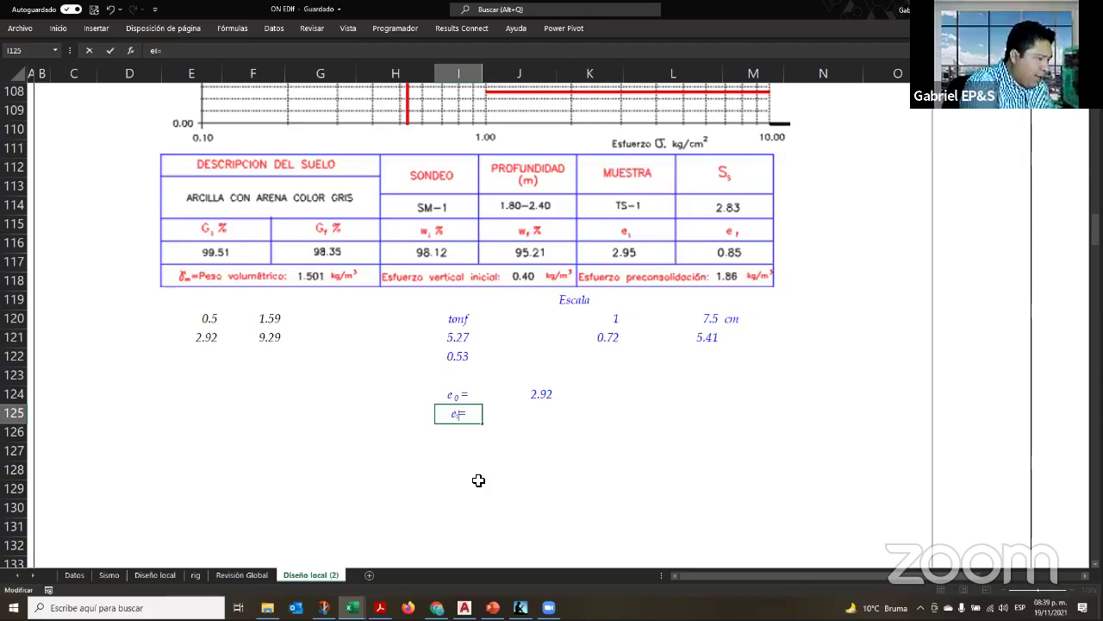
pyautogui.press('Return')
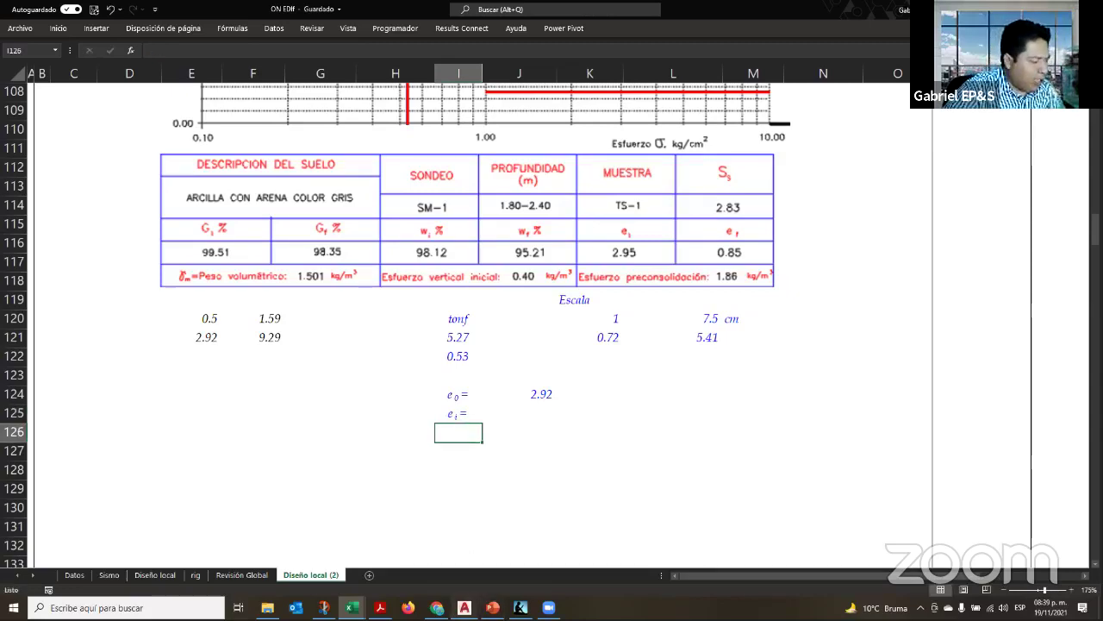
# Consult the consolidation settlement slide in Acrobat Reader, return to Excel and change the label in I125 to ef=
pyautogui.click(380, 607)
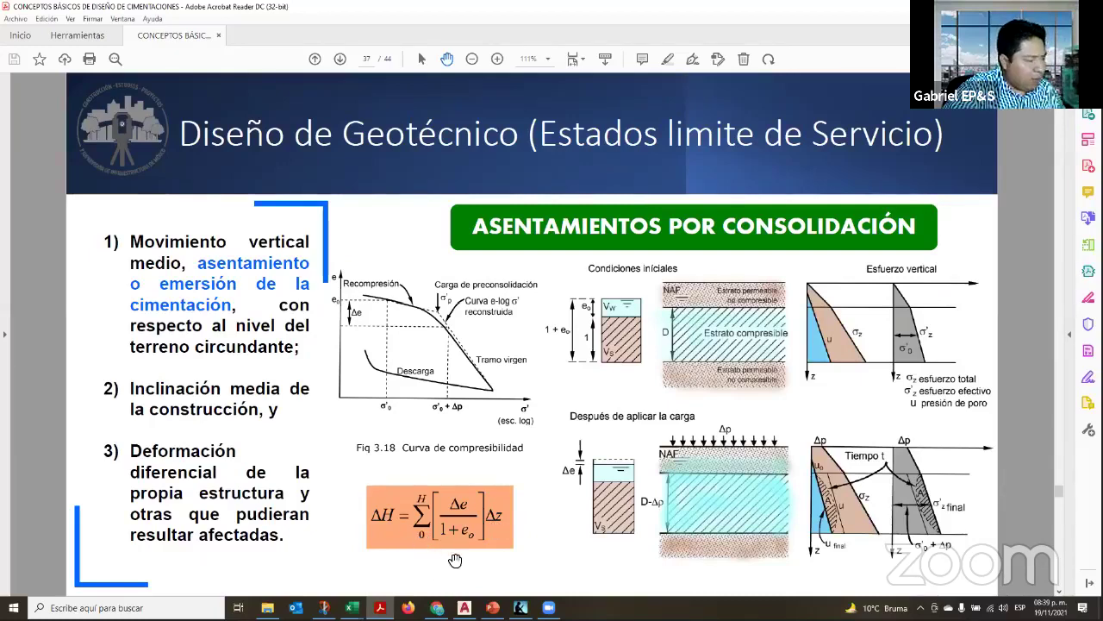
pyautogui.click(351, 607)
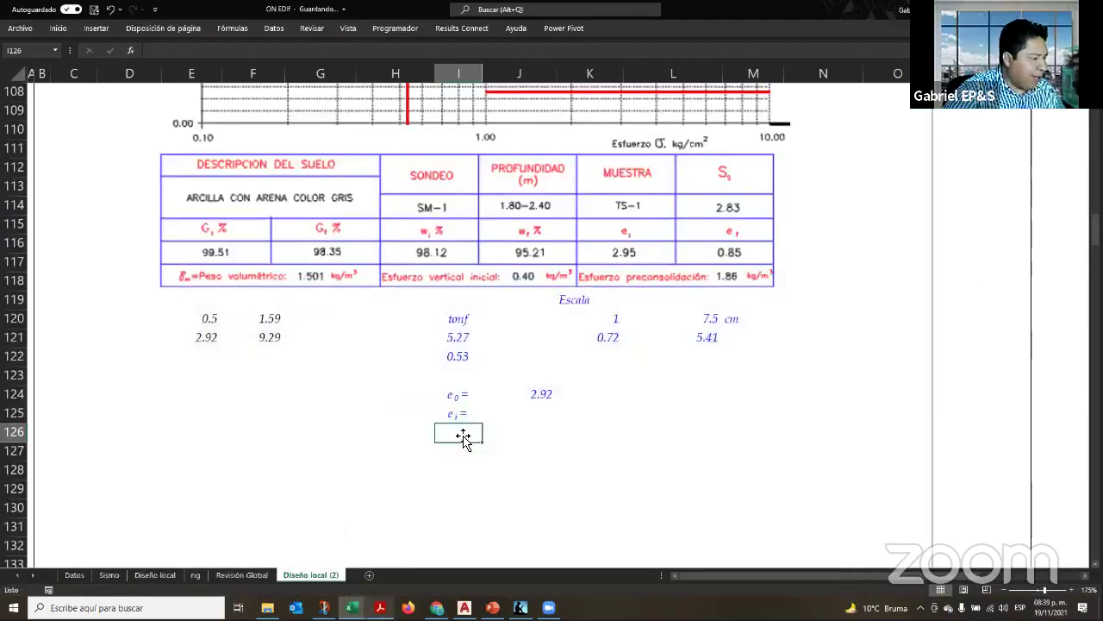
pyautogui.doubleClick(471, 416)
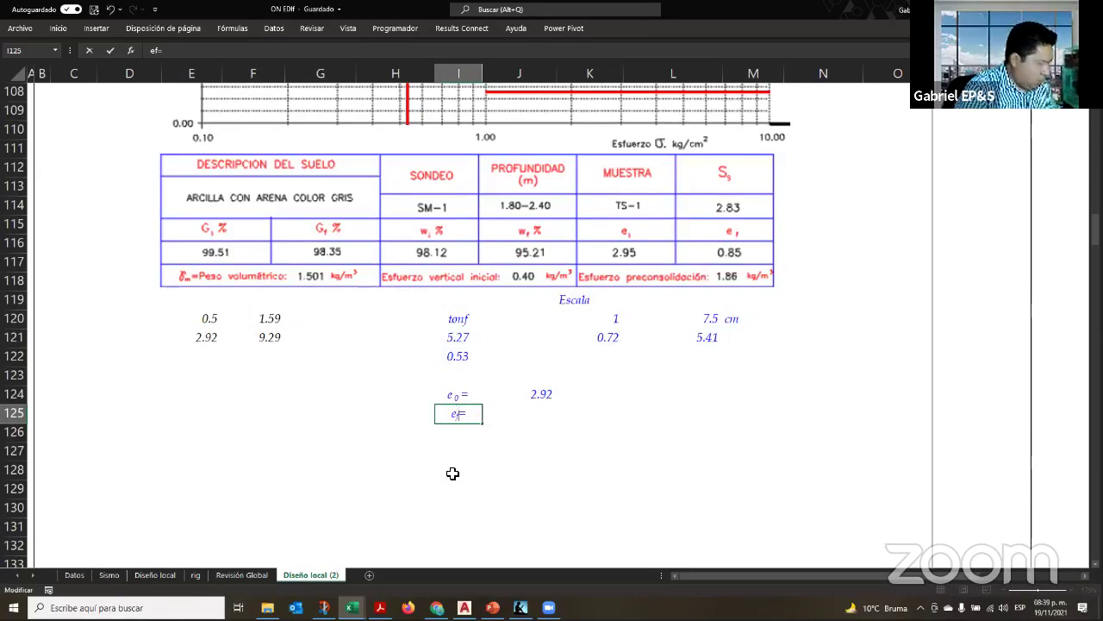
pyautogui.press('Return')
pyautogui.press('Up')
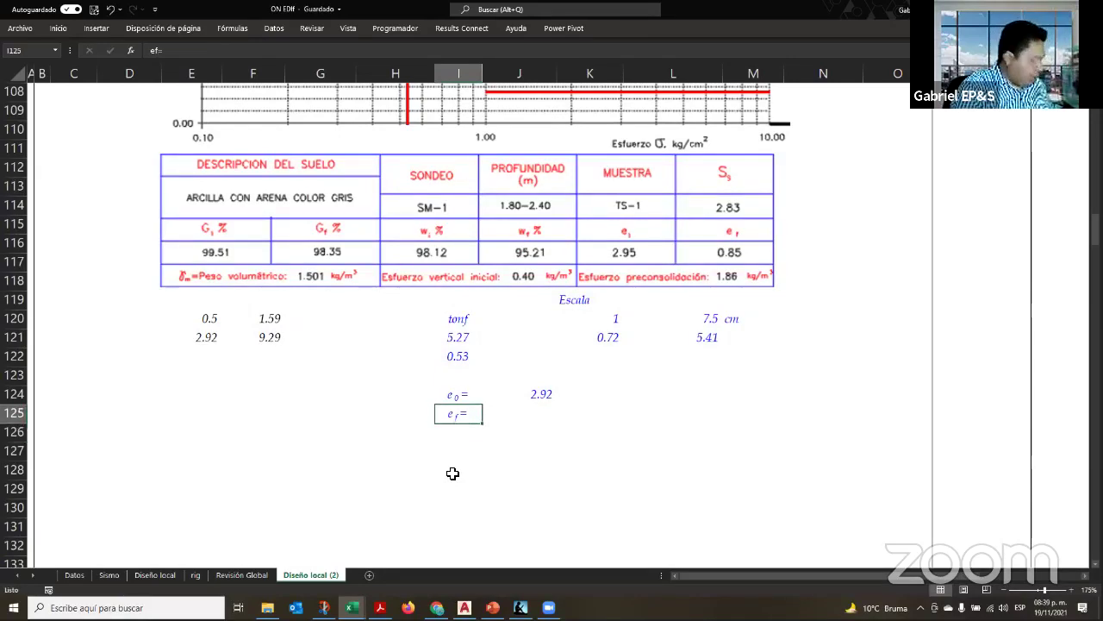
# Copy the ef= label from I125 into I126
pyautogui.hotkey('ctrl', 'c')
pyautogui.press('Down')
pyautogui.hotkey('ctrl', 'v')
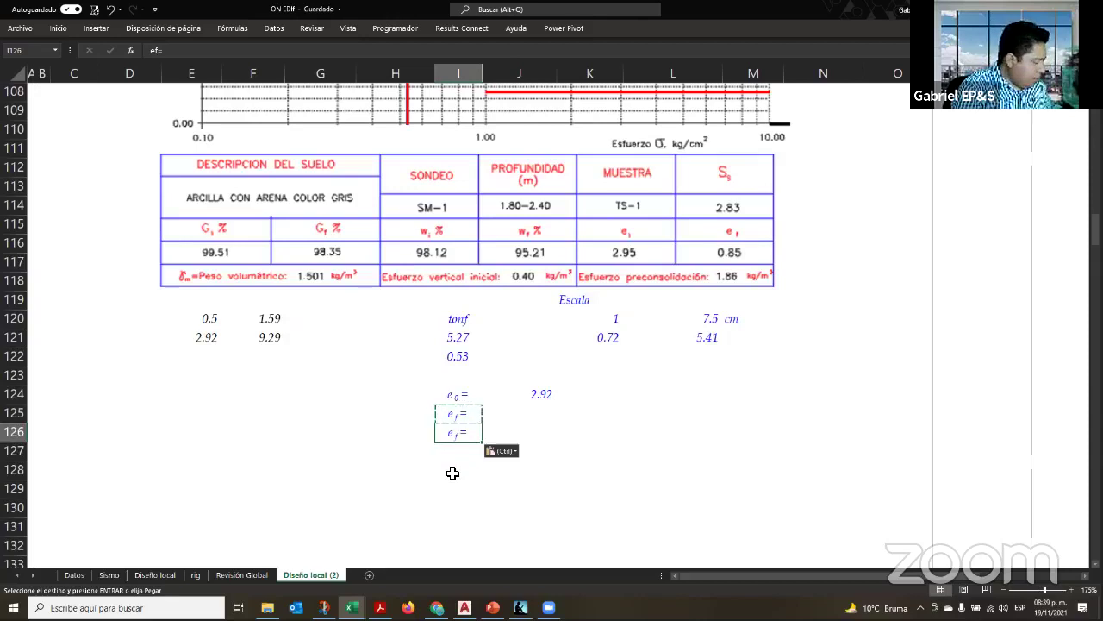
pyautogui.press('F2')
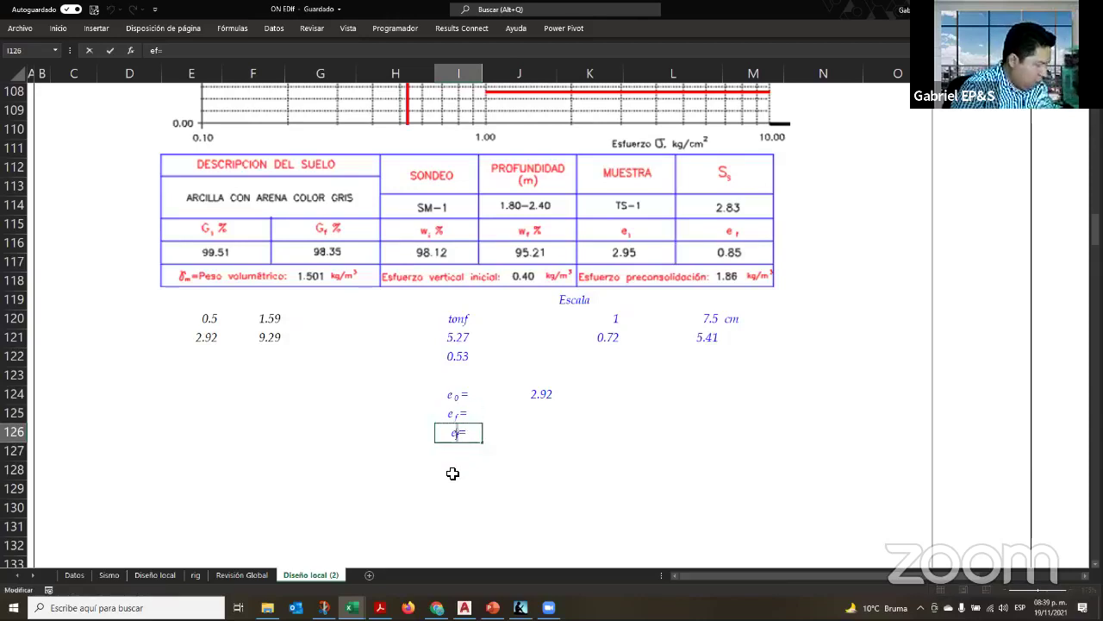
pyautogui.press('Delete')
pyautogui.write('0')
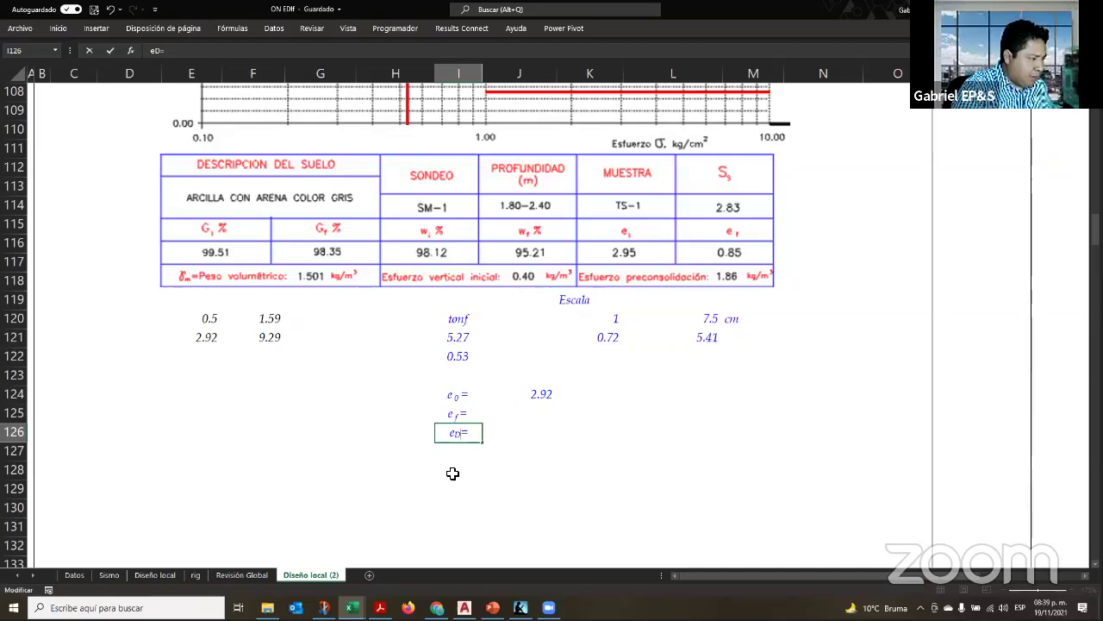
pyautogui.press('Escape')
# Consult the consolidation settlement formula in Acrobat Reader, return to Excel and change the label in I126 to De=
pyautogui.click(381, 607)
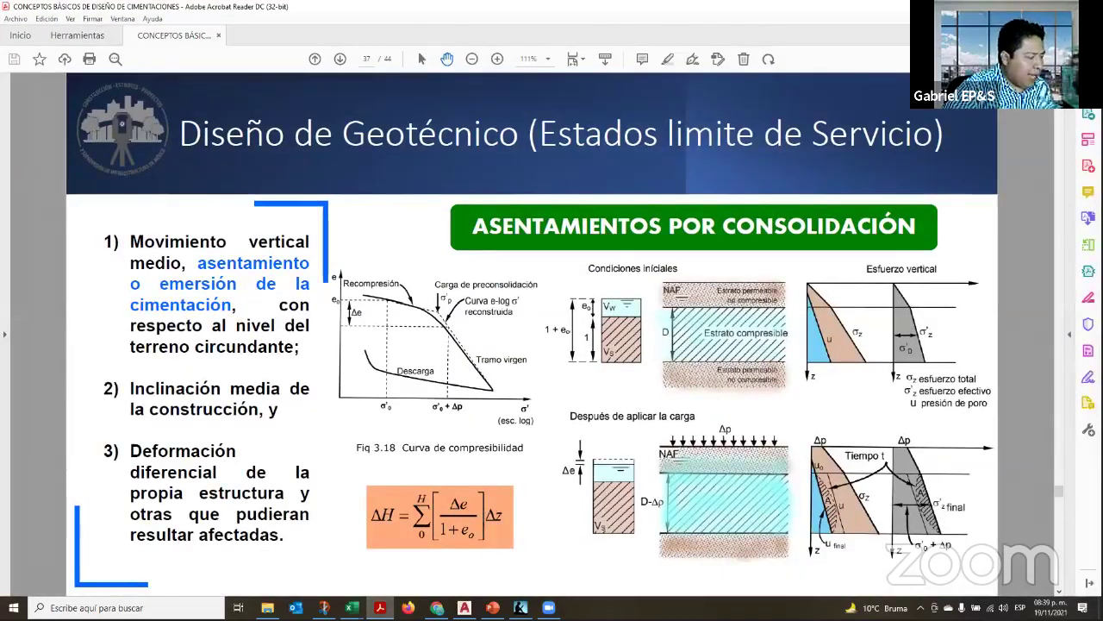
pyautogui.hotkey('alt', 'Tab')
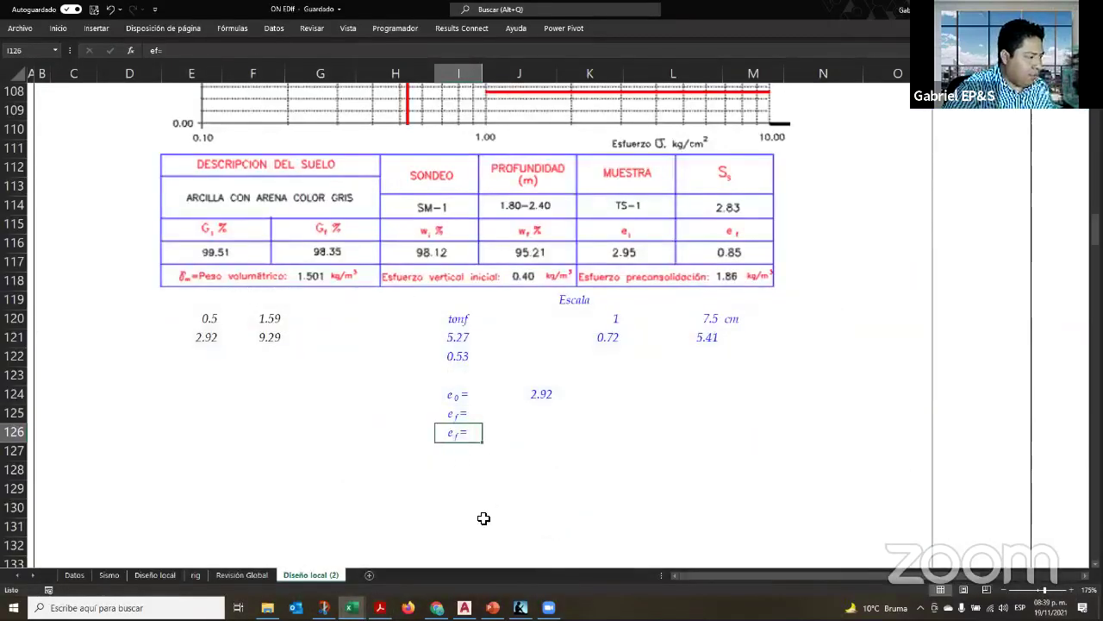
pyautogui.press('F2')
pyautogui.press('Home')
pyautogui.write('D')
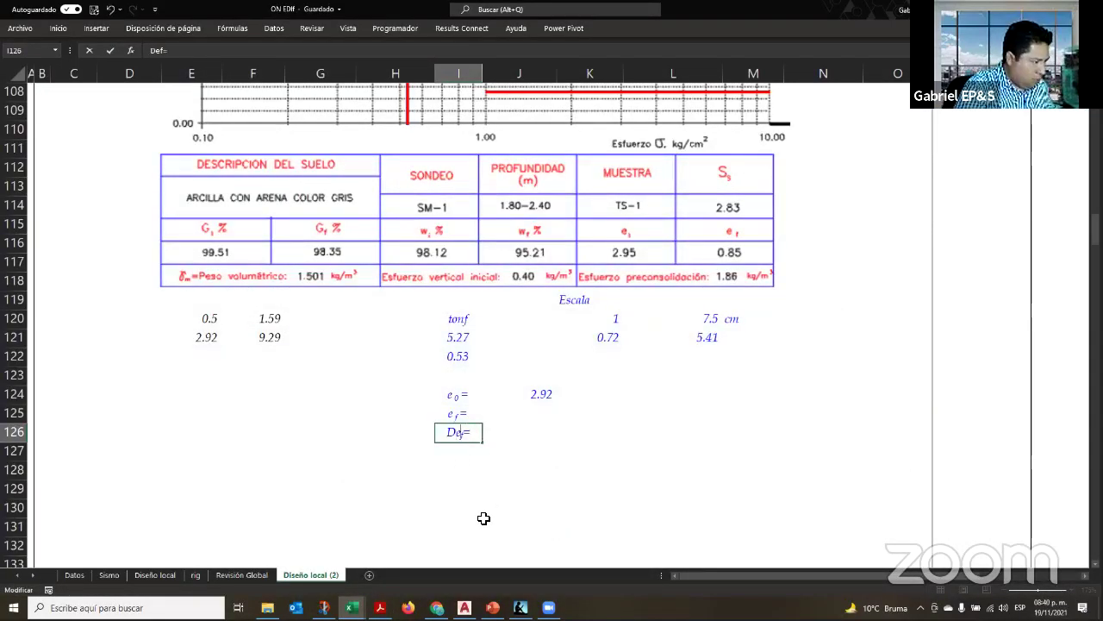
pyautogui.press('BackSpace')
pyautogui.hotkey('shift', 'Left')
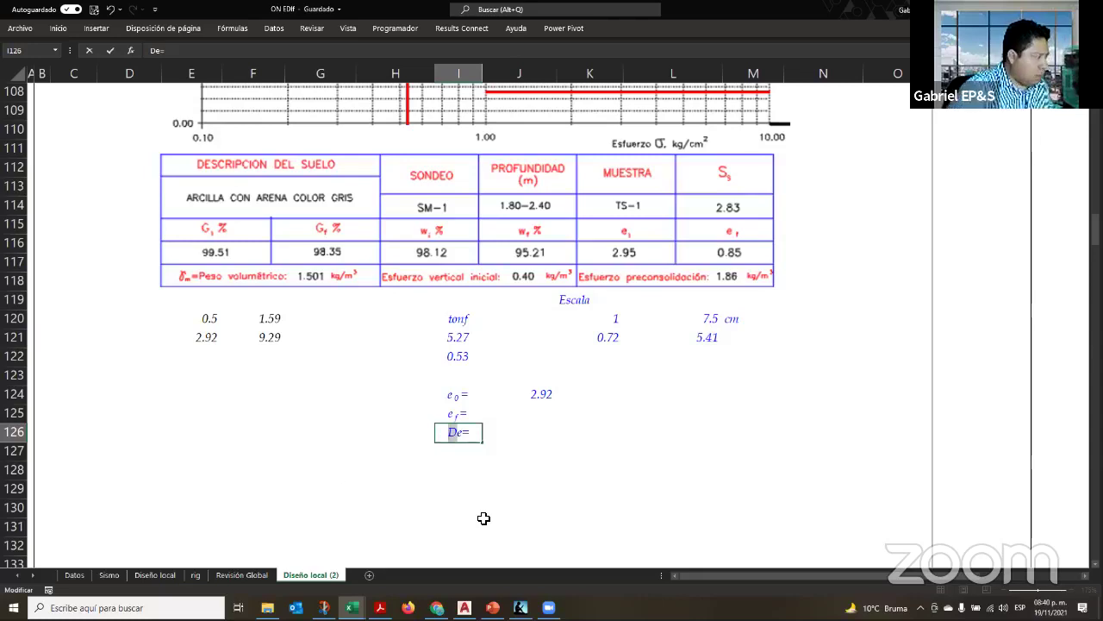
# Set the D of the I126 label in the Symbol font so the label reads Δe=
pyautogui.click(58, 28)
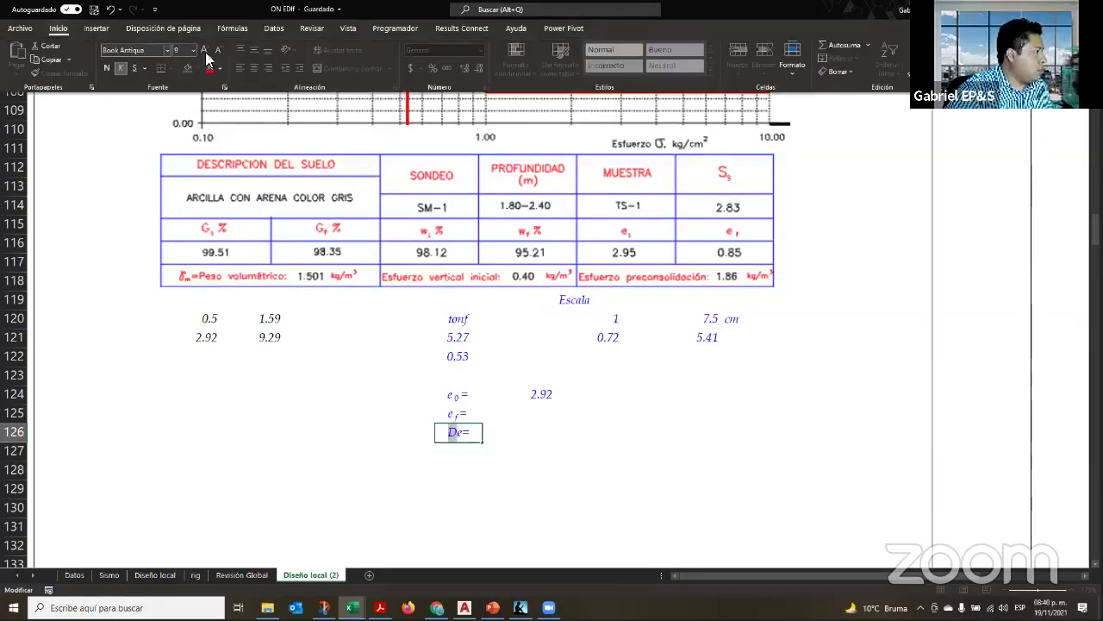
pyautogui.click(155, 49)
pyautogui.write('Symbol')
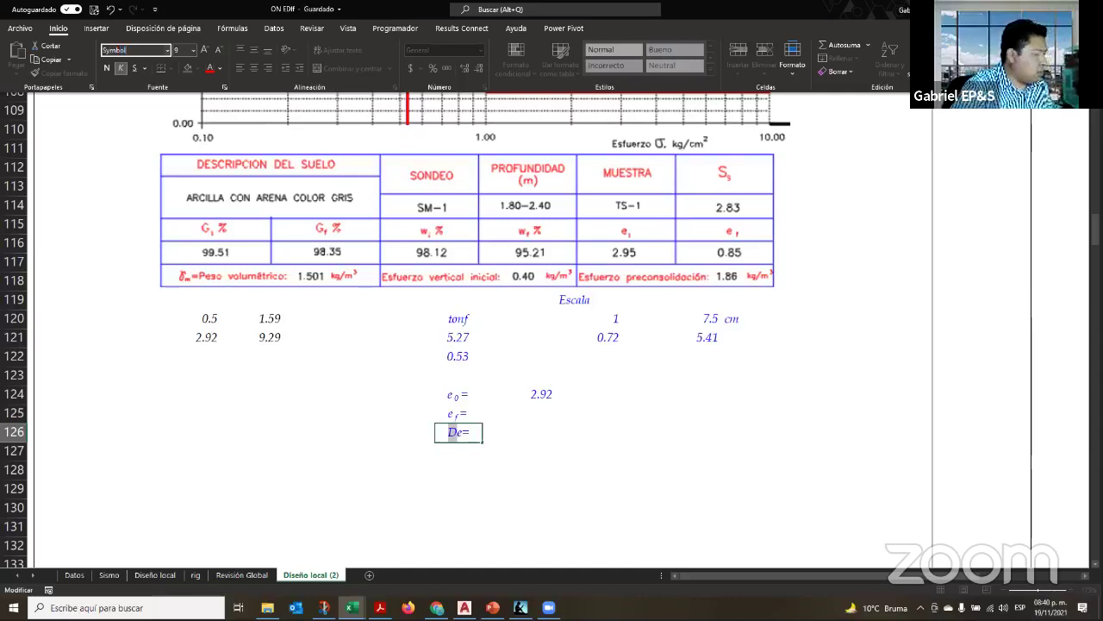
pyautogui.press('Return')
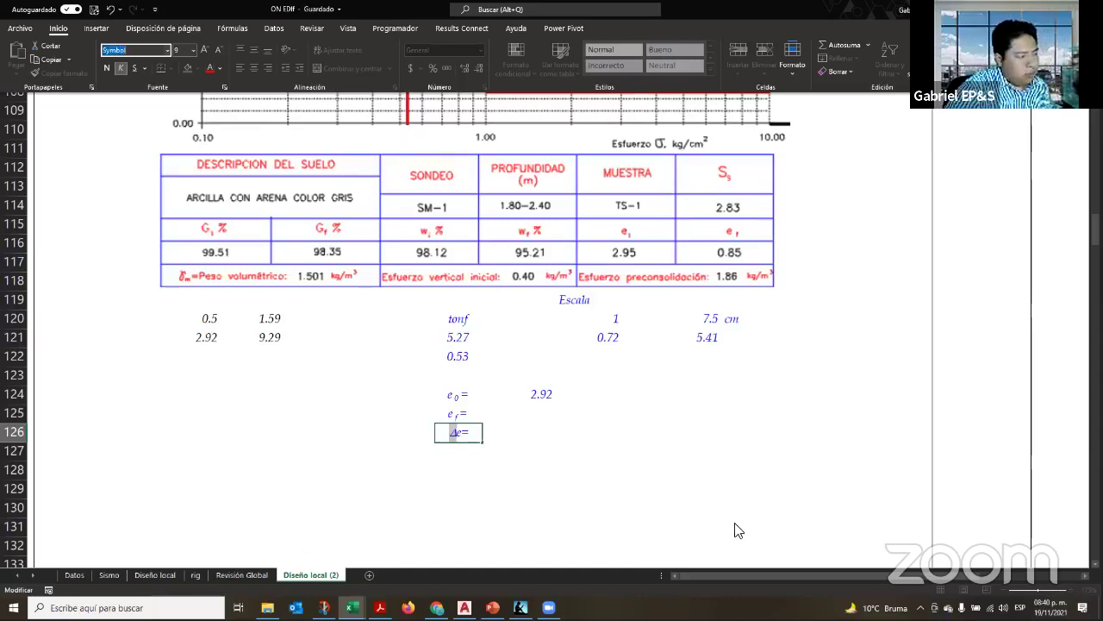
# Enter the formula +J124-J125 in J126 to compute the void ratio change
pyautogui.click(520, 439)
pyautogui.click(517, 432)
pyautogui.write('+')
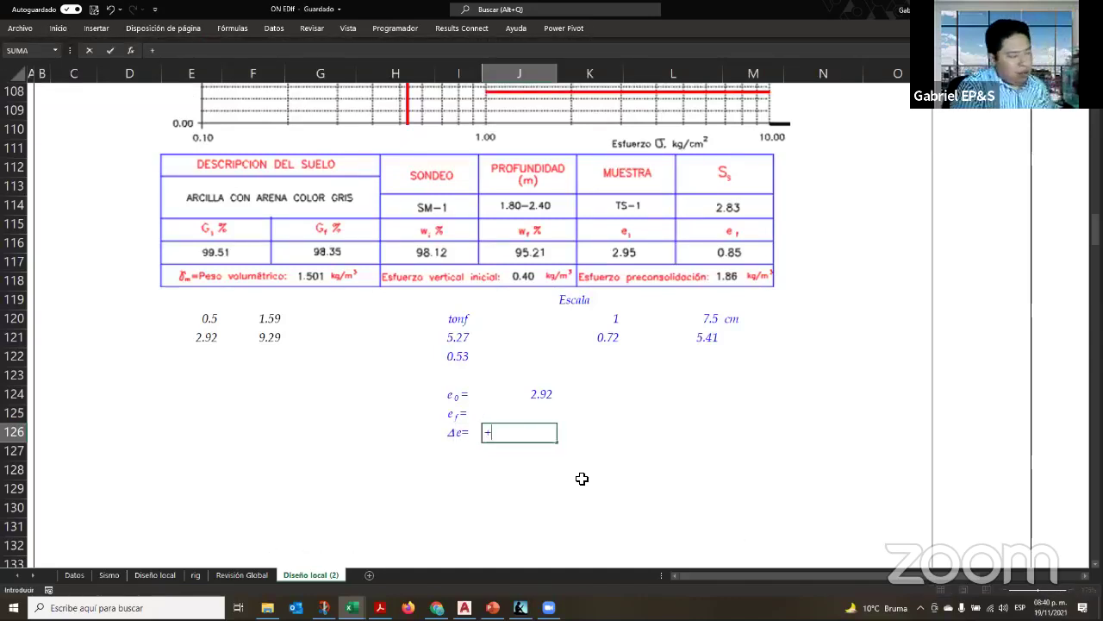
pyautogui.press('Up')
pyautogui.press('Up')
pyautogui.write('-')
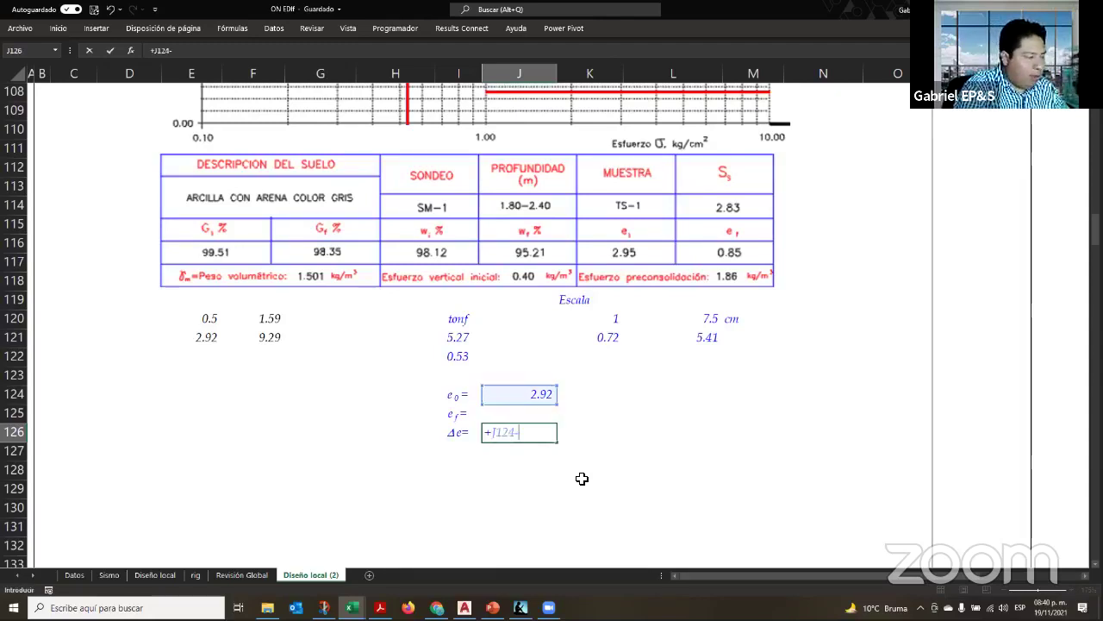
pyautogui.press('Up')
pyautogui.press('Return')
pyautogui.press('Up')
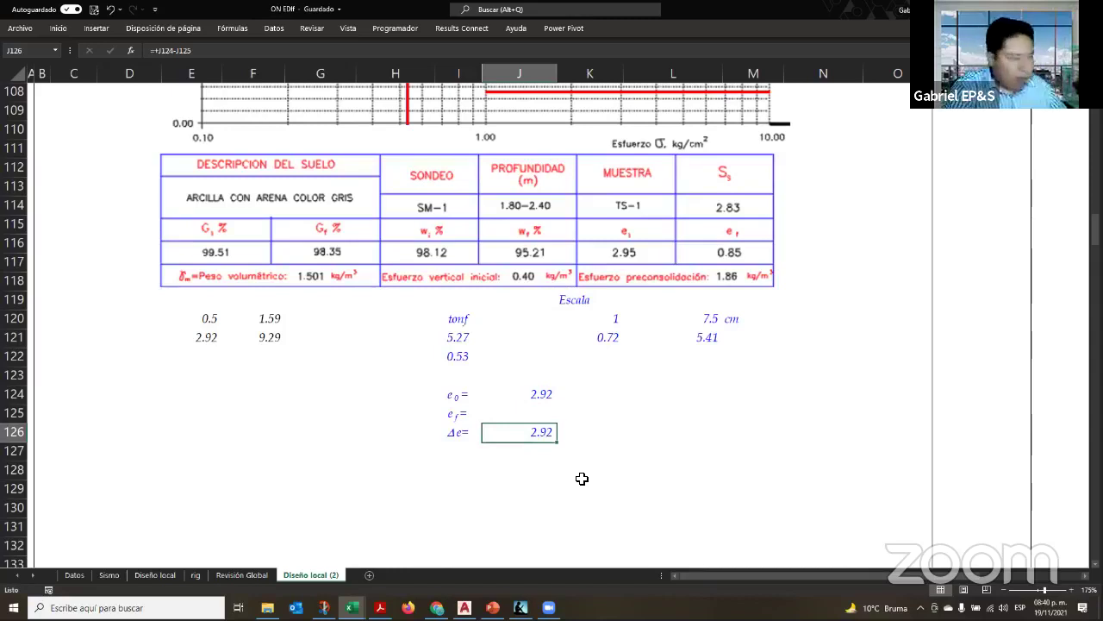
# Copy the Δe= label from I126 into L125
pyautogui.press('Up')
pyautogui.press('Right')
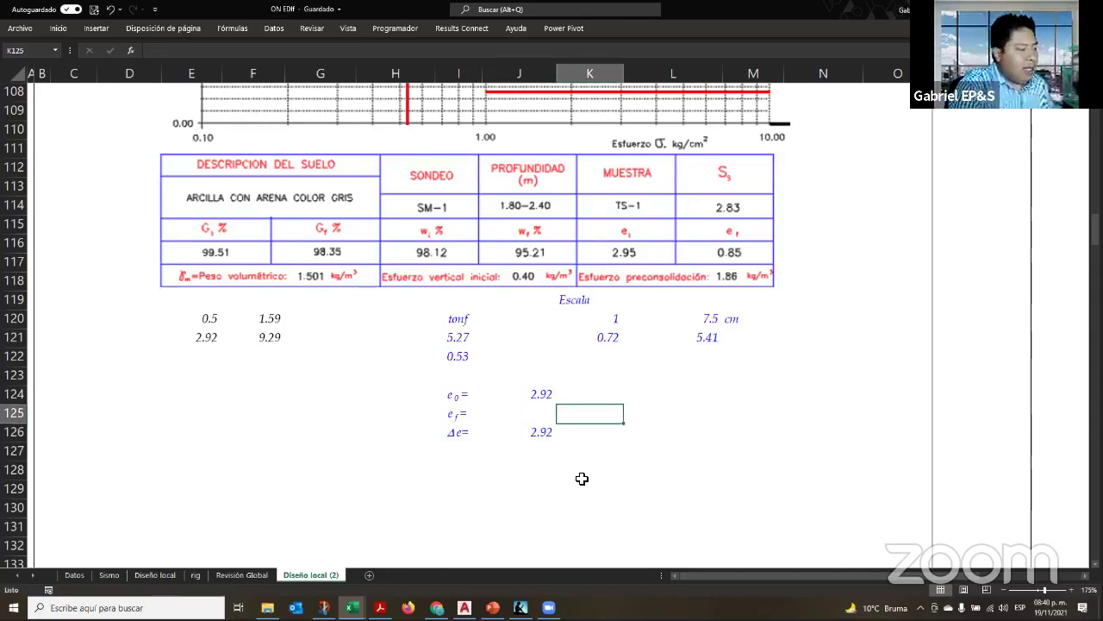
pyautogui.press('Left')
pyautogui.press('Left')
pyautogui.press('Down')
pyautogui.hotkey('ctrl', 'c')
pyautogui.press('Right')
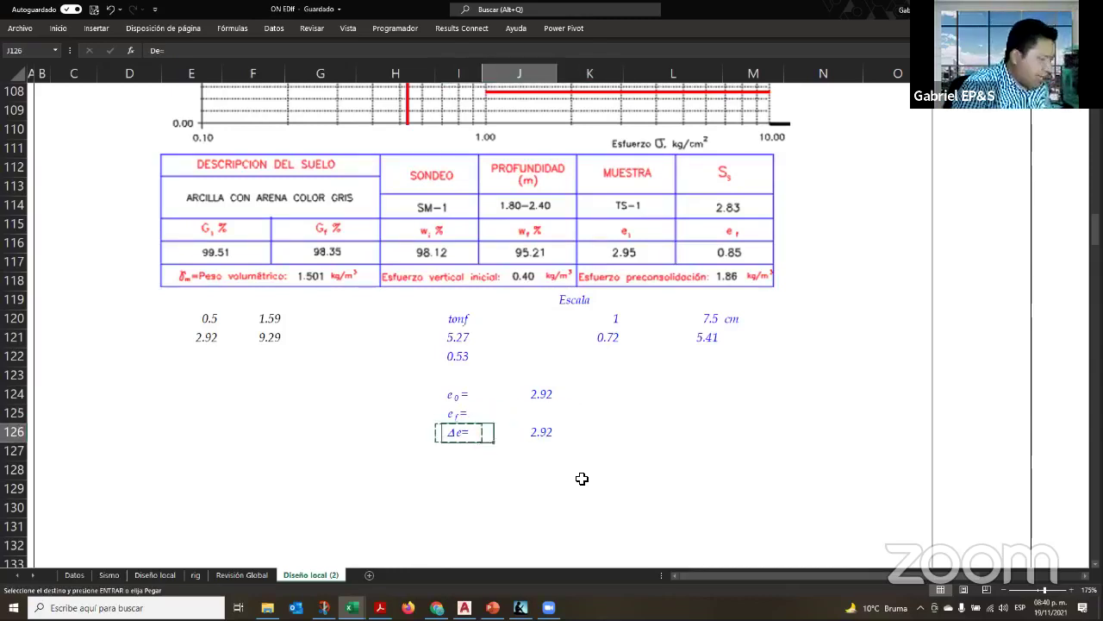
pyautogui.press('Right')
pyautogui.press('Up')
pyautogui.press('Right')
pyautogui.hotkey('ctrl', 'v')
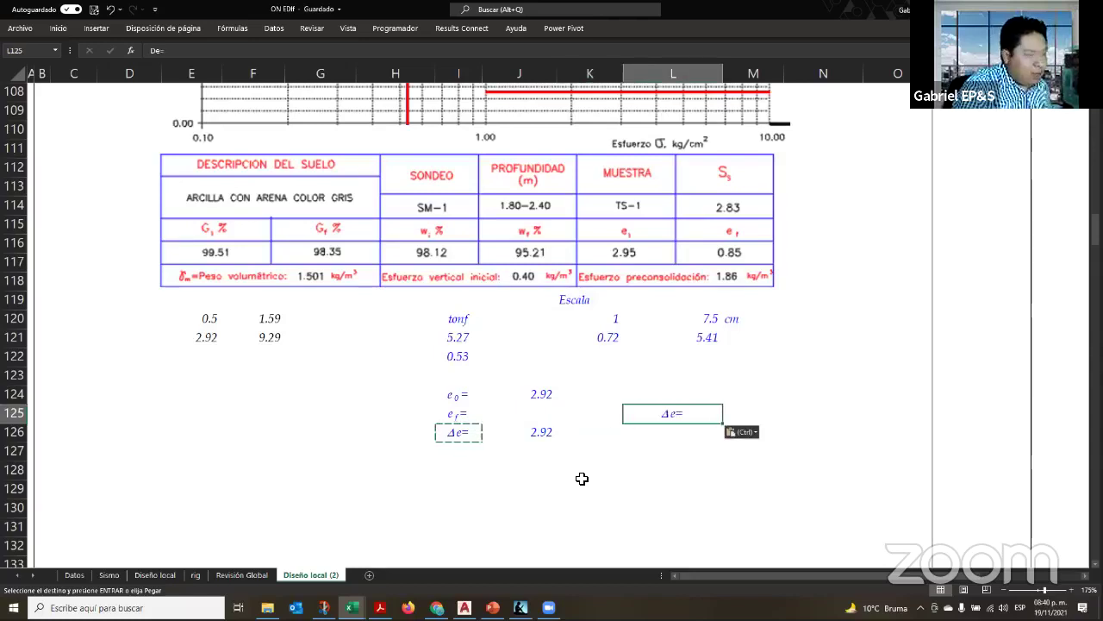
# Change the copied label in L125 to Δz=, keeping the delta symbol
pyautogui.press('Escape')
pyautogui.press('F2')
pyautogui.press('Left')
pyautogui.press('Left')
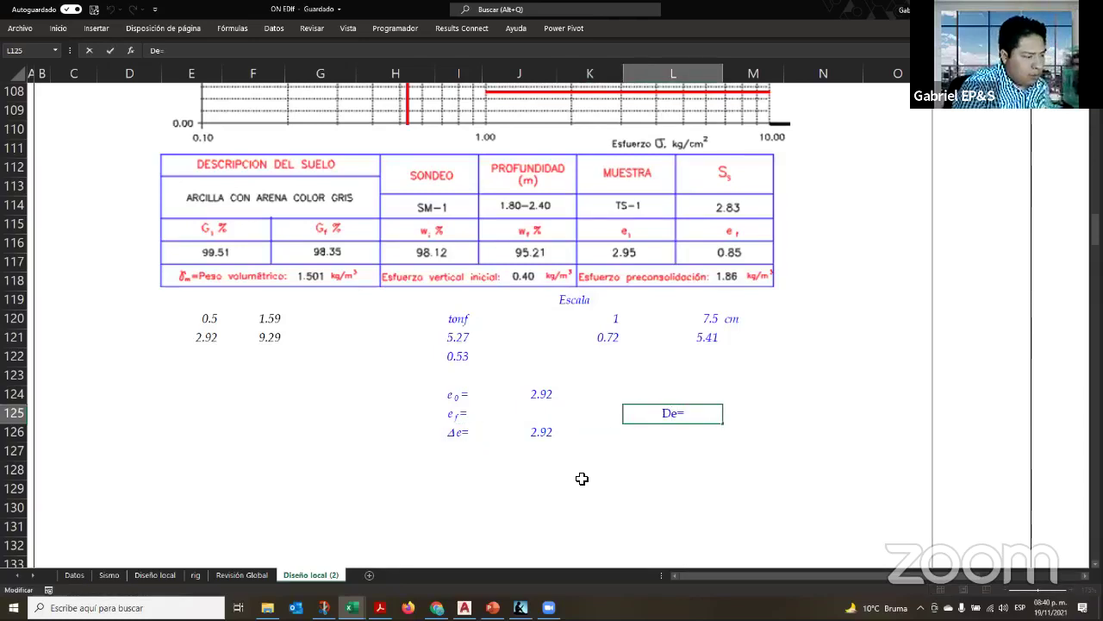
pyautogui.write('z=')
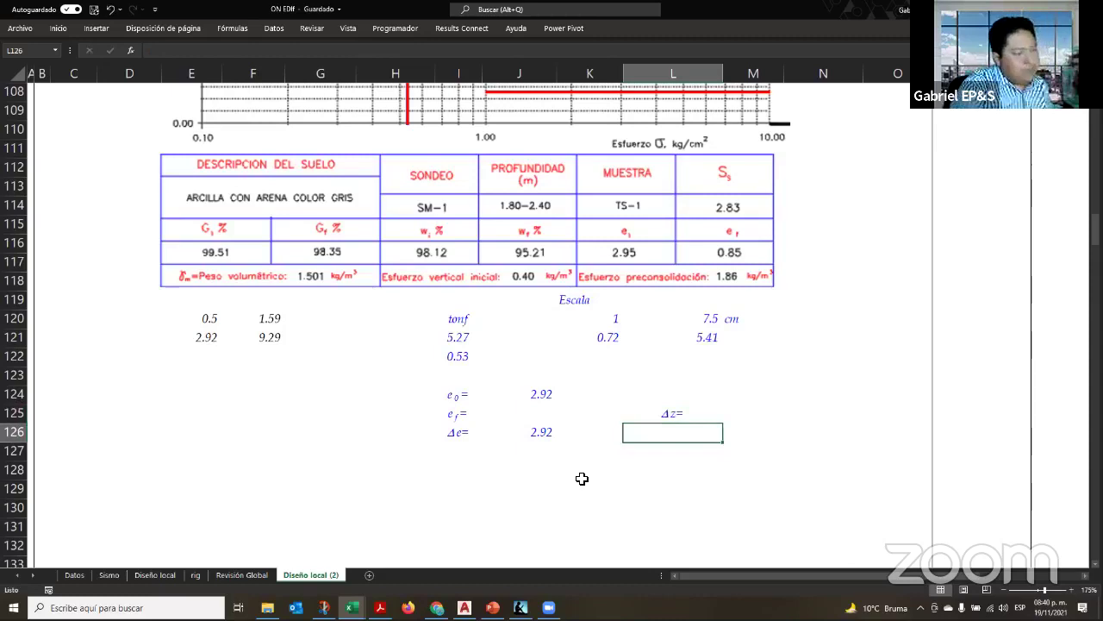
pyautogui.press('Tab')
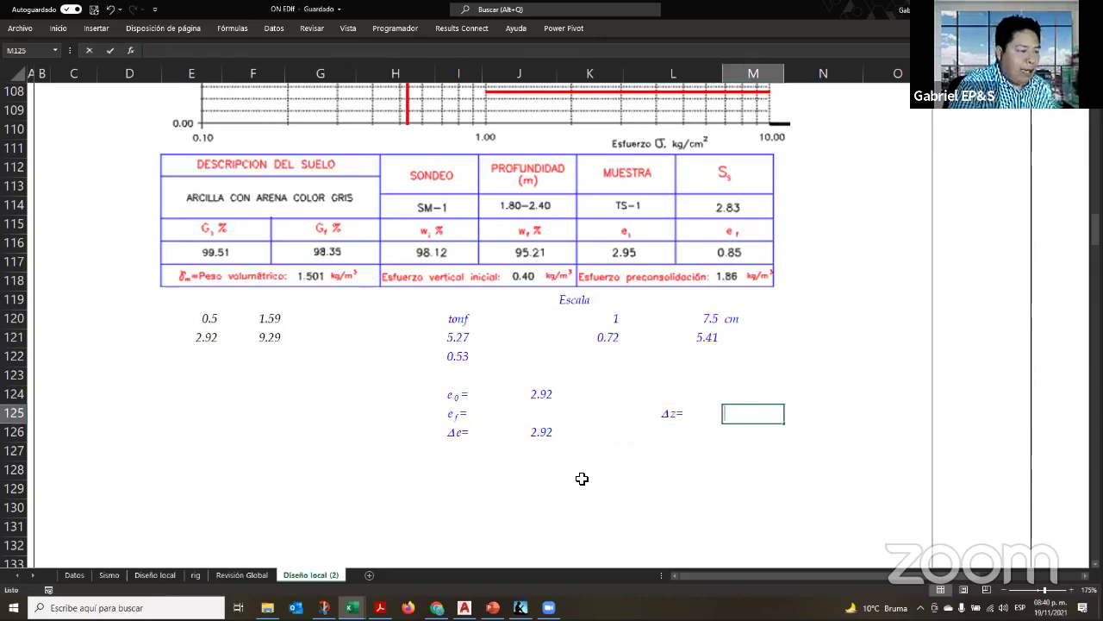
pyautogui.write('+')
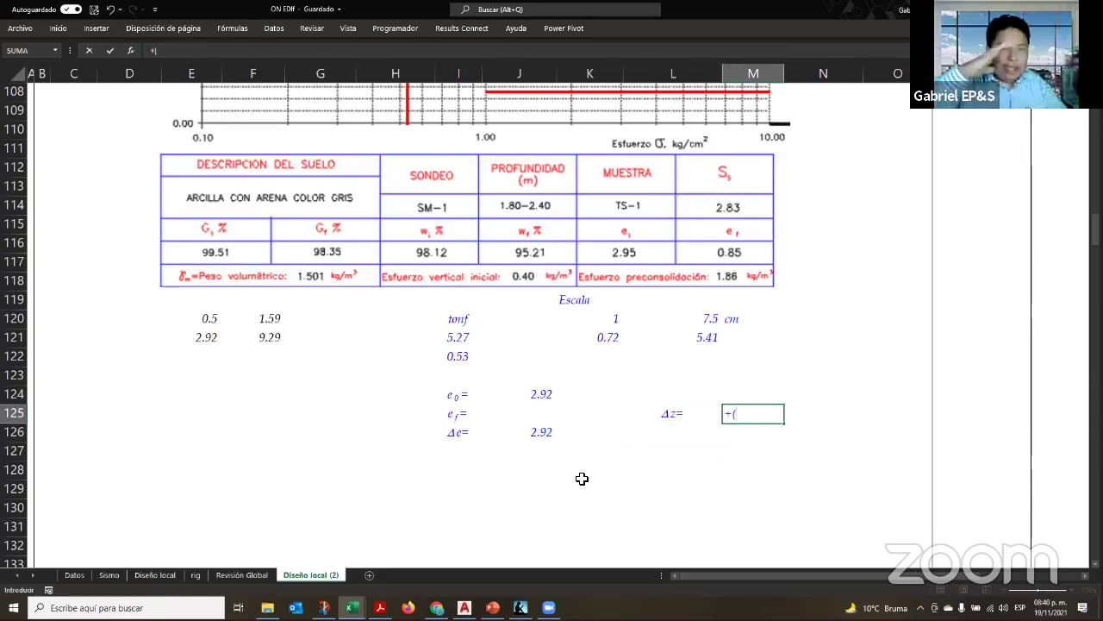
pyautogui.write('(')
pyautogui.press('Escape')
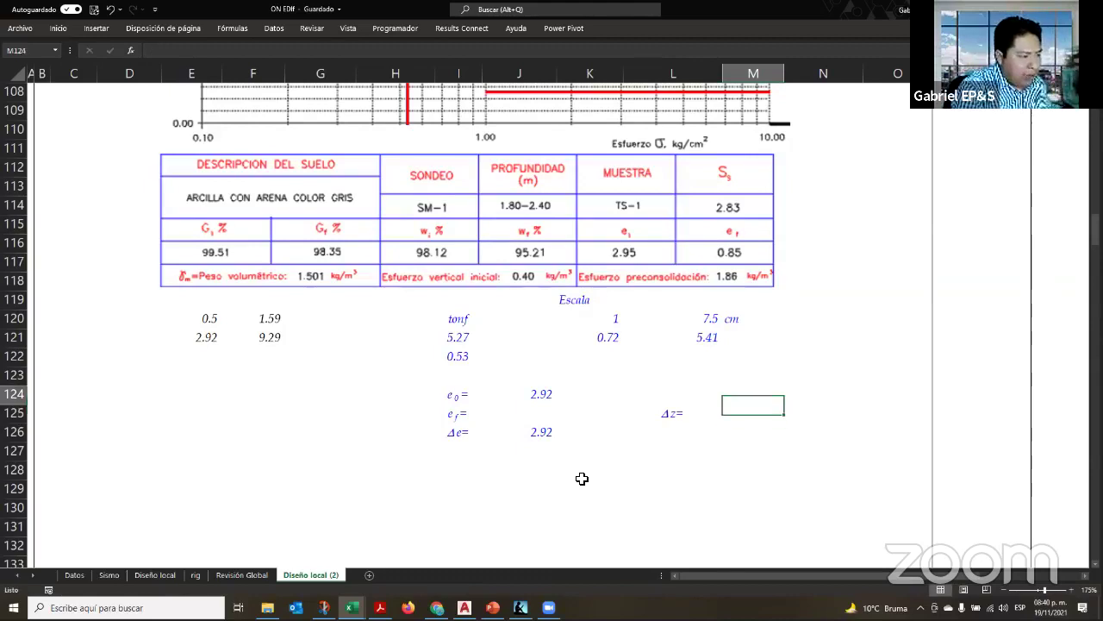
# Enter the label D= in L124, above the Δz= label
pyautogui.press('Up')
pyautogui.press('Left')
pyautogui.write('D')
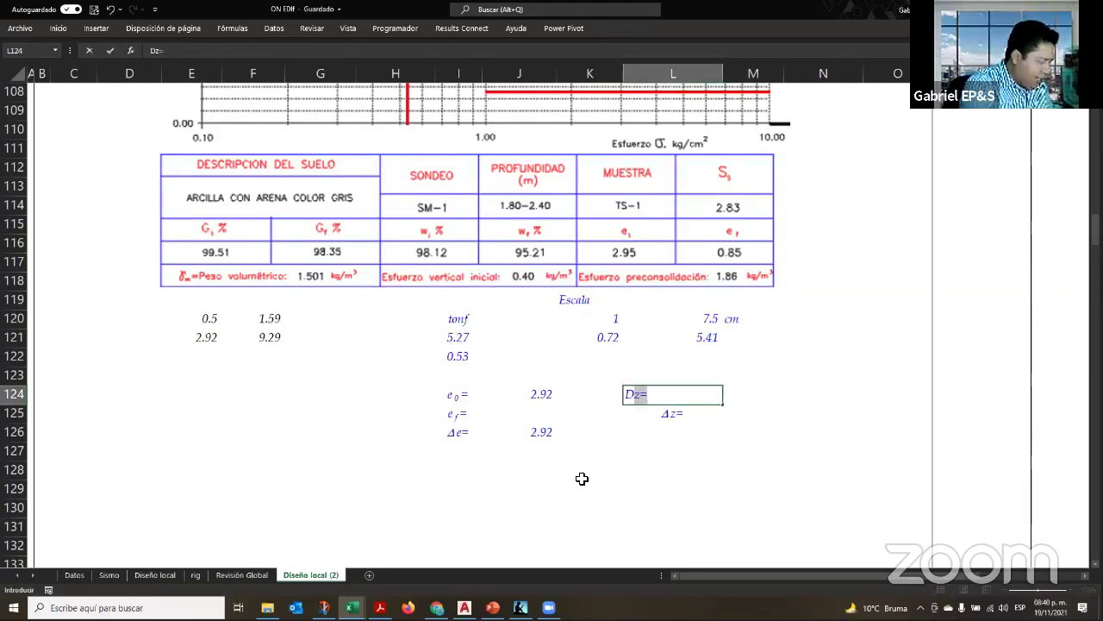
pyautogui.write('=')
pyautogui.press('Tab')
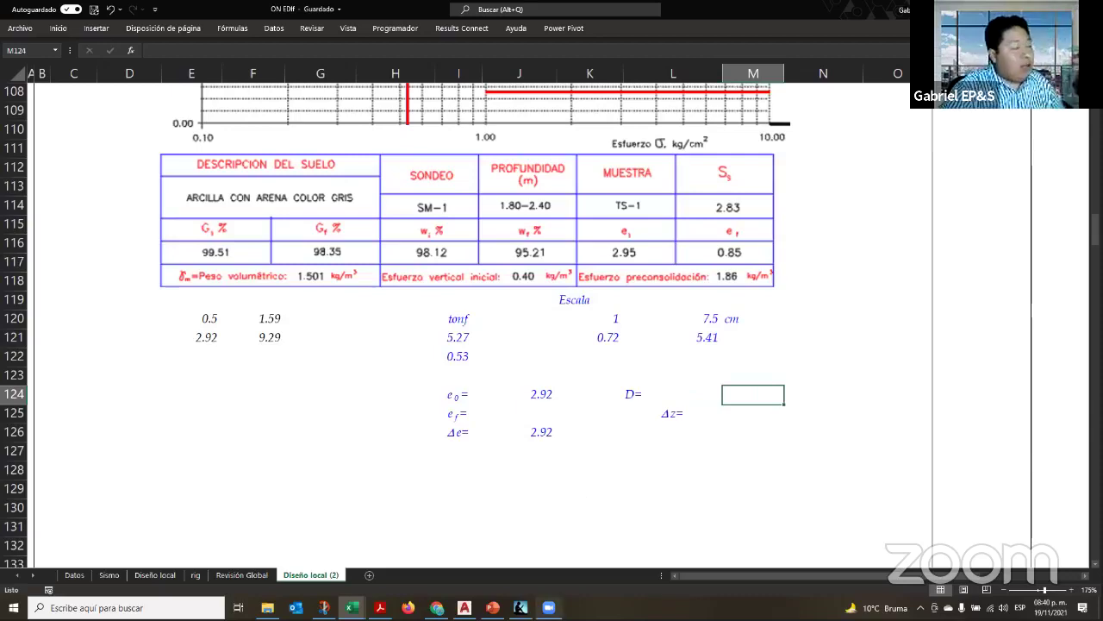
# Look up layer B's thickness in the soil stress table, then enter +17.4*100 in M124 and the unit cm in N124
pyautogui.scroll(12, 569, 520)
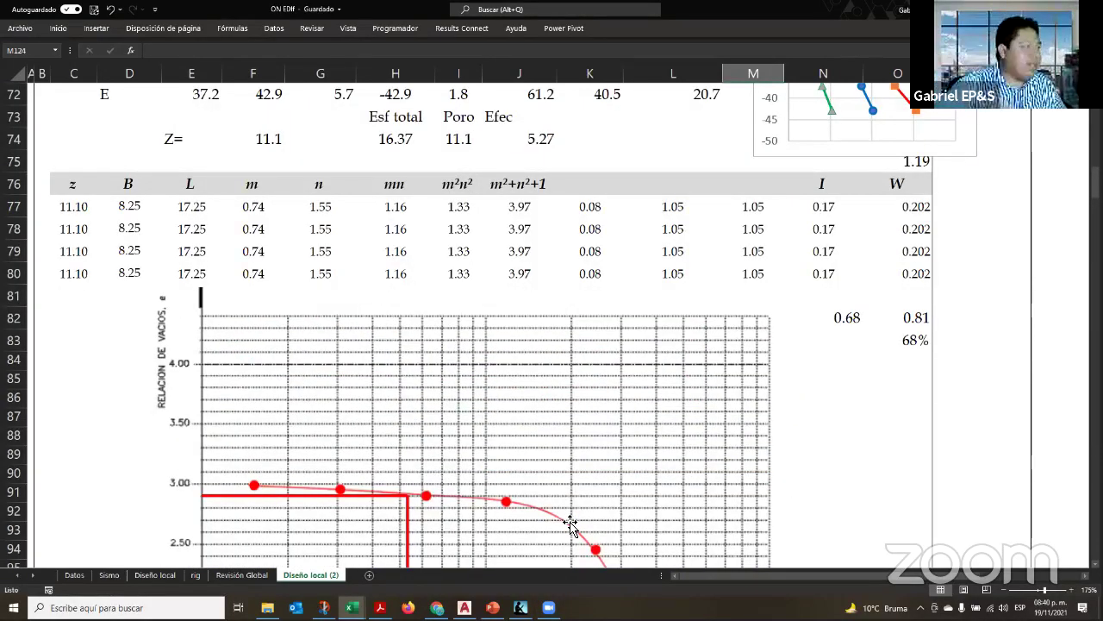
pyautogui.scroll(6, 569, 524)
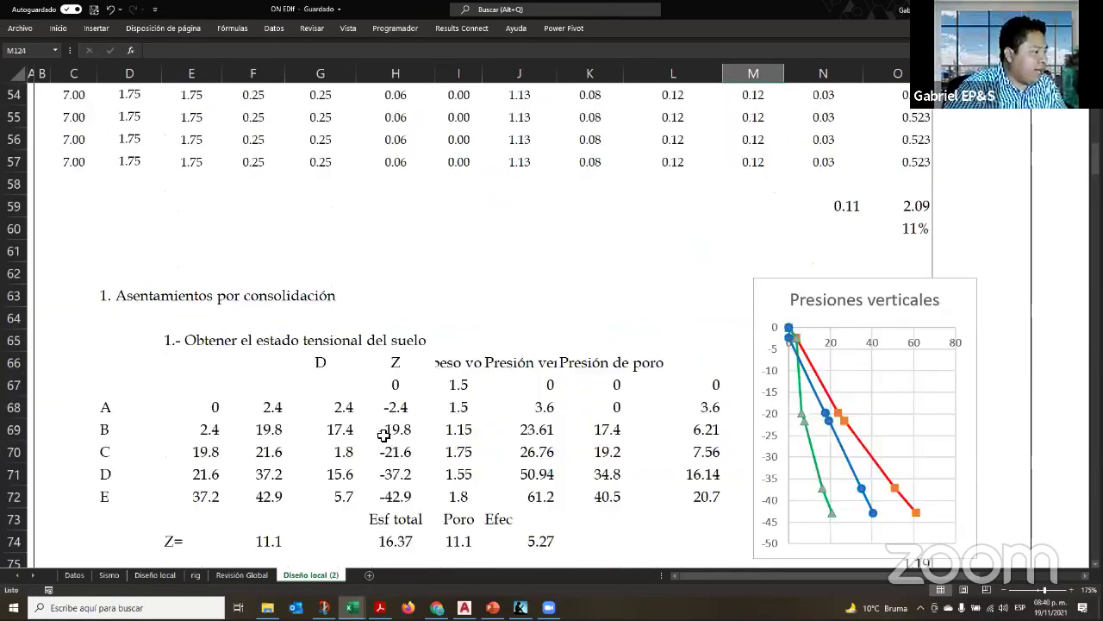
pyautogui.scroll(-3, 402, 298)
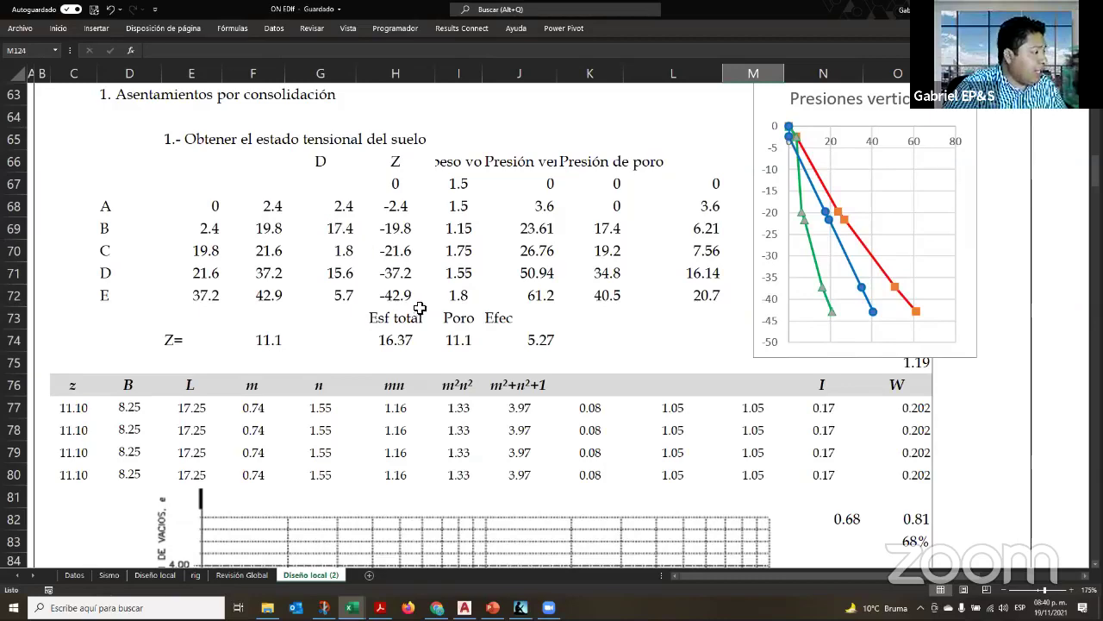
pyautogui.scroll(-2, 506, 421)
pyautogui.scroll(-12, 506, 421)
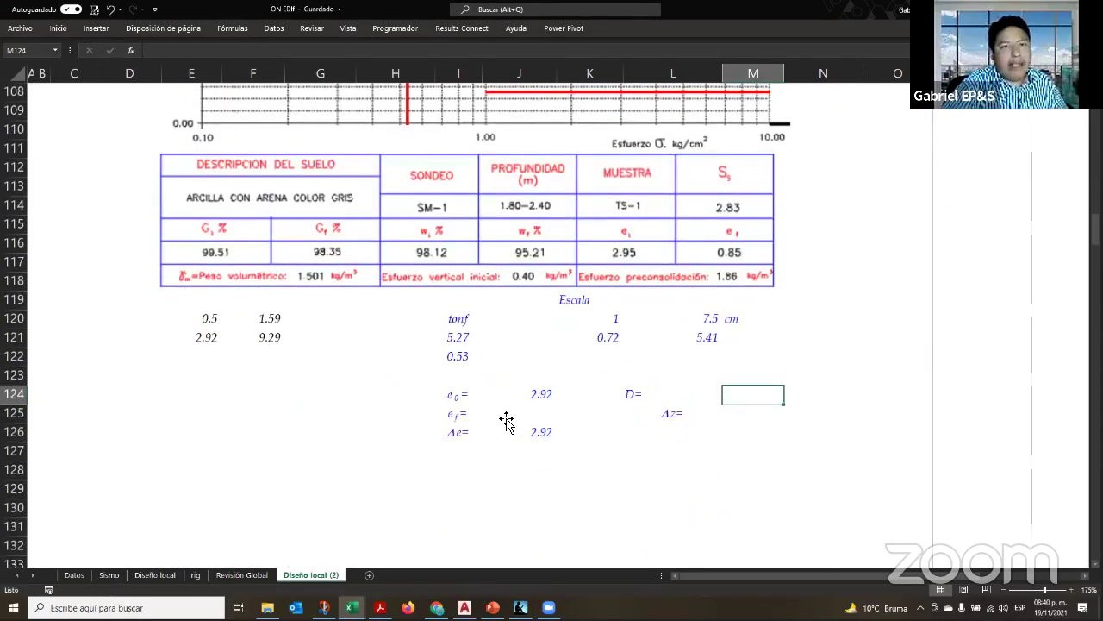
pyautogui.write('+')
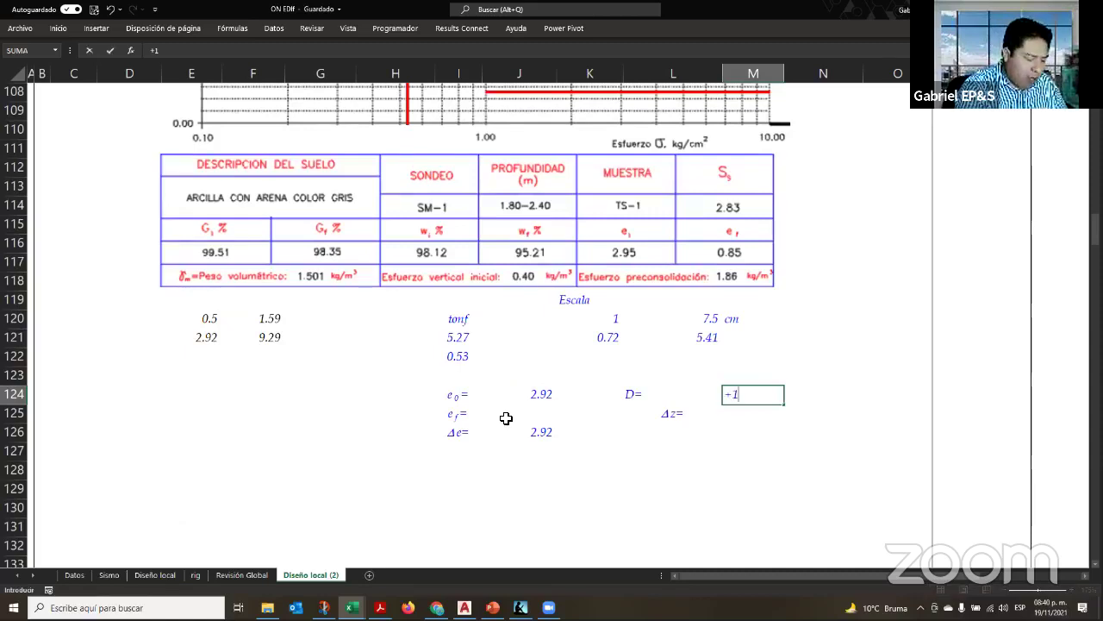
pyautogui.write('17.4*1')
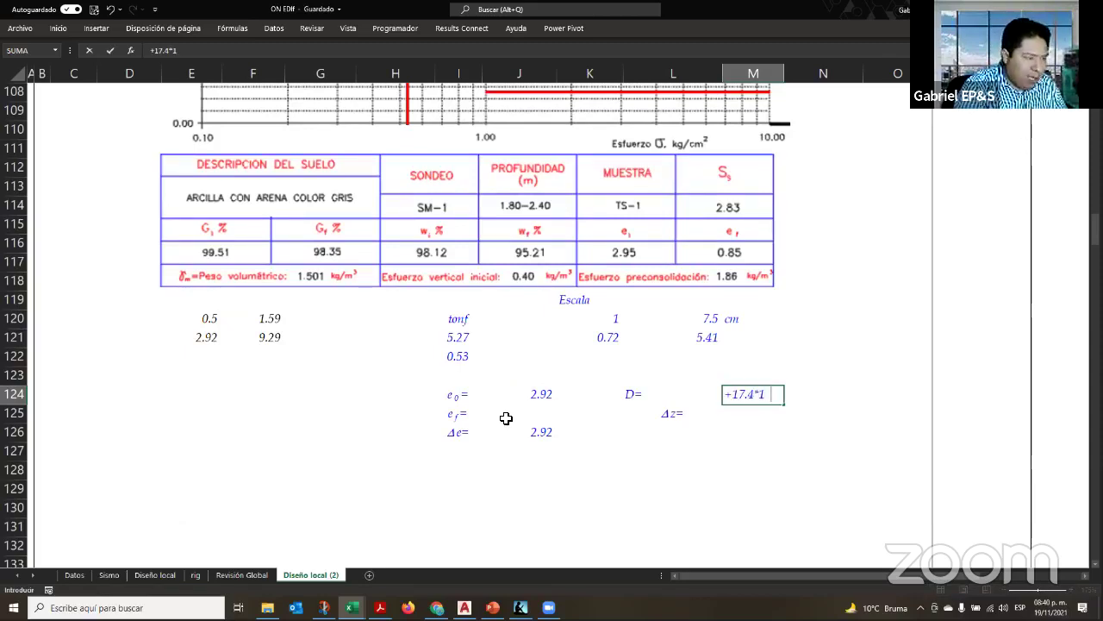
pyautogui.write('00')
pyautogui.press('Return')
pyautogui.press('Up')
pyautogui.press('Right')
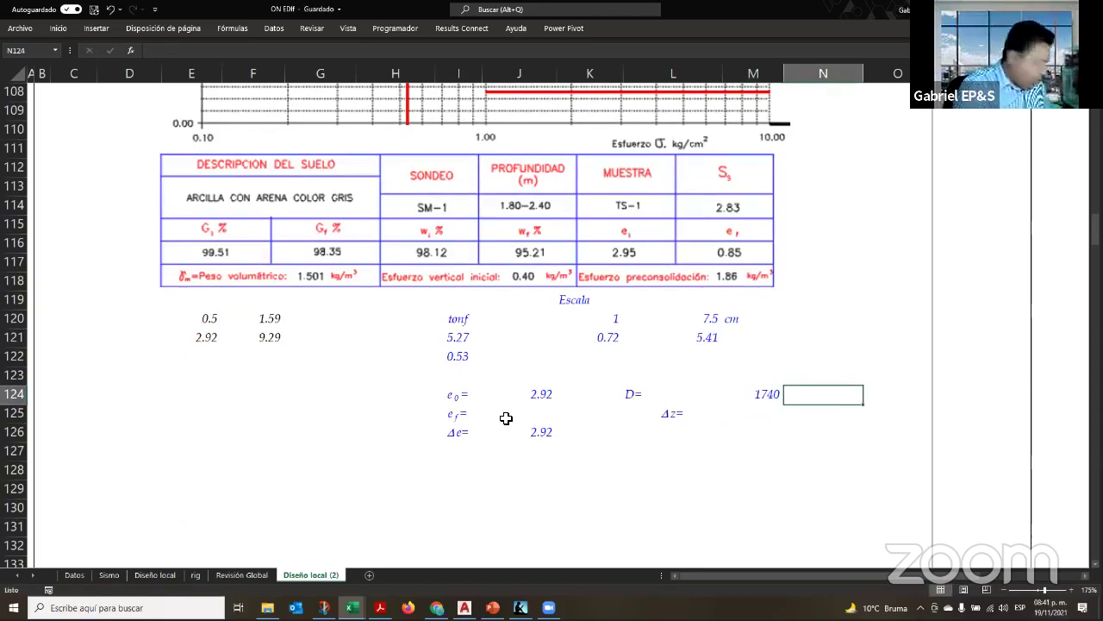
pyautogui.write('cm')
pyautogui.press('Return')
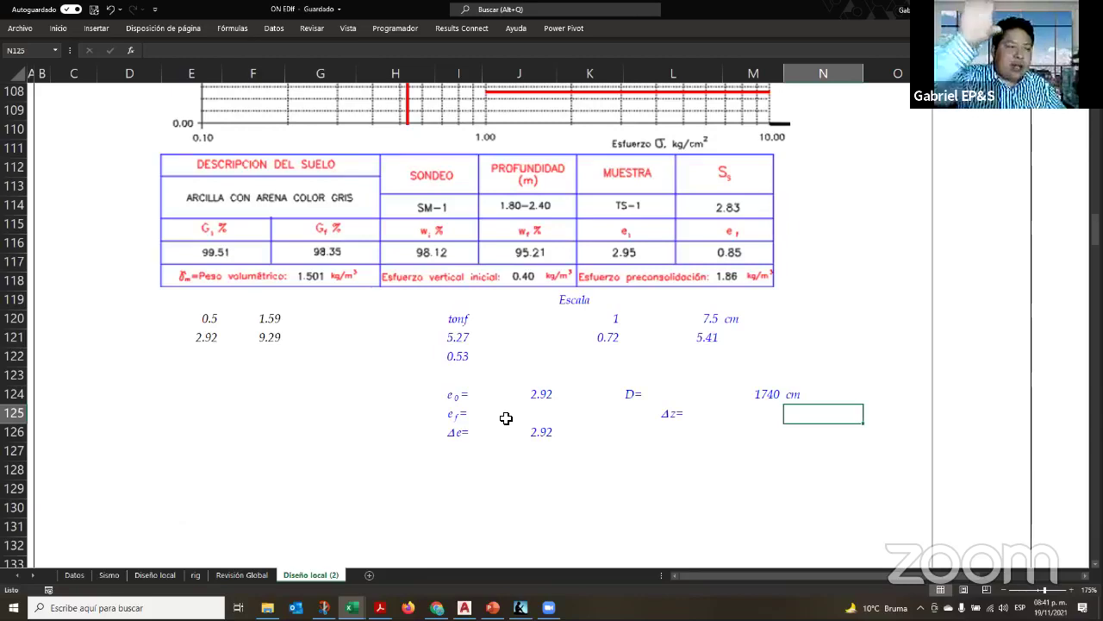
# Review the total stress, pore pressure and effective stress in row 74, along with the compressibility curve below
pyautogui.scroll(12, 506, 420)
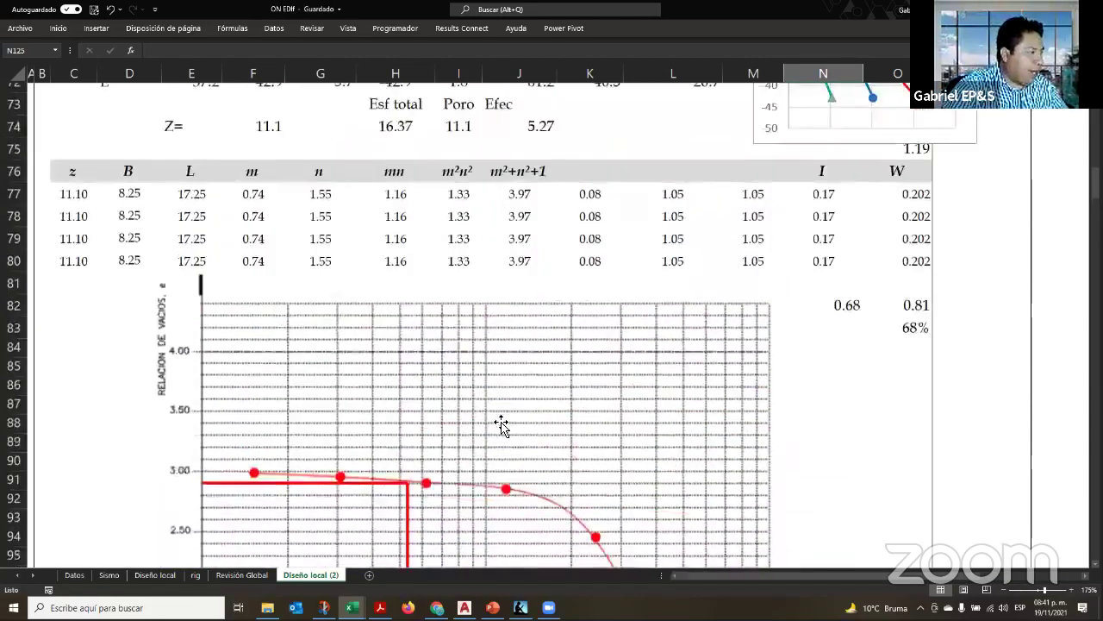
pyautogui.moveTo(202, 136); pyautogui.dragTo(512, 144)
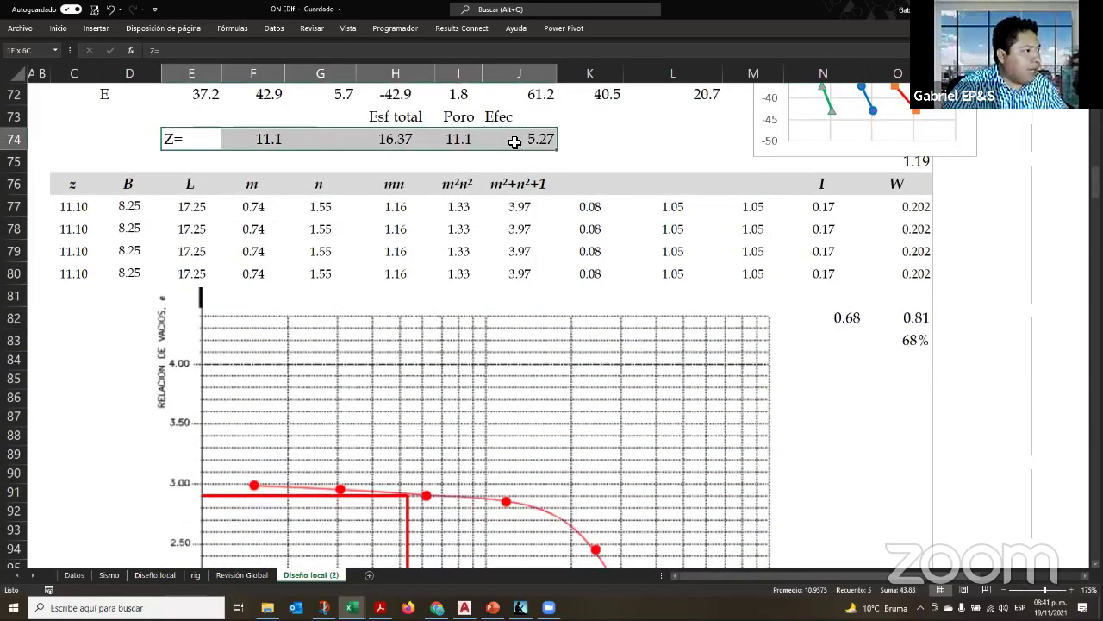
pyautogui.click(398, 140)
pyautogui.click(457, 141)
pyautogui.click(536, 140)
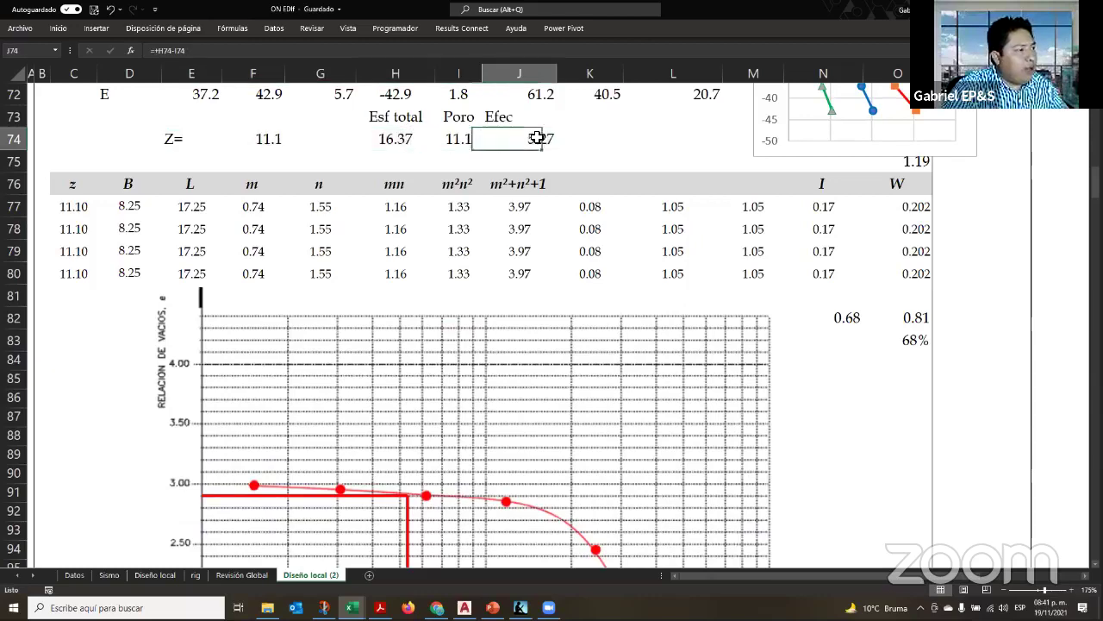
pyautogui.scroll(-5, 566, 284)
pyautogui.scroll(-4, 567, 284)
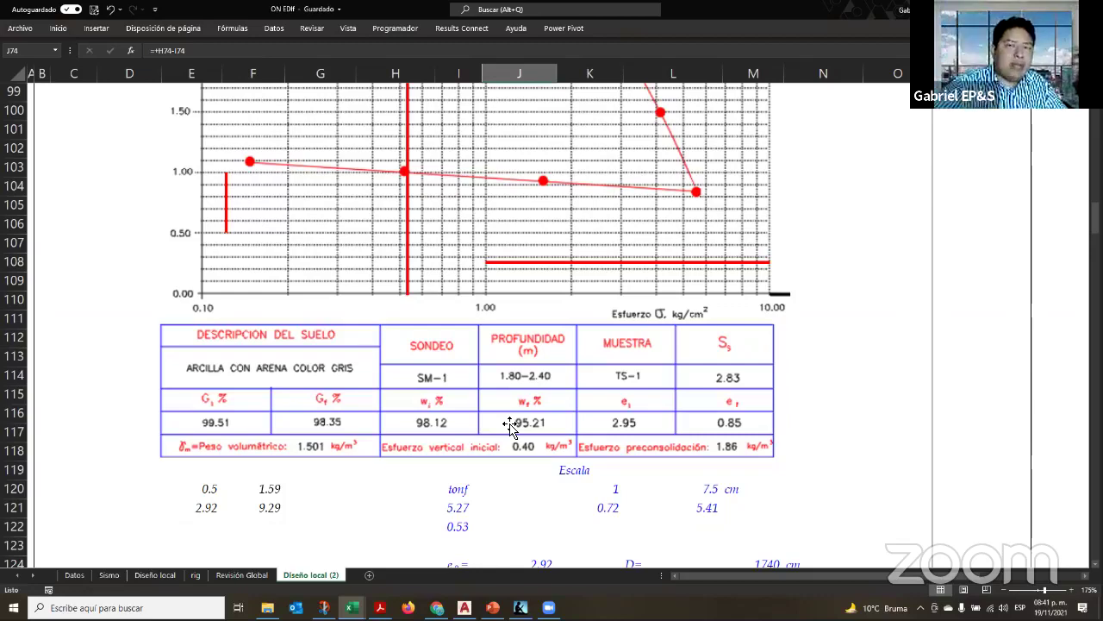
pyautogui.scroll(-3, 510, 436)
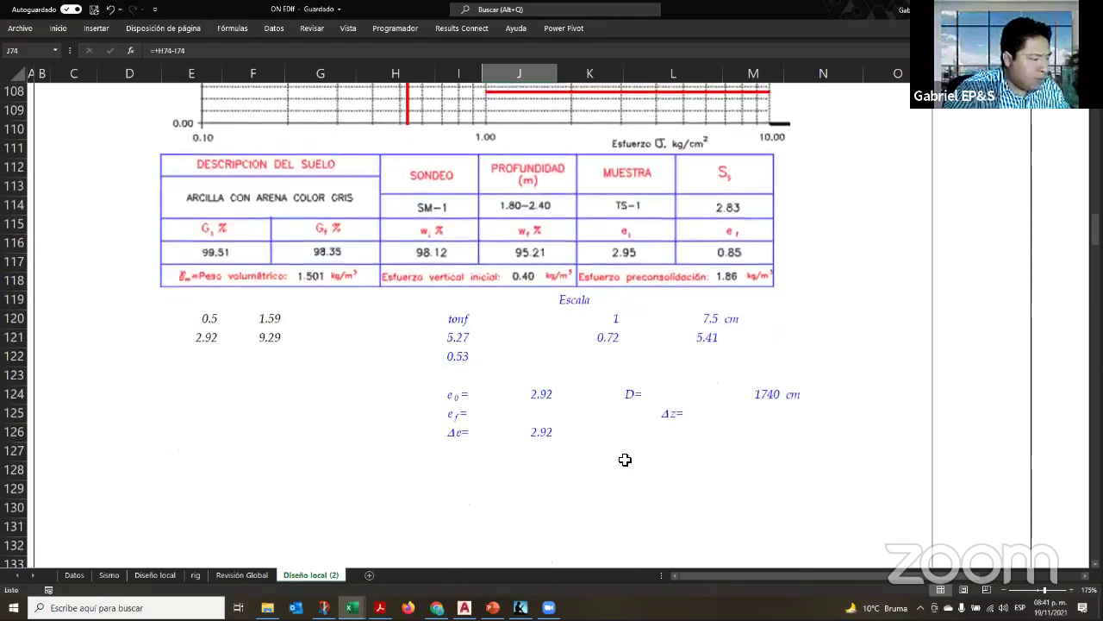
# Center the D= label horizontally in cell L124
pyautogui.click(646, 394)
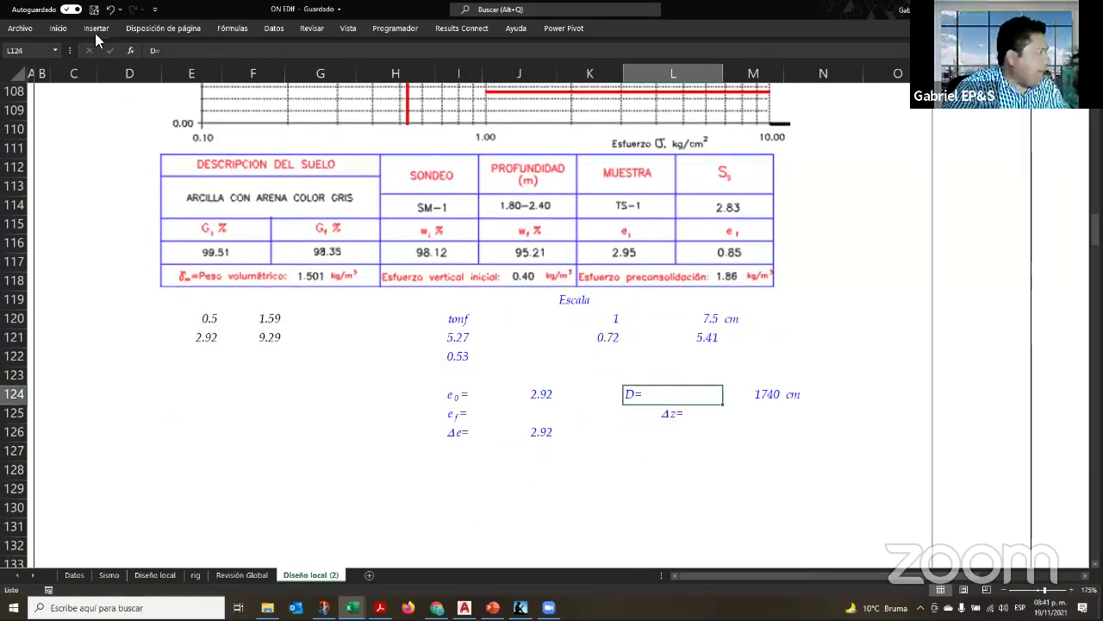
pyautogui.click(60, 28)
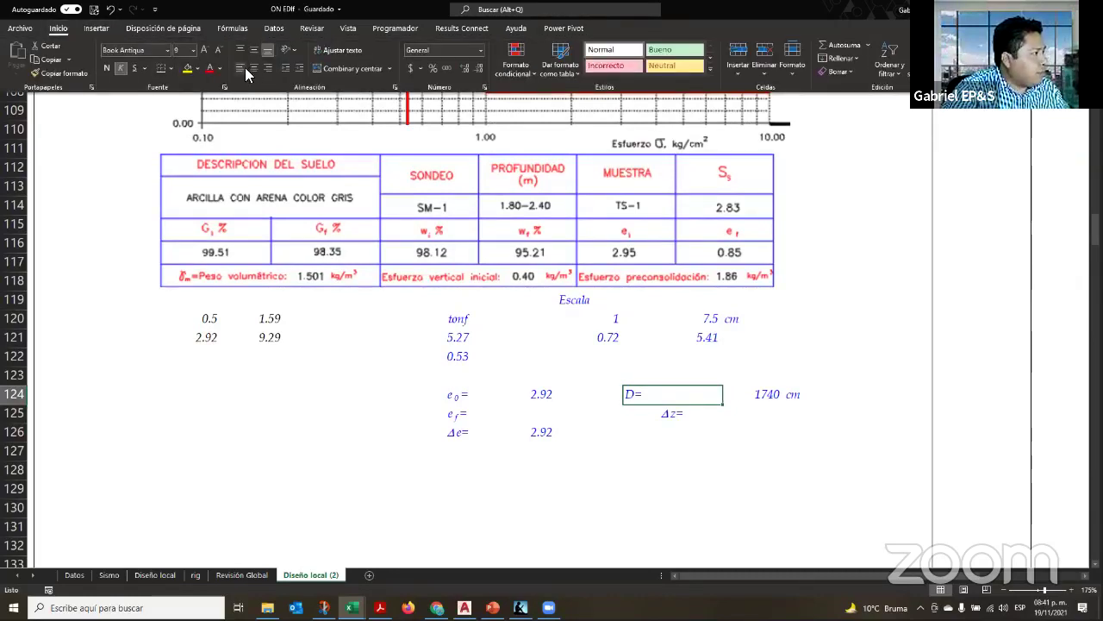
pyautogui.click(252, 69)
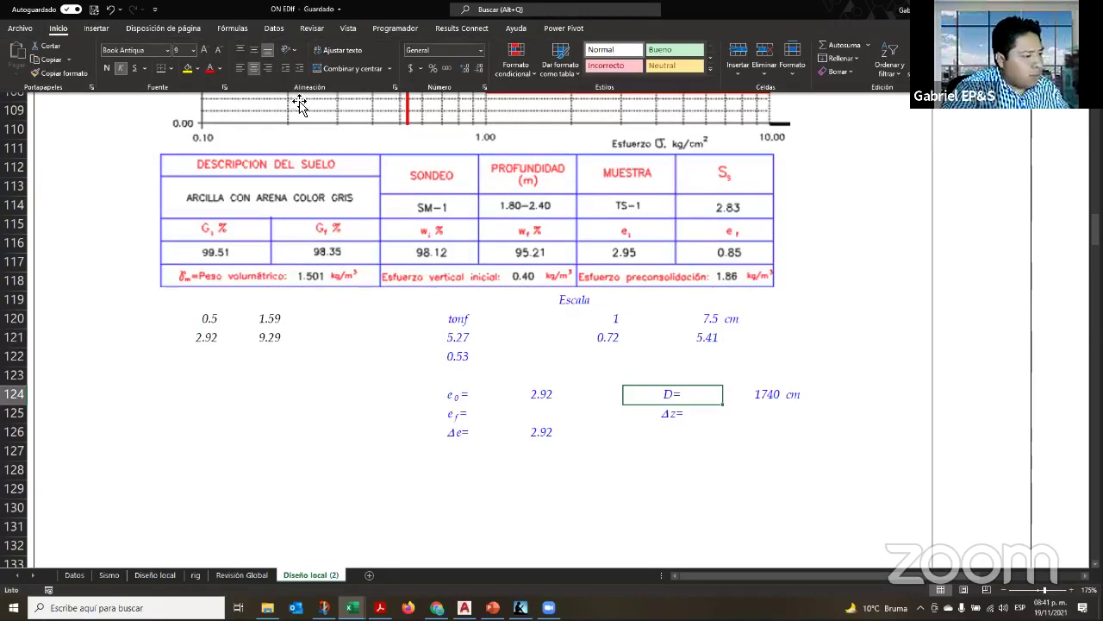
# Switch to the Acrobat Reader slide on consolidation settlements and capture its orange ΔH formula with the Recorte y anotación snipping app
pyautogui.click(770, 414)
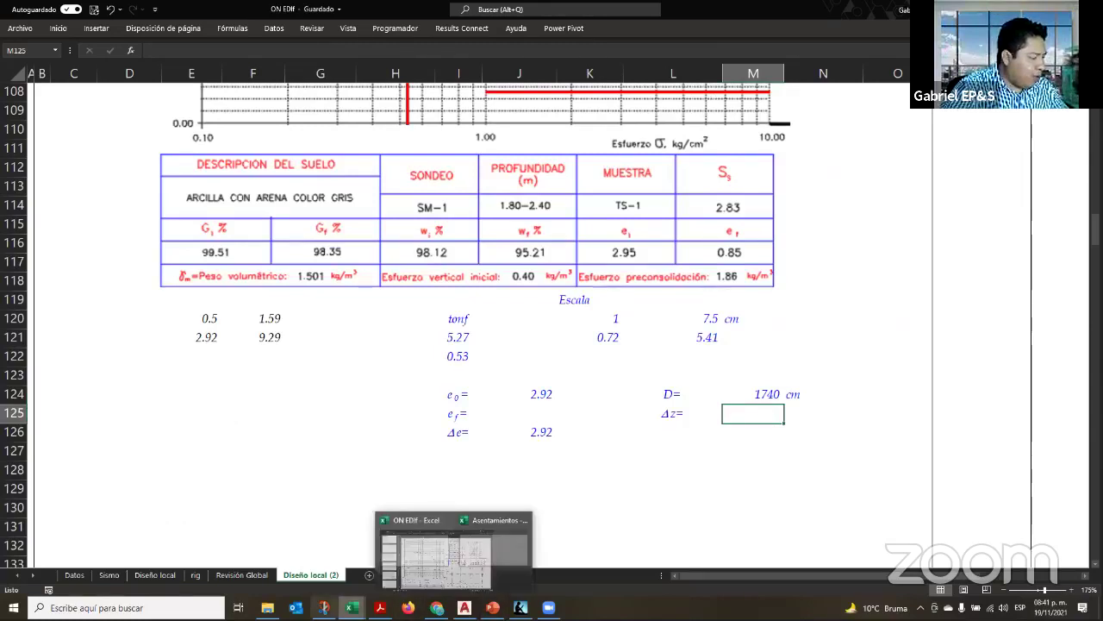
pyautogui.click(379, 608)
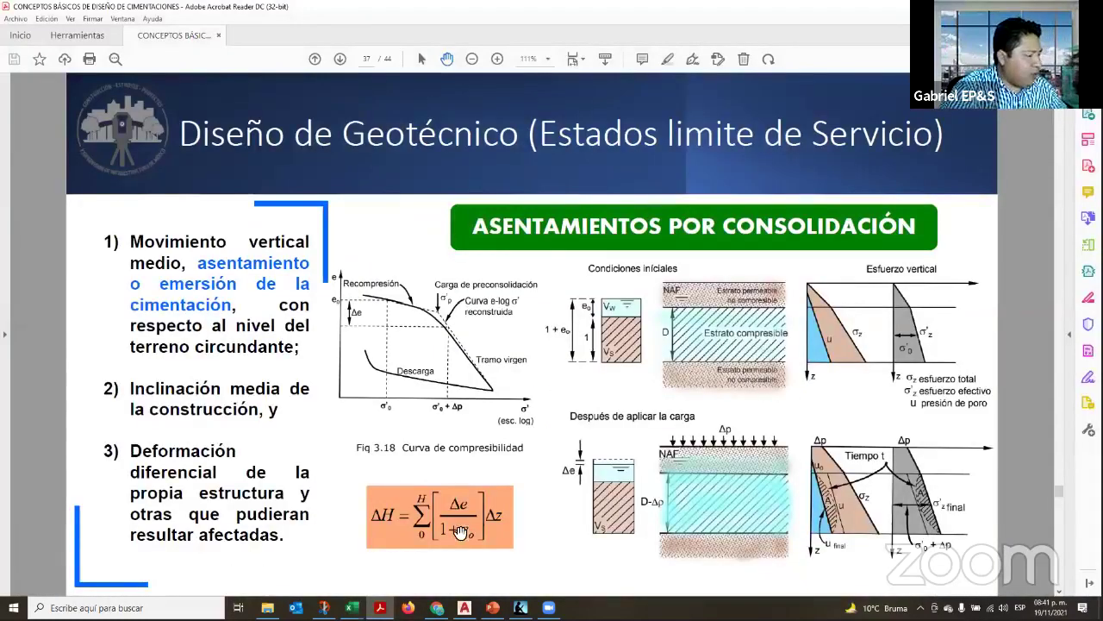
pyautogui.click(325, 608)
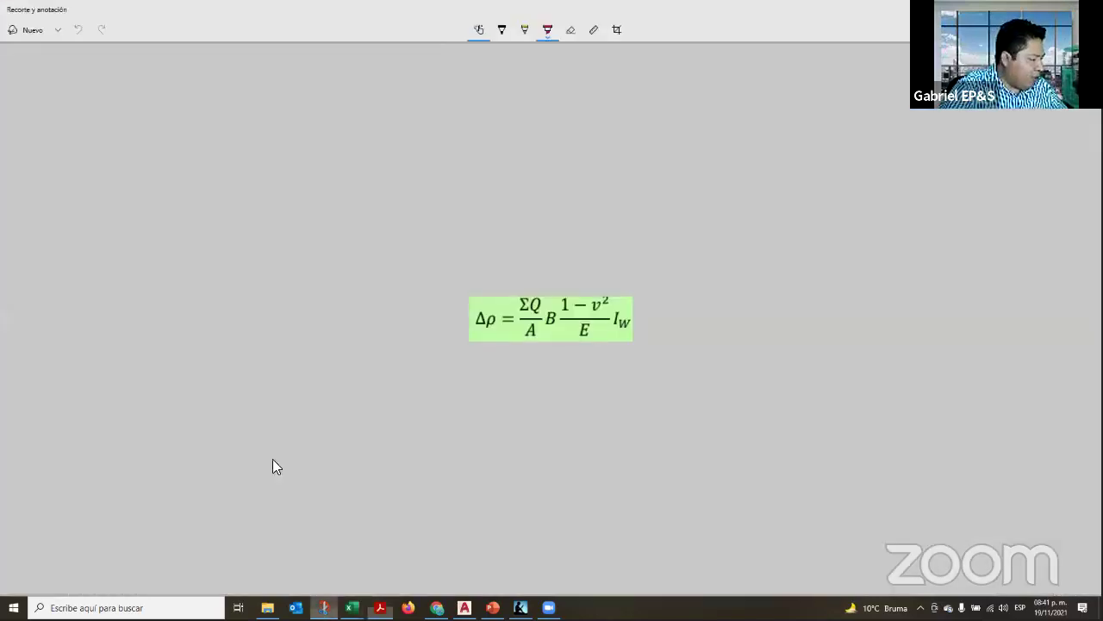
pyautogui.click(25, 40)
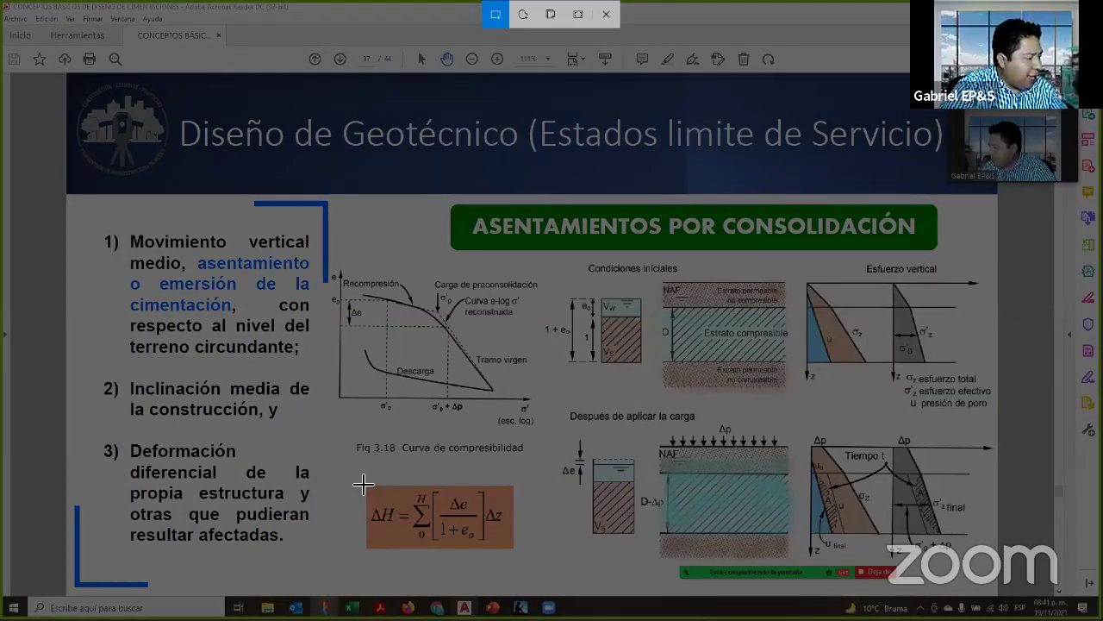
pyautogui.moveTo(363, 485)
pyautogui.mouseDown()
pyautogui.moveTo(465, 539)
pyautogui.moveTo(517, 552)
pyautogui.moveTo(467, 540)
pyautogui.mouseUp()
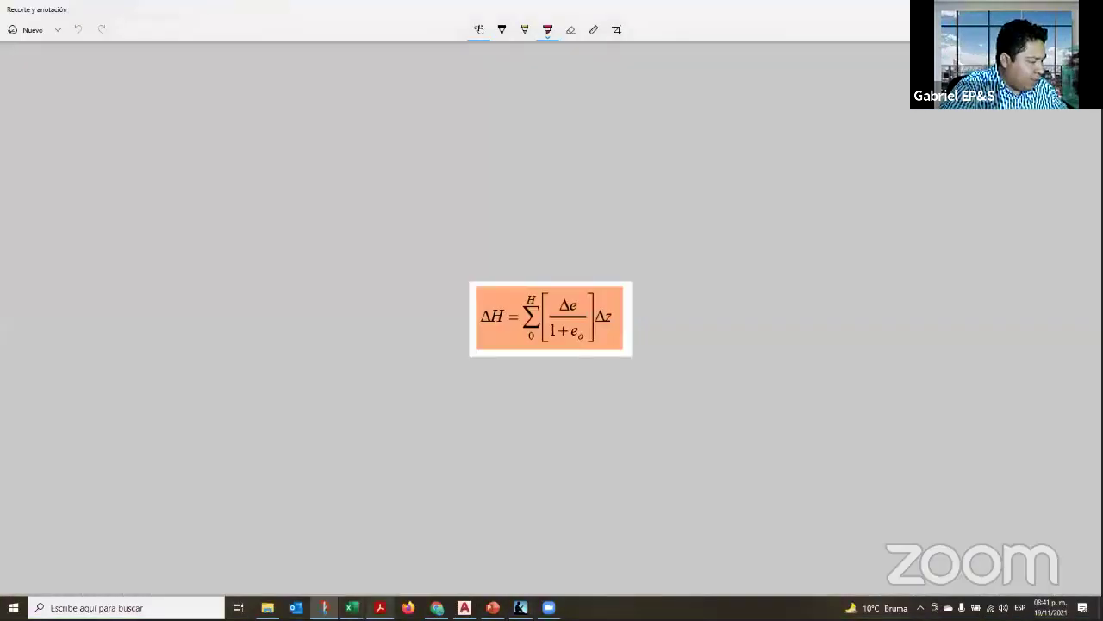
# Return to the ON EDIF workbook in Excel, paste the captured ΔH formula image and fit it beside the void ratio labels, below row 122
pyautogui.moveTo(352, 607)
pyautogui.click(312, 565)
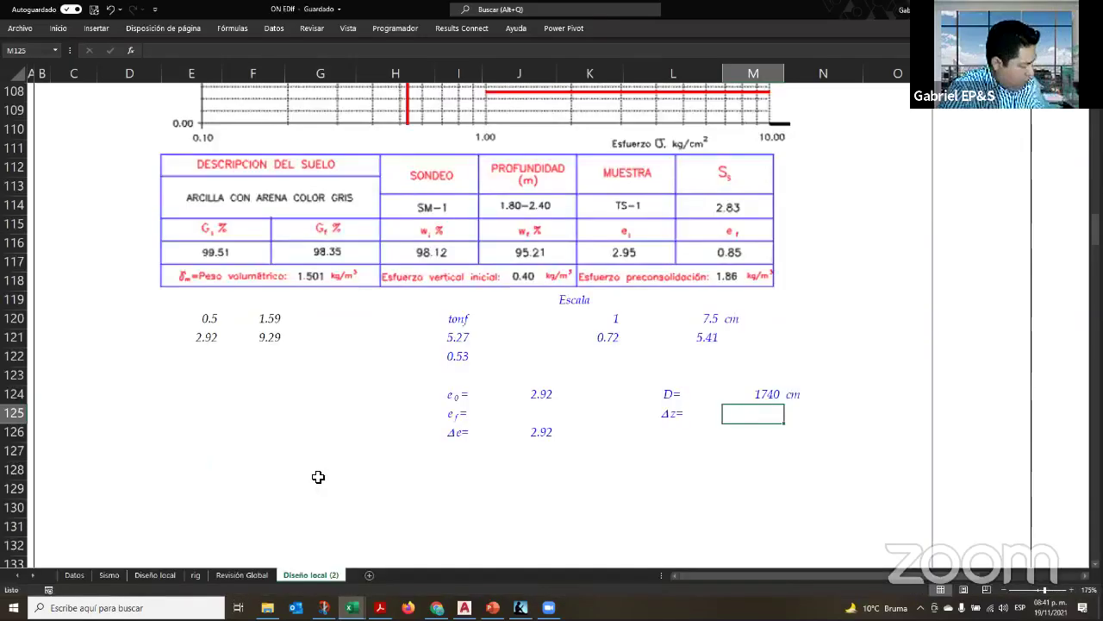
pyautogui.hotkey('ctrl', 'v')
pyautogui.moveTo(451, 458); pyautogui.dragTo(332, 437)
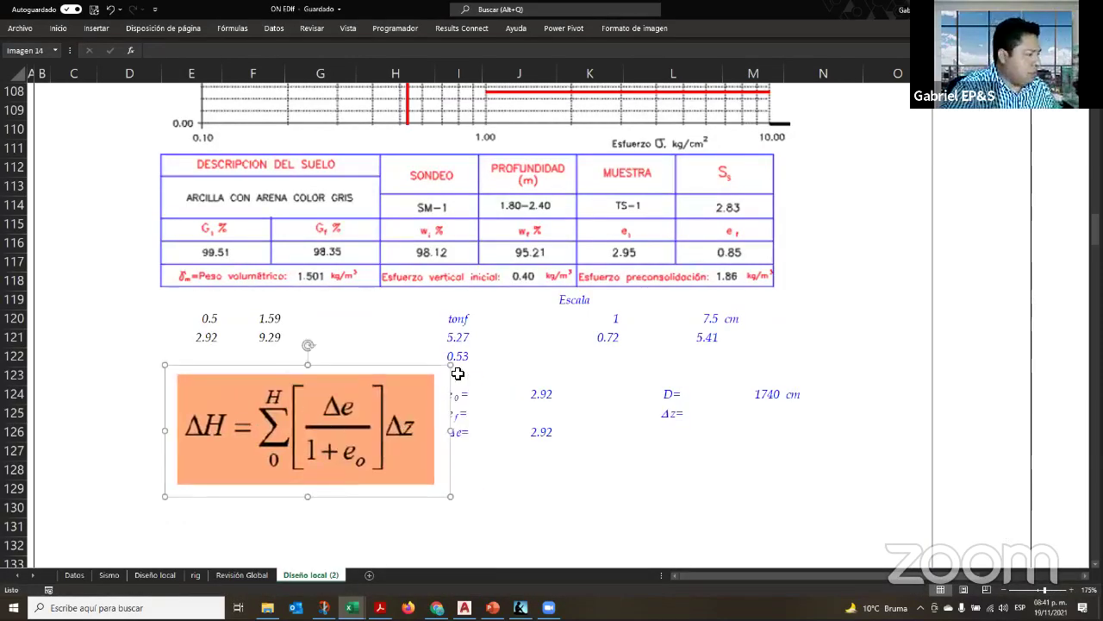
pyautogui.moveTo(431, 382); pyautogui.dragTo(356, 423)
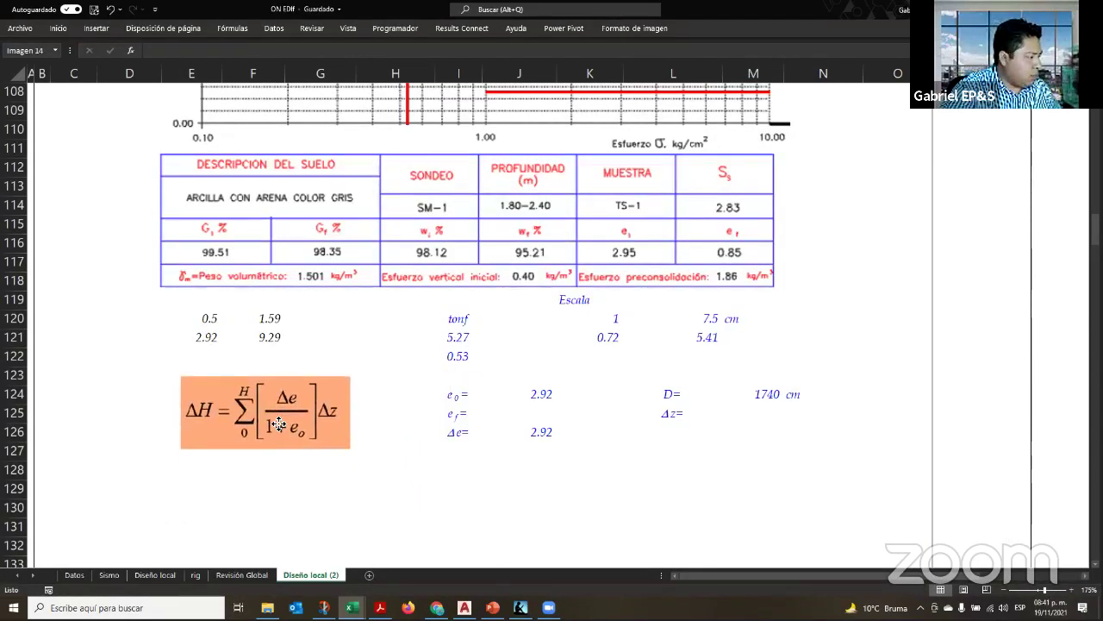
# Change the Δz= label in L125 to ΔH=, keeping the delta symbol
pyautogui.click(764, 394)
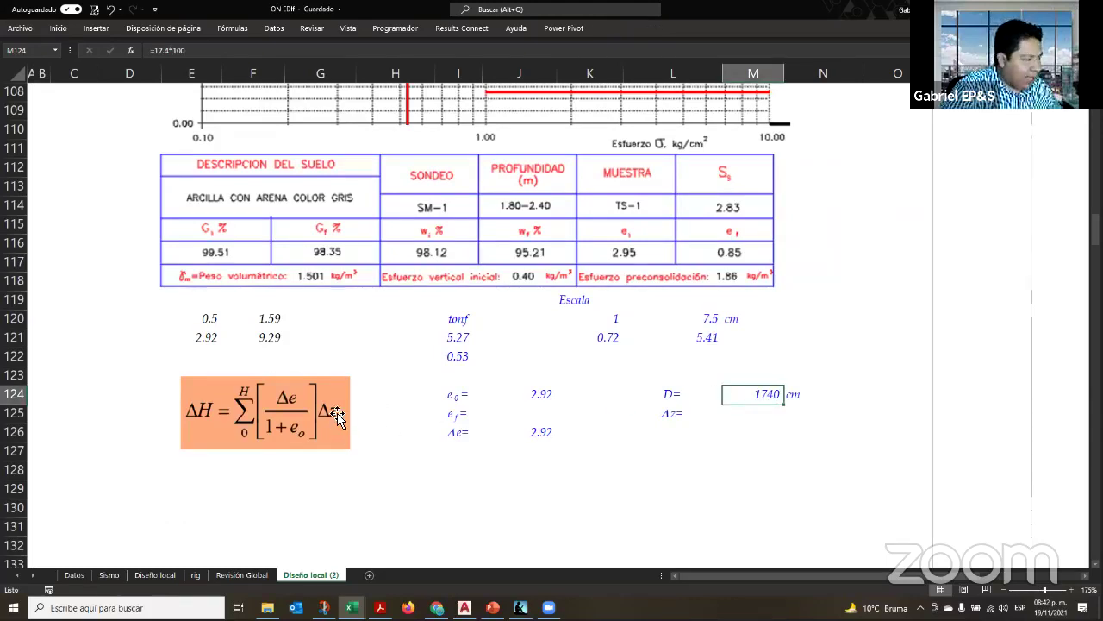
pyautogui.click(671, 394)
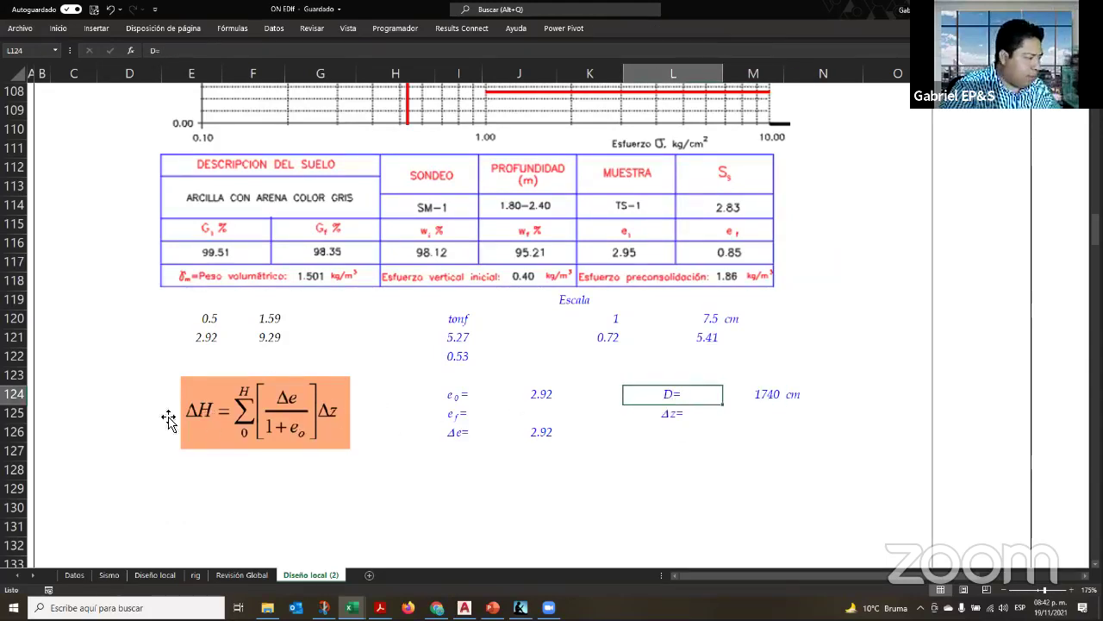
pyautogui.doubleClick(675, 412)
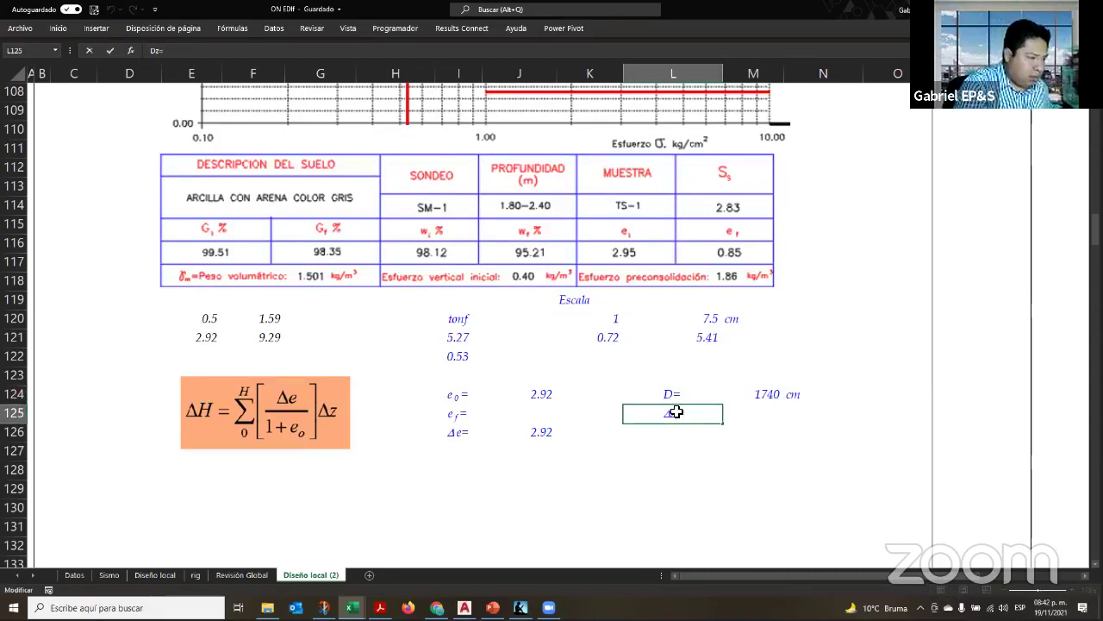
pyautogui.press('BackSpace')
pyautogui.write('H')
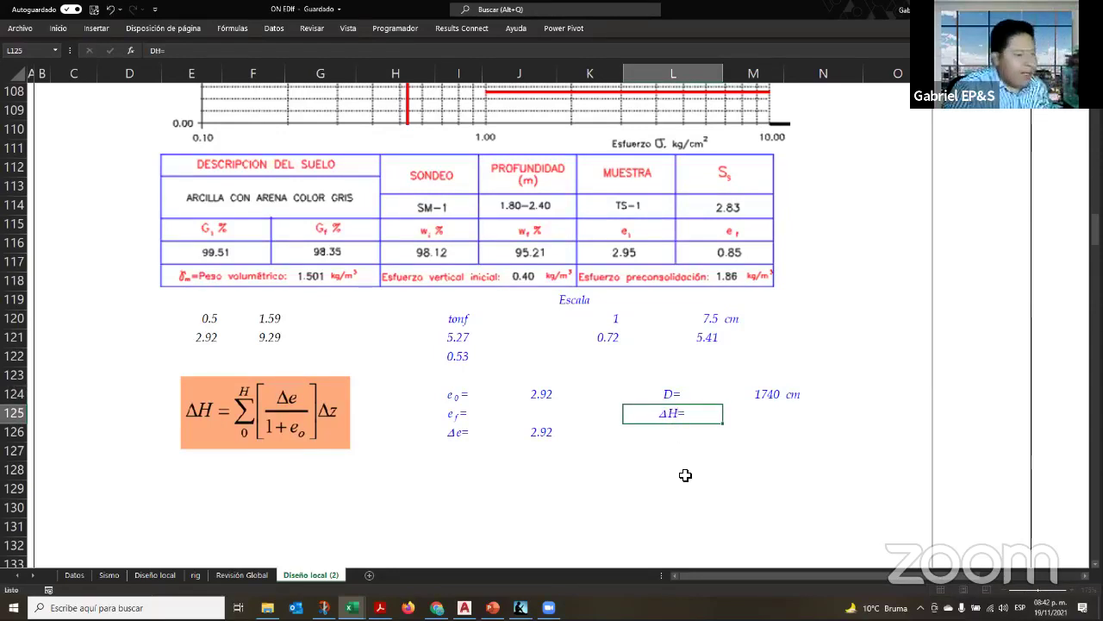
pyautogui.press('Return')
# Replace the D= label in L124 with a copy of the ΔH= label, changing it to Δz=
pyautogui.press('Up')
pyautogui.press('Up')
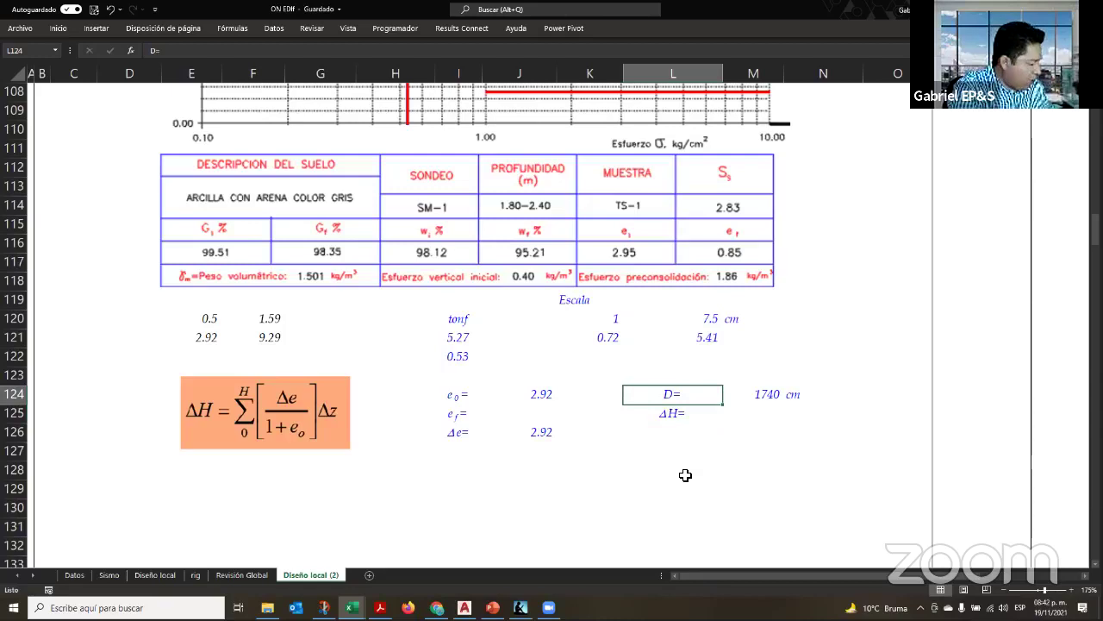
pyautogui.press('F2')
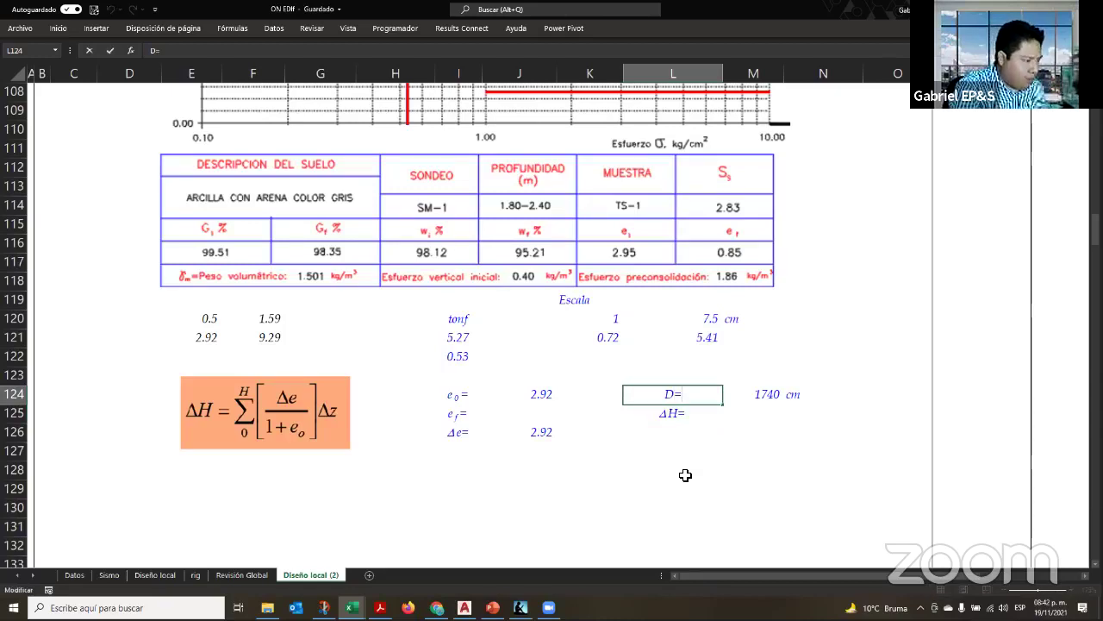
pyautogui.press('Escape')
pyautogui.press('Down')
pyautogui.hotkey('ctrl', 'c')
pyautogui.press('Up')
pyautogui.hotkey('ctrl', 'v')
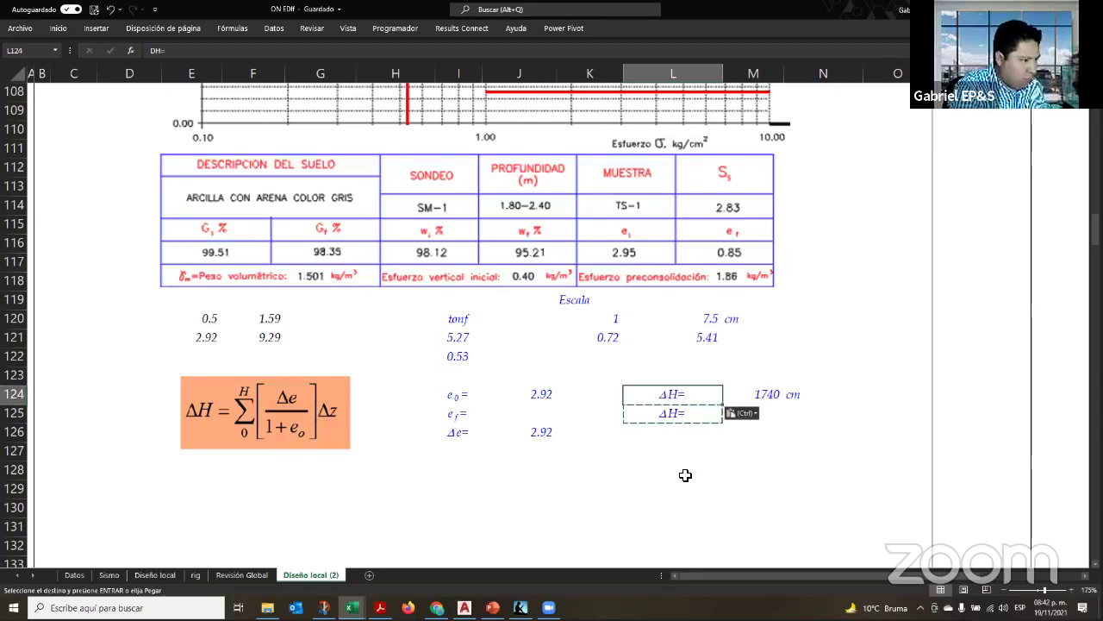
pyautogui.press('F2')
pyautogui.press('Home')
pyautogui.hotkey('shift', 'Right')
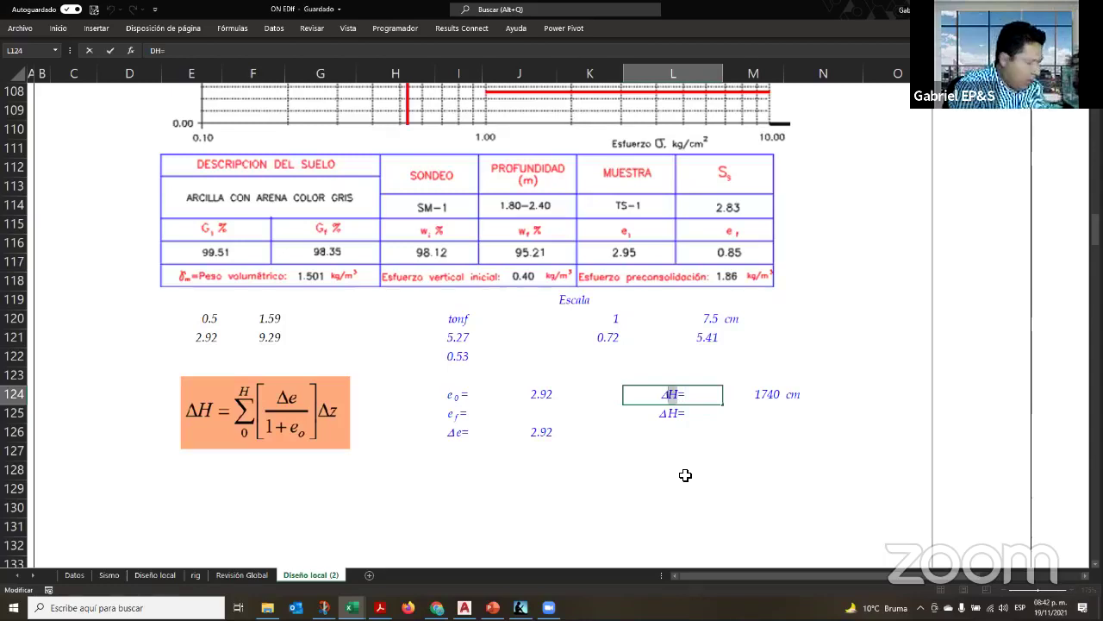
pyautogui.write('z')
pyautogui.press('Return')
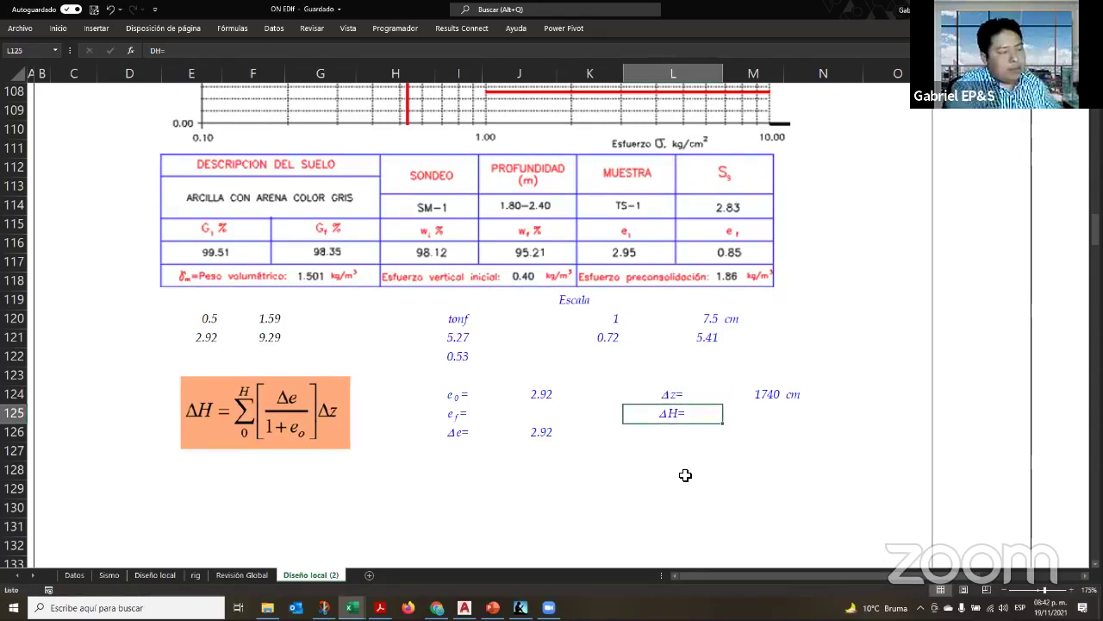
# Enter the settlement formula +(J126/(1+J124))*M124 in M125, beside the ΔH= label
pyautogui.press('Up')
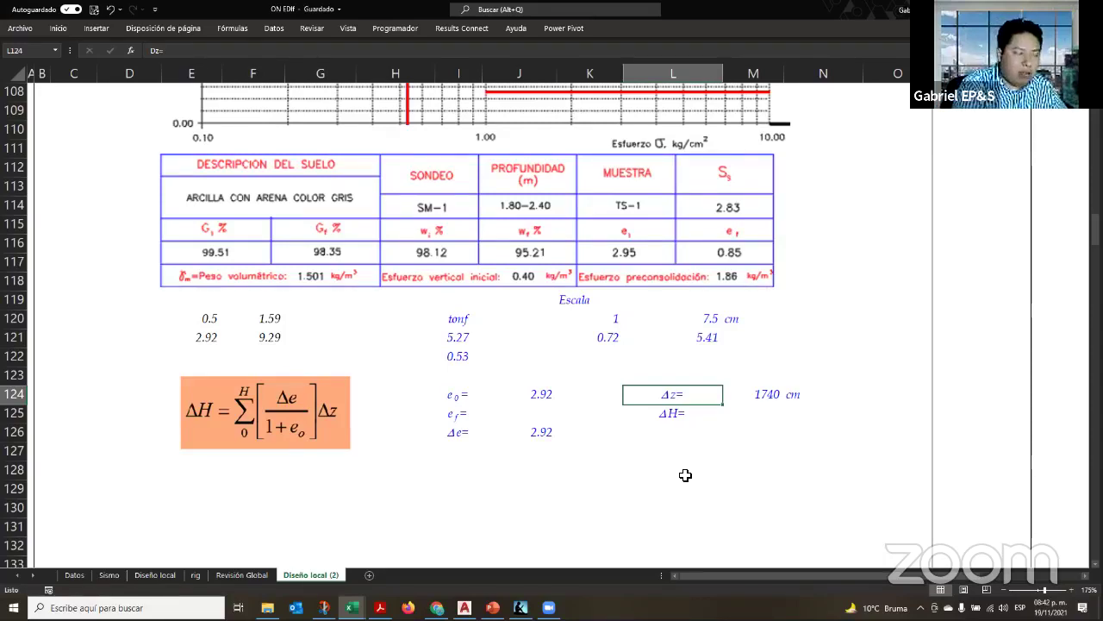
pyautogui.press('Down')
pyautogui.press('Right')
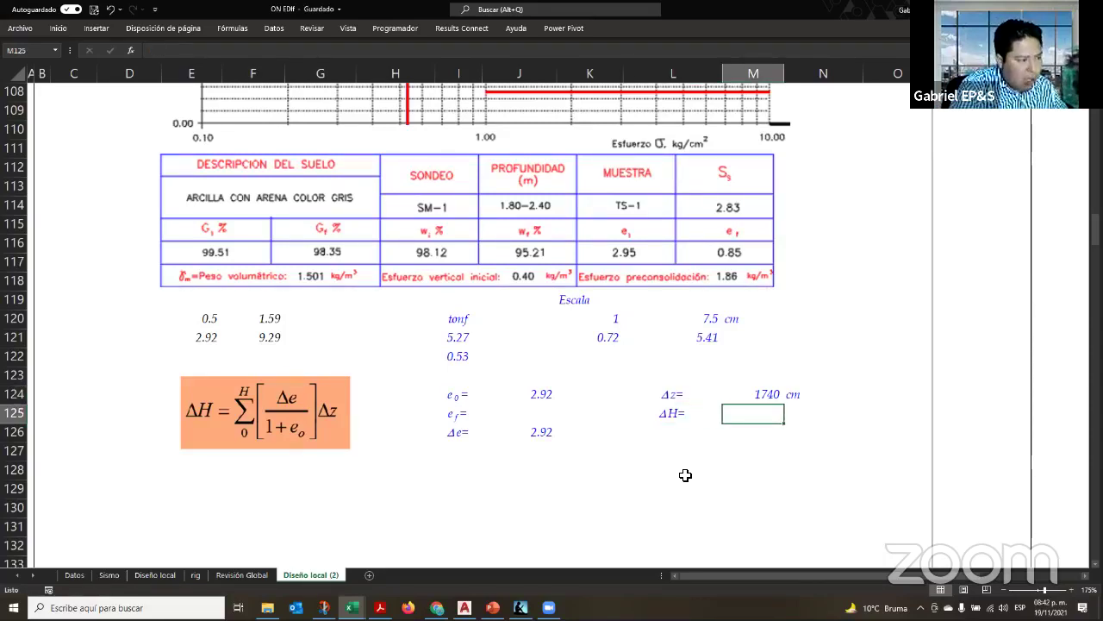
pyautogui.write('+(')
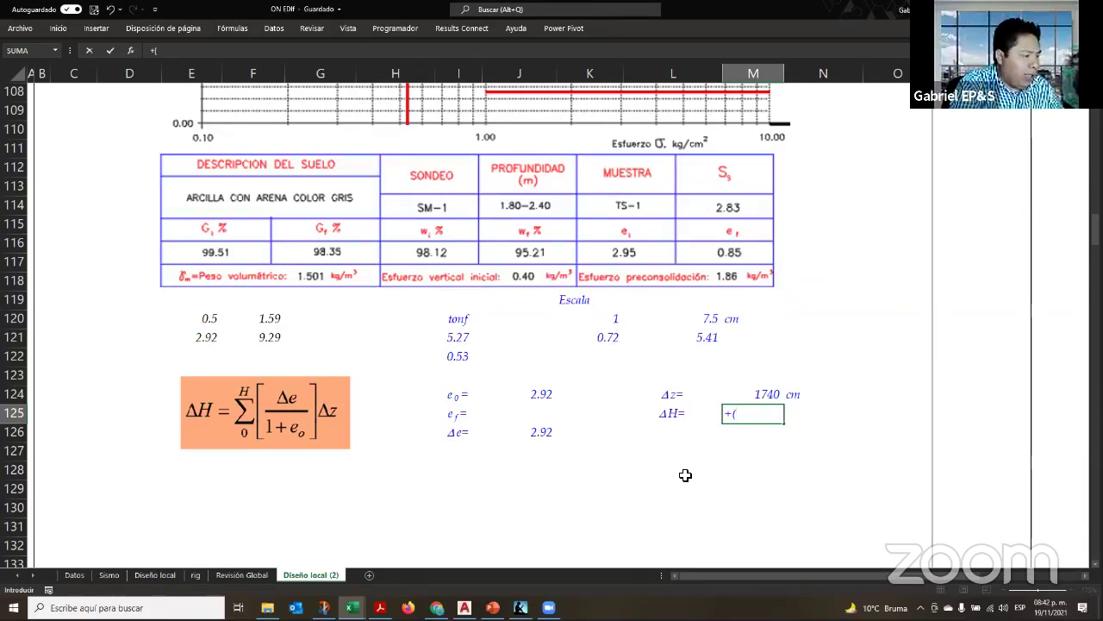
pyautogui.press('Left')
pyautogui.press('Left')
pyautogui.press('Left')
pyautogui.press('Down')
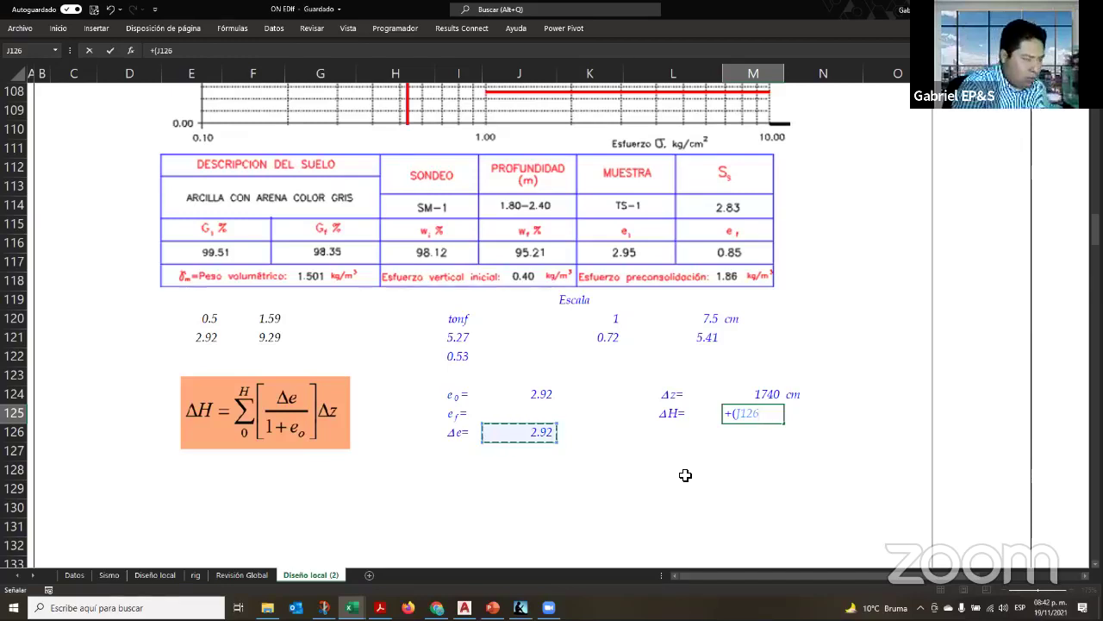
pyautogui.write('/')
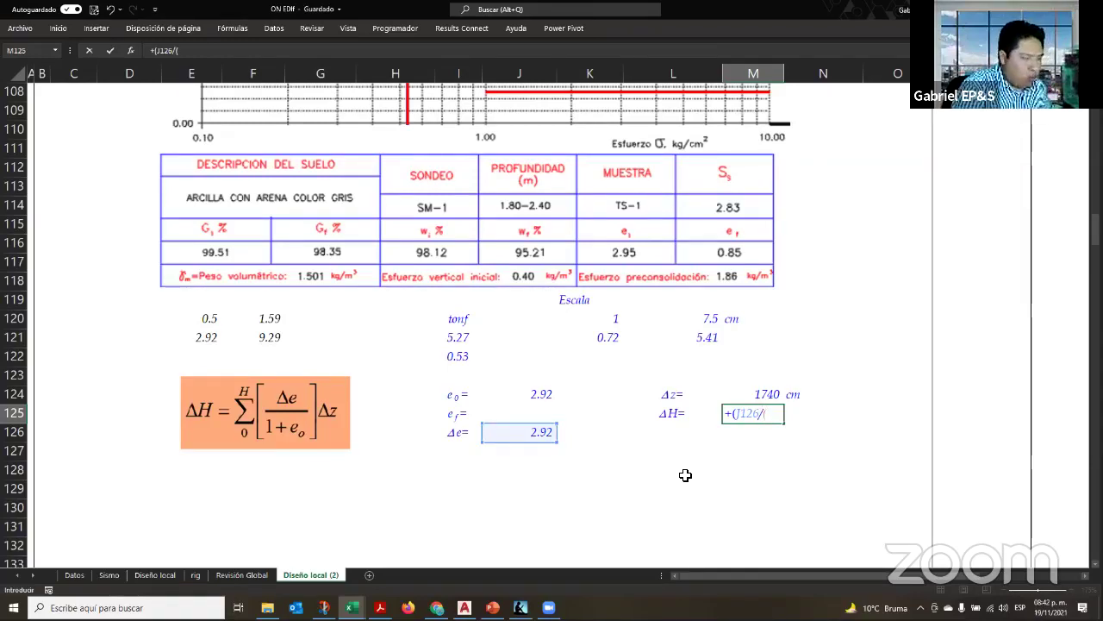
pyautogui.write('(1+')
pyautogui.press('Left')
pyautogui.press('Left')
pyautogui.press('Left')
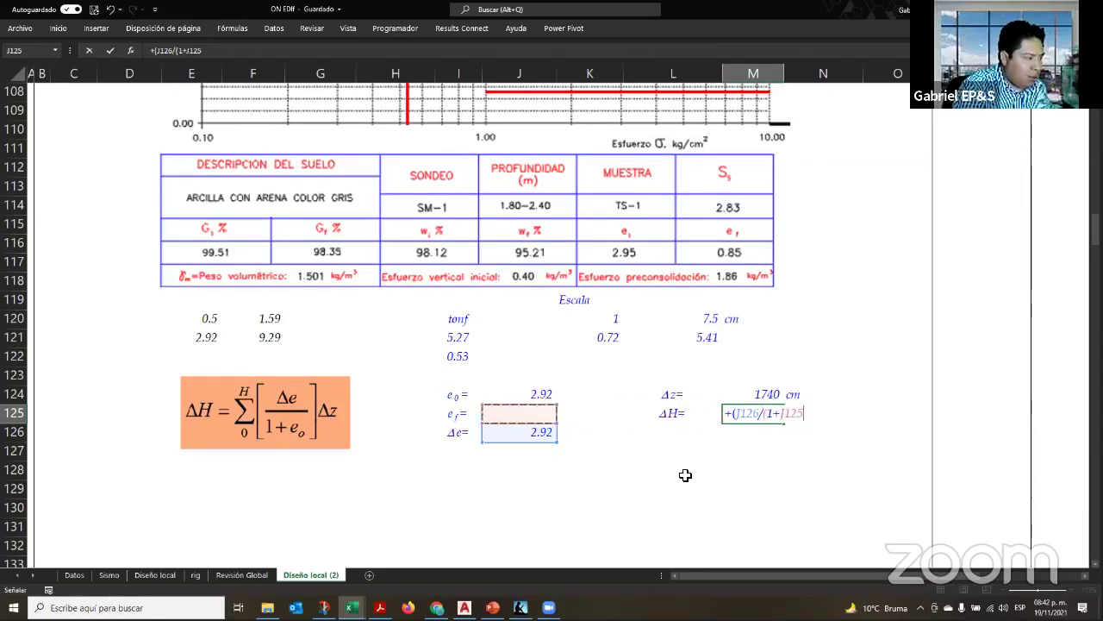
pyautogui.press('Up')
pyautogui.write(')')
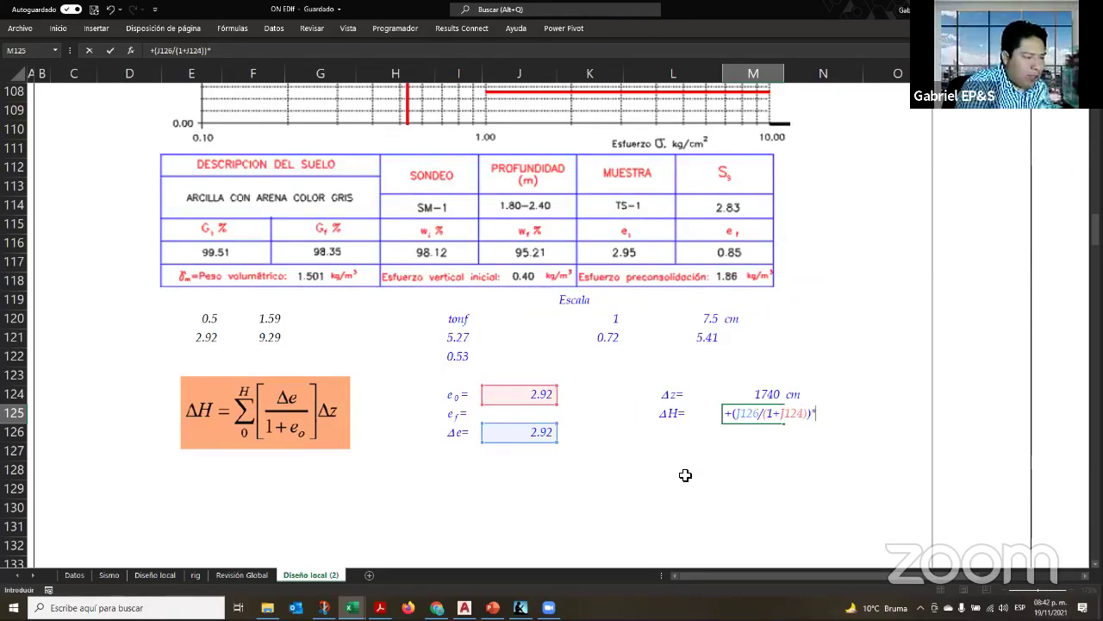
pyautogui.write(')*')
pyautogui.press('Up')
pyautogui.press('Left')
pyautogui.press('Right')
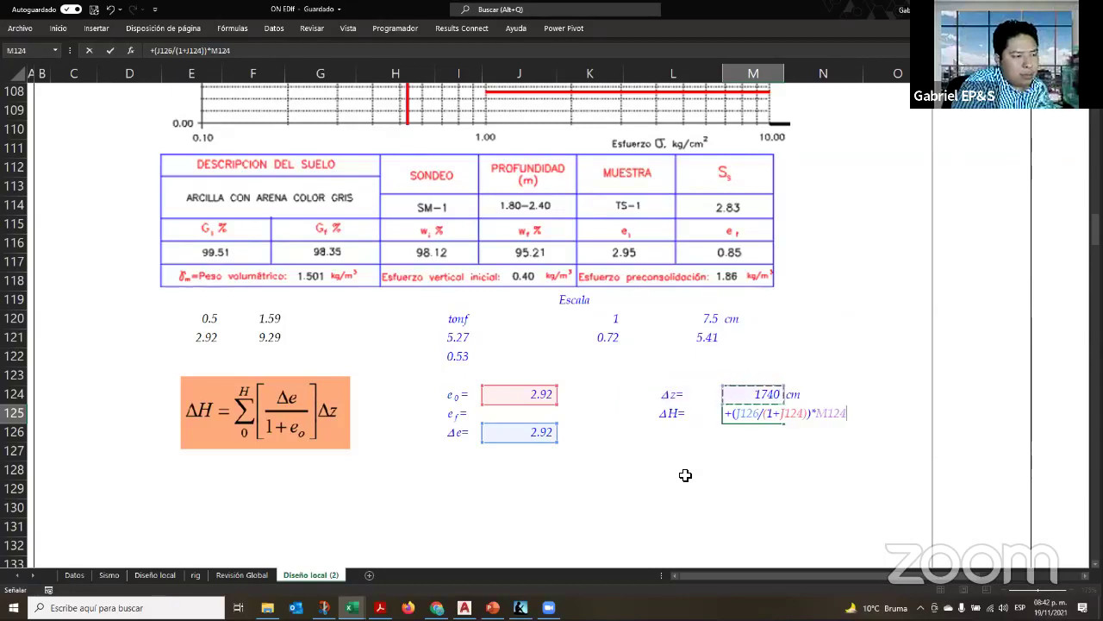
pyautogui.press('Return')
pyautogui.press('Up')
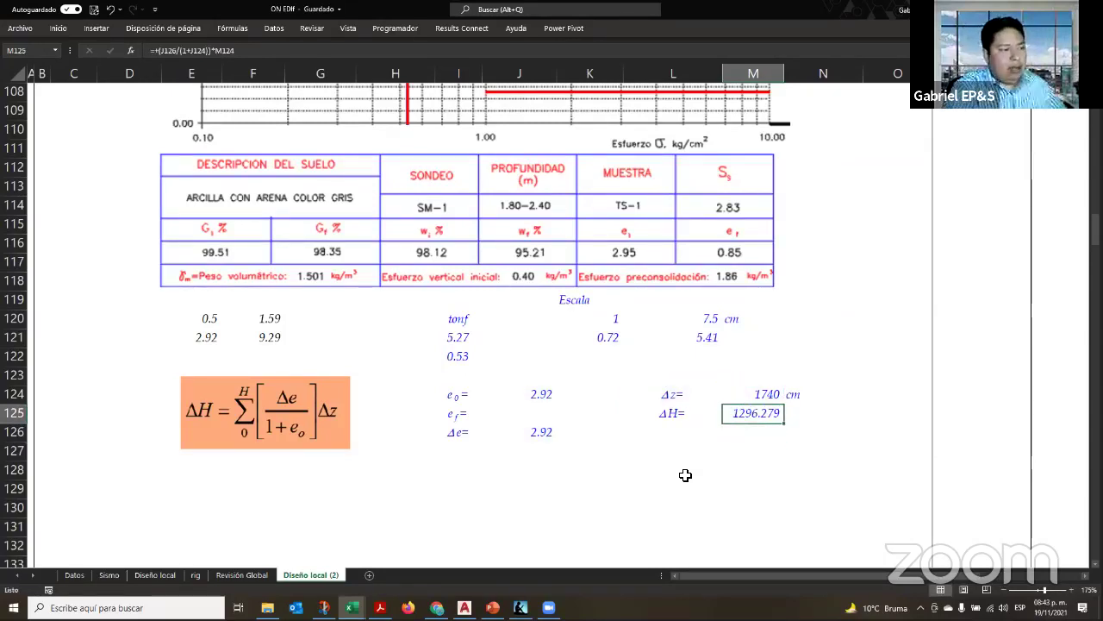
# Re-enter the settlement formula in M125 as +((J126)/(1+J124))*M124, enclosing the whole quotient in parentheses
pyautogui.press('Left')
pyautogui.press('Left')
pyautogui.press('Left')
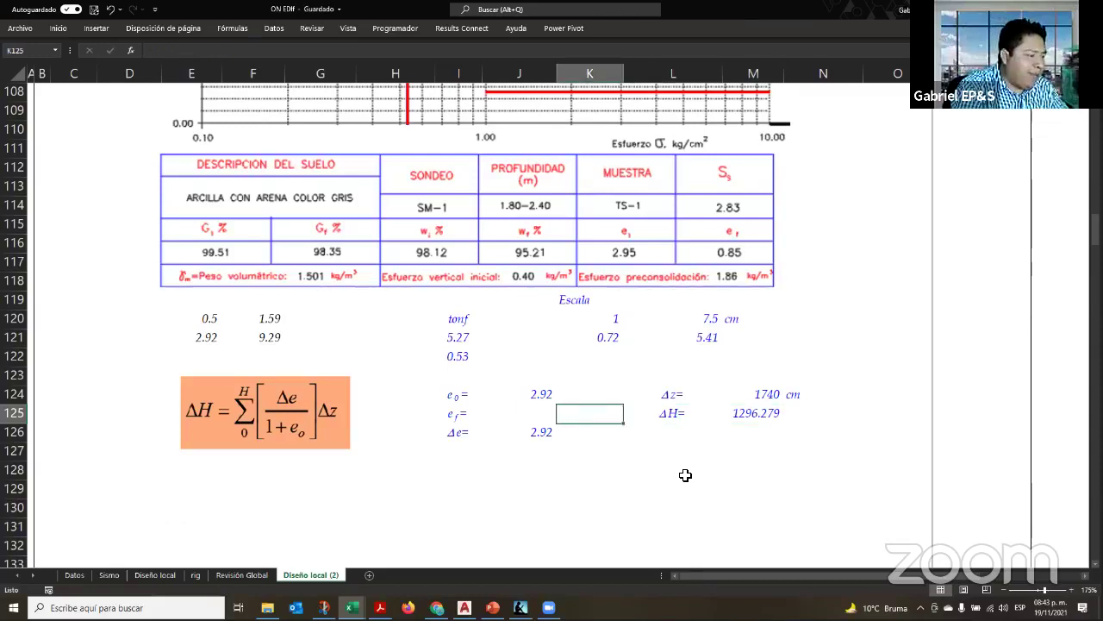
pyautogui.press('Right')
pyautogui.press('Right')
pyautogui.press('Right')
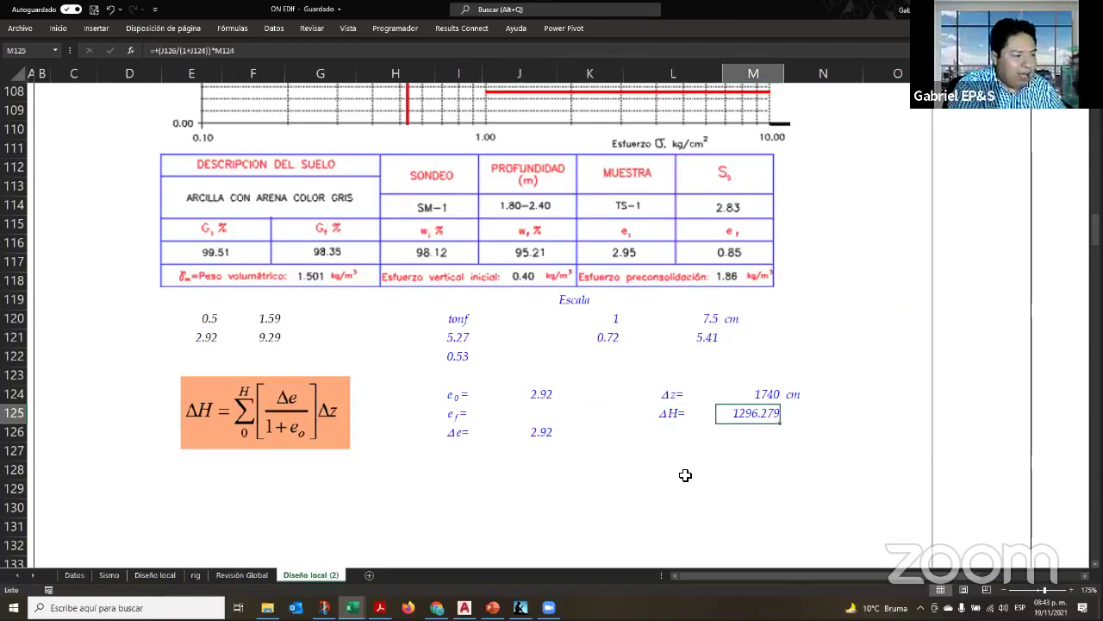
pyautogui.write('+(')
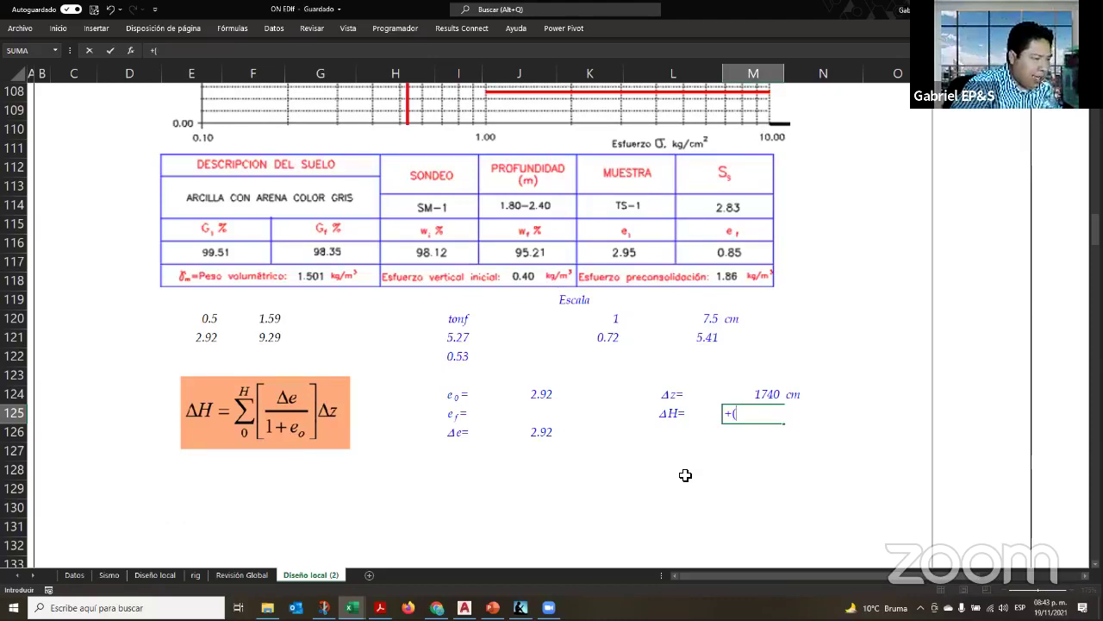
pyautogui.click(550, 437)
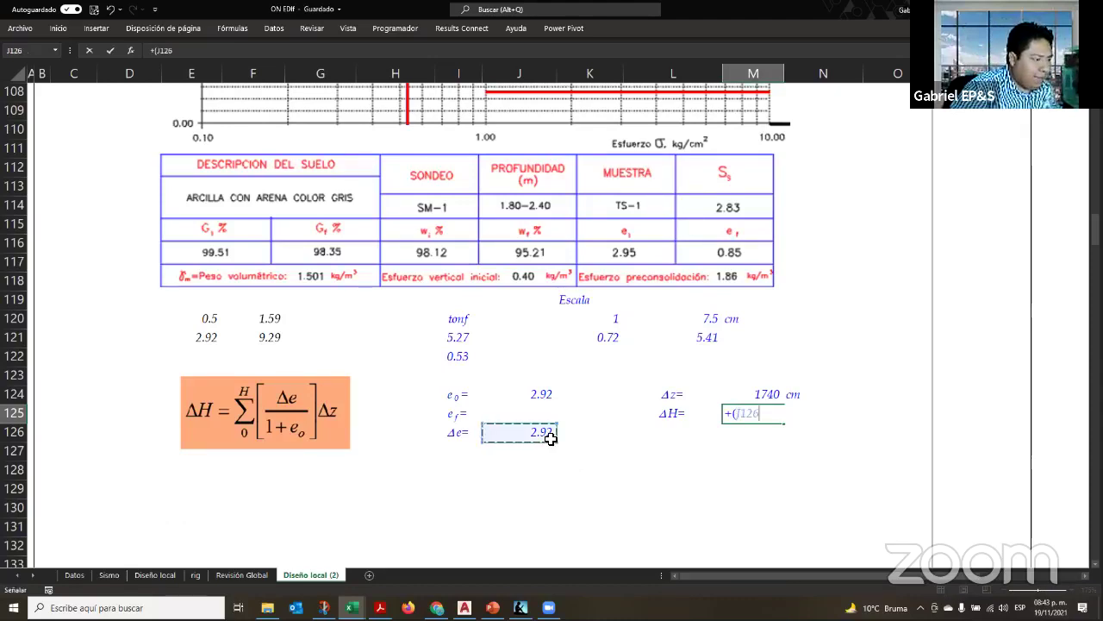
pyautogui.write(')/(')
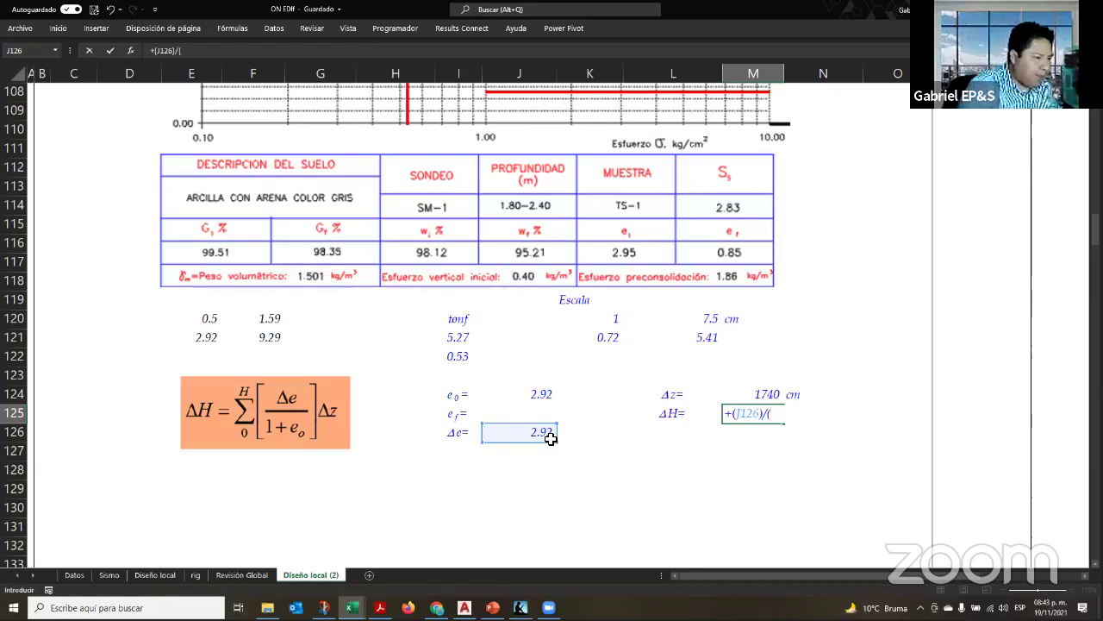
pyautogui.write('1+')
pyautogui.click(515, 394)
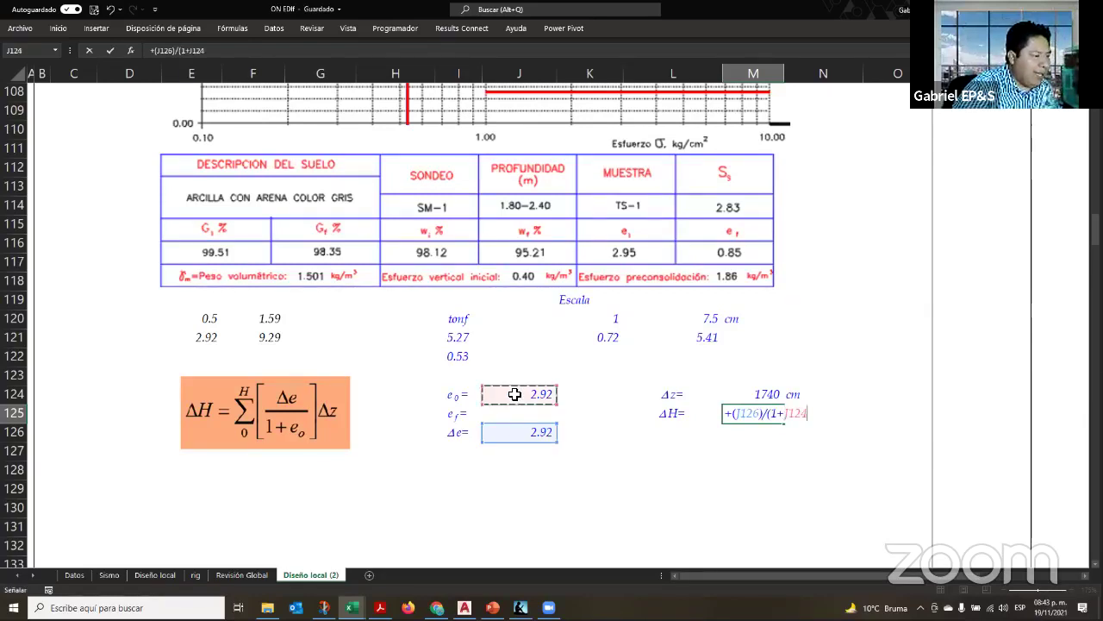
pyautogui.write(')')
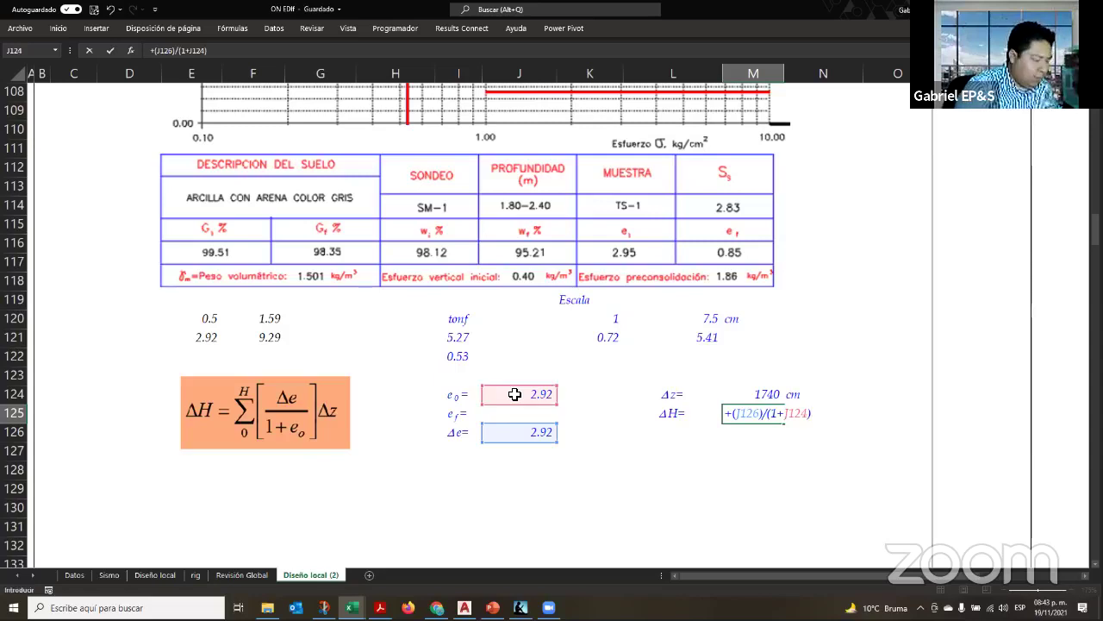
pyautogui.click(159, 52)
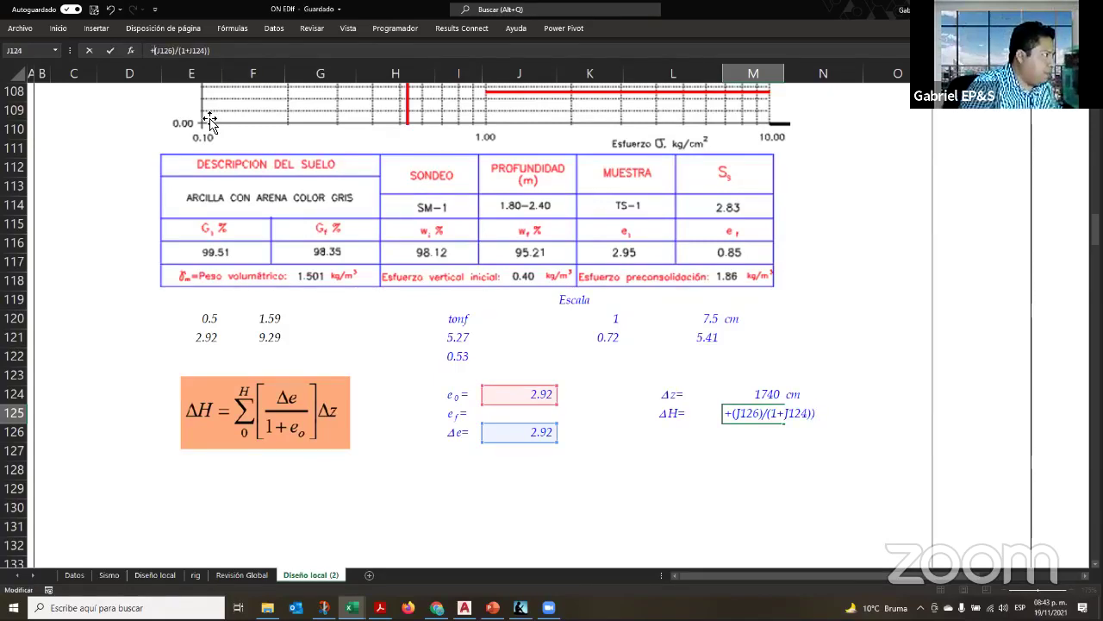
pyautogui.write('(')
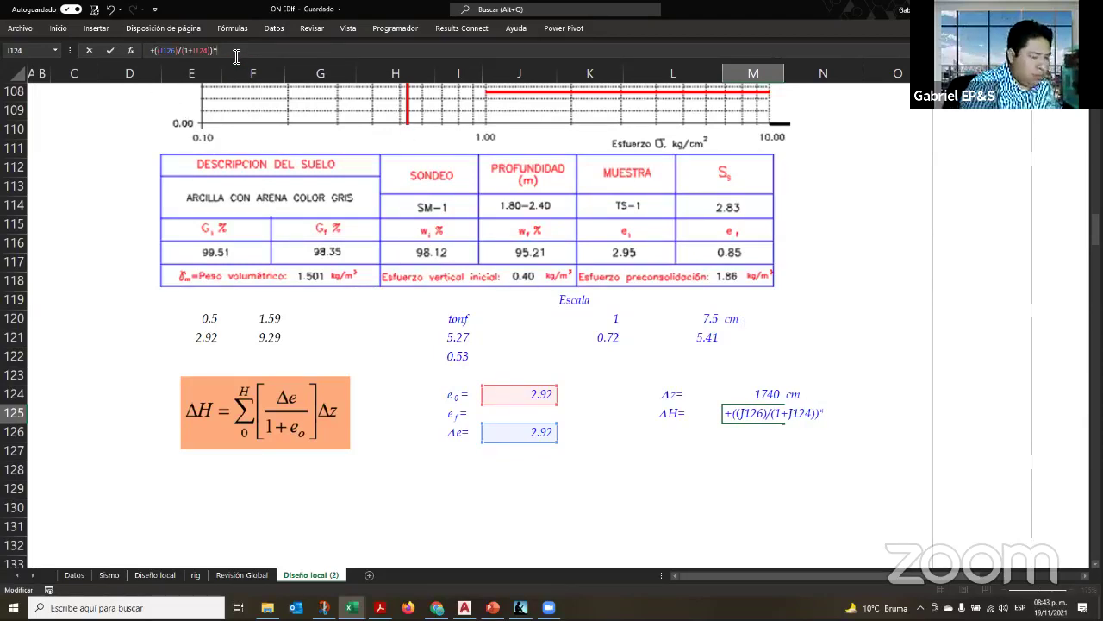
pyautogui.click(742, 399)
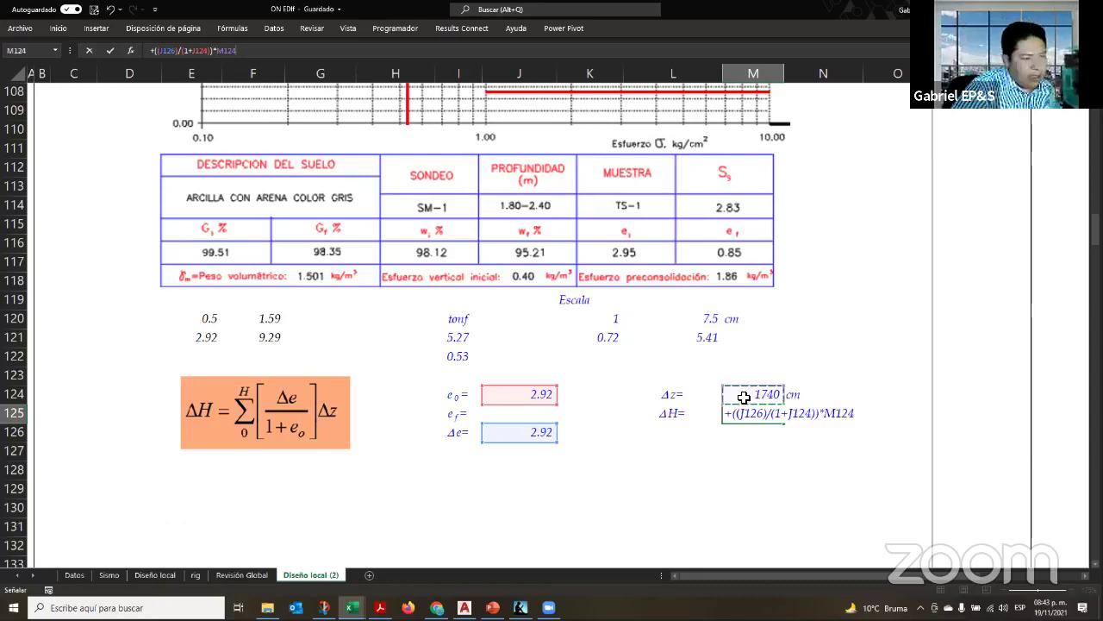
pyautogui.press('Return')
pyautogui.press('Up')
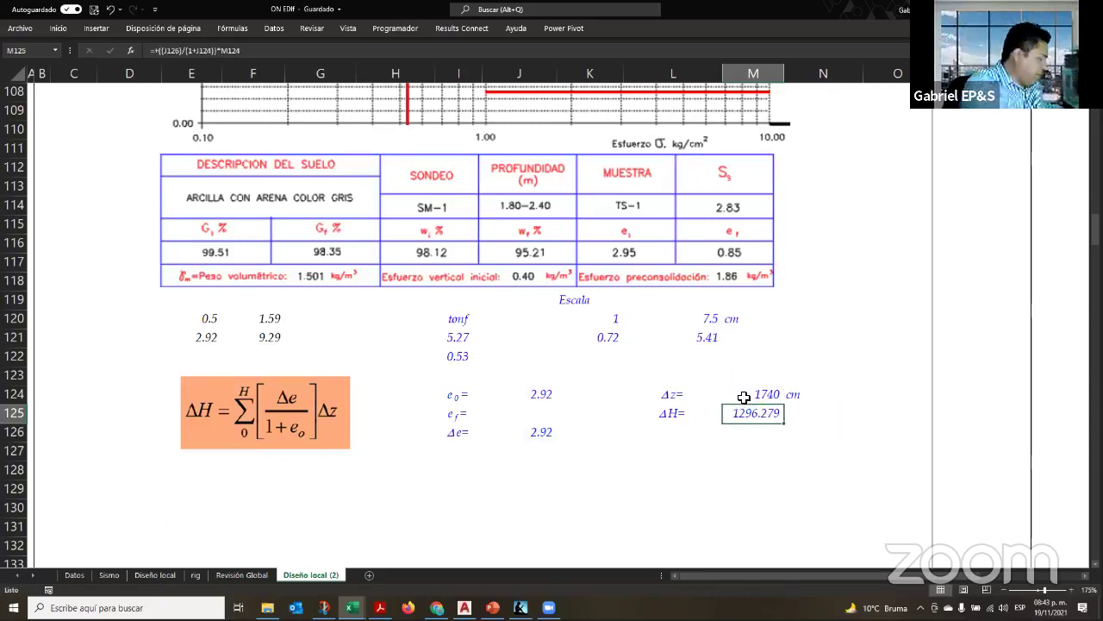
# Format the ΔH value in M125 with a thousands separator and two decimals, and copy the cm unit from N124 to N125
pyautogui.hotkey('ctrl', 'shift', '1')
pyautogui.press('Right')
pyautogui.press('Up')
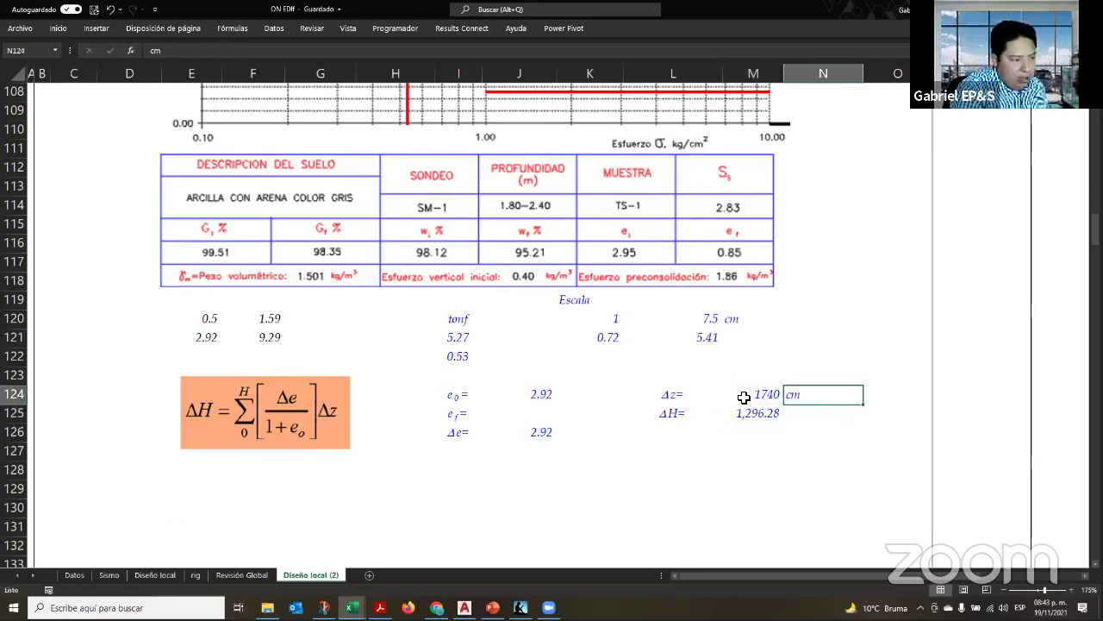
pyautogui.hotkey('ctrl', 'c')
pyautogui.press('Down')
pyautogui.hotkey('ctrl', 'v')
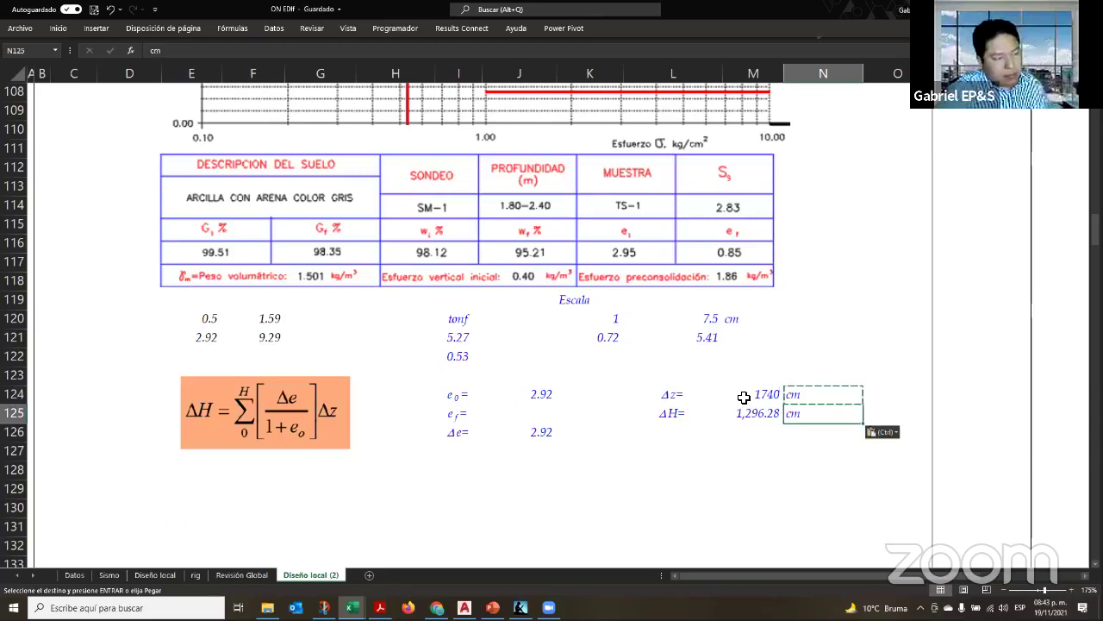
pyautogui.press('Escape')
# Review the consolidation settlement slide in the Adobe Acrobat Reader PDF and return to the Excel workbook
pyautogui.click(522, 414)
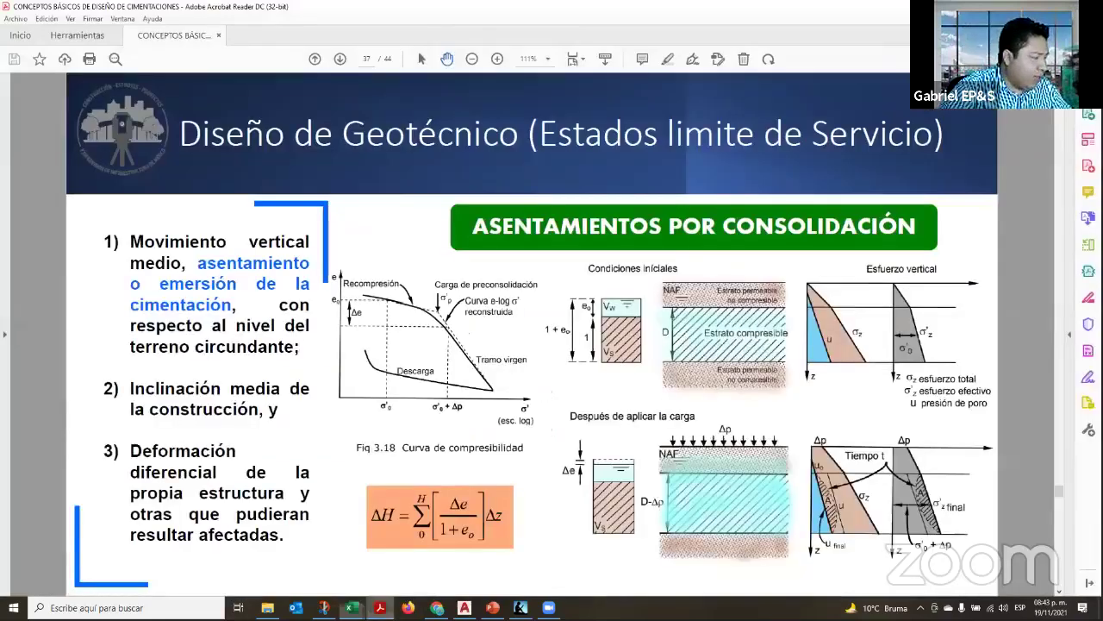
pyautogui.click(380, 606)
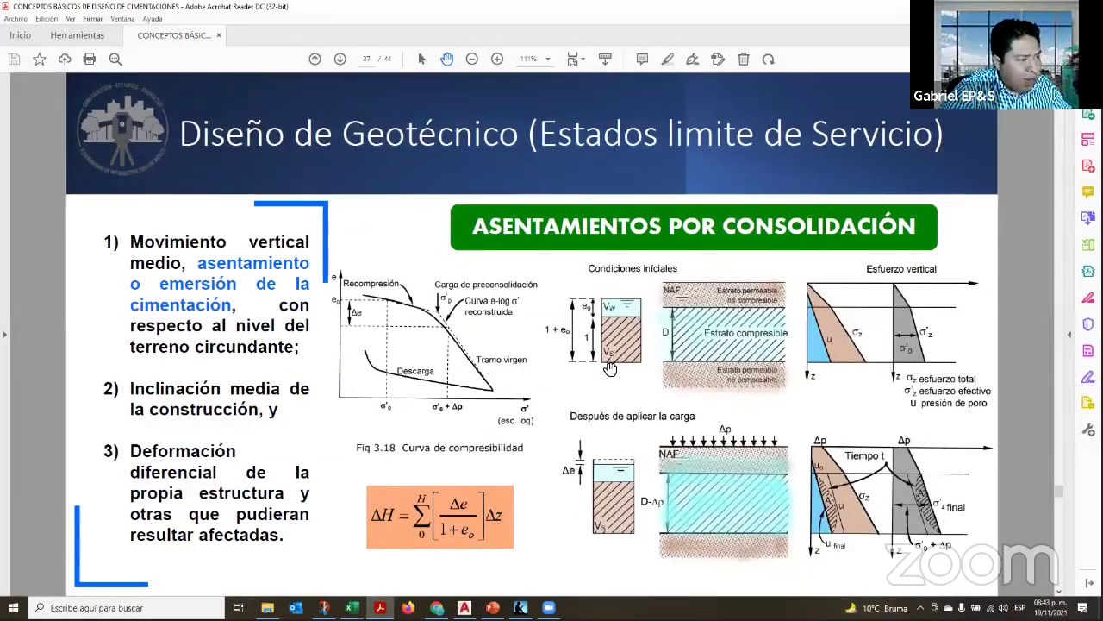
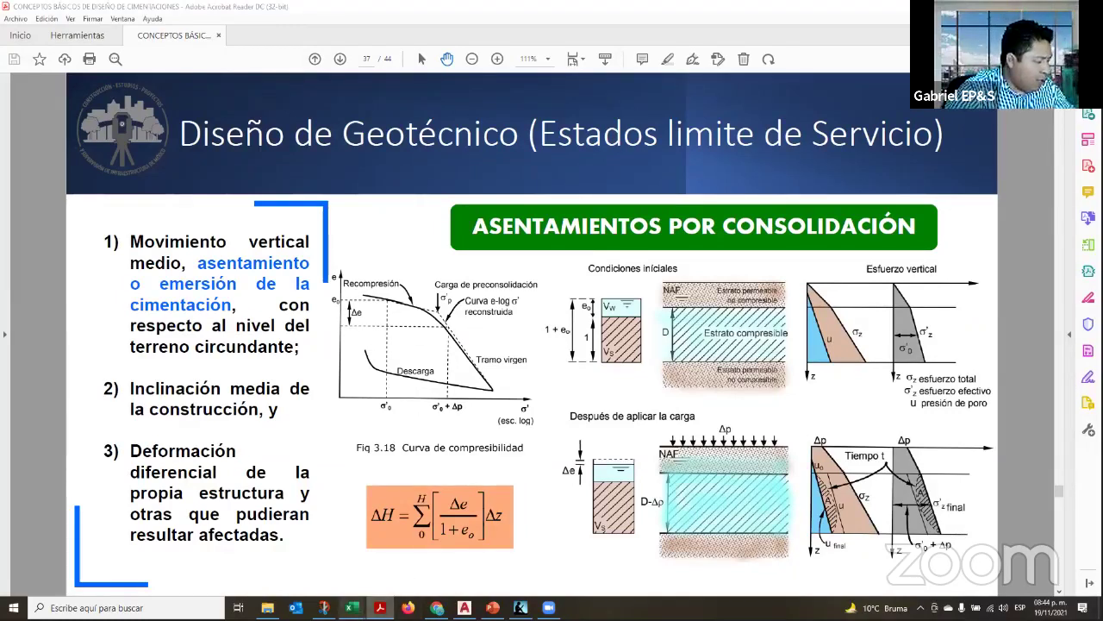
pyautogui.moveTo(324, 597)
pyautogui.click(290, 558)
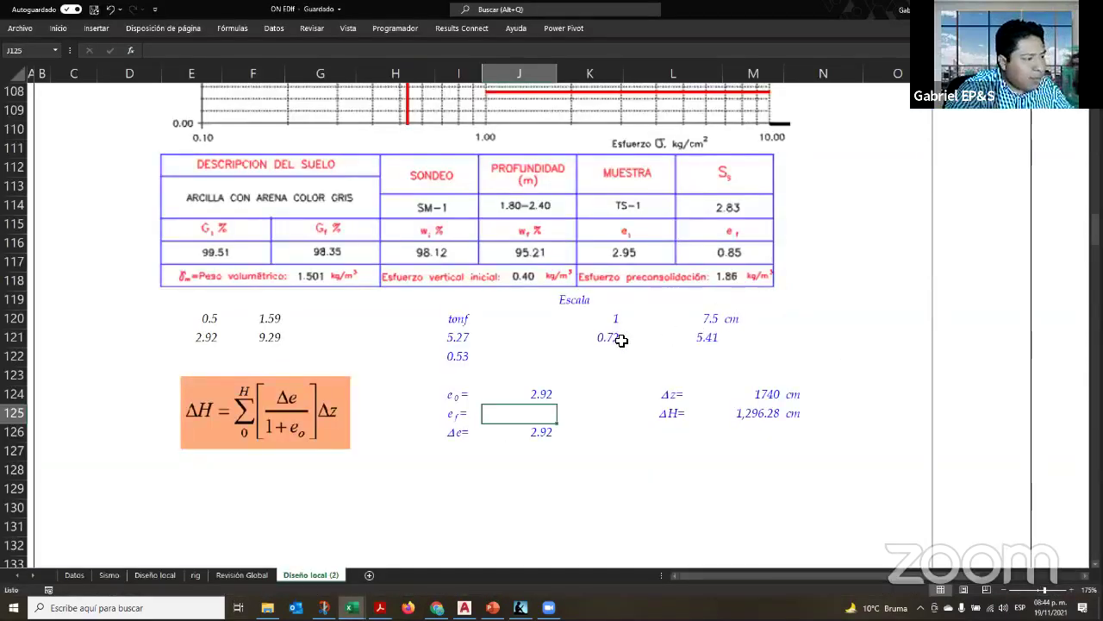
# Link J121, beside the 5.27 stress, to the stress increment in O82 with +O82, and check the K121 logarithm formula
pyautogui.click(532, 335)
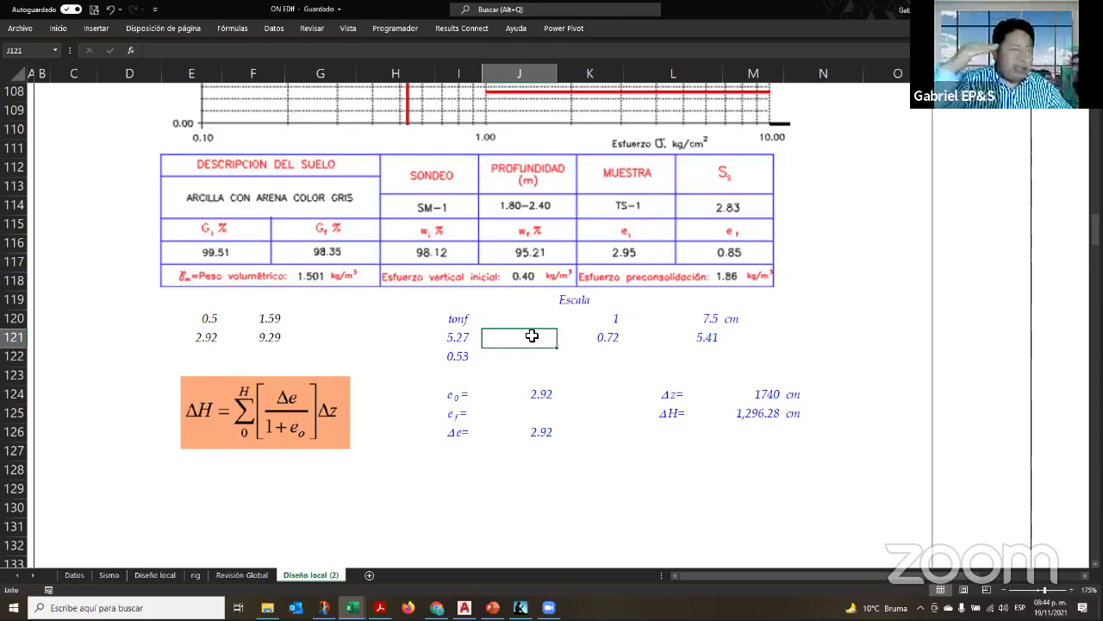
pyautogui.write('+')
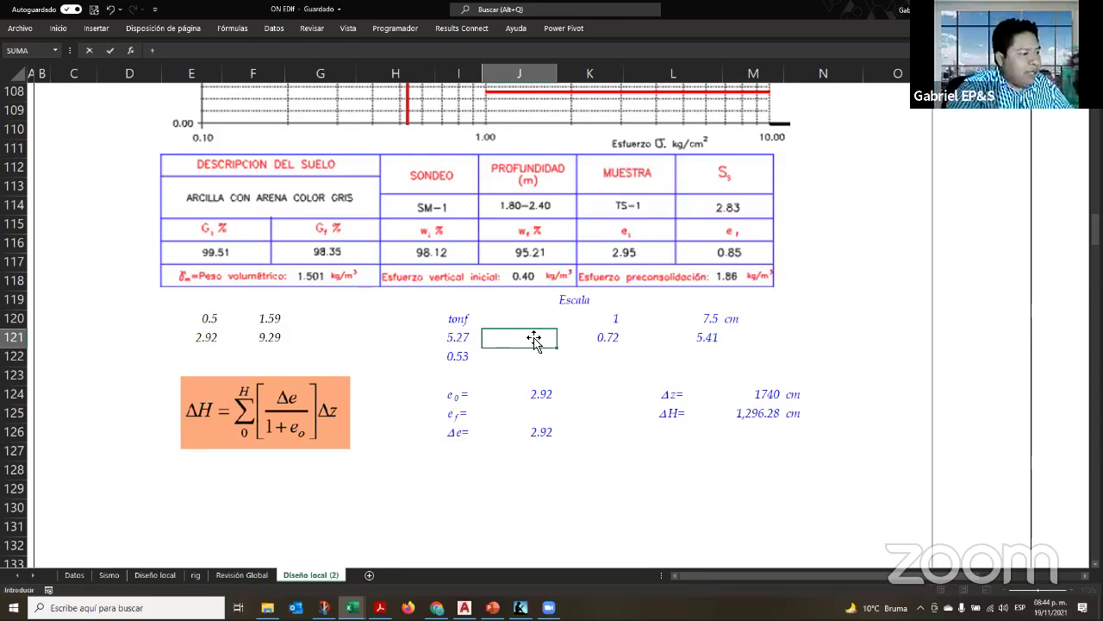
pyautogui.scroll(15, 535, 337)
pyautogui.scroll(-3, 905, 380)
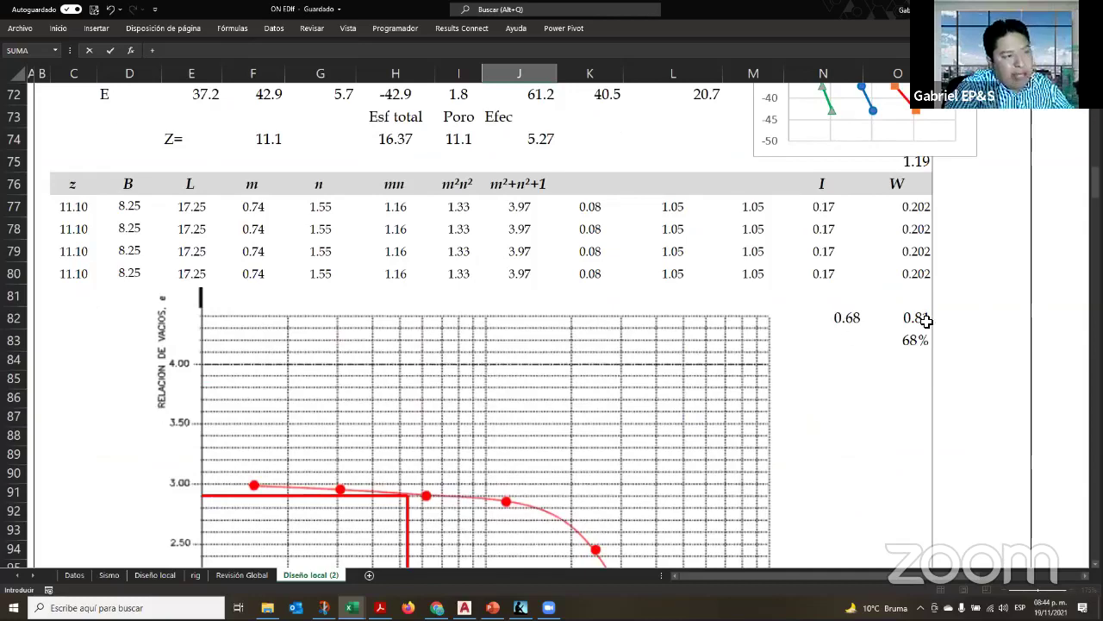
pyautogui.click(925, 321)
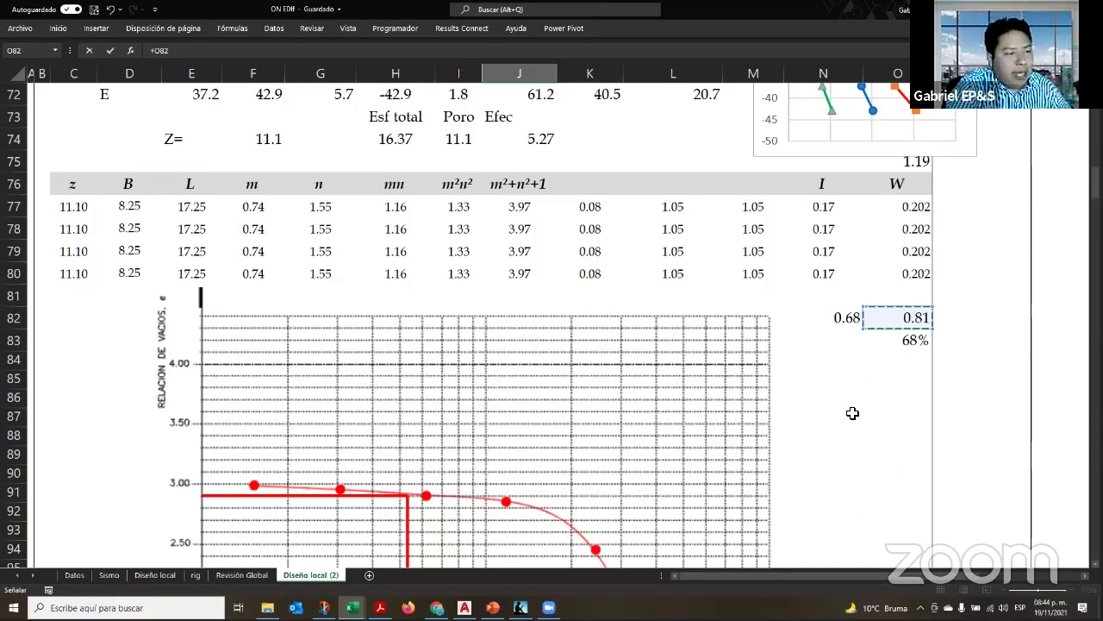
pyautogui.press('Return')
pyautogui.scroll(-2, 775, 431)
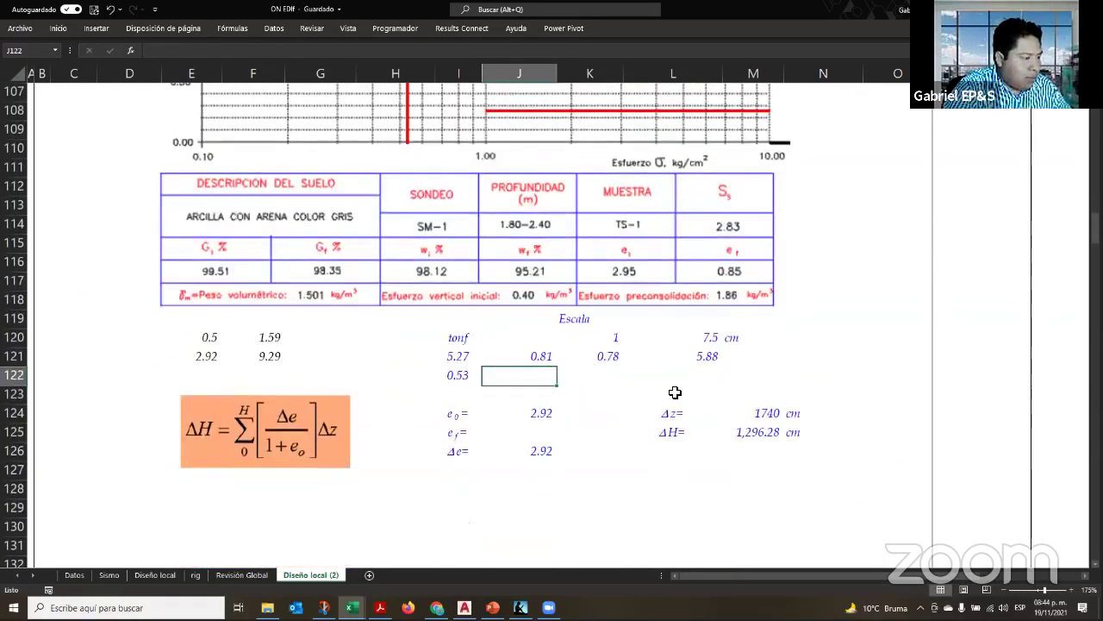
pyautogui.click(619, 360)
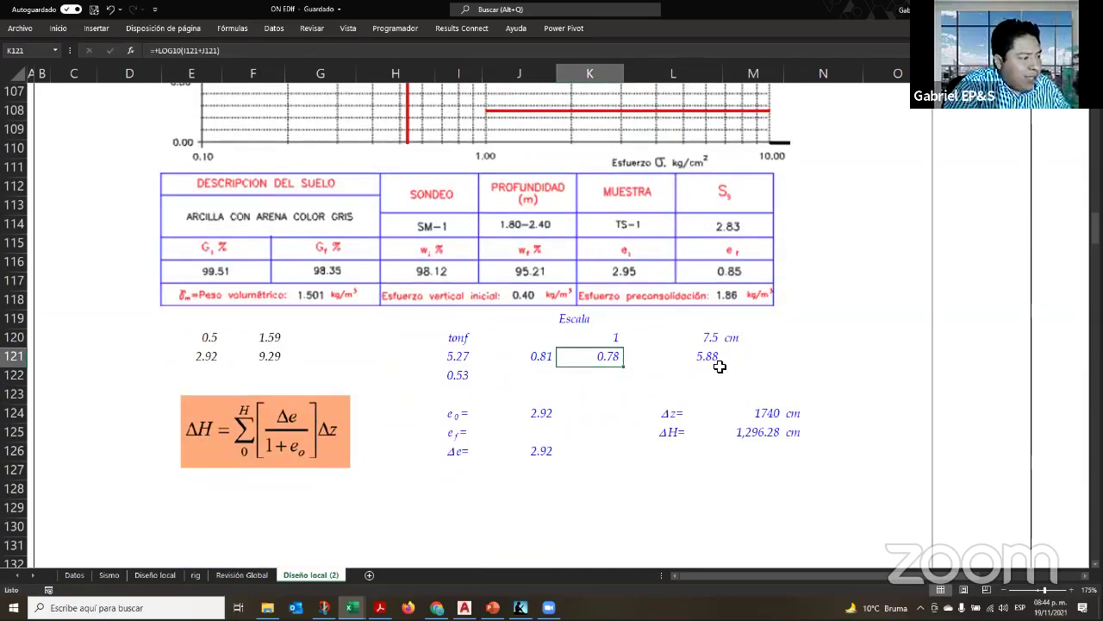
# Duplicate the red vertical stress line on the compressibility chart and colour the copy's outline light blue
pyautogui.scroll(3, 388, 293)
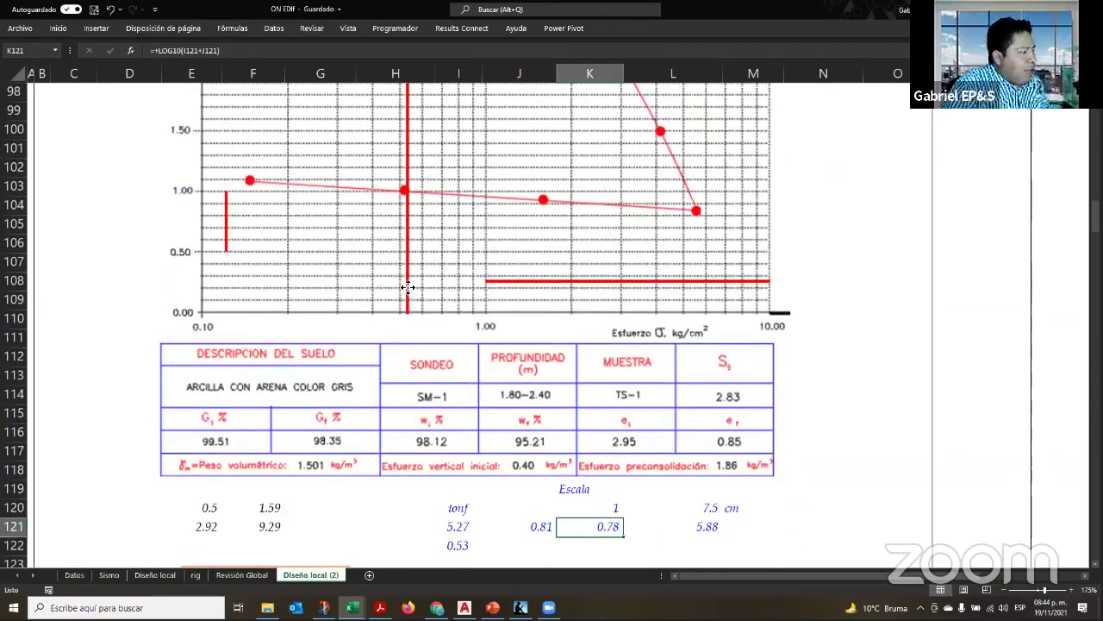
pyautogui.click(408, 287)
pyautogui.hotkey('ctrl', 'd')
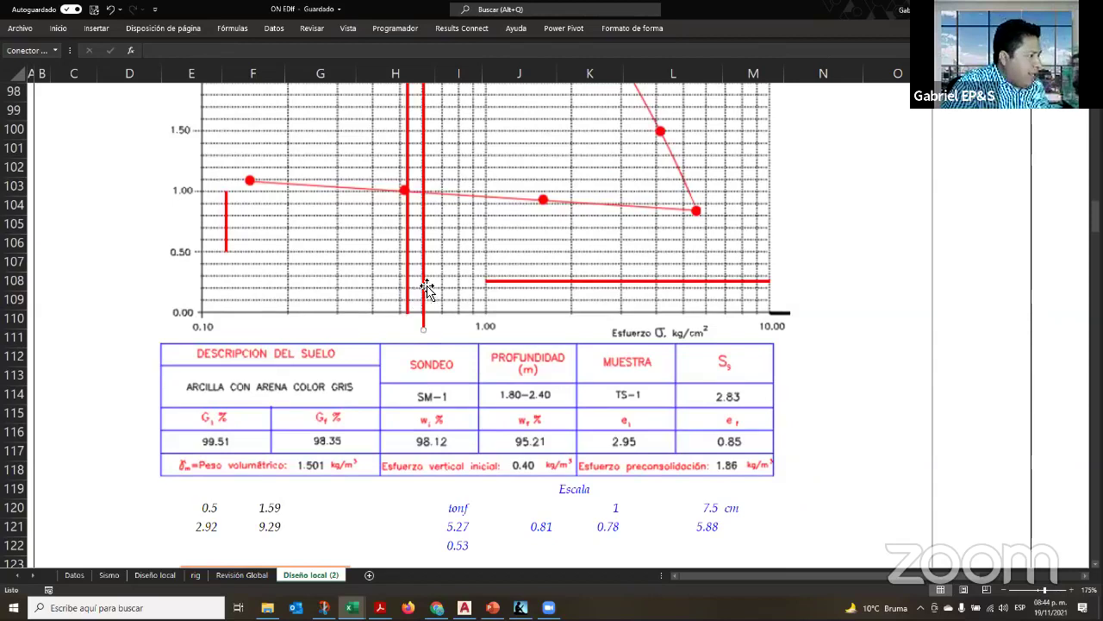
pyautogui.click(648, 28)
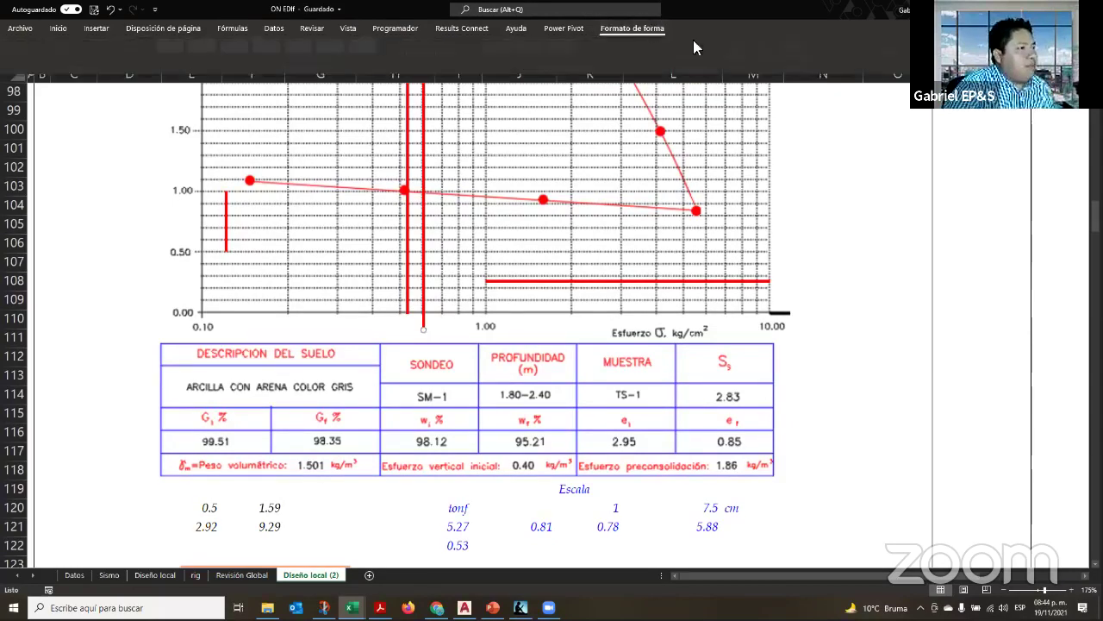
pyautogui.click(444, 59)
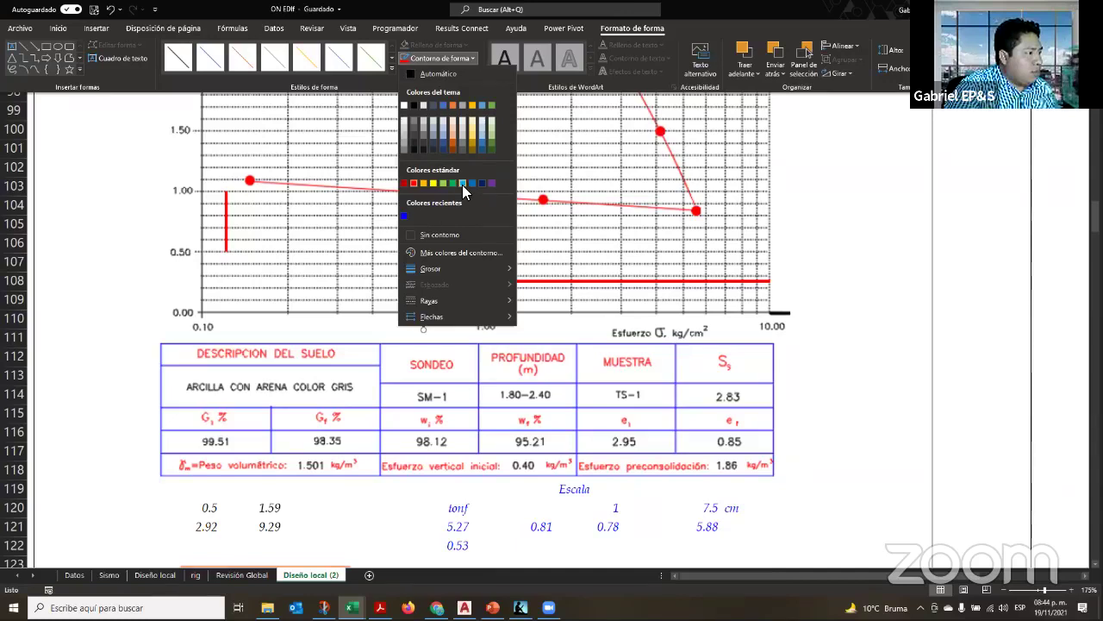
pyautogui.click(463, 184)
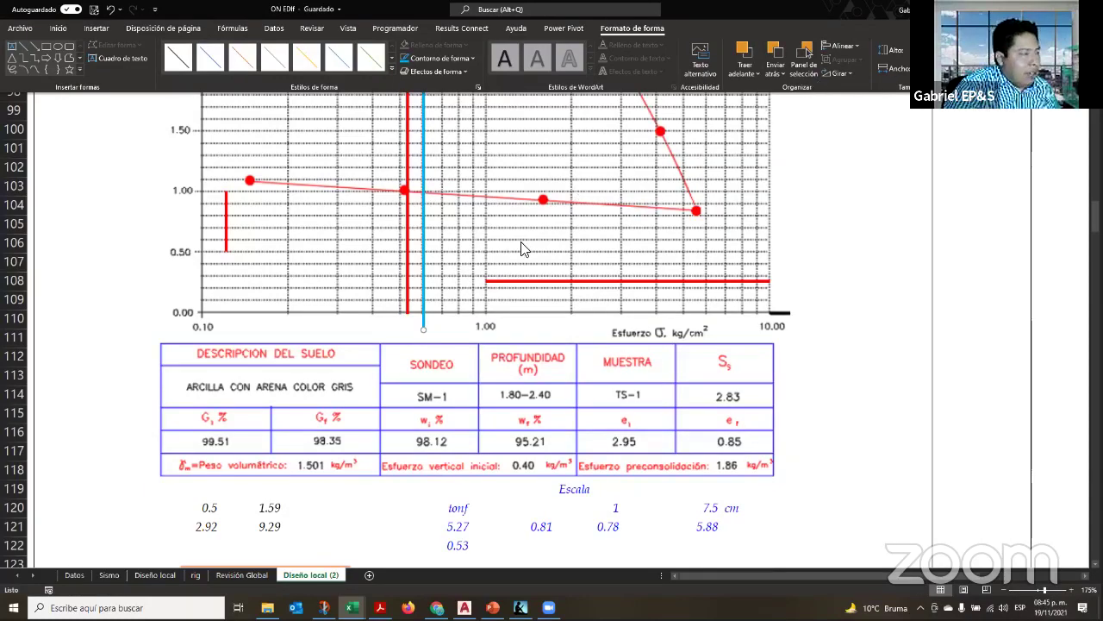
# Duplicate the red horizontal void ratio line near 2.9 on the chart and colour the copy's outline light blue
pyautogui.click(406, 267)
pyautogui.scroll(3, 368, 285)
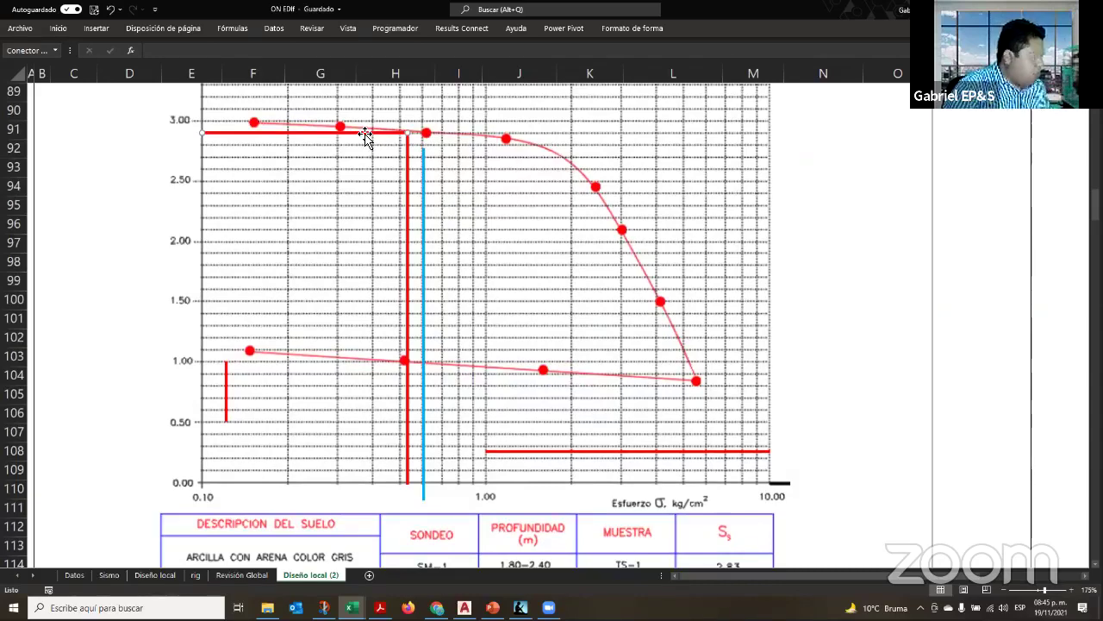
pyautogui.hotkey('ctrl', 'd')
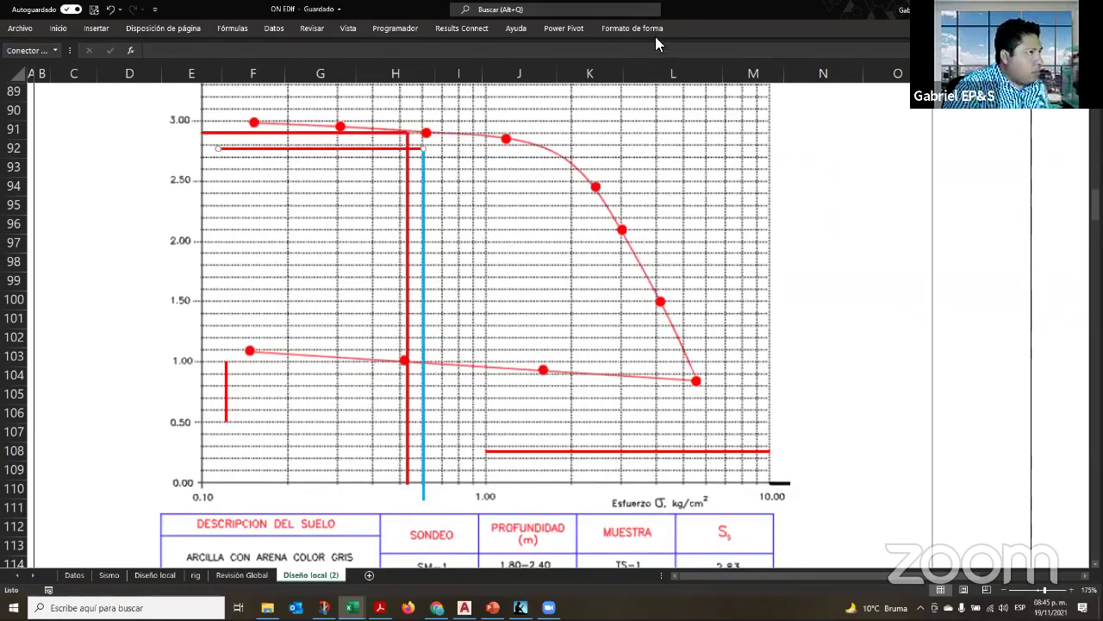
pyautogui.click(653, 29)
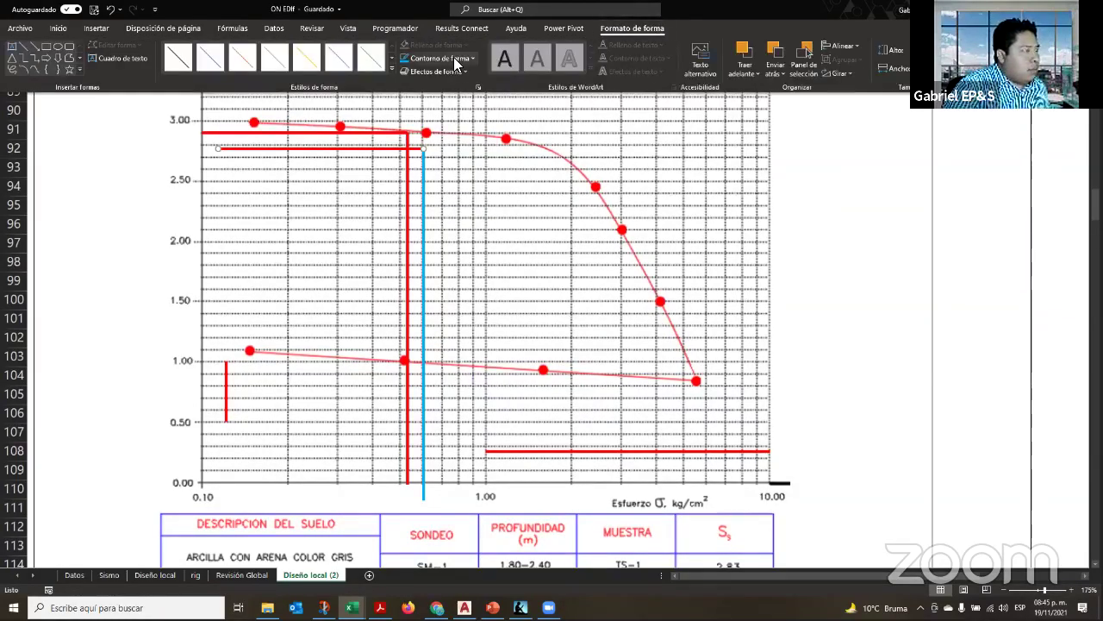
pyautogui.click(413, 58)
pyautogui.click(462, 183)
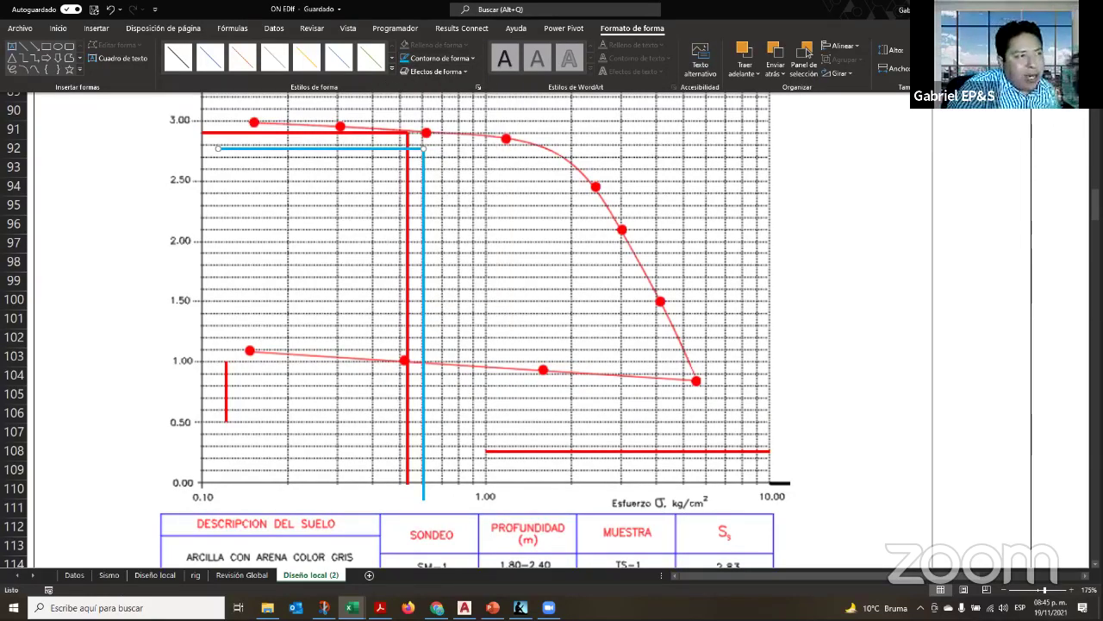
# Calculate the increased stress in J122, below the 0.81 increment, with +(J121+I121)/10 and show it with two decimals
pyautogui.scroll(-6, 656, 272)
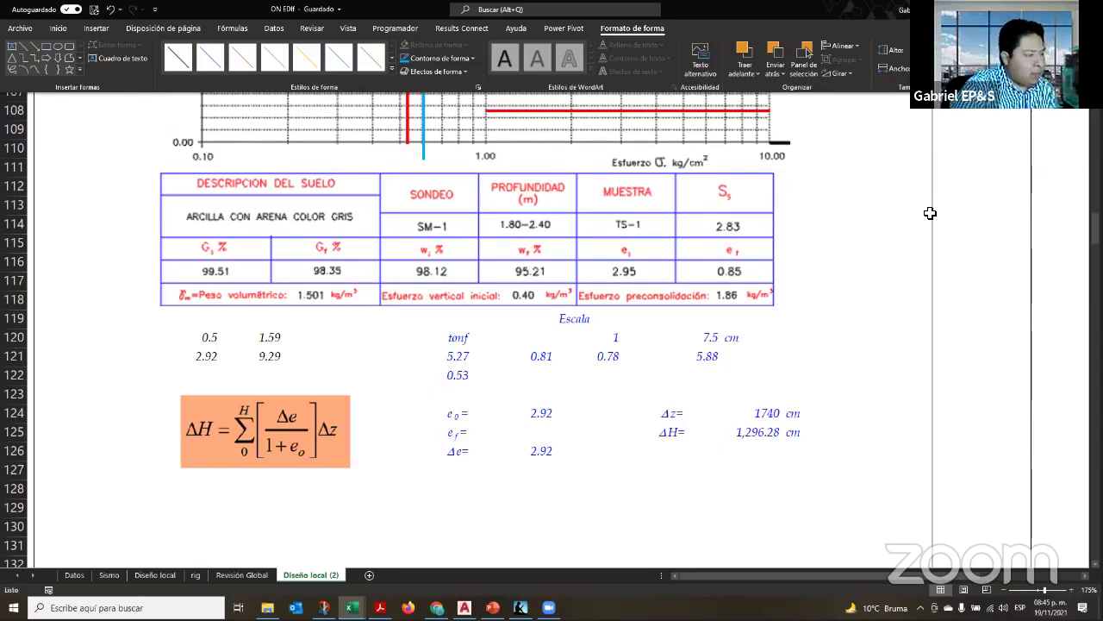
pyautogui.click(501, 392)
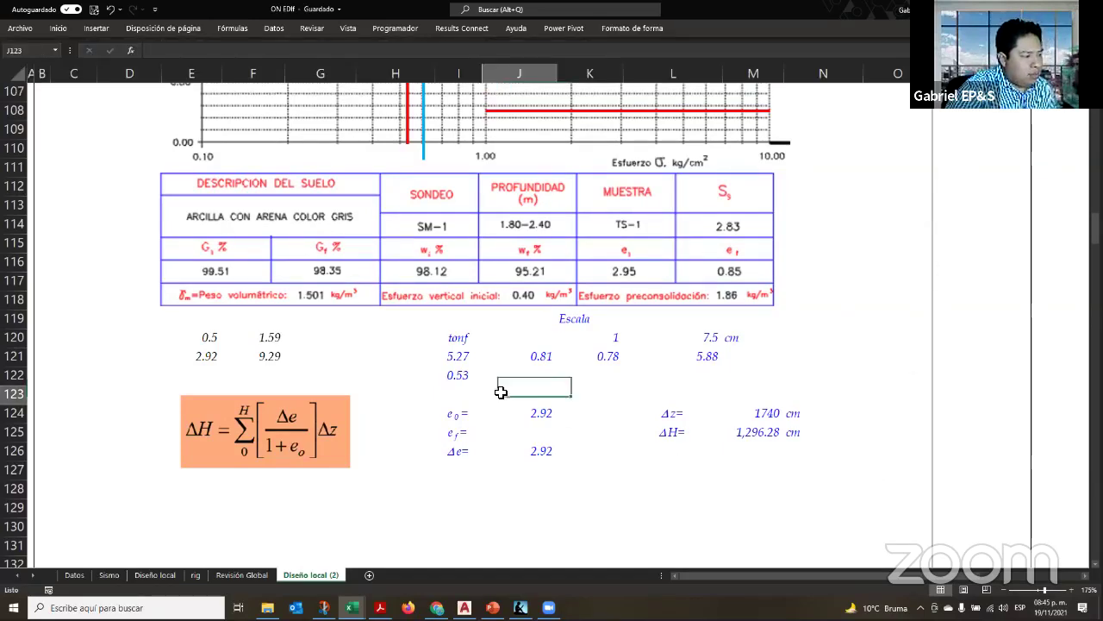
pyautogui.click(513, 378)
pyautogui.write('+')
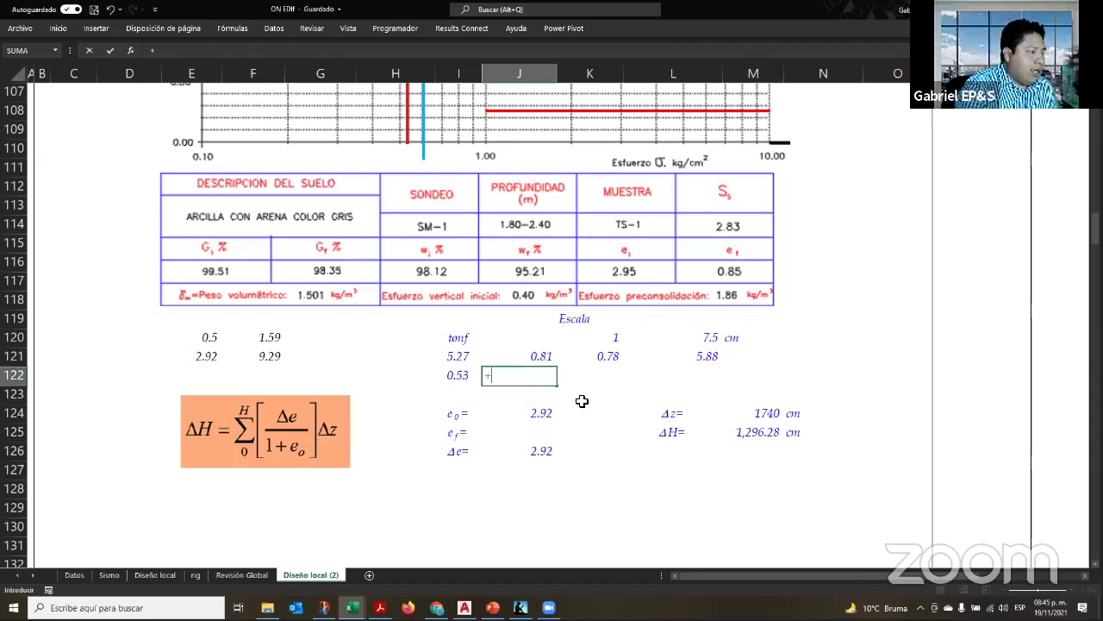
pyautogui.write('(')
pyautogui.press('Up')
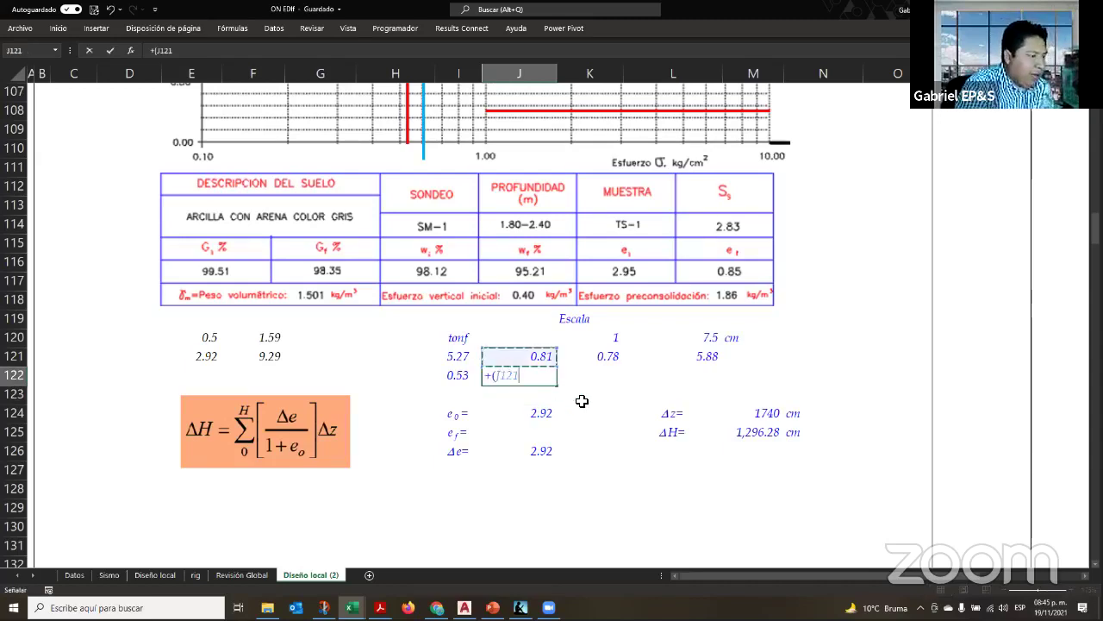
pyautogui.write('+')
pyautogui.press('Left')
pyautogui.press('Up')
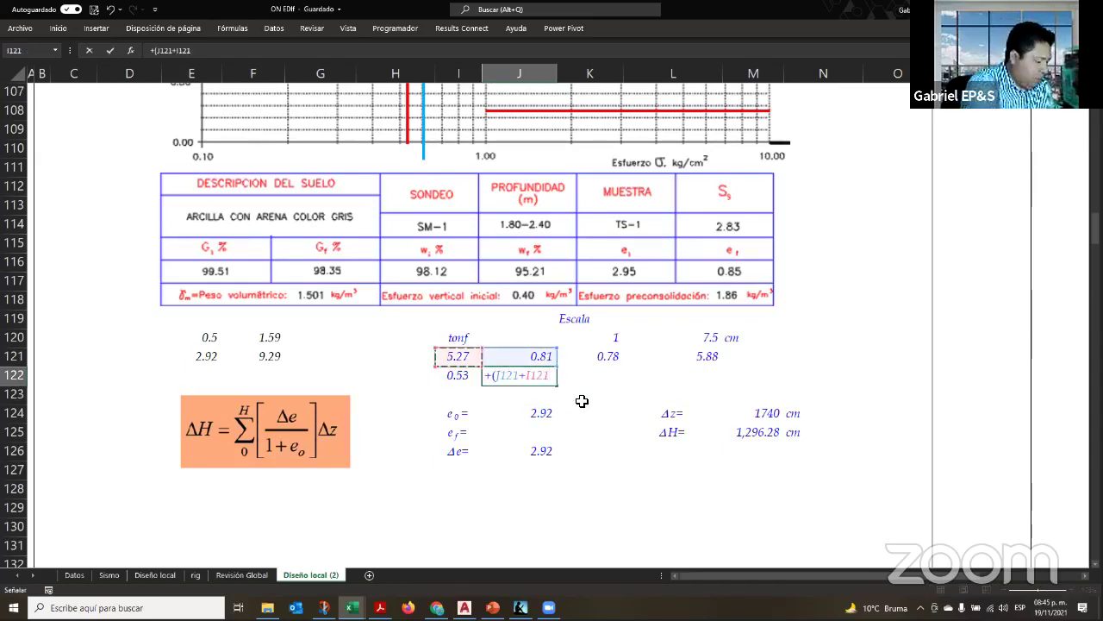
pyautogui.write(')/10')
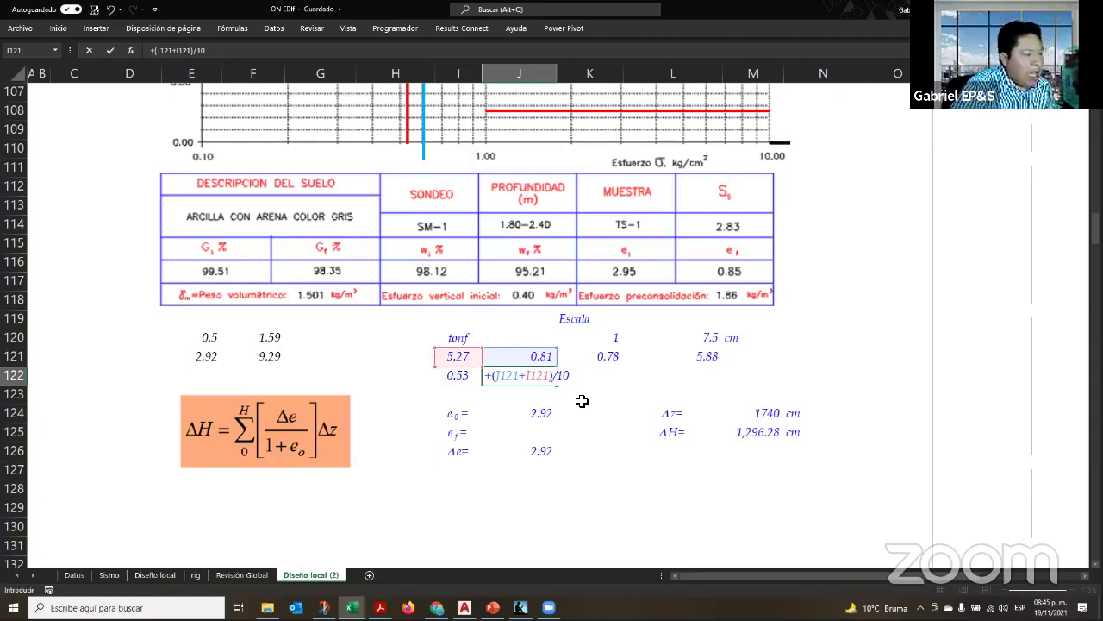
pyautogui.press('Return')
pyautogui.press('Up')
pyautogui.hotkey('ctrl', 'shift', '1')
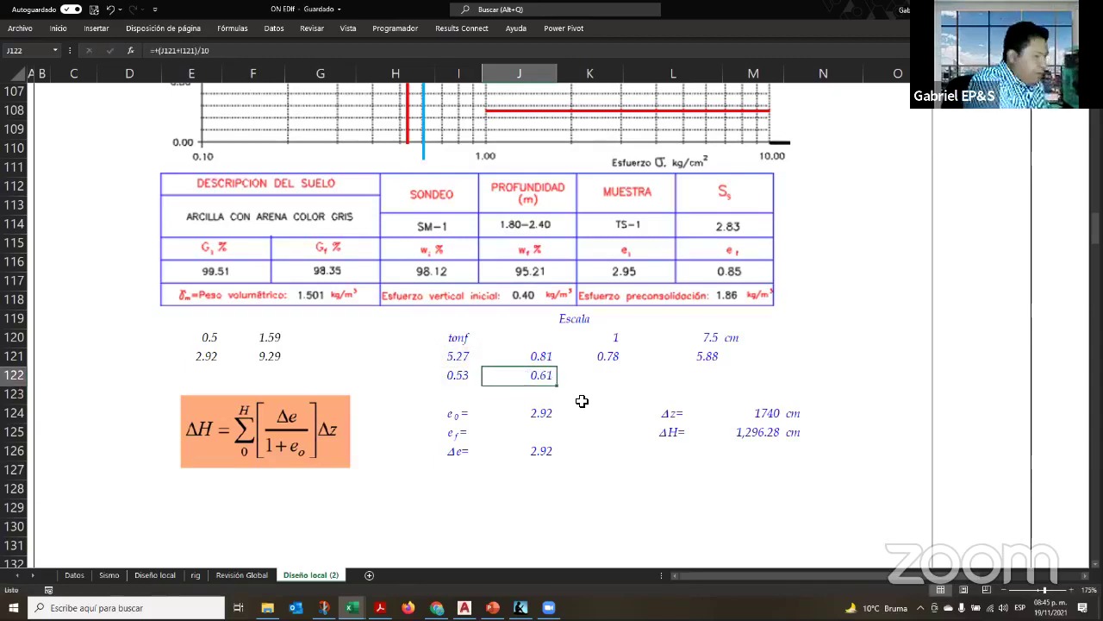
# Reposition the light blue lines so the horizontal one sits just below the red void ratio line and meets the vertical one at the curve
pyautogui.scroll(6, 582, 400)
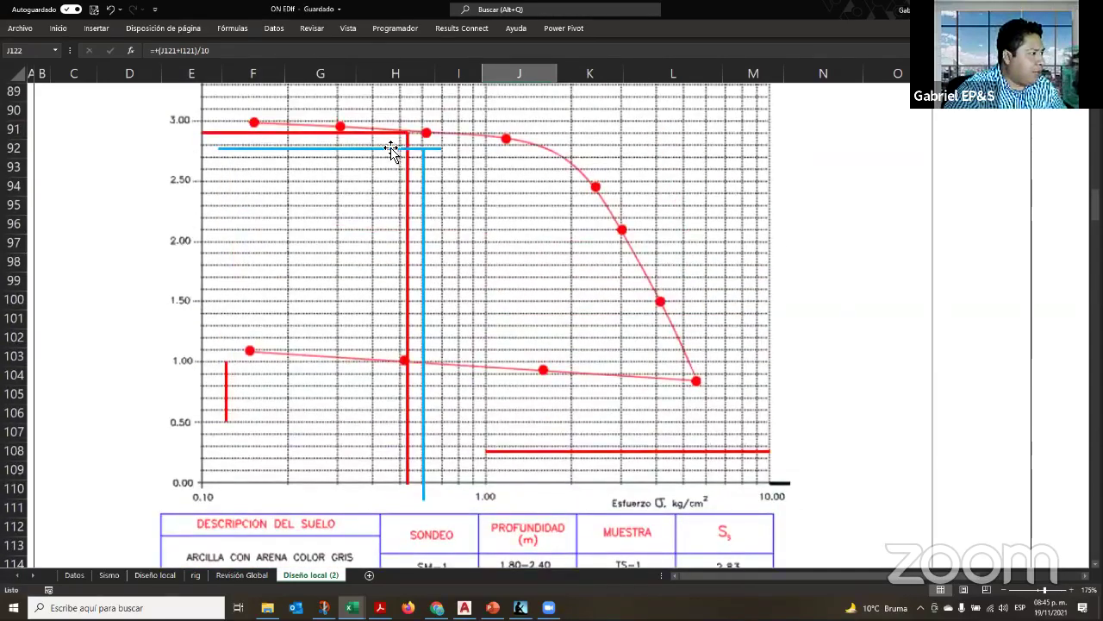
pyautogui.moveTo(395, 148); pyautogui.dragTo(373, 261)
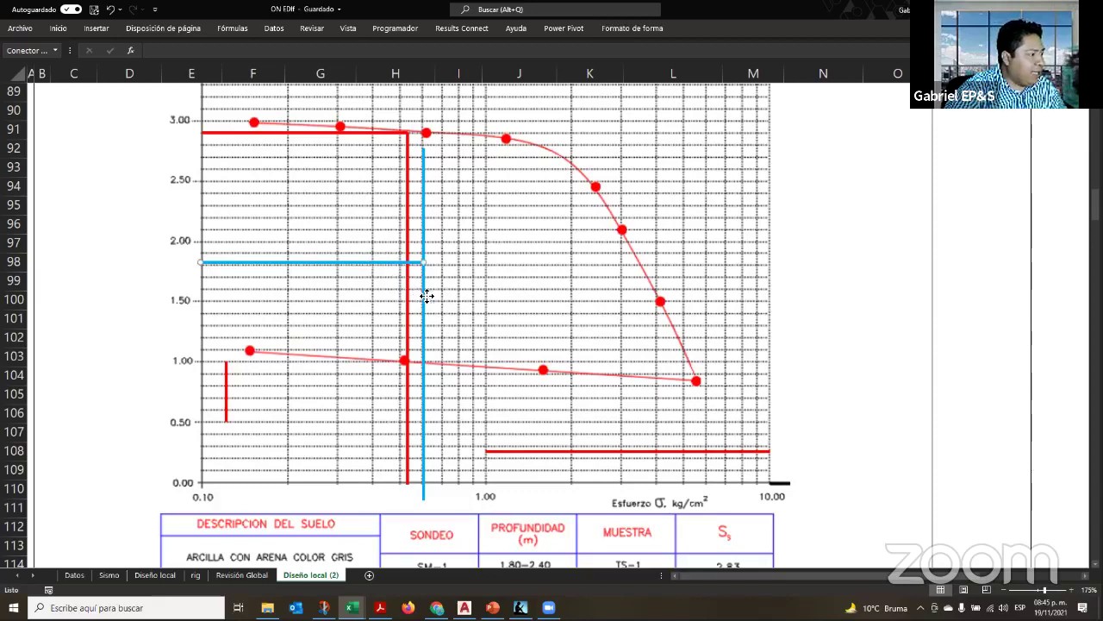
pyautogui.moveTo(427, 296); pyautogui.dragTo(486, 301)
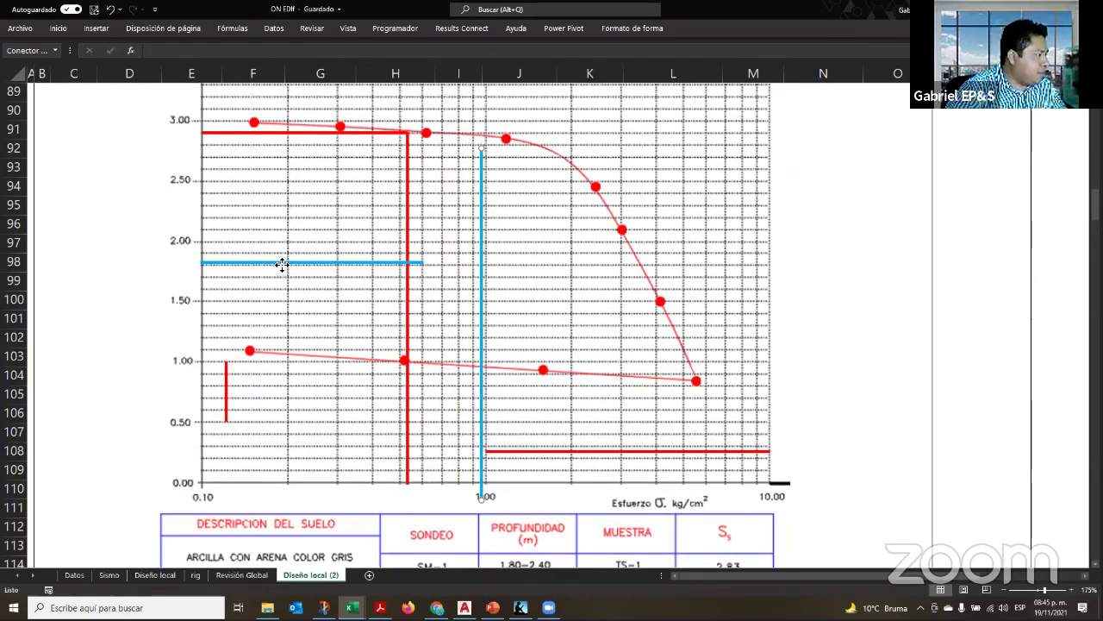
pyautogui.moveTo(281, 263); pyautogui.dragTo(282, 138)
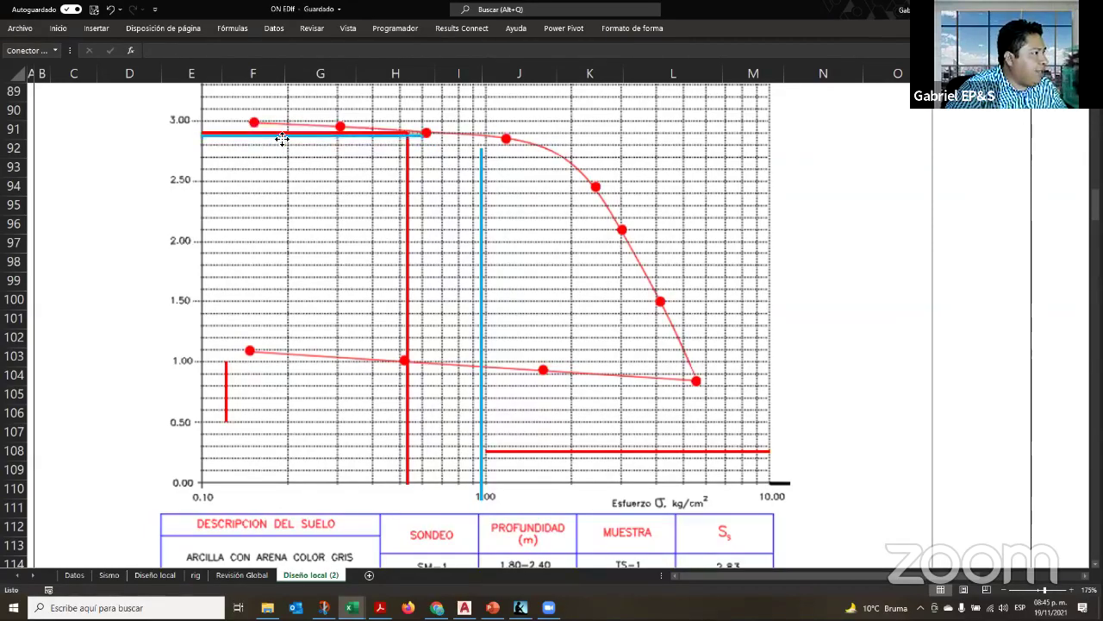
pyautogui.moveTo(485, 325); pyautogui.dragTo(428, 302)
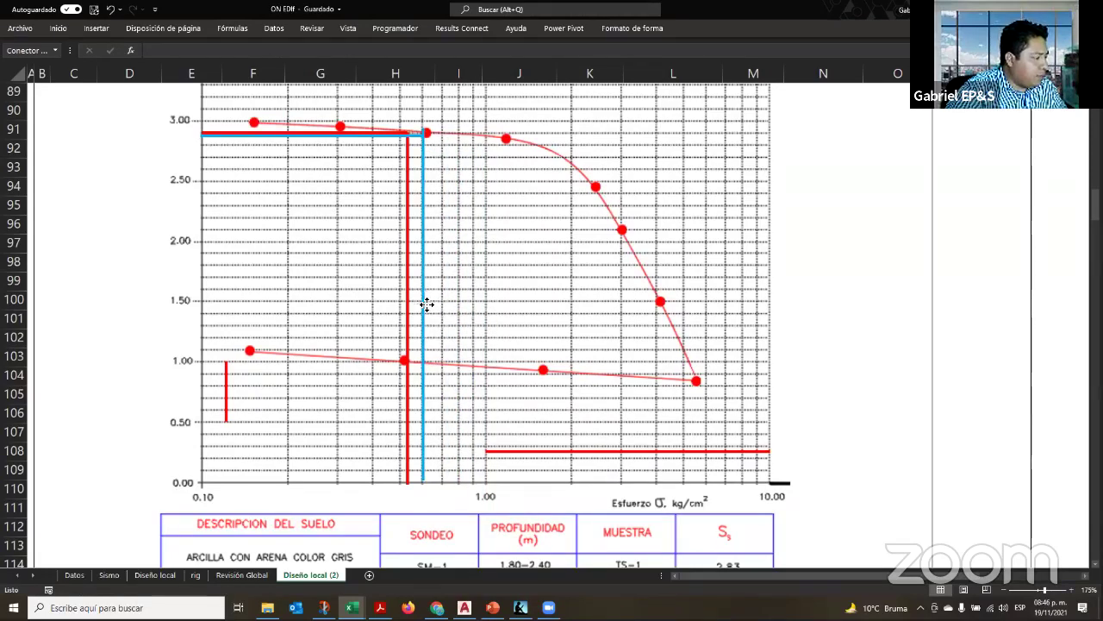
pyautogui.click(427, 308)
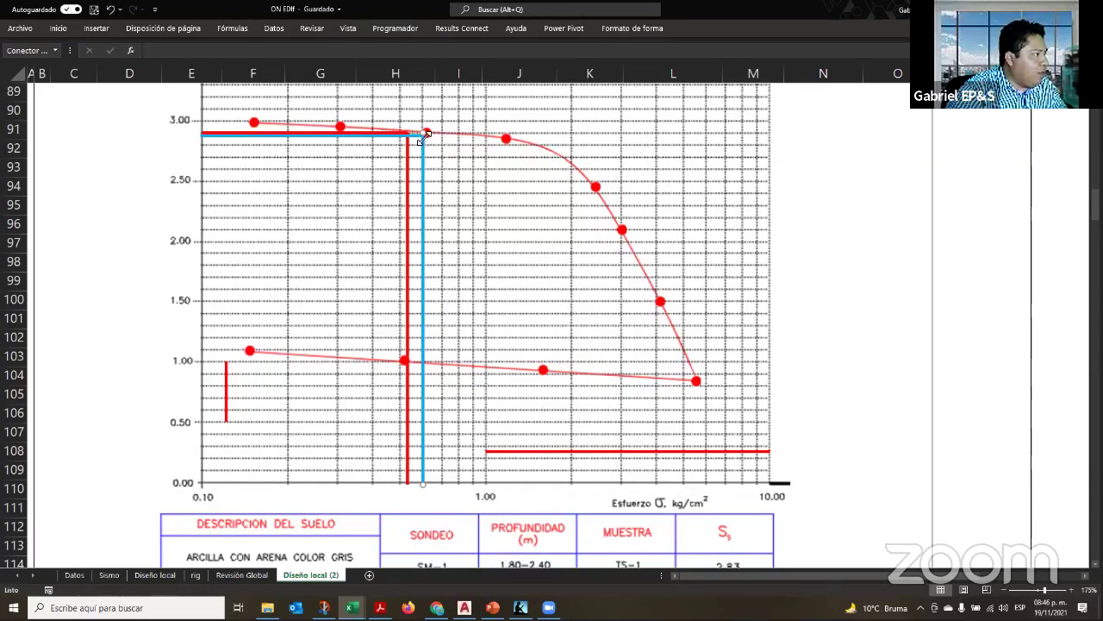
pyautogui.moveTo(425, 133)
pyautogui.mouseDown()
pyautogui.moveTo(426, 143)
pyautogui.moveTo(423, 134)
pyautogui.mouseUp()
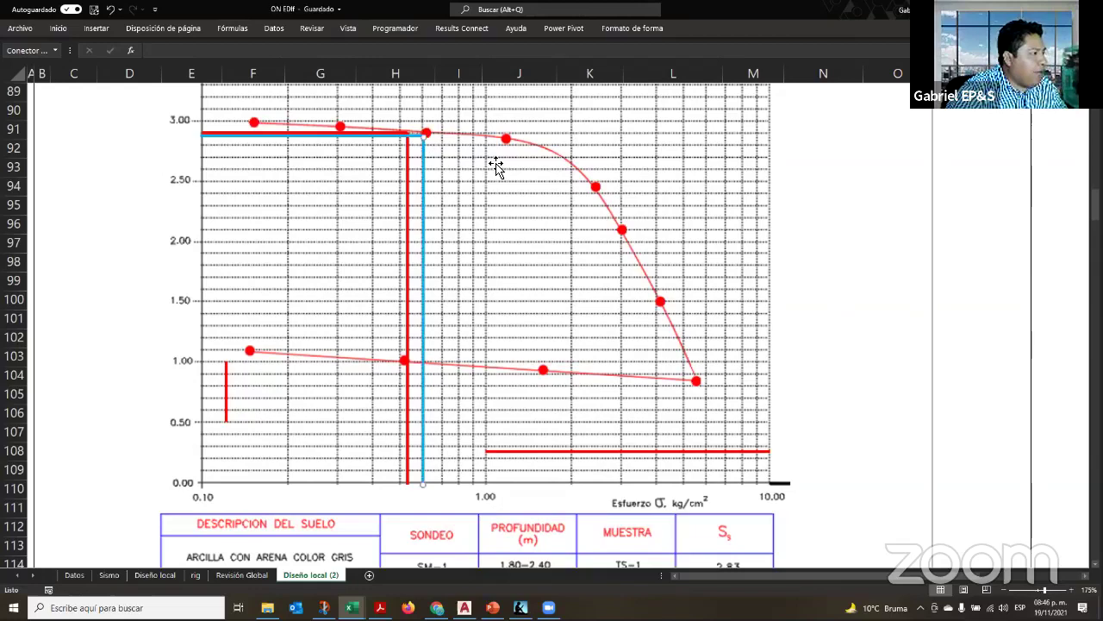
# Fit the light blue vertical line's lower end to the chart's zero axis and check the line's height
pyautogui.click(635, 28)
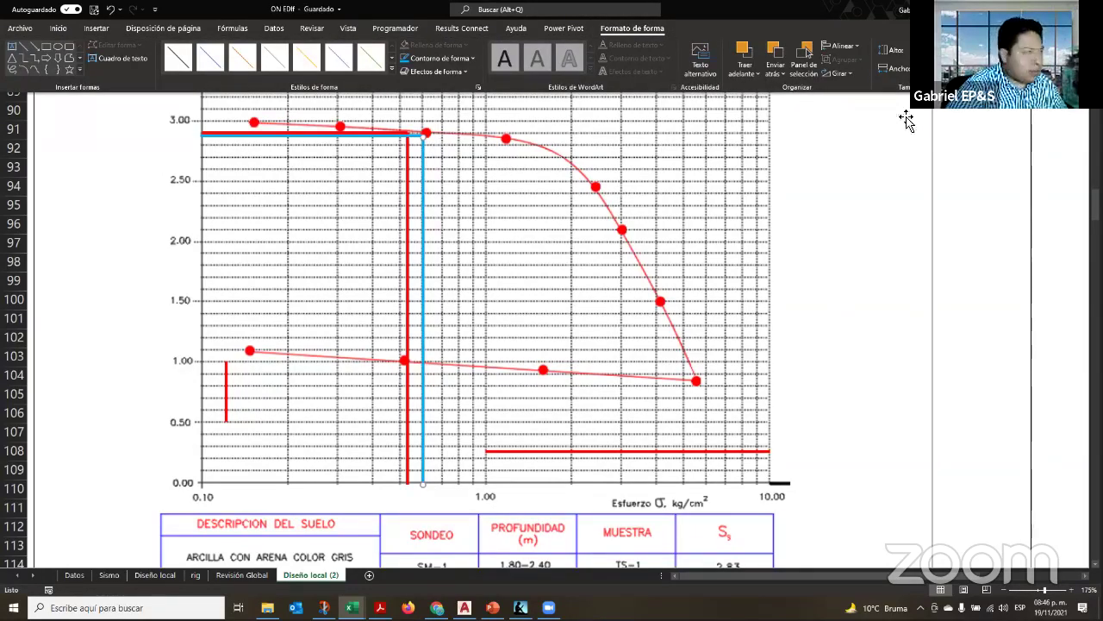
pyautogui.click(444, 498)
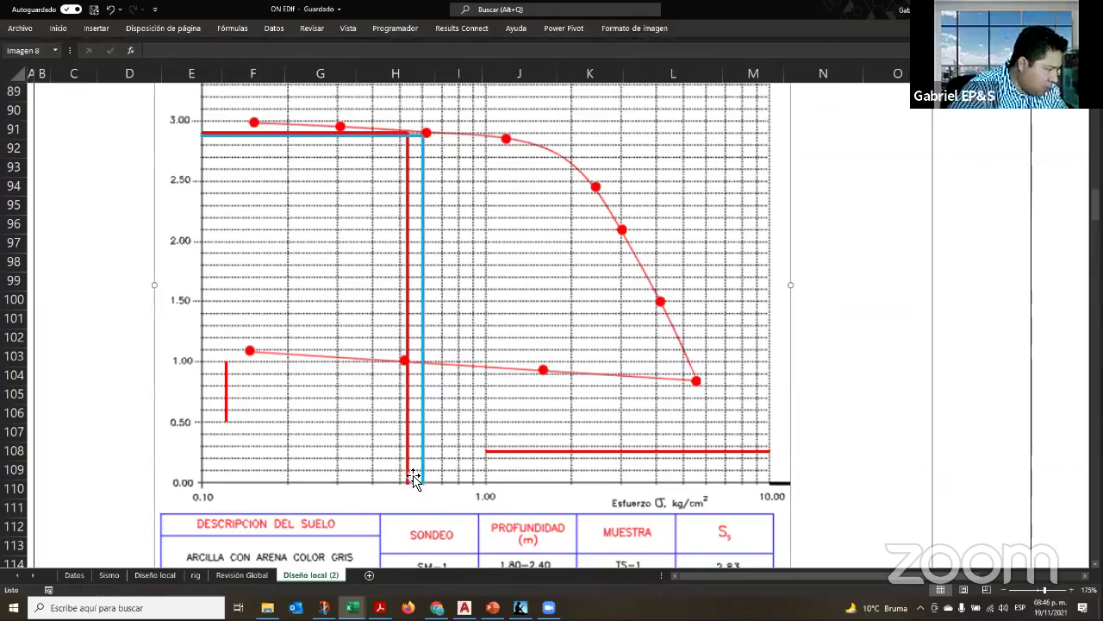
pyautogui.click(424, 472)
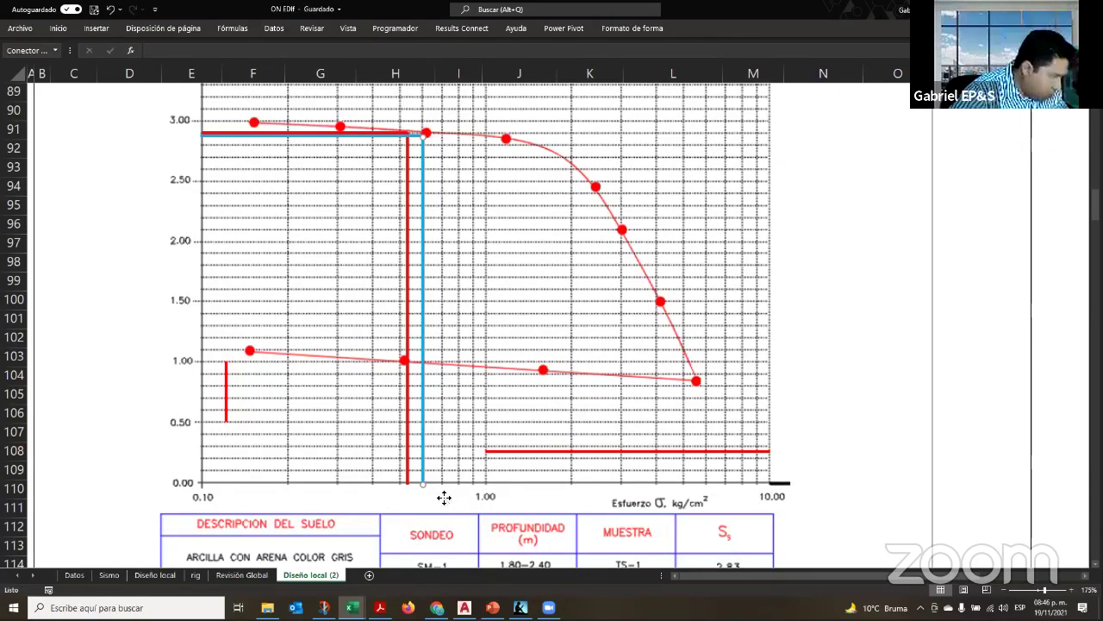
pyautogui.click(445, 500)
pyautogui.click(423, 468)
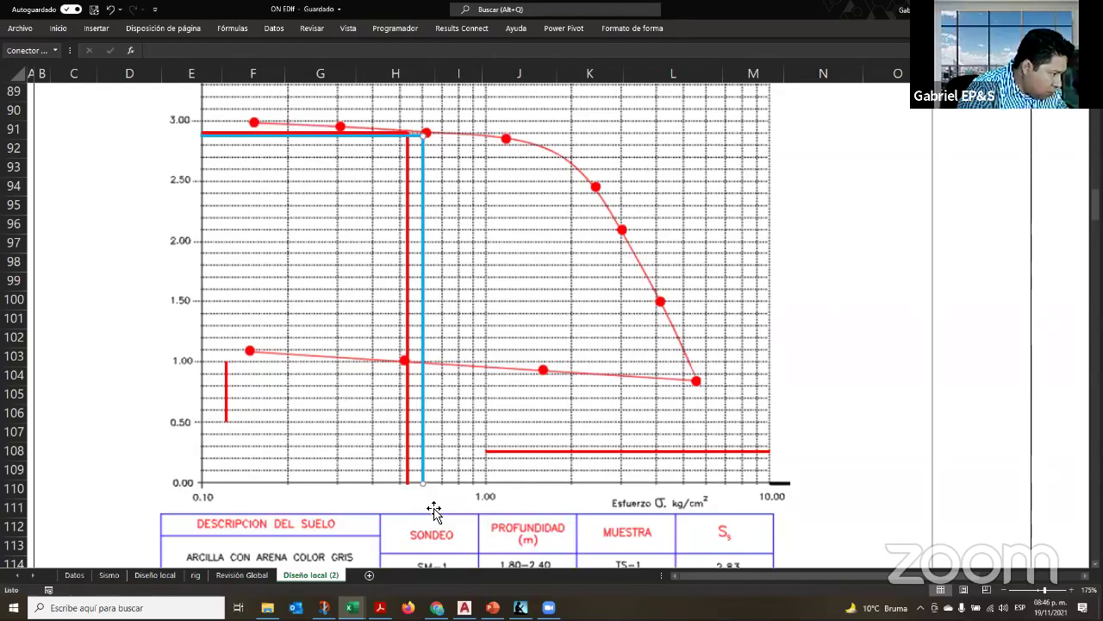
pyautogui.click(407, 466)
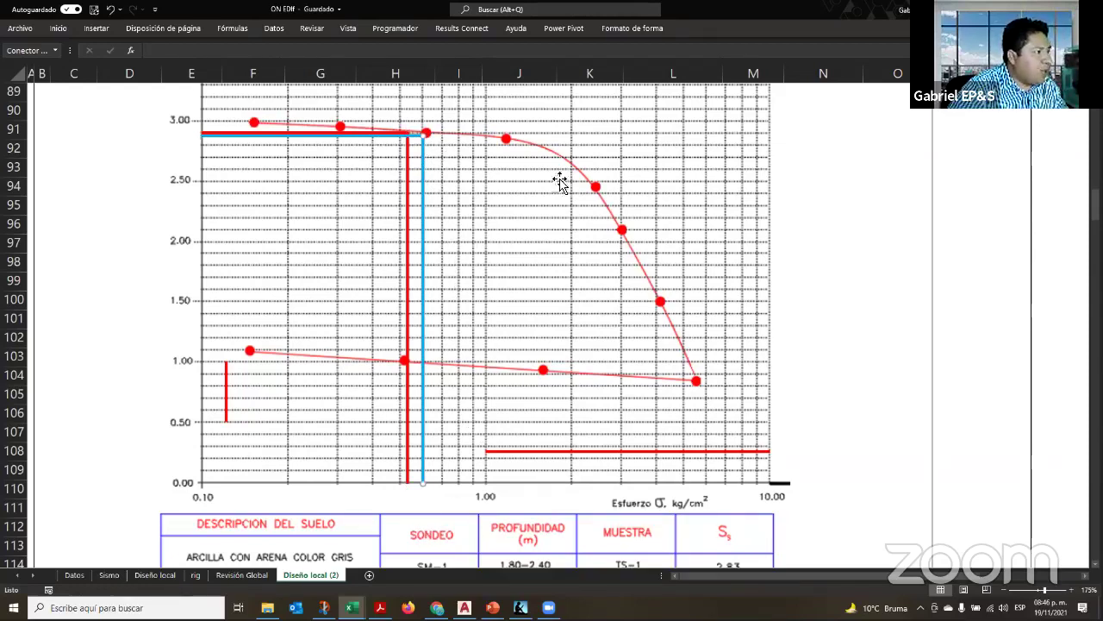
pyautogui.click(646, 29)
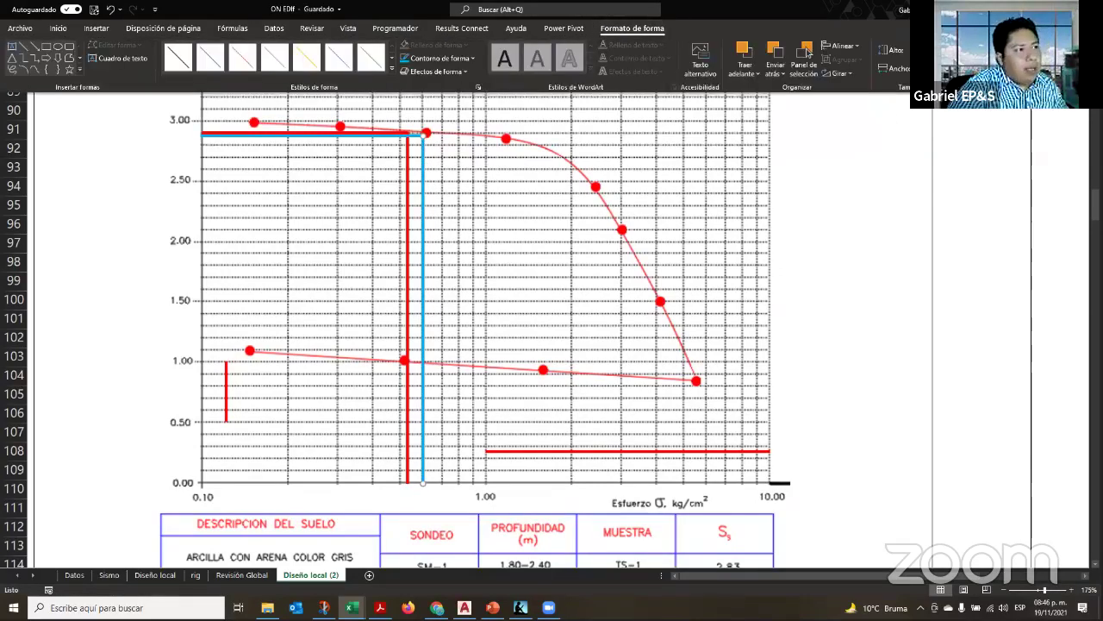
# Set the measured line length in F121 to 9.17 for the void ratio conversion
pyautogui.scroll(-9, 532, 290)
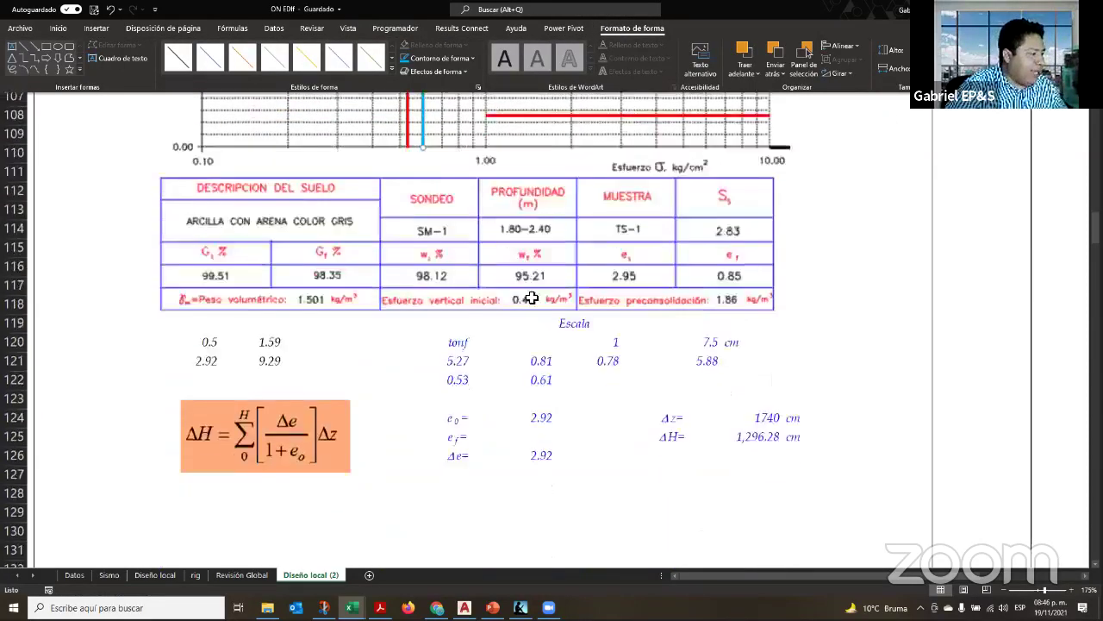
pyautogui.click(396, 358)
pyautogui.click(280, 186)
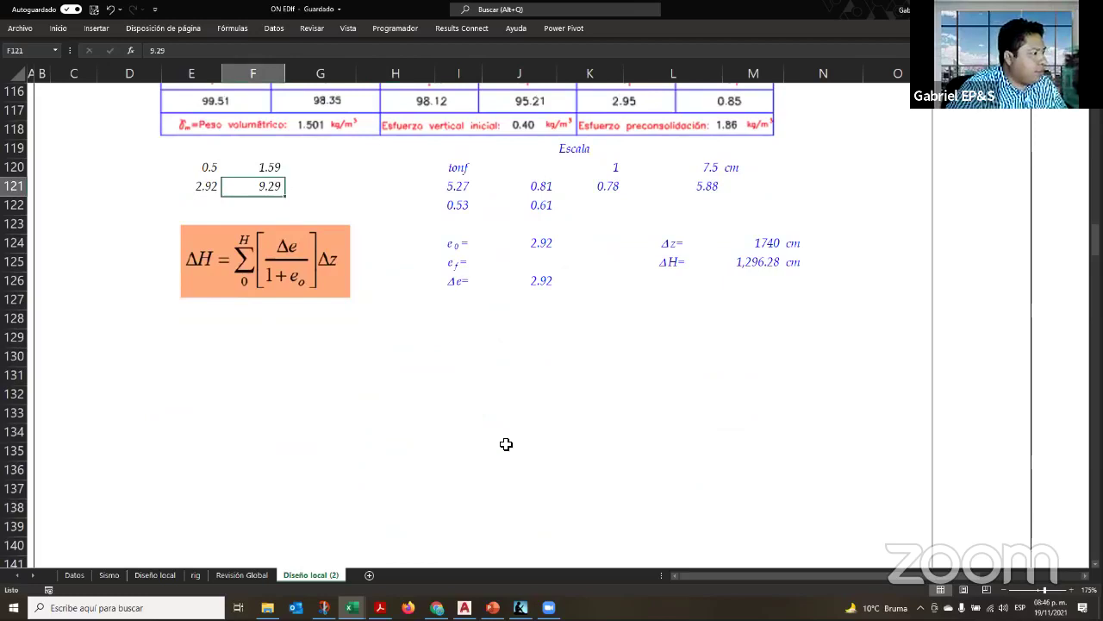
pyautogui.write('9')
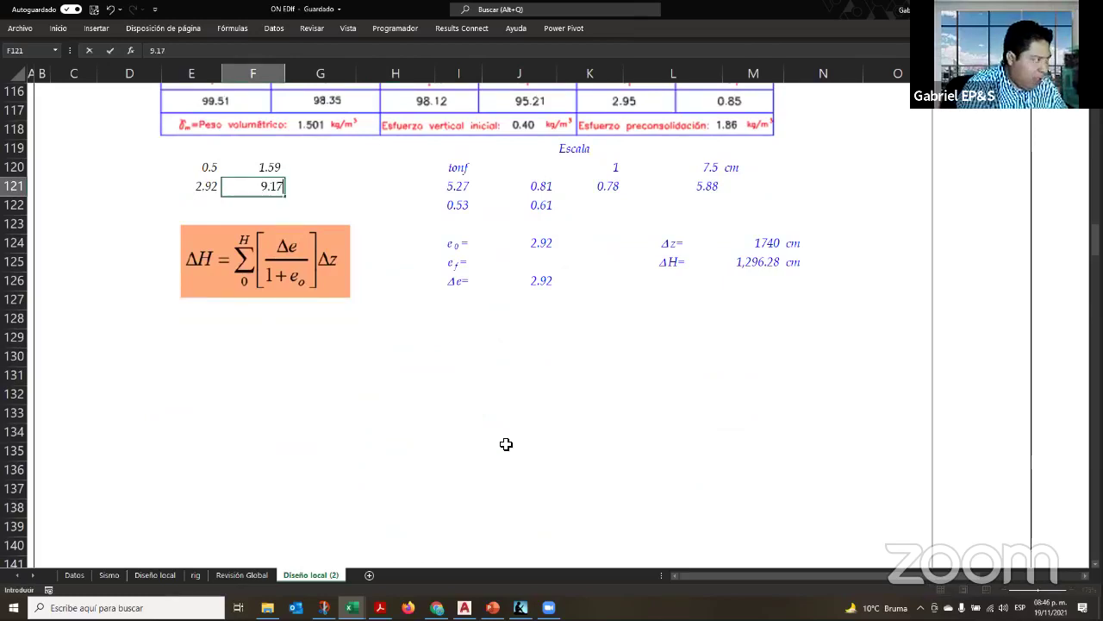
pyautogui.press('Return')
# Copy the void ratio in E121 into the final void ratio cell J125 as a plain value with two decimals
pyautogui.press('Up')
pyautogui.press('Left')
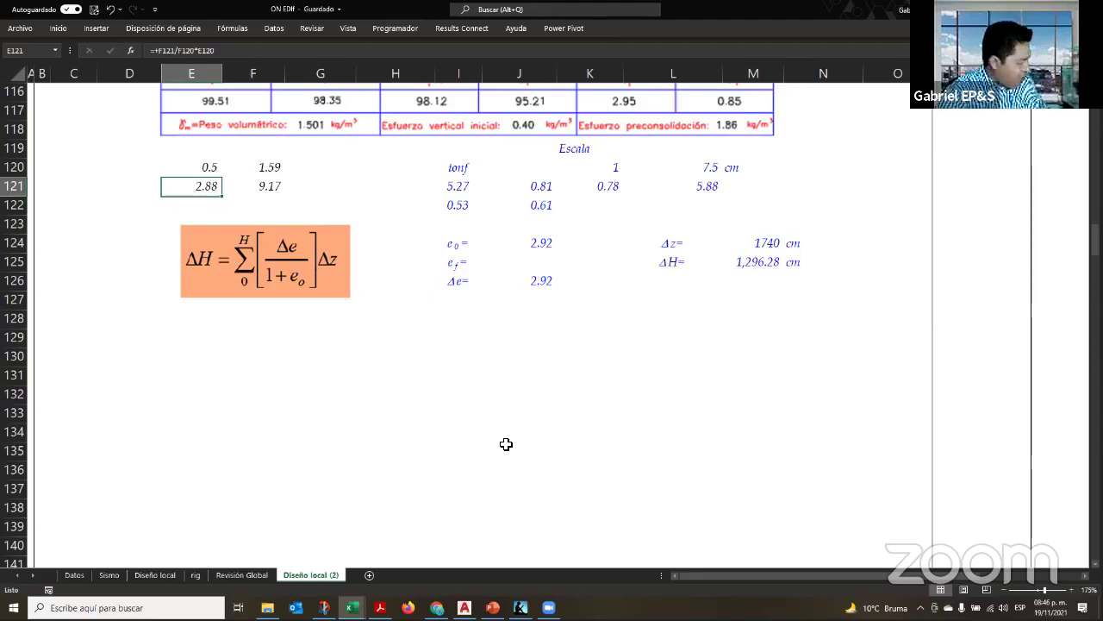
pyautogui.hotkey('ctrl', 'c')
pyautogui.click(543, 258)
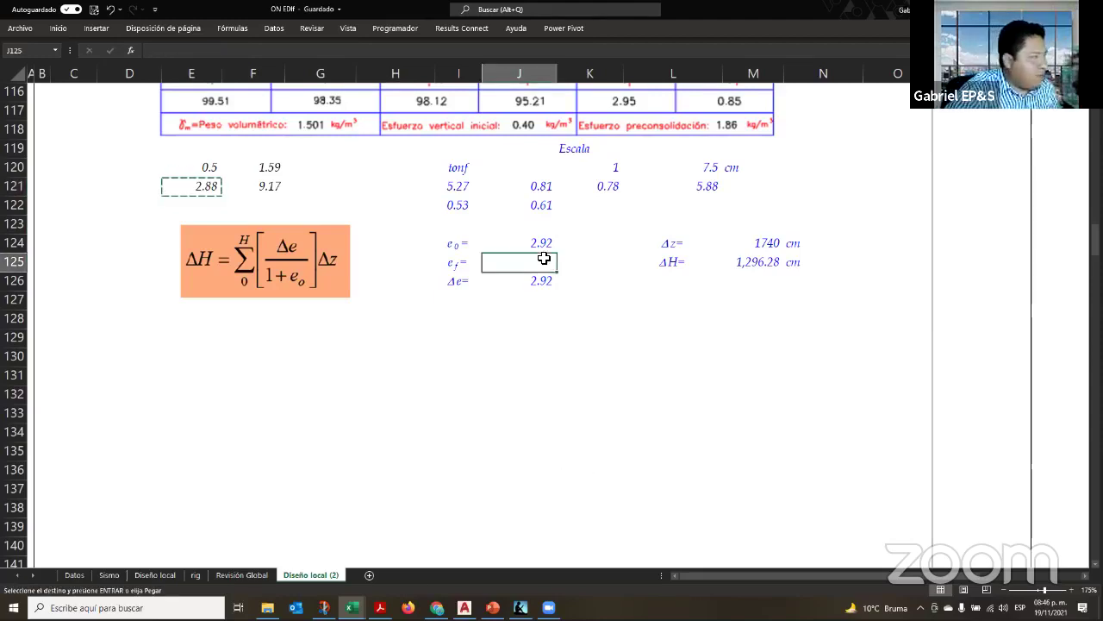
pyautogui.rightClick(544, 259)
pyautogui.click(589, 319)
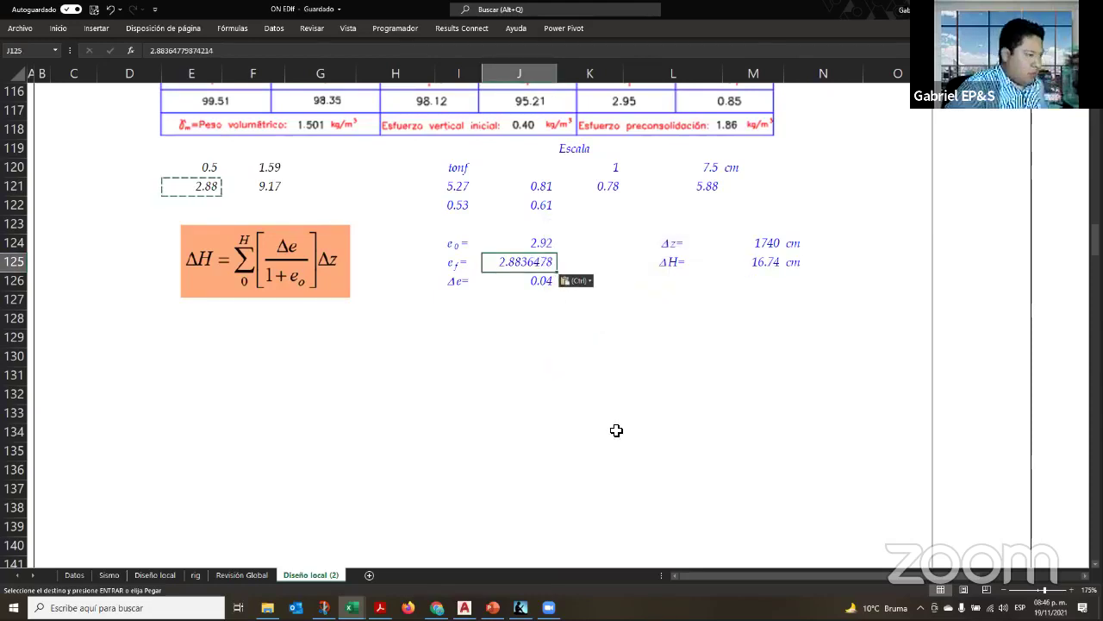
pyautogui.press('Escape')
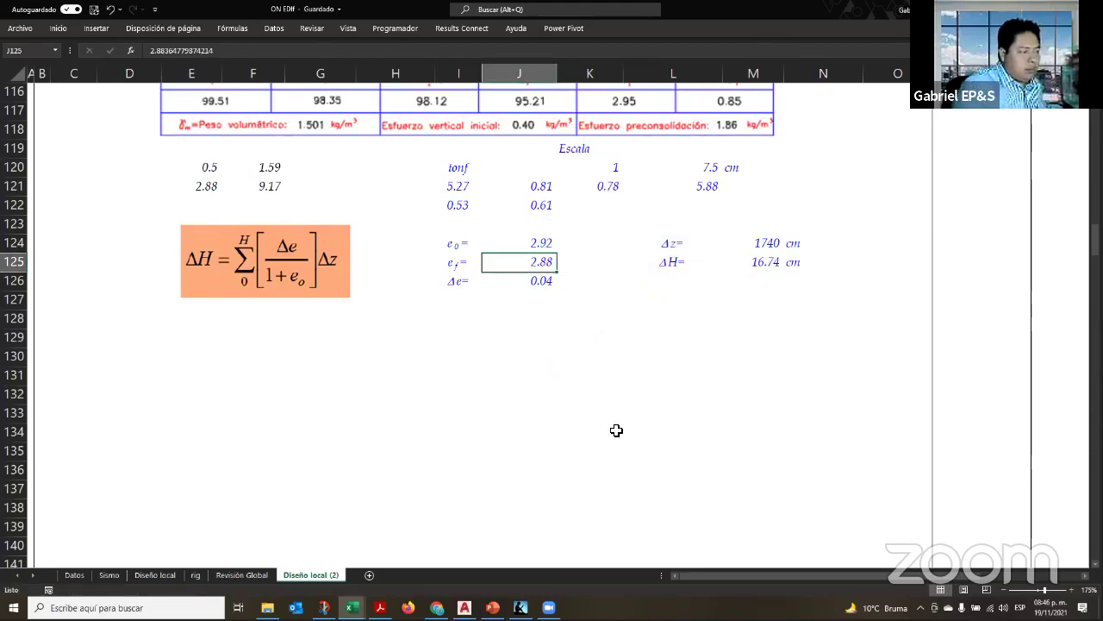
# Check the formulas for Δe in J126, Δz in M124 and the settlement ΔH in M125
pyautogui.click(543, 285)
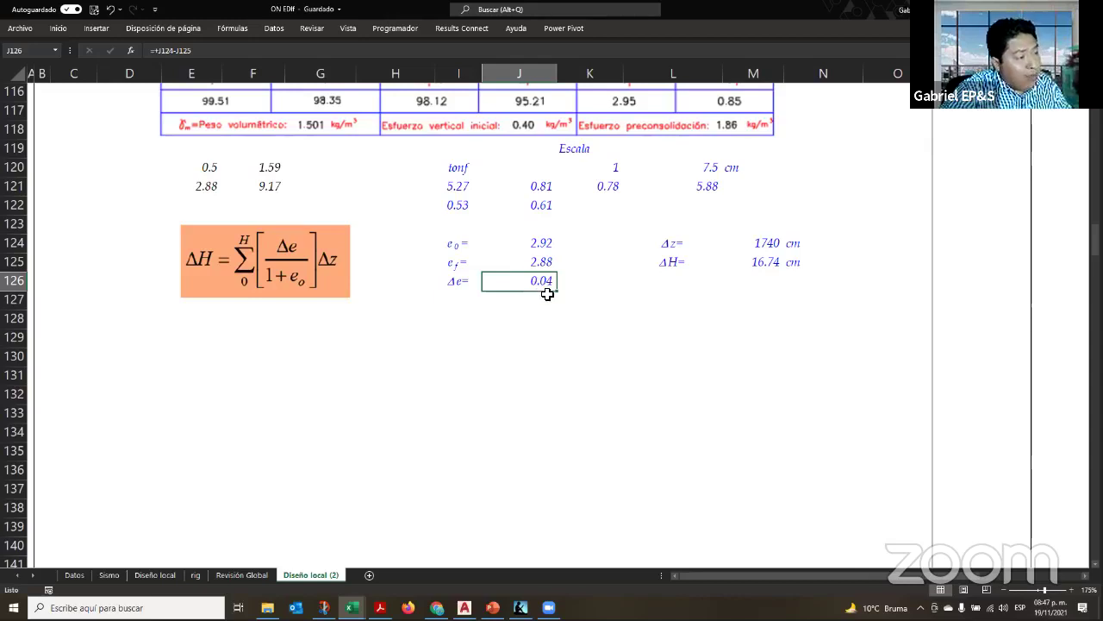
pyautogui.click(762, 249)
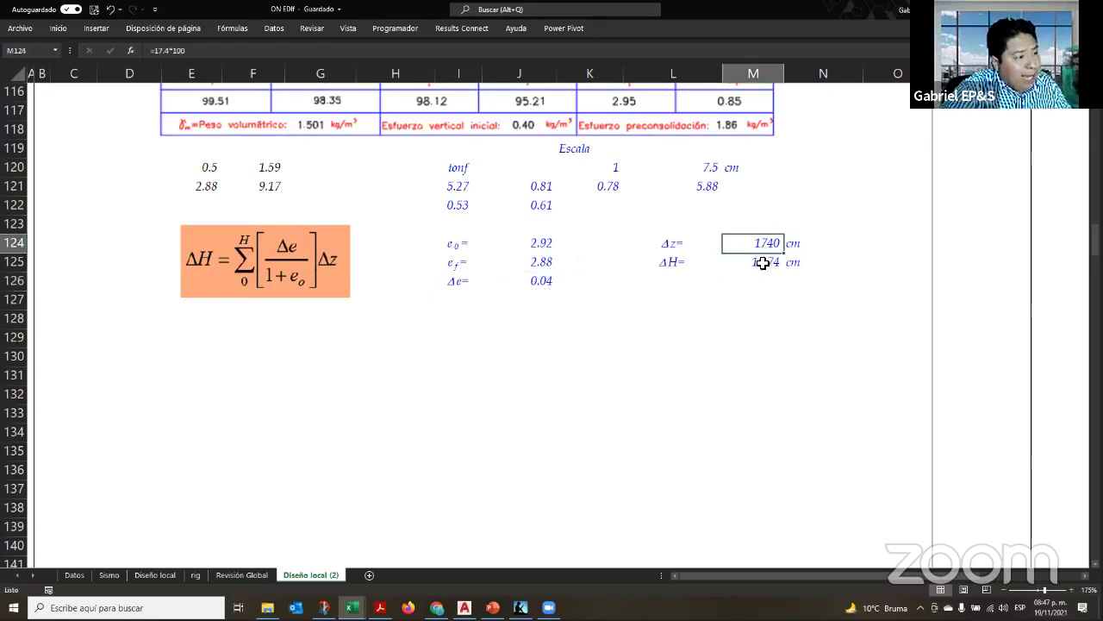
pyautogui.click(779, 265)
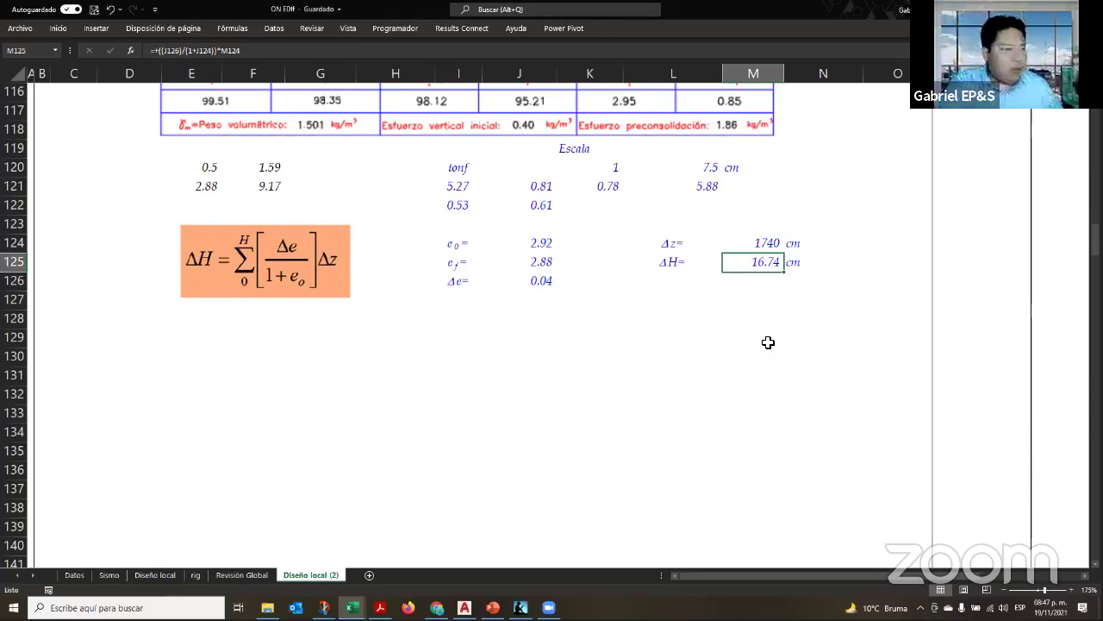
# Review the stress increment total in O82 and the net load in O75, and return to the ΔH result in M125
pyautogui.scroll(6, 707, 388)
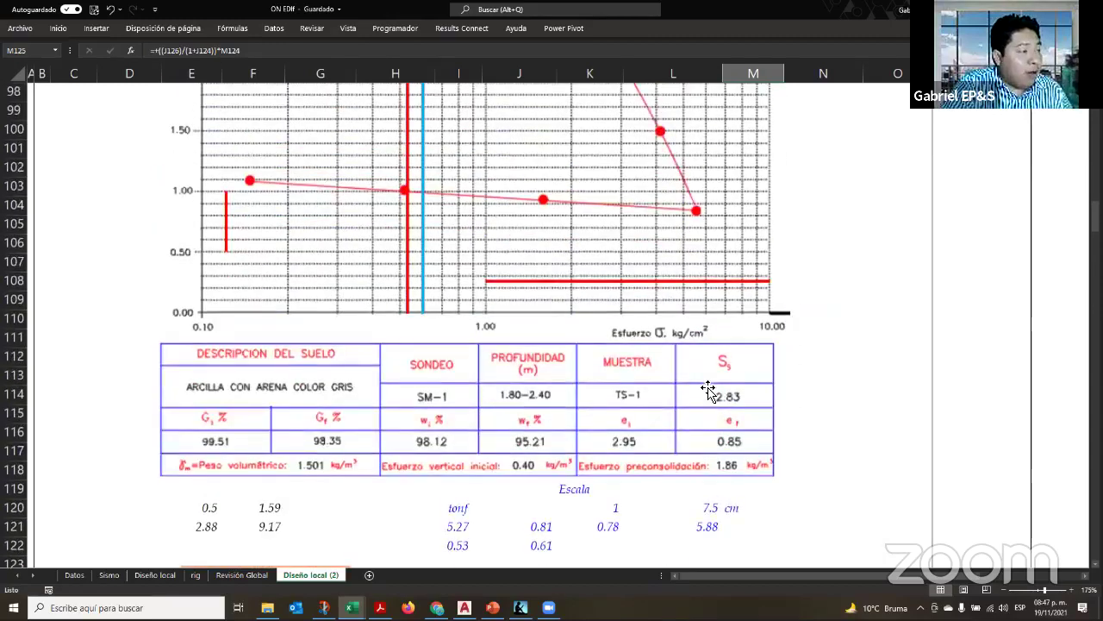
pyautogui.scroll(9, 707, 388)
pyautogui.click(915, 343)
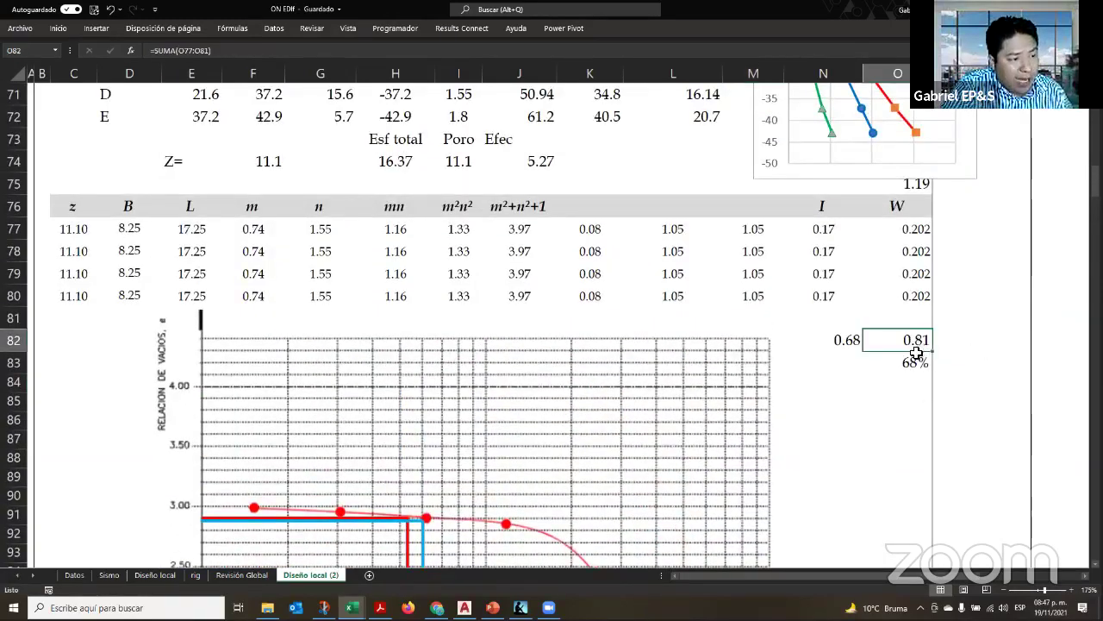
pyautogui.click(915, 188)
pyautogui.scroll(-1, 803, 395)
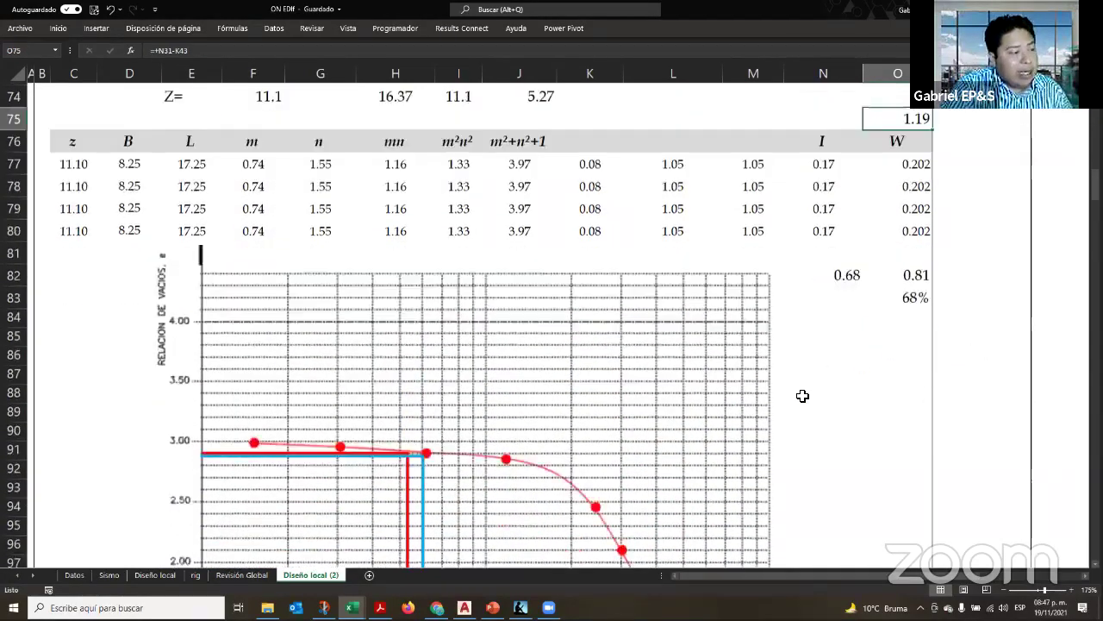
pyautogui.scroll(-11, 803, 396)
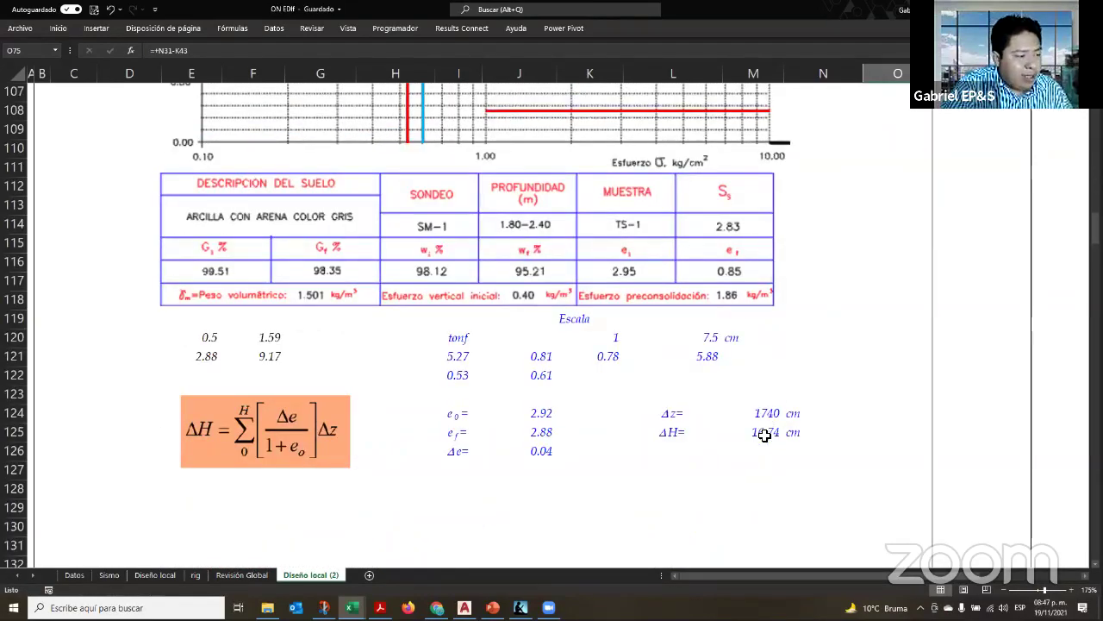
pyautogui.click(764, 435)
pyautogui.scroll(-3, 801, 463)
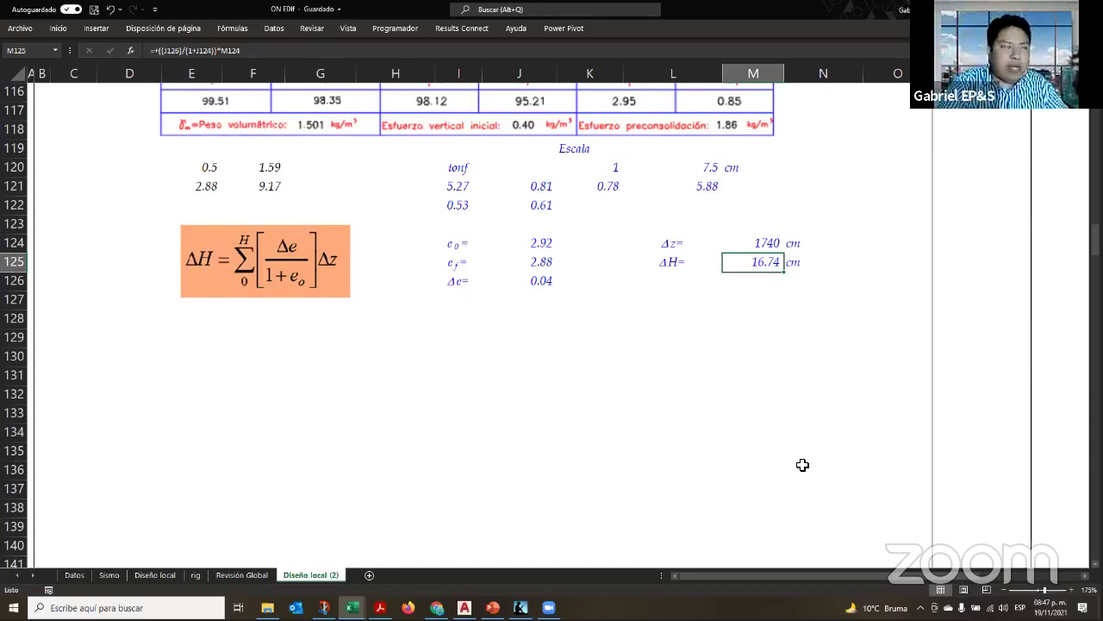
# Review the ΔH result in M125 alongside the compressibility curve, stress increment table and immediate settlement section
pyautogui.scroll(15, 730, 476)
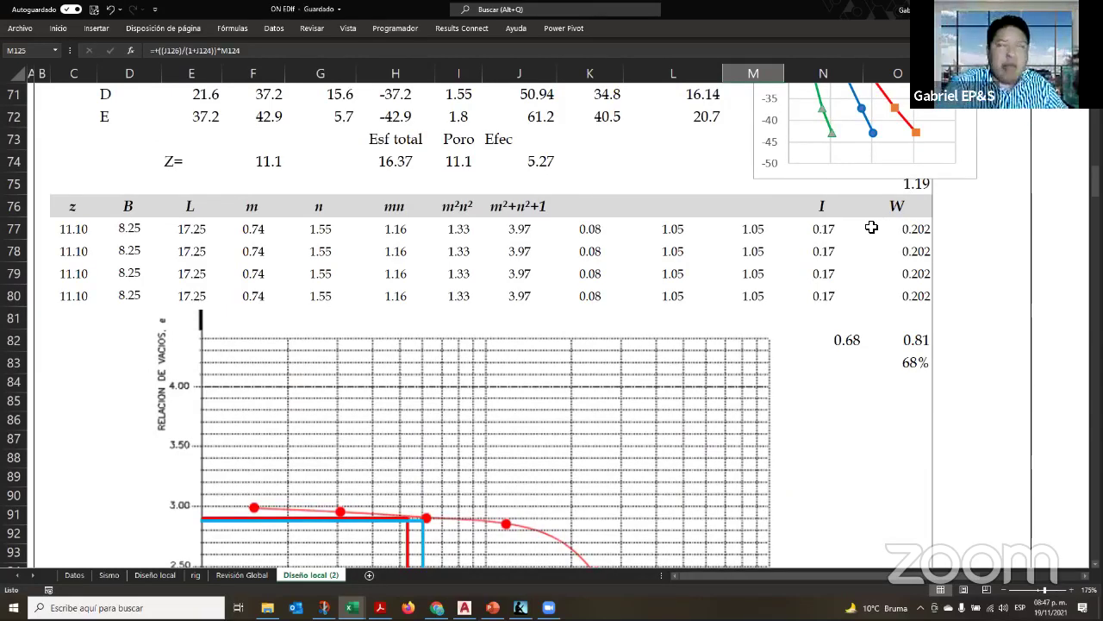
pyautogui.scroll(-9, 804, 280)
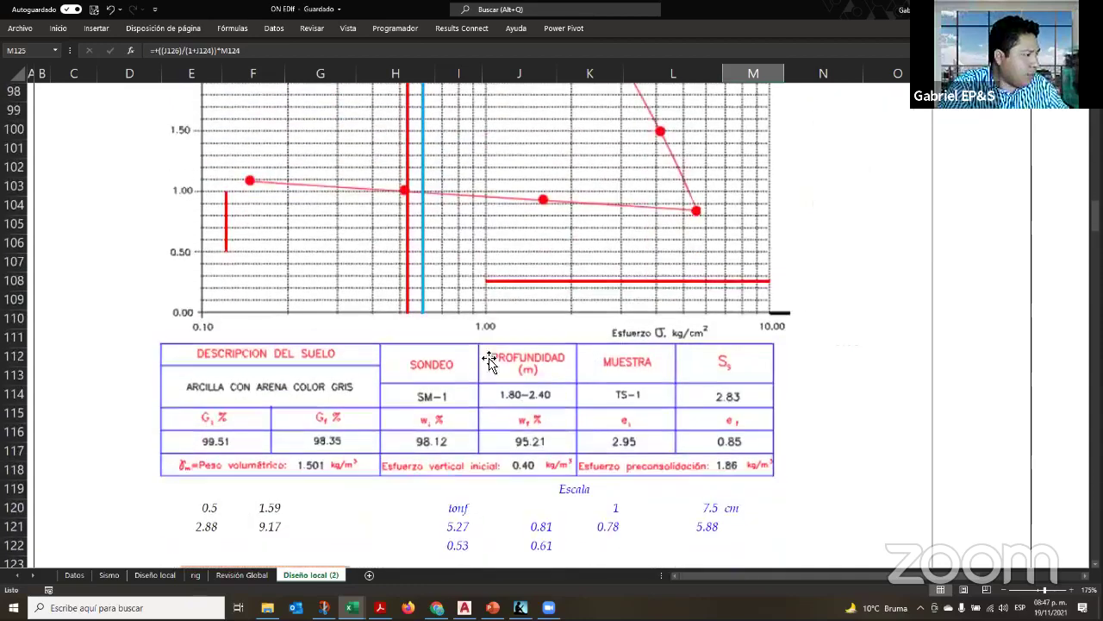
pyautogui.scroll(-3, 494, 430)
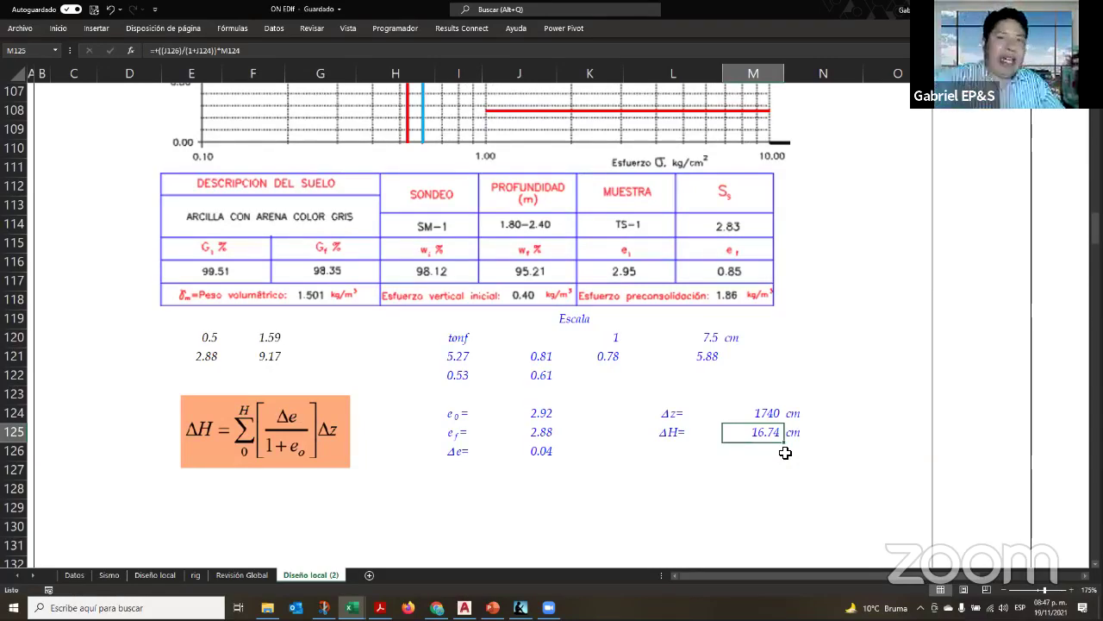
pyautogui.scroll(15, 786, 453)
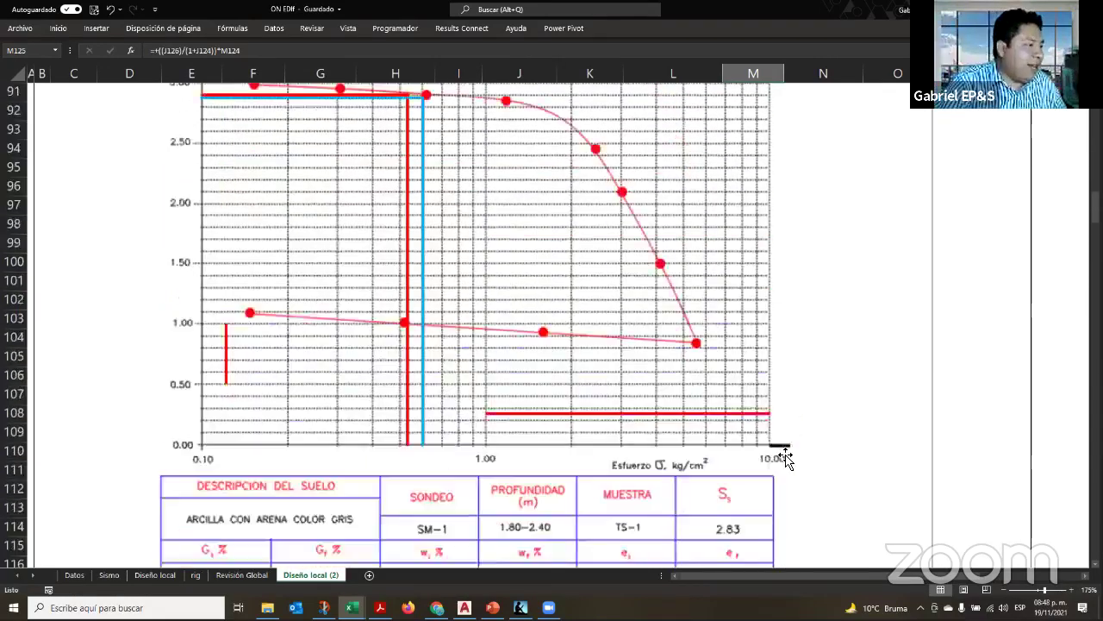
pyautogui.scroll(-3, 483, 258)
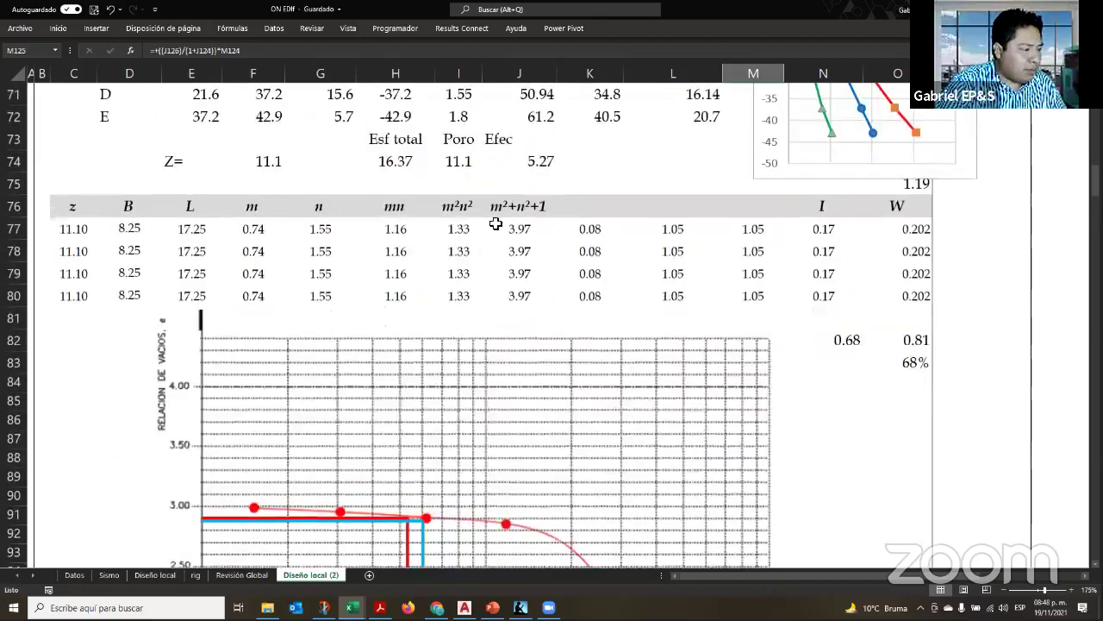
pyautogui.scroll(2, 400, 324)
pyautogui.scroll(9, 400, 324)
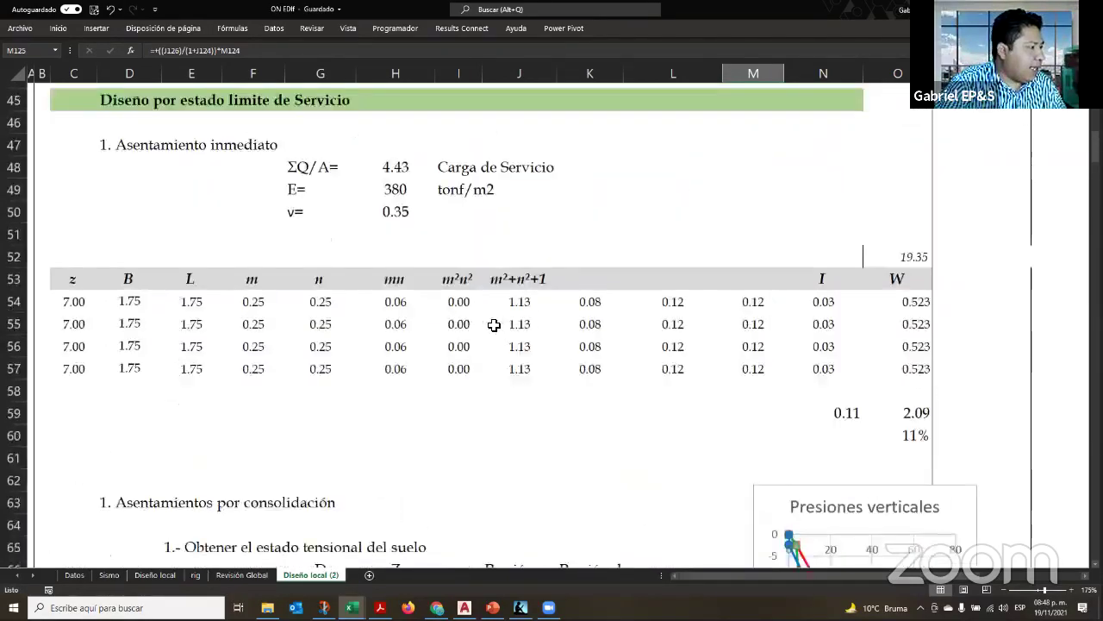
# Copy the depth and stress row E74:J74 into row 75 for a second layer
pyautogui.scroll(-7, 470, 315)
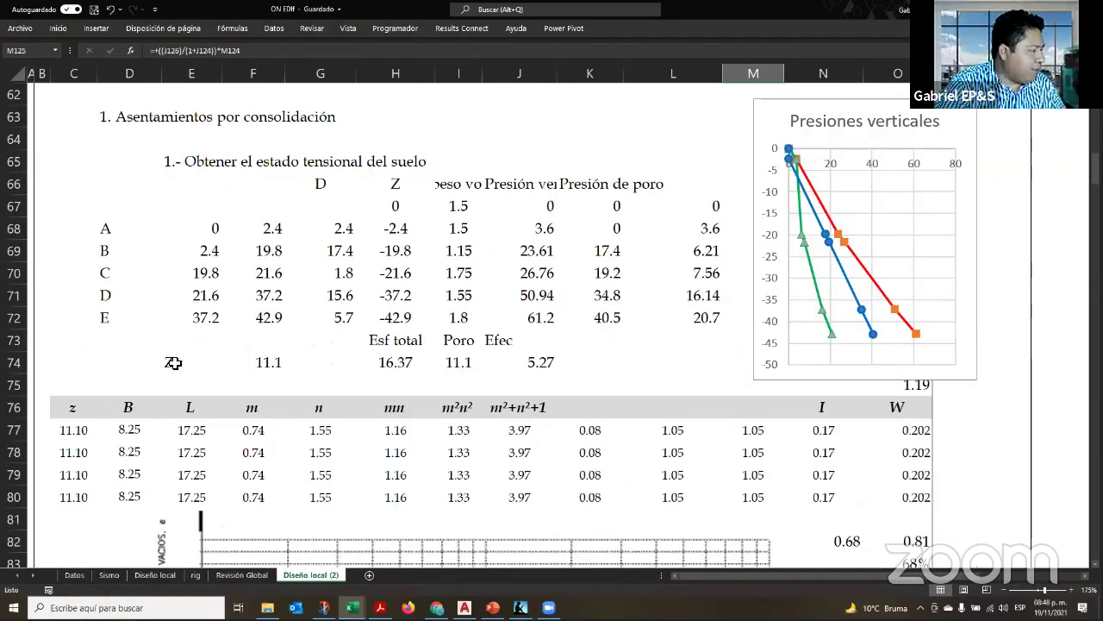
pyautogui.moveTo(173, 362); pyautogui.dragTo(546, 357)
pyautogui.hotkey('ctrl', 'c')
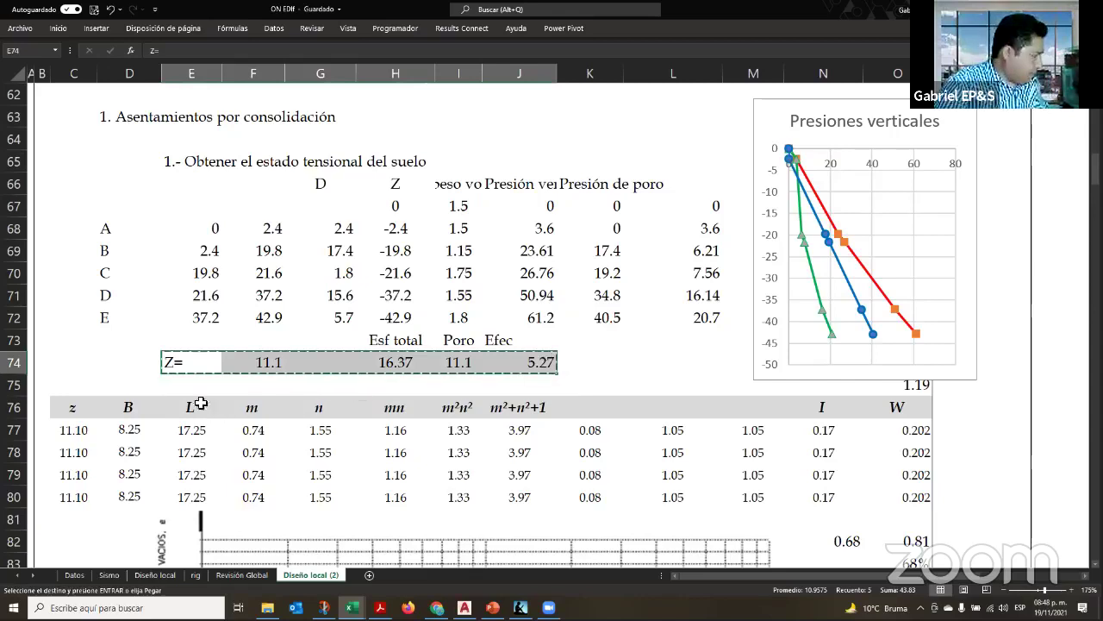
pyautogui.press('Down')
pyautogui.hotkey('ctrl', 'v')
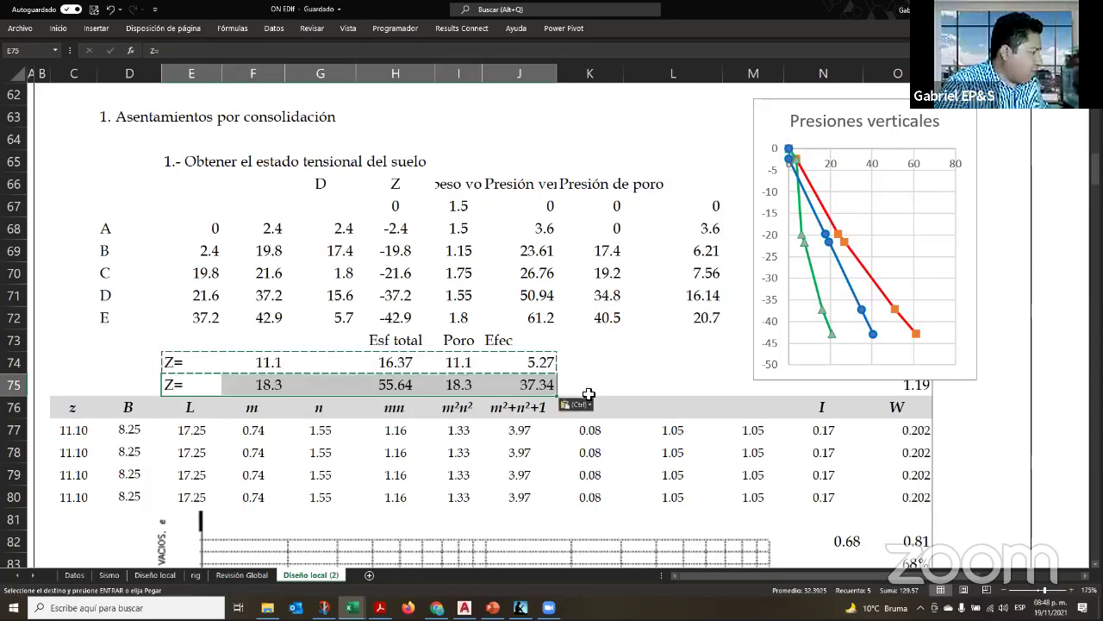
# Set the depth Z in F75 to half of layer D plus the layers above, with the formula +G71/2+G70+G69+G68
pyautogui.click(277, 384)
pyautogui.write('+')
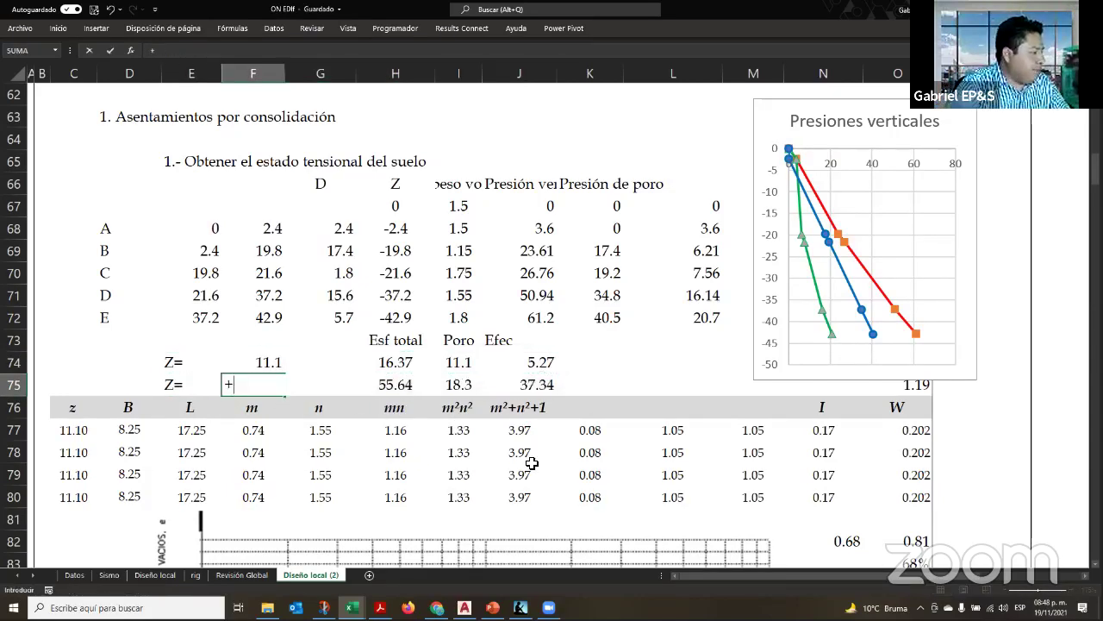
pyautogui.click(343, 298)
pyautogui.write('/2')
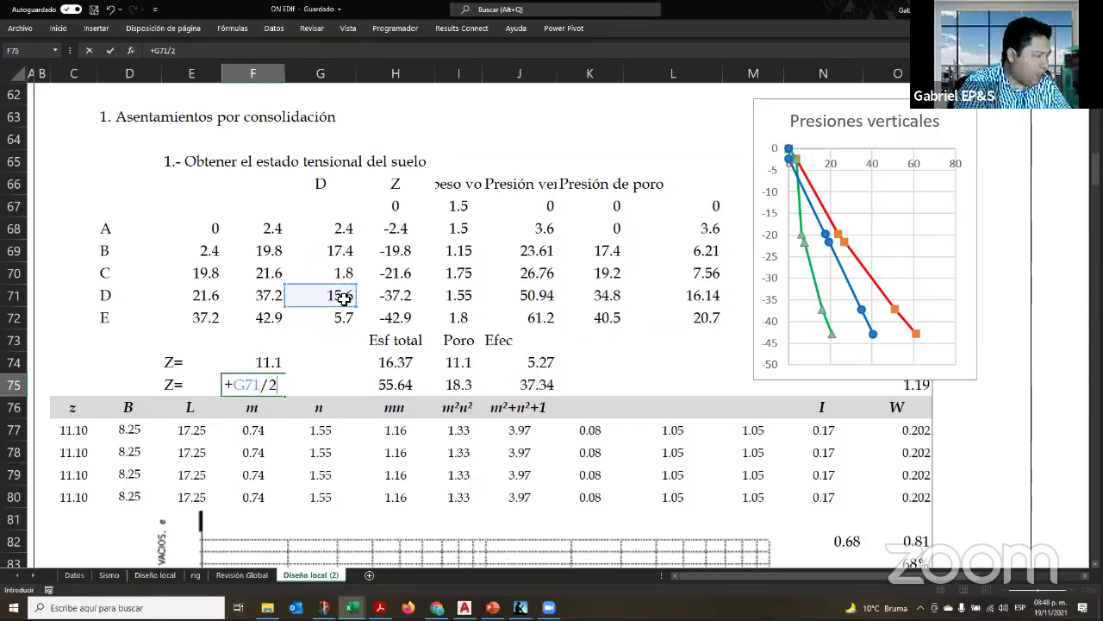
pyautogui.write('+')
pyautogui.click(342, 273)
pyautogui.write('+G70+')
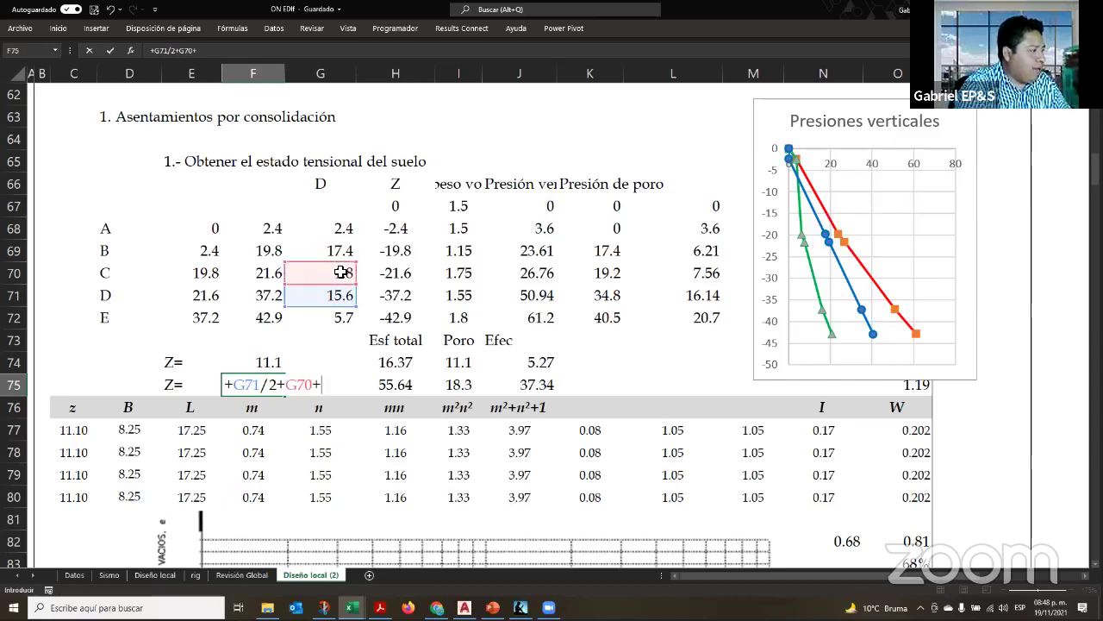
pyautogui.click(339, 249)
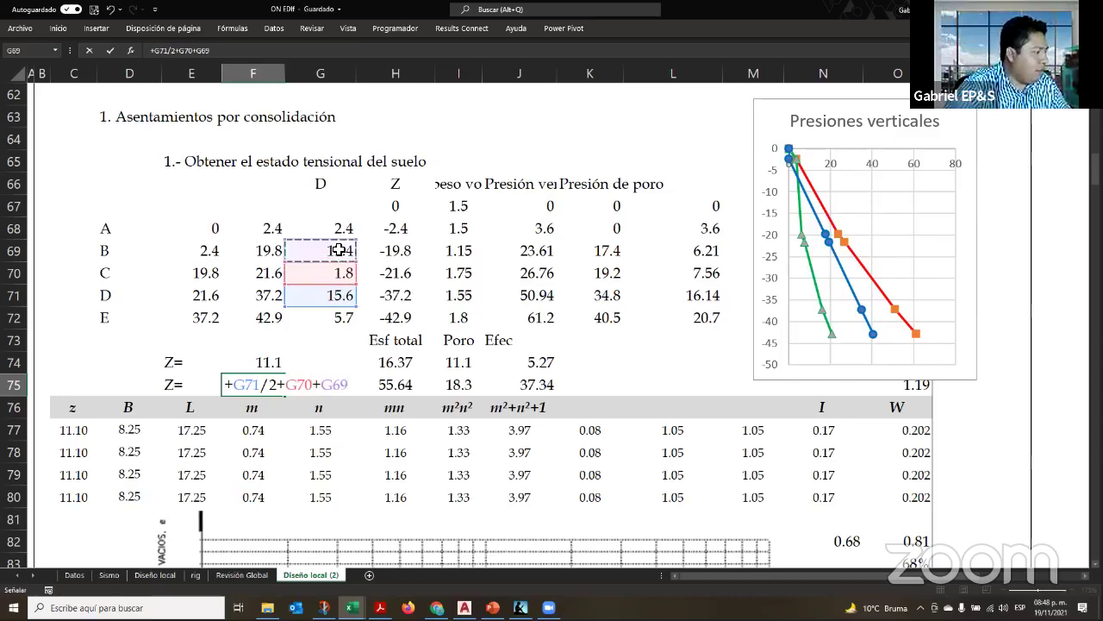
pyautogui.write('+')
pyautogui.click(321, 230)
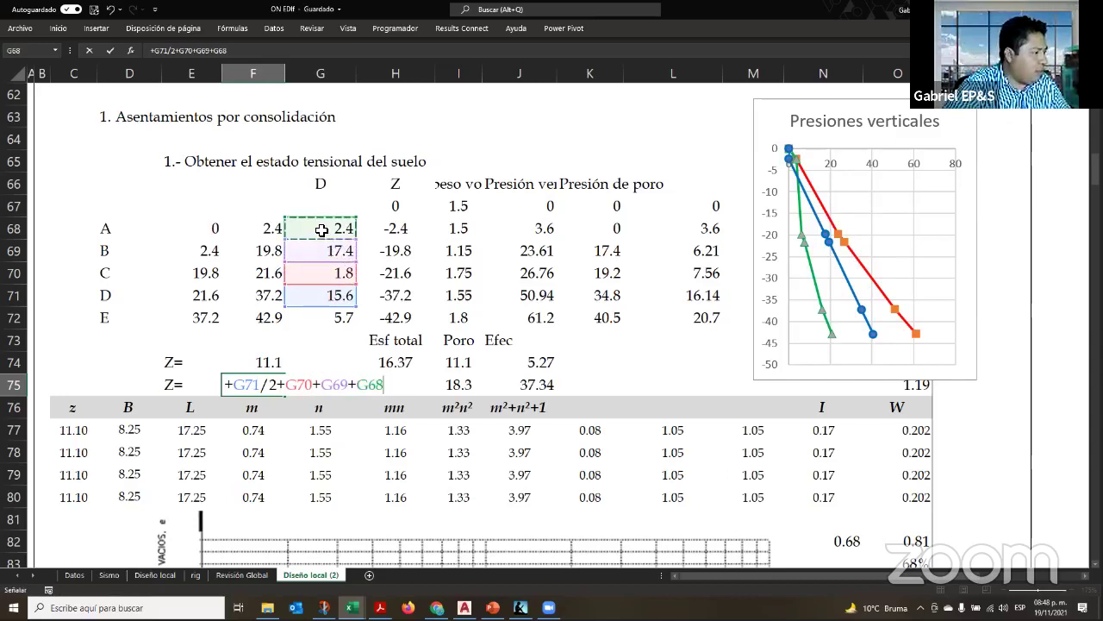
pyautogui.press('Return')
pyautogui.press('Up')
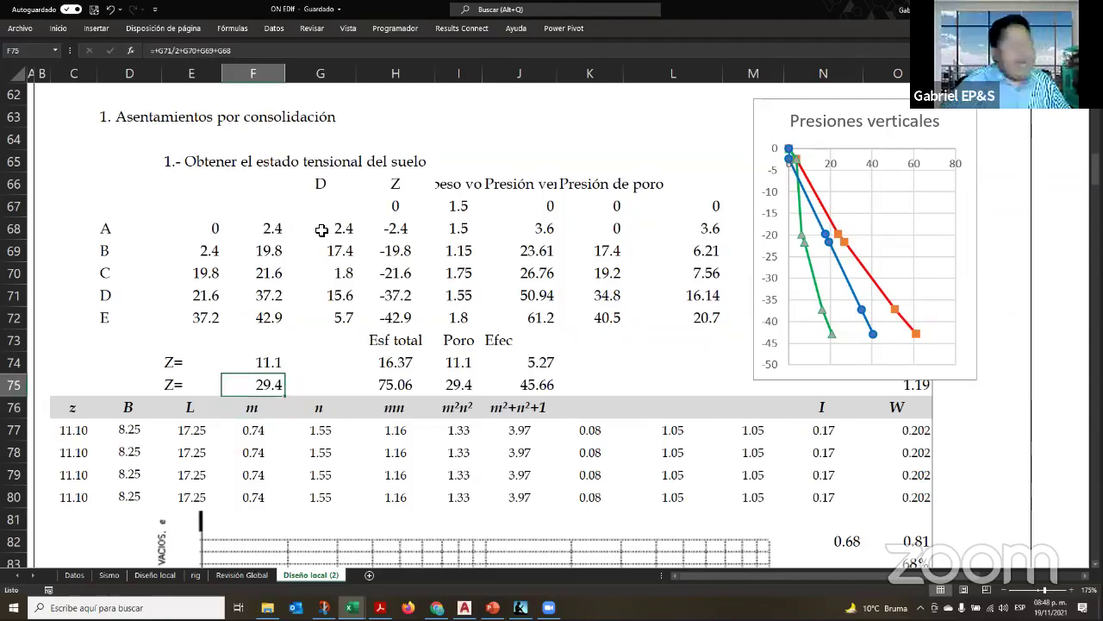
# Set the total stress in H75 to the formula +G71/2*I71+J70+J69+J68+J67 for the middle of layer D
pyautogui.press('Right')
pyautogui.press('Right')
pyautogui.press('Right')
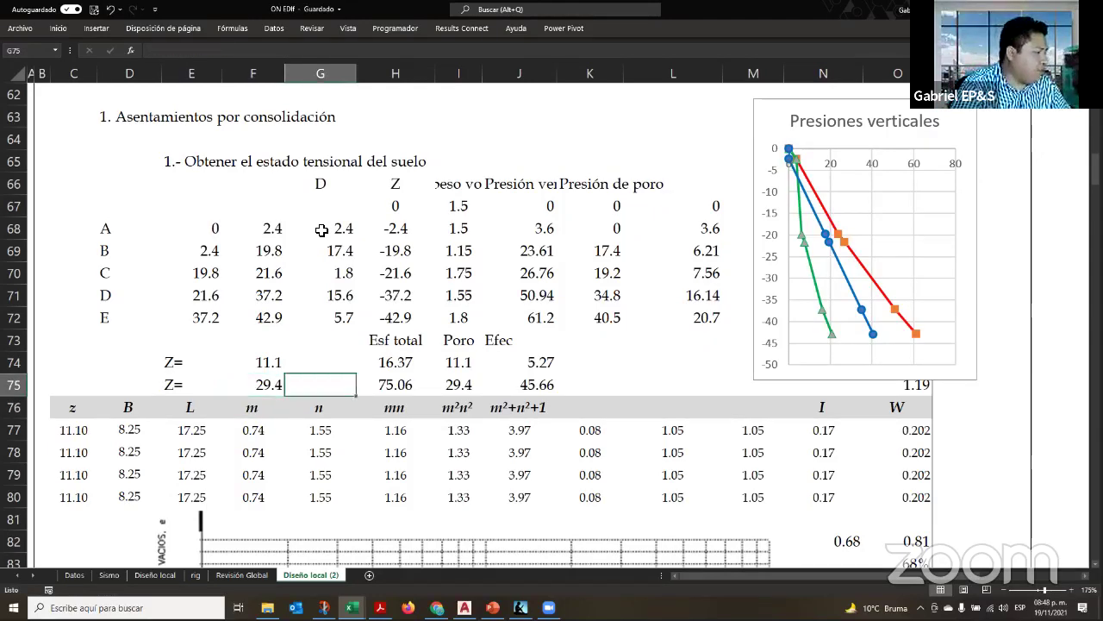
pyautogui.press('Left')
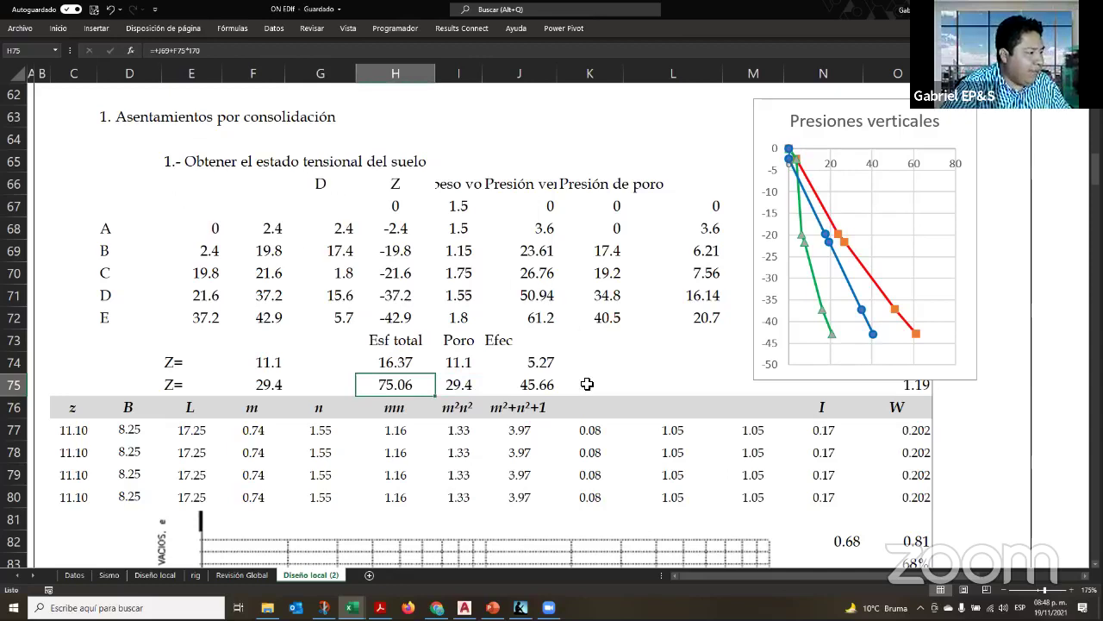
pyautogui.write('+')
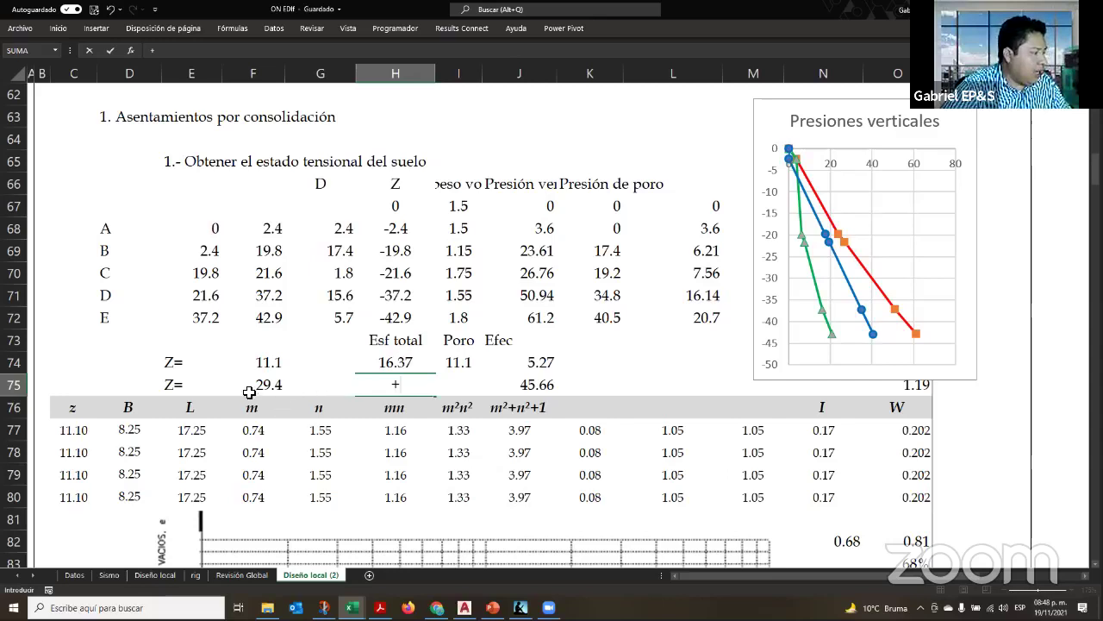
pyautogui.click(348, 298)
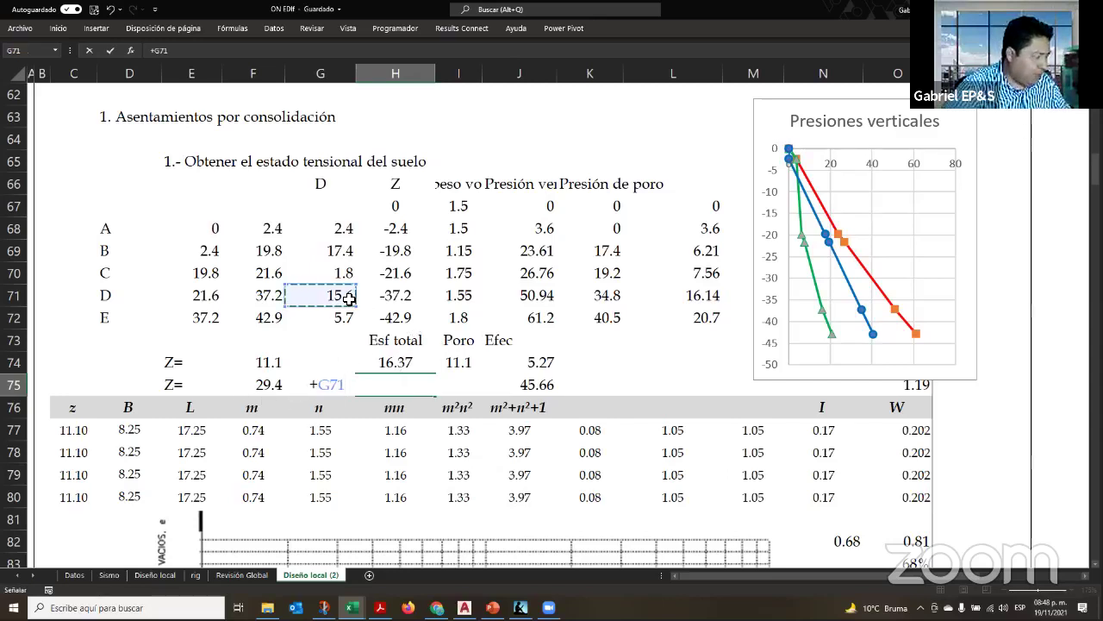
pyautogui.write('/2')
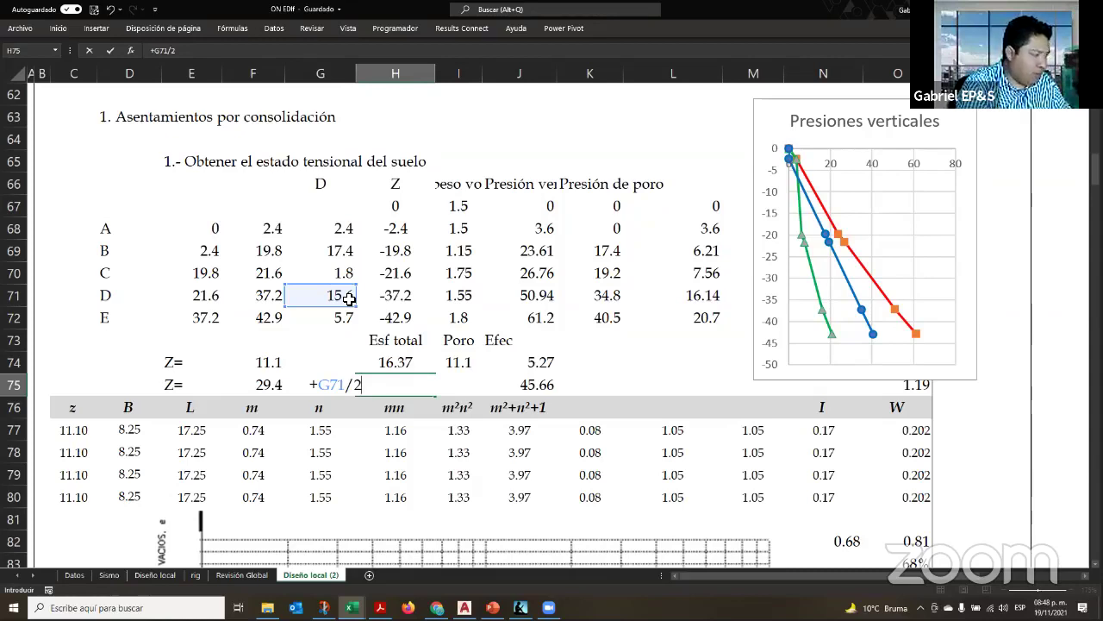
pyautogui.write('*')
pyautogui.click(454, 296)
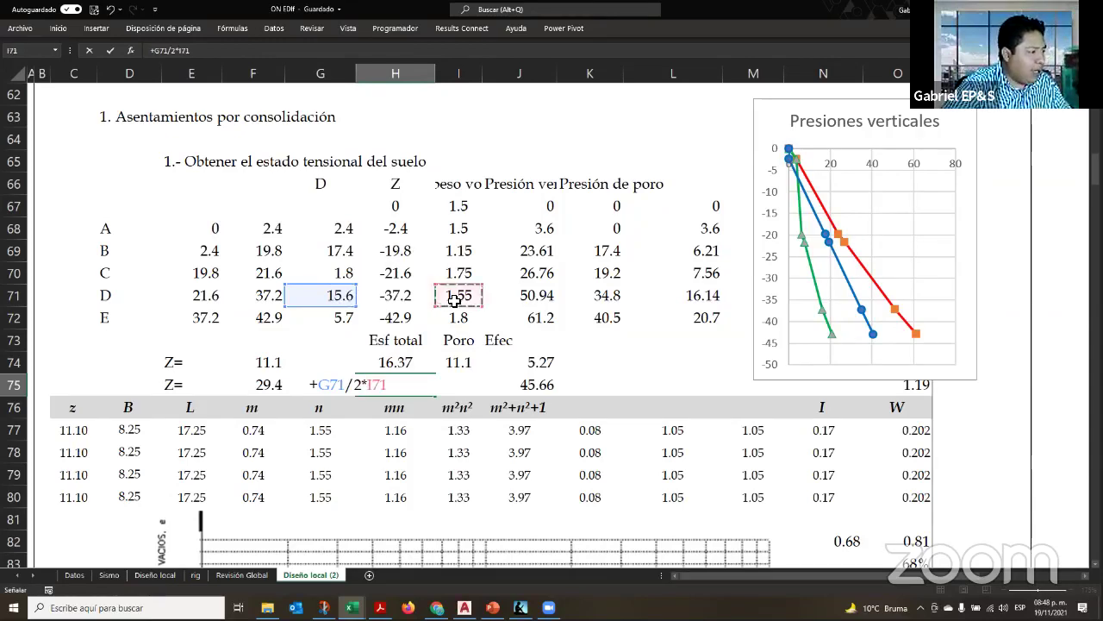
pyautogui.write('+')
pyautogui.click(552, 273)
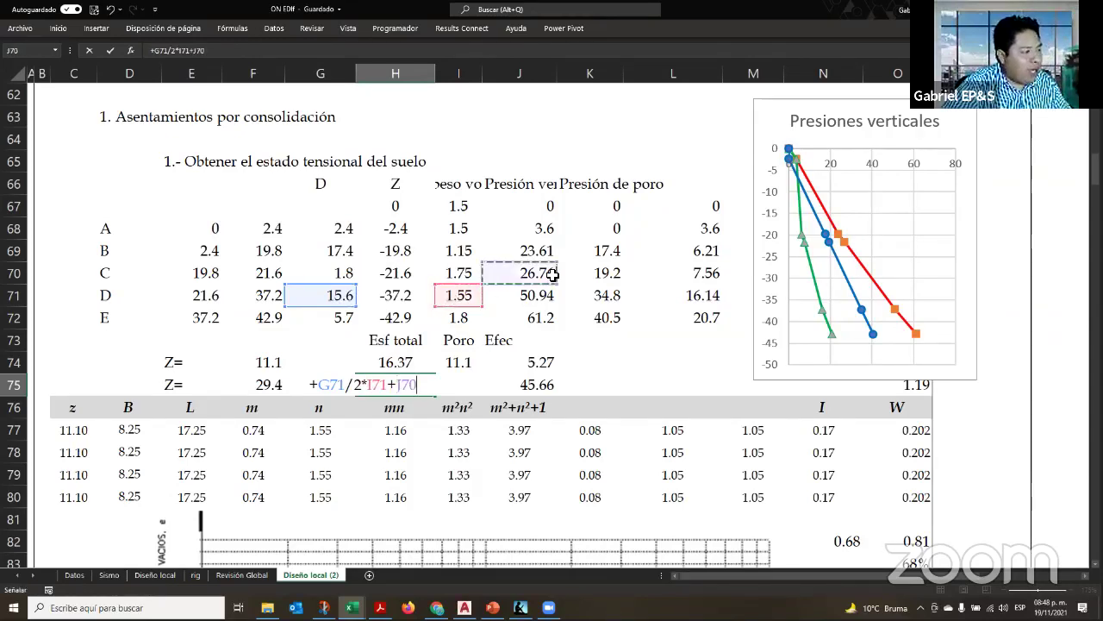
pyautogui.write('+')
pyautogui.click(547, 256)
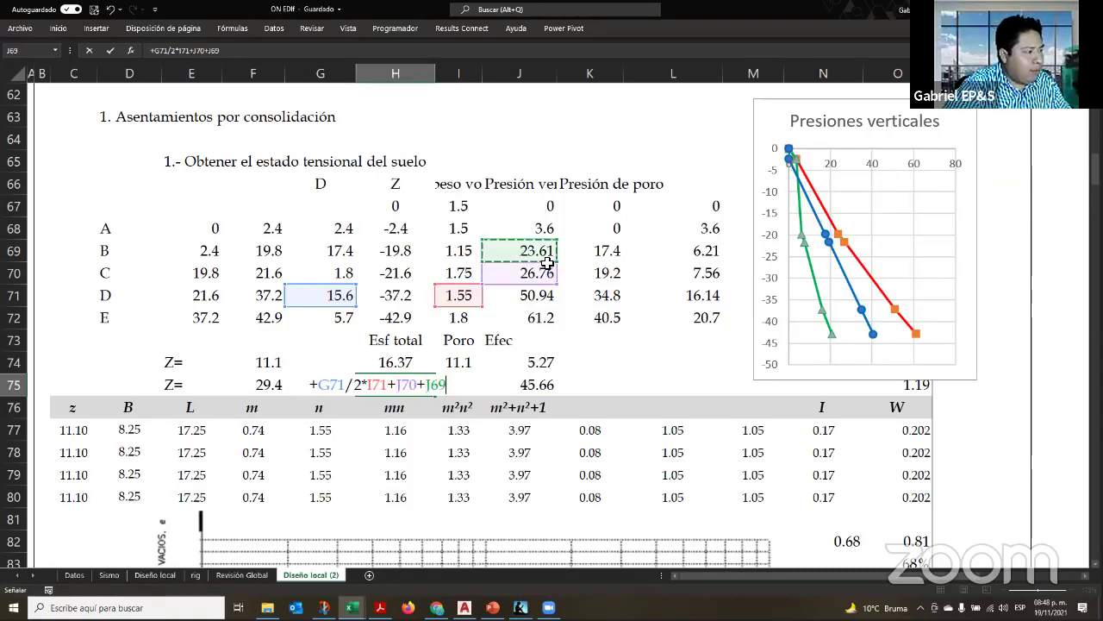
pyautogui.write('+')
pyautogui.click(548, 231)
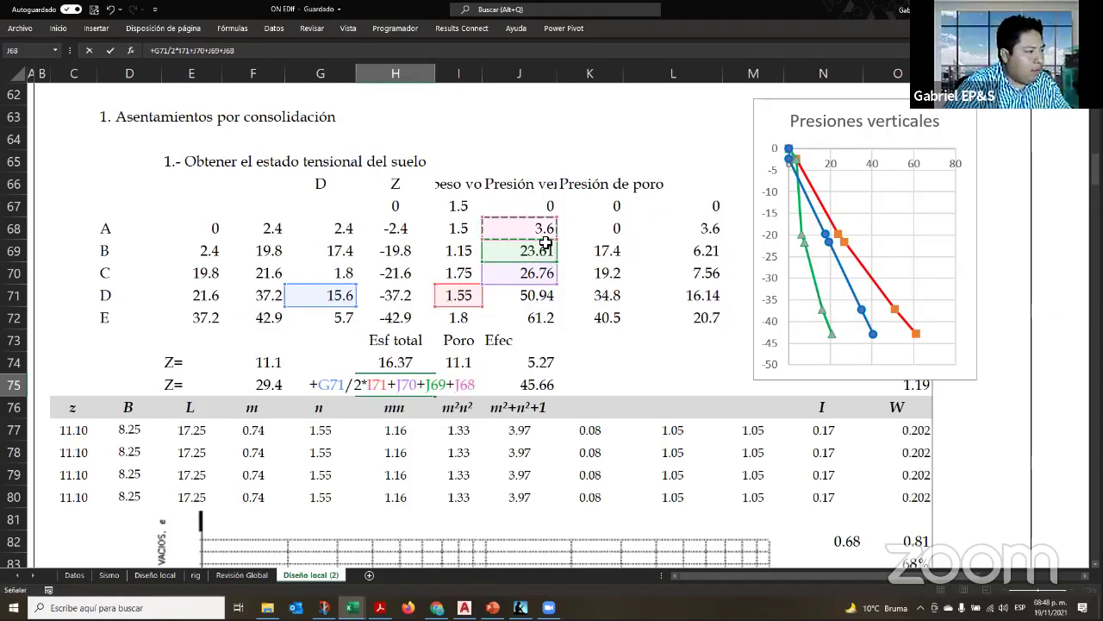
pyautogui.write('+')
pyautogui.click(551, 209)
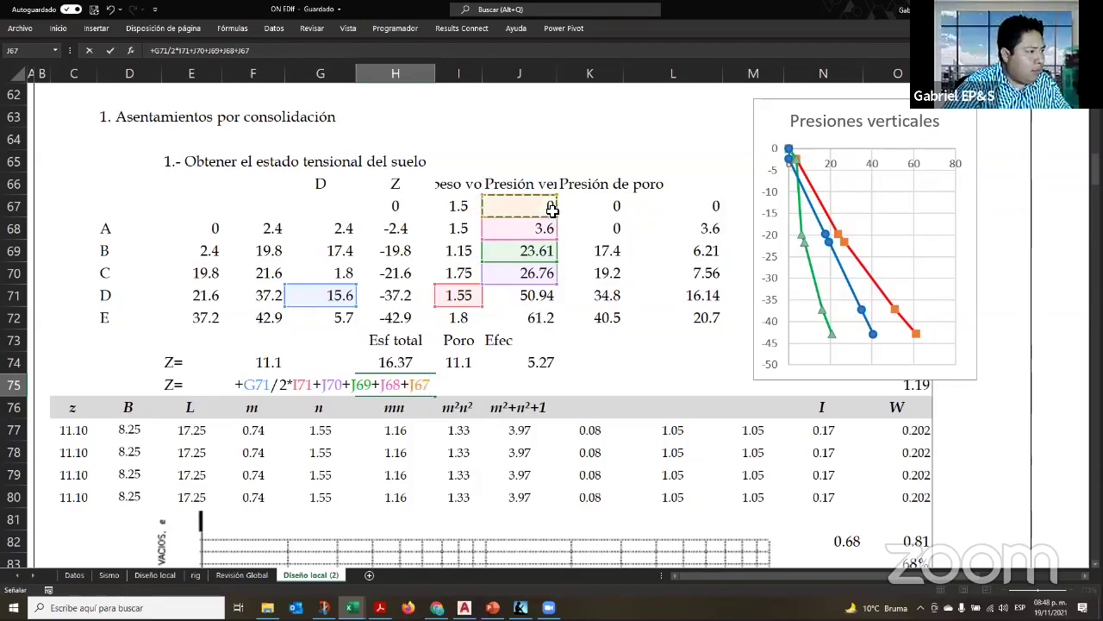
pyautogui.press('Return')
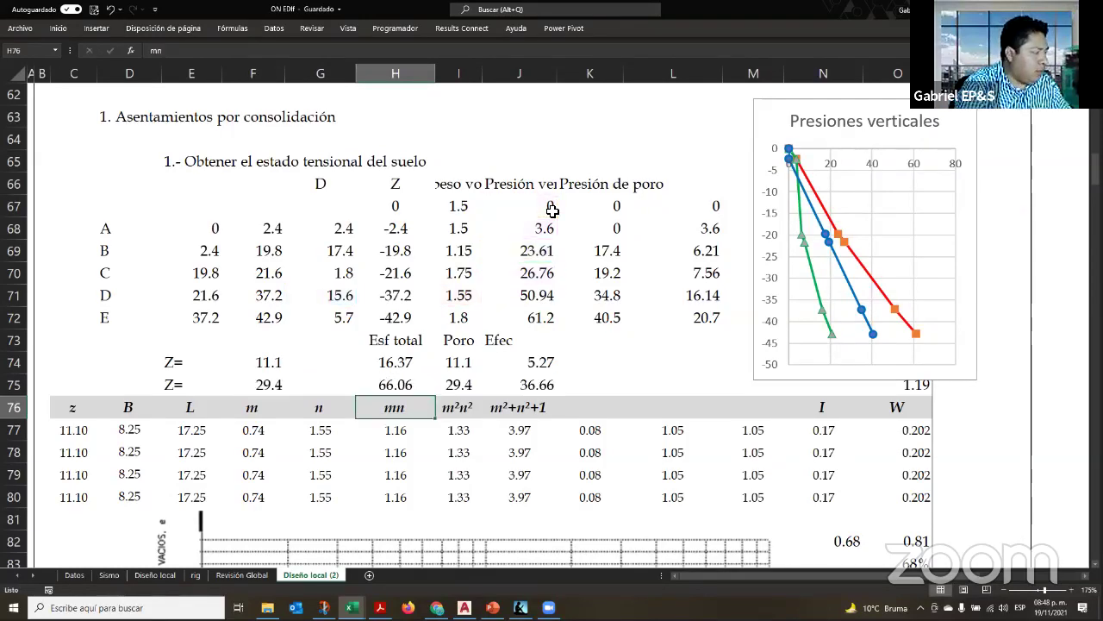
# Check the pore pressure formula in I75 and the total stress formula in H75
pyautogui.press('Up')
pyautogui.press('Right')
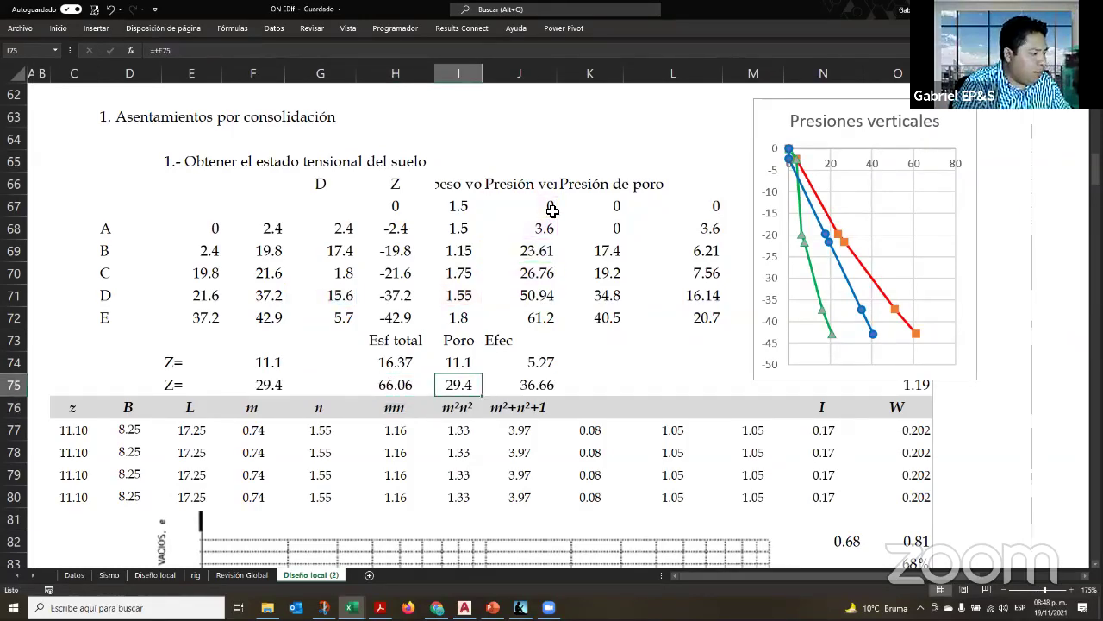
pyautogui.press('Left')
pyautogui.press('Left')
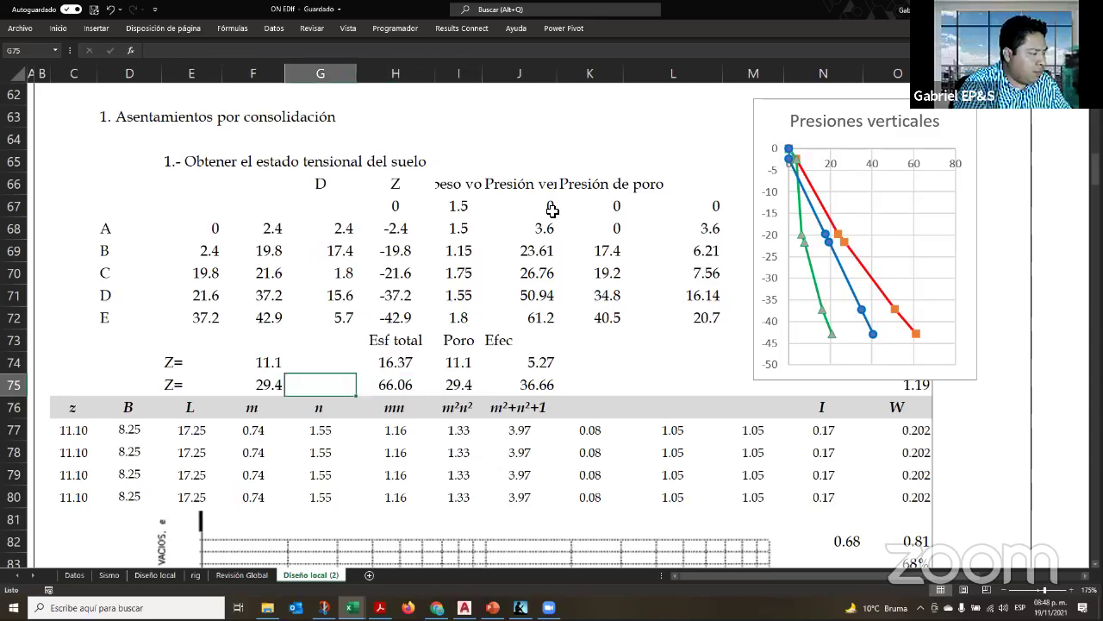
pyautogui.press('Right')
pyautogui.press('Left')
pyautogui.press('Right')
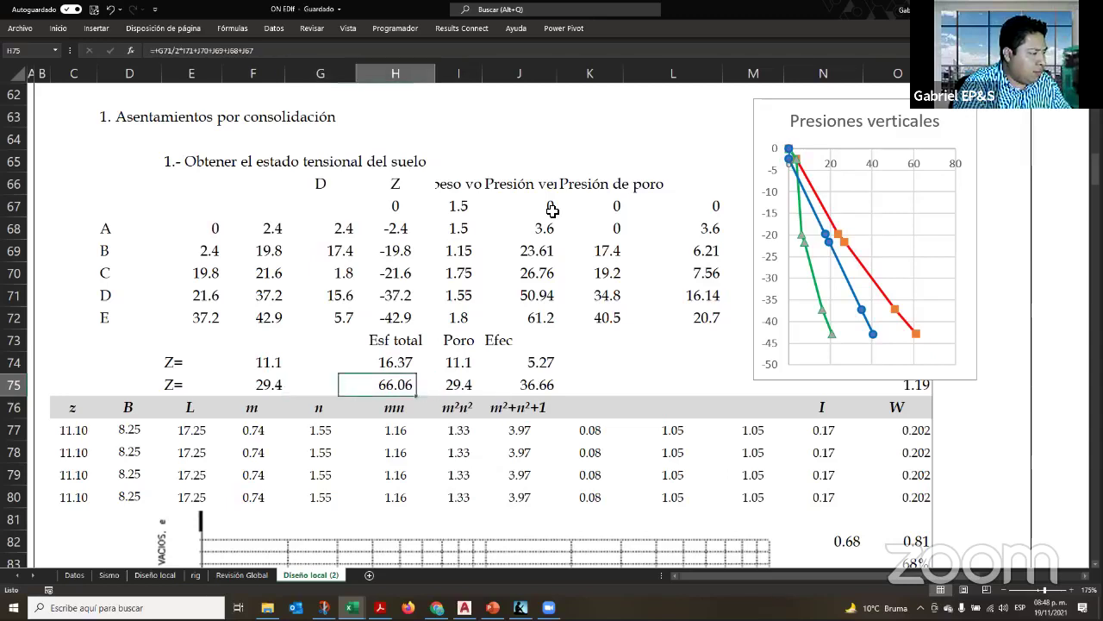
pyautogui.write('+')
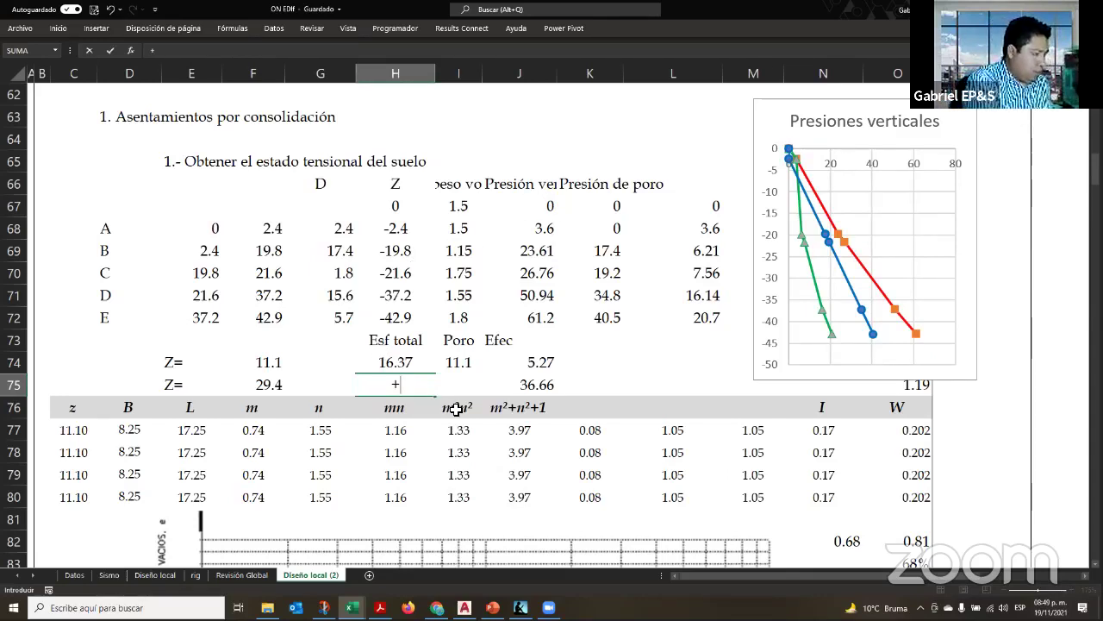
pyautogui.click(542, 272)
pyautogui.write('+')
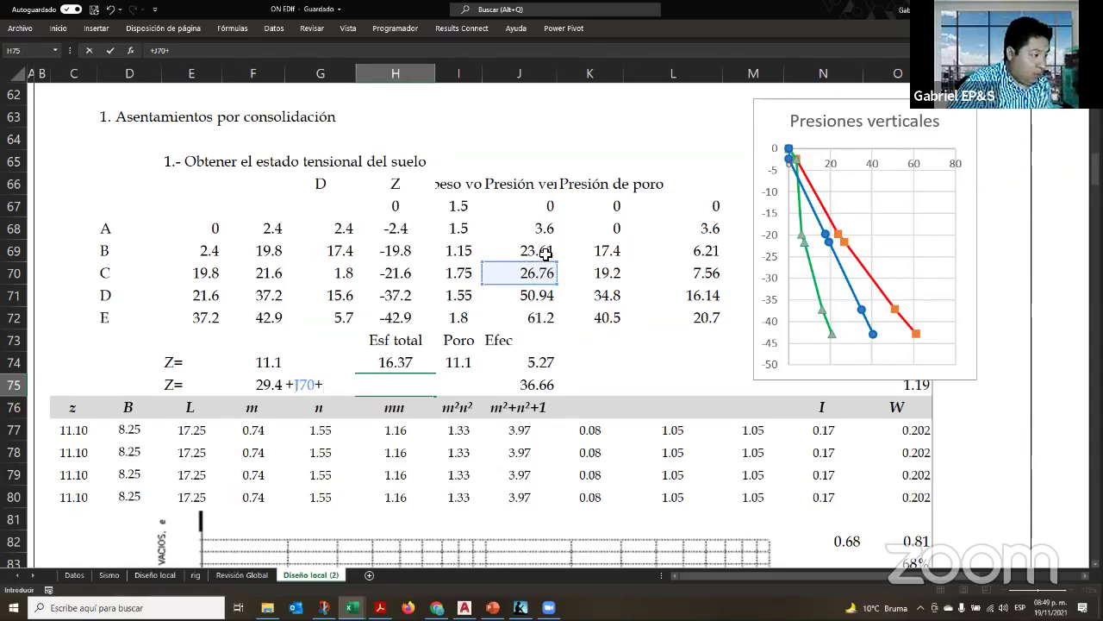
pyautogui.click(546, 254)
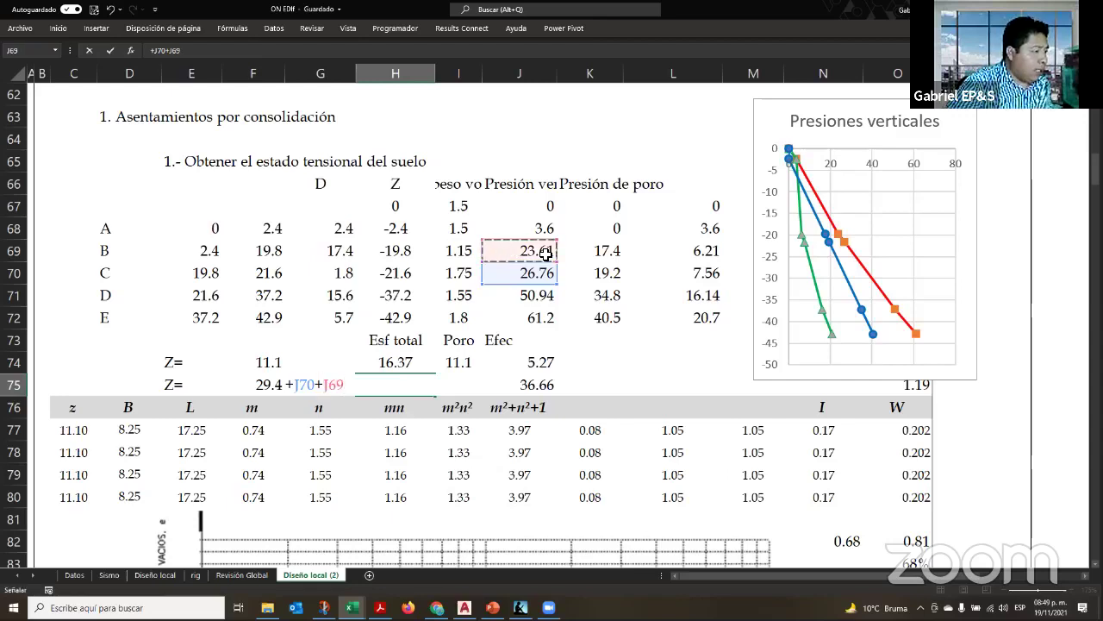
pyautogui.hotkey('ctrl', 'Return')
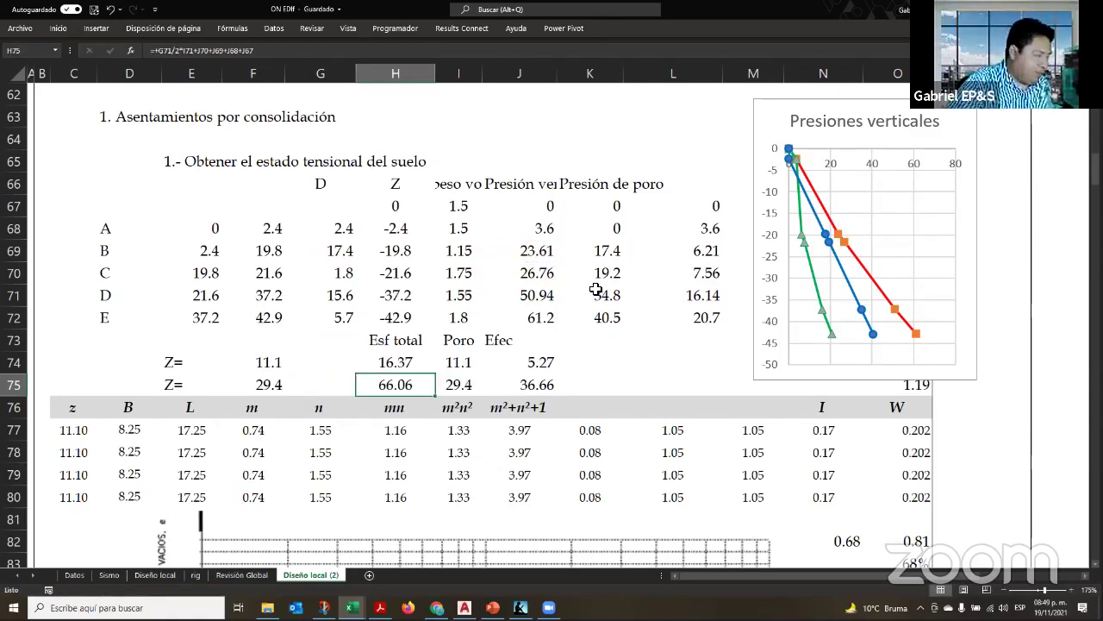
# Shorten the total stress formula in H75 to +G71/2*I71+J70, removing the J69, J68 and J67 terms
pyautogui.click(271, 54)
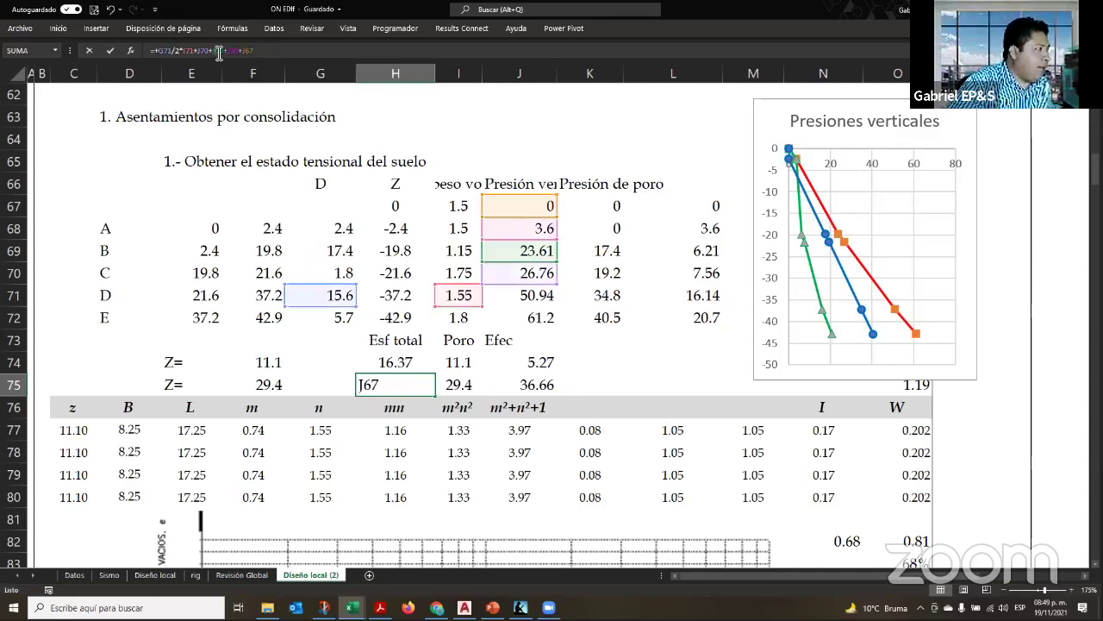
pyautogui.click(214, 51)
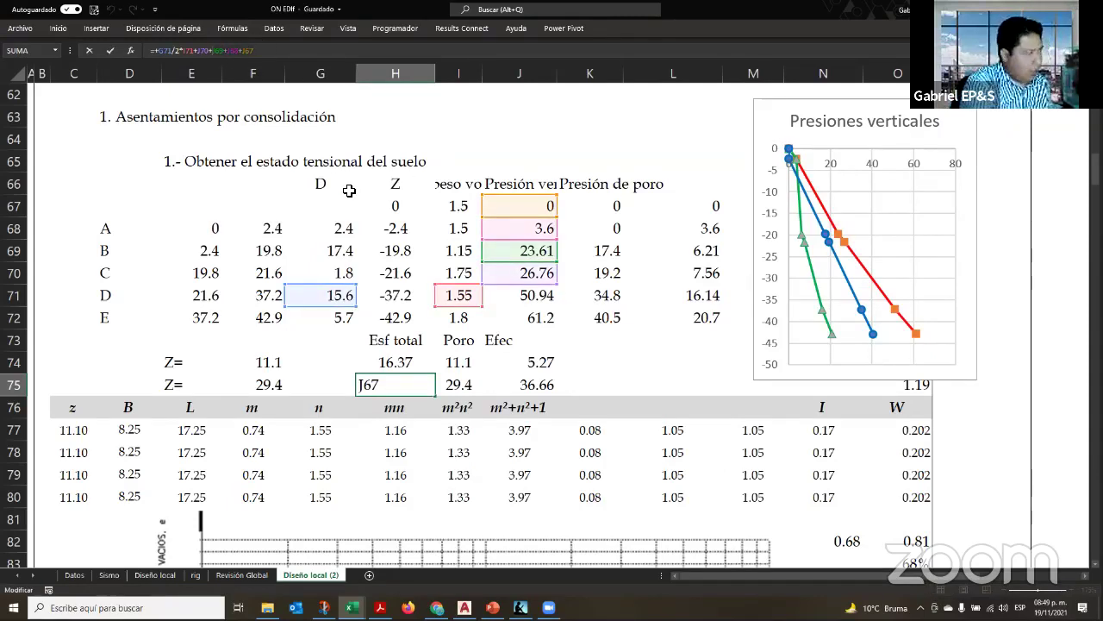
pyautogui.press('BackSpace')
pyautogui.press('BackSpace')
pyautogui.press('BackSpace')
pyautogui.press('BackSpace')
pyautogui.press('BackSpace')
pyautogui.press('BackSpace')
pyautogui.press('BackSpace')
pyautogui.press('BackSpace')
pyautogui.press('BackSpace')
pyautogui.press('BackSpace')
pyautogui.press('BackSpace')
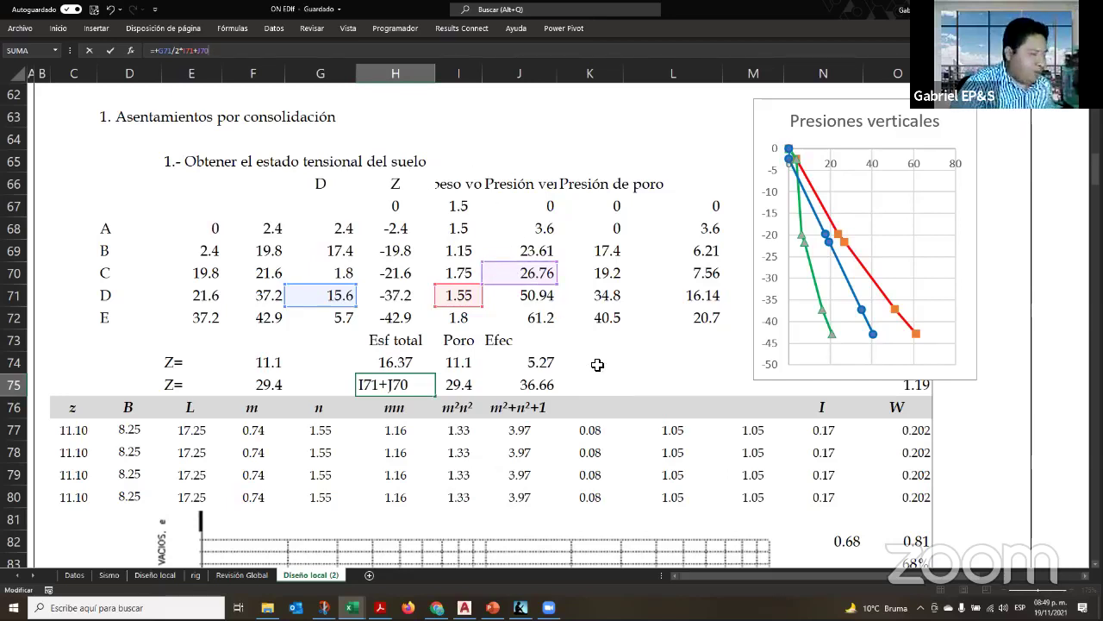
pyautogui.hotkey('ctrl', 'Return')
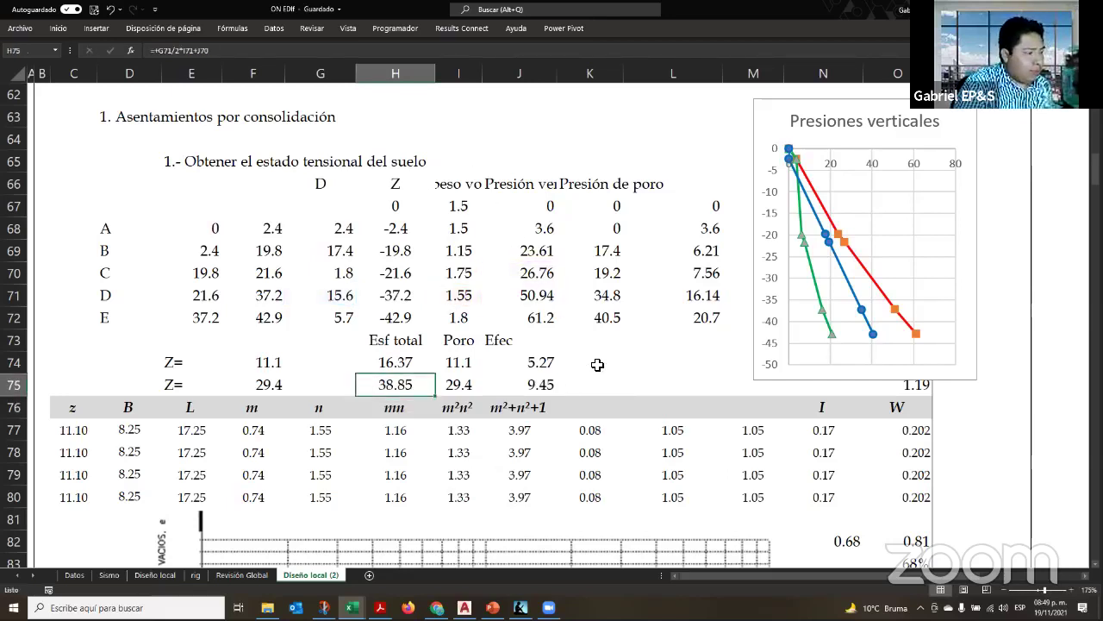
# Check the pore pressure formula in I75 and the effective stress formula in J75
pyautogui.press('Right')
pyautogui.press('Right')
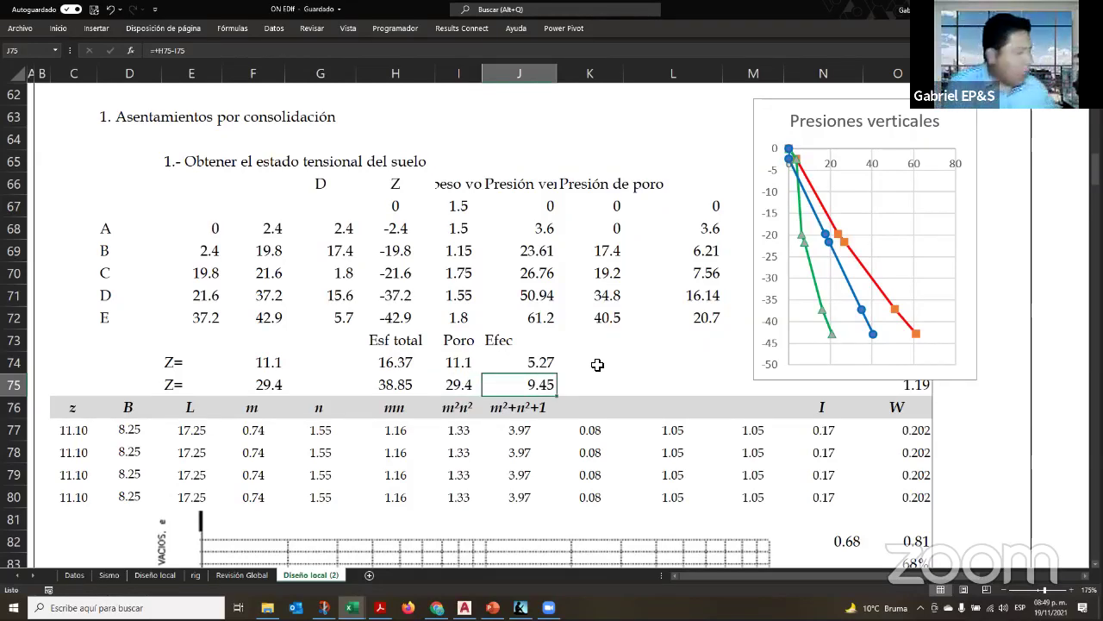
pyautogui.press('Left')
pyautogui.press('Left')
pyautogui.press('Right')
pyautogui.press('Right')
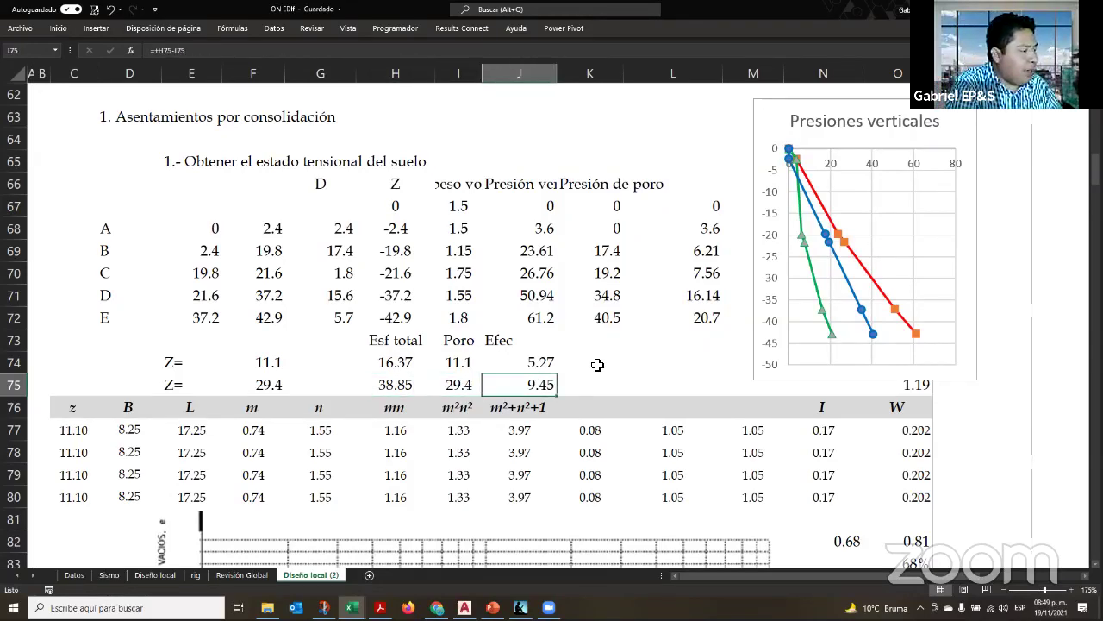
pyautogui.press('Left')
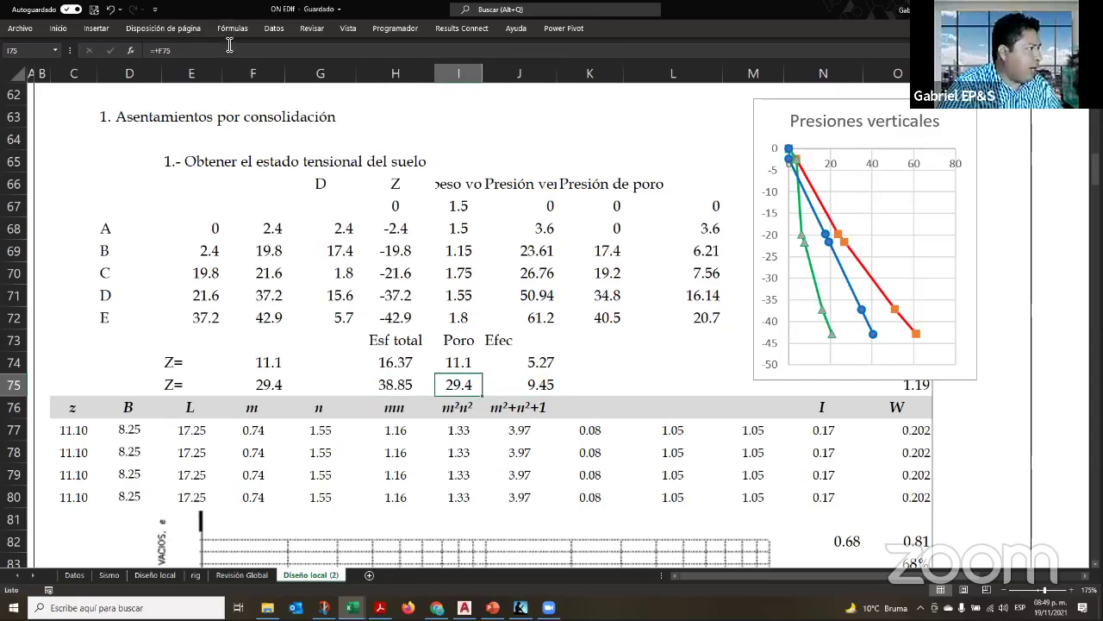
pyautogui.press('F2')
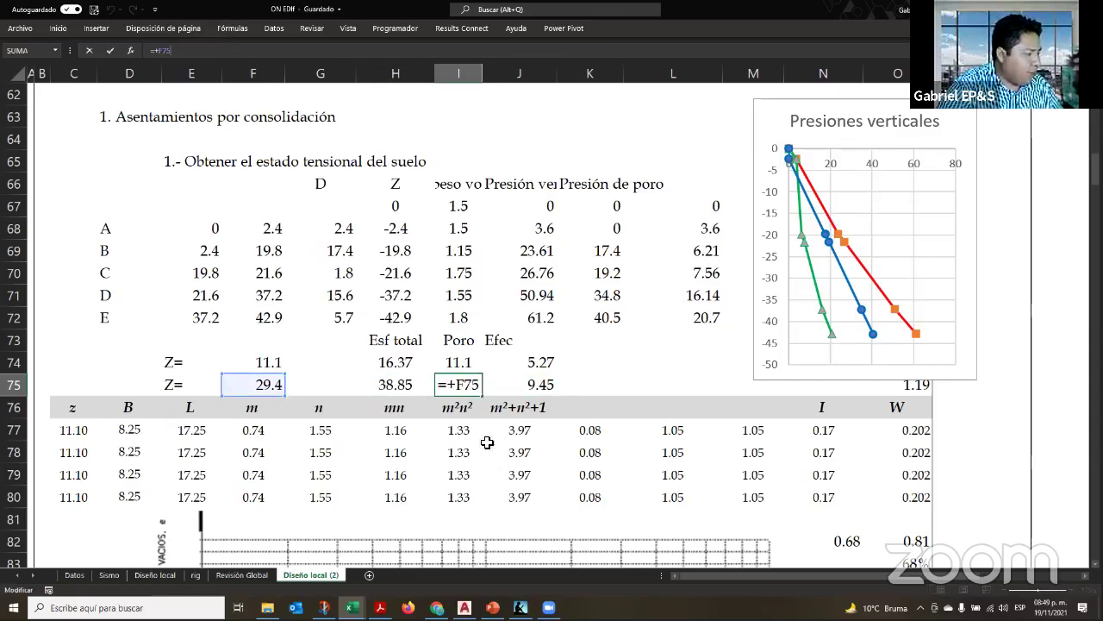
pyautogui.click(537, 387)
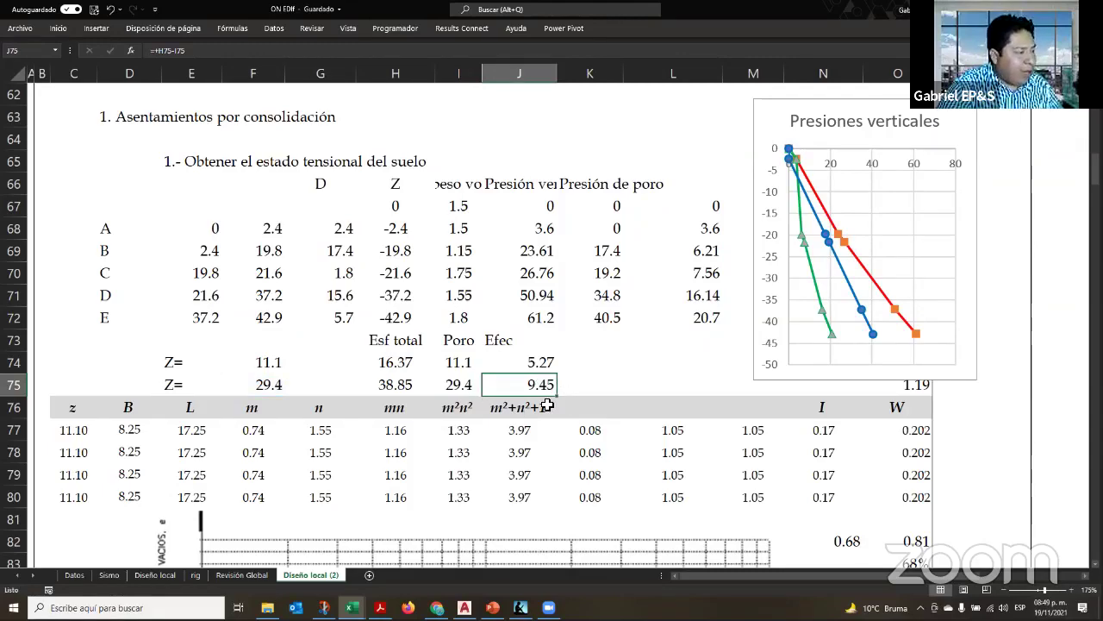
# Copy the stress increment sum from O82 and paste it as a fixed value over the formula in J121
pyautogui.scroll(-3, 547, 406)
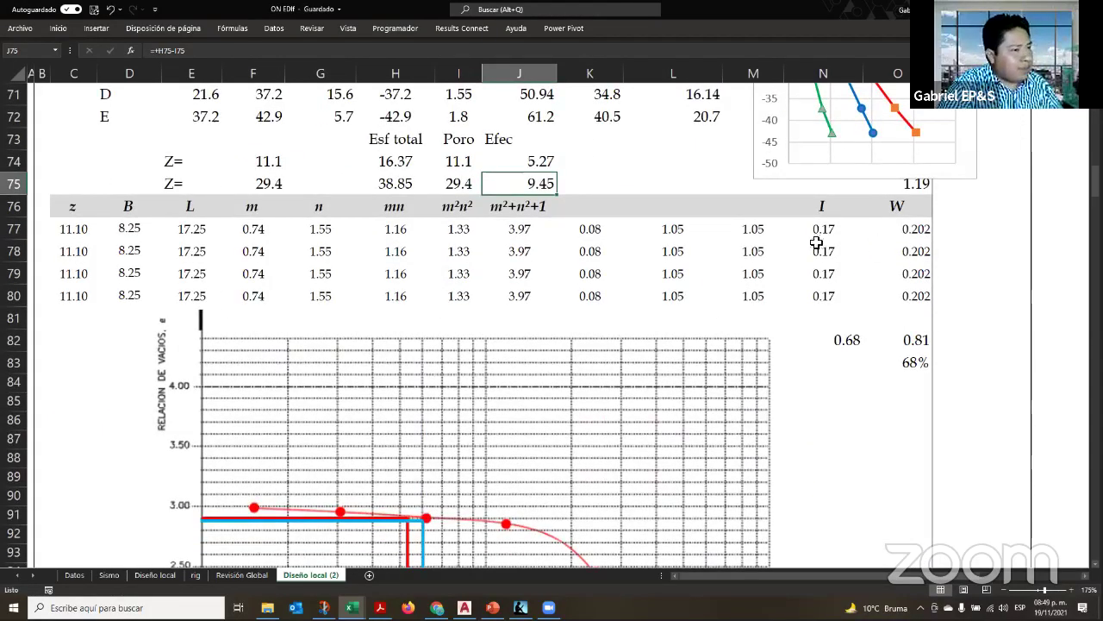
pyautogui.click(125, 235)
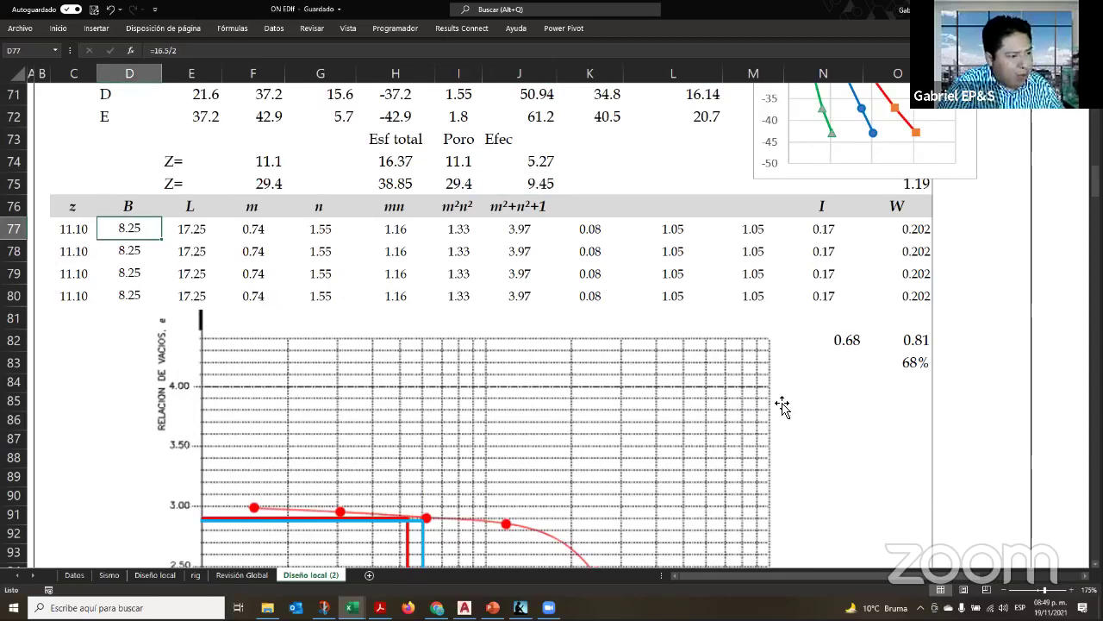
pyautogui.scroll(-3, 874, 405)
pyautogui.scroll(2, 874, 407)
pyautogui.scroll(1, 874, 408)
pyautogui.click(903, 342)
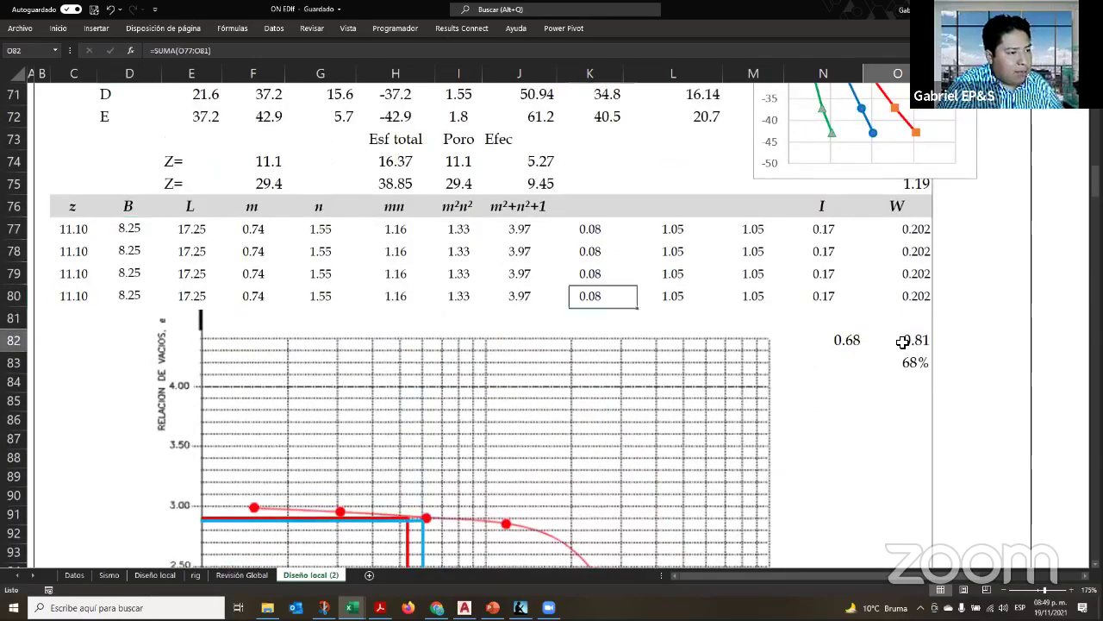
pyautogui.hotkey('ctrl', 'c')
pyautogui.scroll(-12, 894, 421)
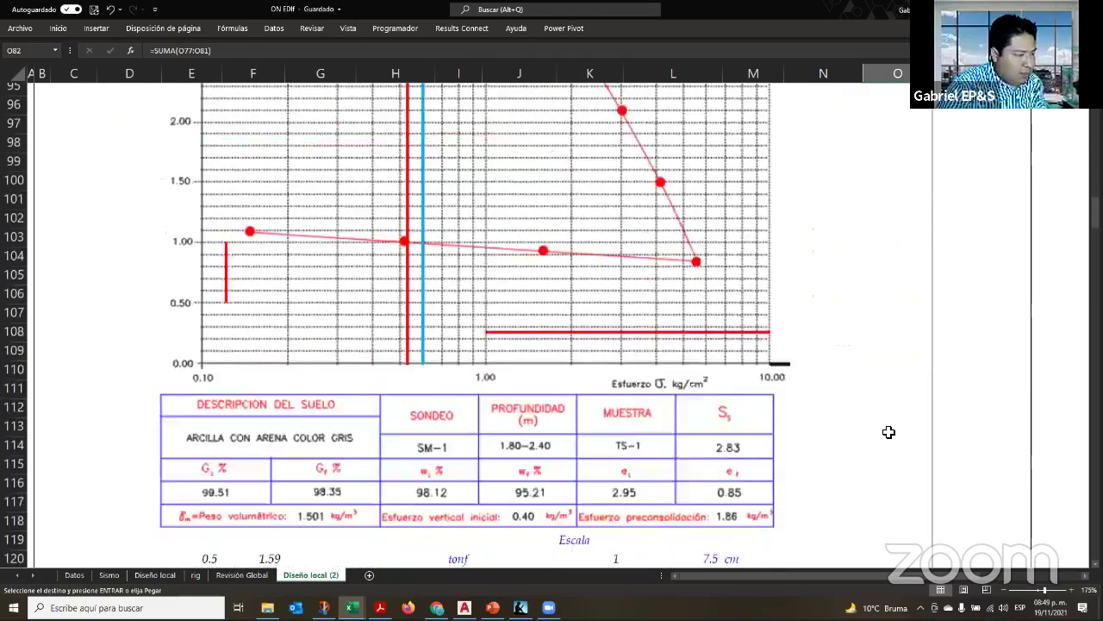
pyautogui.click(535, 359)
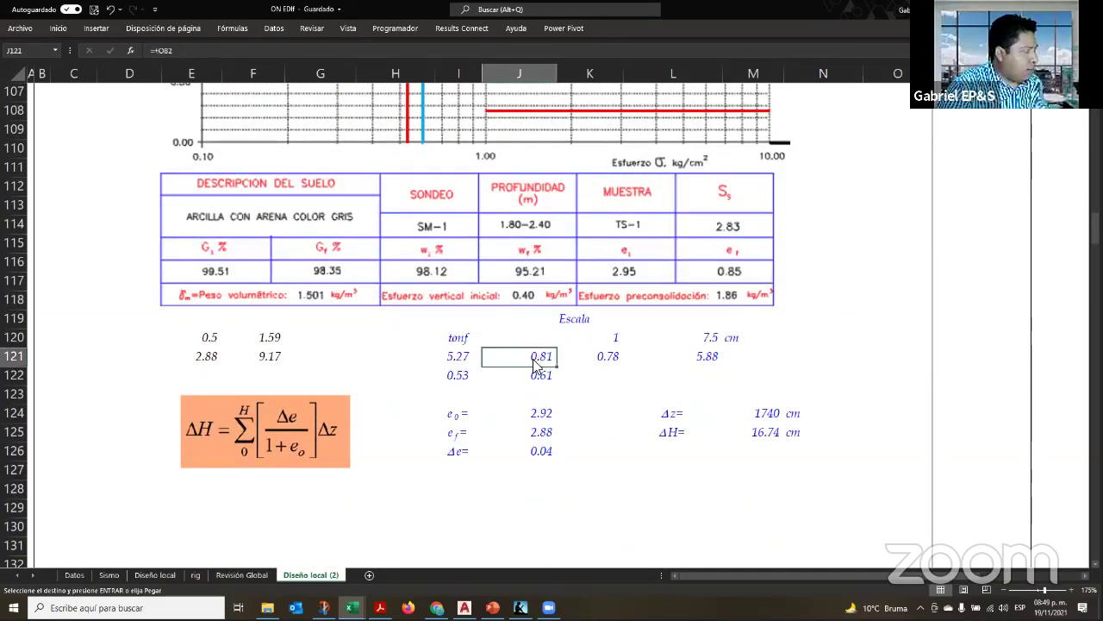
pyautogui.rightClick(534, 362)
pyautogui.click(575, 113)
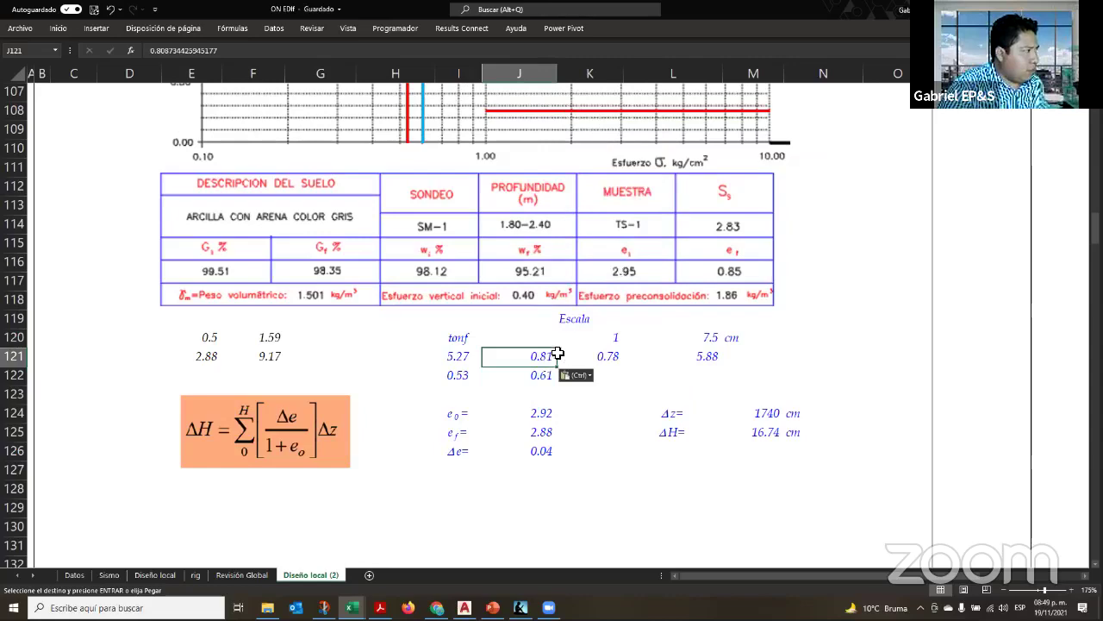
pyautogui.click(542, 377)
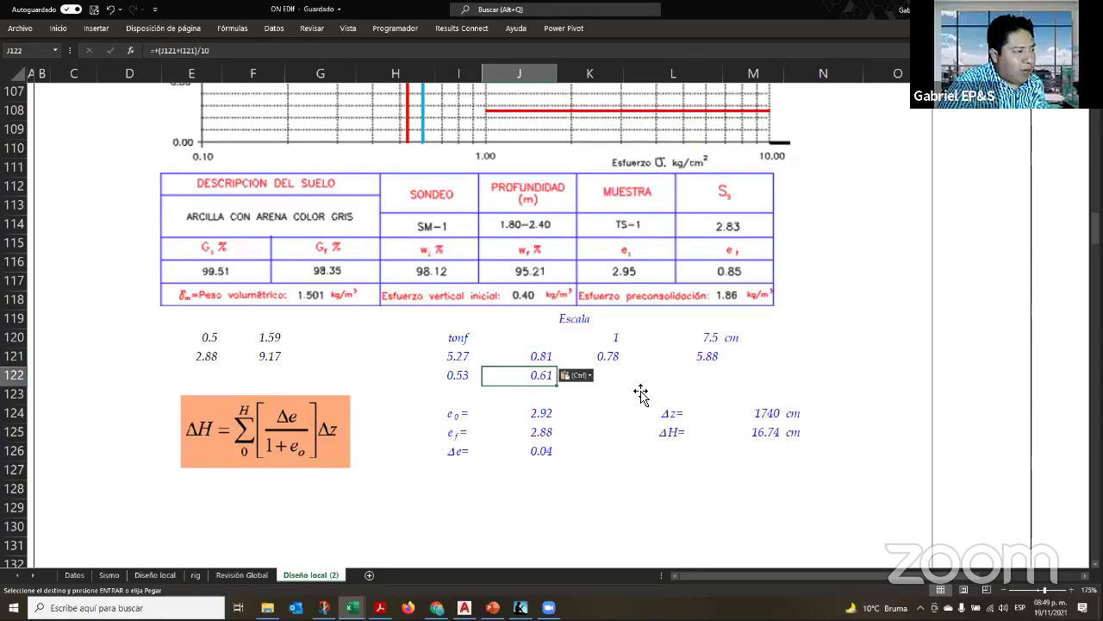
pyautogui.scroll(12, 641, 393)
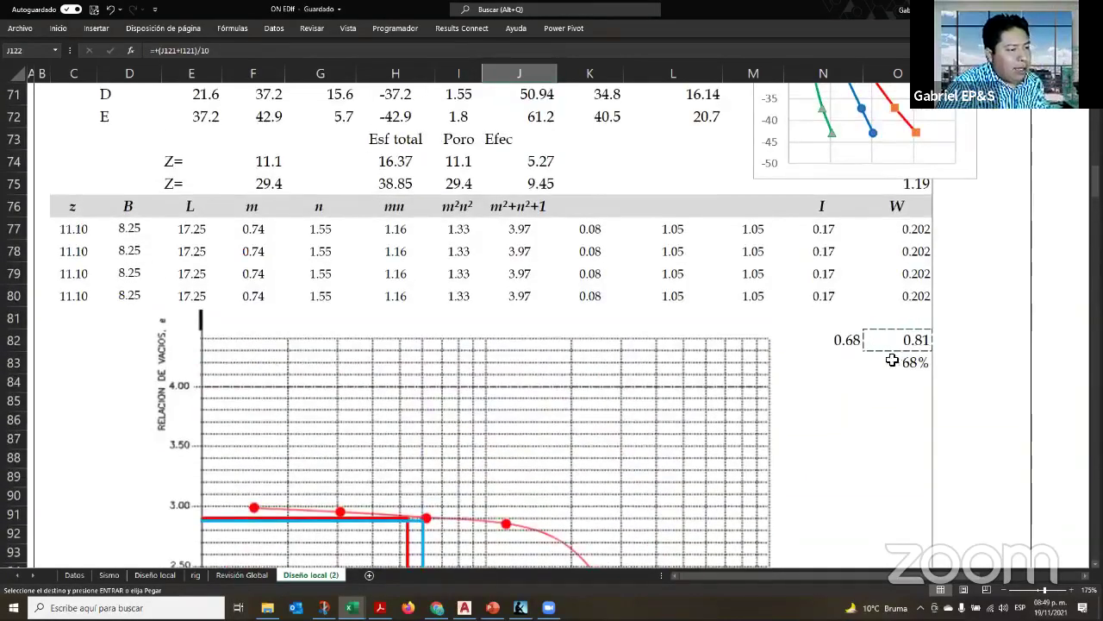
pyautogui.scroll(-13, 862, 359)
pyautogui.press('Escape')
# Link the depth z in C77 to the middle of layer D with the formula +F75
pyautogui.scroll(12, 896, 310)
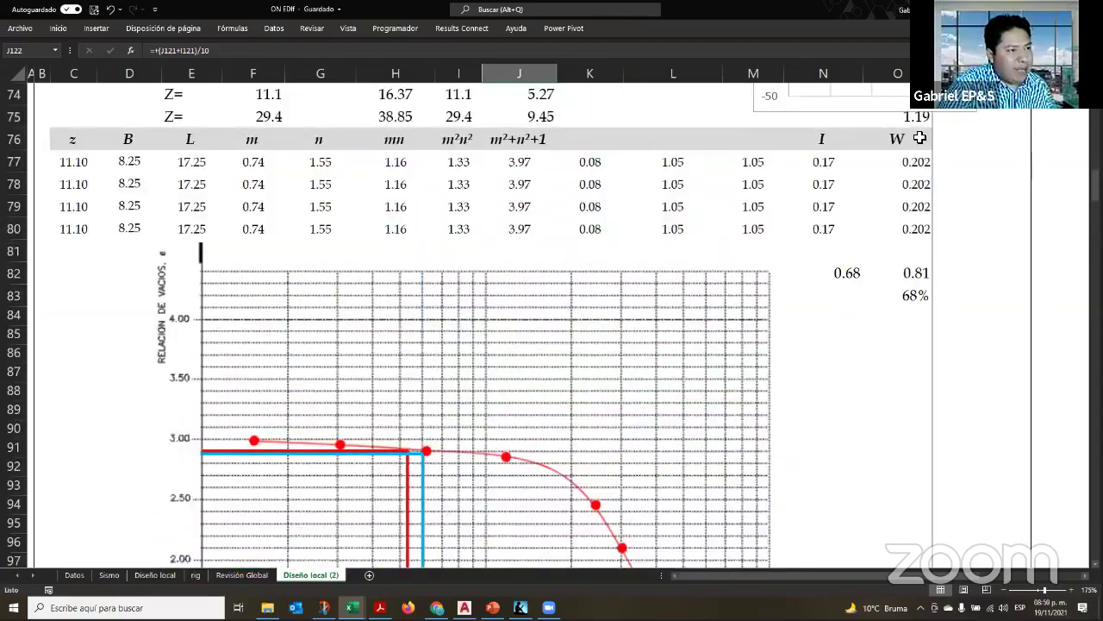
pyautogui.scroll(3, 914, 147)
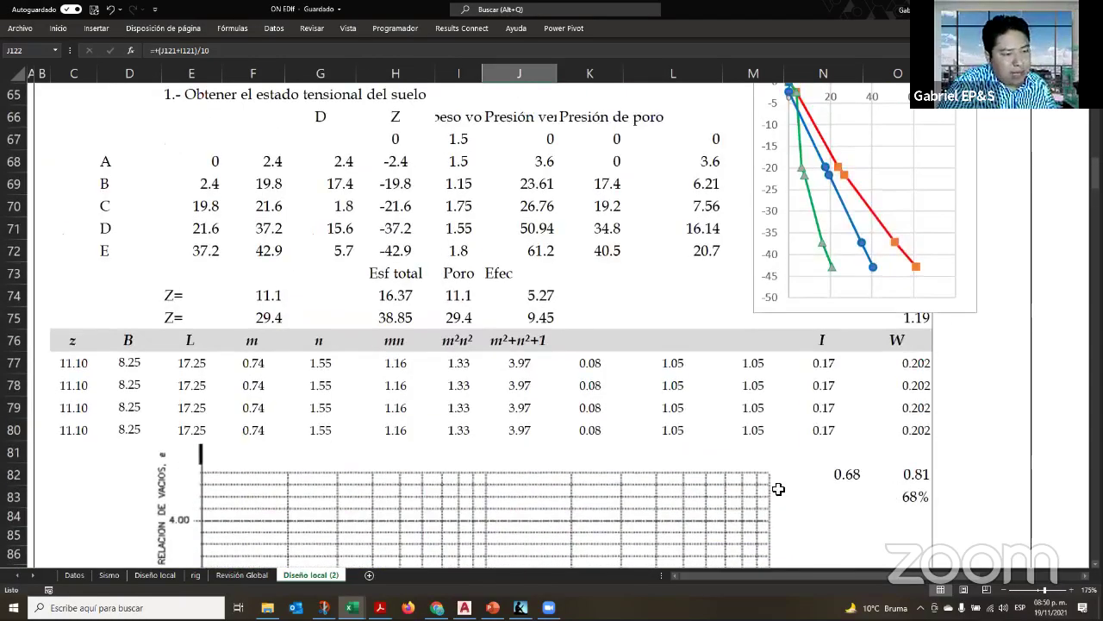
pyautogui.click(78, 370)
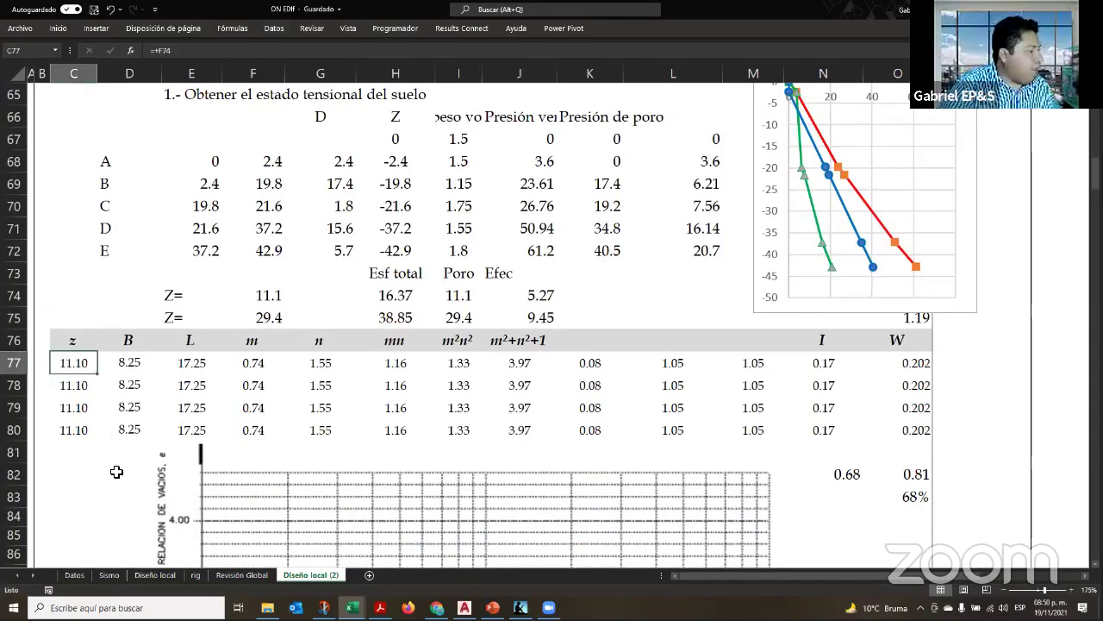
pyautogui.write('+')
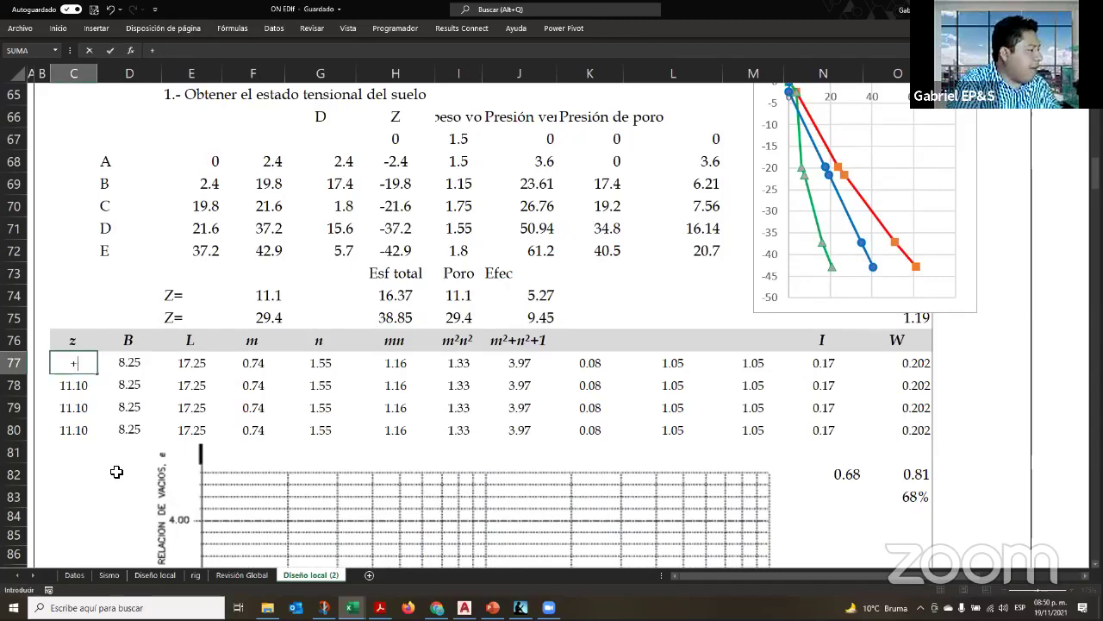
pyautogui.click(250, 318)
pyautogui.press('Return')
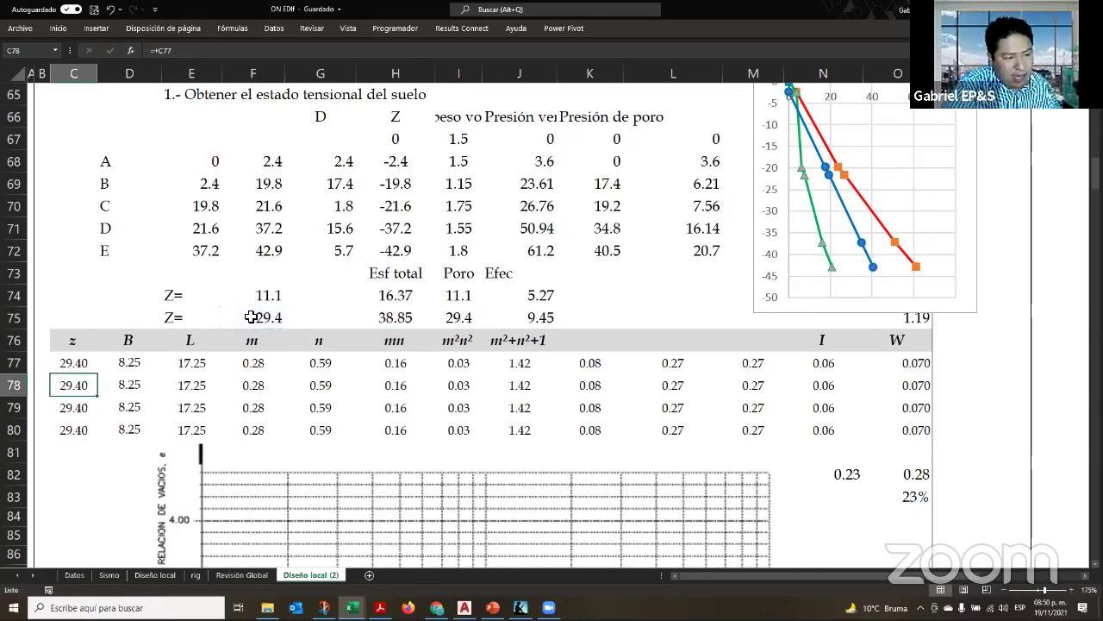
# Check the stress increment sum in O82 and its percentage in O83, and review the settlement calculation below the consolidation curve
pyautogui.click(909, 474)
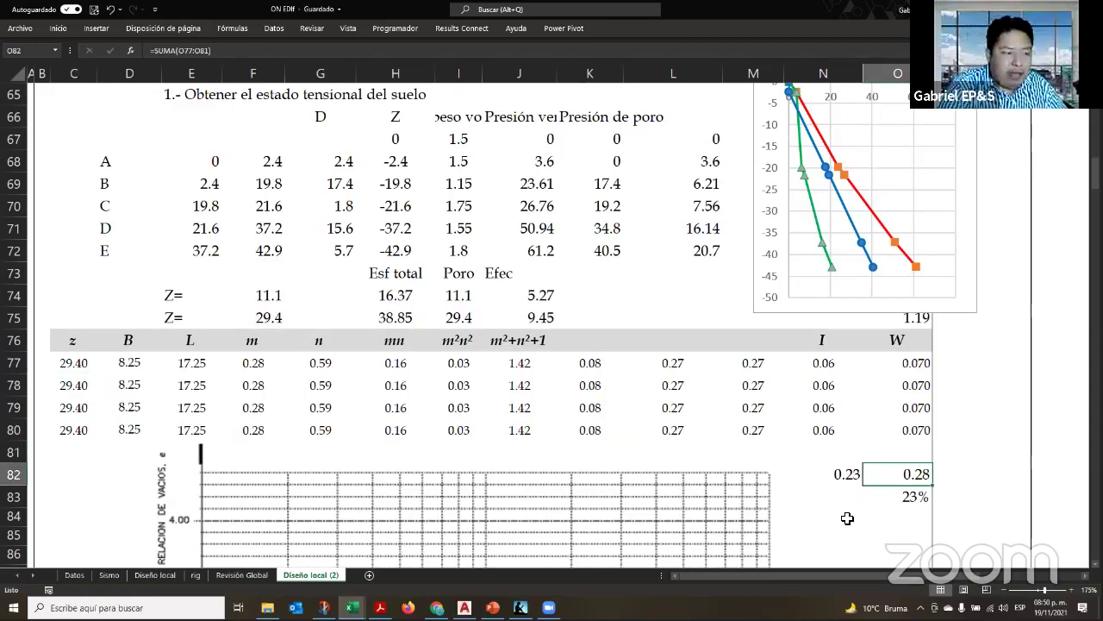
pyautogui.click(908, 501)
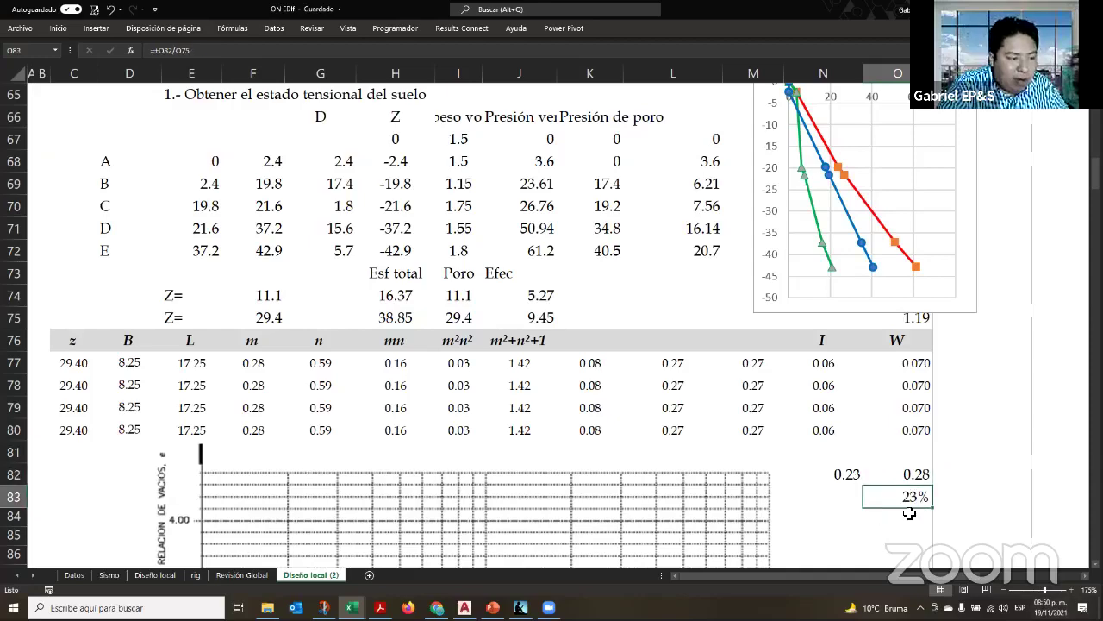
pyautogui.scroll(-15, 857, 506)
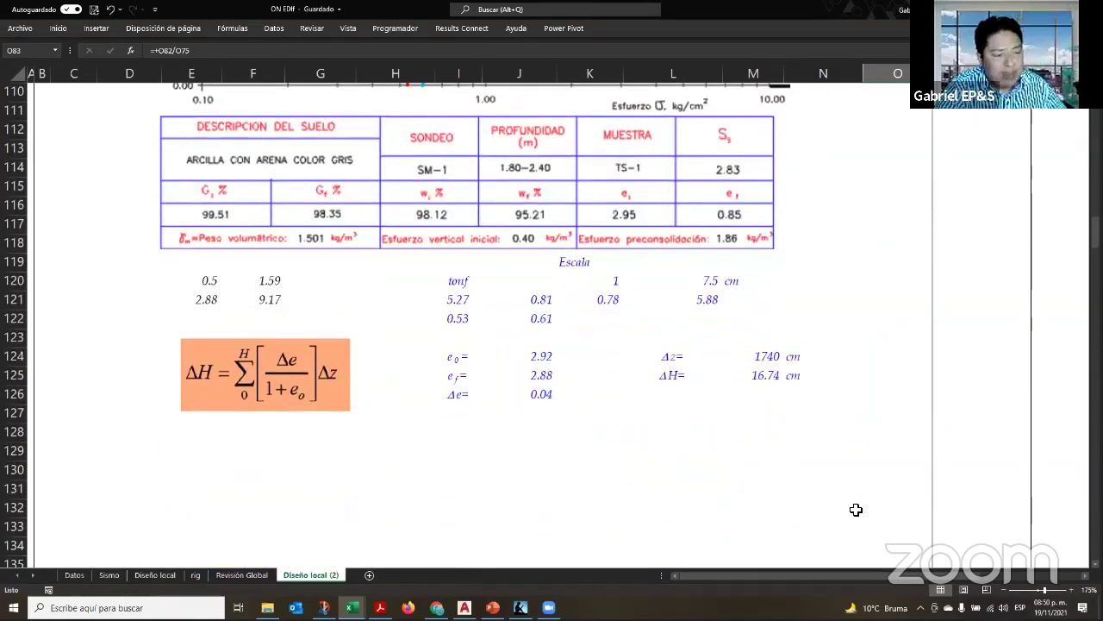
pyautogui.scroll(6, 855, 510)
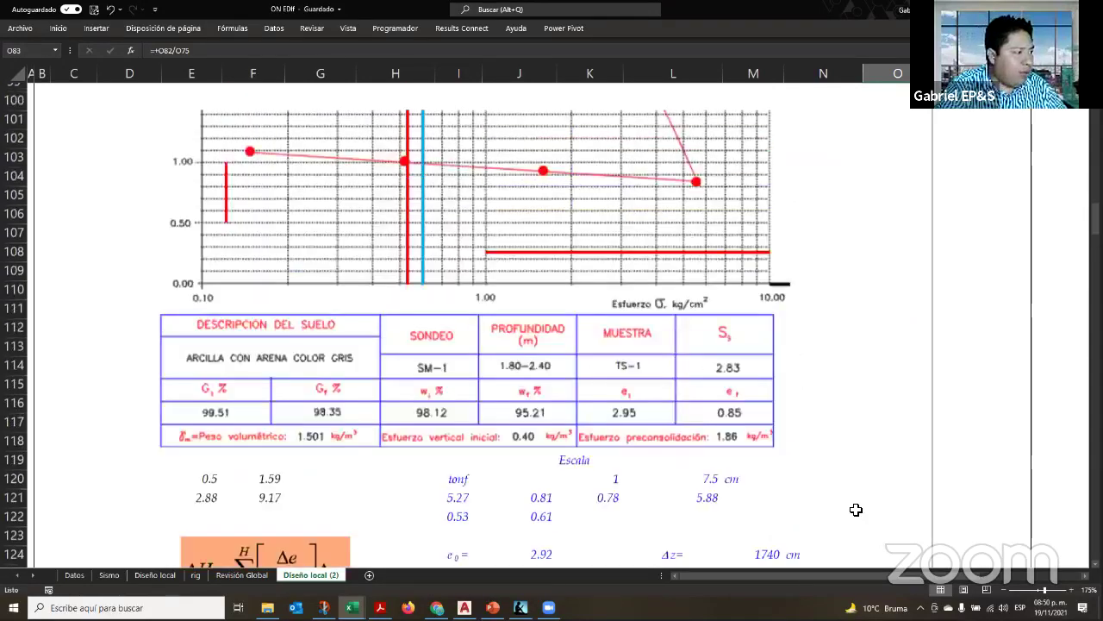
pyautogui.scroll(-9, 855, 509)
pyautogui.scroll(3, 854, 515)
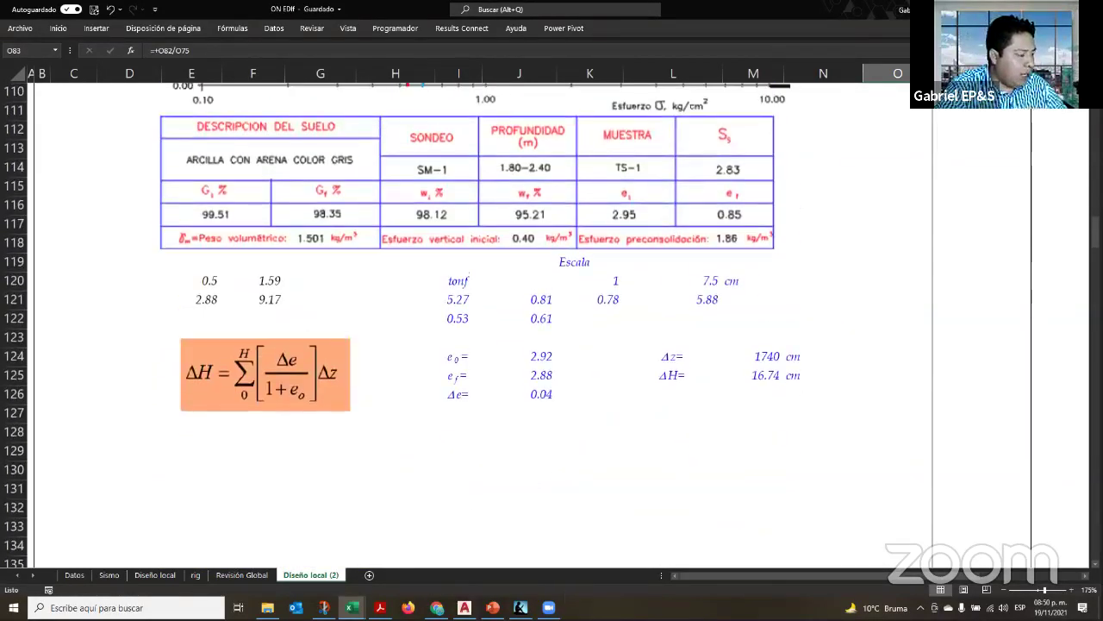
# Switch to the PowerPoint soil study and compare the sample depths of the consolidation curves on slides 9 to 11 with layer D's depth in the spreadsheet
pyautogui.click(493, 607)
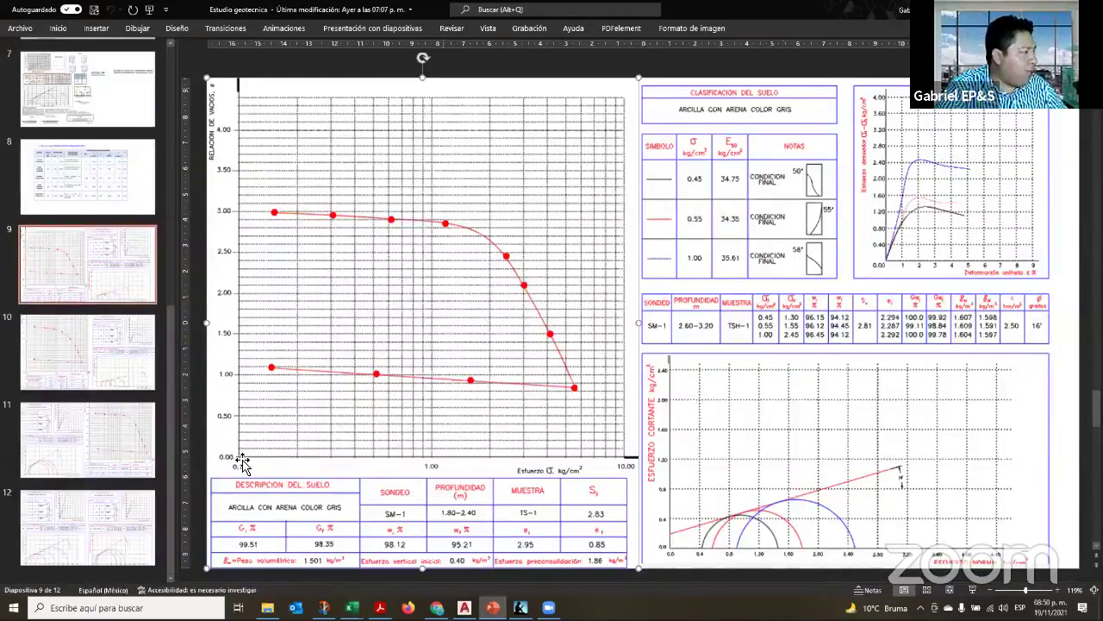
pyautogui.click(118, 370)
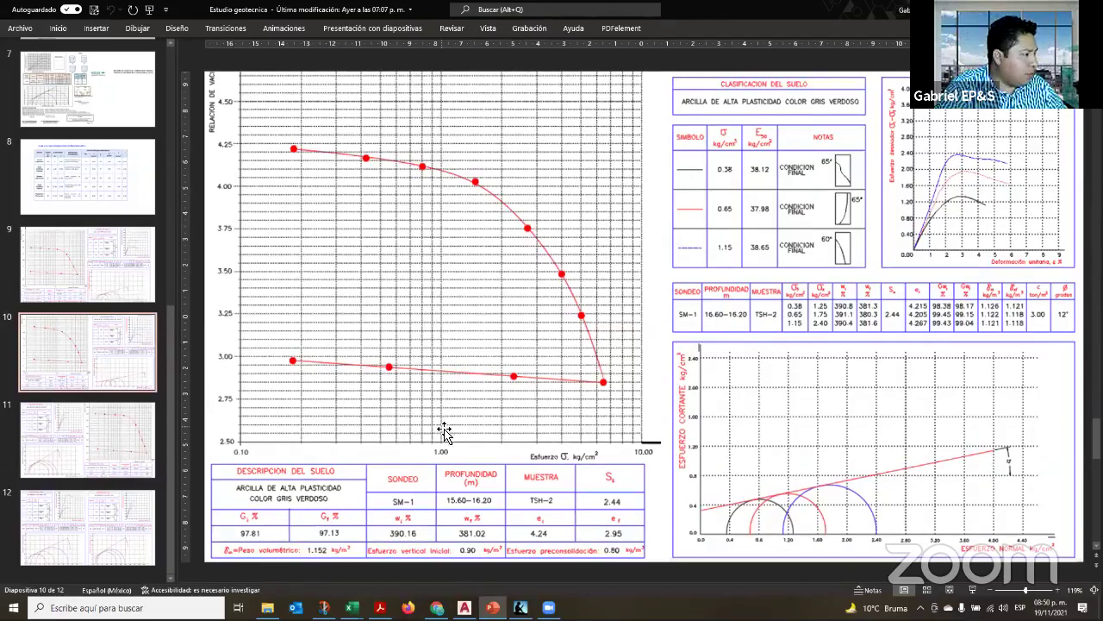
pyautogui.click(143, 457)
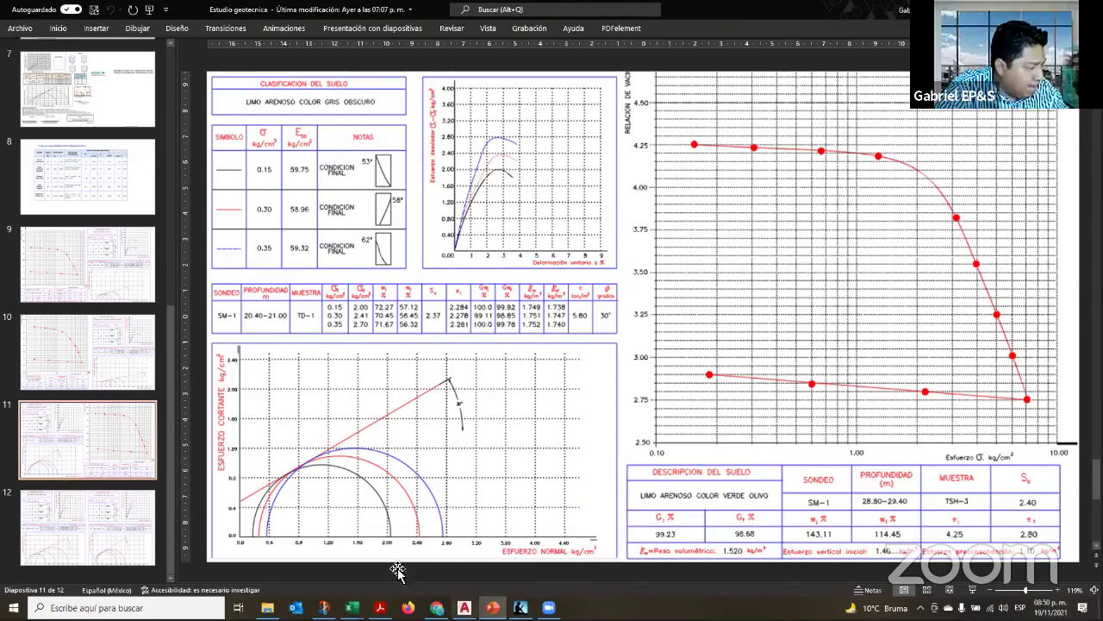
pyautogui.click(36, 376)
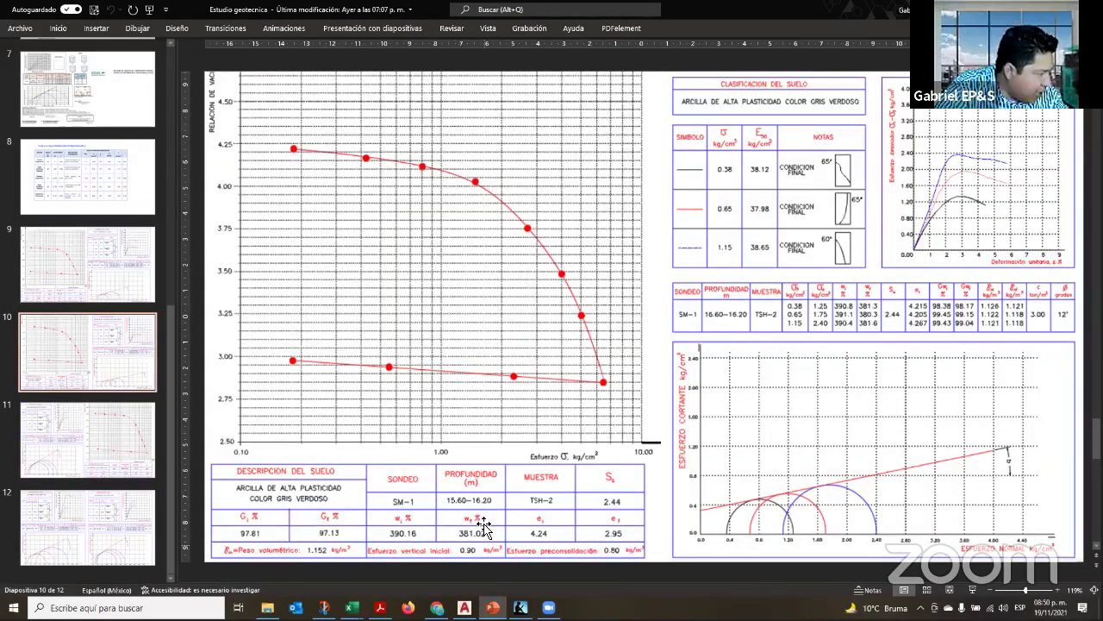
pyautogui.hotkey('alt', 'Tab')
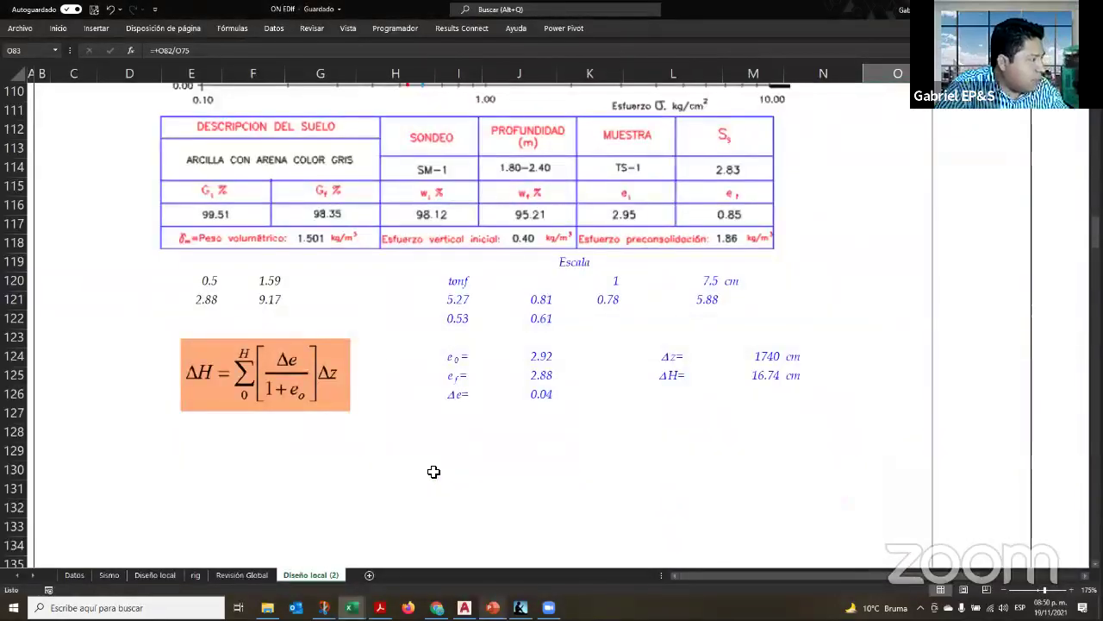
pyautogui.scroll(15, 434, 471)
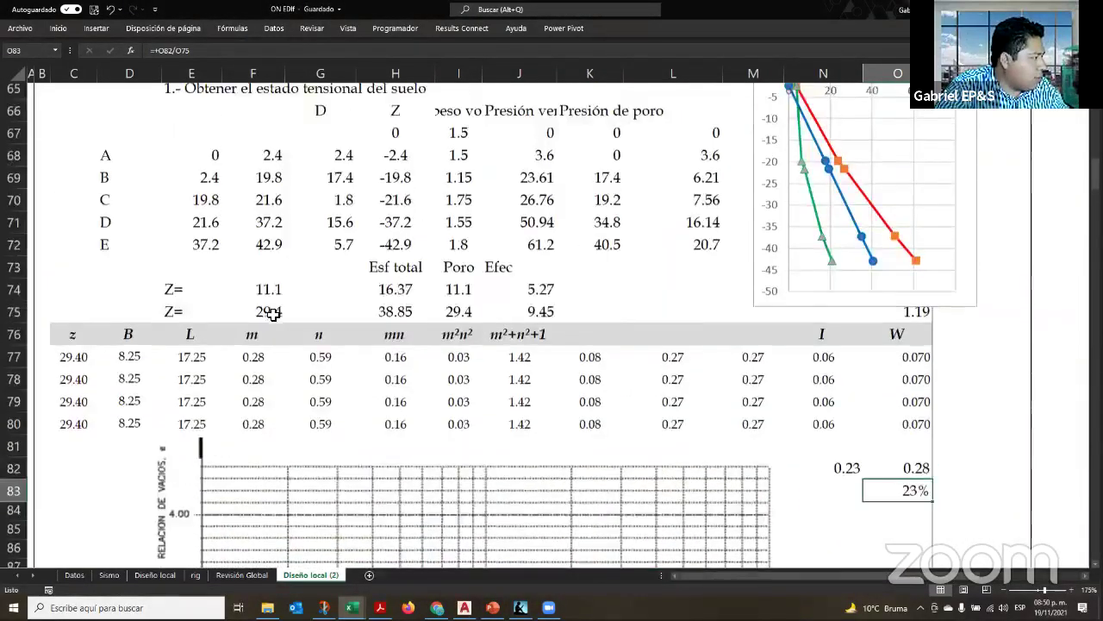
pyautogui.scroll(-6, 402, 431)
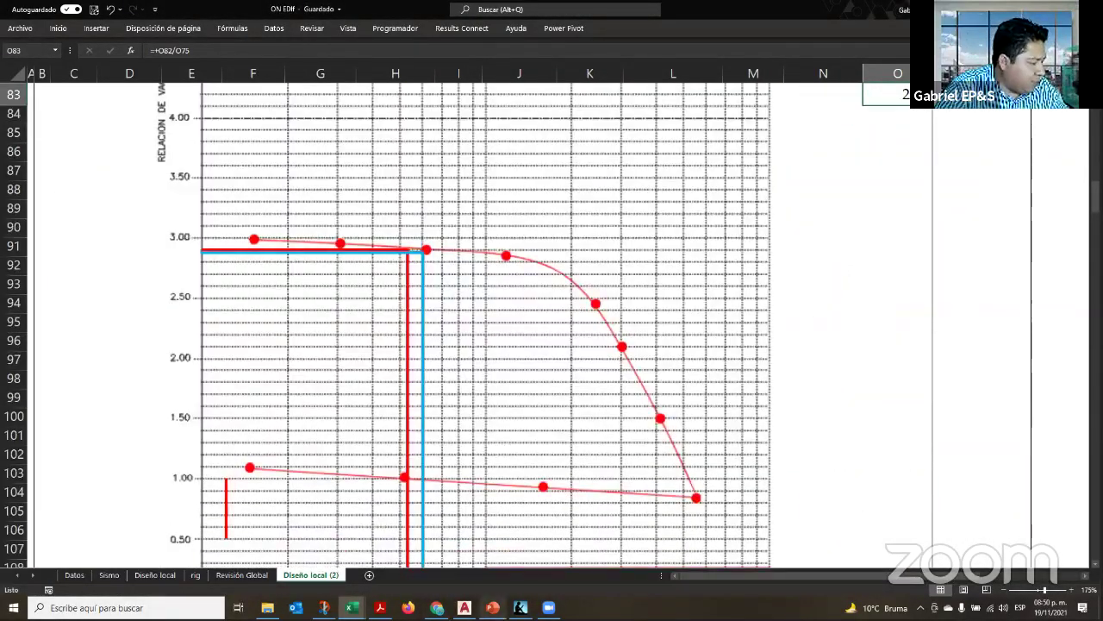
# Copy the TSH-3 consolidation curve (28.80–29.40 m) from slide 11 into the worksheet, placing and sizing it below the first settlement calculation
pyautogui.hotkey('alt', 'Tab')
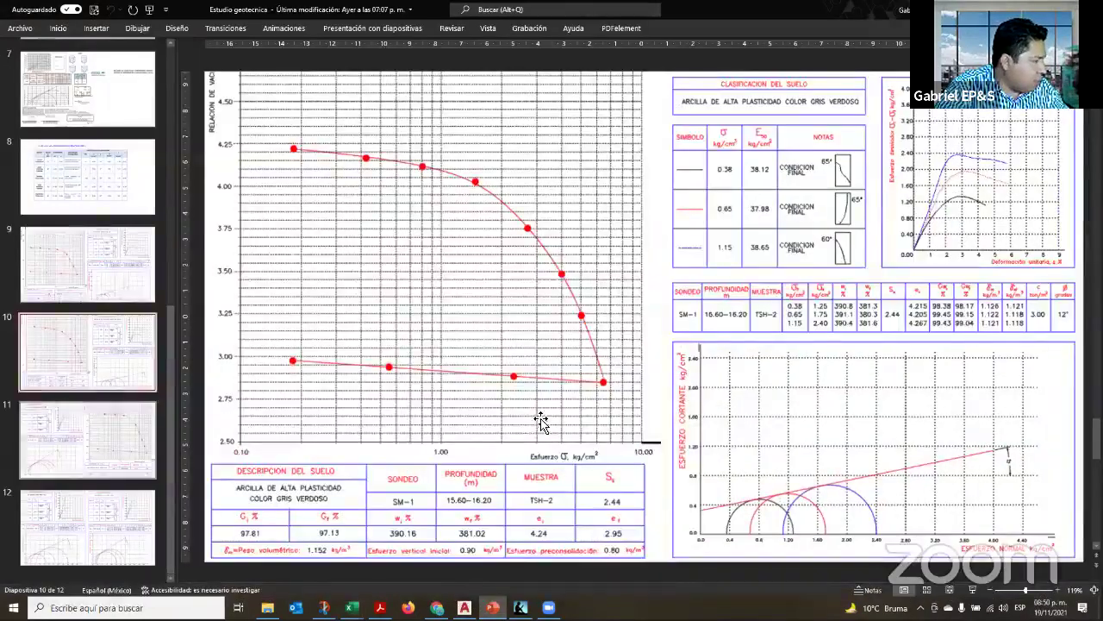
pyautogui.scroll(-2, 540, 420)
pyautogui.click(881, 336)
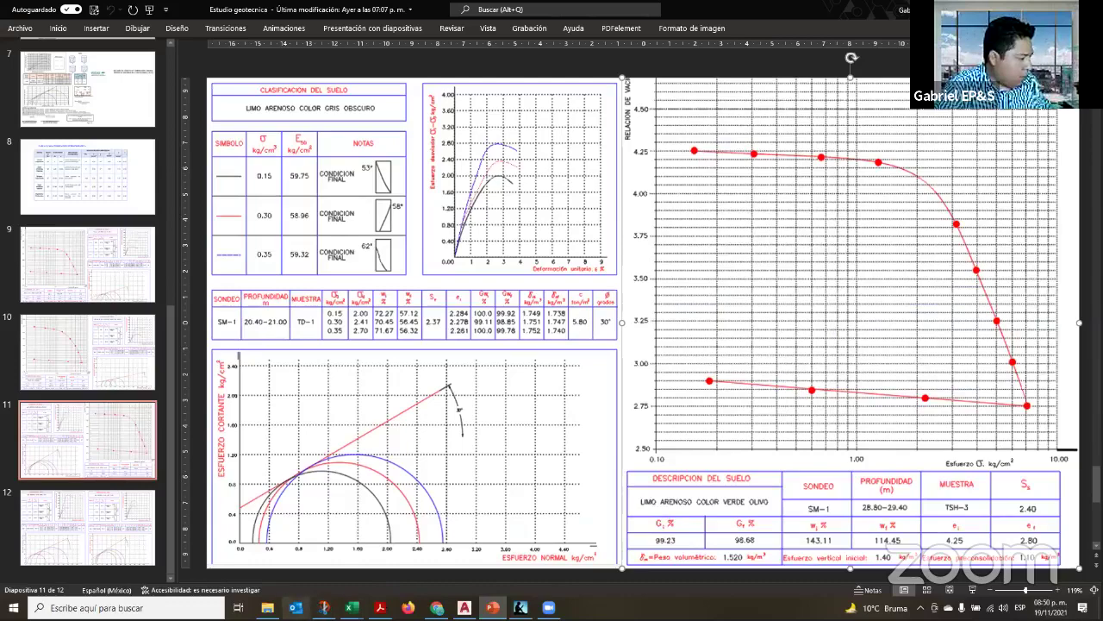
pyautogui.moveTo(352, 606)
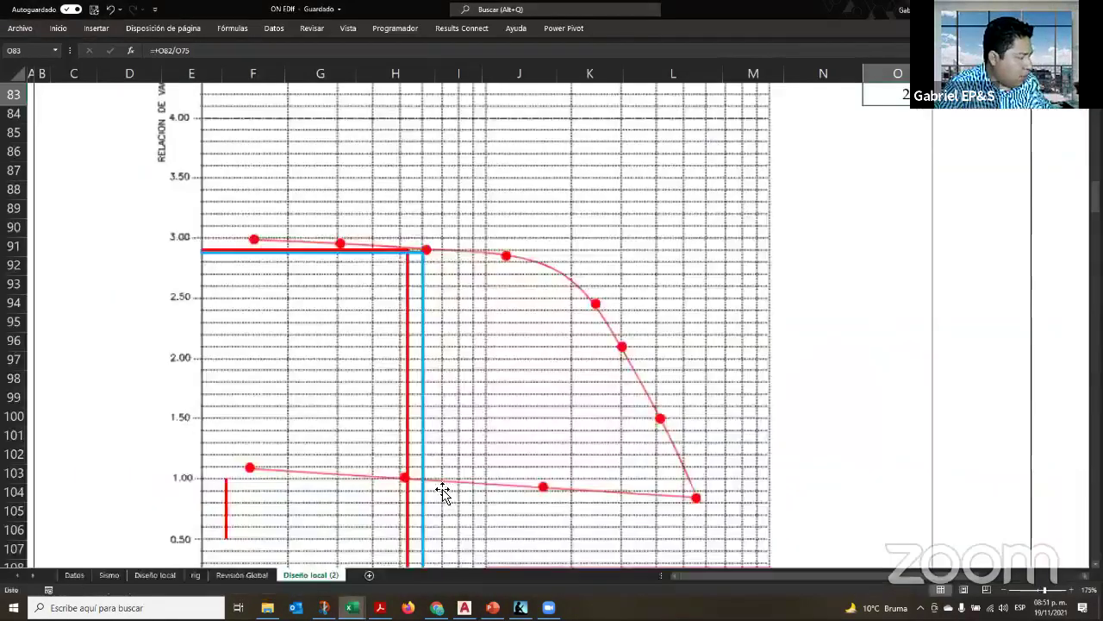
pyautogui.click(314, 561)
pyautogui.scroll(-3, 335, 404)
pyautogui.click(345, 362)
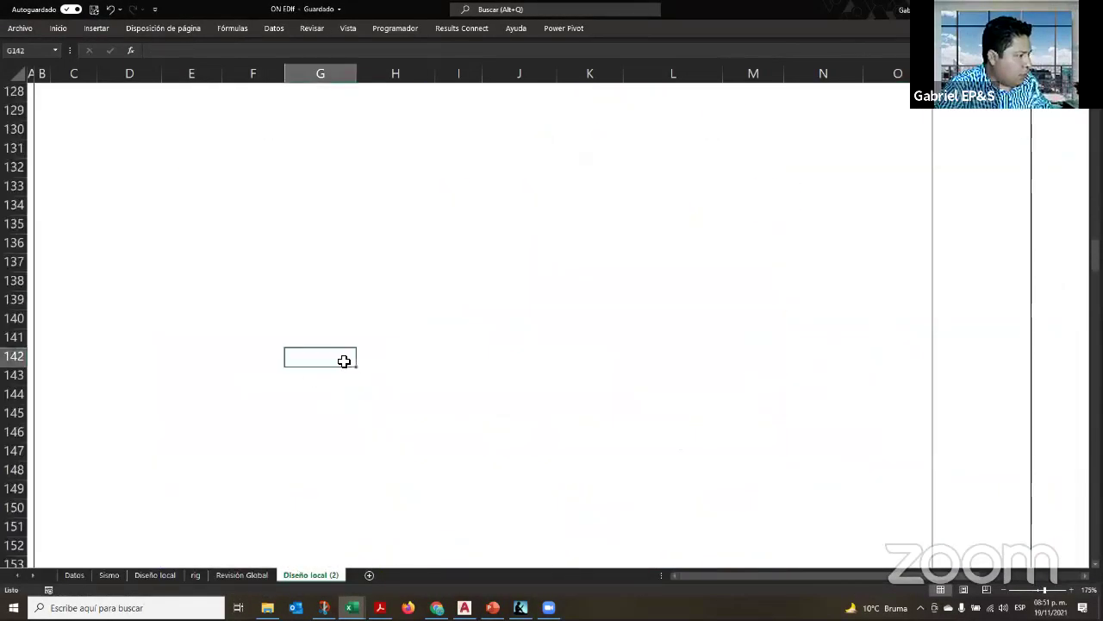
pyautogui.hotkey('ctrl', 'v')
pyautogui.moveTo(606, 453); pyautogui.dragTo(537, 356)
pyautogui.moveTo(456, 194); pyautogui.dragTo(719, 293)
# Copy the red horizontal scale line from the first chart onto the TSH-3 chart, stretch it from 1.00 to 10.00 and check its size
pyautogui.scroll(4, 719, 293)
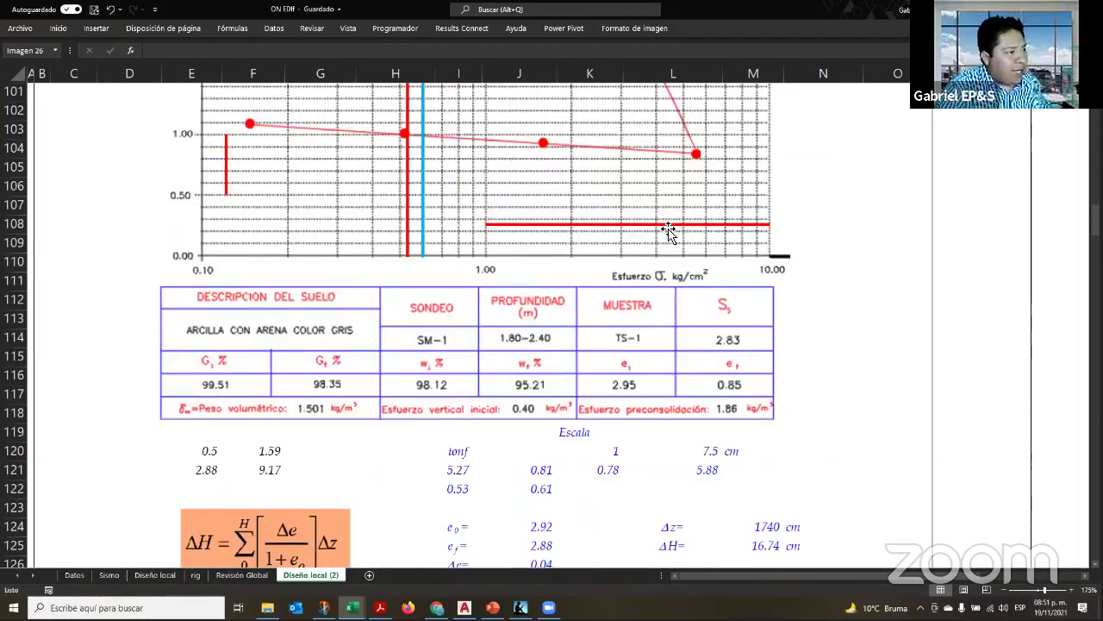
pyautogui.click(672, 226)
pyautogui.scroll(-15, 664, 284)
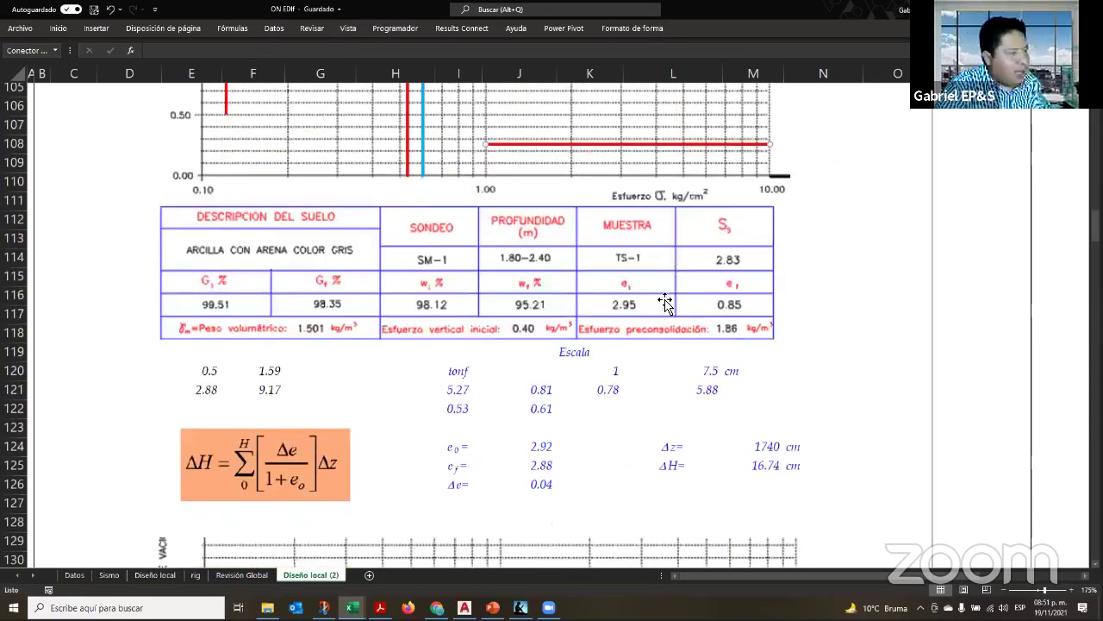
pyautogui.hotkey('ctrl', 'v')
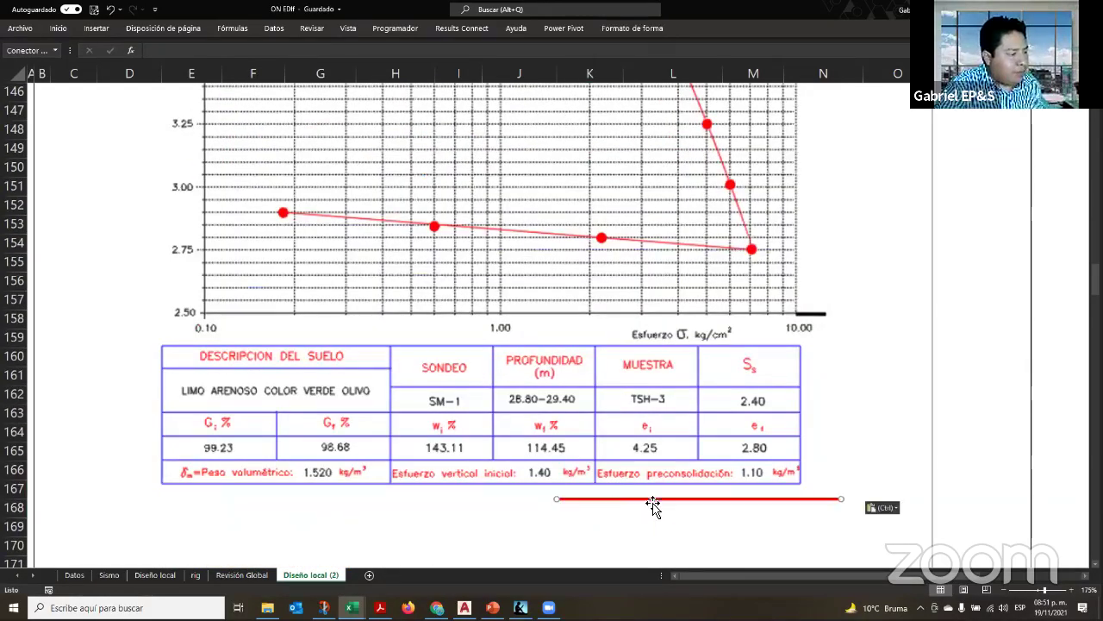
pyautogui.moveTo(652, 504); pyautogui.dragTo(599, 279)
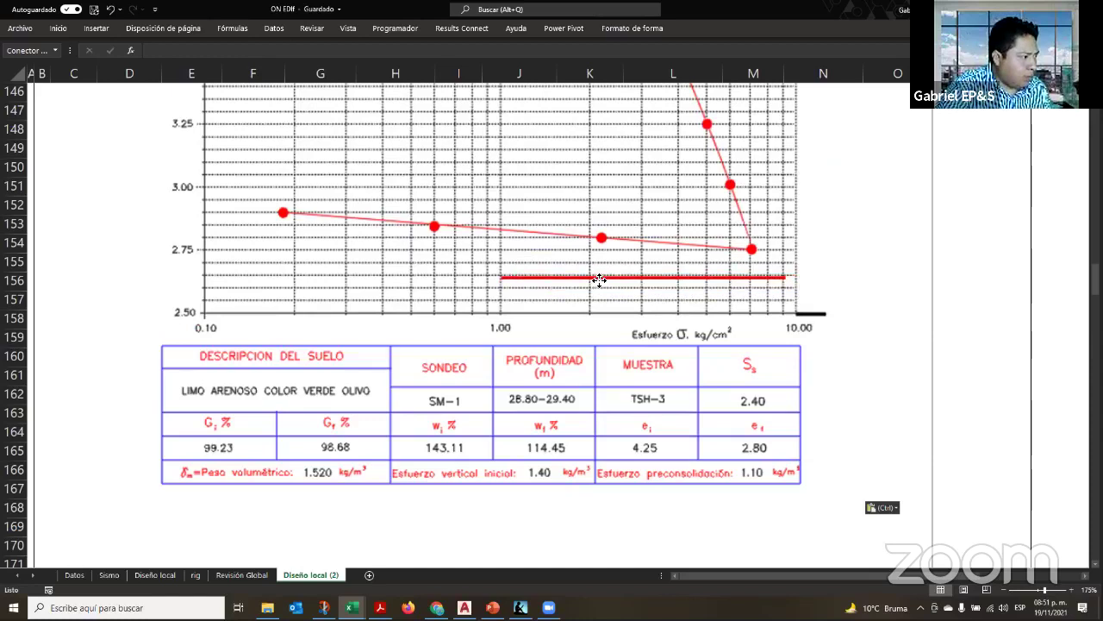
pyautogui.press('Right')
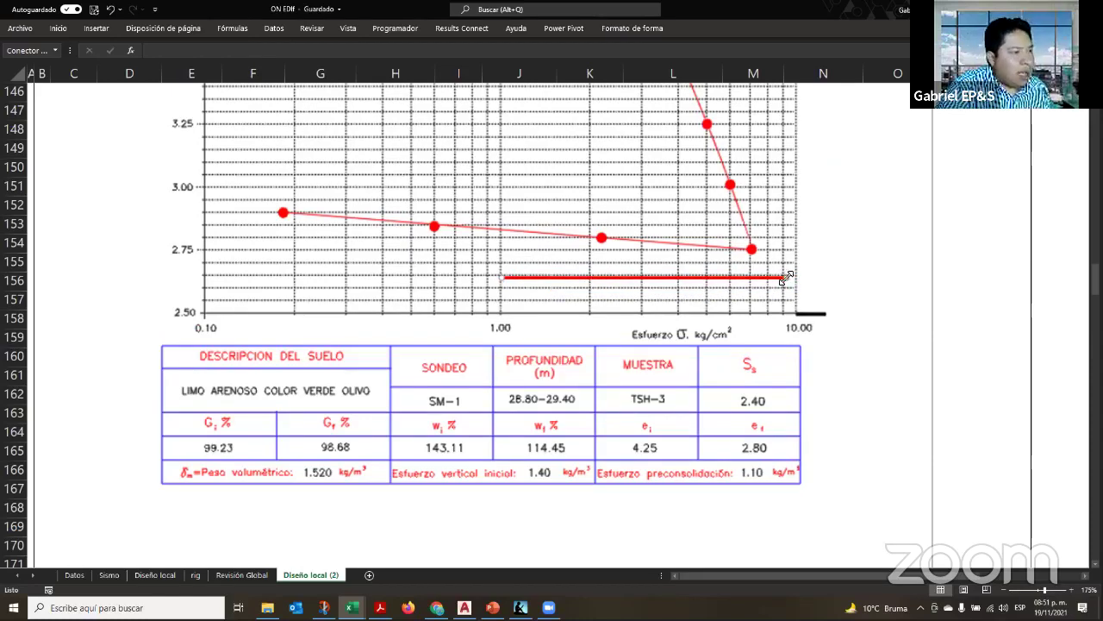
pyautogui.moveTo(792, 279); pyautogui.dragTo(800, 284)
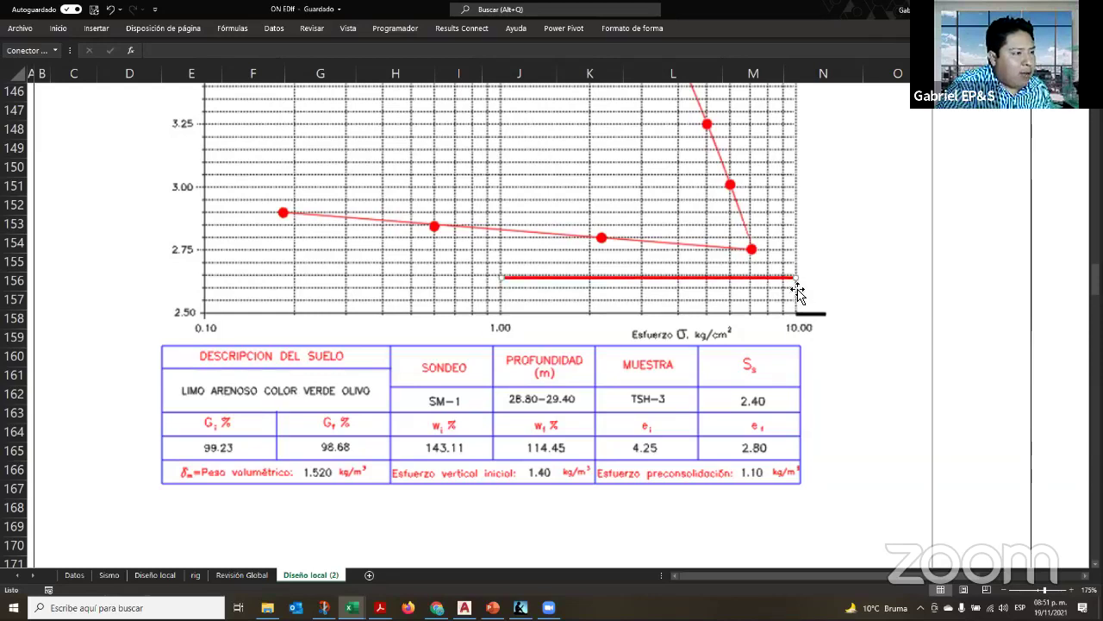
pyautogui.click(638, 32)
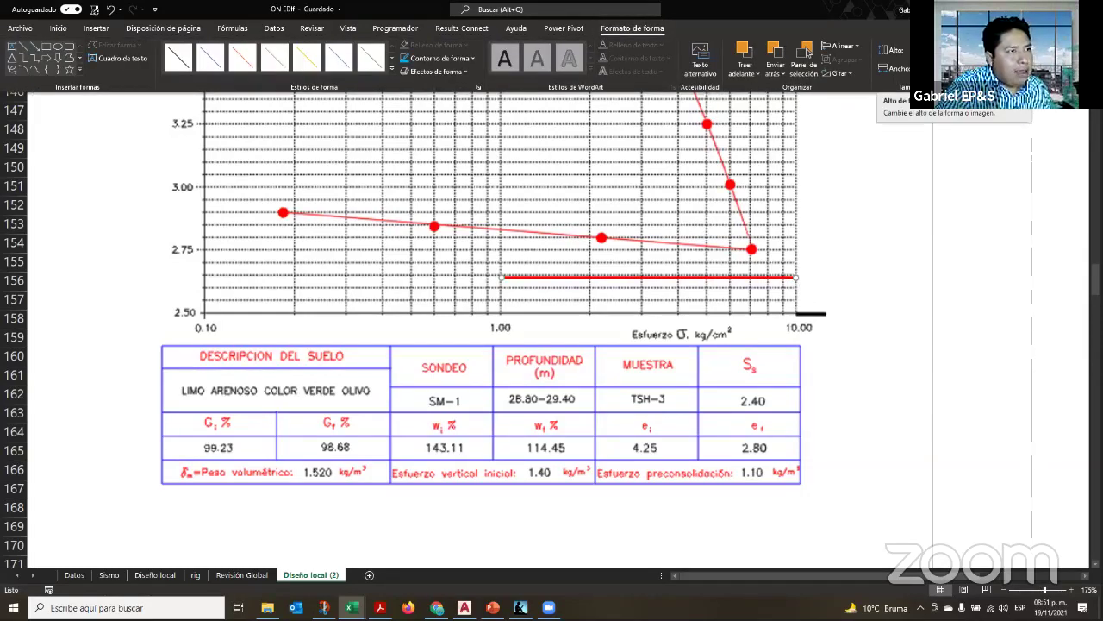
pyautogui.click(862, 357)
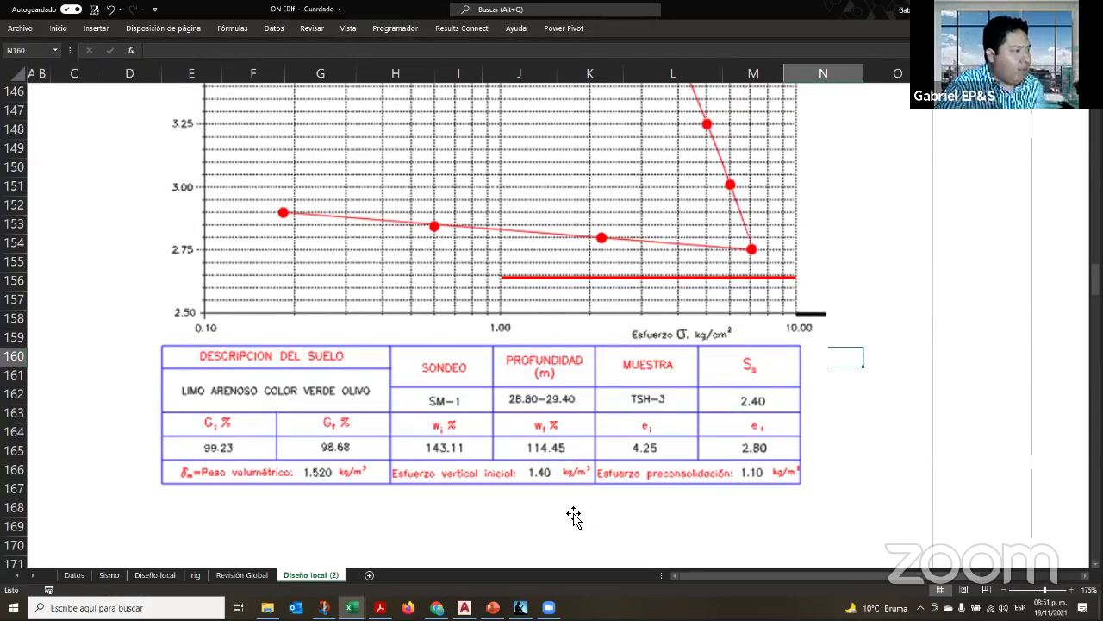
# Copy the scale and settlement calculation block I119:N126 and paste it below the TSH-3 soil description table, starting at J169
pyautogui.scroll(12, 573, 516)
pyautogui.moveTo(457, 263)
pyautogui.mouseDown()
pyautogui.moveTo(457, 281)
pyautogui.moveTo(714, 398)
pyautogui.moveTo(795, 398)
pyautogui.mouseUp()
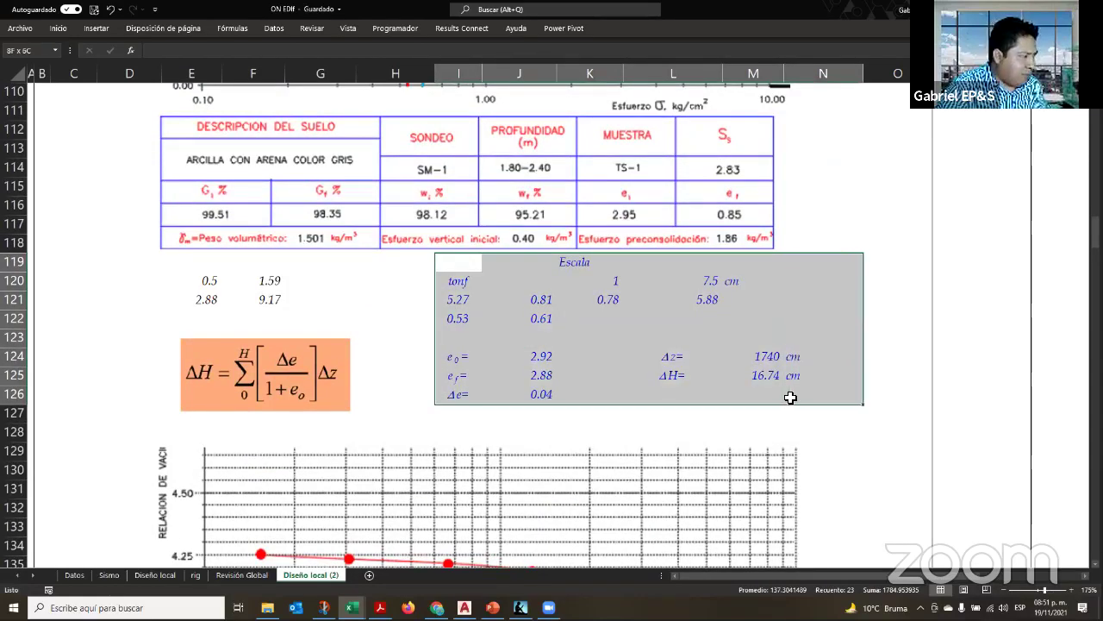
pyautogui.hotkey('ctrl', 'c')
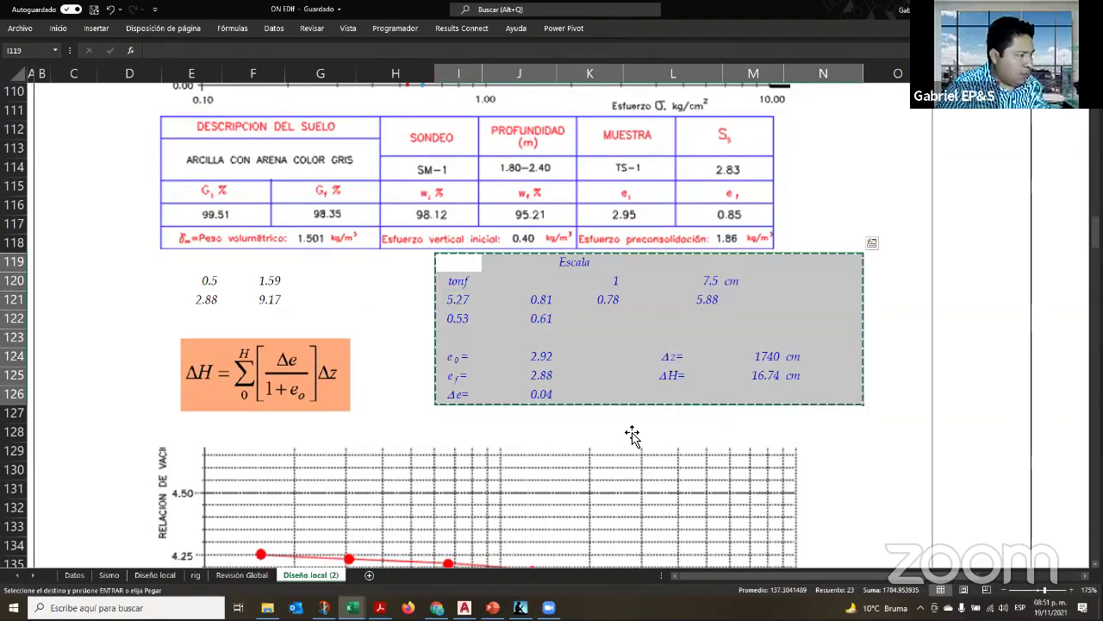
pyautogui.scroll(-5, 633, 435)
pyautogui.scroll(-10, 633, 436)
pyautogui.click(508, 355)
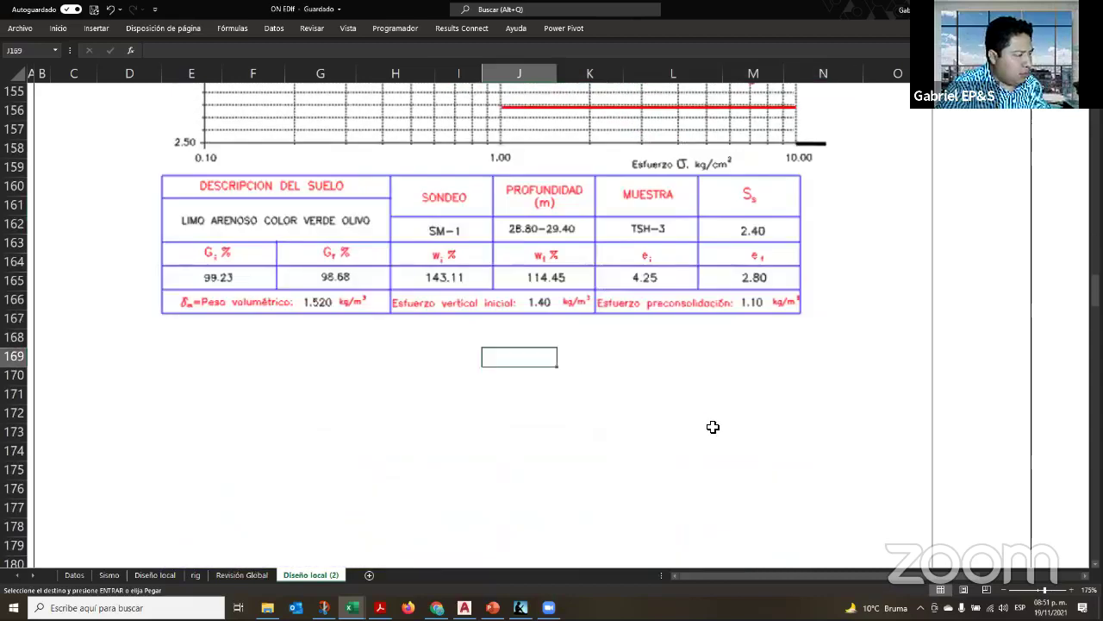
pyautogui.hotkey('ctrl', 'v')
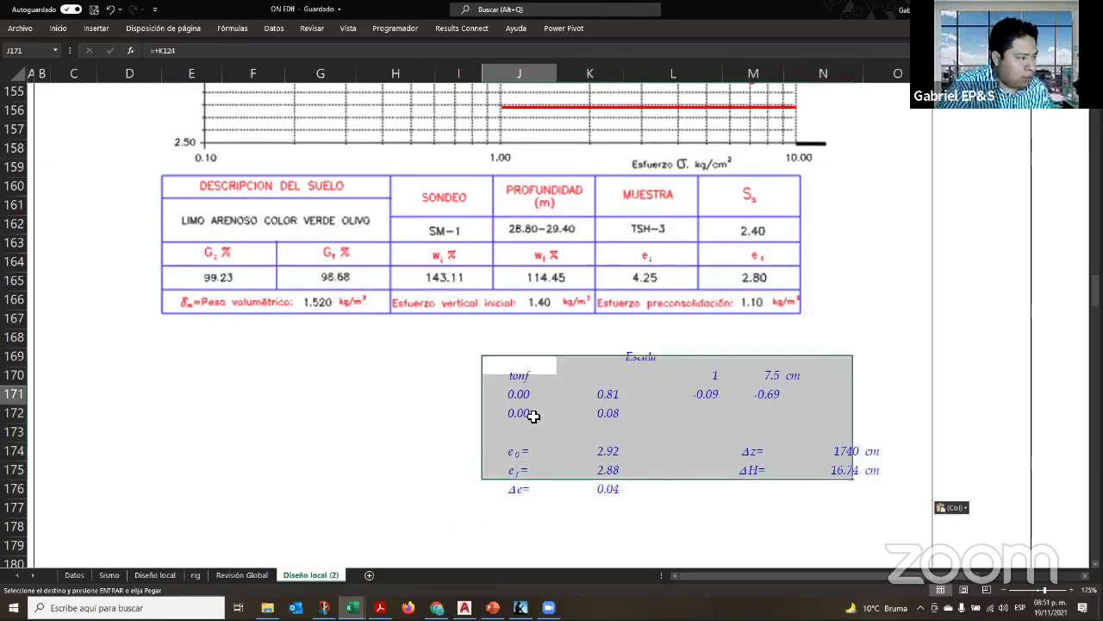
# Link the initial stress in J171 to layer D's effective stress with the formula +J75
pyautogui.click(527, 398)
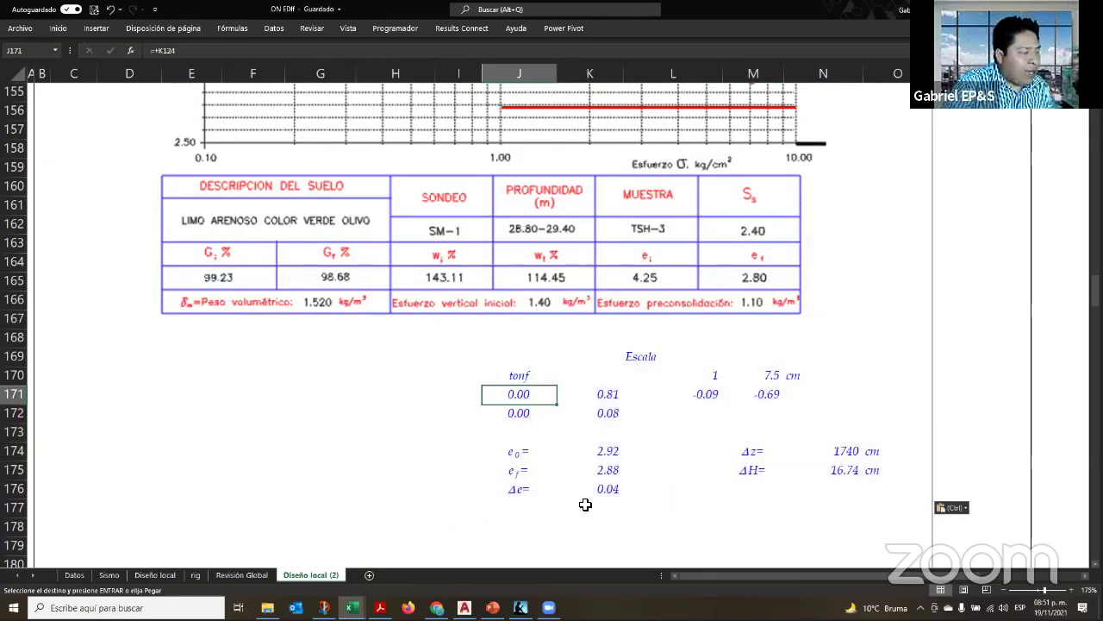
pyautogui.write('+')
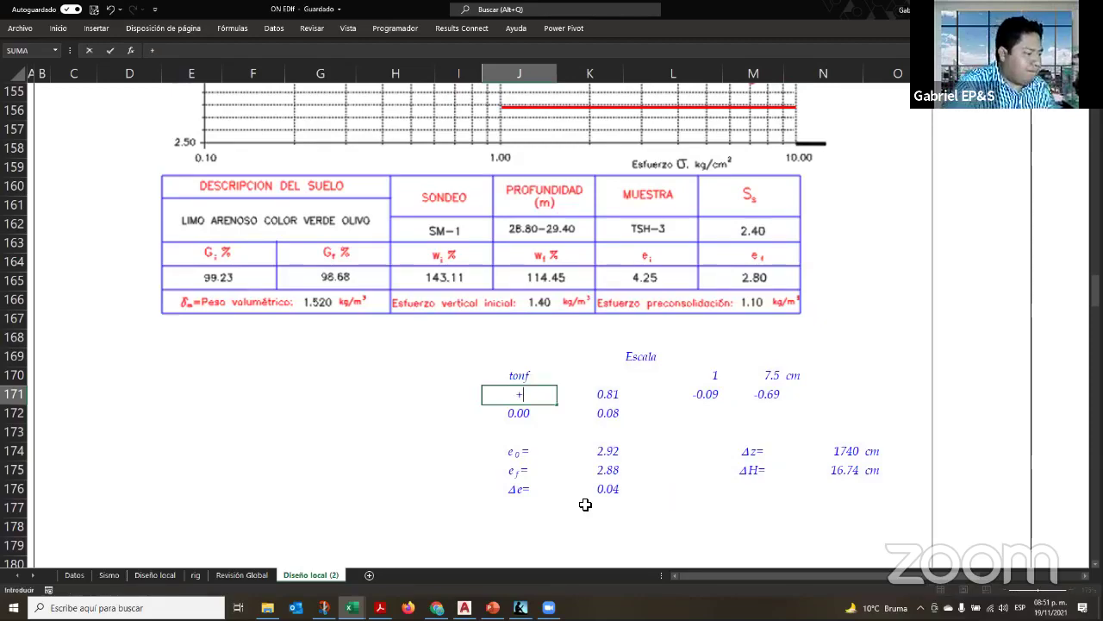
pyautogui.scroll(20, 585, 507)
pyautogui.scroll(6, 585, 511)
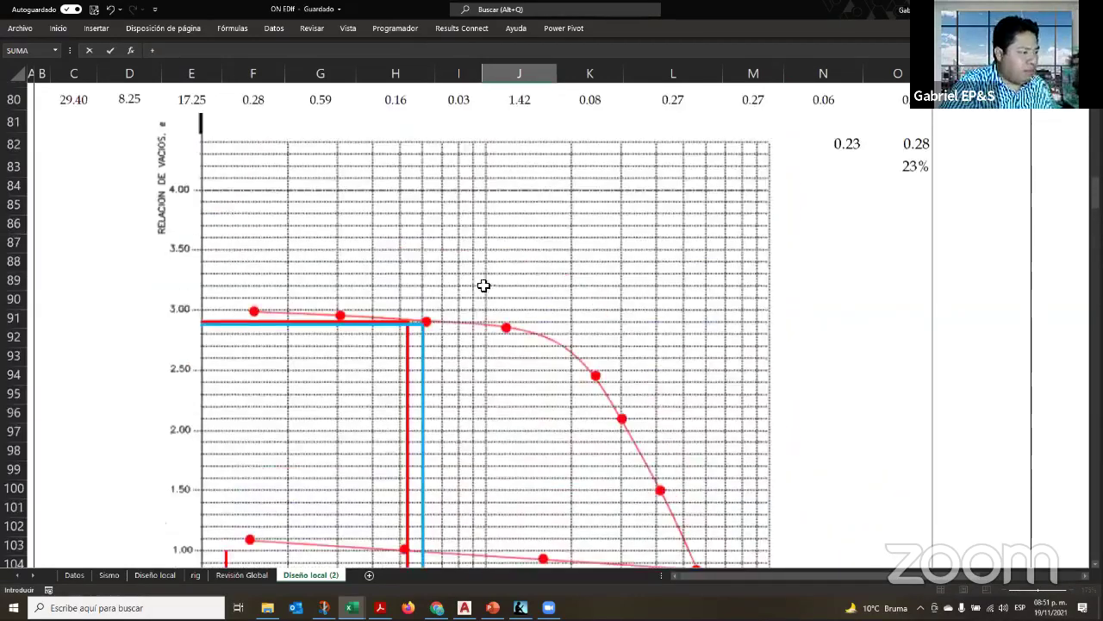
pyautogui.click(549, 318)
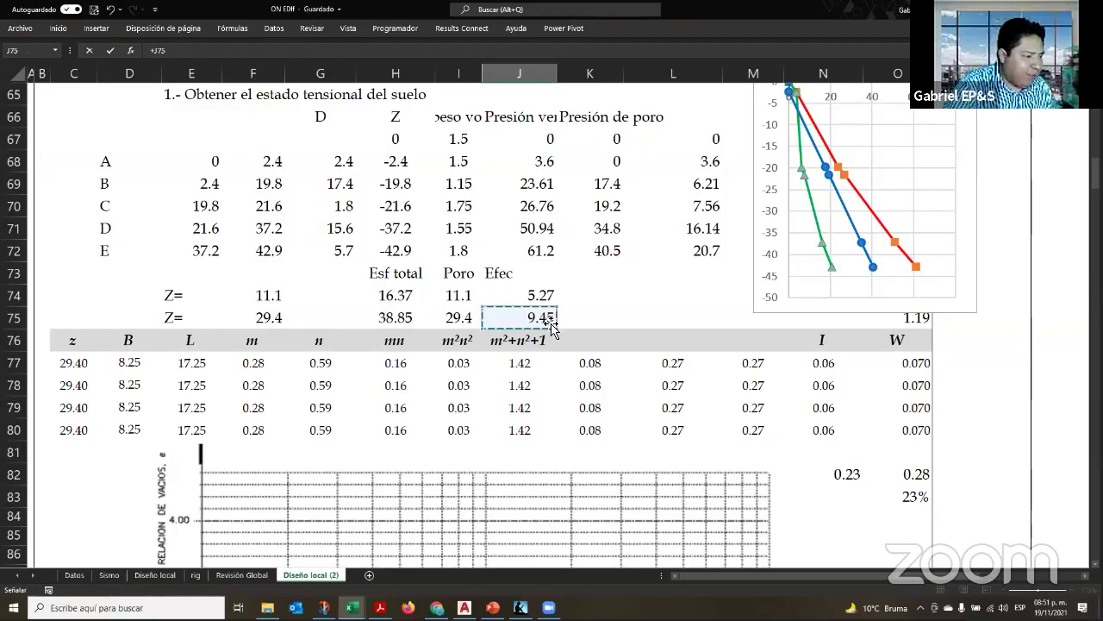
pyautogui.press('Return')
# Set the stress increment in K171 of the copied calculation to 0
pyautogui.scroll(-3, 642, 345)
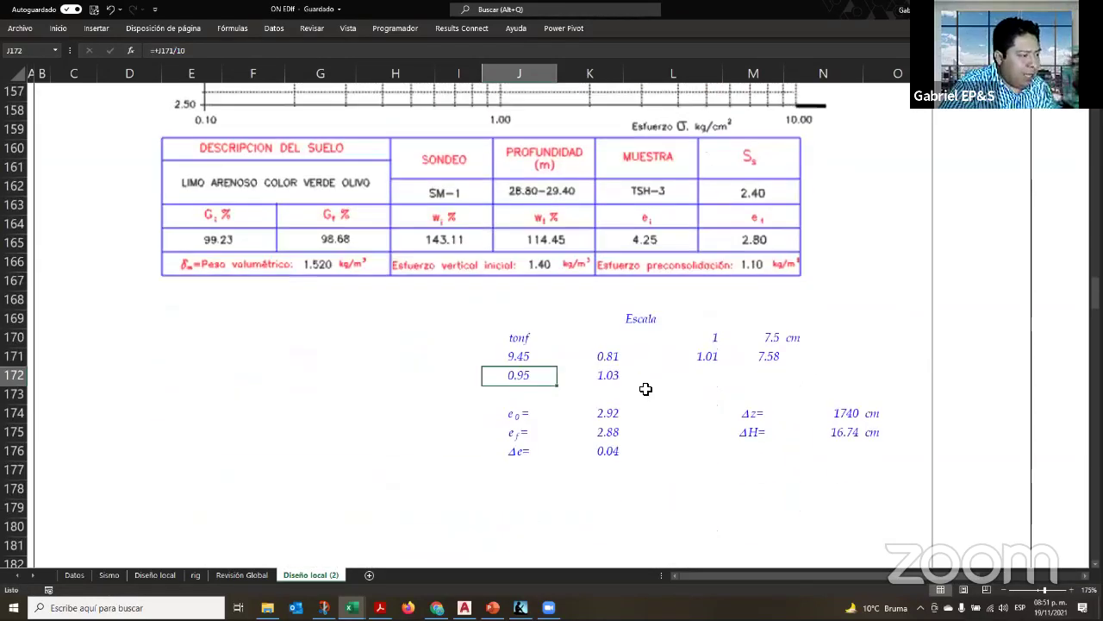
pyautogui.click(613, 356)
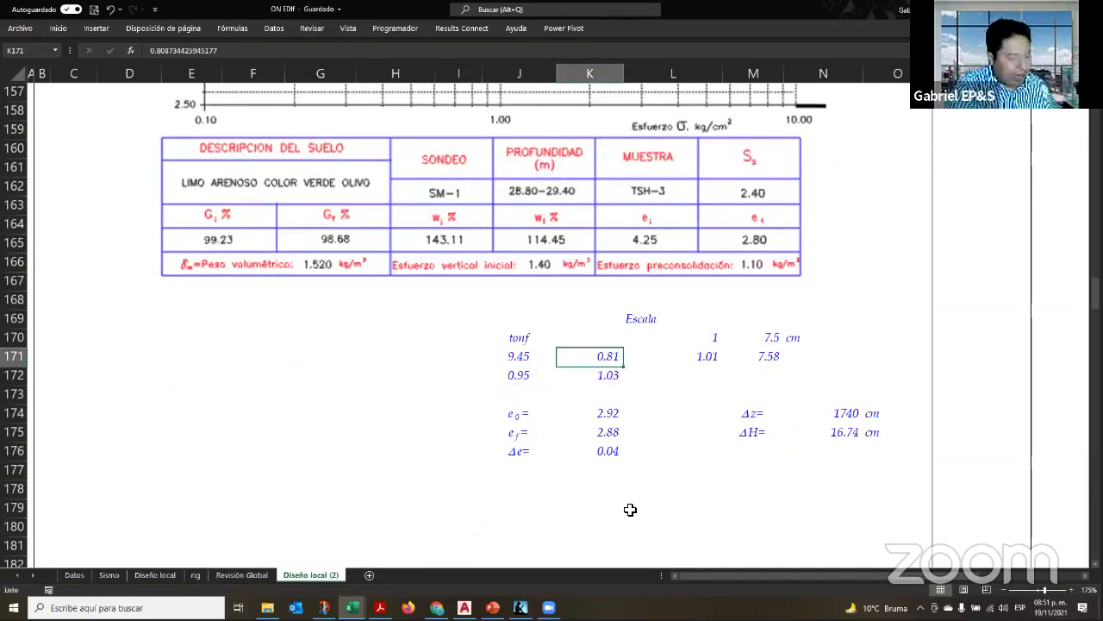
pyautogui.write('0')
pyautogui.press('Return')
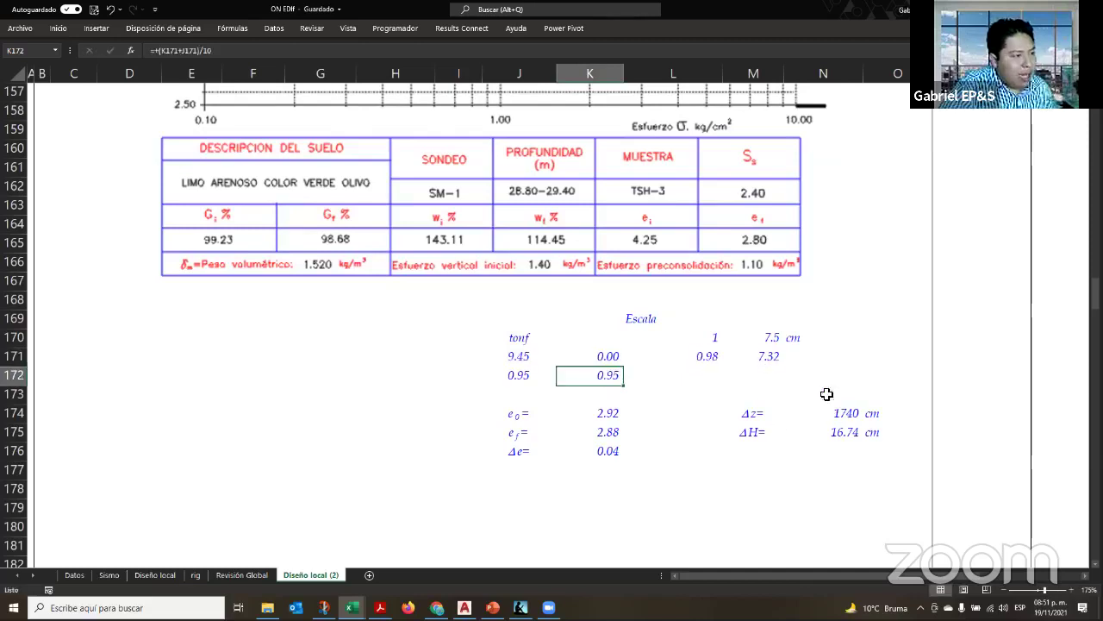
# Check the red scale line's length on the TSH-3 chart and set the scale length in M170 to 7.76 cm
pyautogui.click(780, 336)
pyautogui.scroll(3, 721, 230)
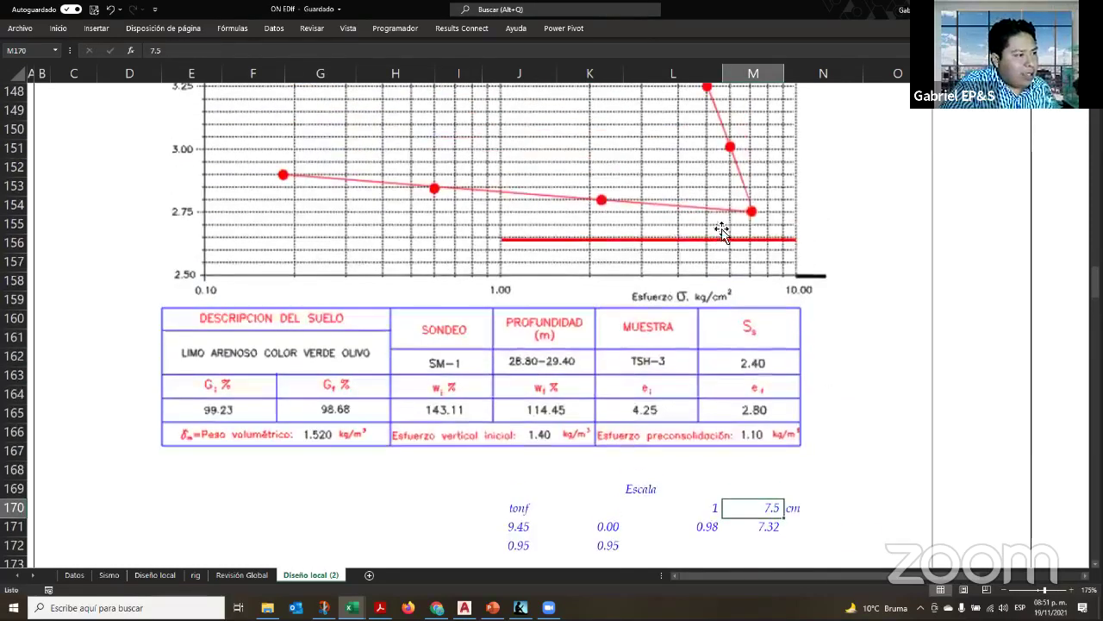
pyautogui.click(724, 240)
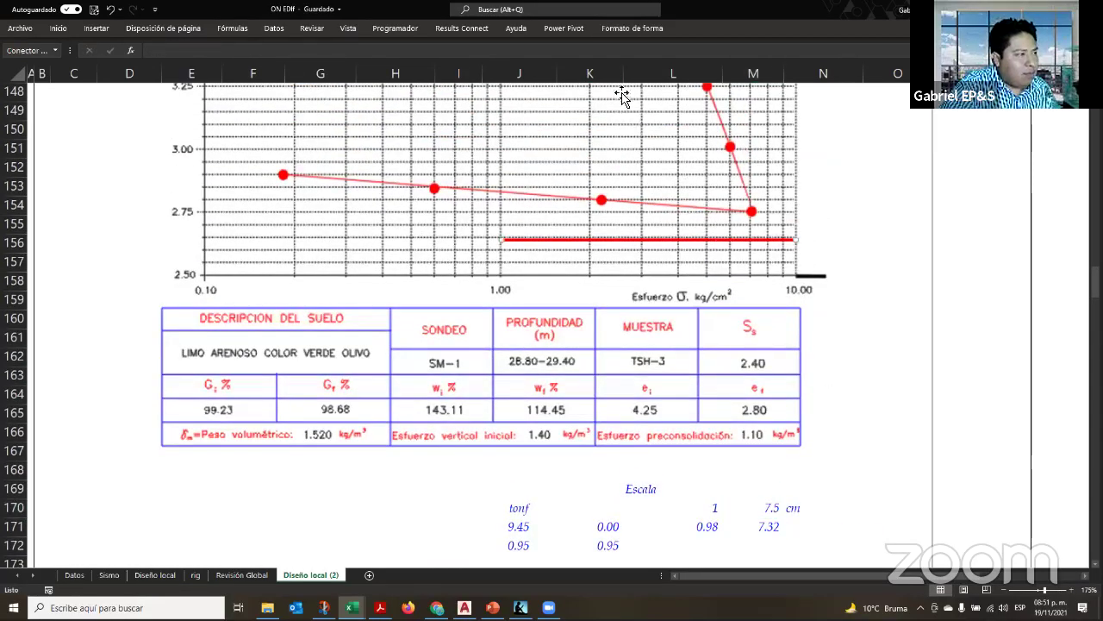
pyautogui.click(632, 29)
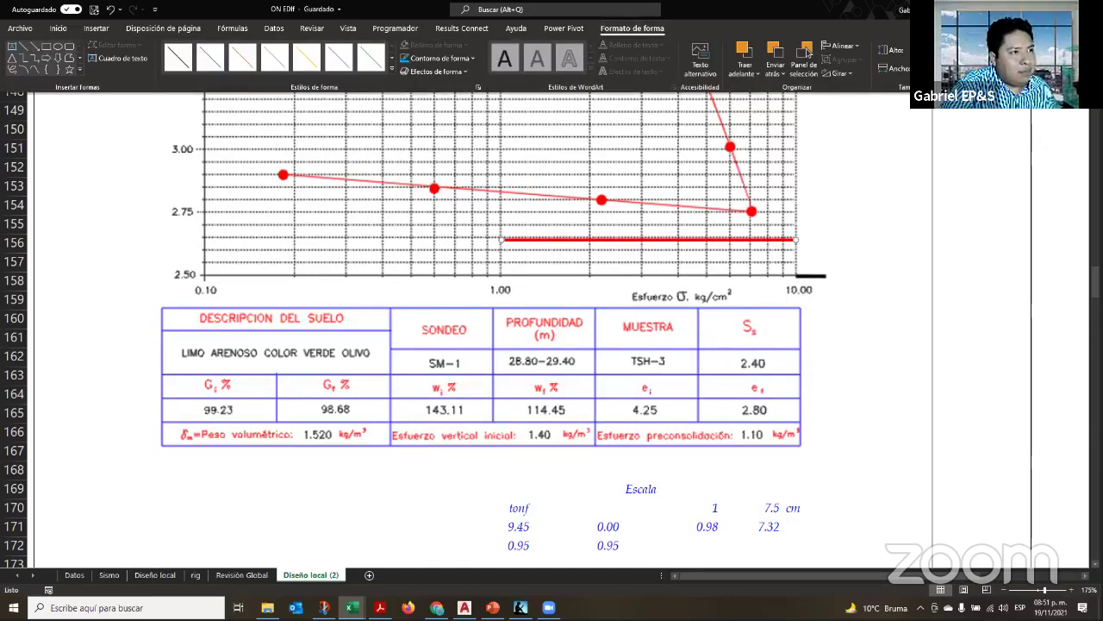
pyautogui.scroll(-3, 702, 502)
pyautogui.click(777, 337)
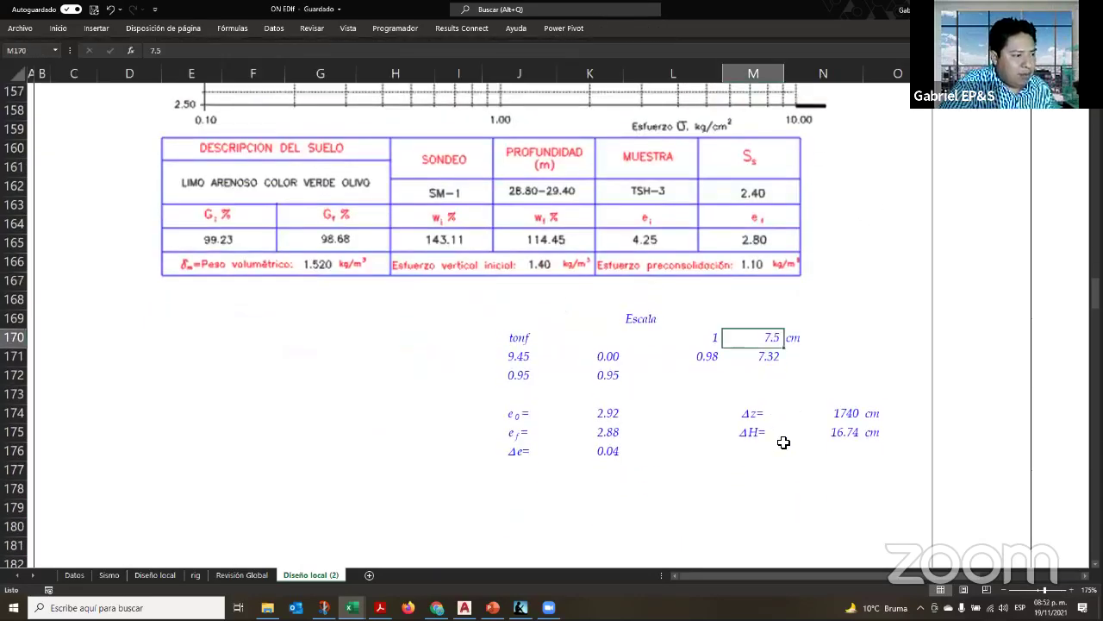
pyautogui.write('76')
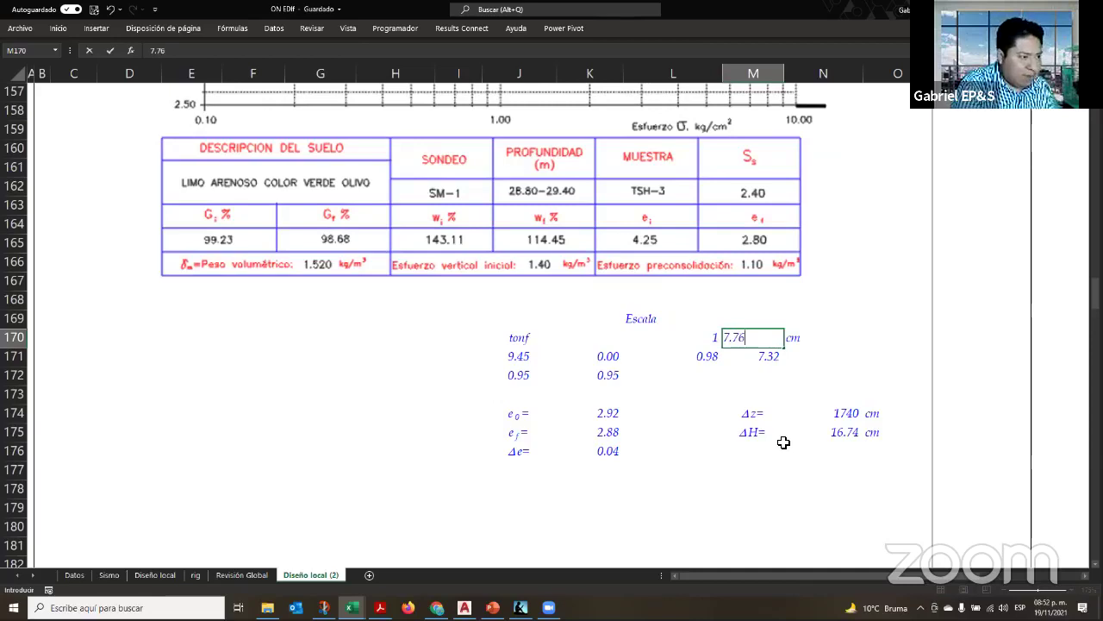
pyautogui.write('.76')
pyautogui.press('Return')
# Duplicate the red scale line on the TSH-3 chart and shorten the copy to the 7.57 cm calculated in M171
pyautogui.press('Left')
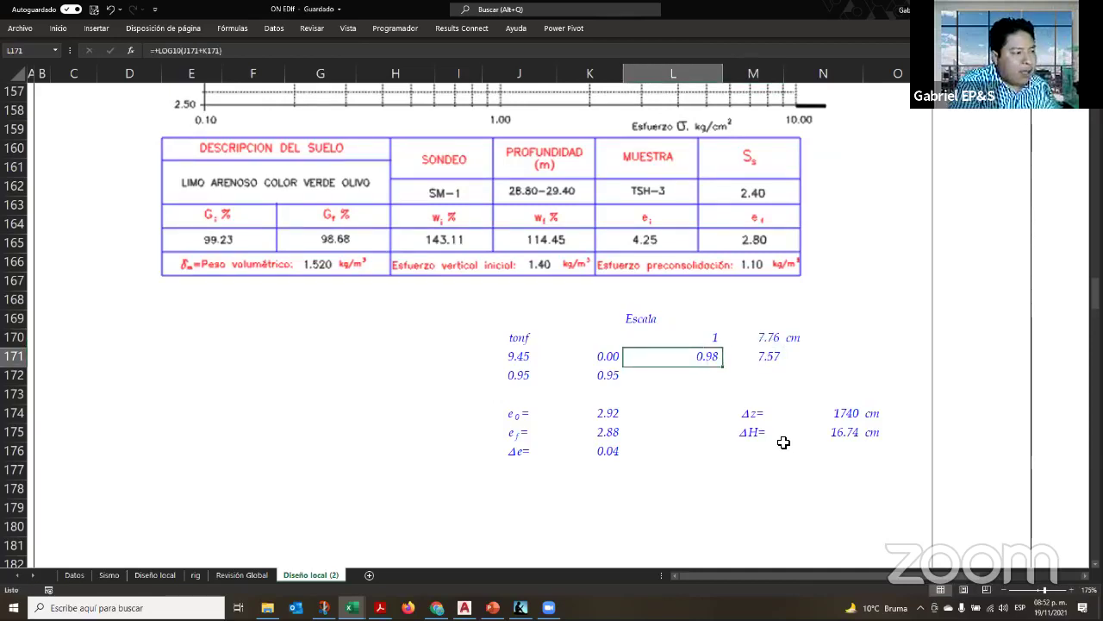
pyautogui.press('Left')
pyautogui.press('Left')
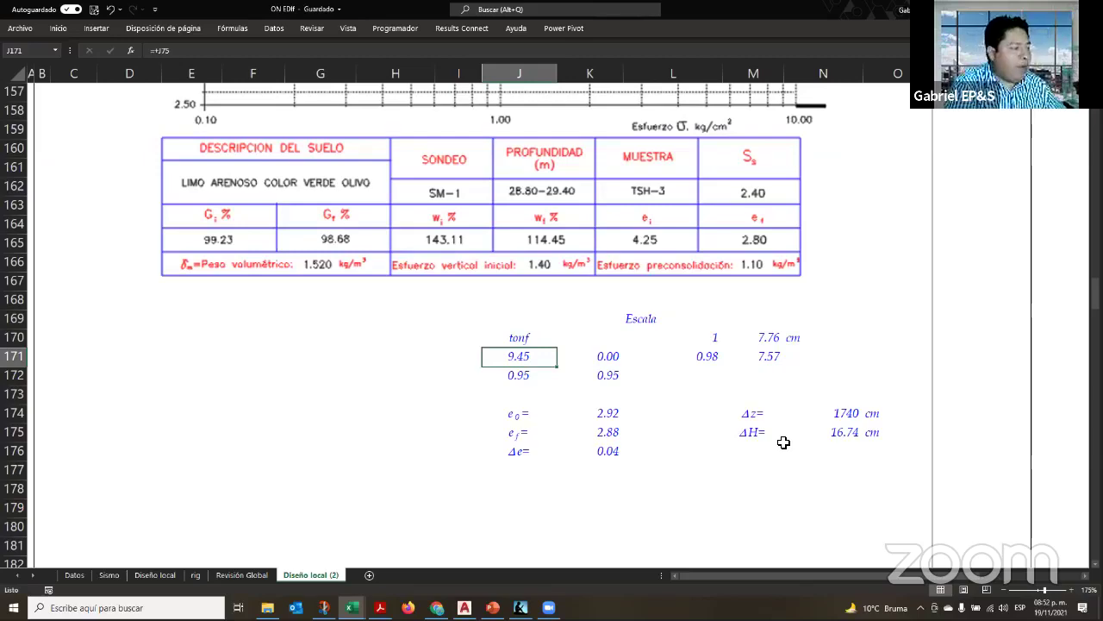
pyautogui.press('Down')
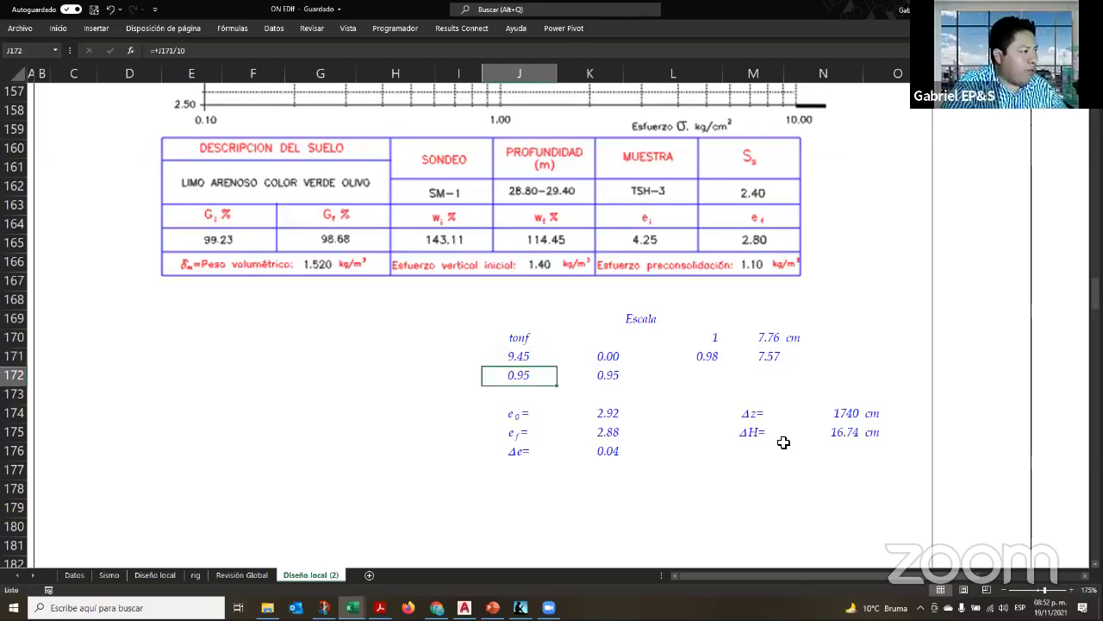
pyautogui.scroll(3, 783, 442)
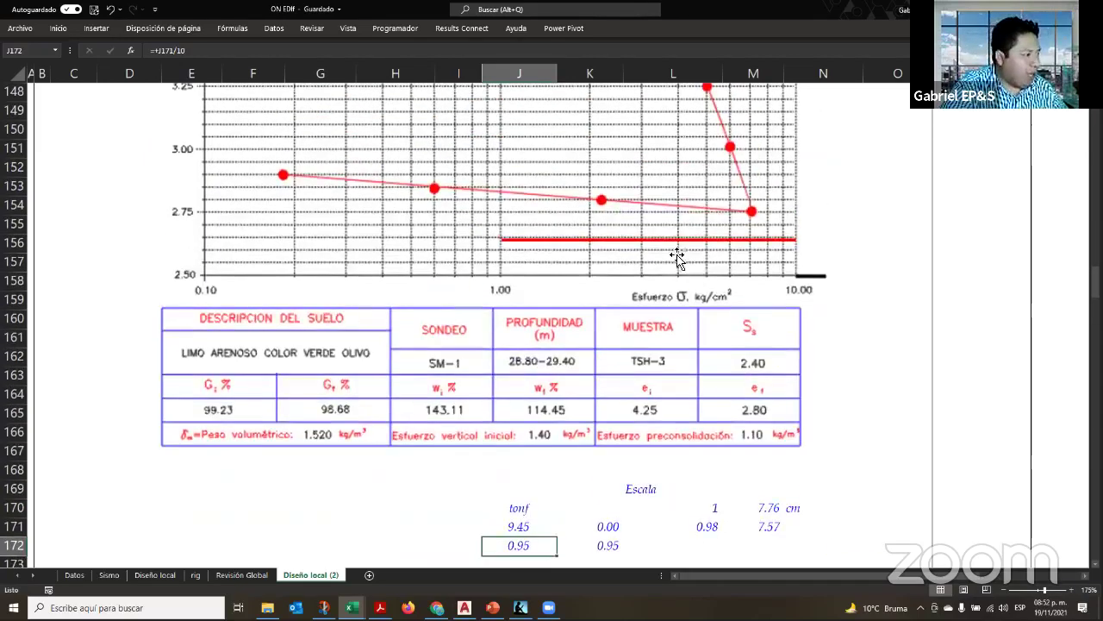
pyautogui.click(573, 239)
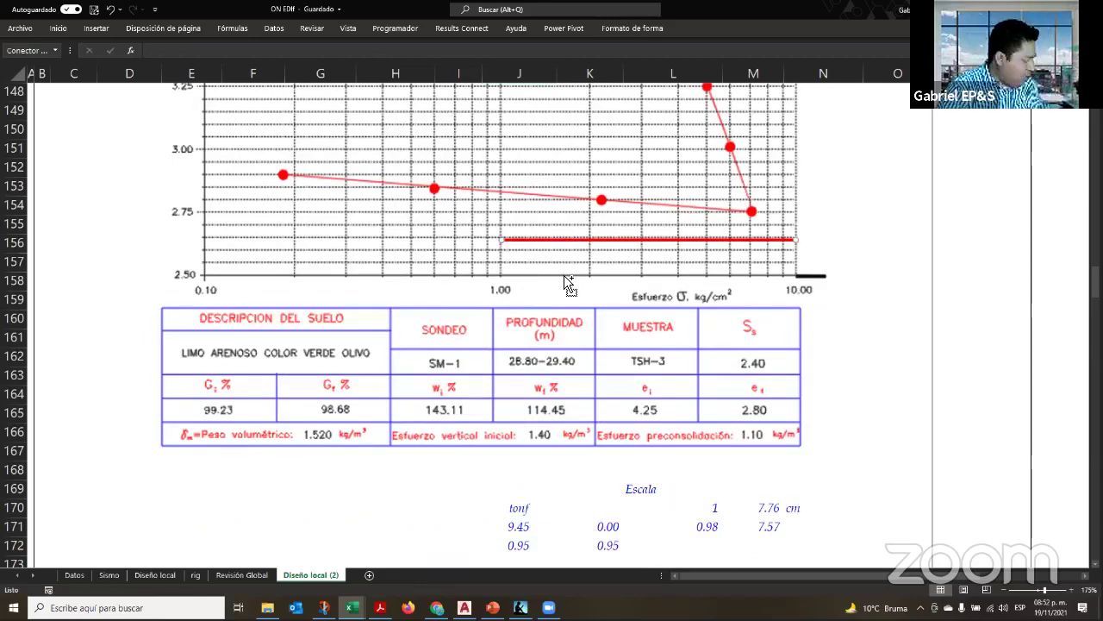
pyautogui.hotkey('ctrl', 'c')
pyautogui.hotkey('ctrl', 'v')
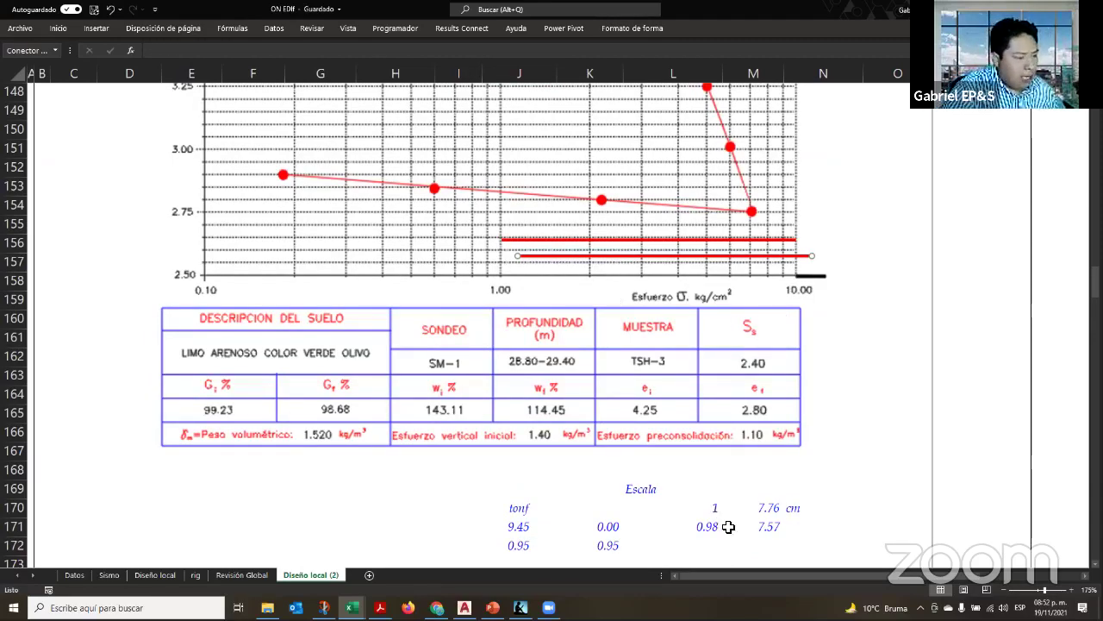
pyautogui.scroll(-3, 791, 452)
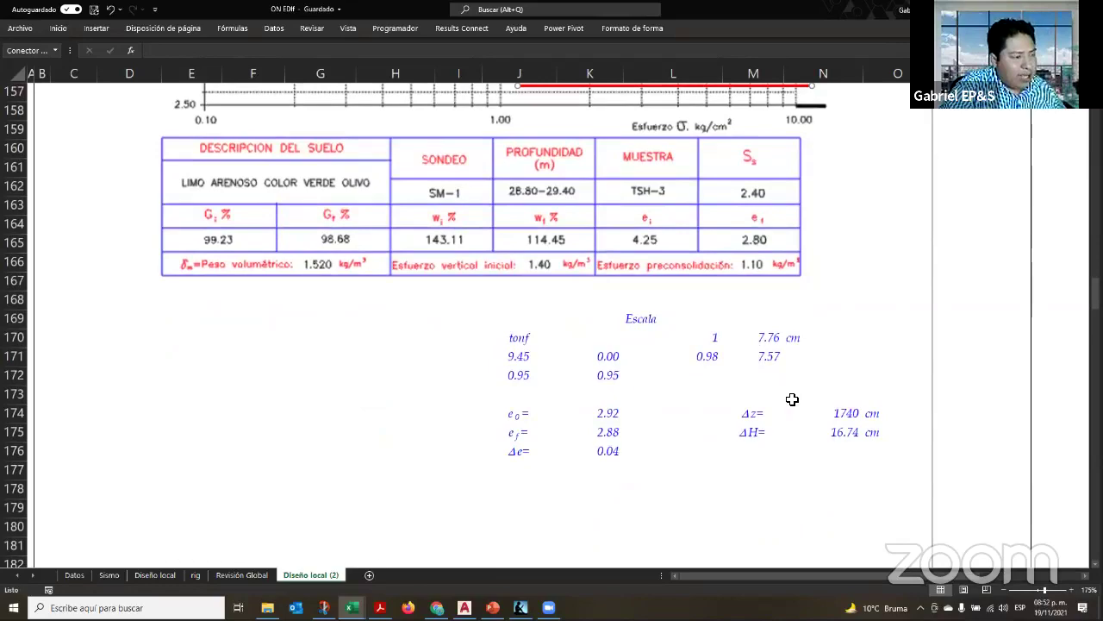
pyautogui.scroll(3, 791, 399)
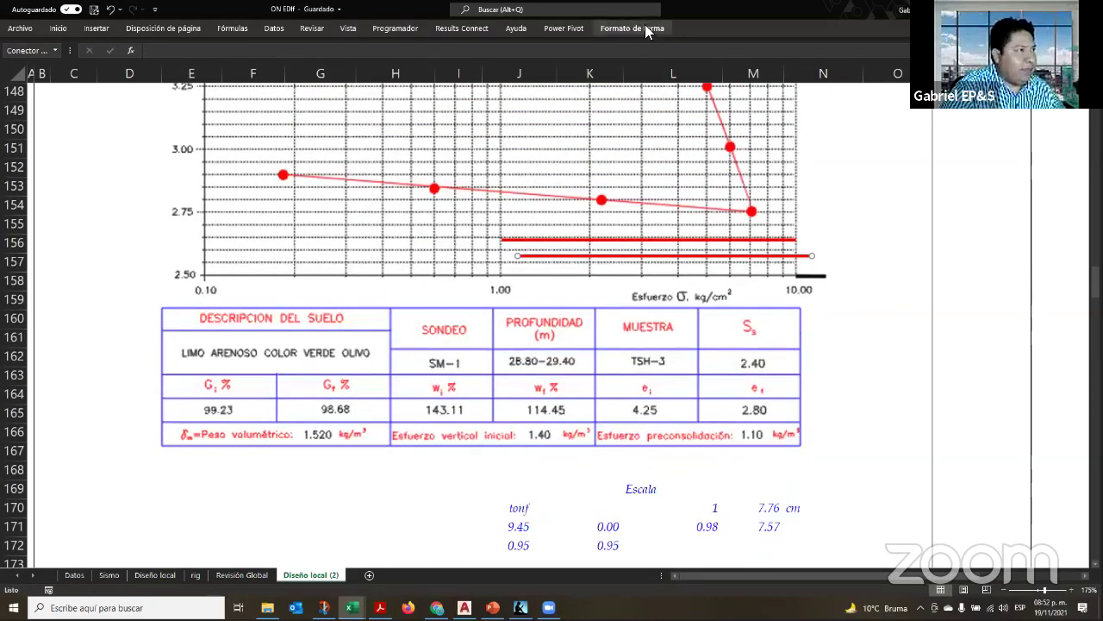
pyautogui.click(645, 32)
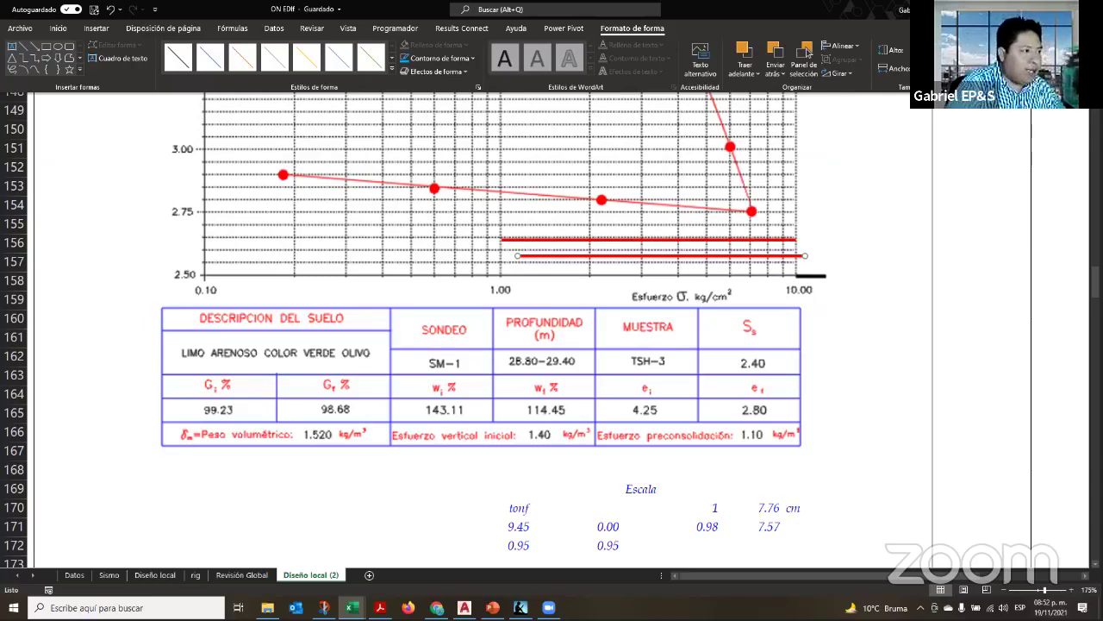
# Move the shortened line up to the consolidation curve, starting at the vertical axis just below void ratio 4.25
pyautogui.click(695, 257)
pyautogui.moveTo(561, 255); pyautogui.dragTo(364, 135)
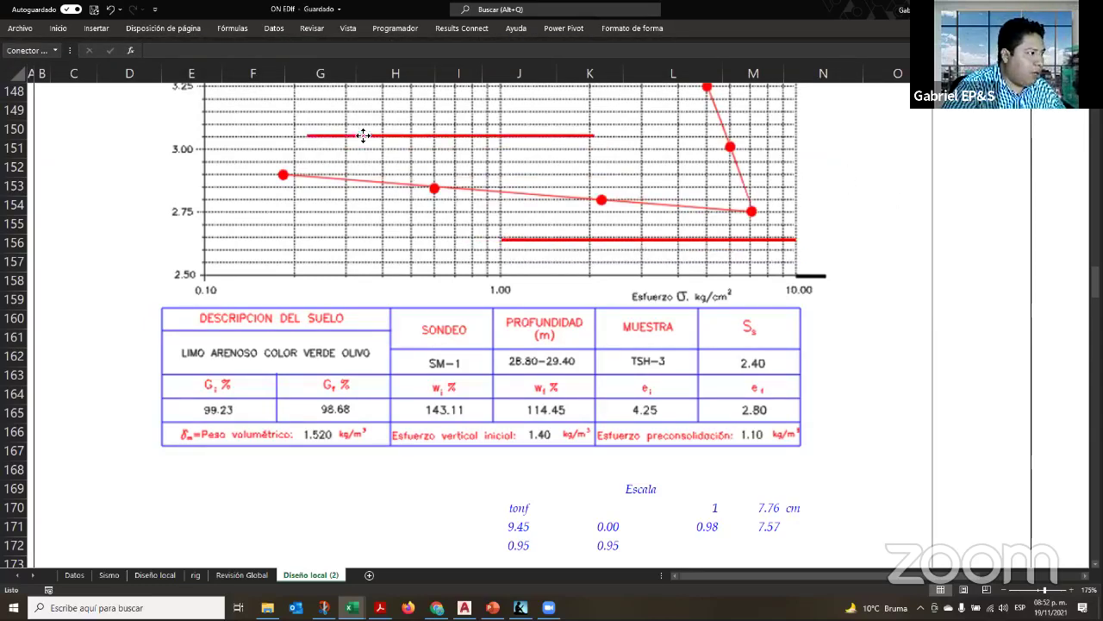
pyautogui.scroll(3, 365, 182)
pyautogui.moveTo(537, 308); pyautogui.dragTo(423, 148)
pyautogui.scroll(6, 431, 190)
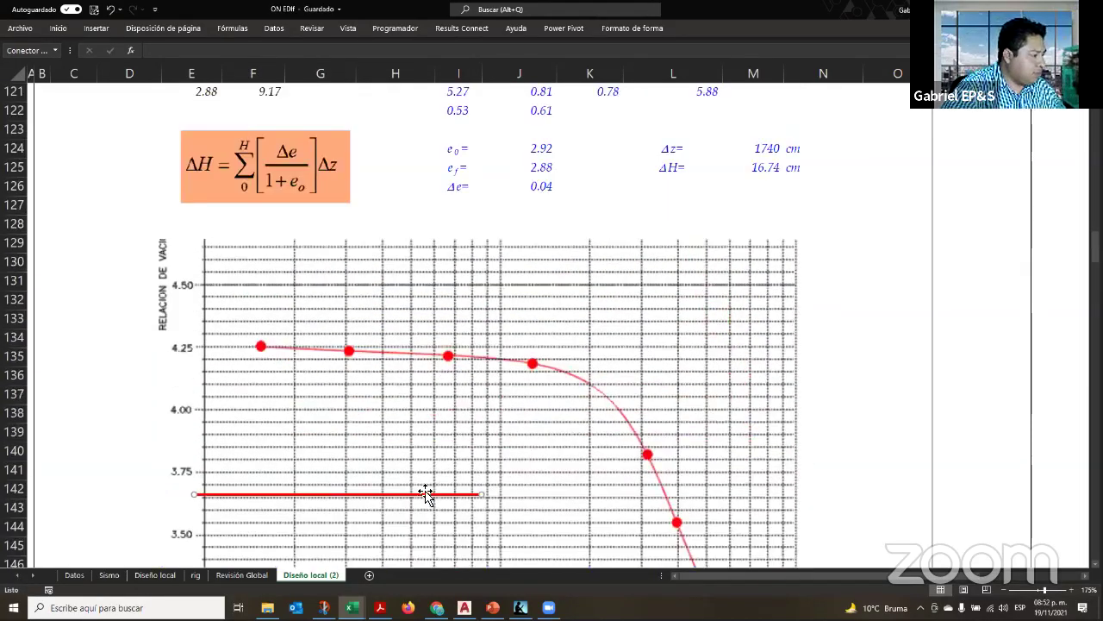
pyautogui.moveTo(426, 498); pyautogui.dragTo(436, 364)
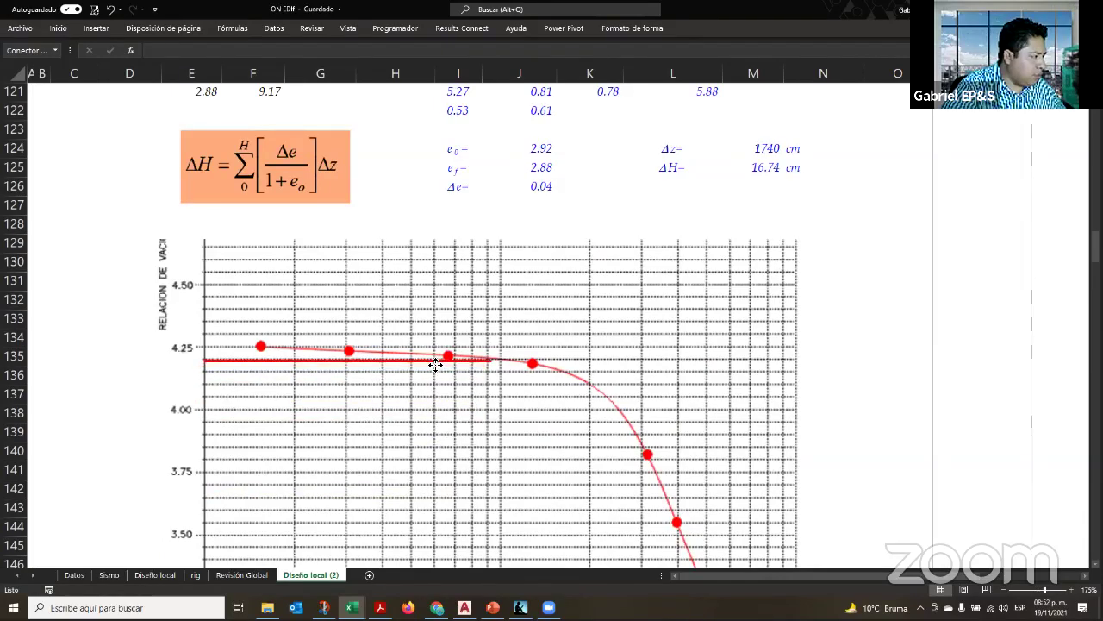
# Check the horizontal line against the stress axis and nudge it up until its free end meets the consolidation curve
pyautogui.scroll(-3, 495, 389)
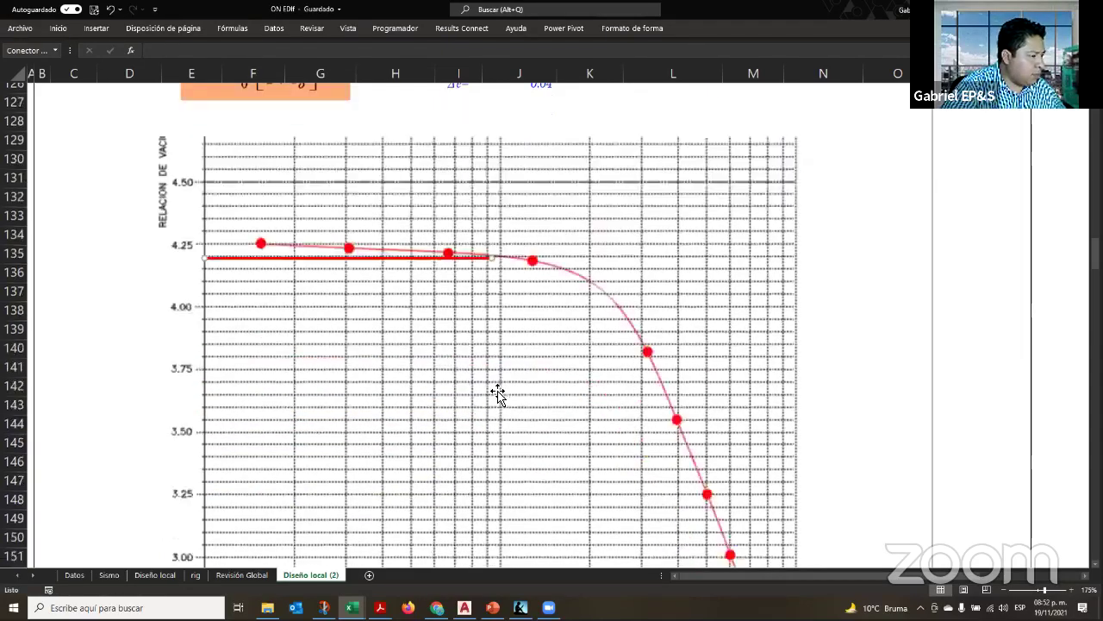
pyautogui.scroll(-3, 493, 463)
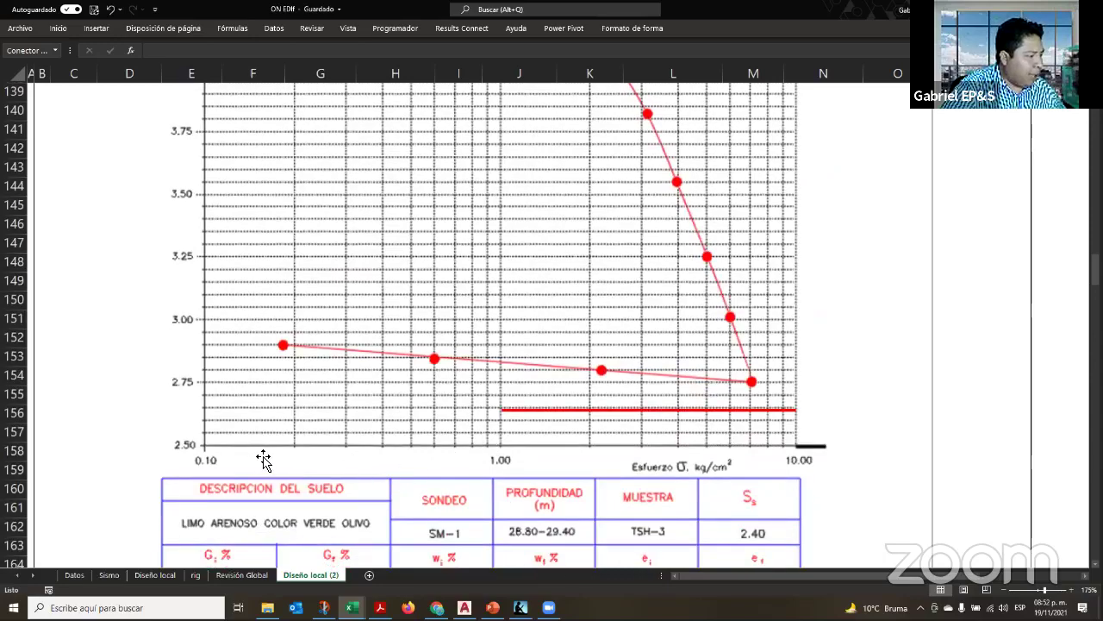
pyautogui.scroll(6, 276, 448)
pyautogui.scroll(-6, 483, 421)
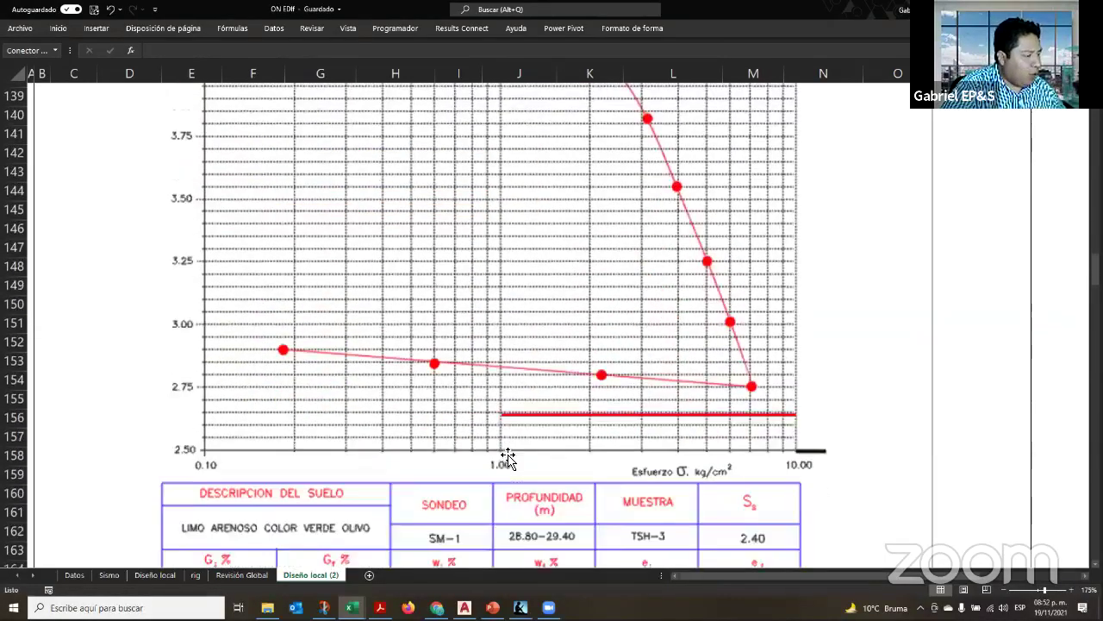
pyautogui.scroll(3, 508, 459)
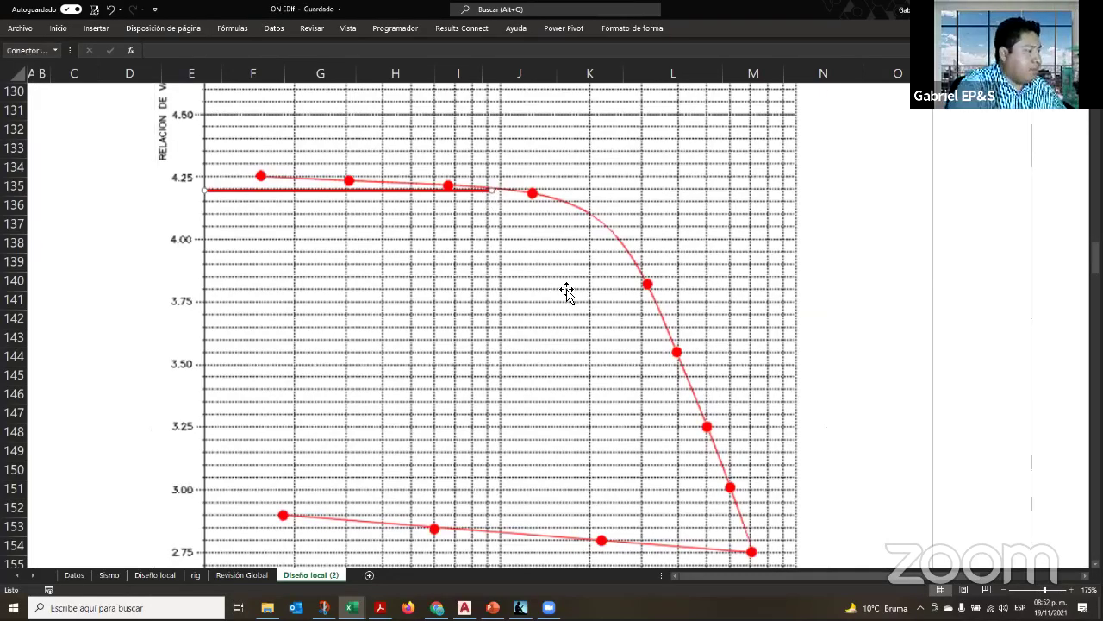
pyautogui.press('Up')
pyautogui.press('Up')
pyautogui.press('Up')
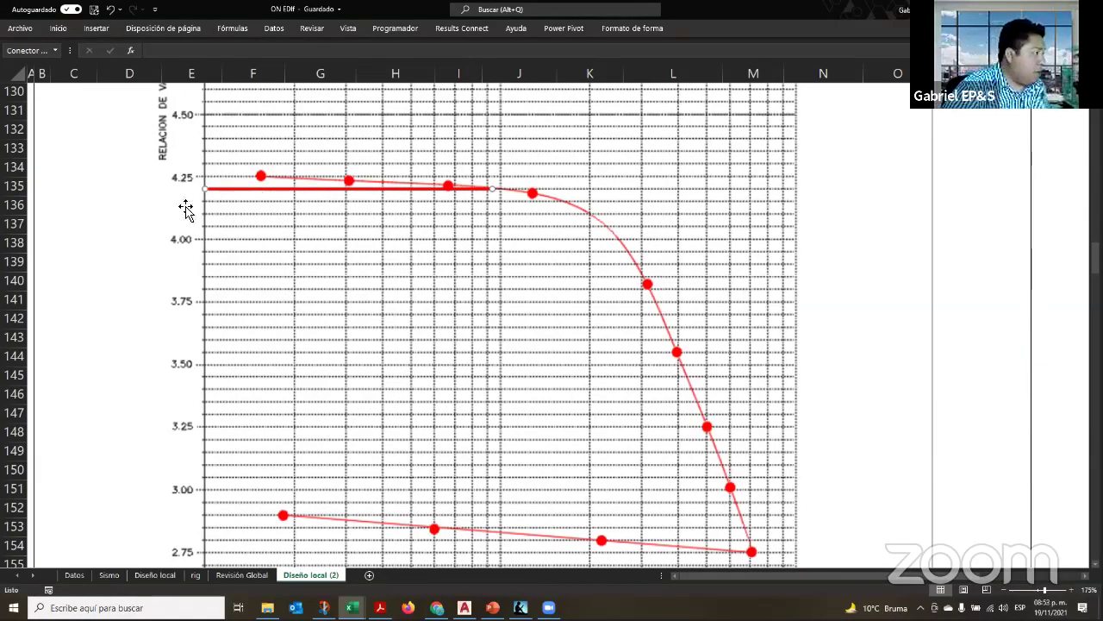
pyautogui.click(159, 209)
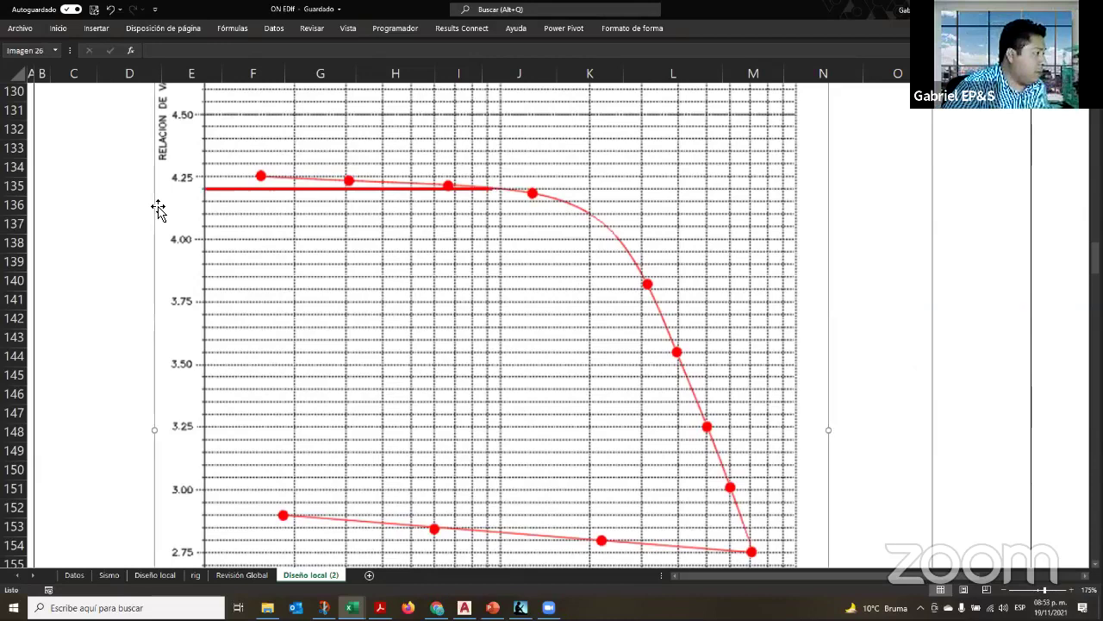
# Copy the horizontal line and reshape the copy into a vertical line from its end on the curve down to the stress axis
pyautogui.click(299, 195)
pyautogui.scroll(-3, 443, 315)
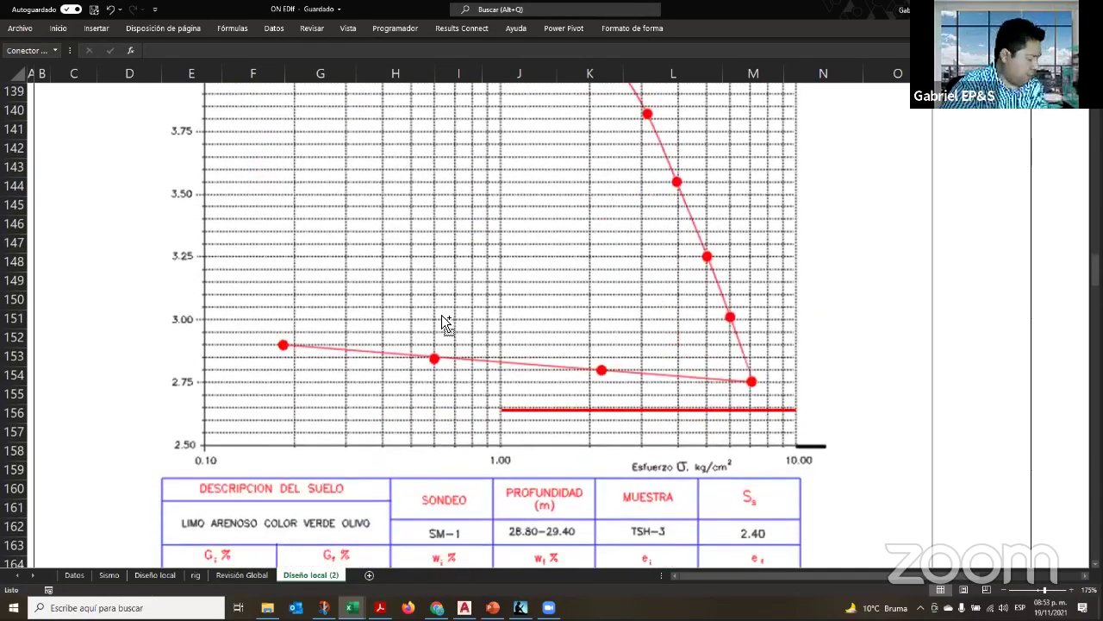
pyautogui.scroll(3, 439, 250)
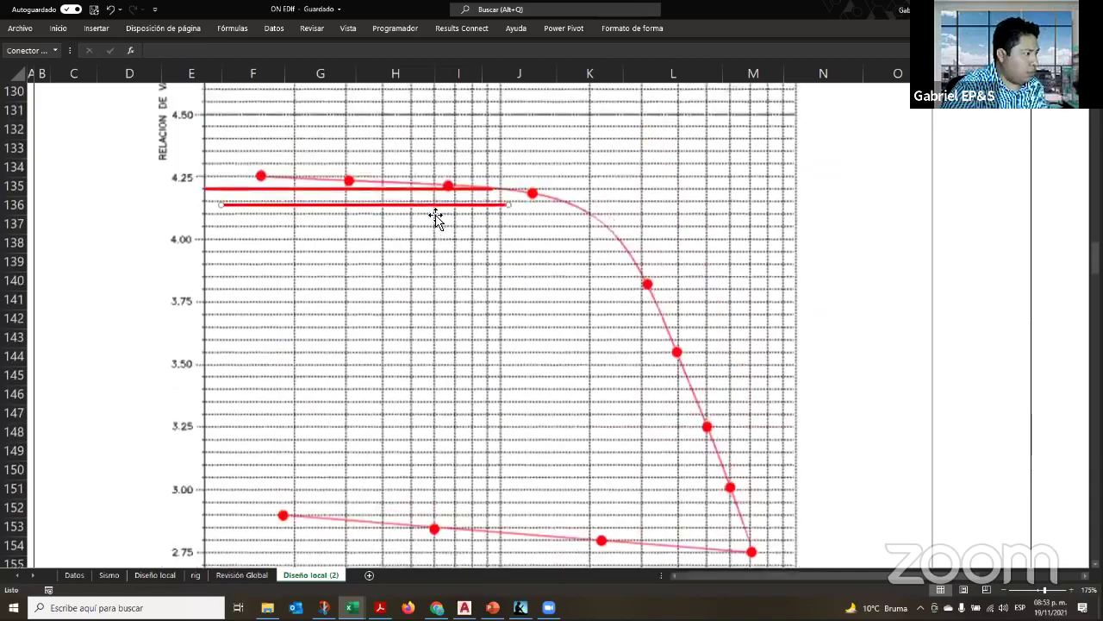
pyautogui.moveTo(418, 207); pyautogui.dragTo(455, 285)
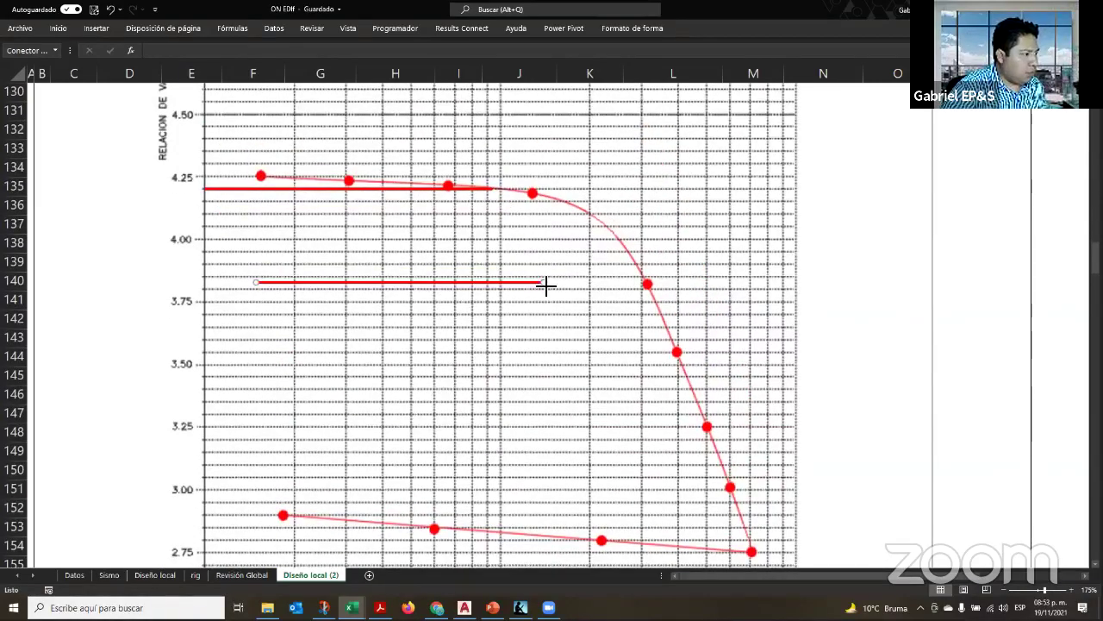
pyautogui.moveTo(545, 285); pyautogui.dragTo(490, 188)
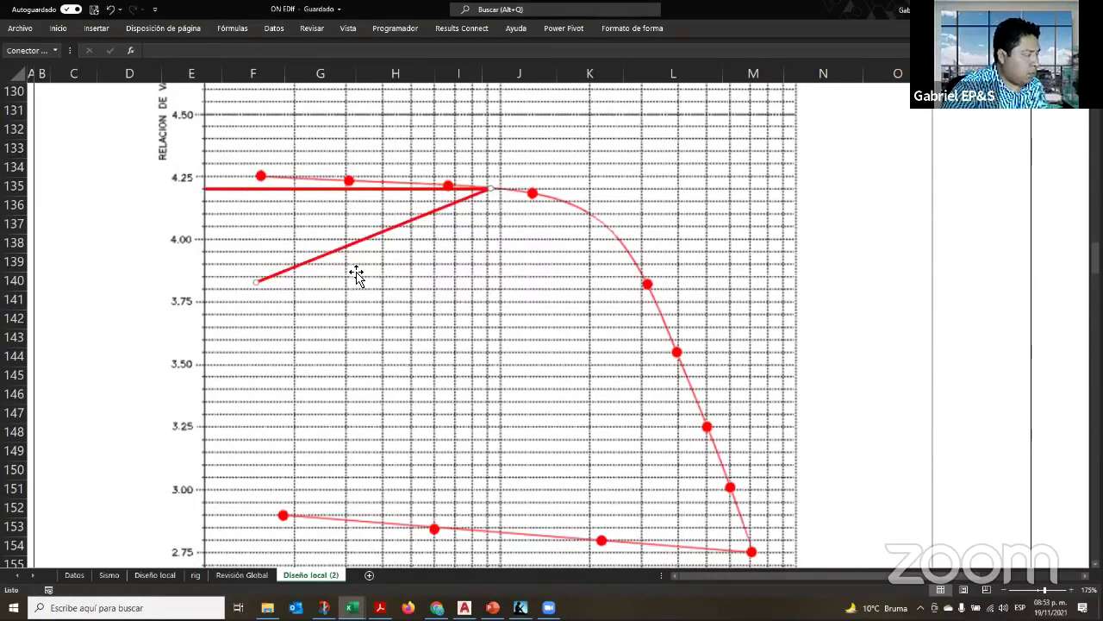
pyautogui.scroll(-3, 296, 135)
pyautogui.moveTo(325, 215); pyautogui.dragTo(493, 446)
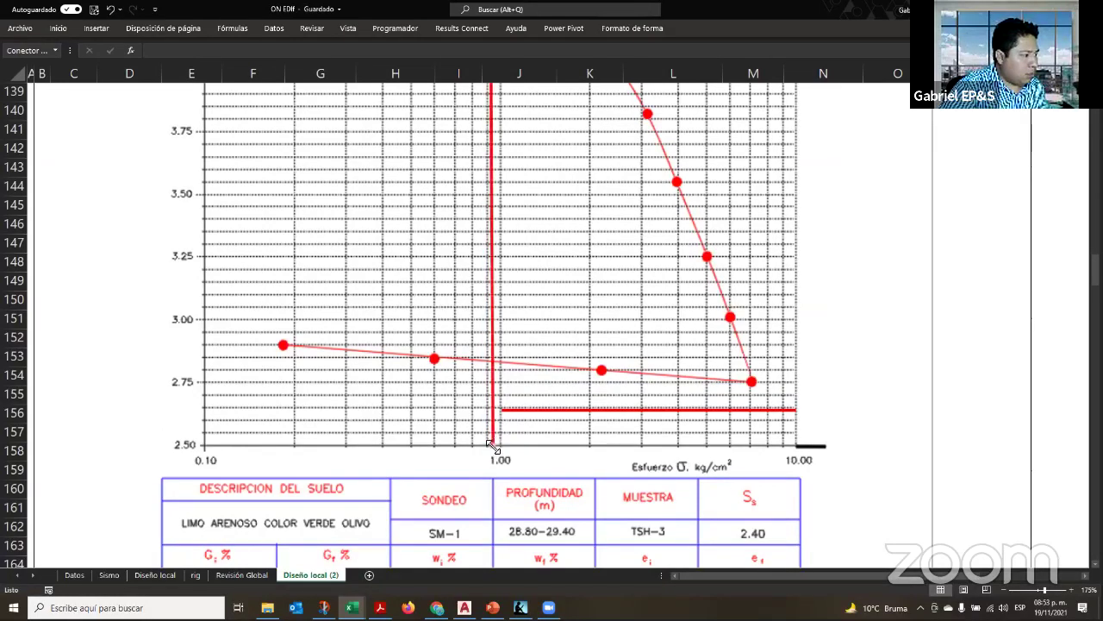
# Nudge the vertical line slightly toward lower stress to align it with the horizontal line's end, and check both its ends
pyautogui.click(629, 30)
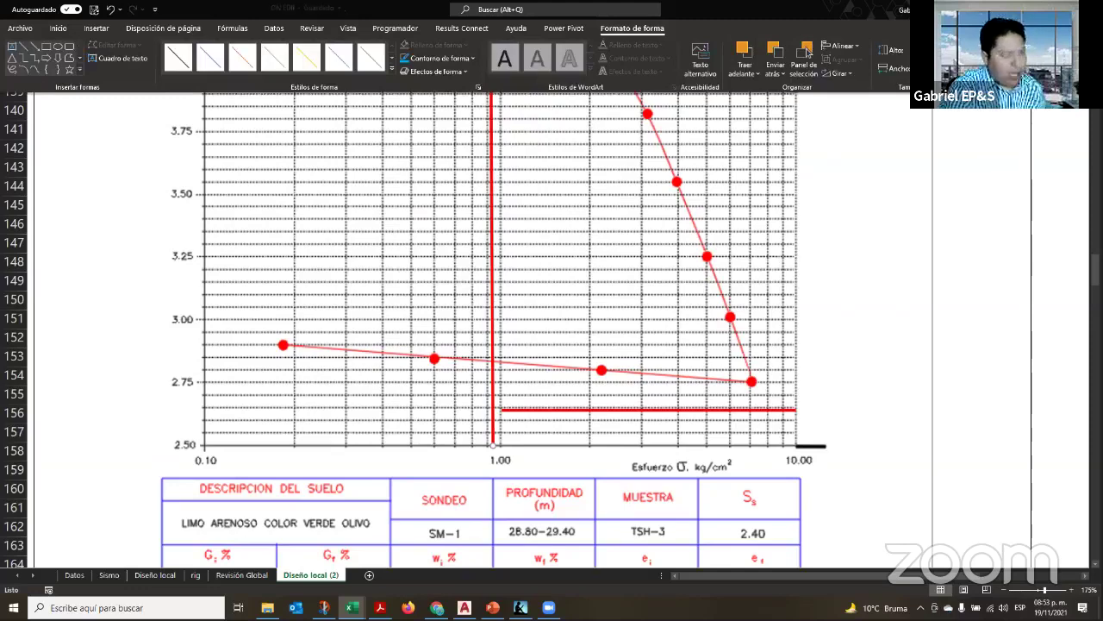
pyautogui.press('Left')
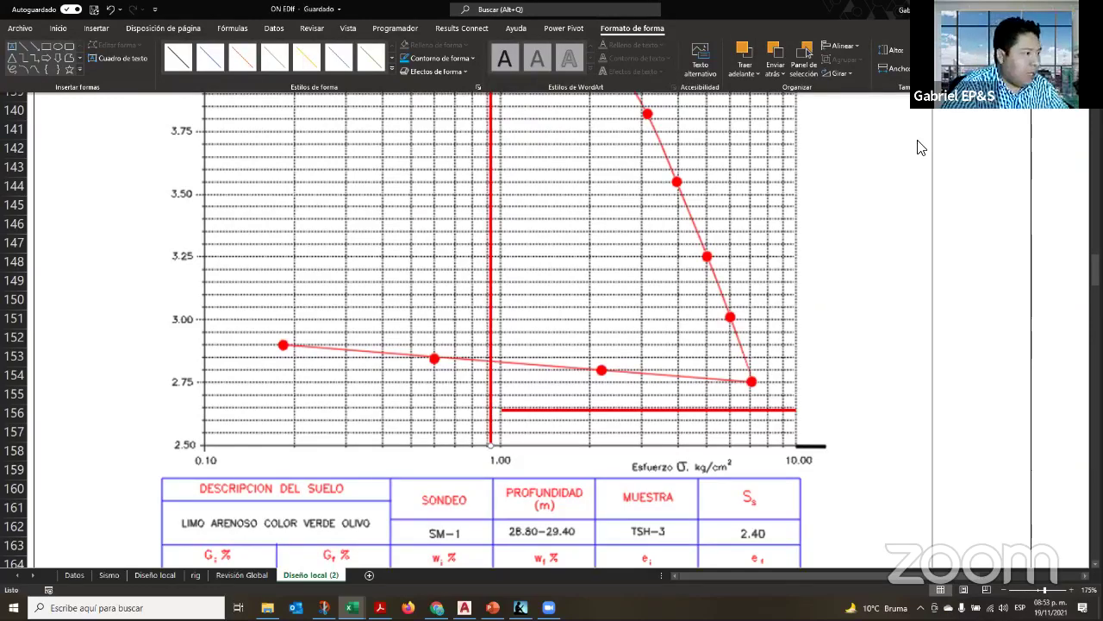
pyautogui.click(711, 214)
pyautogui.scroll(3, 712, 213)
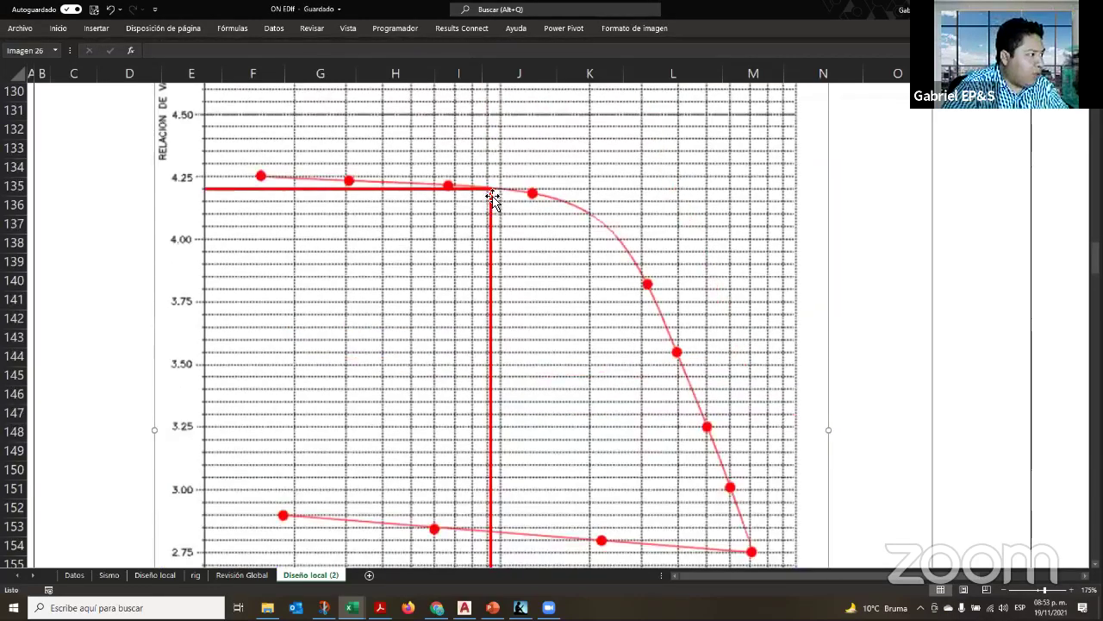
pyautogui.scroll(-3, 512, 214)
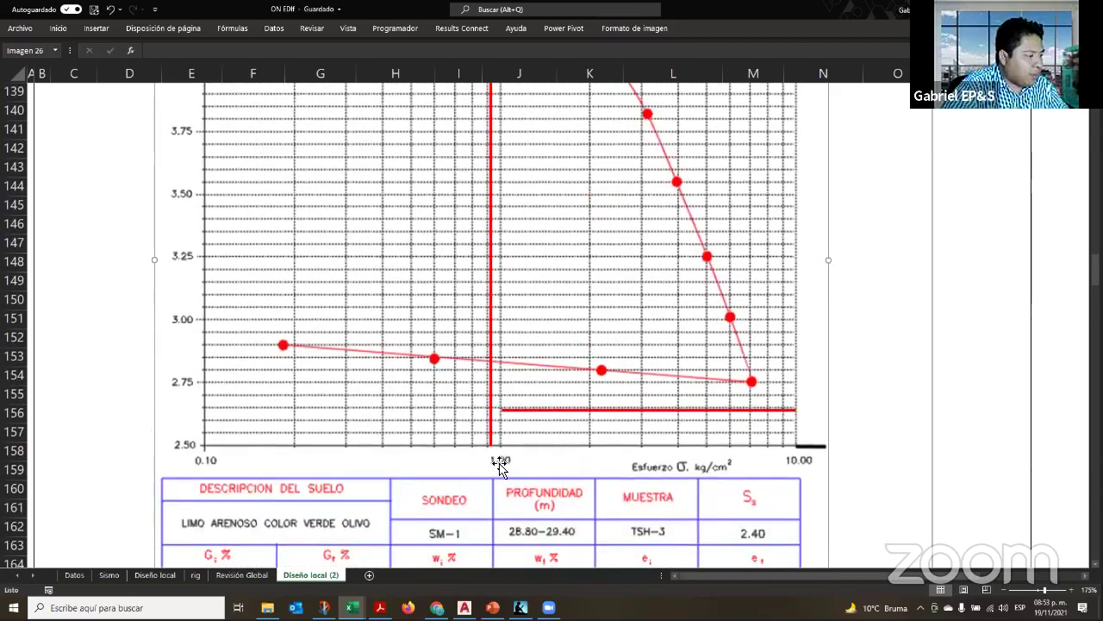
pyautogui.click(493, 444)
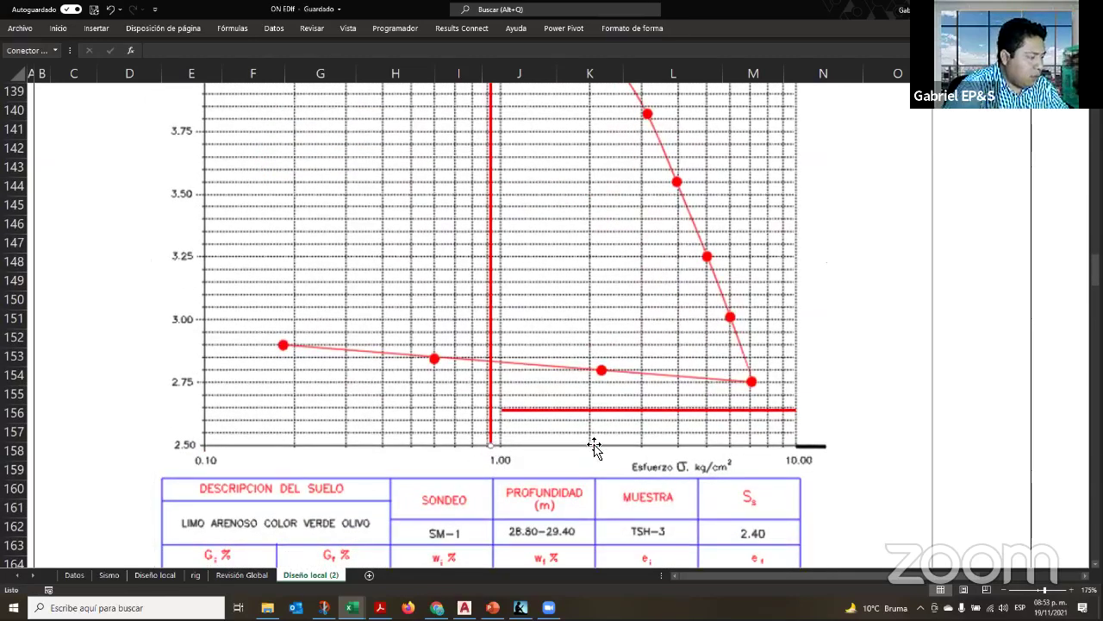
# Copy the void-ratio scale block E120:F121 from below the TS-1 table to E169, below the TSH-3 table
pyautogui.scroll(14, 595, 446)
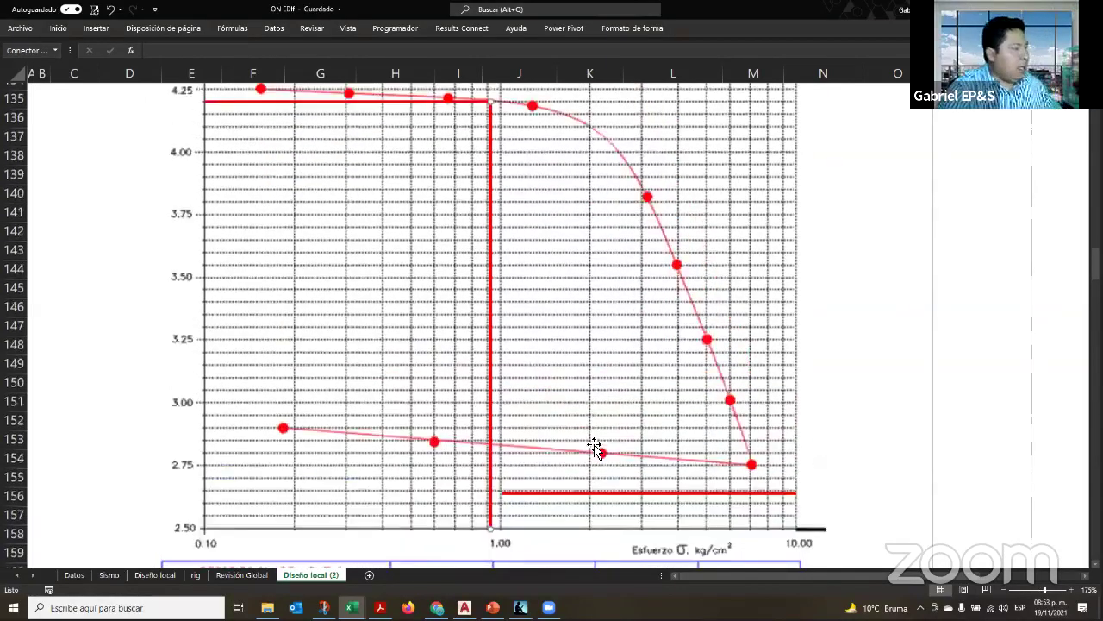
pyautogui.scroll(-2, 190, 408)
pyautogui.moveTo(191, 409); pyautogui.dragTo(271, 428)
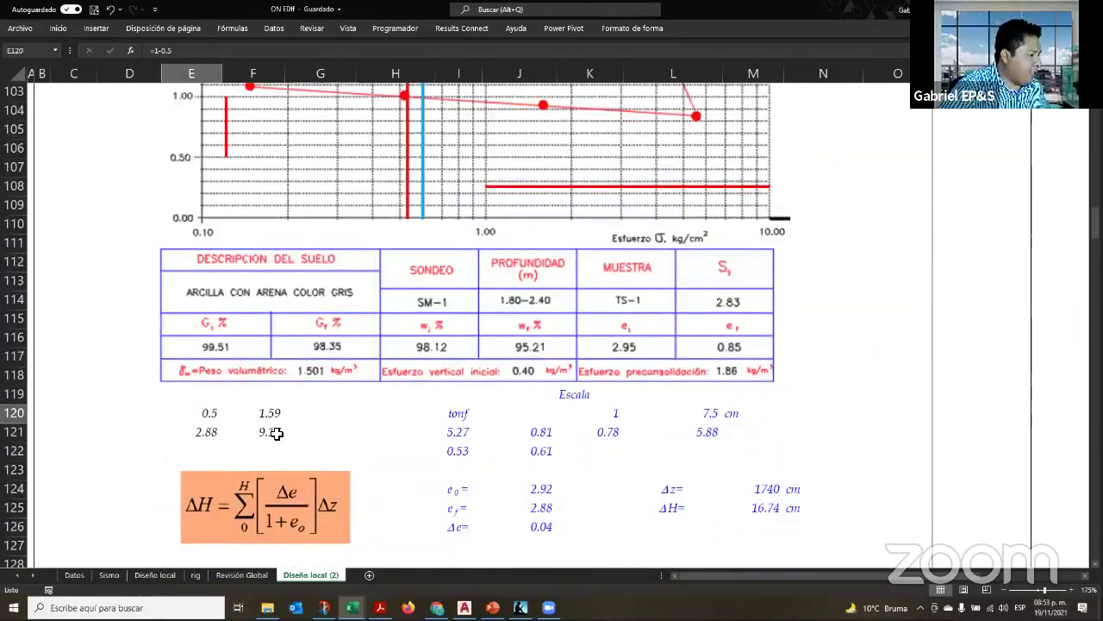
pyautogui.hotkey('ctrl', 'c')
pyautogui.scroll(-5, 382, 462)
pyautogui.scroll(-13, 382, 462)
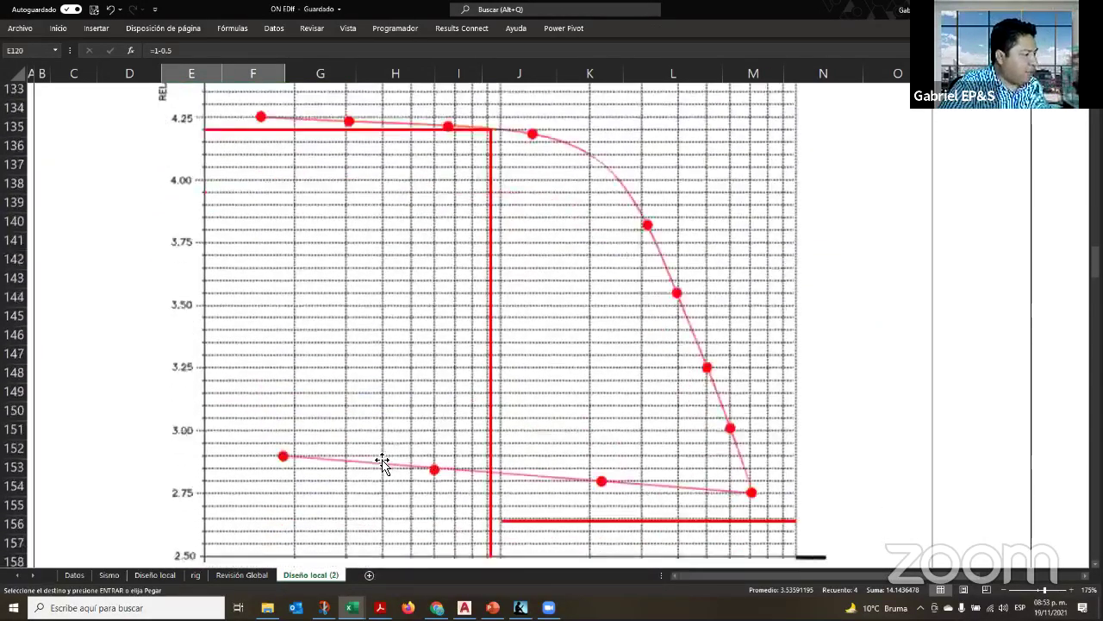
pyautogui.click(198, 321)
pyautogui.hotkey('ctrl', 'v')
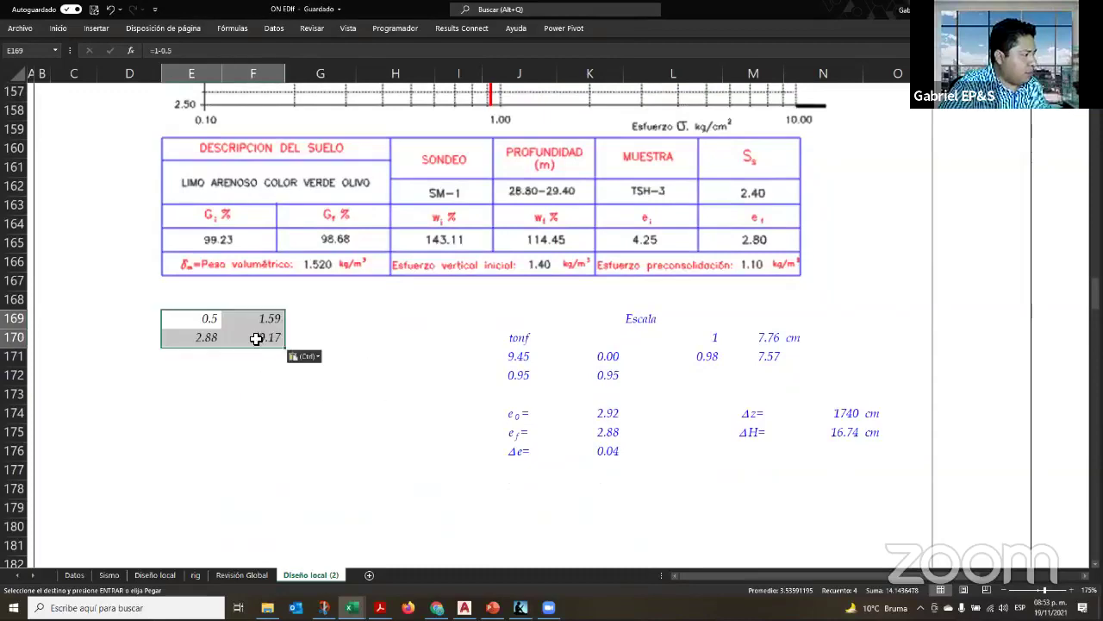
# Duplicate the vertical line near the void-ratio axis and shorten the copy to a straight segment spanning 2.75 to 3.00
pyautogui.scroll(9, 362, 385)
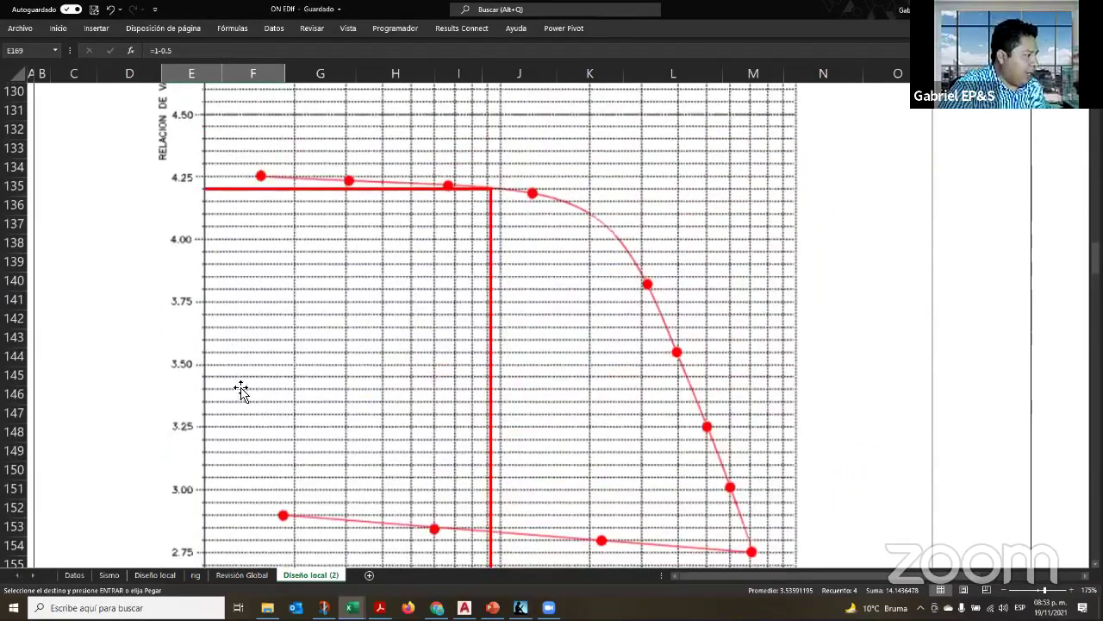
pyautogui.scroll(-2, 546, 446)
pyautogui.scroll(-1, 547, 447)
pyautogui.click(544, 450)
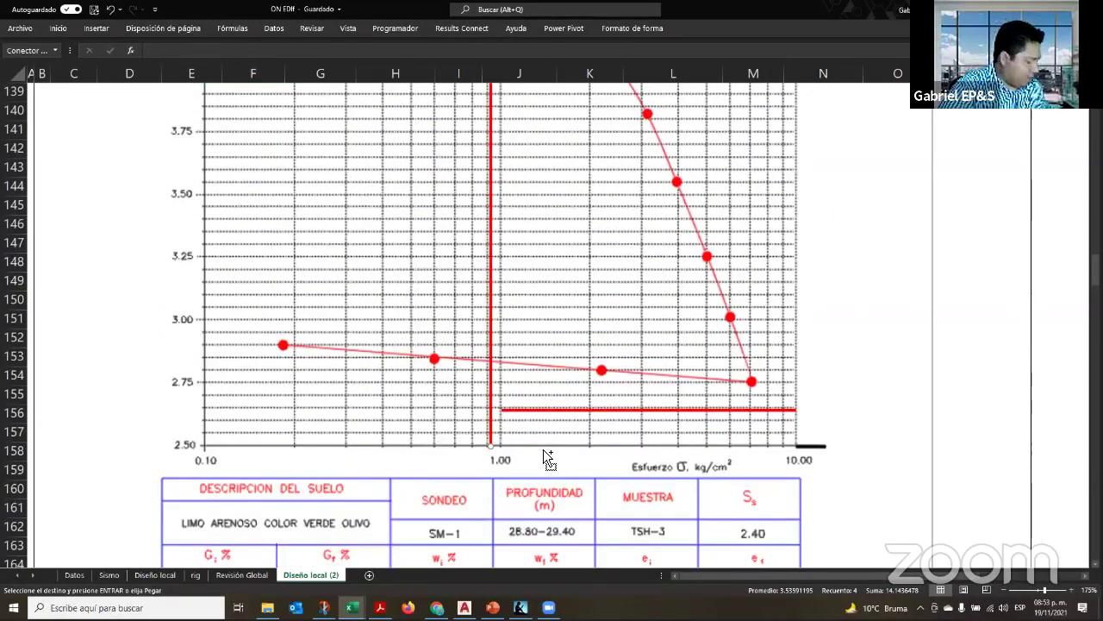
pyautogui.moveTo(493, 444); pyautogui.dragTo(362, 427)
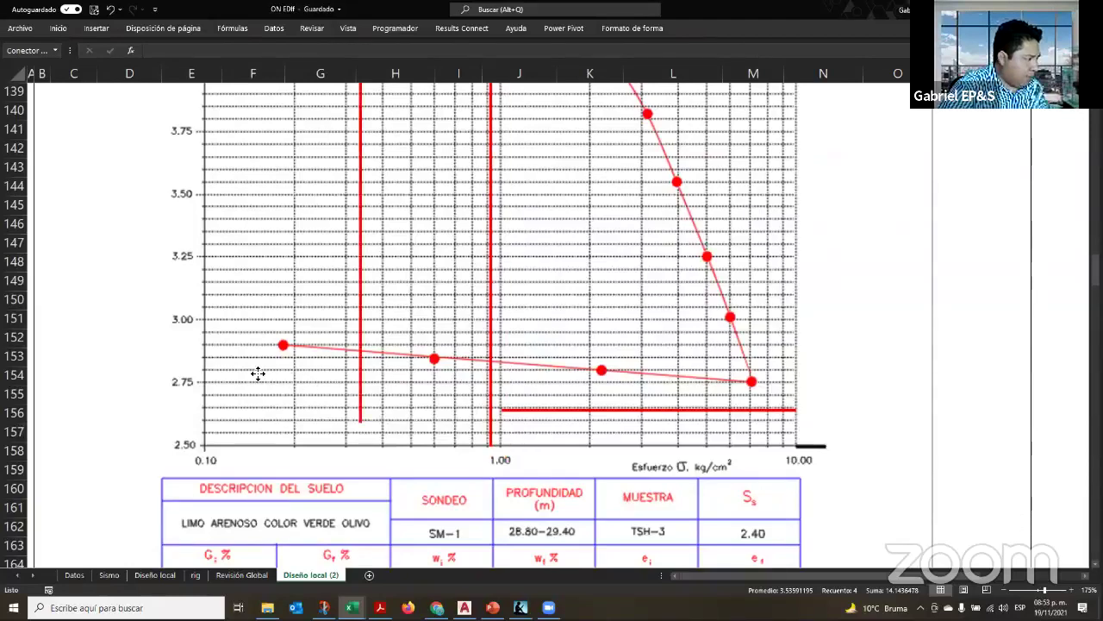
pyautogui.moveTo(258, 372); pyautogui.dragTo(229, 364)
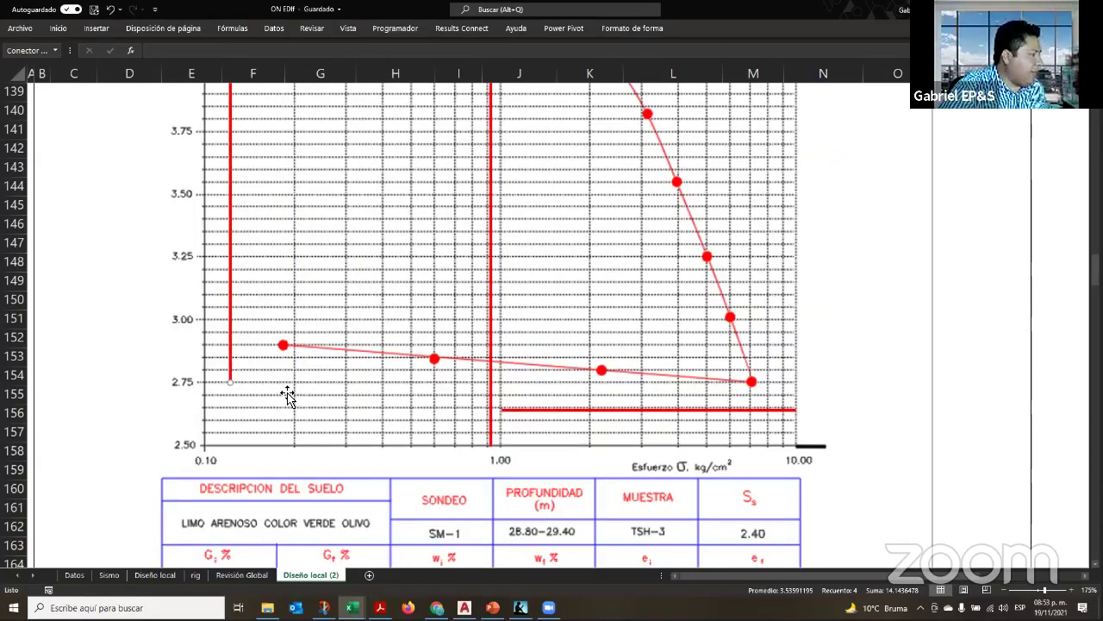
pyautogui.scroll(4, 287, 395)
pyautogui.moveTo(232, 123); pyautogui.dragTo(232, 490)
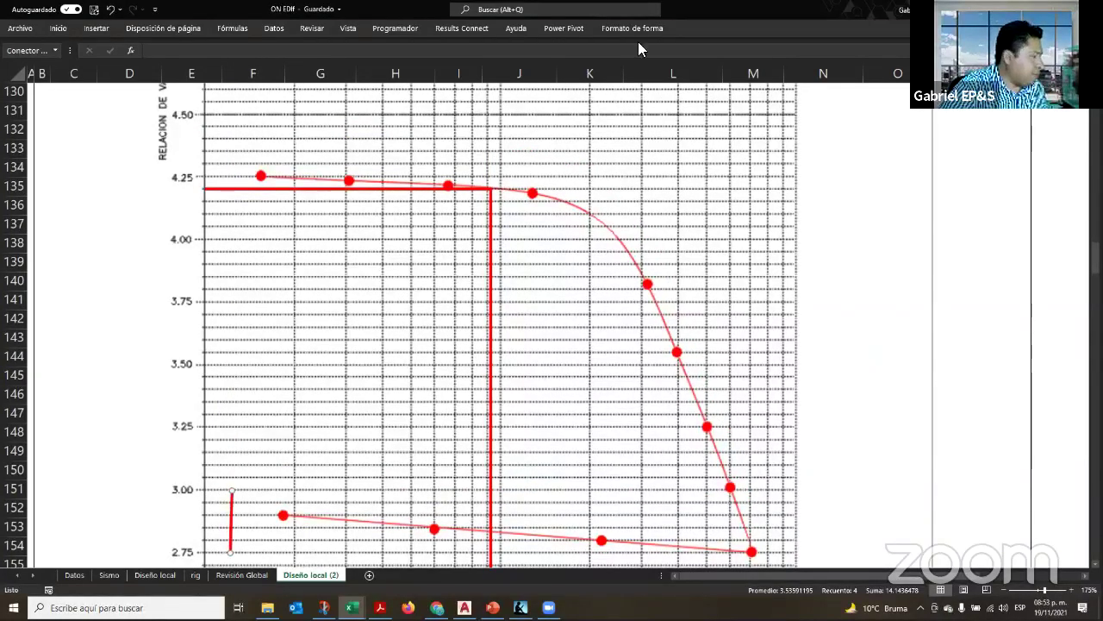
pyautogui.click(634, 29)
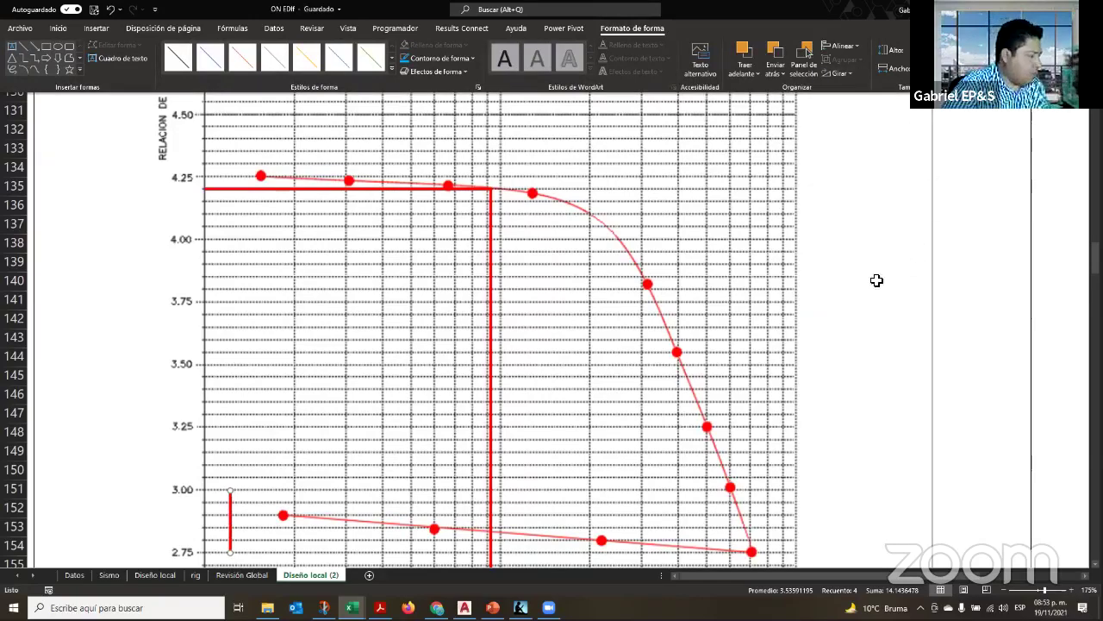
# Read the short vertical segment's length from its size properties and enter 1.65 in F169
pyautogui.scroll(-6, 520, 164)
pyautogui.press('Escape')
pyautogui.click(110, 188)
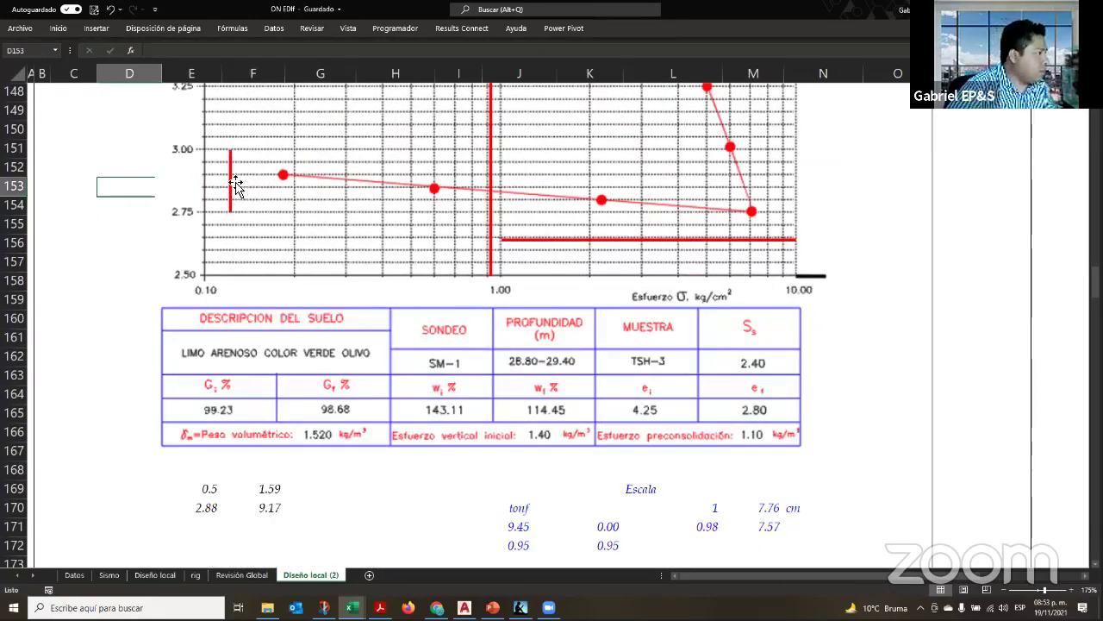
pyautogui.click(231, 186)
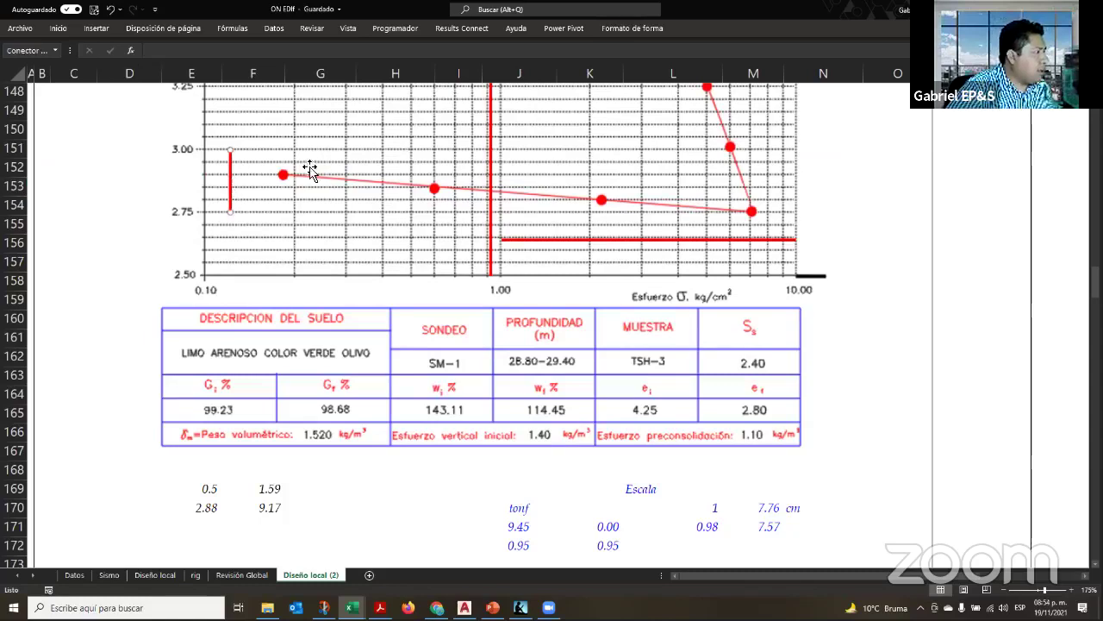
pyautogui.click(648, 30)
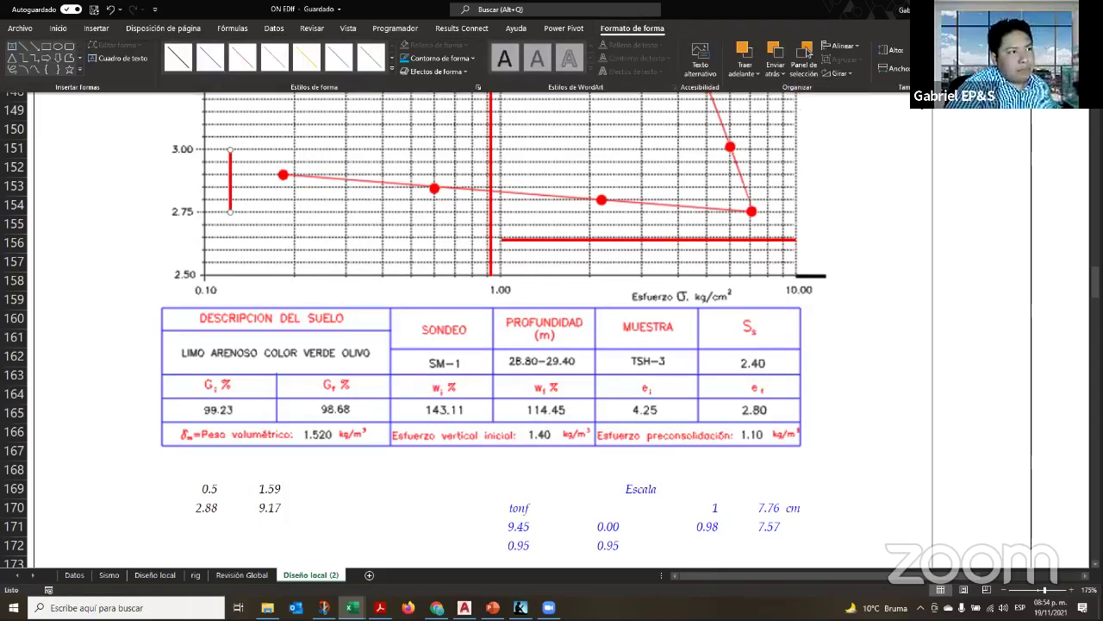
pyautogui.click(269, 489)
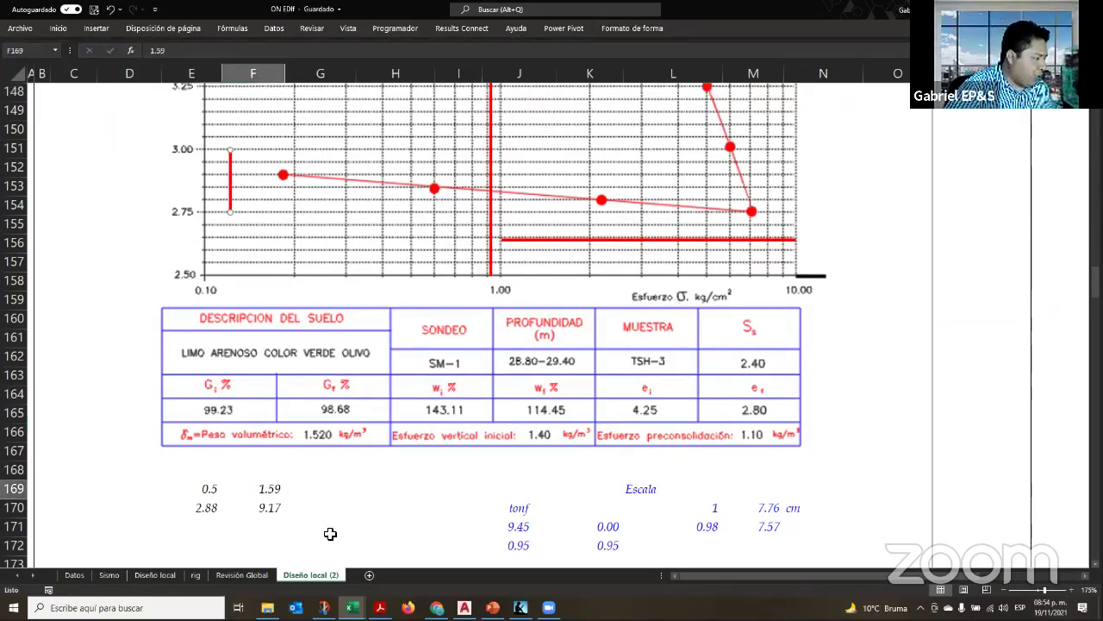
pyautogui.write('1.65')
pyautogui.press('Return')
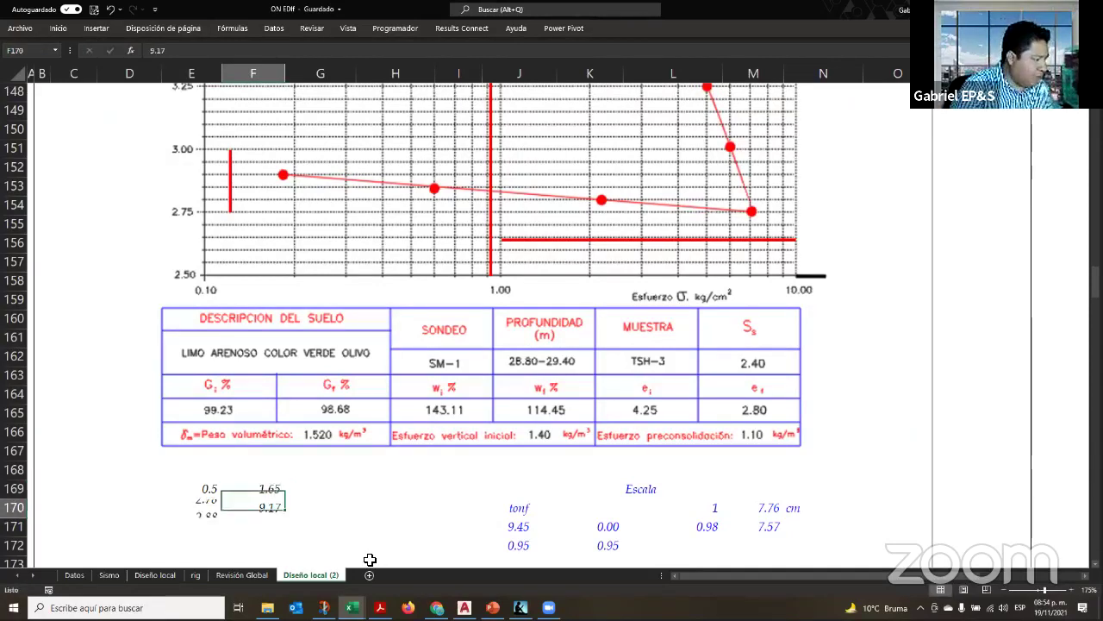
pyautogui.press('Left')
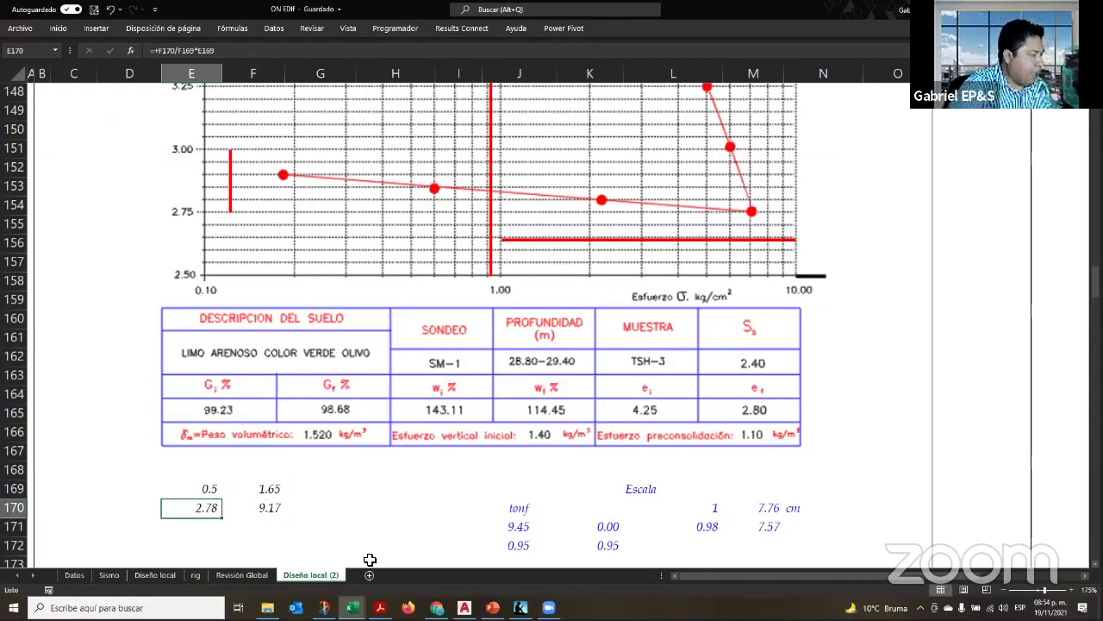
# Read the full vertical line's length from its size properties and enter 11.28 in F170
pyautogui.click(491, 221)
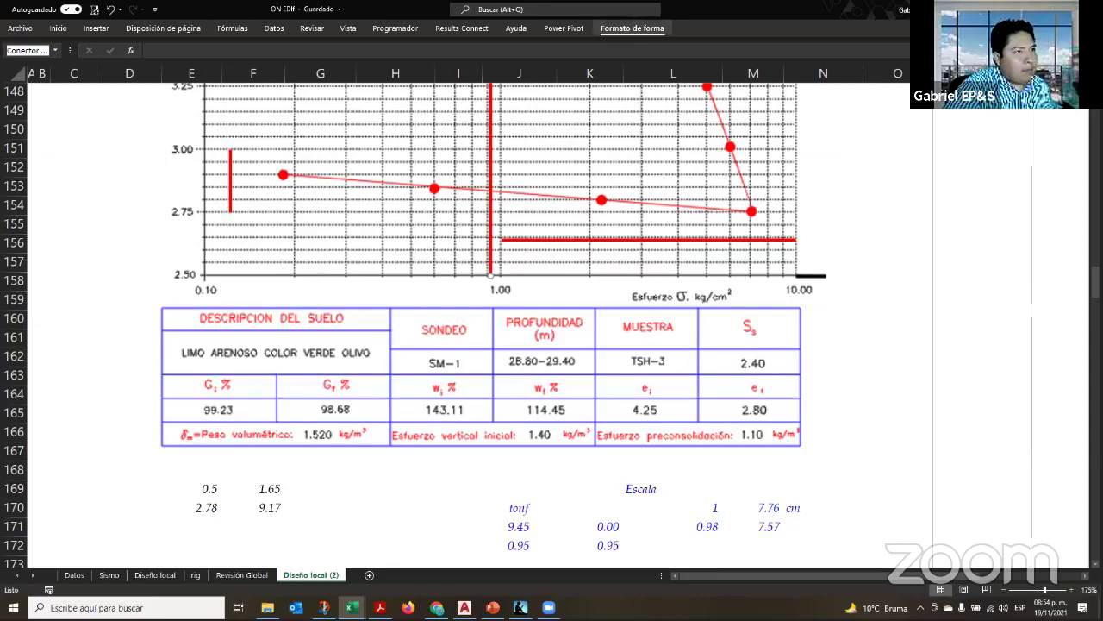
pyautogui.click(261, 510)
pyautogui.write('11.2')
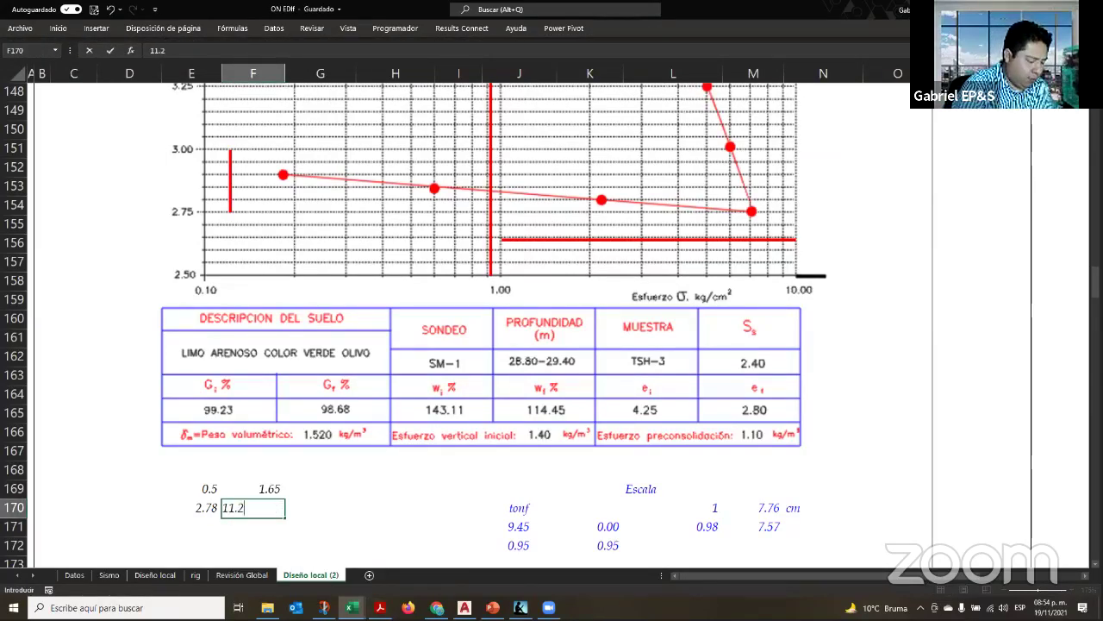
pyautogui.write('8')
pyautogui.press('Return')
# Replace the void-ratio interval in E169 with the formula +3-2.75
pyautogui.click(207, 487)
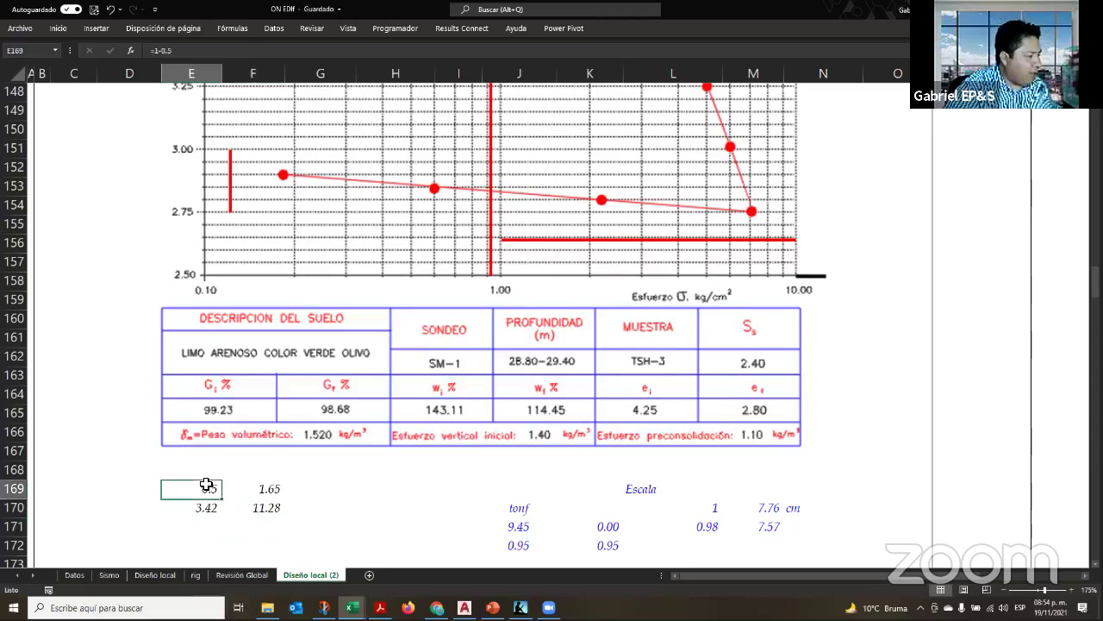
pyautogui.write('+')
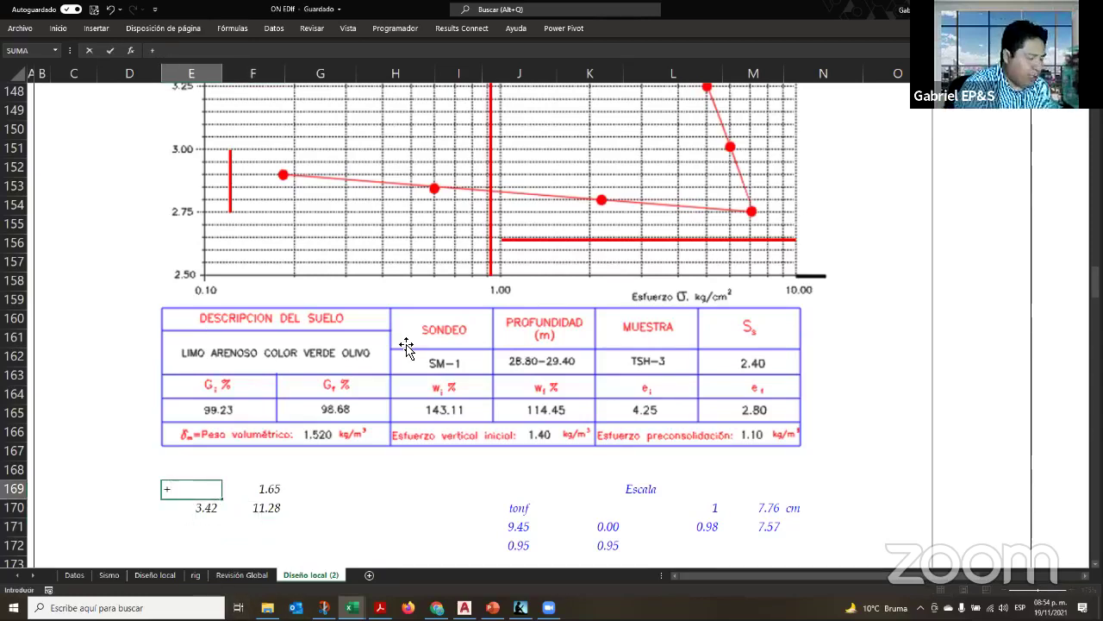
pyautogui.write('3-')
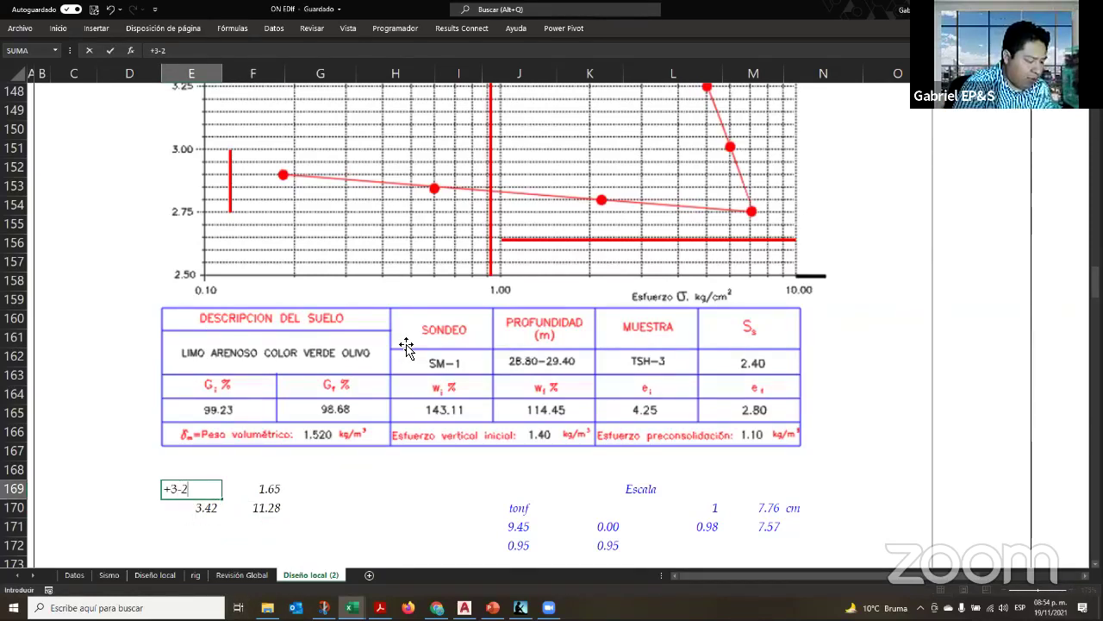
pyautogui.write('2.75')
pyautogui.press('Return')
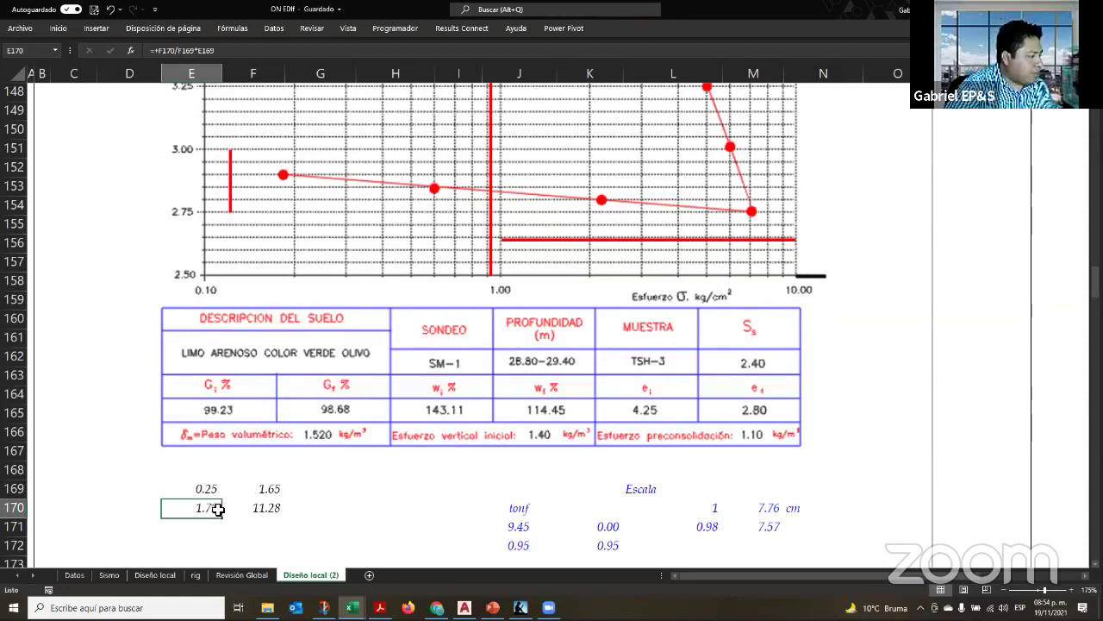
# Add the axis origin of 2.5 to the formula in E170 and compare the result with the horizontal line on the curve
pyautogui.click(243, 50)
pyautogui.press('Escape')
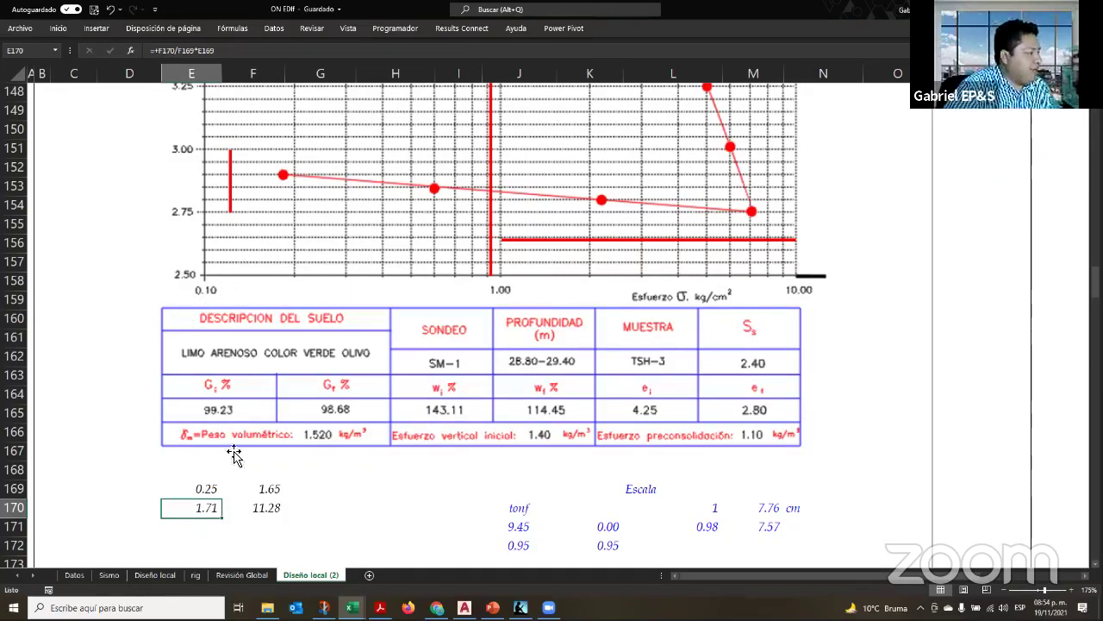
pyautogui.scroll(-3, 215, 518)
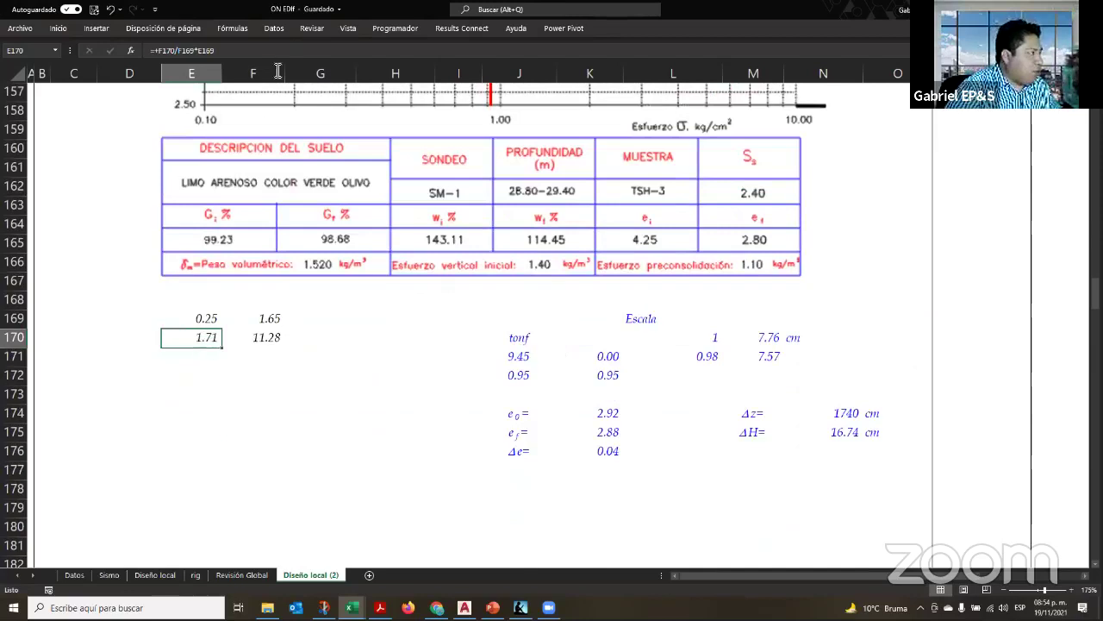
pyautogui.click(287, 49)
pyautogui.scroll(3, 407, 334)
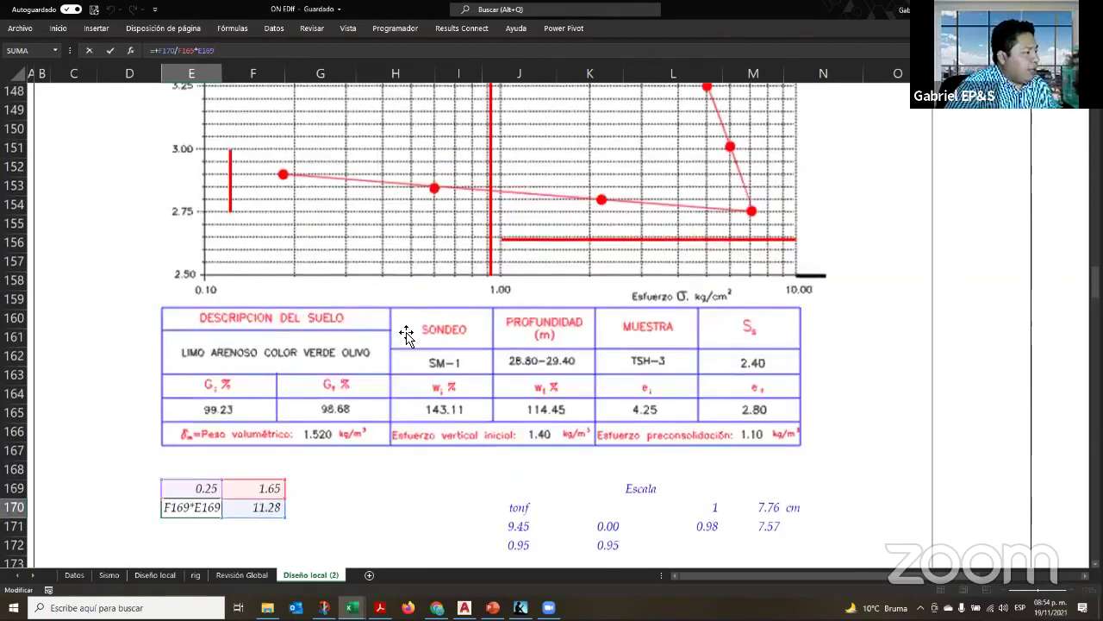
pyautogui.write('+2.5')
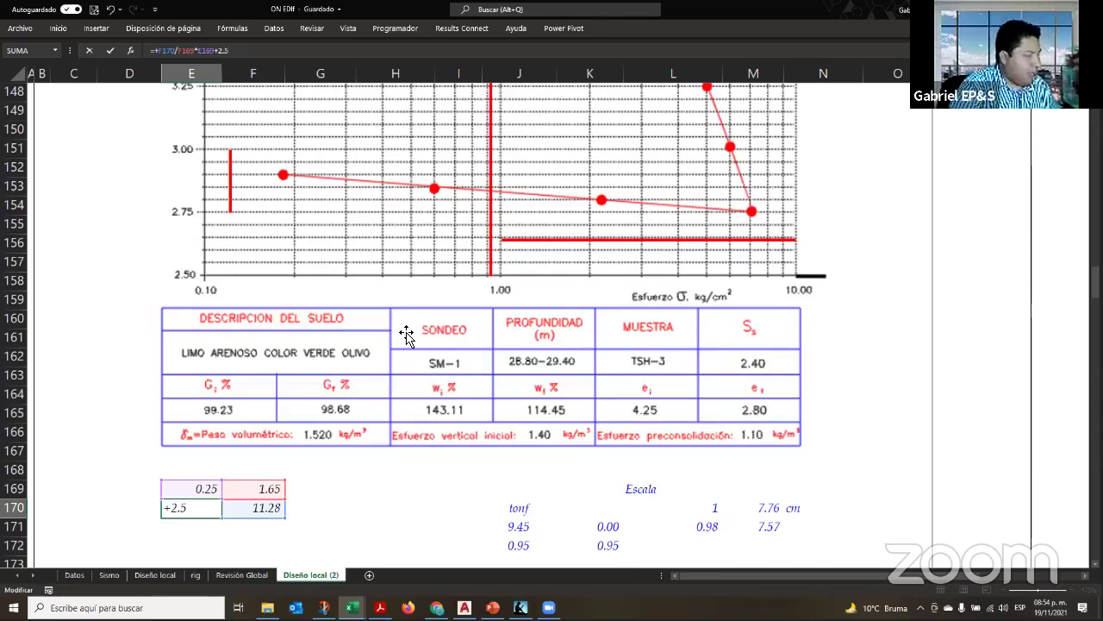
pyautogui.press('Return')
pyautogui.press('Return')
pyautogui.click(193, 508)
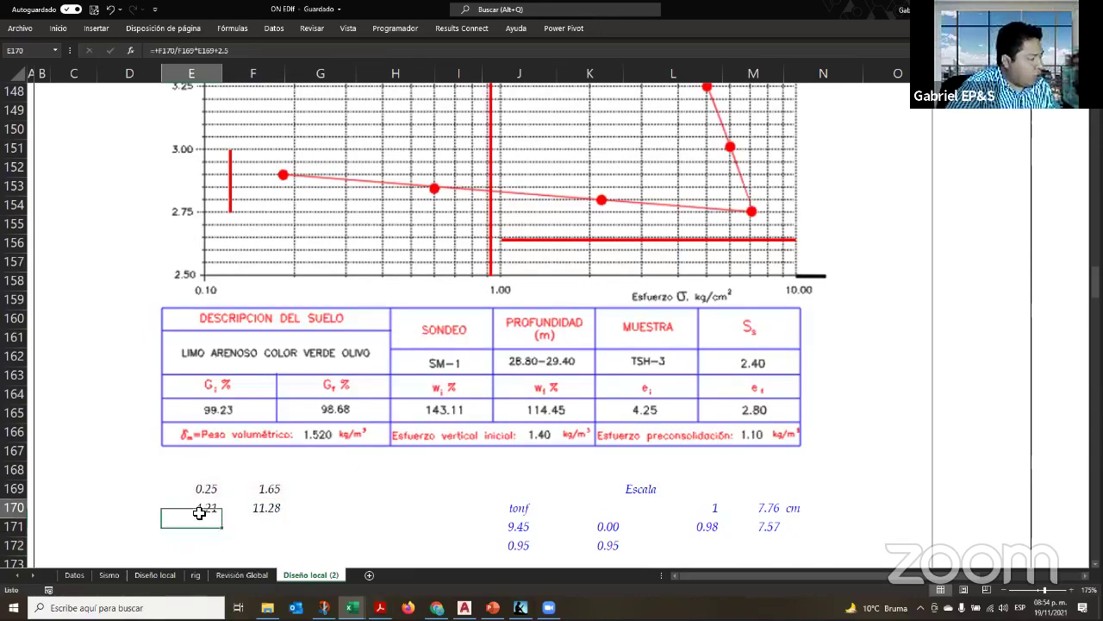
pyautogui.scroll(3, 326, 529)
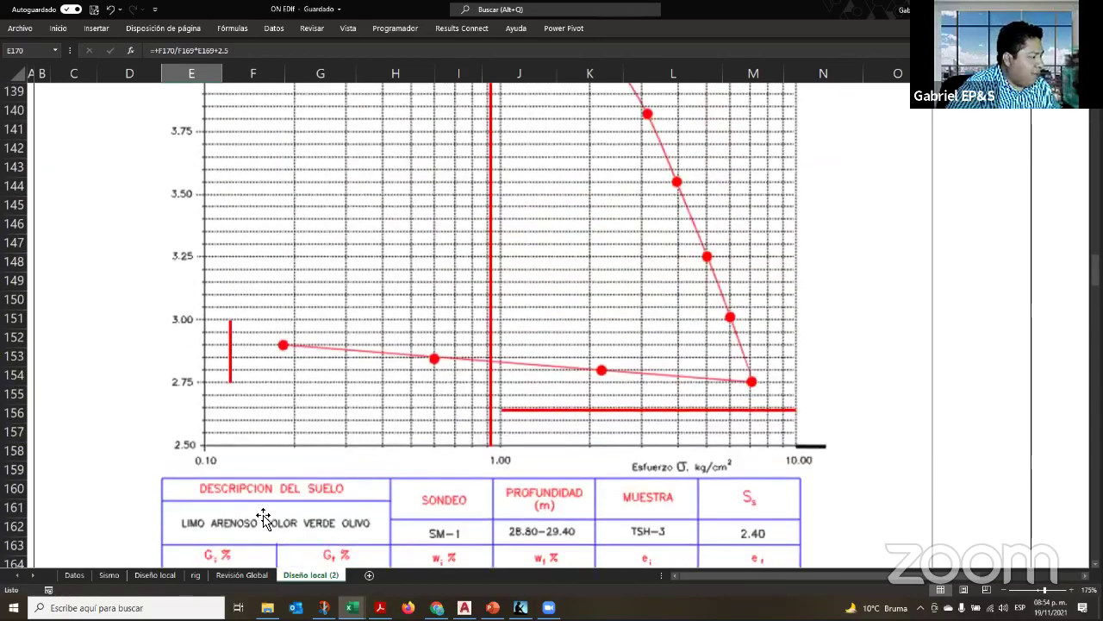
pyautogui.scroll(3, 285, 413)
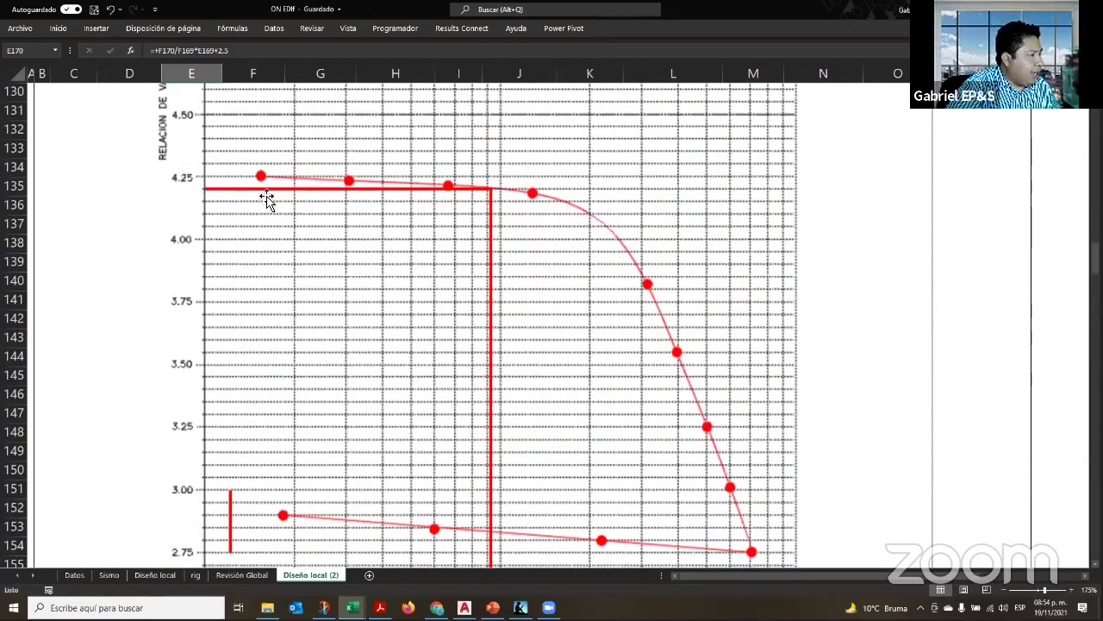
pyautogui.click(252, 189)
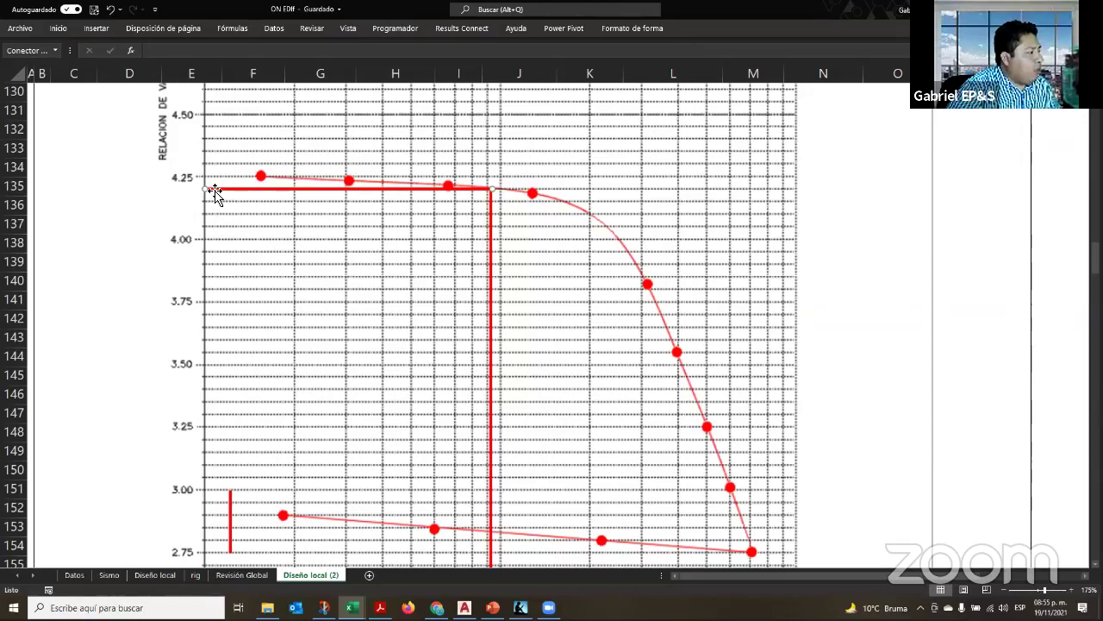
# Link K171 to the stress increment in O82, and check the dependent scale formula in M171
pyautogui.scroll(-9, 271, 243)
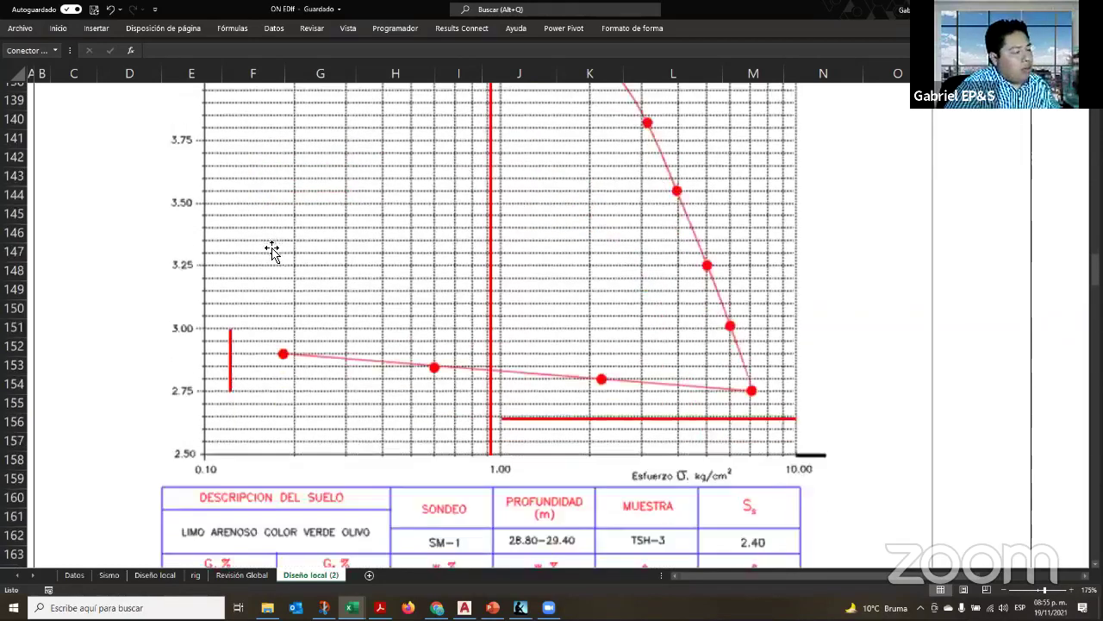
pyautogui.click(668, 413)
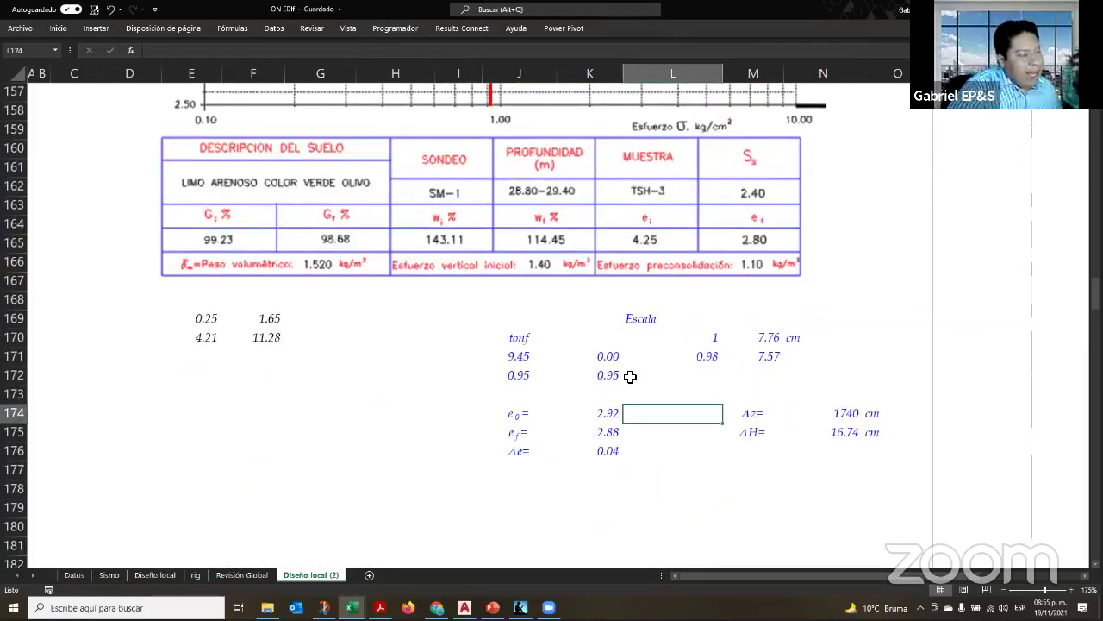
pyautogui.click(584, 356)
pyautogui.doubleClick(584, 356)
pyautogui.write('+')
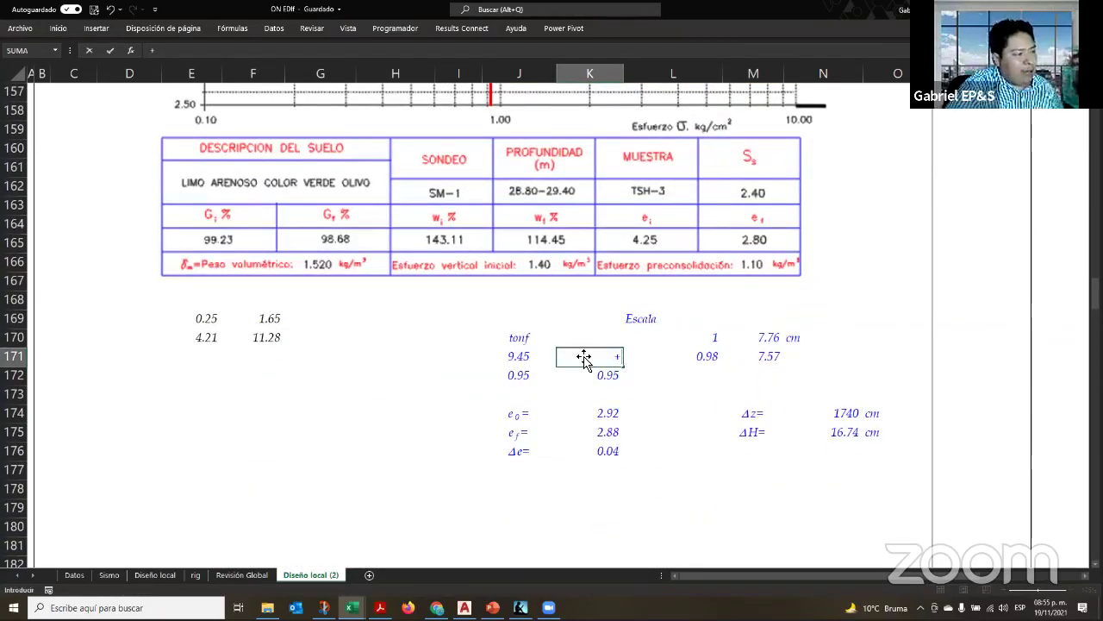
pyautogui.scroll(18, 584, 357)
pyautogui.scroll(-6, 835, 445)
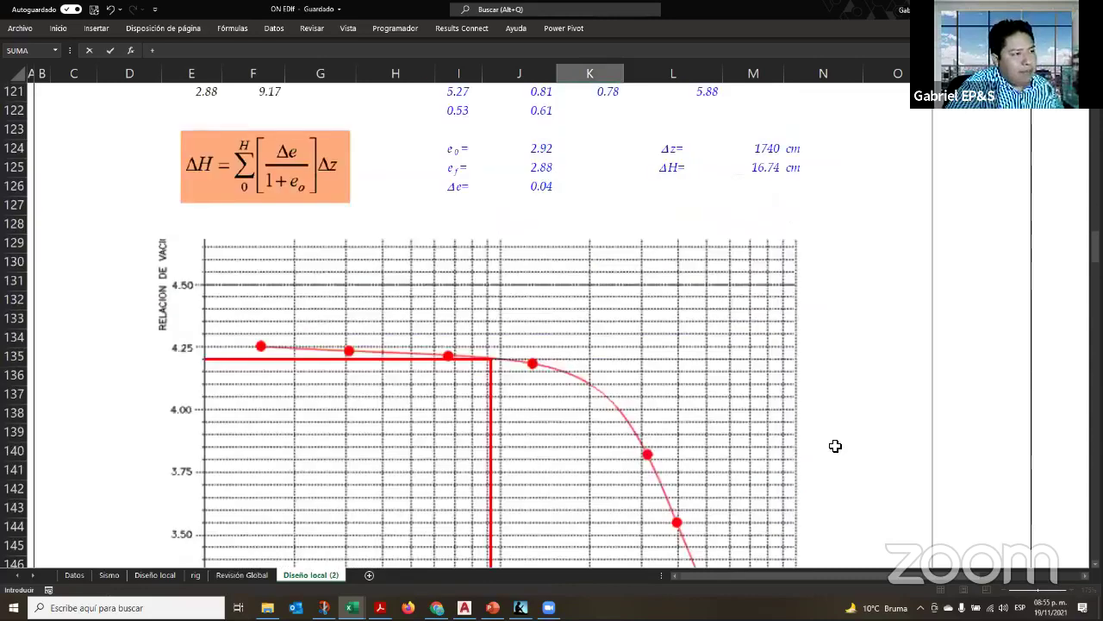
pyautogui.scroll(18, 835, 446)
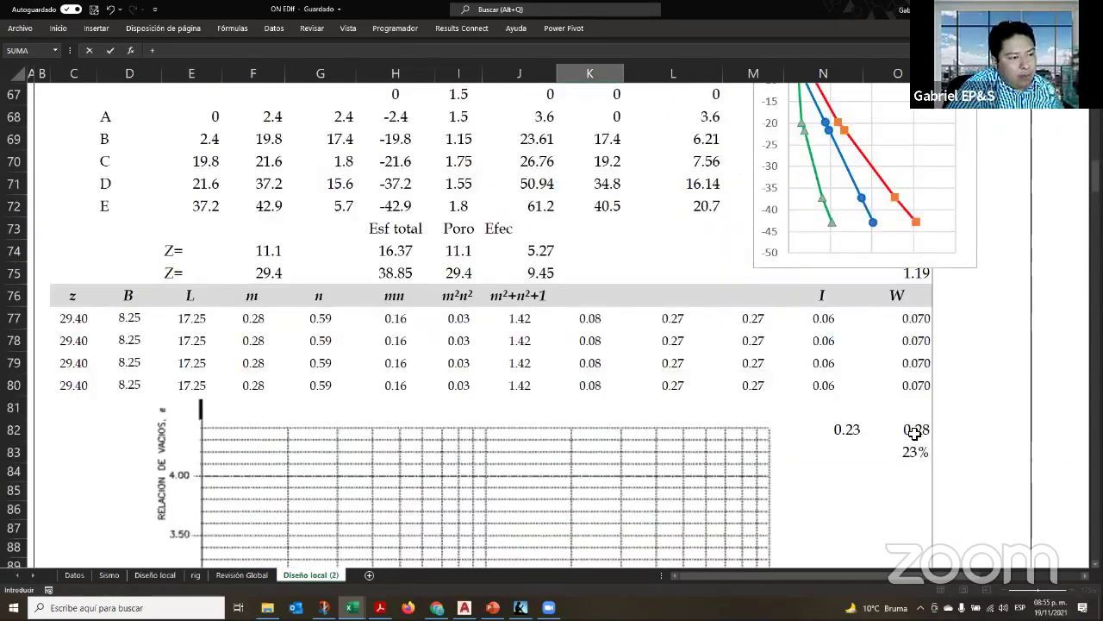
pyautogui.click(915, 430)
pyautogui.press('Return')
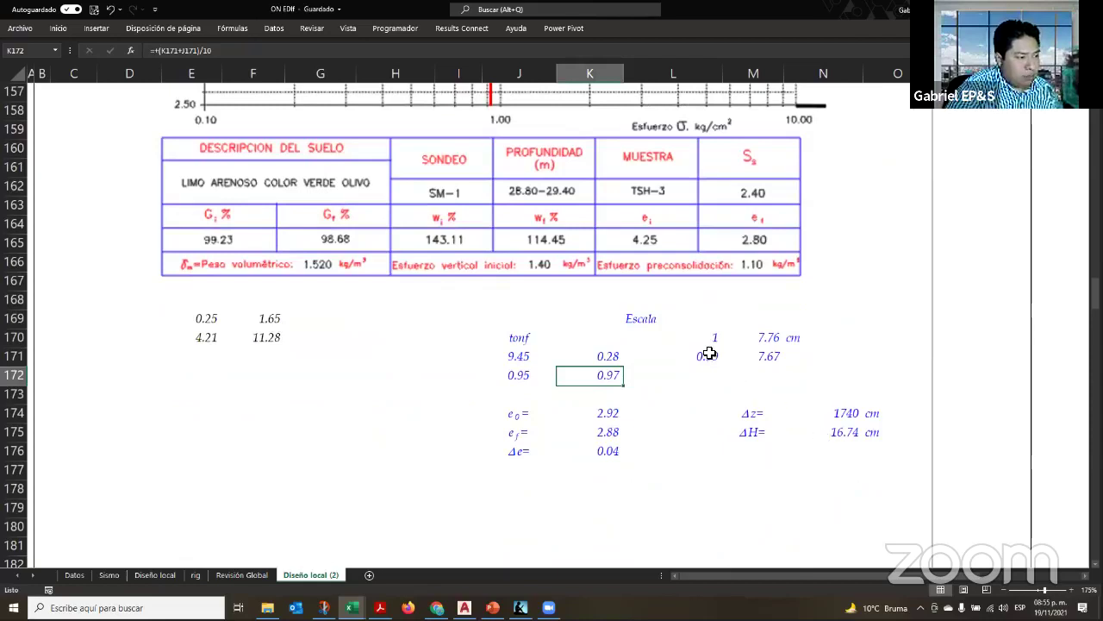
pyautogui.click(708, 353)
pyautogui.click(776, 358)
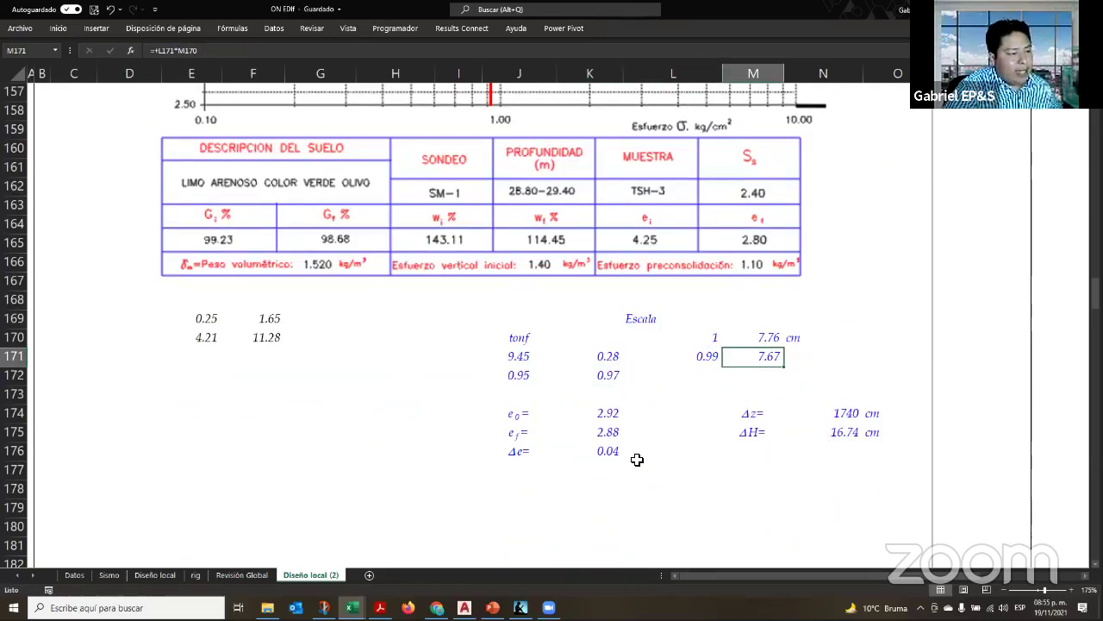
# Duplicate the vertical red line on the TSH-3 curve just before the 1.00 stress mark and colour the copy blue
pyautogui.scroll(6, 535, 439)
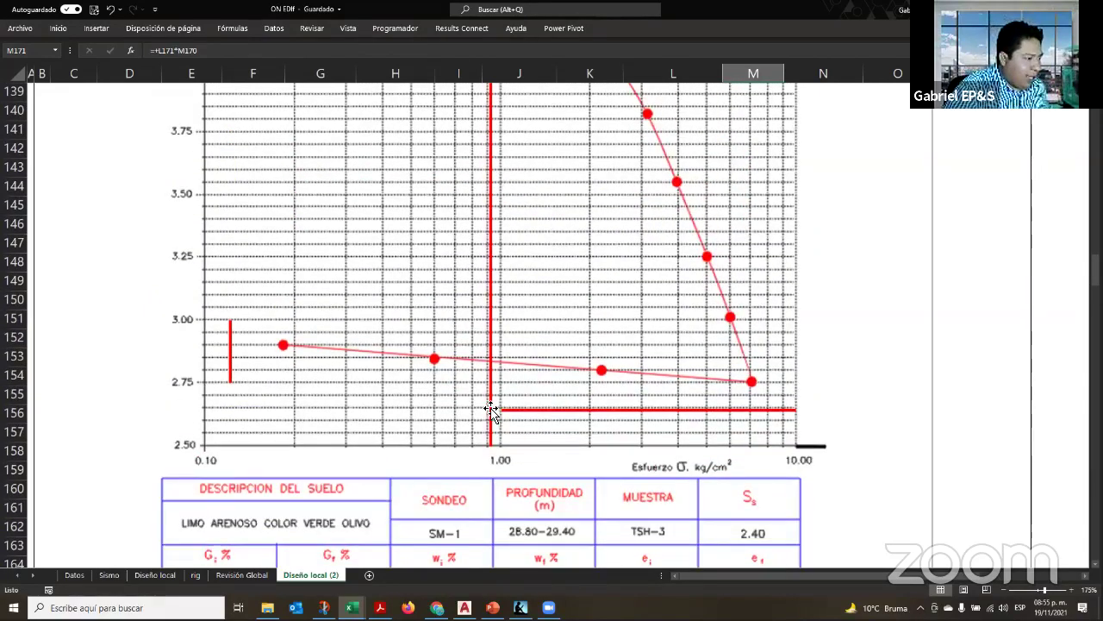
pyautogui.click(492, 411)
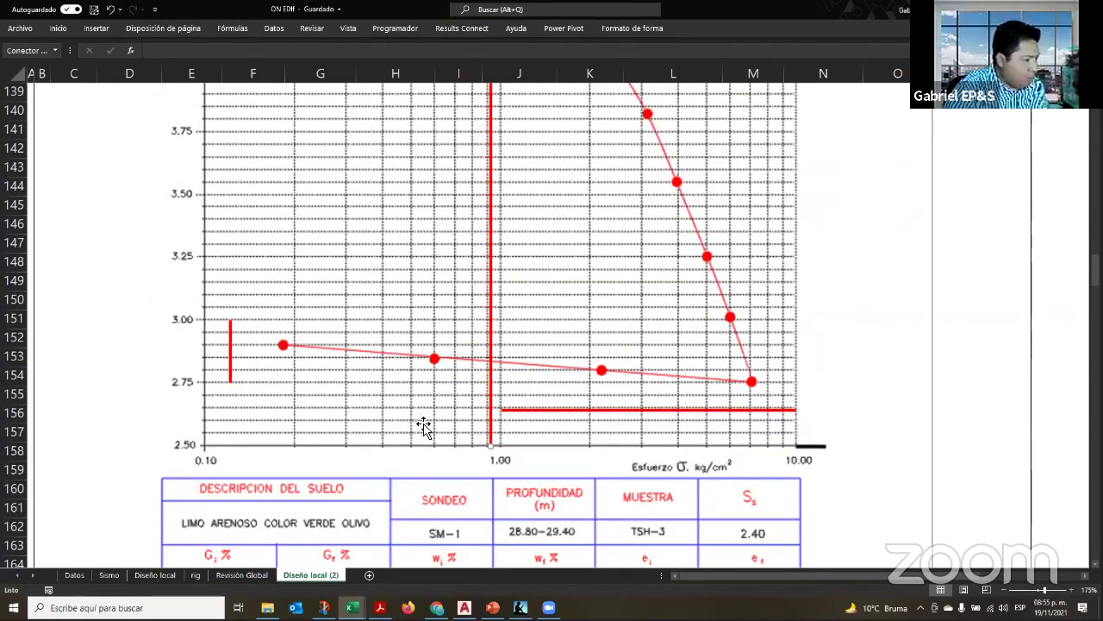
pyautogui.moveTo(491, 444); pyautogui.dragTo(498, 432)
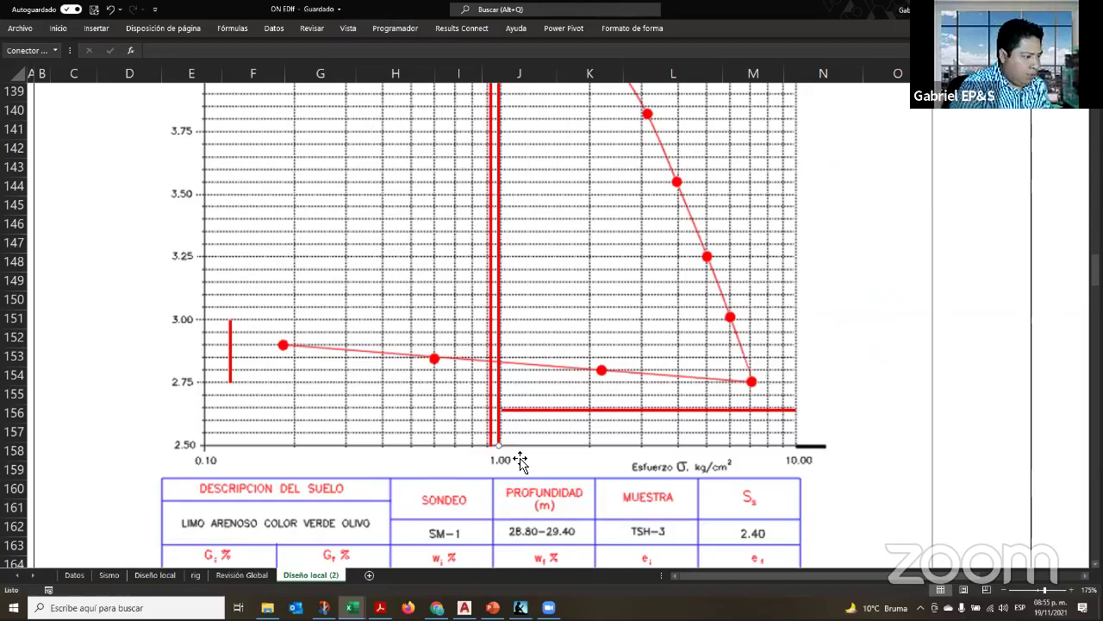
pyautogui.scroll(6, 563, 438)
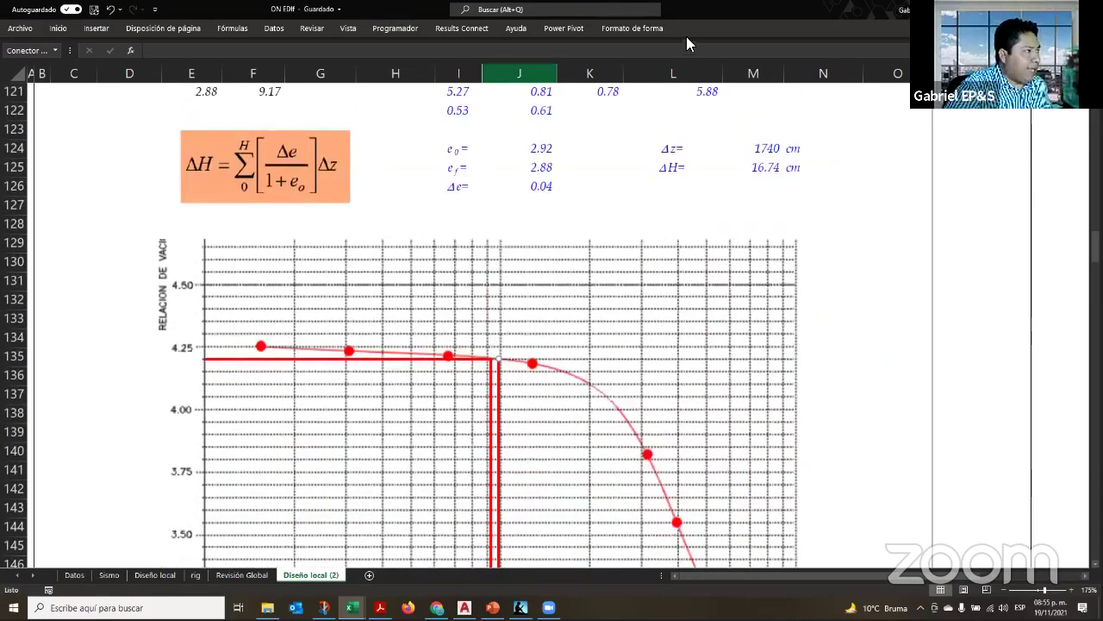
pyautogui.click(652, 31)
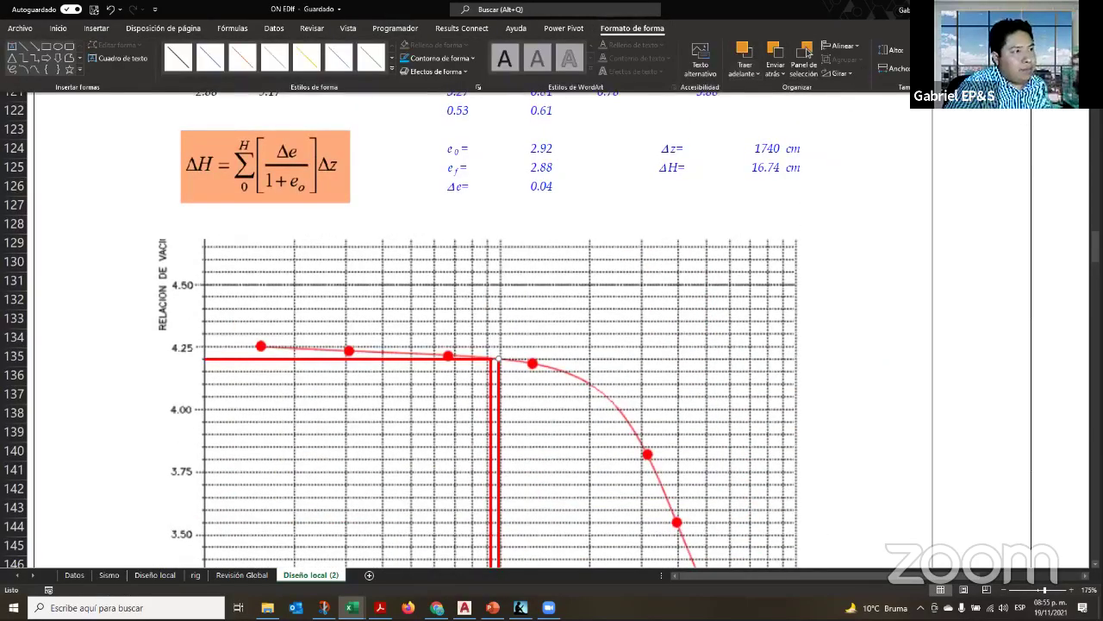
pyautogui.click(442, 57)
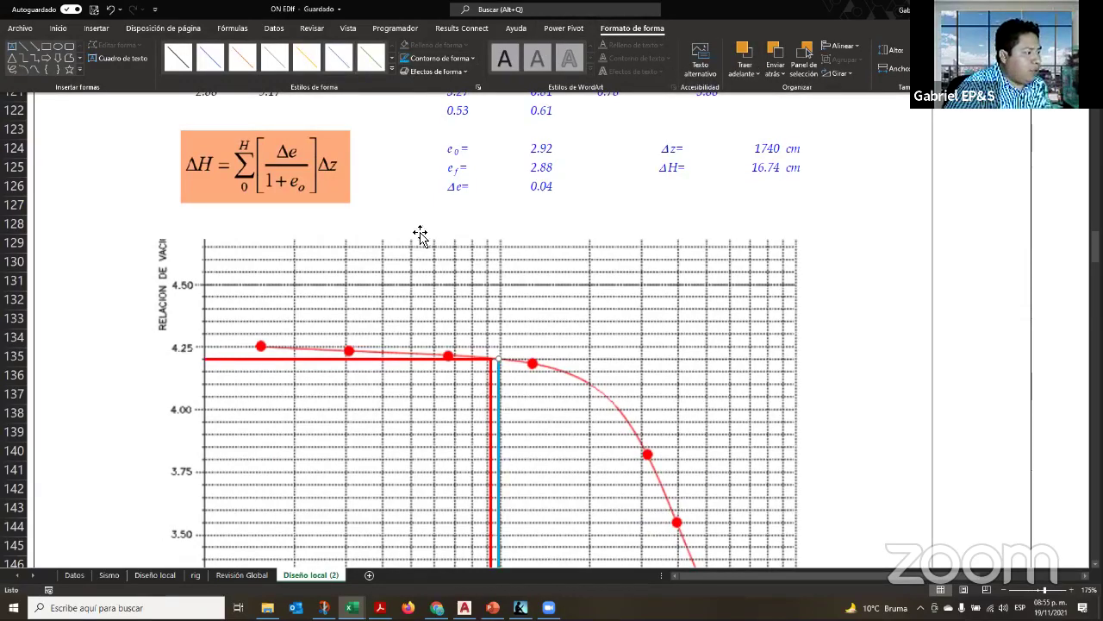
# Duplicate the horizontal red line just below the original, colour the copy blue and lengthen it to match M171
pyautogui.click(386, 361)
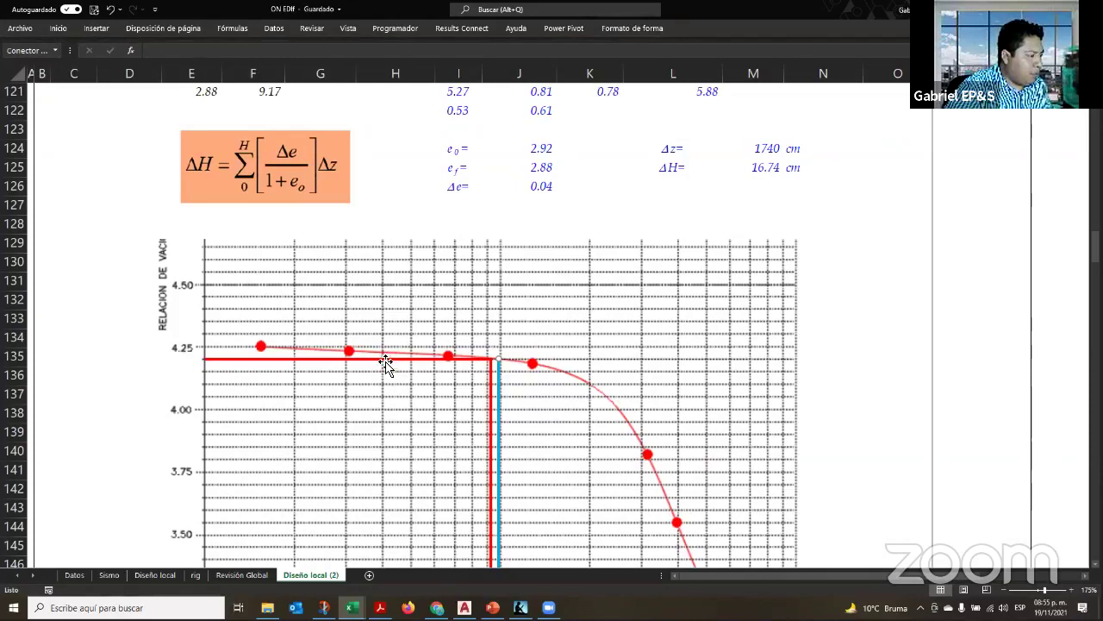
pyautogui.moveTo(385, 362); pyautogui.dragTo(400, 377)
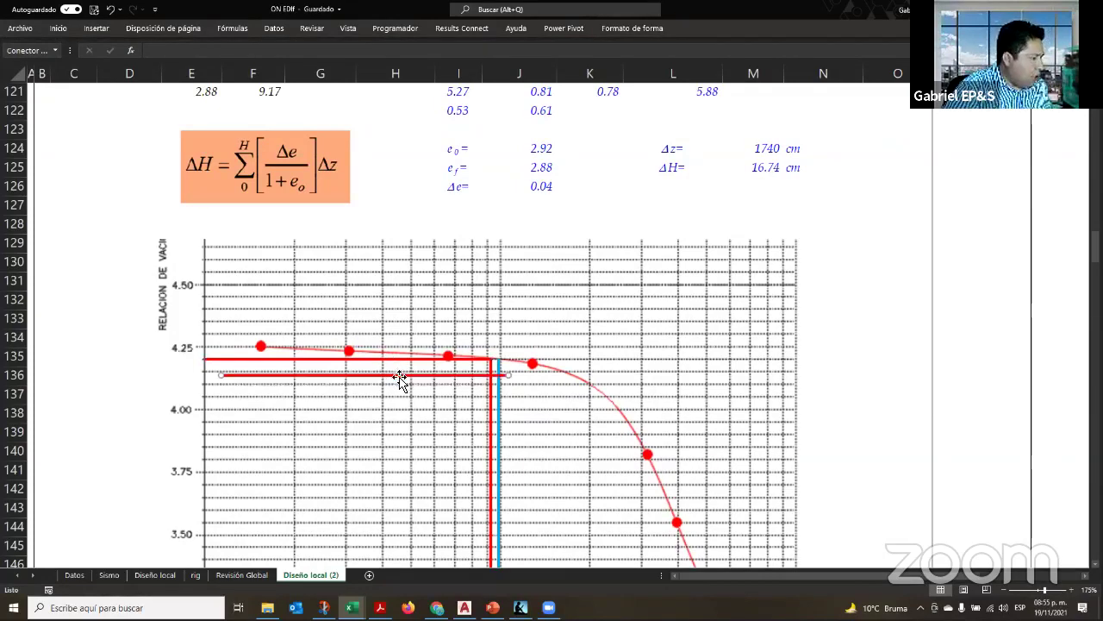
pyautogui.click(628, 27)
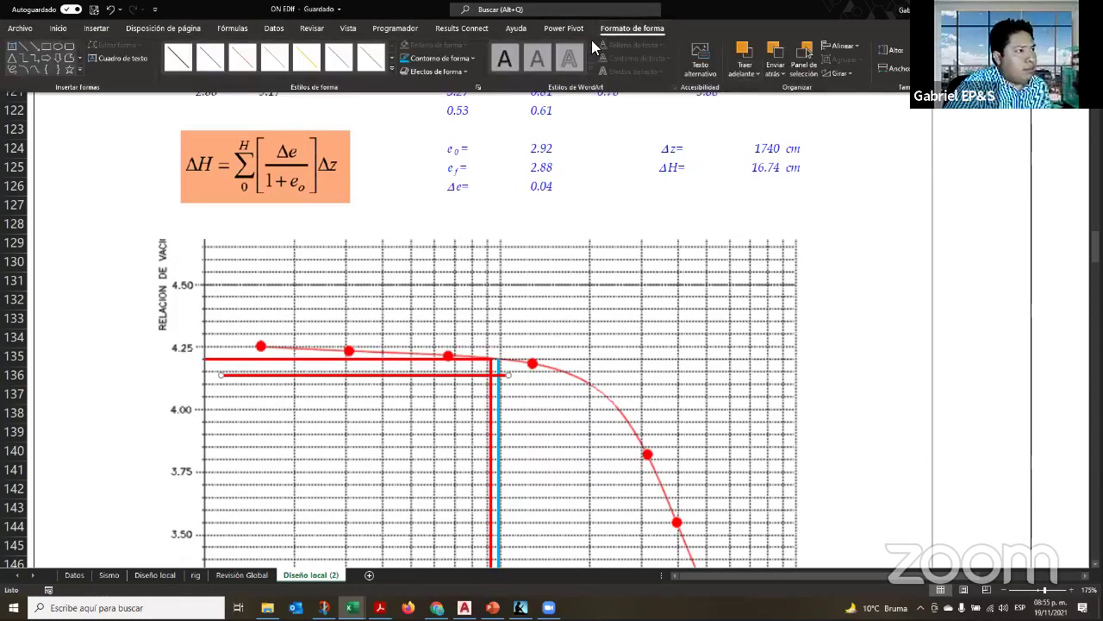
pyautogui.click(403, 59)
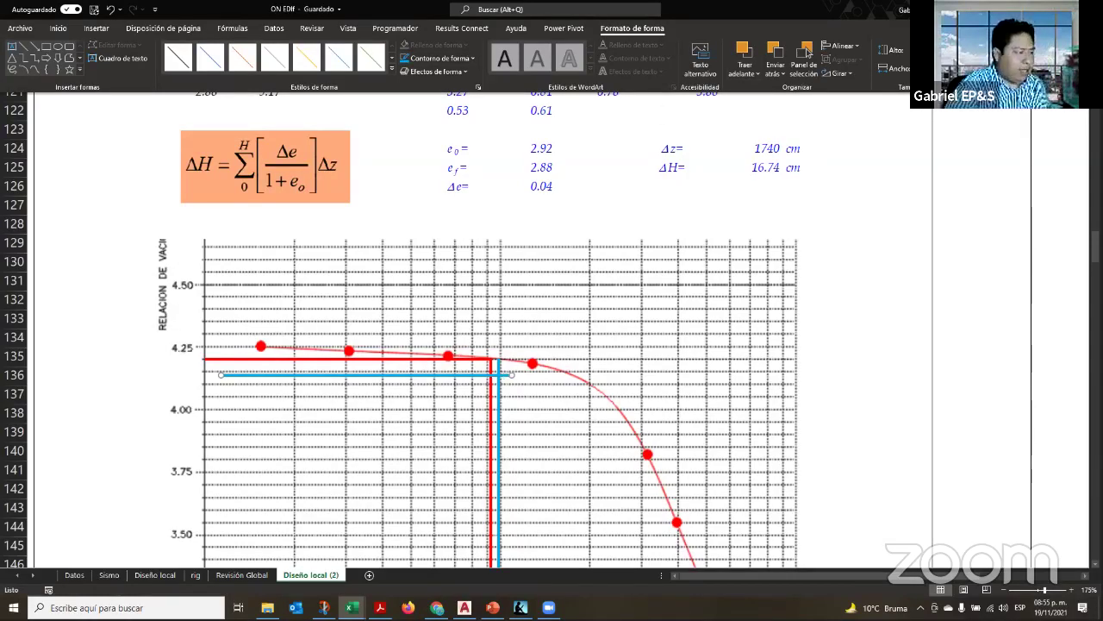
# Align the blue horizontal line with the void-ratio axis along the red one, and reposition the blue vertical line just before the 1.00 stress mark
pyautogui.click(356, 374)
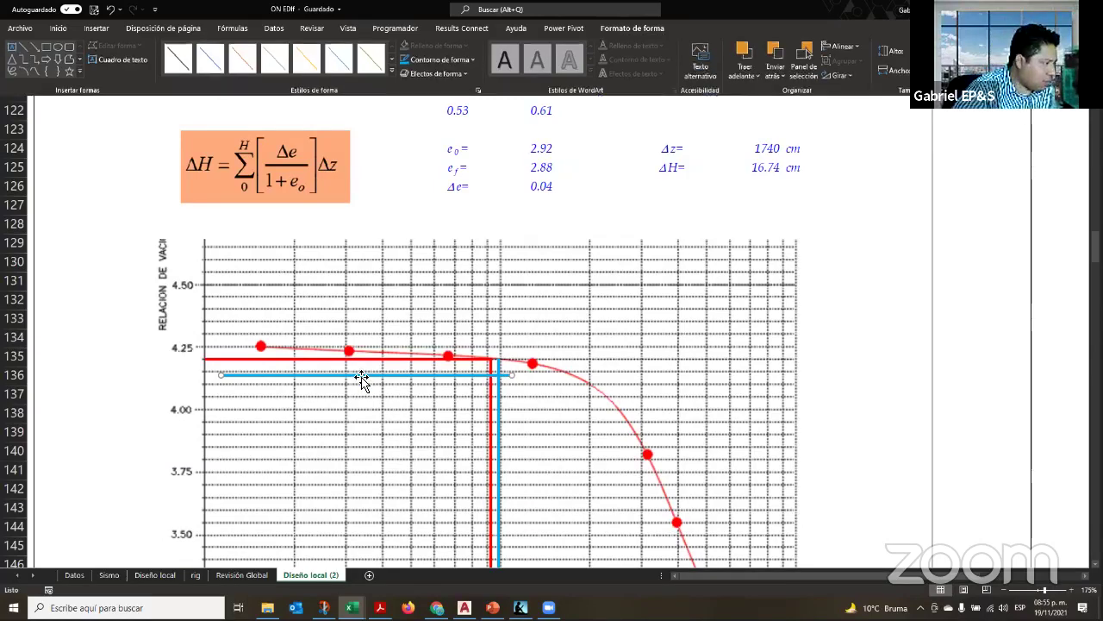
pyautogui.moveTo(352, 376); pyautogui.dragTo(340, 359)
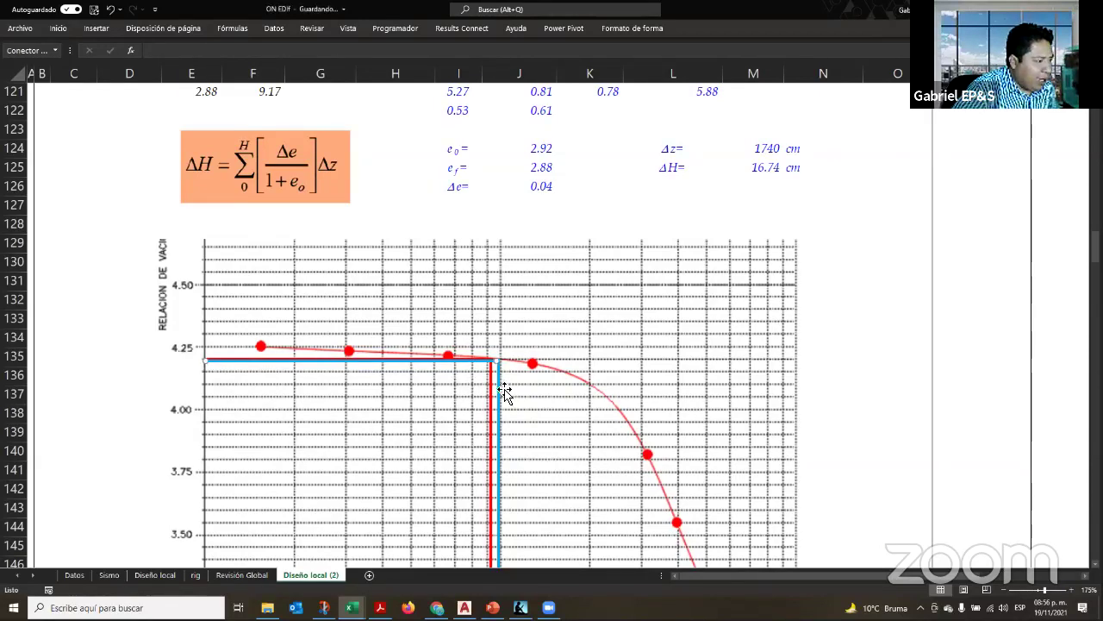
pyautogui.moveTo(496, 390); pyautogui.dragTo(494, 391)
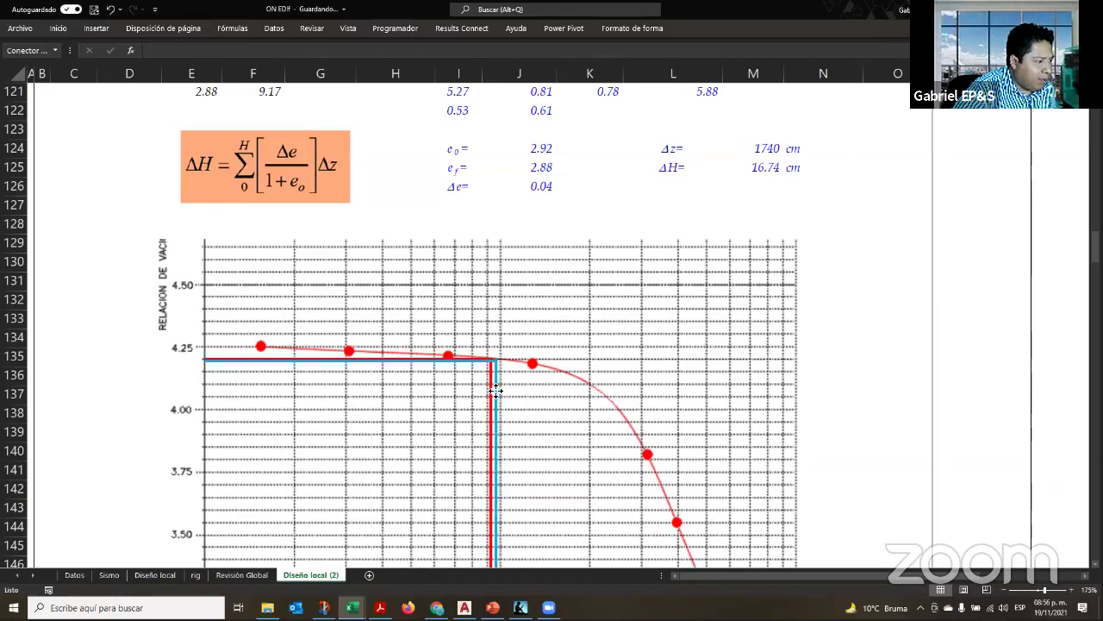
pyautogui.scroll(-9, 520, 382)
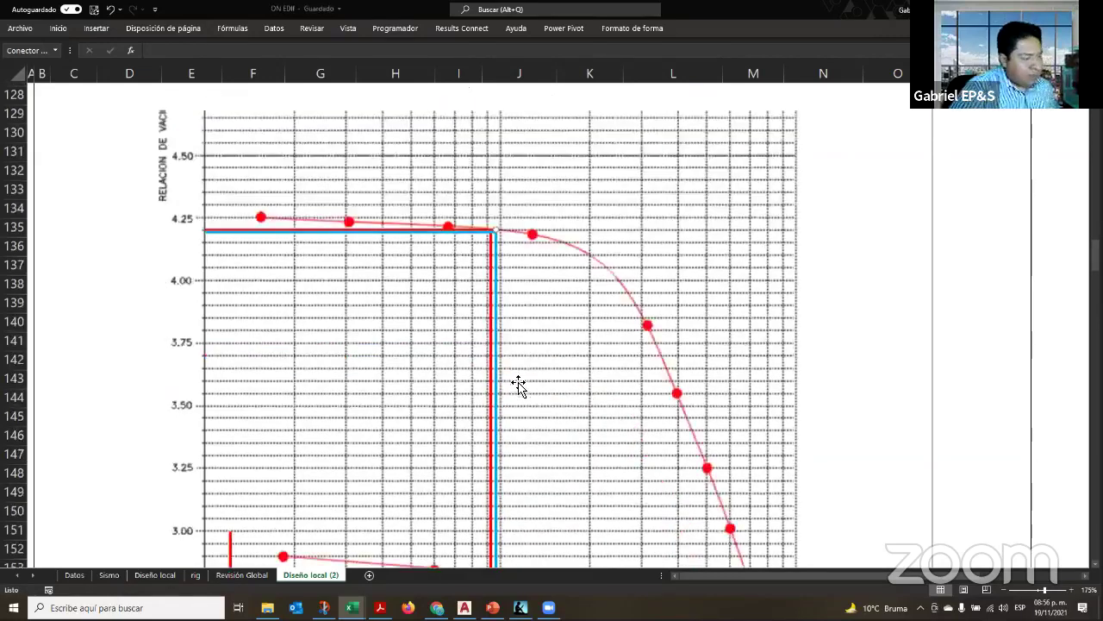
pyautogui.scroll(-3, 672, 405)
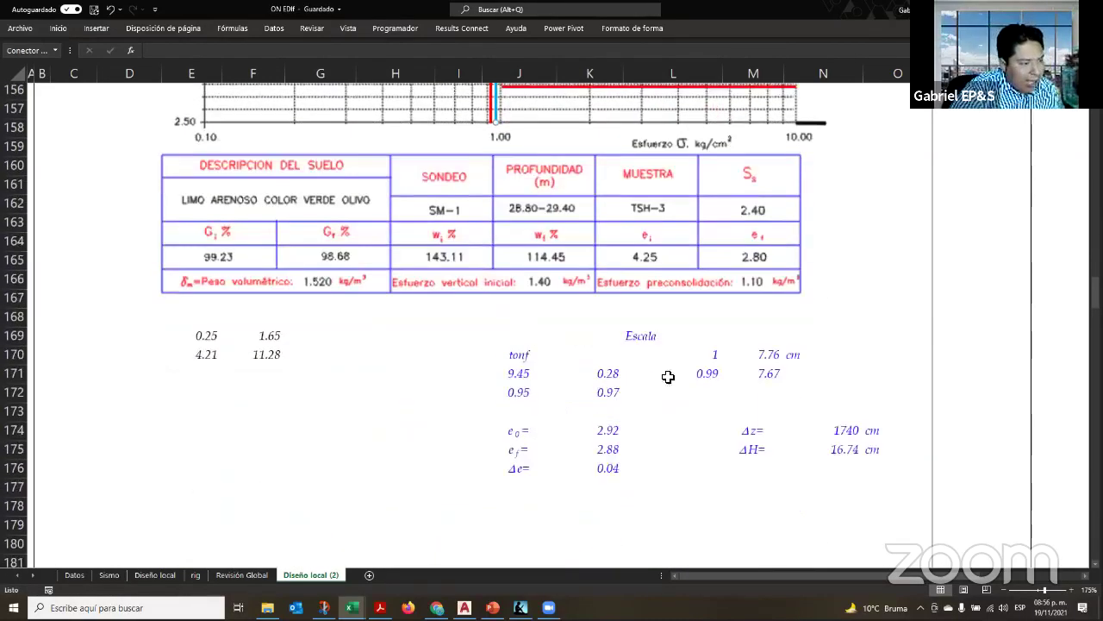
pyautogui.scroll(6, 706, 379)
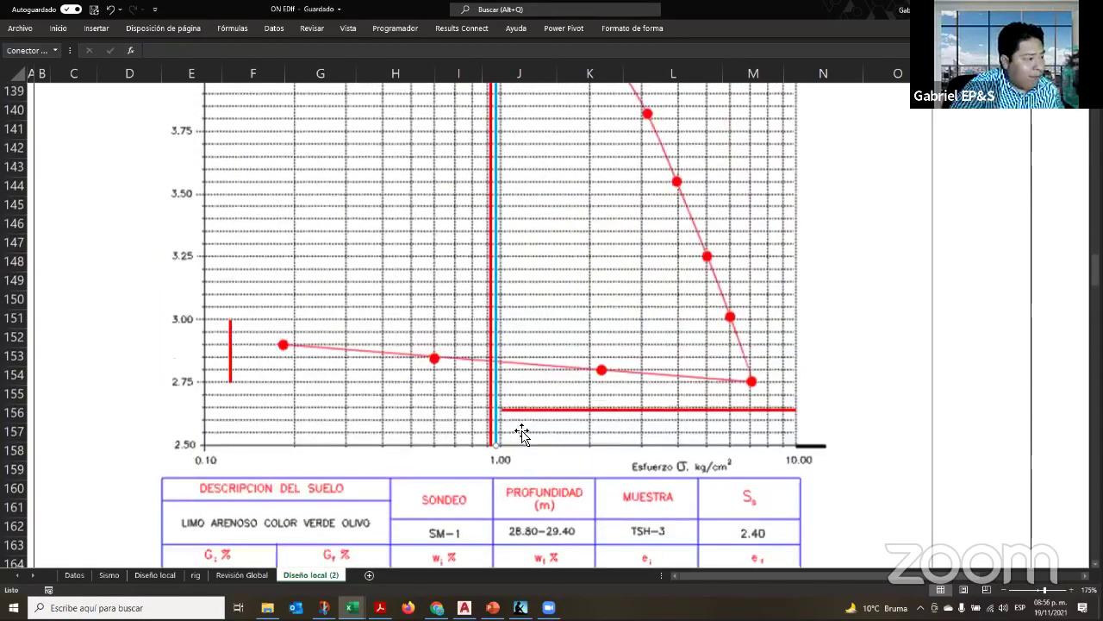
pyautogui.moveTo(498, 430); pyautogui.dragTo(499, 430)
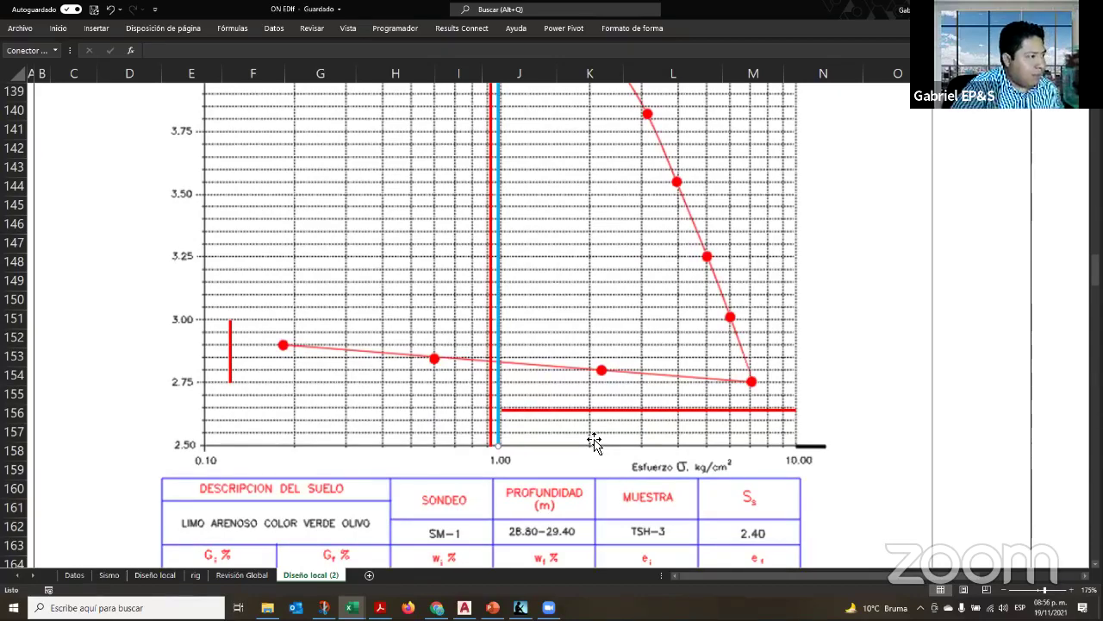
# Check the blue vertical line's size properties and adjust its upper end to meet the consolidation curve
pyautogui.scroll(3, 578, 426)
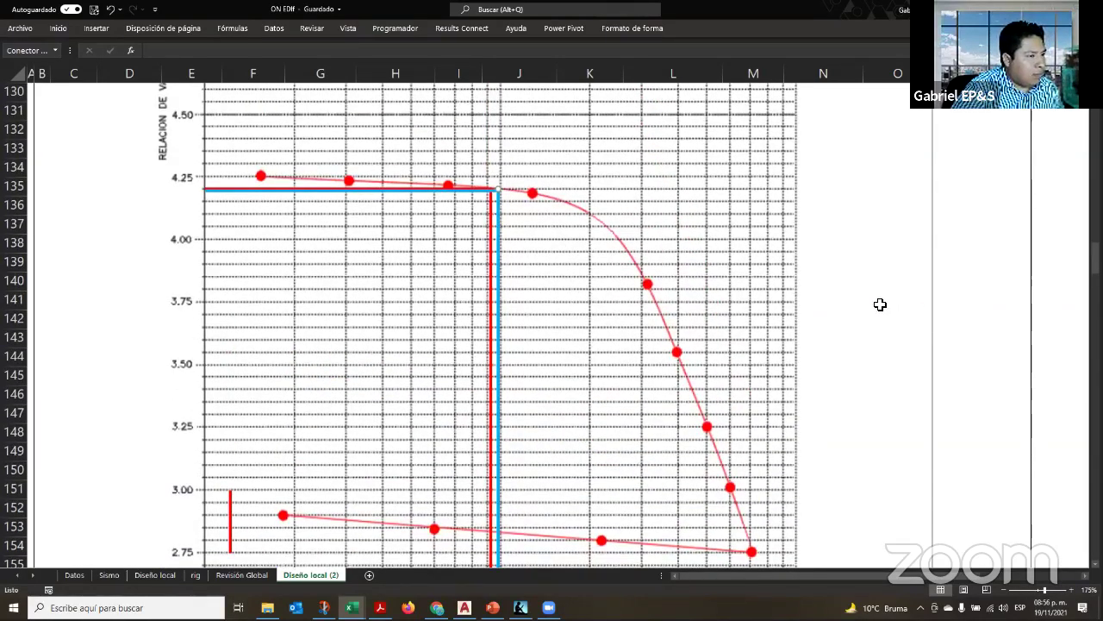
pyautogui.click(879, 302)
pyautogui.click(498, 207)
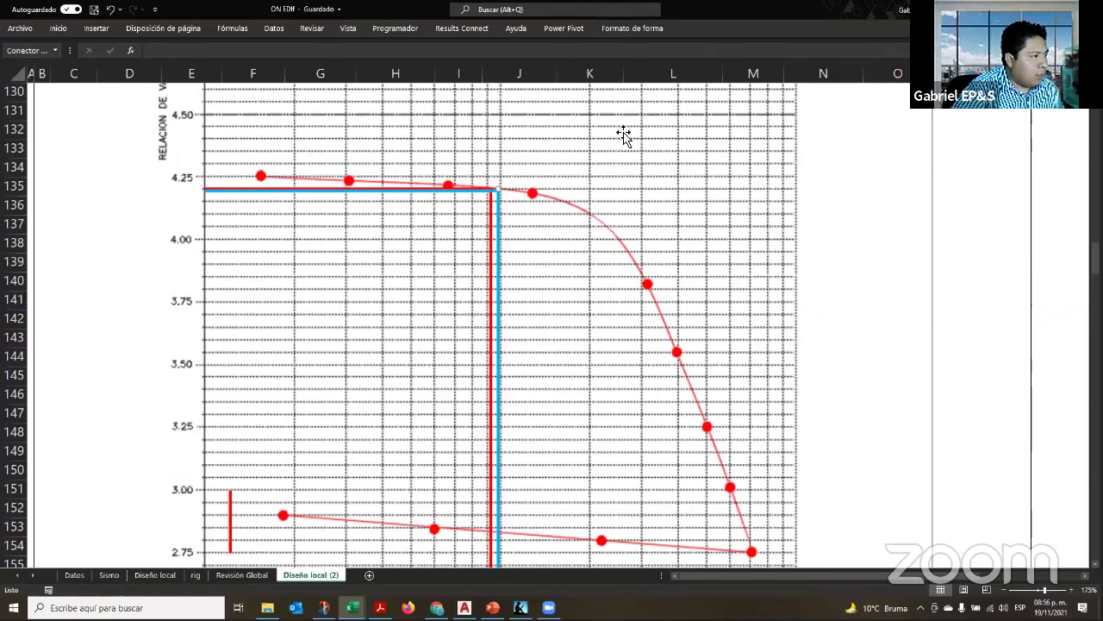
pyautogui.click(657, 30)
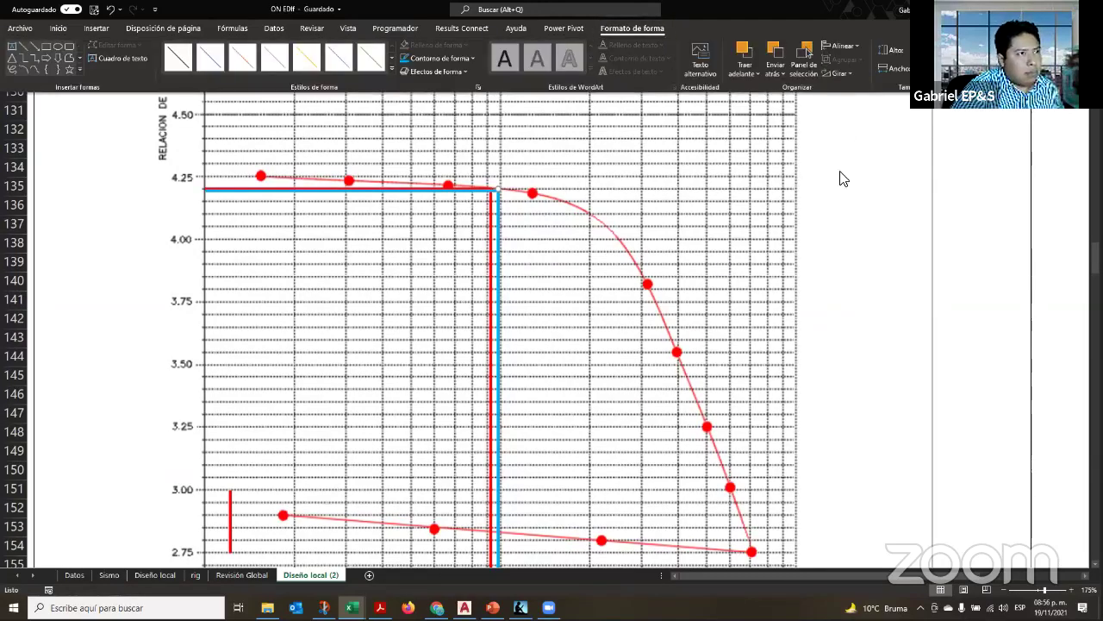
pyautogui.click(500, 205)
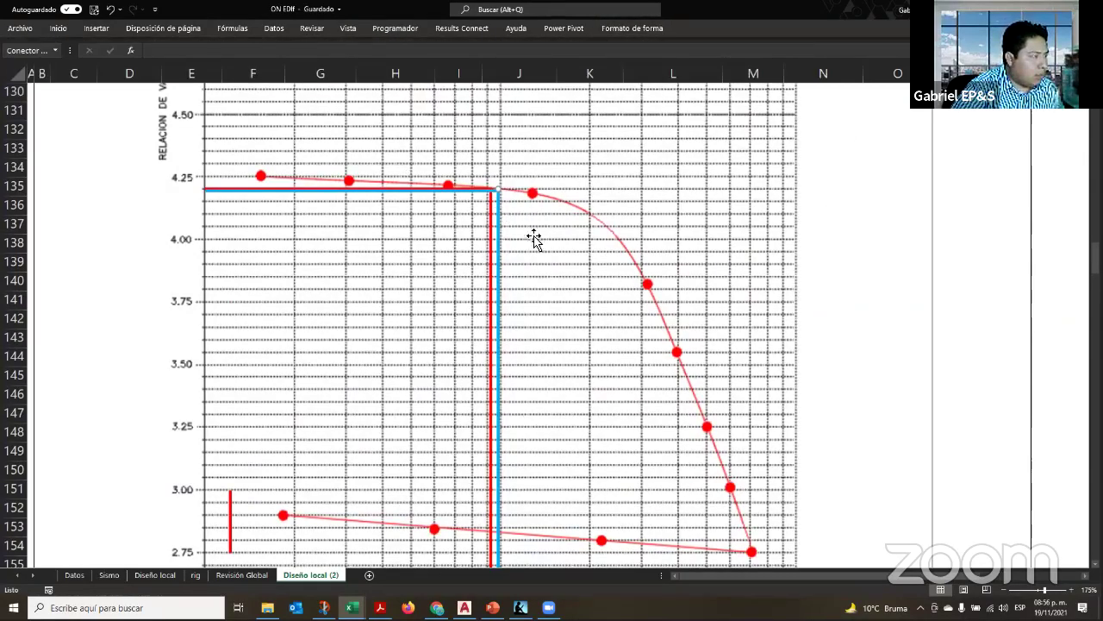
pyautogui.scroll(-3, 603, 284)
pyautogui.scroll(6, 563, 283)
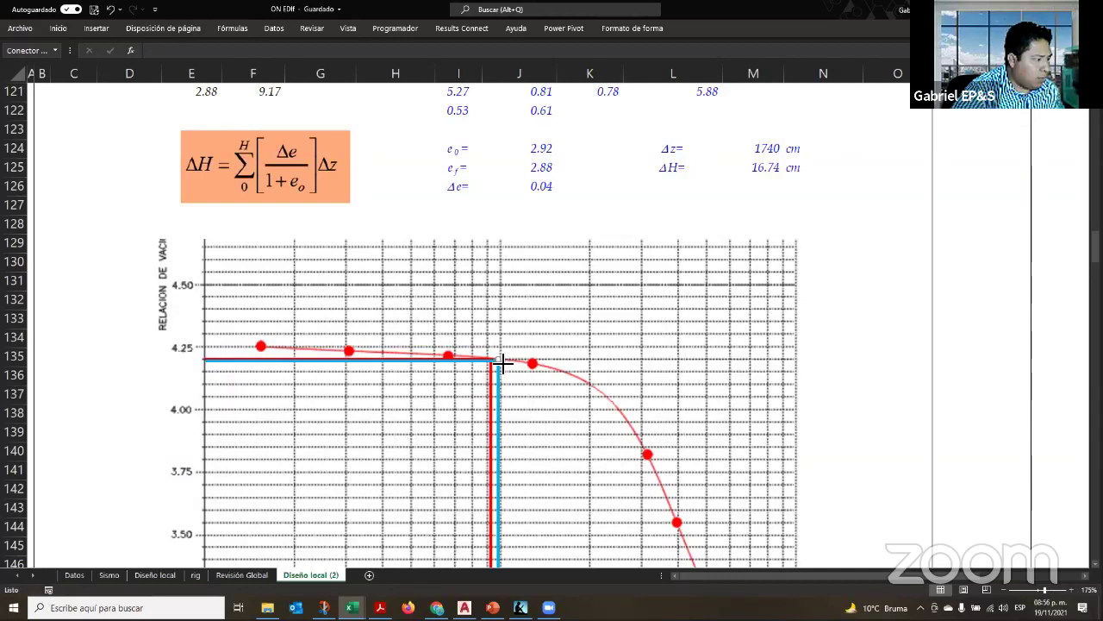
pyautogui.click(502, 364)
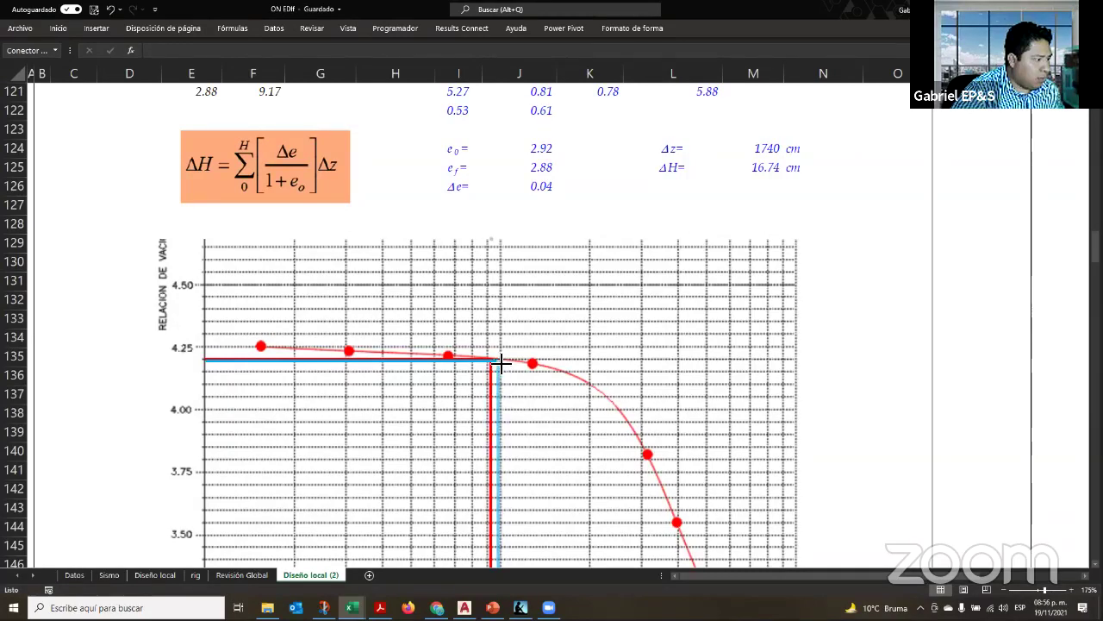
pyautogui.moveTo(502, 363); pyautogui.dragTo(500, 362)
pyautogui.click(627, 29)
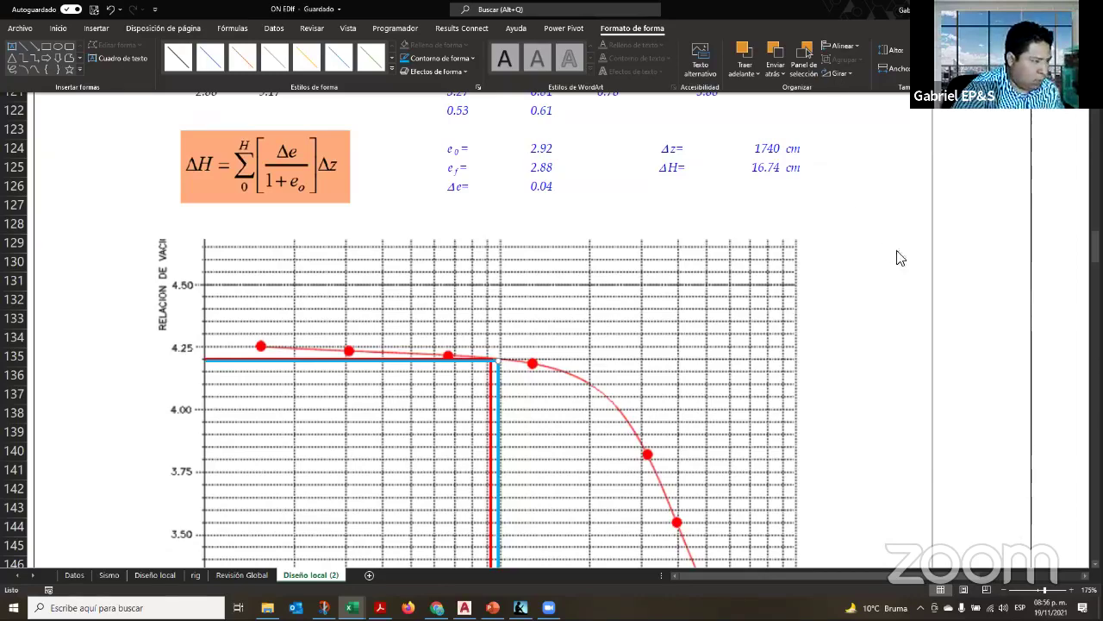
# Nudge the blue horizontal line slightly downward to meet the top of the blue vertical line
pyautogui.click(861, 355)
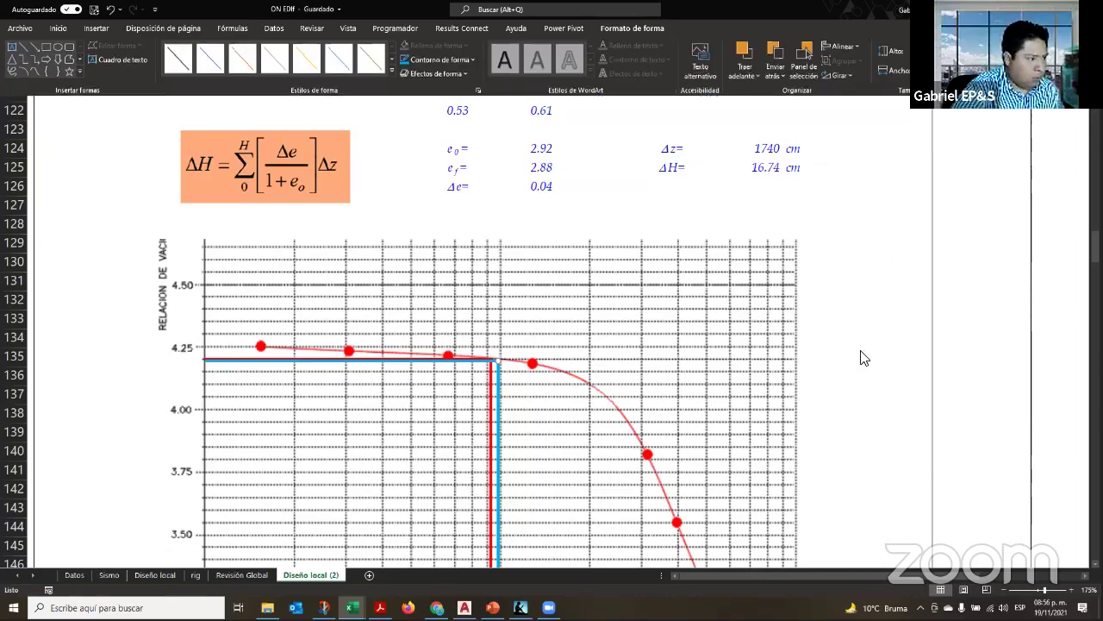
pyautogui.click(400, 366)
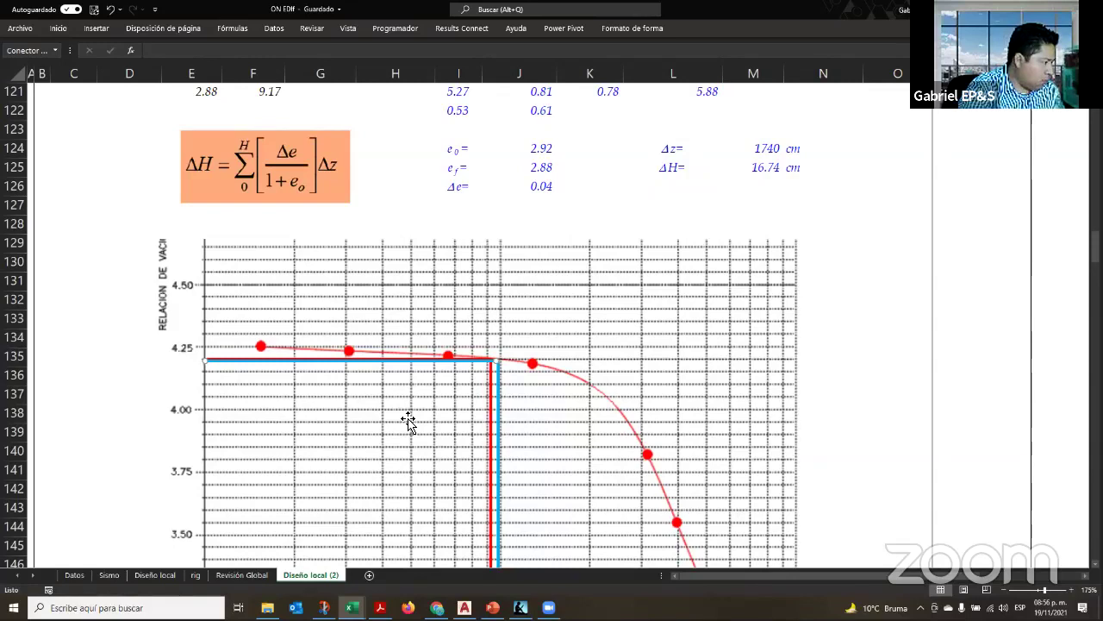
pyautogui.press('Down')
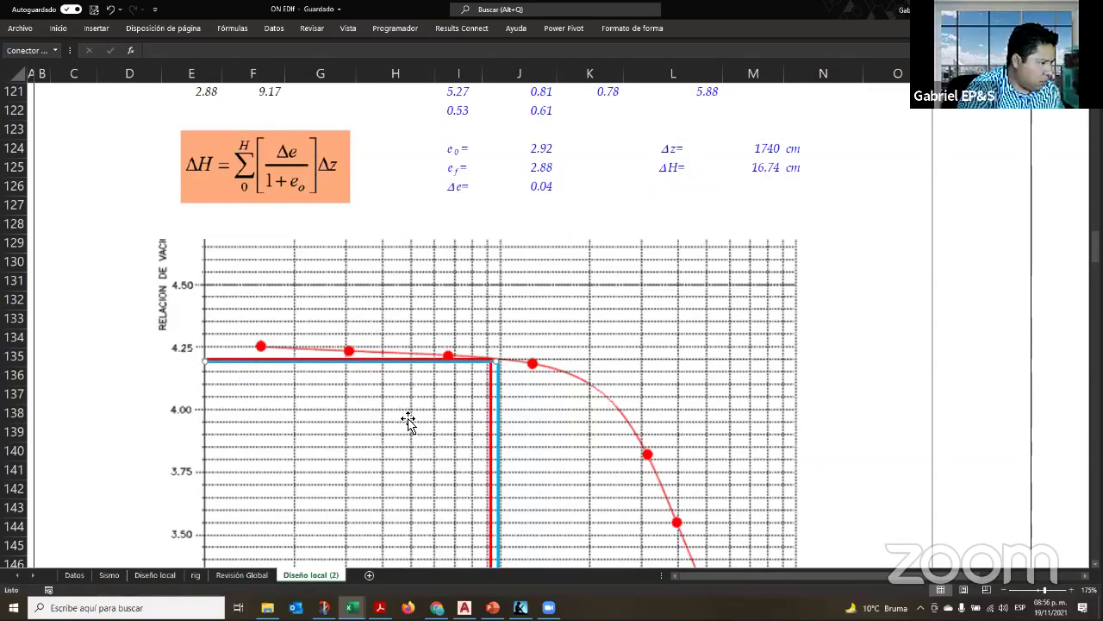
pyautogui.click(837, 389)
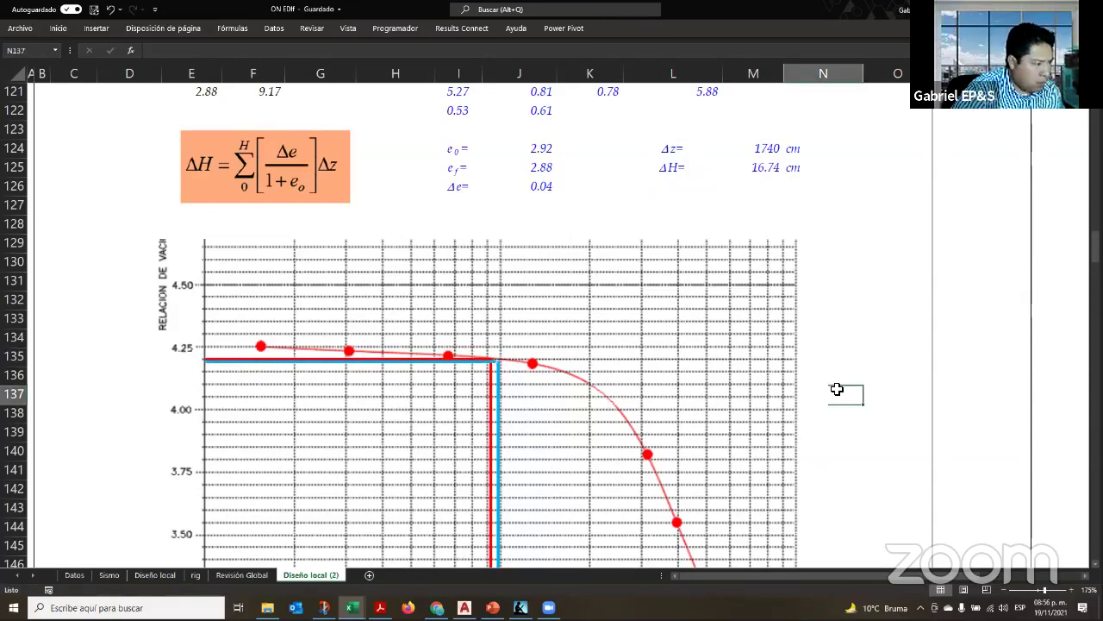
# Check the size properties of the blue vertical line on the TSH-3 consolidation curve
pyautogui.click(470, 361)
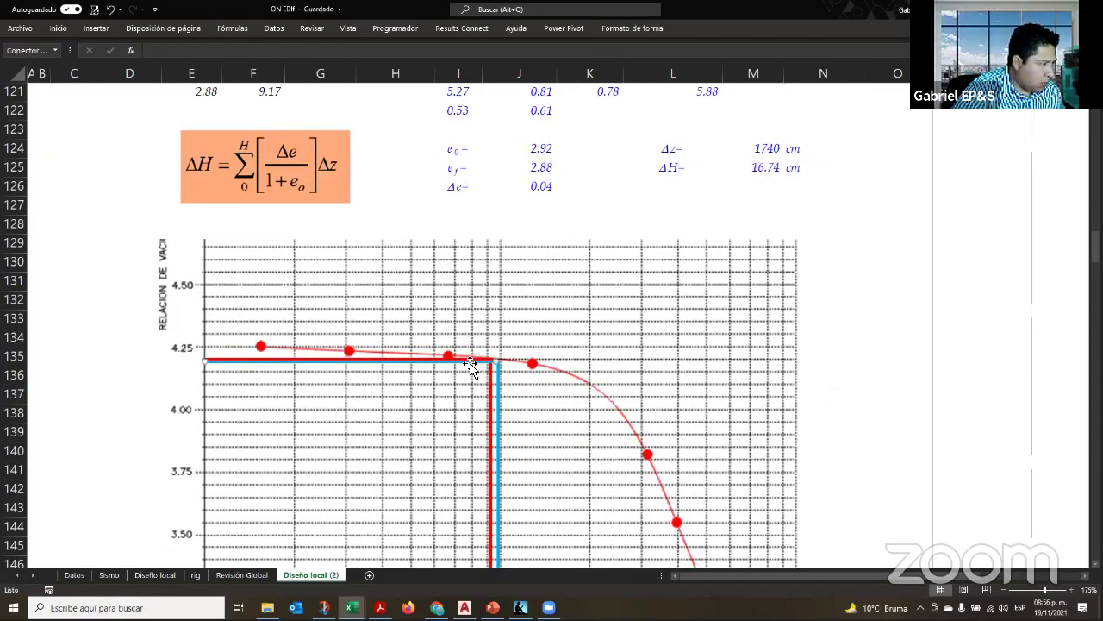
pyautogui.click(163, 402)
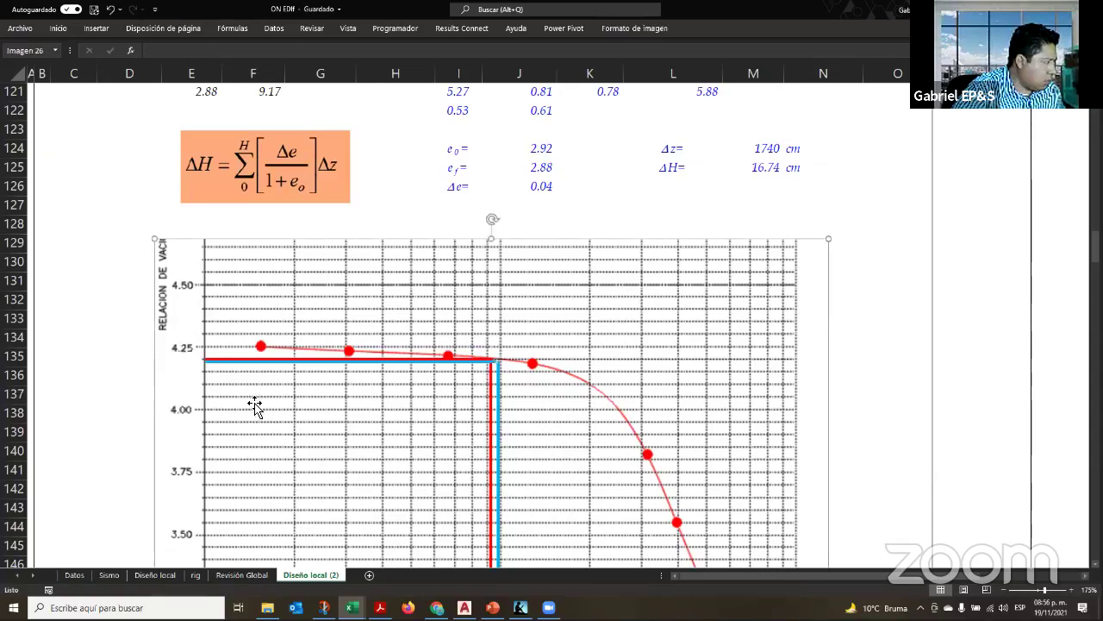
pyautogui.click(499, 367)
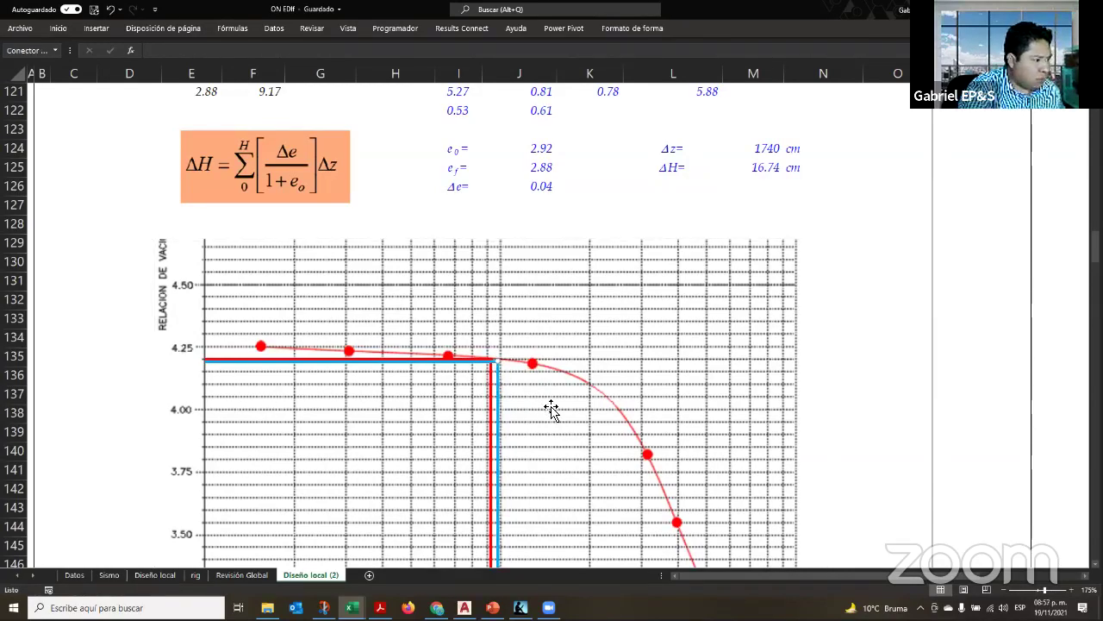
pyautogui.scroll(-9, 556, 409)
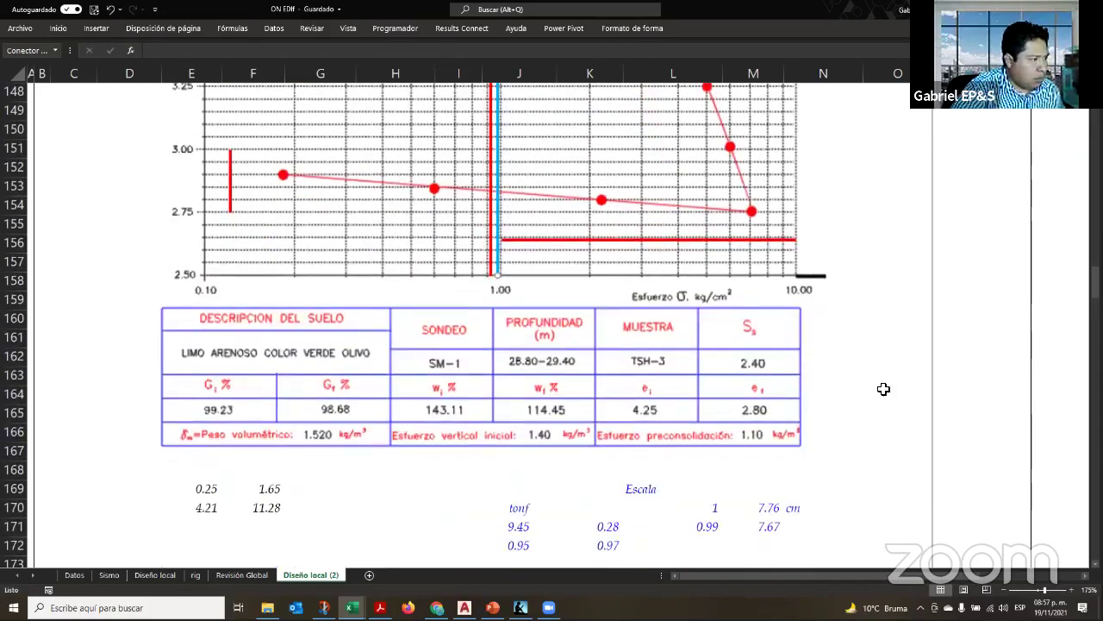
pyautogui.click(892, 409)
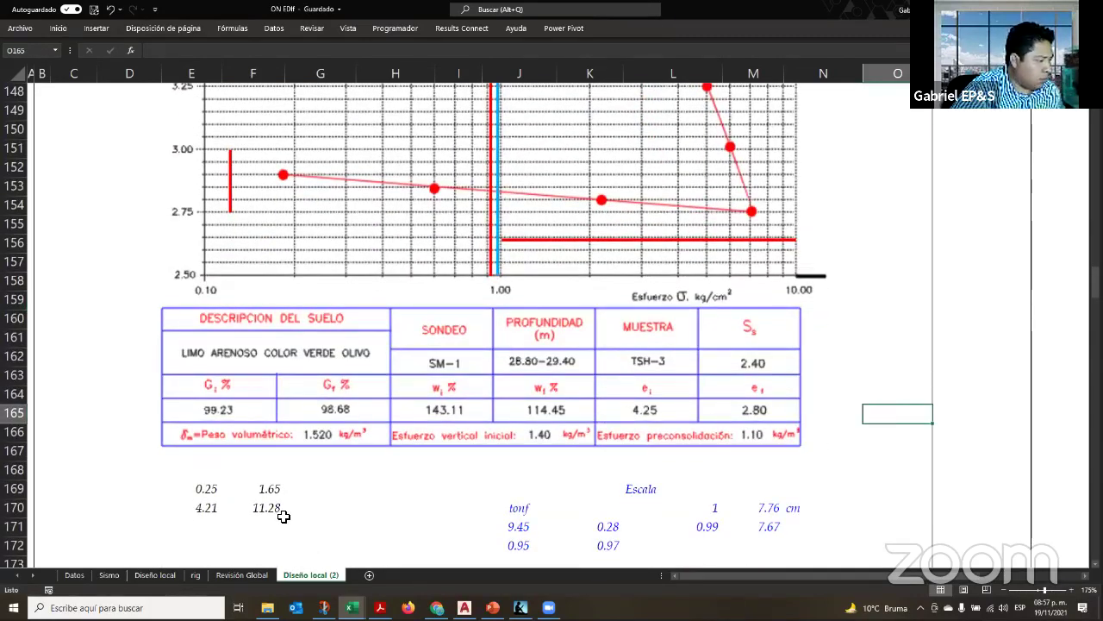
pyautogui.click(497, 268)
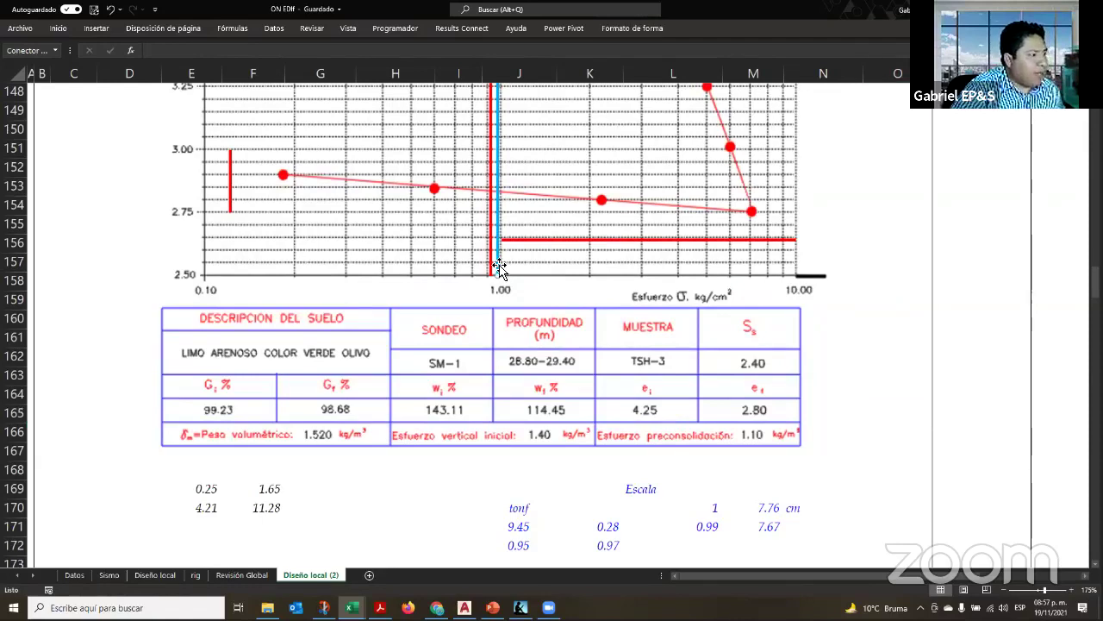
pyautogui.click(640, 29)
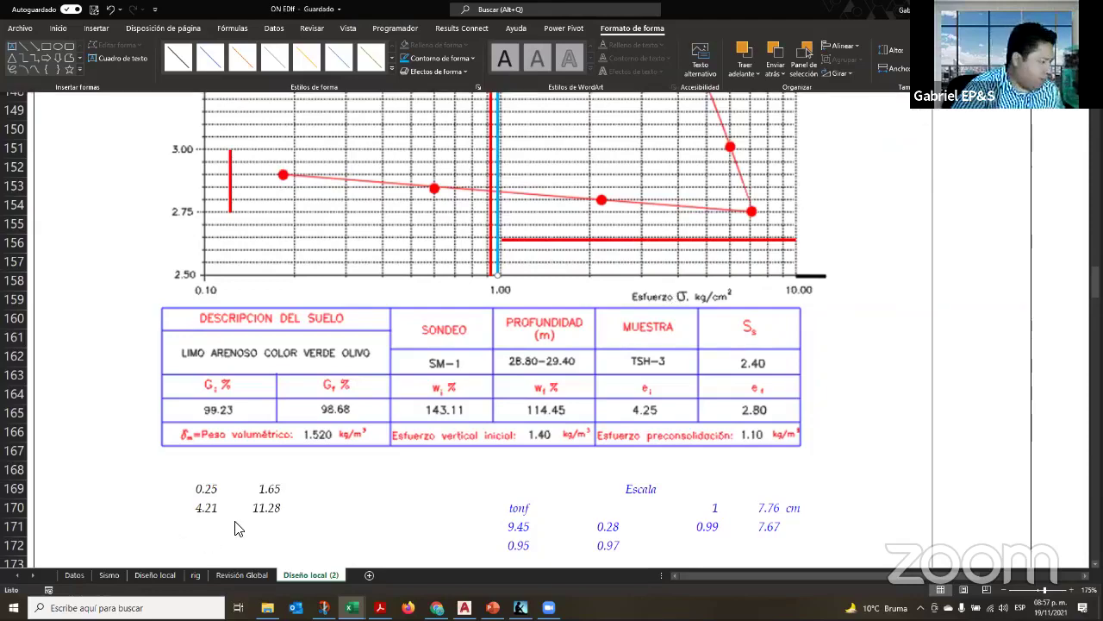
pyautogui.click(261, 504)
pyautogui.click(261, 505)
pyautogui.scroll(-3, 449, 518)
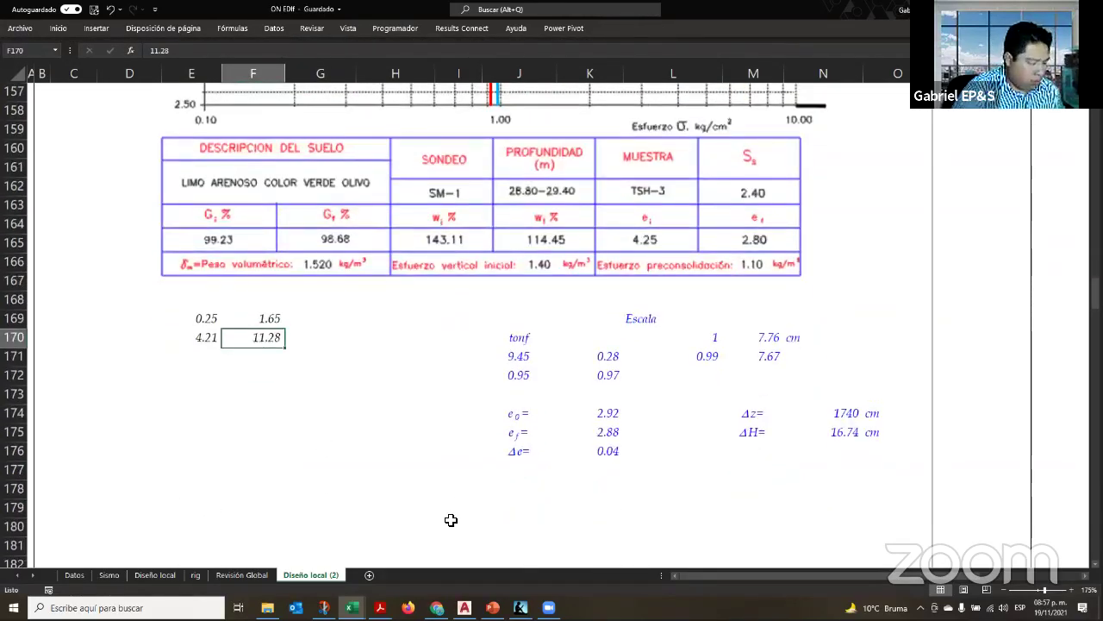
pyautogui.write('11.24')
pyautogui.press('Return')
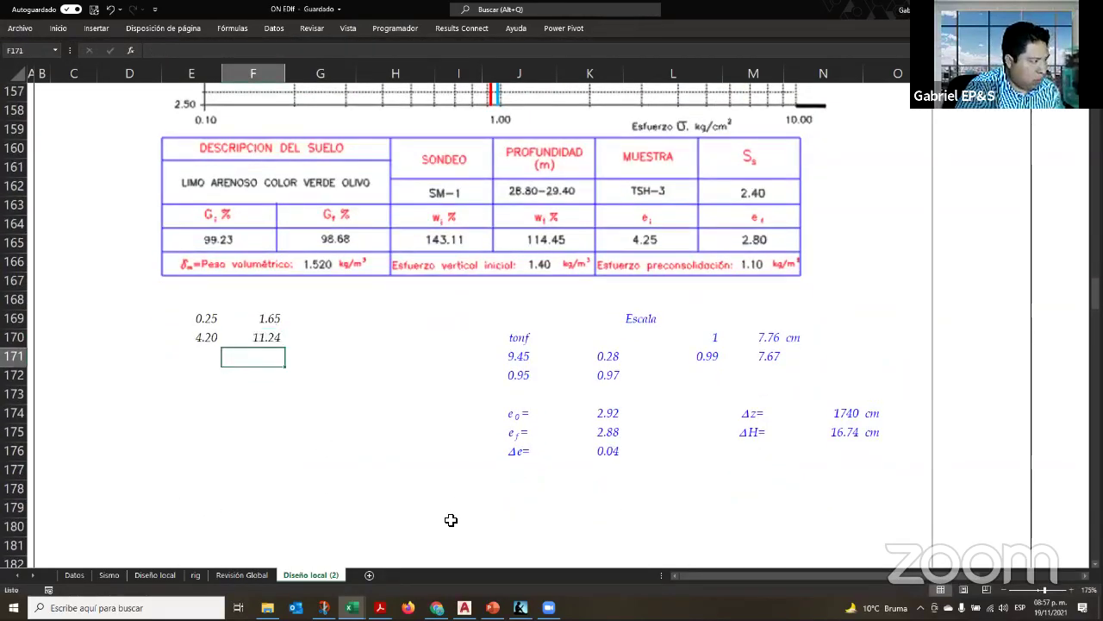
pyautogui.press('Up')
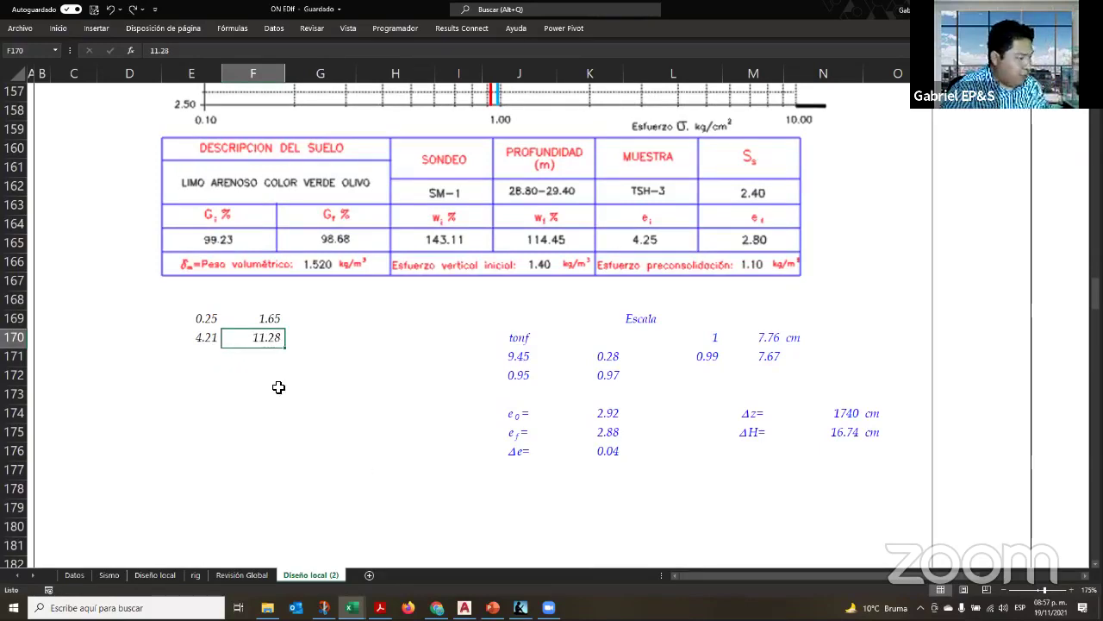
# Copy the void ratio in E170 and paste it as a value into the e0 cell K174
pyautogui.click(213, 340)
pyautogui.hotkey('ctrl', 'c')
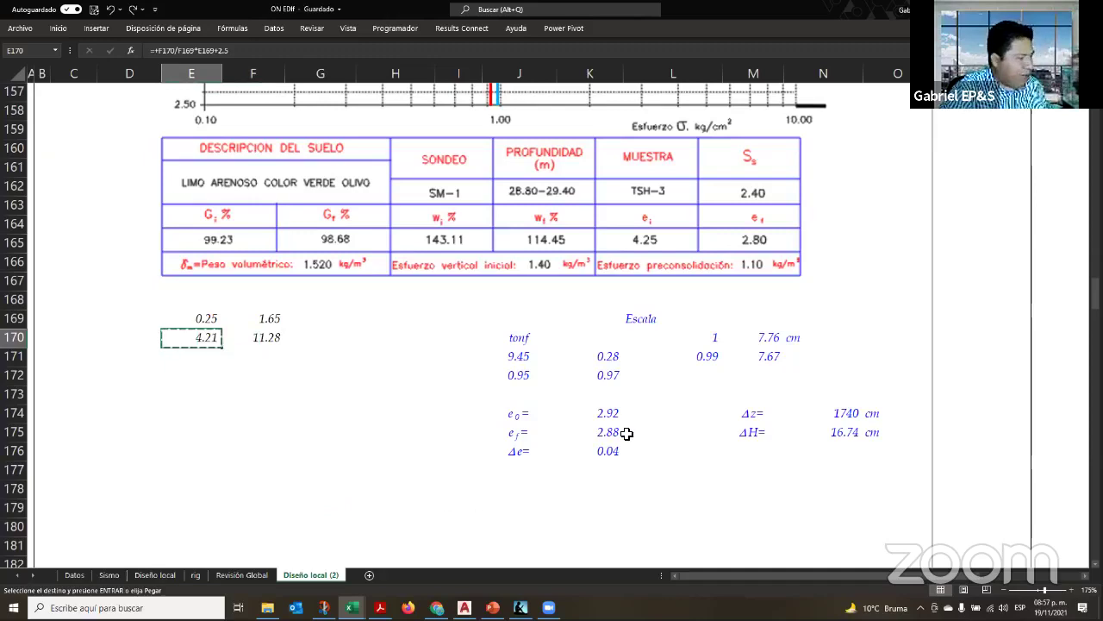
pyautogui.click(608, 414)
pyautogui.rightClick(611, 415)
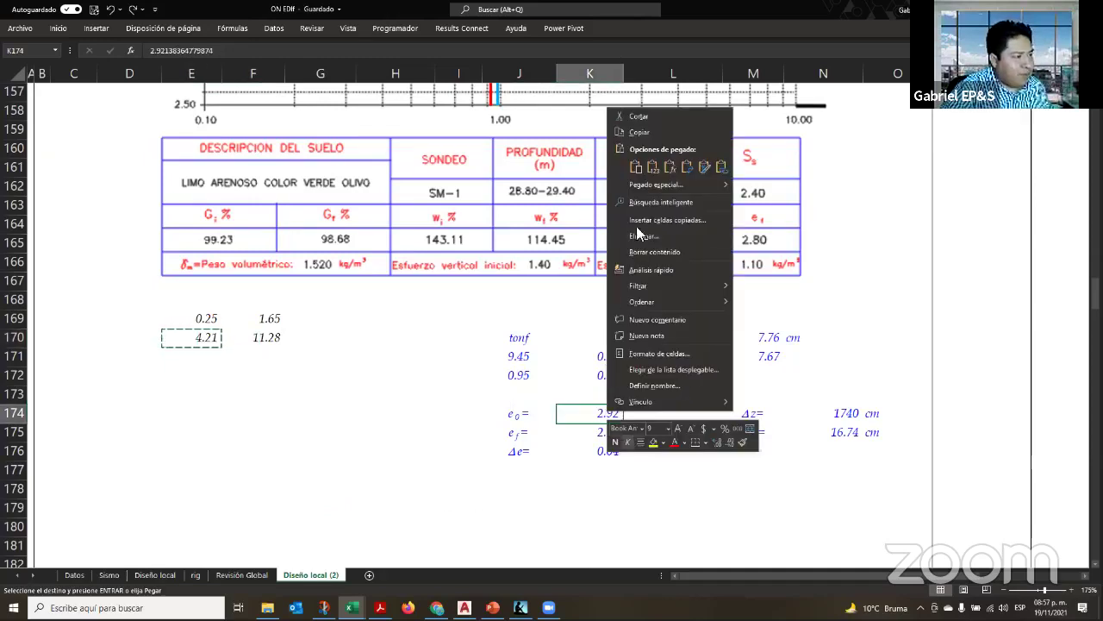
pyautogui.click(654, 168)
pyautogui.click(608, 491)
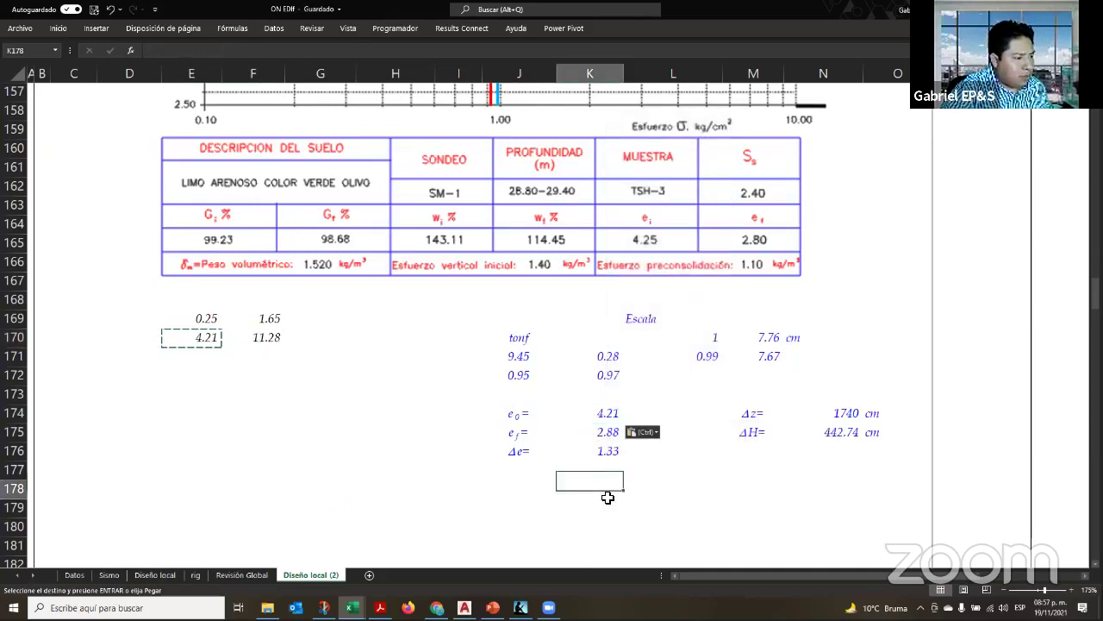
# Set the measured line length in F170 to 11.24 to compute the final void ratio
pyautogui.click(597, 433)
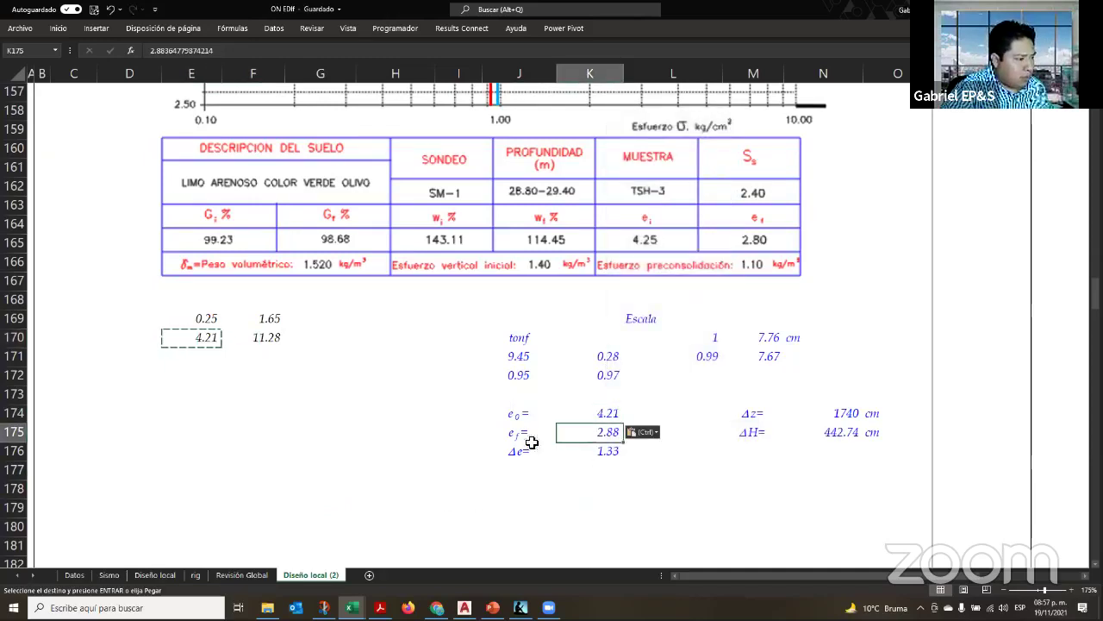
pyautogui.click(259, 336)
pyautogui.write('1')
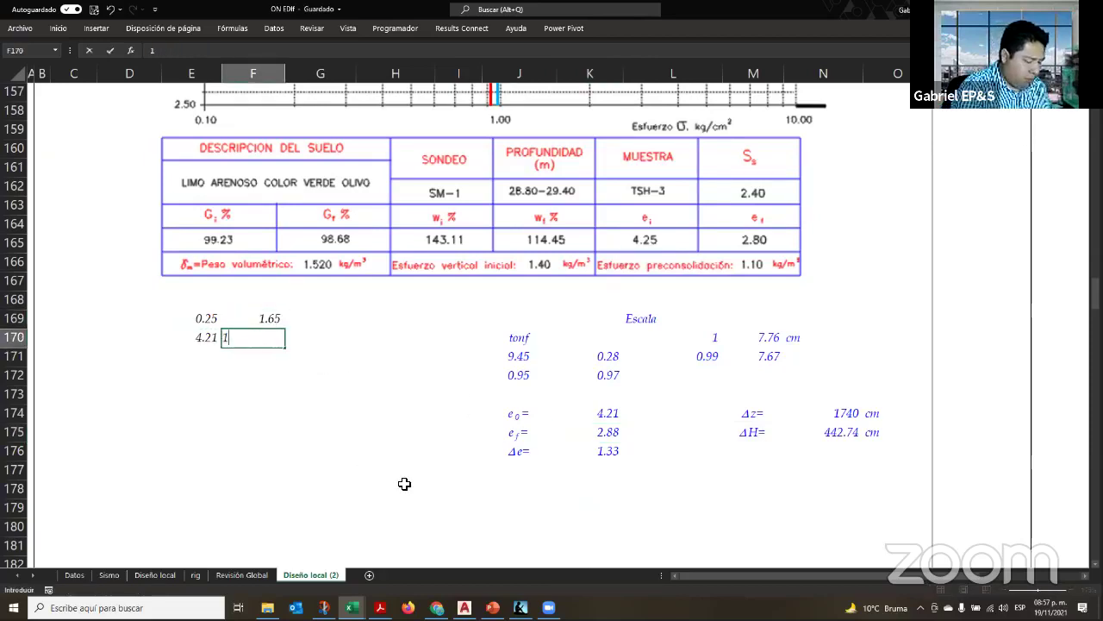
pyautogui.press('Return')
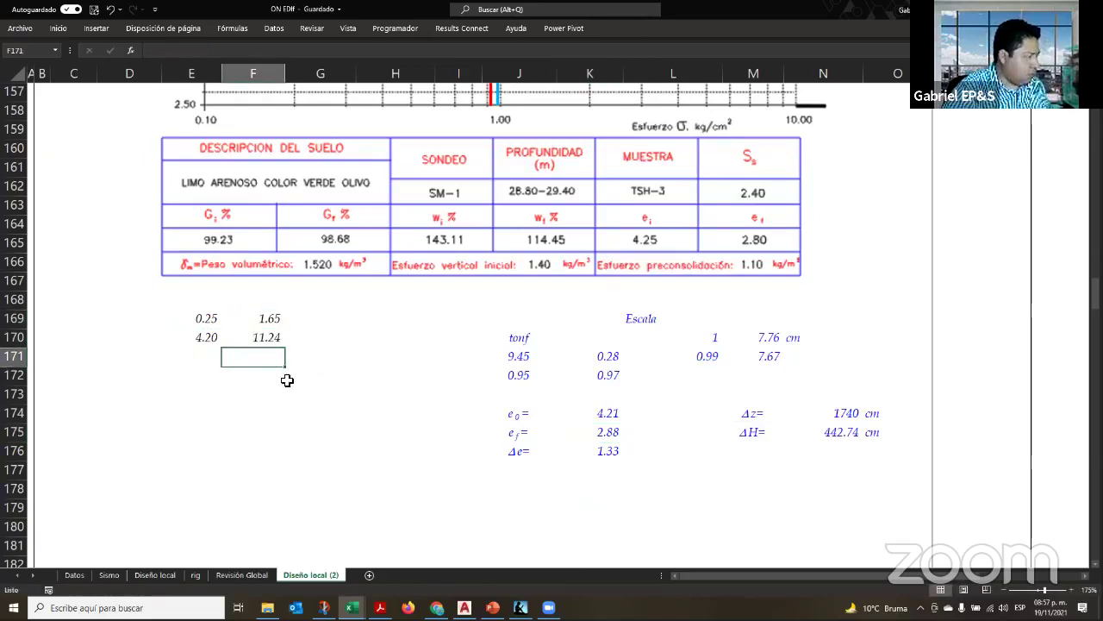
# Copy the recalculated void ratio in E170 and paste it as a value into the ef cell K175
pyautogui.click(211, 339)
pyautogui.hotkey('ctrl', 'c')
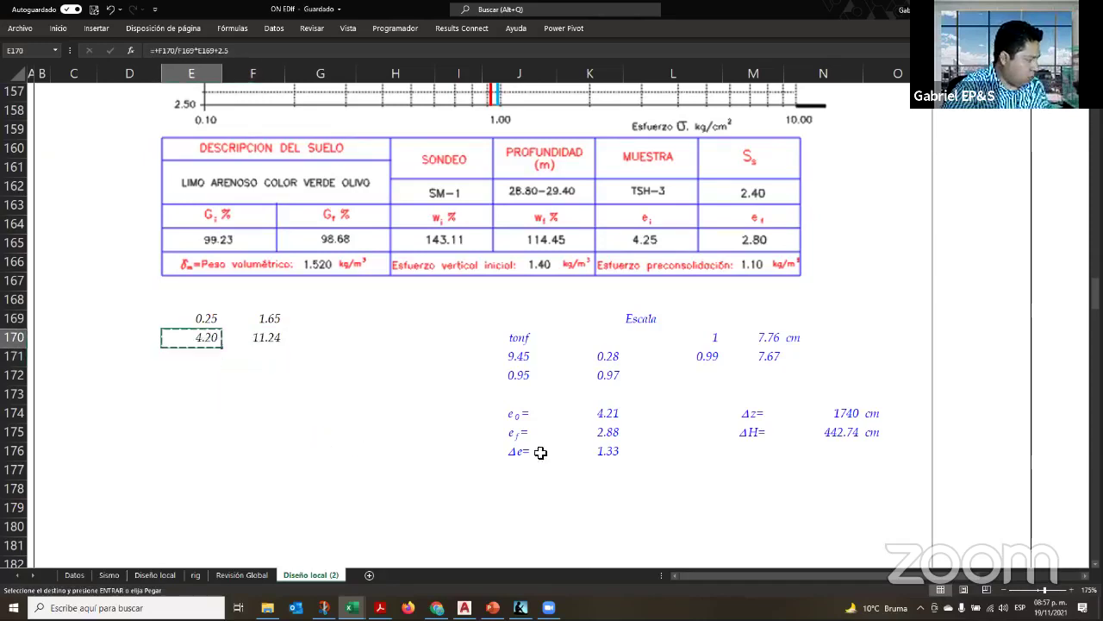
pyautogui.click(606, 429)
pyautogui.rightClick(606, 430)
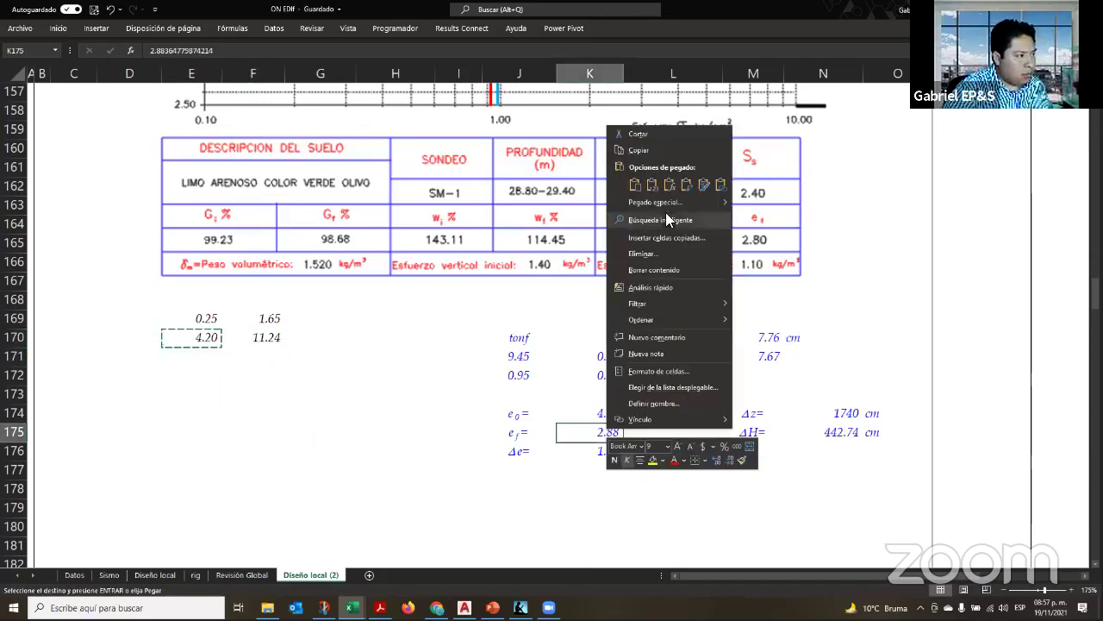
pyautogui.click(654, 191)
pyautogui.press('Down')
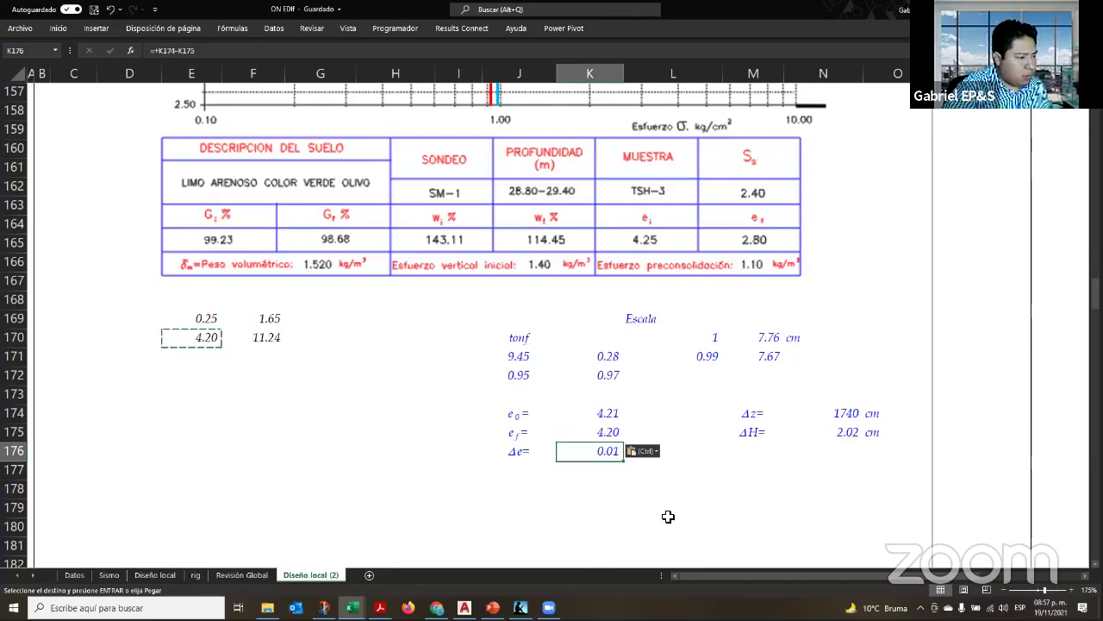
# Look up layer D's thickness in the soil stress table and set Δz in N174 to 1560 cm
pyautogui.click(840, 412)
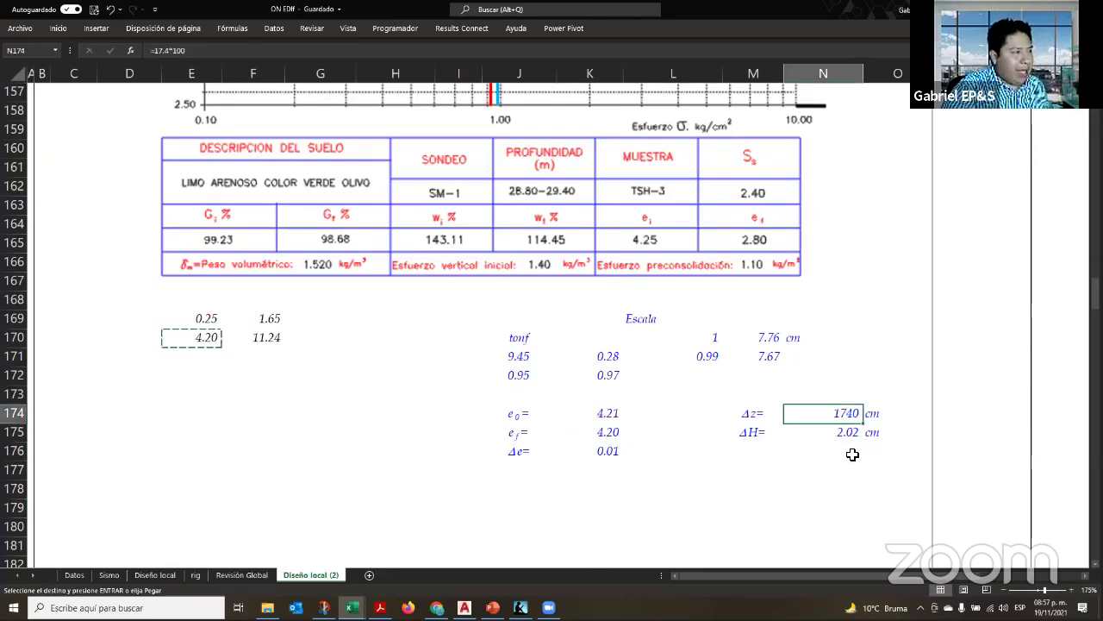
pyautogui.scroll(18, 853, 454)
pyautogui.scroll(15, 388, 463)
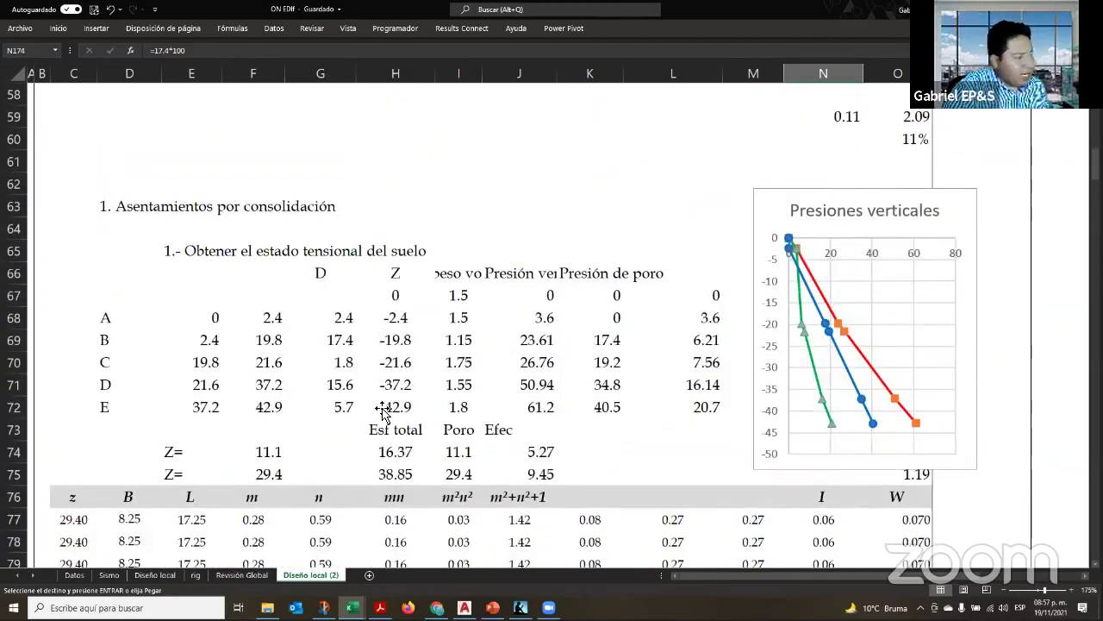
pyautogui.scroll(-20, 380, 407)
pyautogui.scroll(-3, 381, 408)
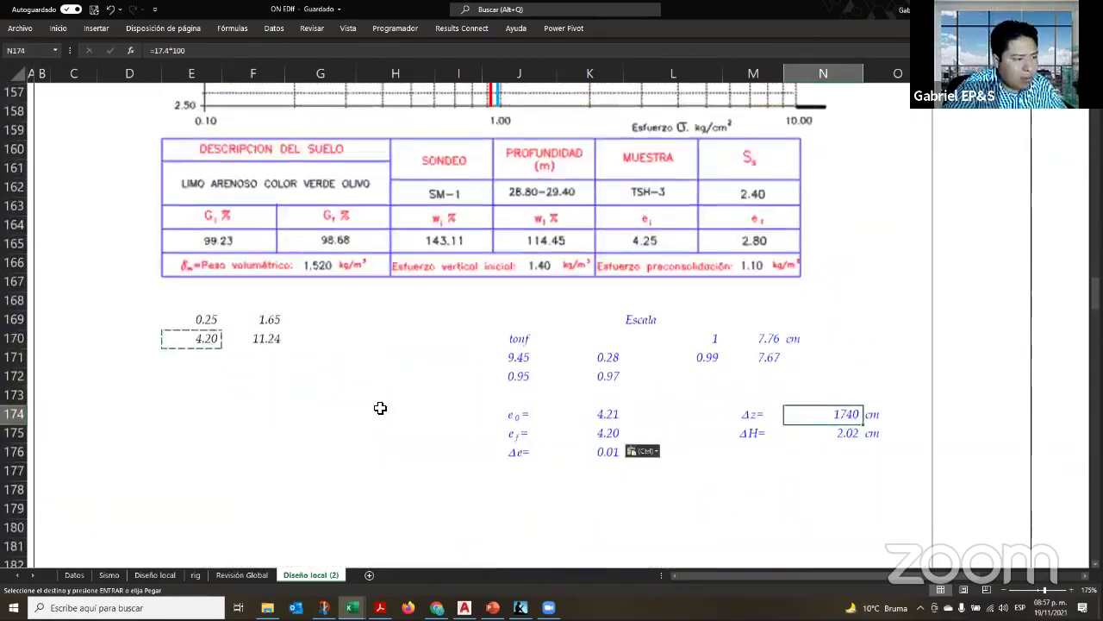
pyautogui.write('15.')
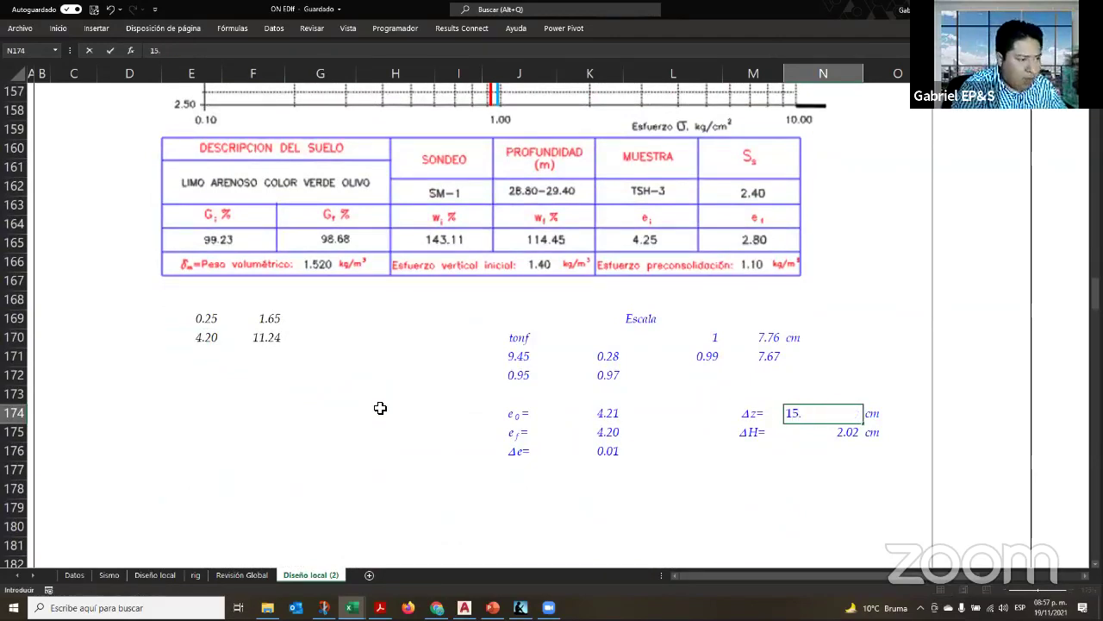
pyautogui.press('Return')
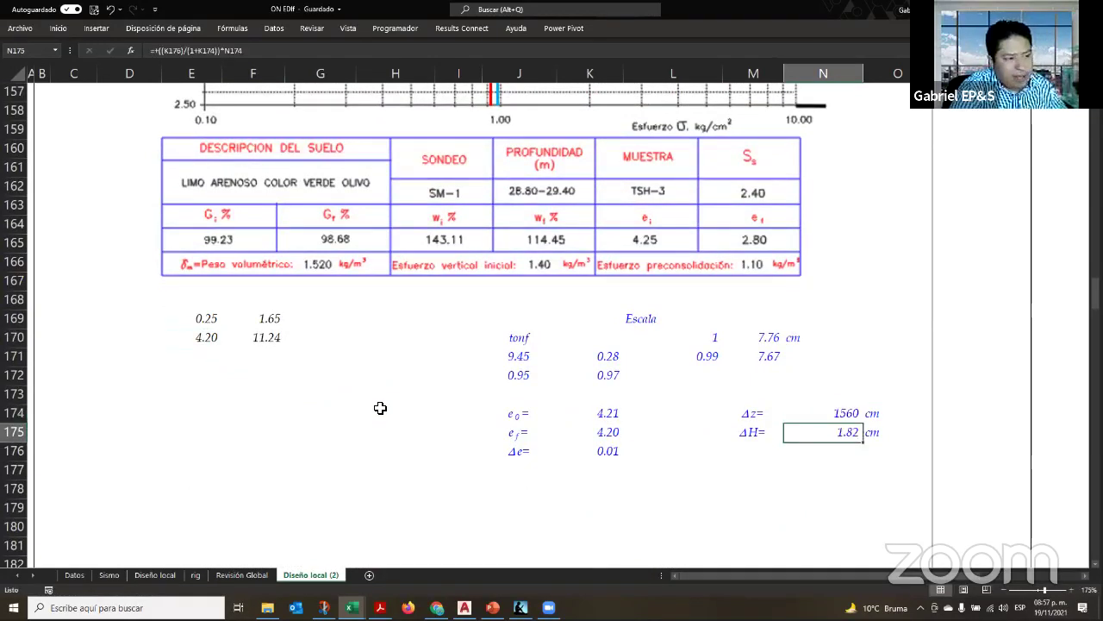
# In N178, add the two layer settlements with the formula +N175+M125
pyautogui.press('Return')
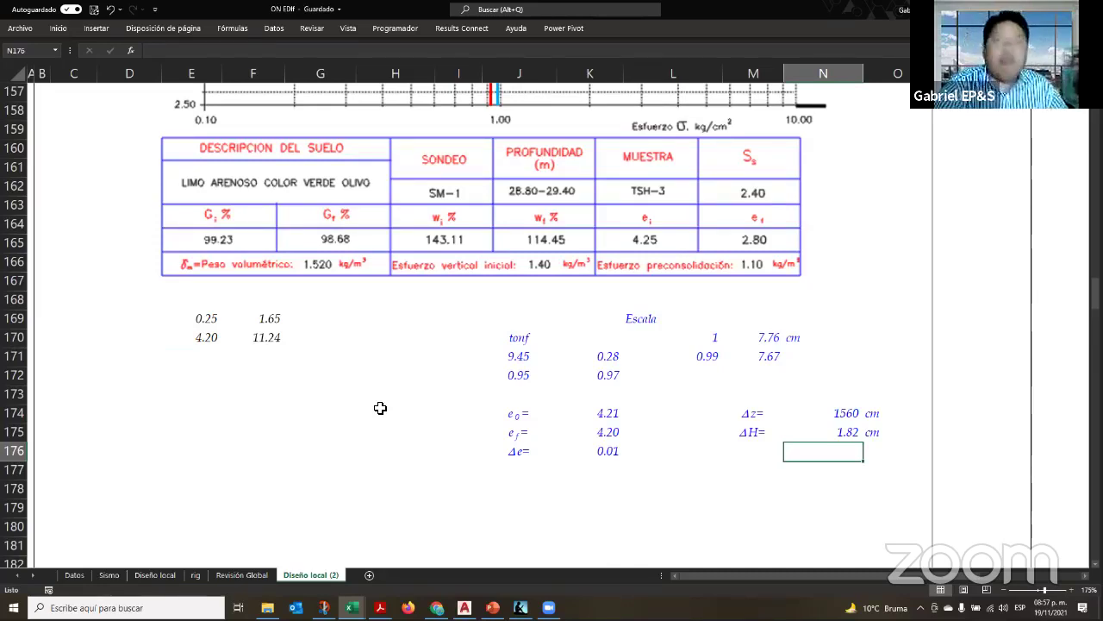
pyautogui.press('Return')
pyautogui.press('Return')
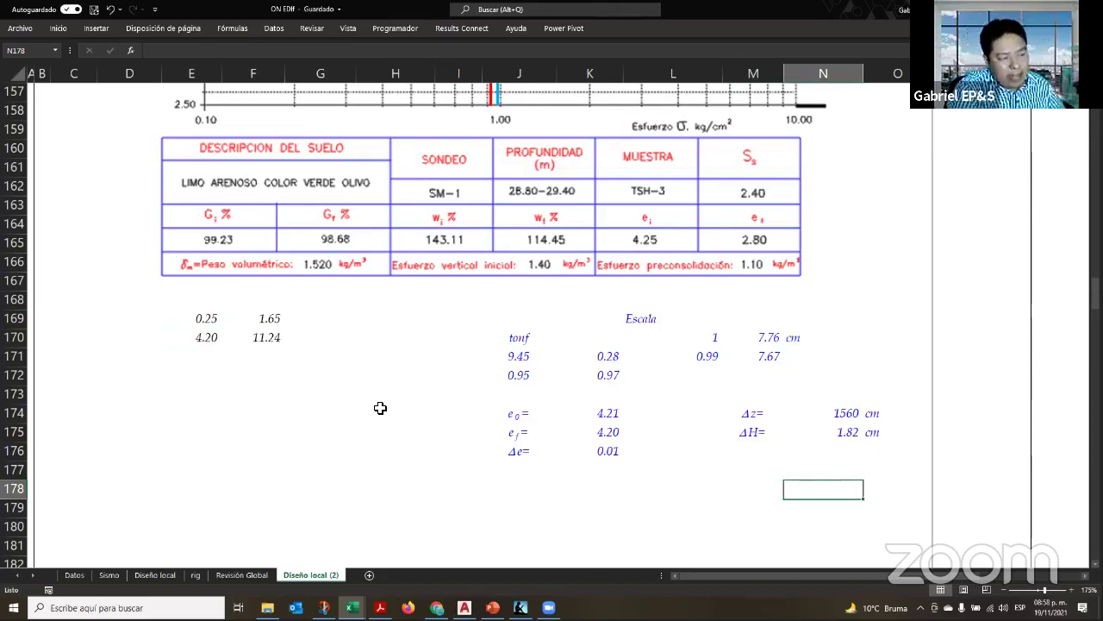
pyautogui.write('+')
pyautogui.press('Up')
pyautogui.press('Up')
pyautogui.press('Up')
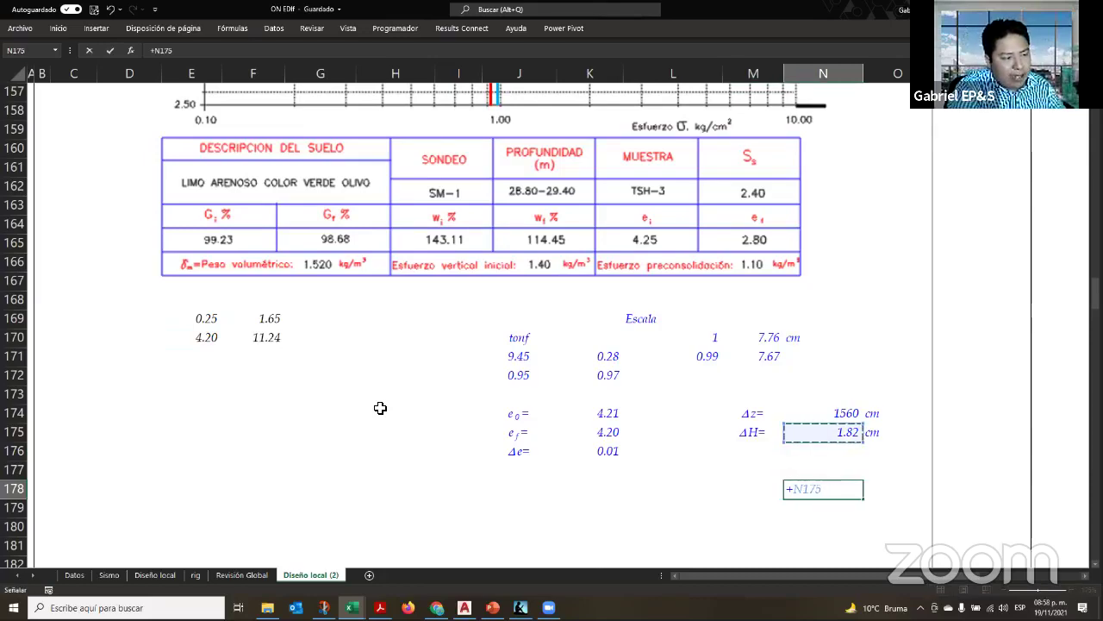
pyautogui.write('+')
pyautogui.scroll(14, 380, 408)
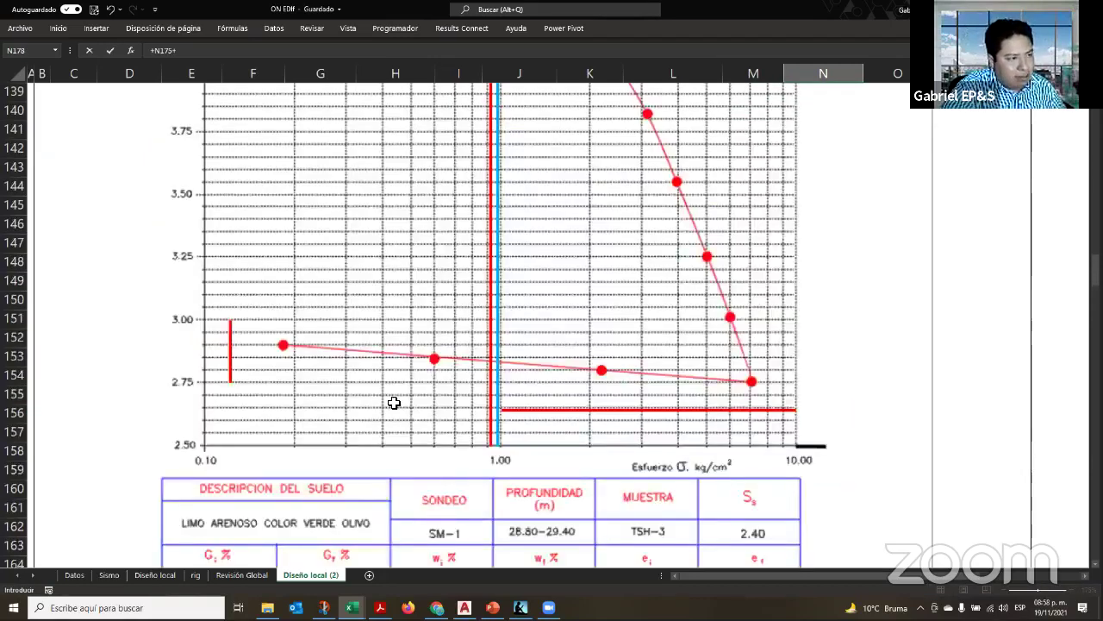
pyautogui.scroll(4, 694, 485)
pyautogui.click(767, 509)
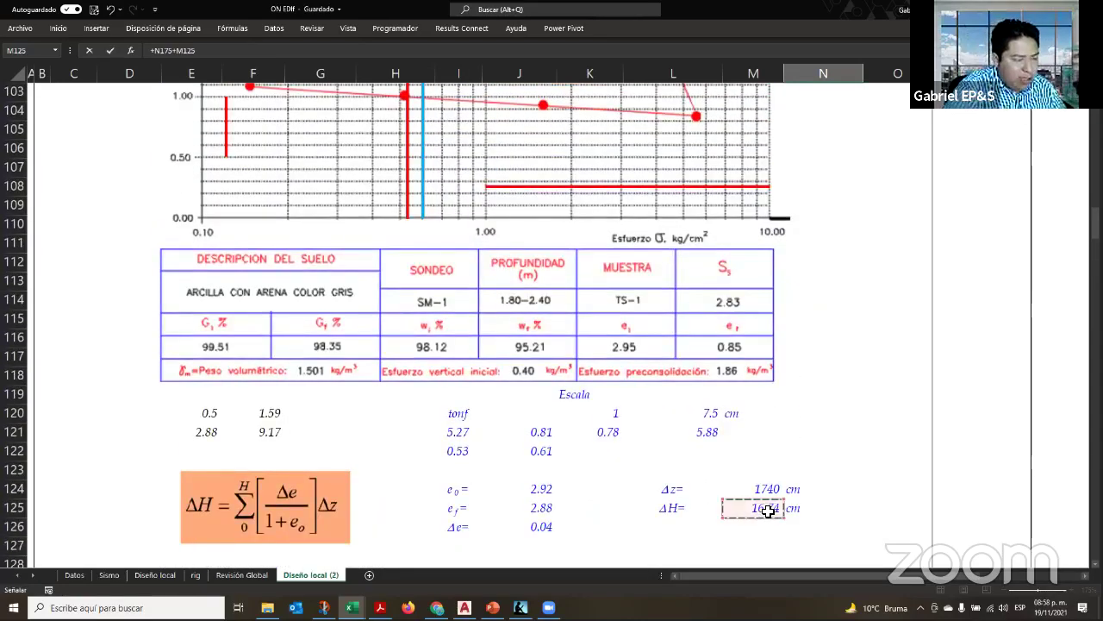
pyautogui.press('Return')
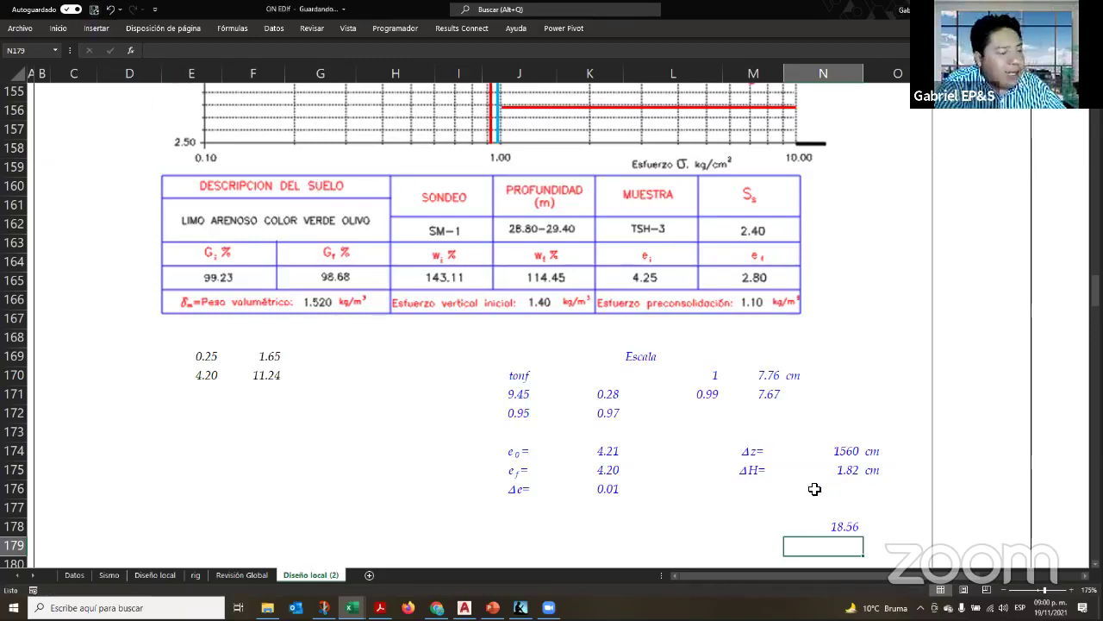
# Save the workbook after reviewing the TSH-3 curve, and switch to the Asentamientos - Curso - copia workbook
pyautogui.scroll(9, 778, 481)
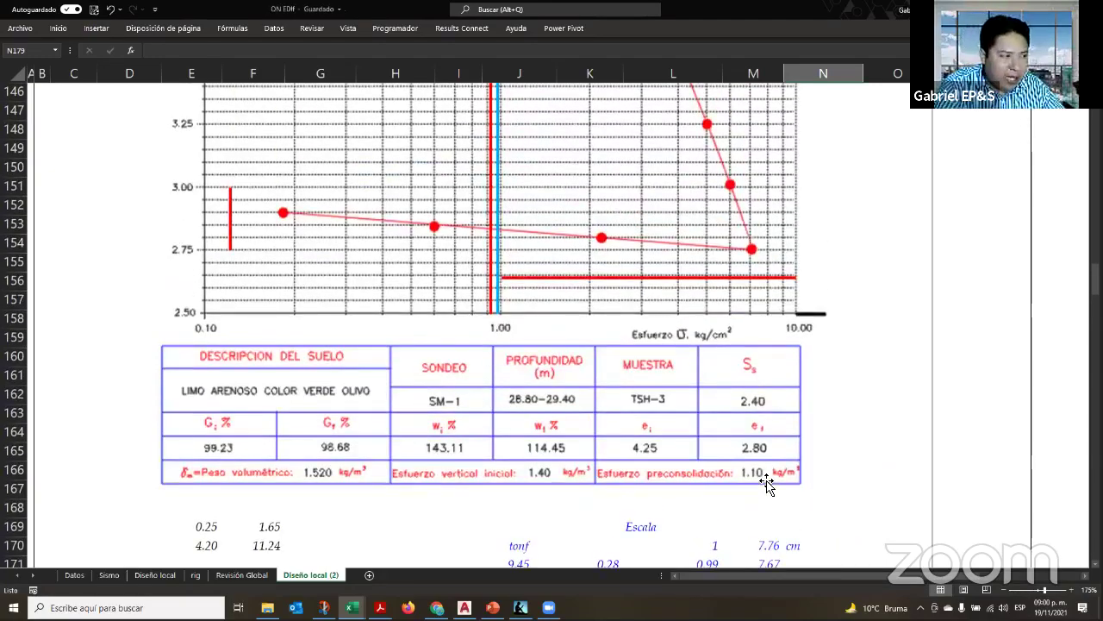
pyautogui.scroll(1, 767, 485)
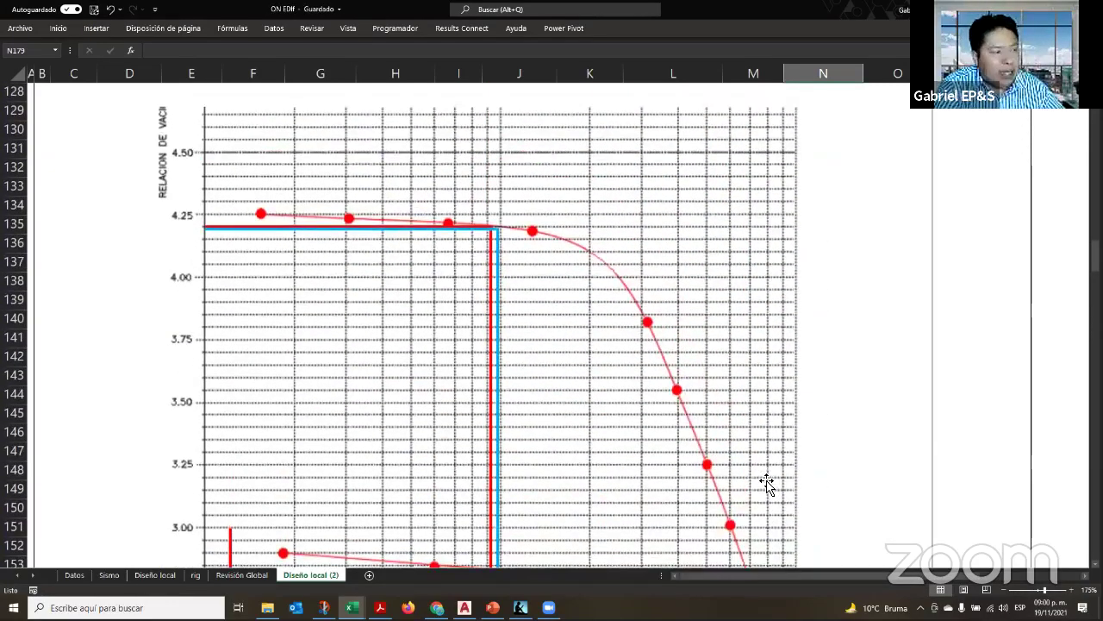
pyautogui.scroll(-6, 767, 485)
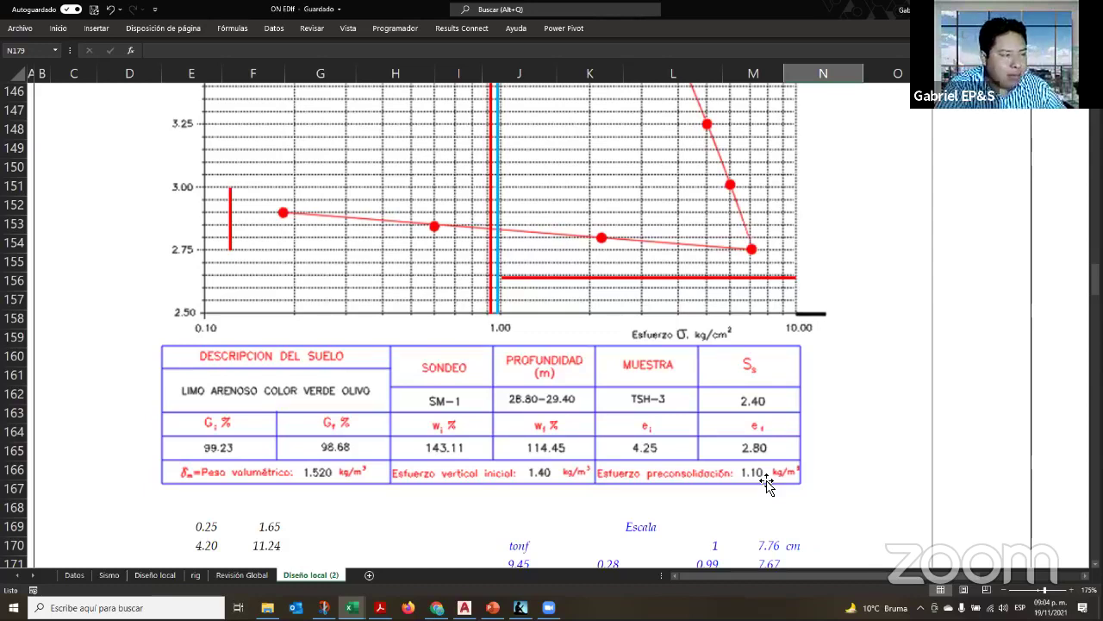
pyautogui.click(94, 11)
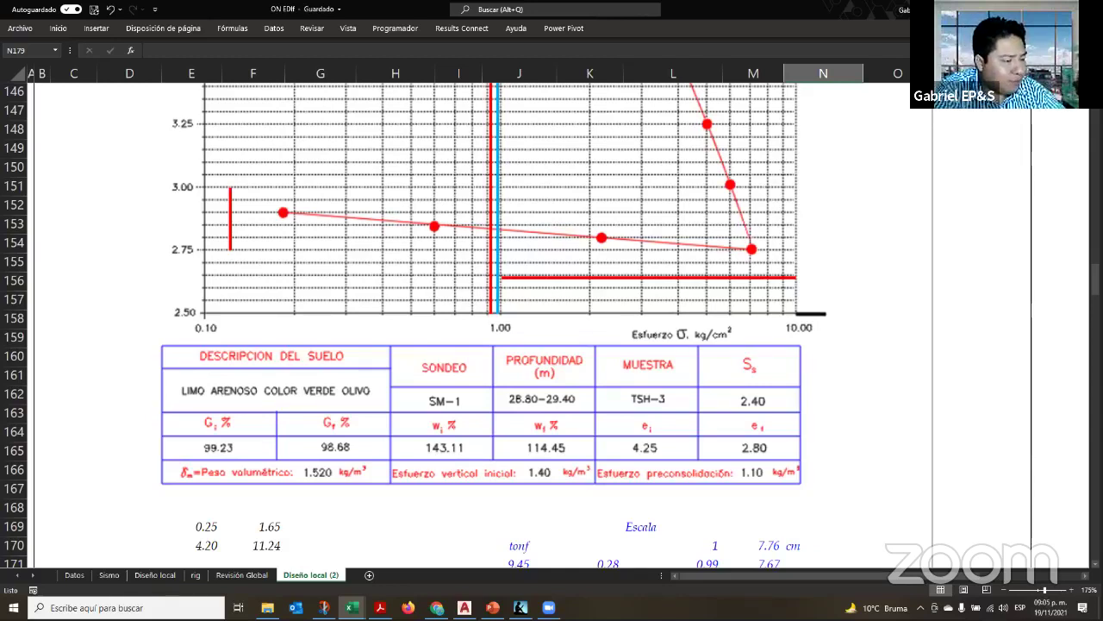
pyautogui.hotkey('alt', 'Tab')
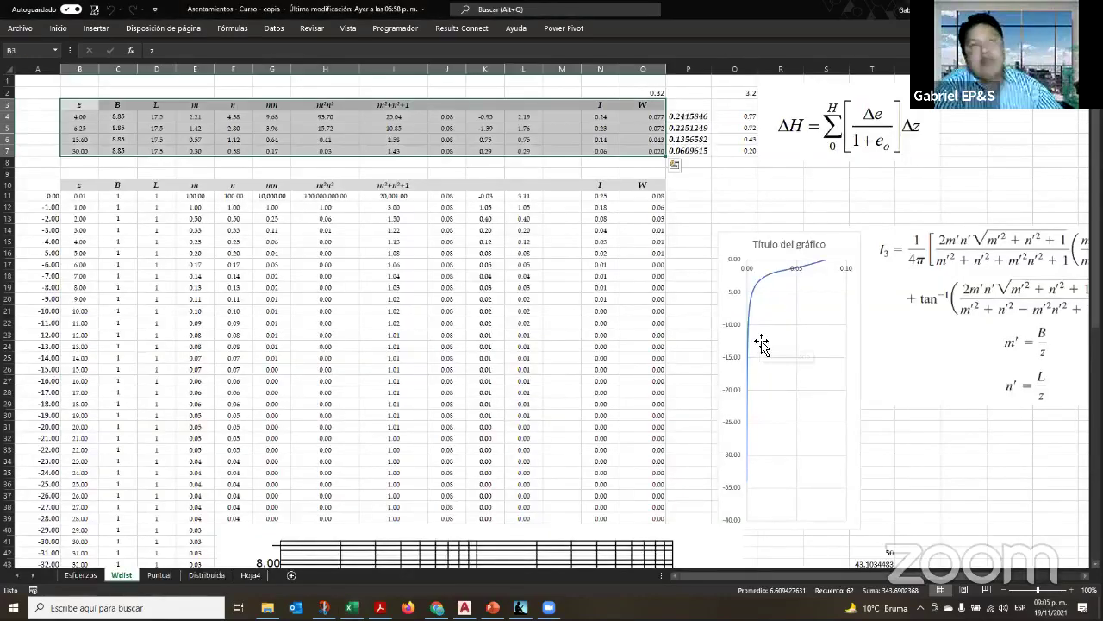